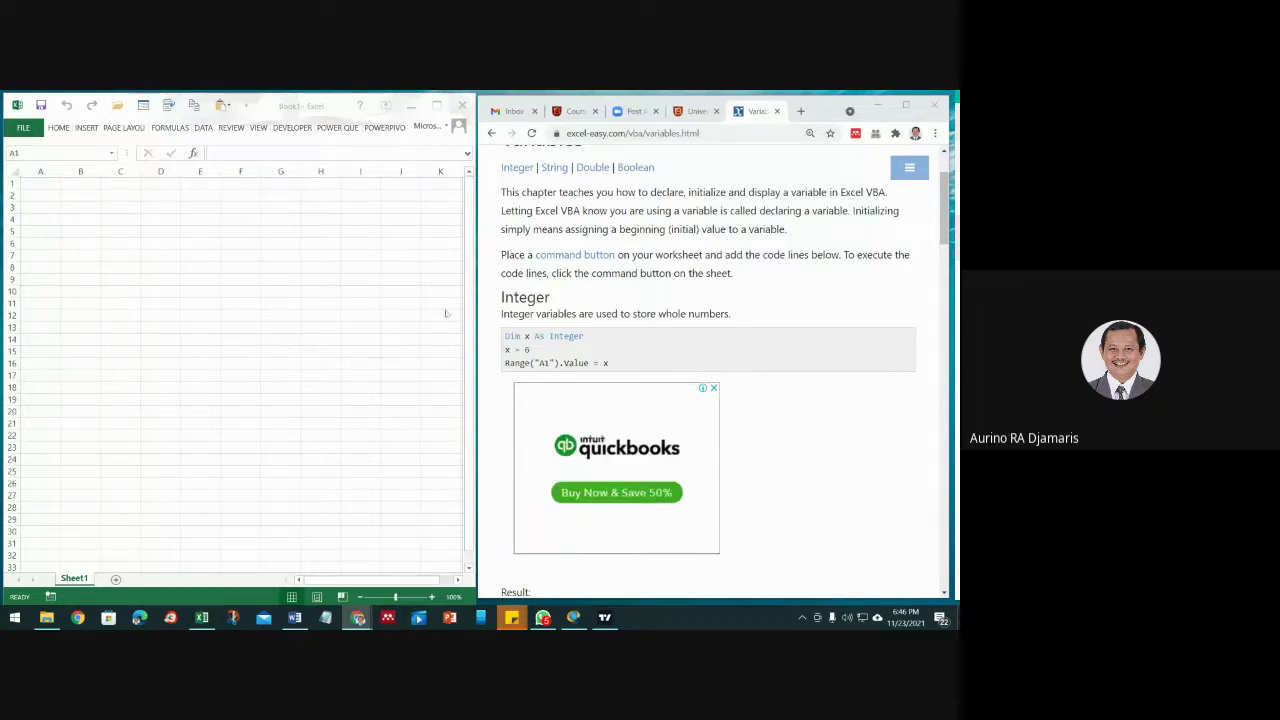
Jump to the Integer example on the Excel Easy Variables page and select its three code lines
scroll(766, 280, "up", 2)
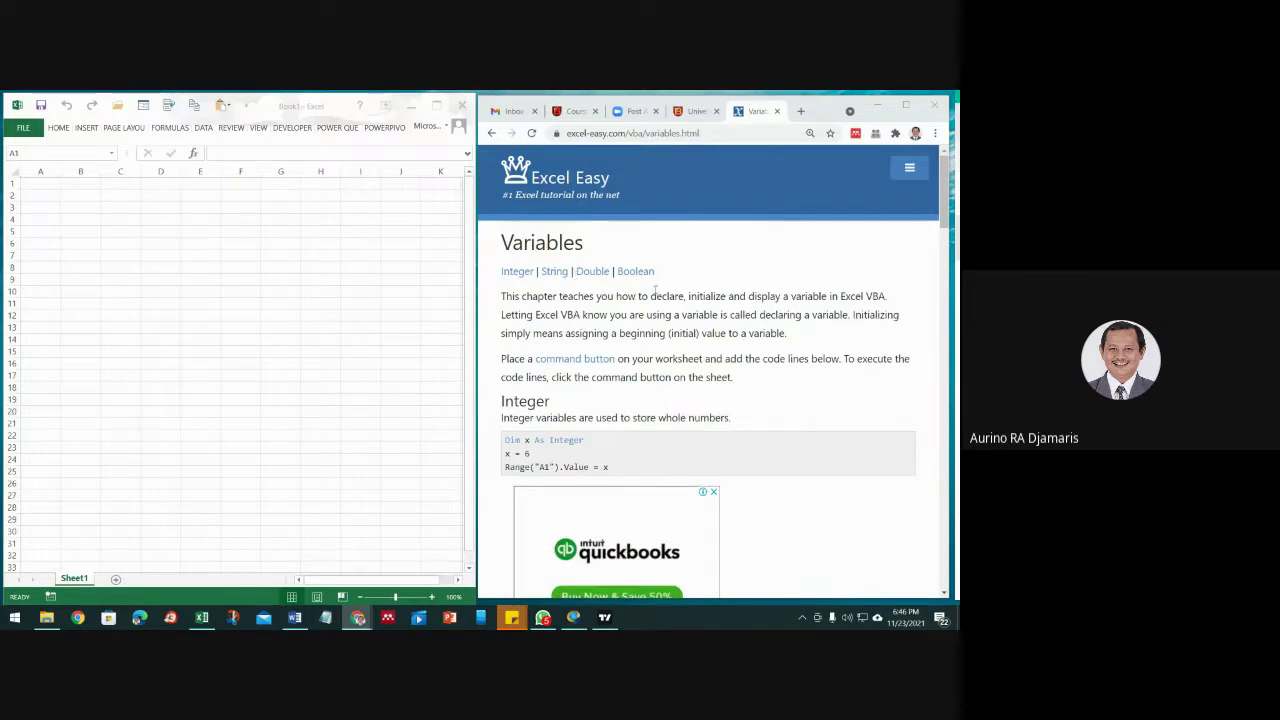
left_click(518, 274)
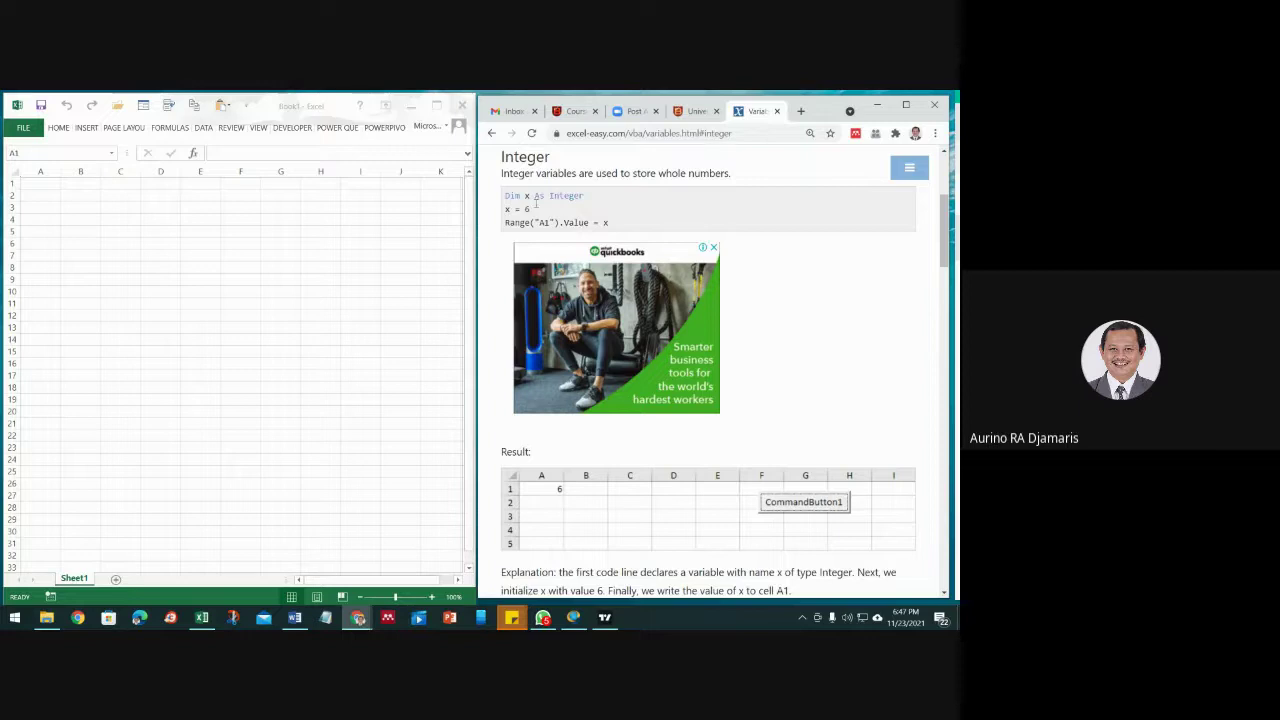
left_click_drag(505, 195, 632, 225)
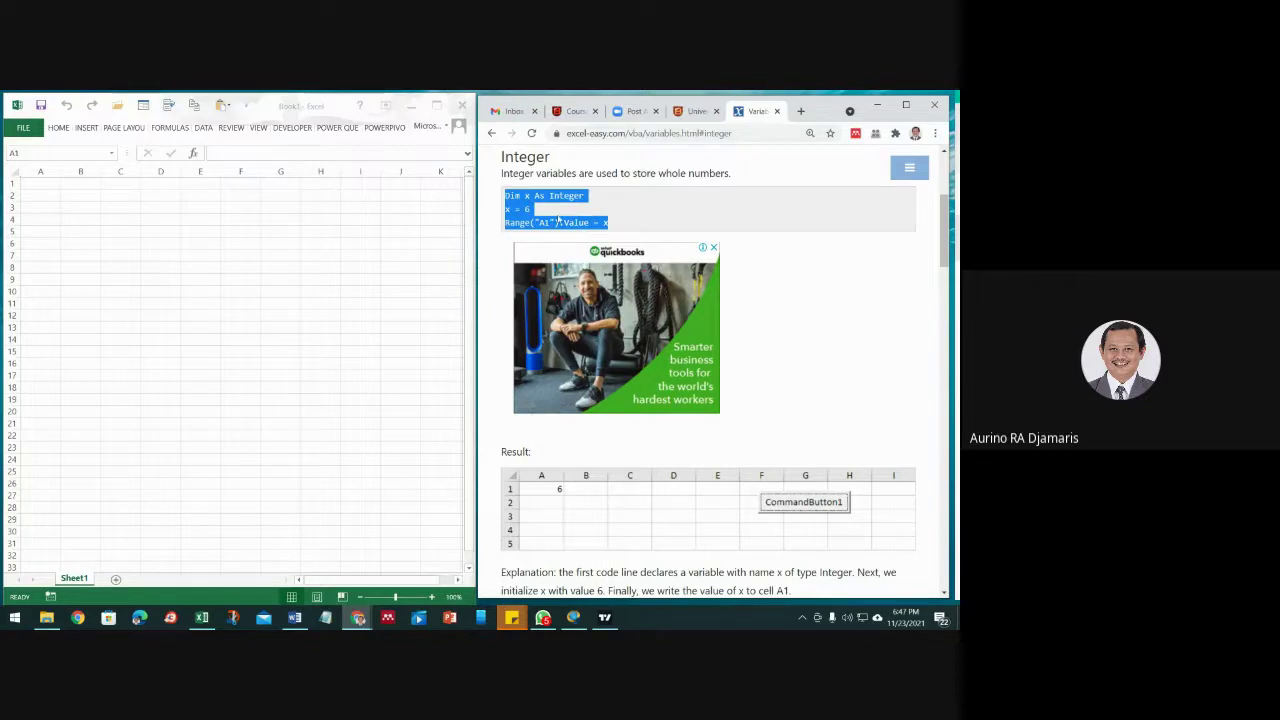
Open the Visual Basic editor from Excel's Developer tab and select VBAProject (Book1)
left_click(276, 135)
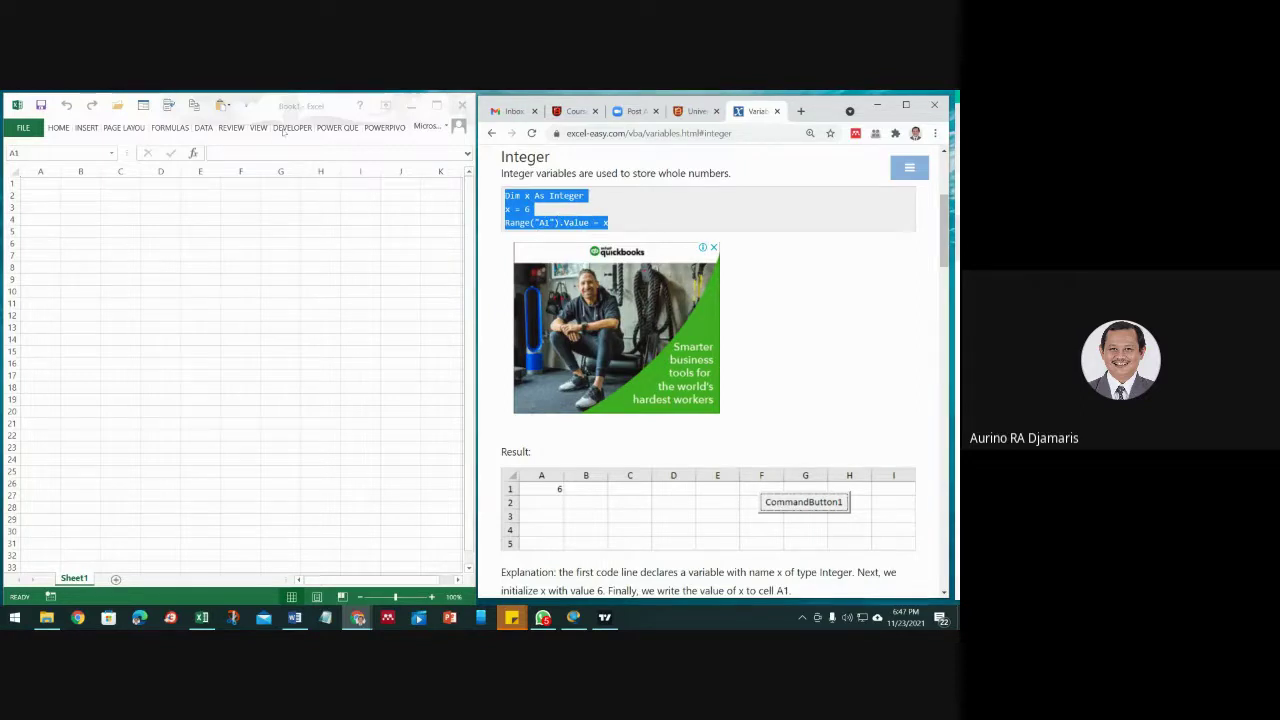
left_click(294, 128)
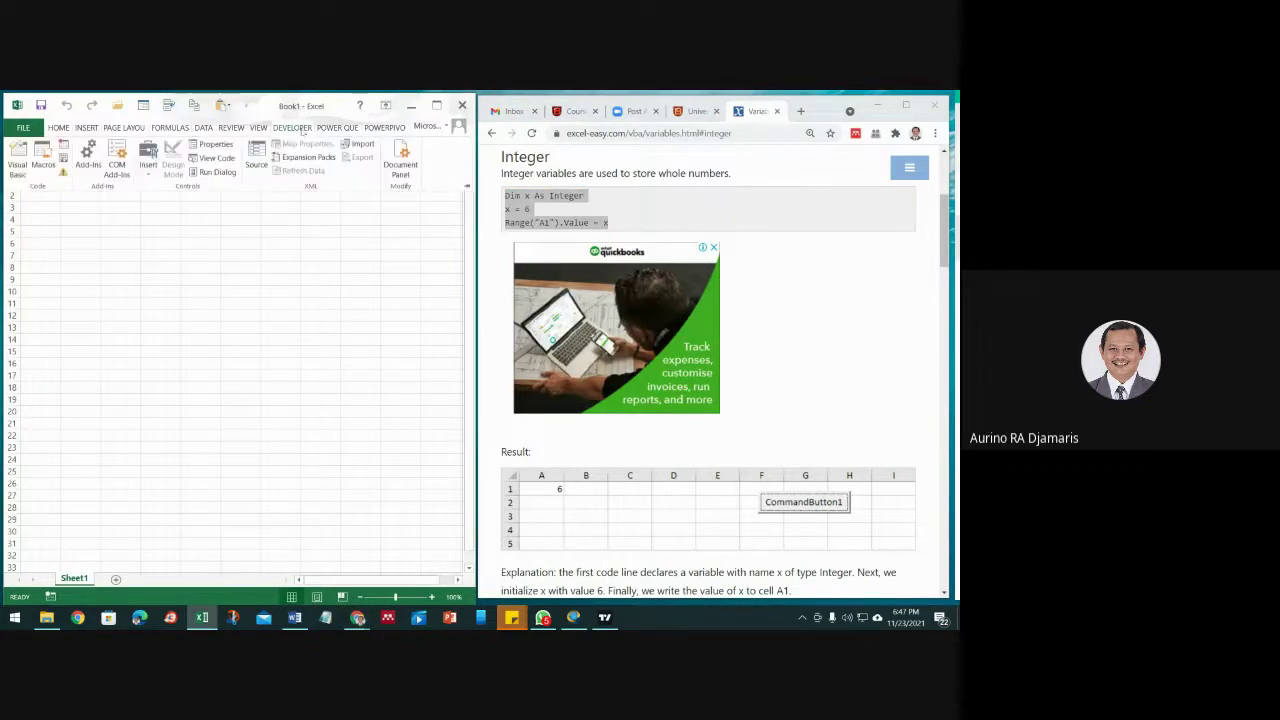
left_click(16, 158)
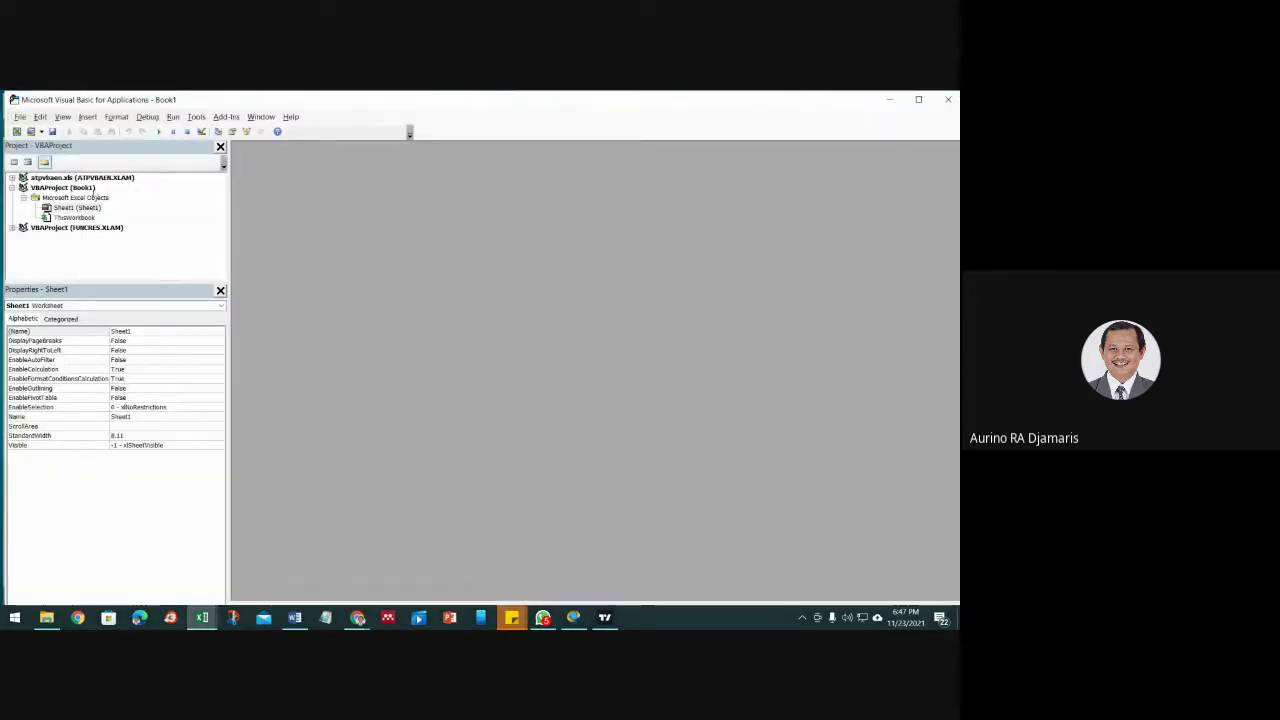
left_click(92, 188)
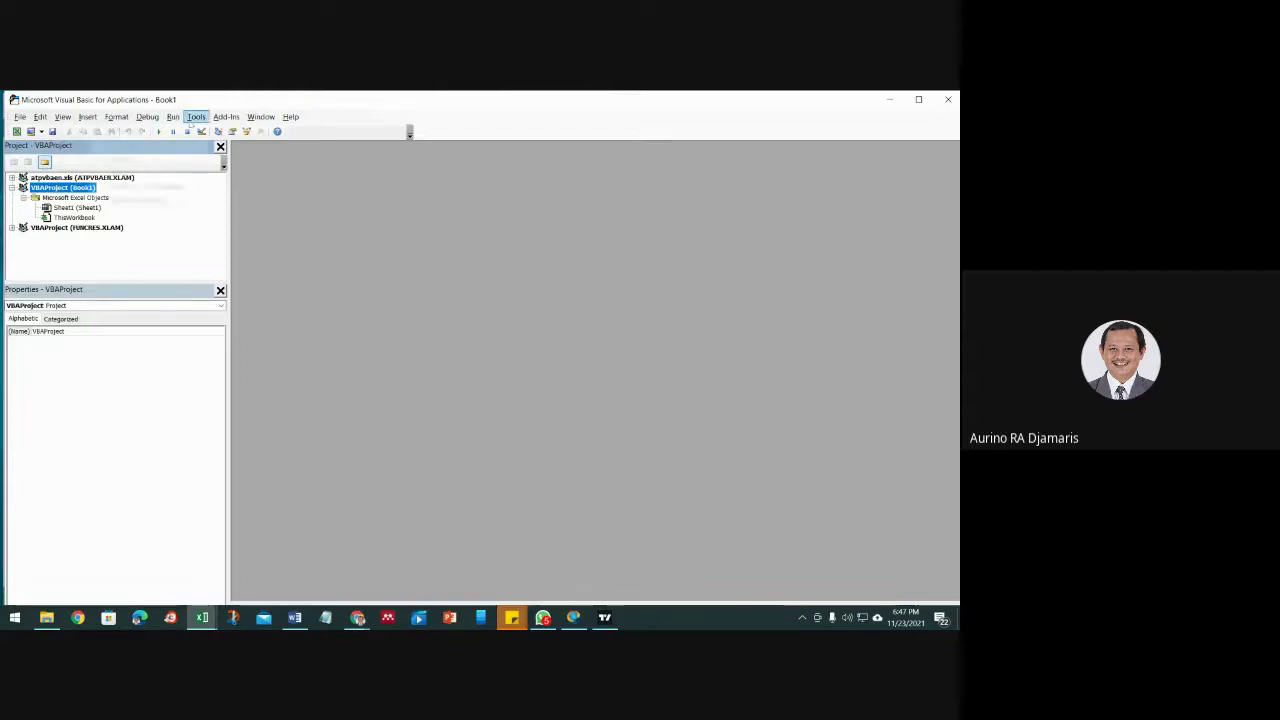
Set the Editor Format font size to 24 in the VBA editor's Tools > Options
left_click(196, 117)
left_click(160, 172)
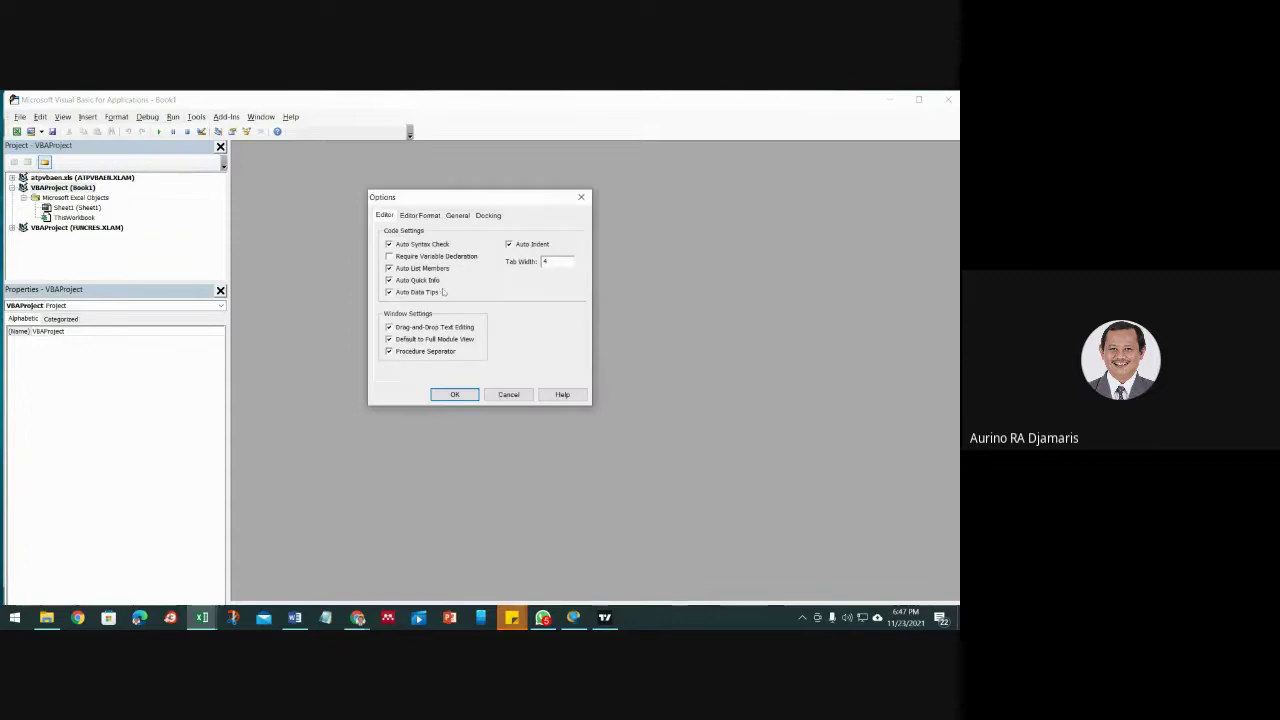
left_click(420, 215)
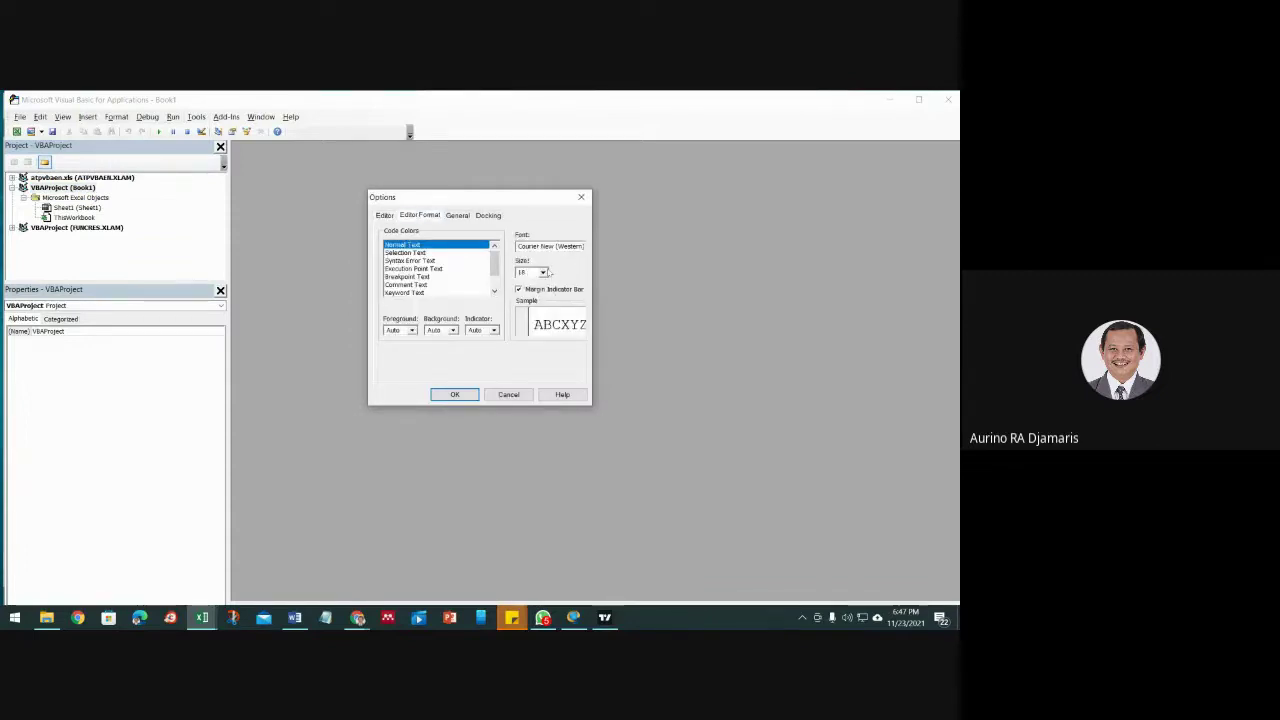
left_click(544, 272)
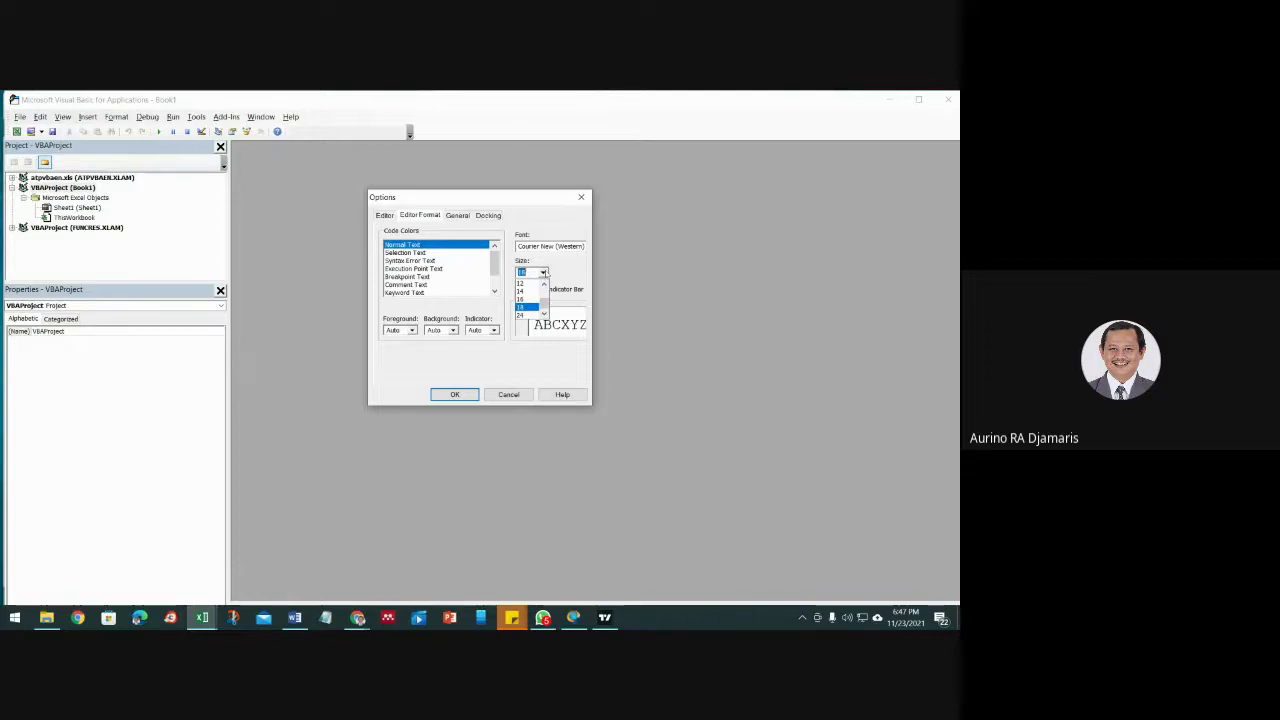
left_click(544, 272)
left_click(544, 272)
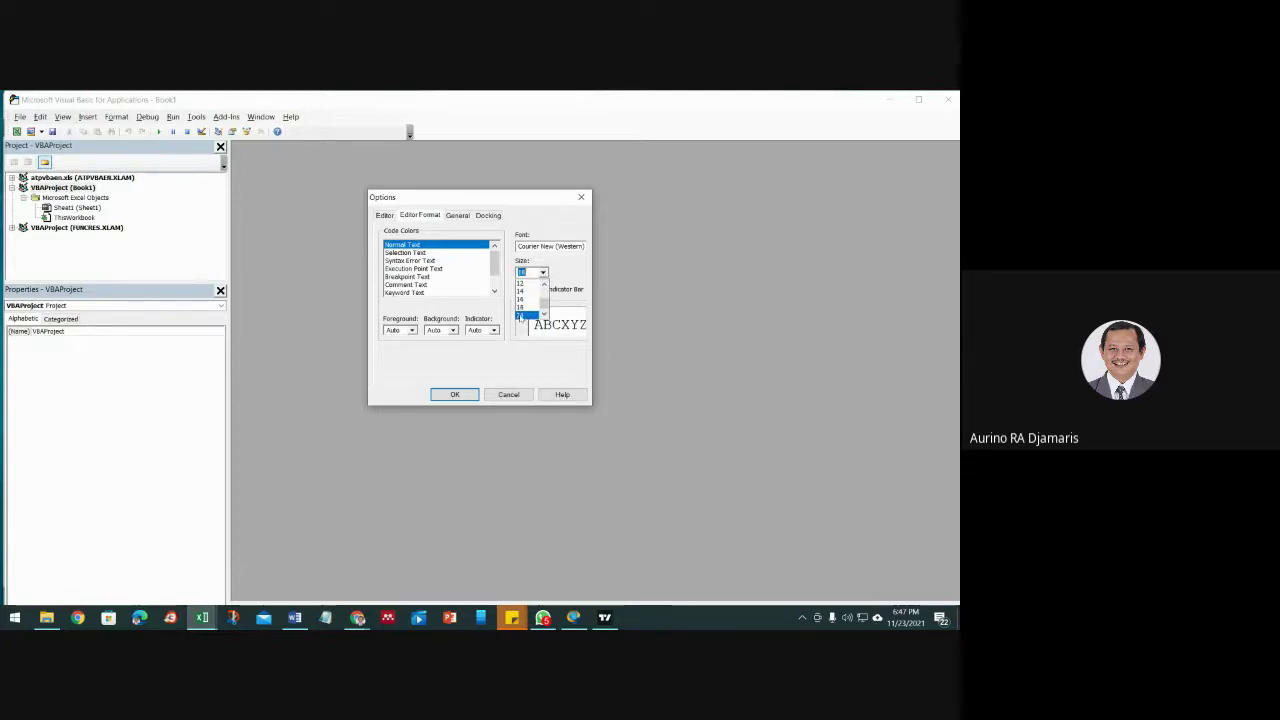
left_click(520, 316)
left_click(452, 395)
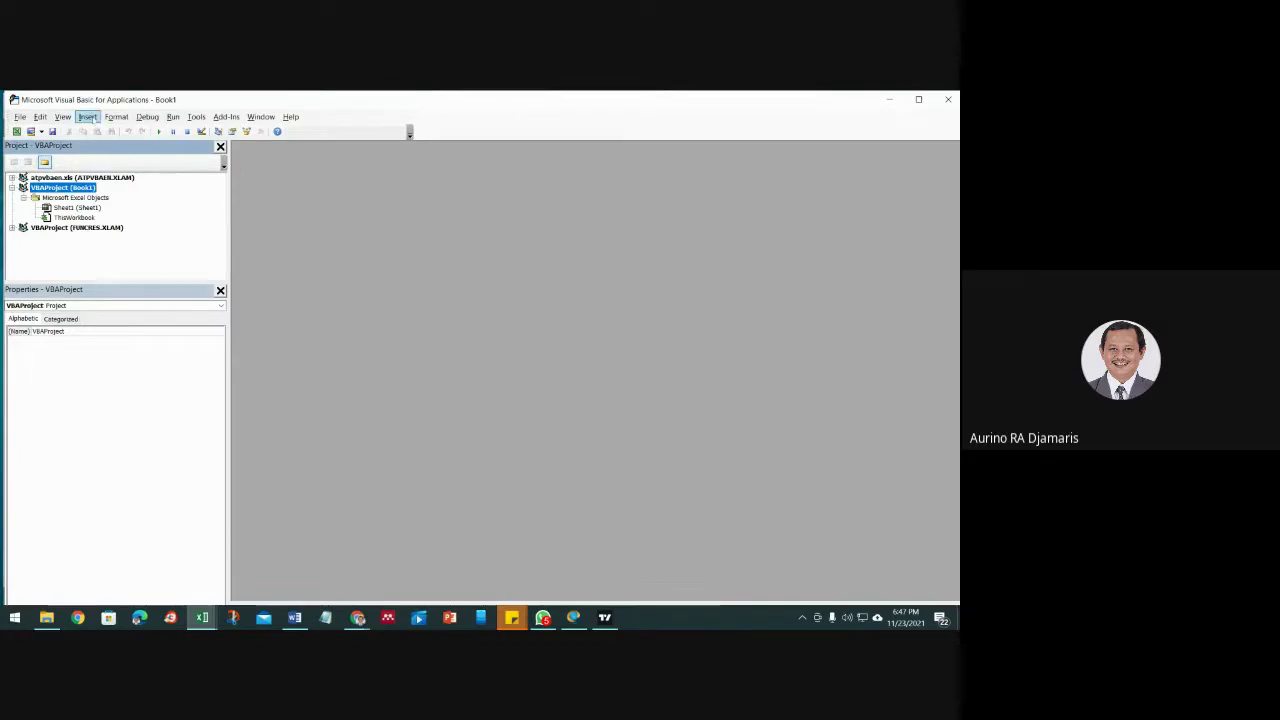
Insert Module1 and paste in the Dim x As Integer, x = 6, Range("A1").Value = x code
left_click(87, 116)
left_click(46, 157)
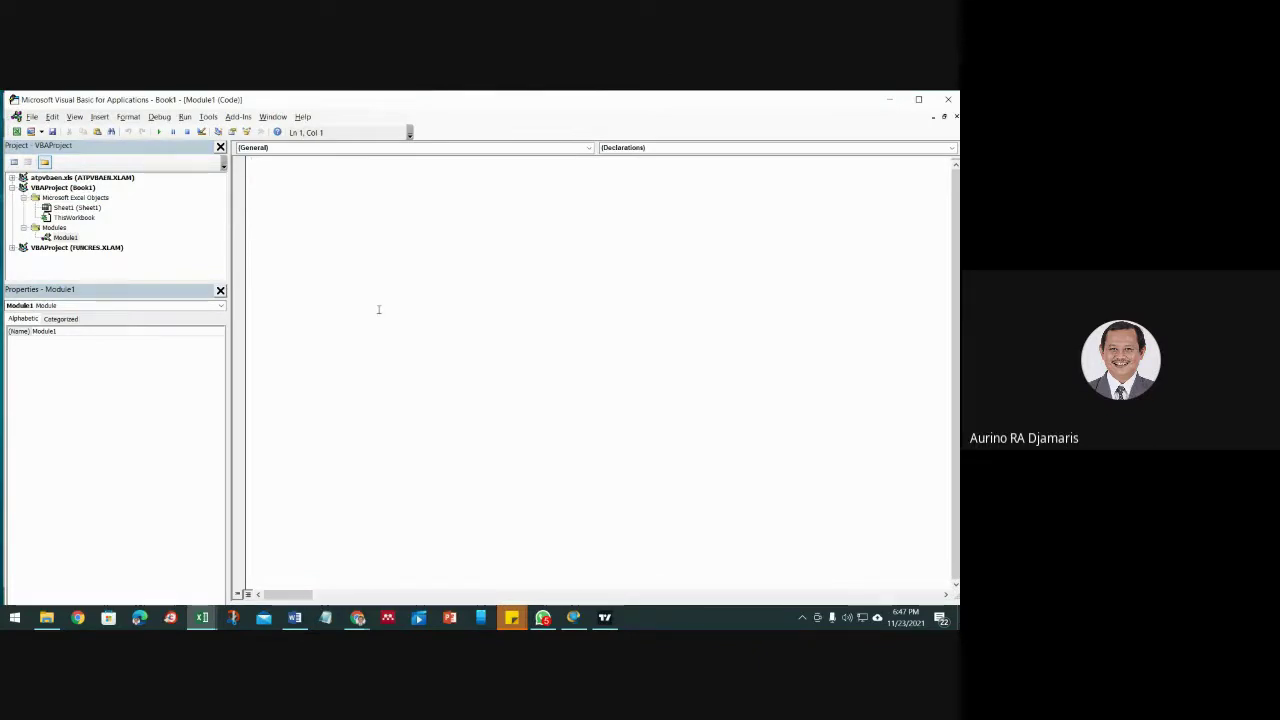
type("Dim x As Integer x = 6 Range(\"A1\").Value = x")
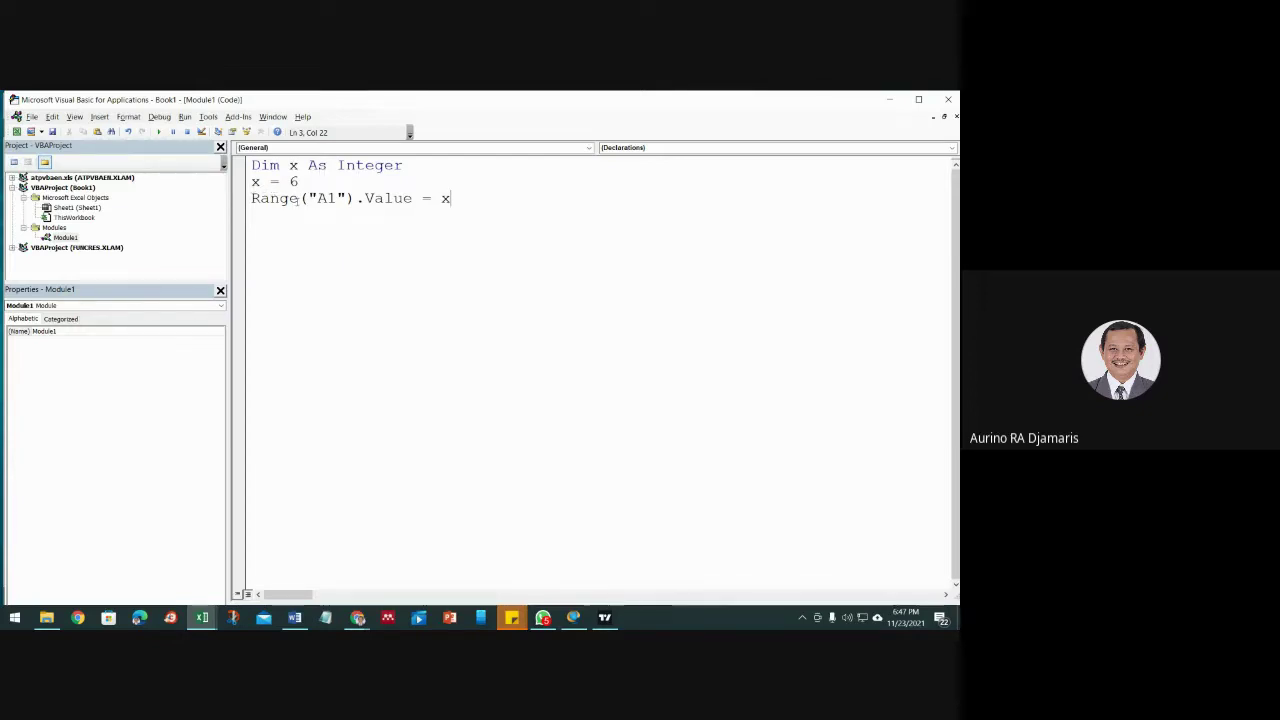
mouse_move(451, 199)
left_mouse_down()
mouse_move(374, 199)
mouse_move(245, 168)
left_mouse_up()
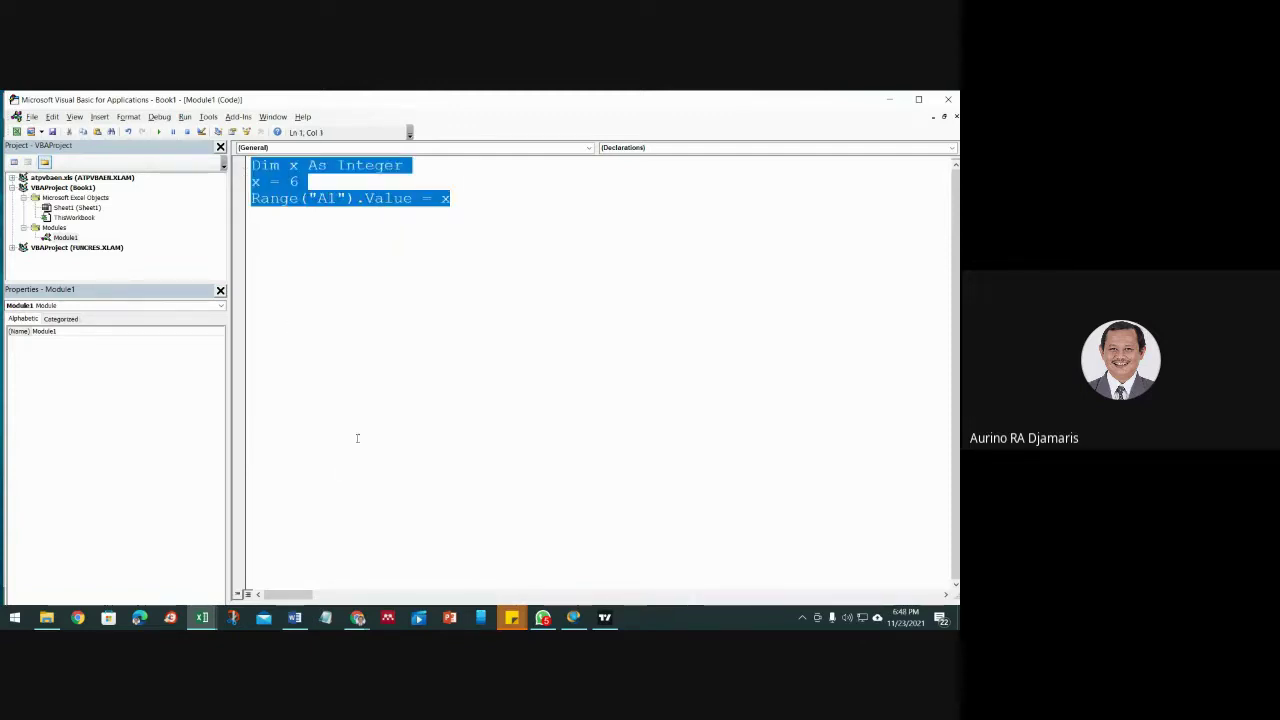
Restore and narrow the VBA editor window so it sits beside the Excel Book1 sheet
mouse_move(205, 622)
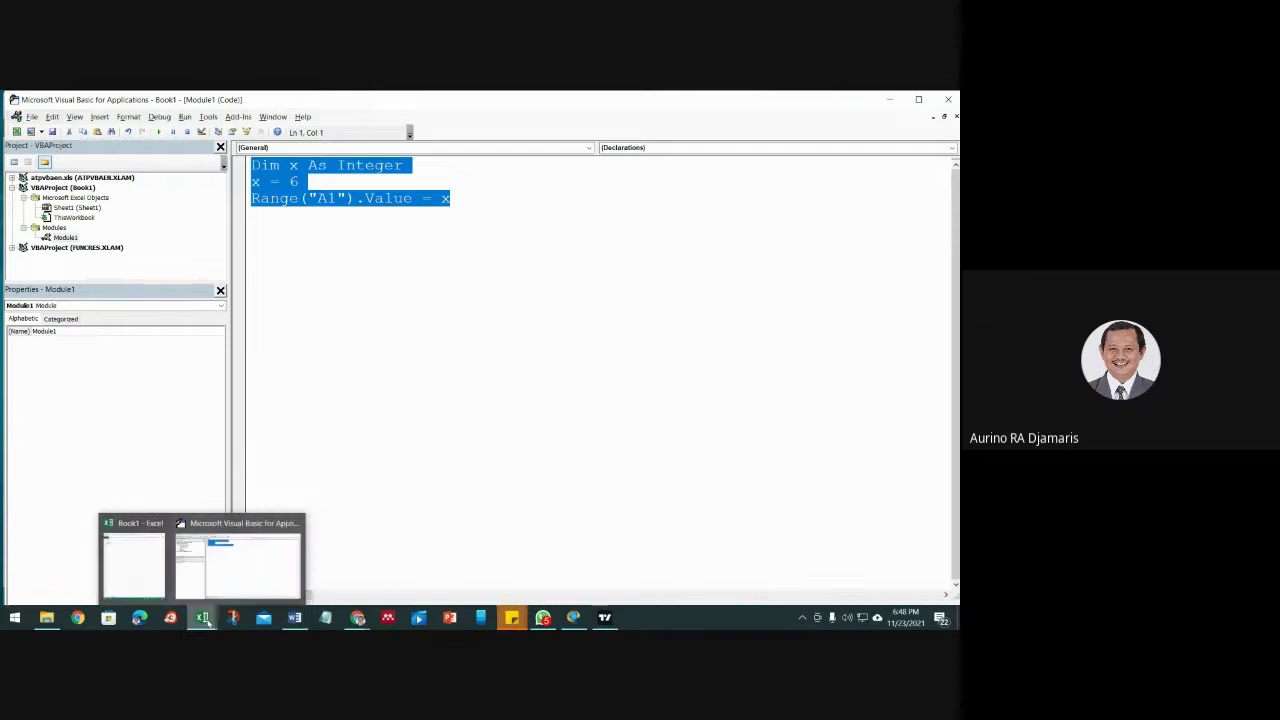
left_click(135, 555)
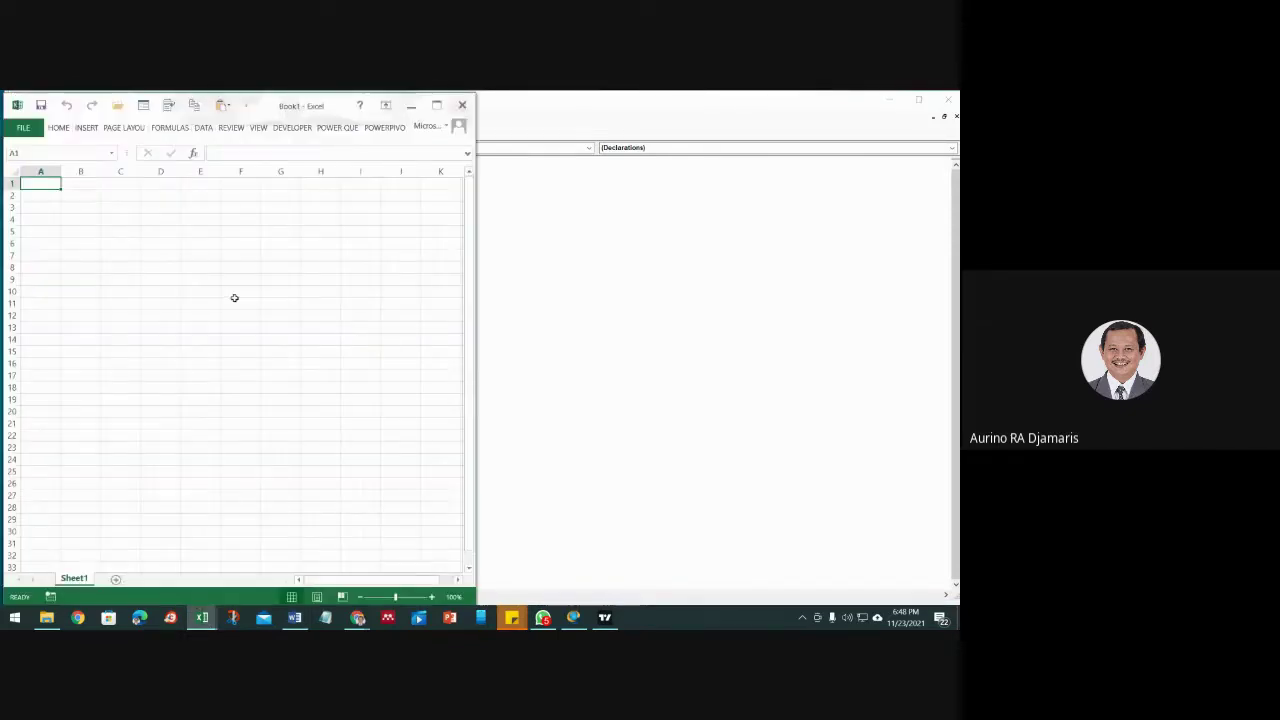
left_click(860, 183)
key("ctrl+a")
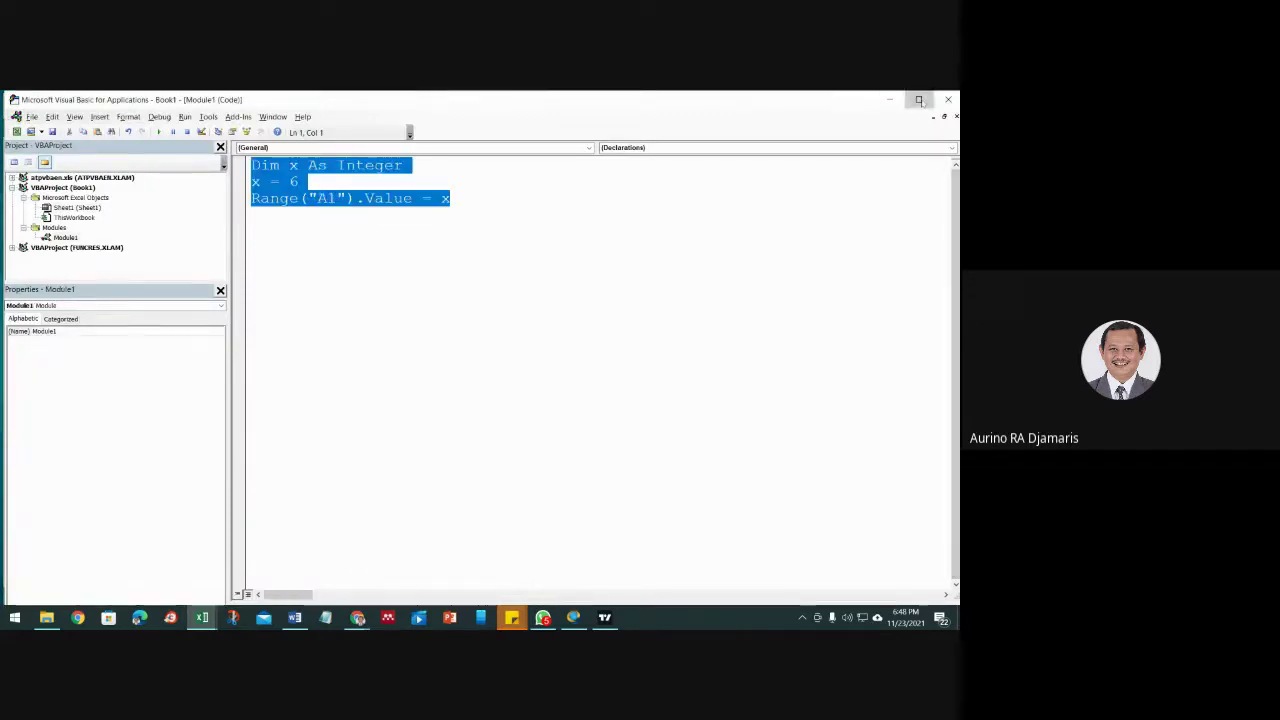
left_click(918, 99)
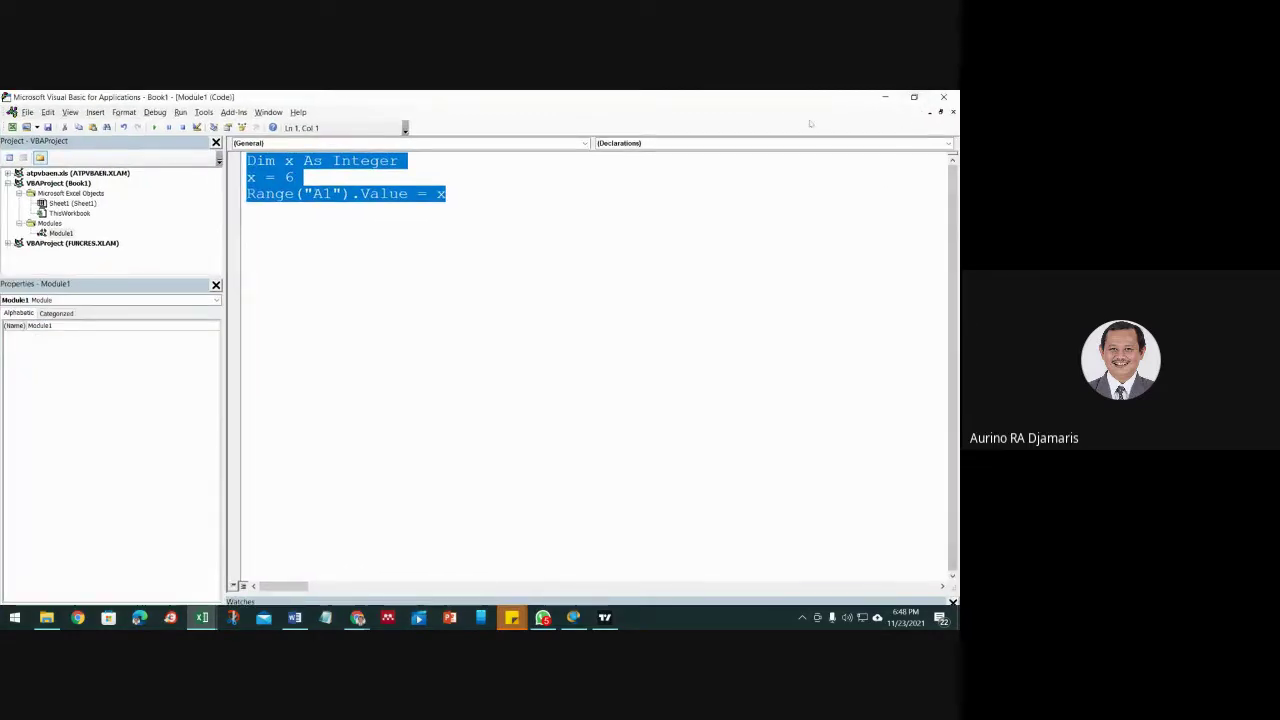
left_click(914, 97)
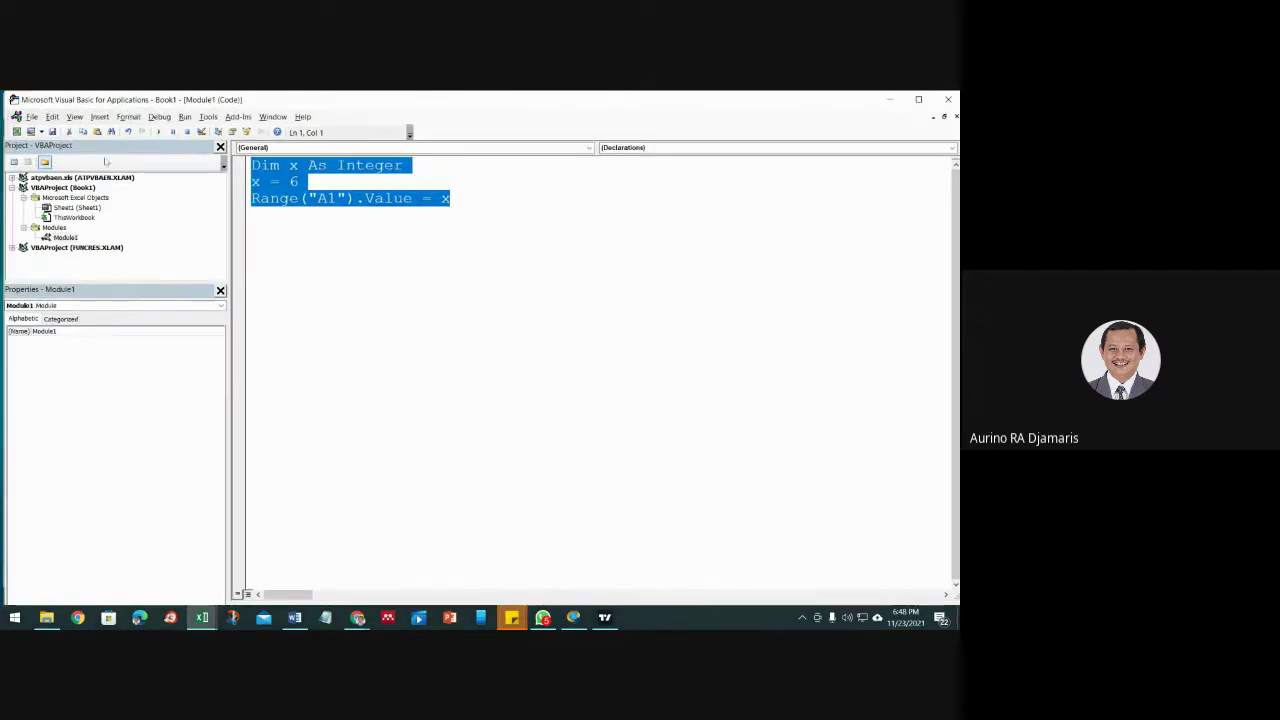
left_click(917, 99)
left_click_drag(153, 118, 479, 92)
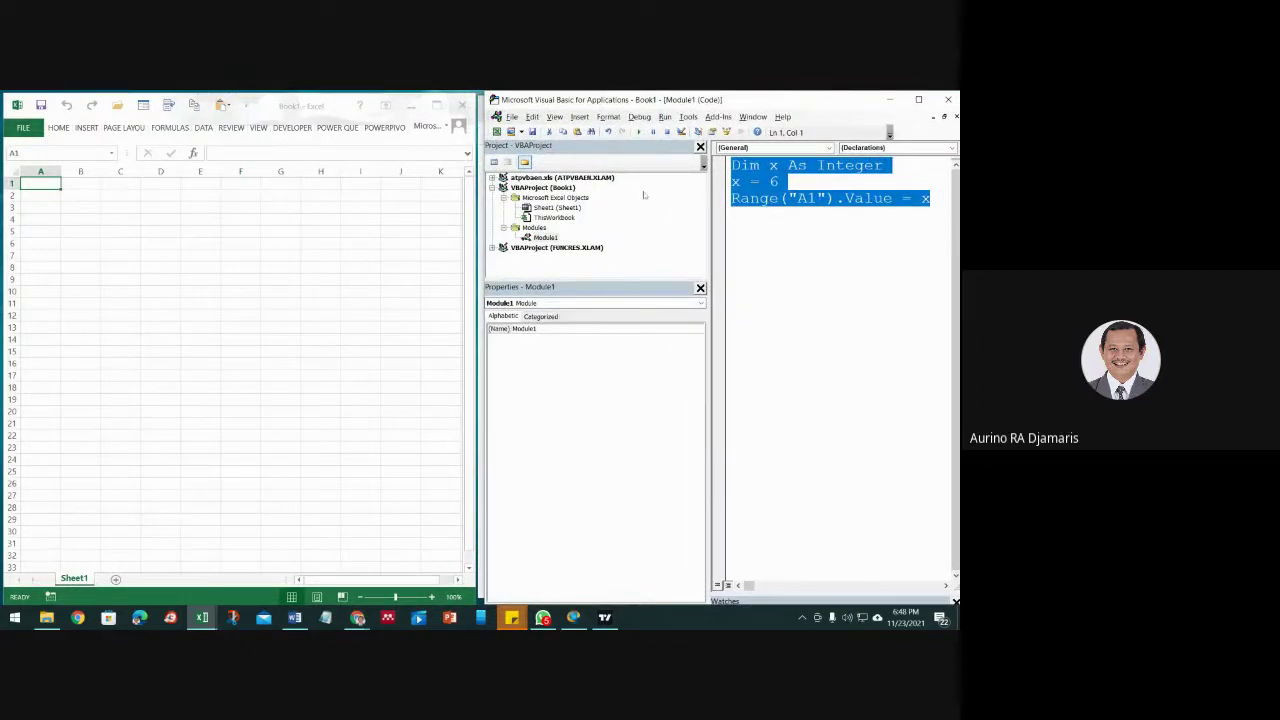
Draw a Form Control button across columns F to H and assign it the VariableInteger macro
left_click(286, 129)
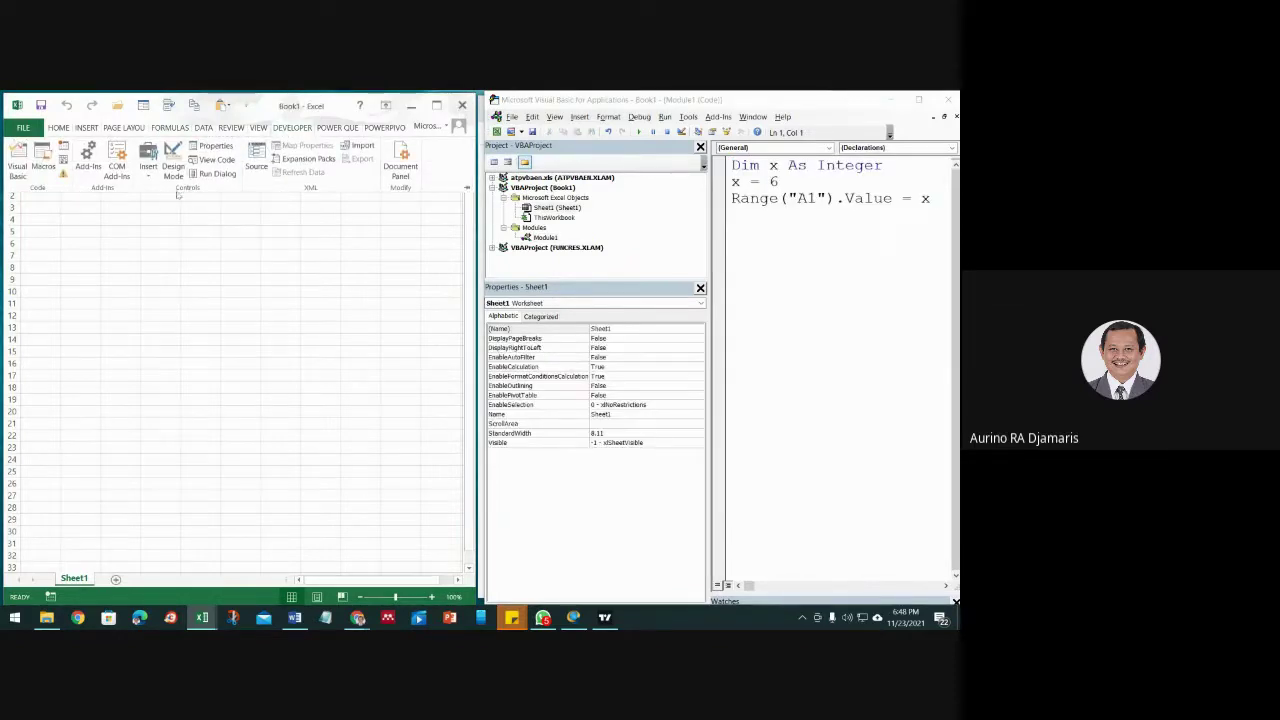
left_click(148, 170)
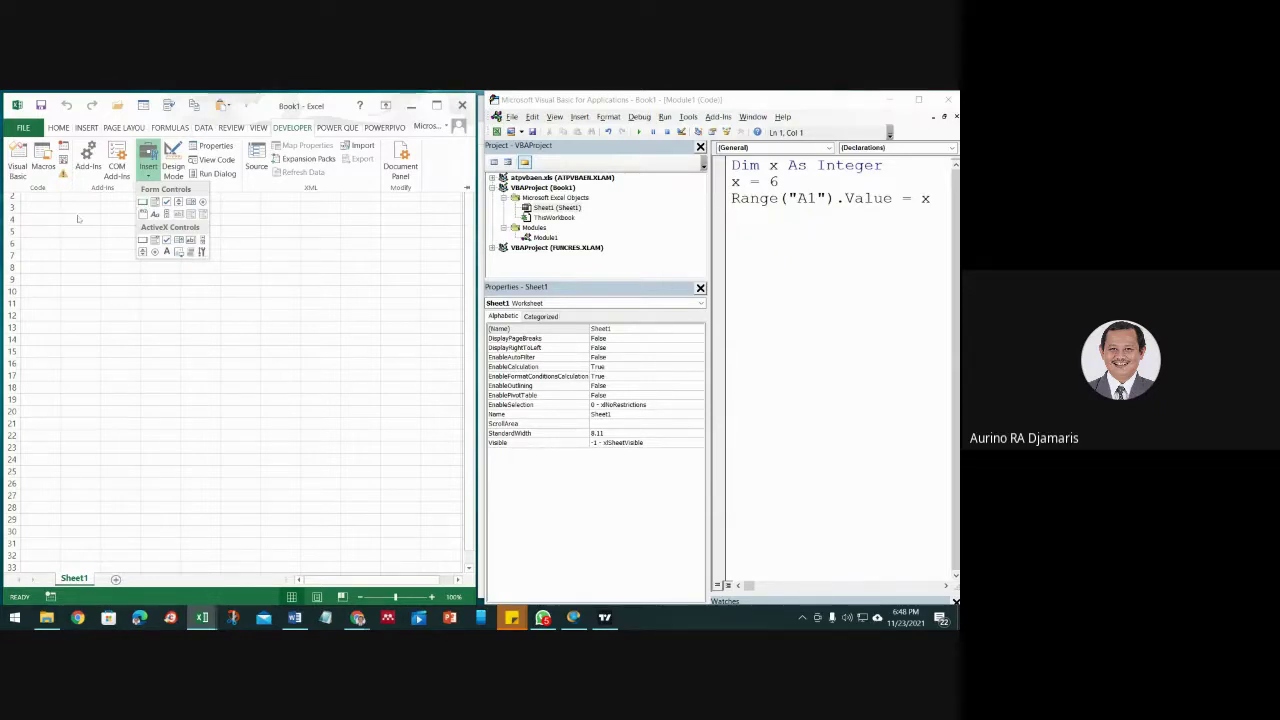
left_click(143, 202)
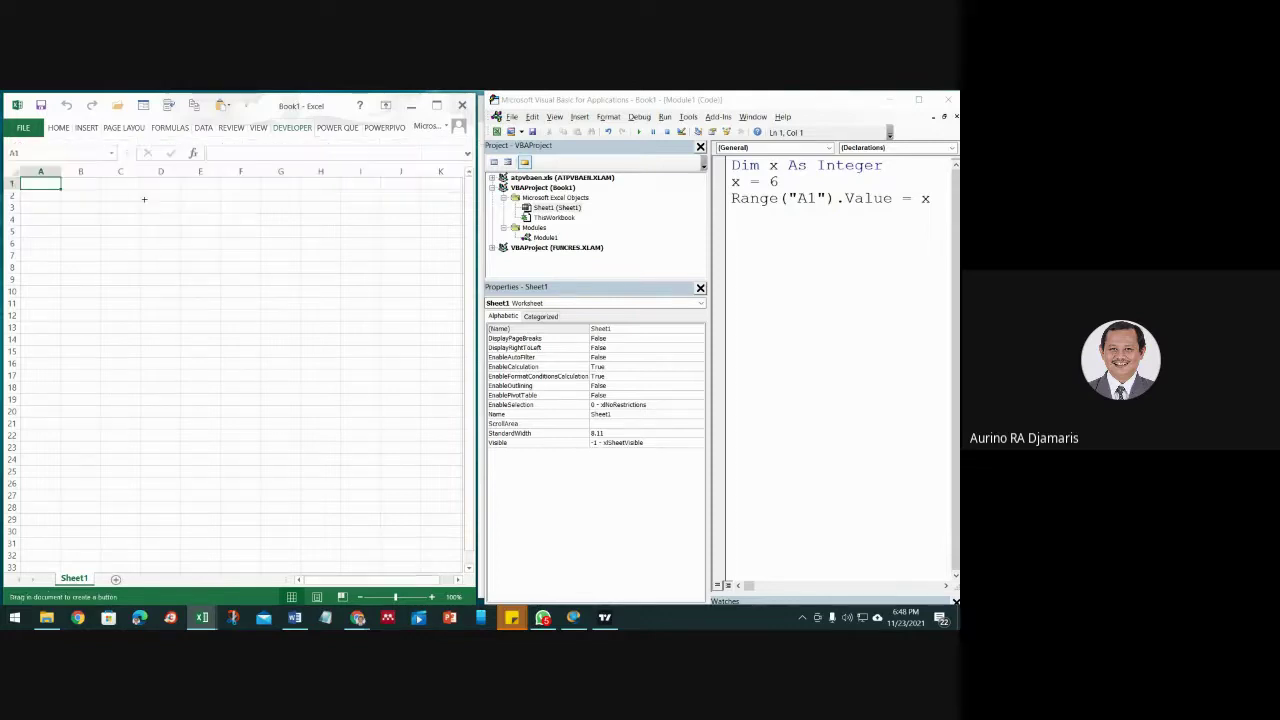
left_click_drag(233, 211, 360, 252)
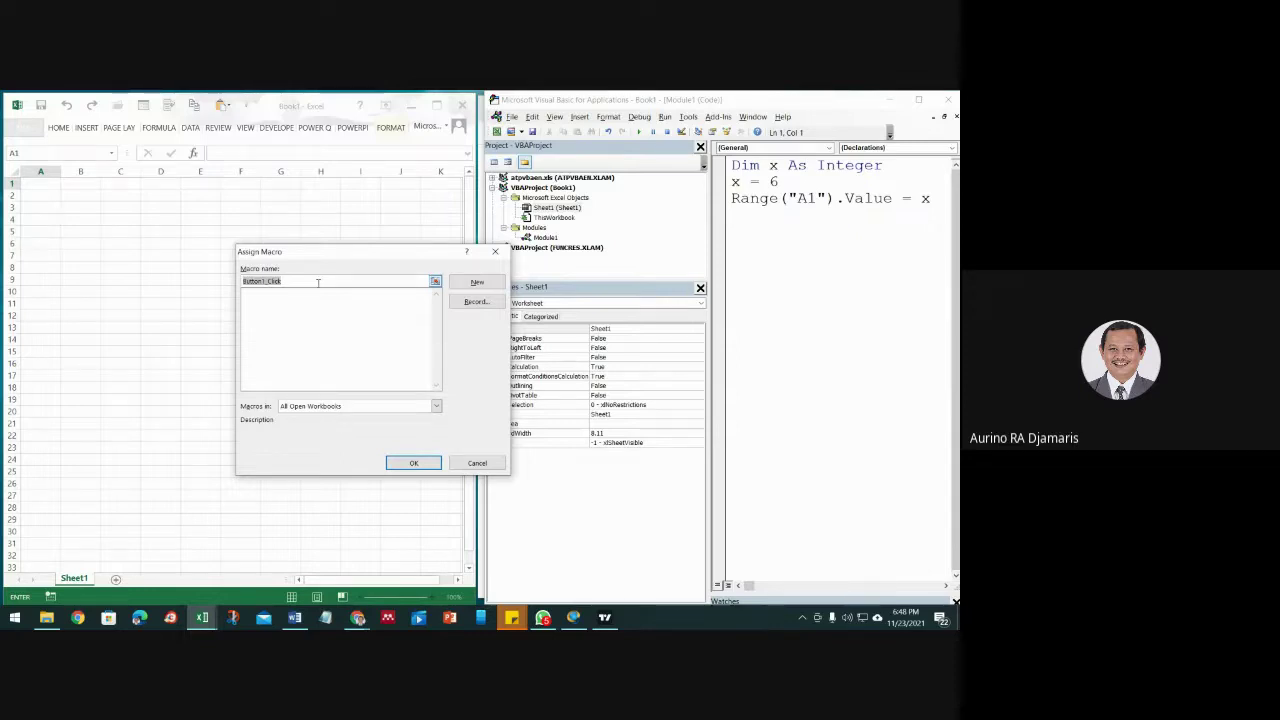
type("Varia")
type("bleInt")
type("eger")
left_click(413, 462)
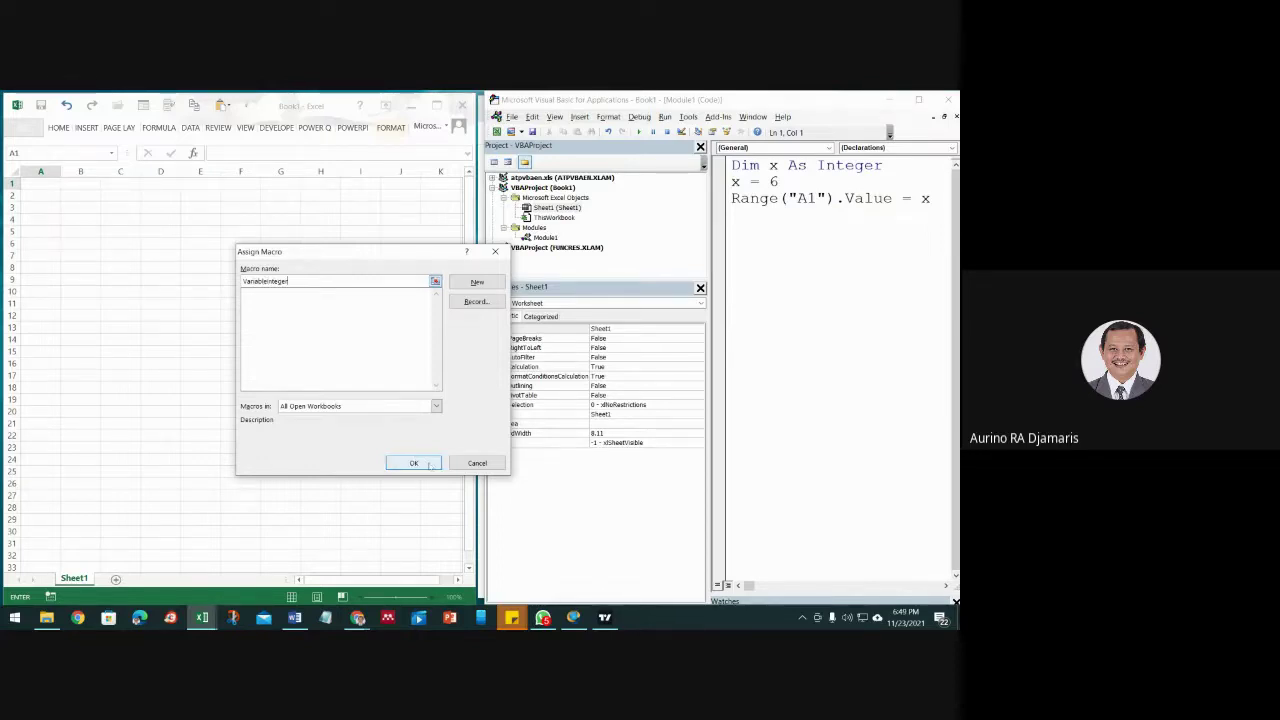
left_click(428, 464)
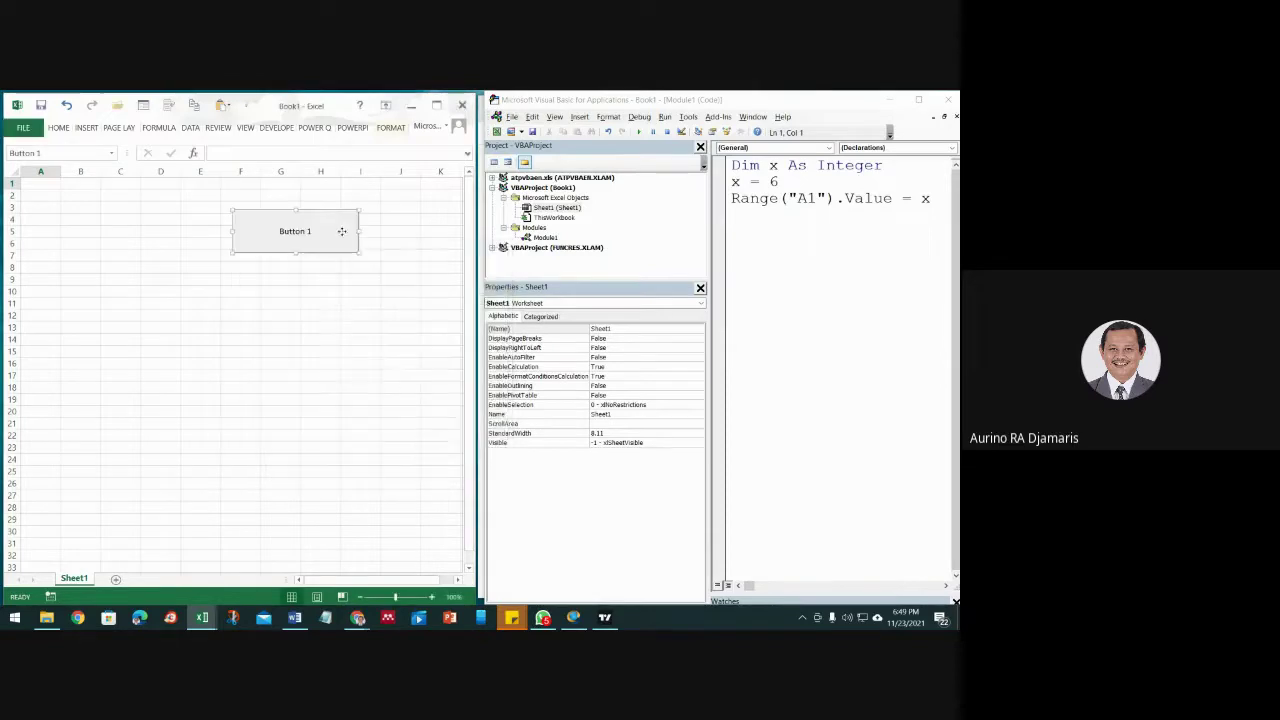
Reconfirm Button 1's VariableInteger macro assignment and review its Format Control settings
right_click(342, 231)
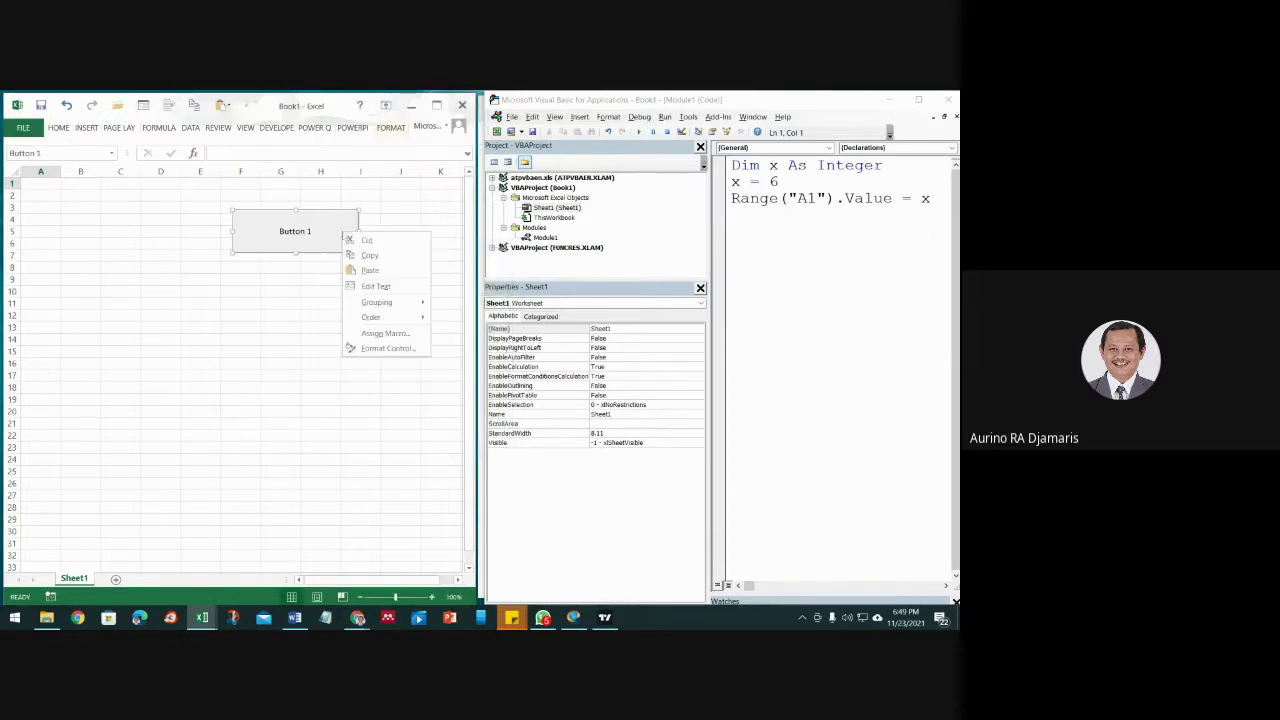
left_click(375, 333)
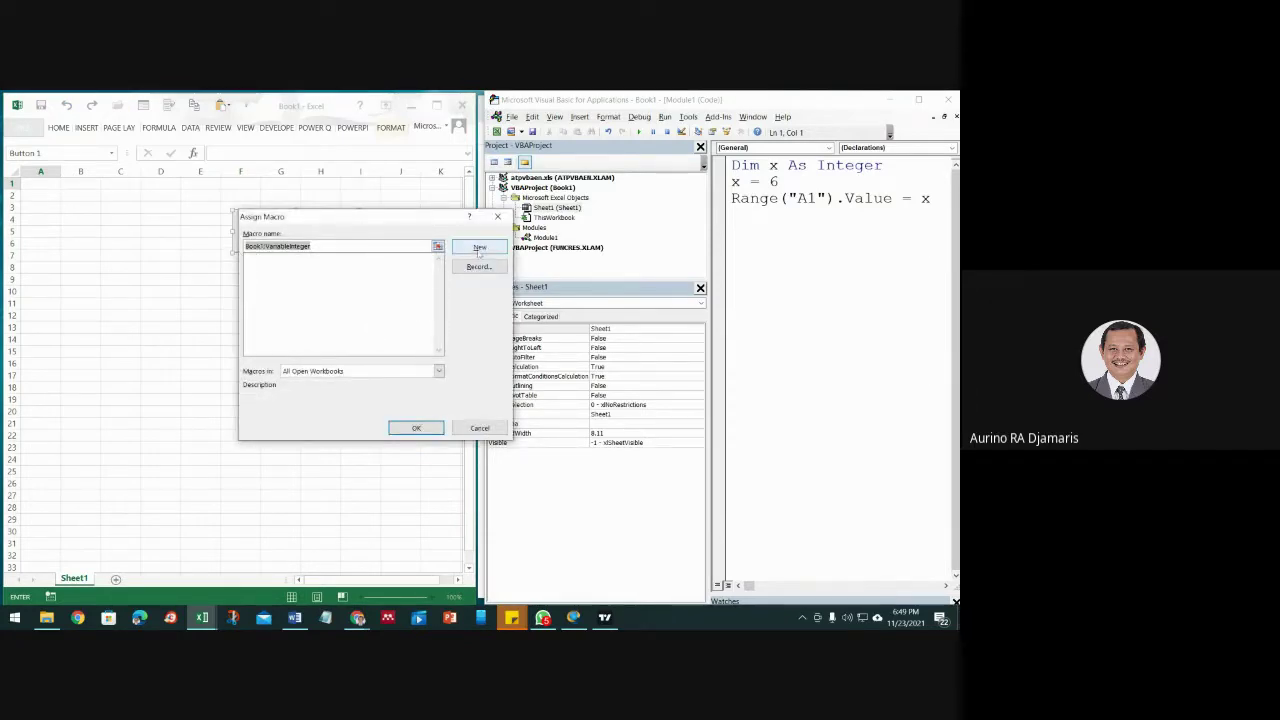
left_click(420, 429)
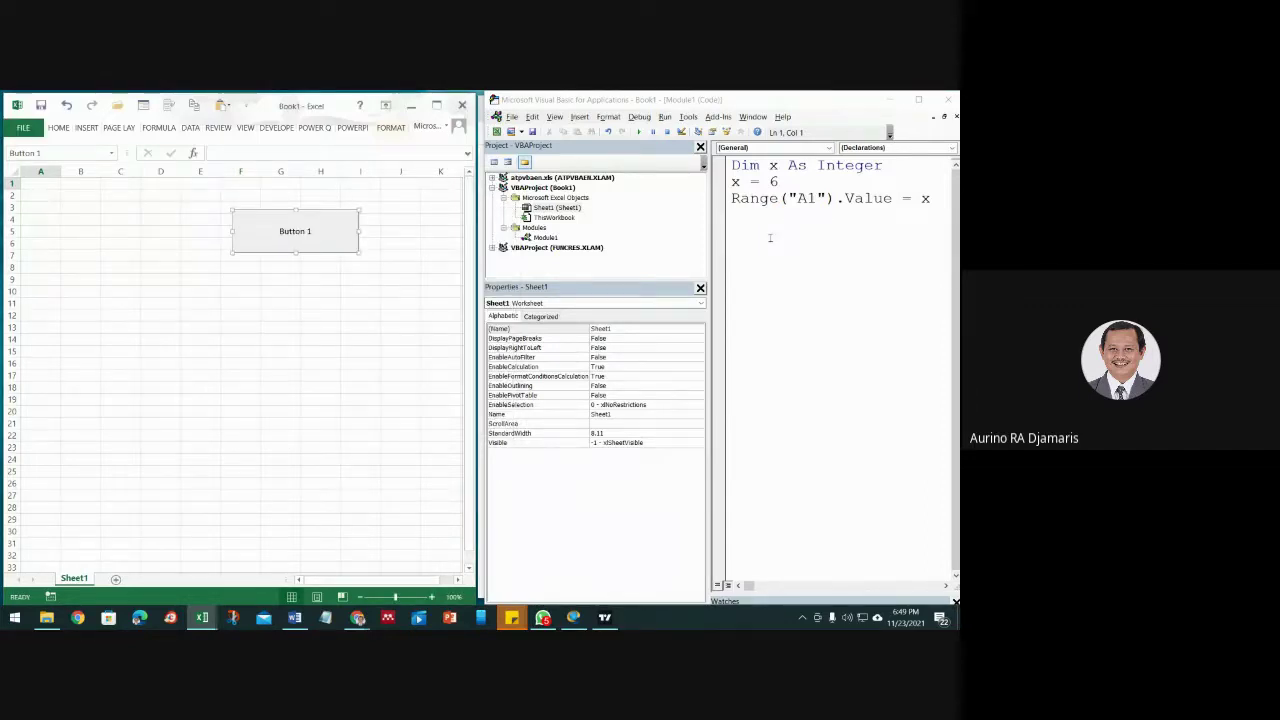
right_click(338, 232)
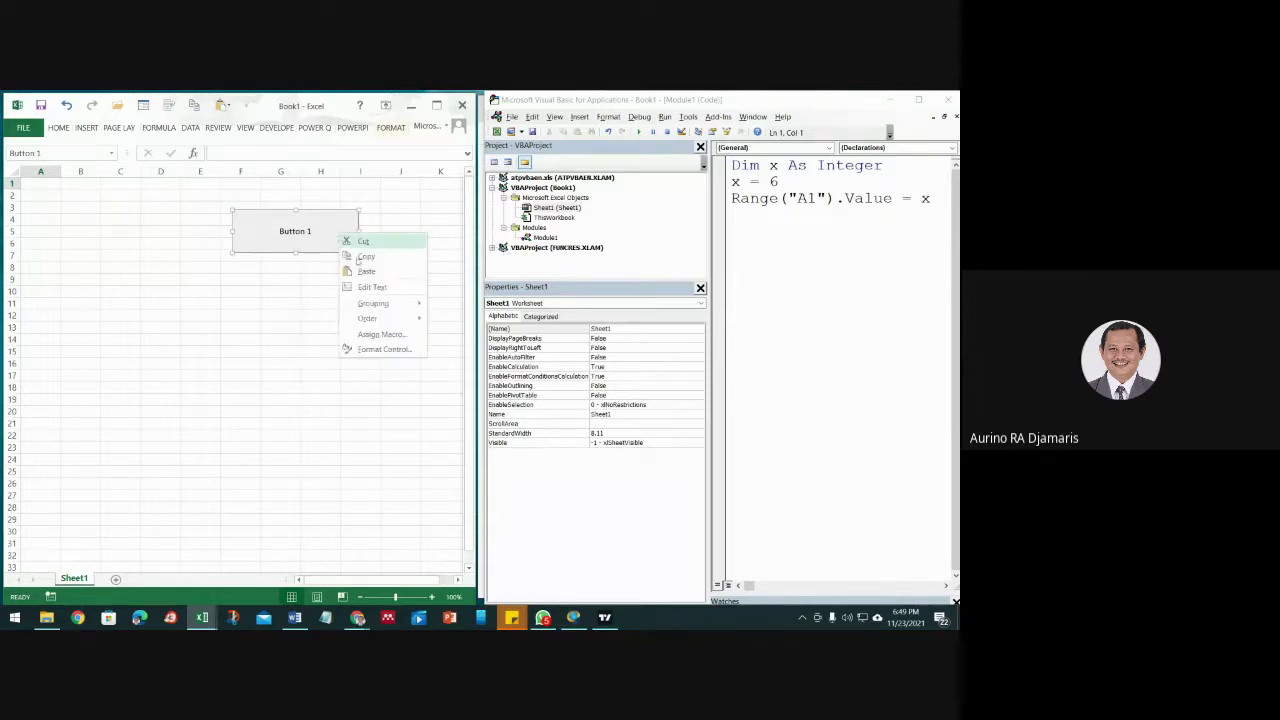
left_click(367, 348)
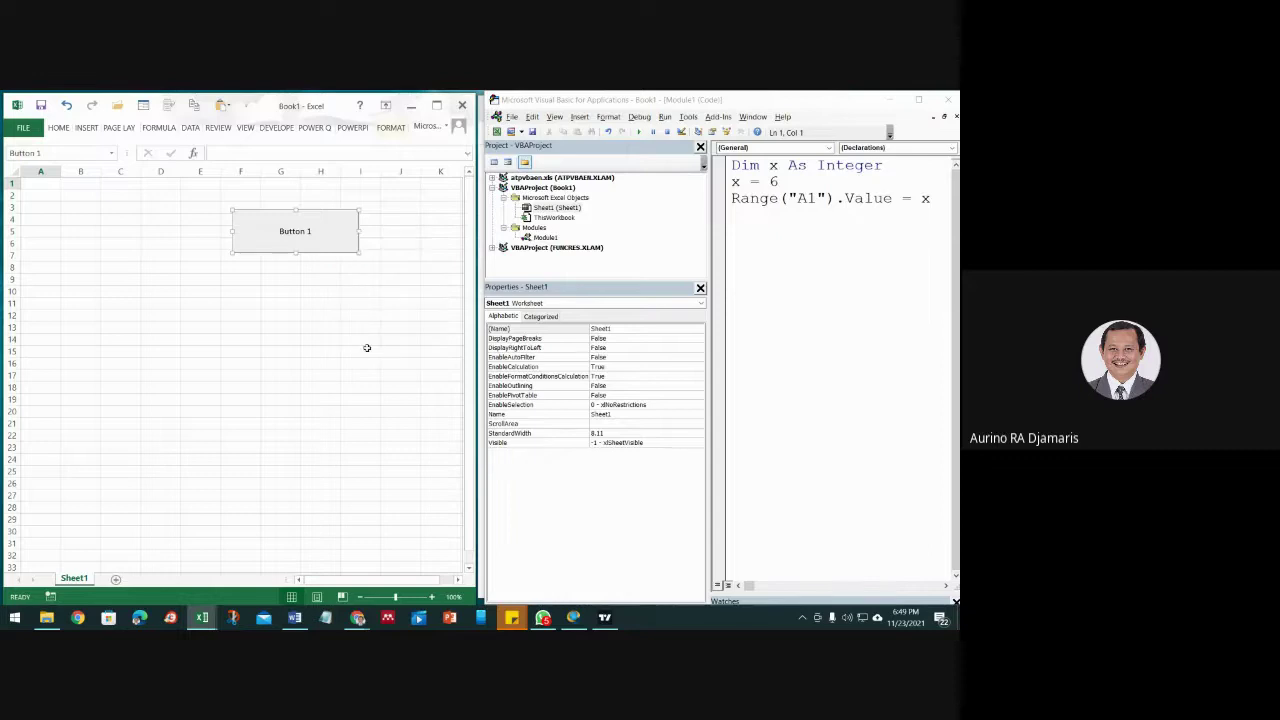
left_click(496, 481)
right_click(322, 248)
mouse_move(357, 314)
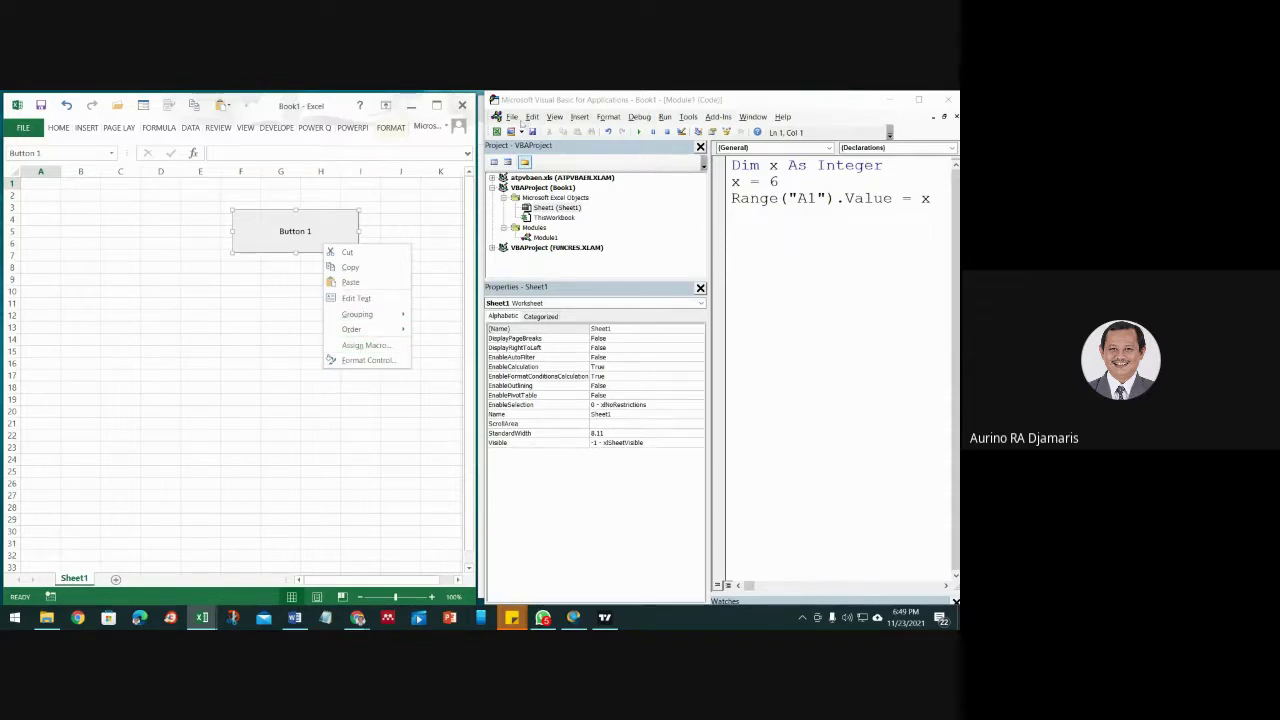
Clean up stray characters typed into Module1's Integer code lines
left_click(767, 265)
right_click(764, 264)
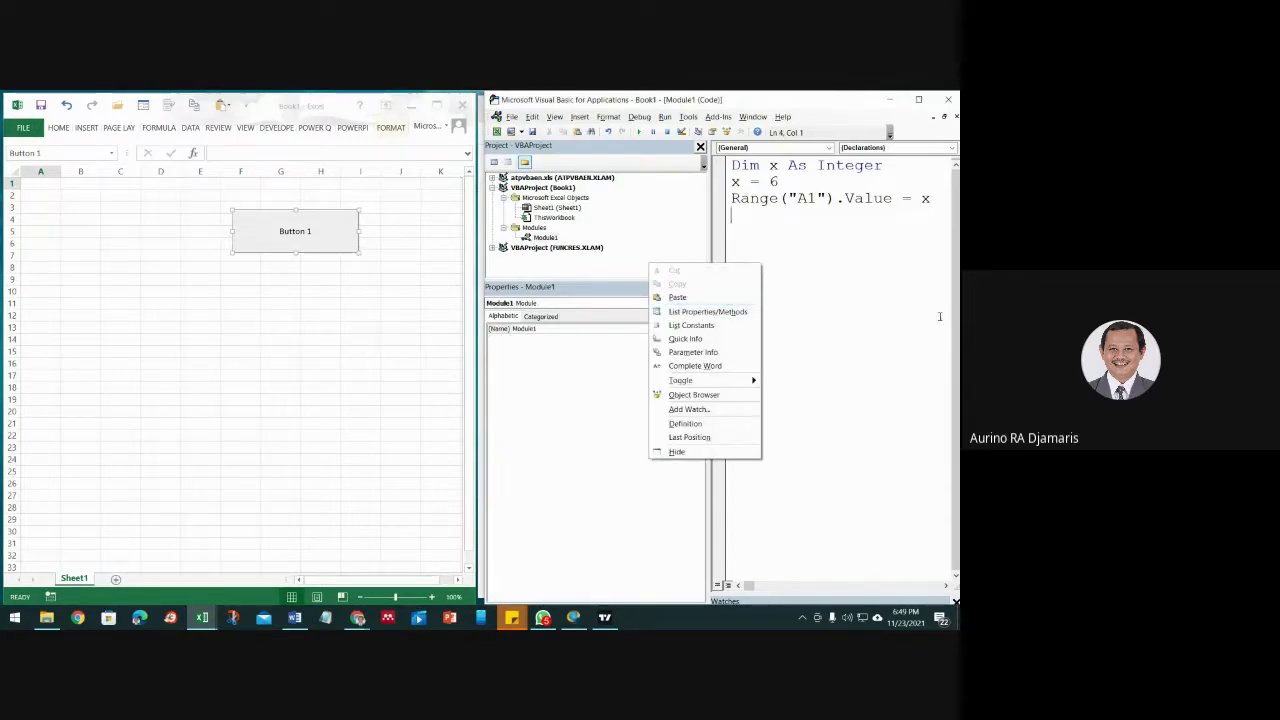
key("Escape")
type("u")
key("BackSpace")
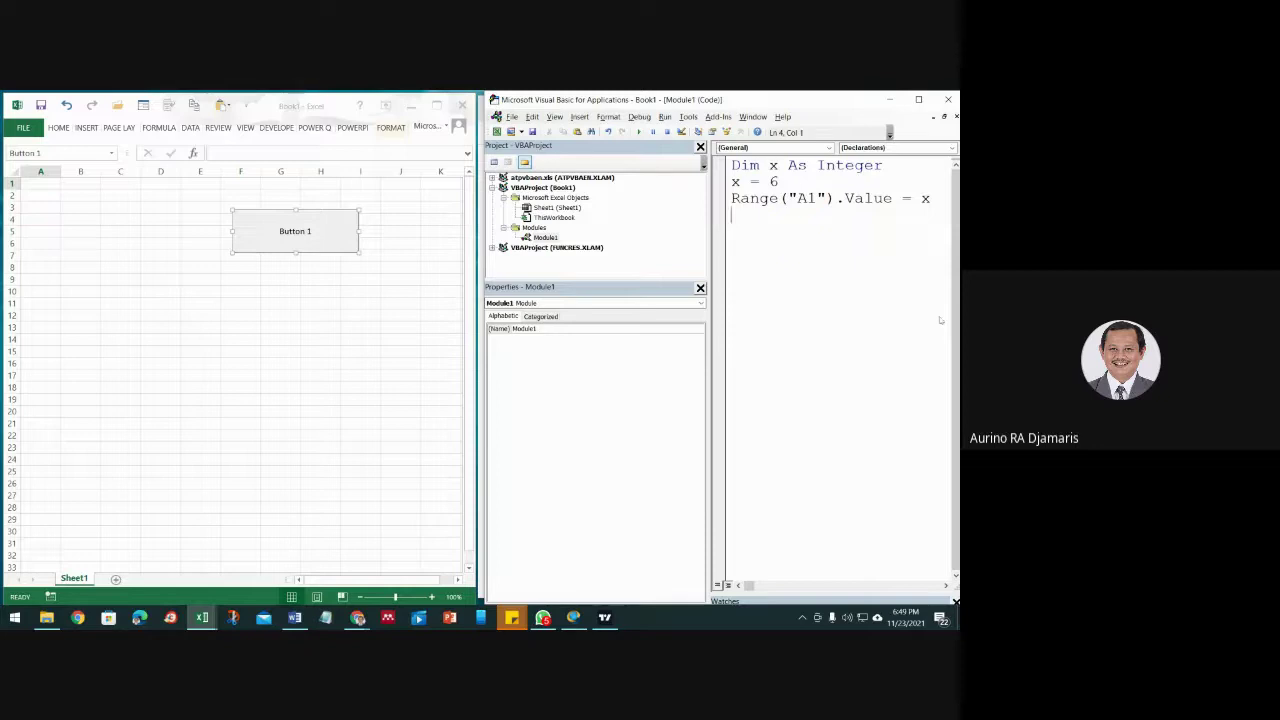
type("Su")
type("b")
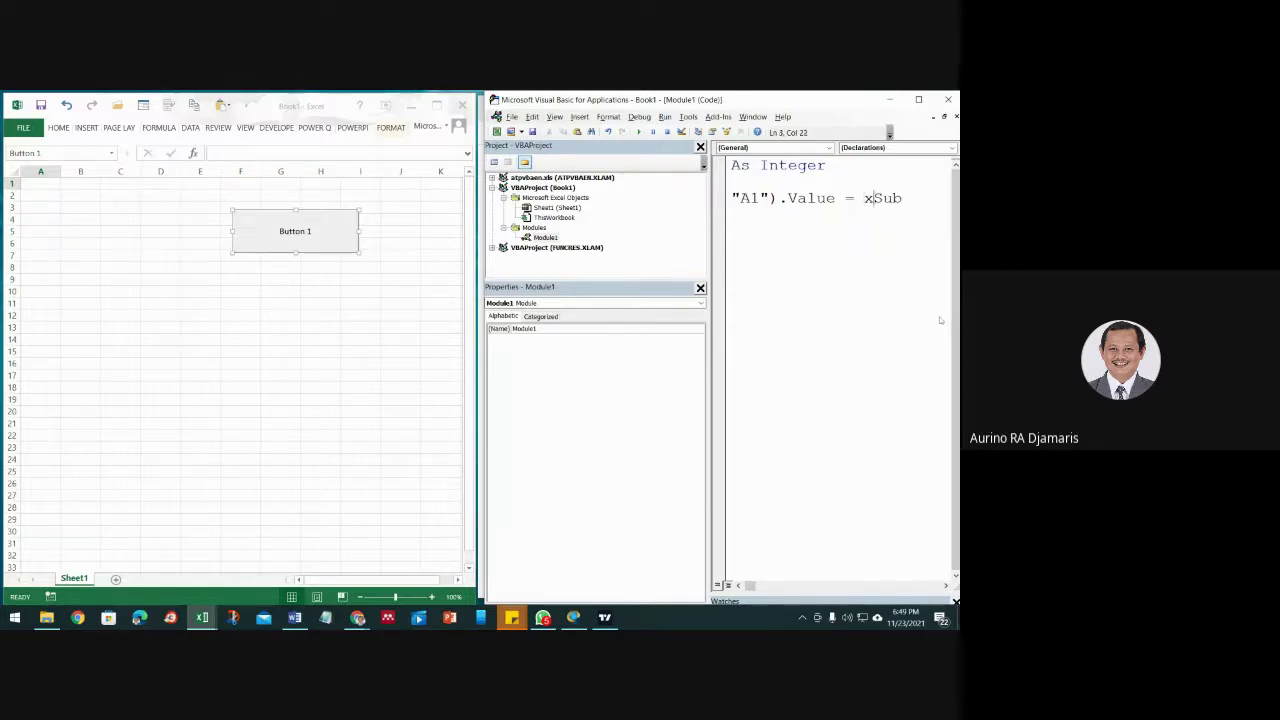
key("shift+Up")
key("shift+Up")
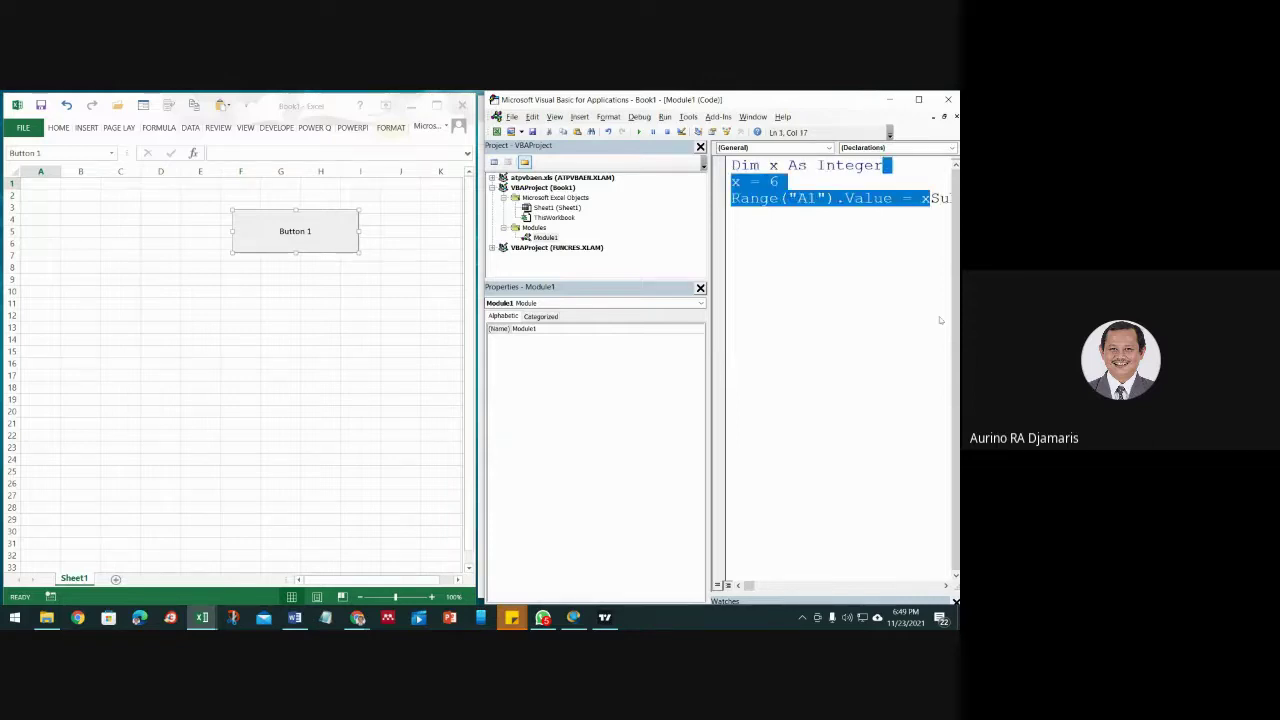
key("ctrl+shift+Left")
key("ctrl+shift+Left")
key("Left")
key("Down")
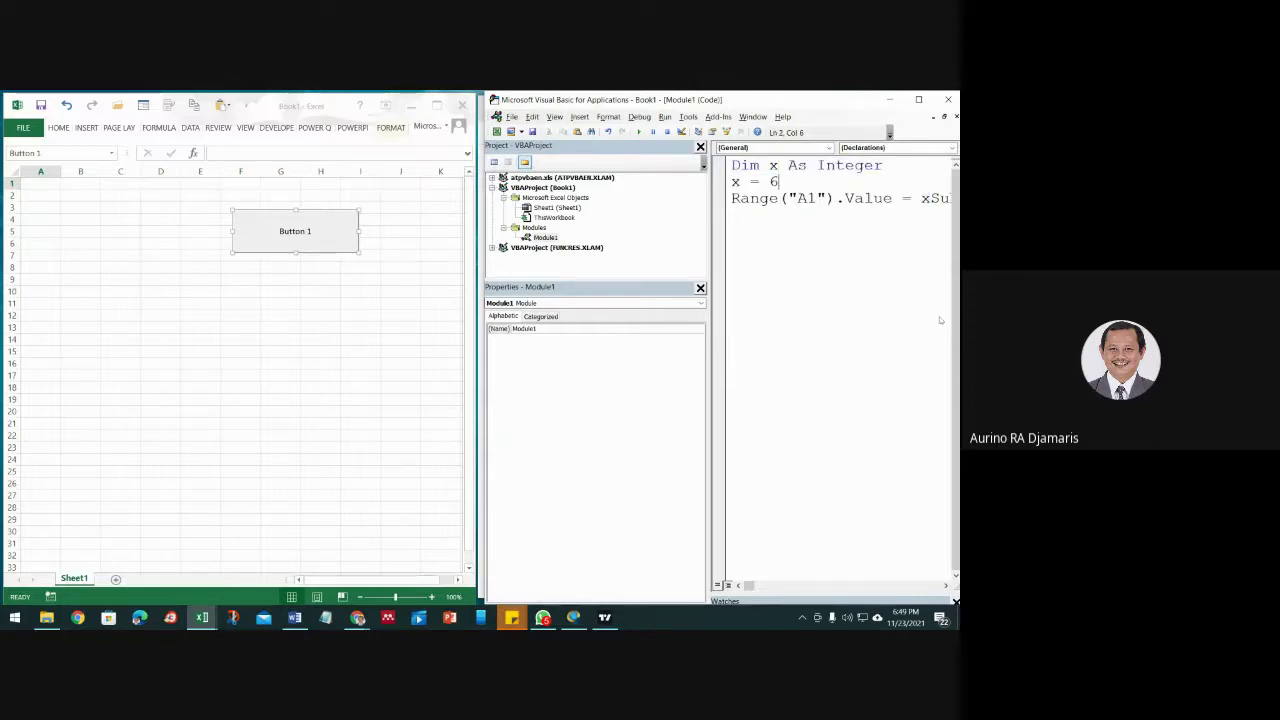
key("End")
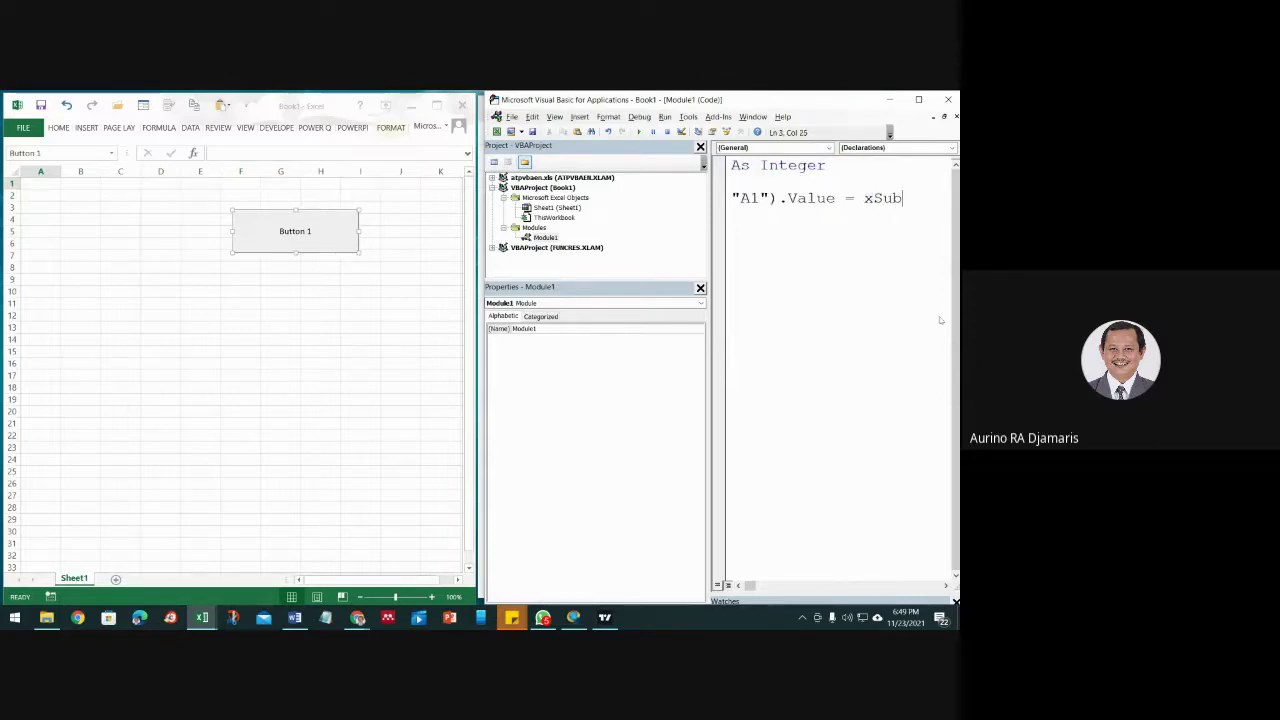
key("BackSpace")
key("BackSpace")
key("BackSpace")
key("Up")
key("Up")
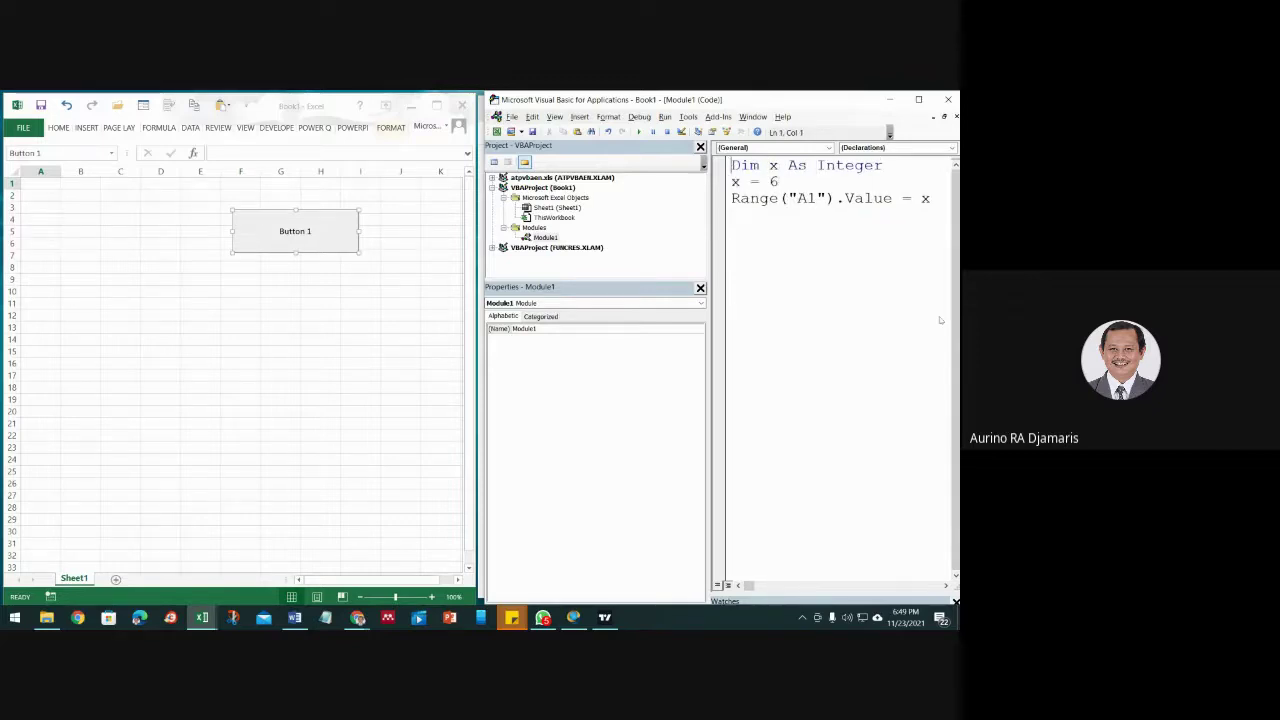
Add a 'Sub VariableMakro()' header line above the Dim x As Integer line
key("Return")
type("Sub")
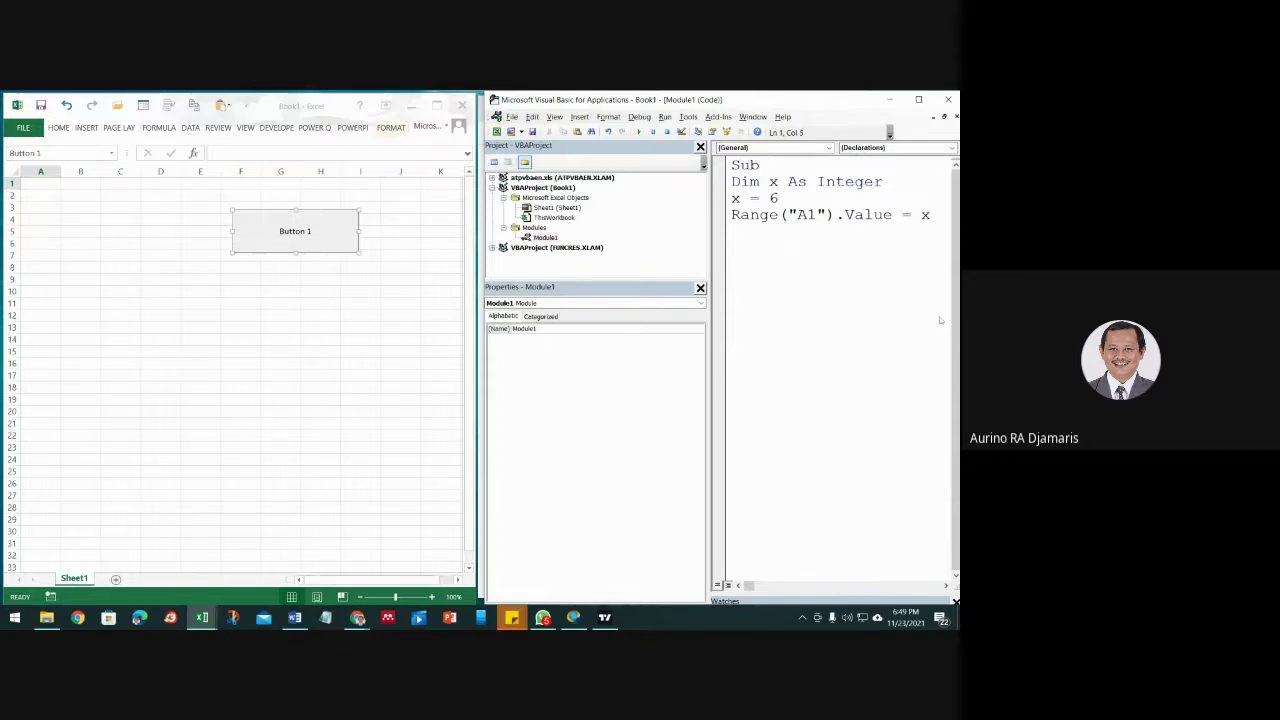
type(" Vas")
key("BackSpace")
type("riable")
type("Makr")
type("o(")
key("Return")
Move End Sub below the Range line and delete the blank lines under the header
key("Down")
key("End")
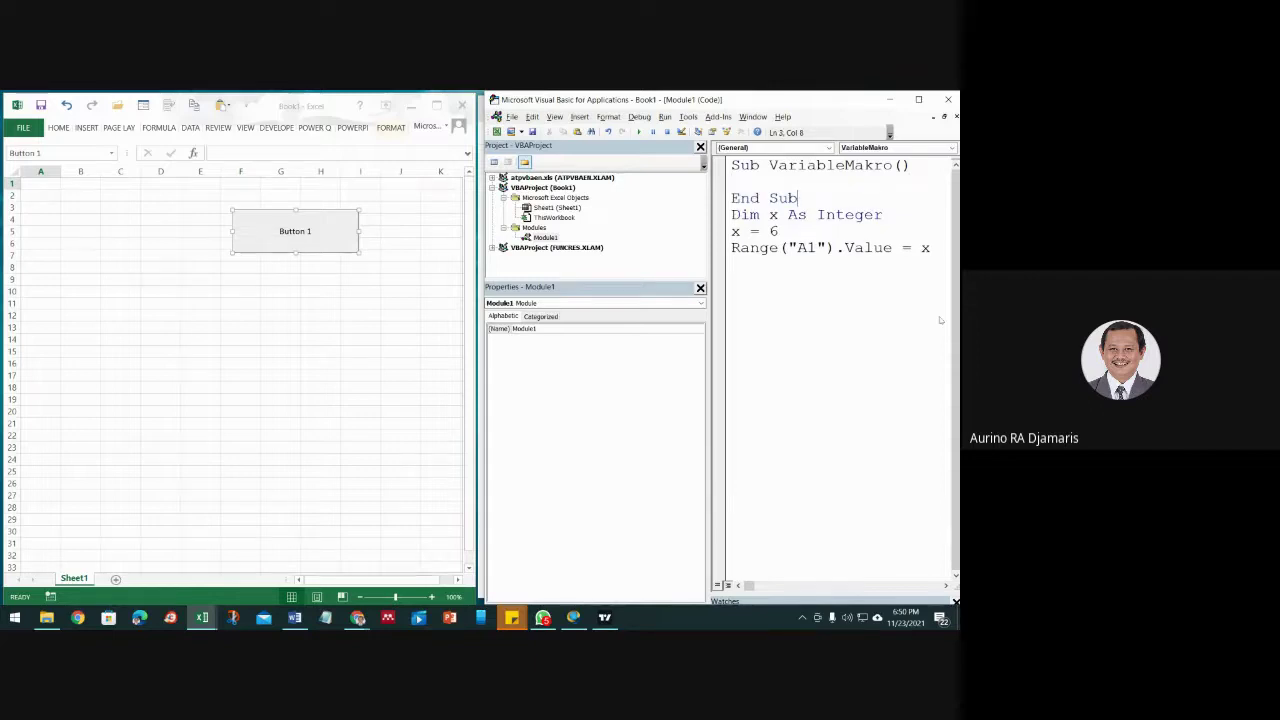
key("ctrl+shift+Left")
key("ctrl+shift+Left")
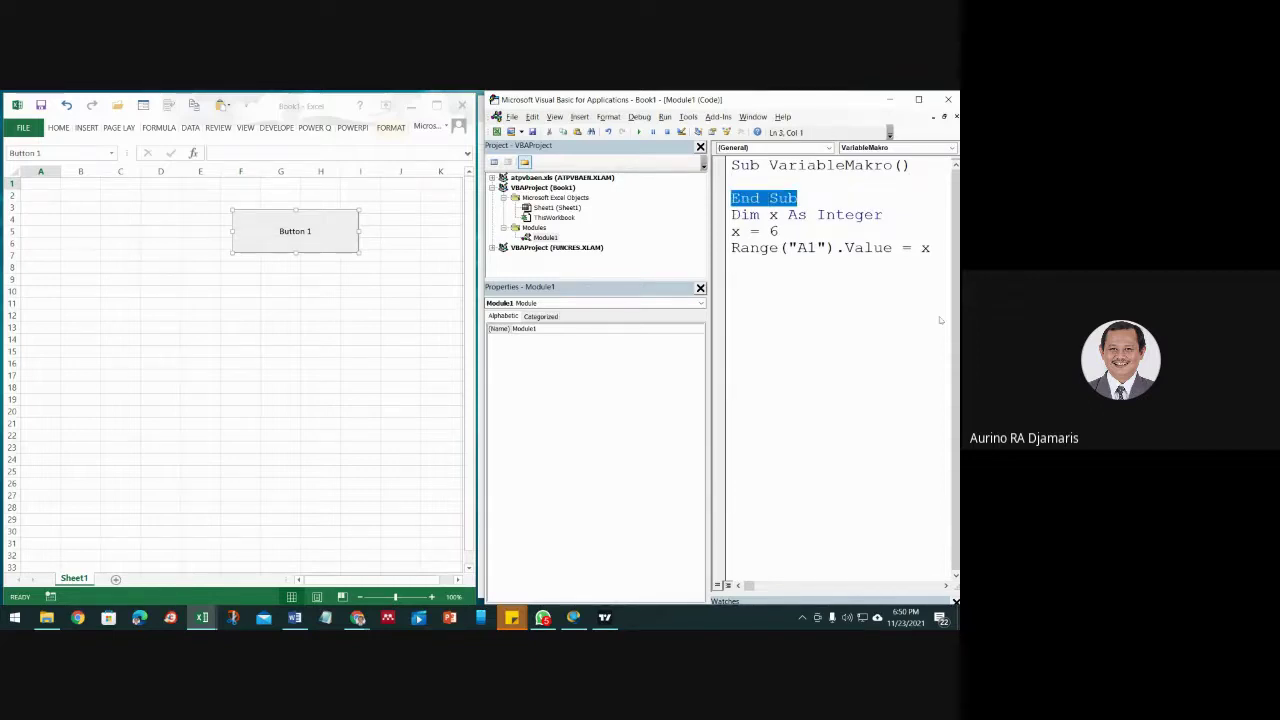
key("ctrl+x")
key("Down")
key("Down")
key("Down")
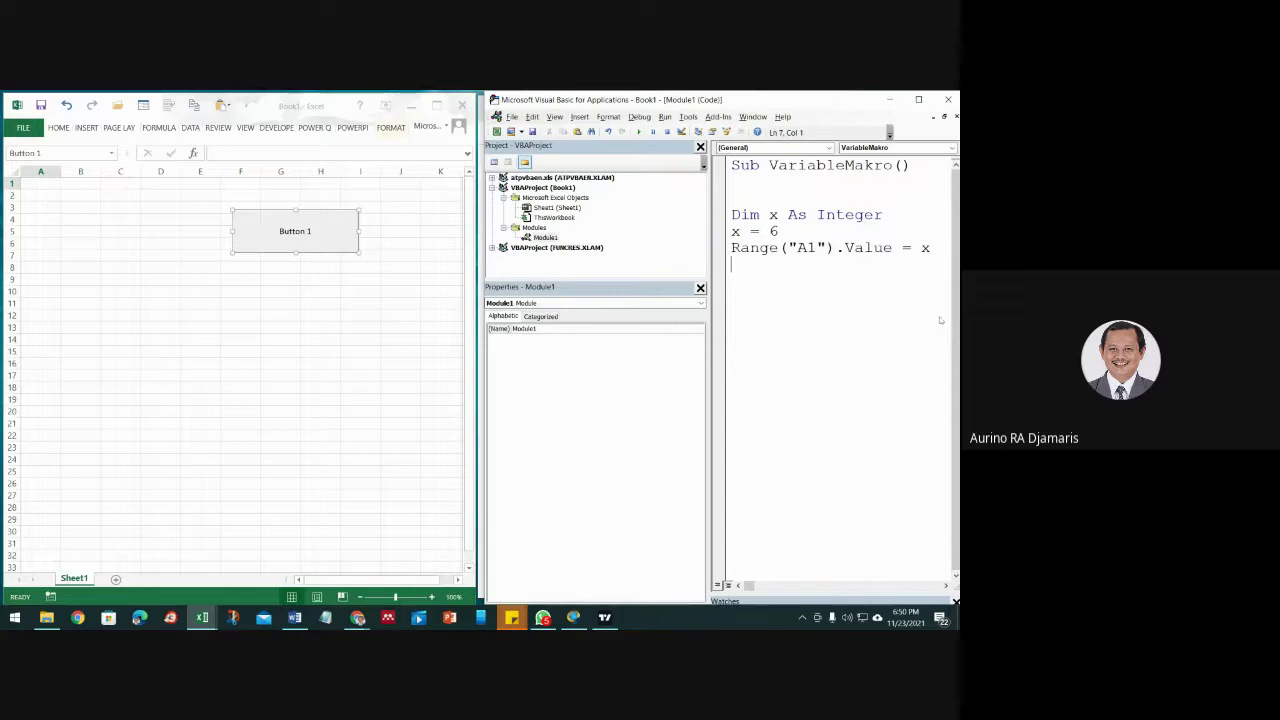
key("ctrl+v")
left_click(745, 181)
key("Delete")
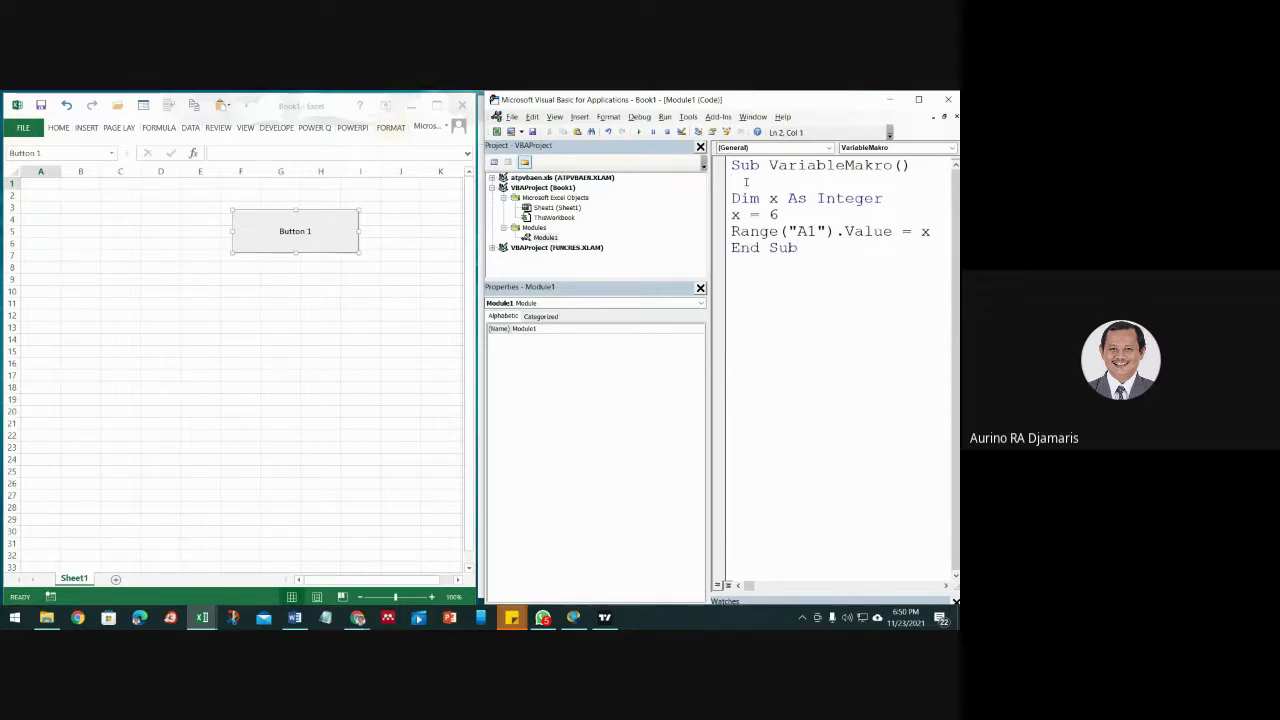
key("Delete")
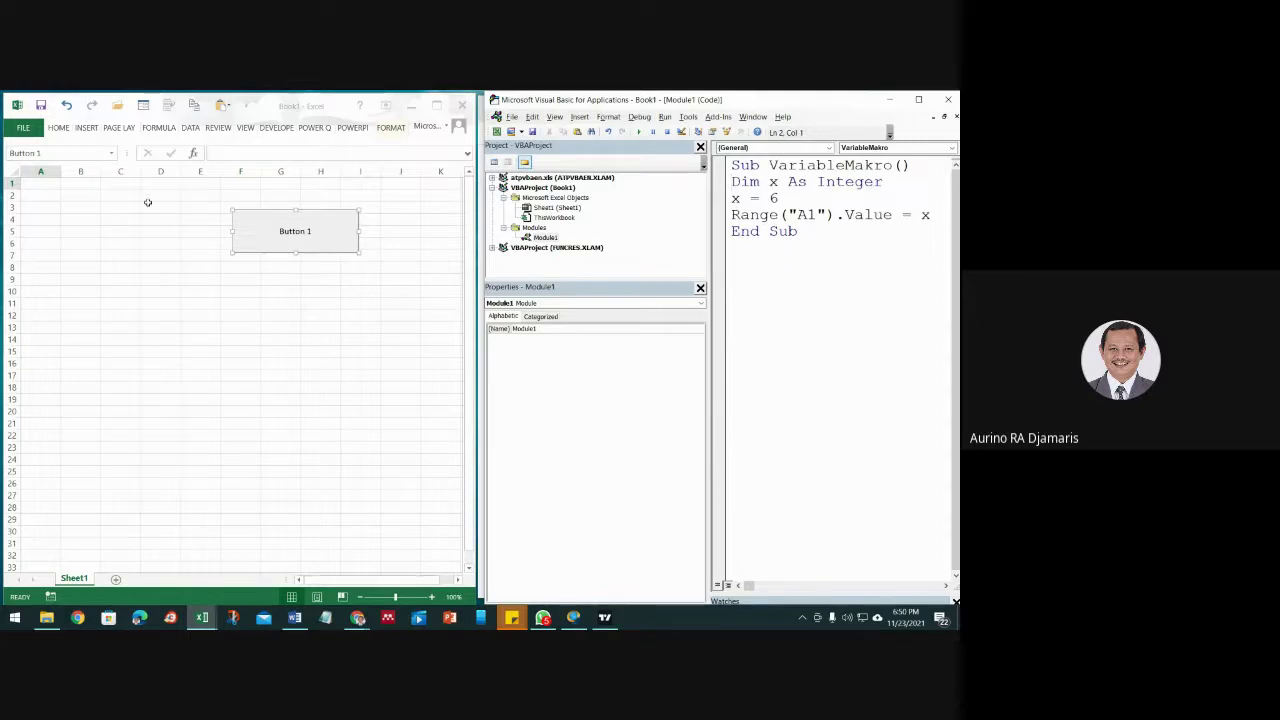
Enter the heading 'Menggunakan Form Control' in cell F2
left_click(278, 194)
left_click(252, 195)
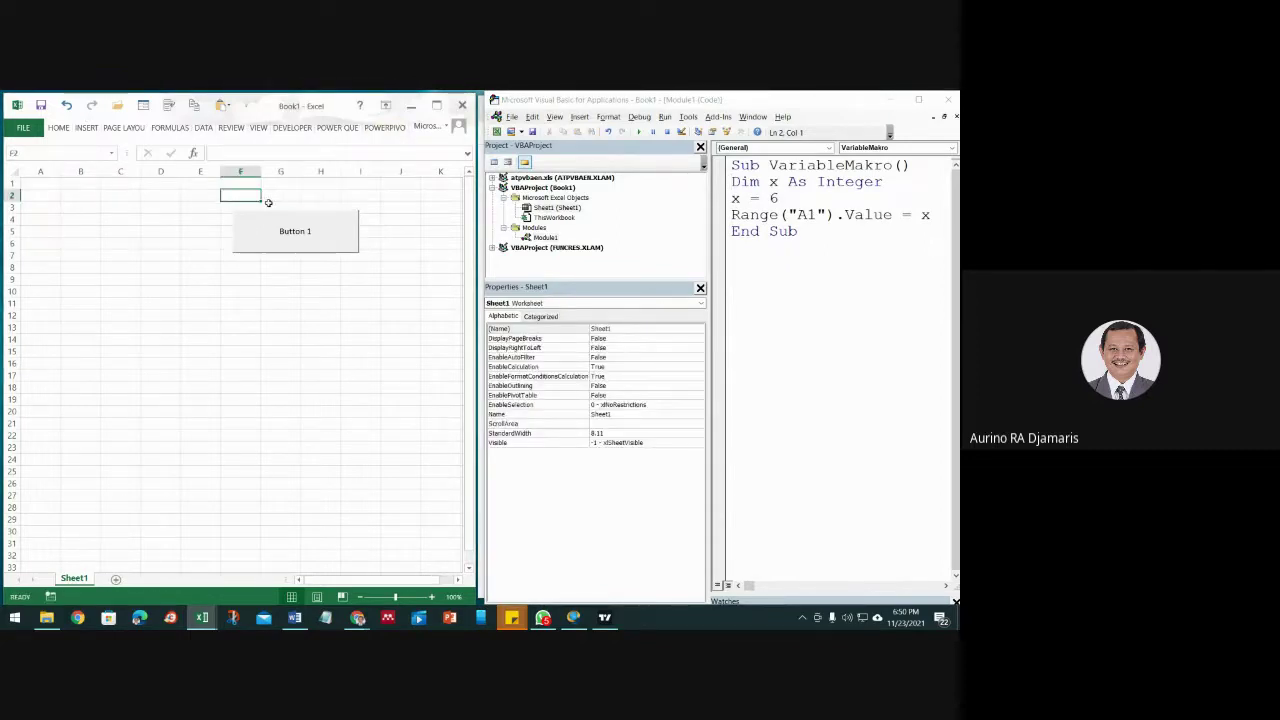
type("Mengguna")
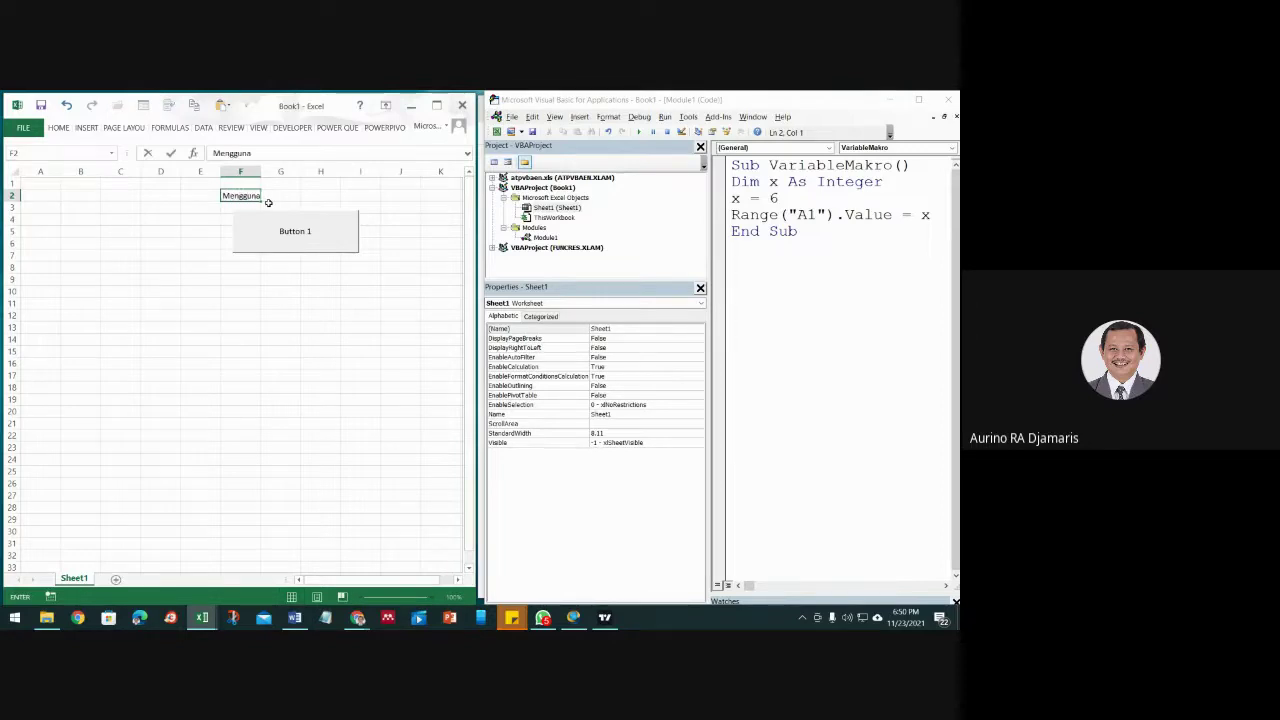
type("kan Form Co")
type("n")
type("trol")
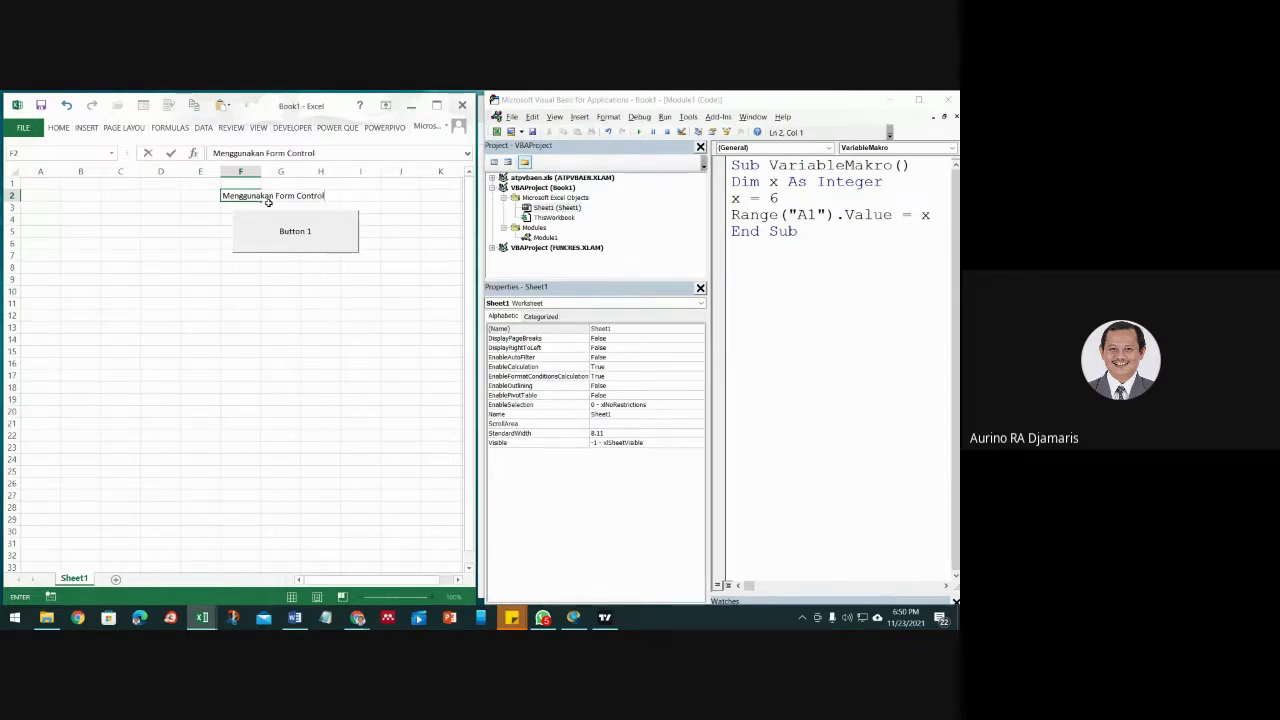
left_click(268, 201)
key("Left")
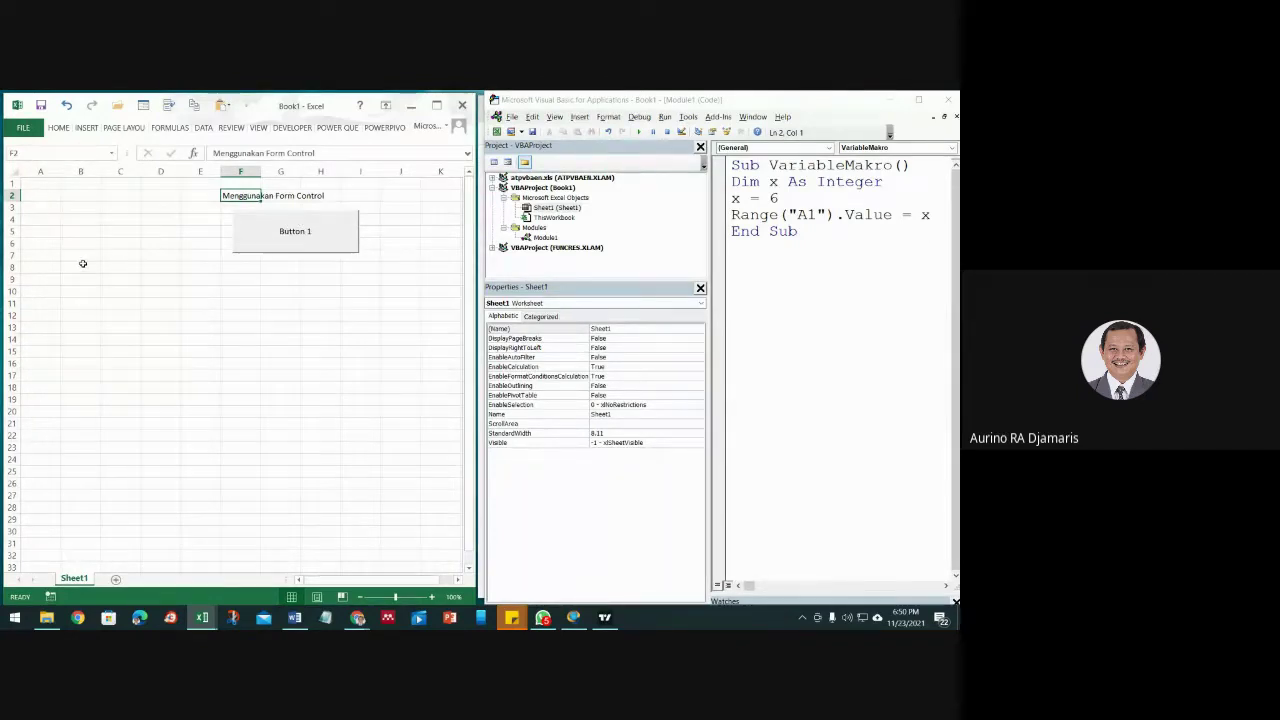
scroll(80, 263, "up", 3, "ctrl")
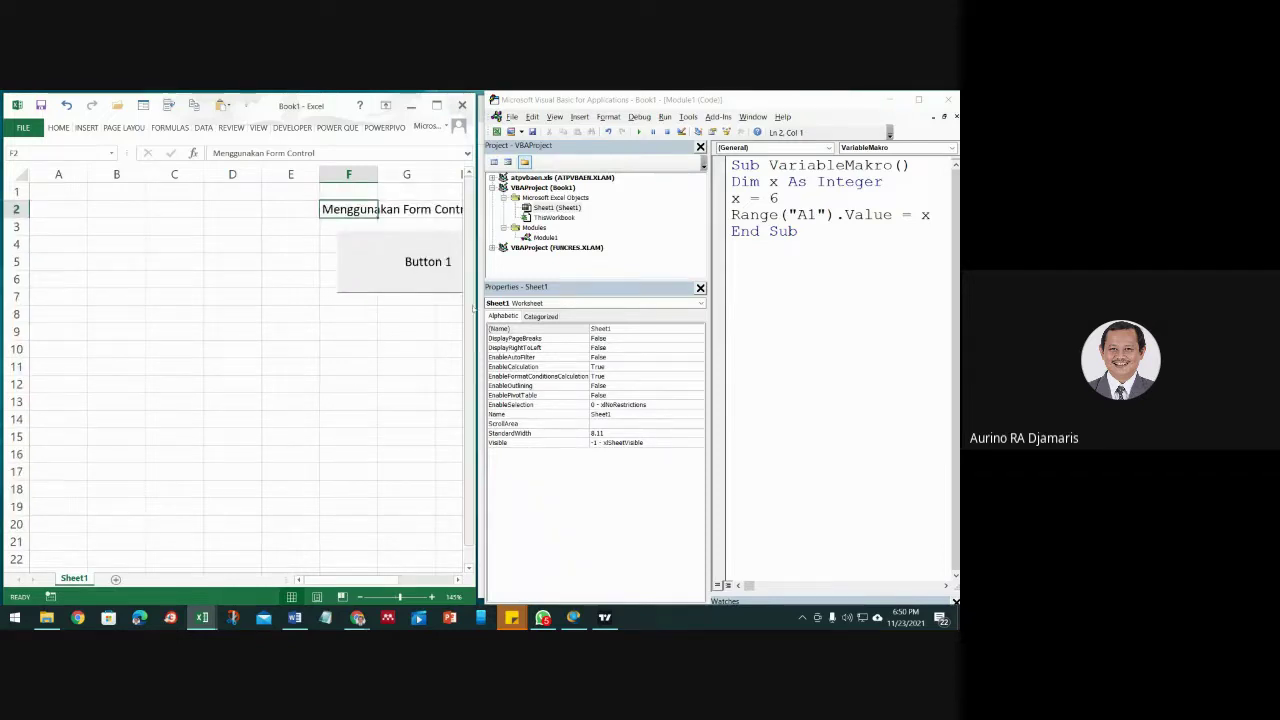
Widen the Excel window and shrink Button 1 by dragging its corner handle
left_click_drag(476, 310, 568, 299)
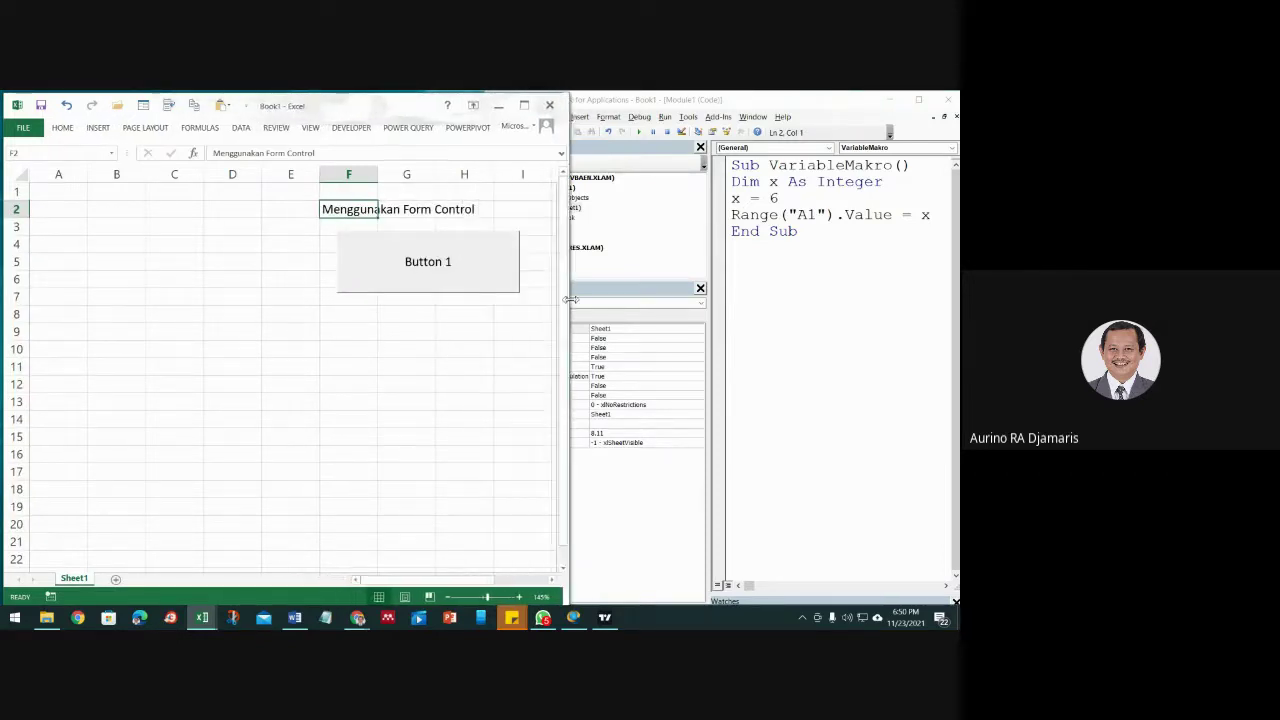
left_click(513, 288, "ctrl")
right_click(513, 288)
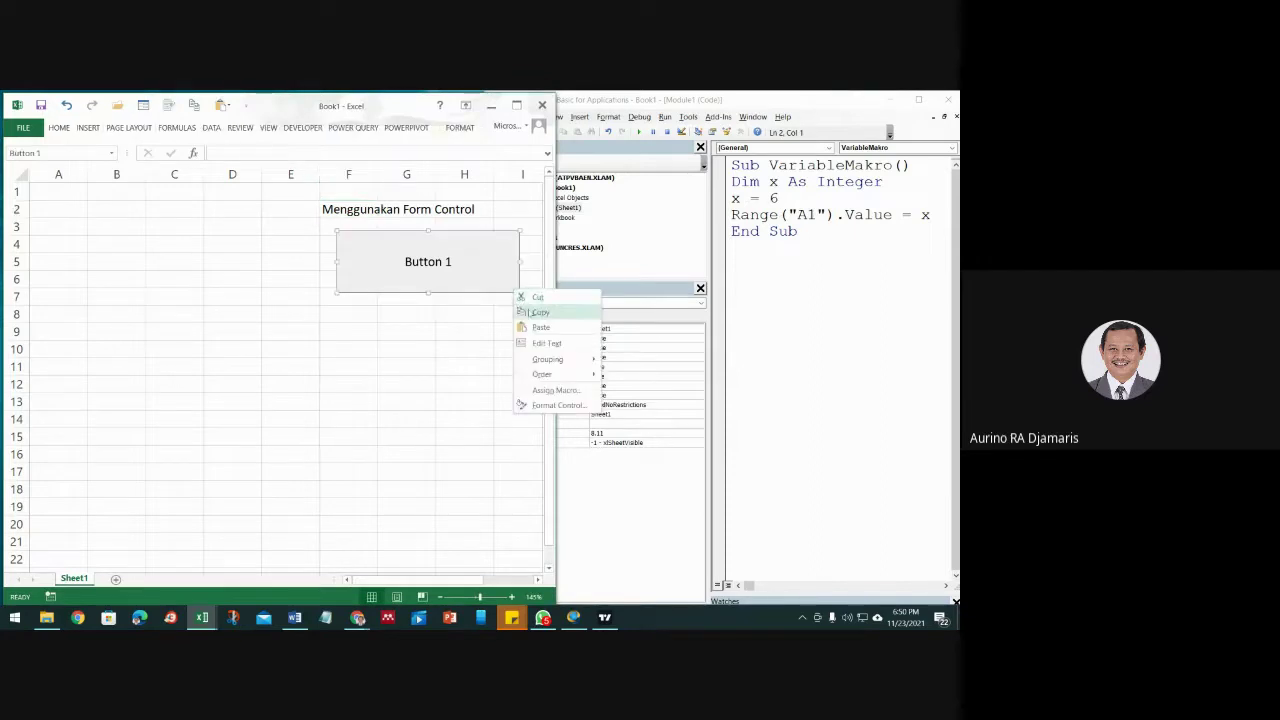
left_click(425, 349)
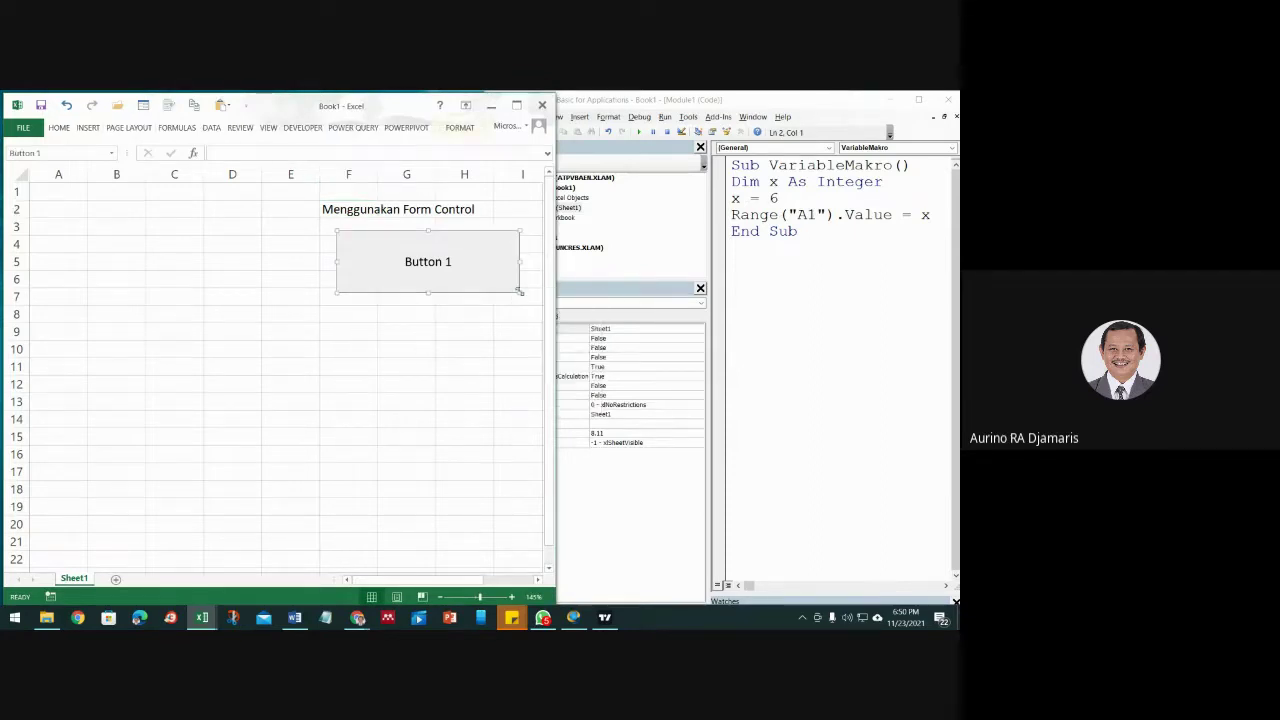
left_click_drag(520, 291, 477, 271)
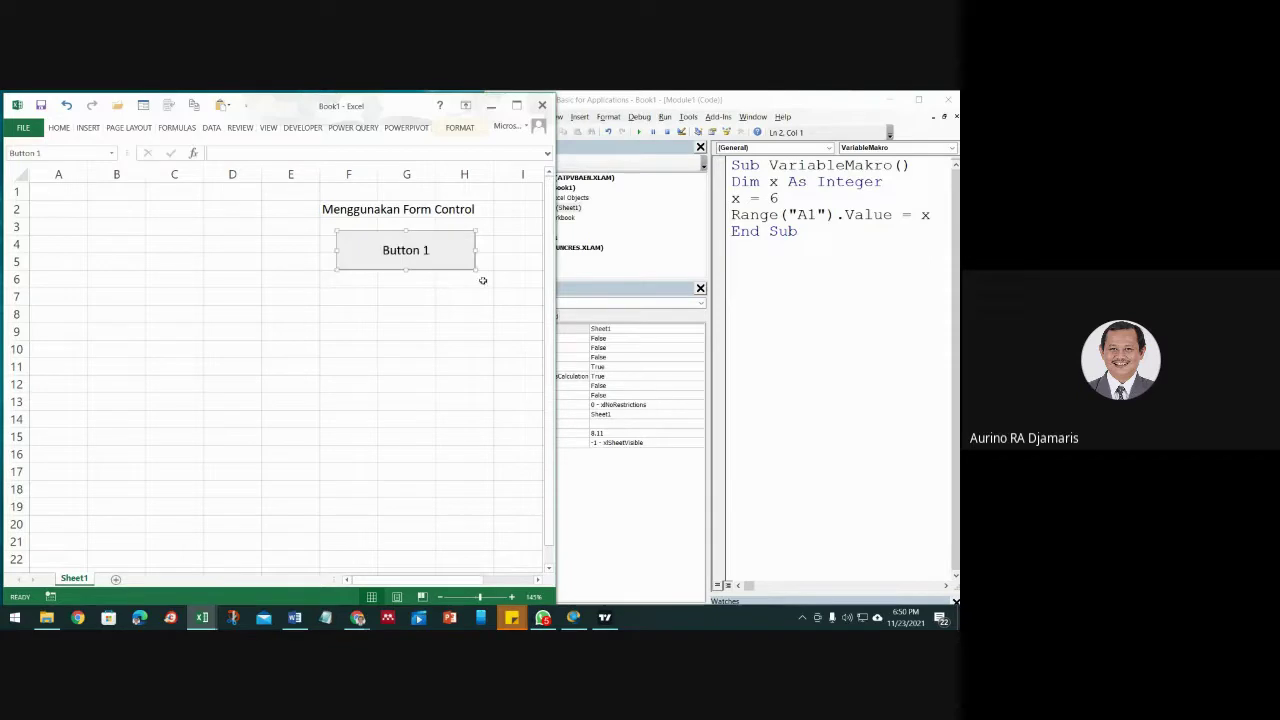
right_click(406, 252)
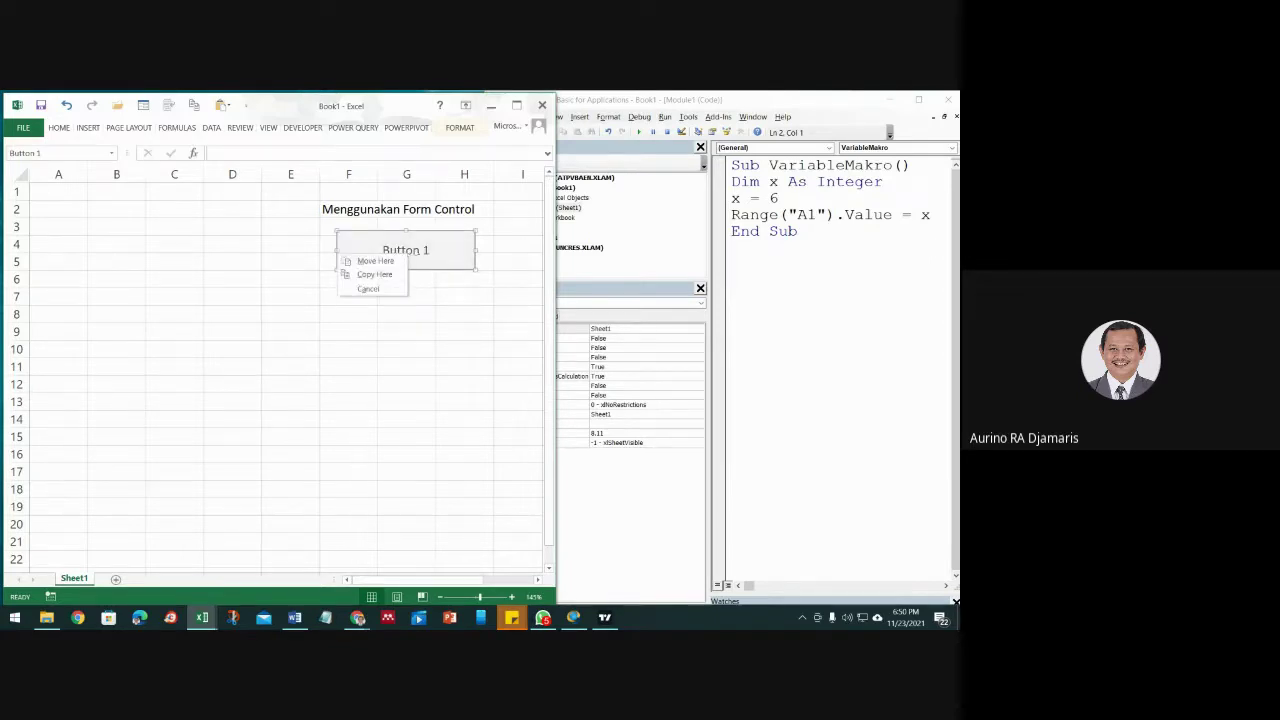
Turn on Design Mode and relabel the button 'Variable Integer'
left_click(297, 133)
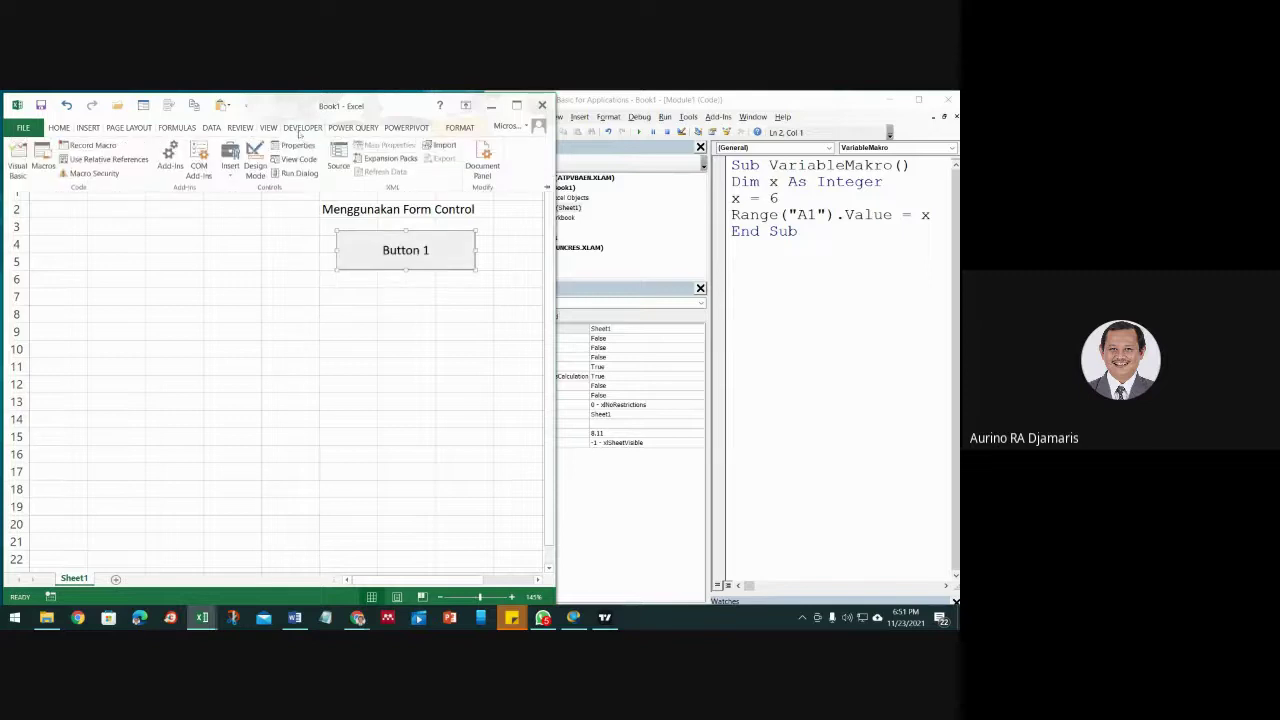
left_click(255, 155)
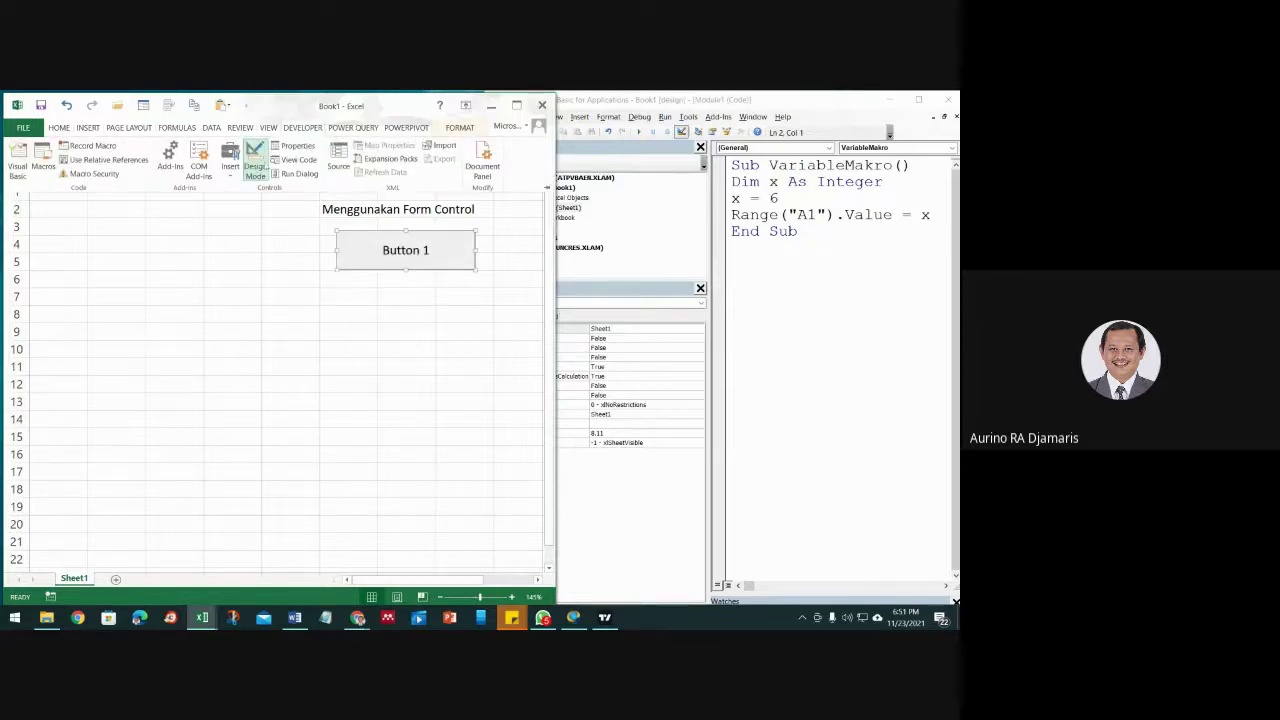
left_click(386, 249)
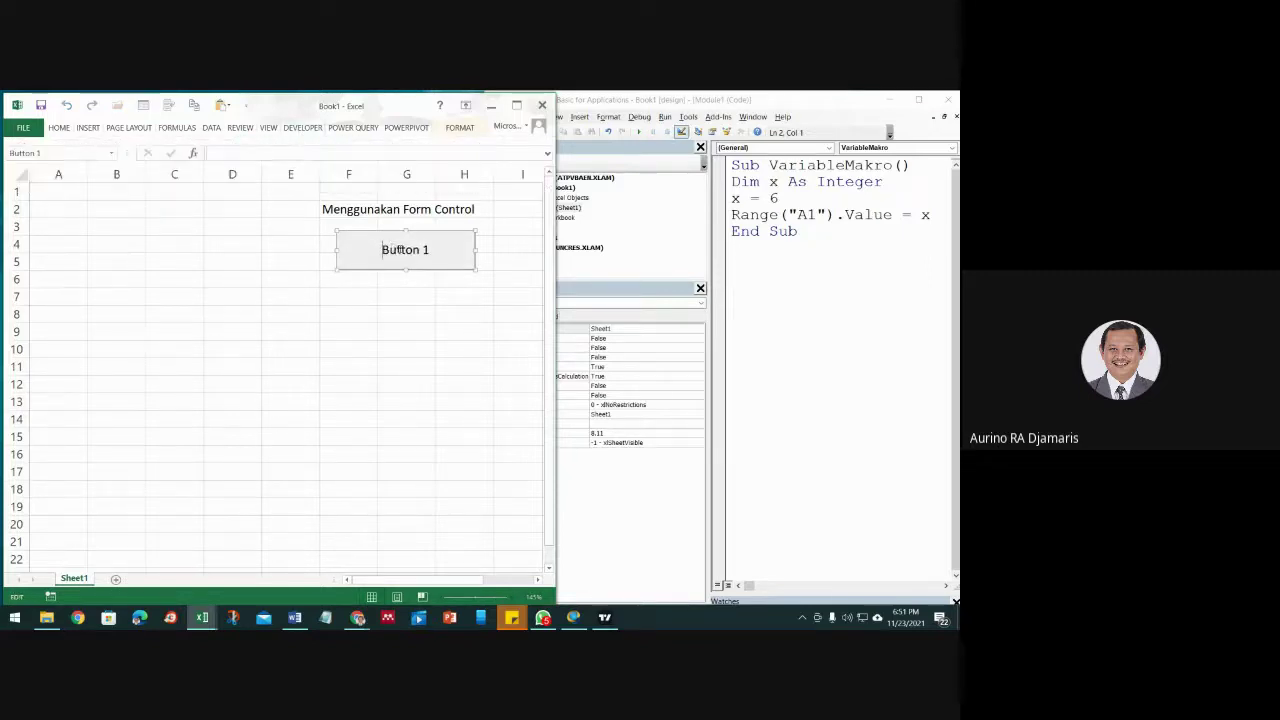
type("Vari")
type("able C")
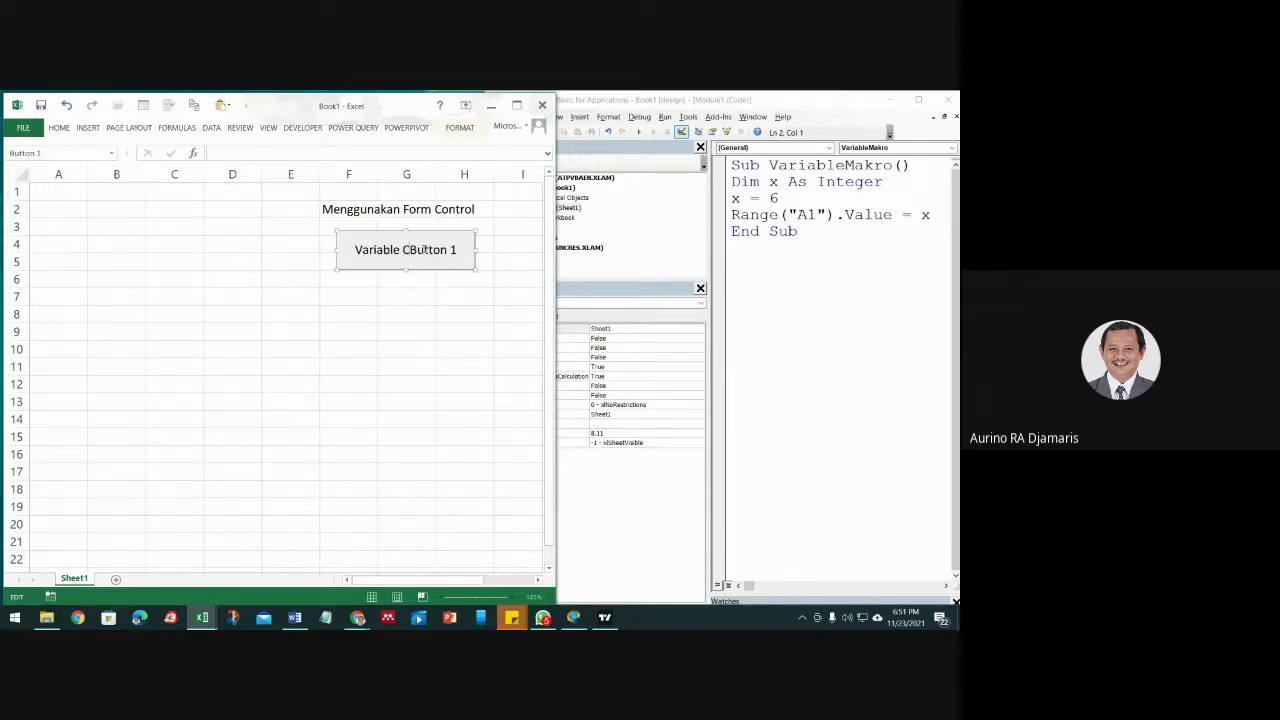
key("BackSpace")
type("Integer")
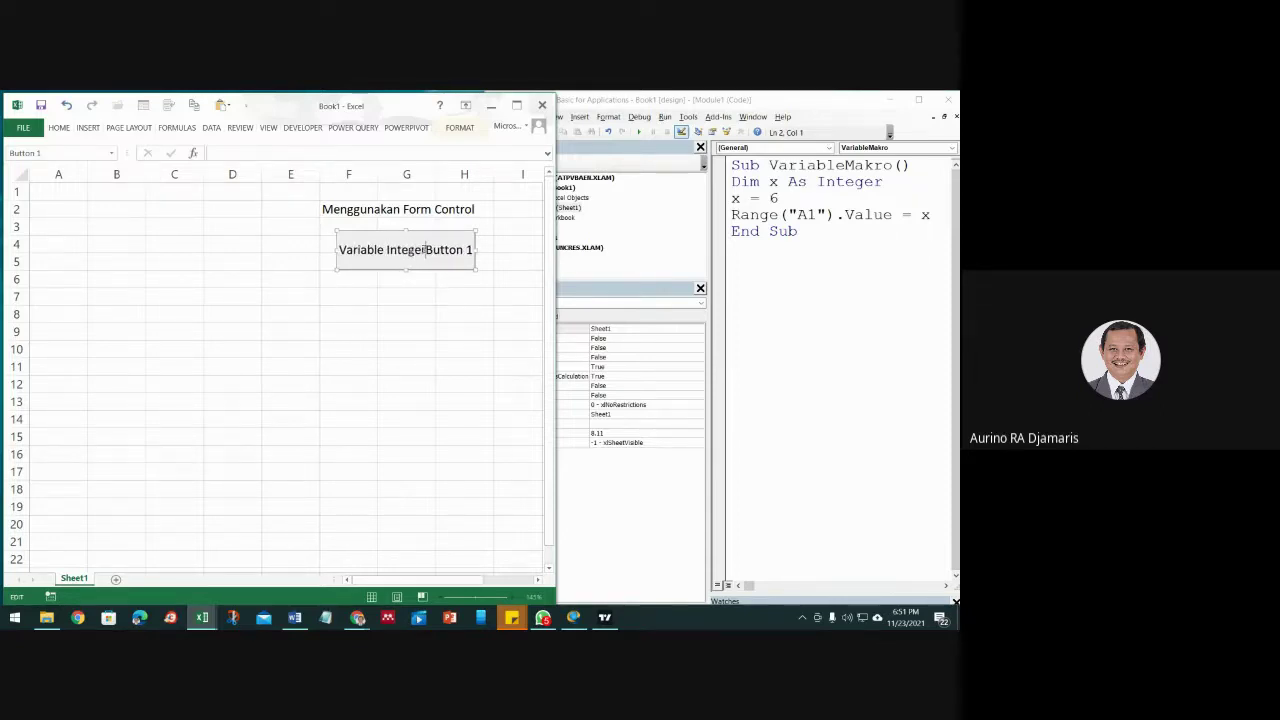
key("Delete")
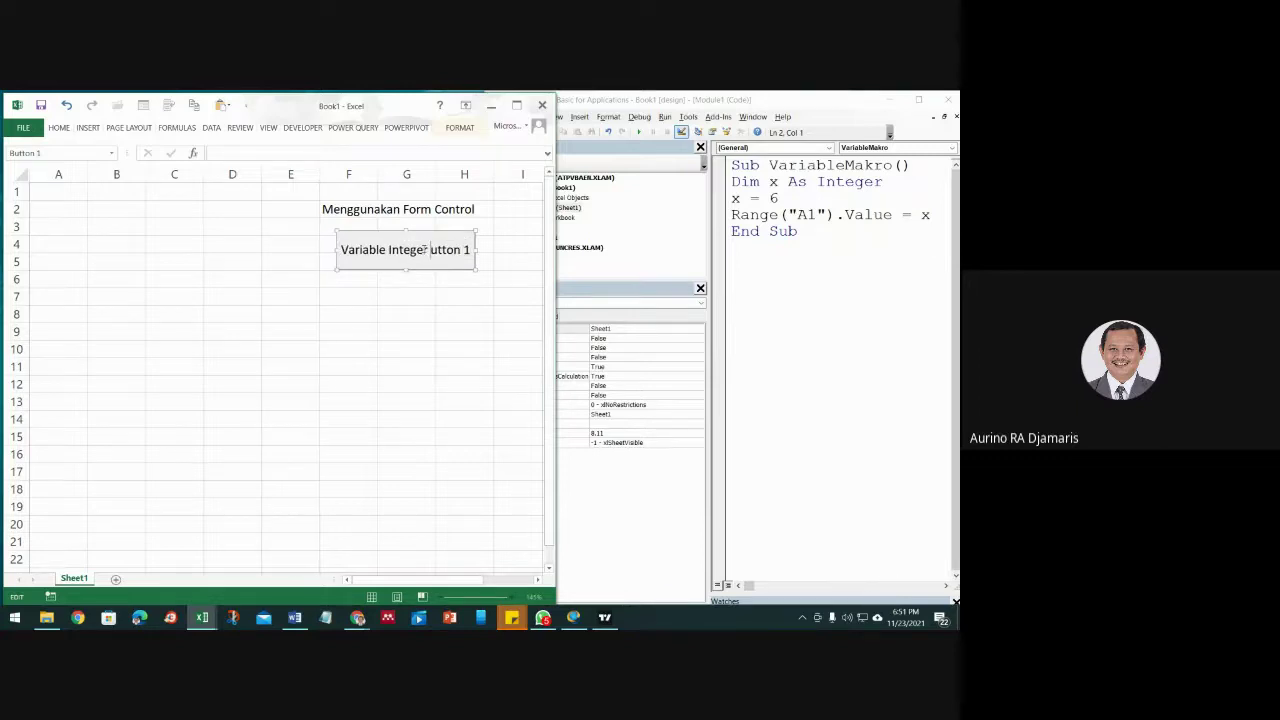
key("Delete")
key("Delete")
key("Delete")
key("Delete")
key("Delete")
key("Delete")
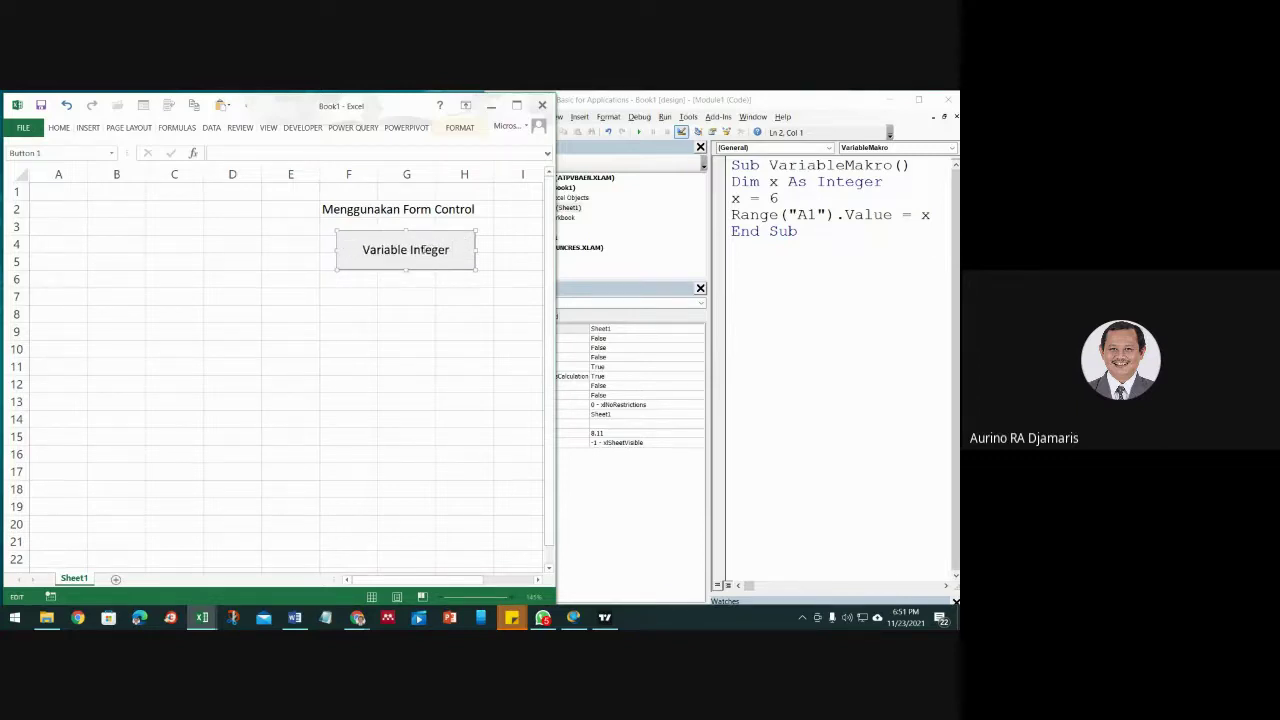
left_click(414, 330)
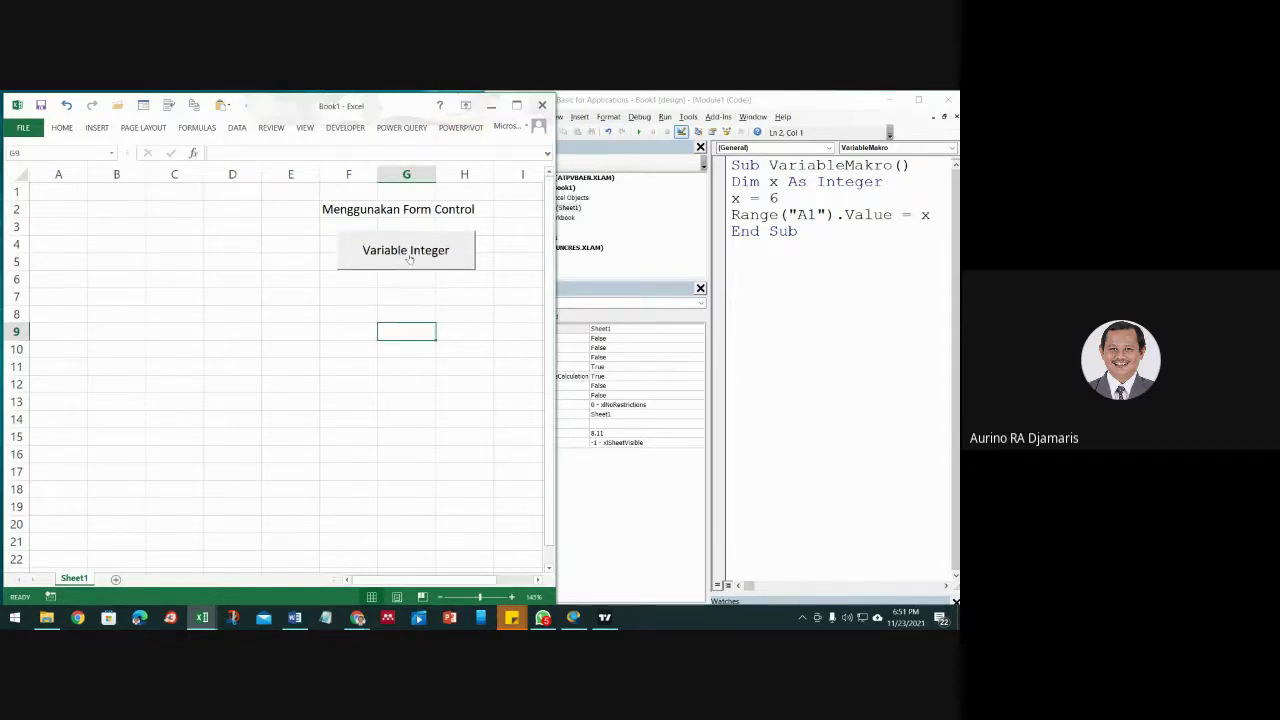
Click the Variable Integer button and dismiss the 'Cannot run the macro VariableInteger' error
left_click(408, 258)
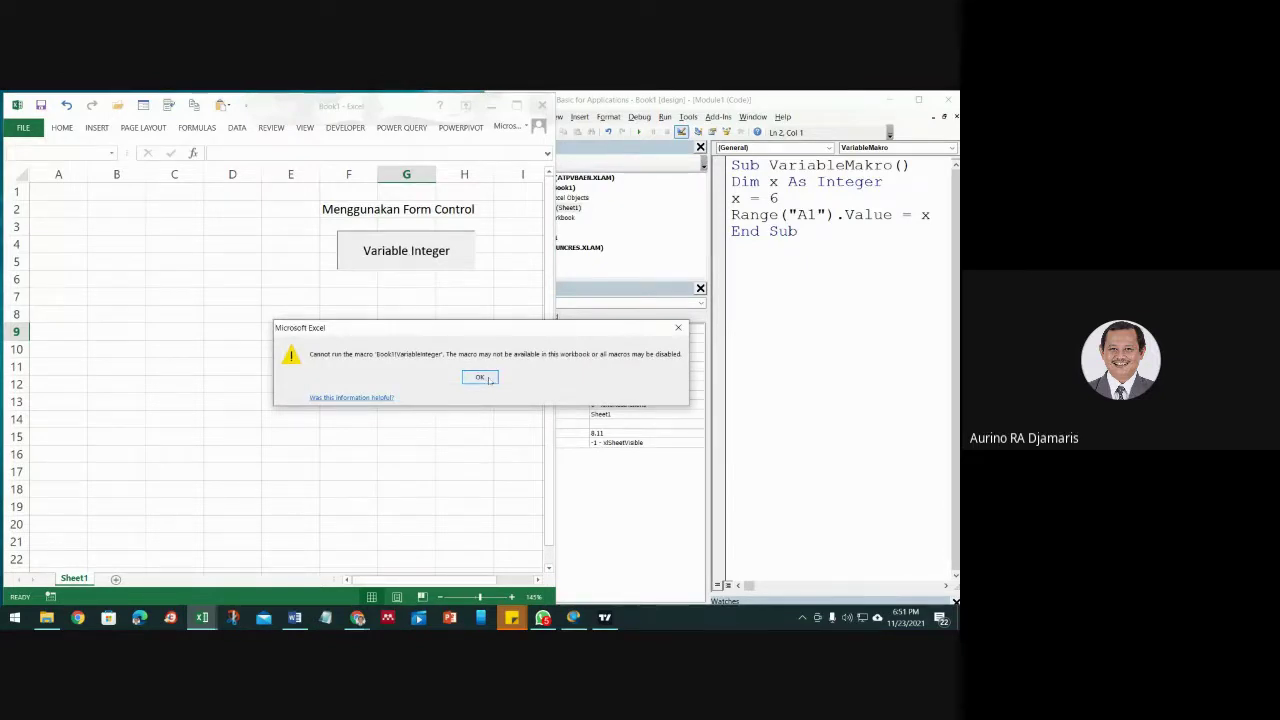
left_click(480, 378)
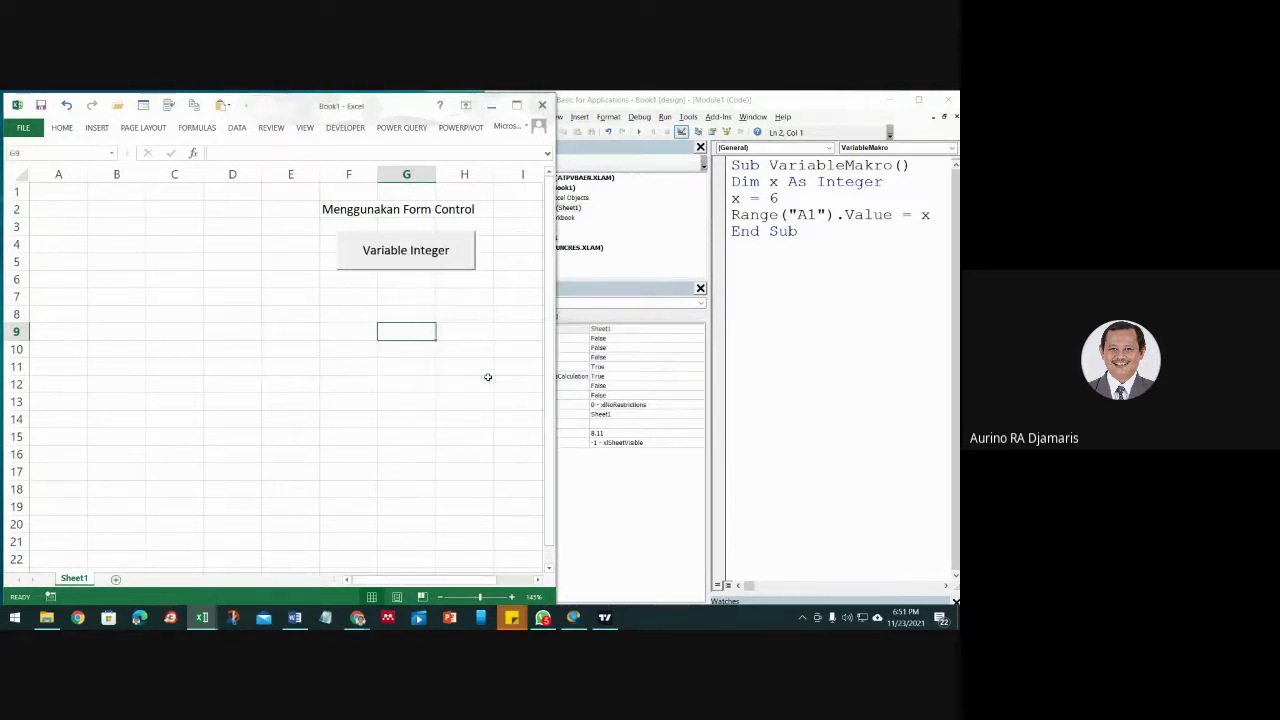
left_click(407, 257)
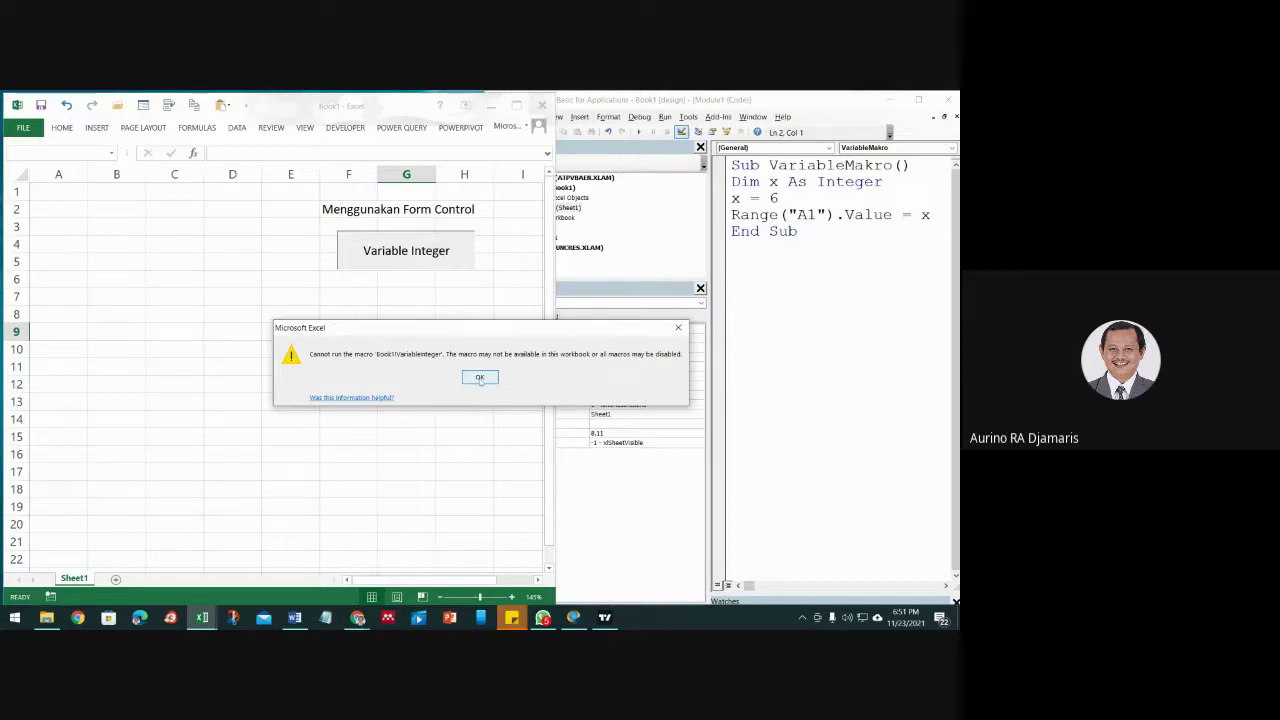
left_click(479, 378)
Rename Sub VariableMakro to VariableInteger and run it from the sheet button, putting 6 in A1
left_click(840, 164)
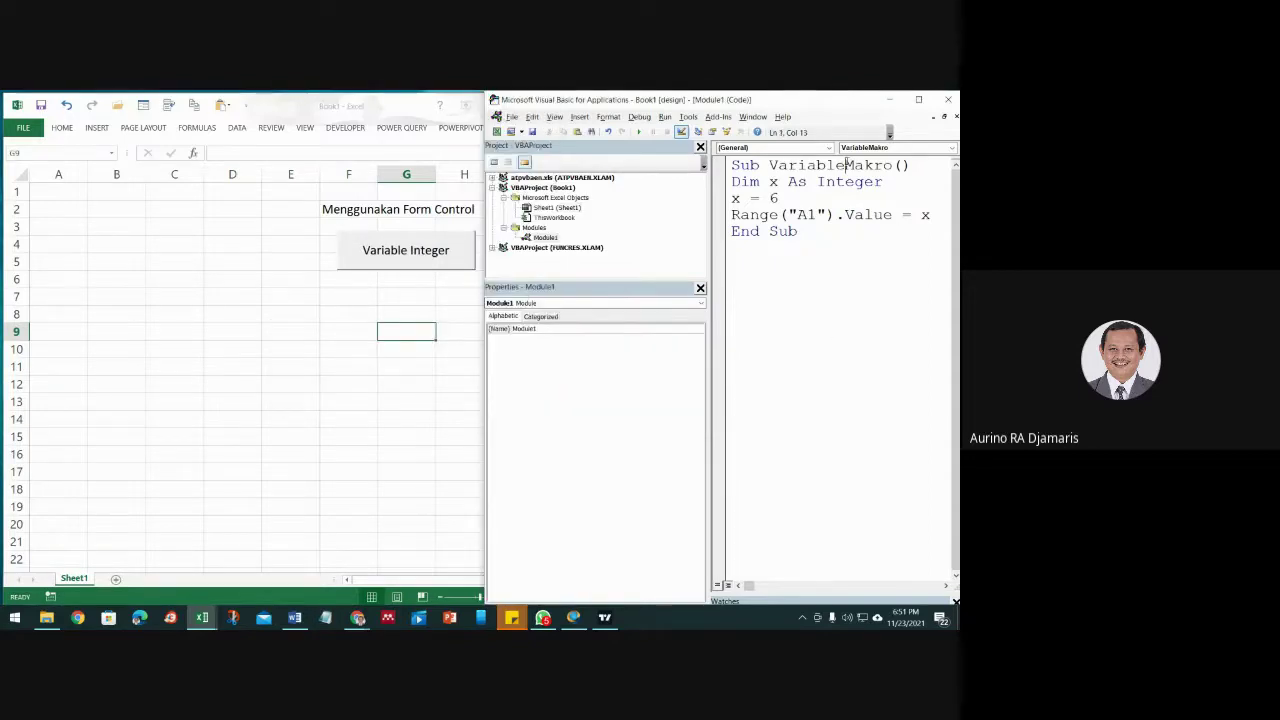
type("In")
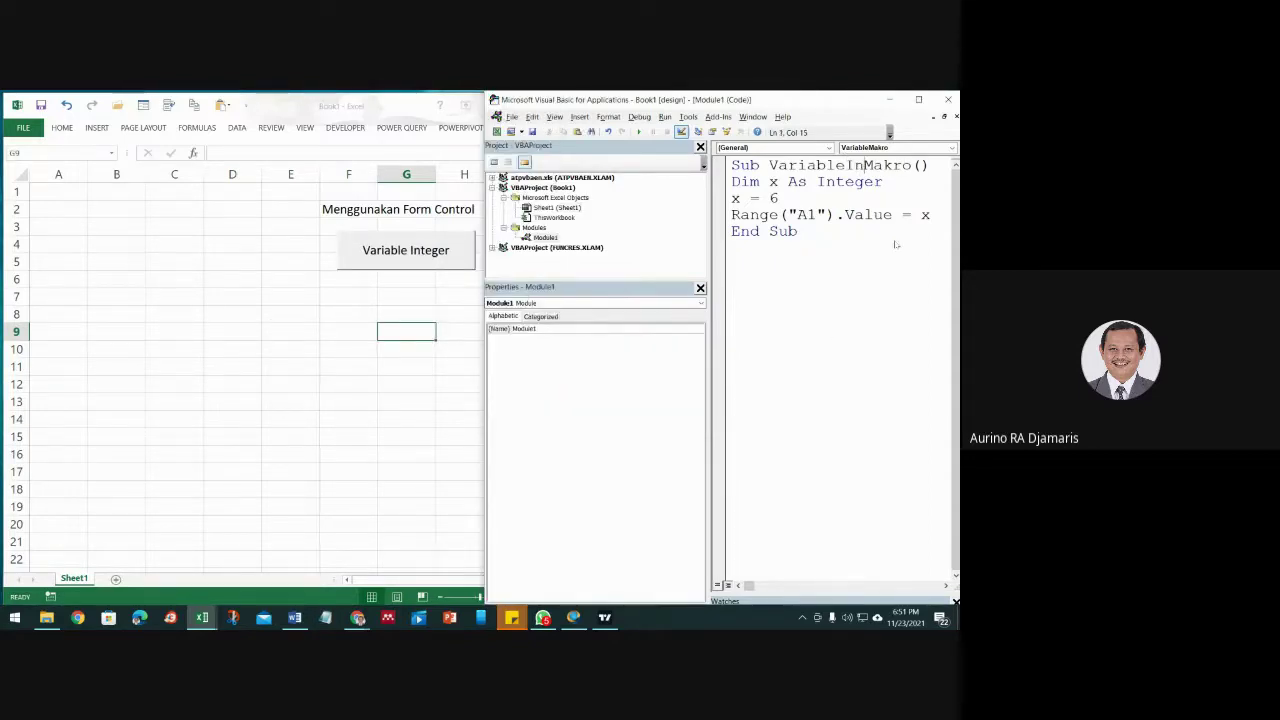
type("teger")
key("Delete")
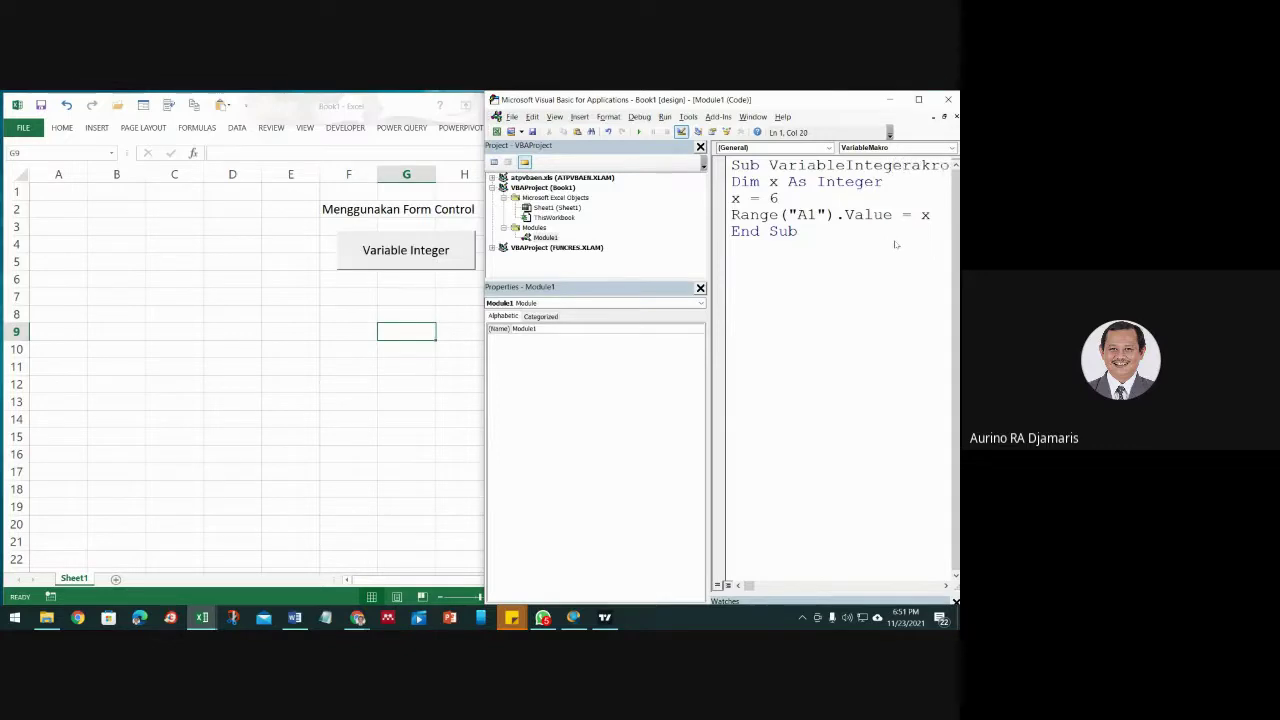
key("Delete")
key("Delete")
key("Delete")
key("Delete")
key("Down")
key("Down")
left_click(406, 264)
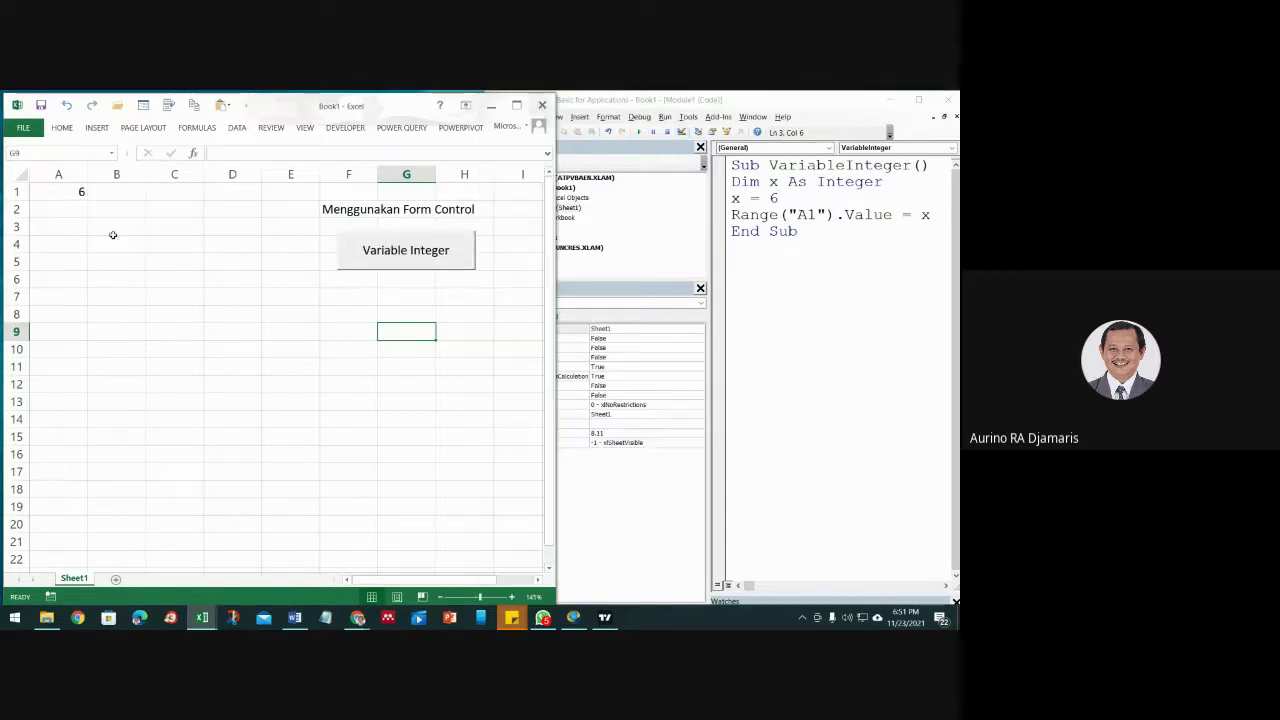
left_click(53, 196)
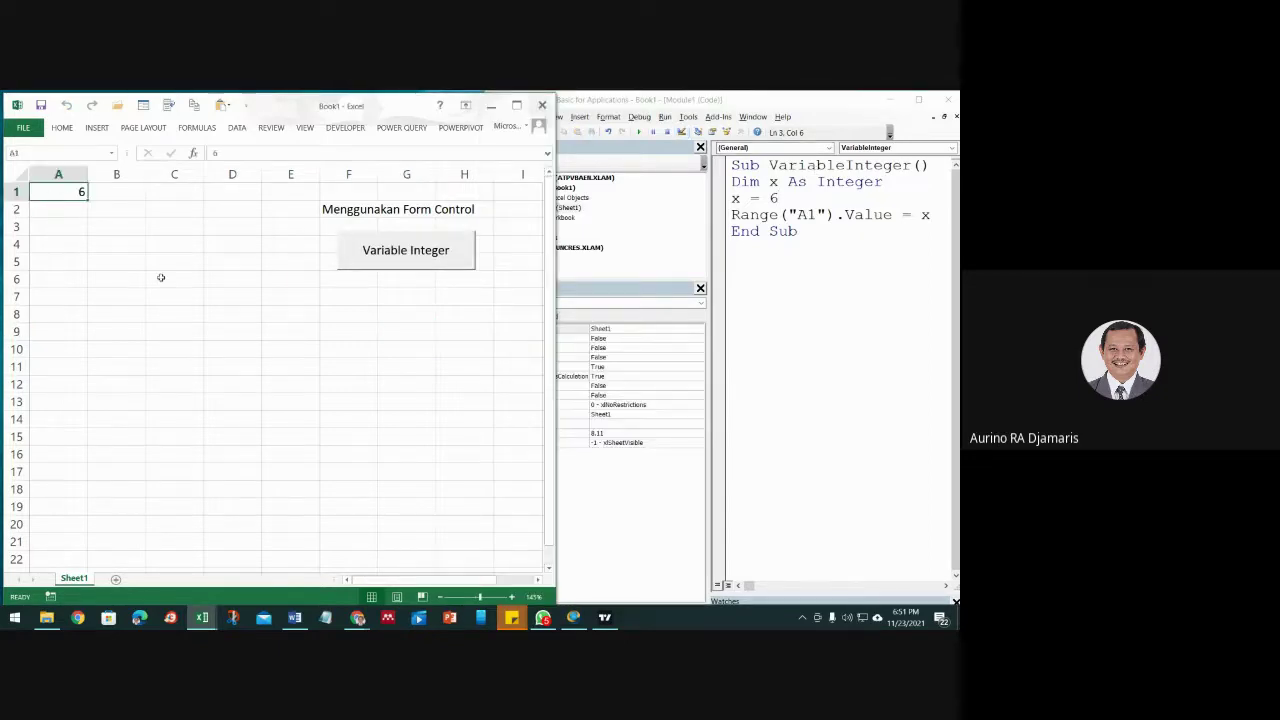
Change x = 6 to x = 100 and rerun the macro so A1 shows 100
left_click(786, 214)
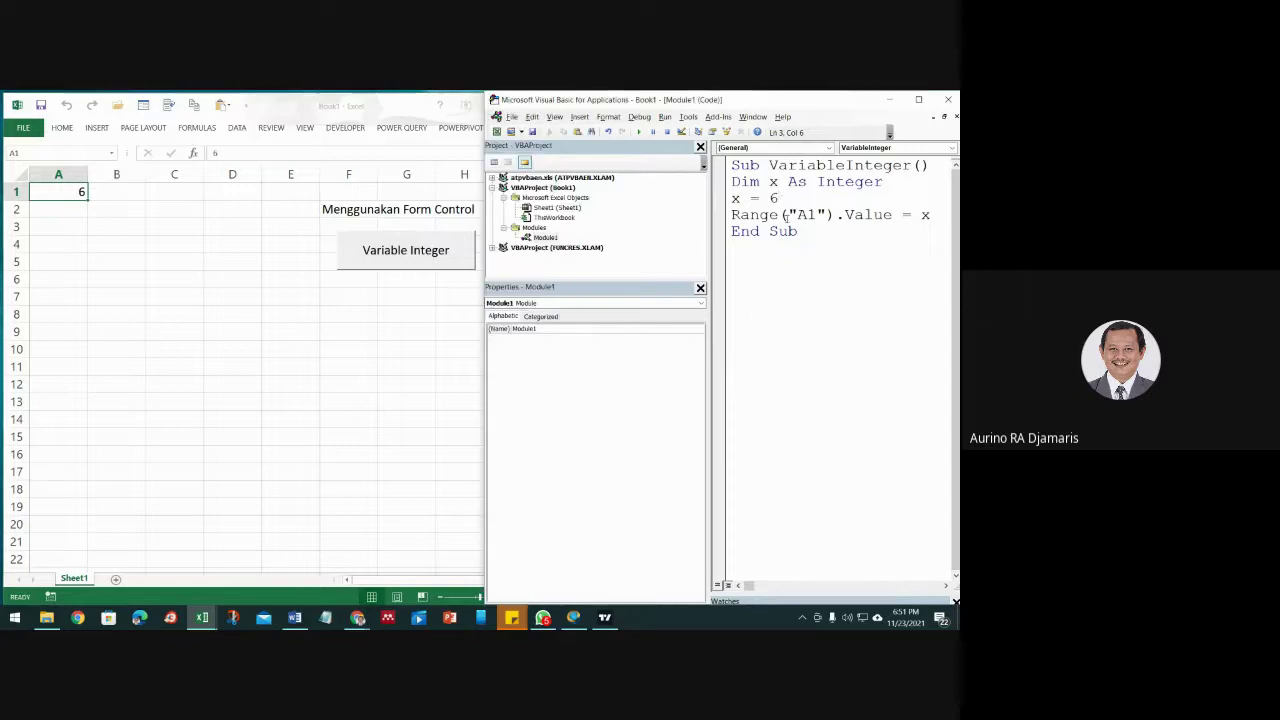
key("BackSpace")
type("100")
left_click(393, 252)
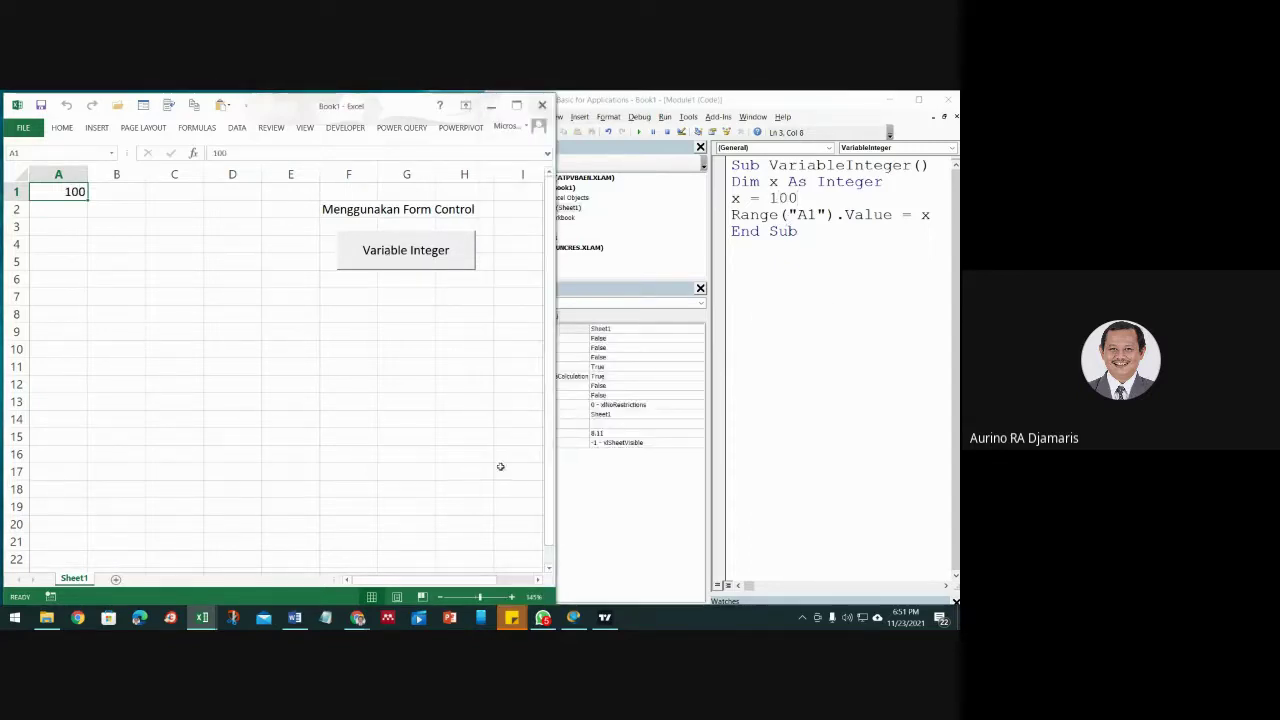
Edit the assignment in the code to x = 100.1
left_click(778, 197)
double_click(784, 198)
key("shift+Left")
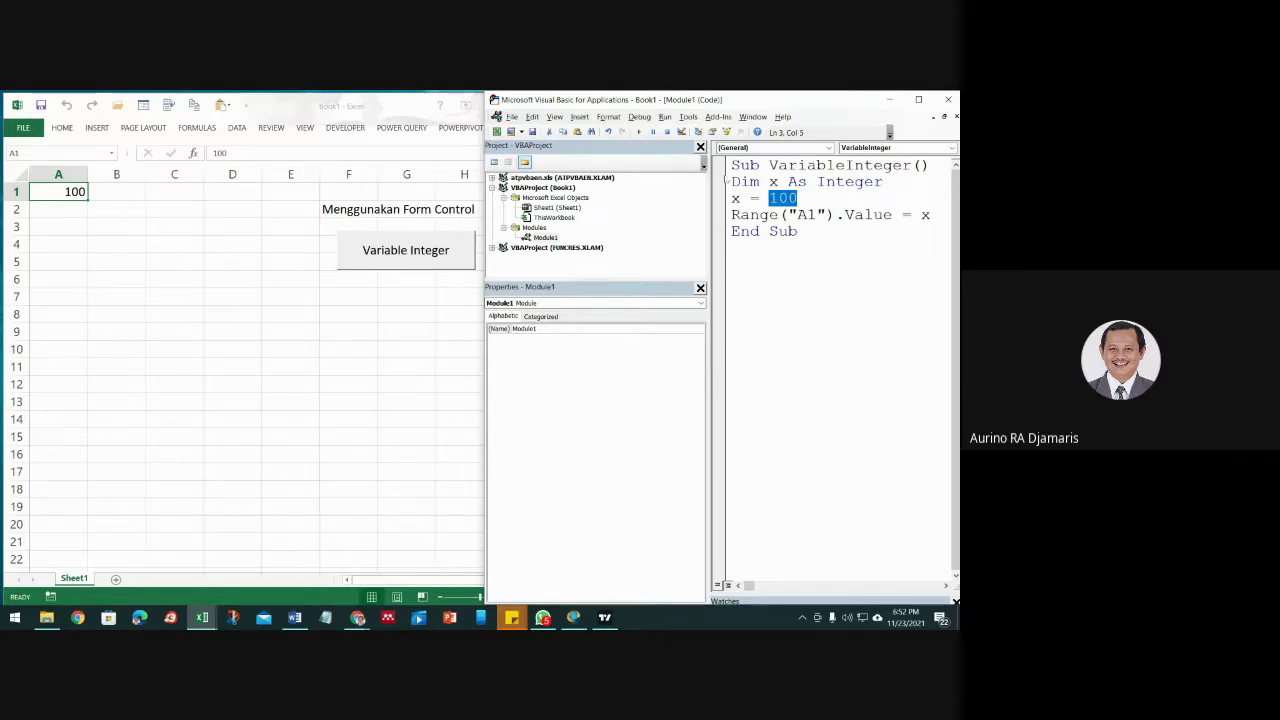
left_click_drag(788, 181, 878, 181)
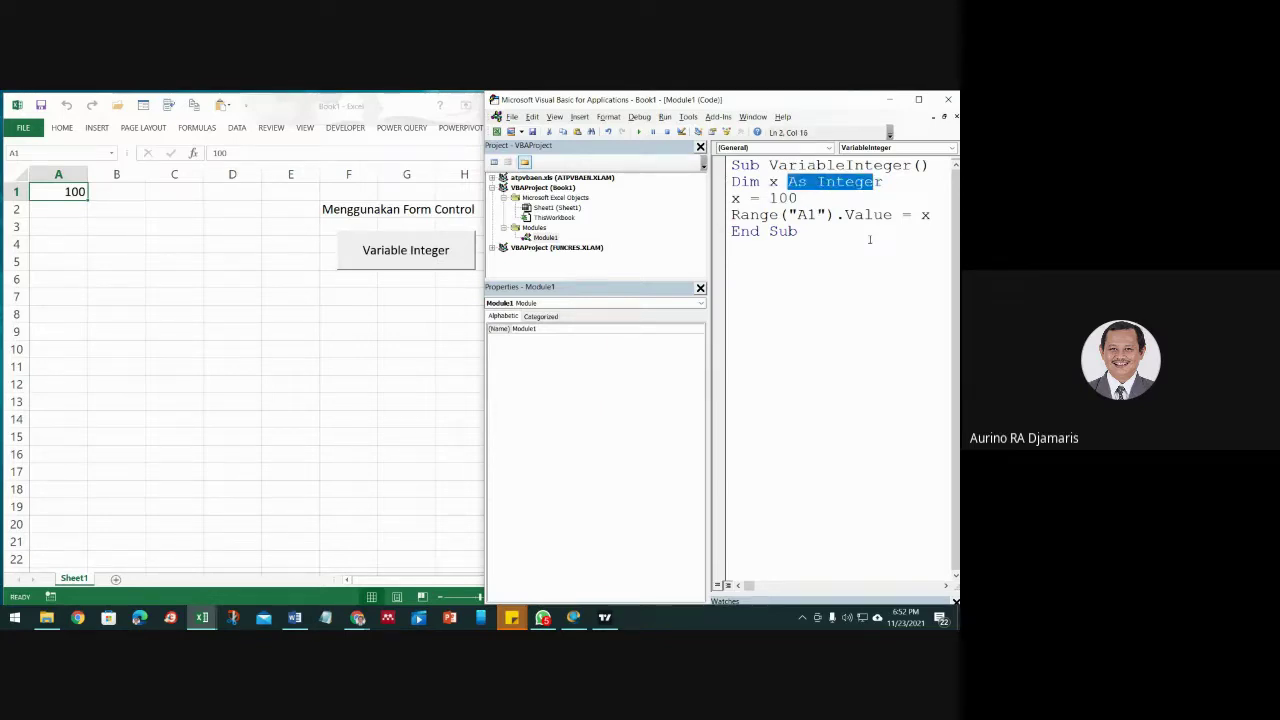
left_click(791, 198)
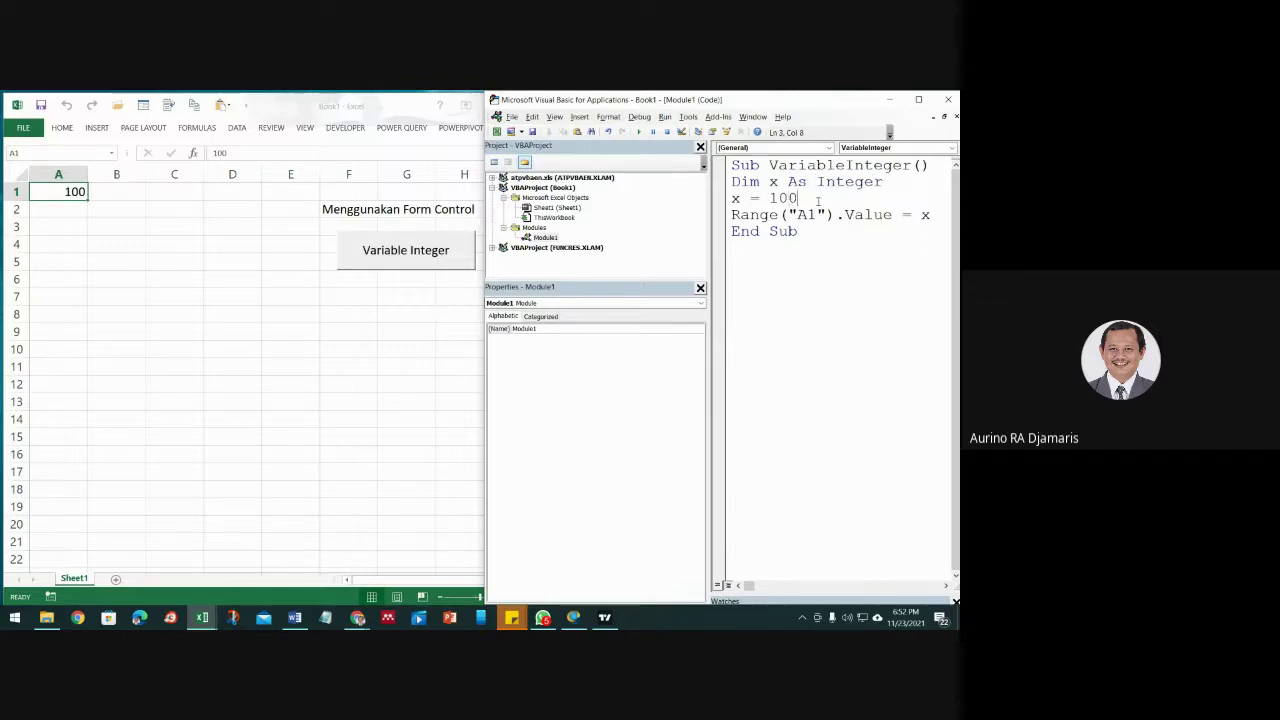
type(".1")
Run the VariableInteger macro from the sheet button with x = 100.1
left_click(445, 266)
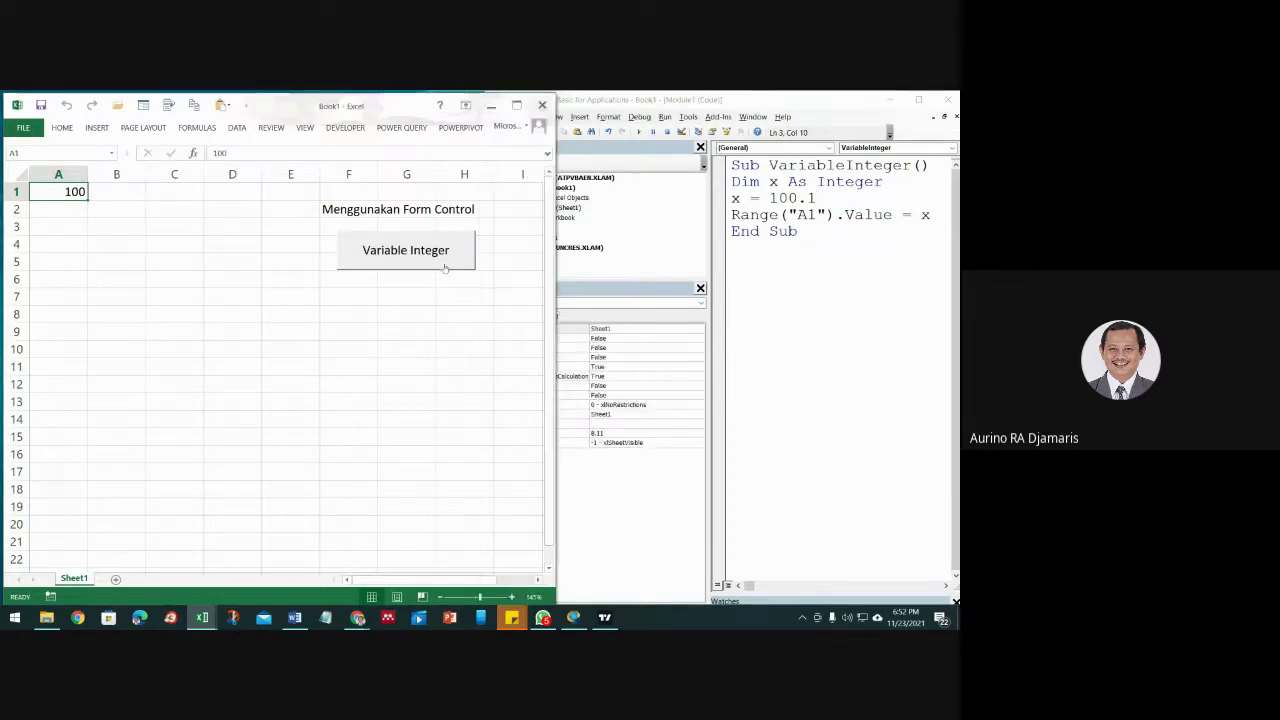
left_click(445, 266)
left_click(443, 262)
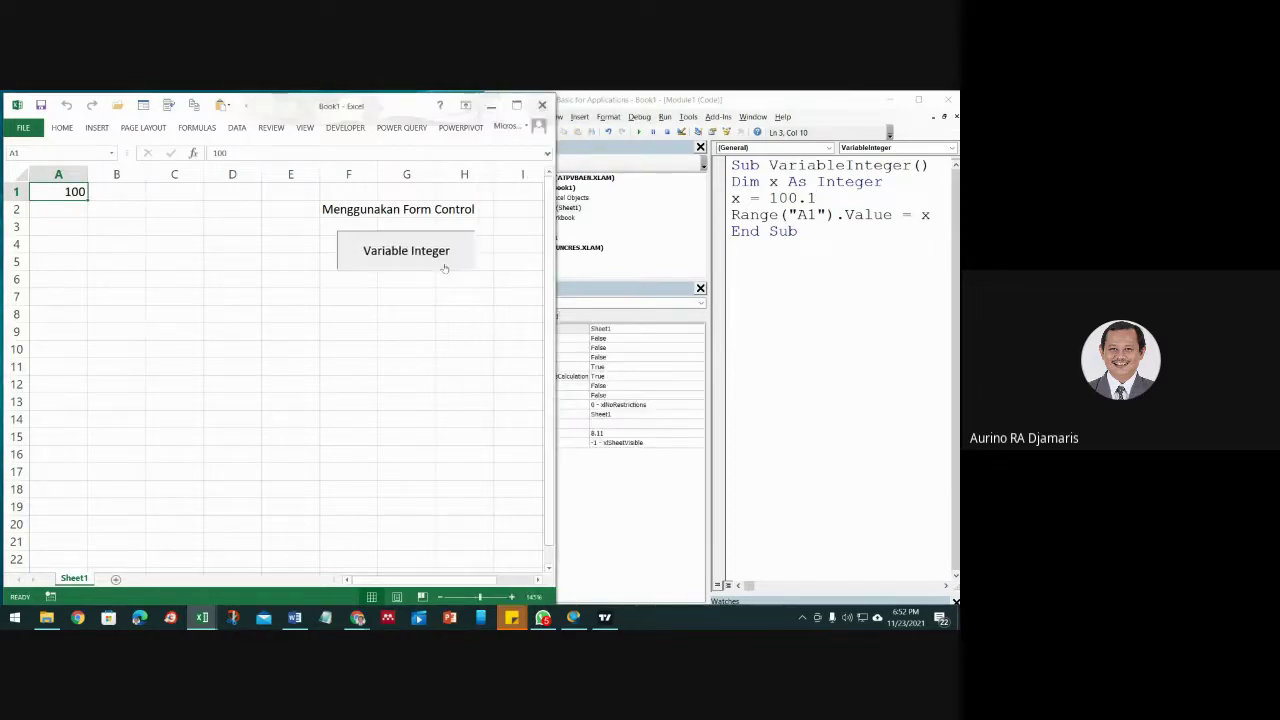
Change x to 10.1, rerun so A1 shows 10, then open the Developer Insert controls list
left_click(786, 198)
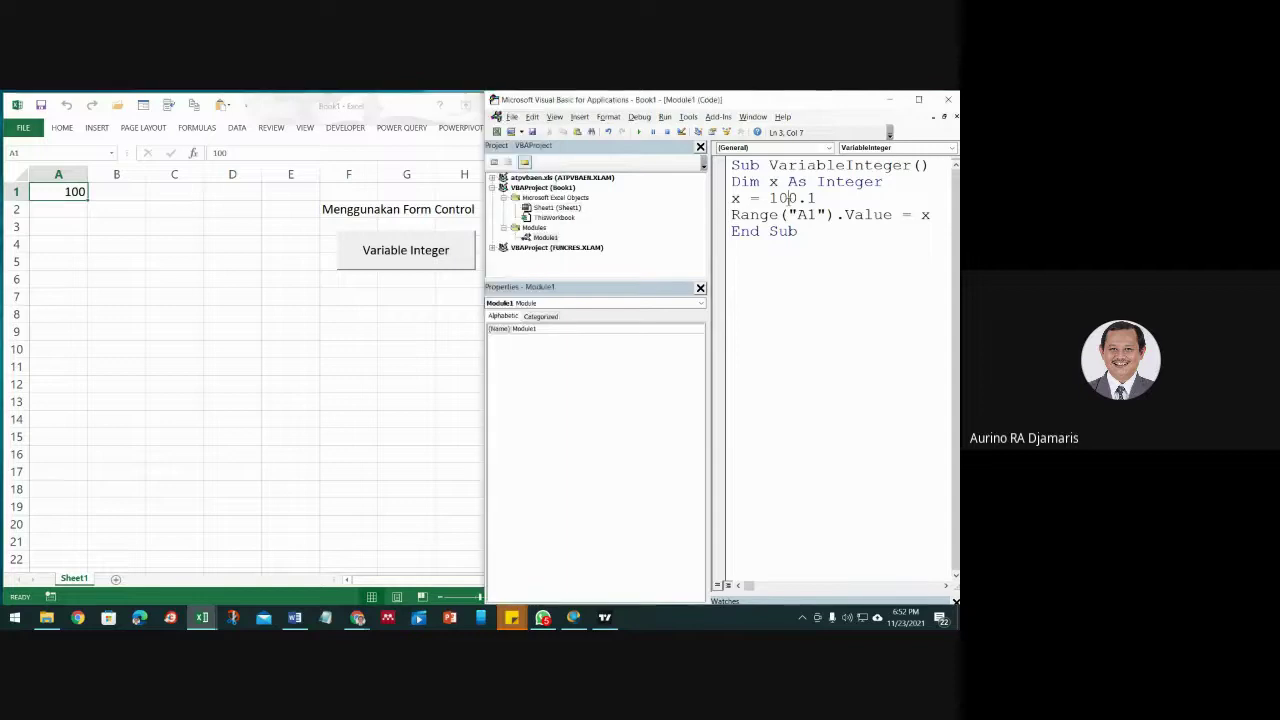
key("Delete")
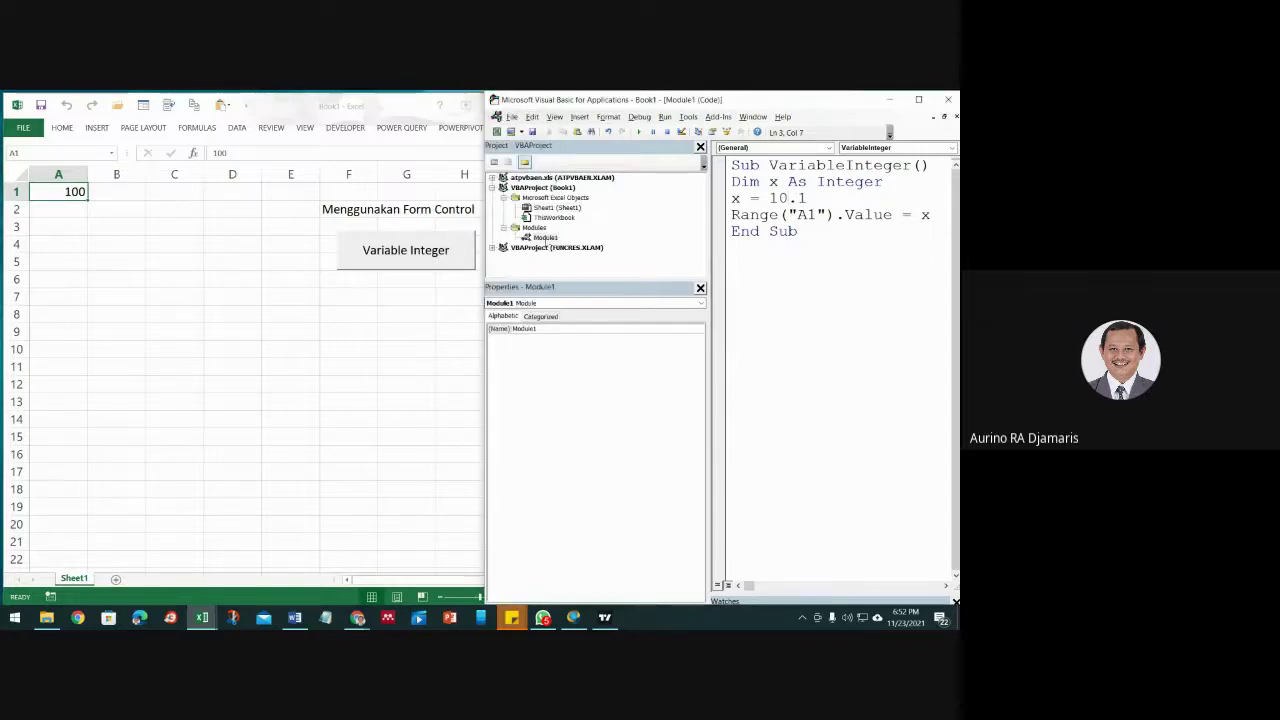
left_click(421, 256)
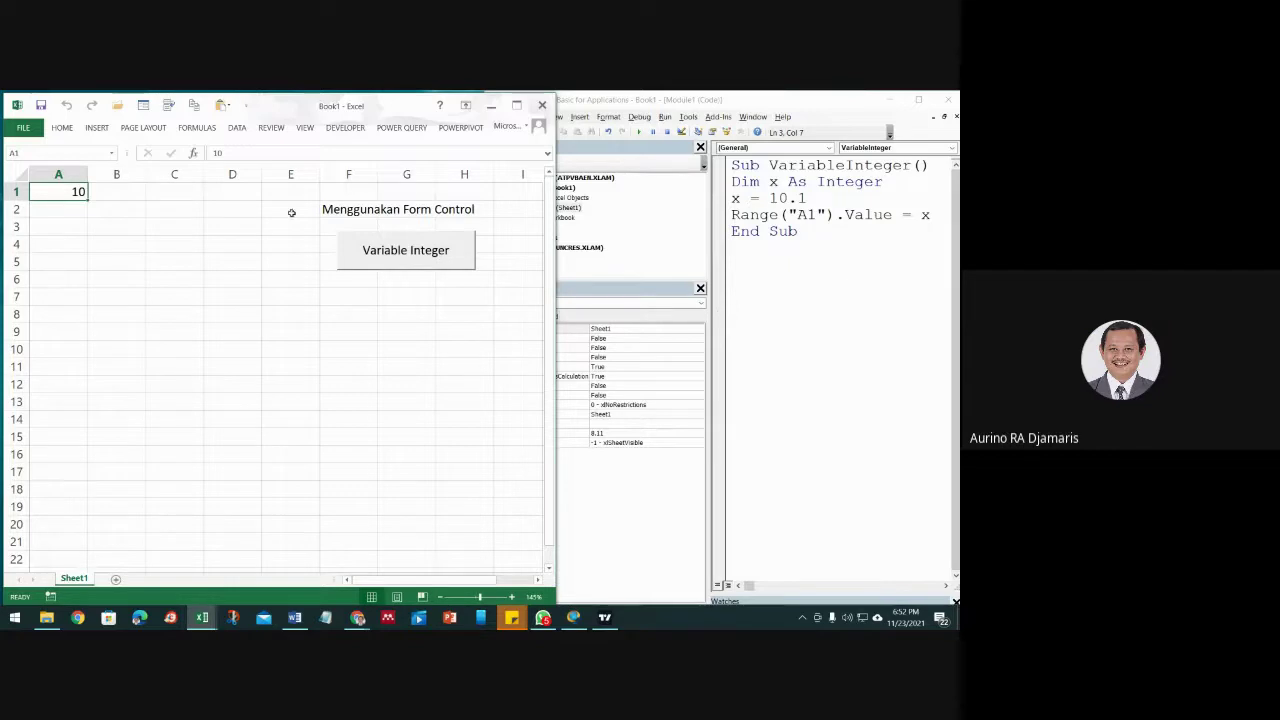
left_click(347, 128)
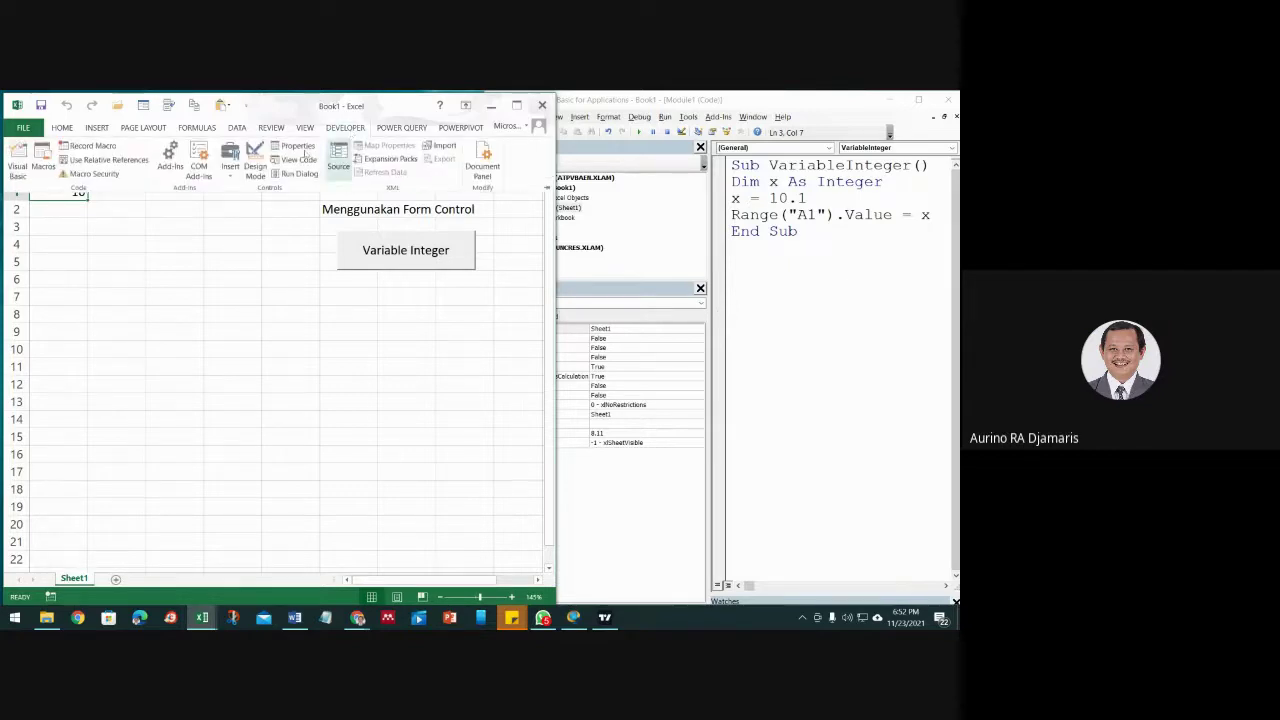
left_click(235, 172)
Draw an ActiveX CommandButton1 below the Variable Integer button and bring up its shortcut menu
left_click(225, 241)
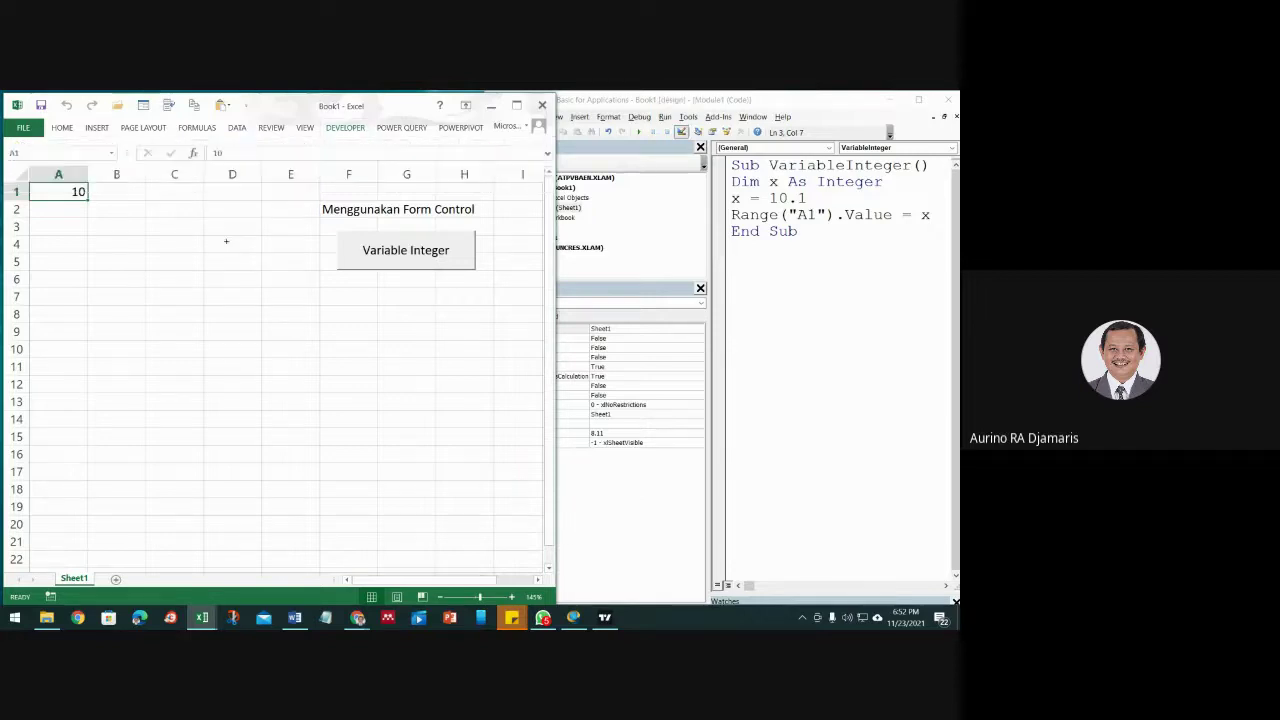
left_click_drag(337, 286, 478, 342)
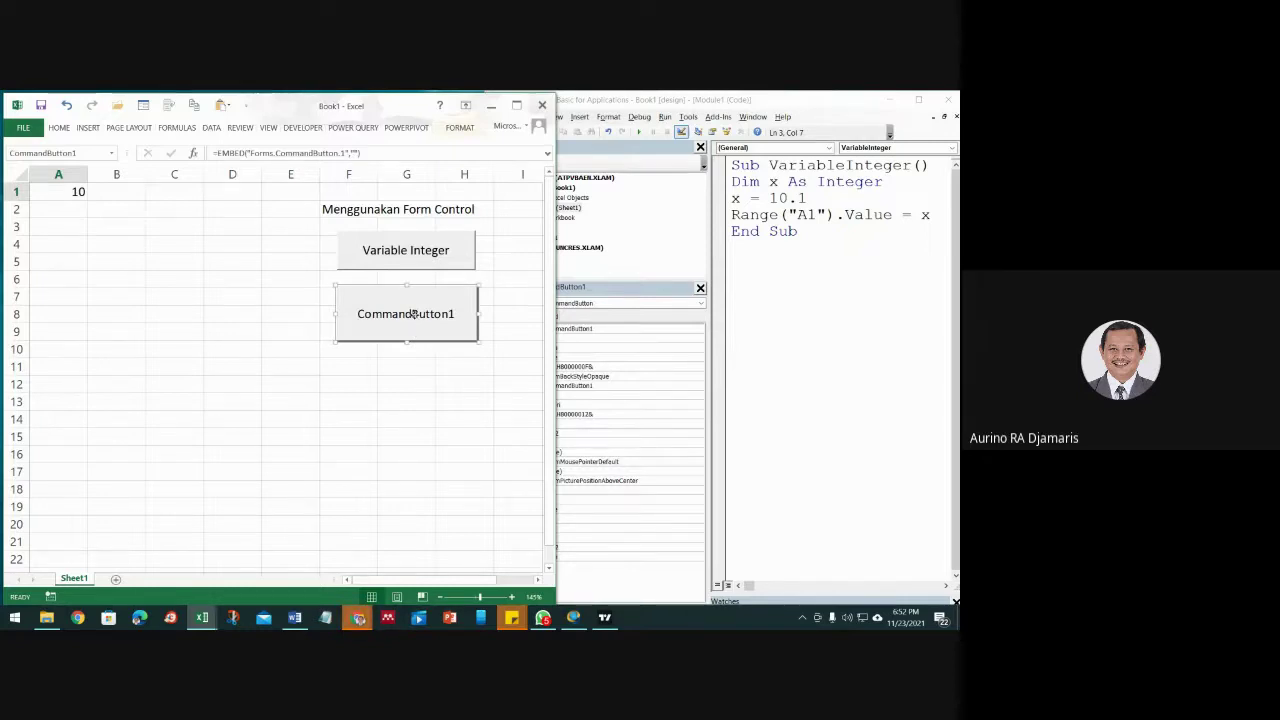
right_click(415, 317)
left_click(480, 420)
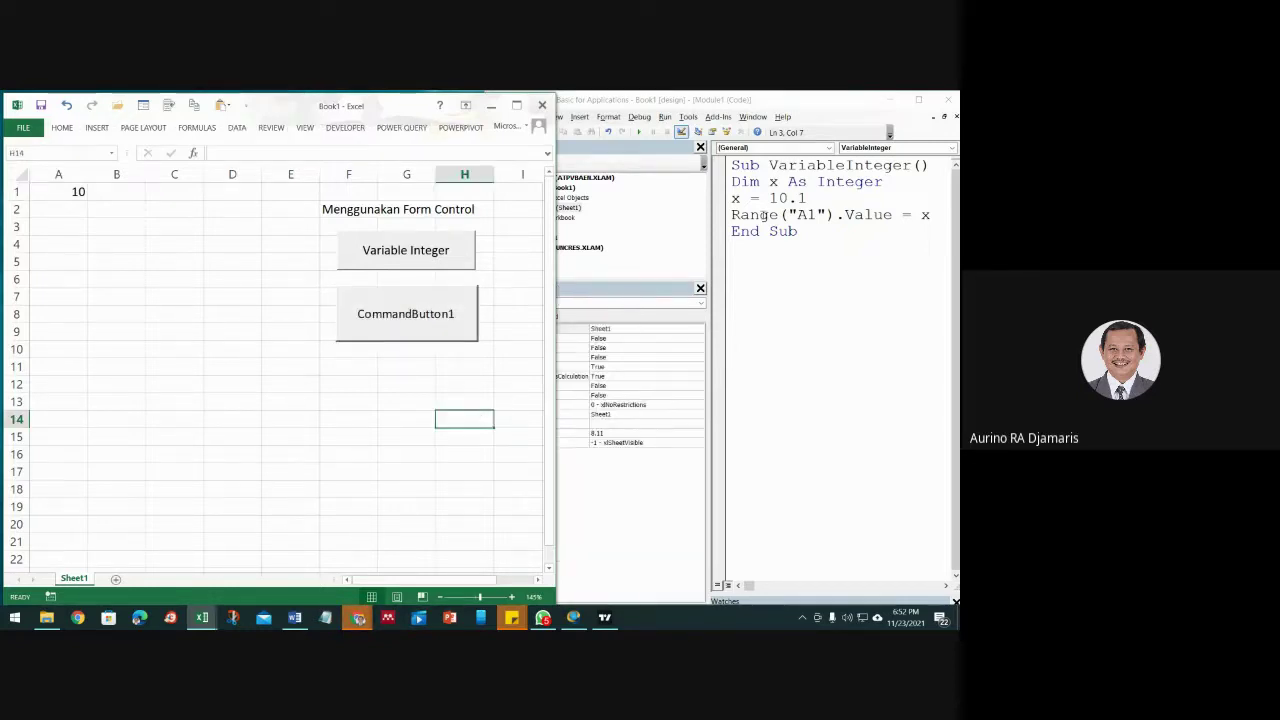
right_click(422, 318)
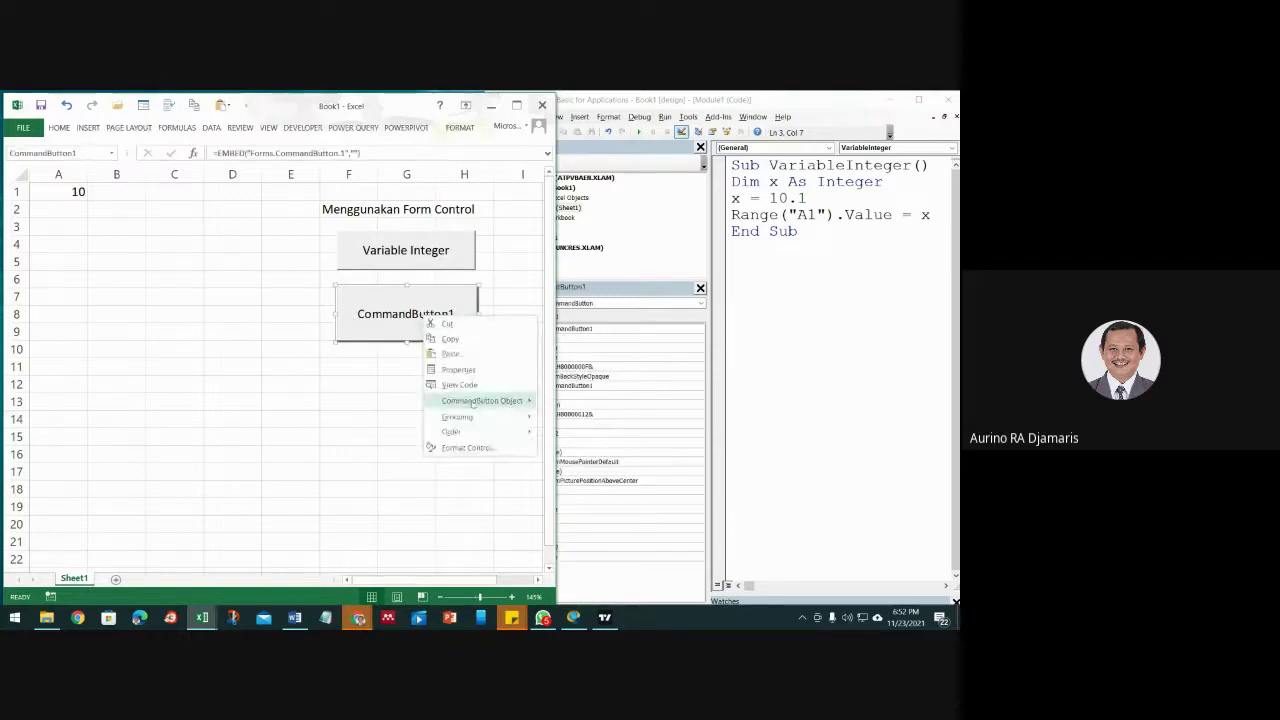
View CommandButton1's code, widen the code pane, and place the caret inside the empty CommandButton1_Click sub
left_click(474, 386)
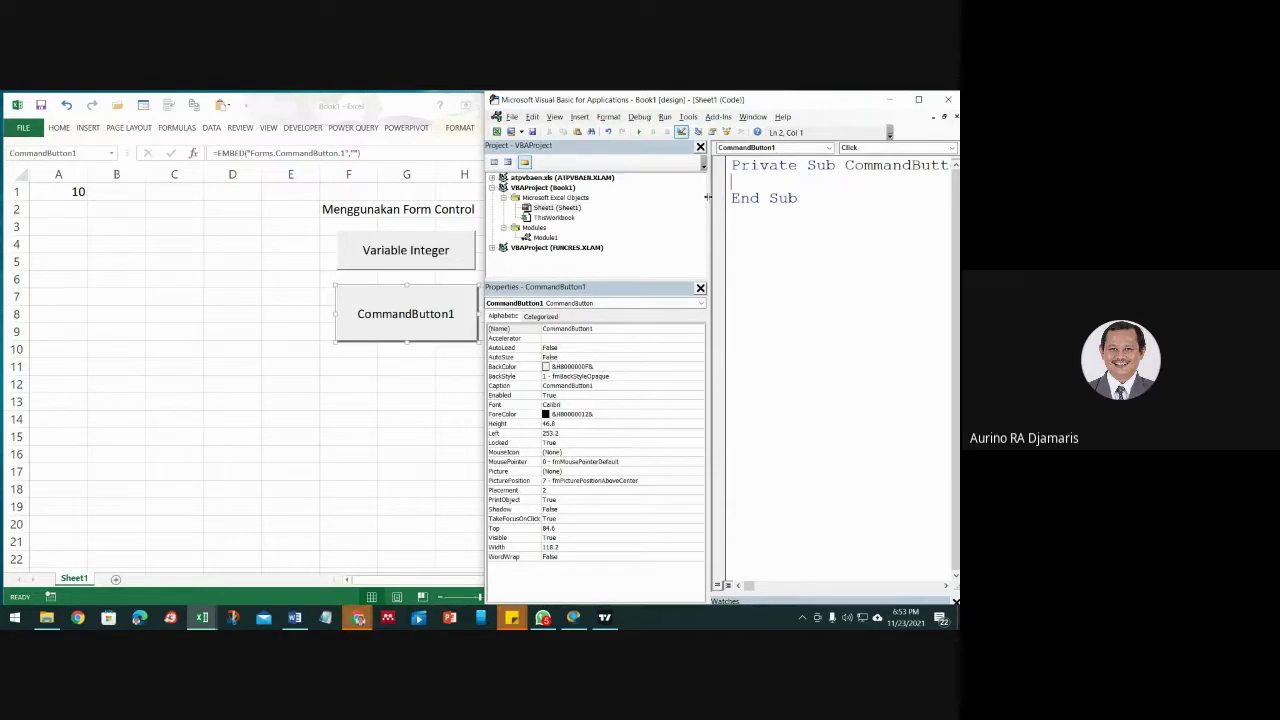
left_click_drag(721, 200, 595, 213)
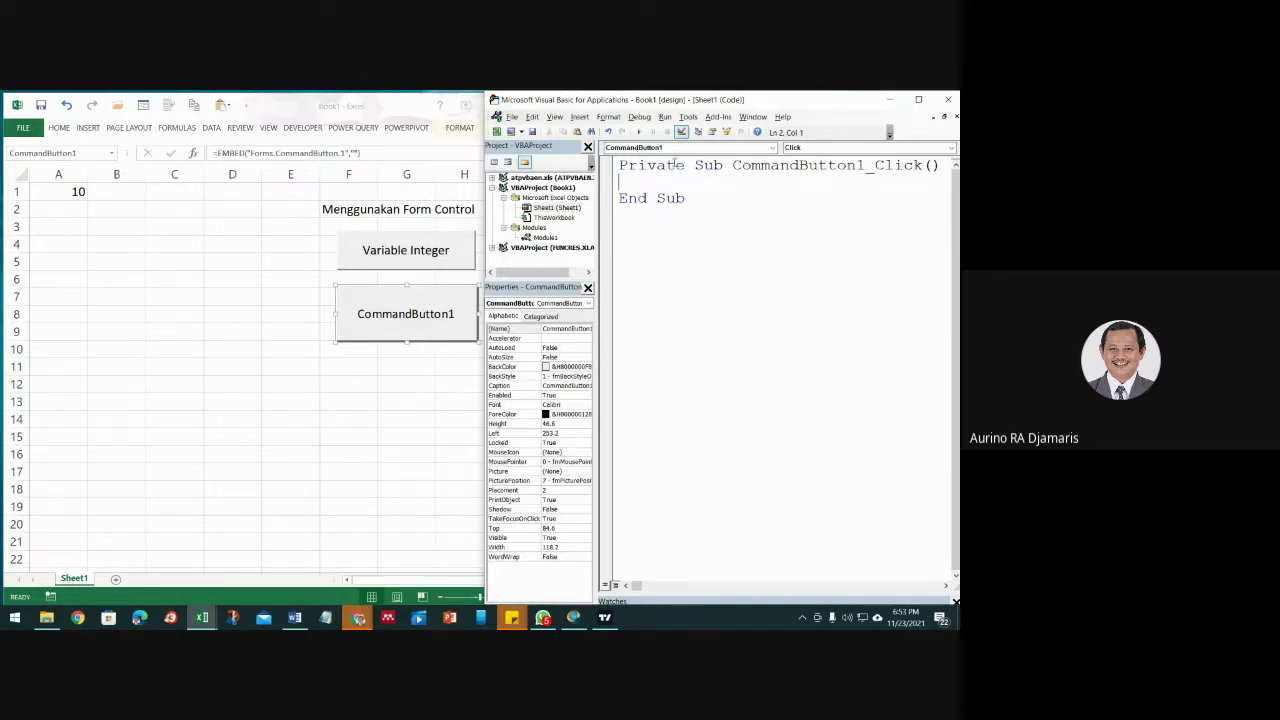
left_click(674, 165)
double_click(674, 165)
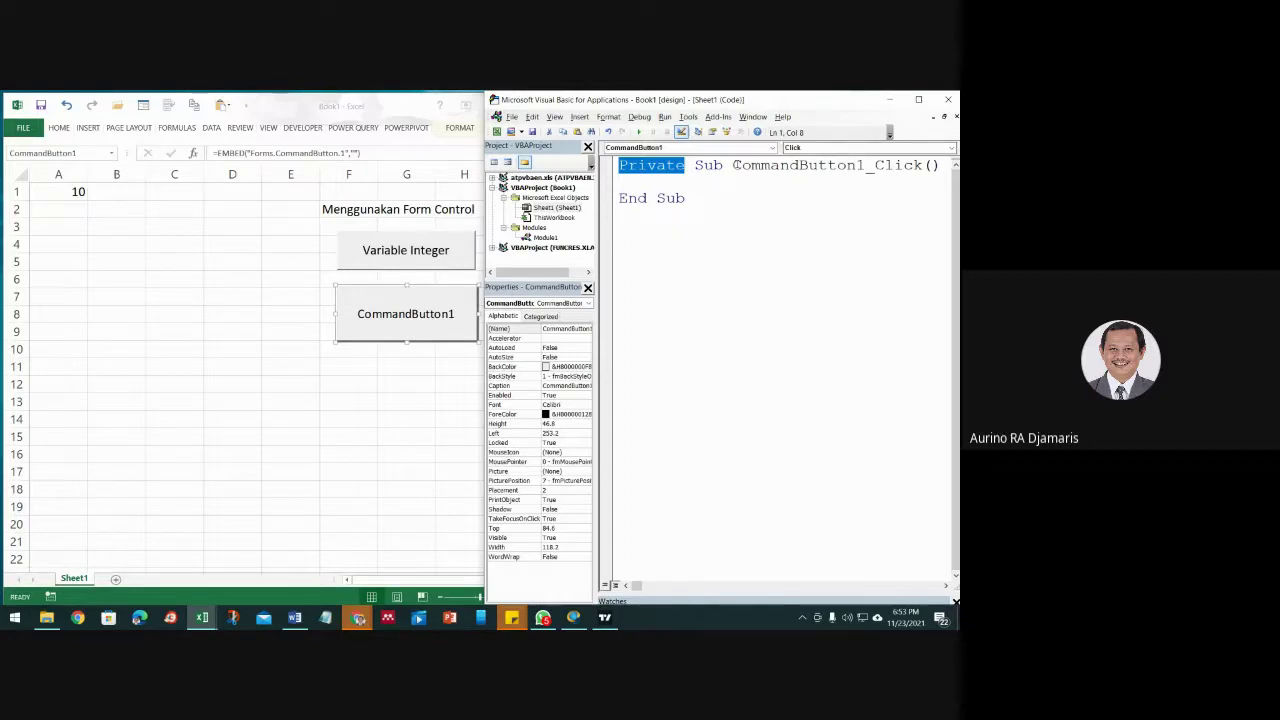
left_click_drag(733, 165, 925, 165)
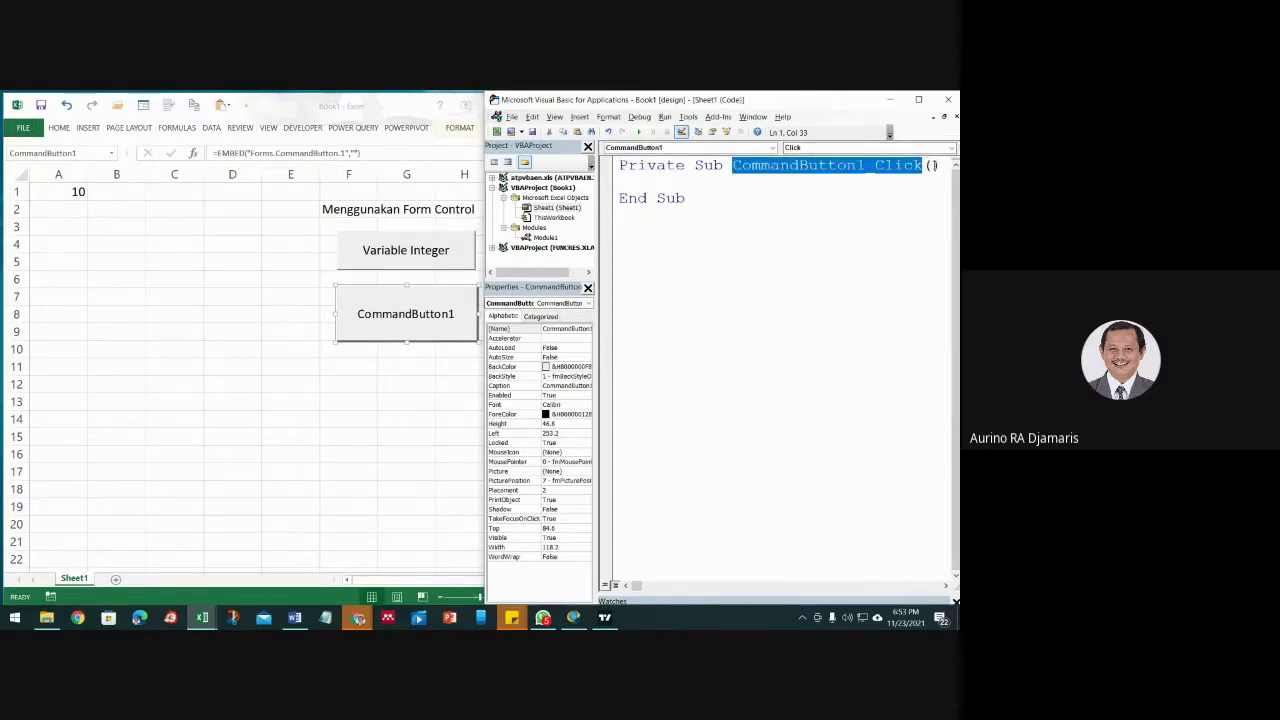
left_click(931, 165)
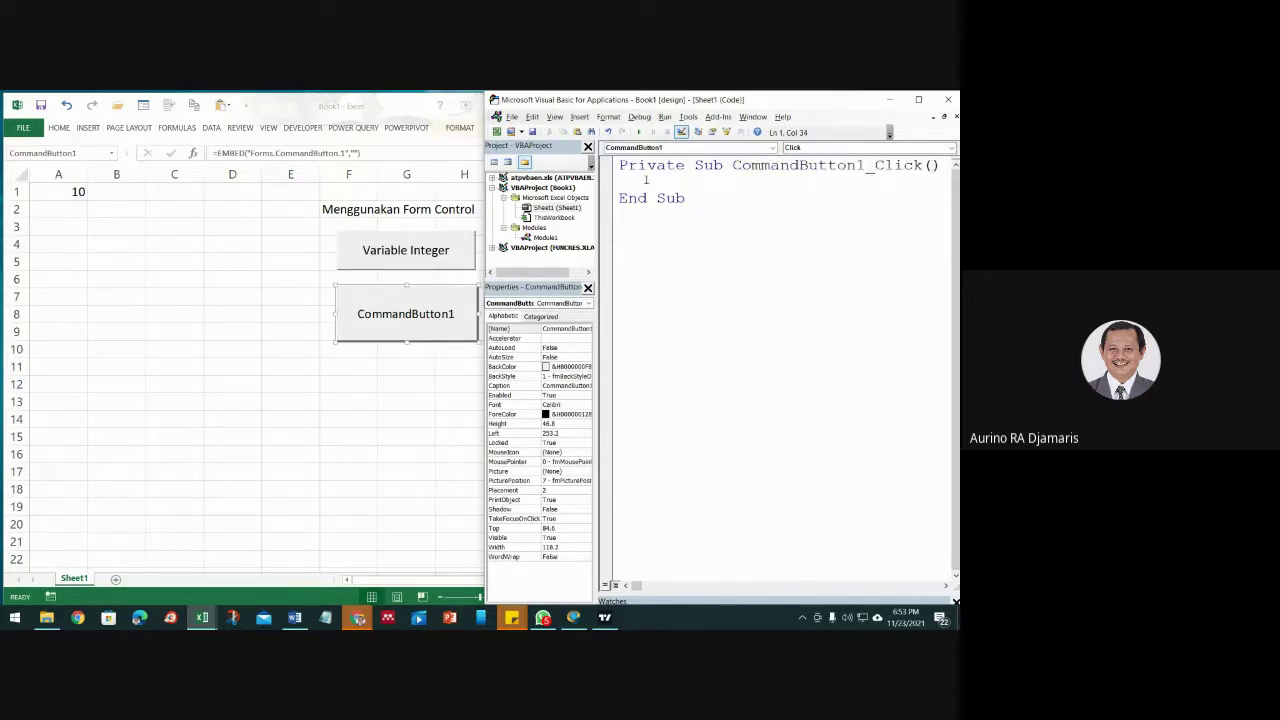
key("Down")
type("End Sub")
key("BackSpace")
key("BackSpace")
key("BackSpace")
key("BackSpace")
key("BackSpace")
key("BackSpace")
Copy the three-line Integer example code from the Excel Easy page in Chrome
left_click(360, 618)
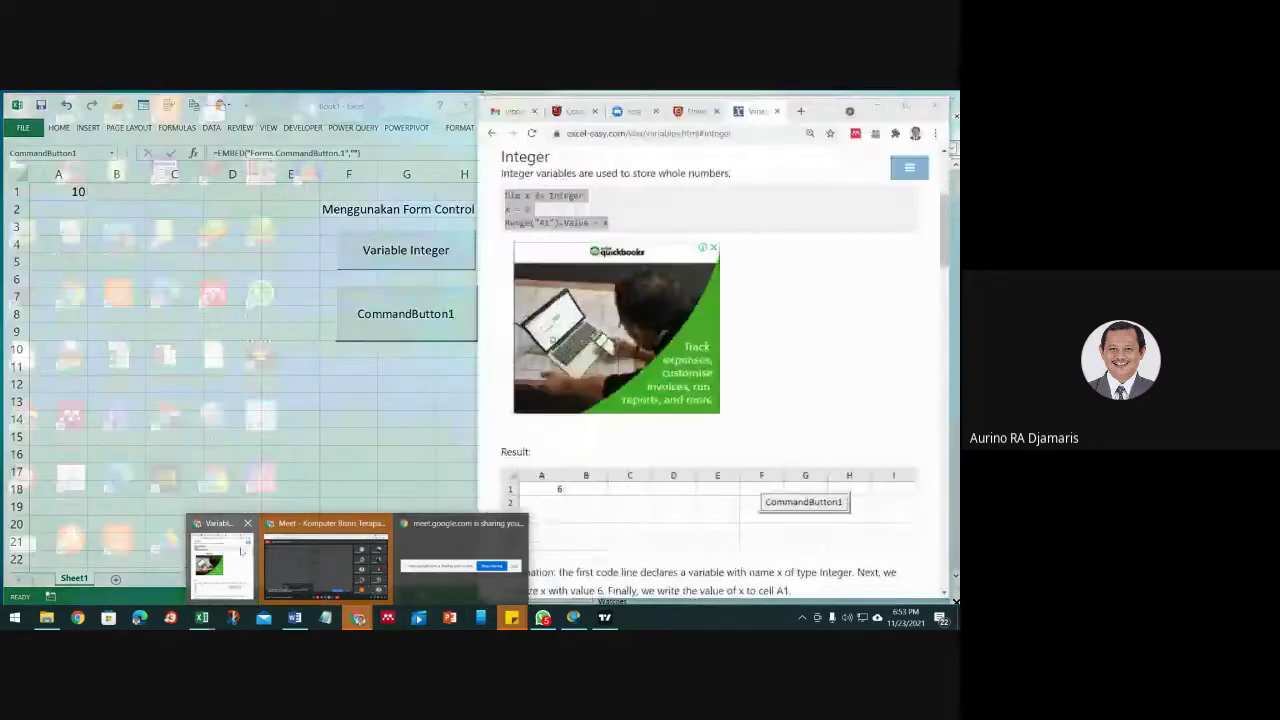
left_click(248, 553)
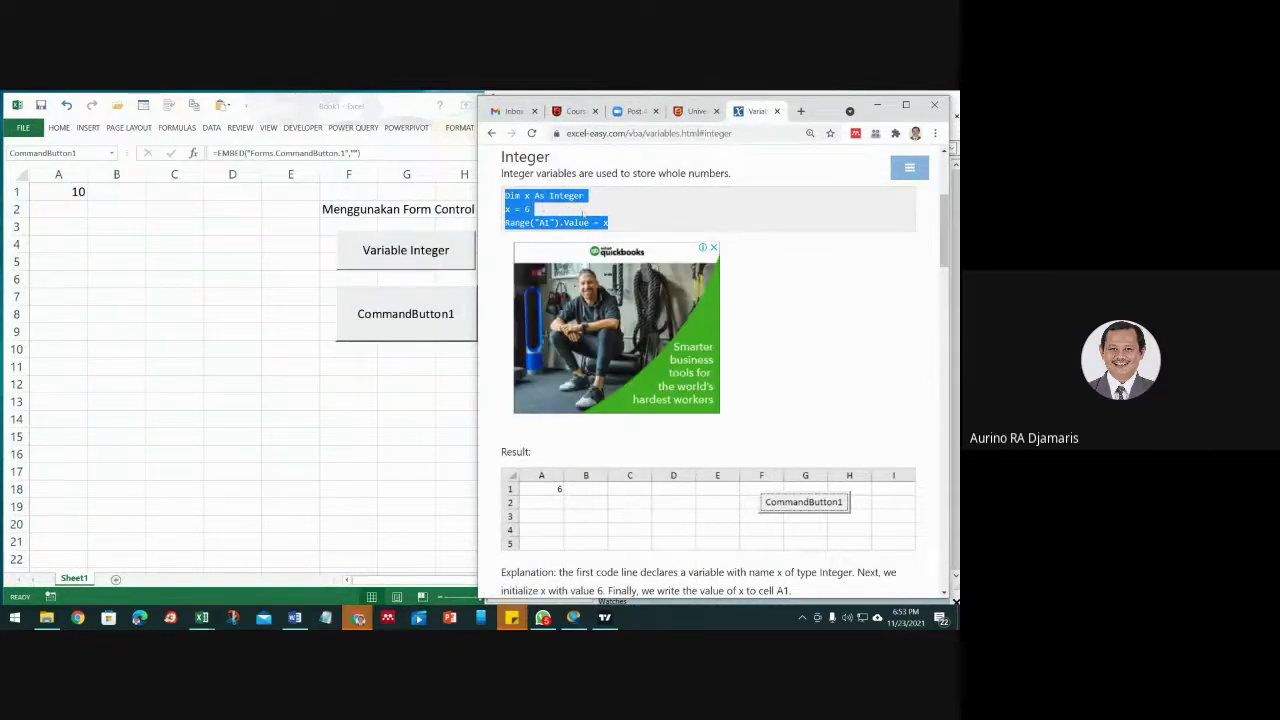
right_click(538, 196)
left_click(566, 207)
Paste the example into CommandButton1_Click and change x = 6 to the garbled 8.29kdjksdkj23723
mouse_move(202, 618)
mouse_move(208, 553)
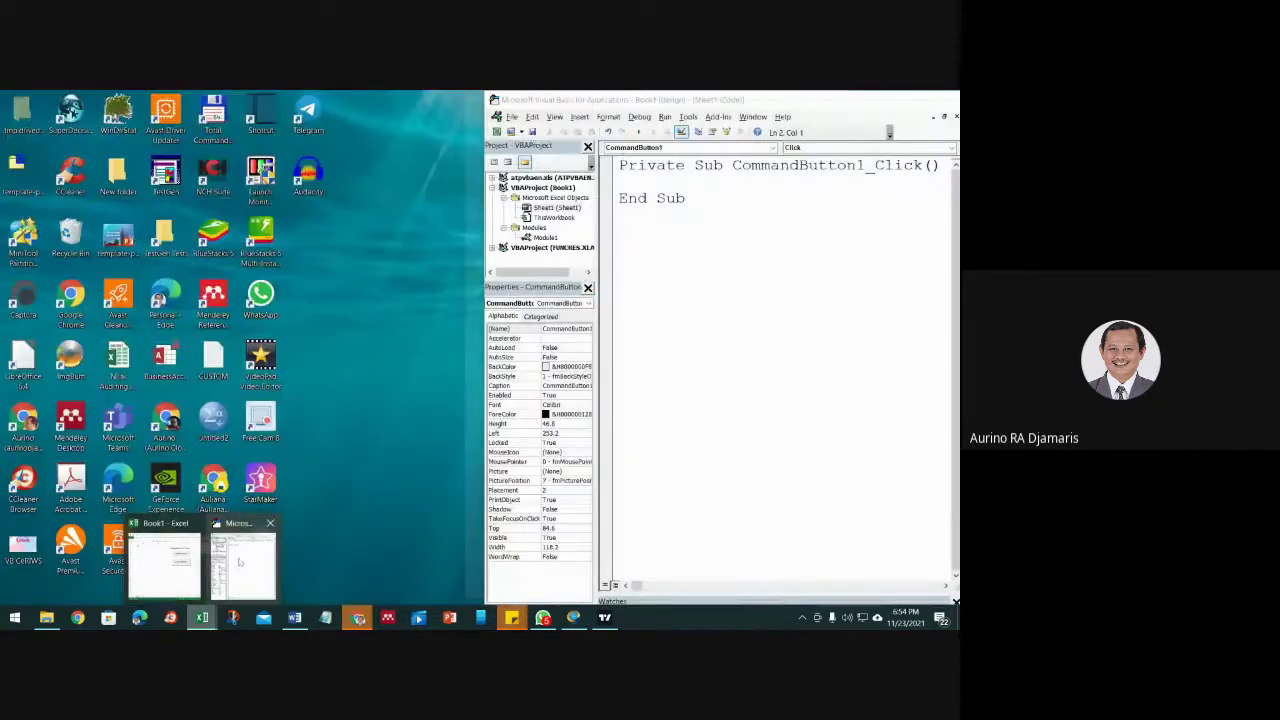
left_click(239, 563)
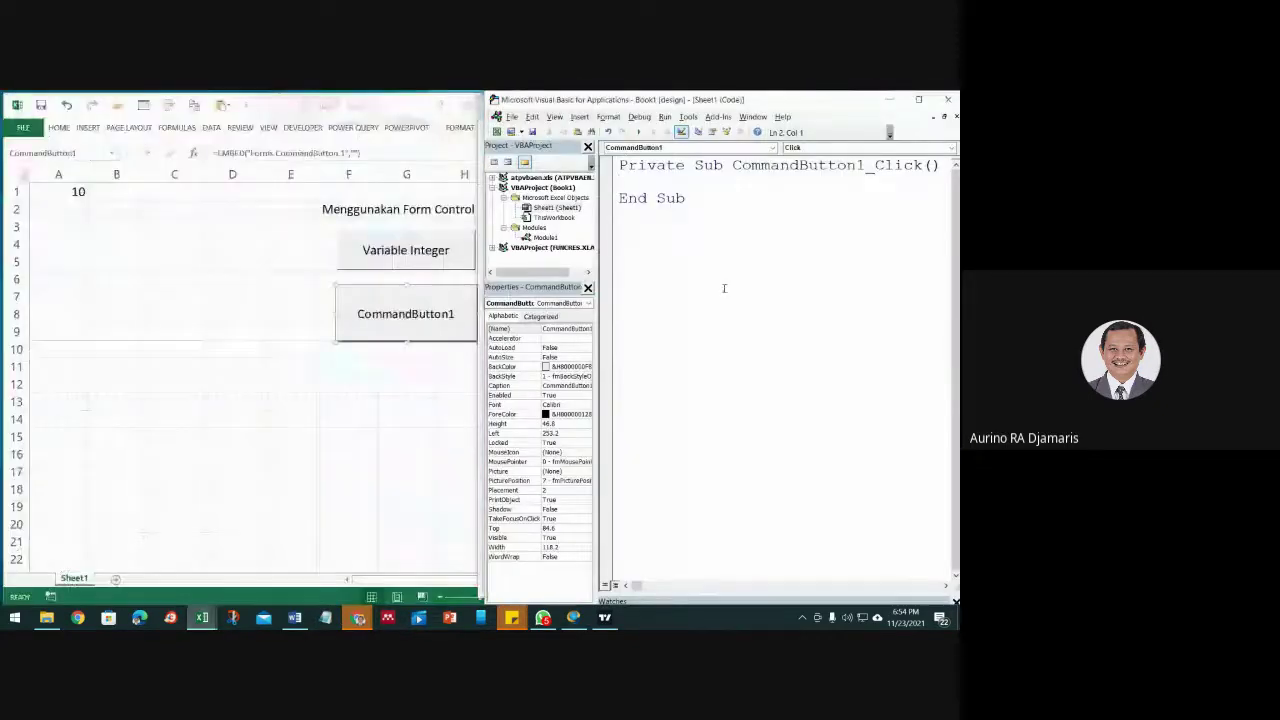
key("ctrl+v")
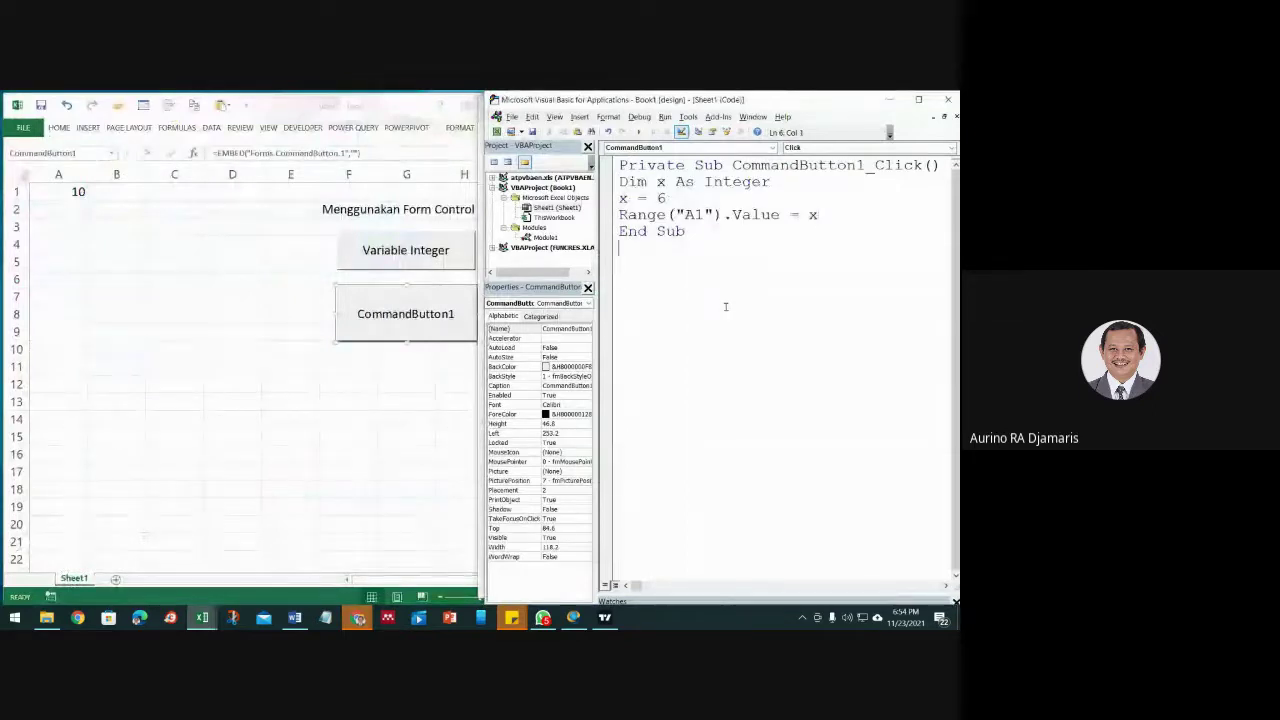
left_click(675, 199)
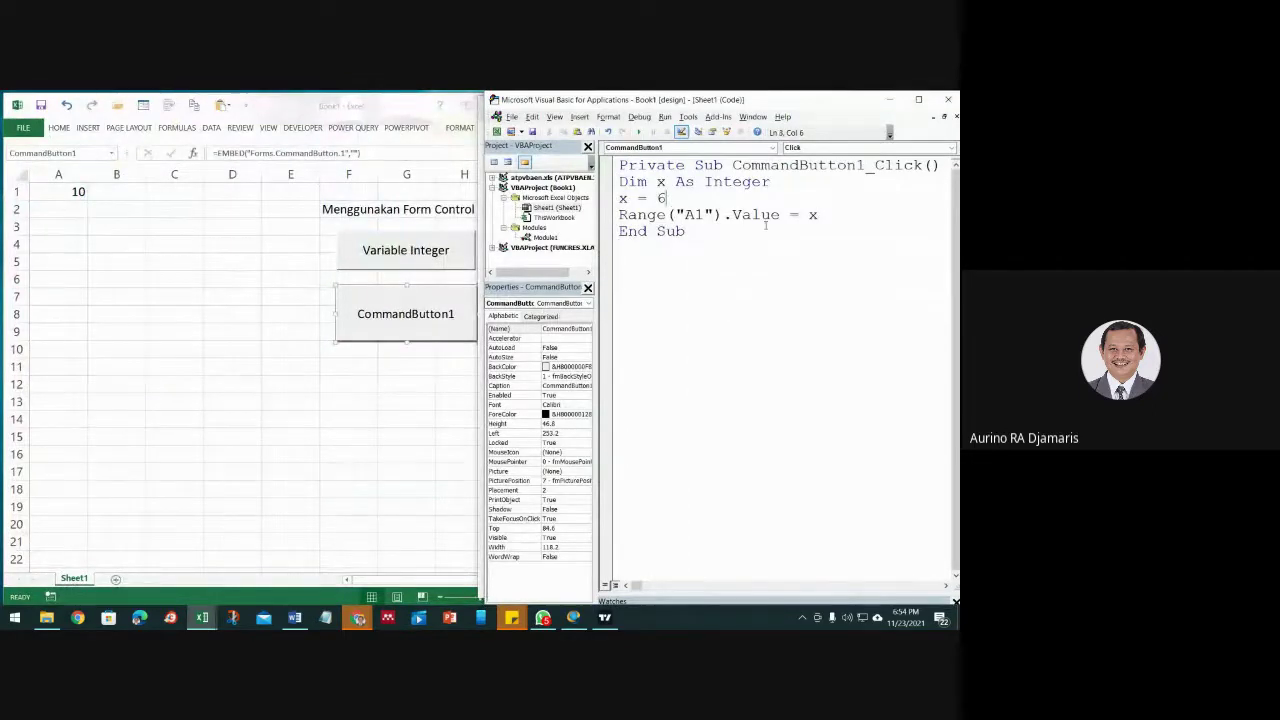
key("BackSpace")
type("8")
type(".")
type("29u23723")
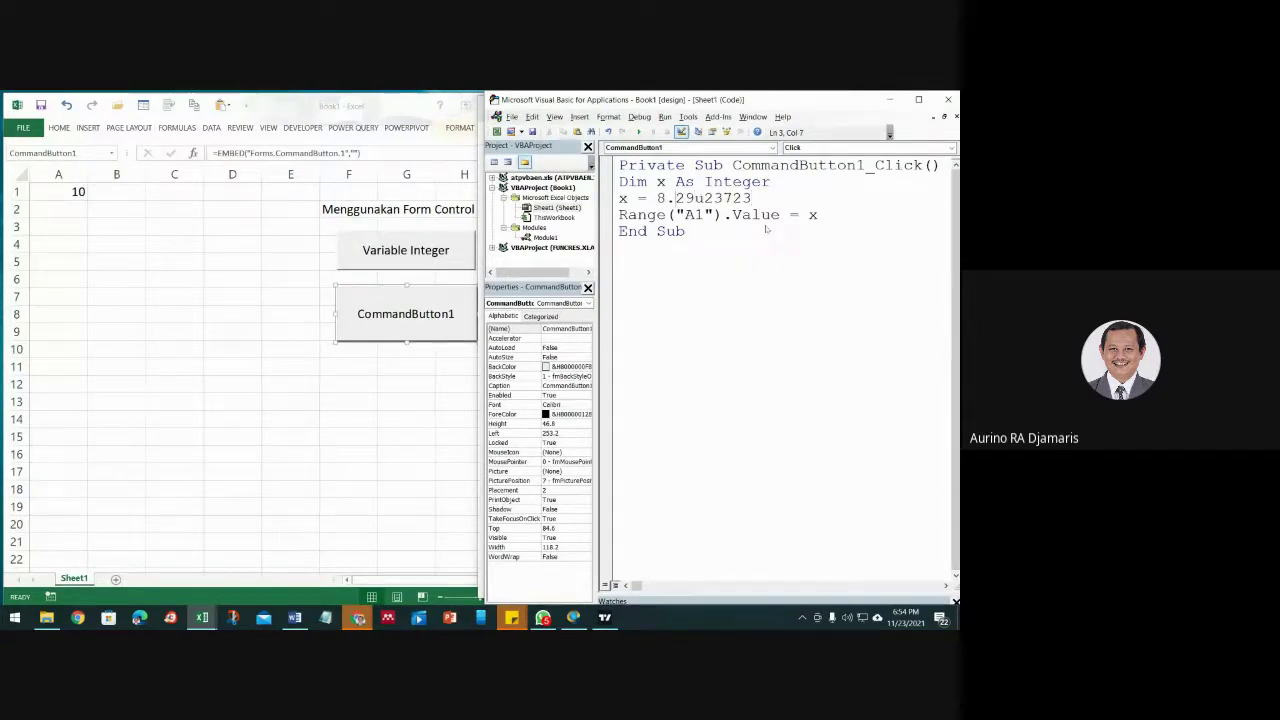
key("Left")
key("Left")
key("Left")
key("BackSpace")
type("kdjksdkj")
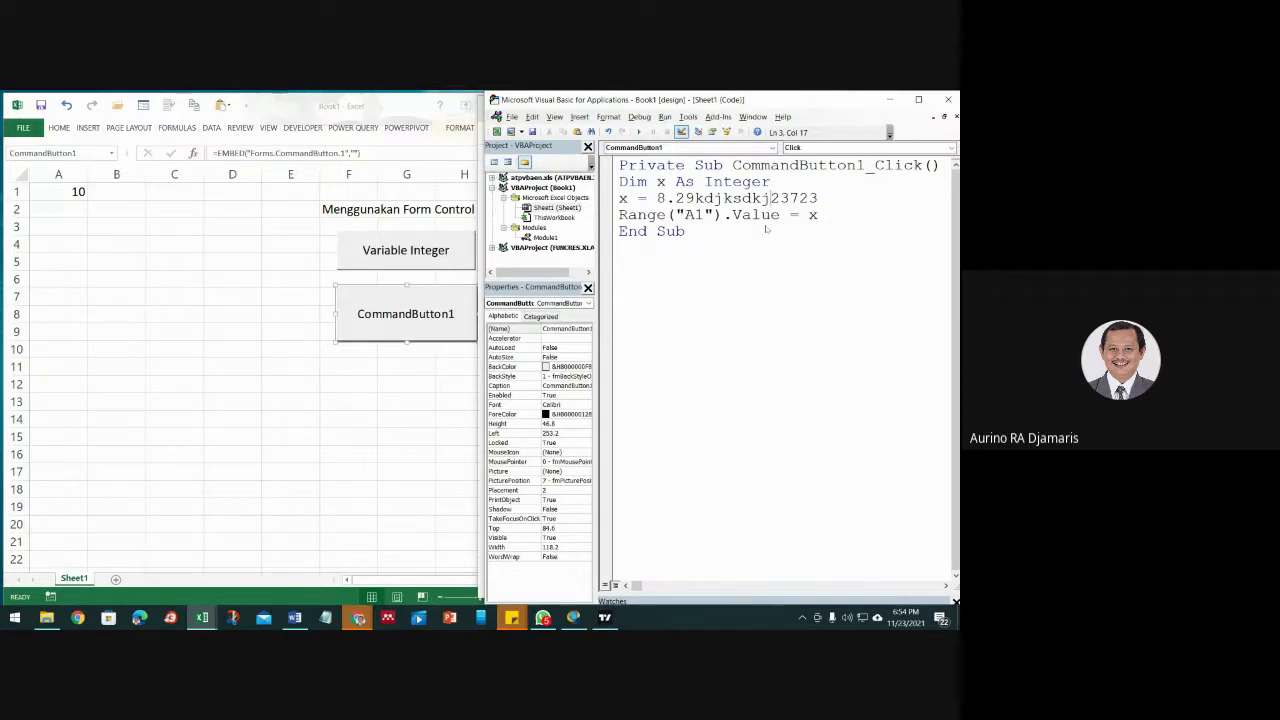
left_click(431, 380)
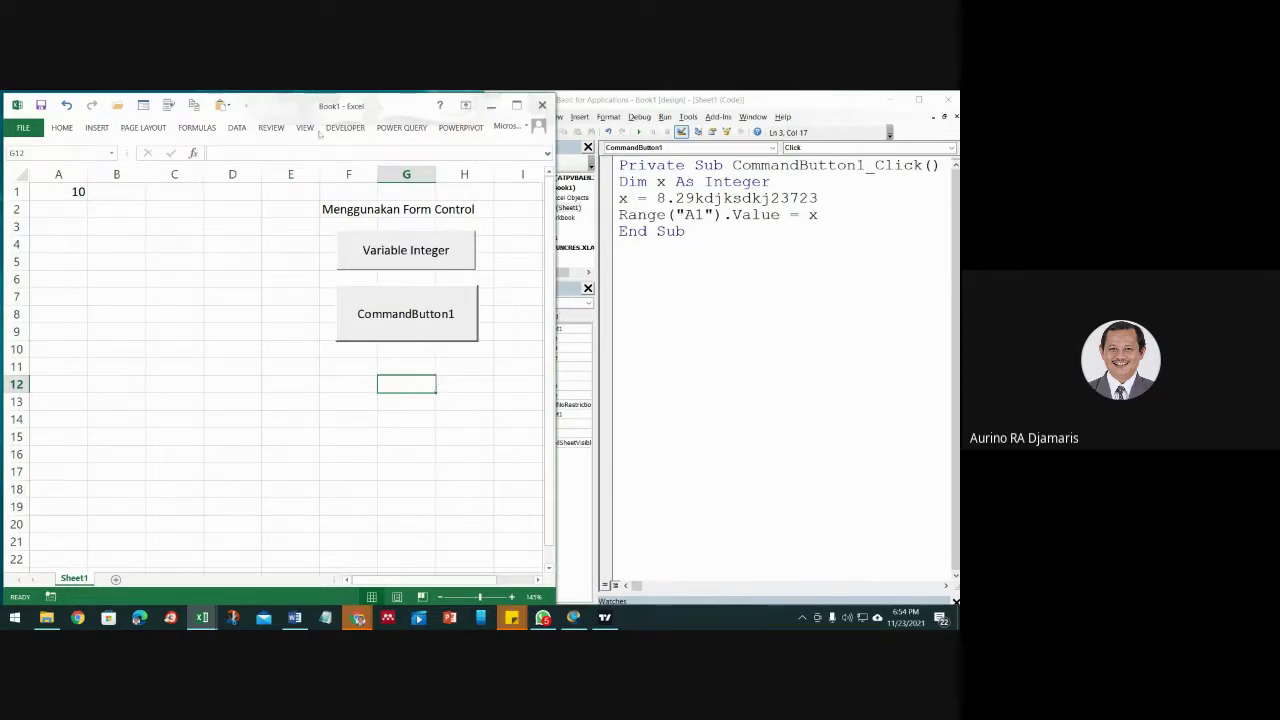
Turn off Design Mode and click CommandButton1, triggering a compile syntax error on the x line
left_click(365, 320)
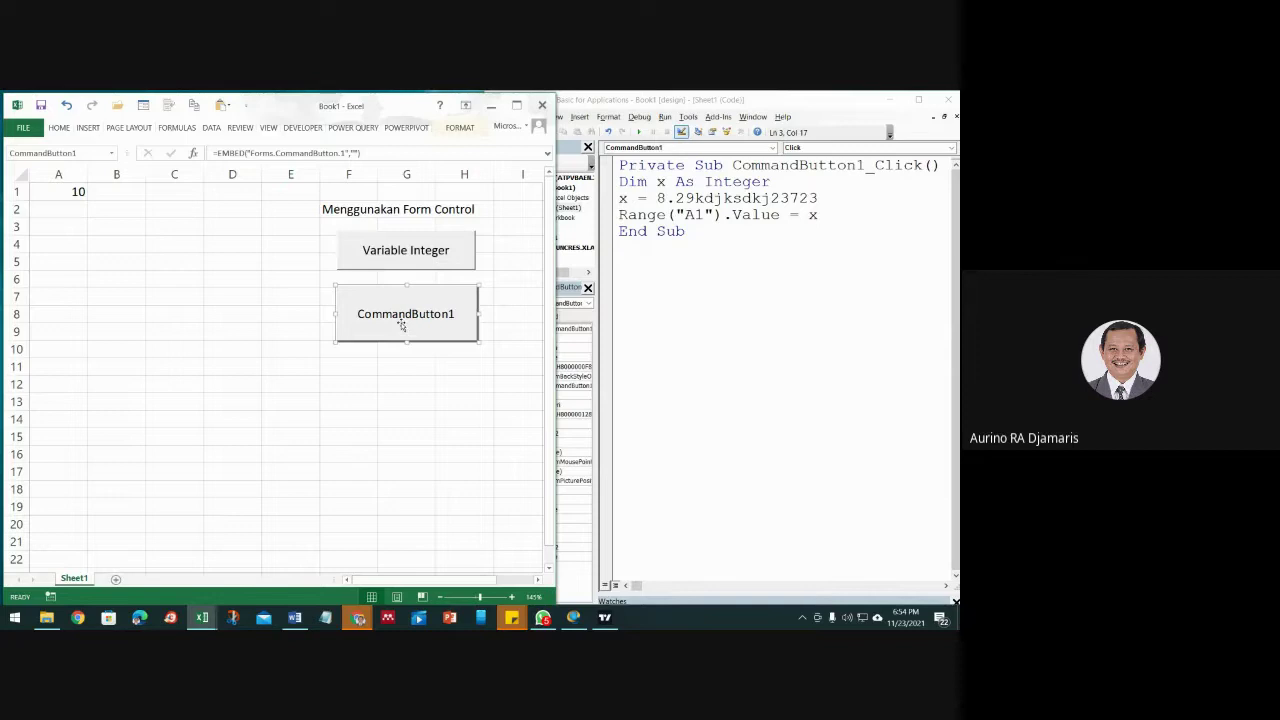
left_click(303, 128)
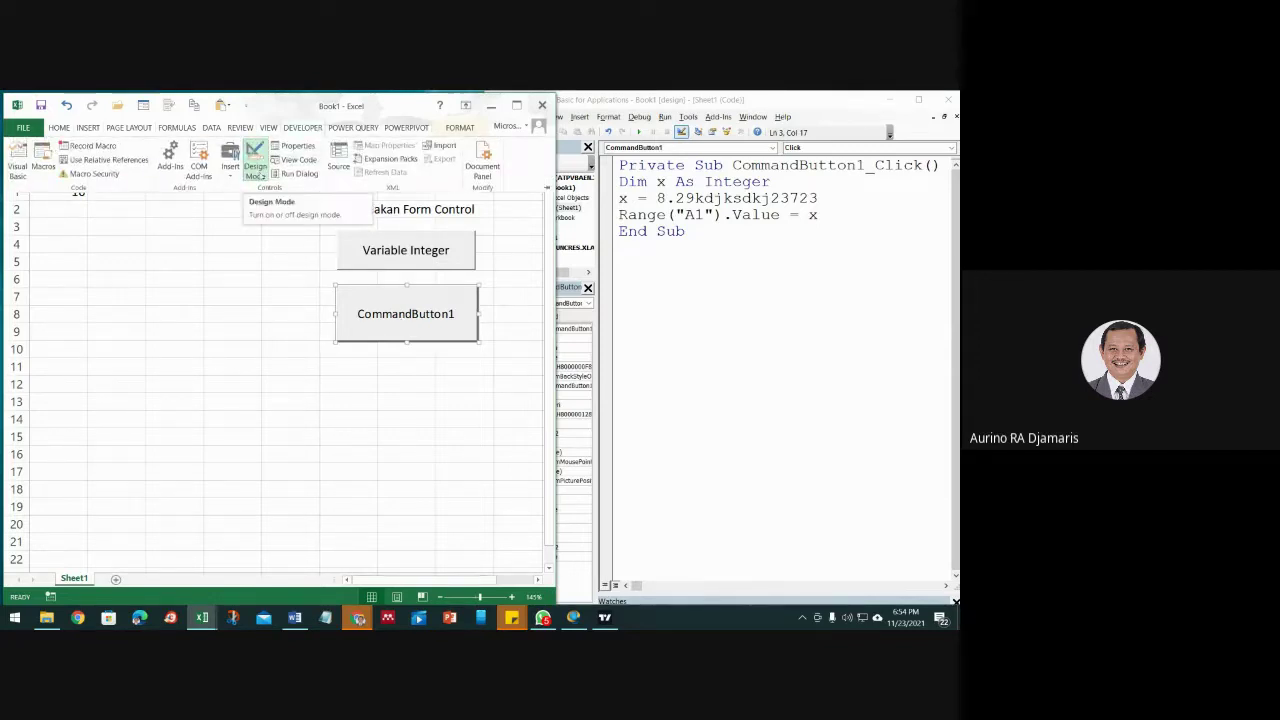
left_click(255, 160)
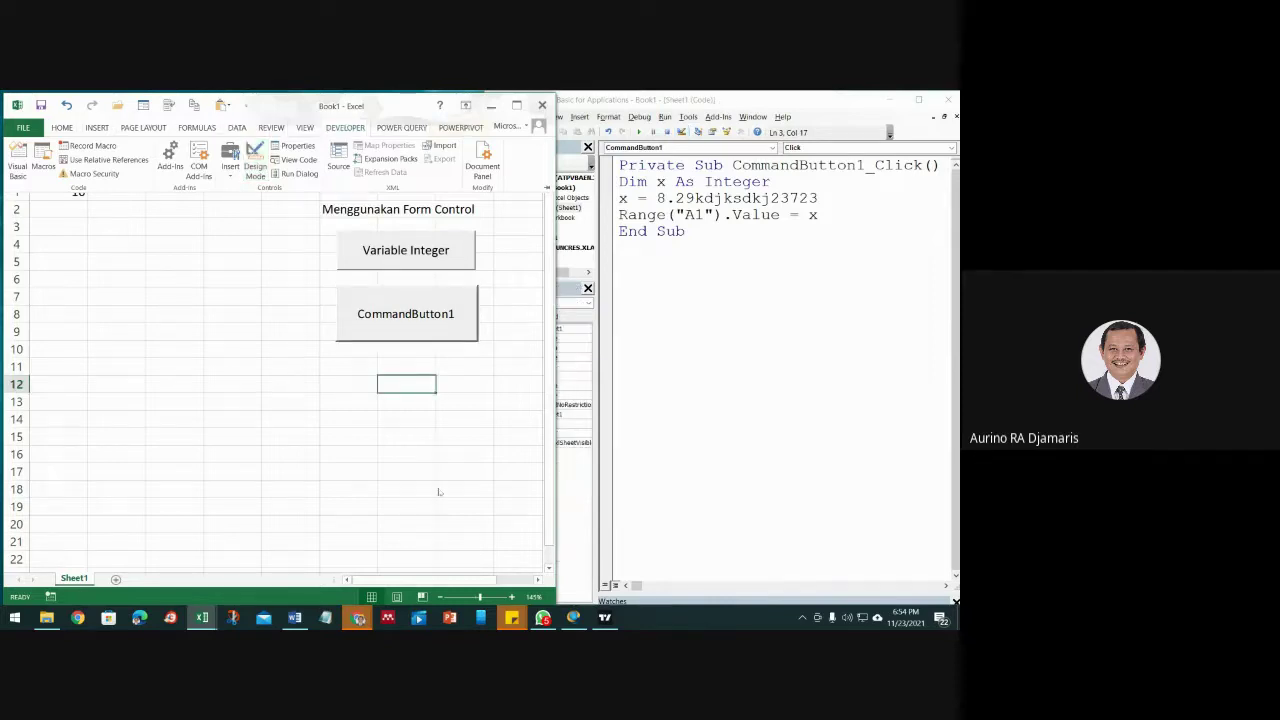
left_click(430, 328)
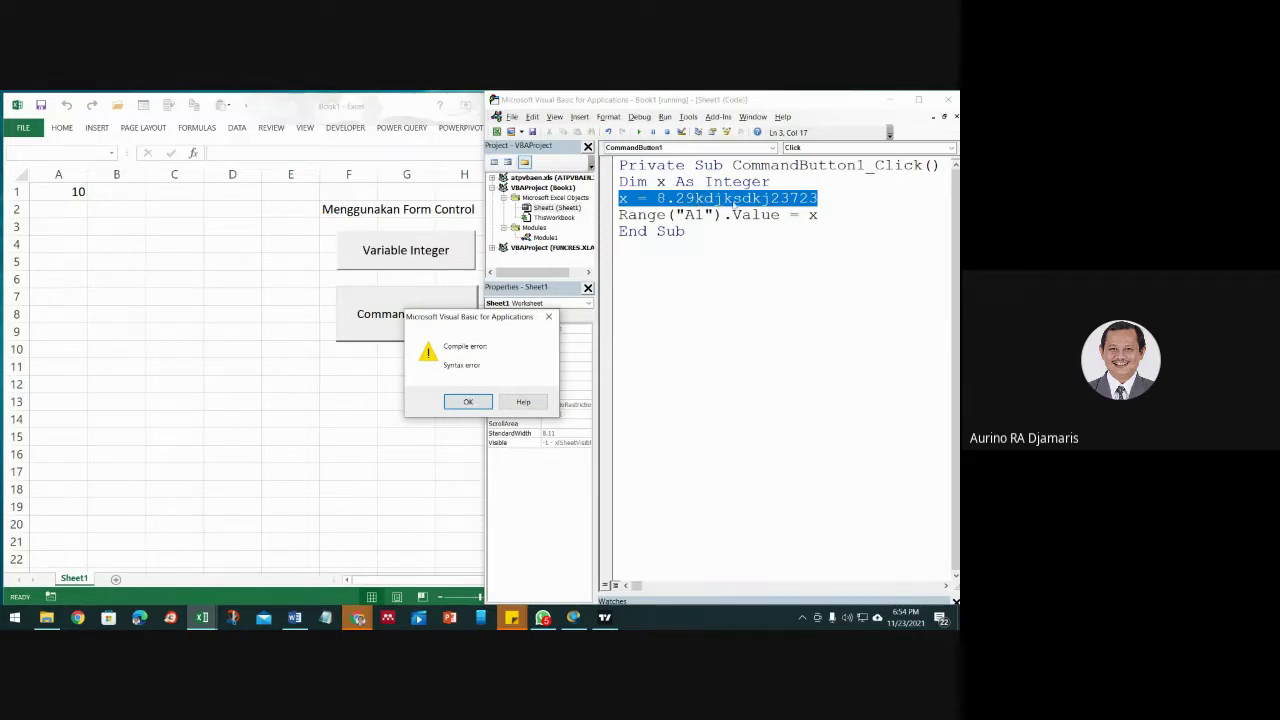
Dismiss the compile error, clean the line to x = 8.59, and reset the paused macro
left_click(467, 401)
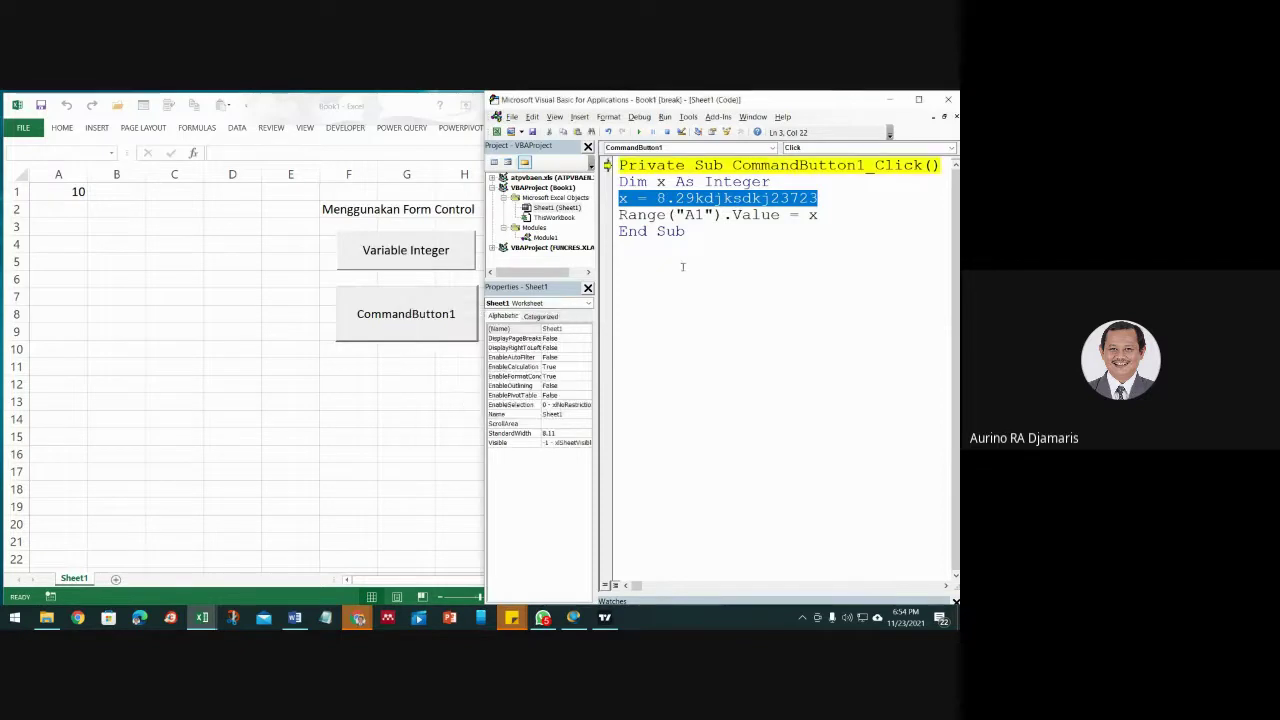
left_click(702, 197)
left_click_drag(700, 198, 860, 192)
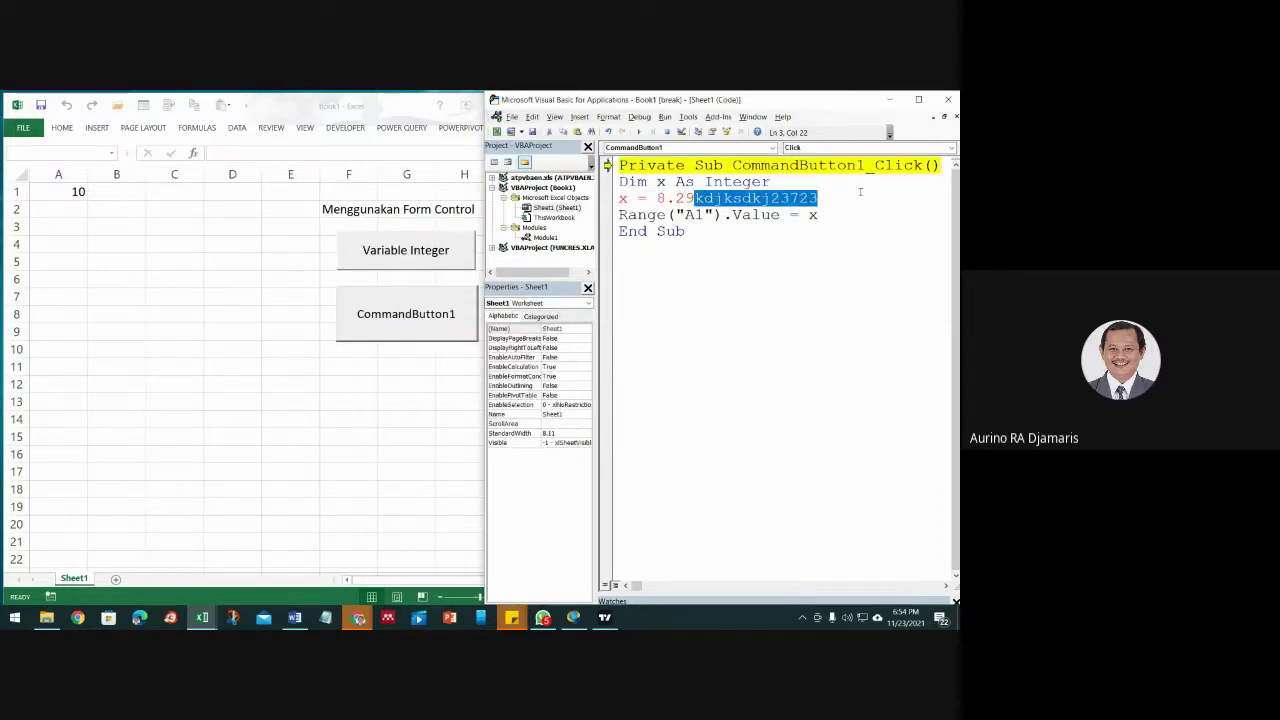
key("Delete")
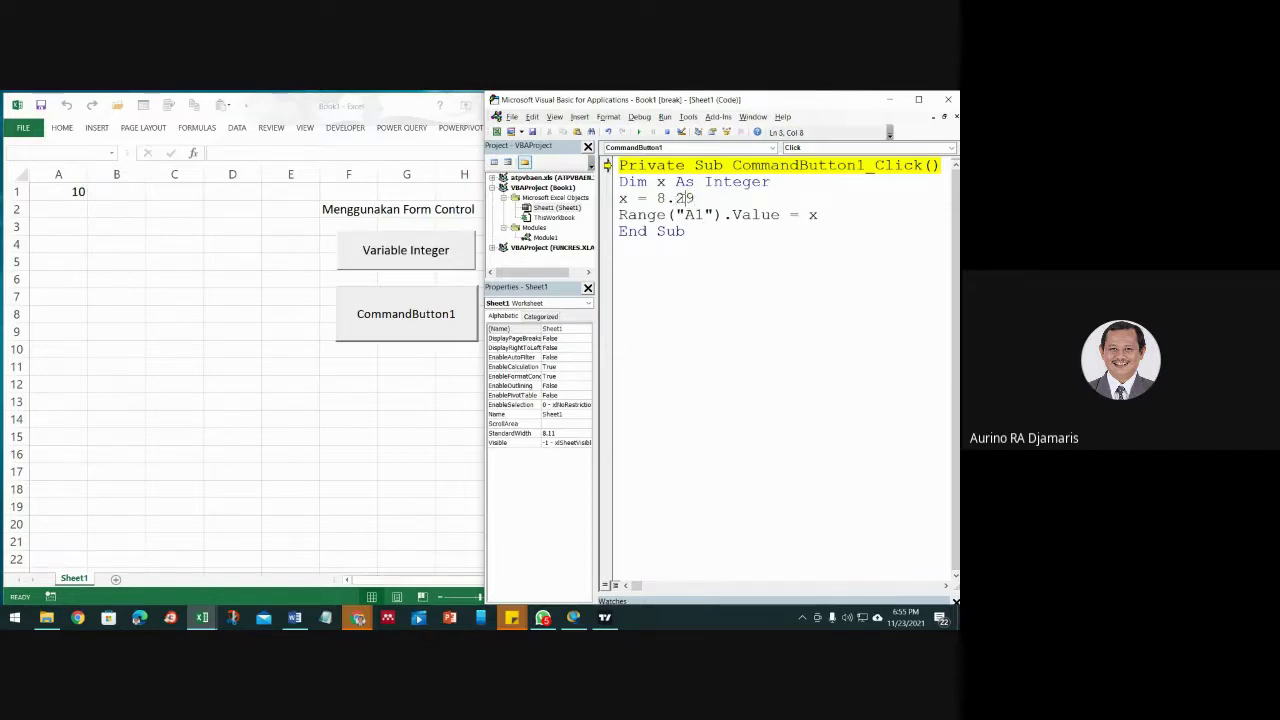
key("BackSpace")
type("5")
left_click(725, 300)
left_click(667, 133)
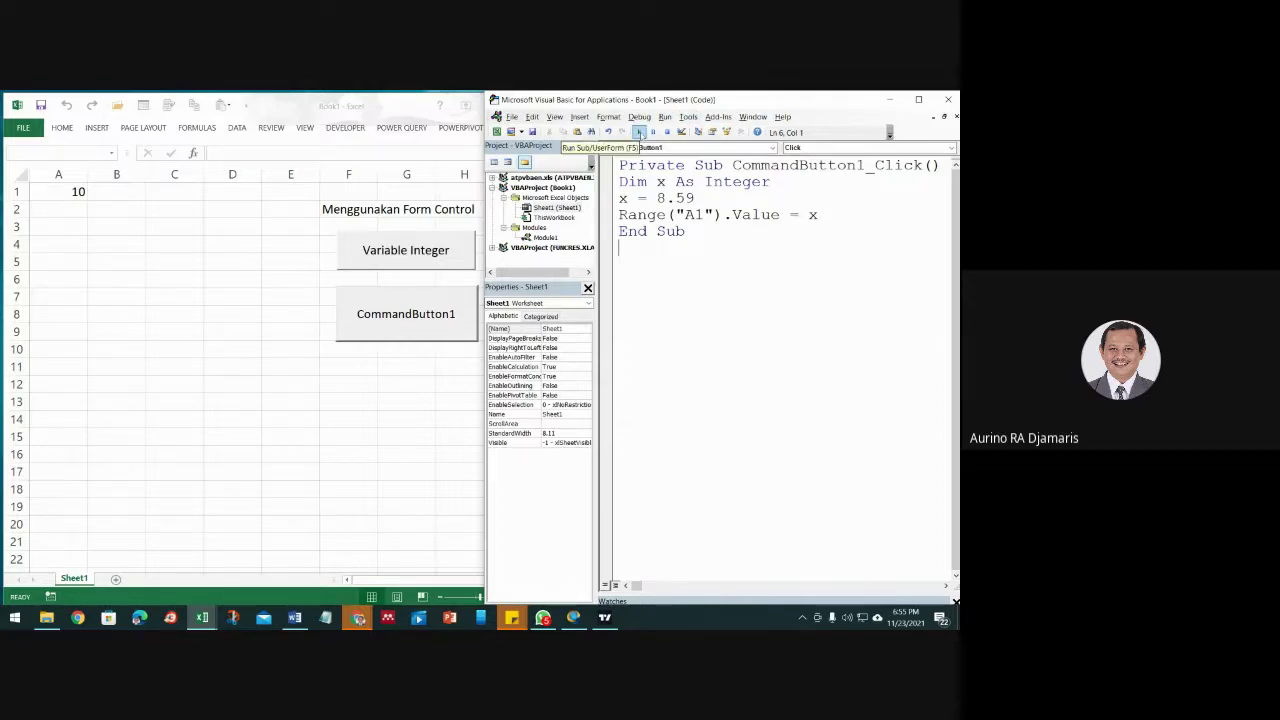
Cancel the Macros dialog, press CommandButton1, and confirm A1 now shows 9
left_click(638, 133)
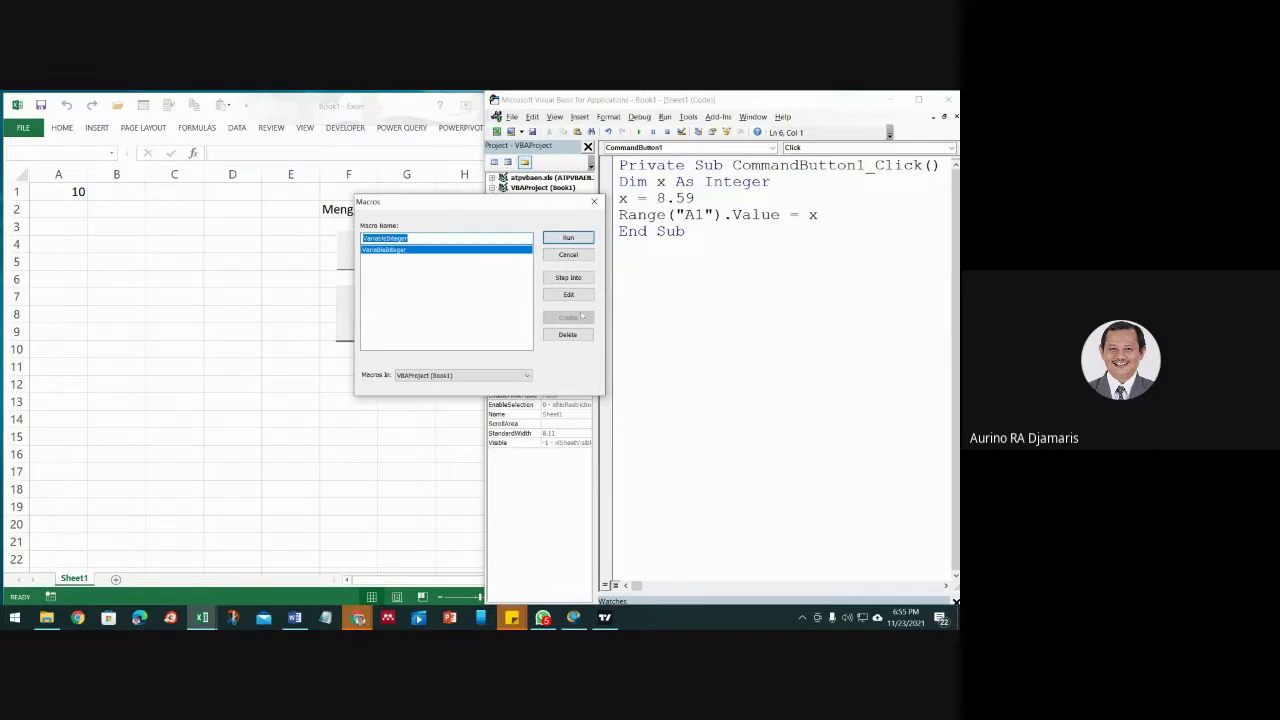
left_click(568, 254)
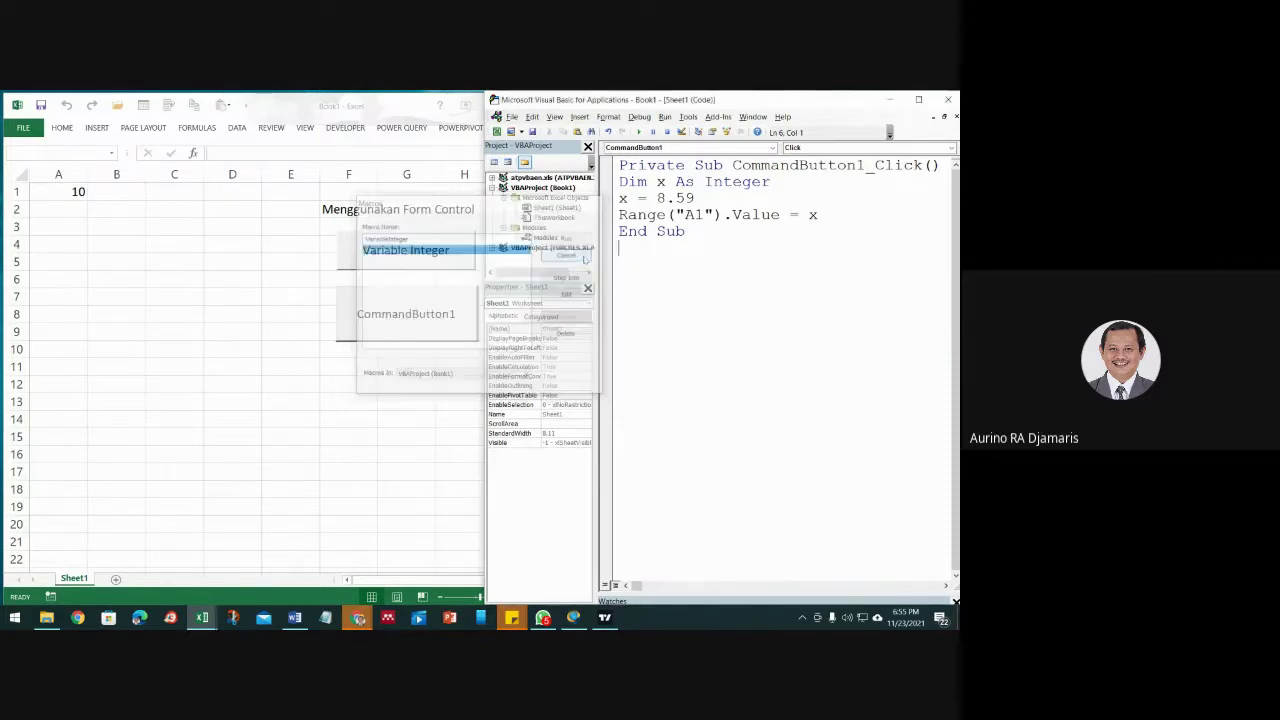
left_click(691, 198)
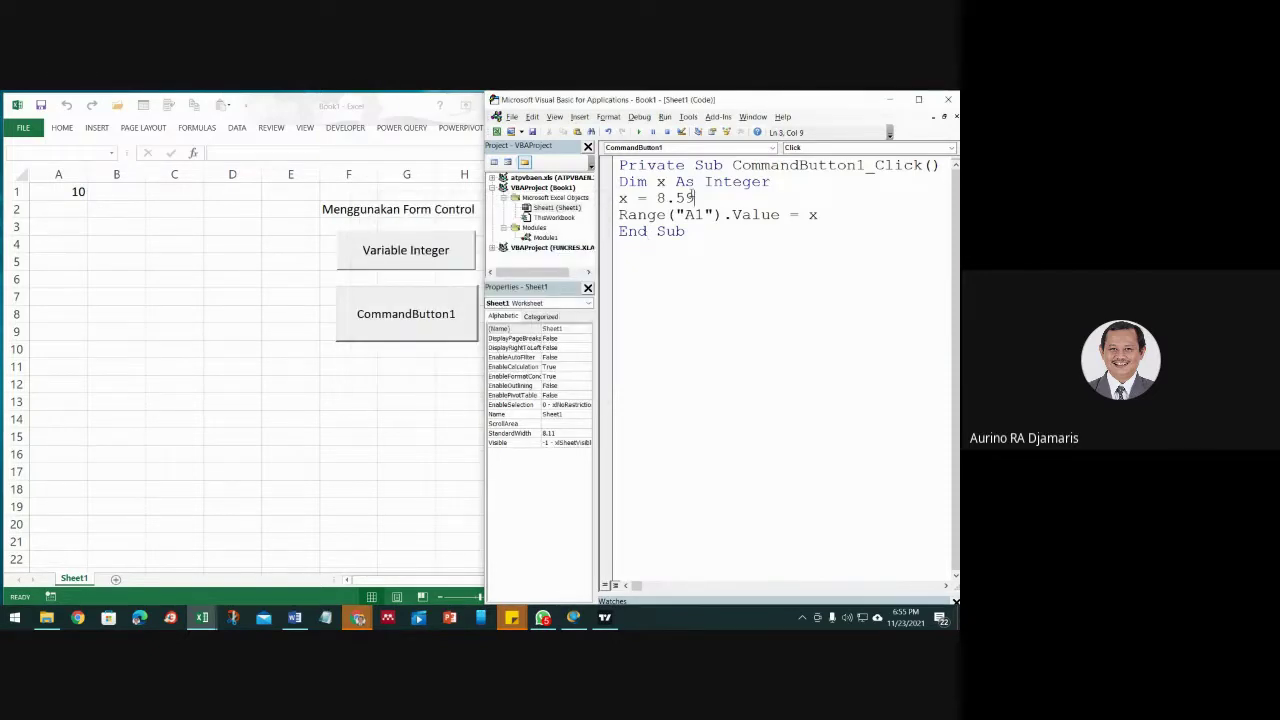
left_click(376, 313)
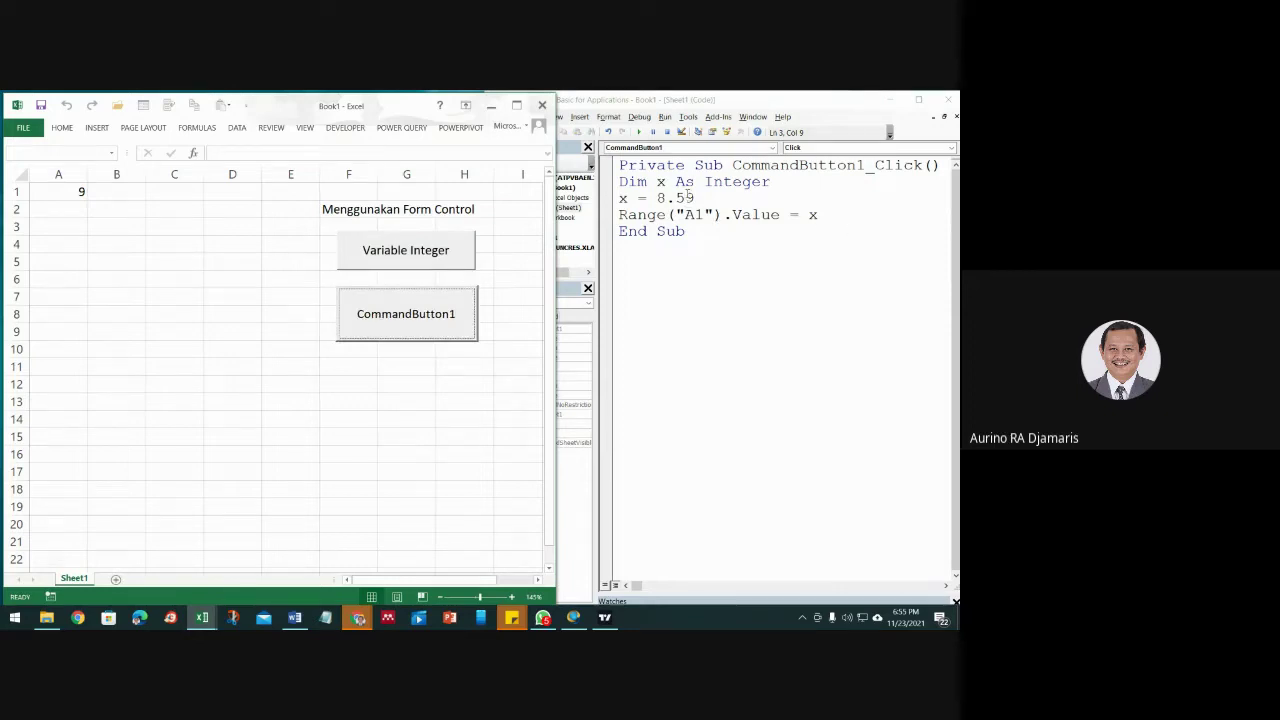
left_click(78, 192)
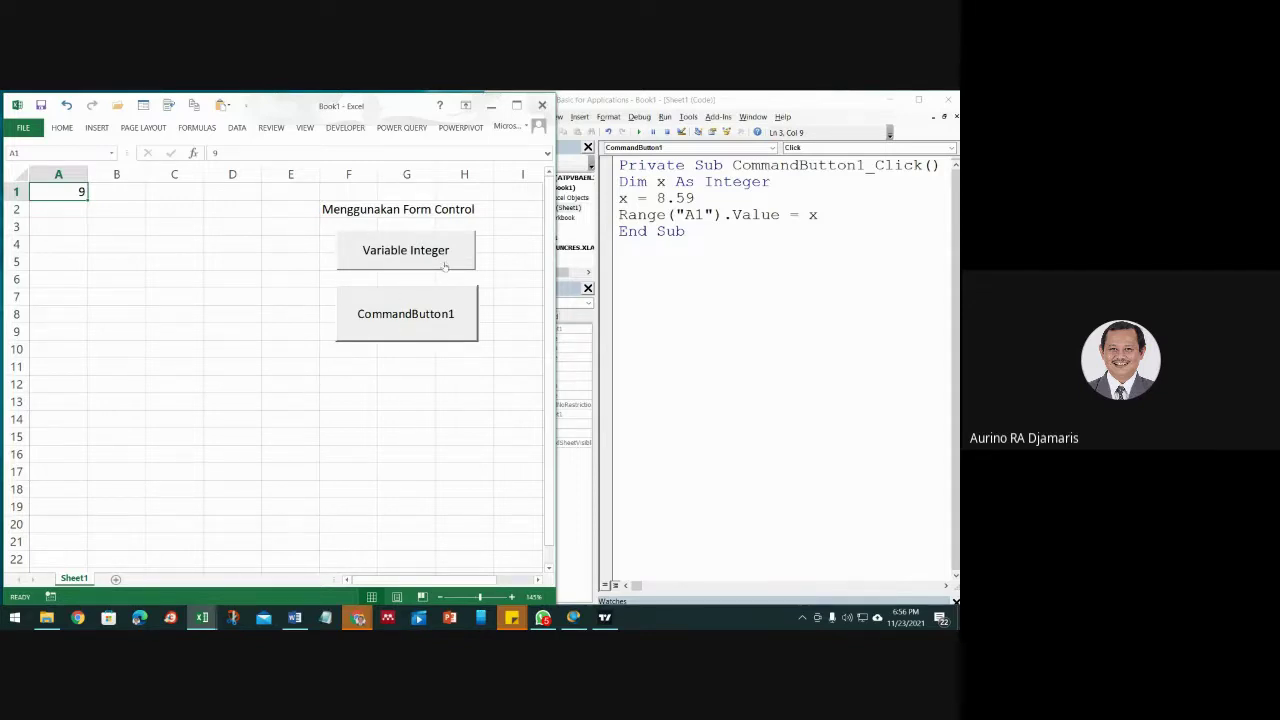
Turn Design Mode back on and resize CommandButton1 via Format Control to 0.6-inch height and narrower width
left_click(335, 128)
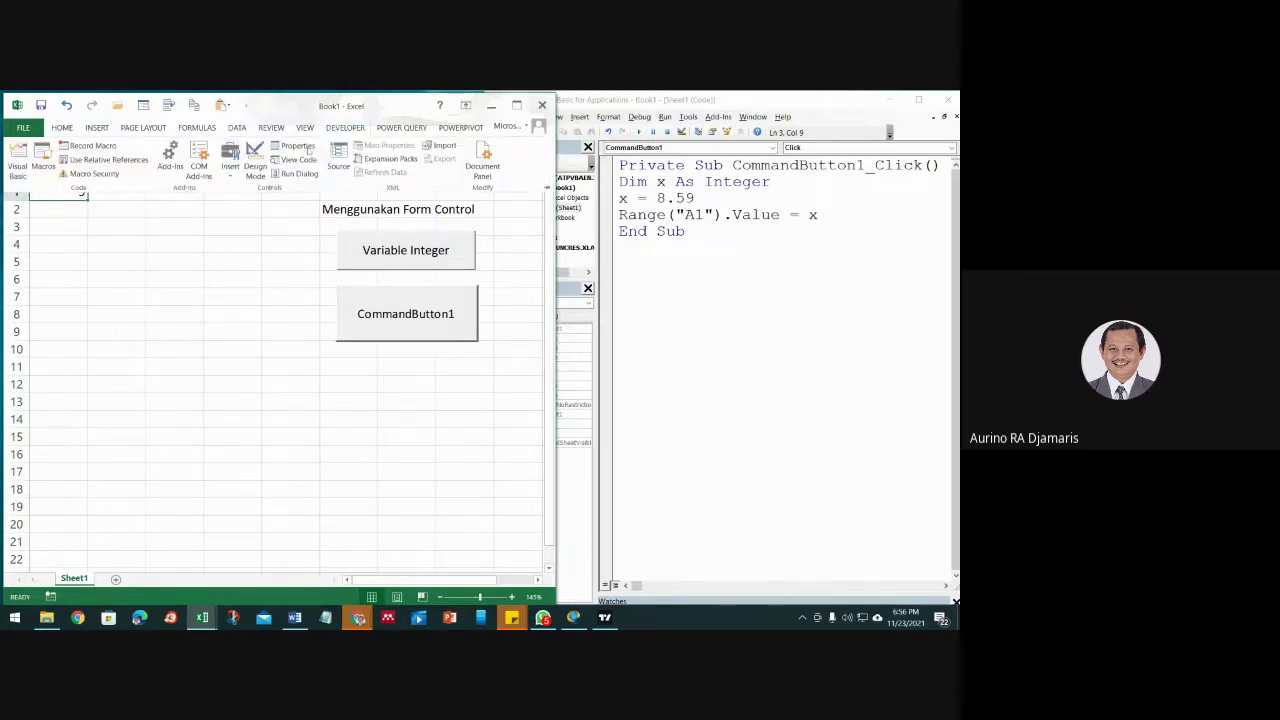
left_click(420, 313)
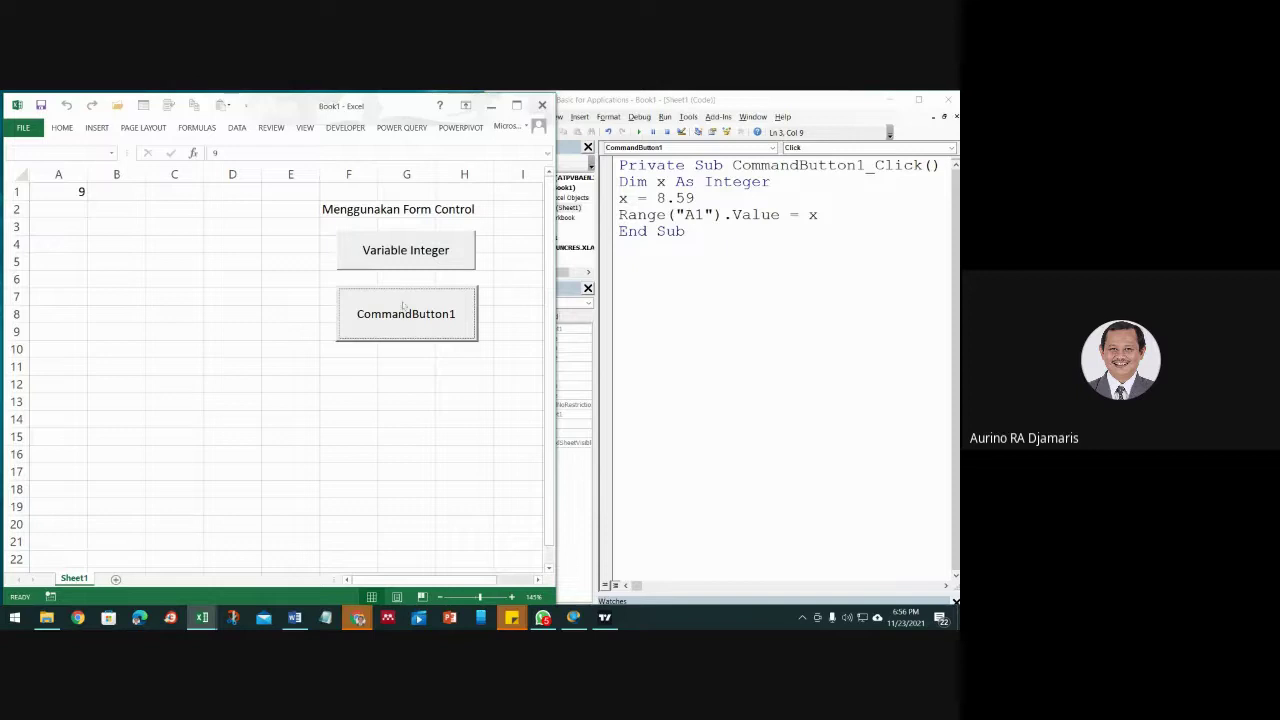
left_click(356, 128)
left_click(255, 158)
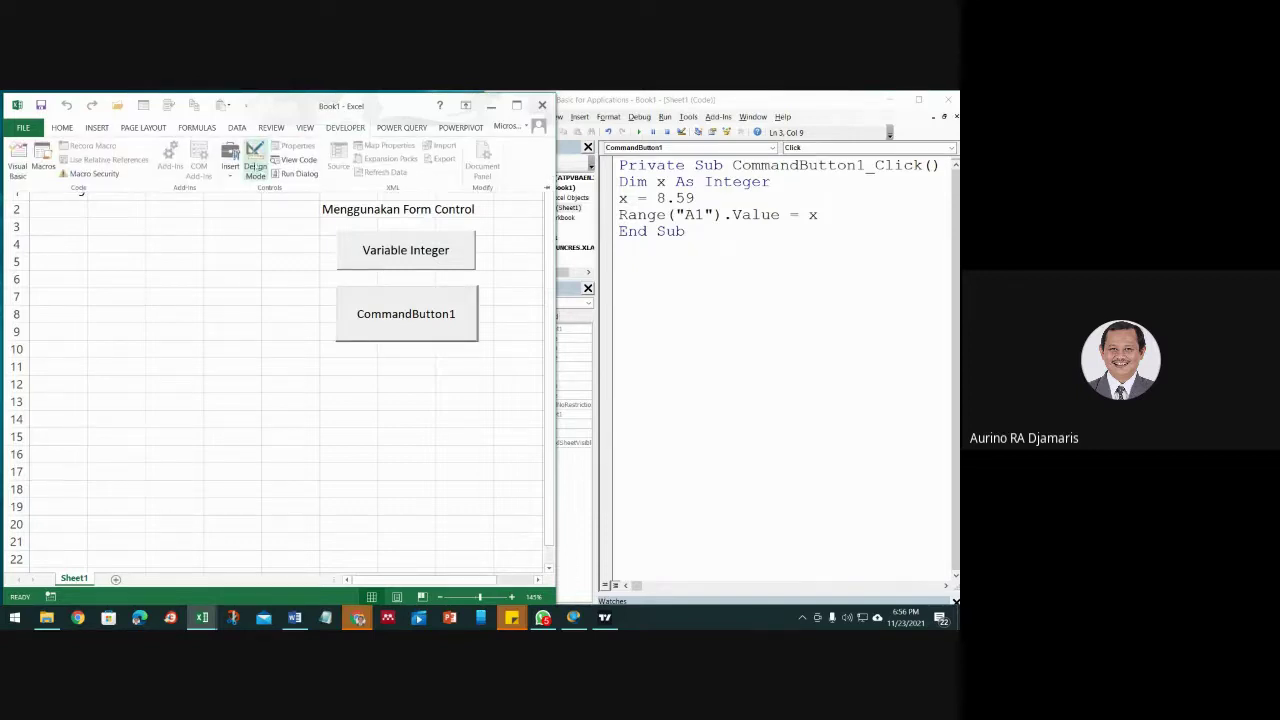
right_click(392, 314)
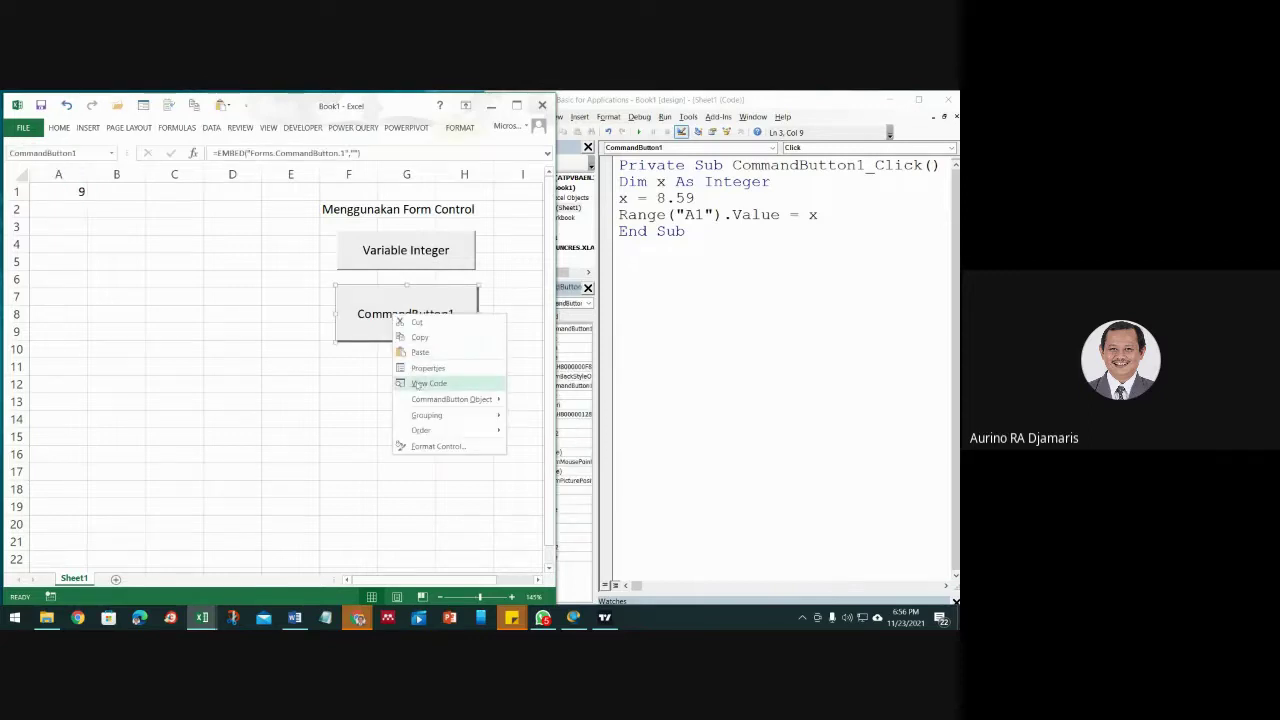
left_click(430, 447)
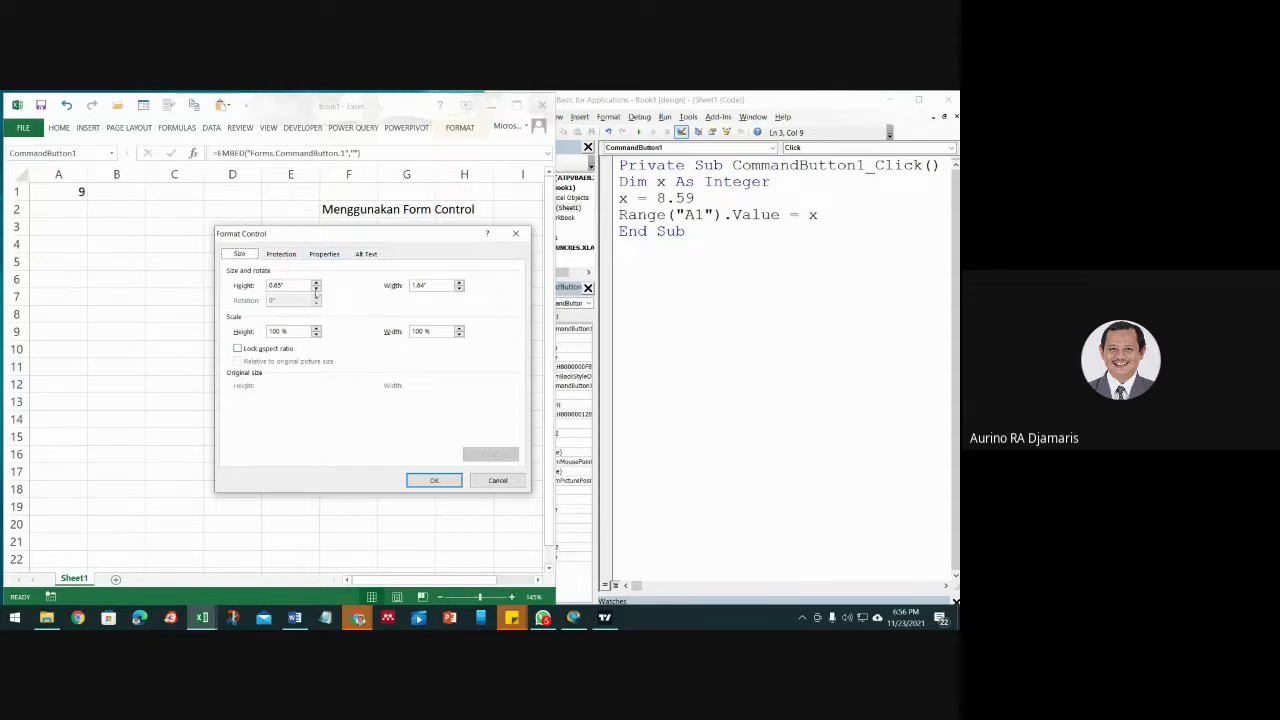
left_click(316, 289)
type("0.1")
type("0.6")
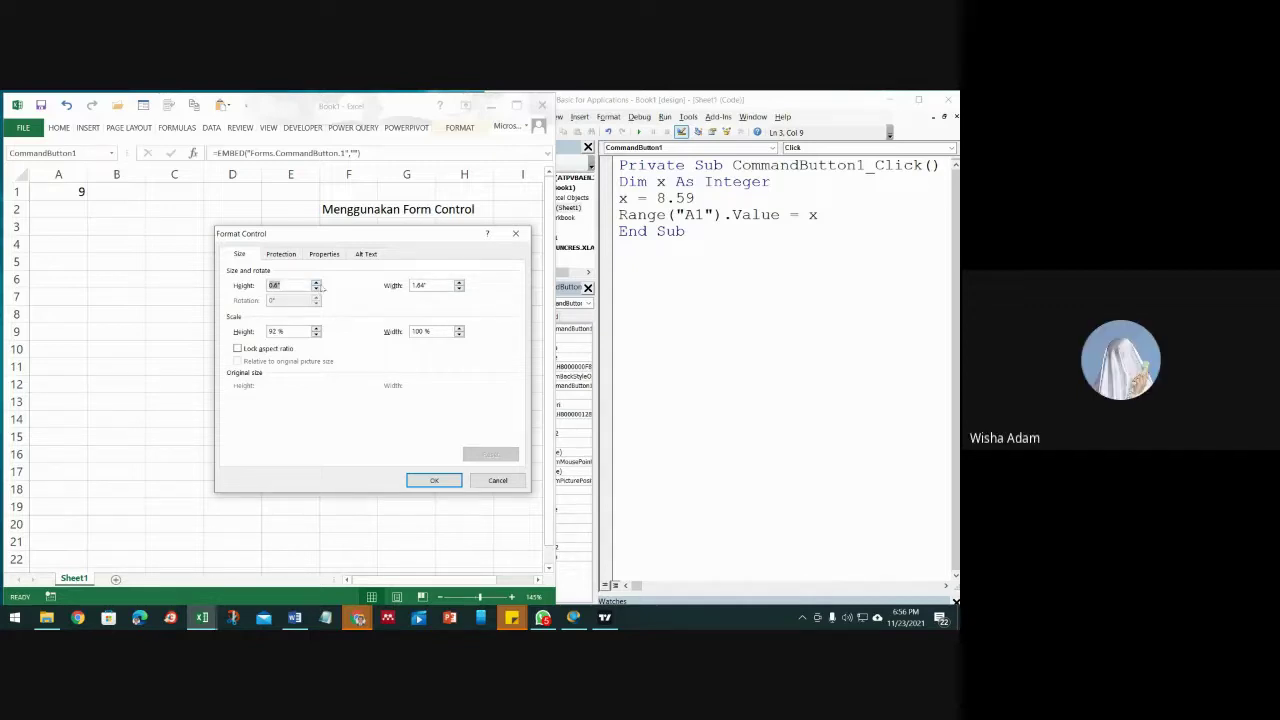
left_click(459, 289)
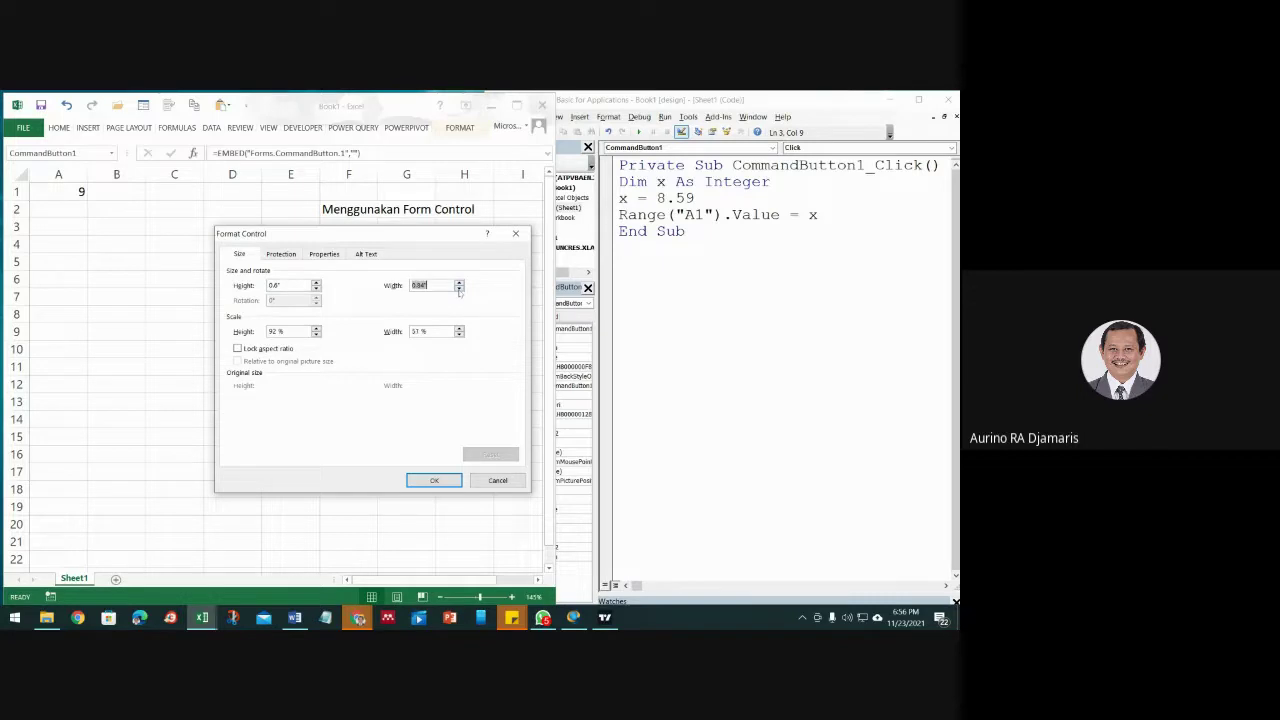
left_click(436, 480)
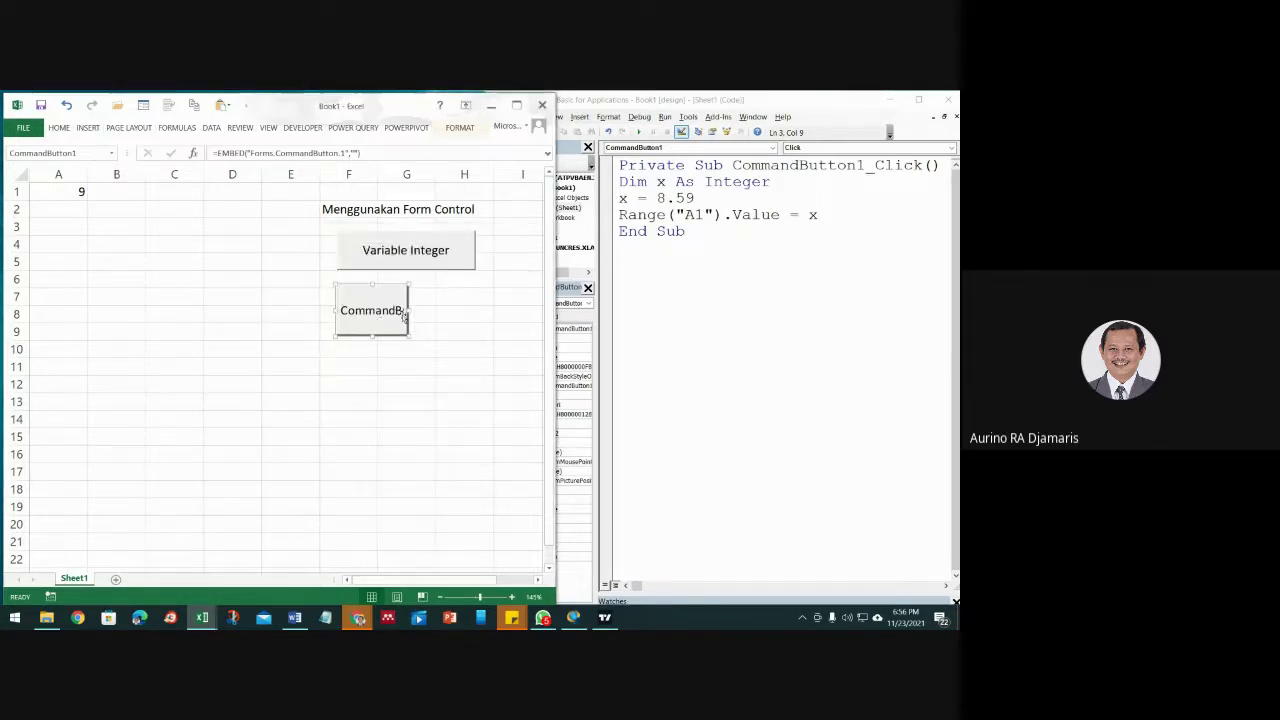
Place CommandButton1 below Variable Integer and left-align both buttons, replacing the middle alignment
mouse_move(409, 310)
left_mouse_down()
mouse_move(474, 315)
mouse_move(410, 356)
left_mouse_up()
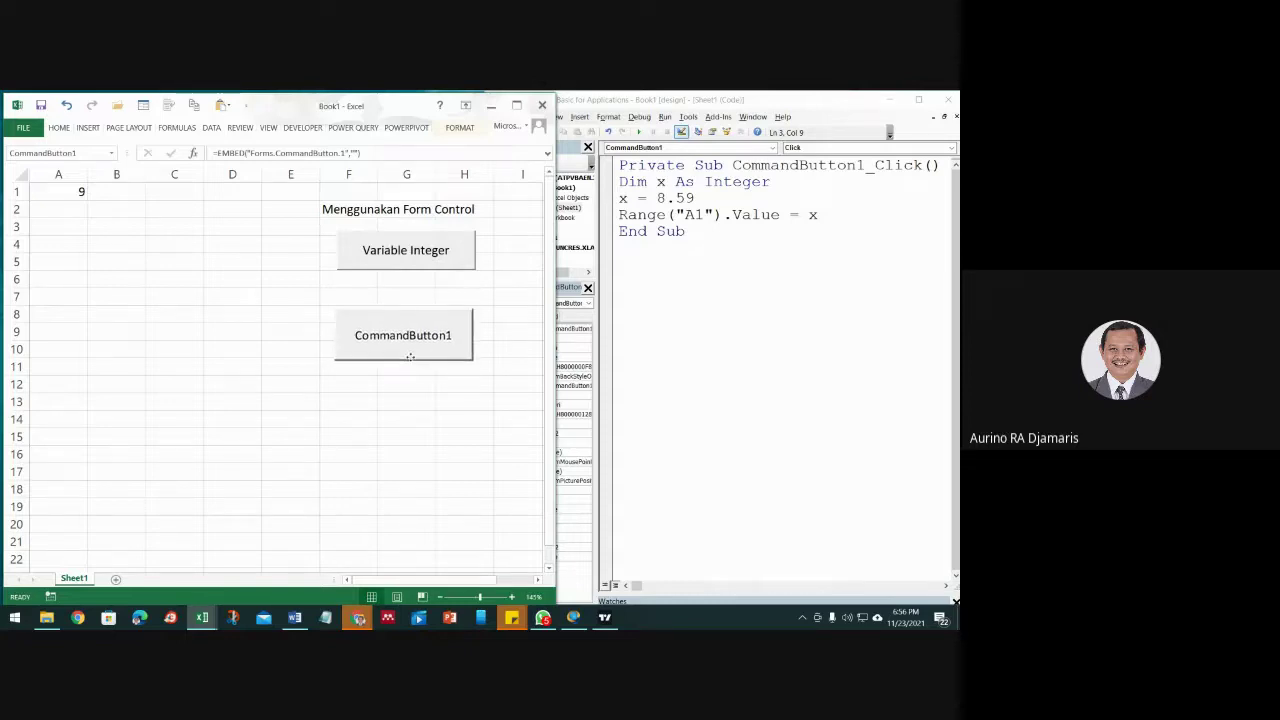
left_click_drag(411, 357, 413, 358)
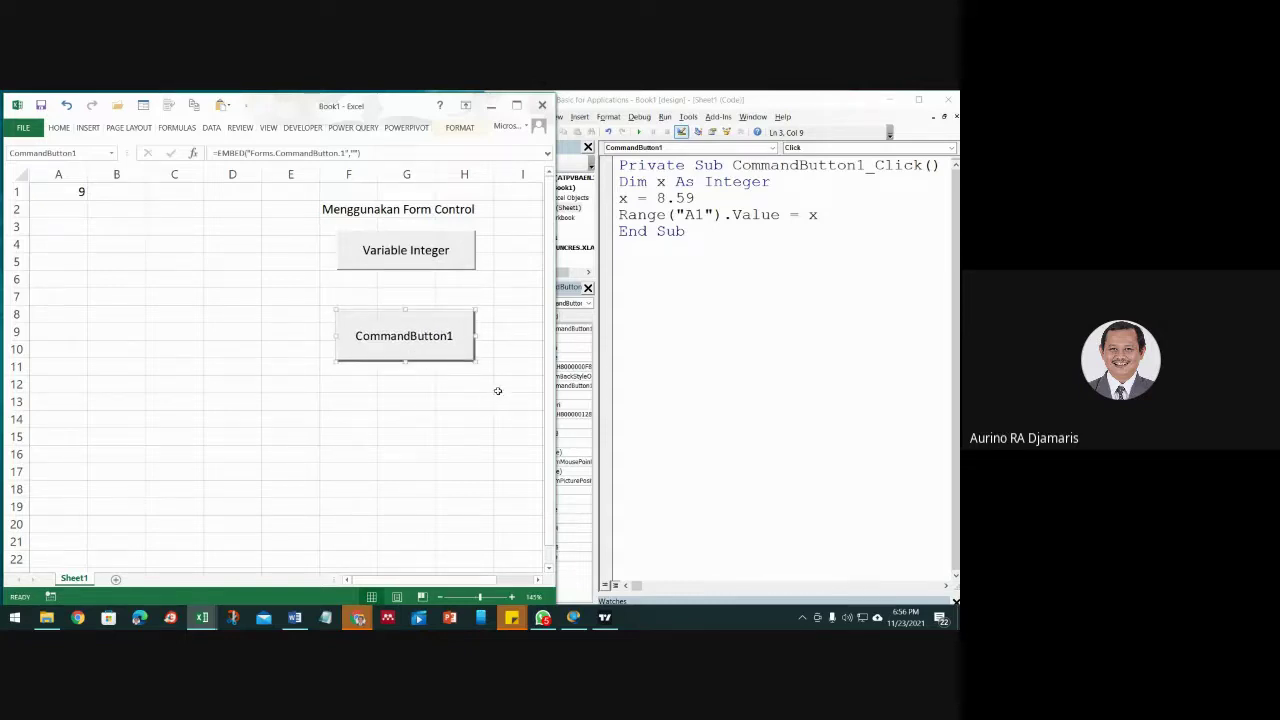
right_click(469, 267)
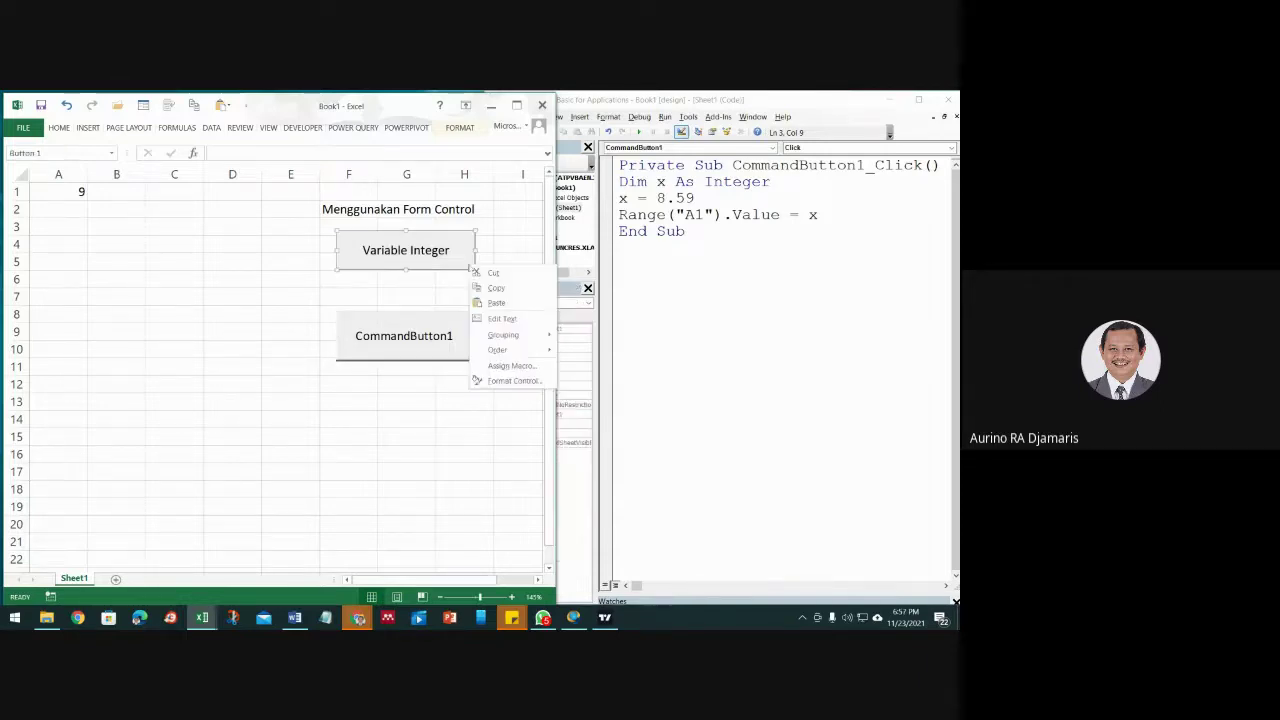
left_click(425, 342)
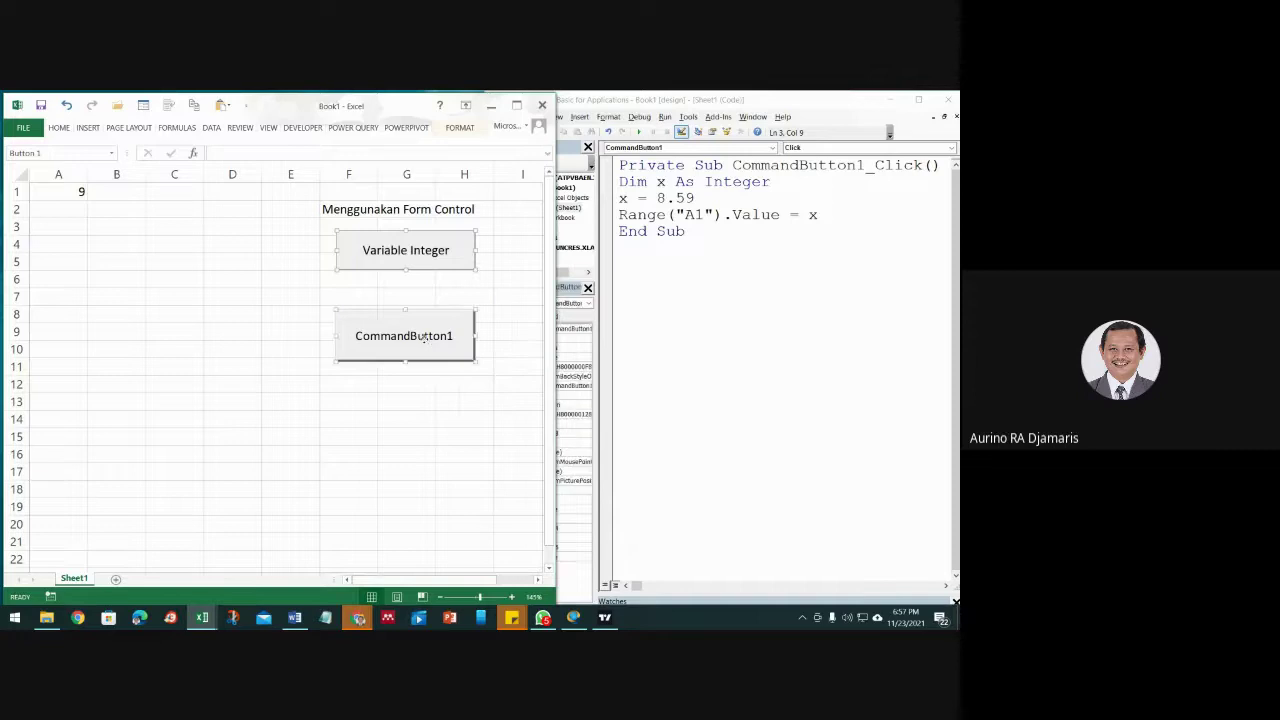
left_click(461, 128)
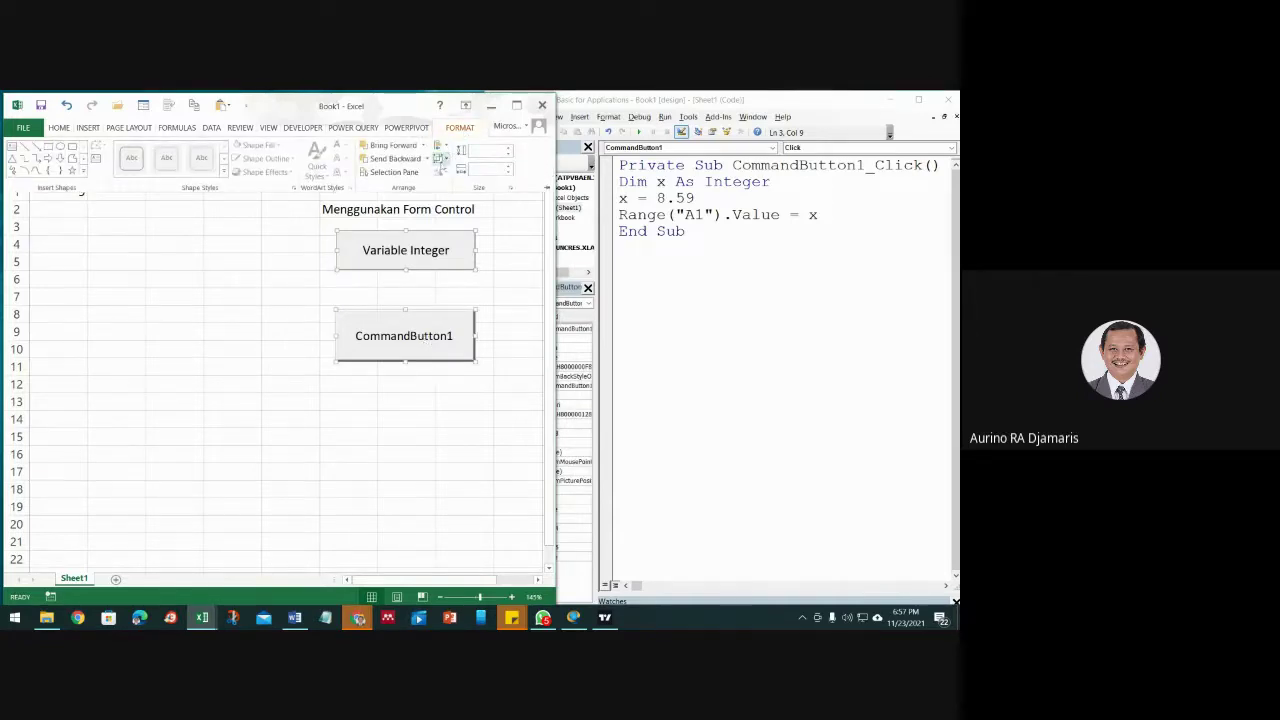
left_click(441, 146)
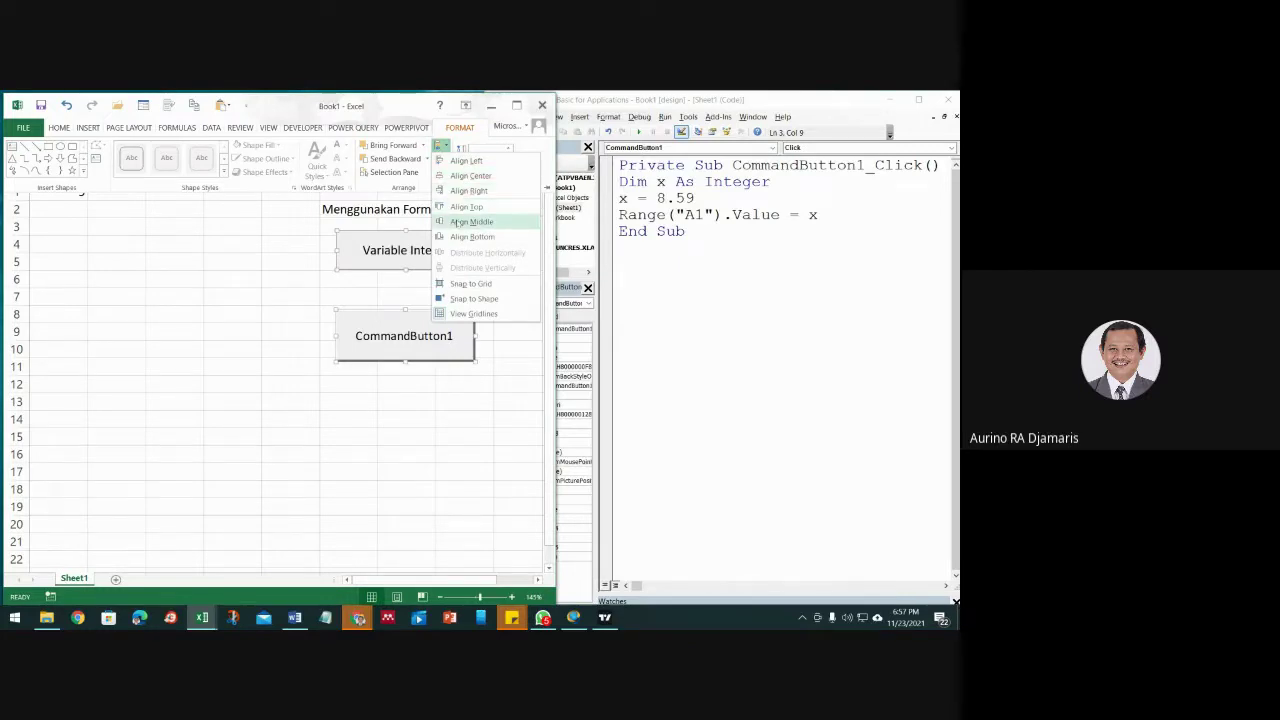
left_click(456, 222)
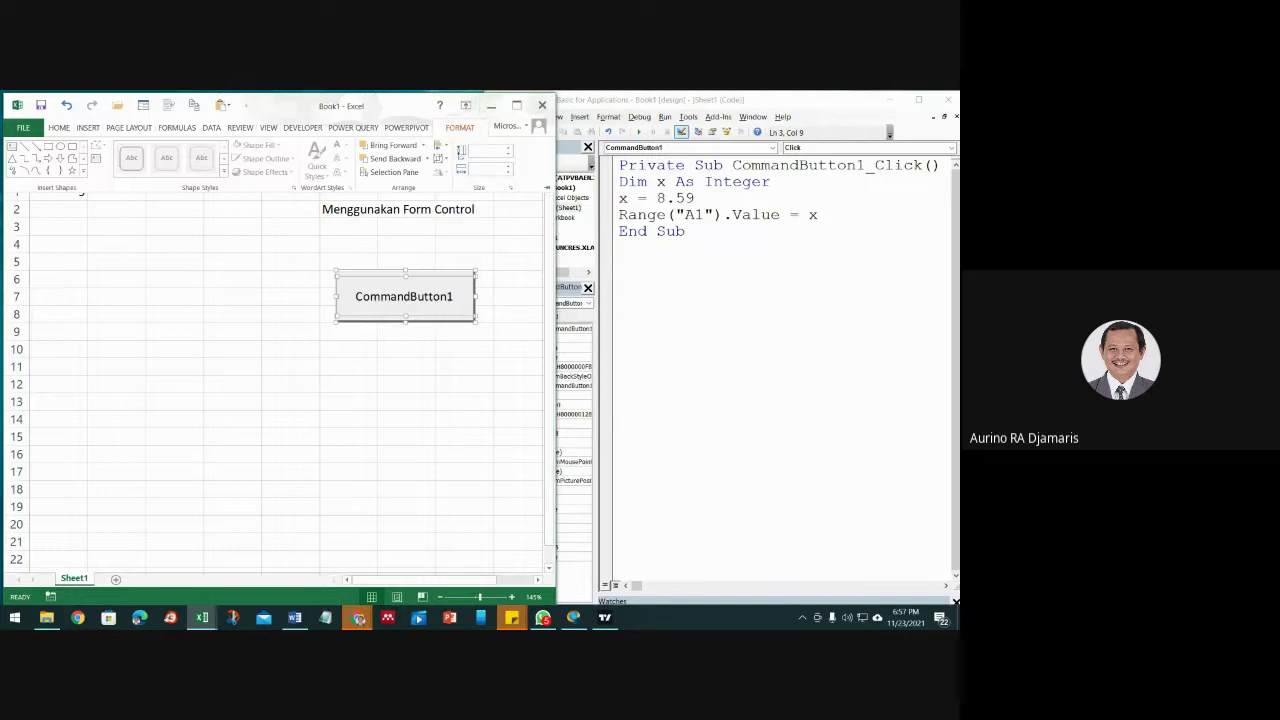
left_click(66, 105)
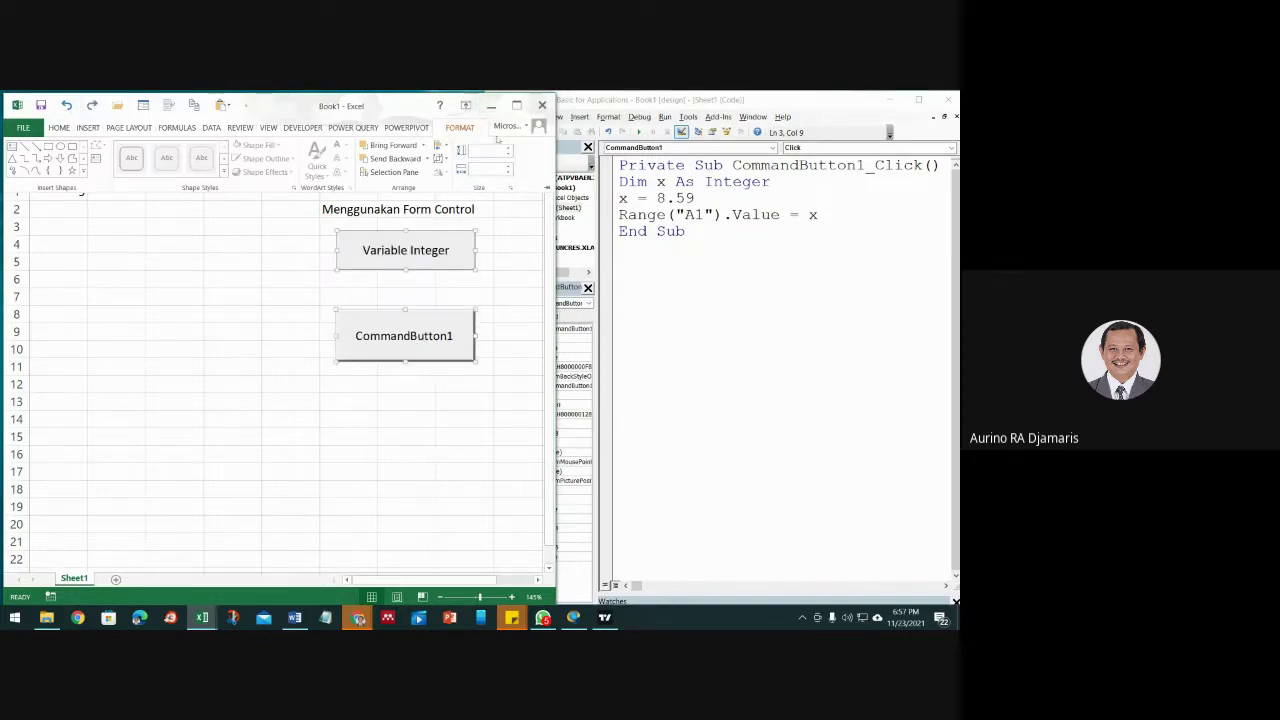
left_click(438, 146)
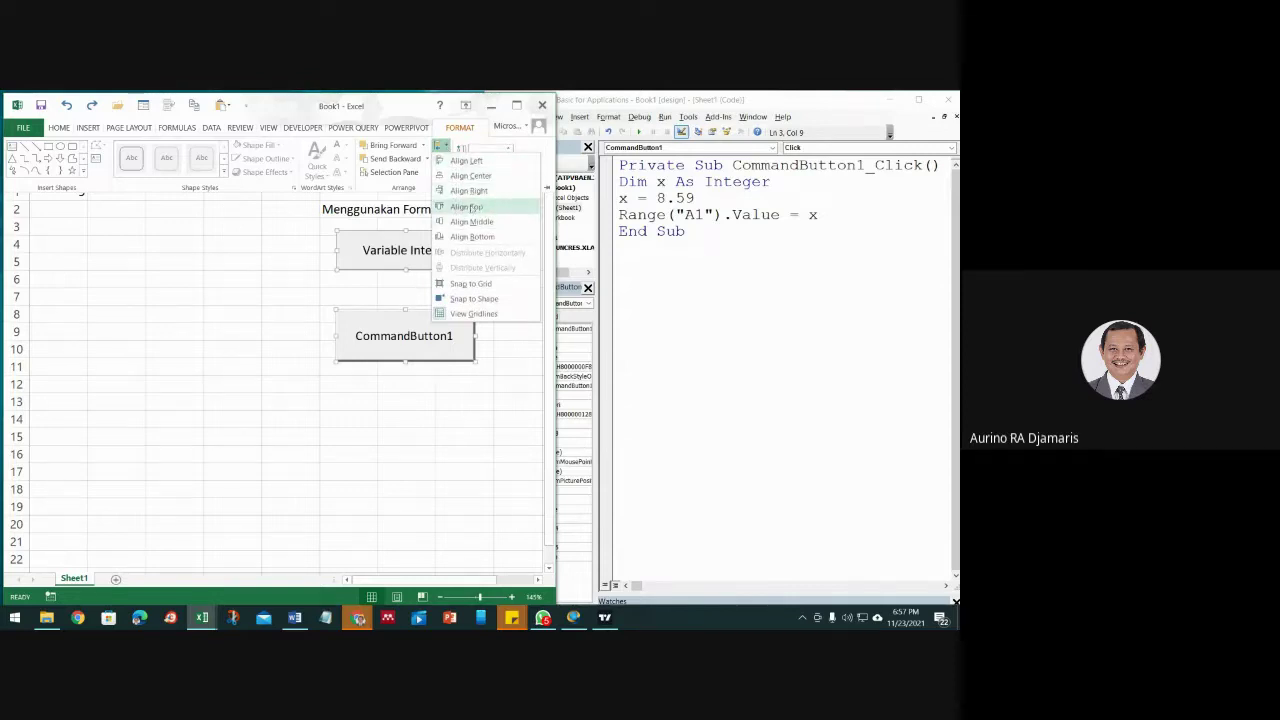
left_click(470, 162)
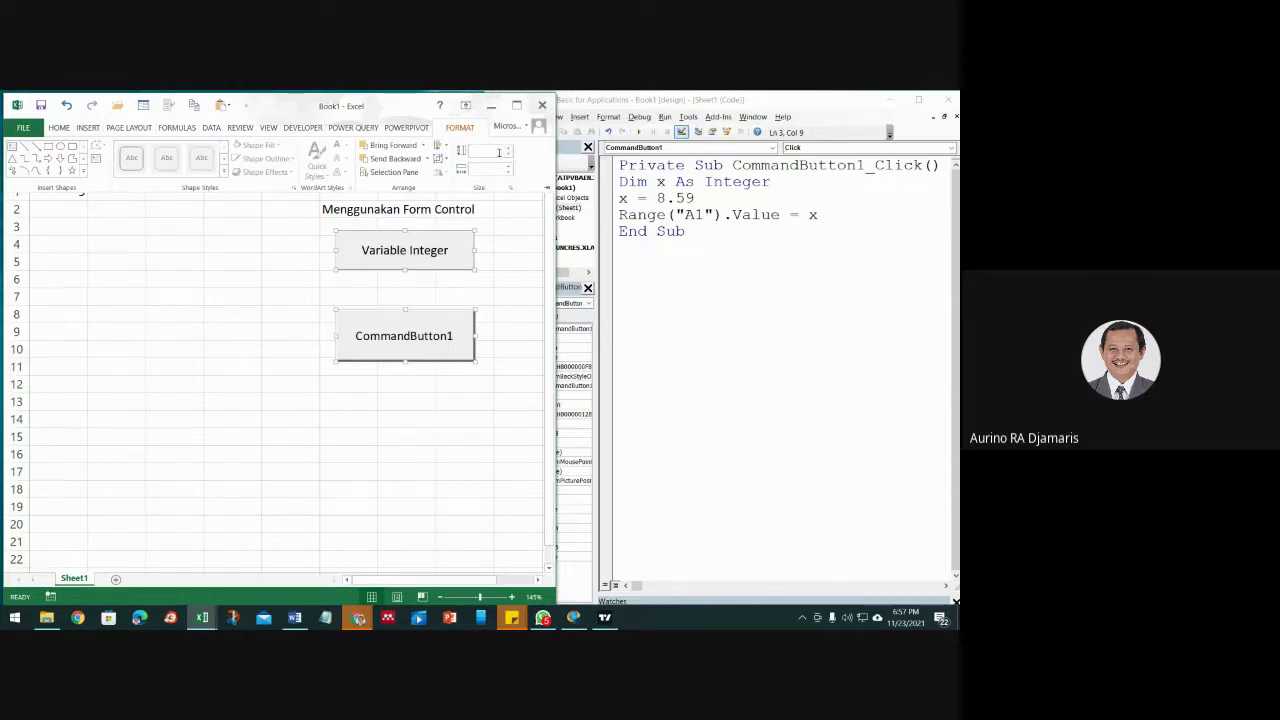
Resize both buttons to a matching size of about 0.6" tall and 1.5" wide
left_click(466, 150)
key("Return")
left_click(508, 147)
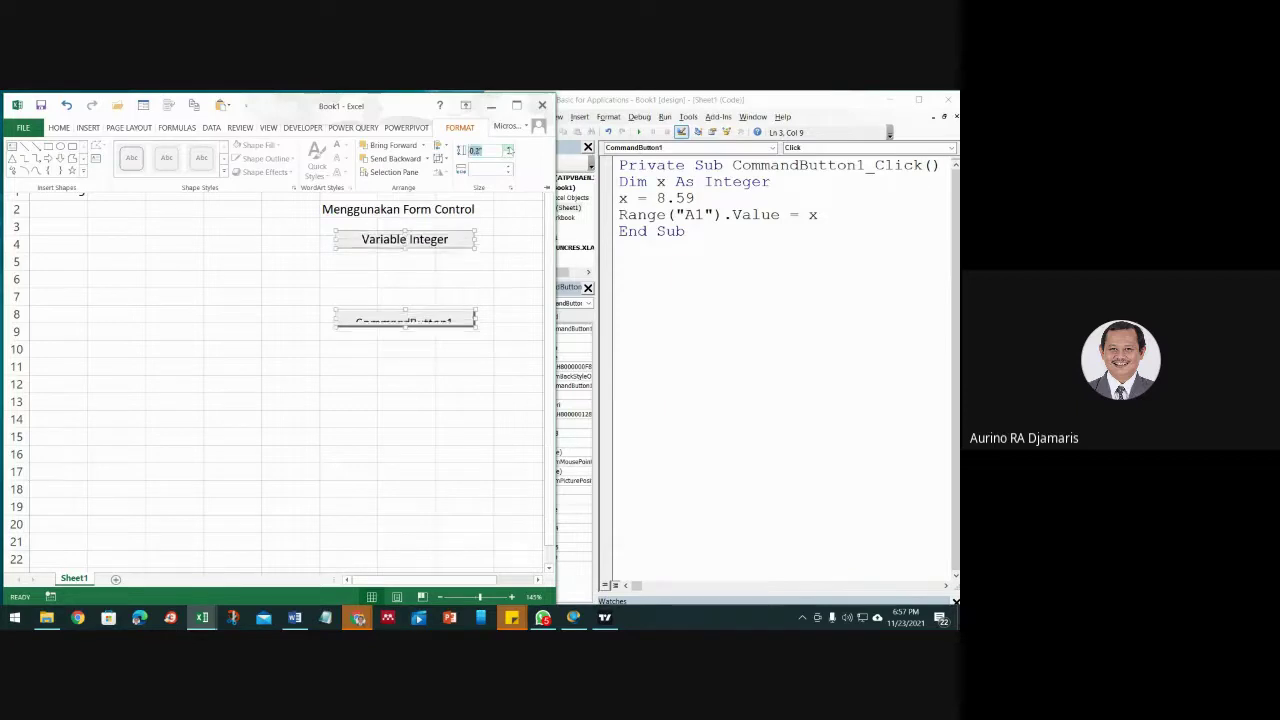
left_click(508, 147)
left_click(508, 147)
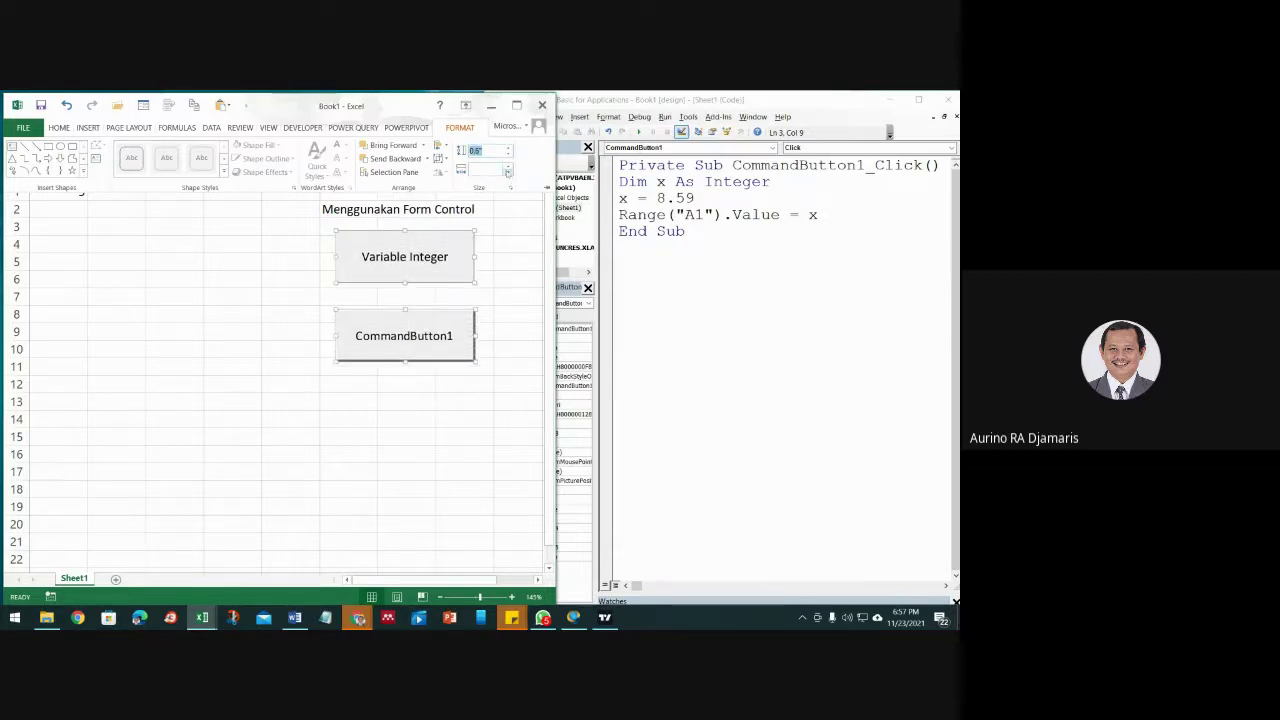
left_click(508, 173)
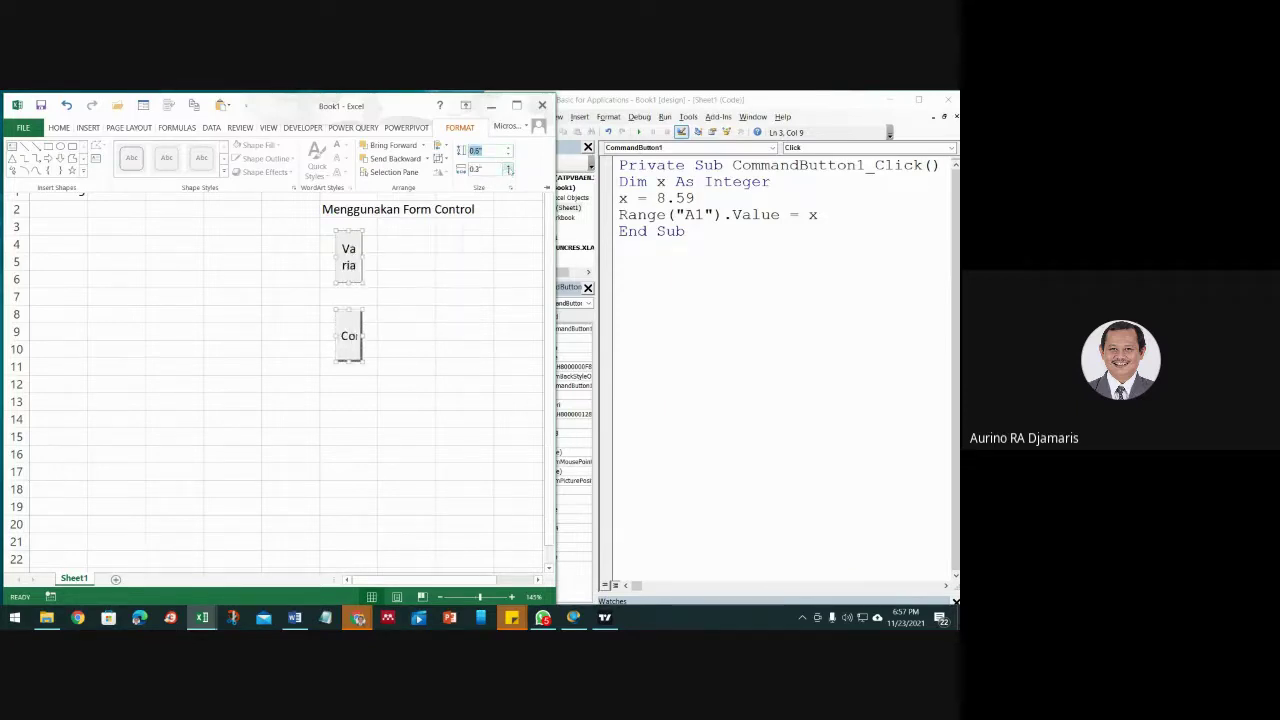
left_click(508, 166)
left_click(508, 166)
left_click(508, 166)
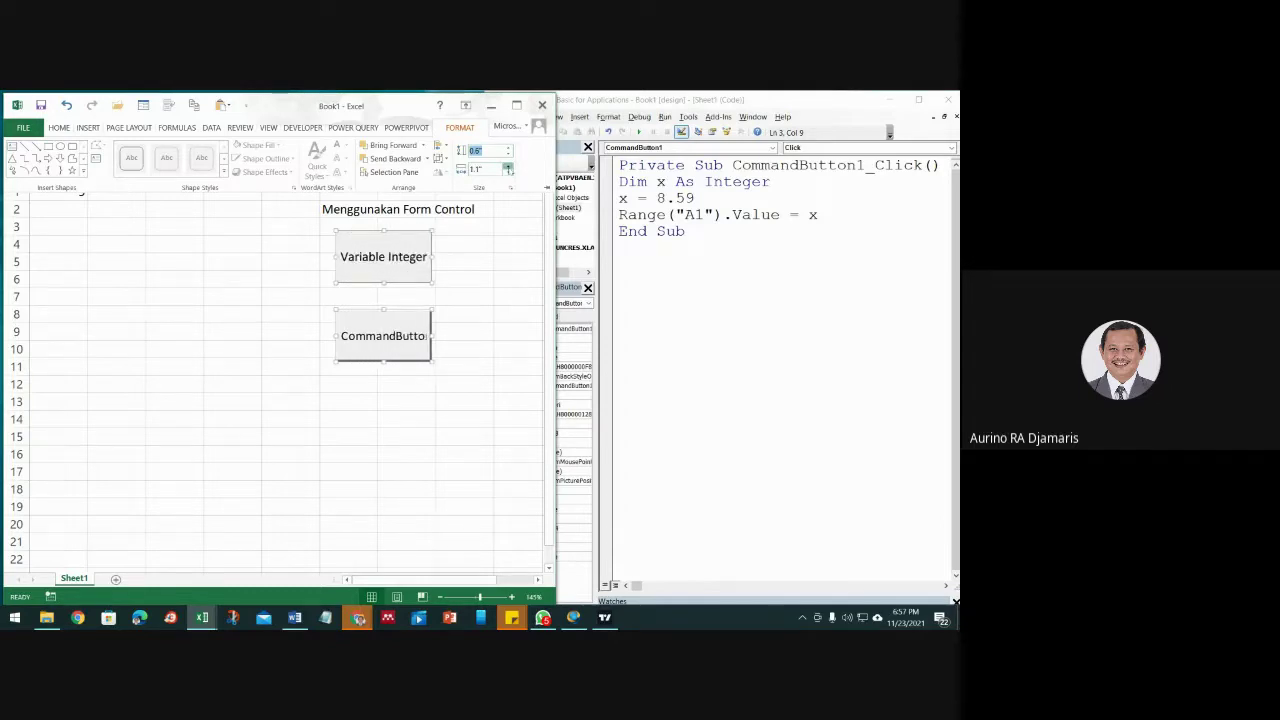
left_click(508, 166)
left_click(508, 166)
left_click(508, 166)
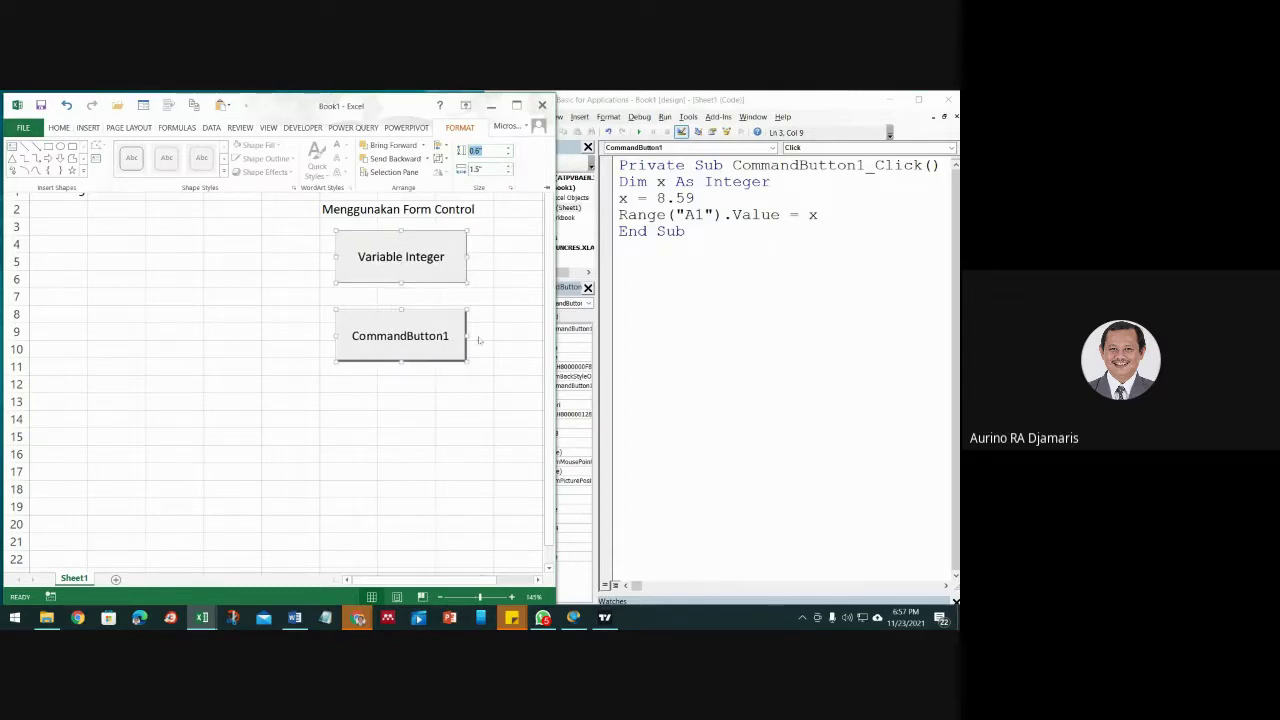
Copy the heading from cell F2 into cell F7
left_click(369, 293)
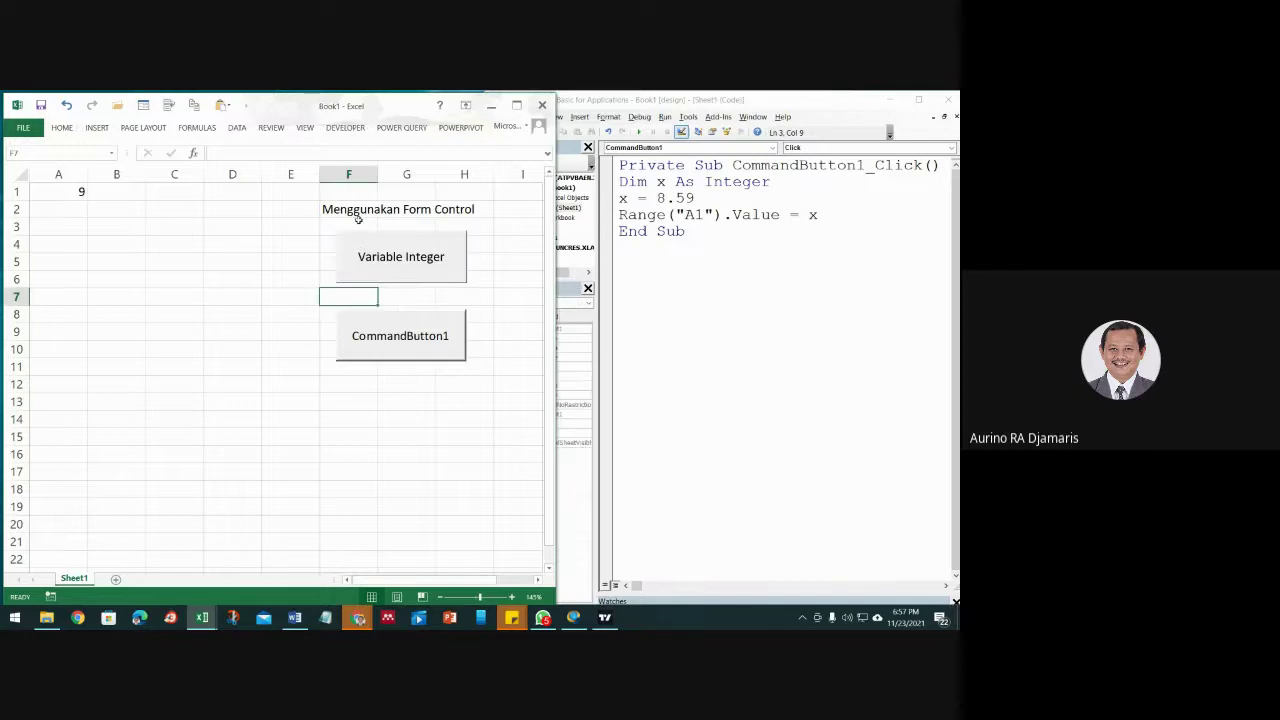
left_click(355, 210)
key("ctrl+c")
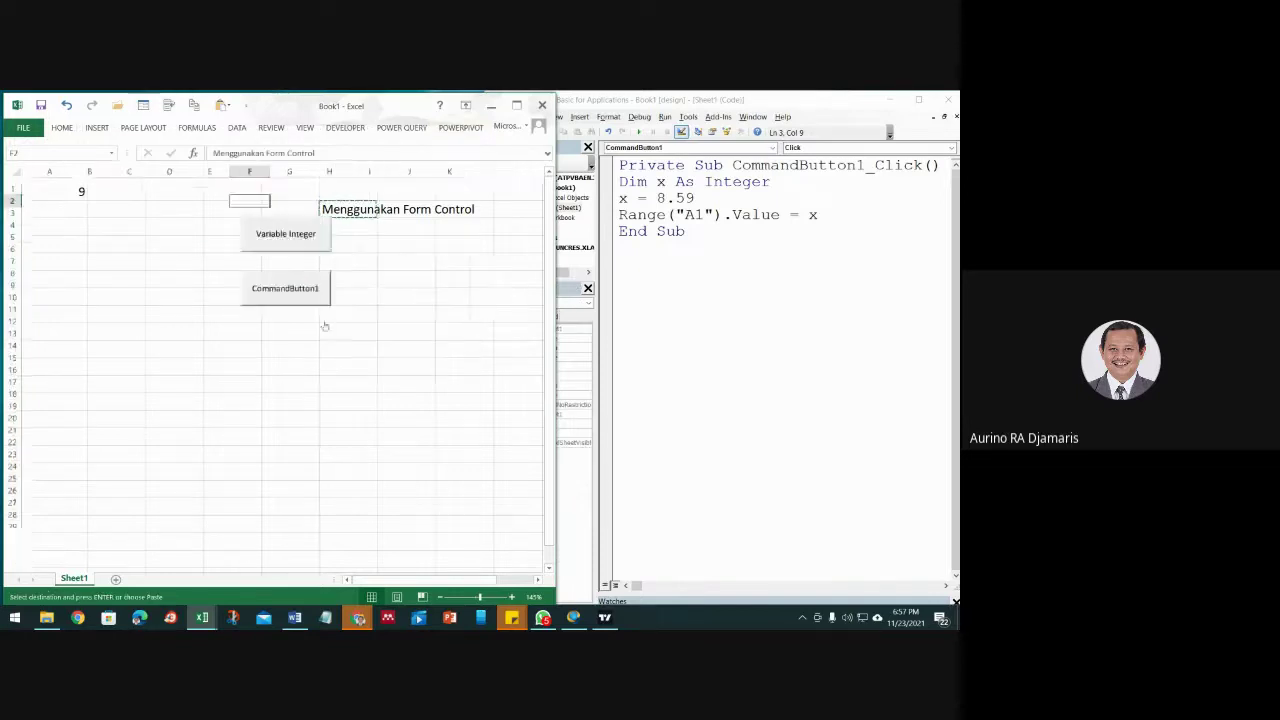
left_click(330, 292)
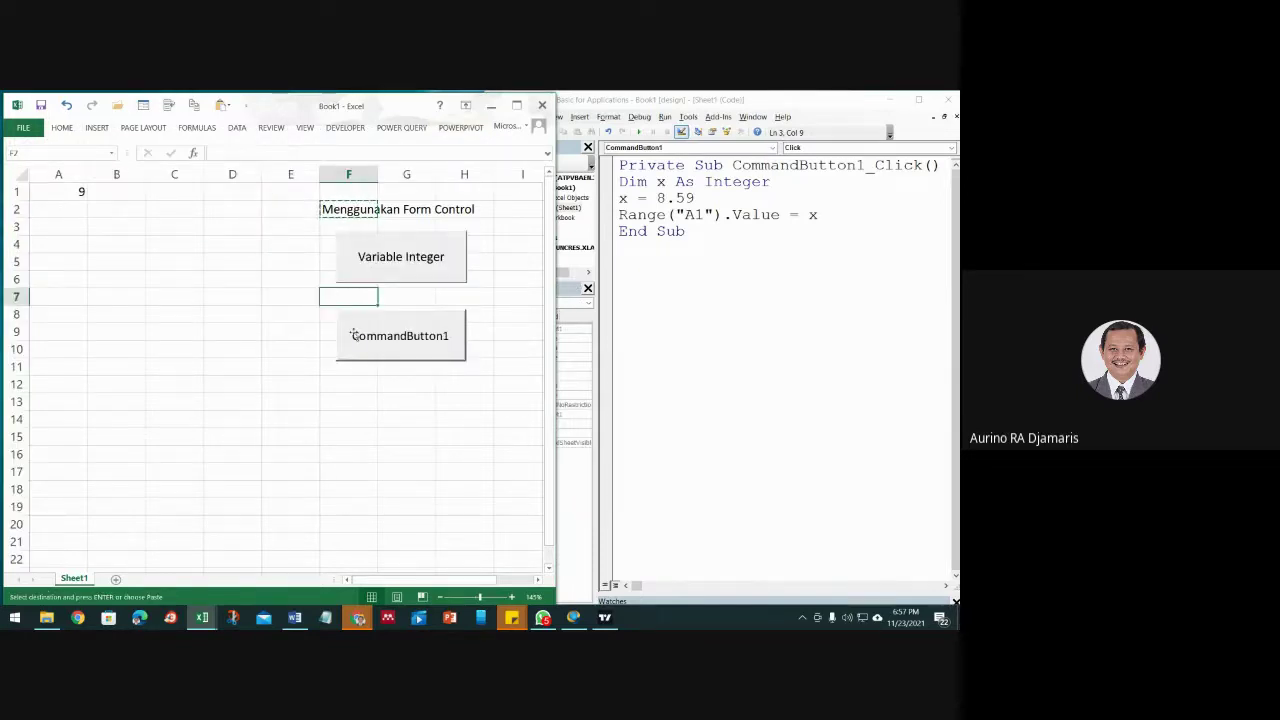
key("ctrl+v")
left_click(406, 453)
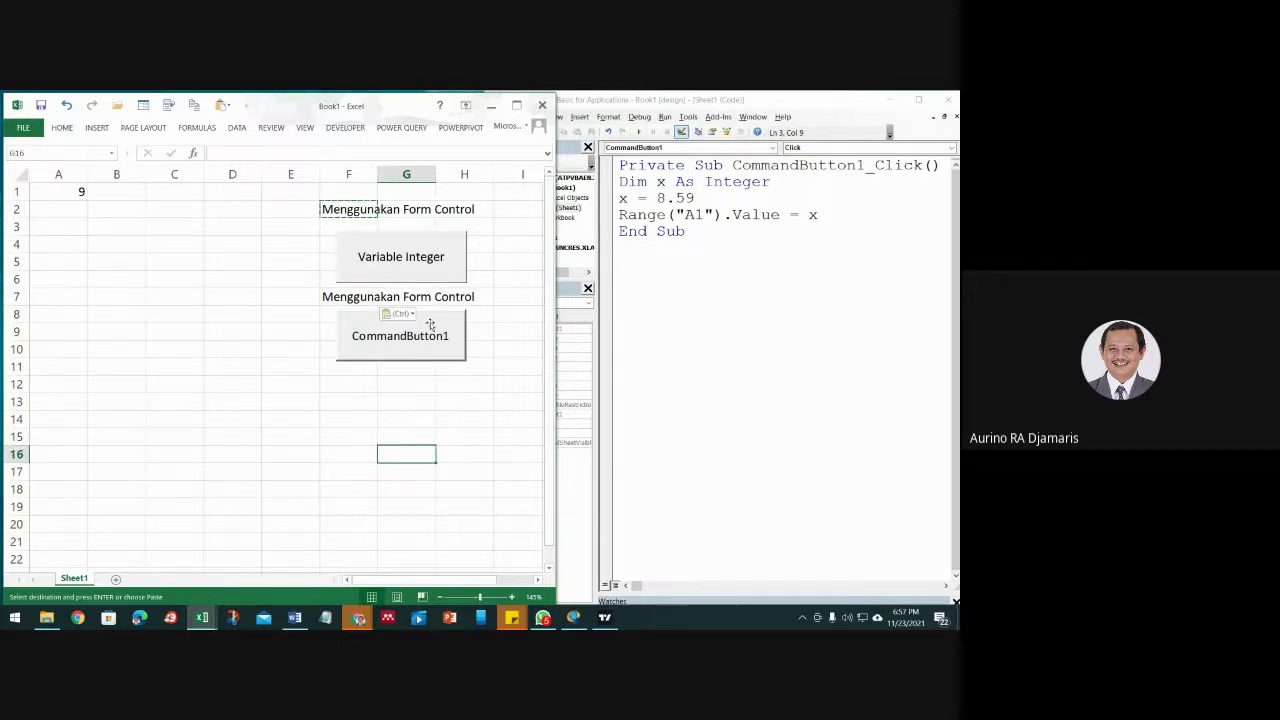
Change the F7 heading so it reads 'Menggunakan ActiveX'
left_click(372, 297)
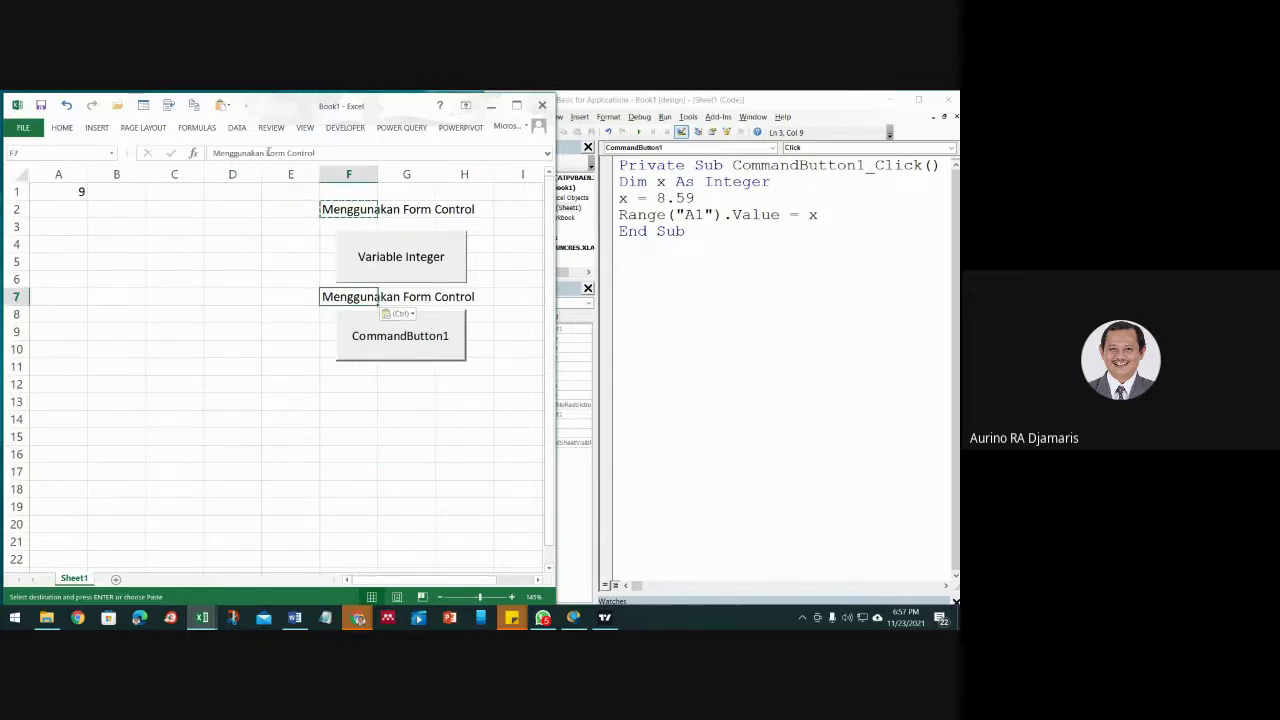
left_click_drag(268, 152, 318, 153)
type("A")
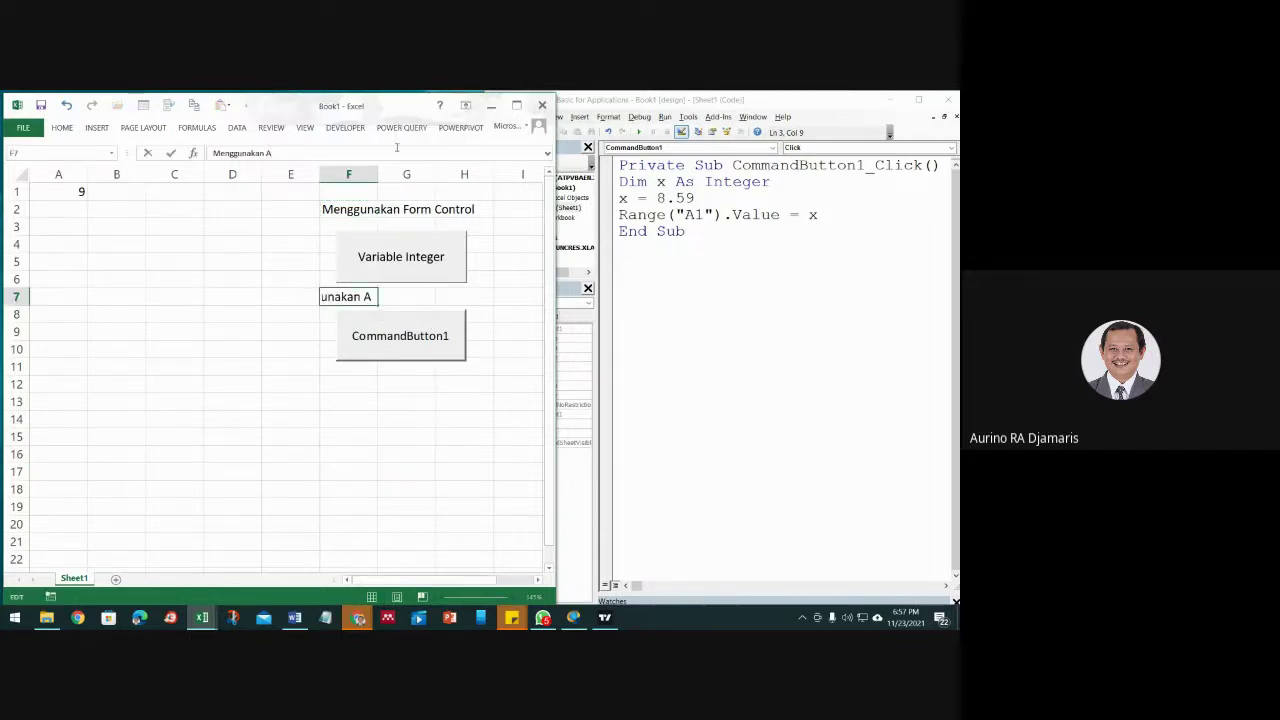
type("ctive")
type("X")
left_click(406, 437)
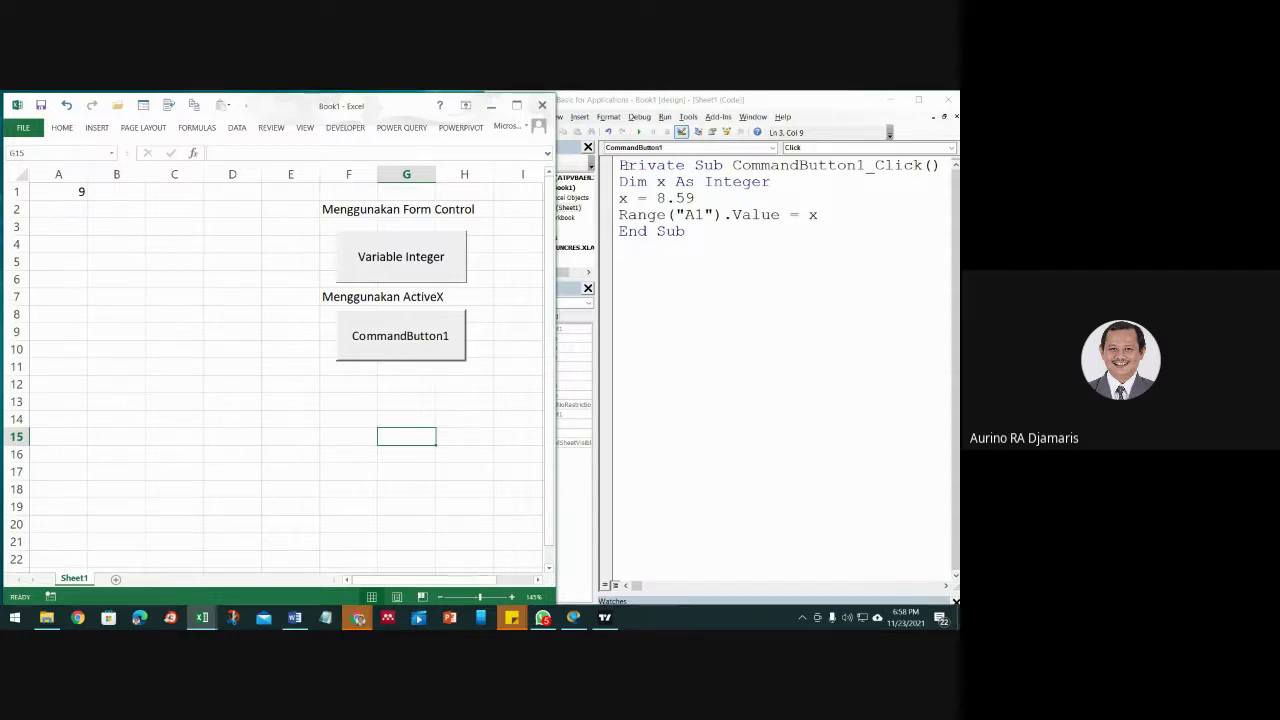
left_click_drag(620, 165, 940, 165)
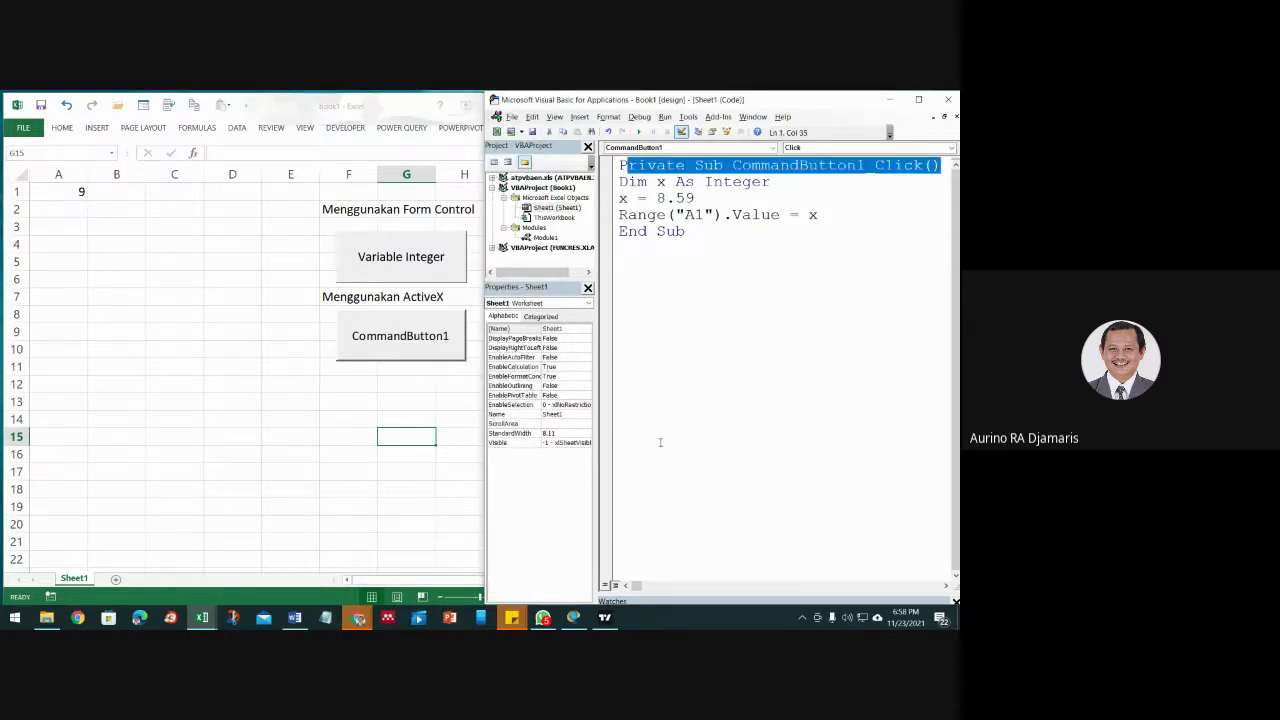
Open Module1's VariableInteger code in the VBA editor
left_click(406, 384)
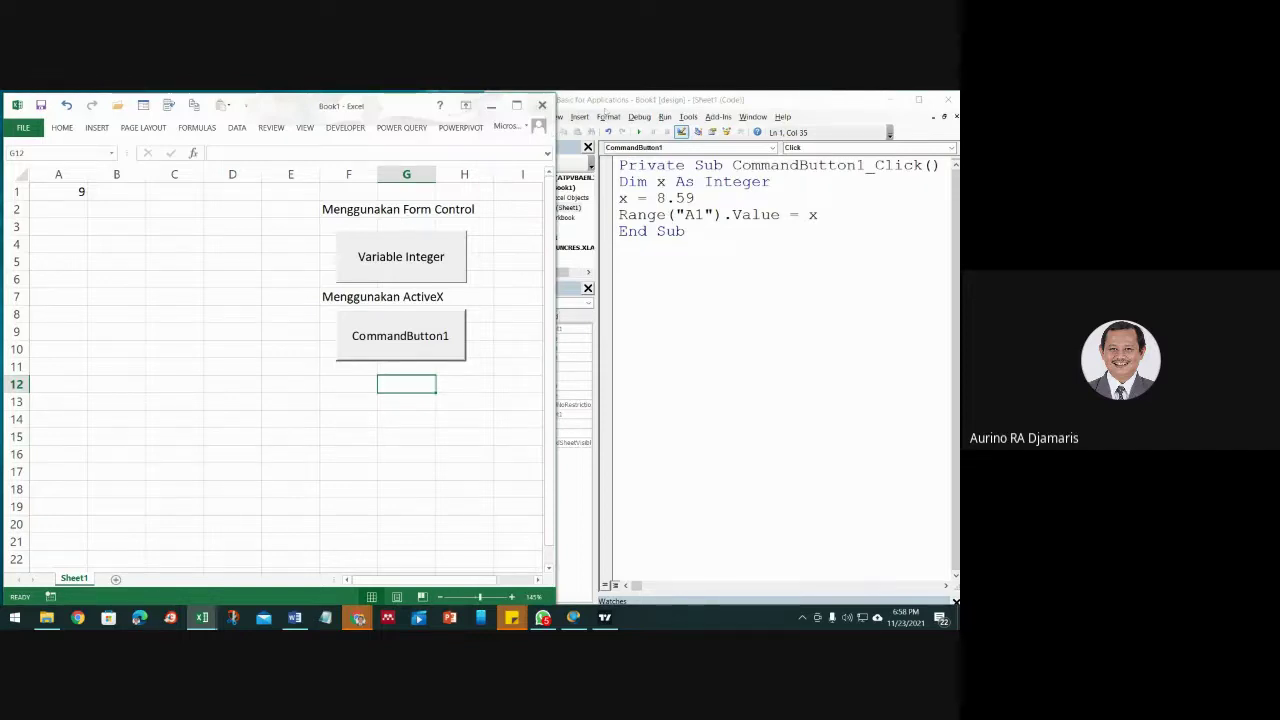
left_click(578, 205)
left_click(533, 227)
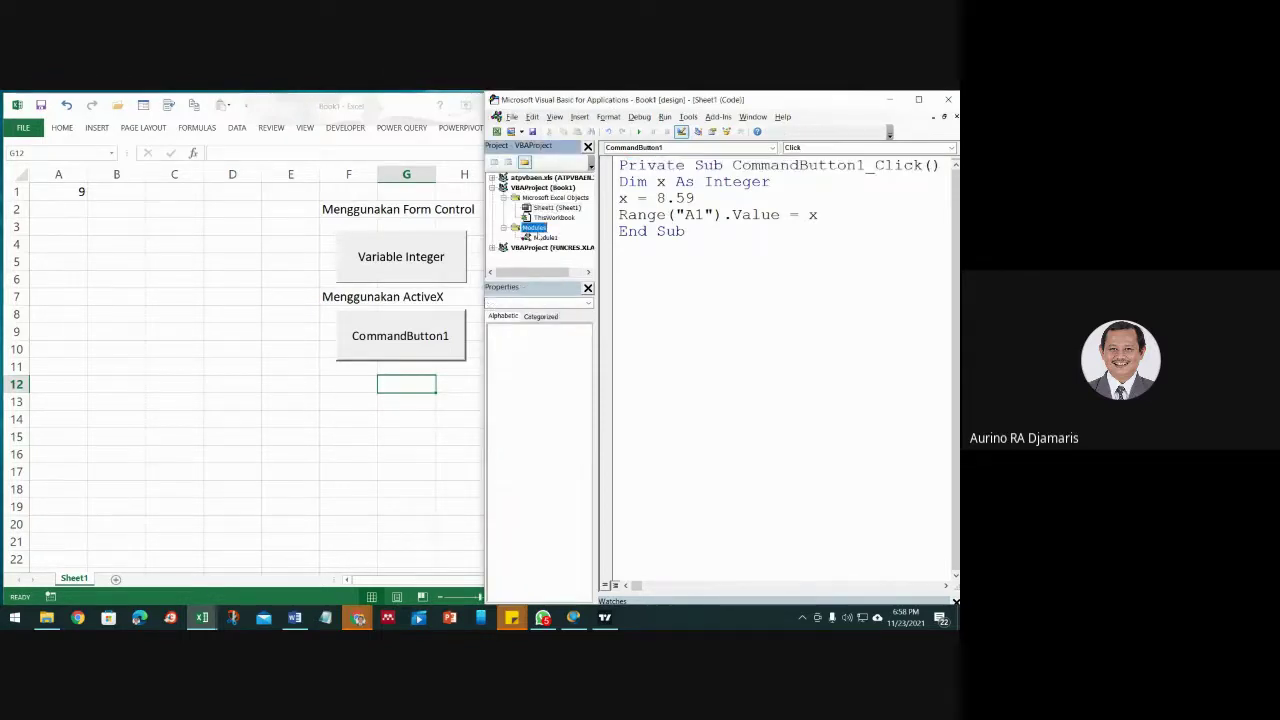
double_click(545, 237)
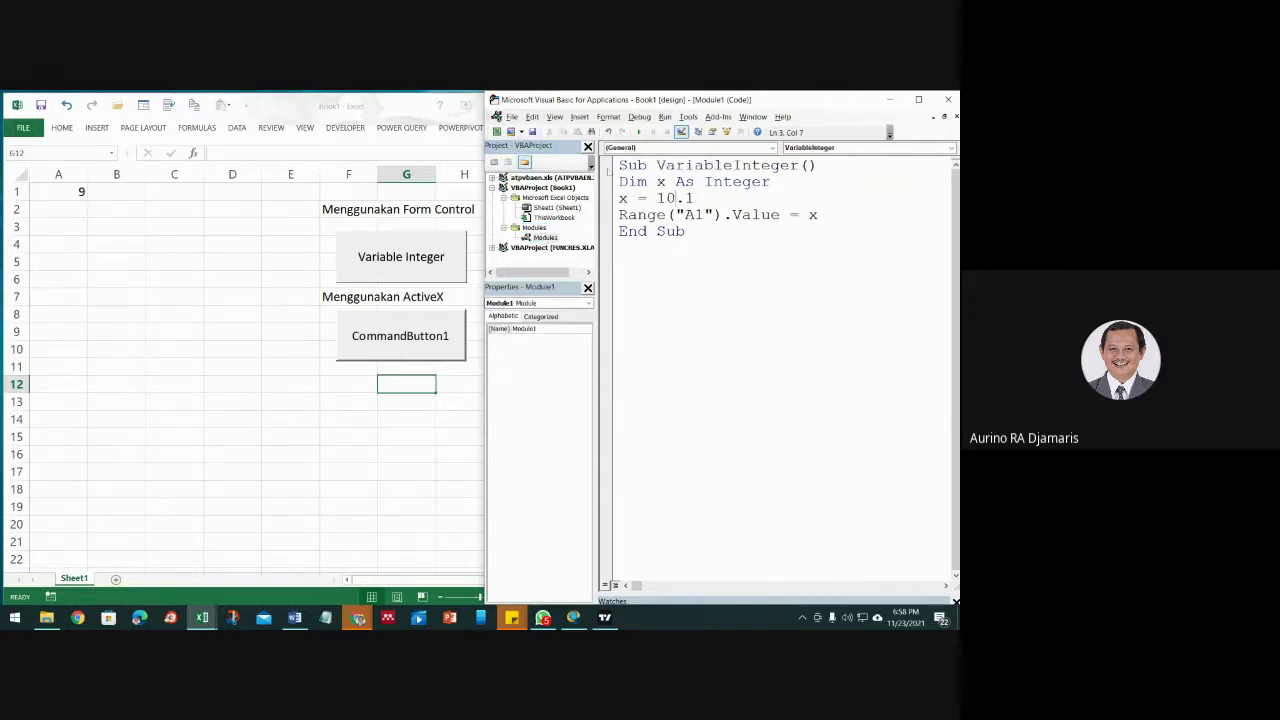
Make the VariableInteger Sub Private and indent its x = 10.1 and Range lines
left_click_drag(619, 163, 760, 254)
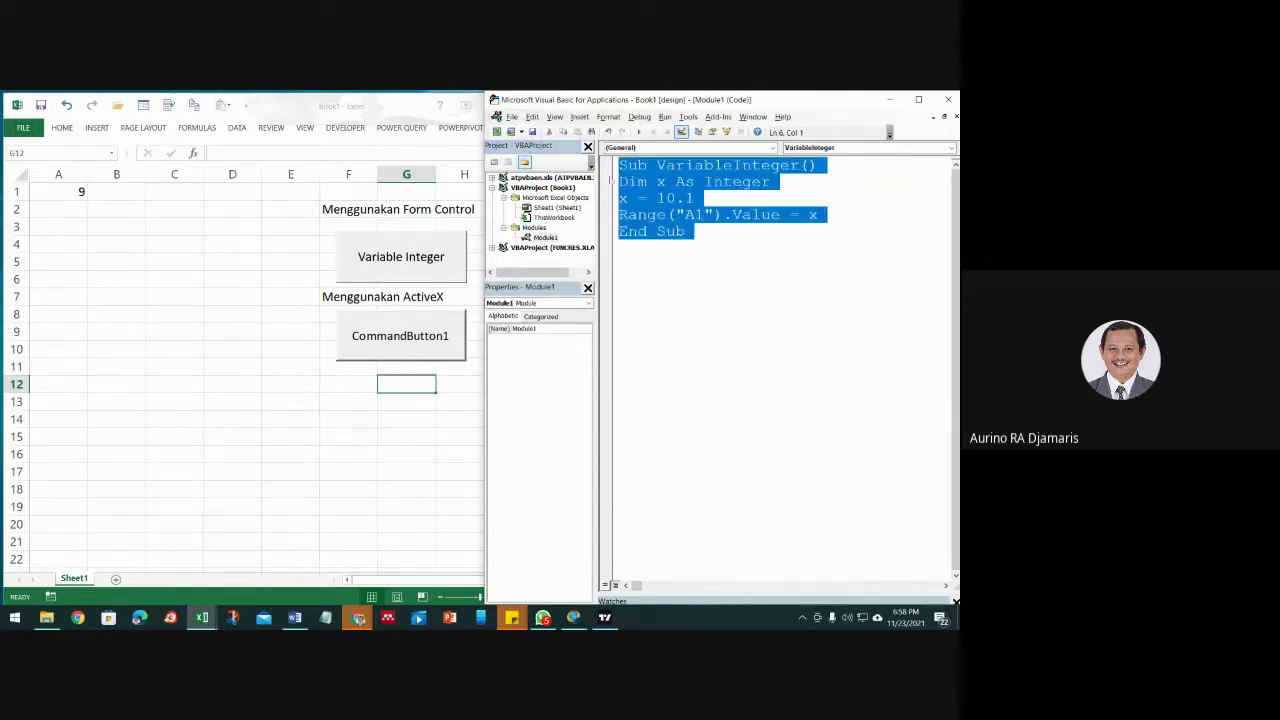
key("ctrl+Home")
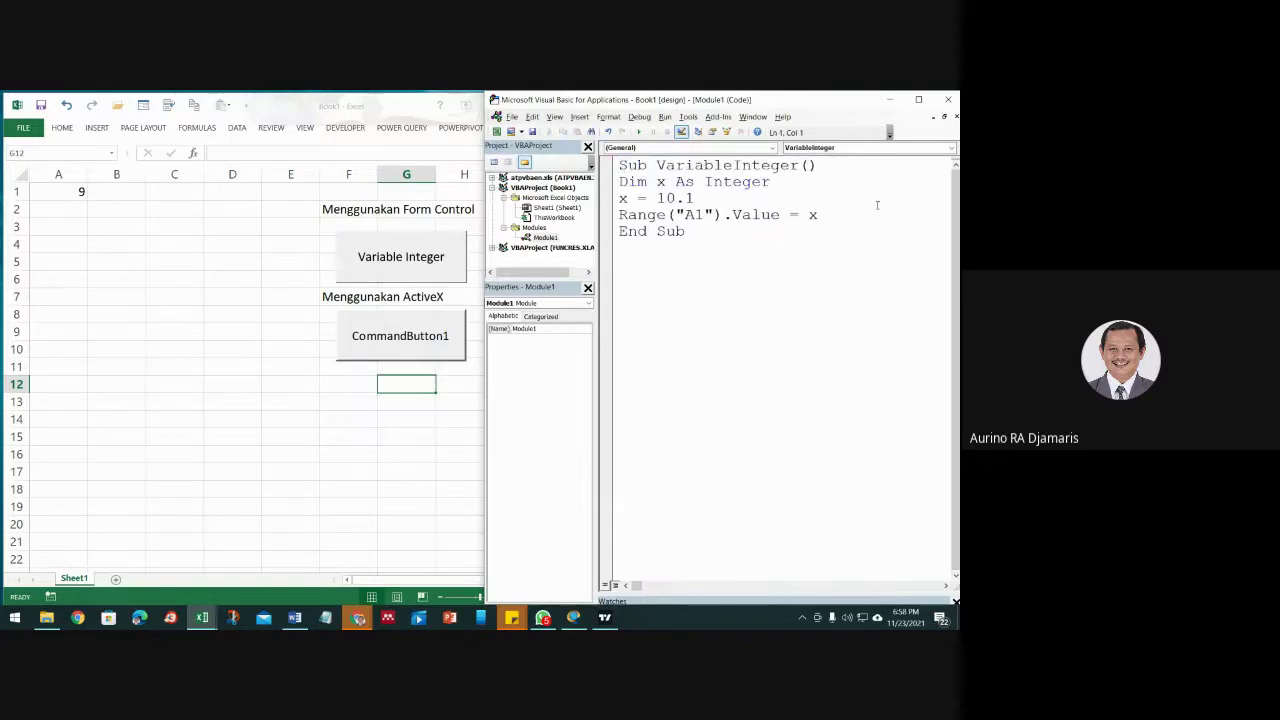
type("P")
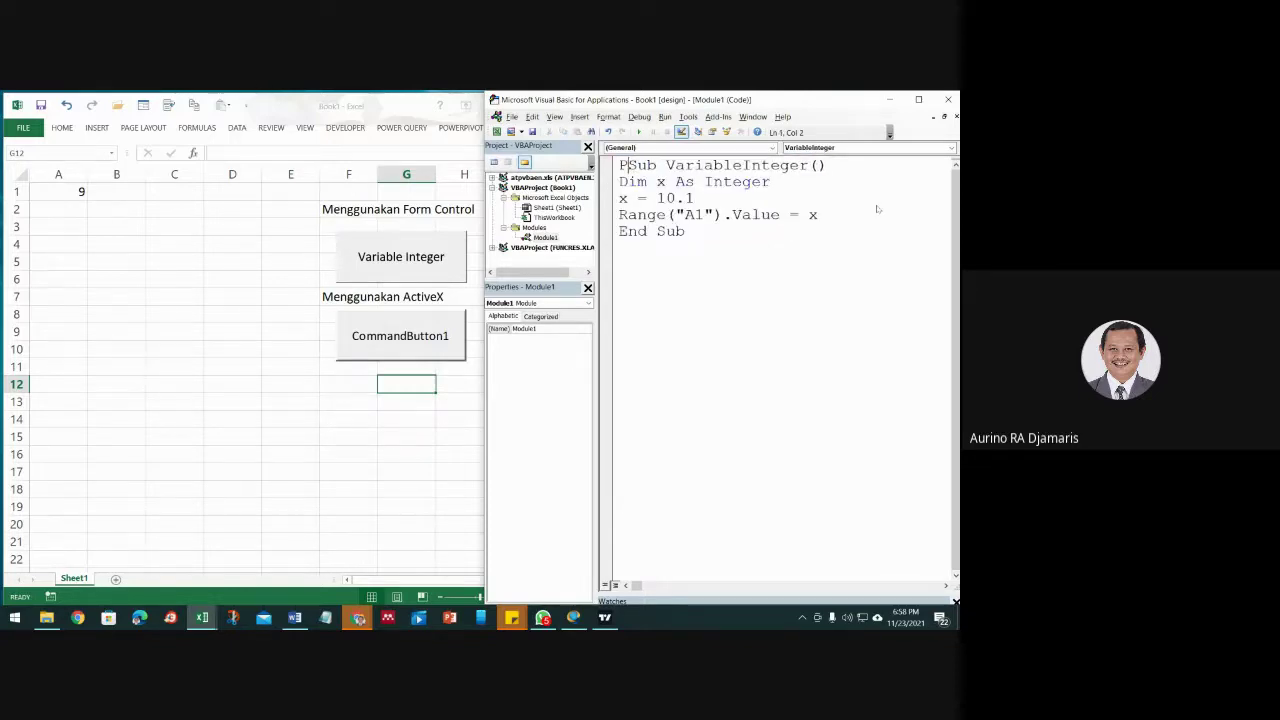
type("rivate")
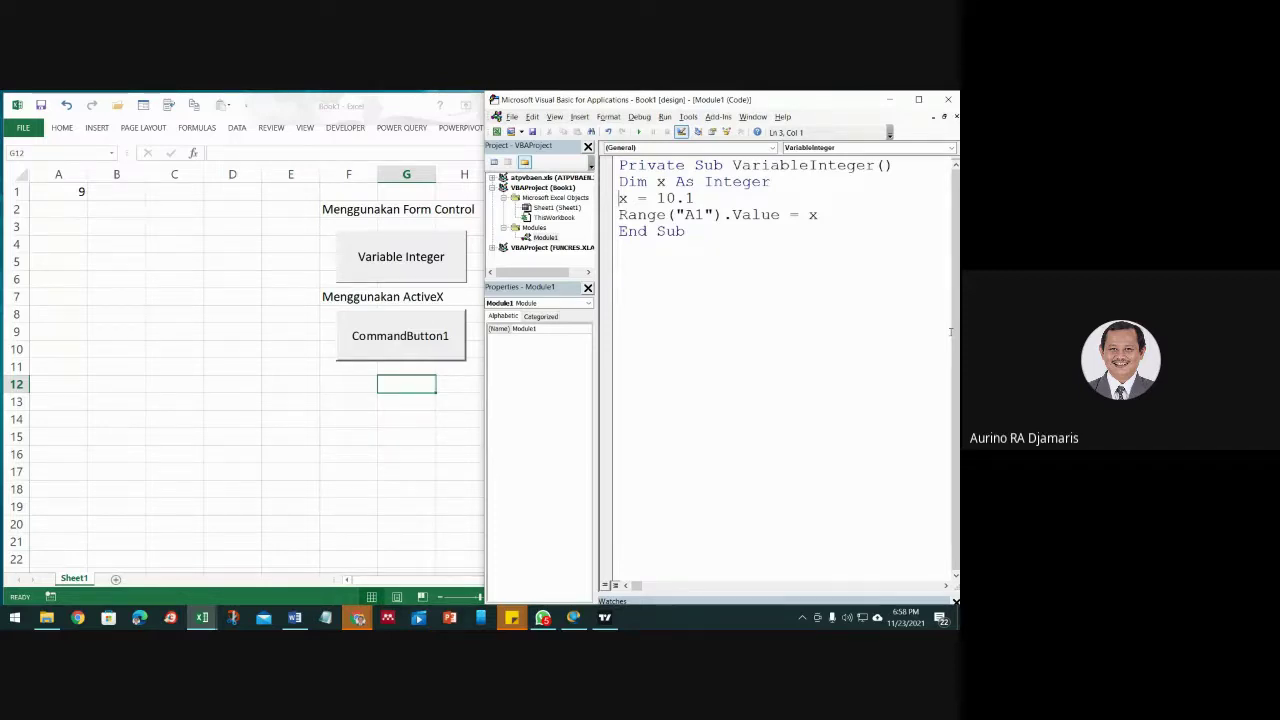
key("Tab")
key("Down")
key("Tab")
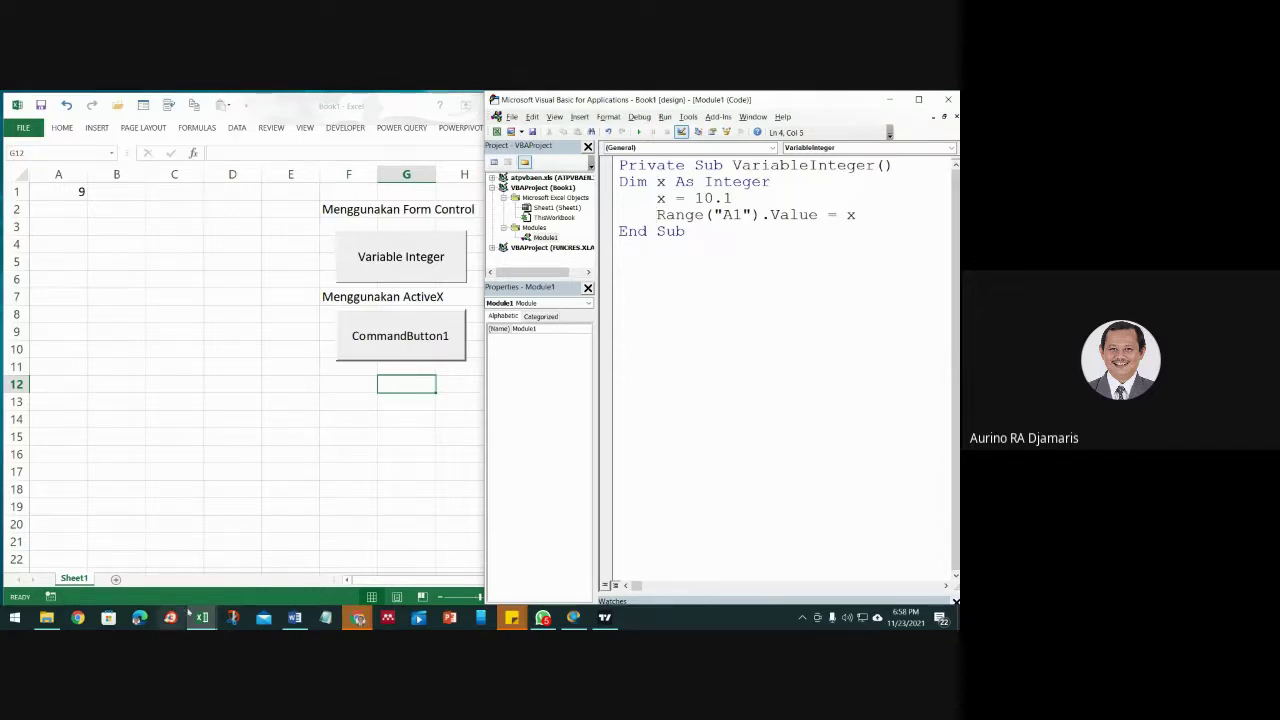
left_click(372, 507)
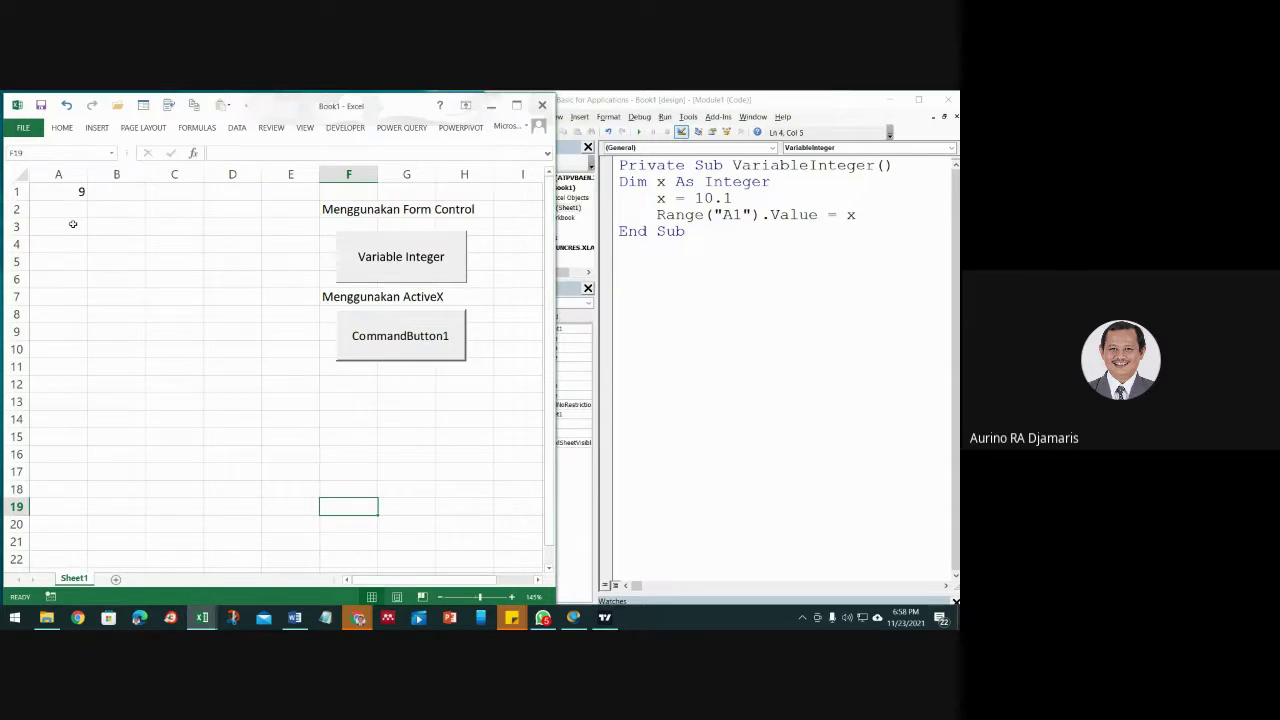
Change the VariableInteger code from Range("A1") to Range("B1")
left_click(722, 214)
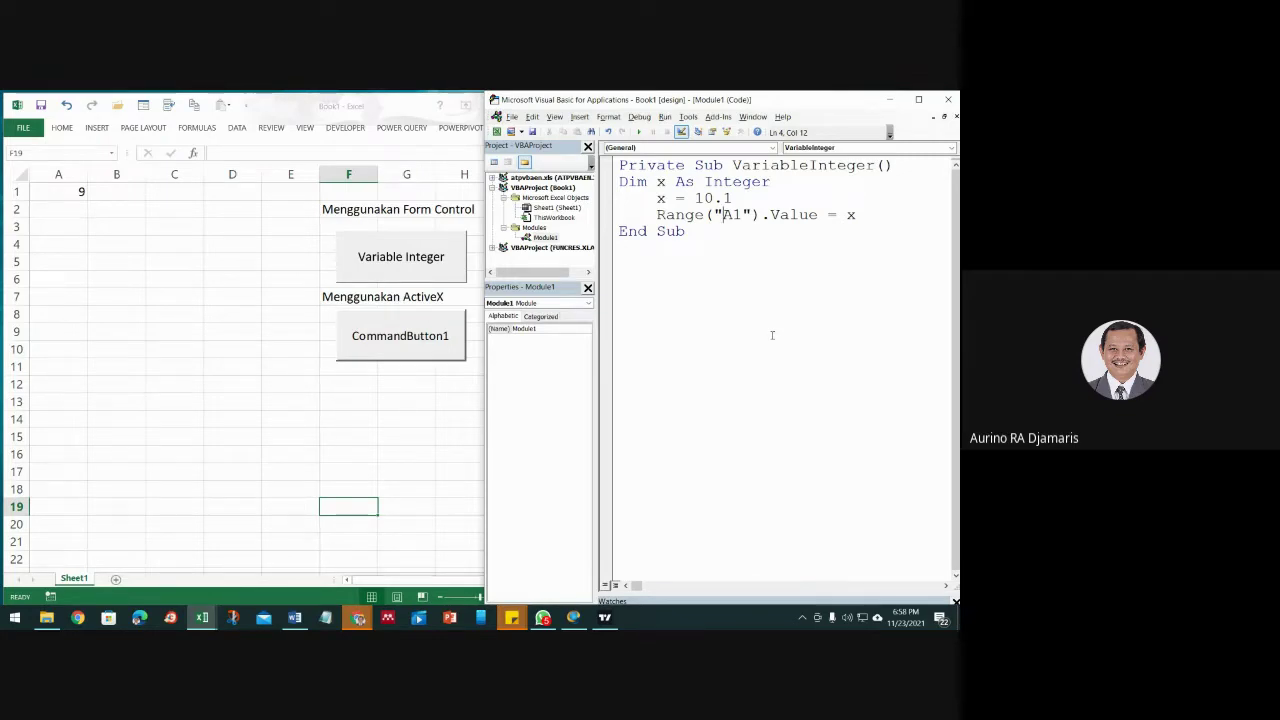
type("B")
key("Delete")
left_click(428, 423)
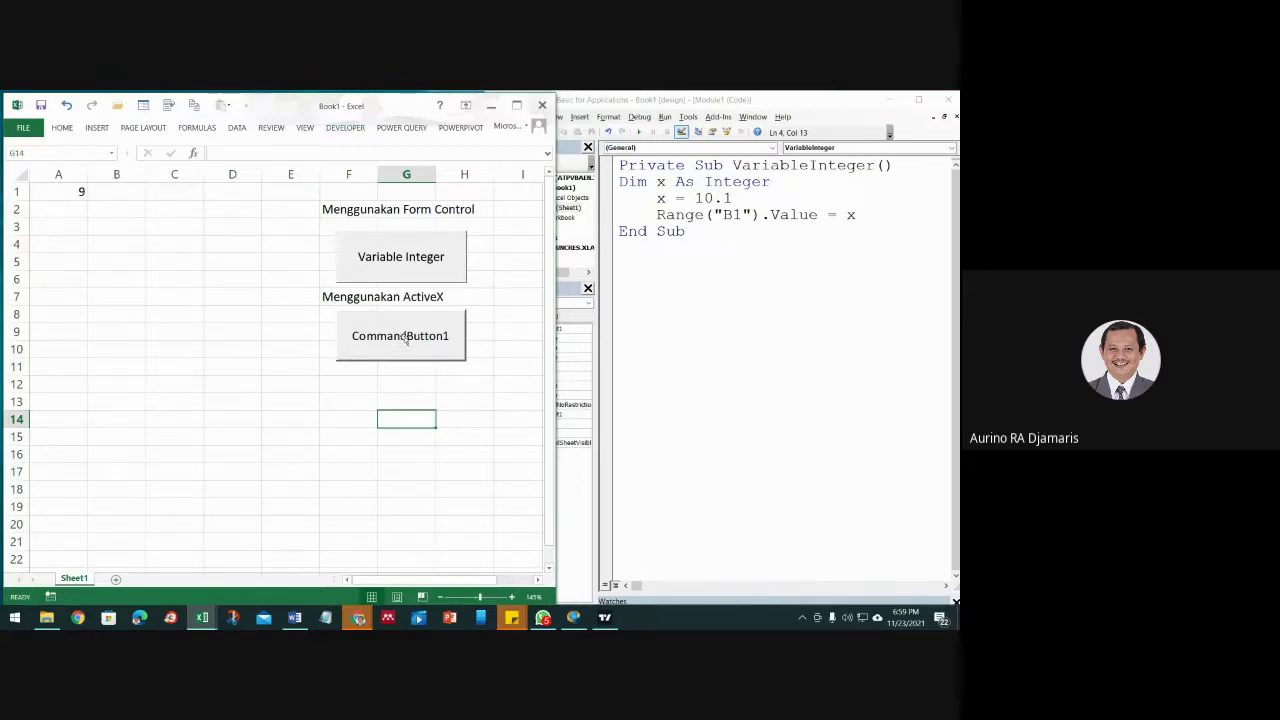
Turn off Design Mode and run both the CommandButton1 and Variable Integer buttons
left_click(345, 128)
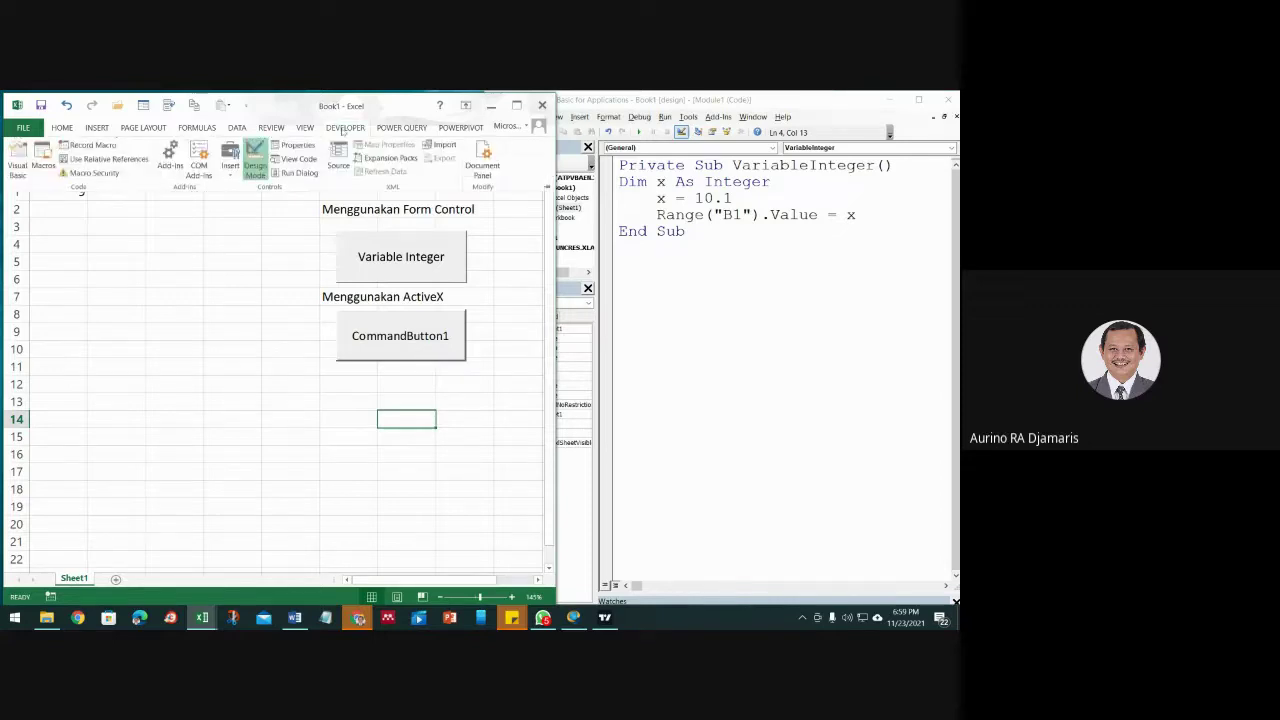
left_click(256, 163)
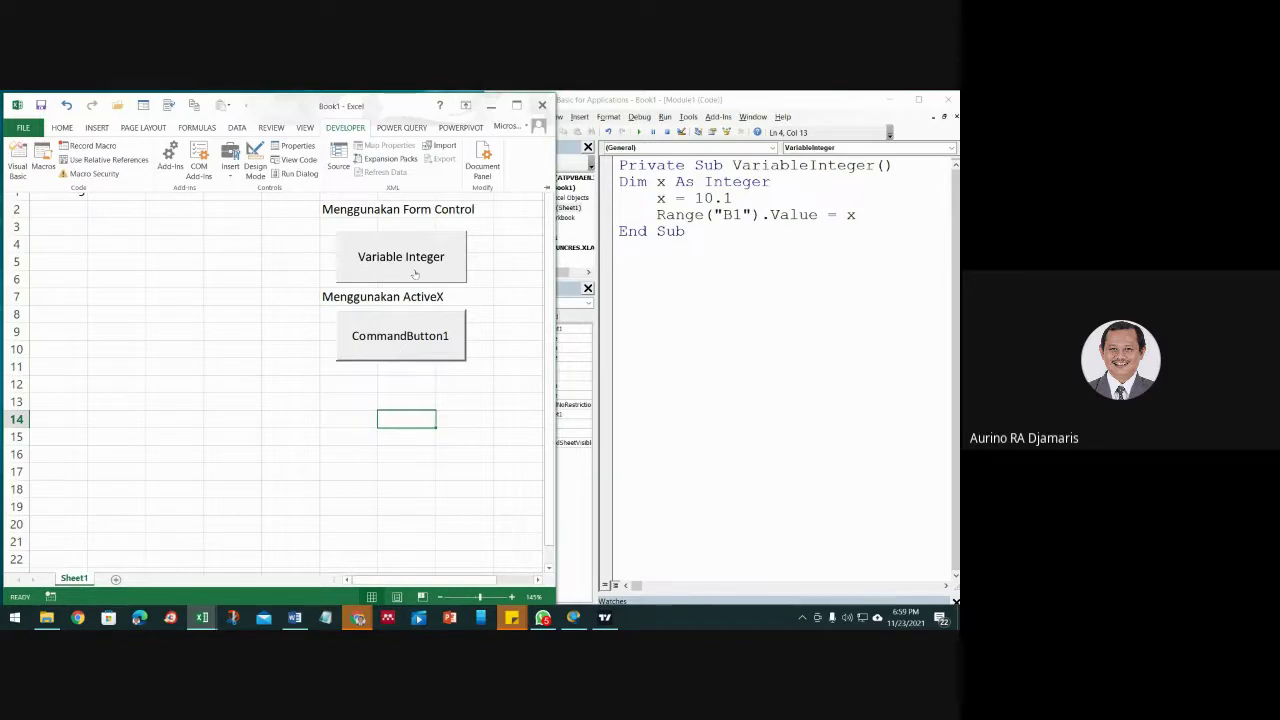
left_click(408, 349)
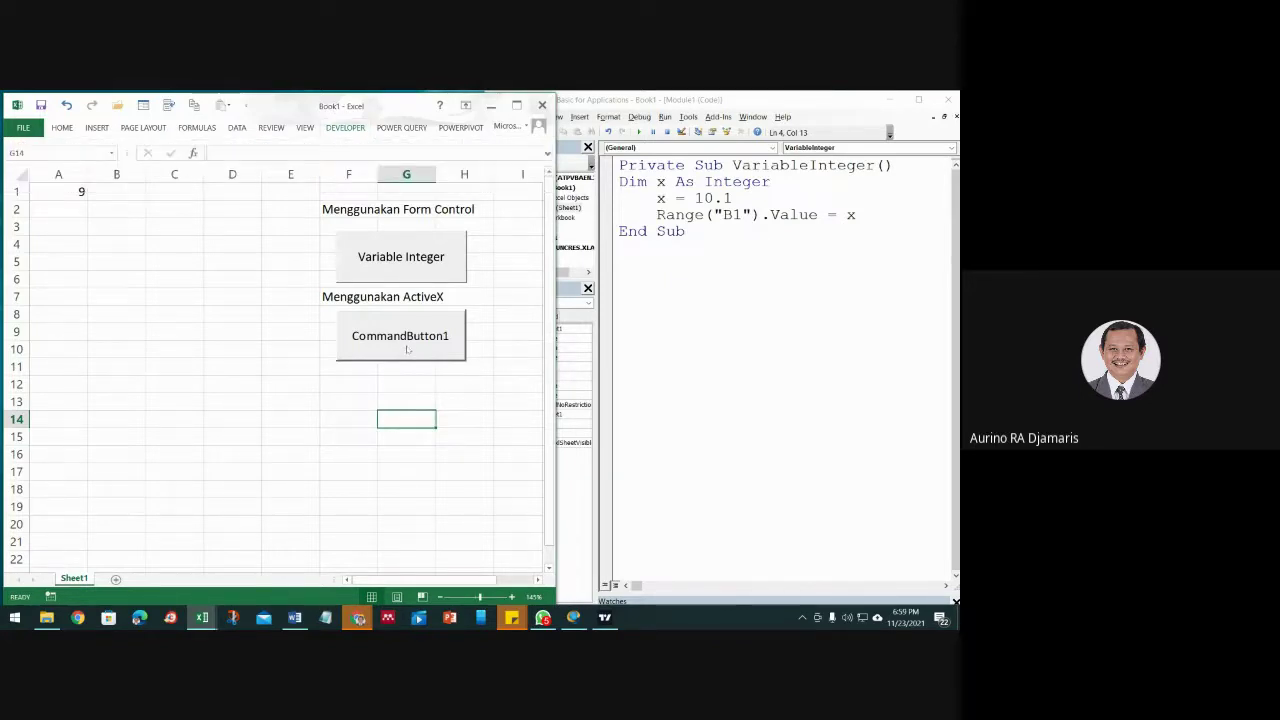
left_click(408, 349)
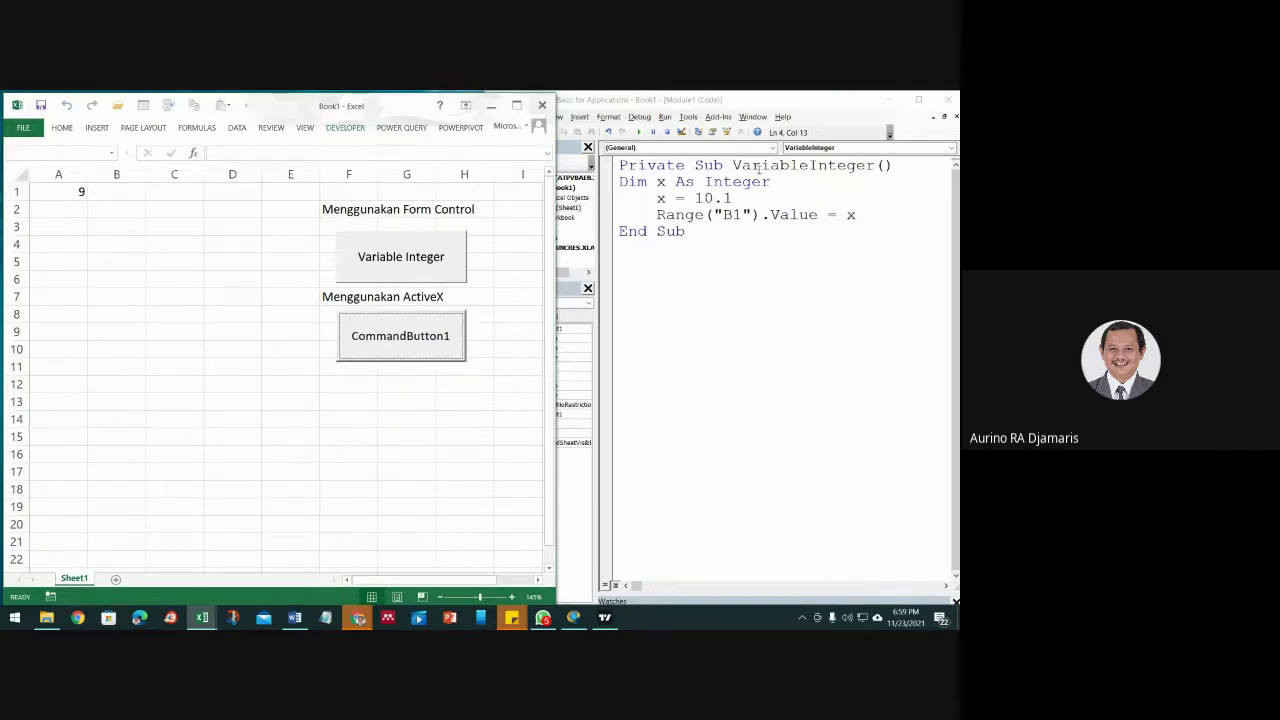
left_click(443, 258)
Retarget the VariableInteger macro to B2 and run it again so 10 appears in B2
left_click(737, 214)
key("Delete")
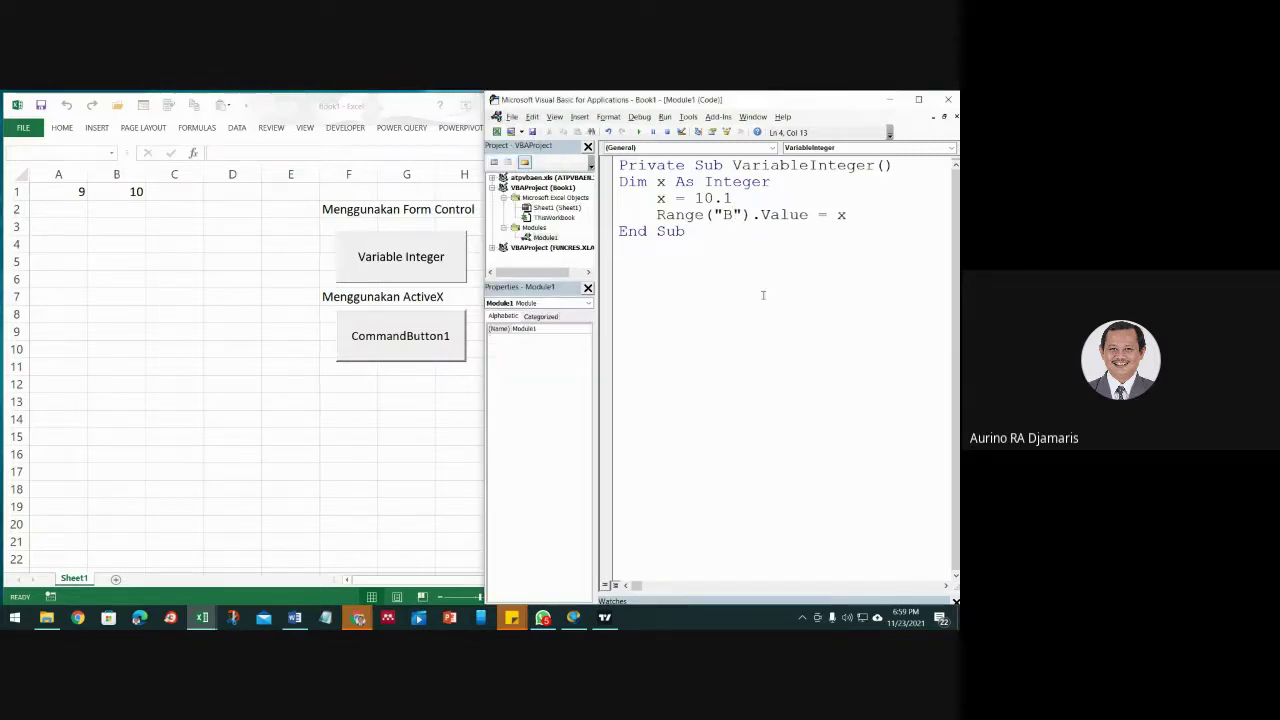
type("2")
left_click(418, 262)
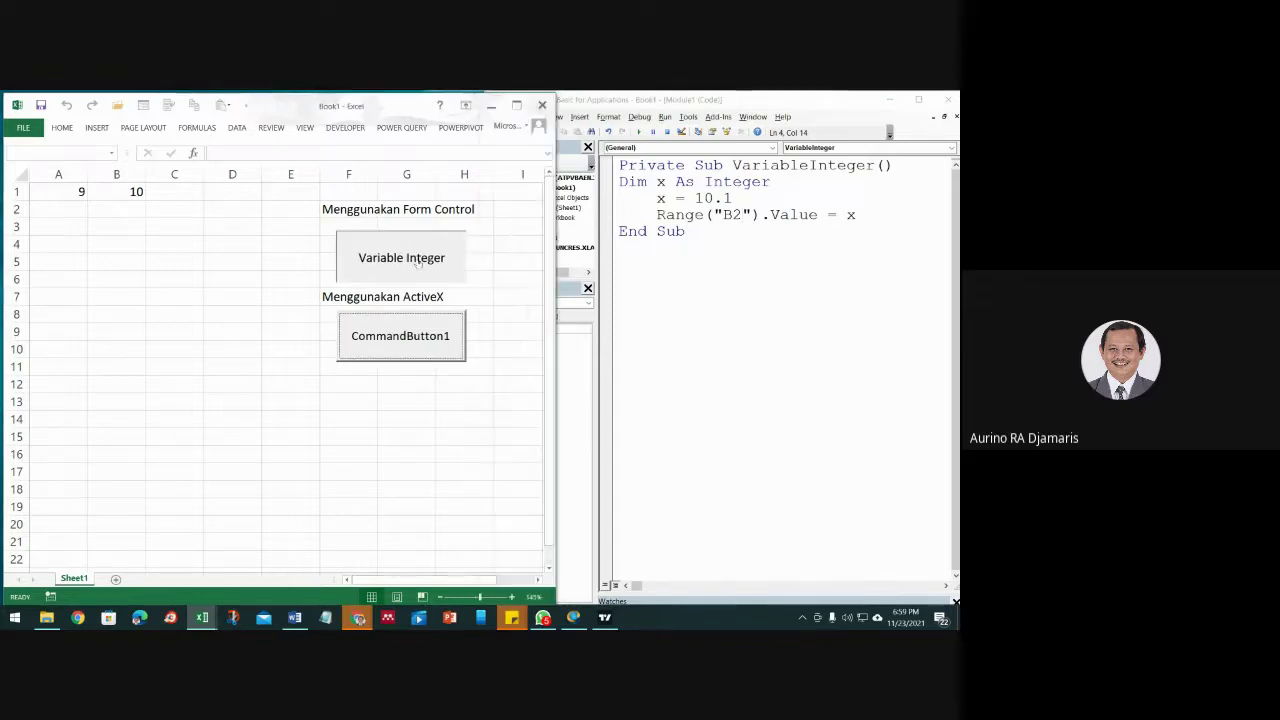
left_click(418, 262)
left_click(141, 191)
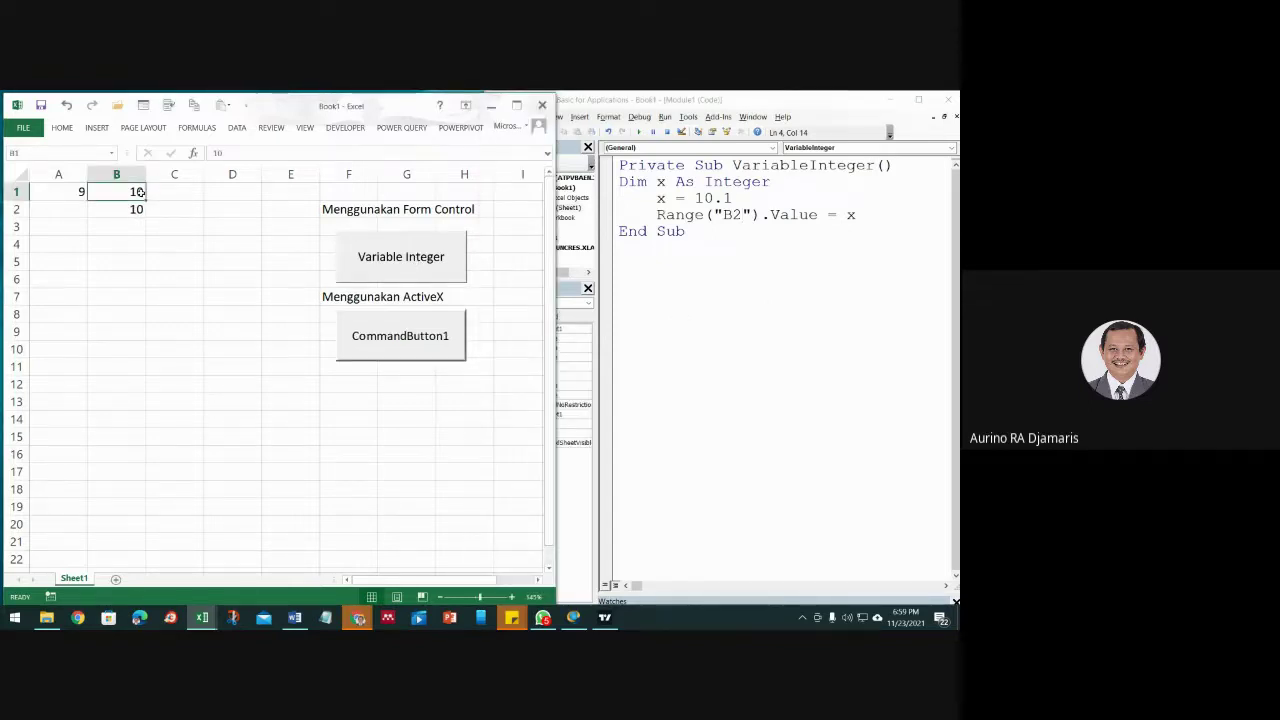
Type 'FormControl' in B1 and 'ActiveX' in A1, then press the ActiveX button
type("FormC")
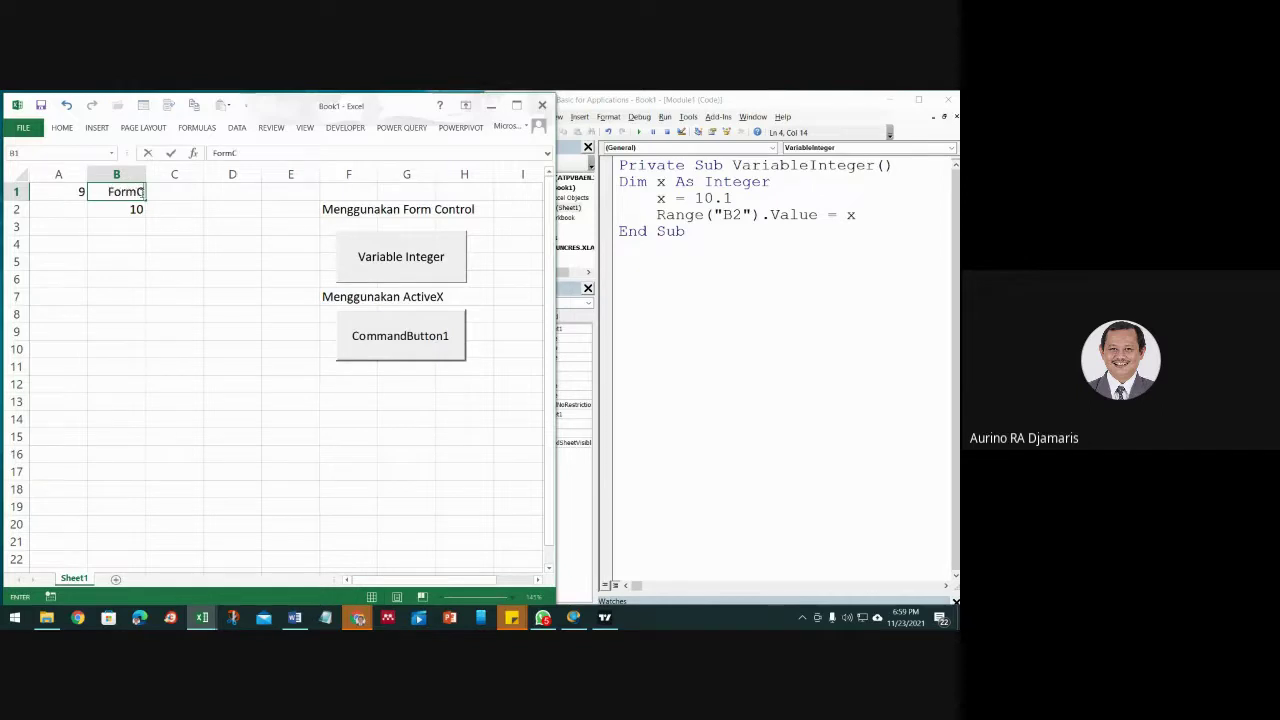
type("ontrol")
key("Return")
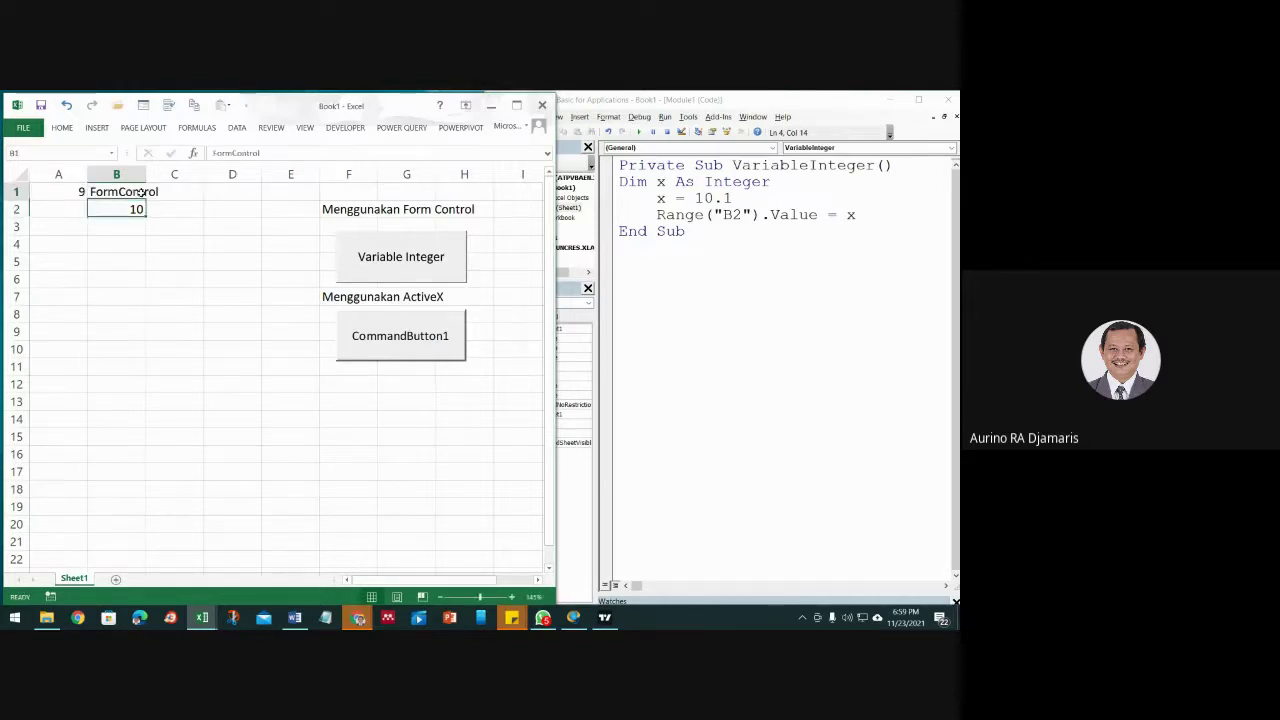
key("ctrl+Home")
type("A")
type("ti")
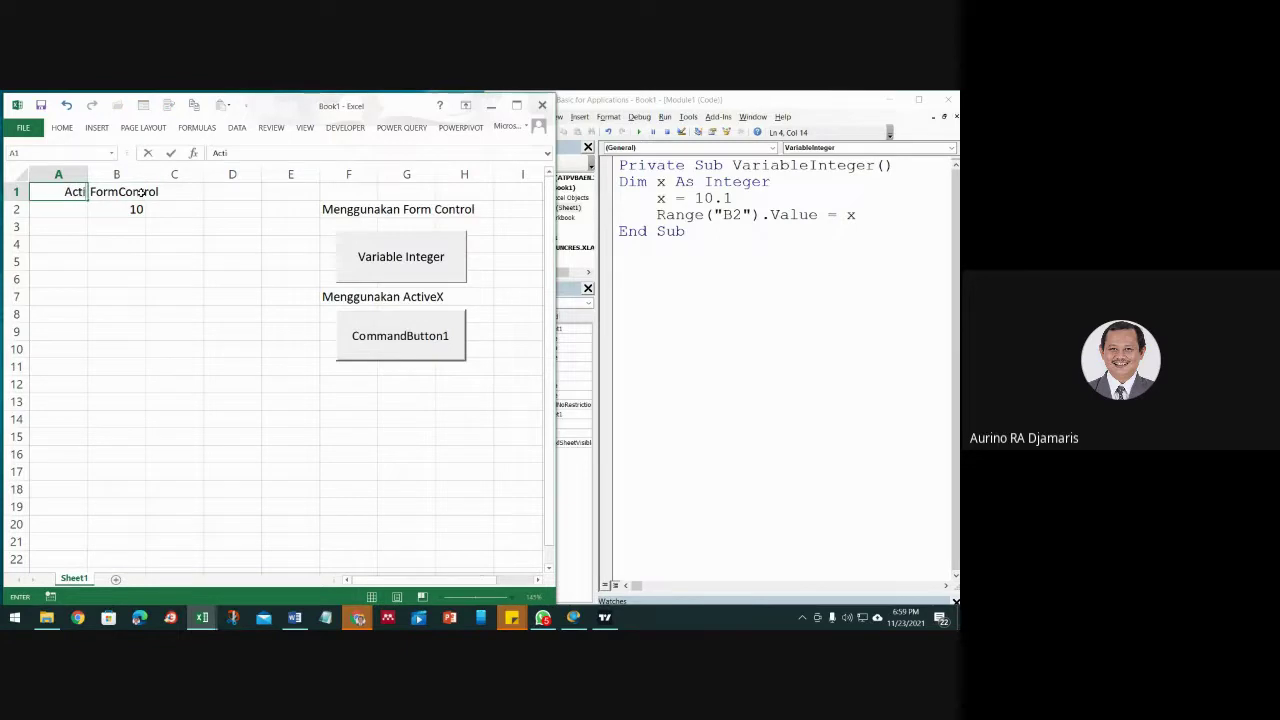
type("veX")
left_click(51, 214)
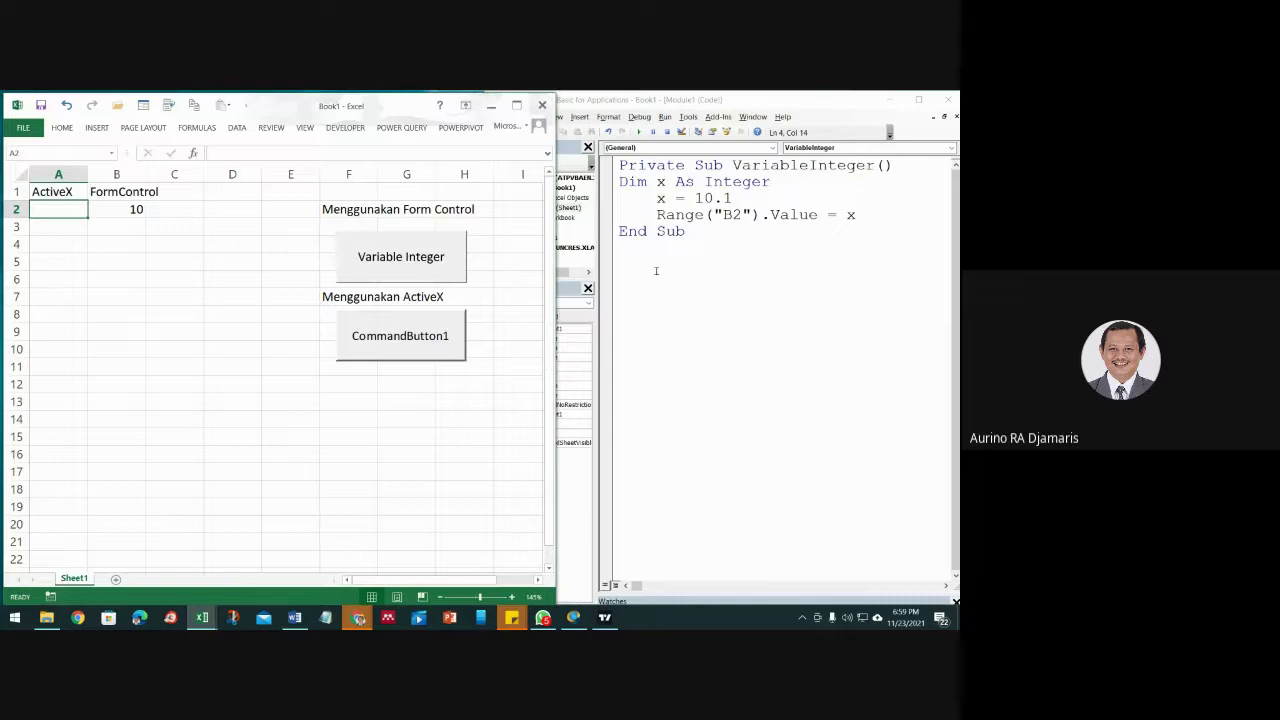
left_click(413, 336)
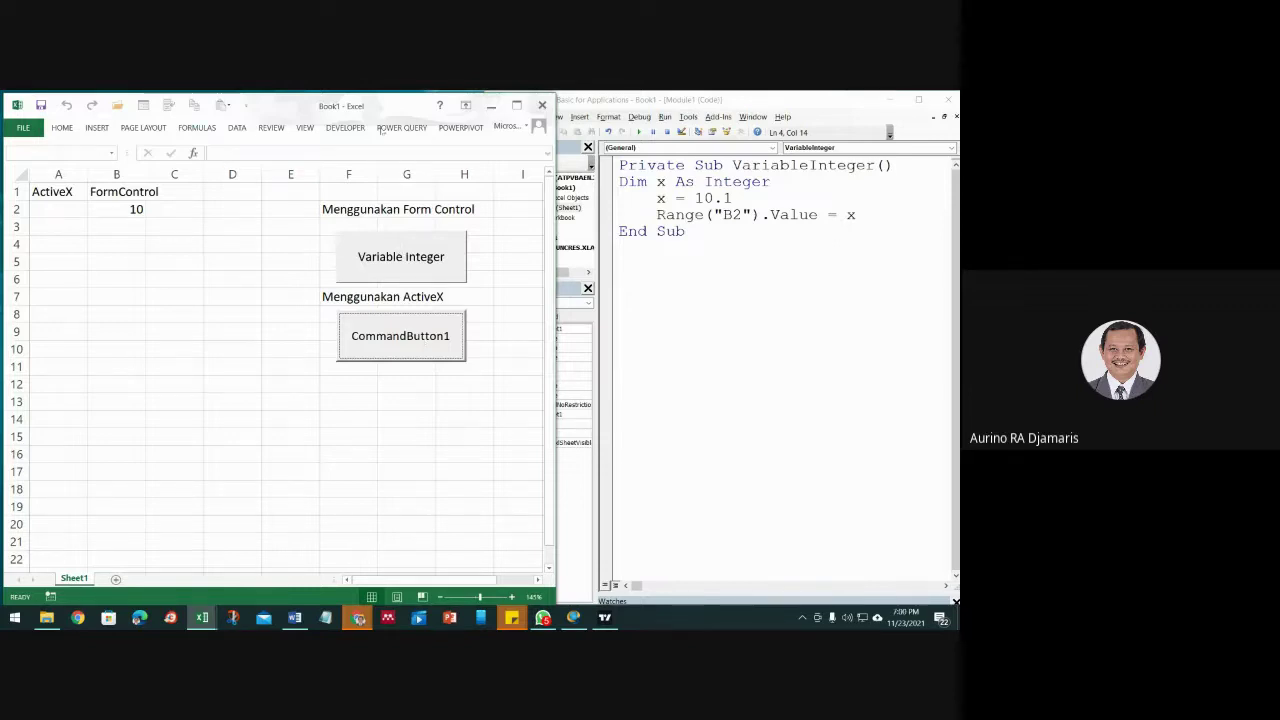
left_click(345, 128)
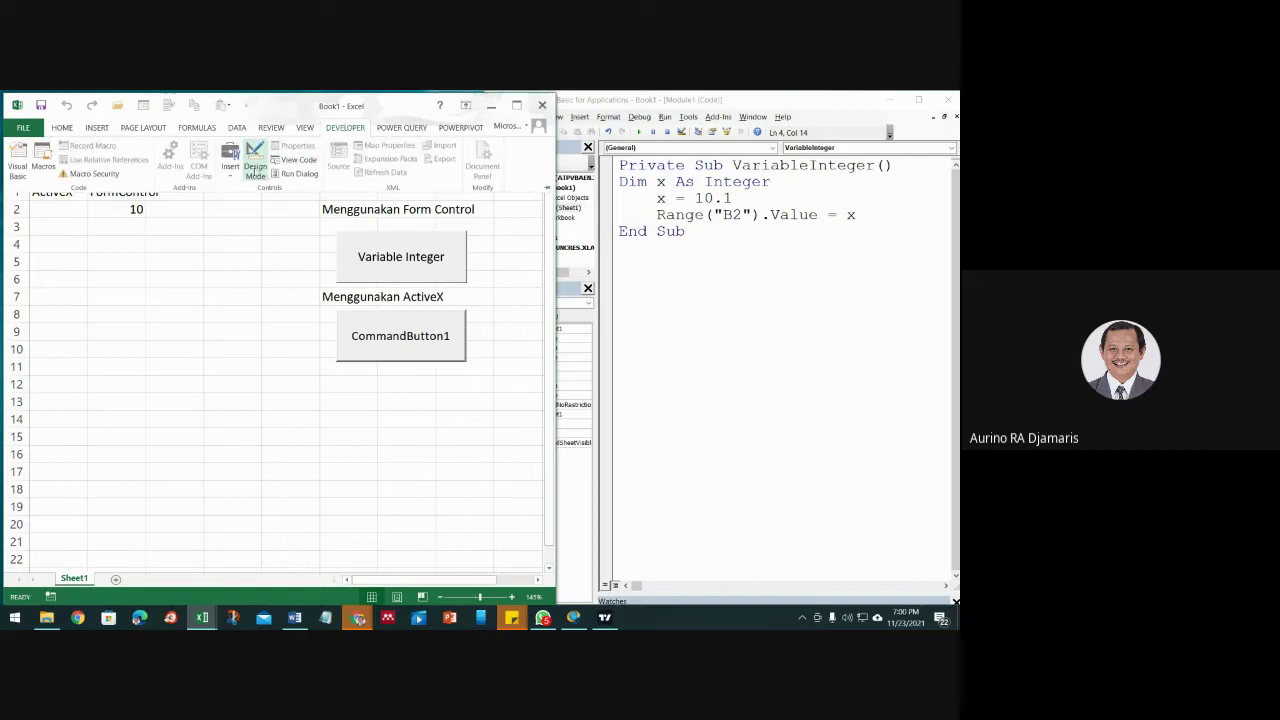
In Design Mode, change CommandButton1's click code from Range("A1") to Range("A2")
left_click(255, 167)
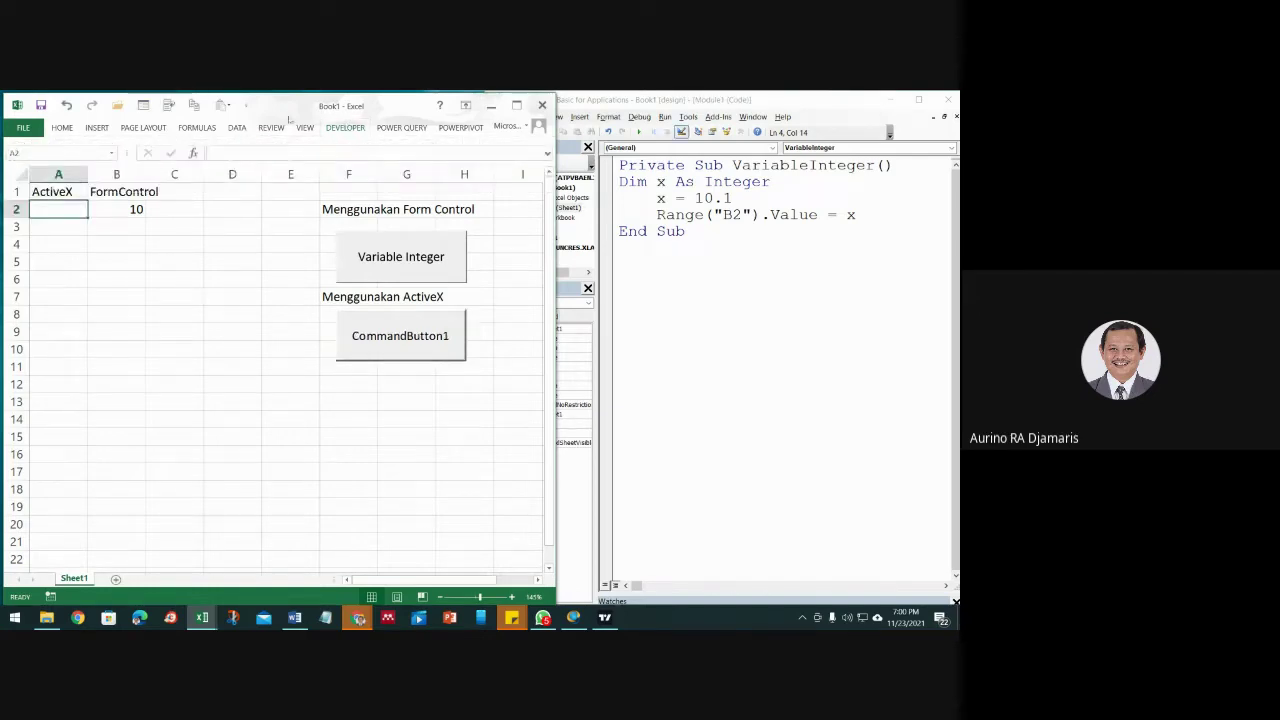
right_click(396, 346)
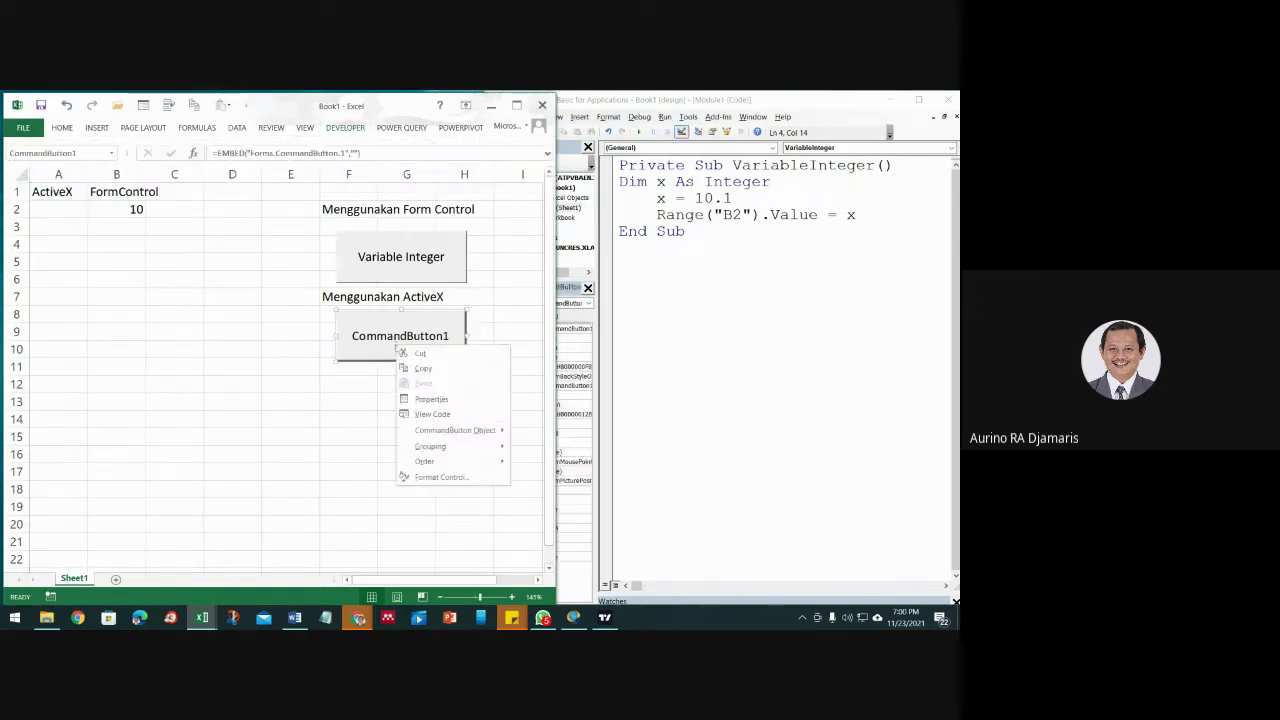
left_click(437, 415)
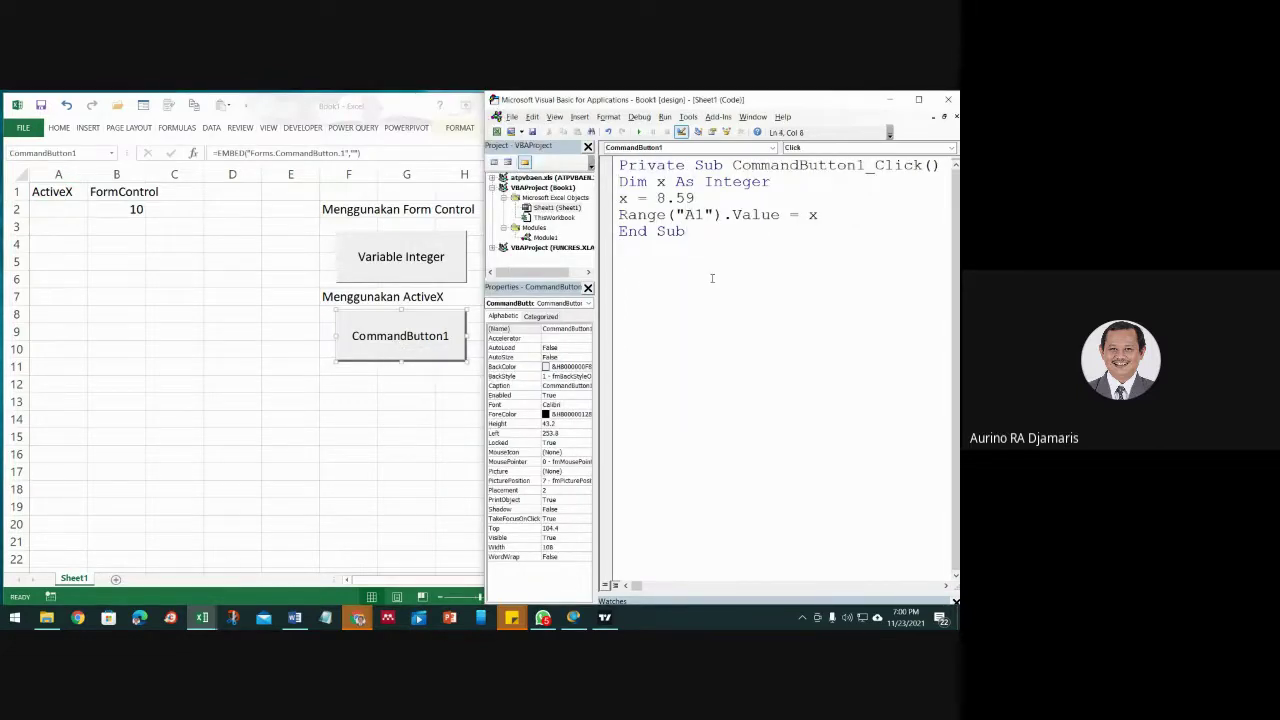
key("Right")
key("Delete")
type("2")
left_click(397, 454)
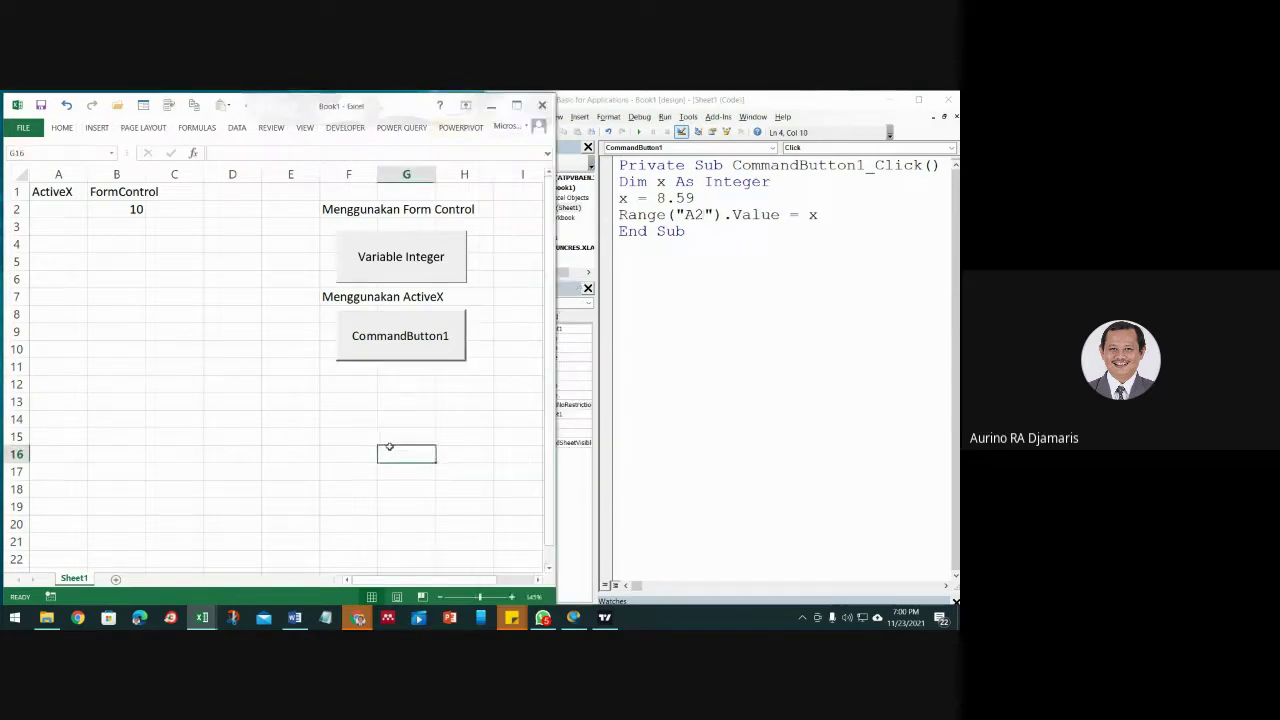
Check CommandButton1's Format Control settings without changes, then bring up its context menu again
right_click(408, 331)
right_click(486, 405)
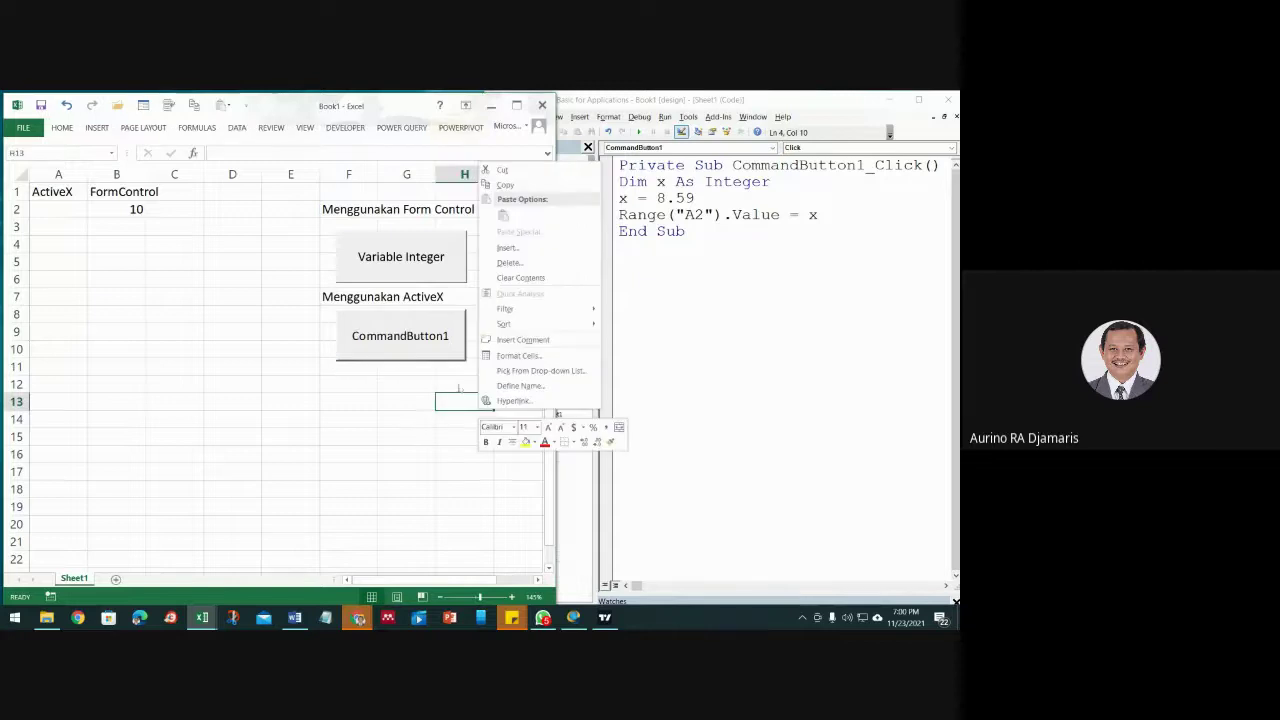
right_click(430, 343)
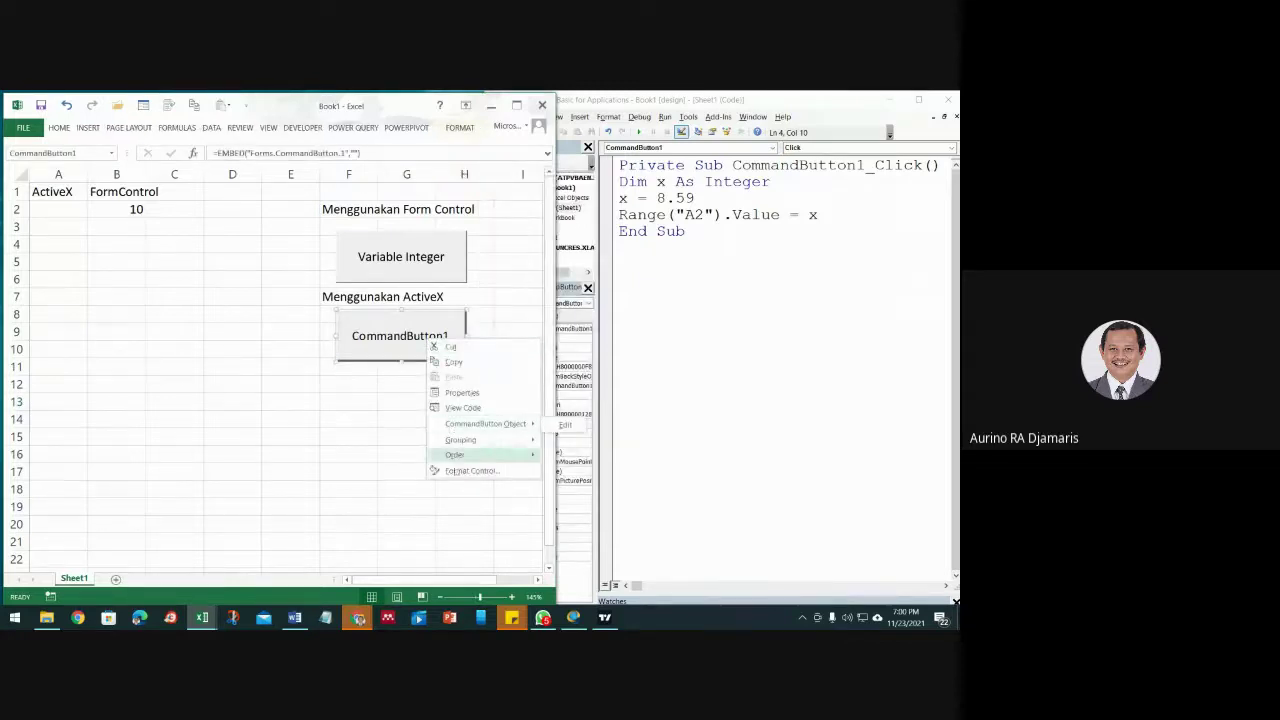
left_click(464, 471)
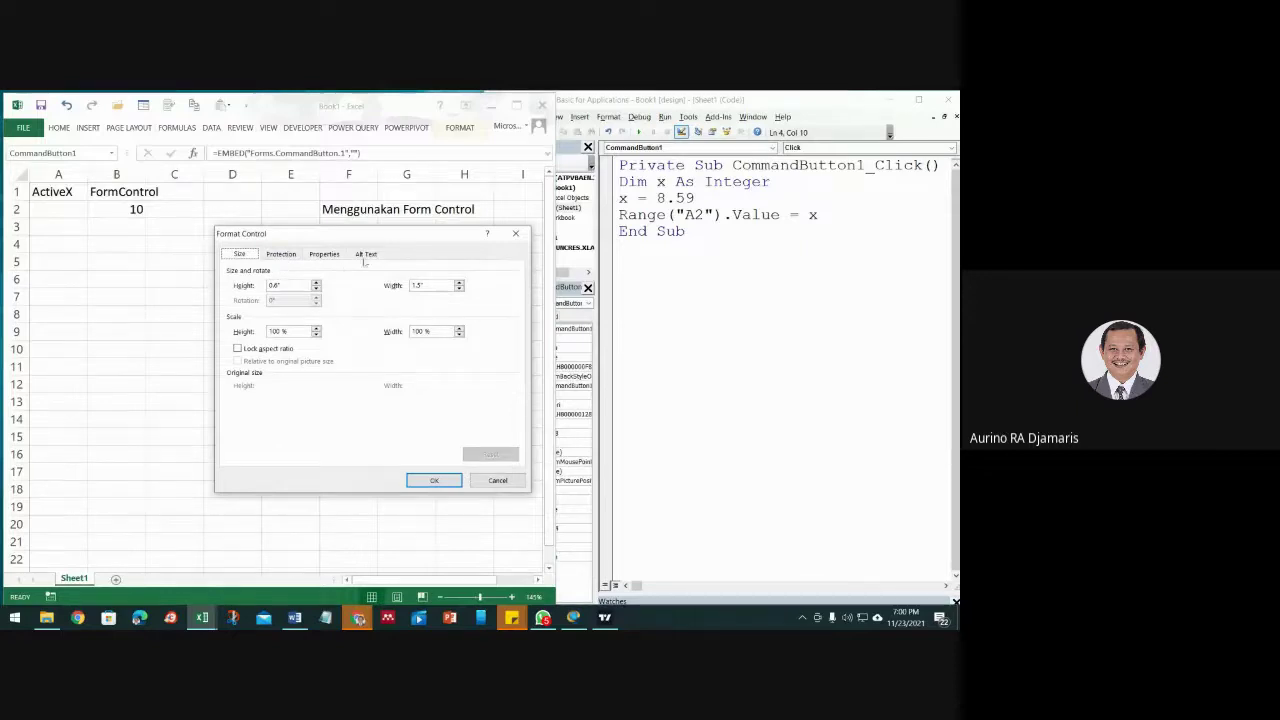
left_click(497, 480)
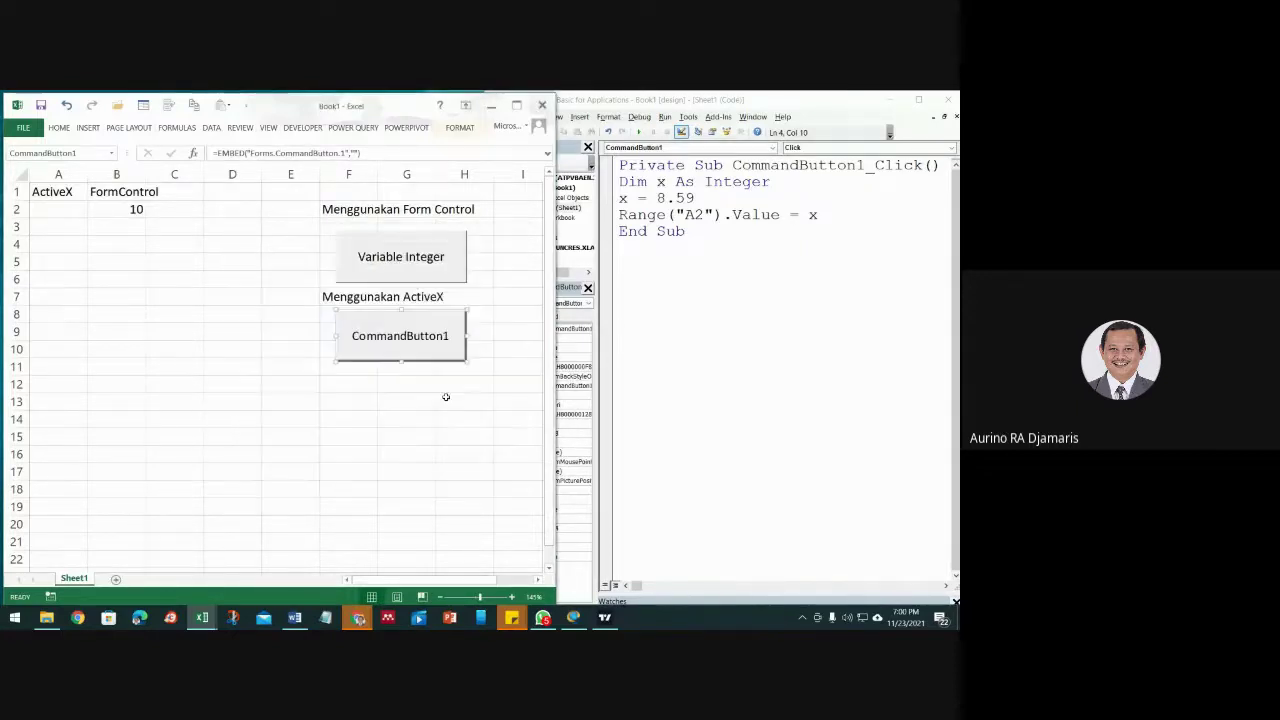
right_click(420, 343)
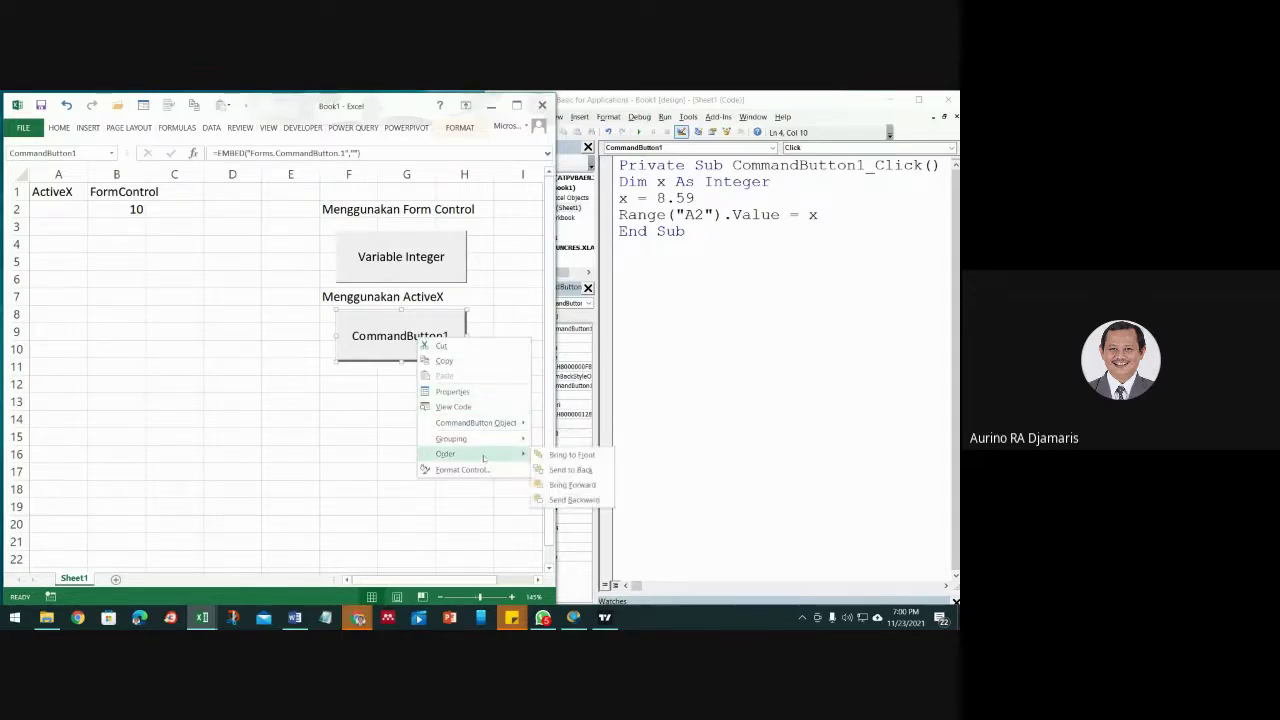
left_click(354, 340)
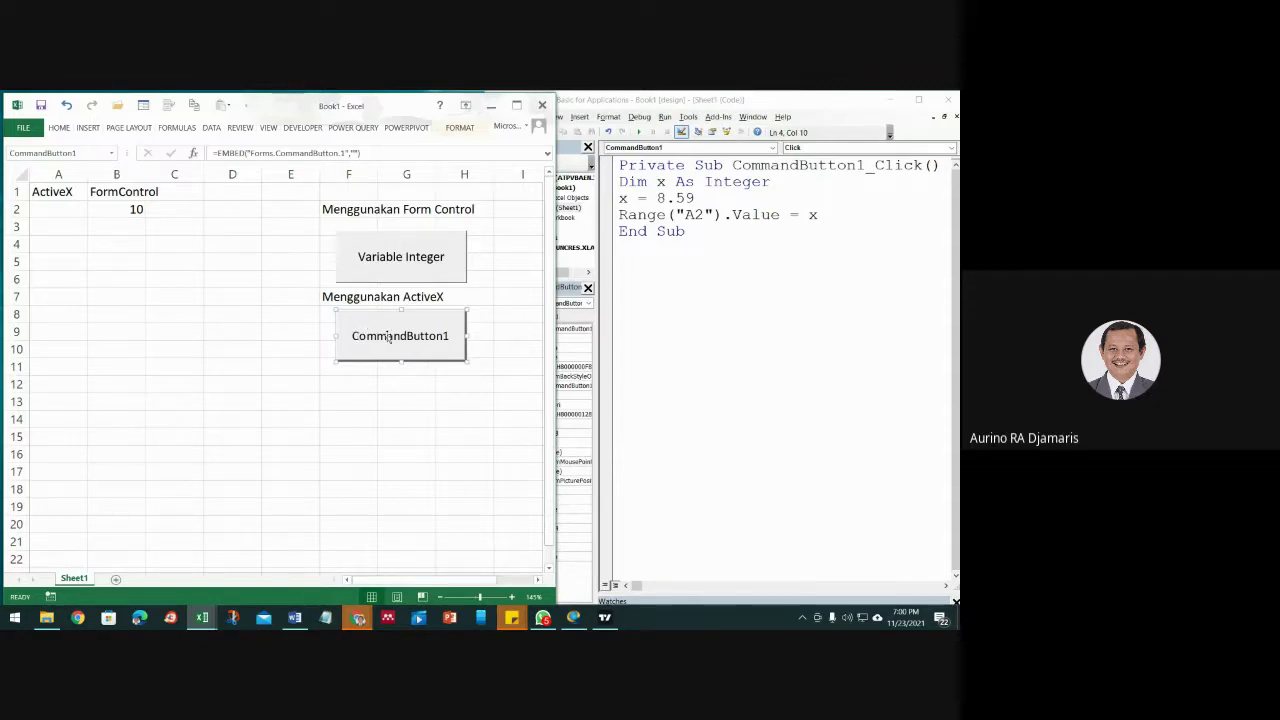
right_click(389, 338)
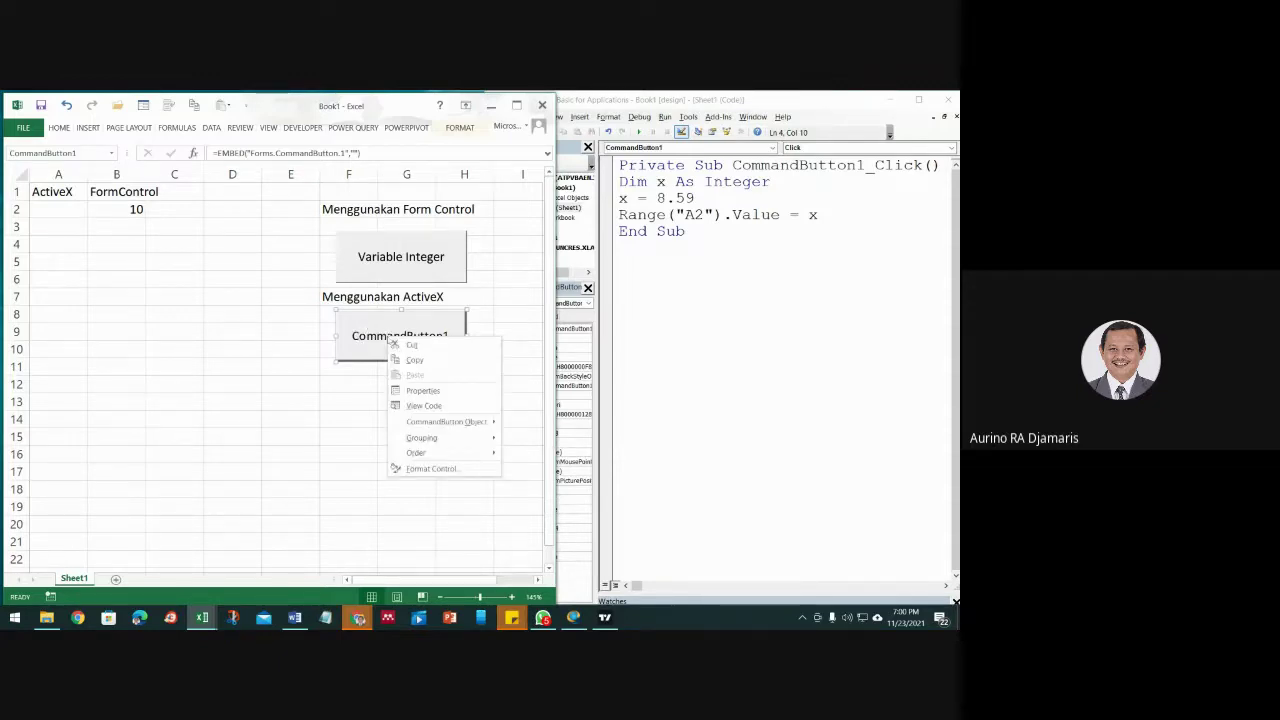
Set the ActiveX button's (Name) property to IntegerDngActX
left_click(424, 390)
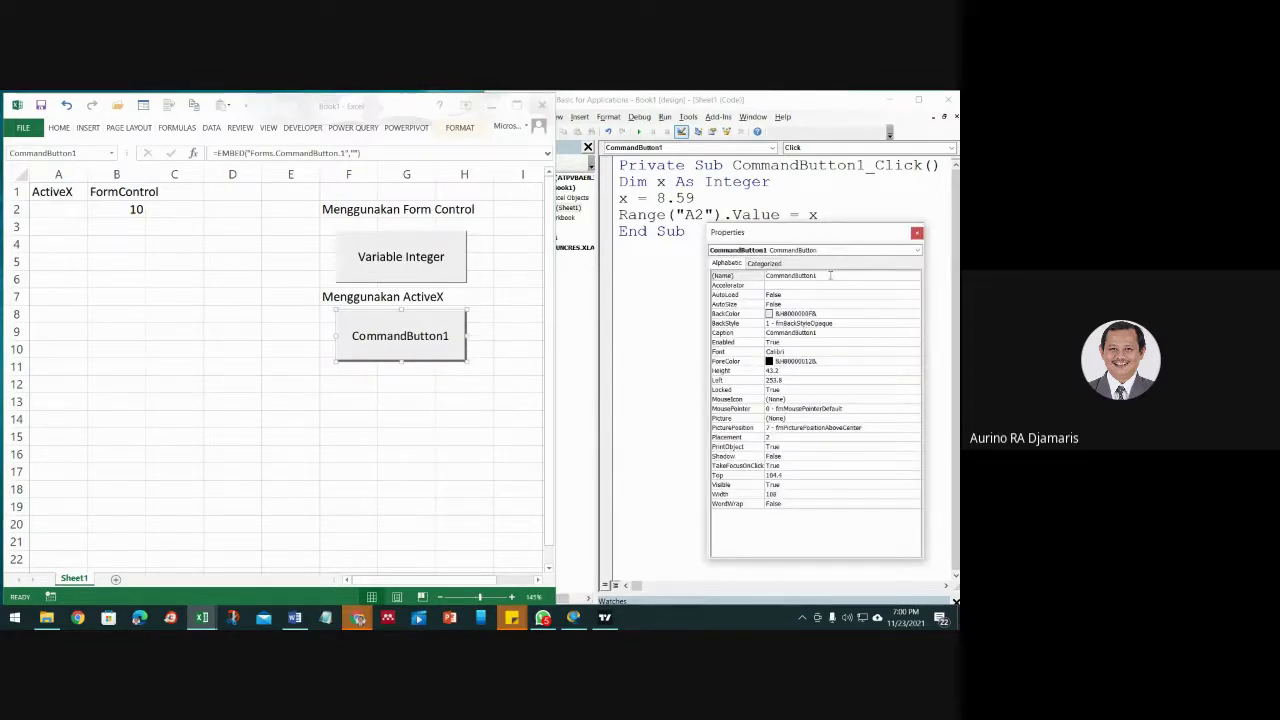
left_click(800, 275)
key("BackSpace")
type("eger")
type(" De")
key("BackSpace")
key("BackSpace")
type("Activ")
type("e")
key("BackSpace")
key("BackSpace")
key("BackSpace")
key("Return")
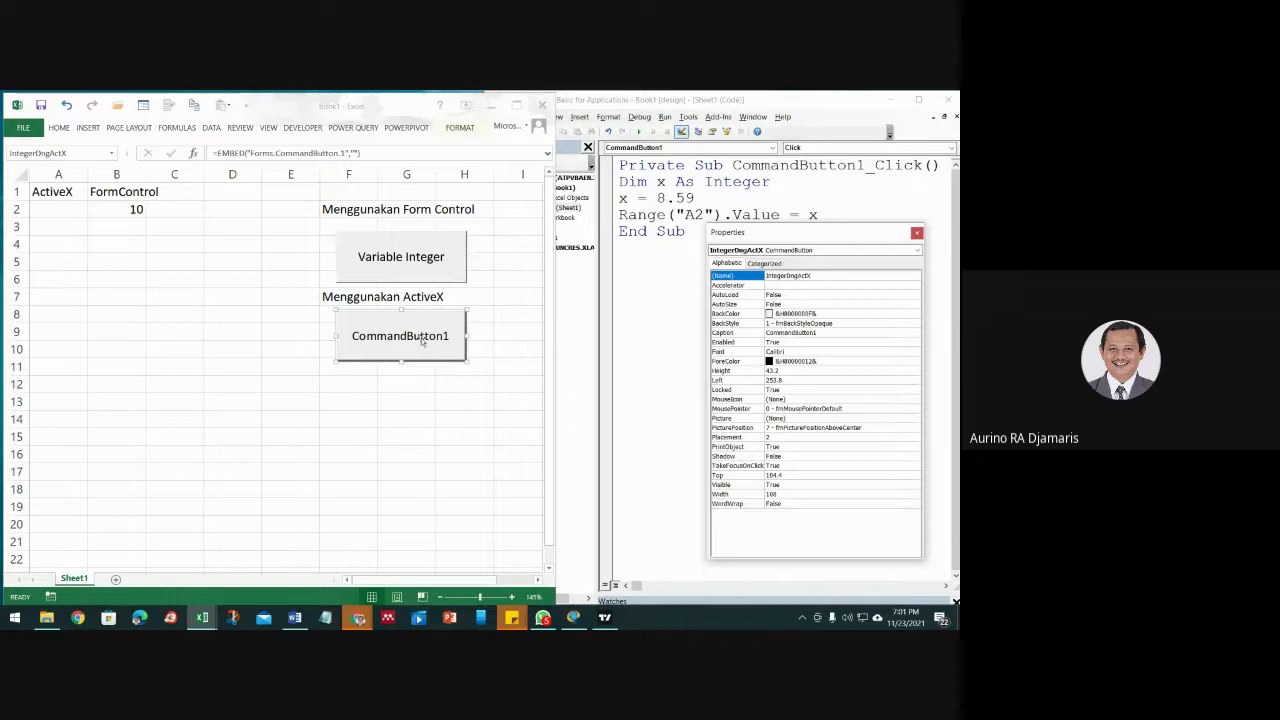
Set the button's Caption property to 'IntegerDng ActiveX'
left_click(836, 272)
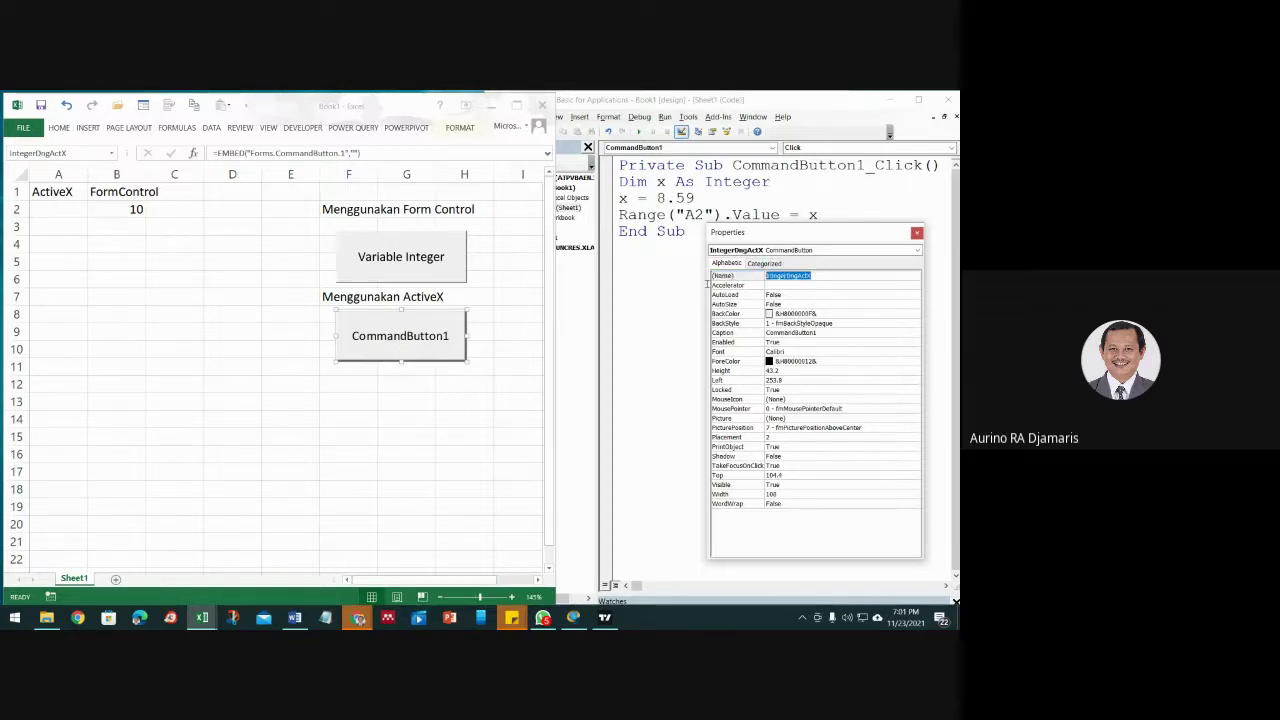
left_click(827, 333)
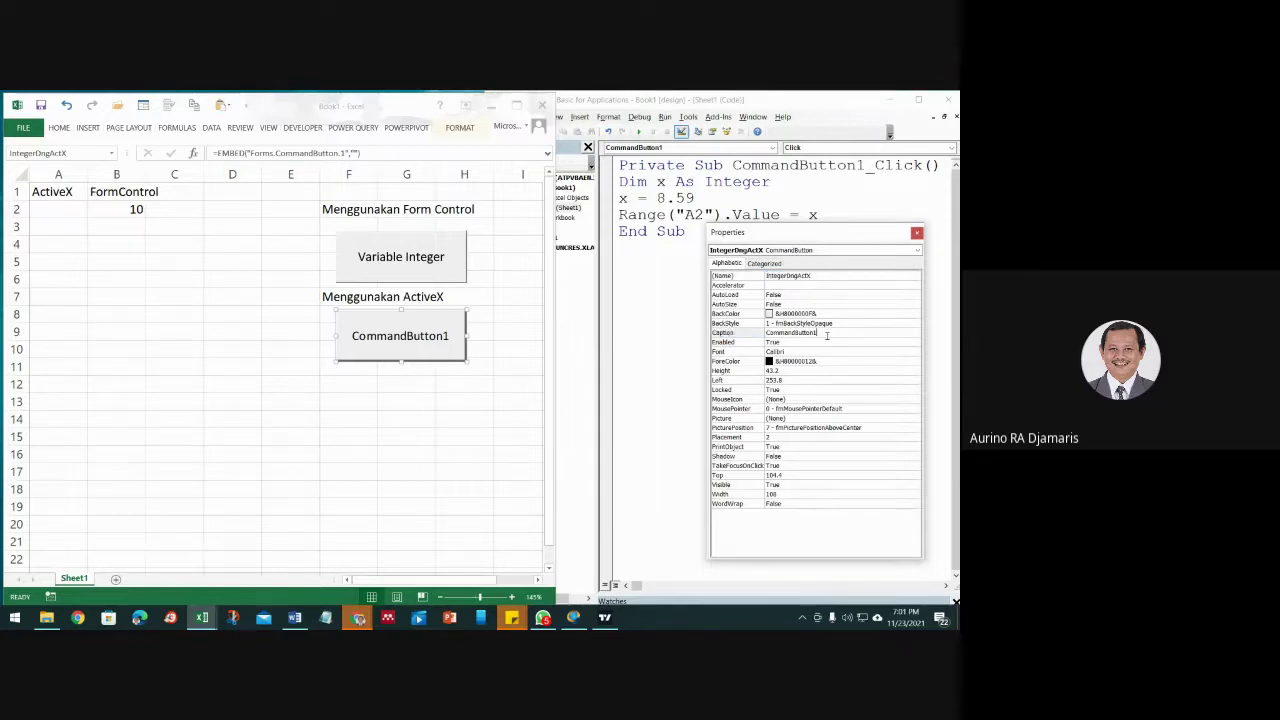
double_click(827, 334)
type("IntegerDngActX")
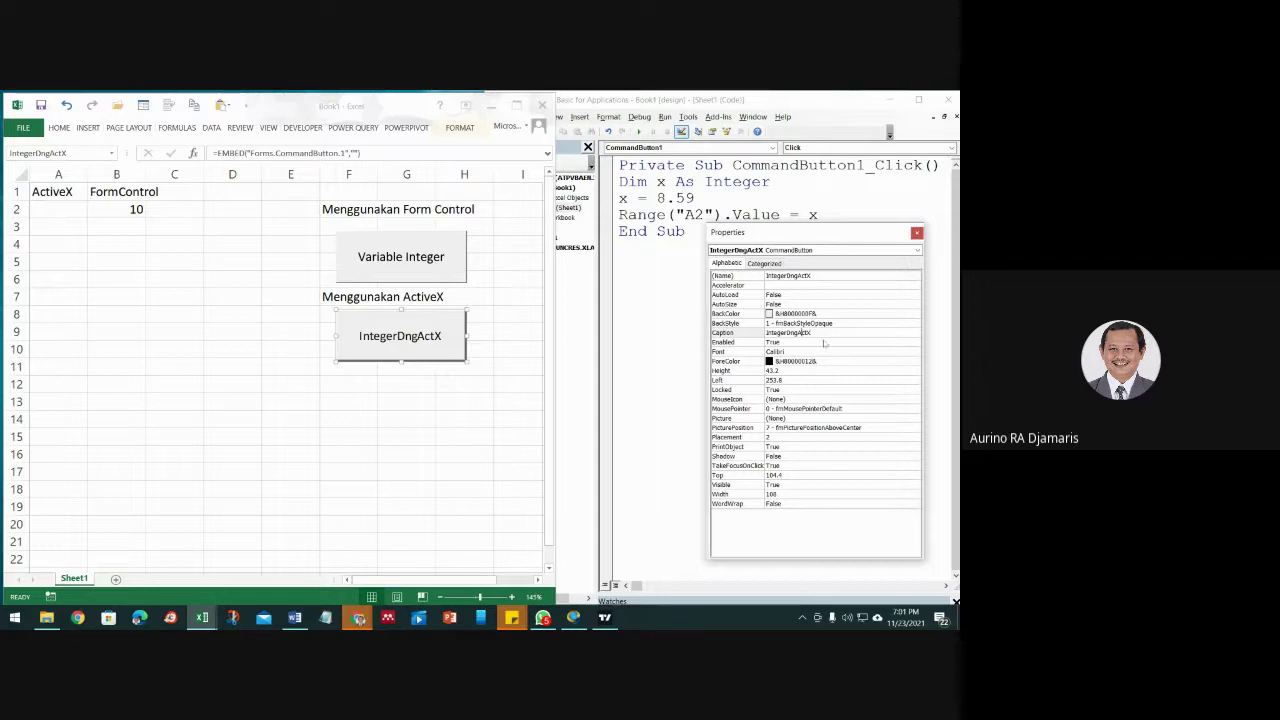
type("Act")
type("ive")
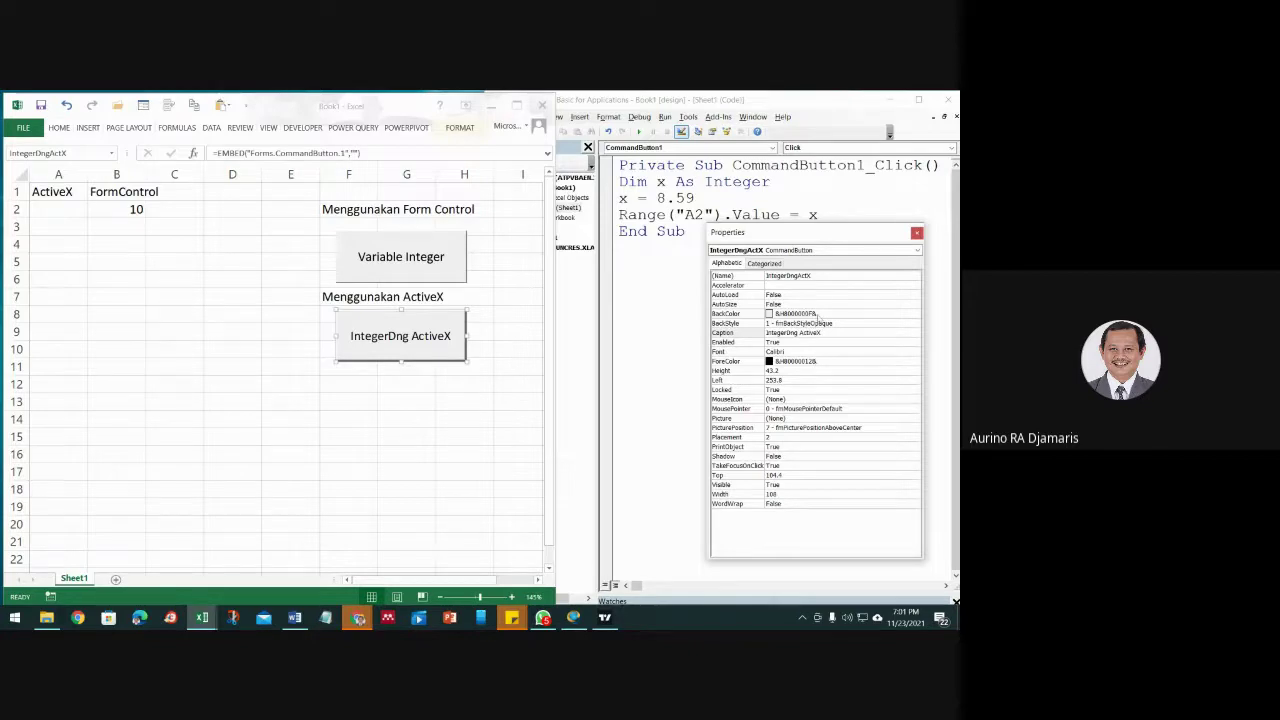
left_click(821, 313)
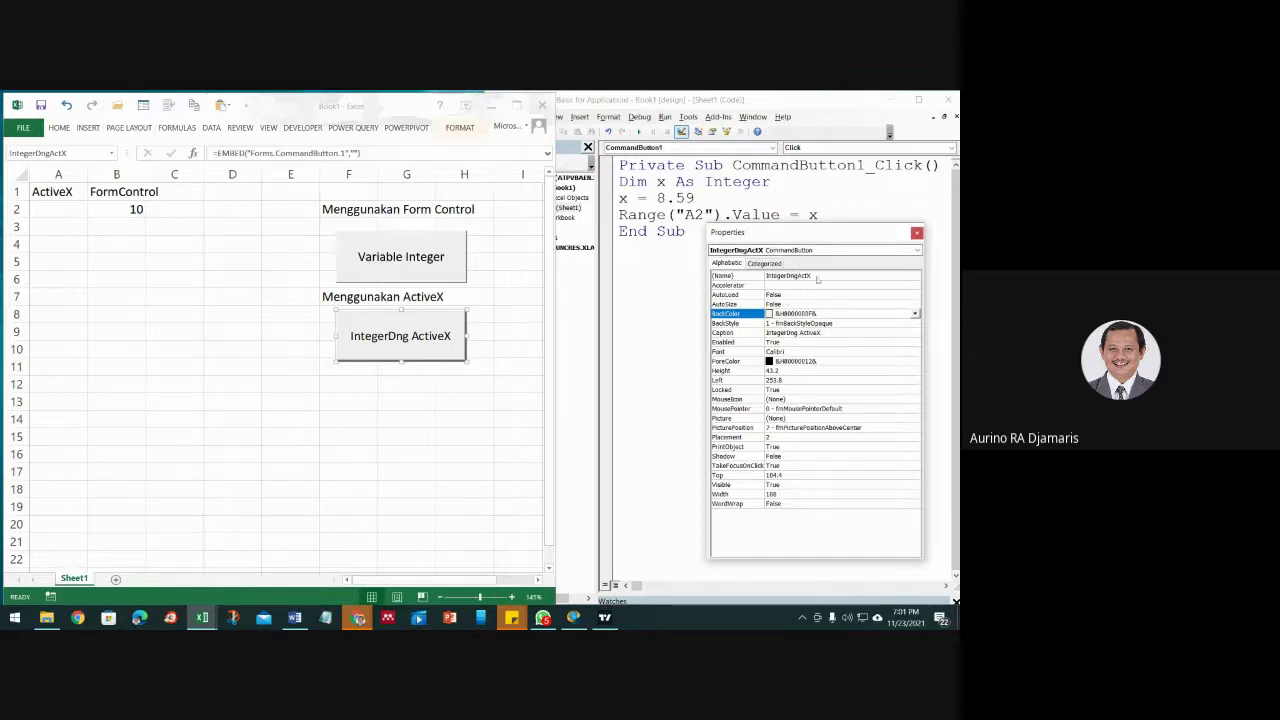
left_click(817, 278)
double_click(742, 280)
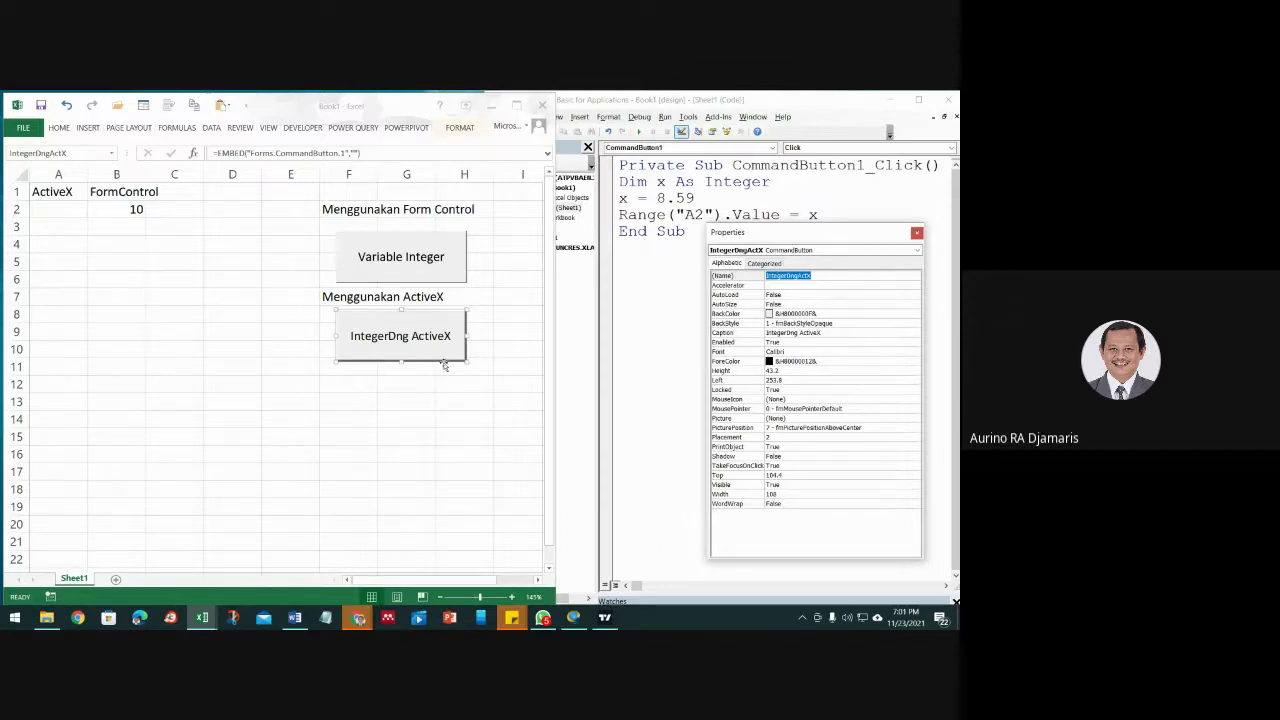
right_click(458, 353)
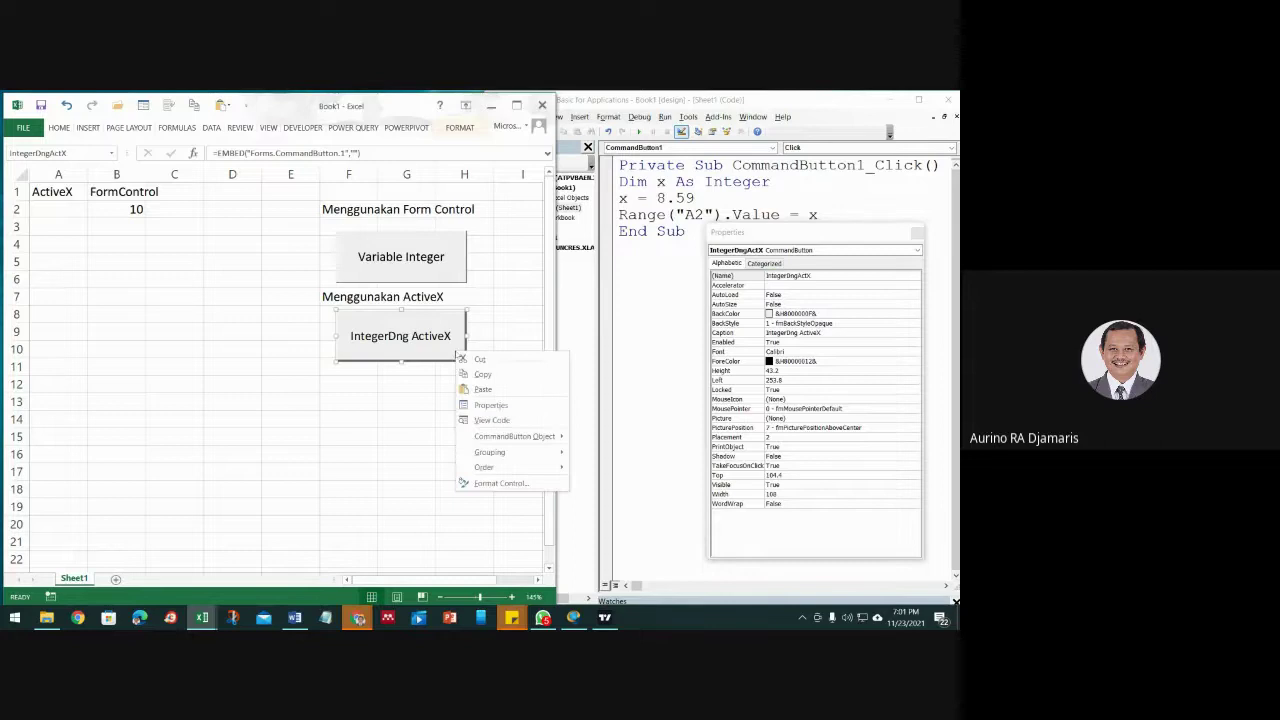
Move the x = 8.59 code lines from CommandButton1_Click into IntegerDngActX_Click
left_click(492, 420)
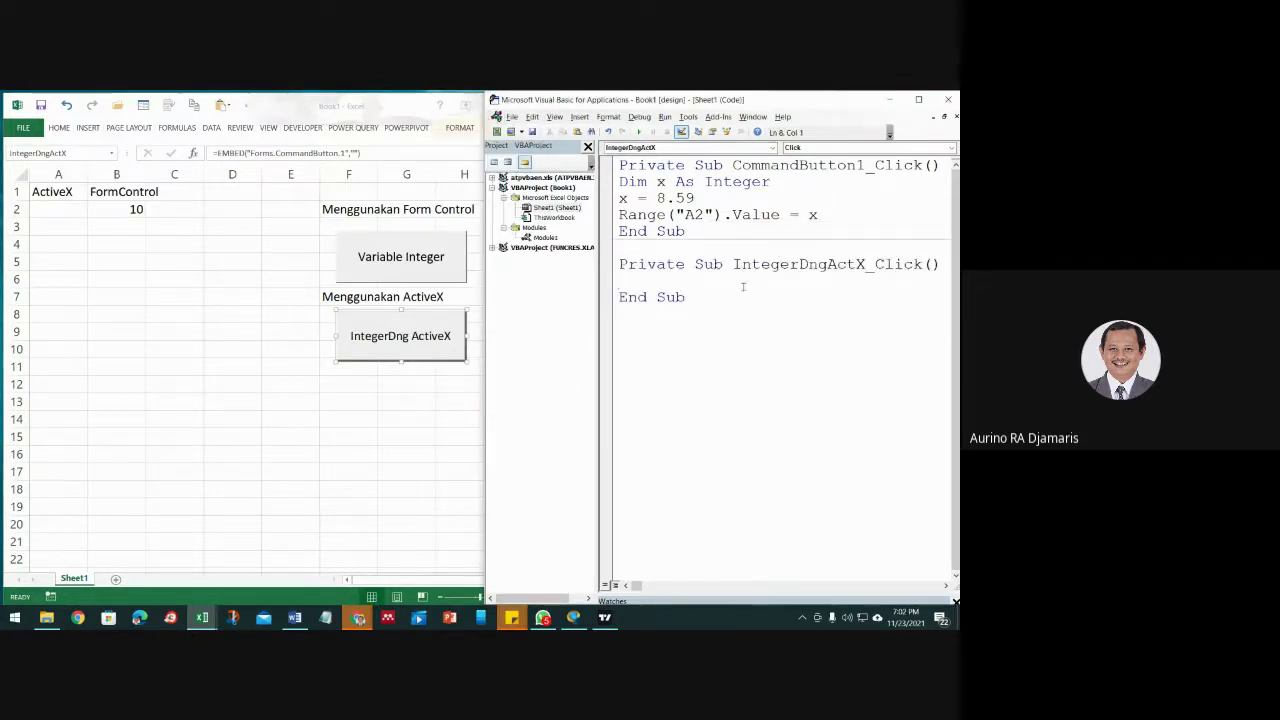
left_click_drag(619, 181, 818, 214)
key("ctrl+c")
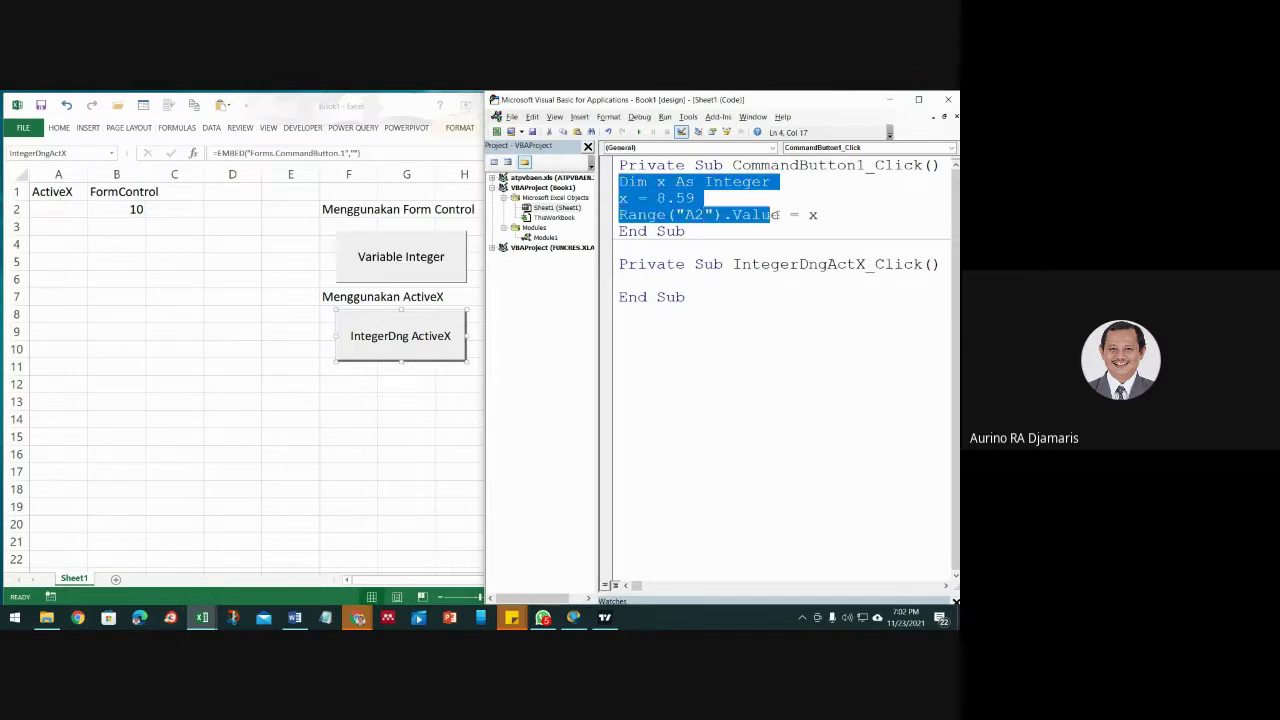
key("Delete")
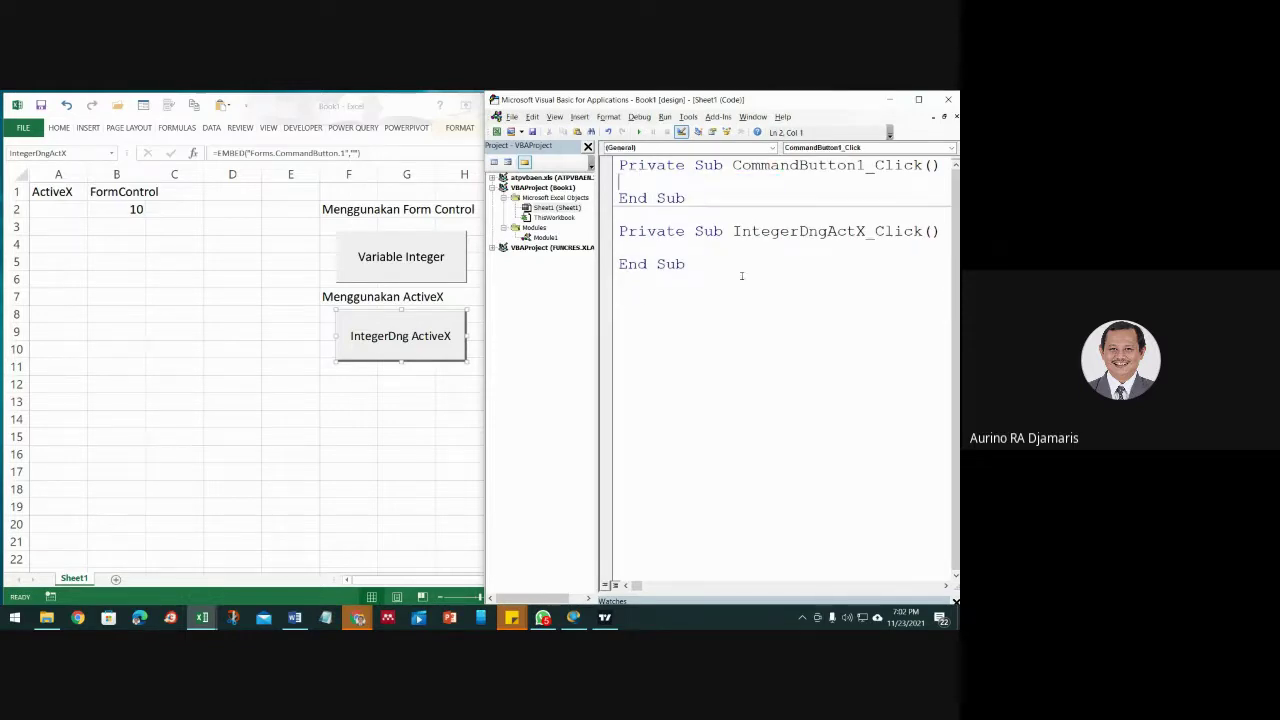
left_click(660, 249)
key("ctrl+v")
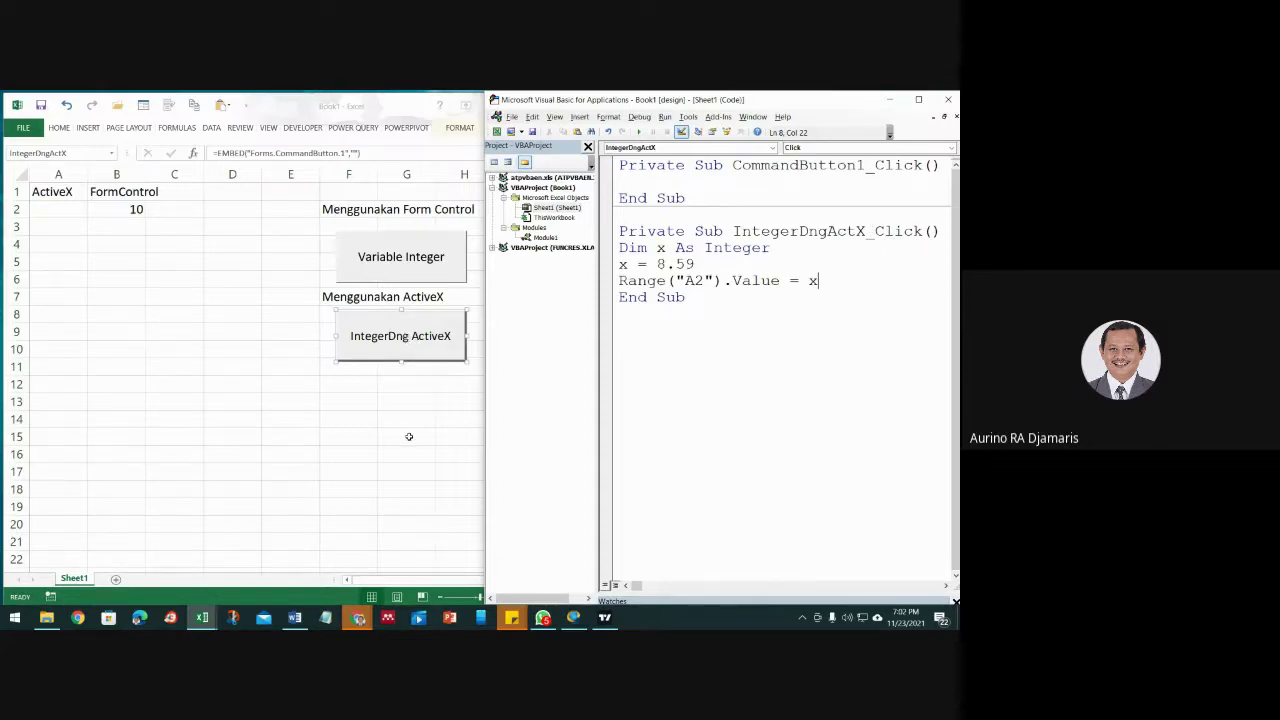
Delete the empty CommandButton1_Click procedure and its leftover blank lines
left_click_drag(686, 198, 613, 166)
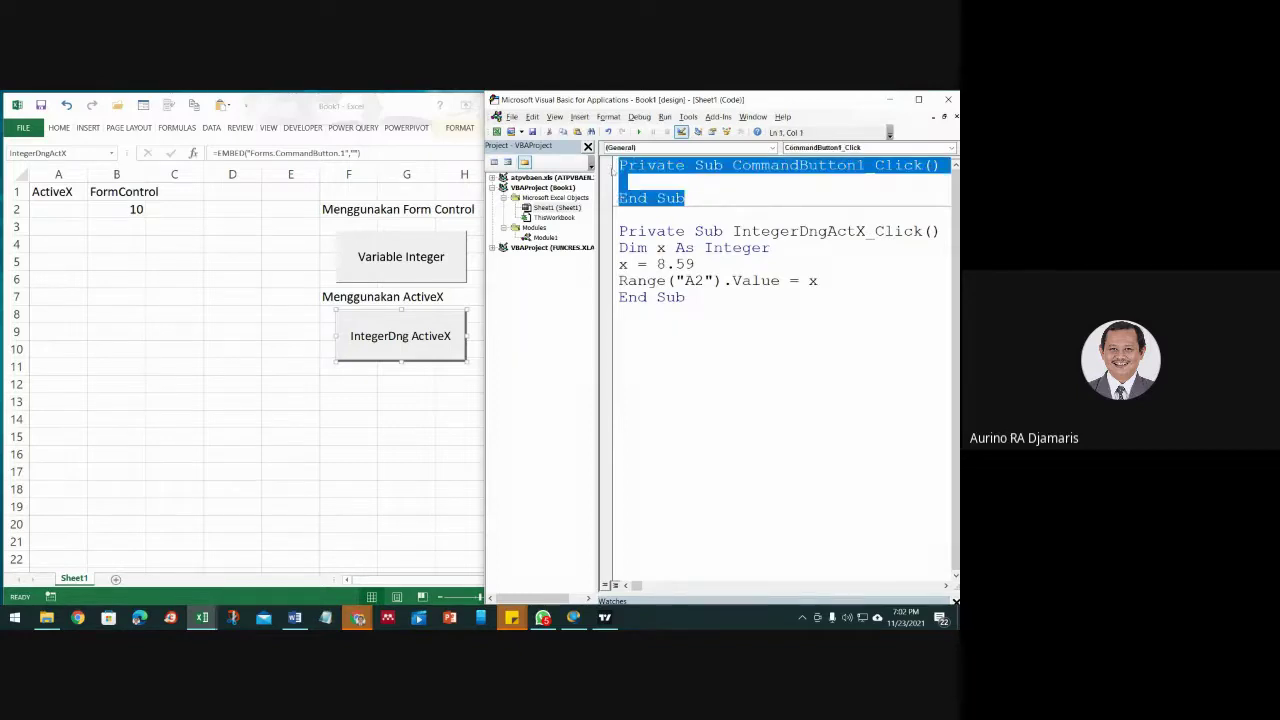
key("Delete")
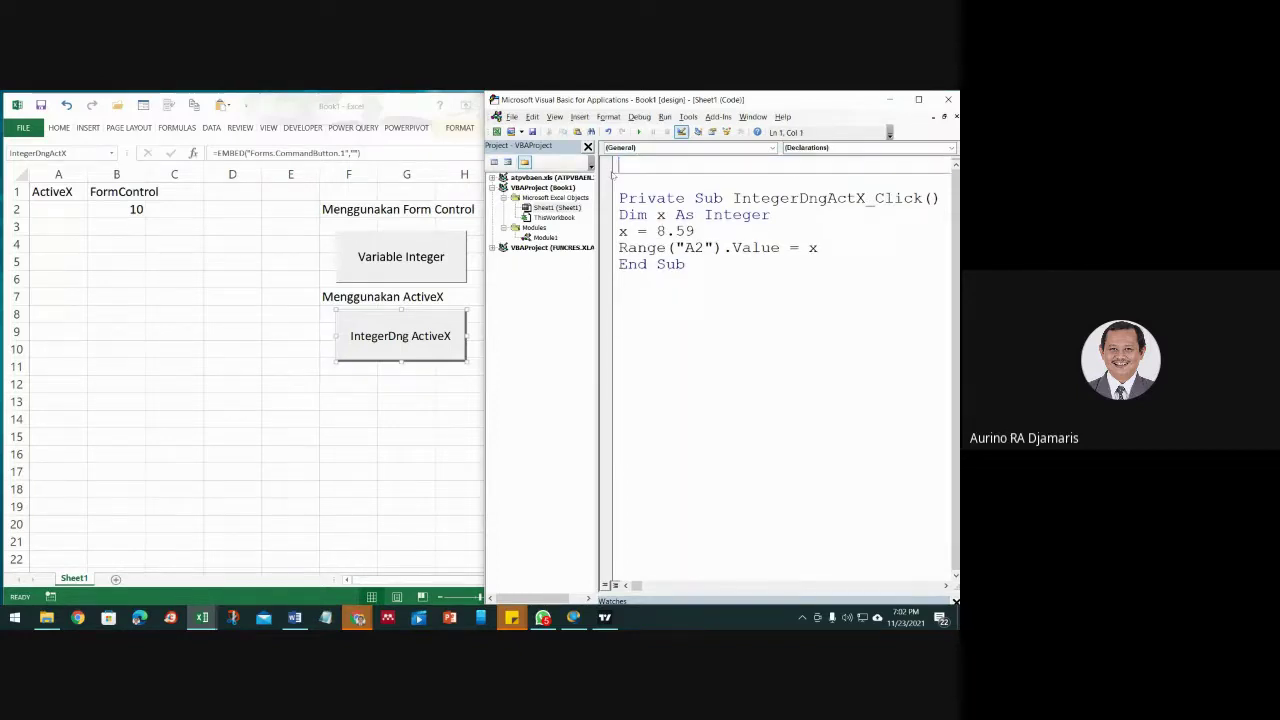
key("Delete")
key("Delete")
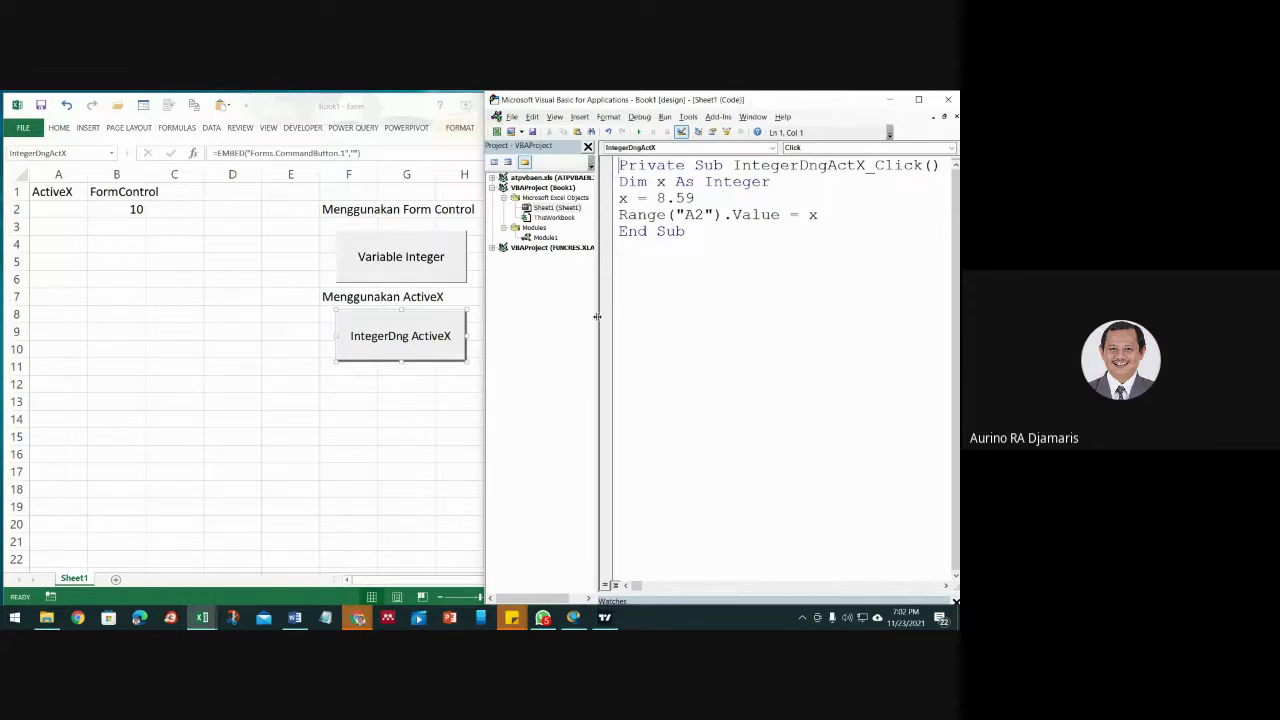
left_click(411, 475)
Exit Design Mode, run the IntegerDng button so A2 shows 9, then re-enable Design Mode
left_click(419, 350)
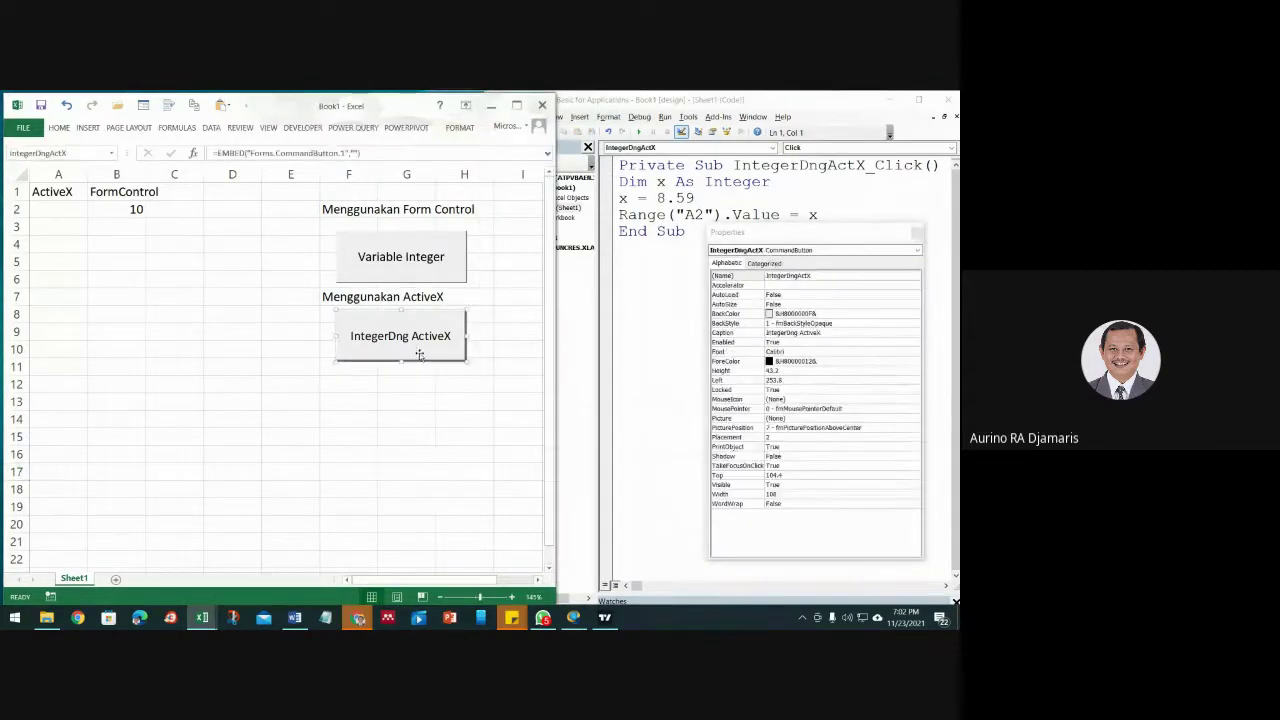
left_click(432, 422)
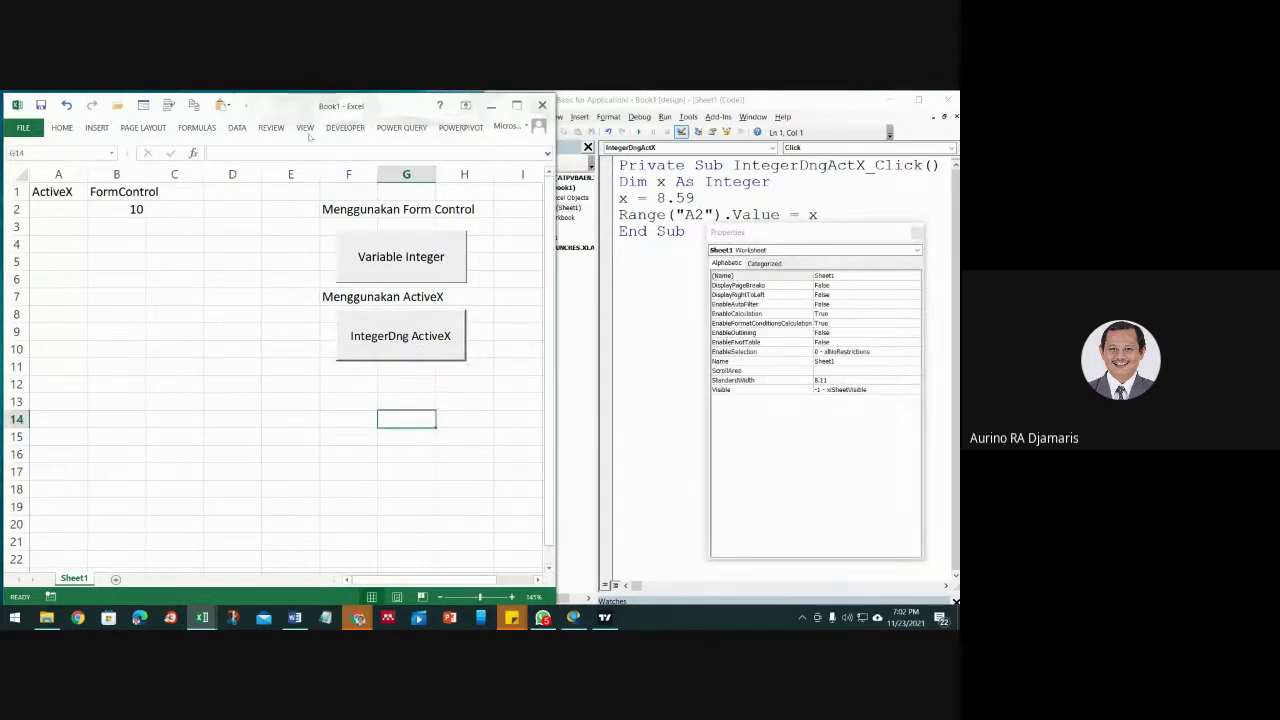
left_click(305, 128)
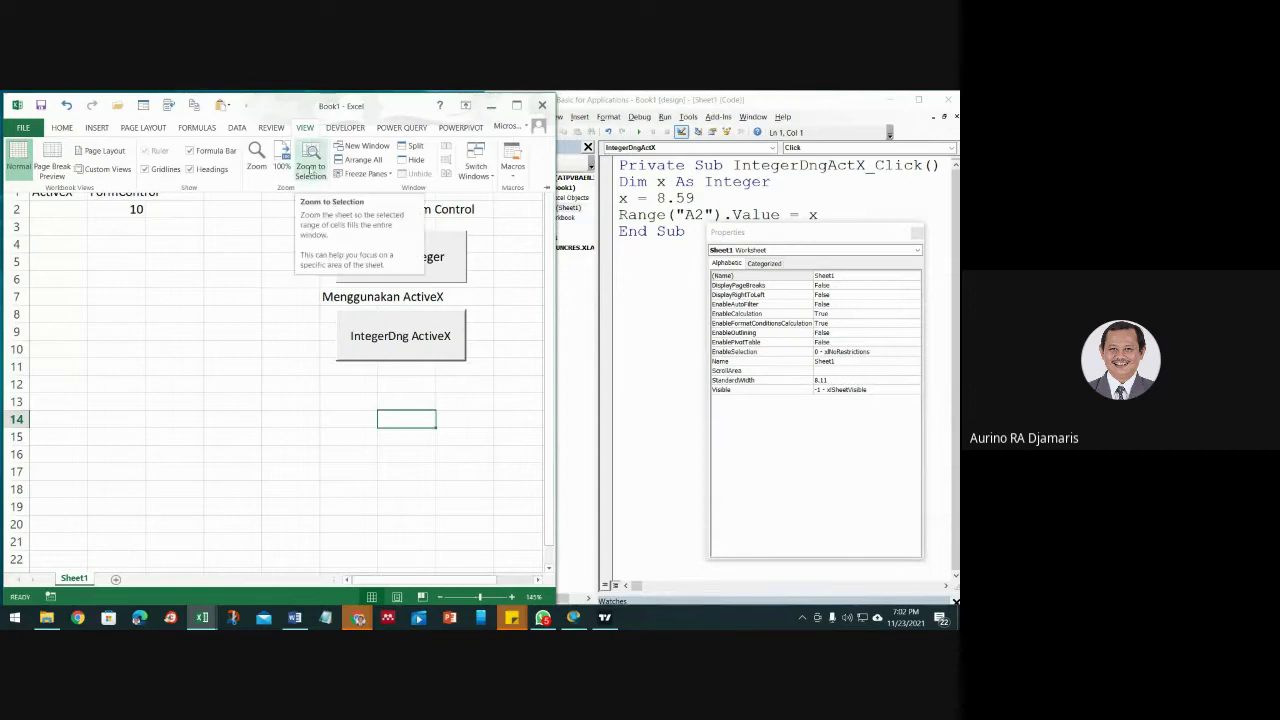
left_click(340, 128)
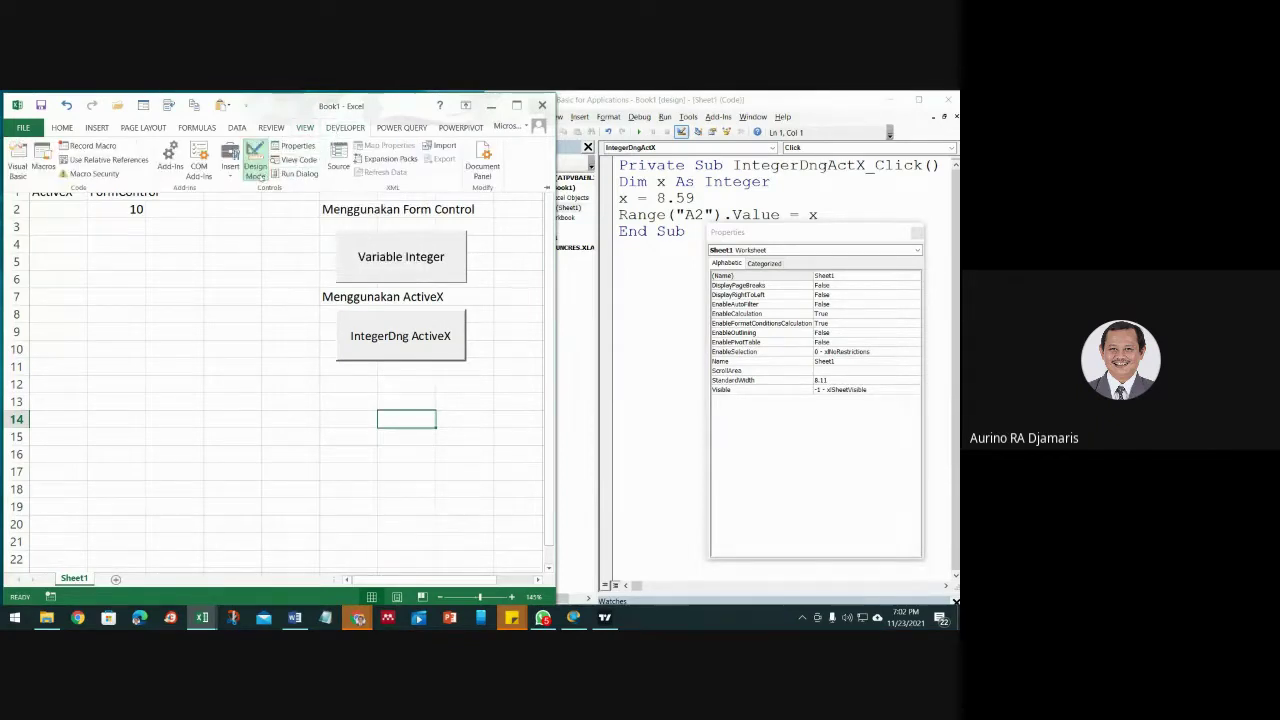
left_click(256, 160)
left_click(382, 352)
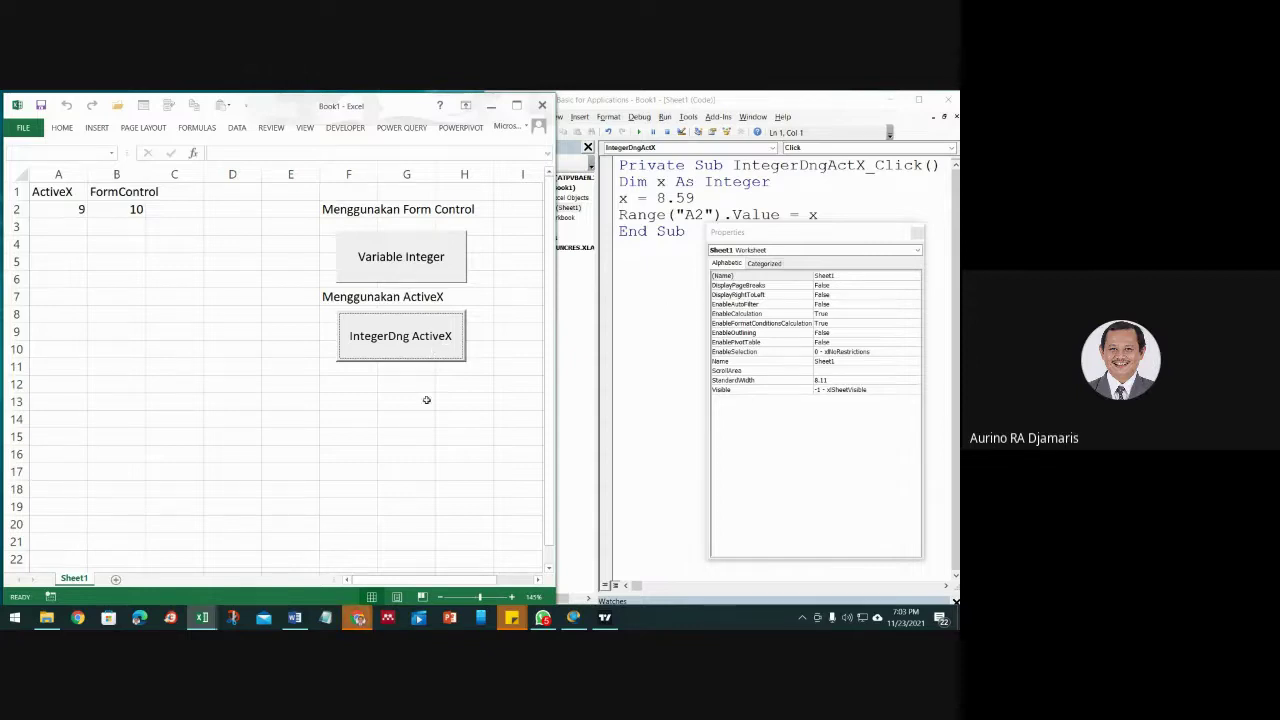
left_click(345, 127)
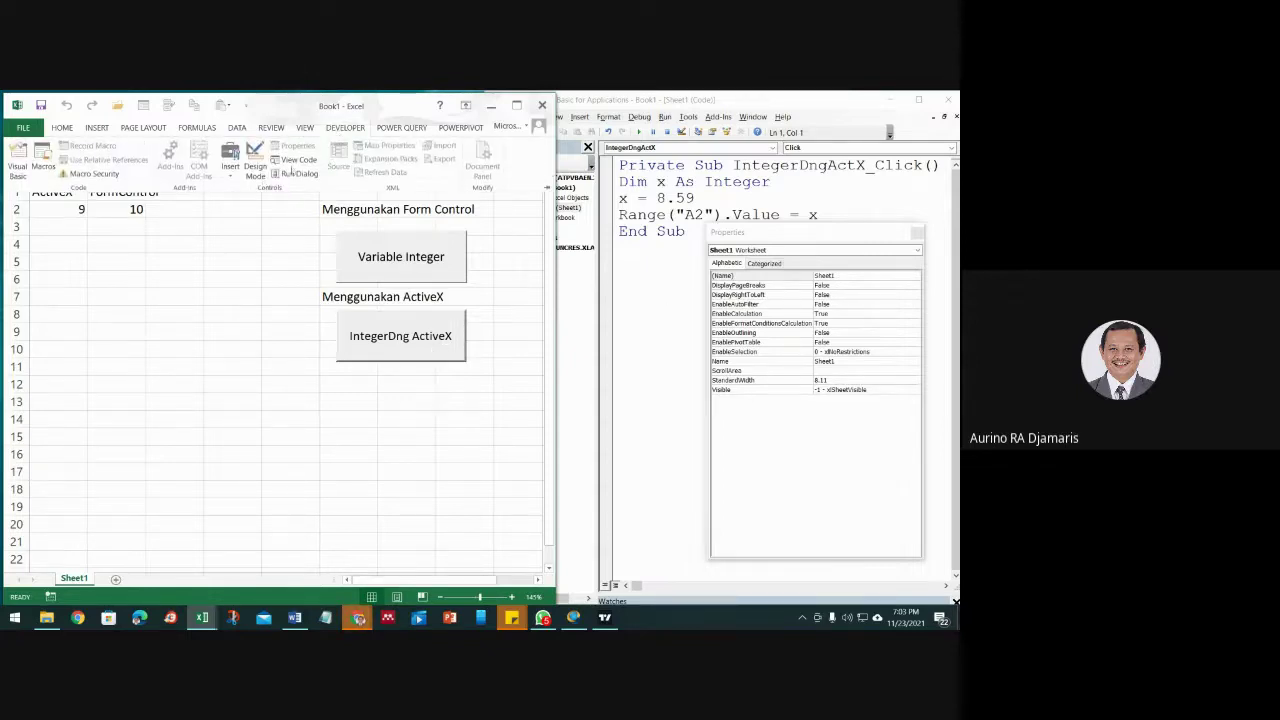
left_click(255, 162)
Open the ActiveX button's Properties window and move it over the worksheet
left_click(413, 330)
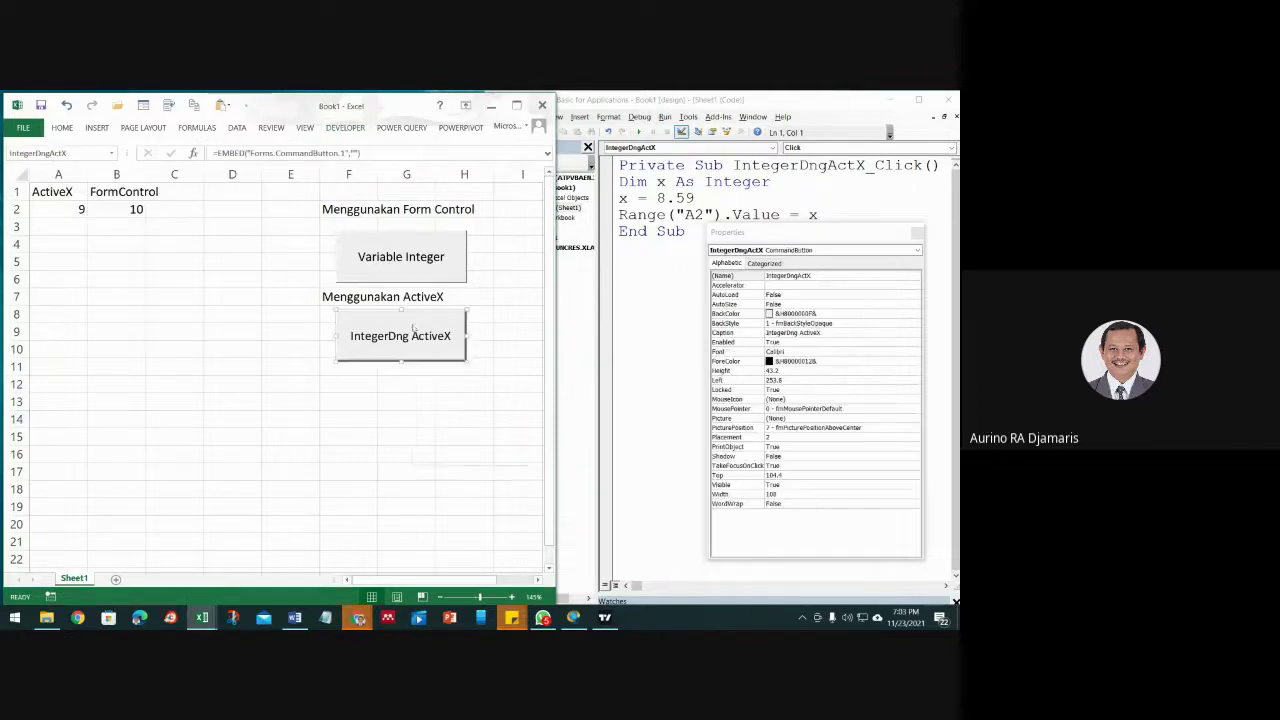
right_click(413, 330)
left_click(445, 374)
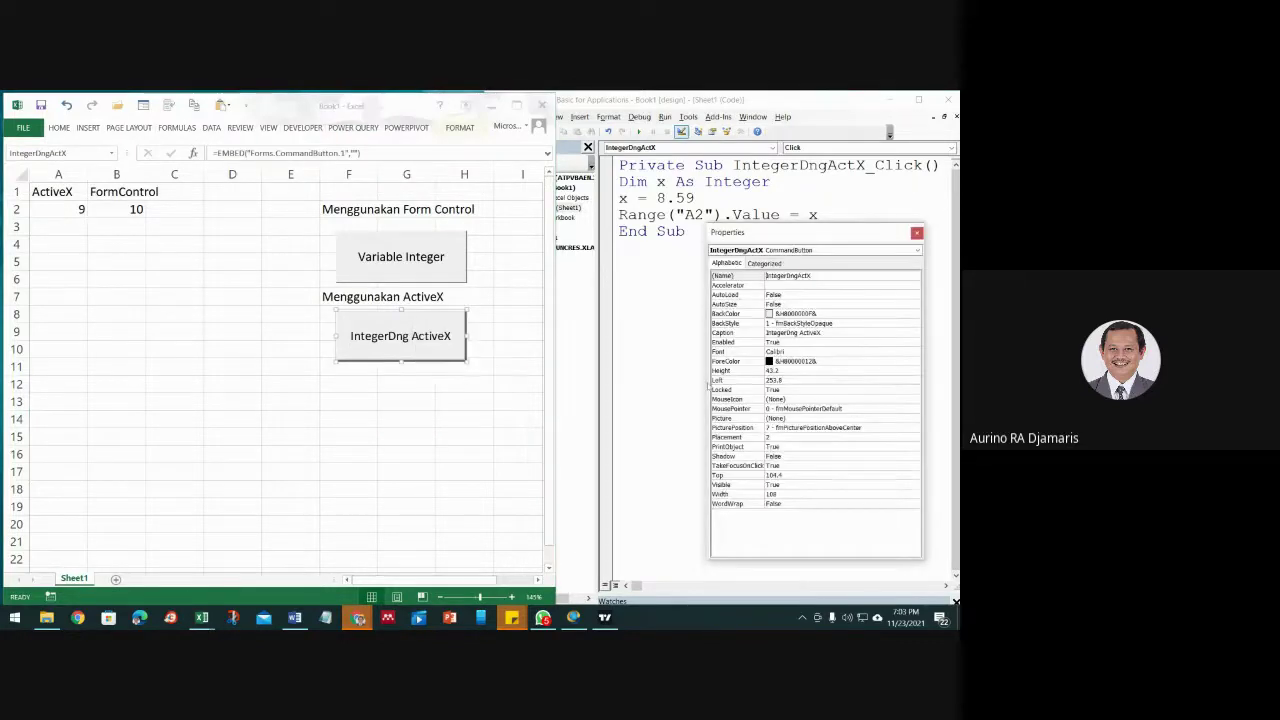
left_click_drag(800, 233, 323, 173)
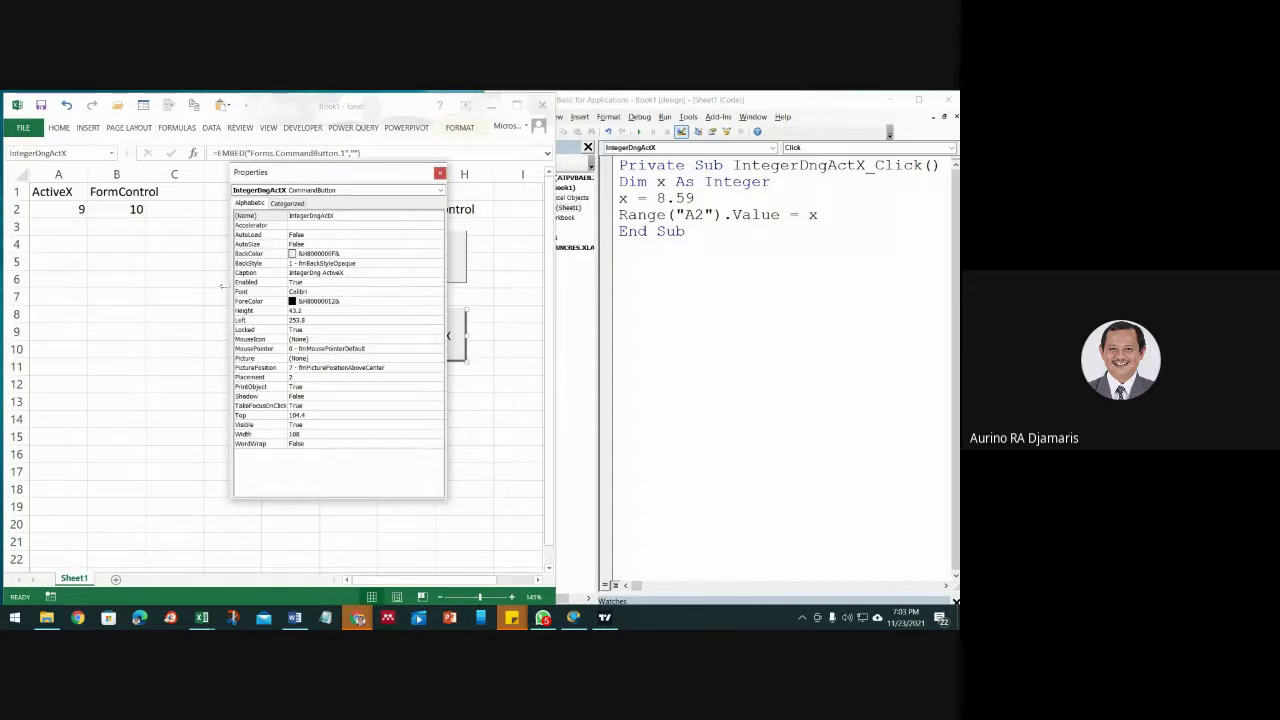
Edit the Caption property to read 'Integer dengan ActiveX Command Button'
left_click(300, 274)
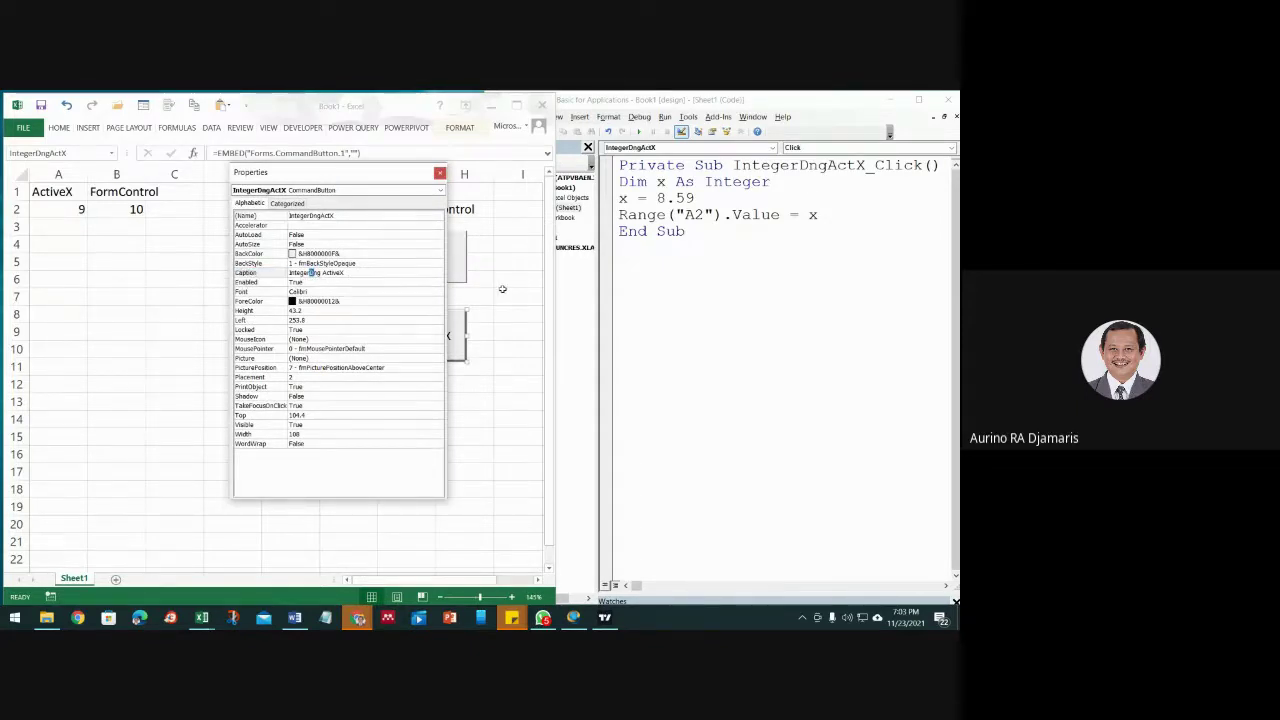
type("dengan")
key("Delete")
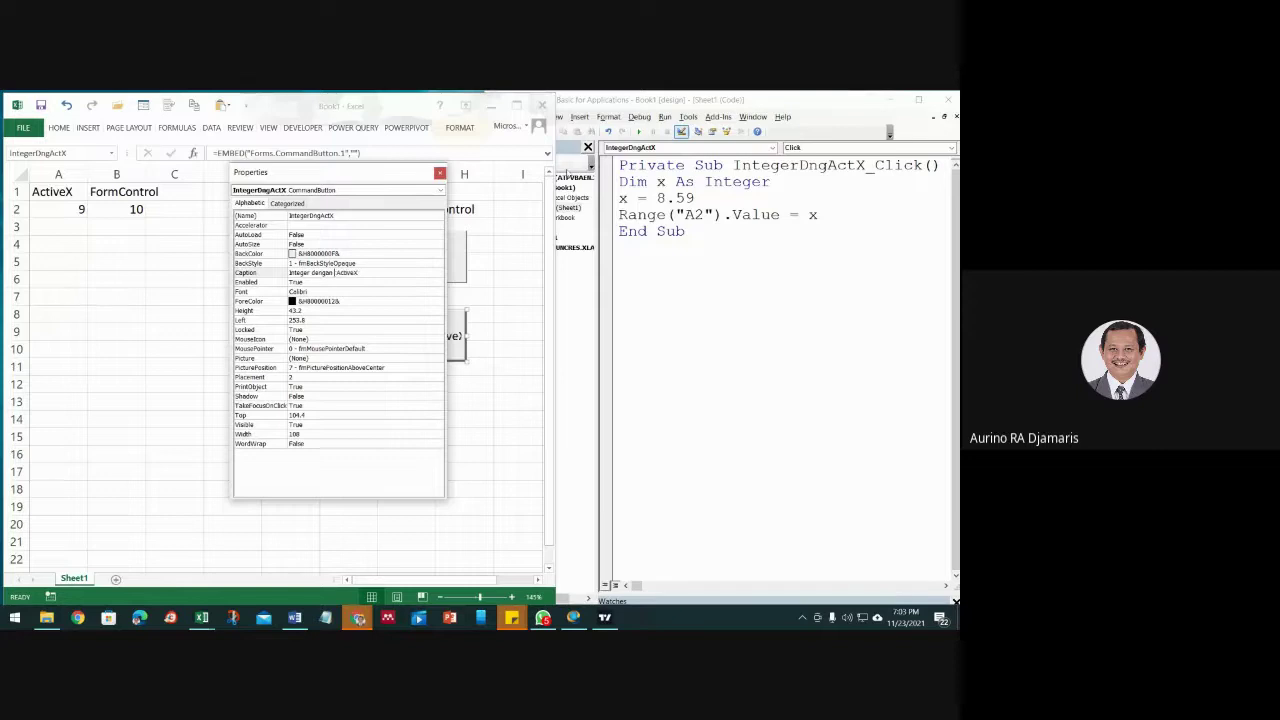
key("Delete")
type("Command B")
type("utton")
Shorten the button's (Name) property to IntDngActX
left_click(341, 217)
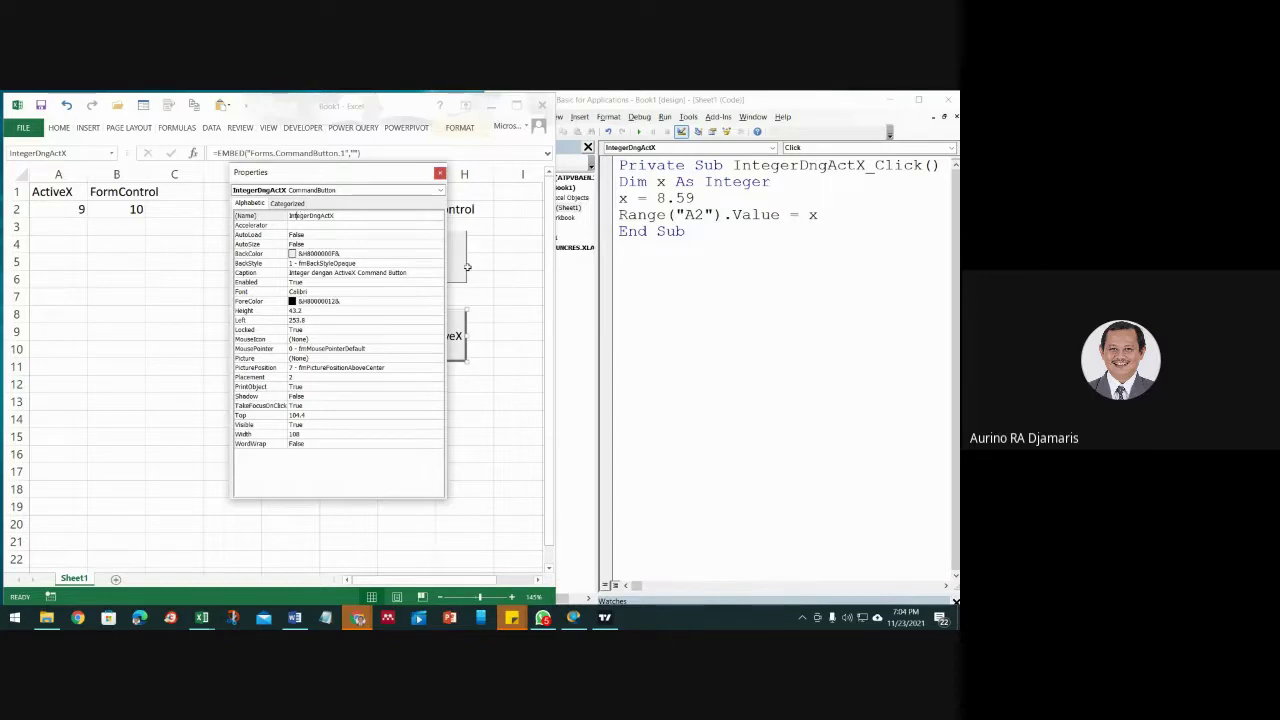
key("Delete")
key("Delete")
key("Delete")
key("Delete")
key("Return")
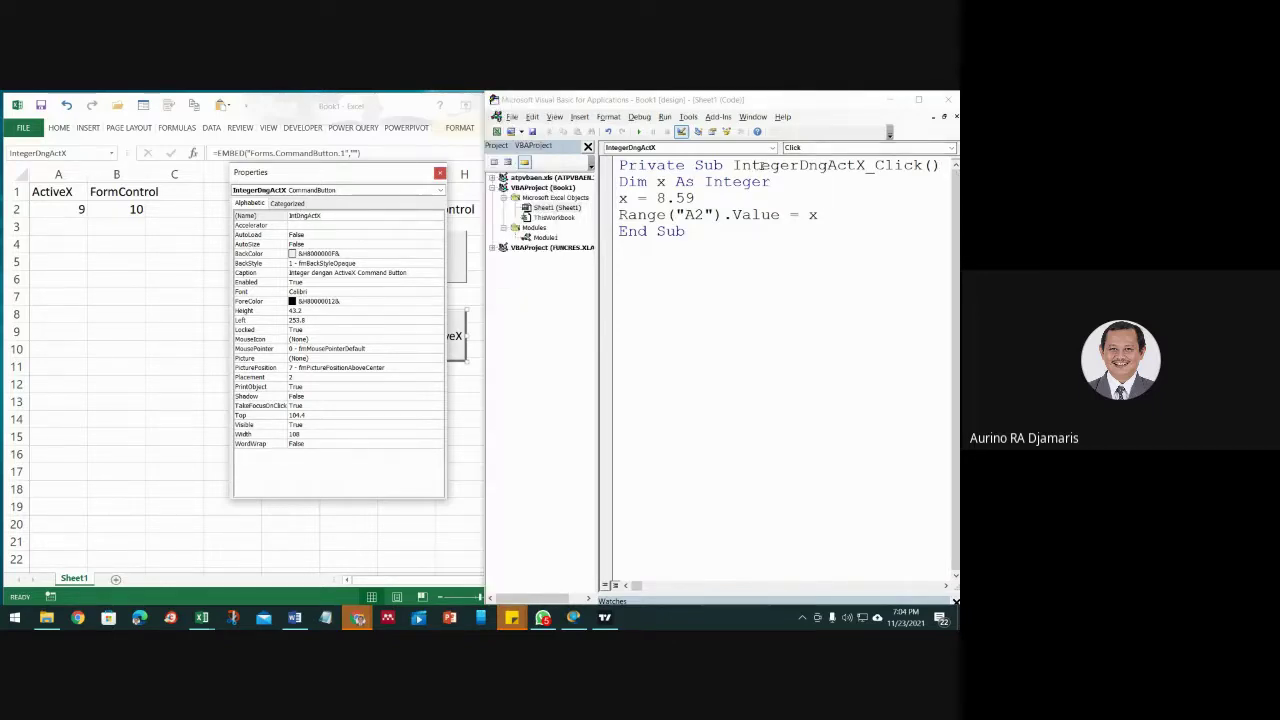
Rename the click procedure in the VBA code to IntDngActX_Click
left_click(762, 166)
key("Delete")
key("Delete")
key("Delete")
key("Delete")
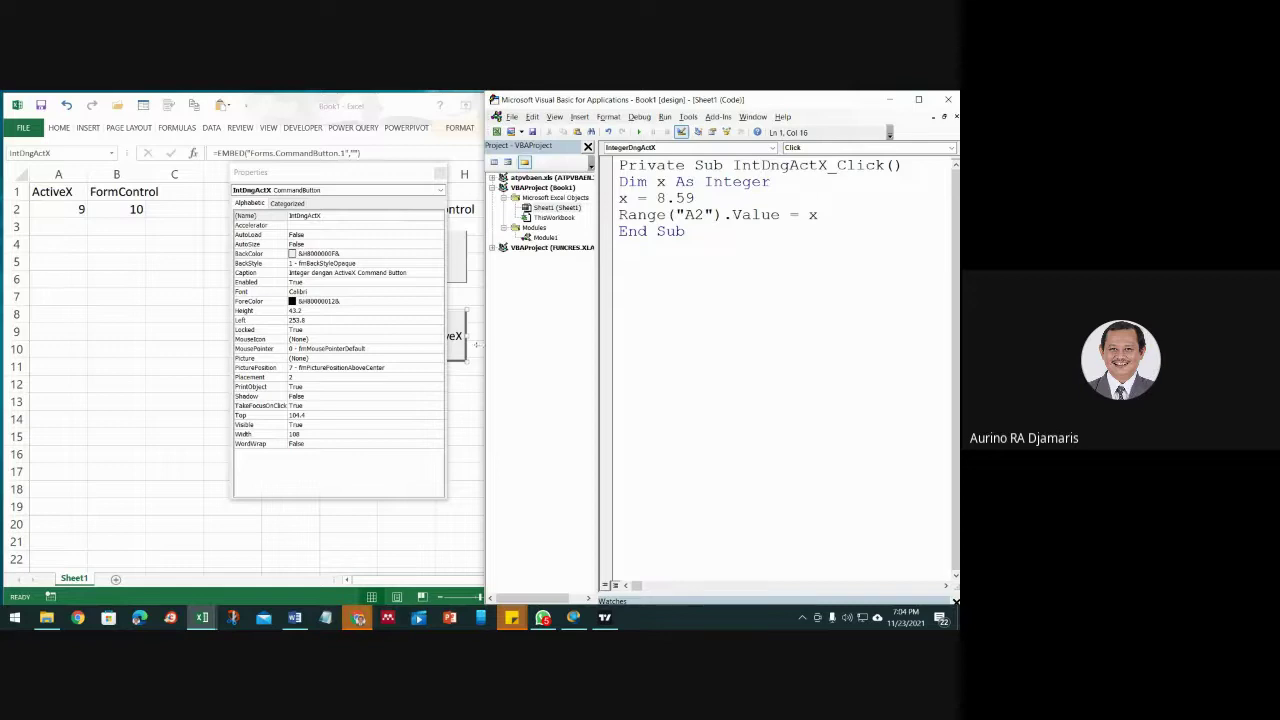
left_click(411, 521)
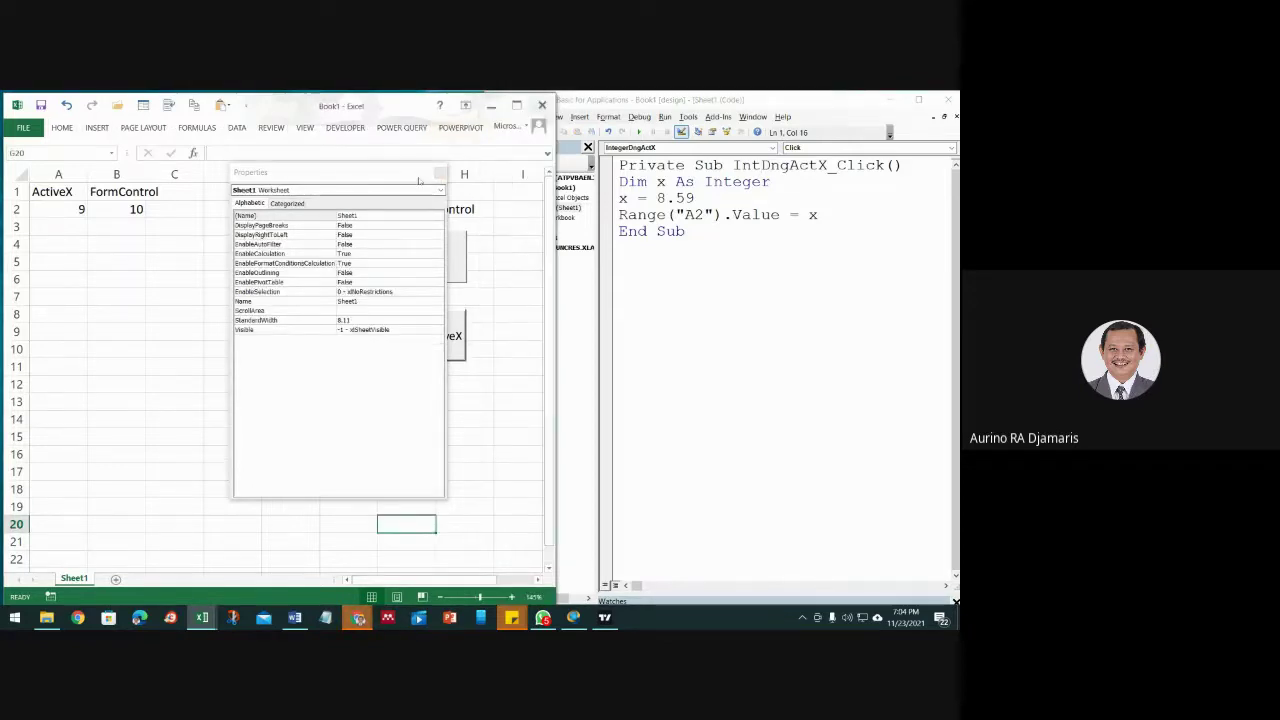
Set the IntDngActX button's ForeColor to the blue Highlight system colour
left_click(362, 188)
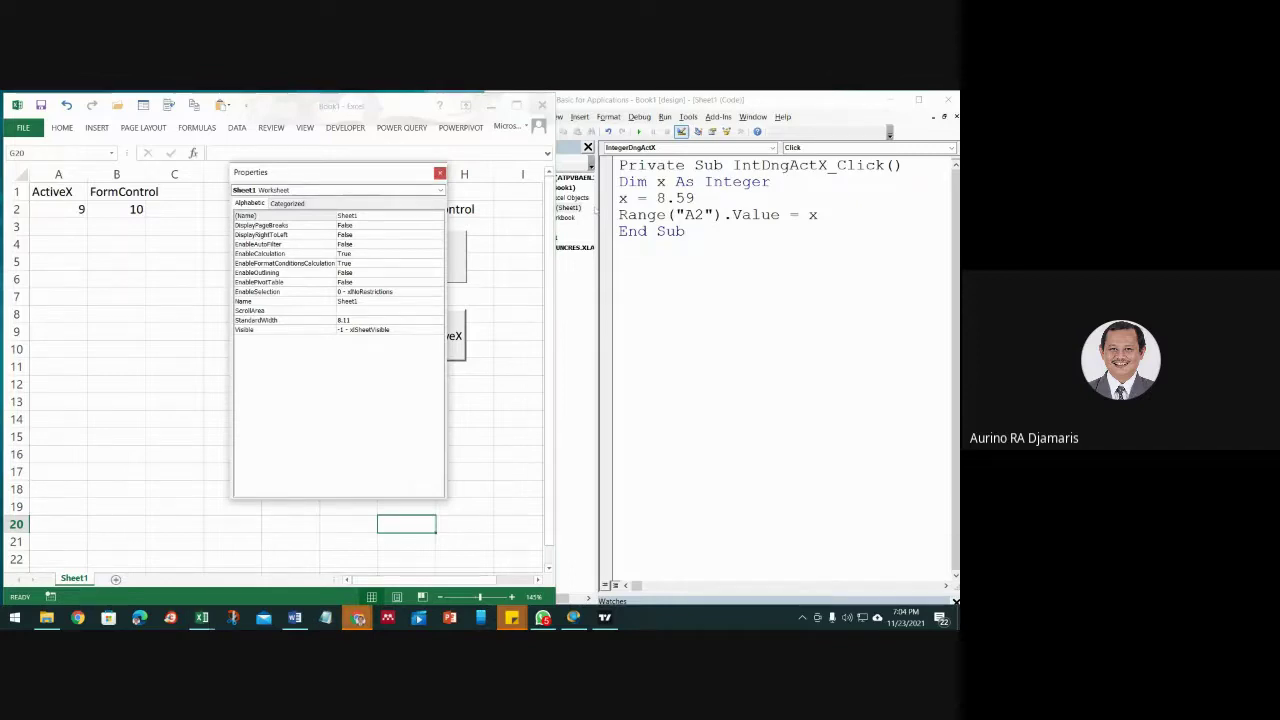
left_click(515, 261)
left_click(456, 335)
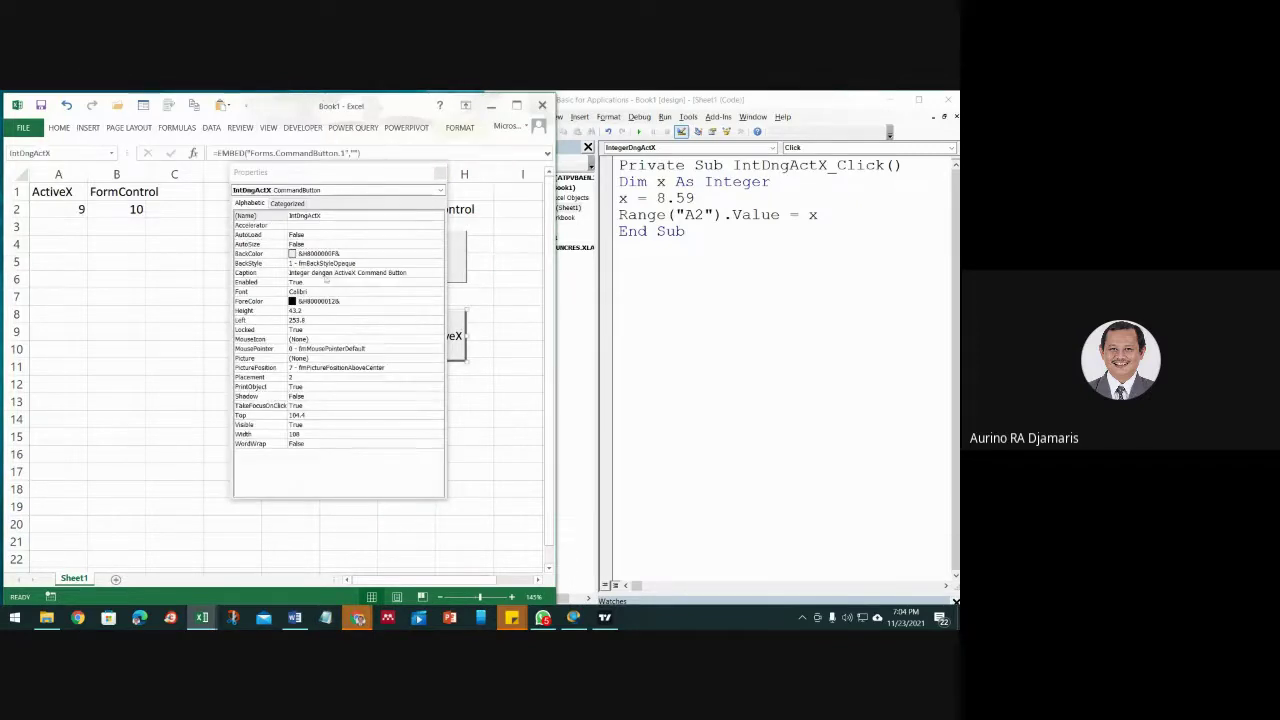
left_click(314, 301)
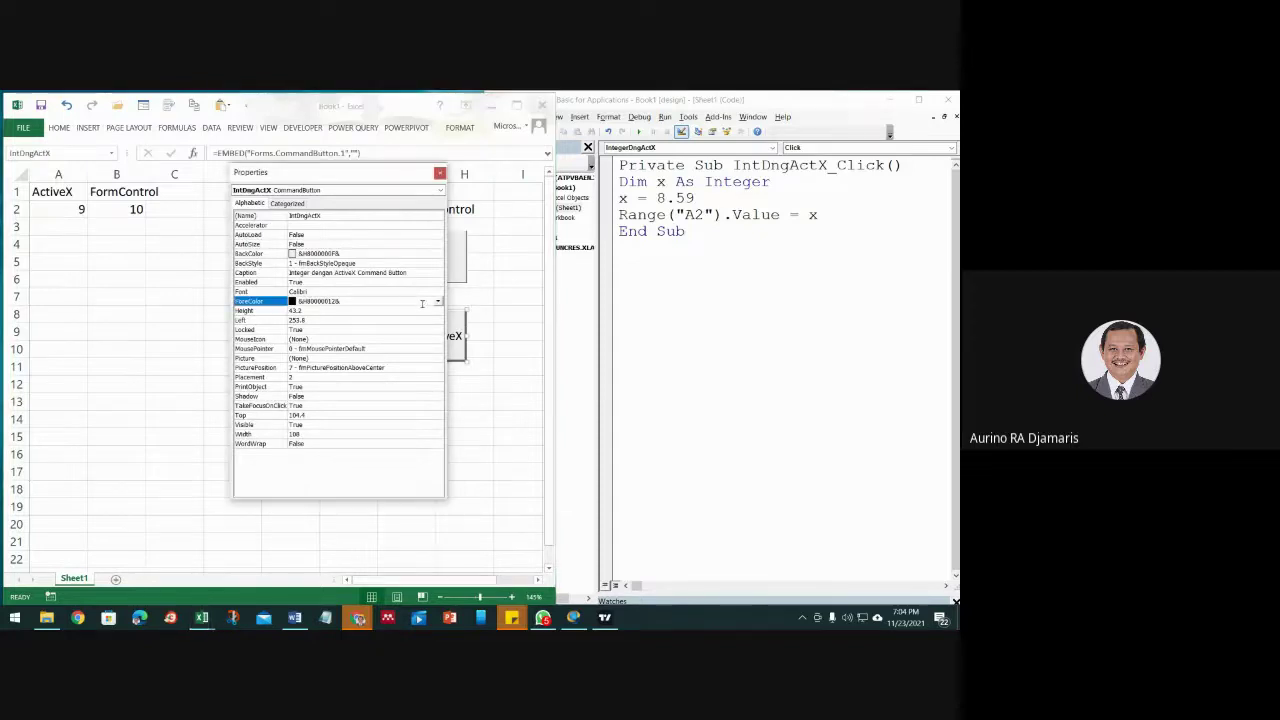
left_click(437, 301)
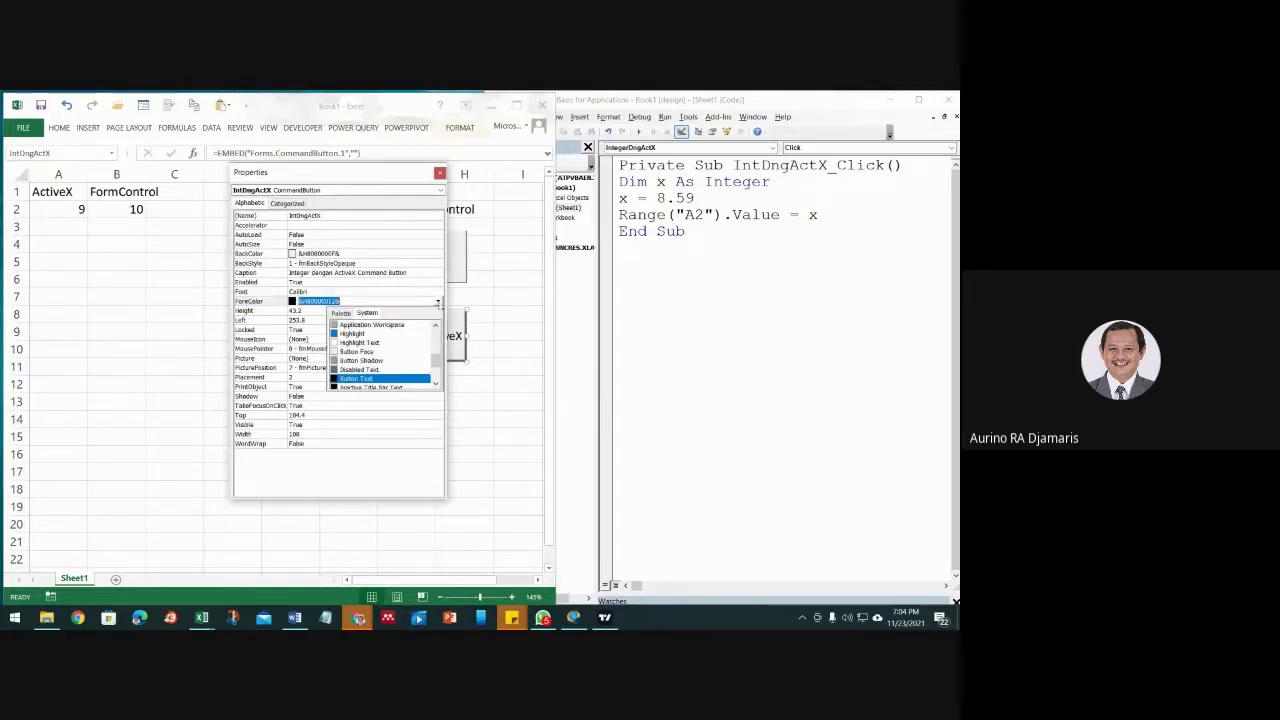
left_click(352, 334)
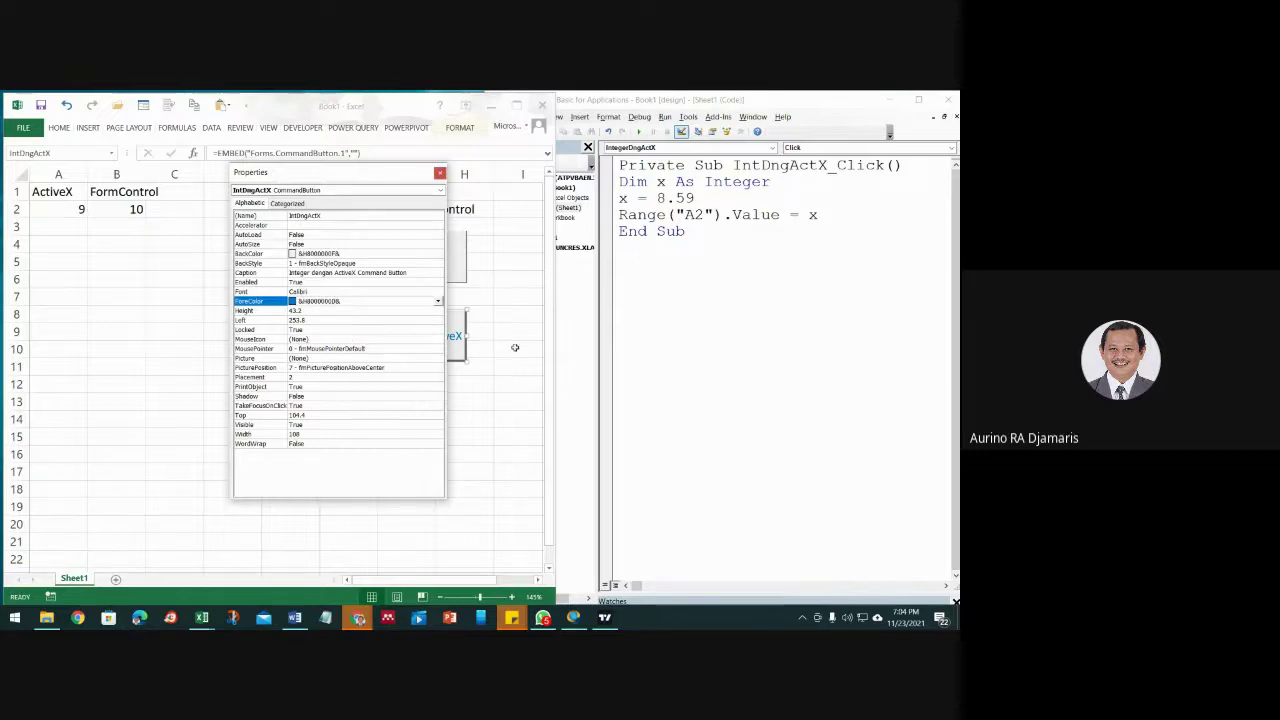
left_click_drag(382, 168, 210, 157)
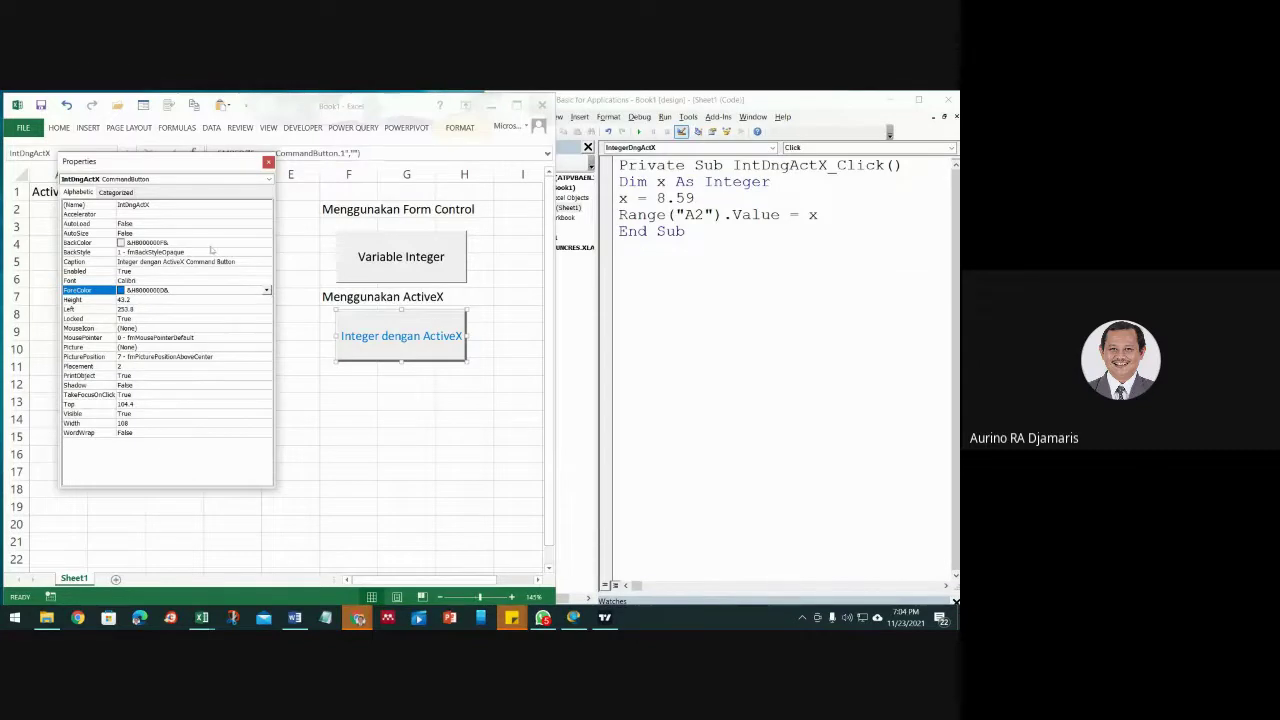
Set the button's BackColor to a light grey system colour
left_click(268, 246)
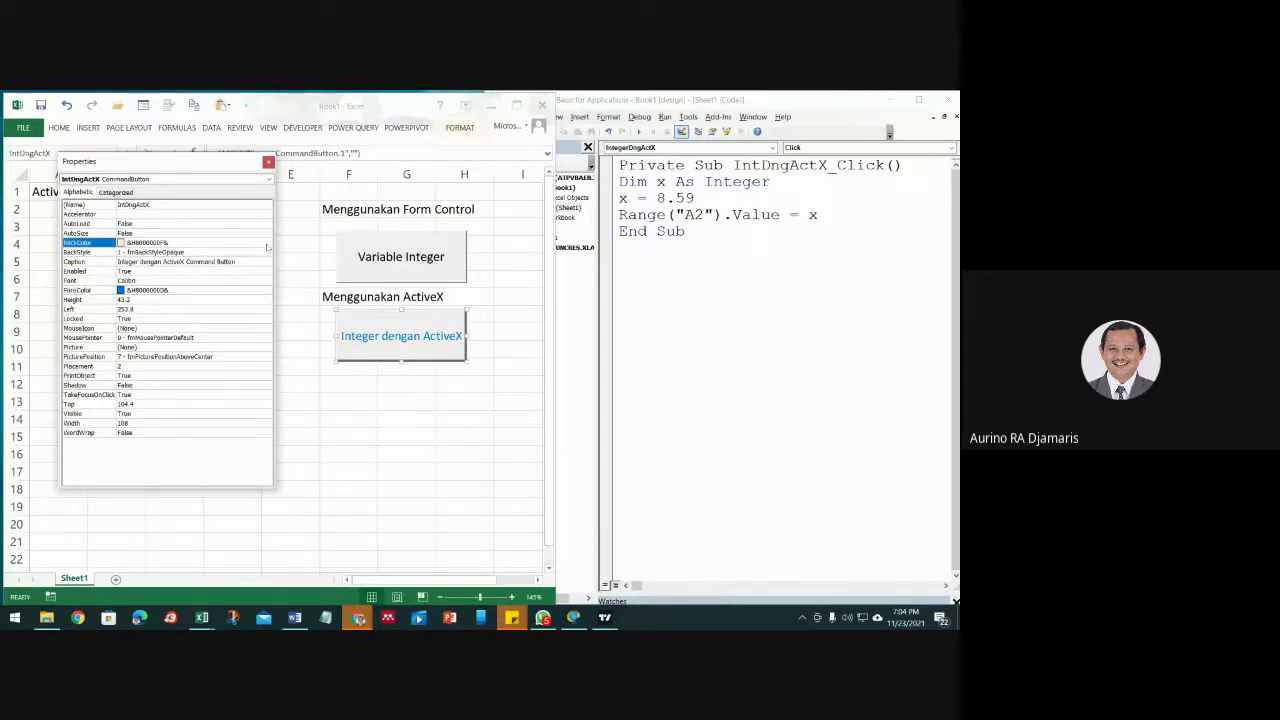
left_click(266, 244)
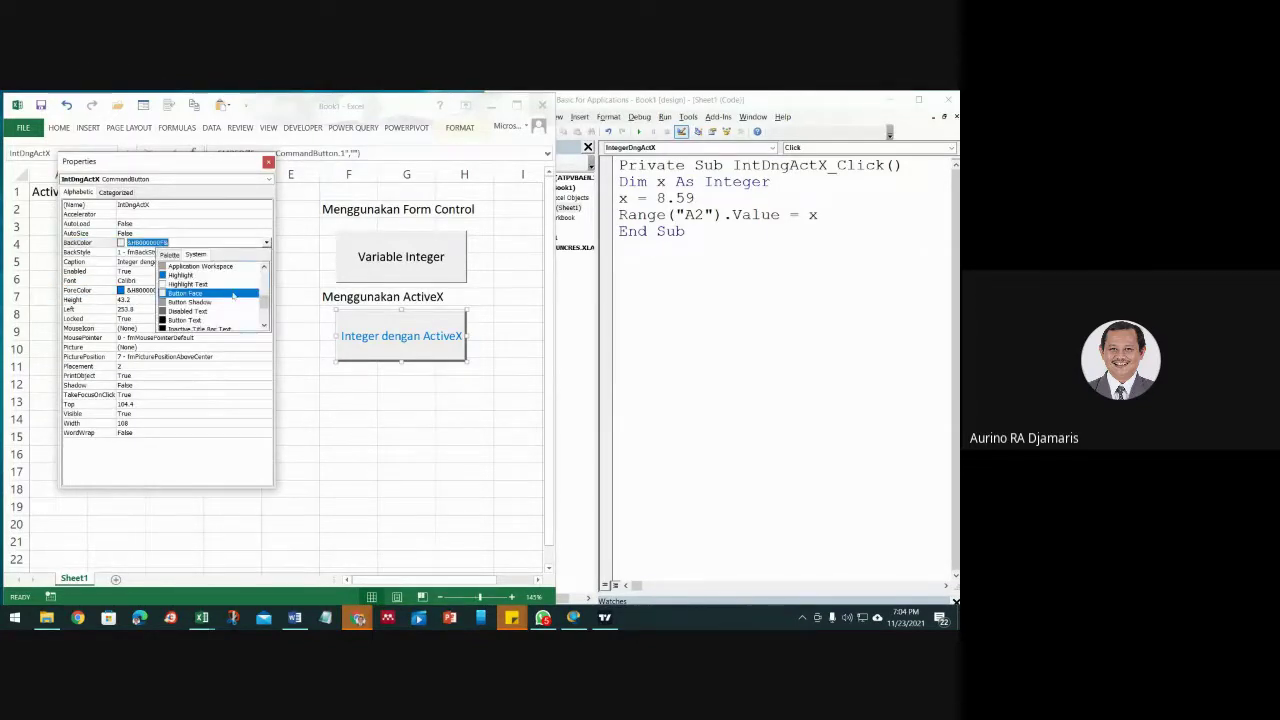
scroll(220, 305, "down", 2)
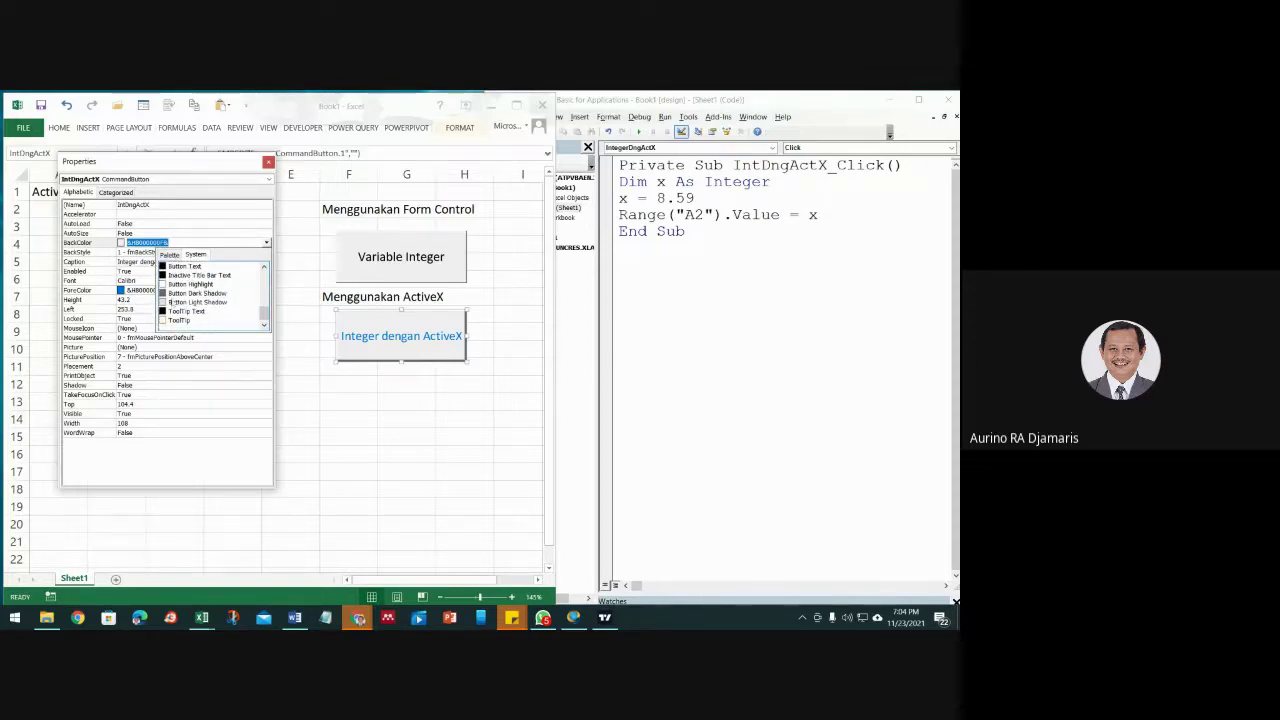
left_click(162, 294)
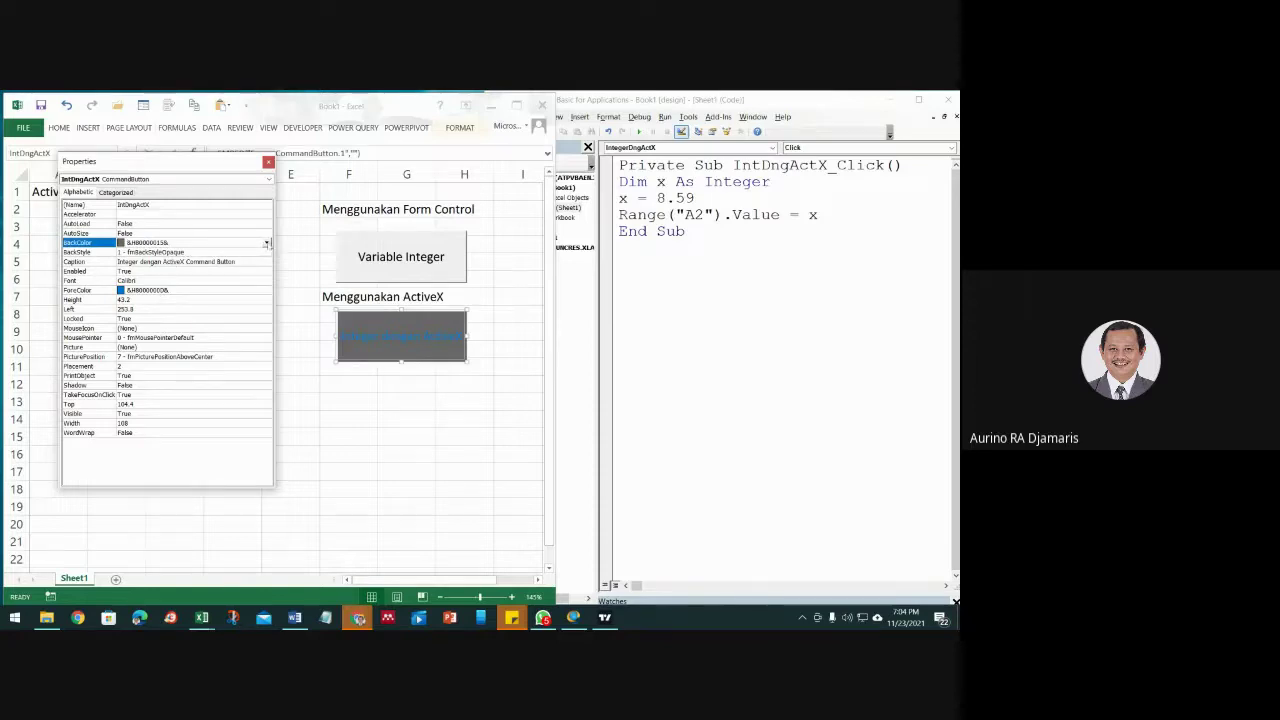
left_click(266, 242)
left_click(197, 301)
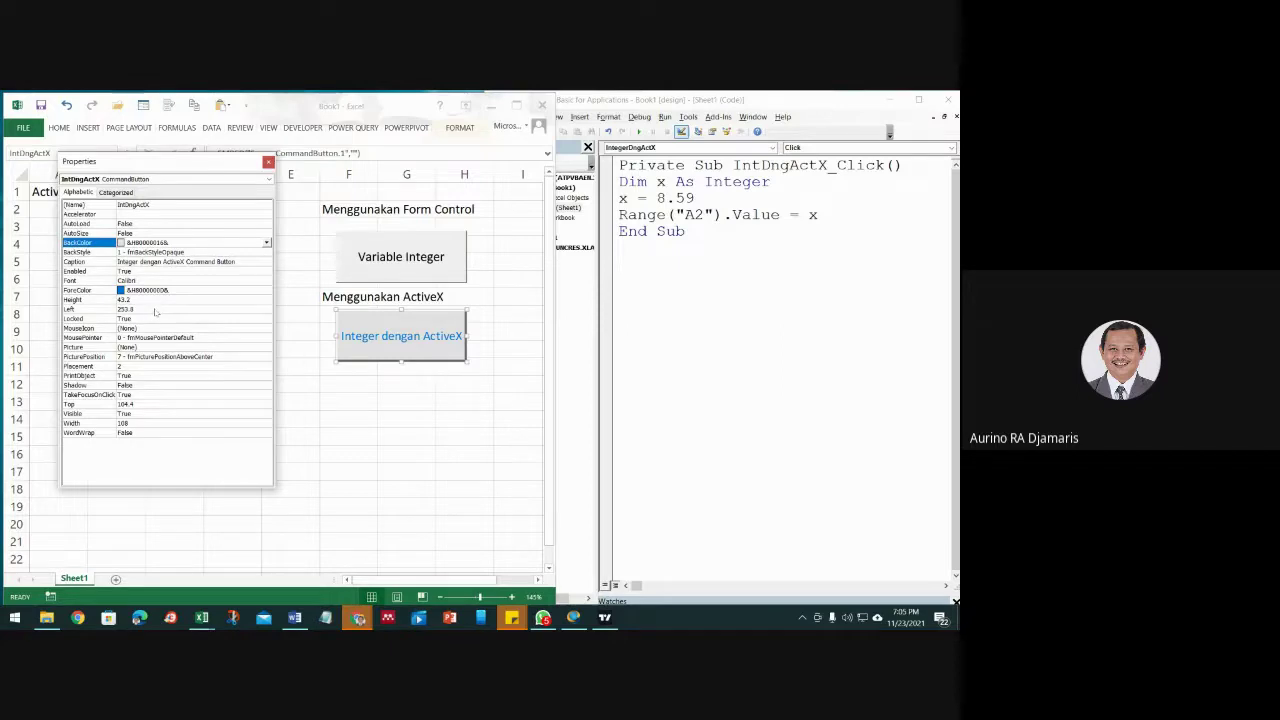
Raise the button's Width to about 110
left_click(147, 424)
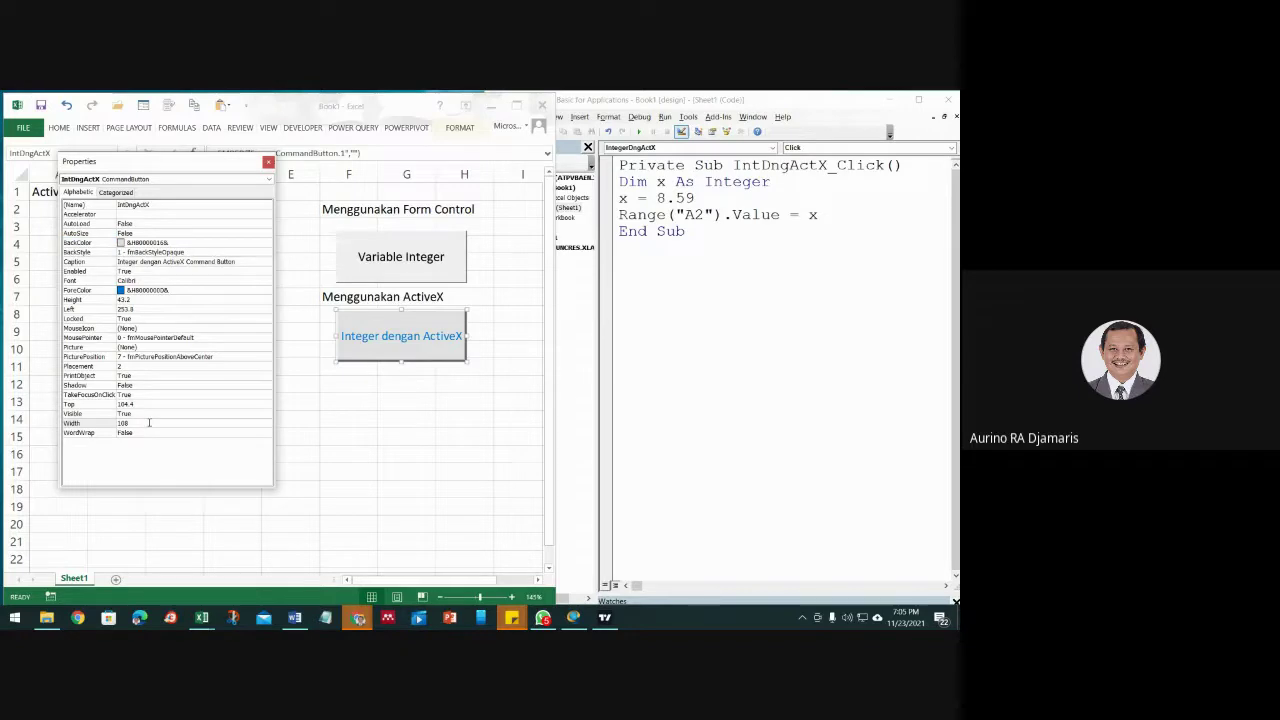
type("1")
key("Return")
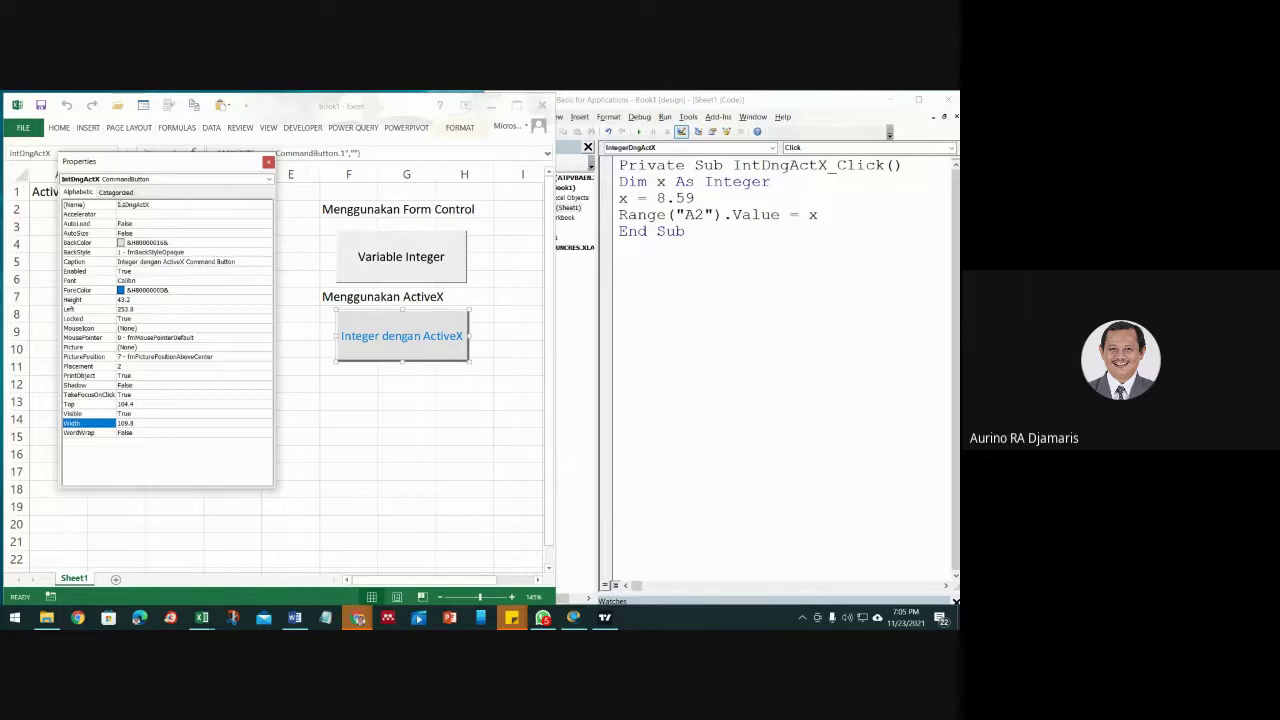
Open Format Control for the Variable Integer form button
right_click(381, 259)
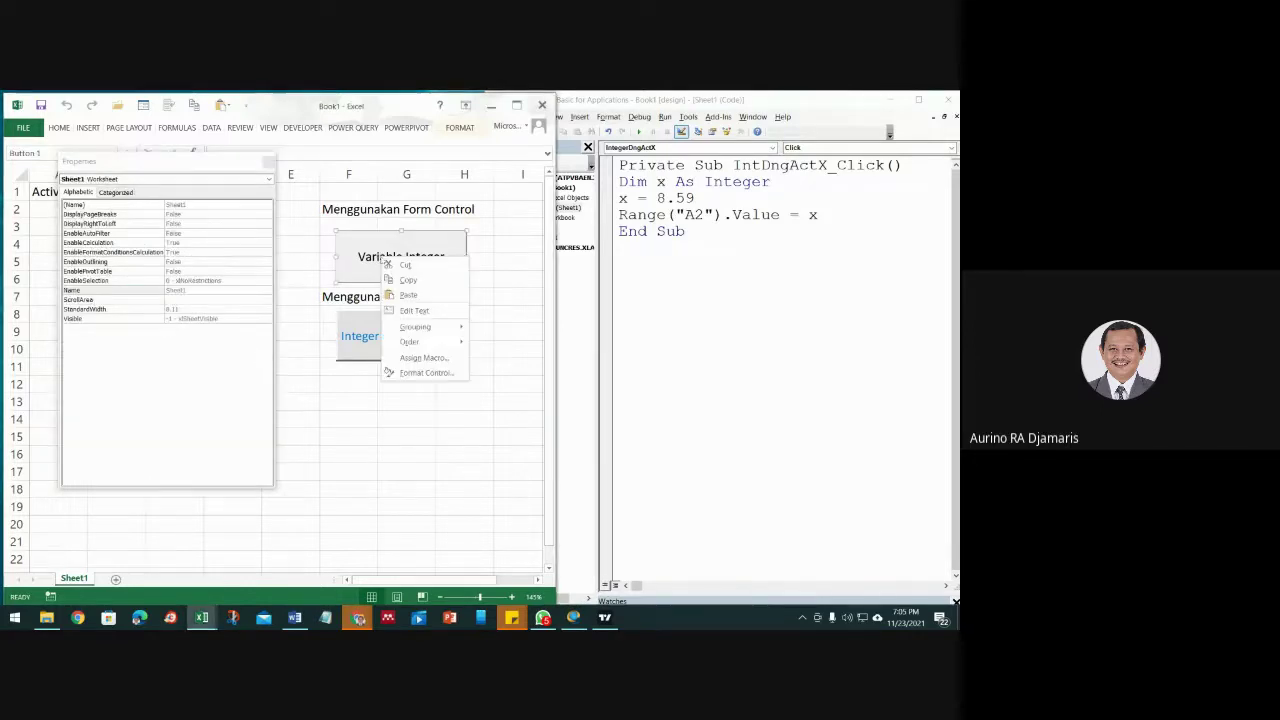
left_click(224, 363)
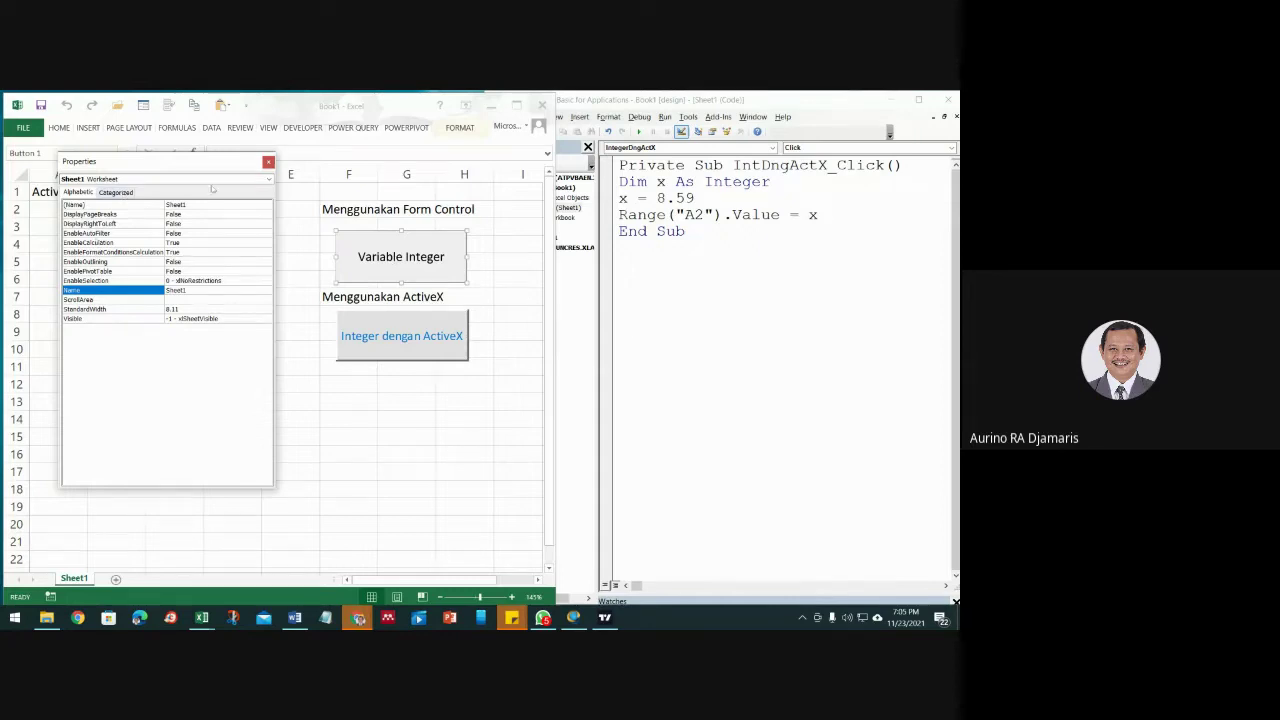
left_click(350, 252)
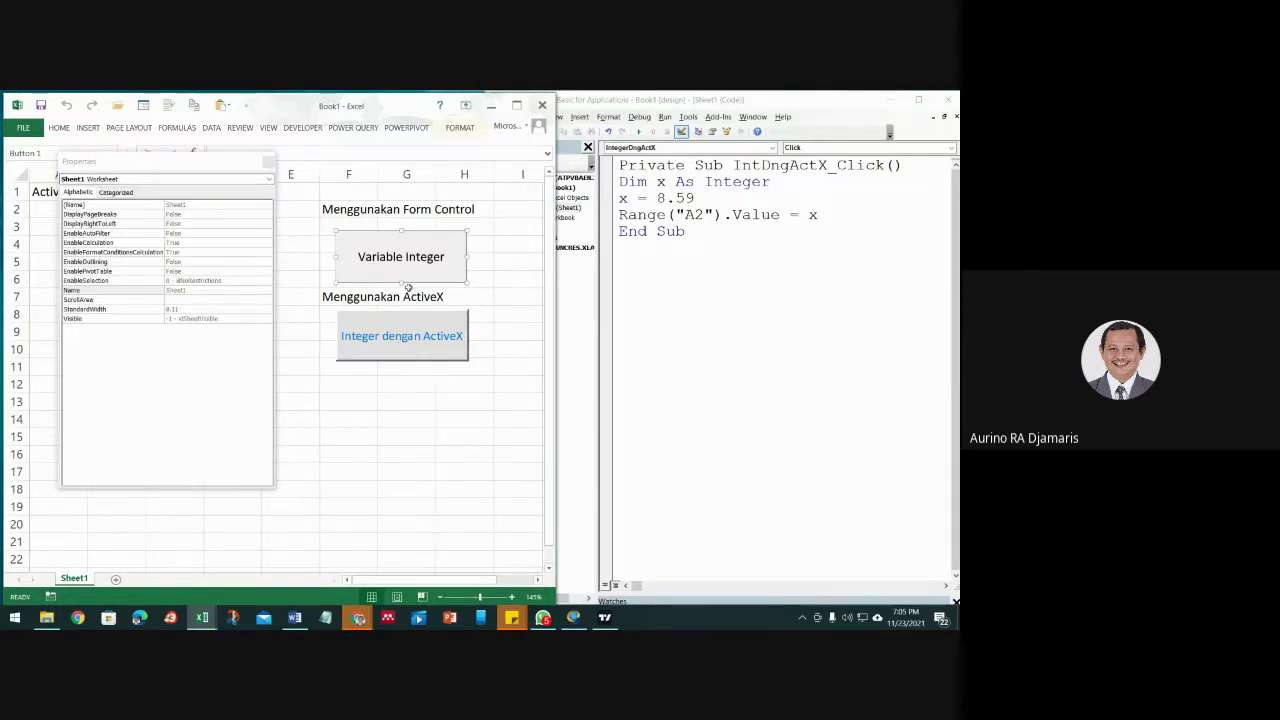
left_click(482, 275)
right_click(440, 268)
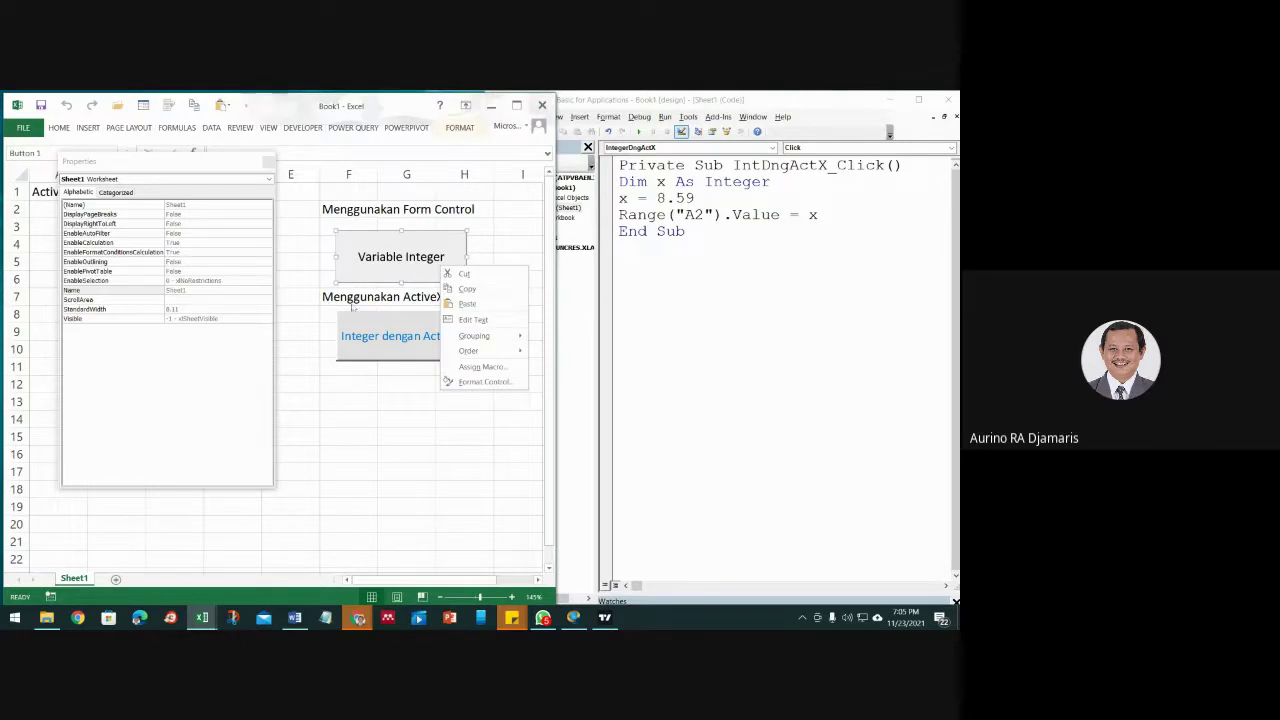
right_click(378, 257)
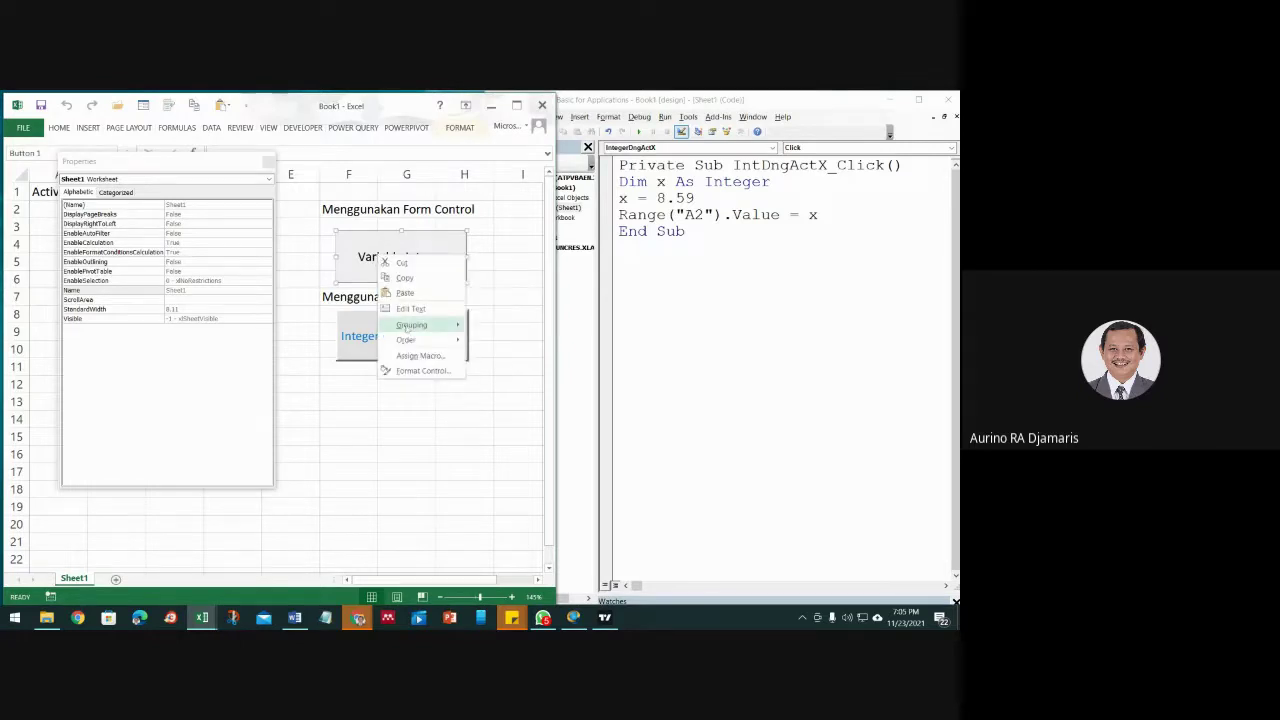
left_click(410, 372)
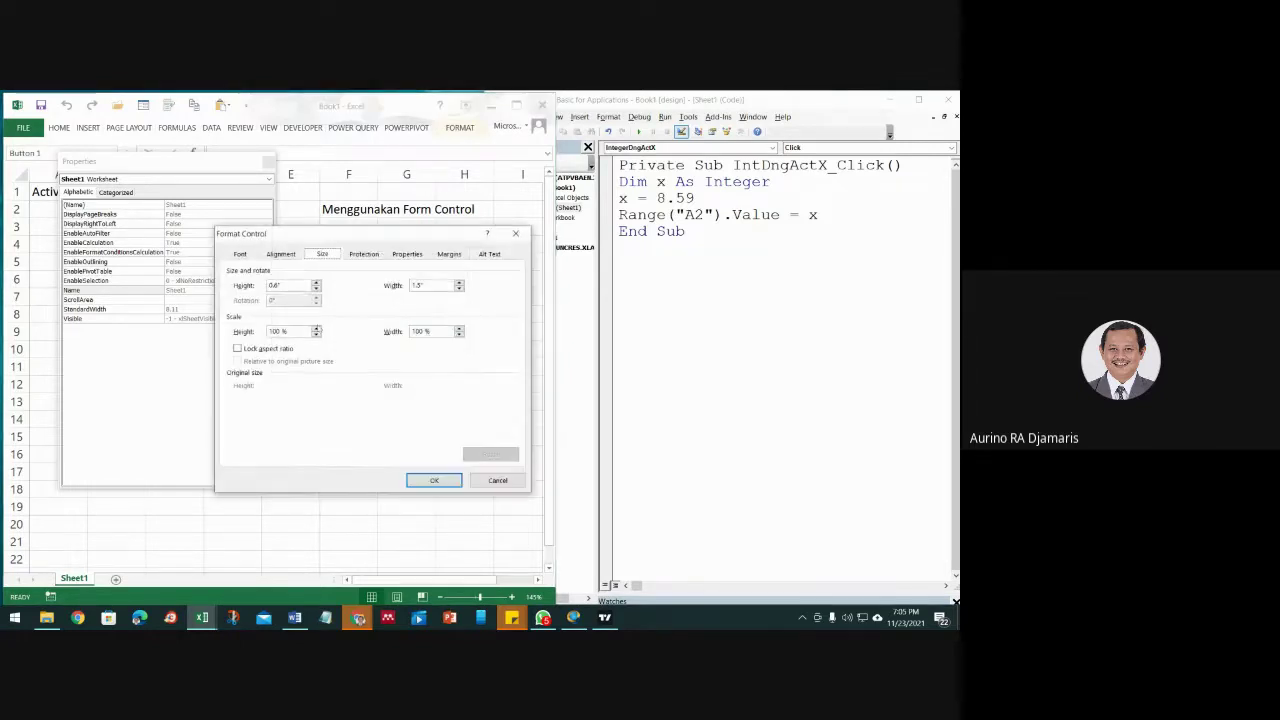
Set the button's font to Algerian, Bold, in orange, and apply it
left_click(240, 254)
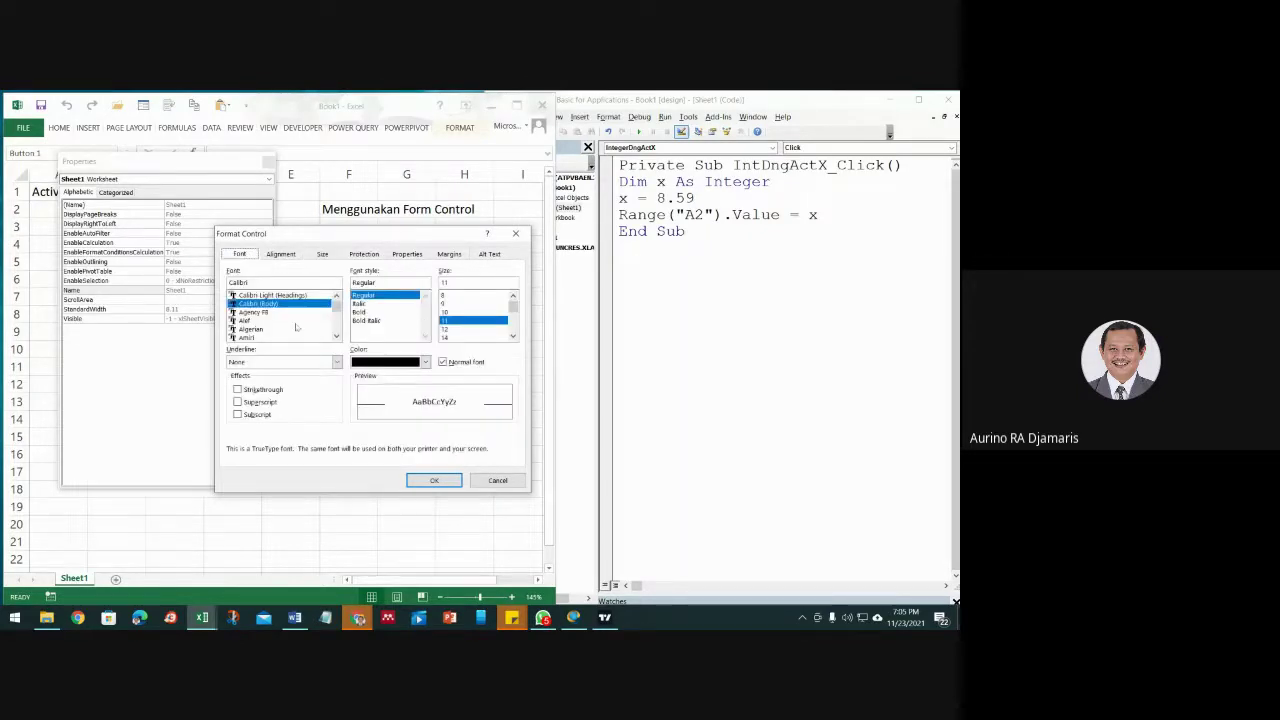
left_click(252, 329)
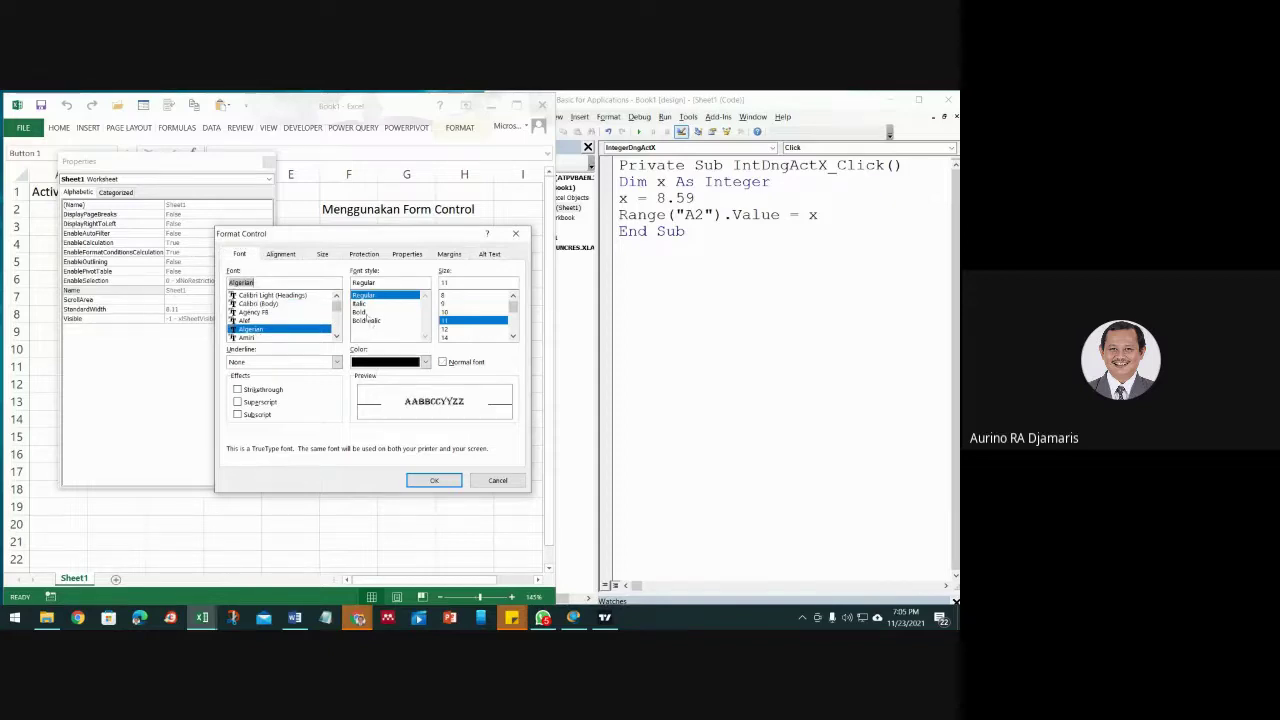
left_click(364, 312)
left_click(425, 362)
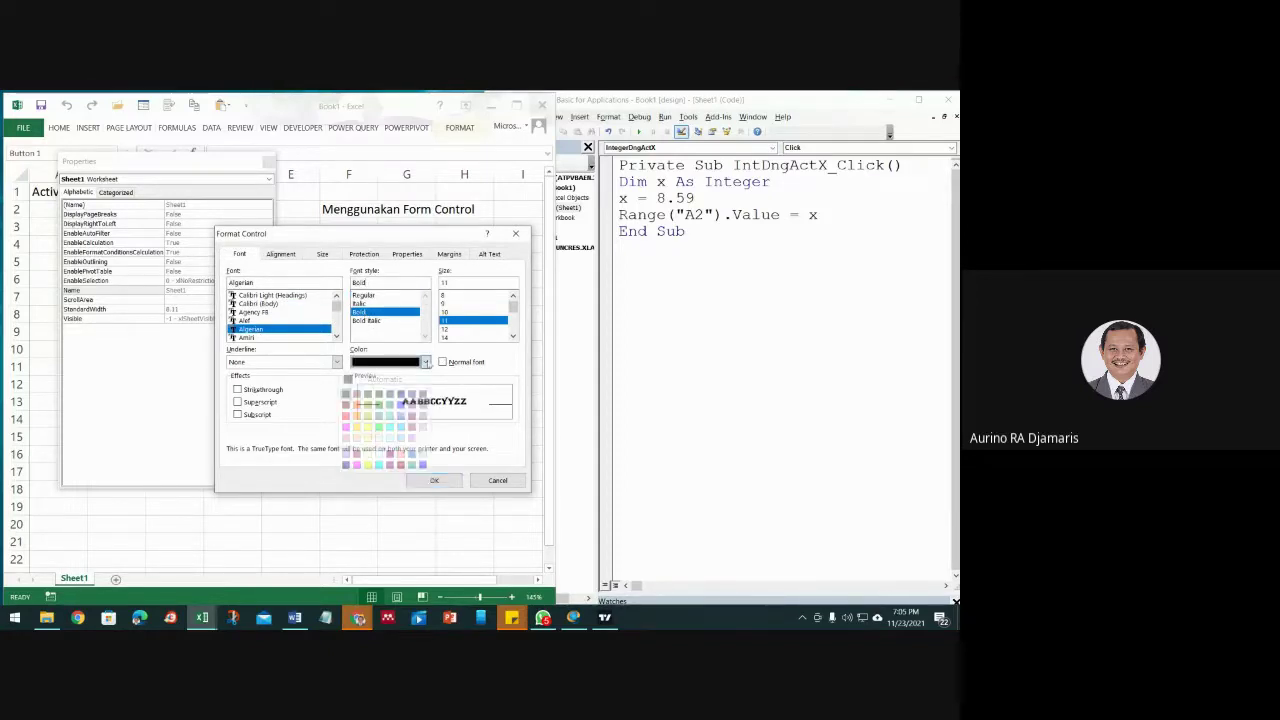
left_click(363, 405)
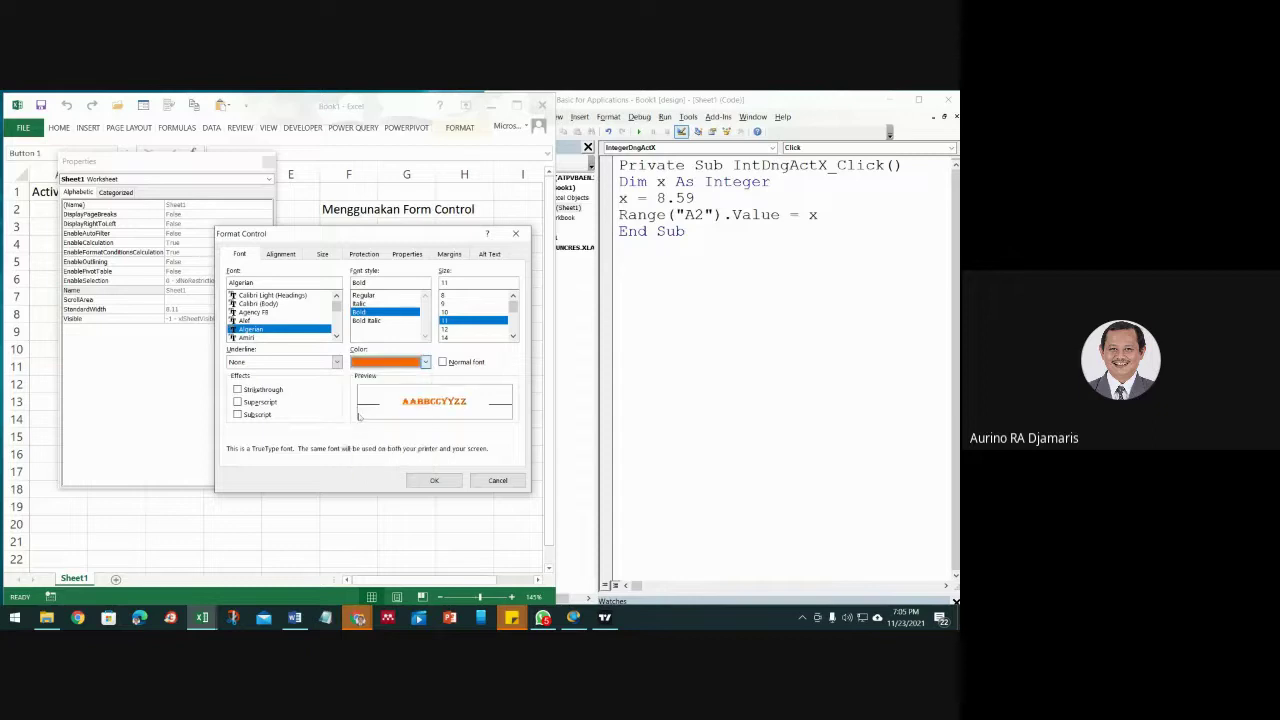
left_click(420, 482)
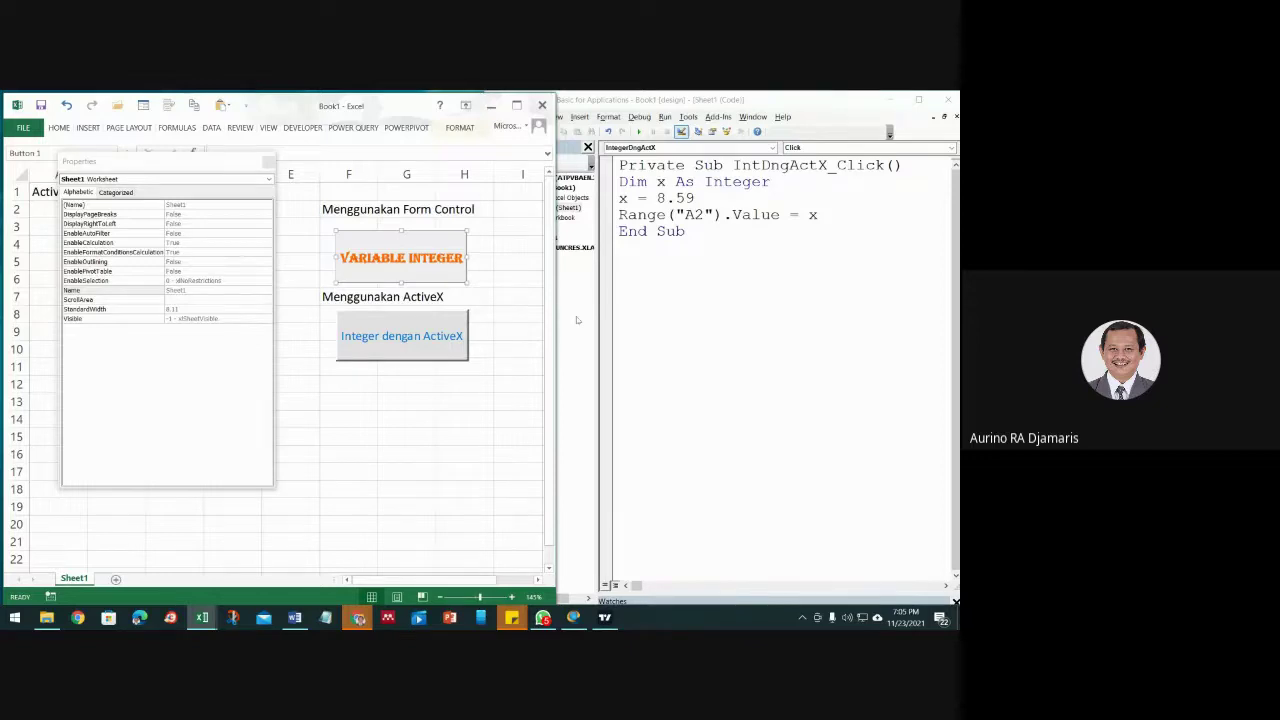
Edit the form button's text, fixing 'VARIABLE' to 'VARIABEL INTEGER'
right_click(395, 248)
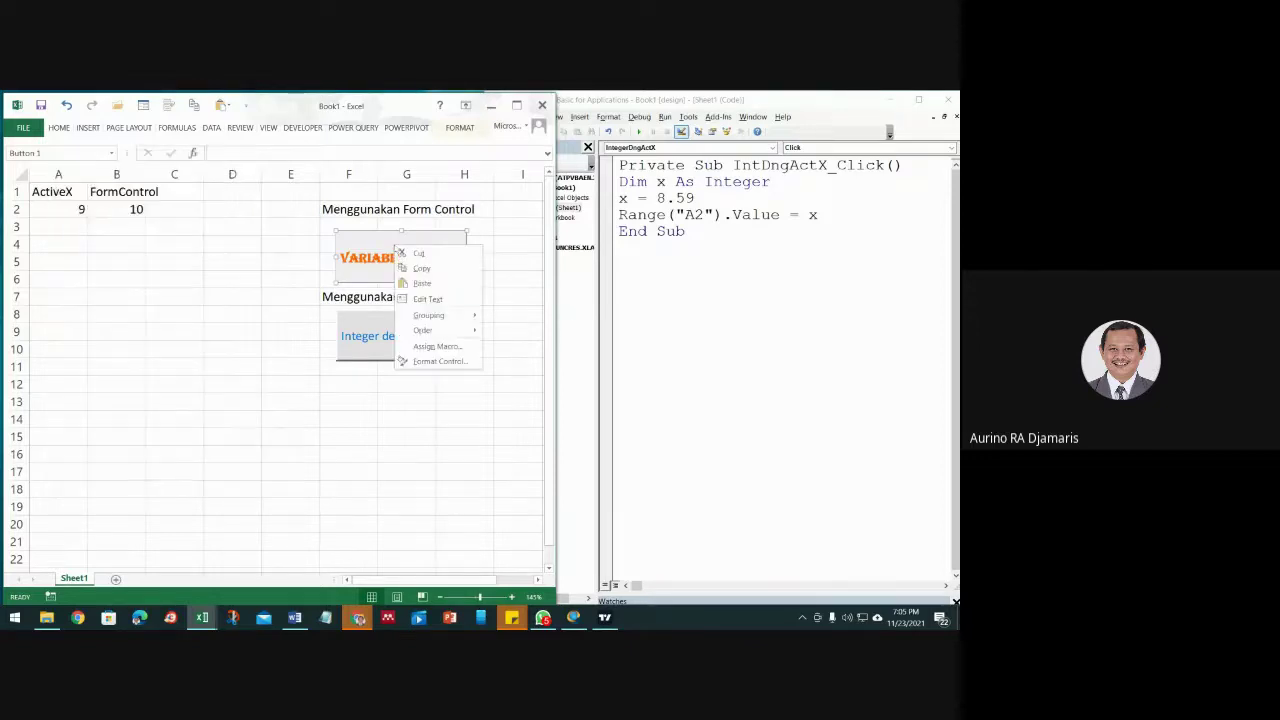
left_click(443, 300)
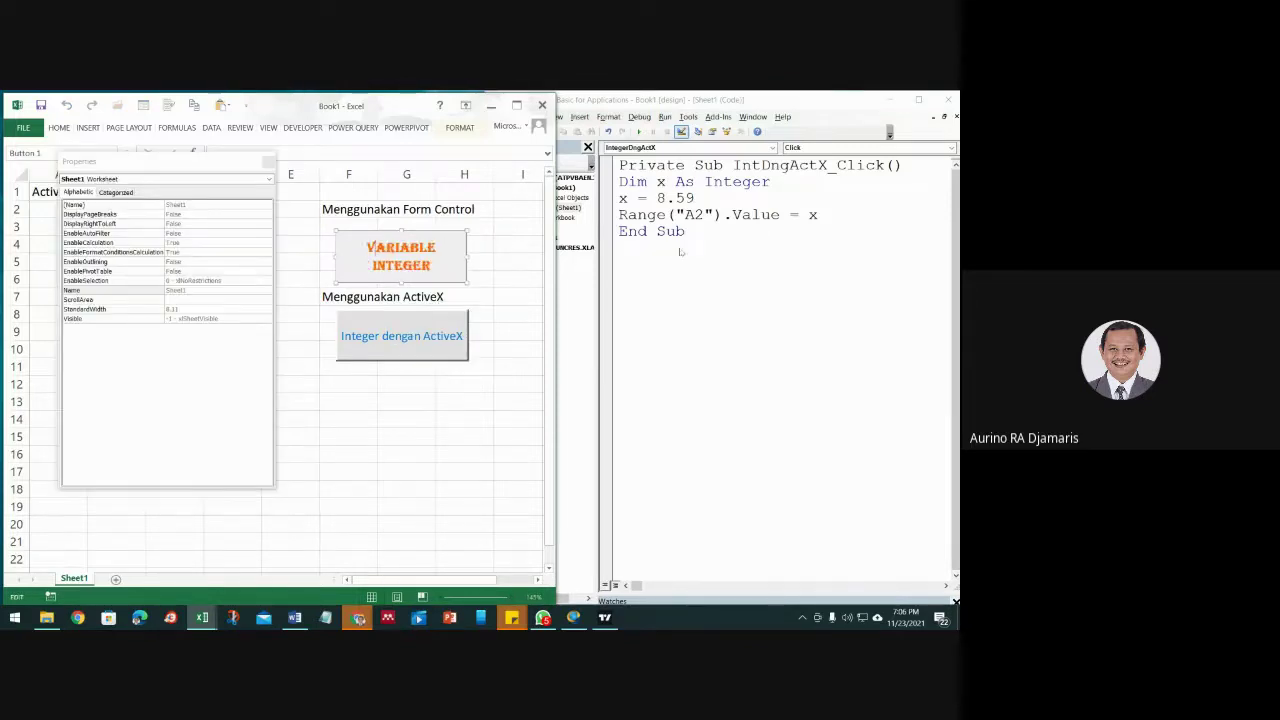
key("BackSpace")
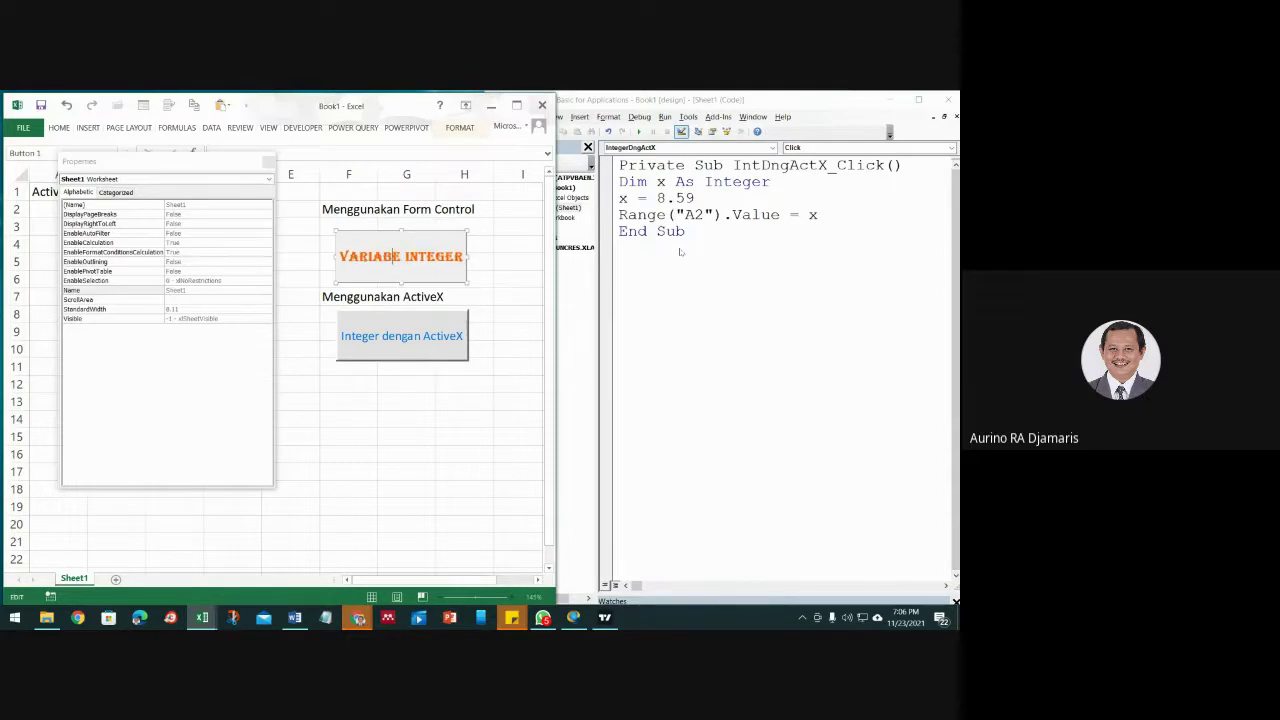
type("L")
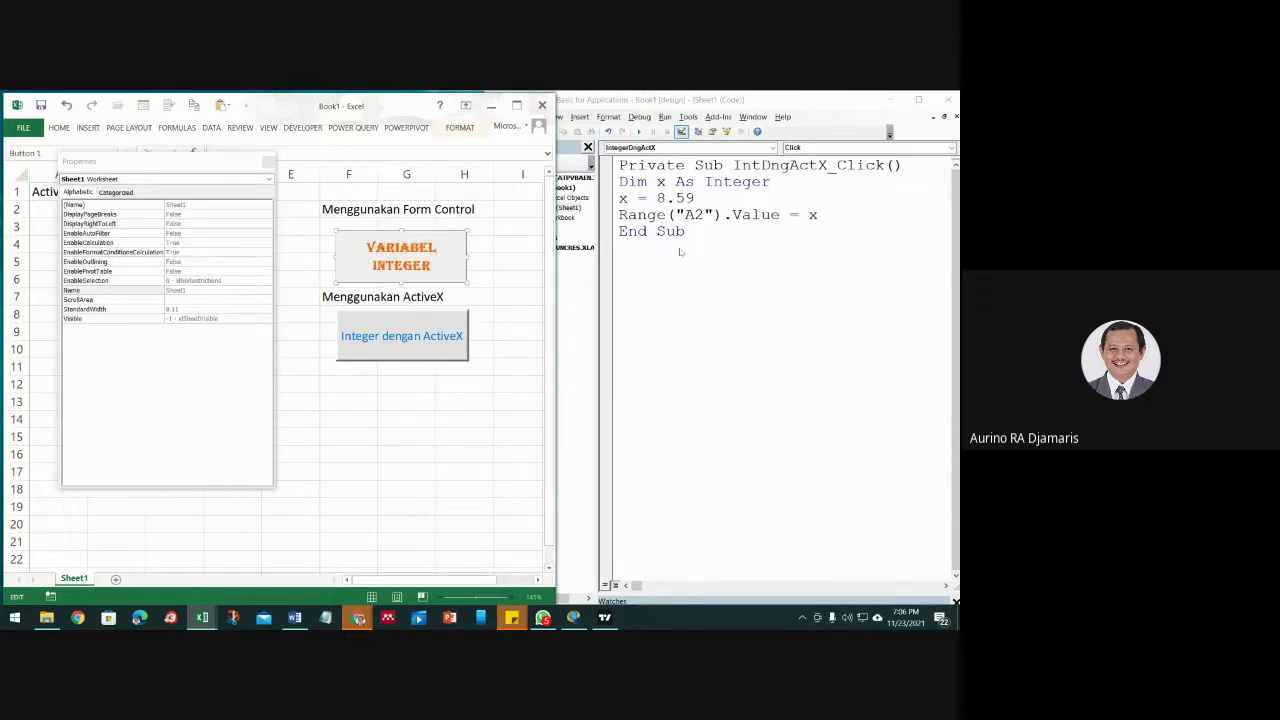
left_click(472, 384)
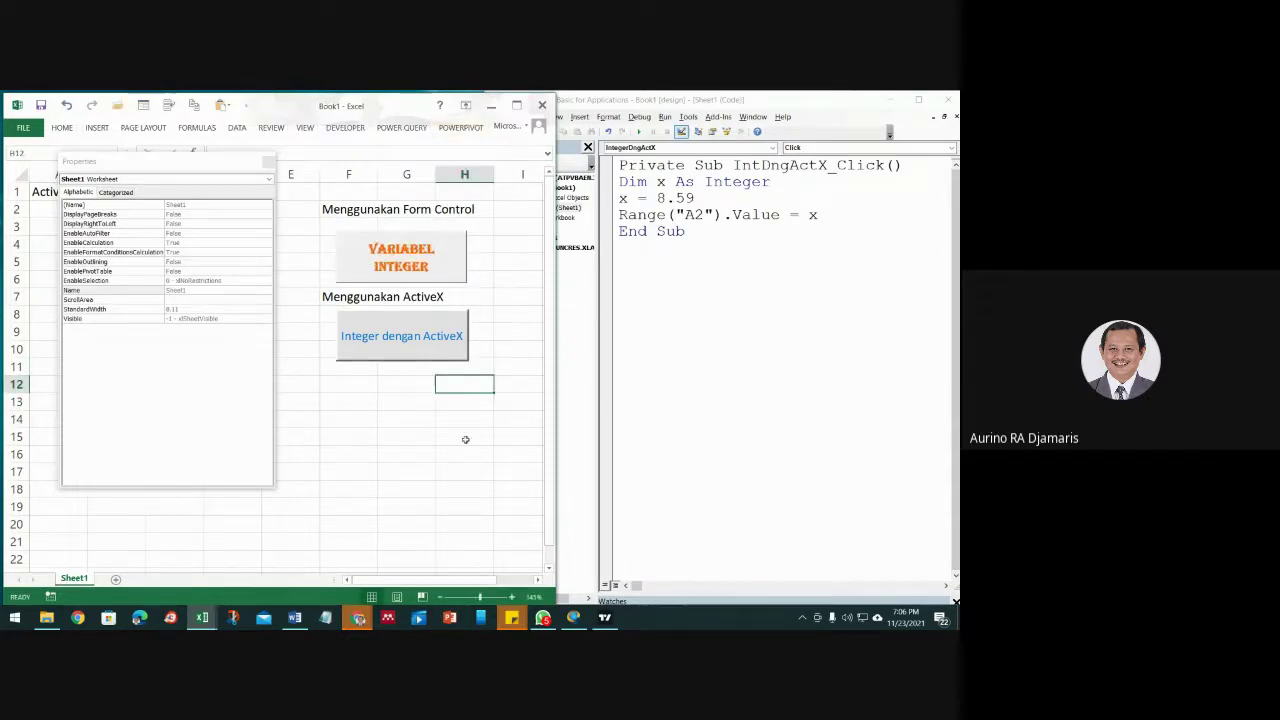
Open Format Control for the ActiveX button and browse its Size, Protection, Properties and Alt Text tabs
right_click(407, 338)
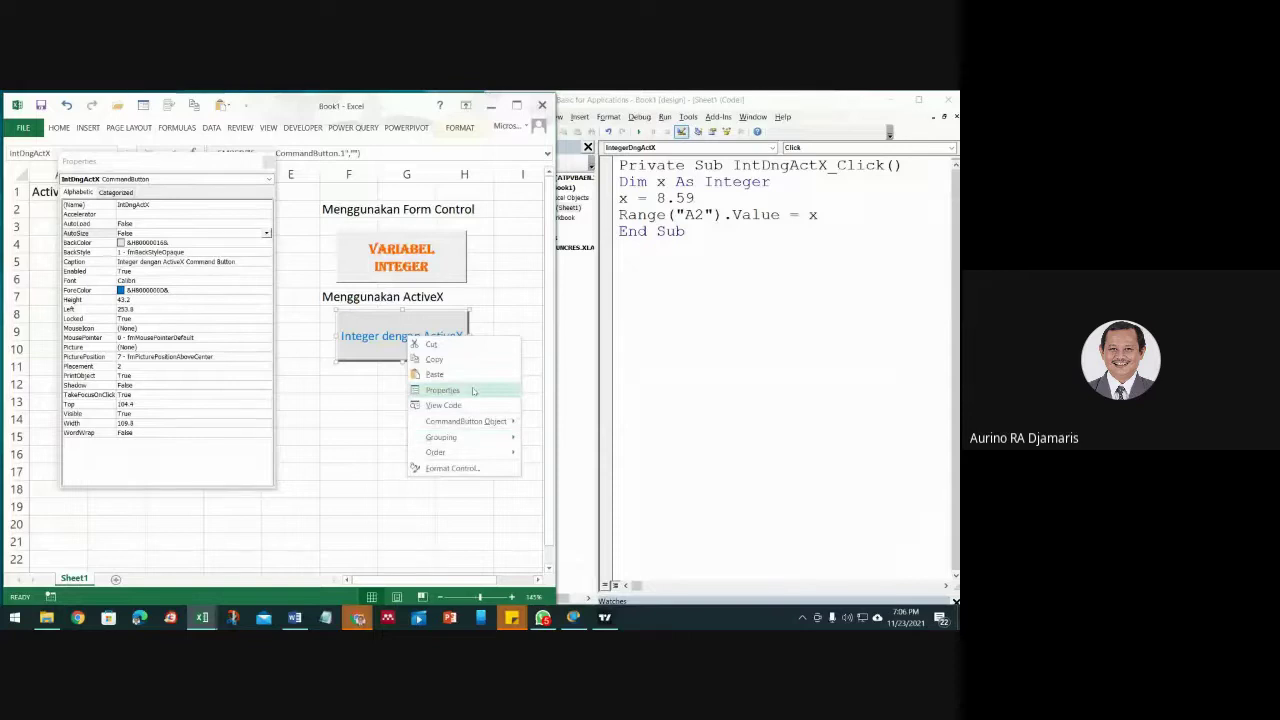
left_click(455, 468)
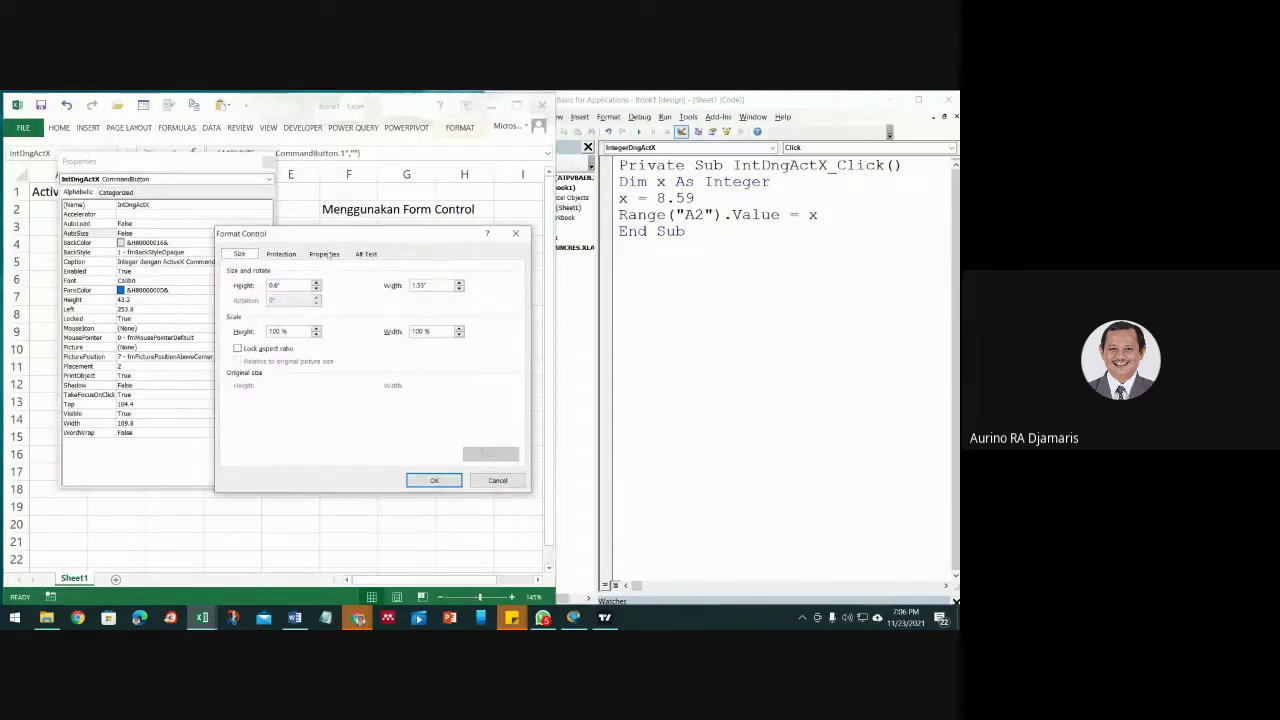
left_click(267, 257)
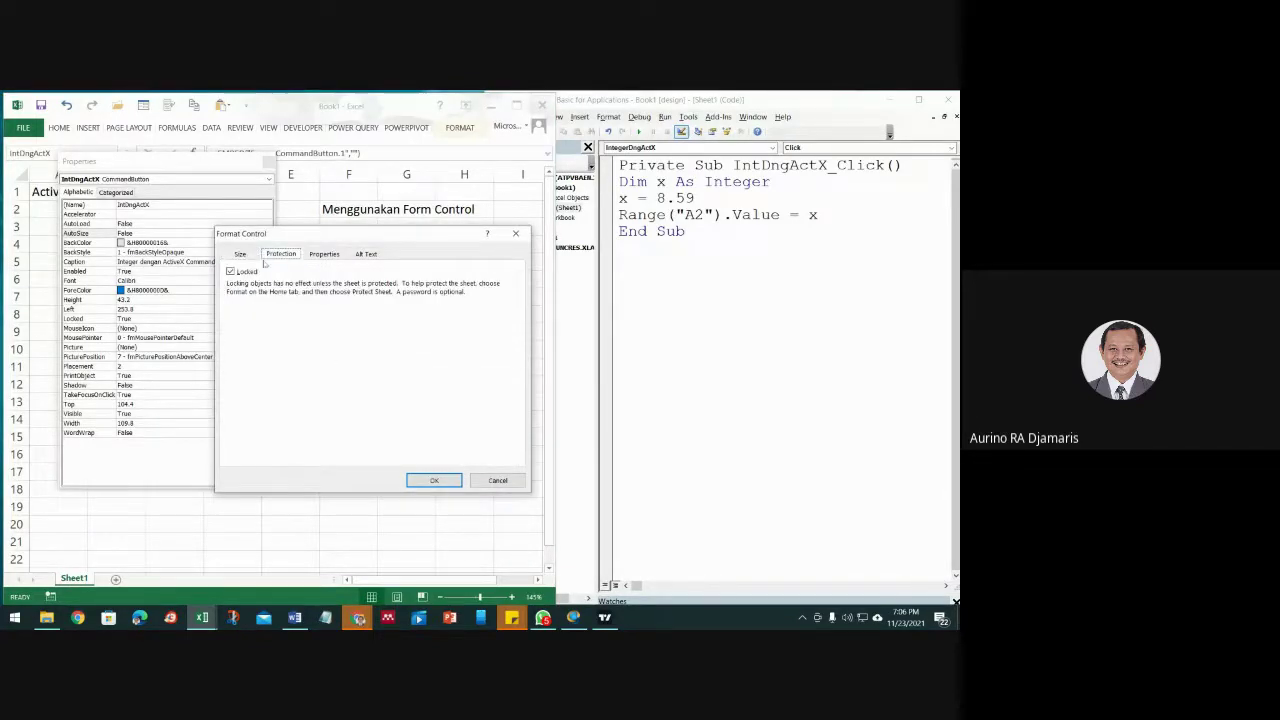
left_click(241, 254)
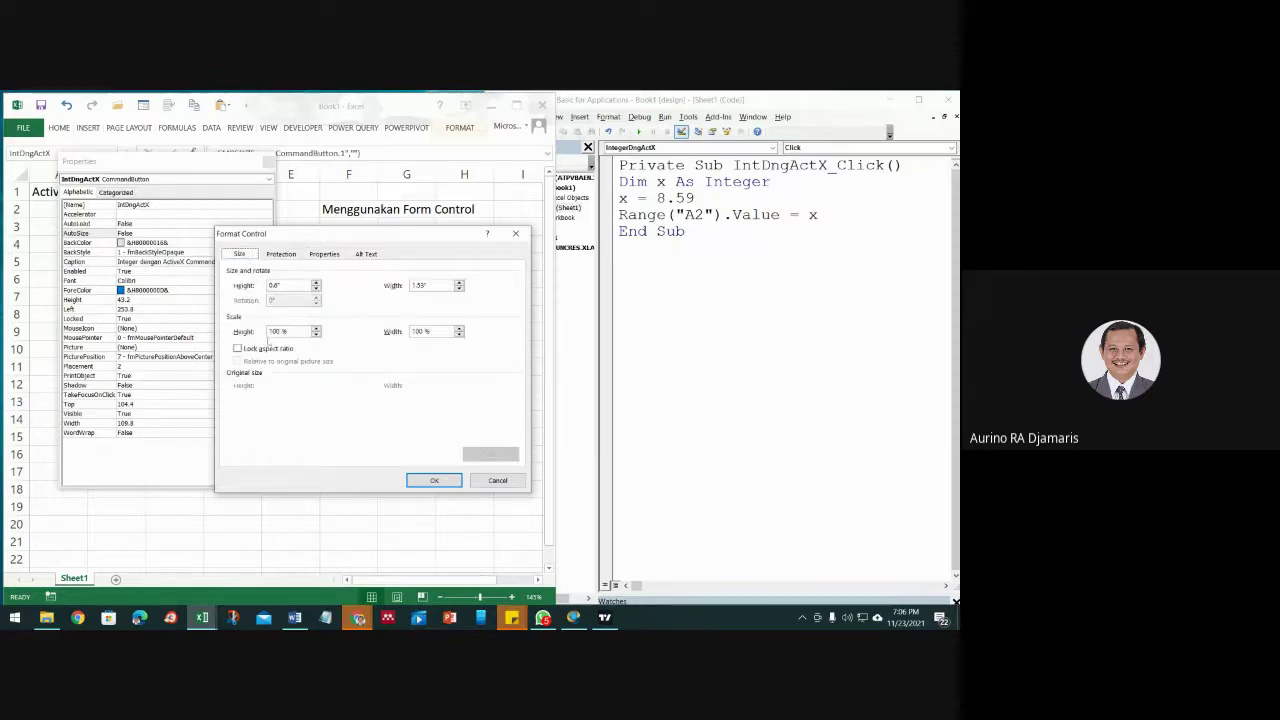
left_click(284, 254)
left_click(324, 256)
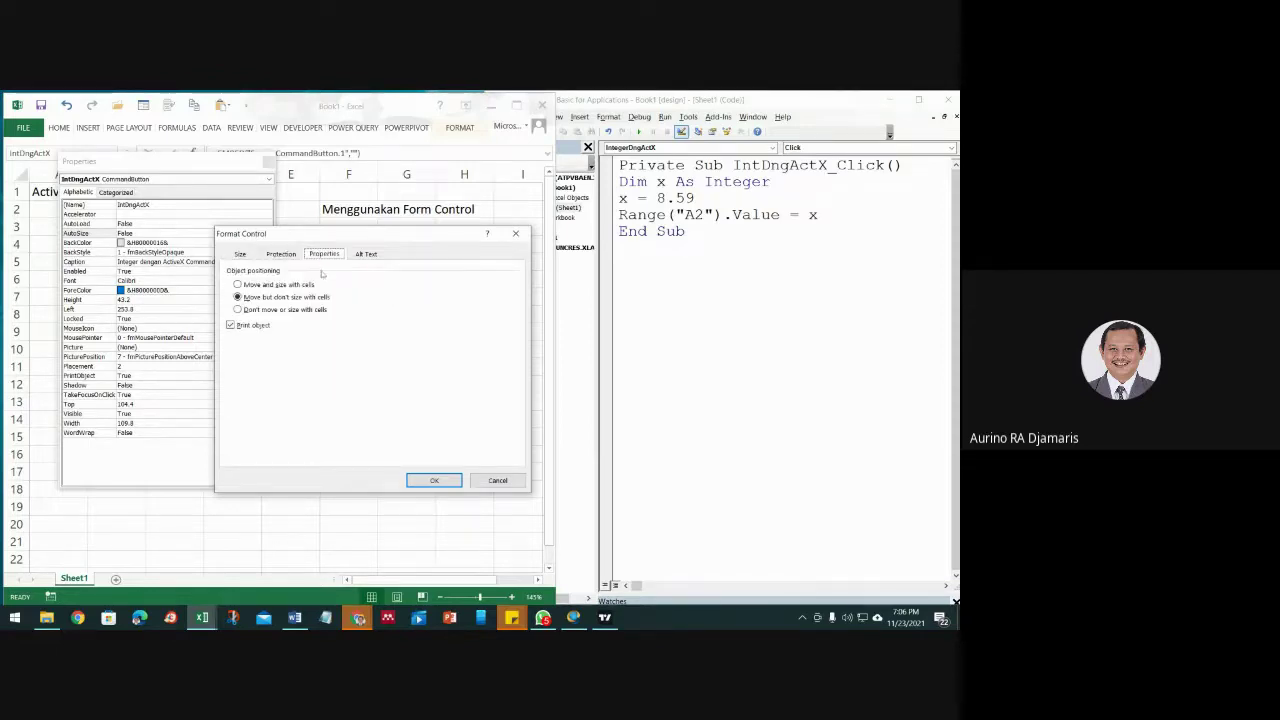
left_click(368, 255)
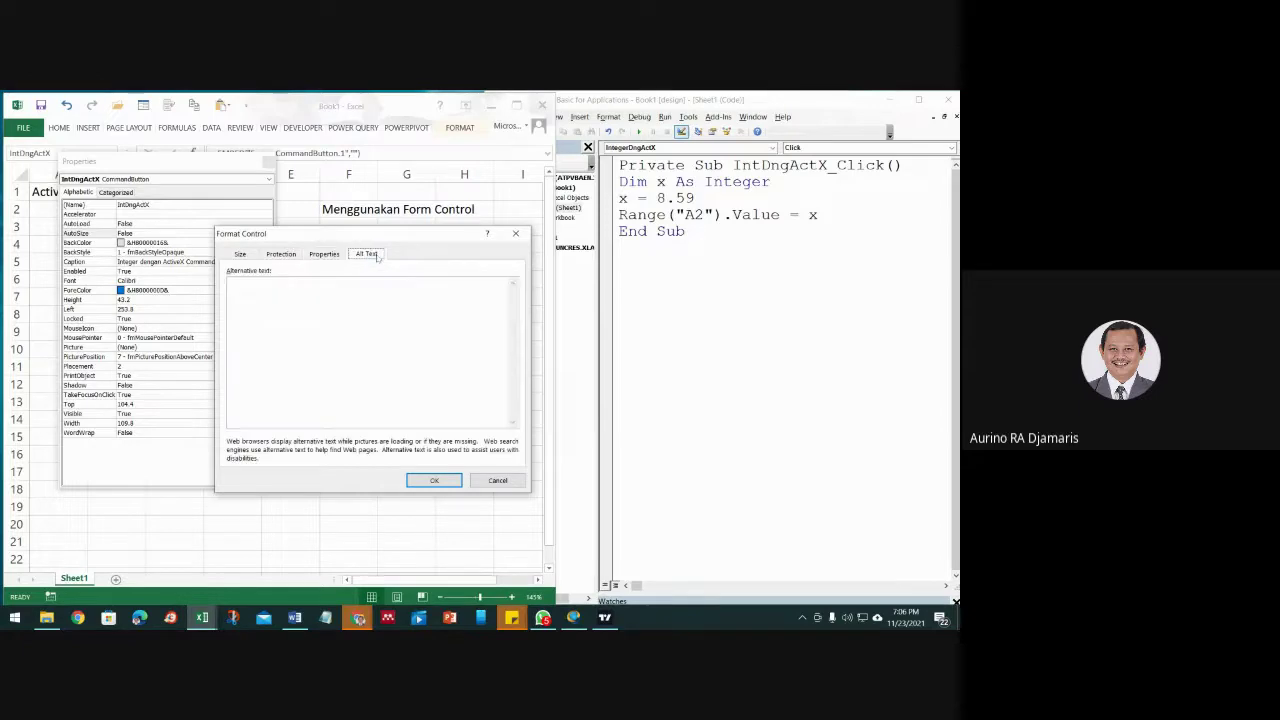
Cancel Format Control without changes and switch the Properties window to Categorized
left_click(350, 305)
left_click(490, 481)
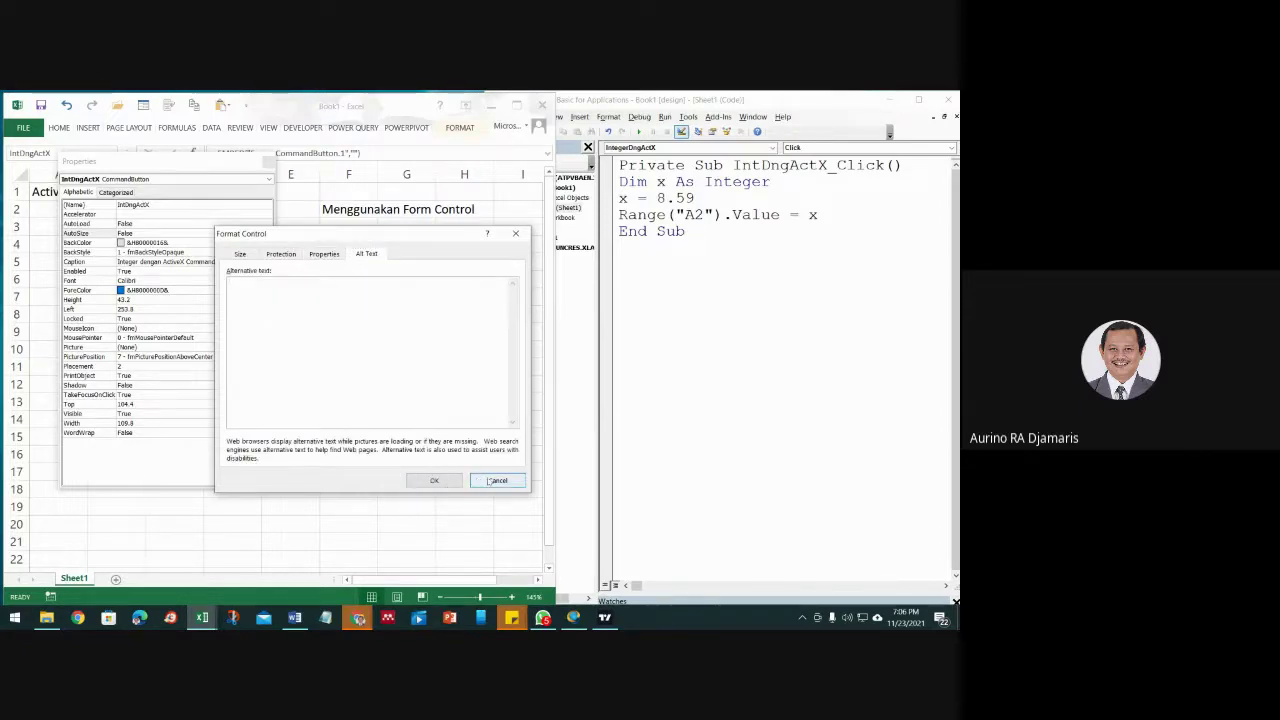
left_click(497, 481)
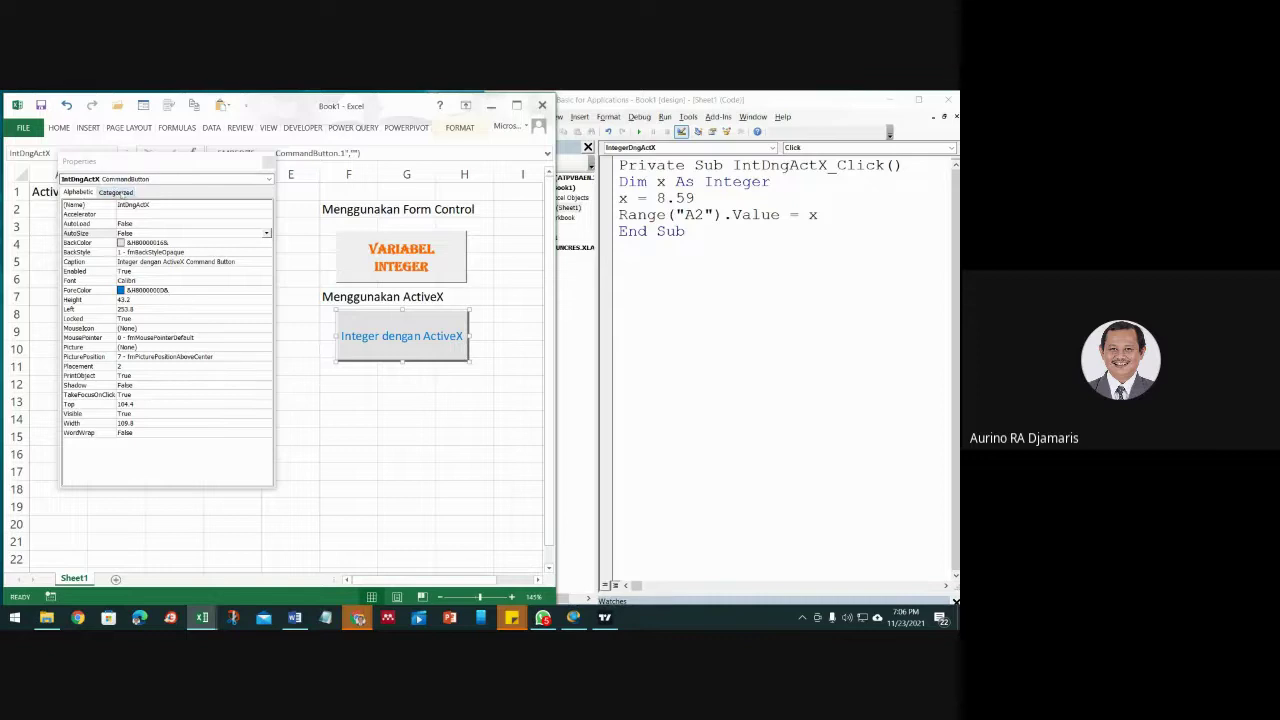
left_click(116, 192)
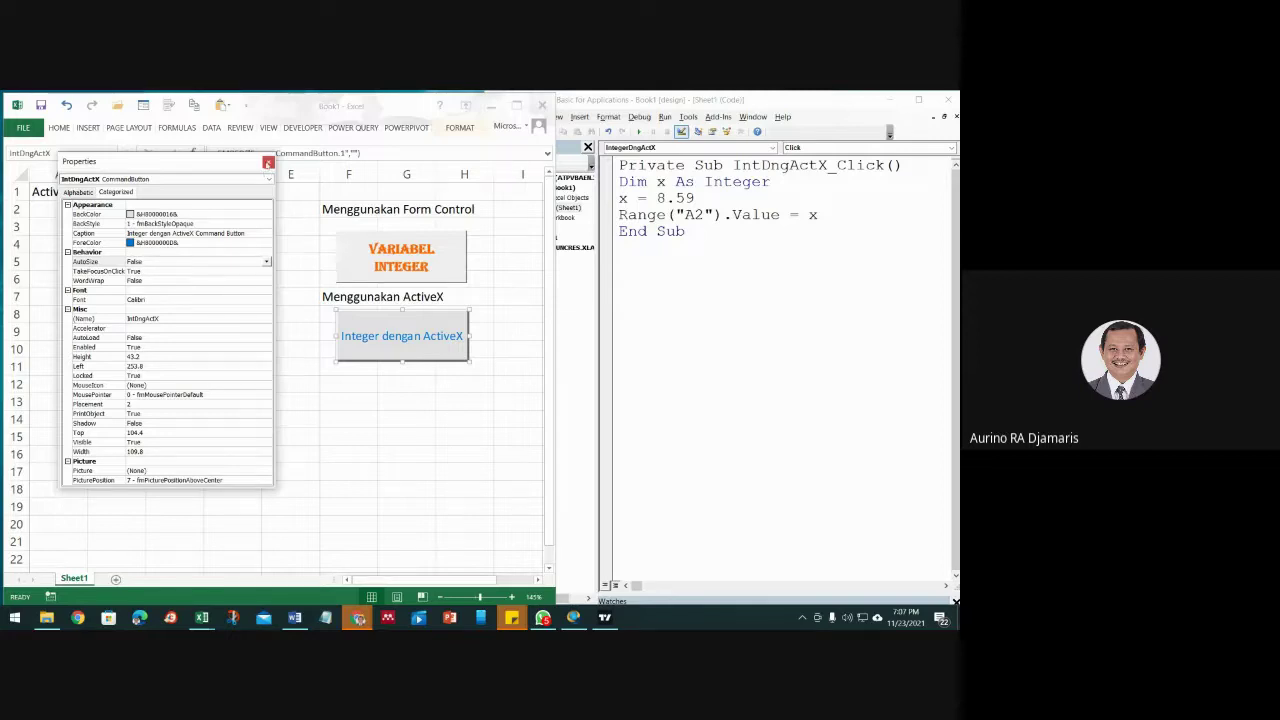
Close the ActiveX button's Properties window, deselect the button, and bring up Chrome's Excel Easy window
left_click(268, 162)
left_click(275, 450)
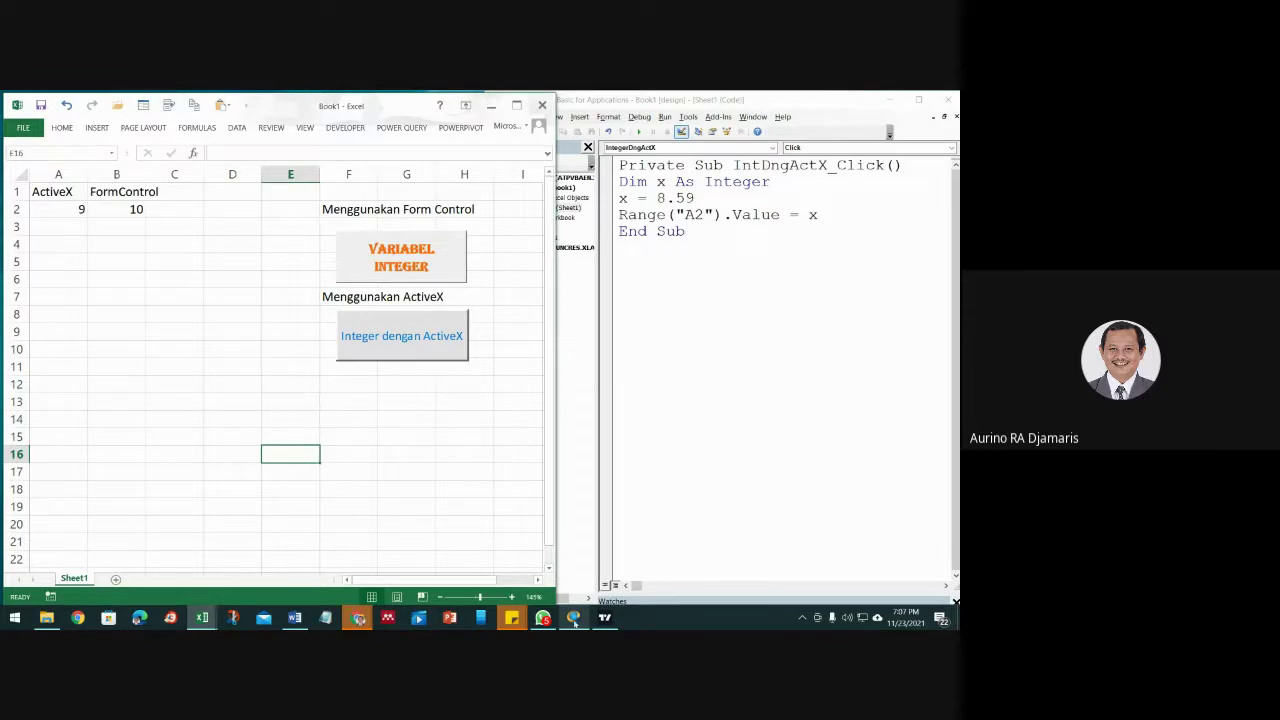
mouse_move(358, 617)
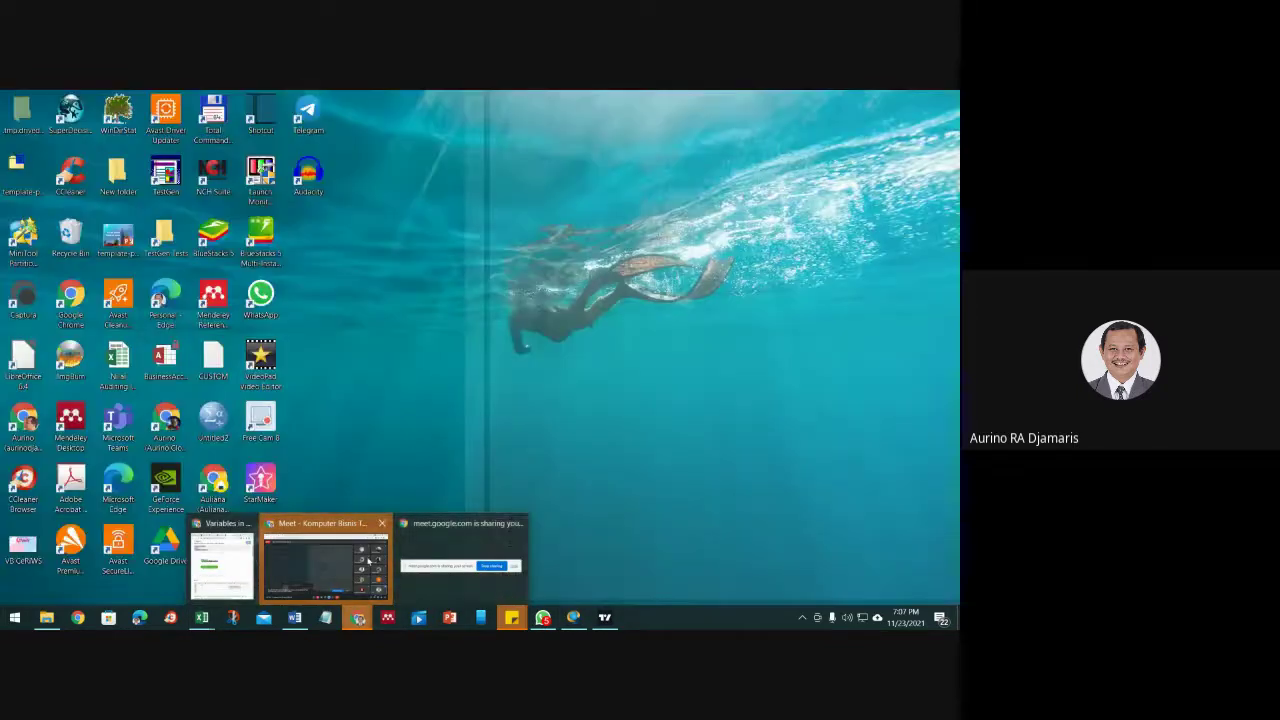
Scroll through the String and Double examples on the Excel Easy Variables page
left_click(222, 565)
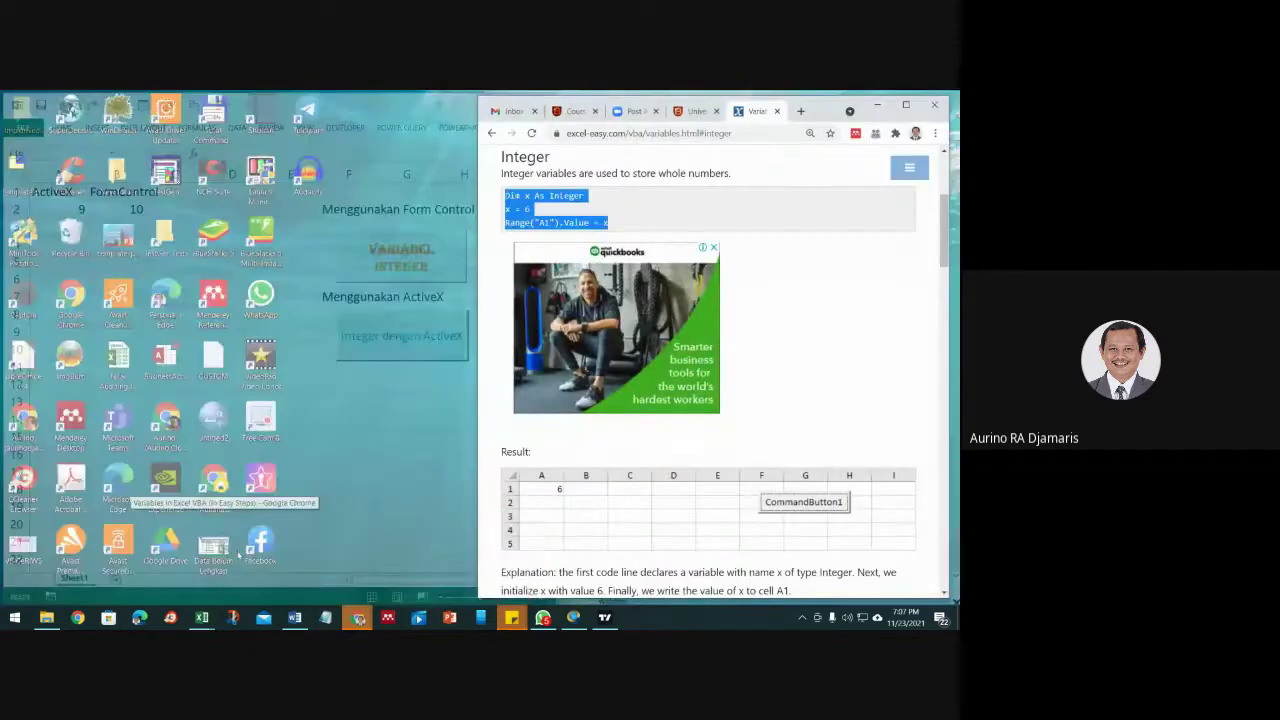
scroll(630, 227, "down", 3)
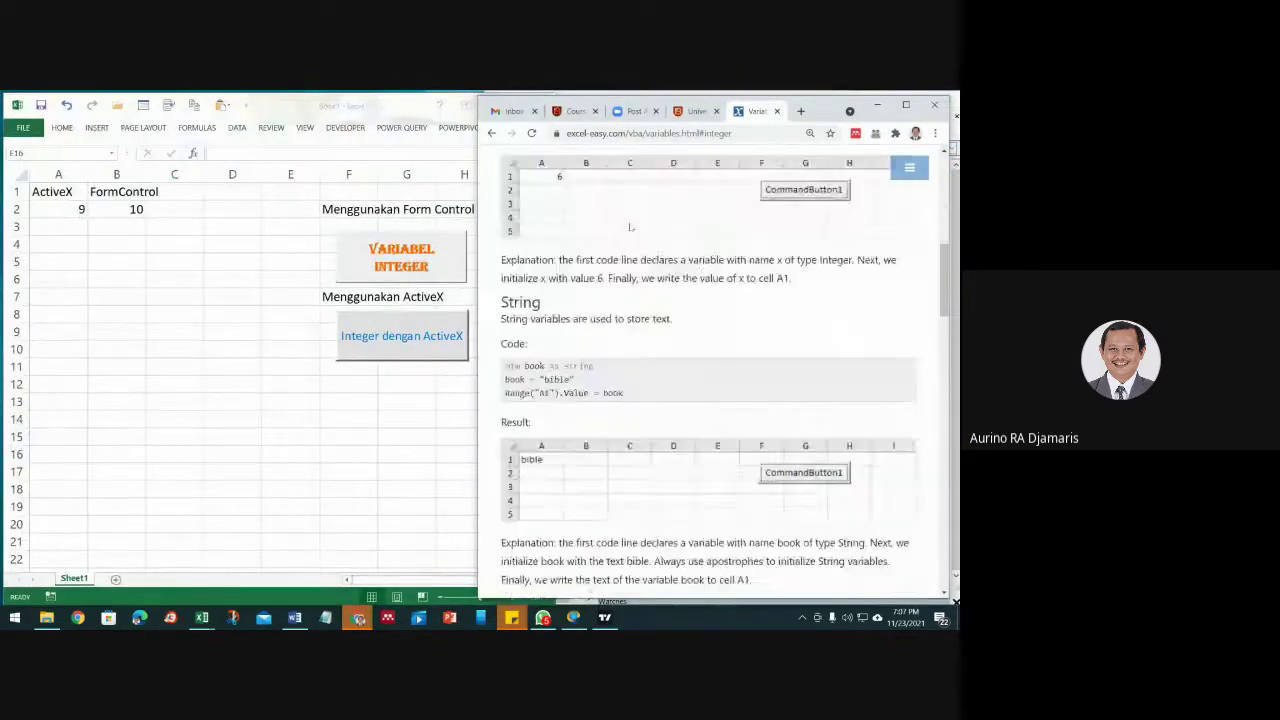
scroll(657, 264, "down", 1)
scroll(657, 264, "down", 3)
scroll(657, 264, "up", 4)
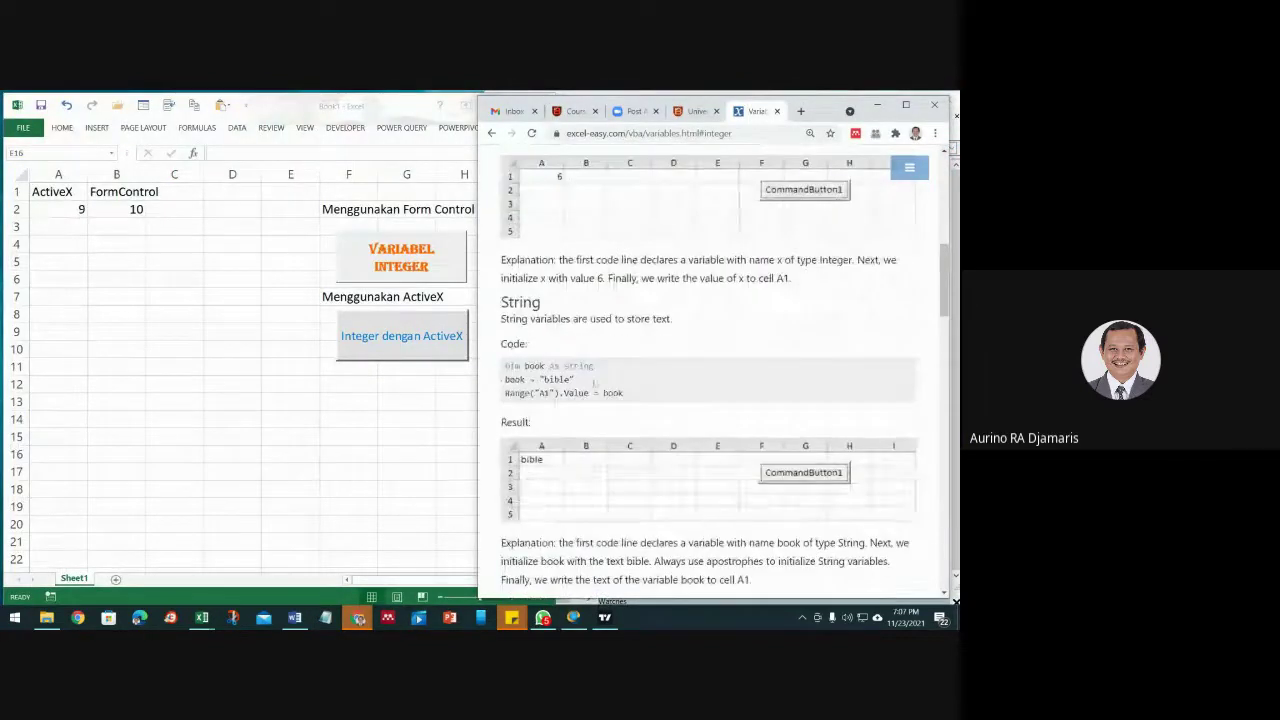
left_click_drag(623, 393, 503, 366)
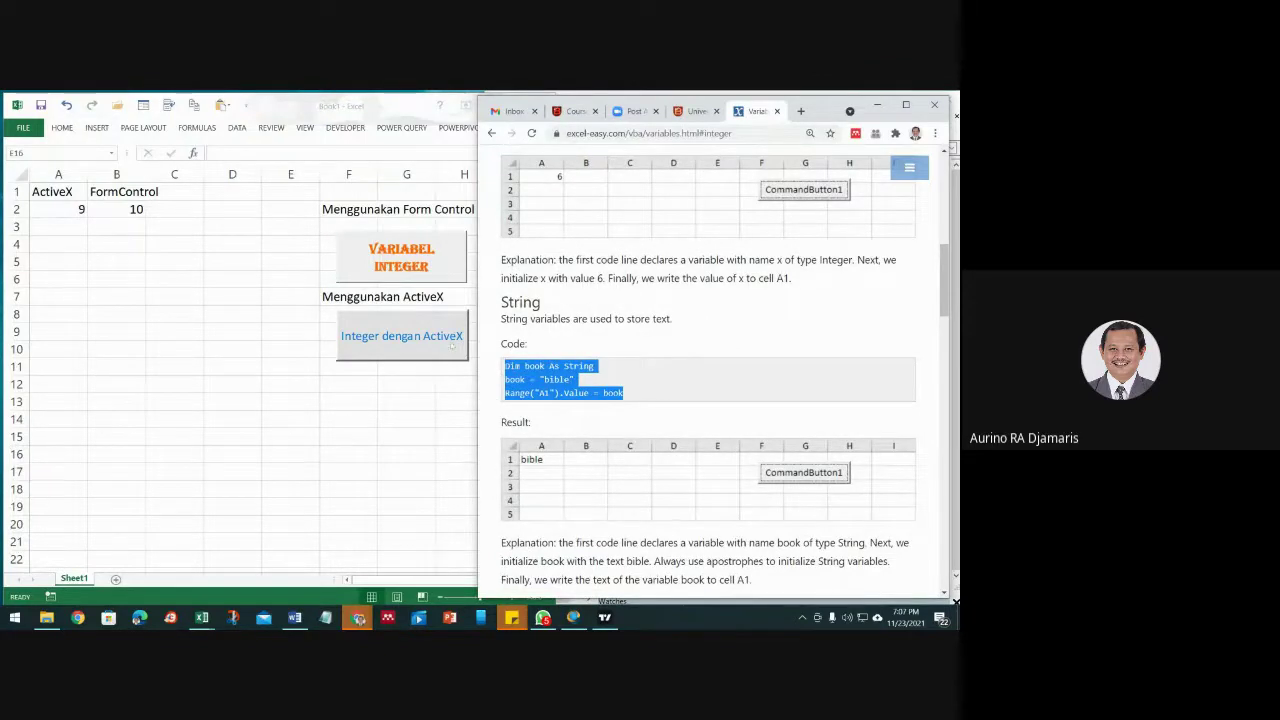
Bring the Excel workbook forward and select cell F13 below the Integer button
left_click(358, 451)
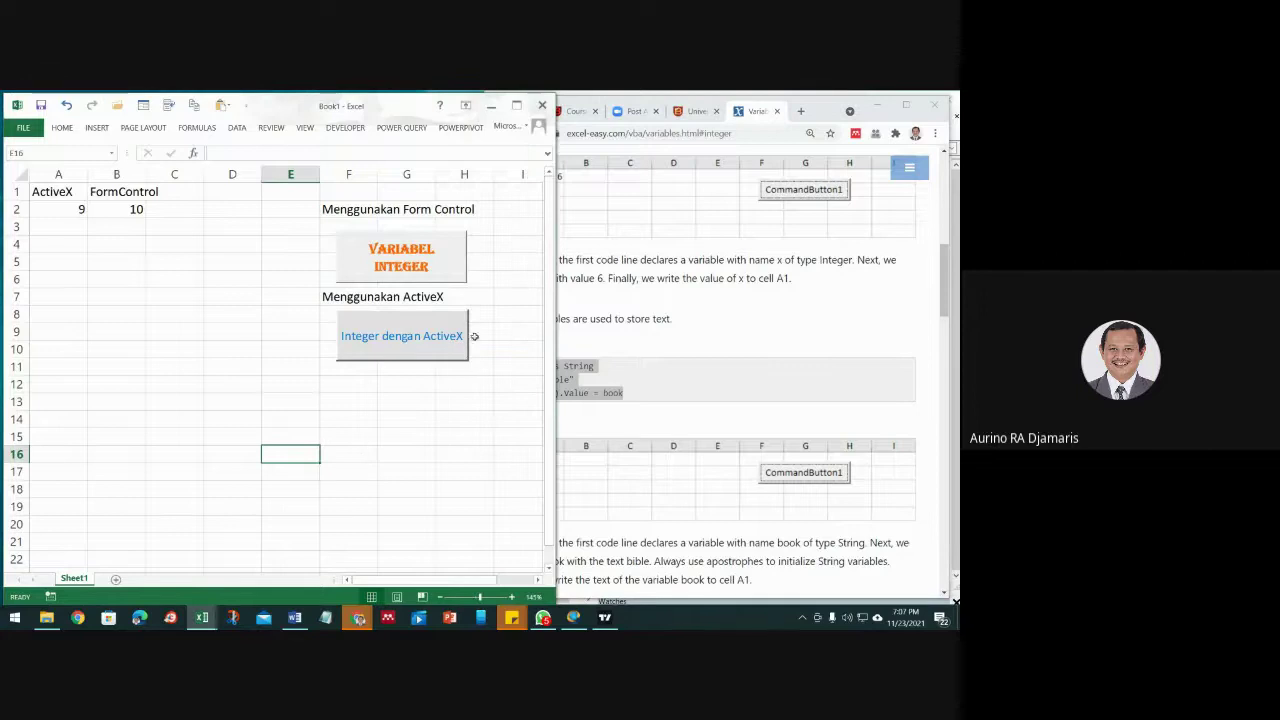
left_click(364, 420)
left_click(354, 403)
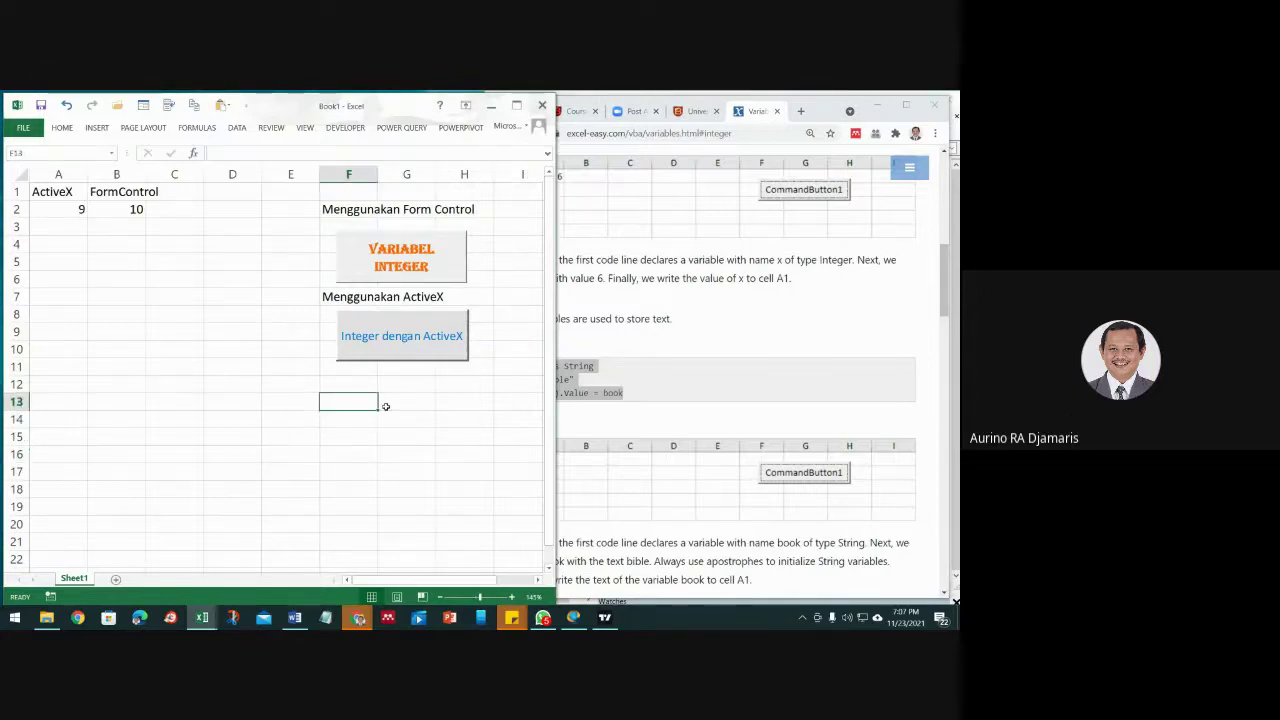
Review the Excel Easy variable examples again, then return to the Excel workbook
left_click(728, 340)
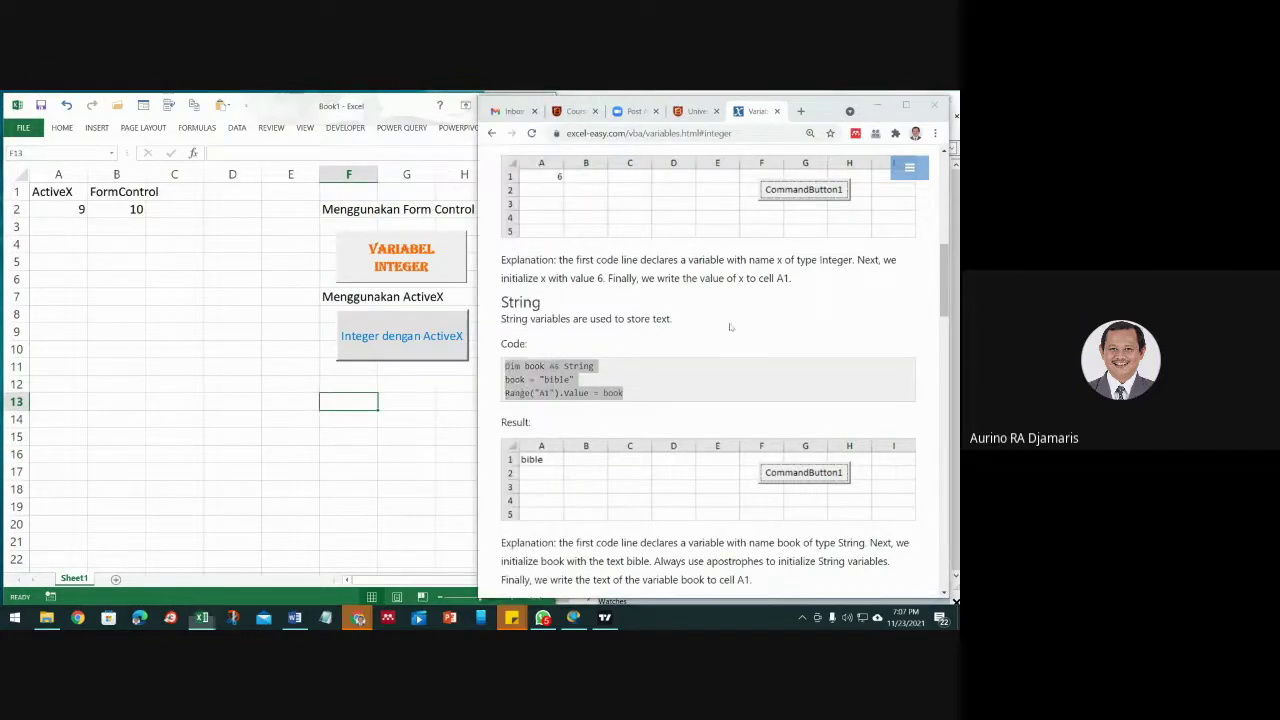
scroll(693, 447, "down", 1)
scroll(620, 390, "down", 1)
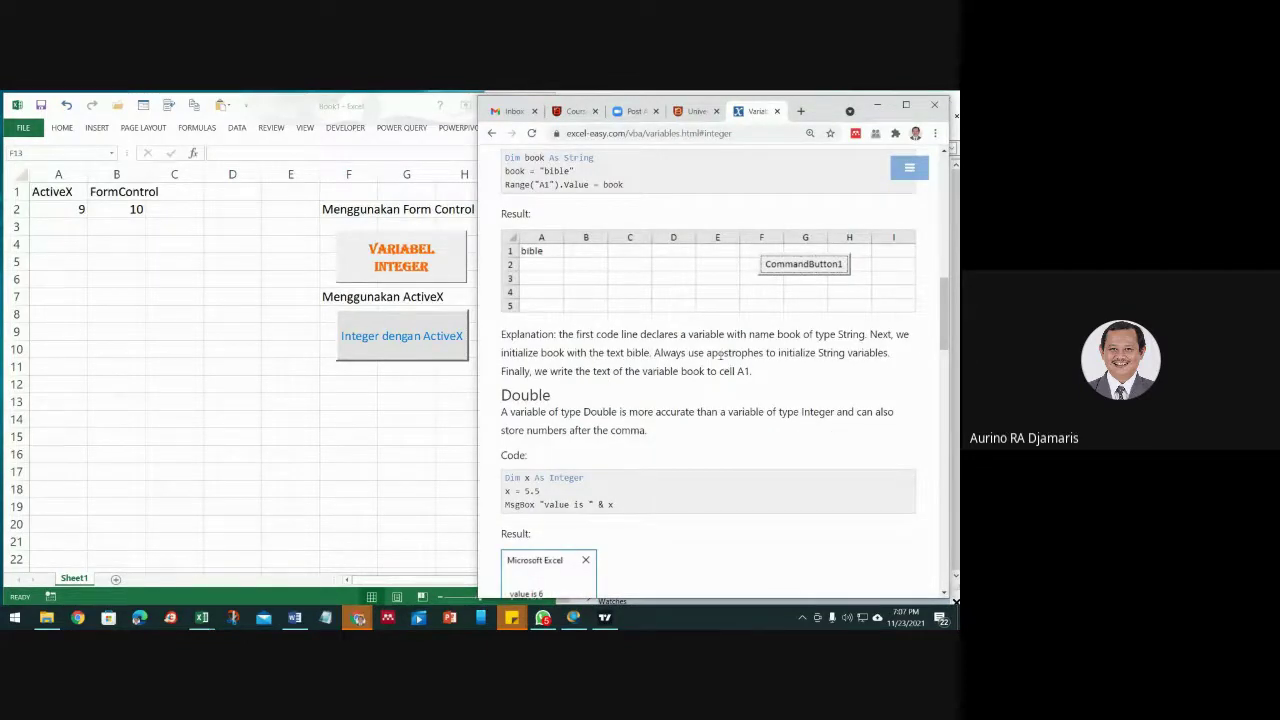
scroll(719, 357, "down", 1)
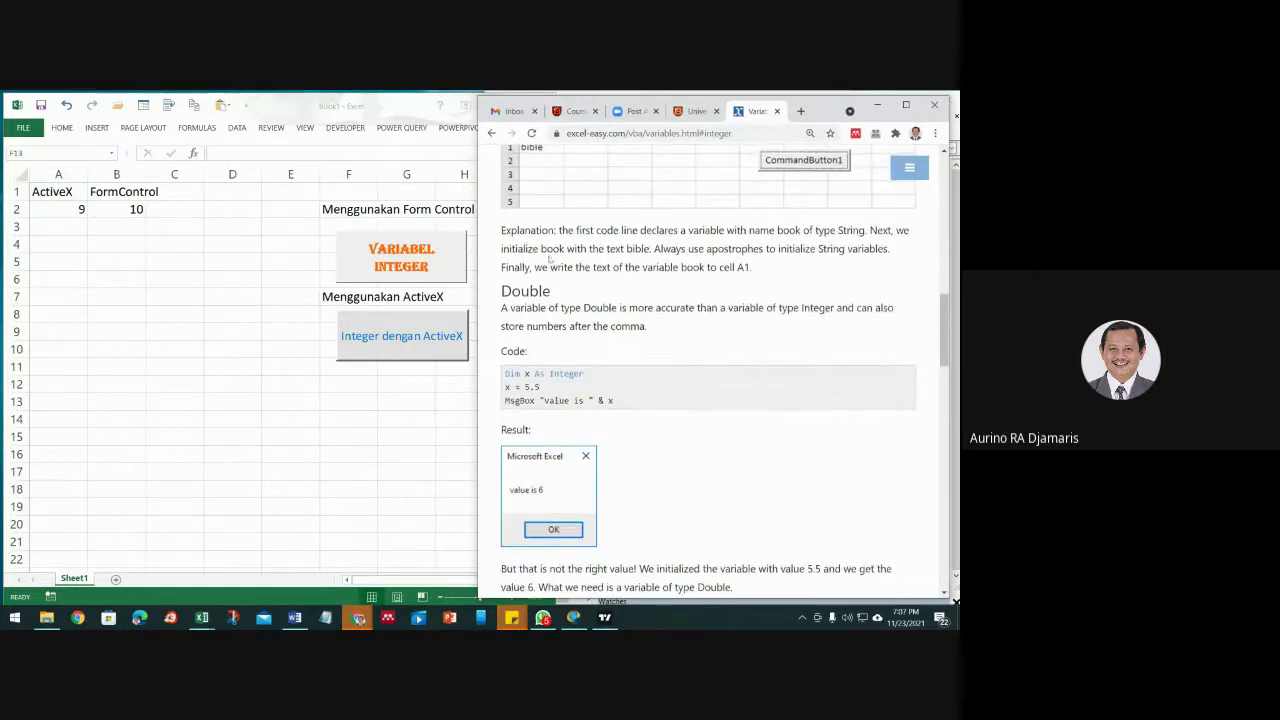
scroll(688, 265, "up", 1)
scroll(688, 267, "up", 1)
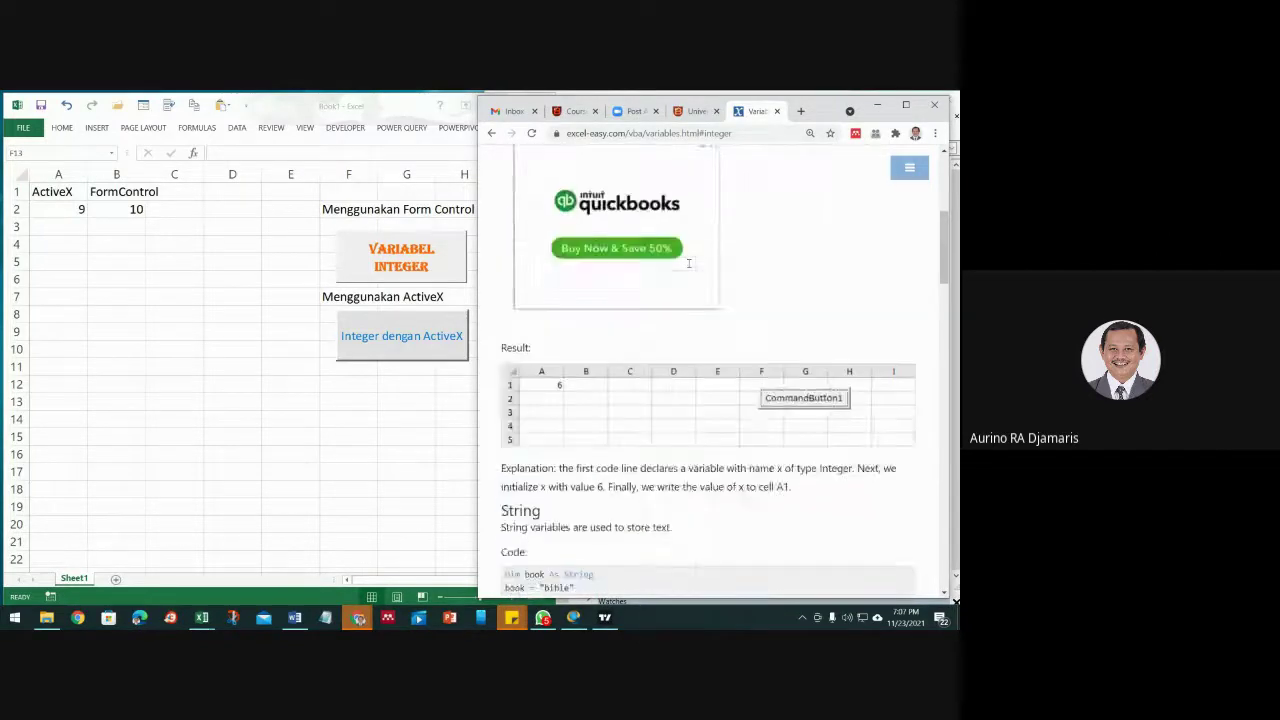
scroll(689, 270, "up", 3)
scroll(691, 277, "down", 2)
scroll(691, 277, "down", 1)
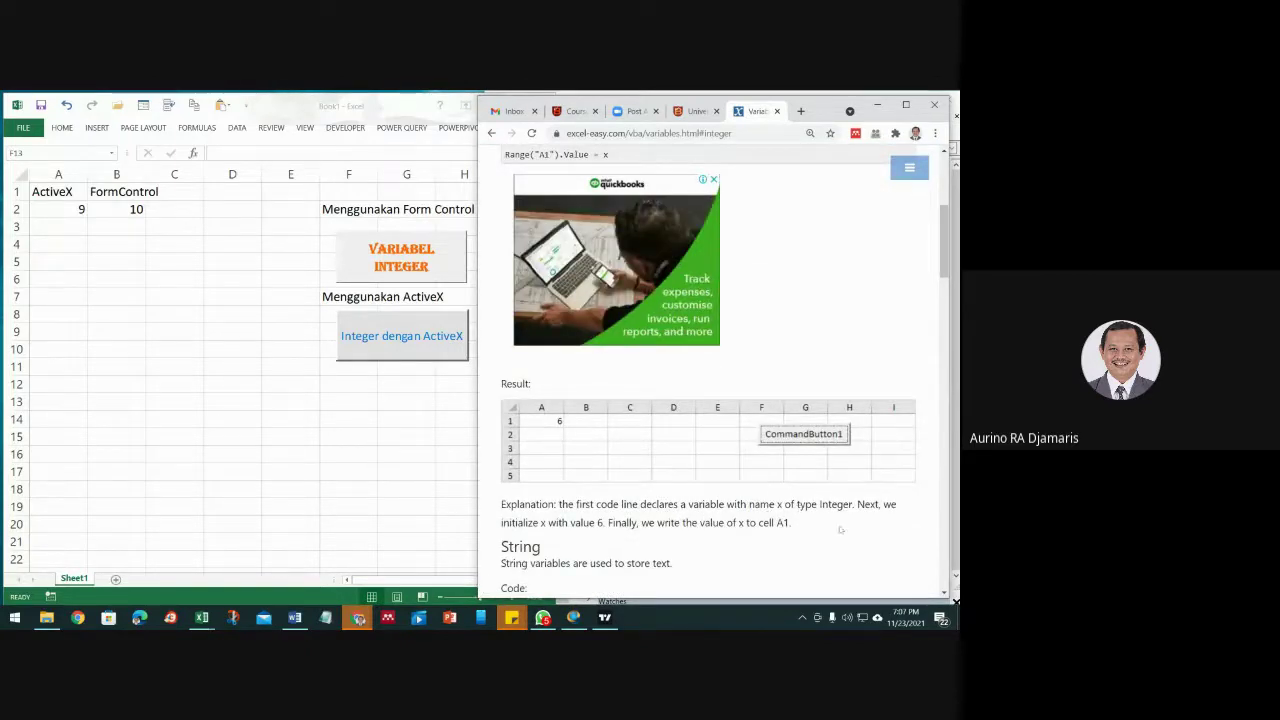
left_click(350, 446)
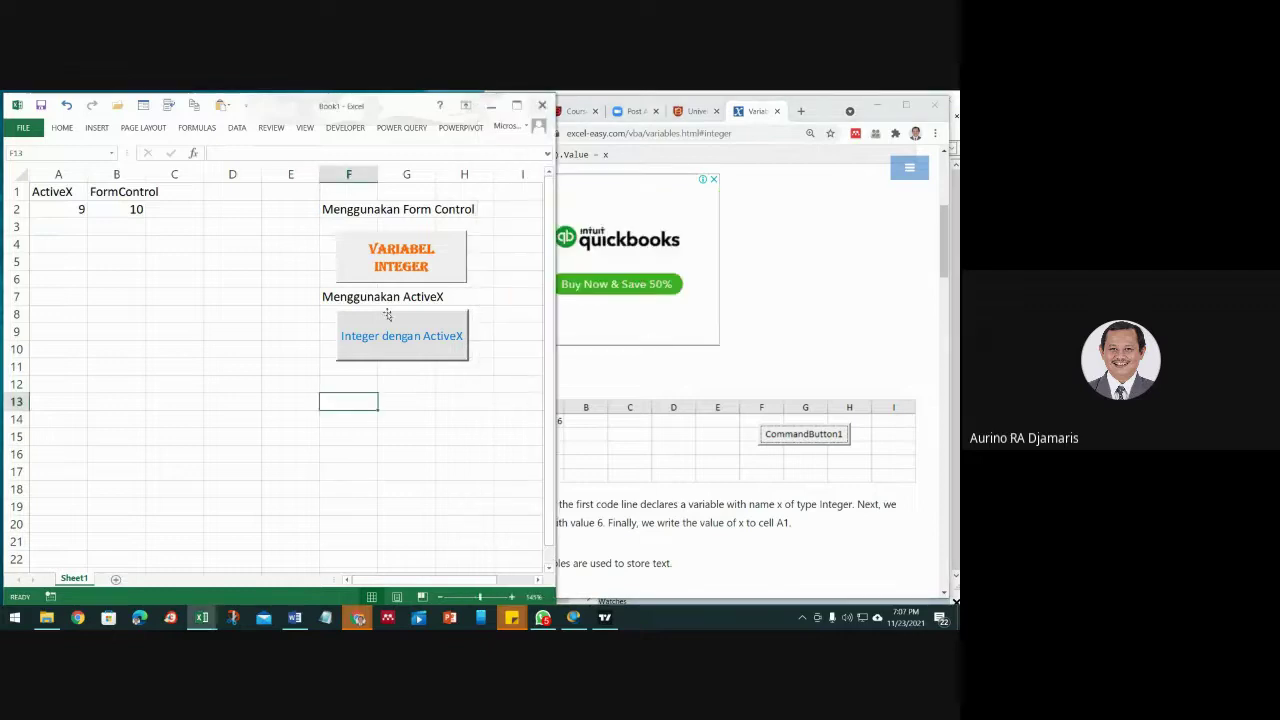
Insert an ActiveX command button drawn across F13:H15 under the Integer button
left_click(336, 129)
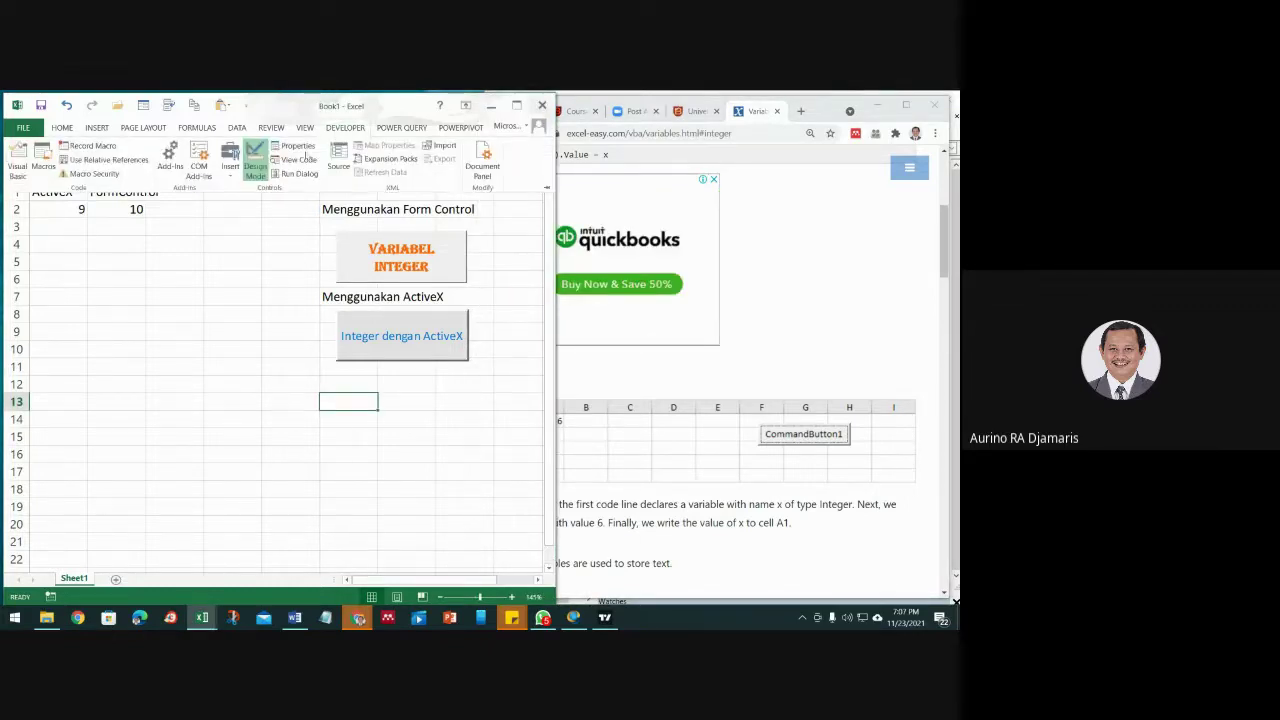
left_click(230, 165)
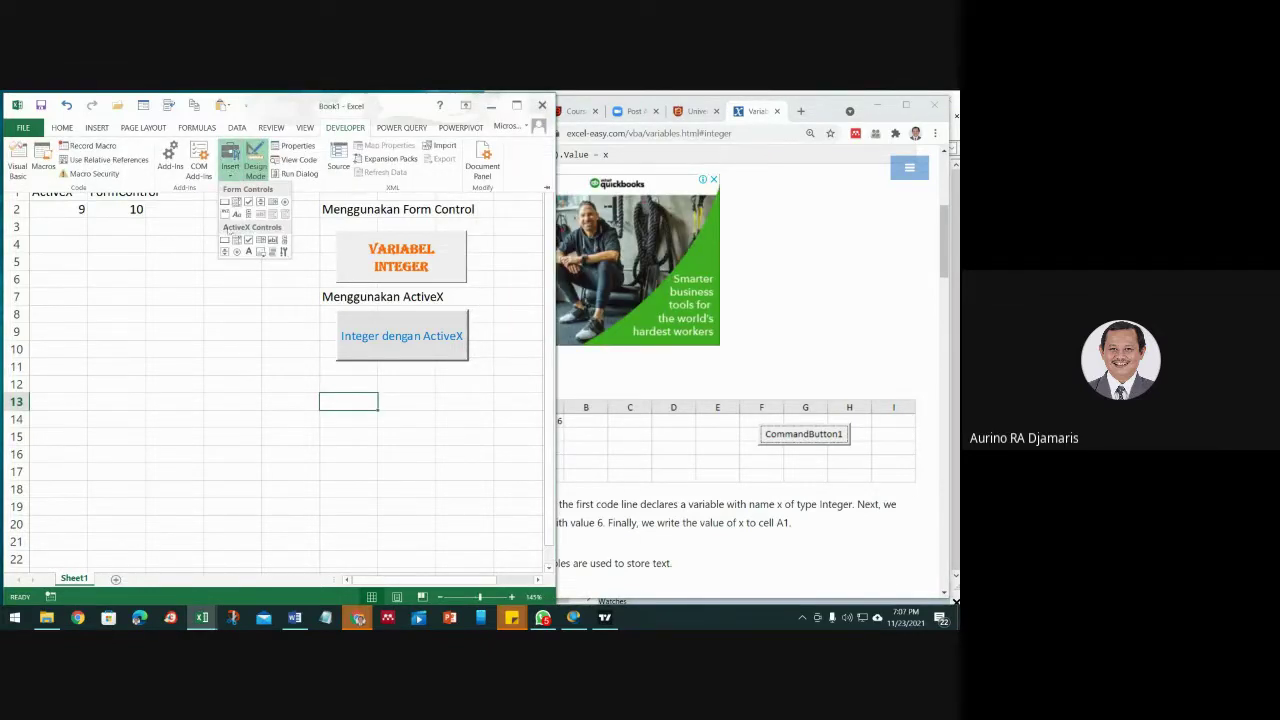
left_click(225, 240)
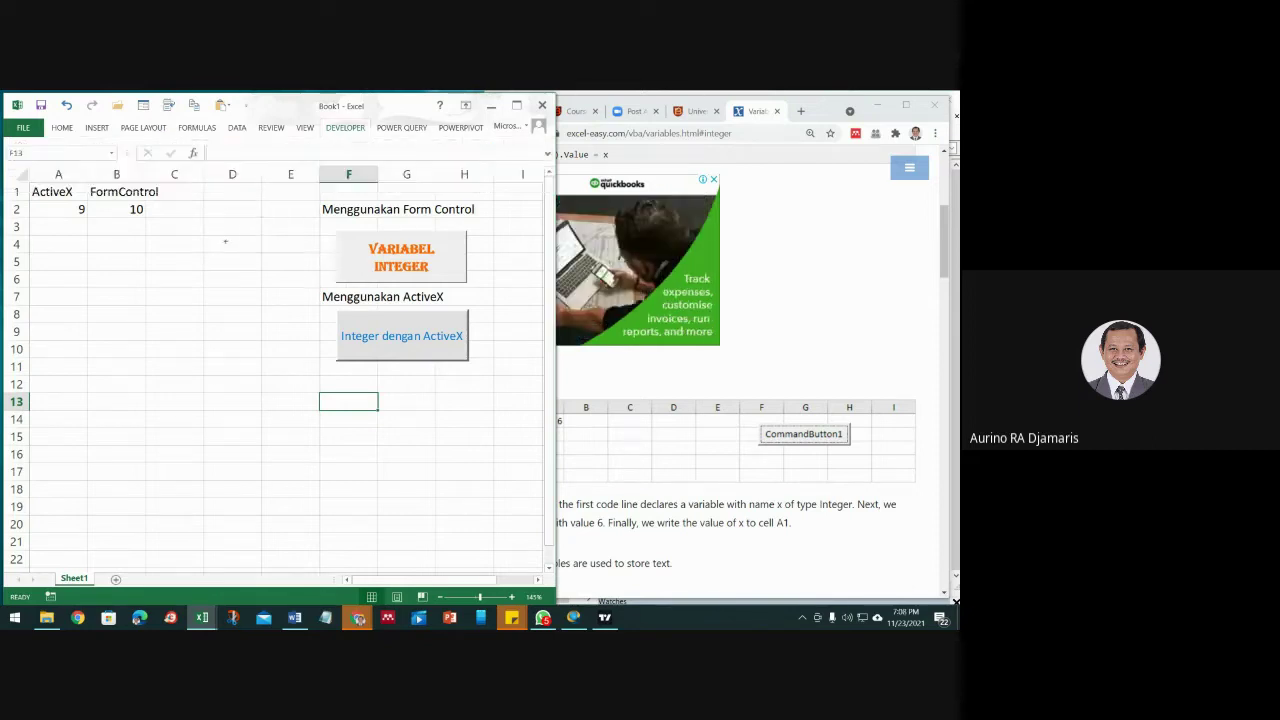
left_click_drag(322, 398, 469, 439)
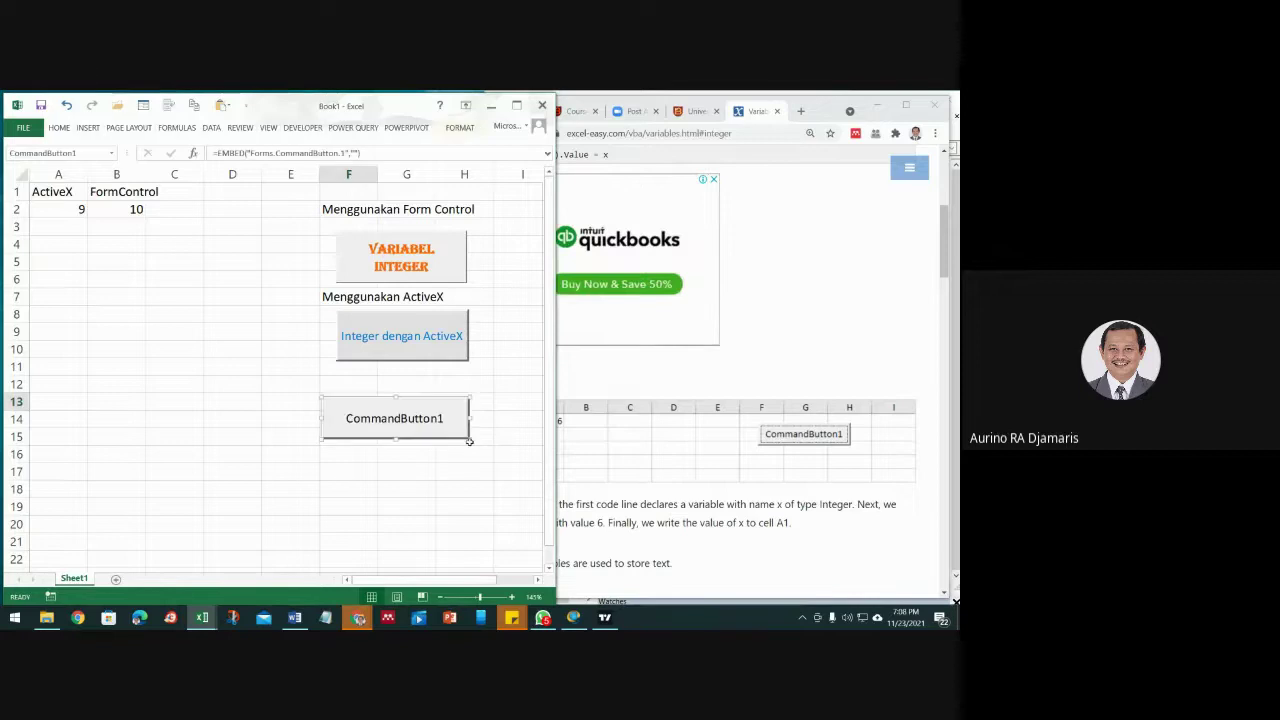
Create CommandButton1's empty Click procedure and show the button's properties
right_click(436, 418)
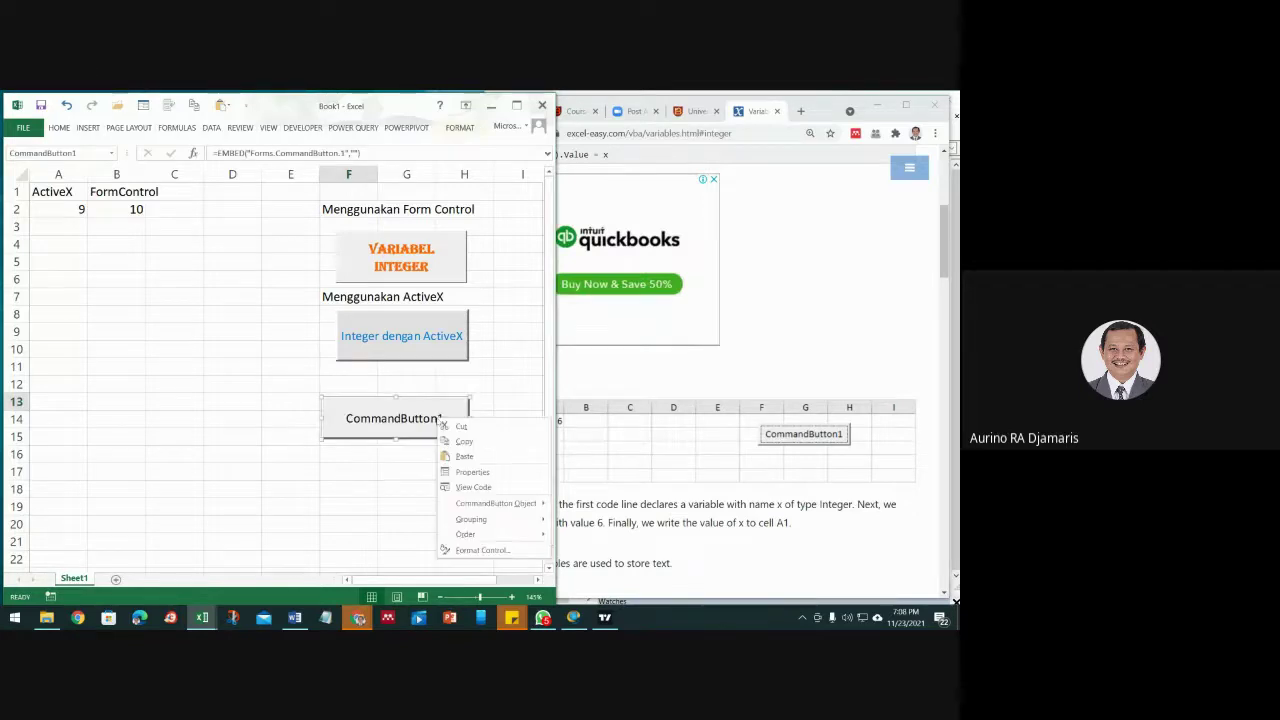
left_click(466, 487)
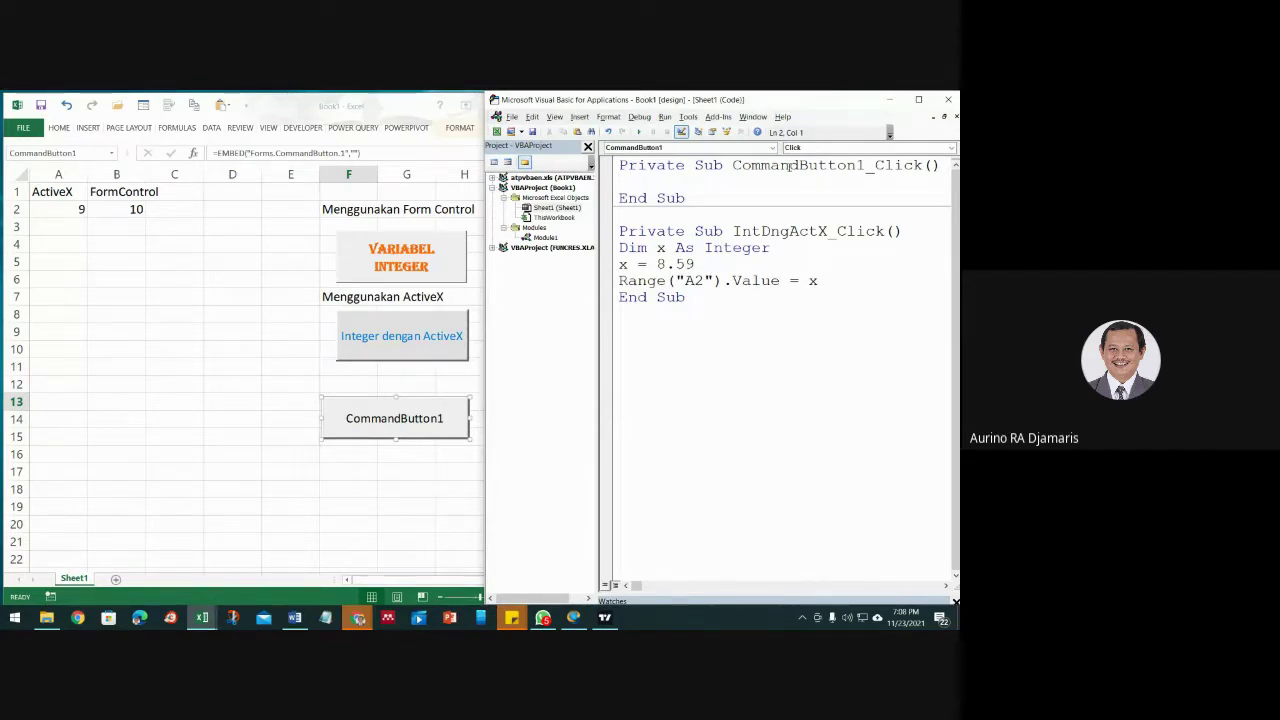
right_click(418, 424)
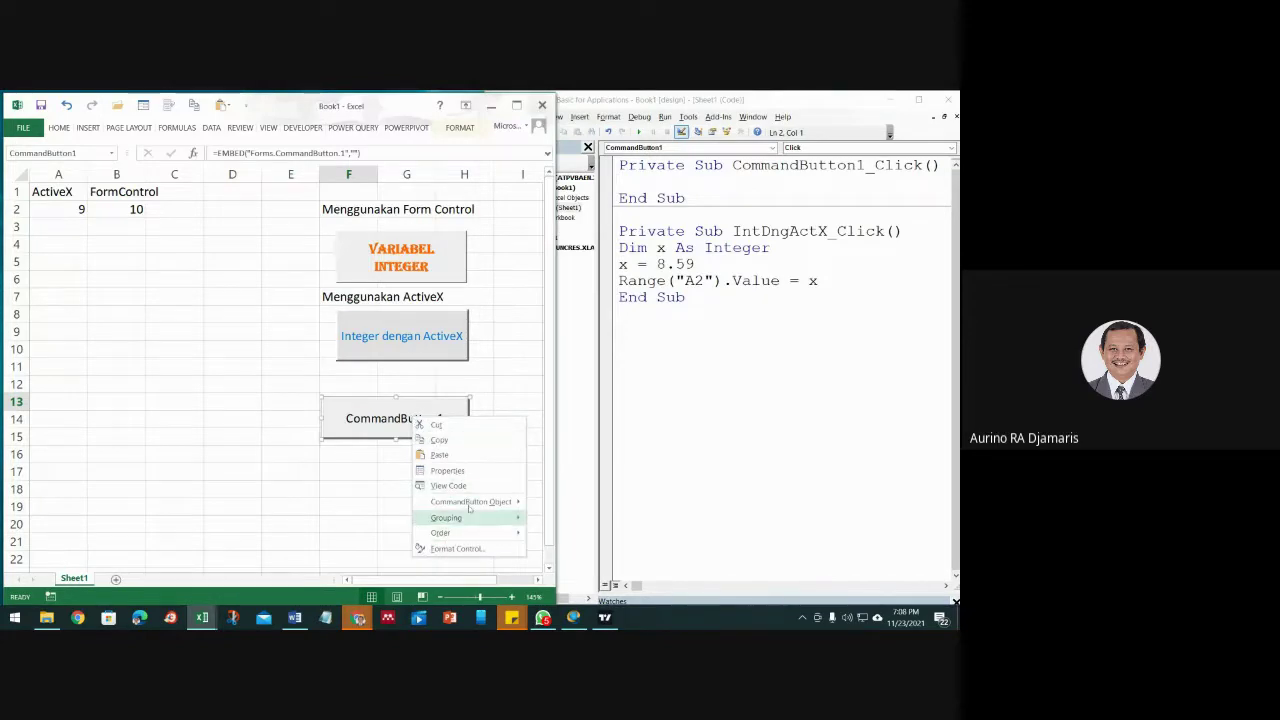
left_click(447, 470)
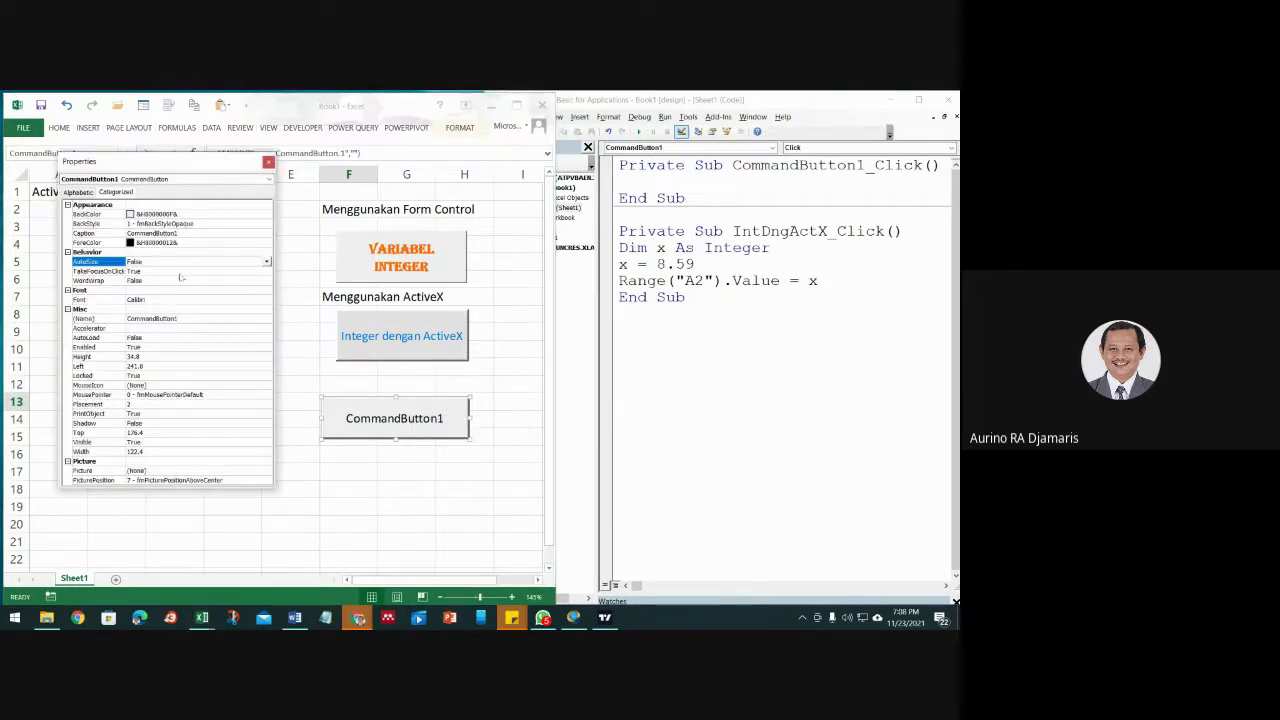
Set the button's (Name) property to StringVar and select the CommandButton1_Click name in code
left_click(78, 191)
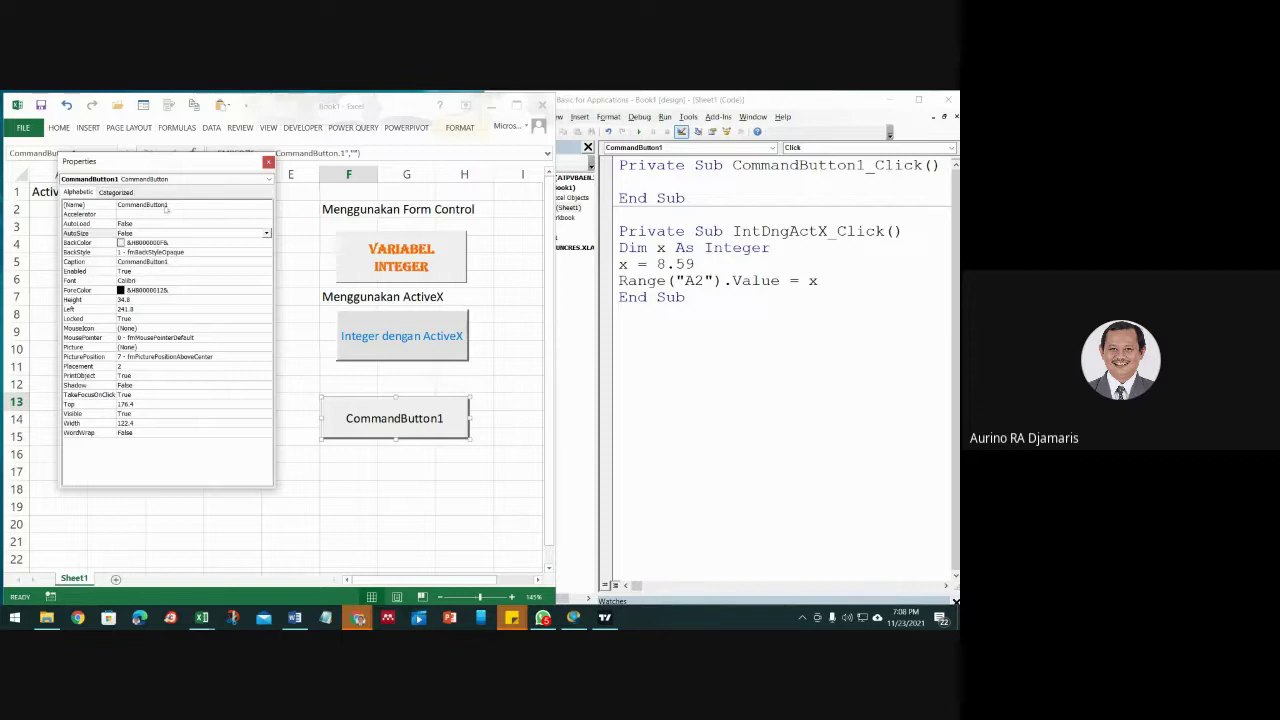
left_click(182, 205)
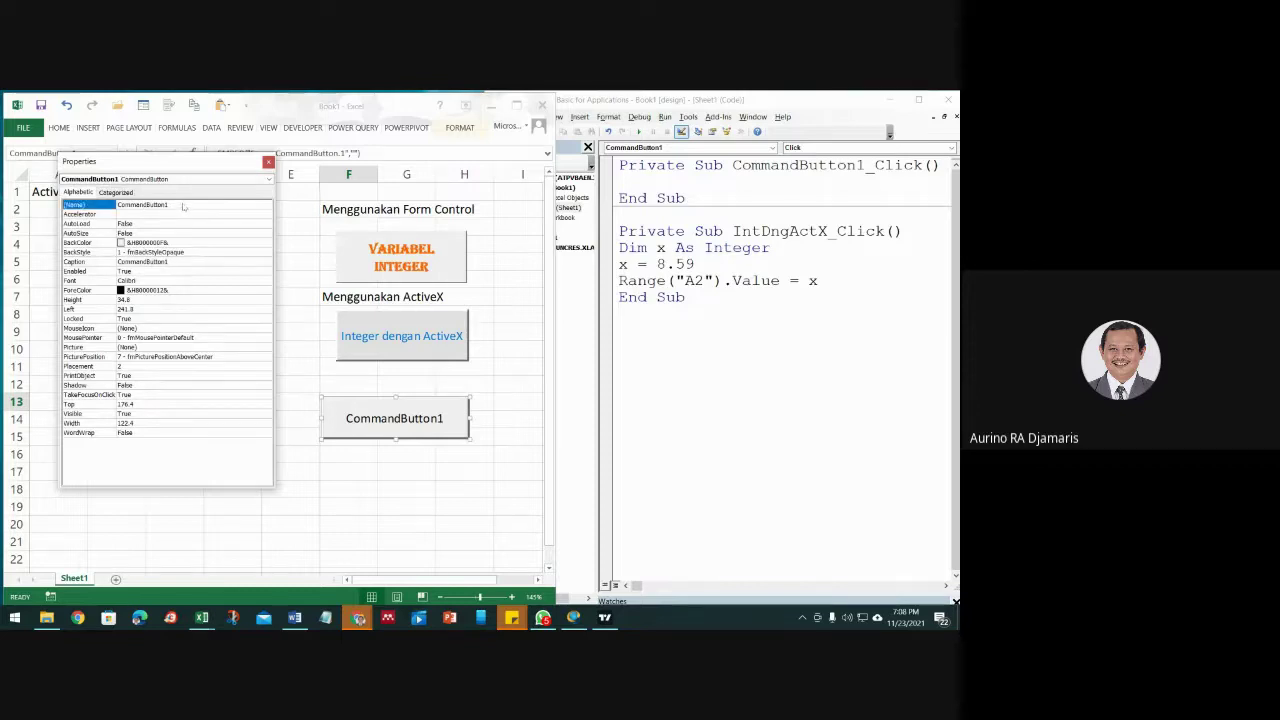
double_click(182, 204)
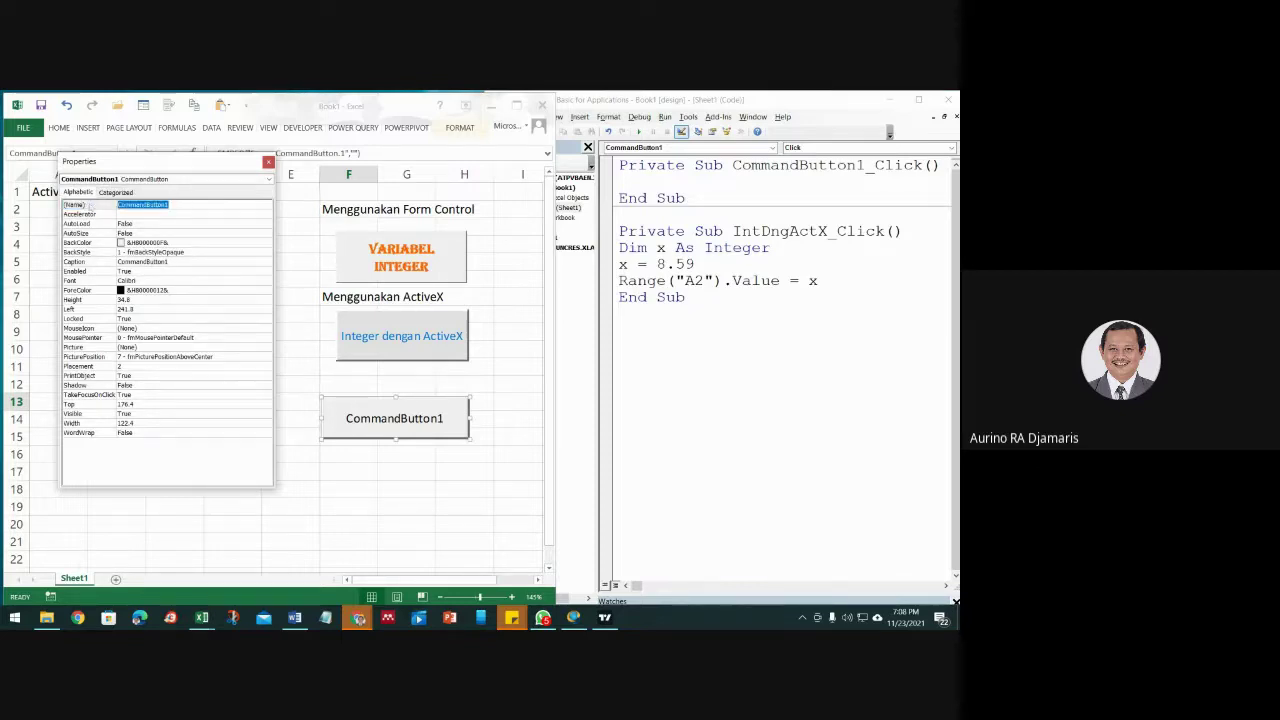
type("StringVar")
left_click(226, 290)
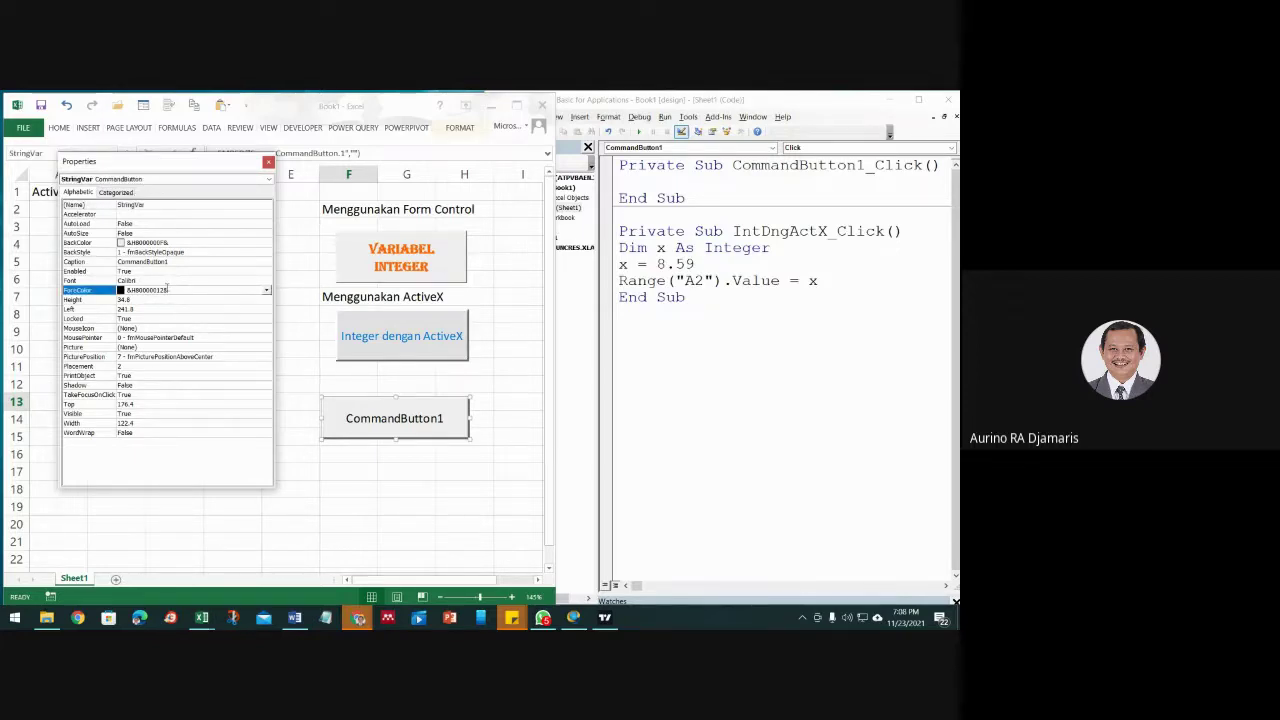
left_click(182, 288)
left_click(165, 205)
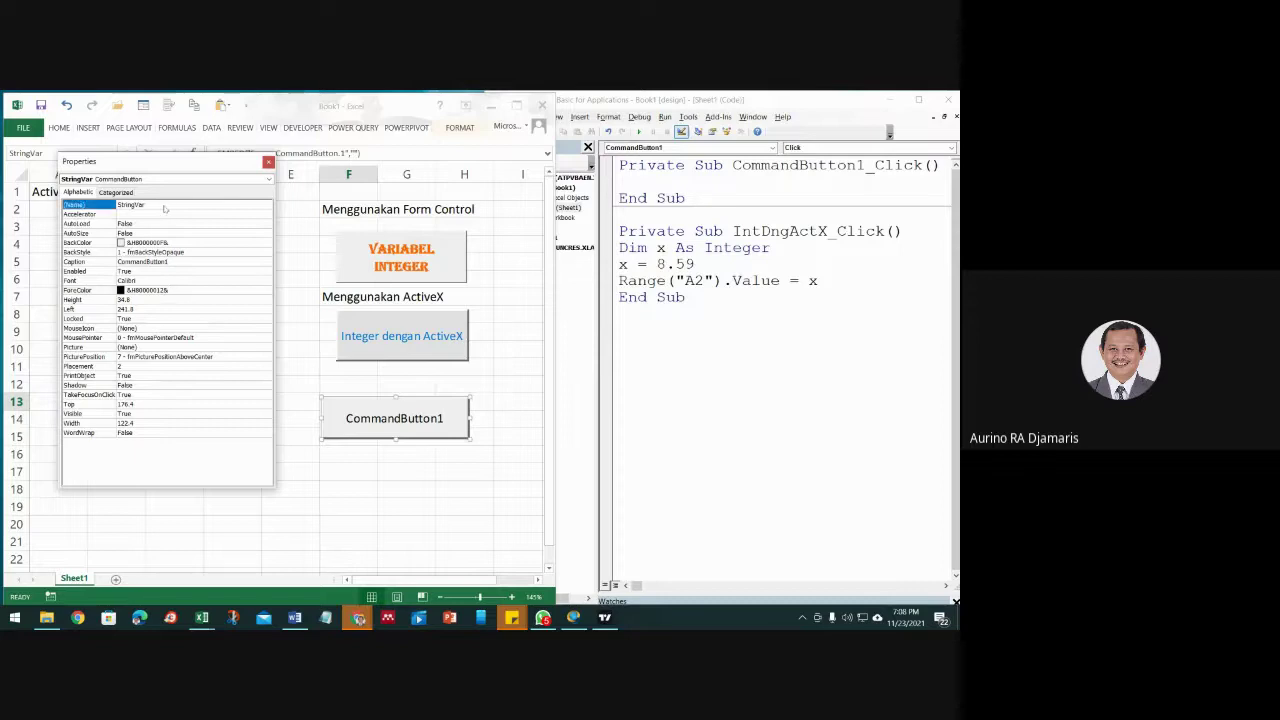
double_click(158, 205)
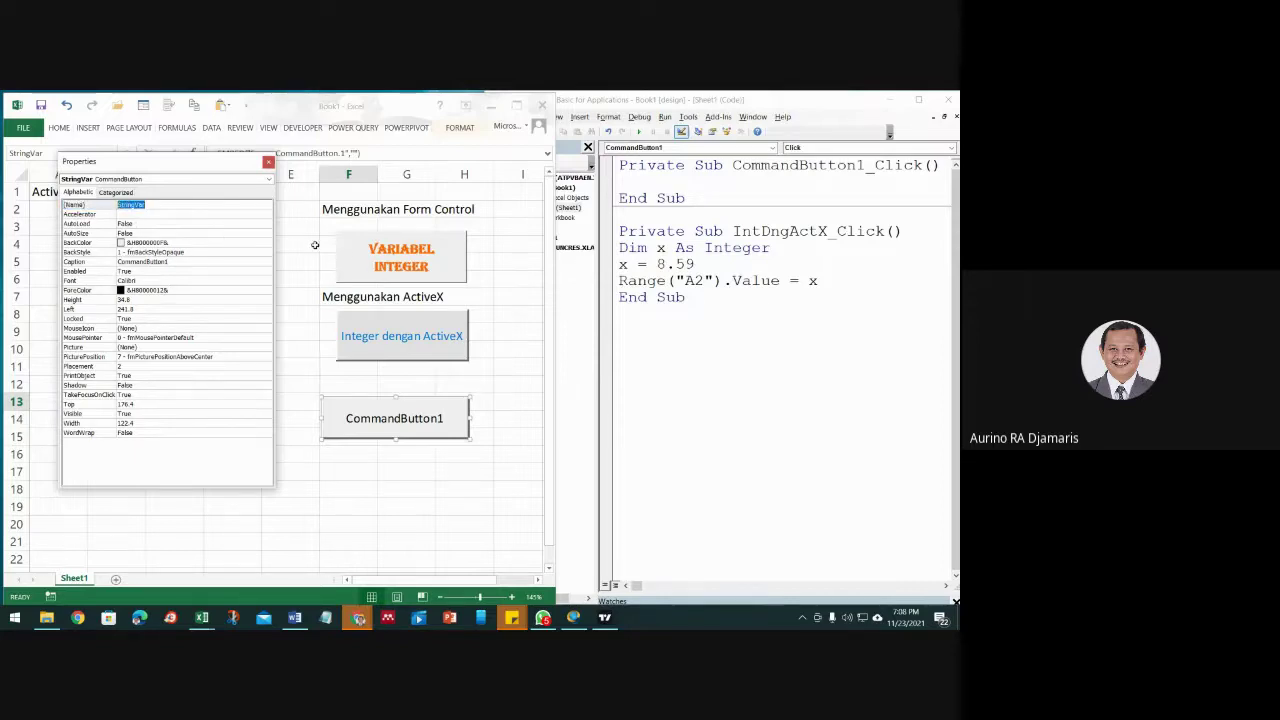
double_click(786, 166)
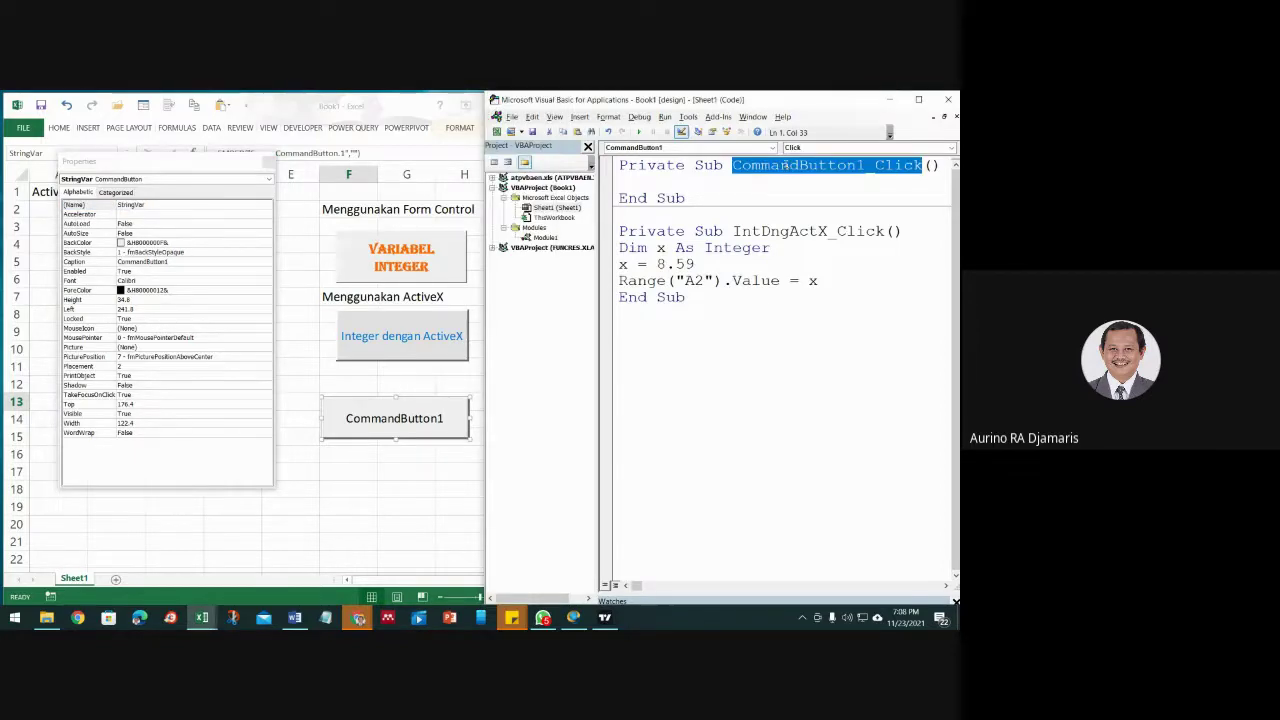
Change the Sub line from CommandButton1_Click to StringVar_Click, placing the cursor inside it
left_click(860, 166)
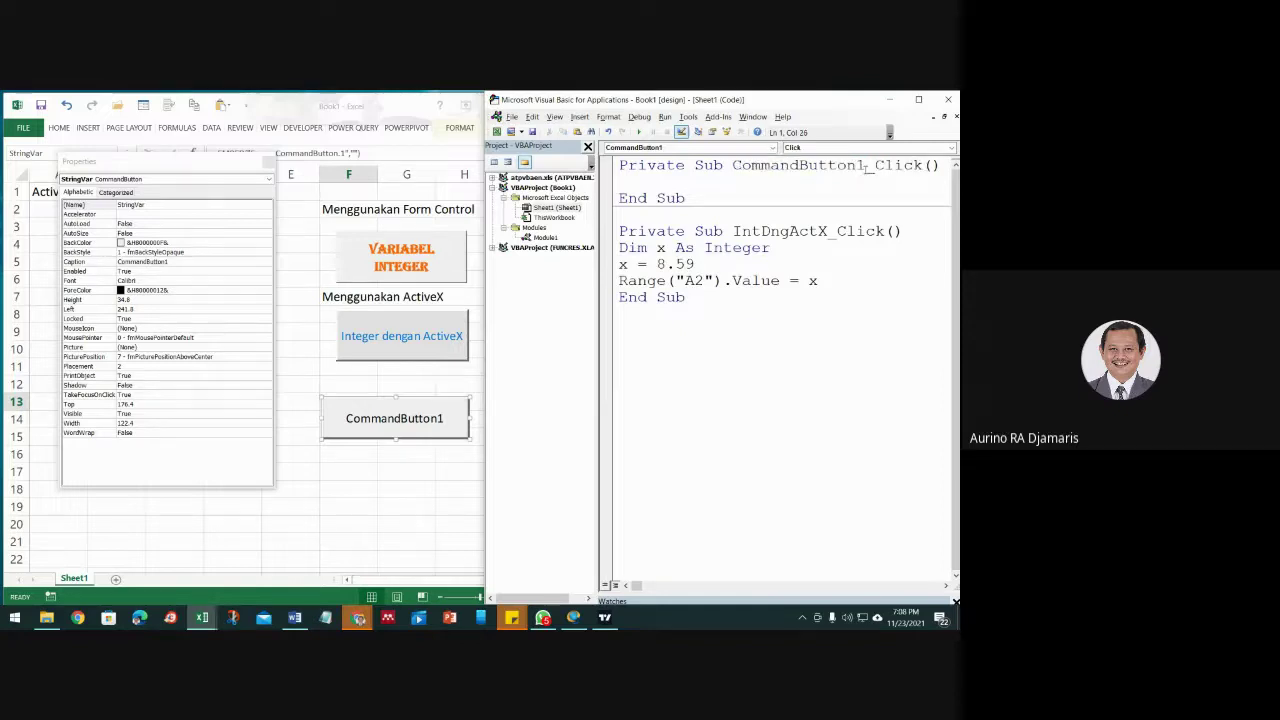
left_click_drag(865, 165, 732, 165)
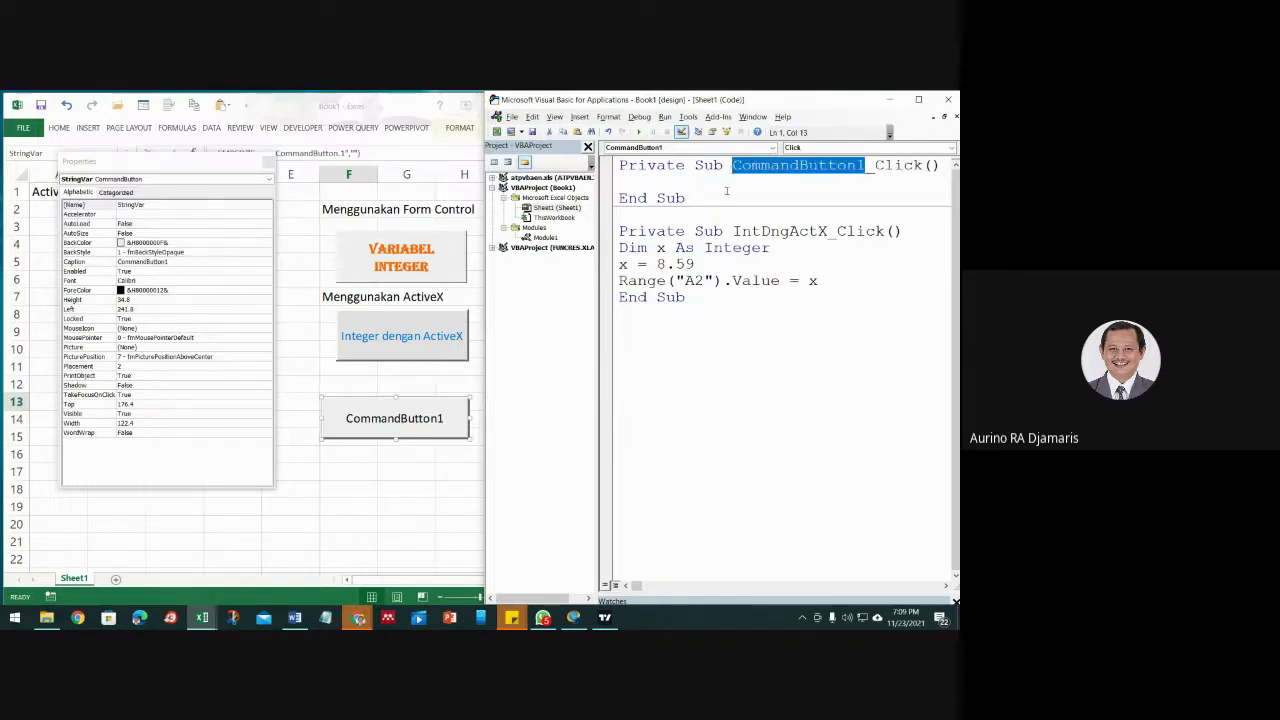
type("StringVar")
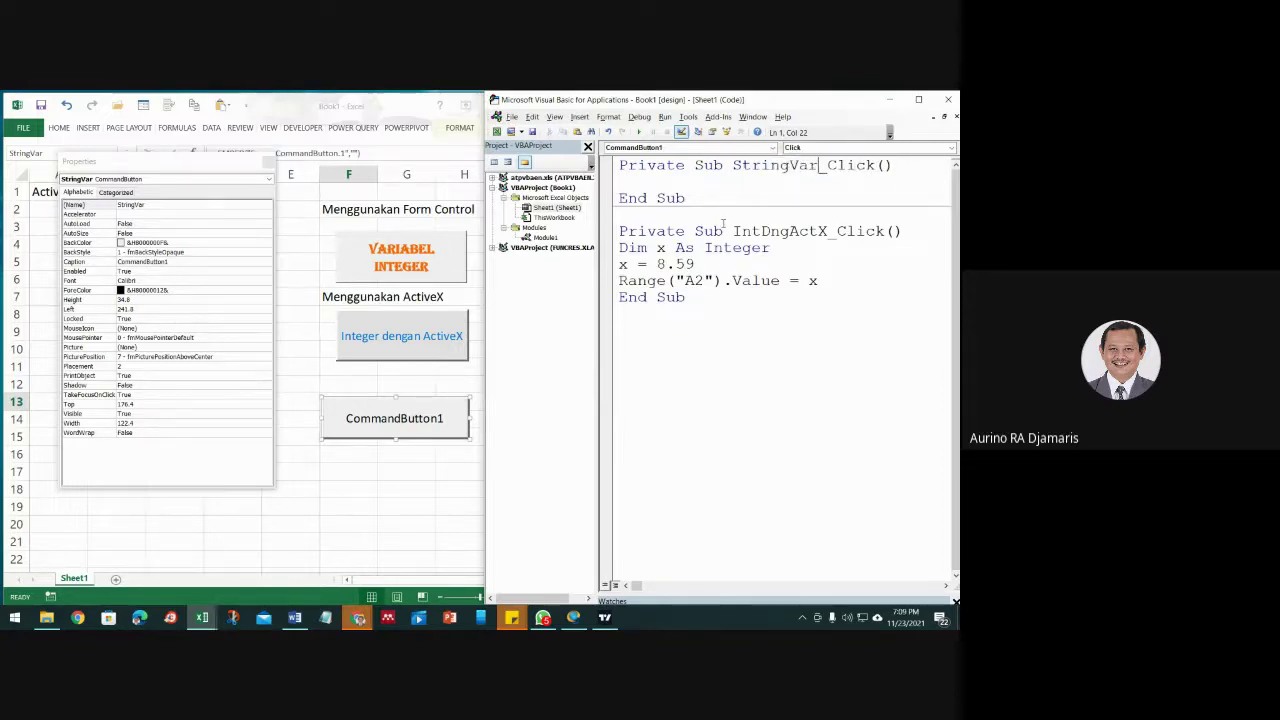
left_click(655, 181)
Copy the three-line String example code from Excel Easy, then minimize Chrome
left_click(358, 618)
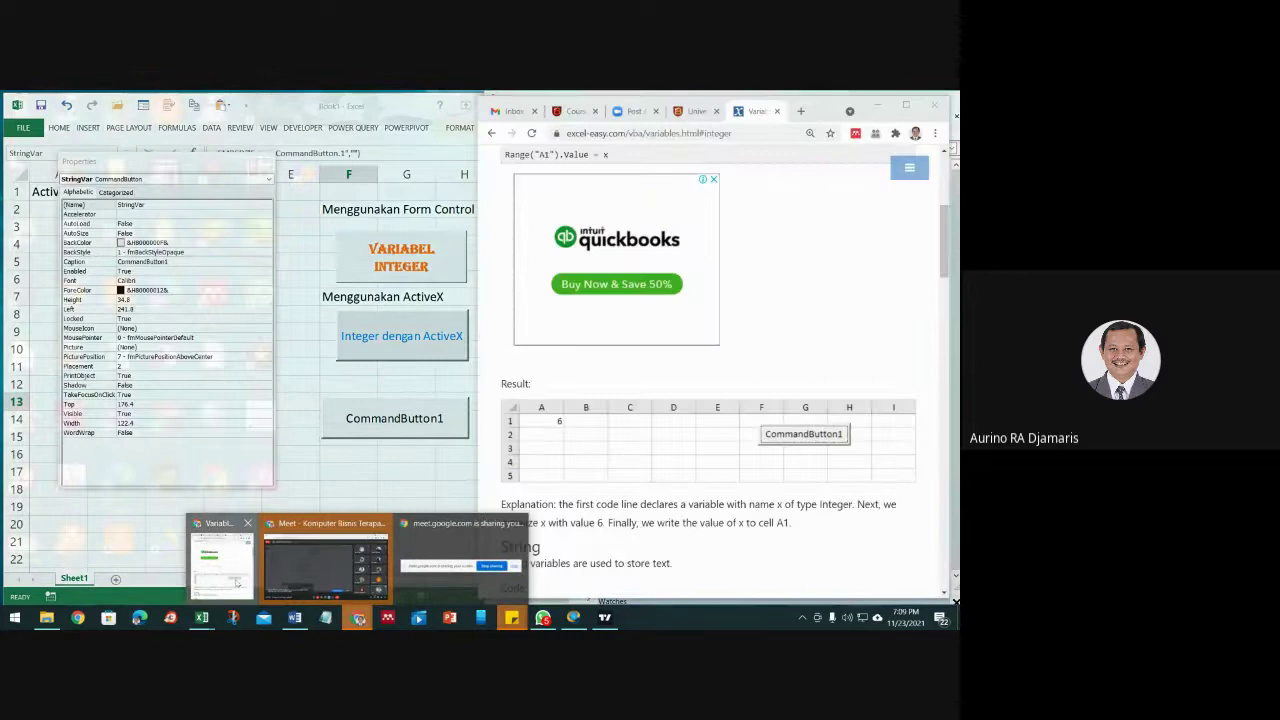
left_click(237, 582)
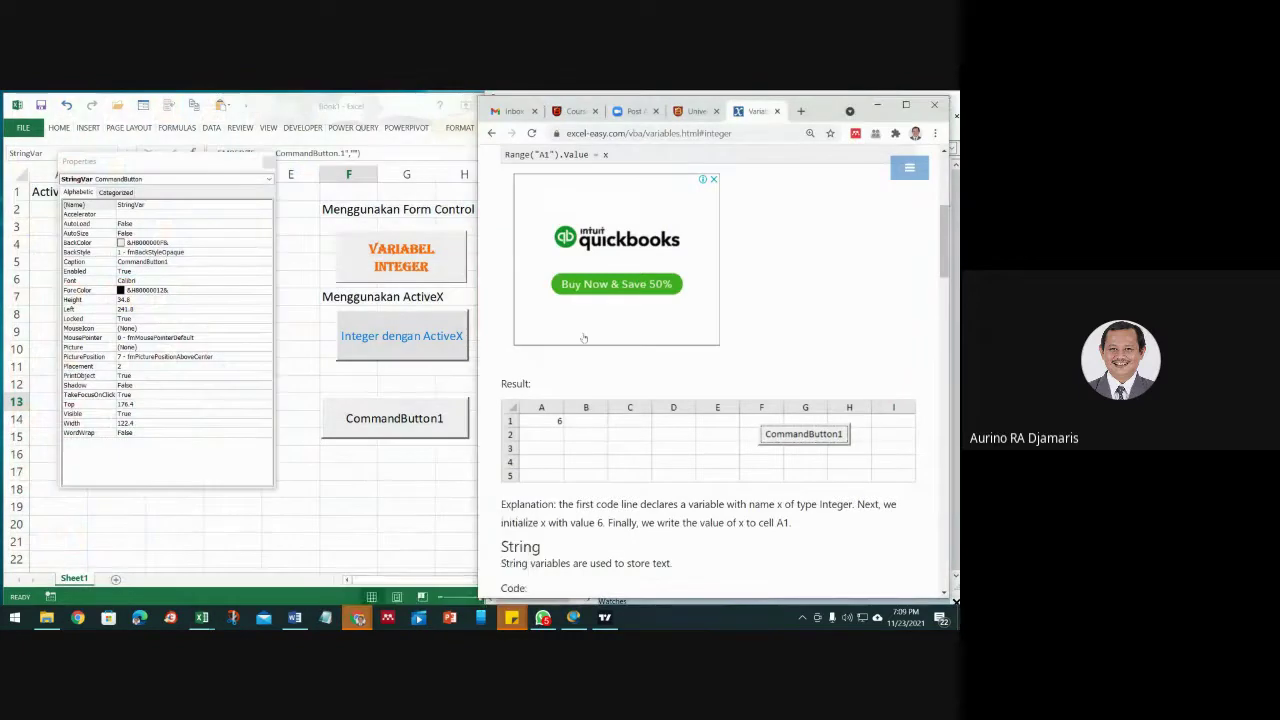
scroll(586, 340, "up", 3)
scroll(585, 347, "down", 5)
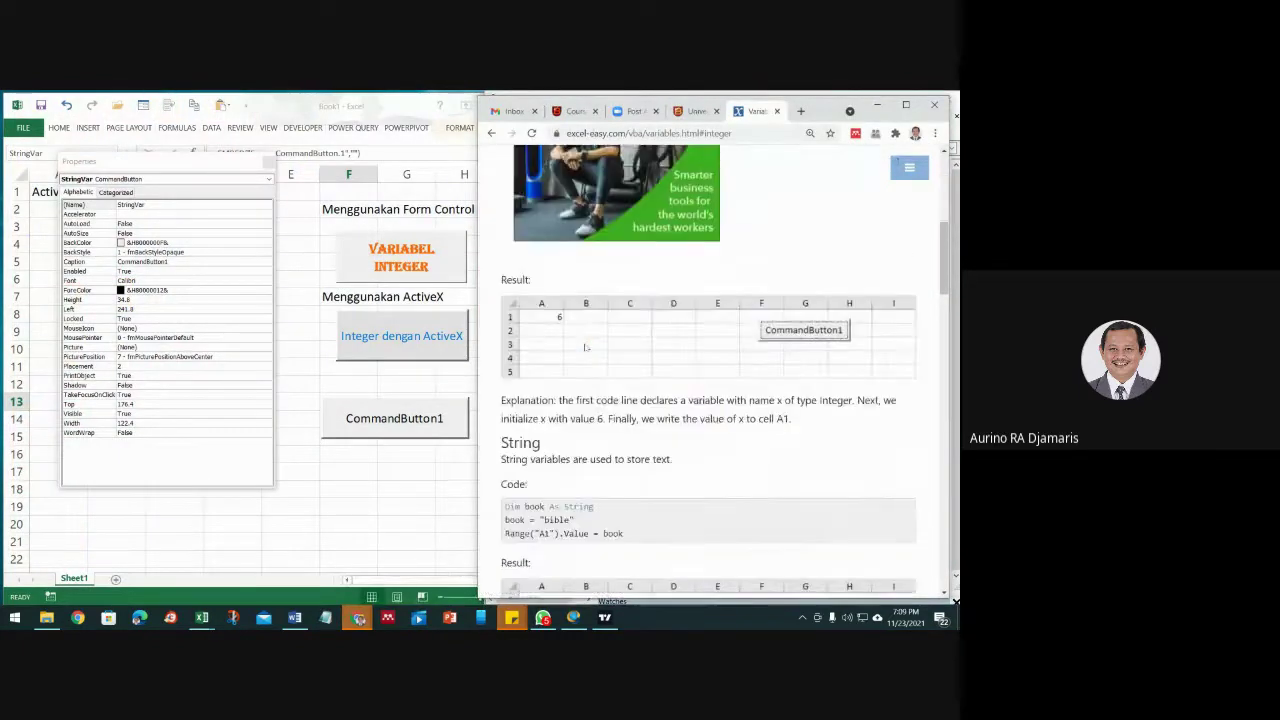
scroll(540, 320, "down", 4)
scroll(506, 297, "up", 1)
left_click_drag(506, 297, 640, 327)
key("ctrl+c")
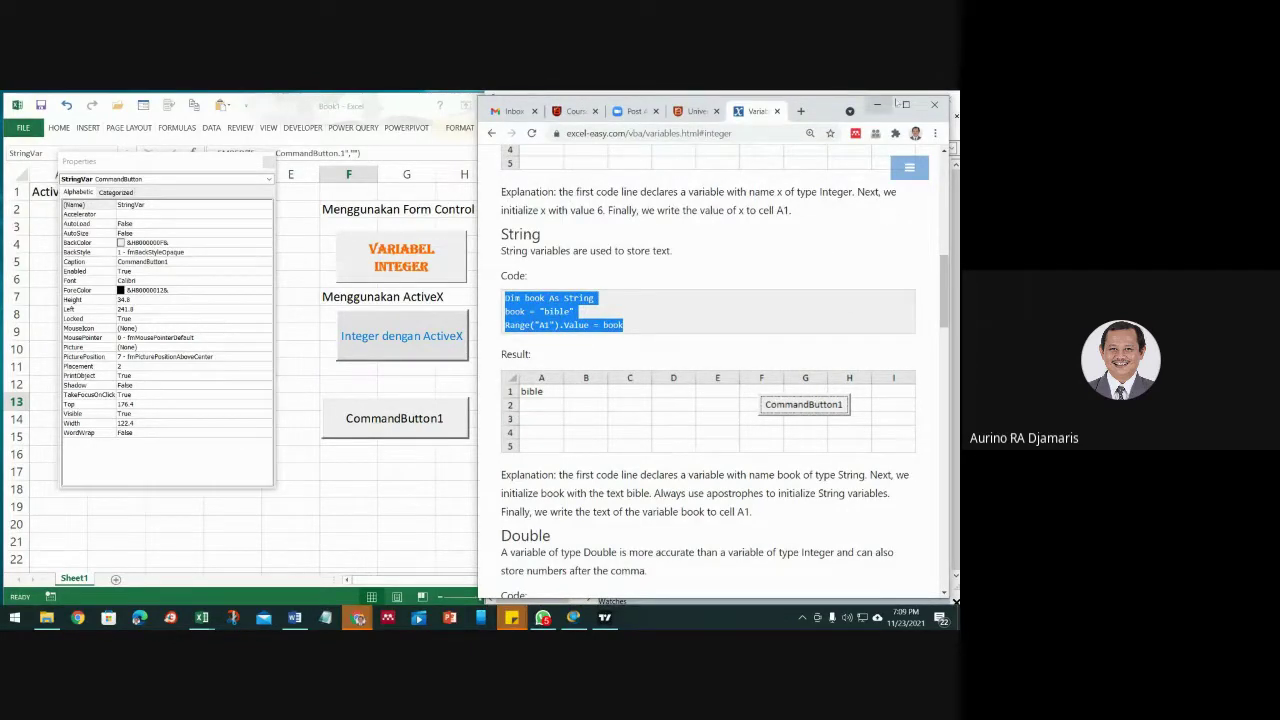
left_click(877, 105)
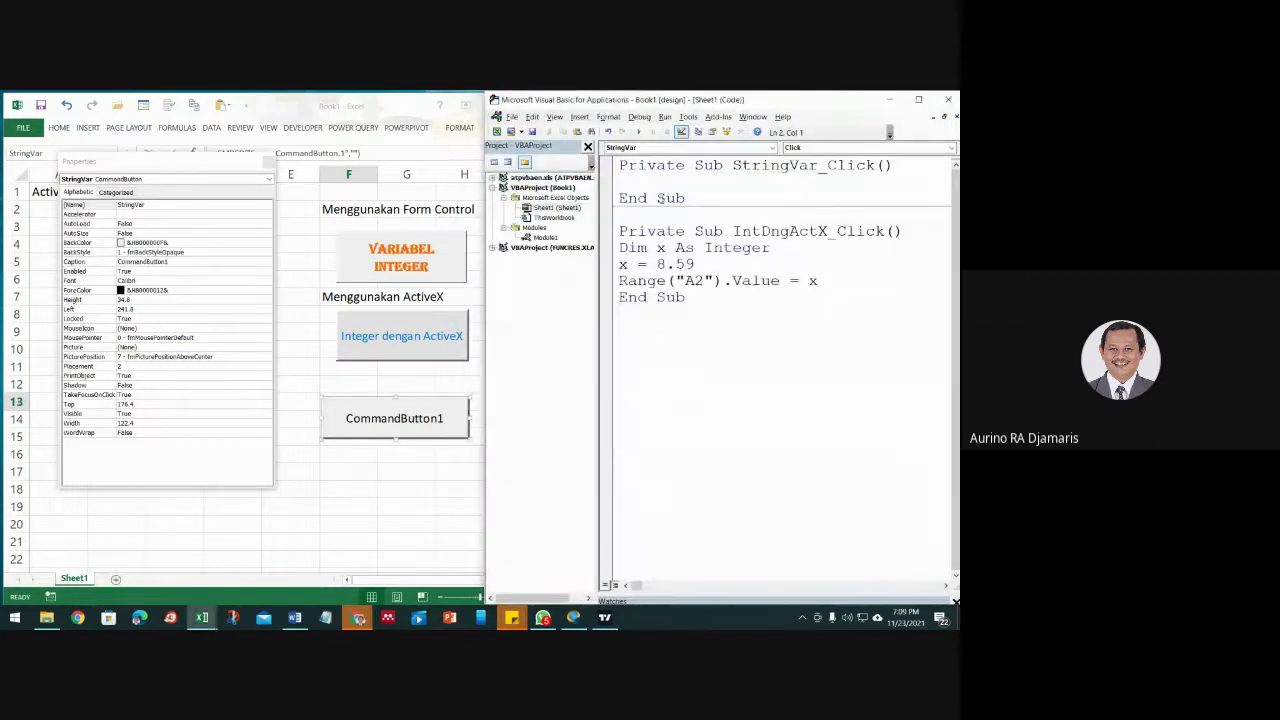
Paste the String example into StringVar_Click and rename the variable book to buku
key("ctrl+v")
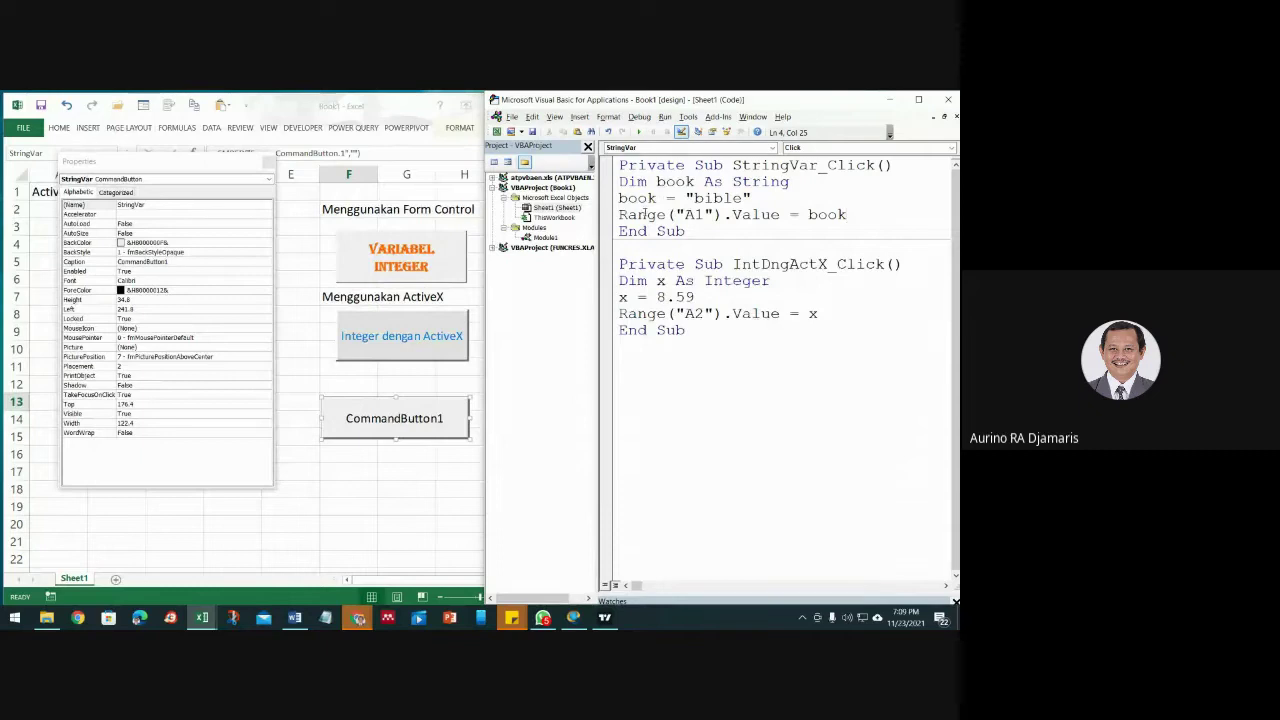
double_click(678, 181)
type("k")
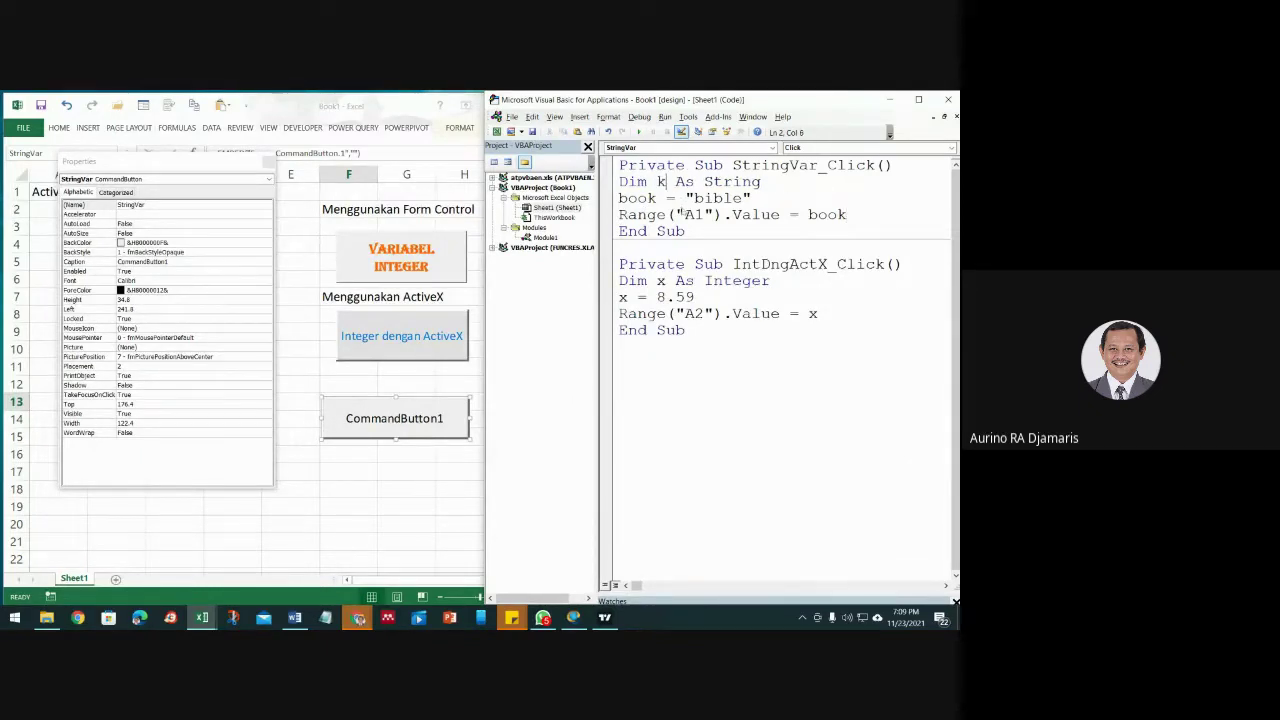
type("u")
key("BackSpace")
key("BackSpace")
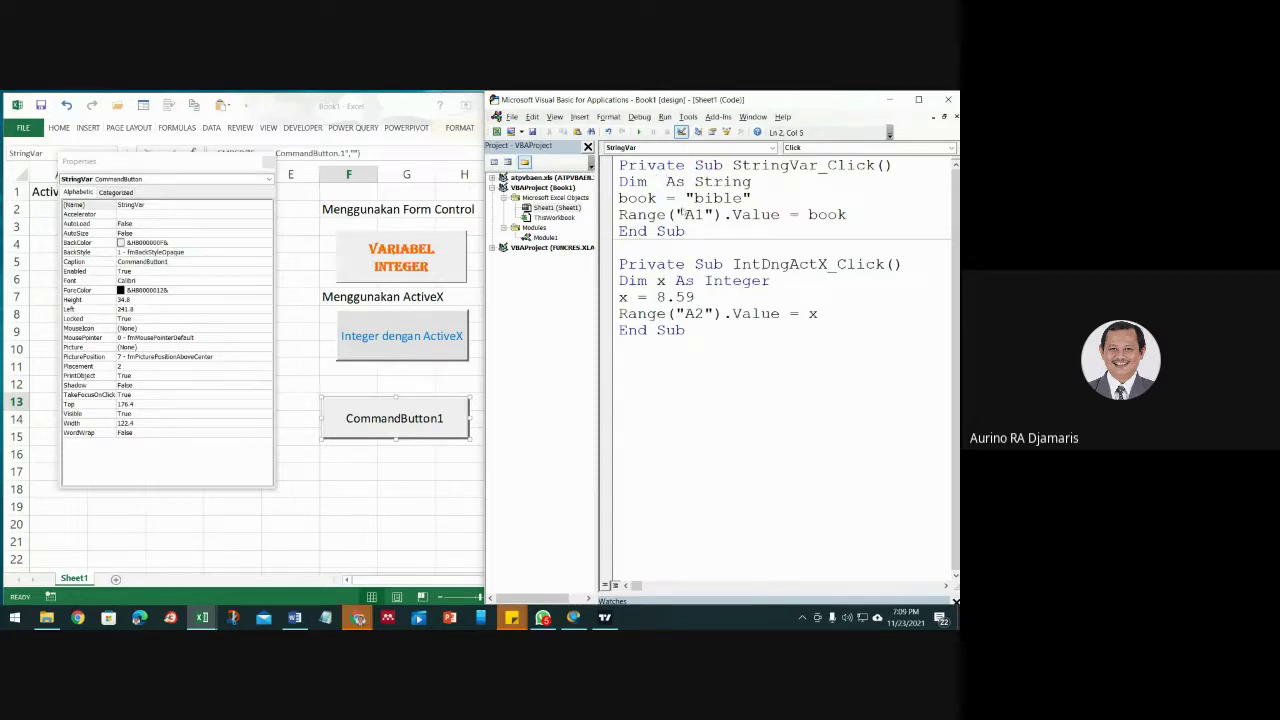
type("buku")
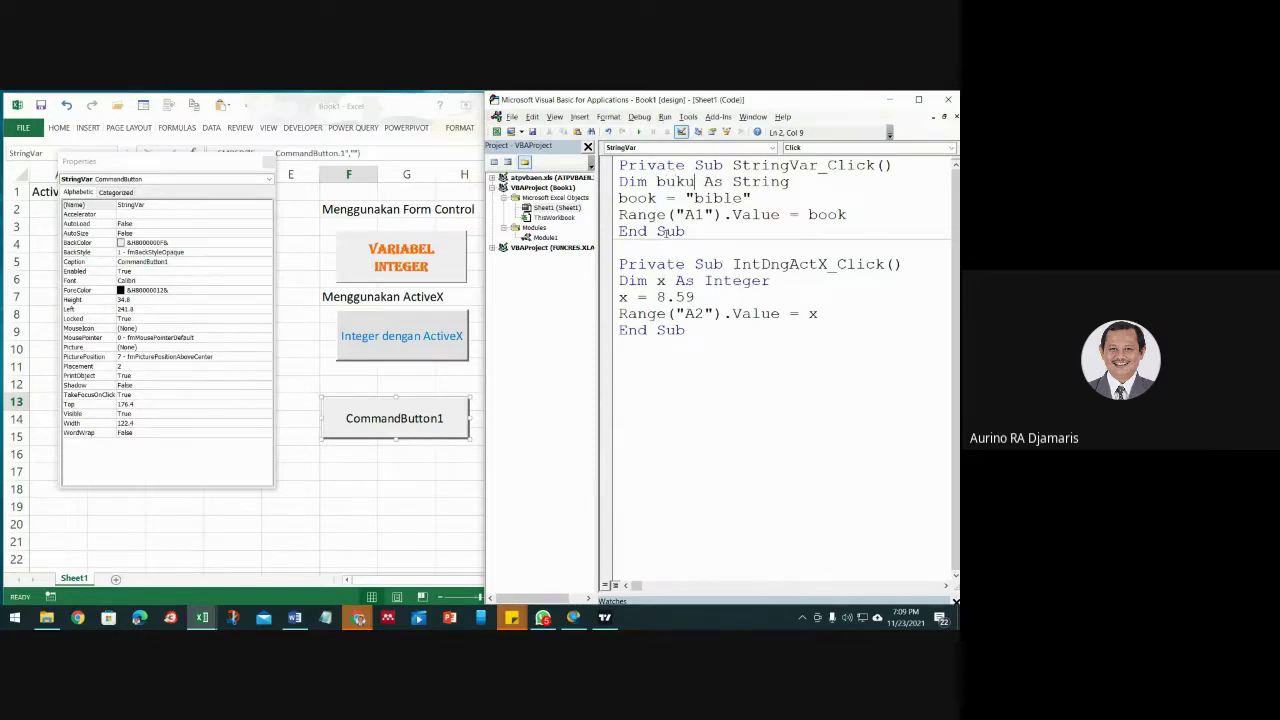
double_click(634, 202)
type("buk")
type("u")
double_click(840, 215)
type("buku")
Replace "bible" with "Pendidikan Kebangsaan" and close the Properties window
double_click(716, 198)
type("A")
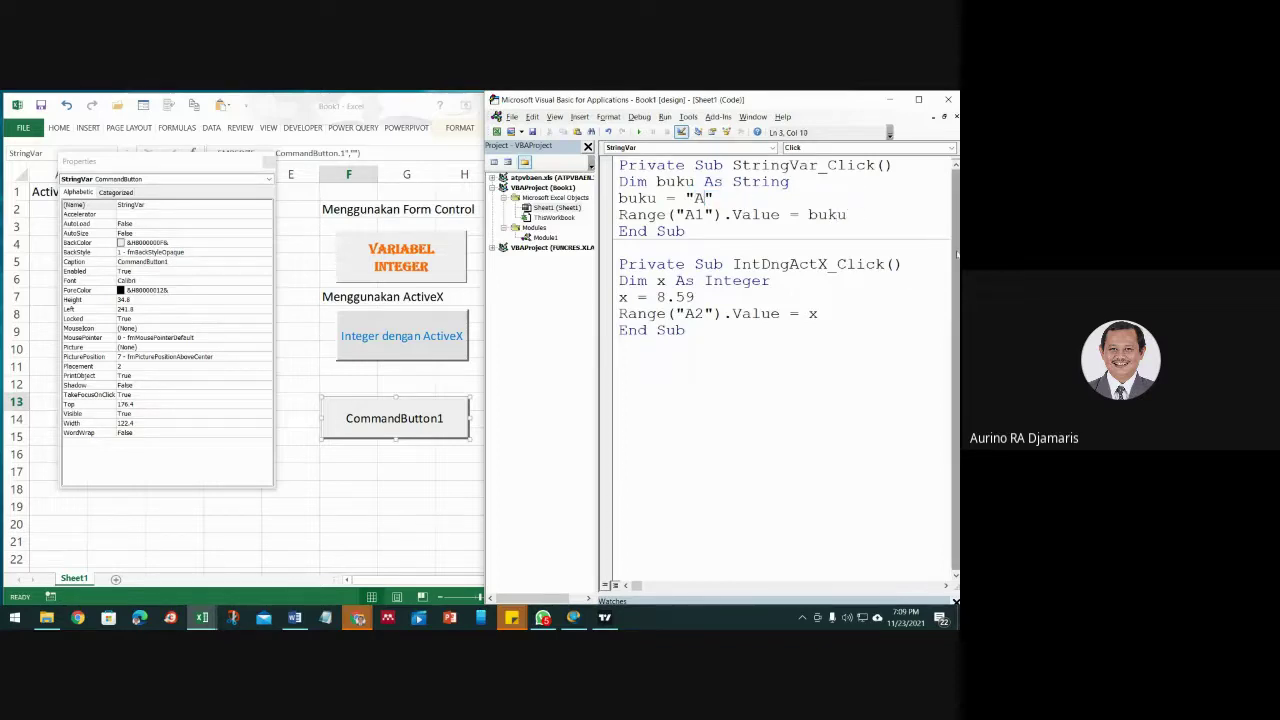
type("q")
key("BackSpace")
key("BackSpace")
type("P")
type("endidik")
type("an Kebang")
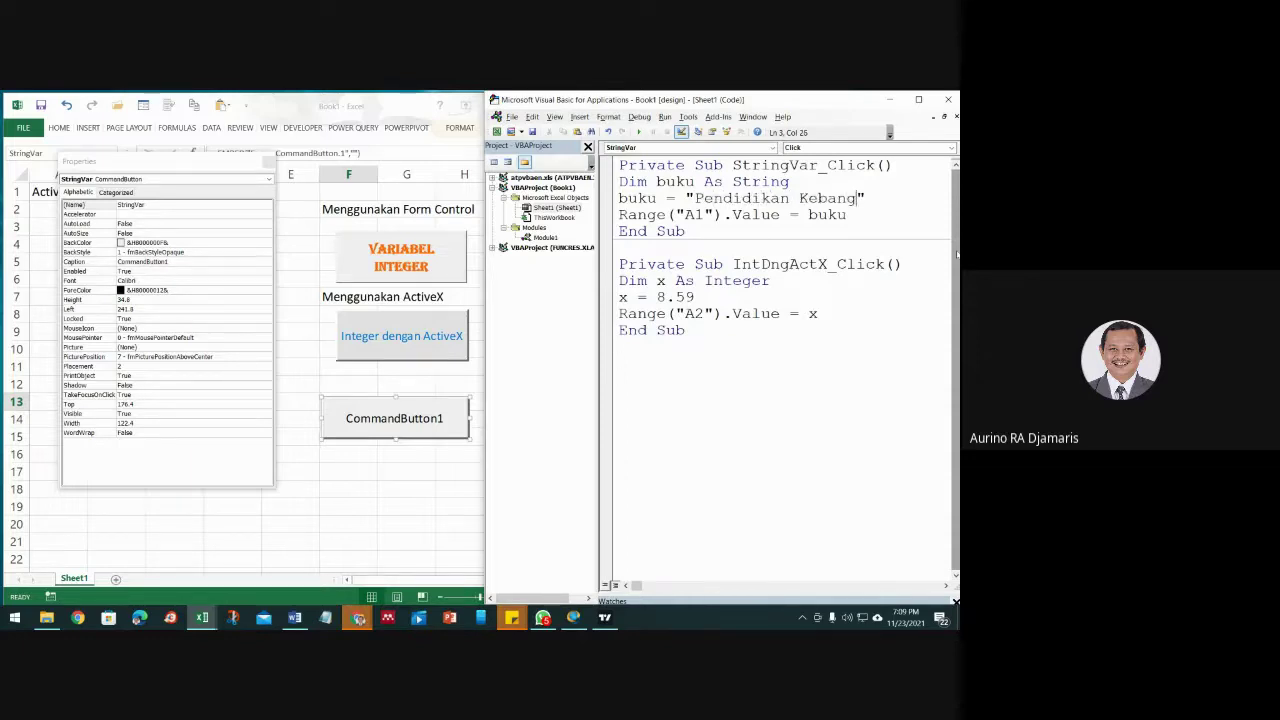
type("saat")
type("n")
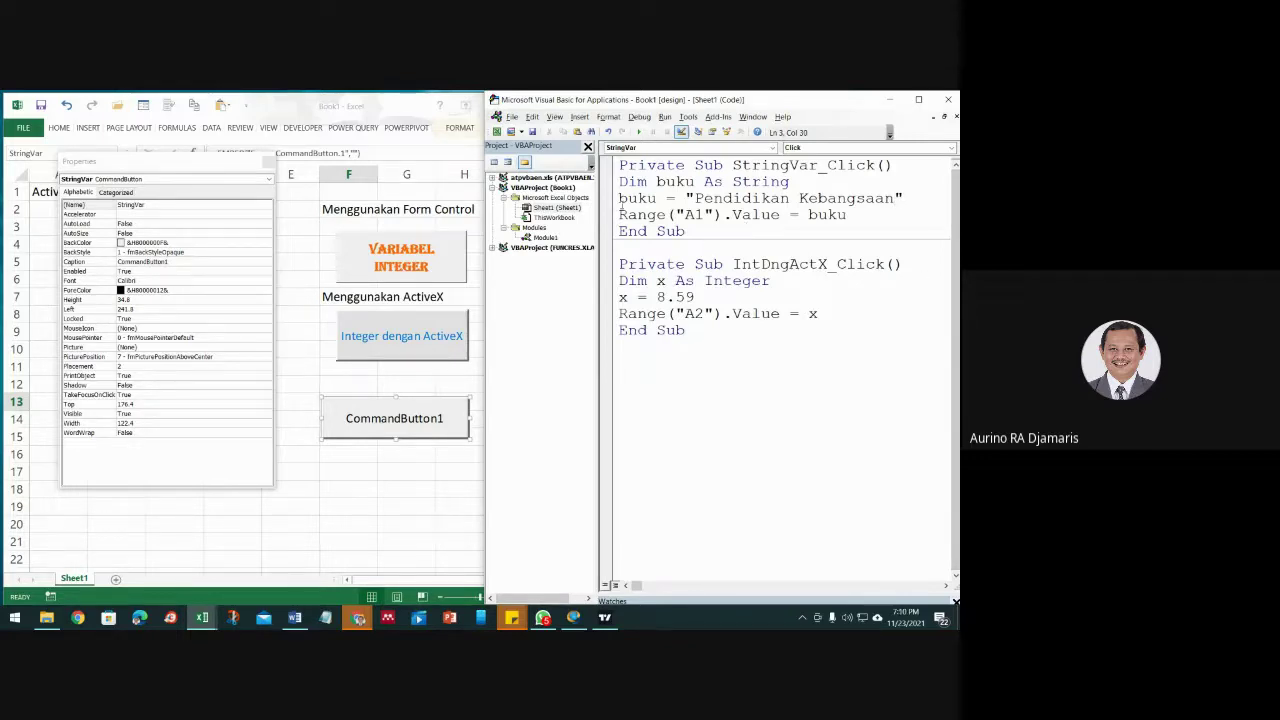
left_click(619, 199)
double_click(774, 166)
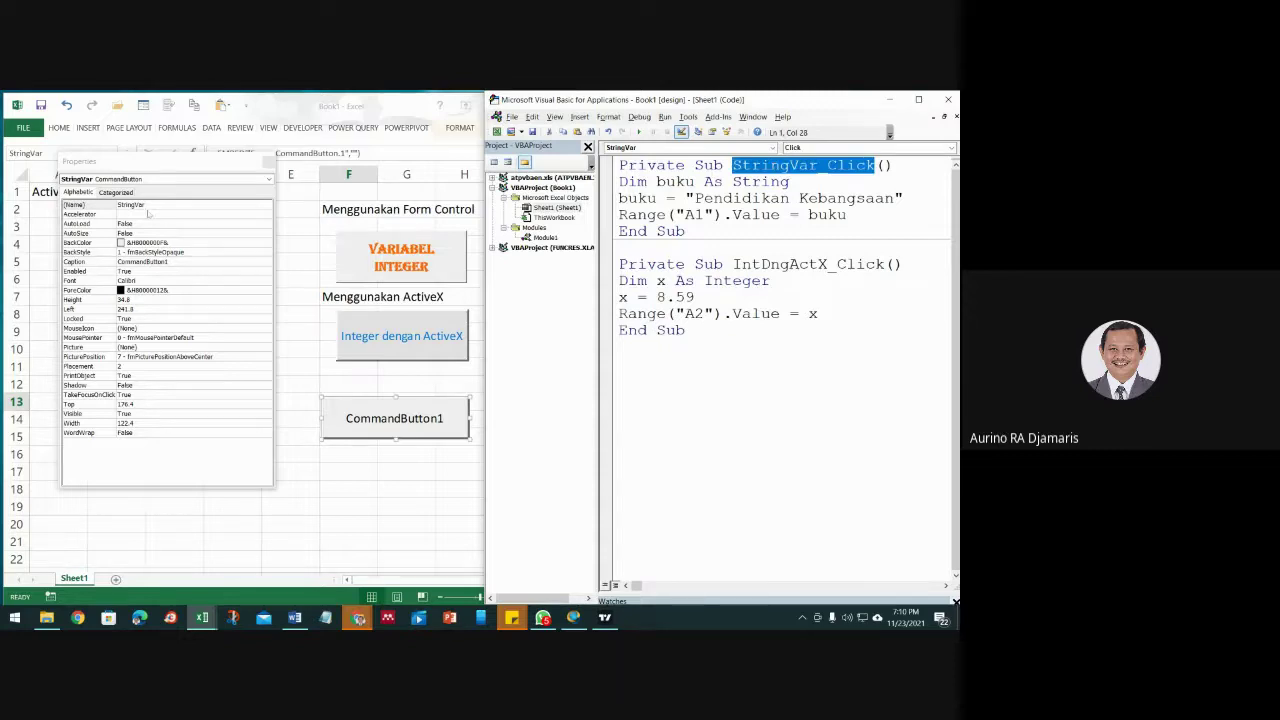
left_click(268, 163)
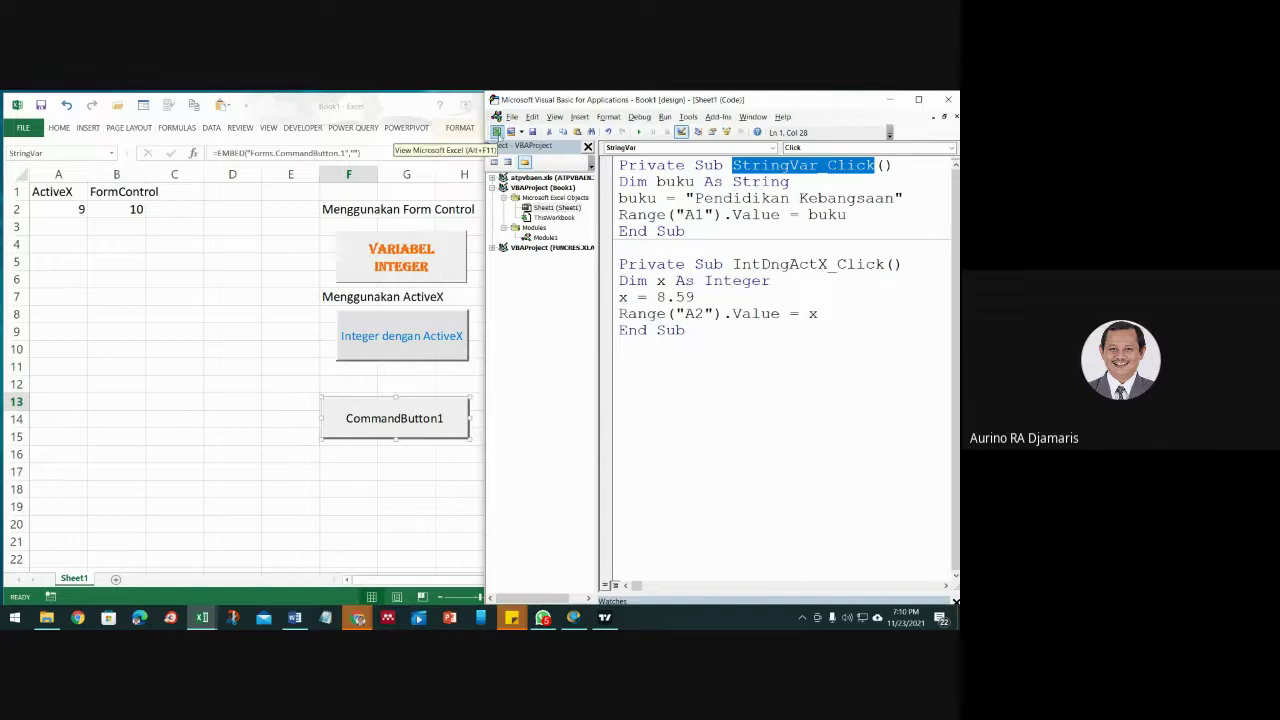
Exit Design Mode and run the StringVar button to write Pendidikan Kebangsaan into A1
left_click(497, 132)
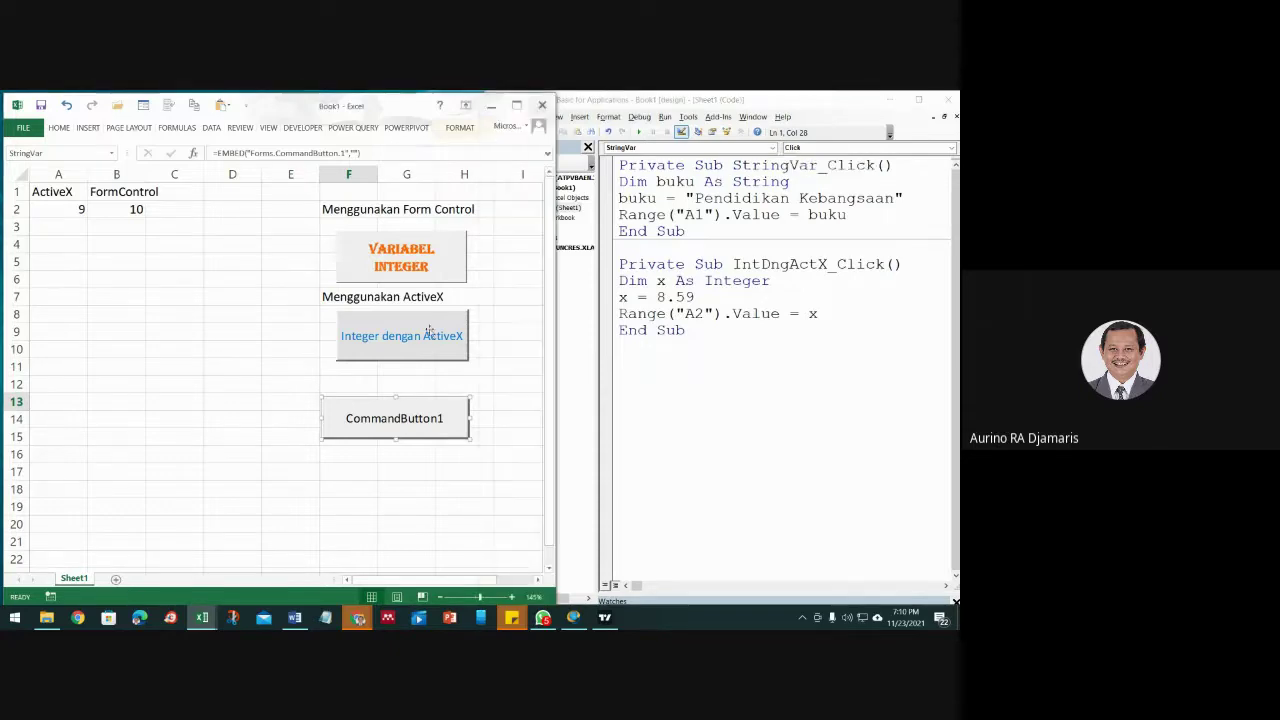
left_click(391, 473)
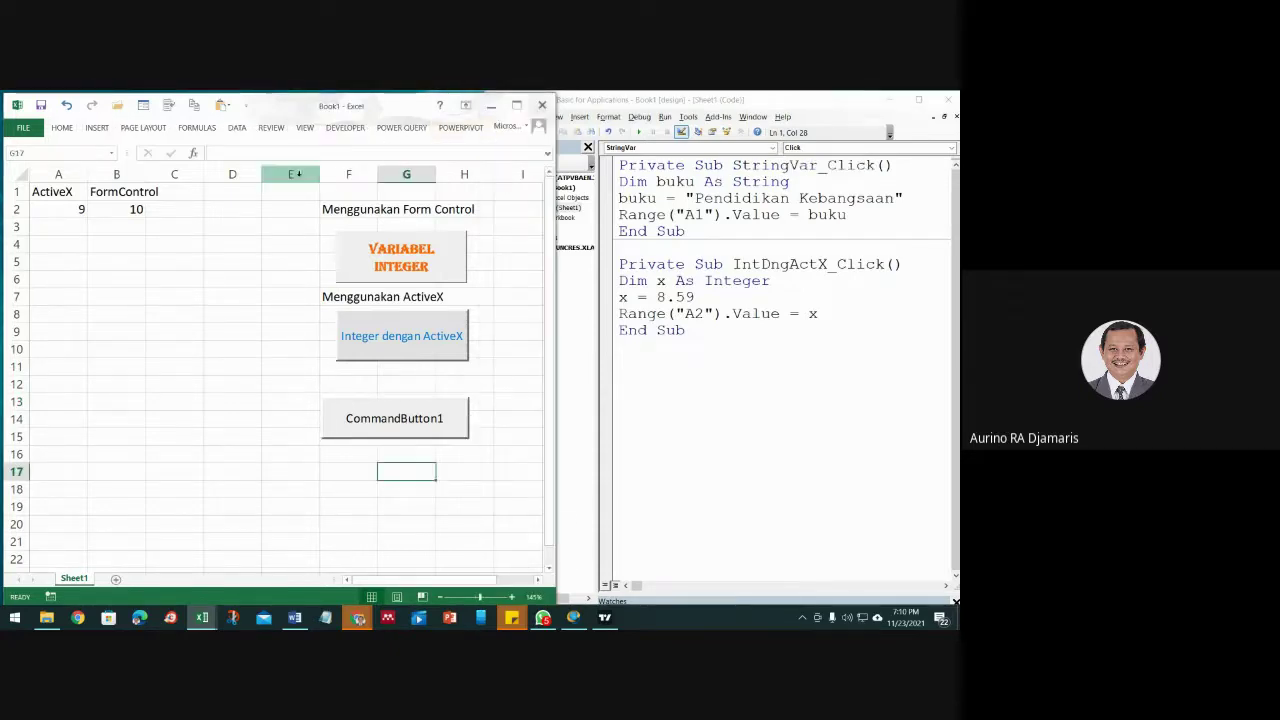
left_click(343, 128)
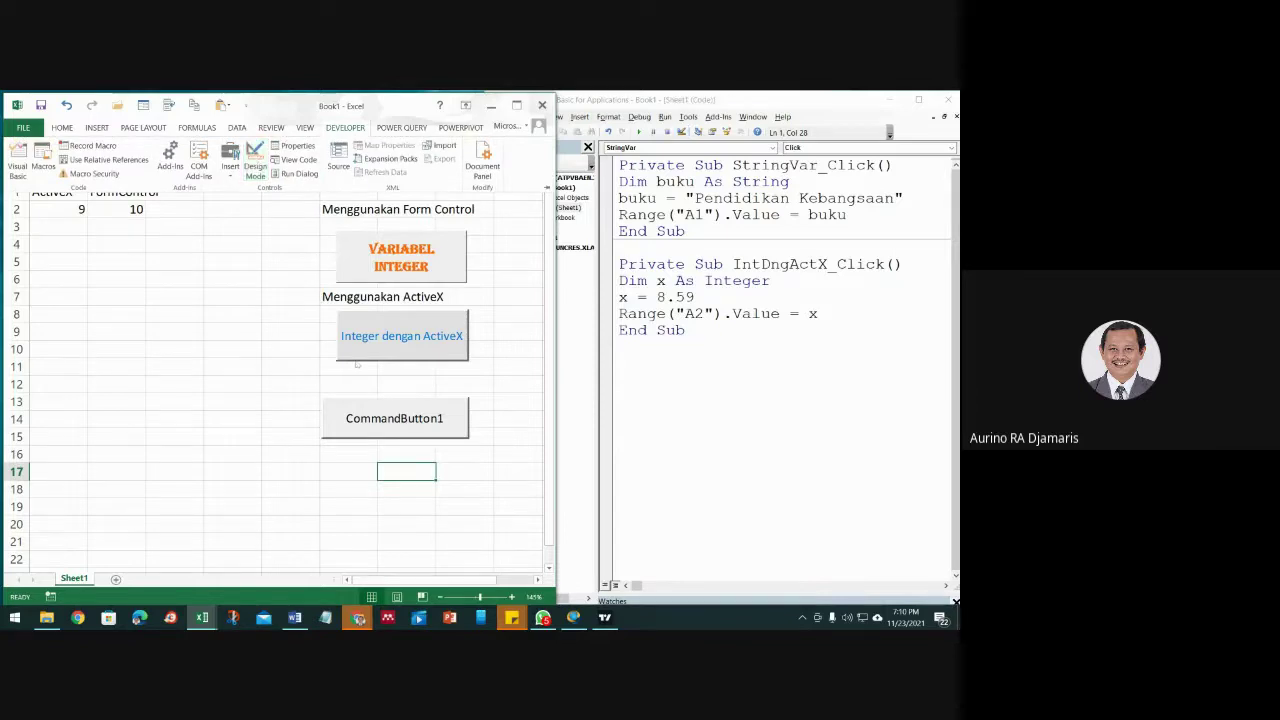
left_click(401, 427)
left_click(401, 427)
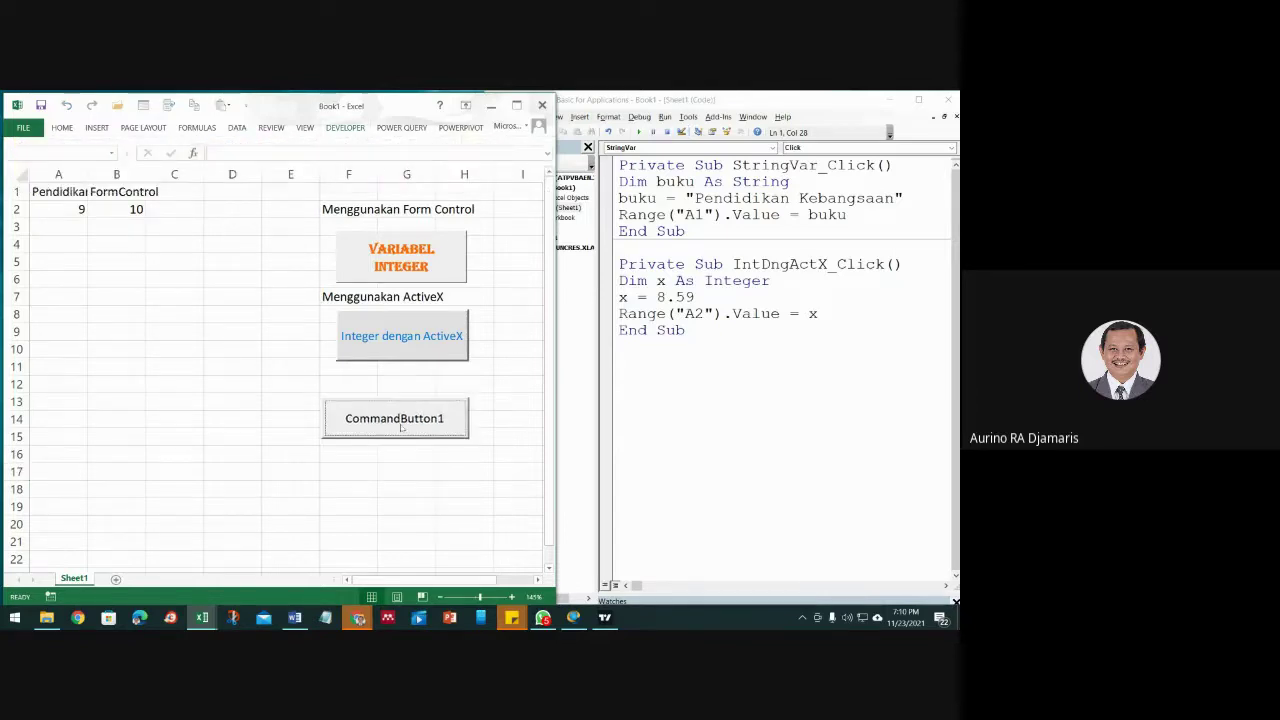
Autofit column A to its text and check cell A1's content
double_click(87, 175)
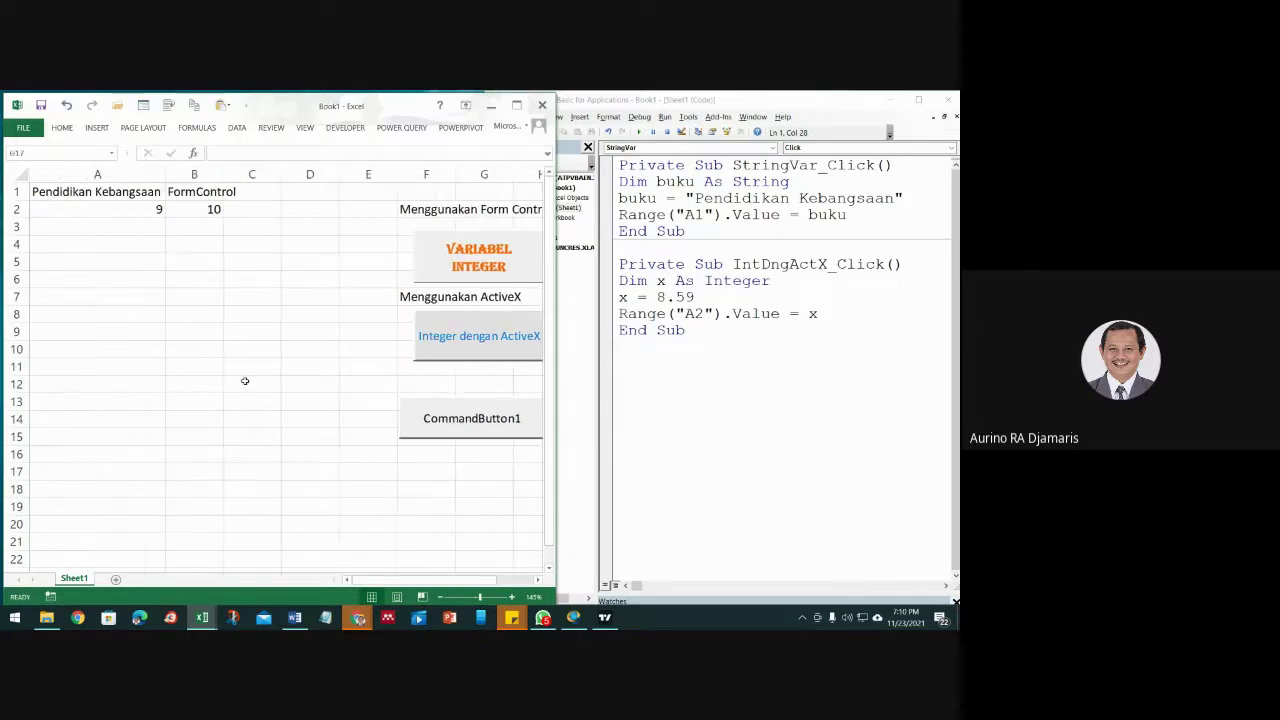
left_click(126, 195)
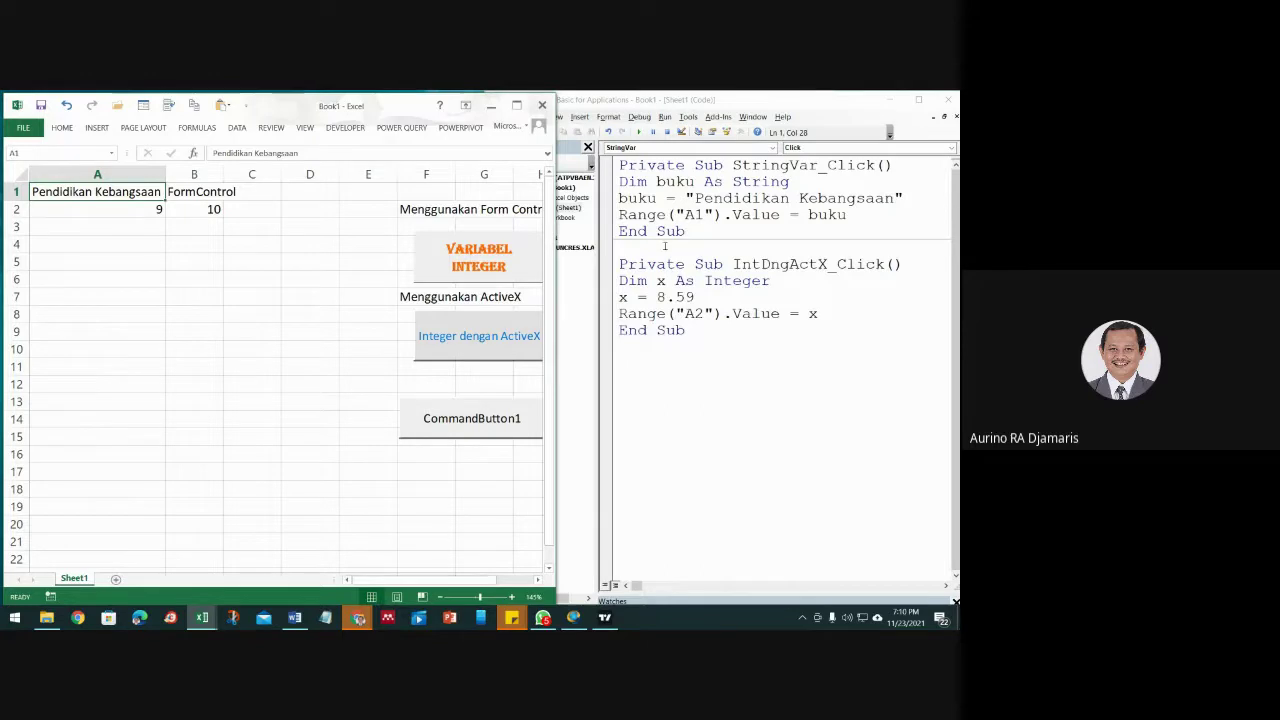
left_click(699, 214)
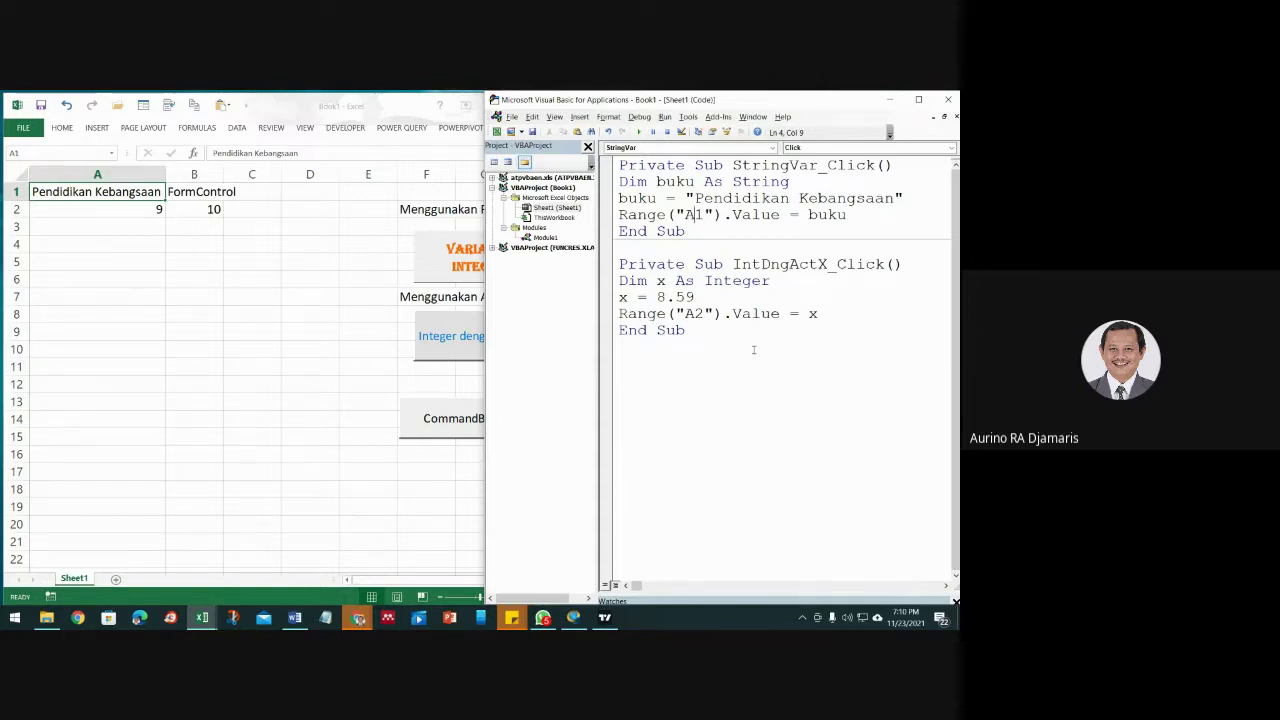
Change the target to Range("A8") and run the StringVar button again
key("Delete")
type("8")
left_click(358, 345)
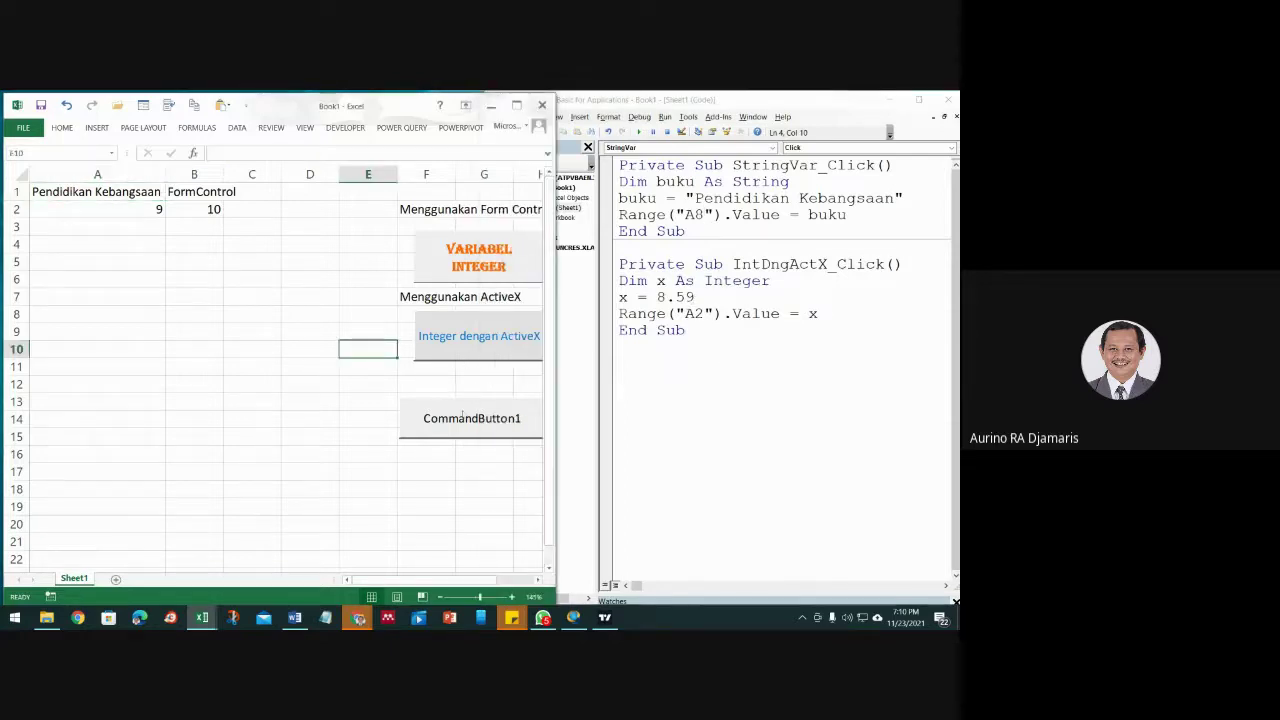
left_click(462, 416)
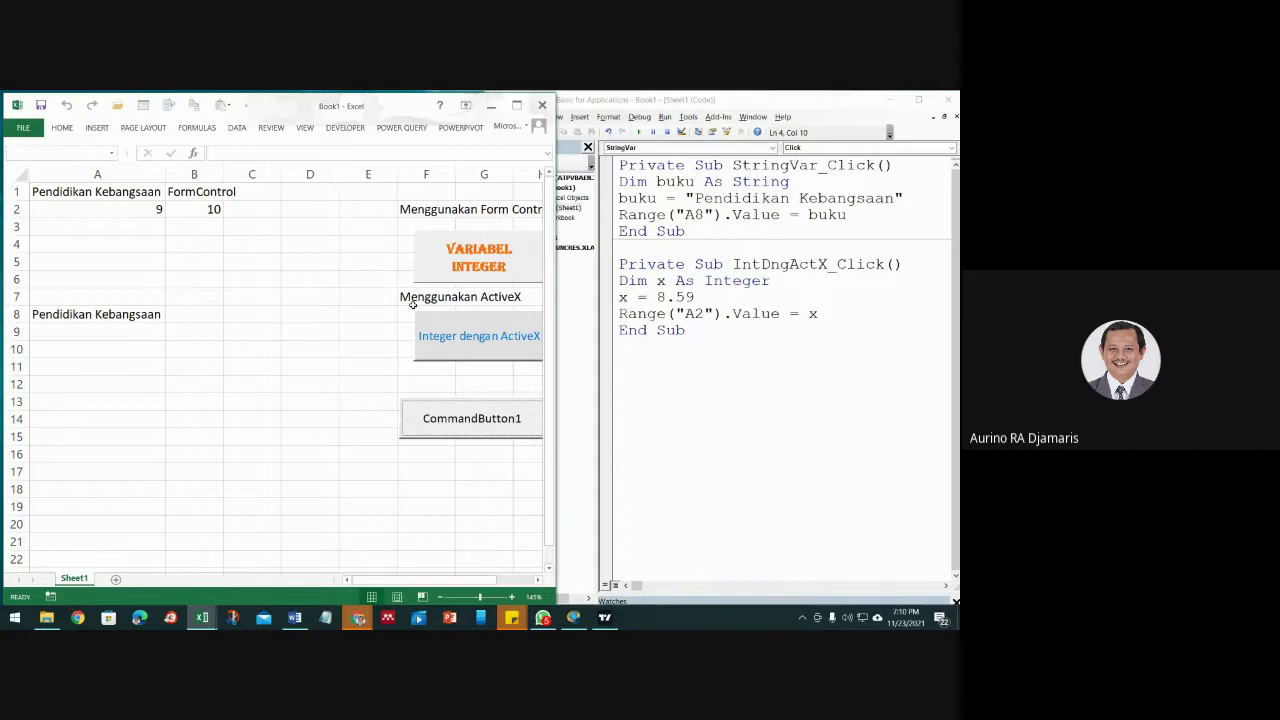
Retype ActiveX in cell A1 and narrow column A to width 20
left_click(113, 191)
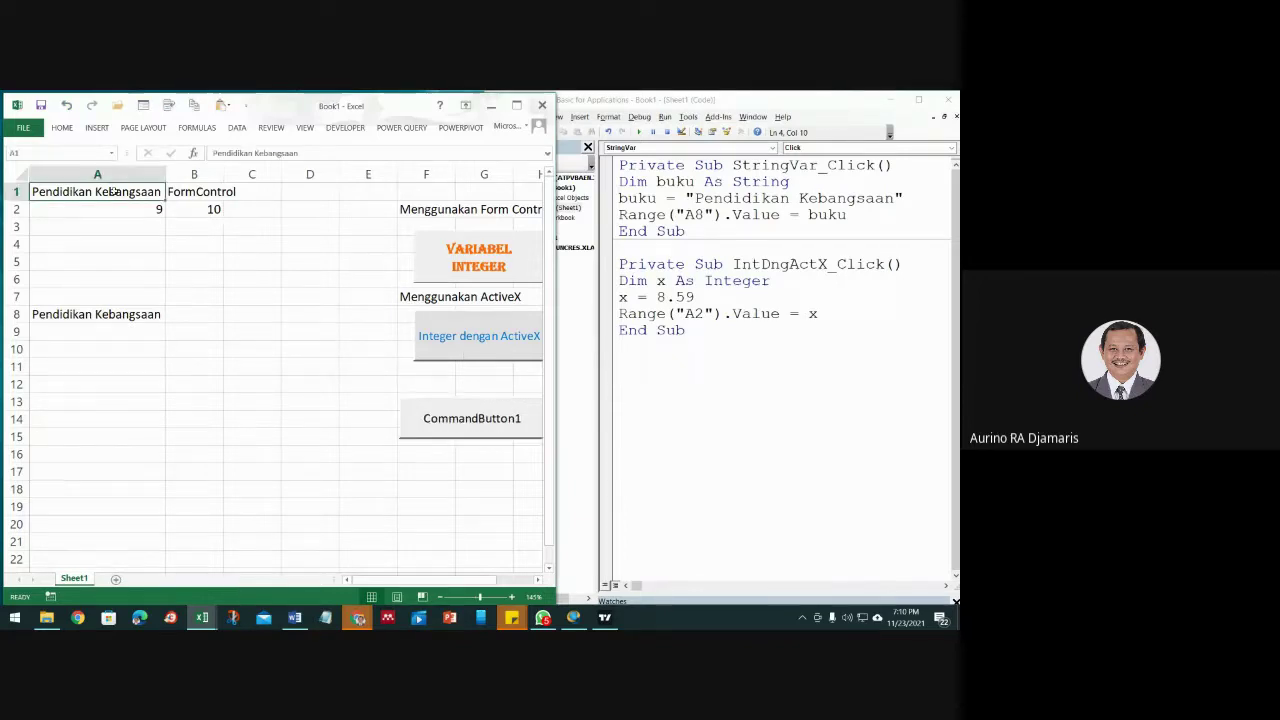
type("Ac")
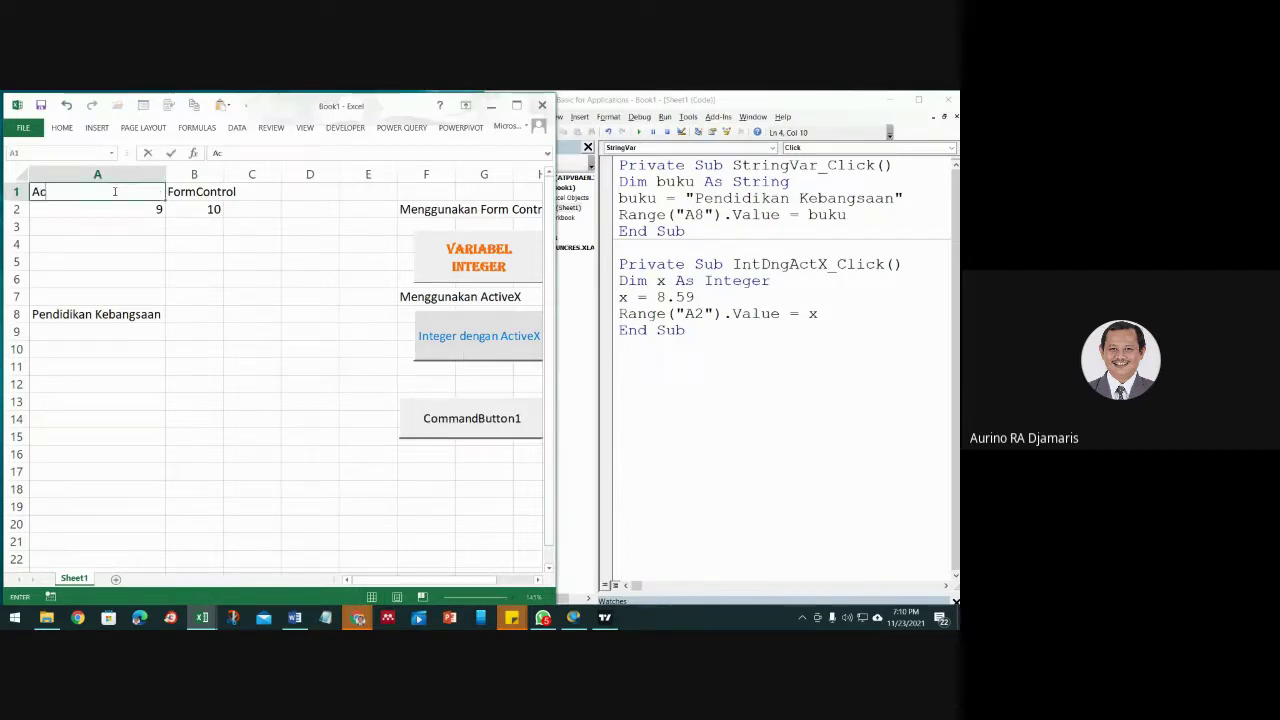
type("tiveX")
left_click(288, 296)
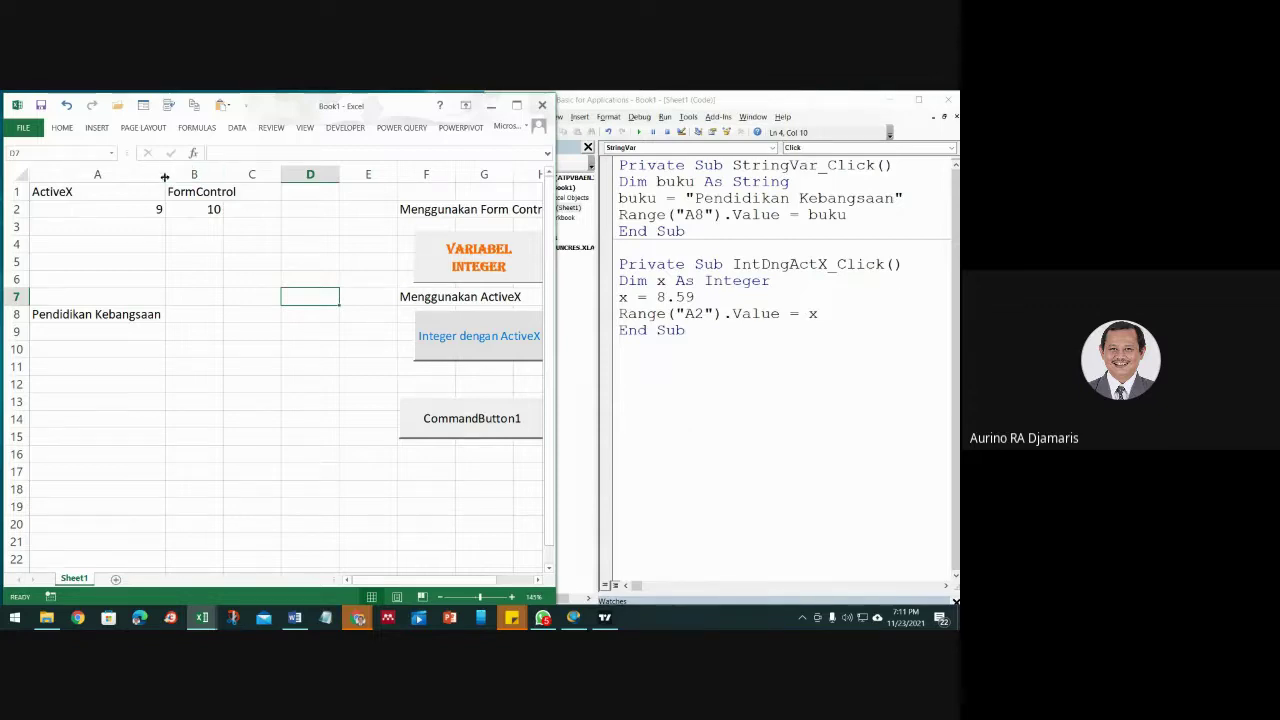
left_click_drag(160, 177, 114, 177)
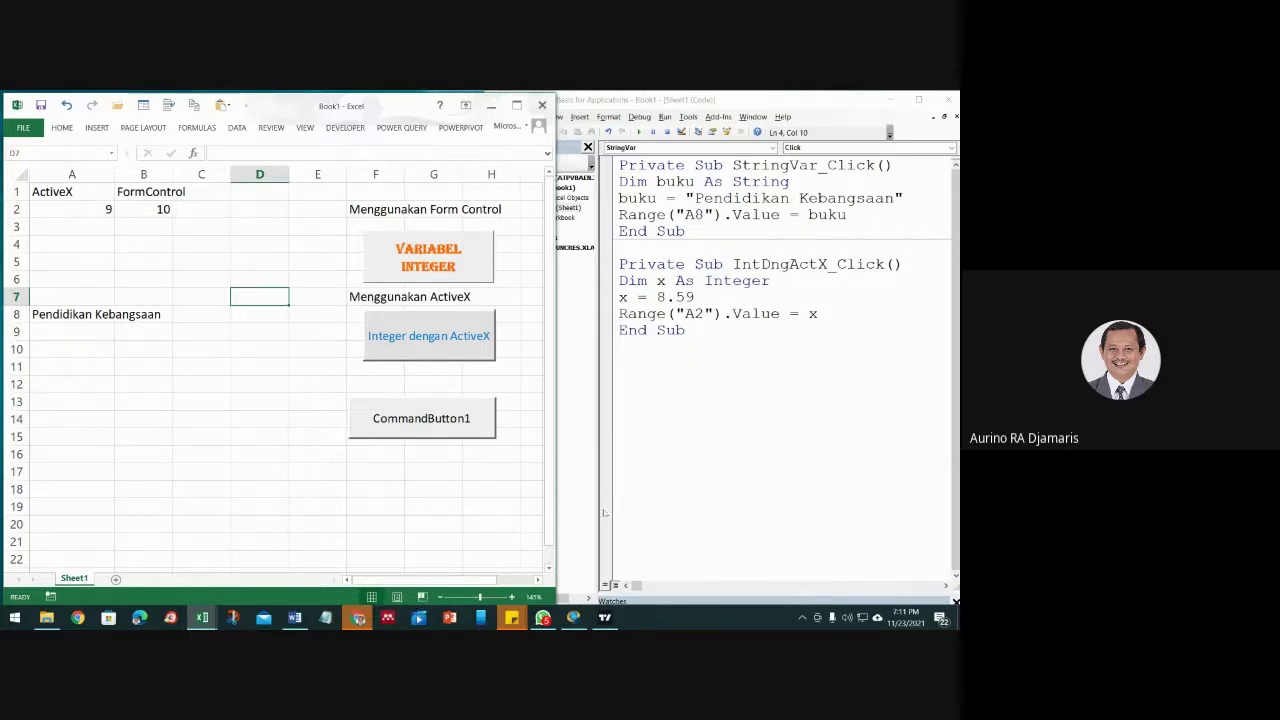
Review the Double example's 5.5 value on the Excel Easy page
mouse_move(358, 620)
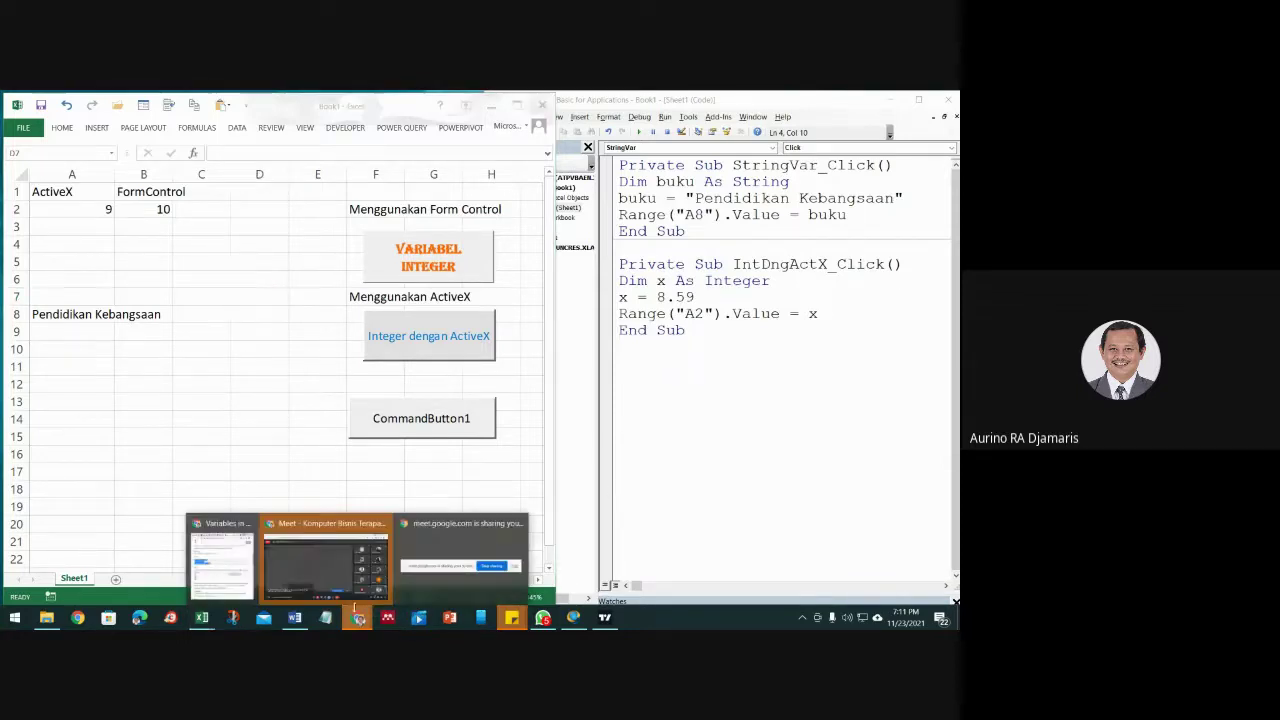
left_click(243, 552)
scroll(707, 388, "down", 4)
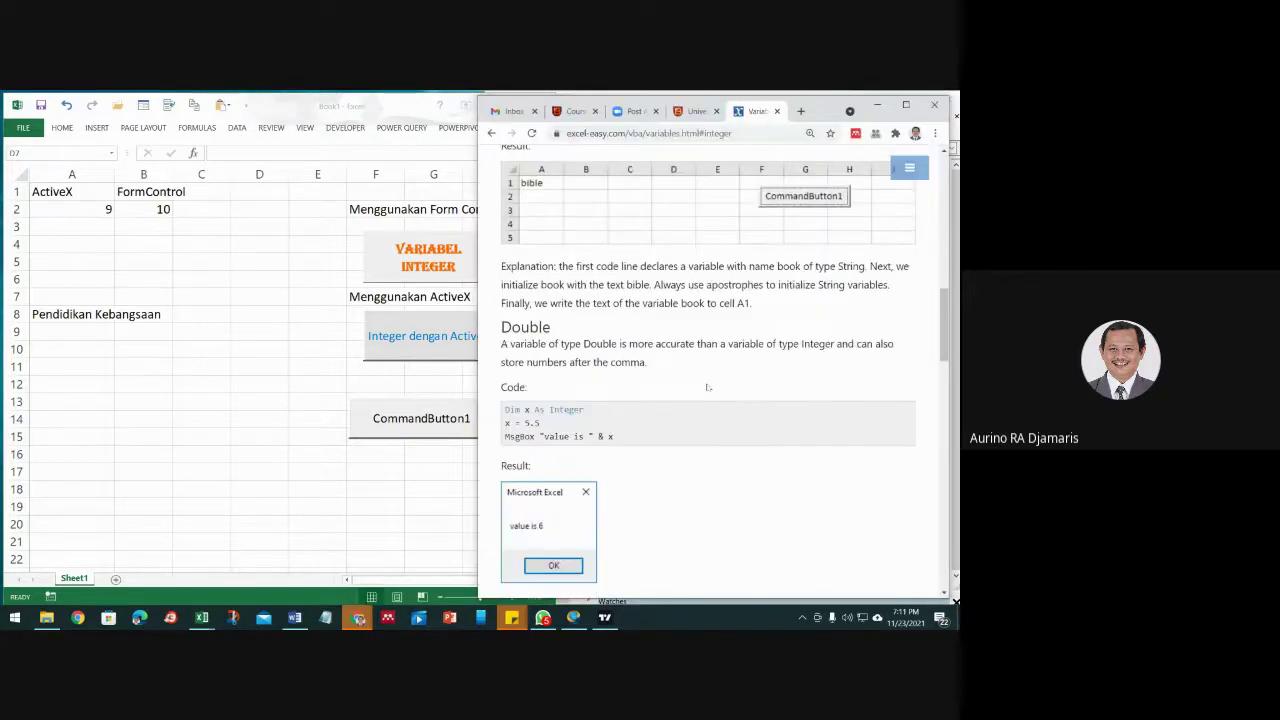
scroll(707, 388, "down", 4)
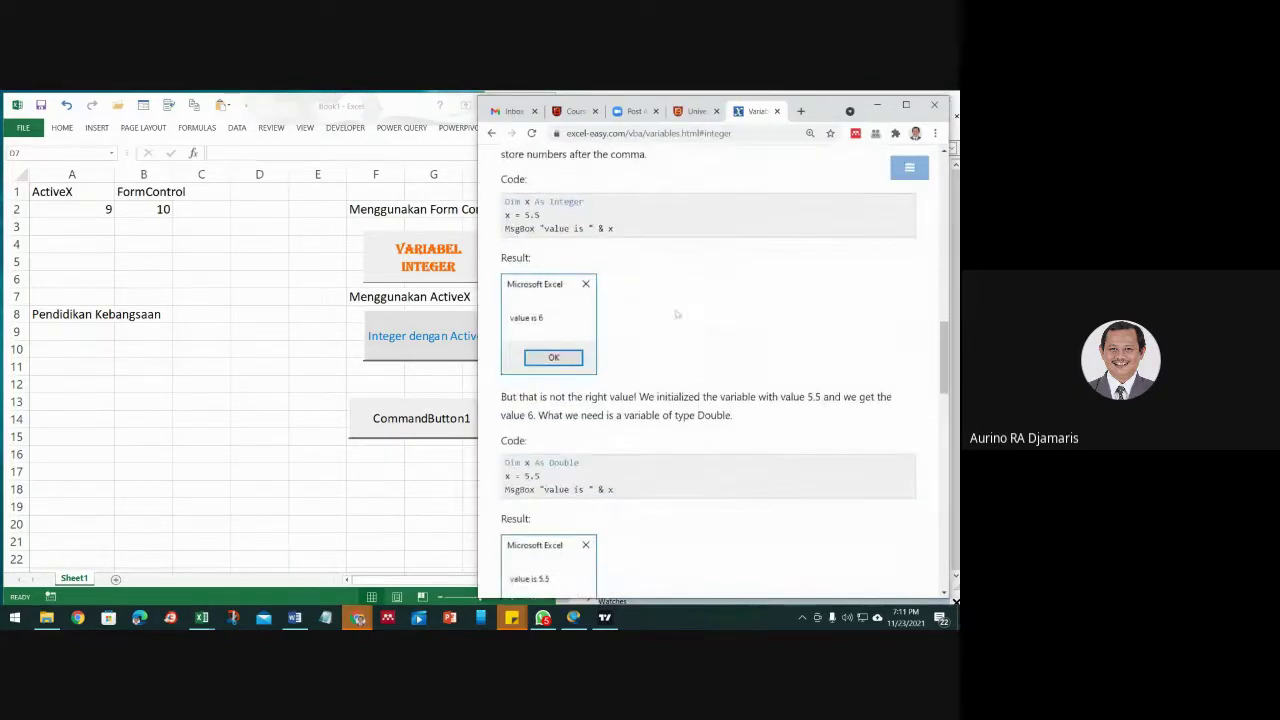
left_click_drag(526, 215, 544, 219)
Search Google for 'varibel dalam VBA' and open the latihanexcel article
left_click(800, 111)
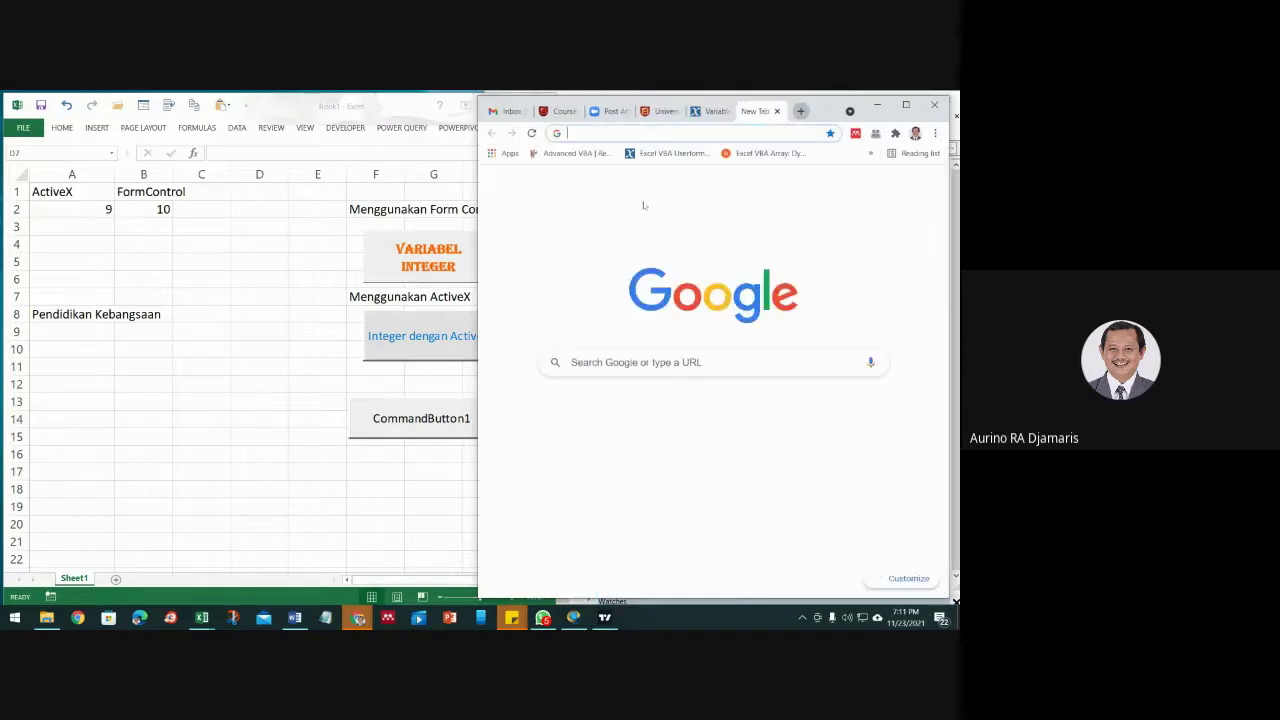
type("var")
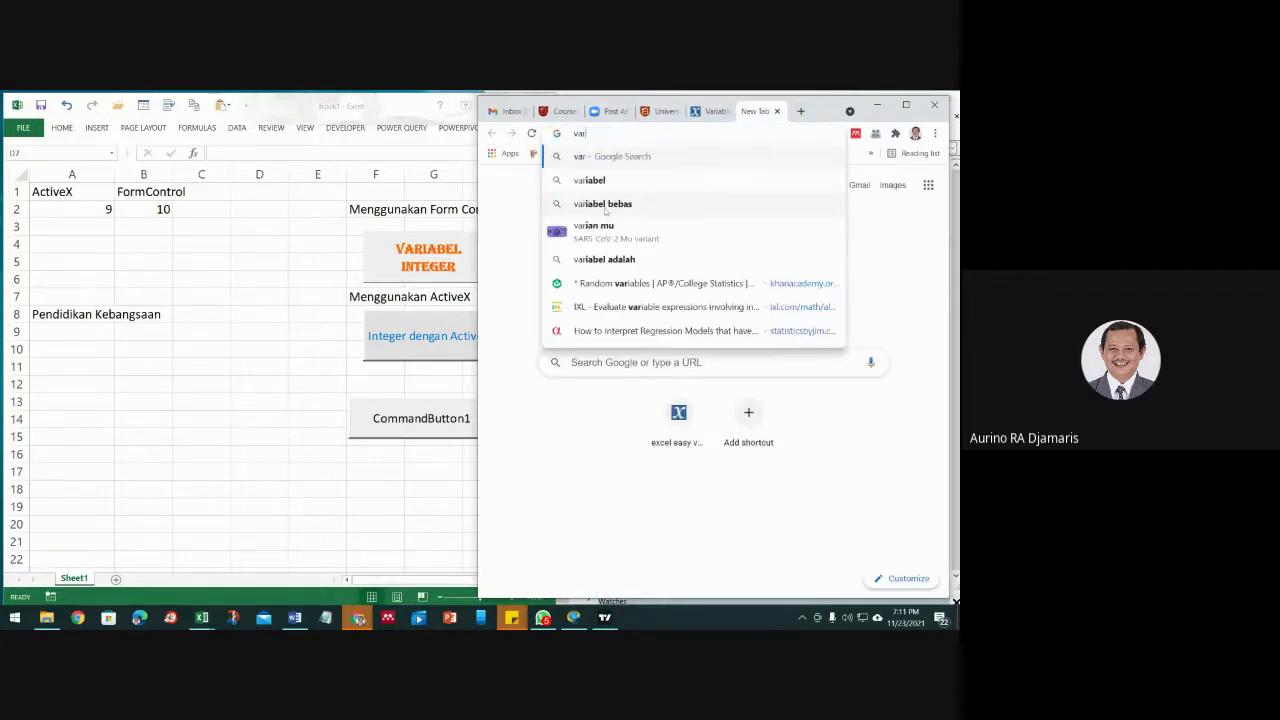
type("varibe")
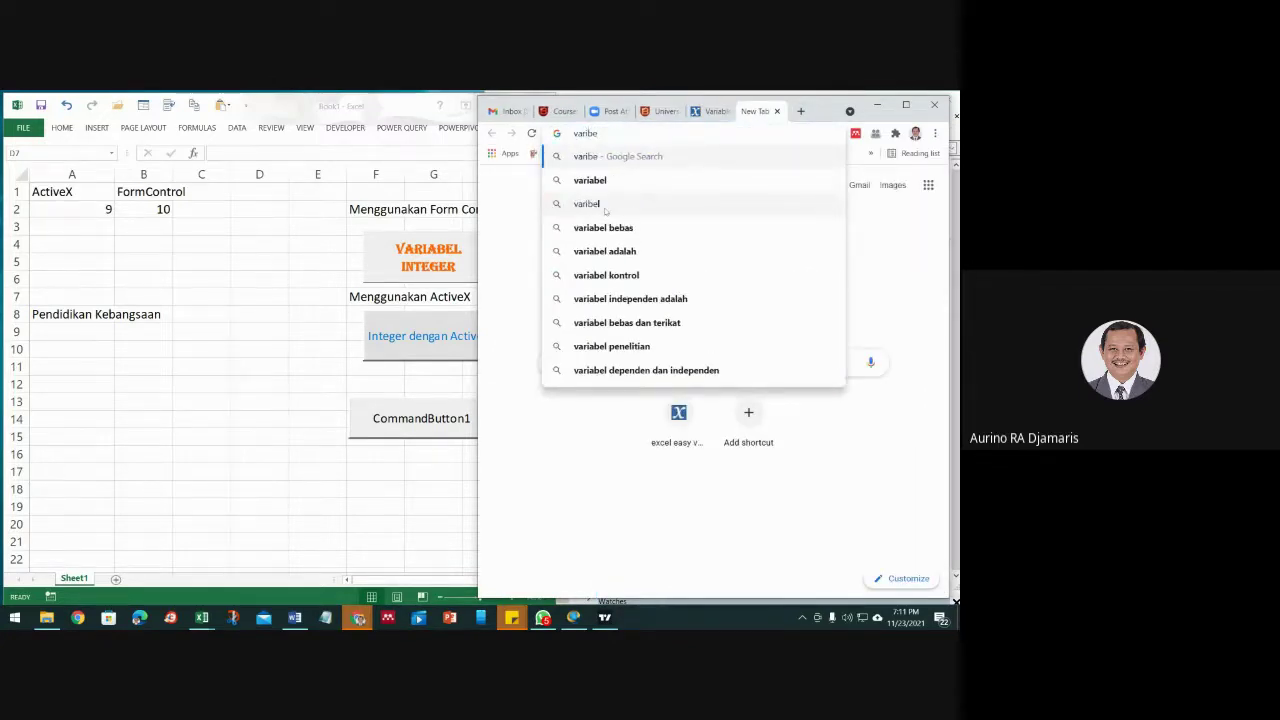
type("l dal")
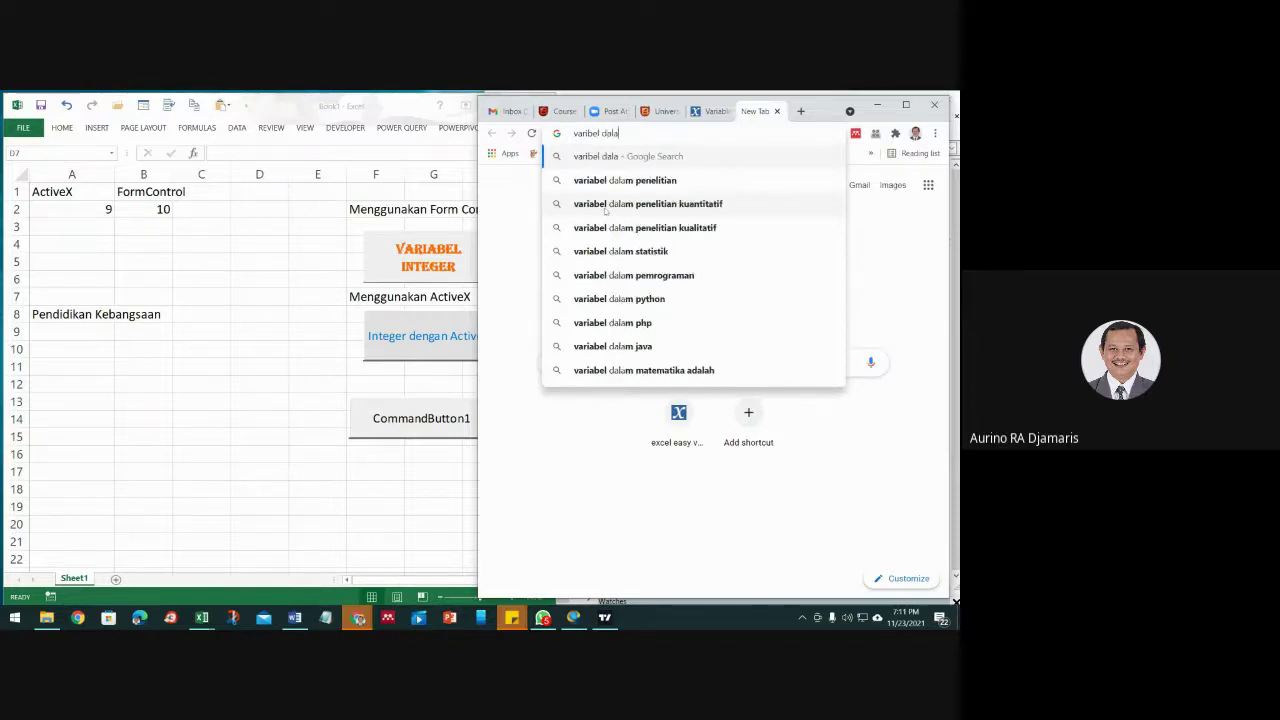
type("am ")
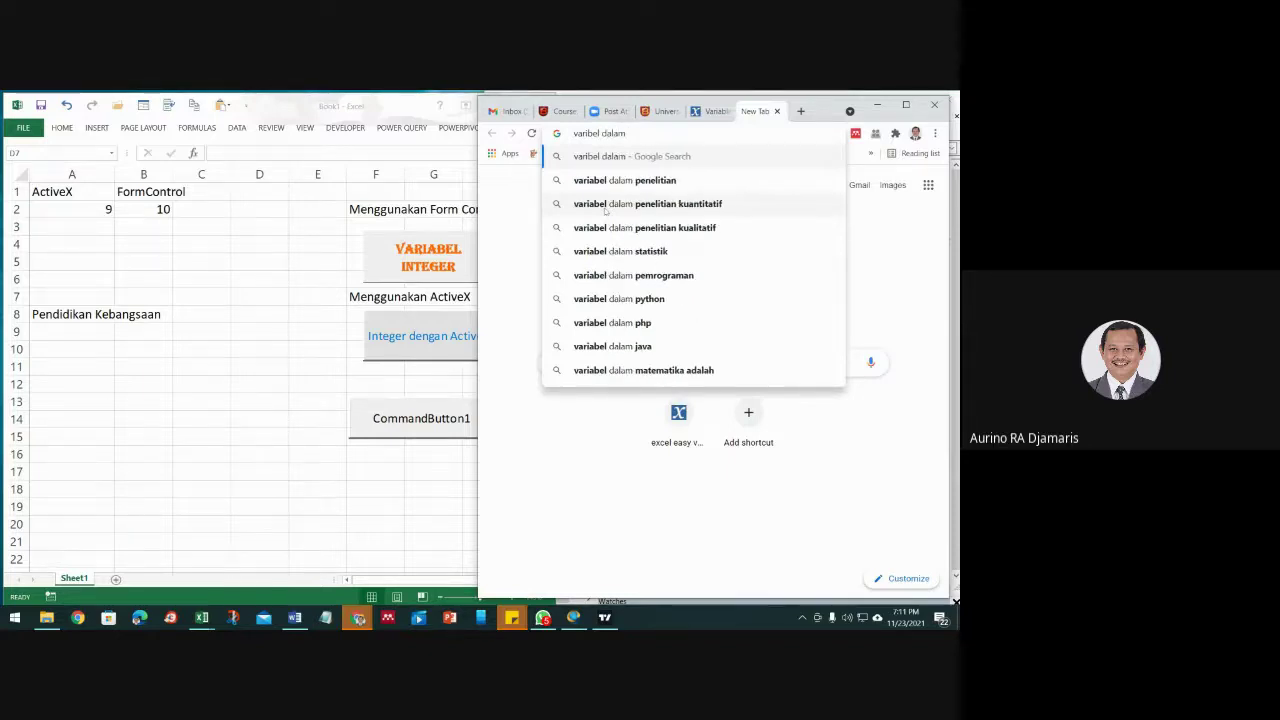
type("VBA")
key("Return")
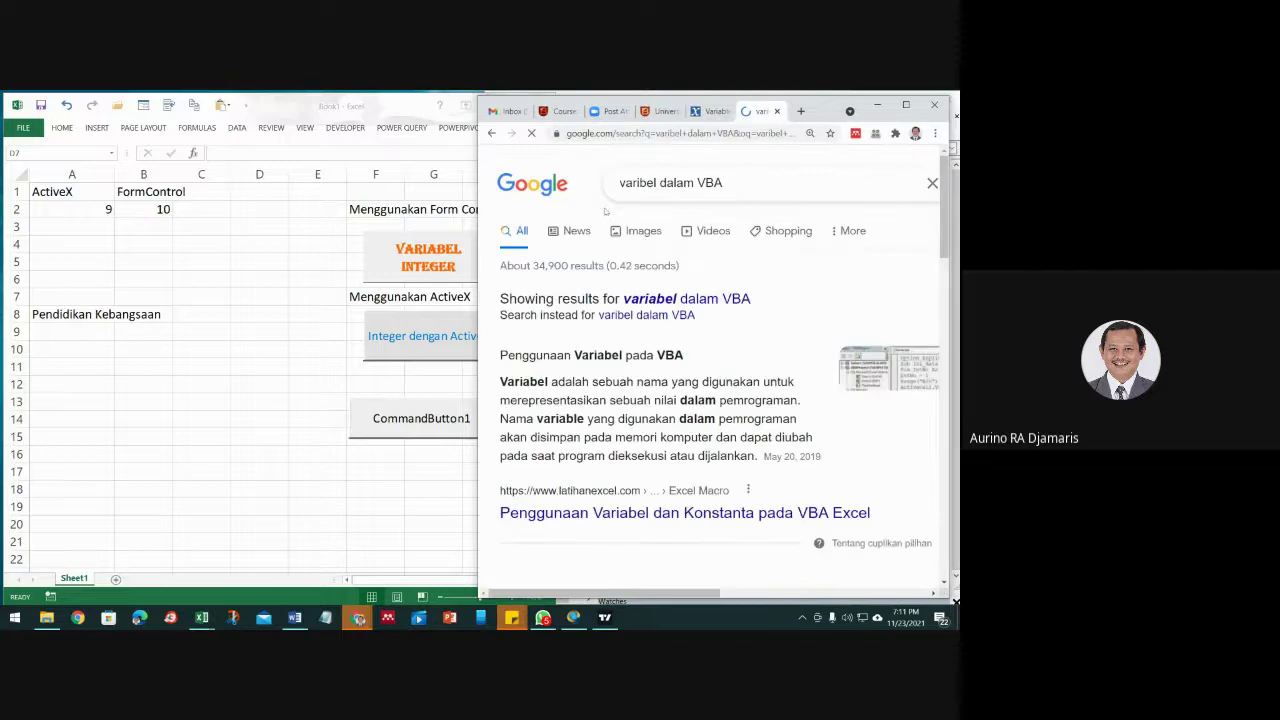
left_click(596, 513)
Select the article's variable data-type table, then return to the Excel workbook
scroll(623, 463, "down", 5)
scroll(623, 463, "down", 3)
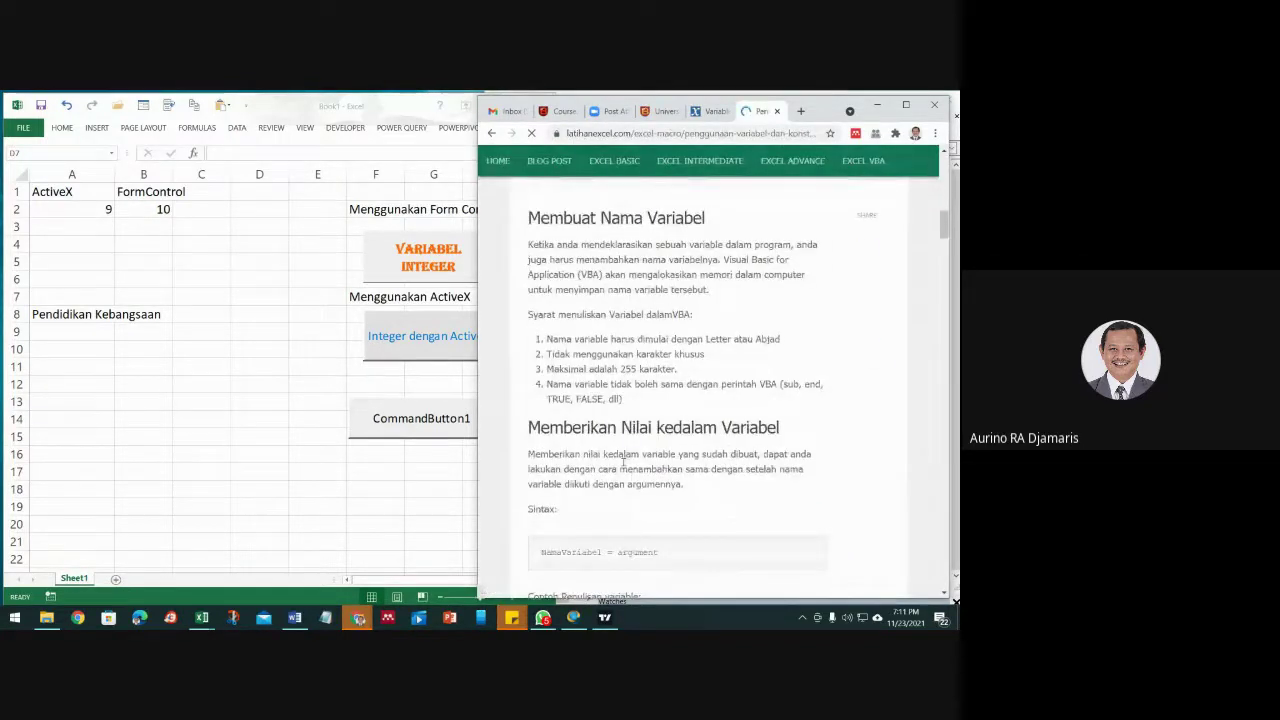
scroll(623, 463, "down", 8)
scroll(623, 466, "down", 4)
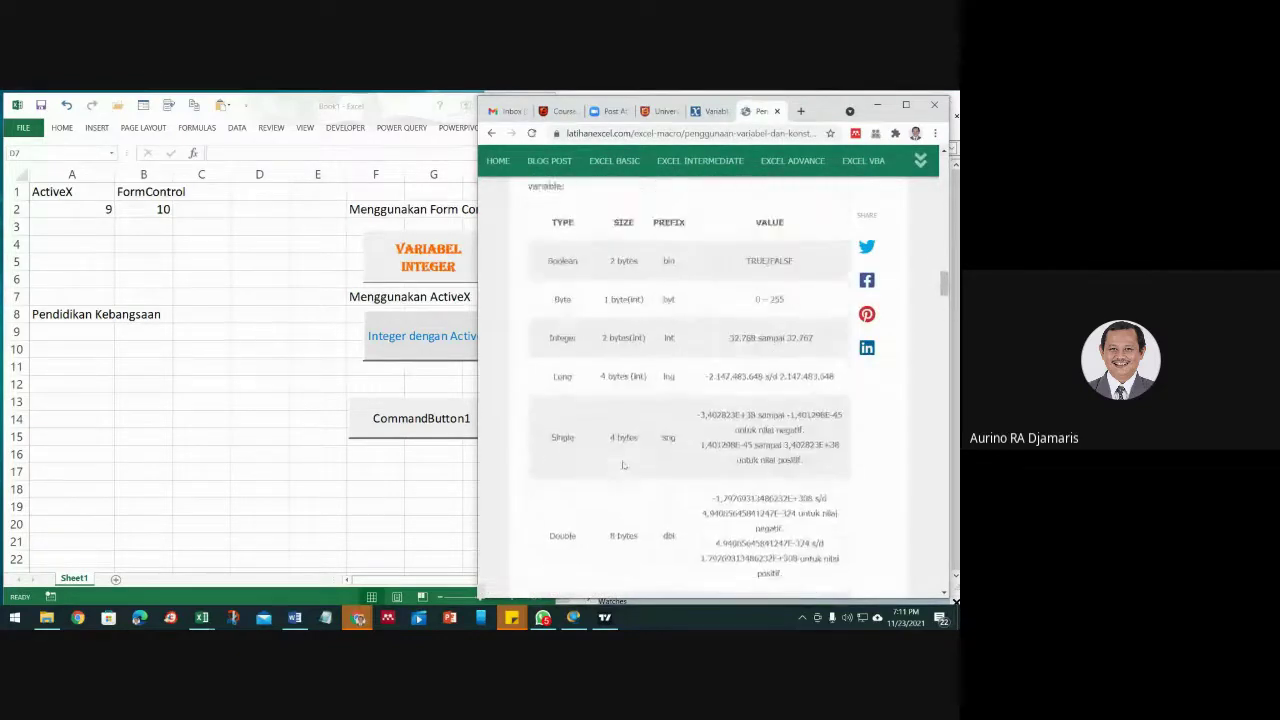
mouse_move(553, 300)
left_mouse_down()
mouse_move(719, 390)
mouse_move(800, 510)
left_mouse_up()
scroll(802, 515, "down", 5)
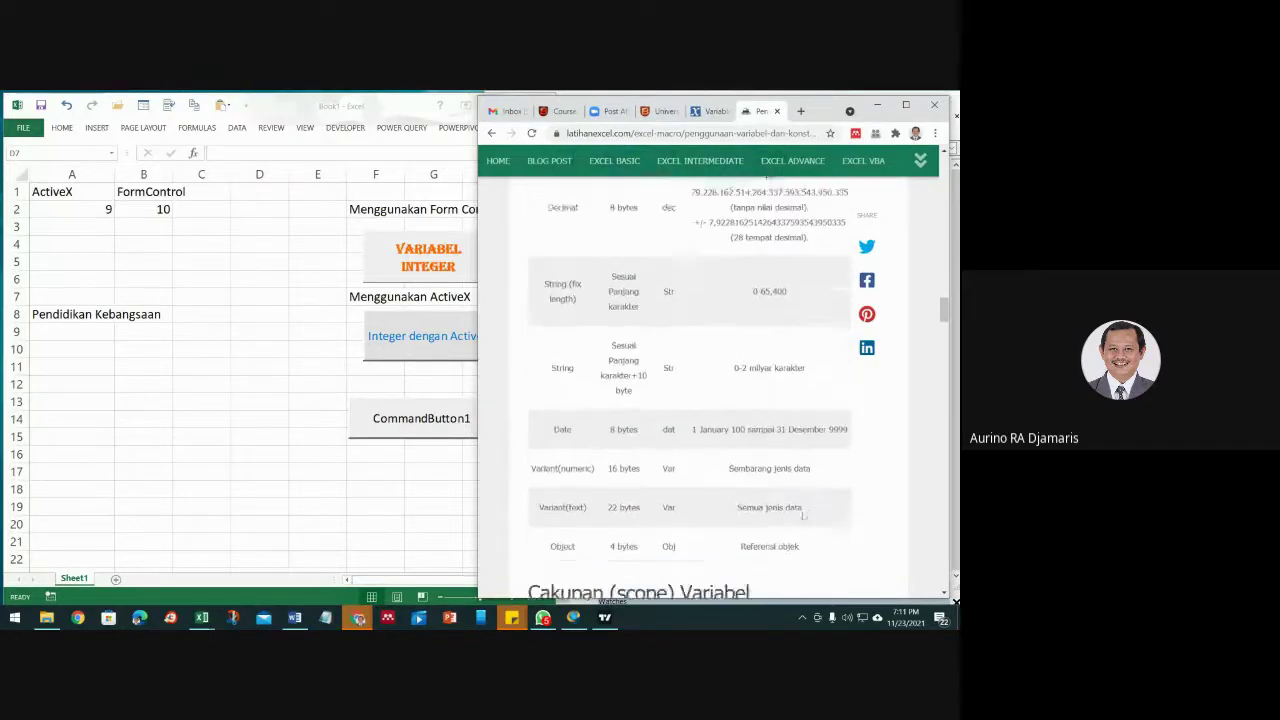
scroll(802, 515, "down", 3)
left_click_drag(817, 279, 786, 343)
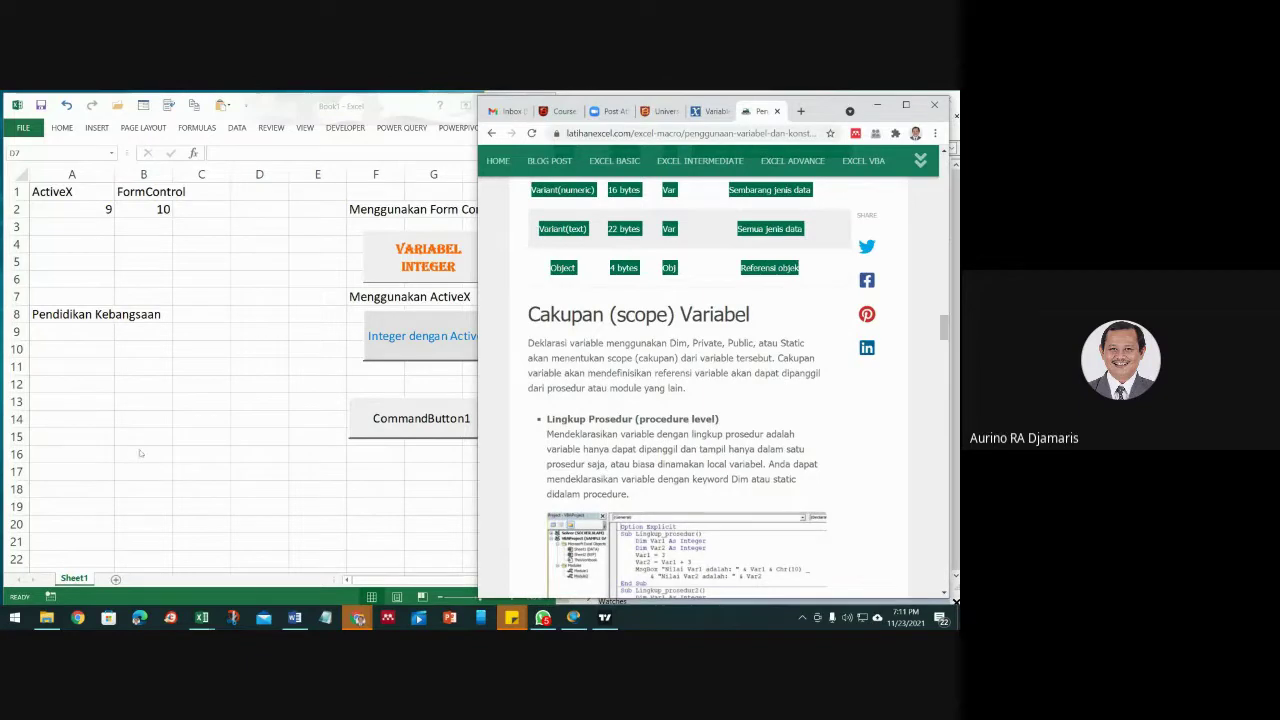
left_click(116, 584)
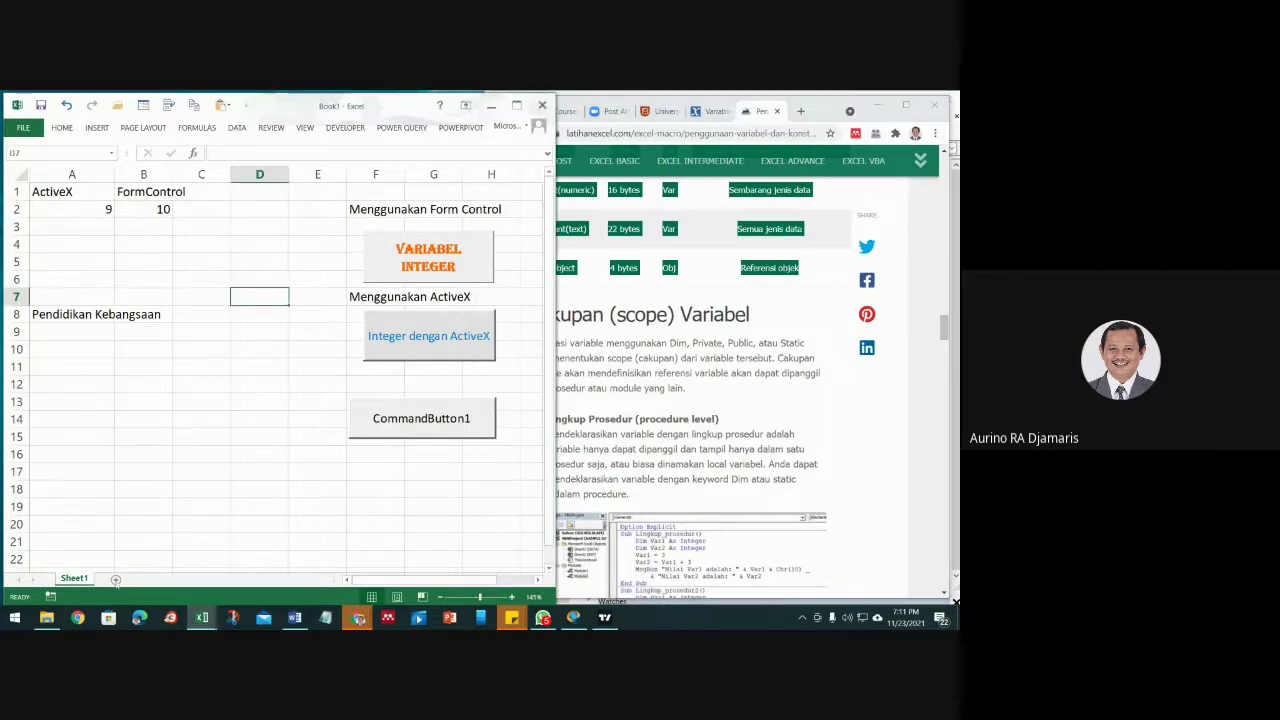
Paste the data-type table into a new Sheet2 and format it as a light-style table with headers
left_click(116, 580)
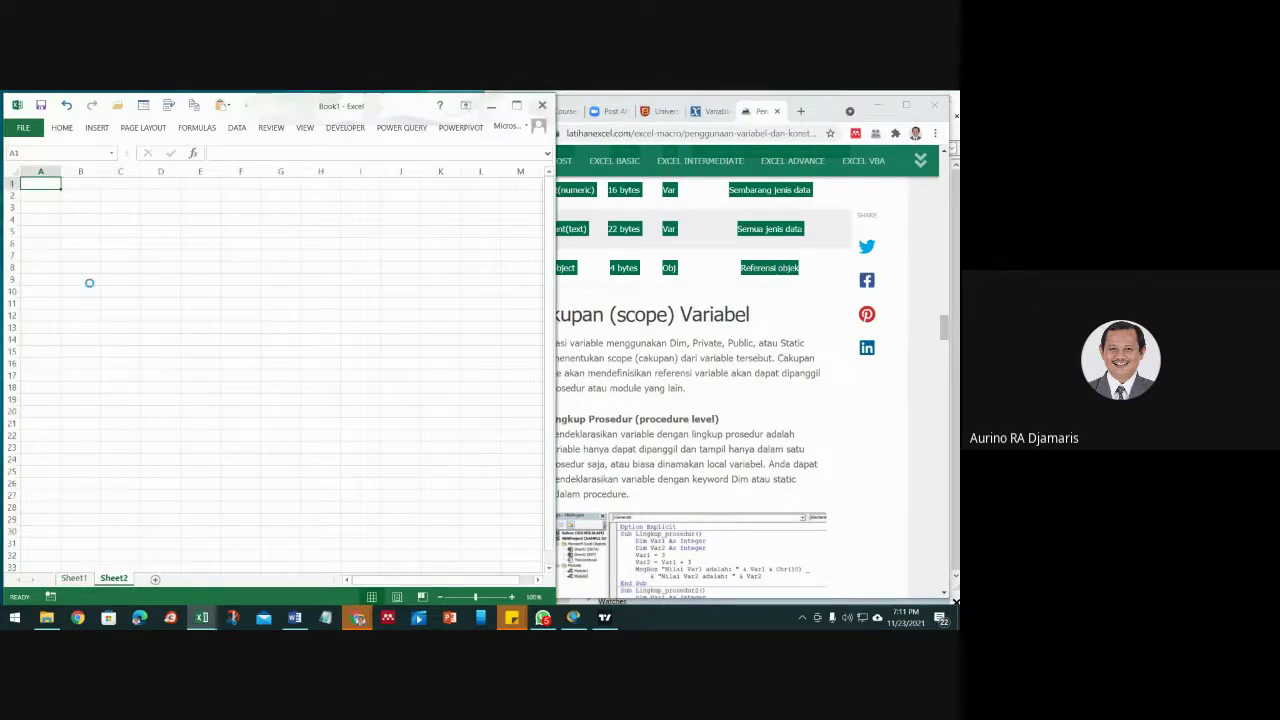
key("ctrl+v")
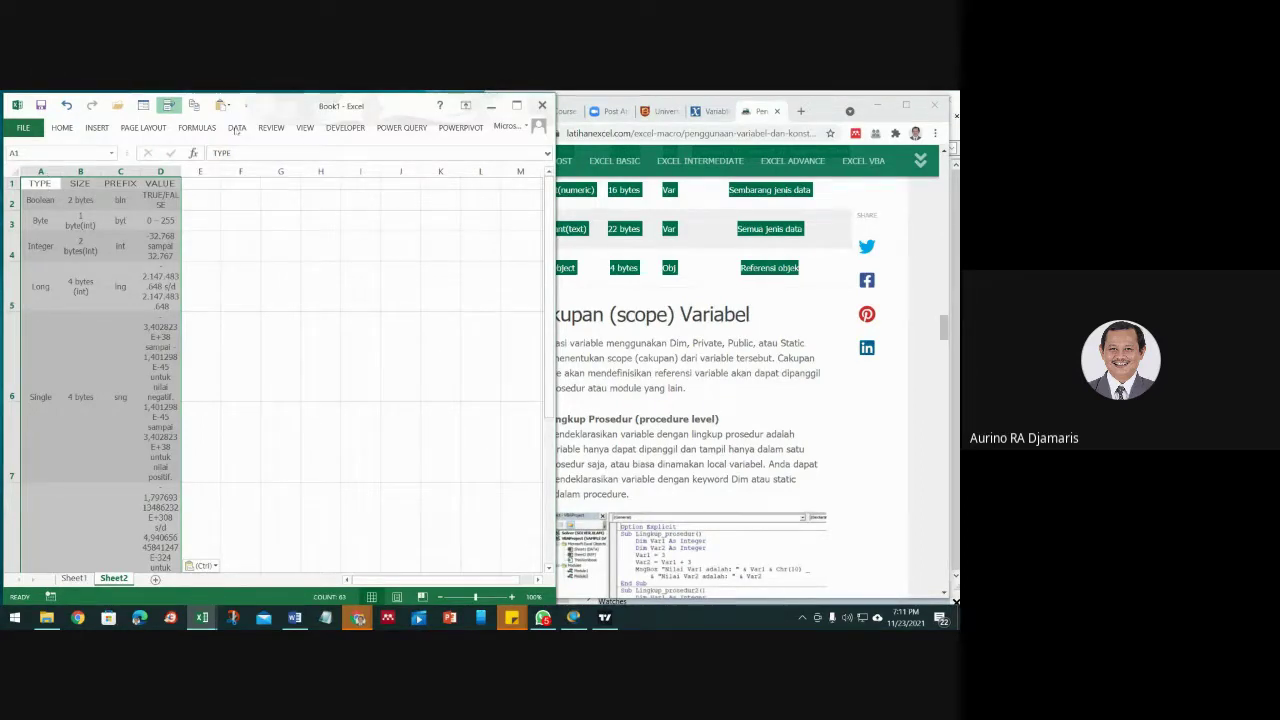
left_click(61, 130)
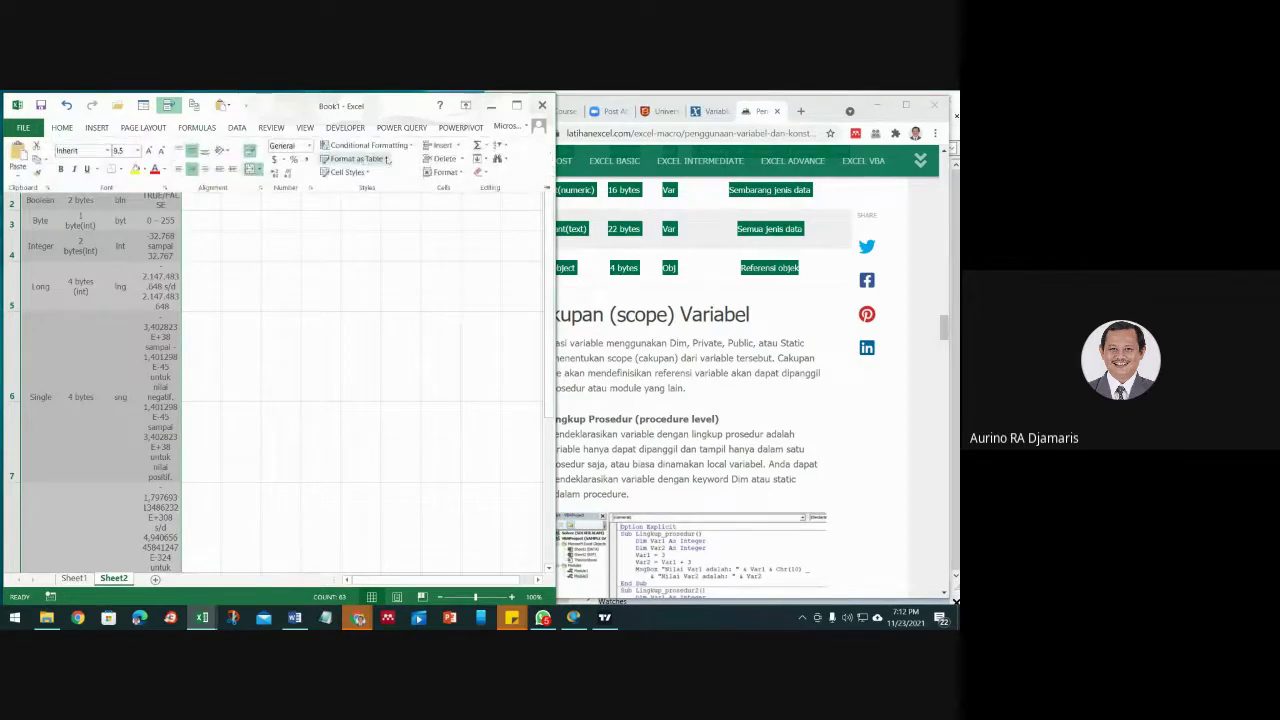
left_click(386, 160)
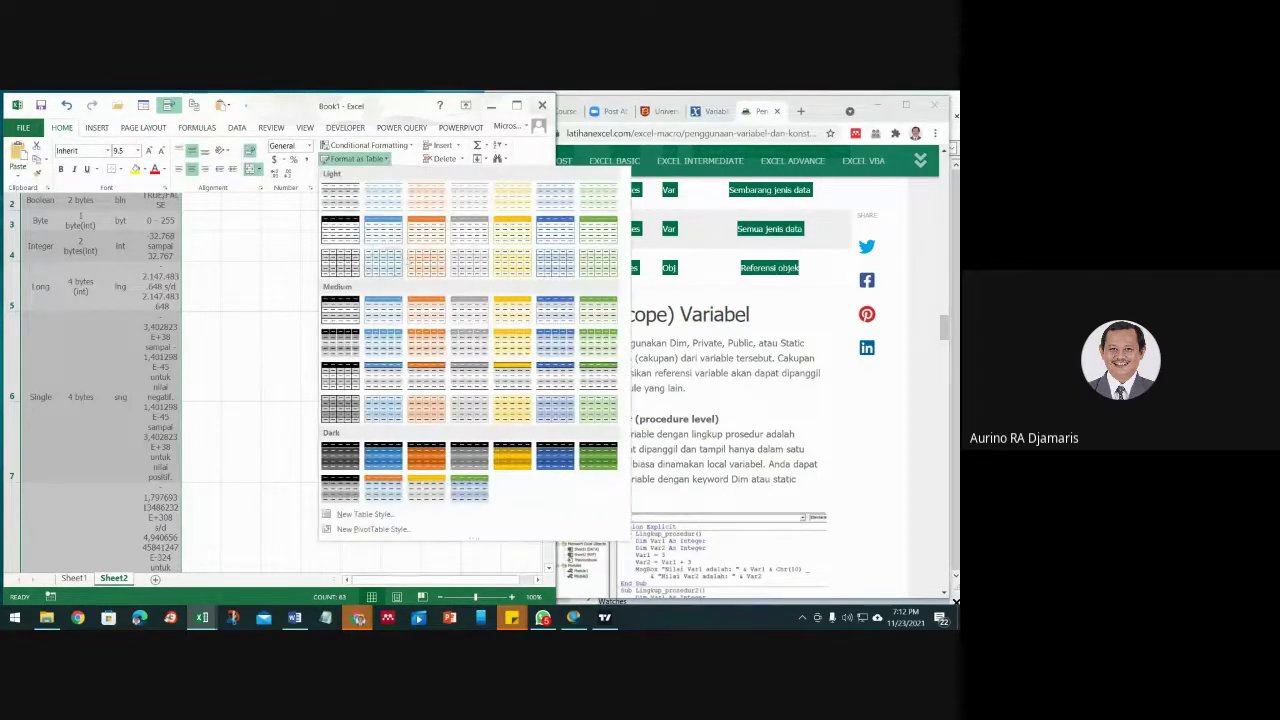
left_click(388, 242)
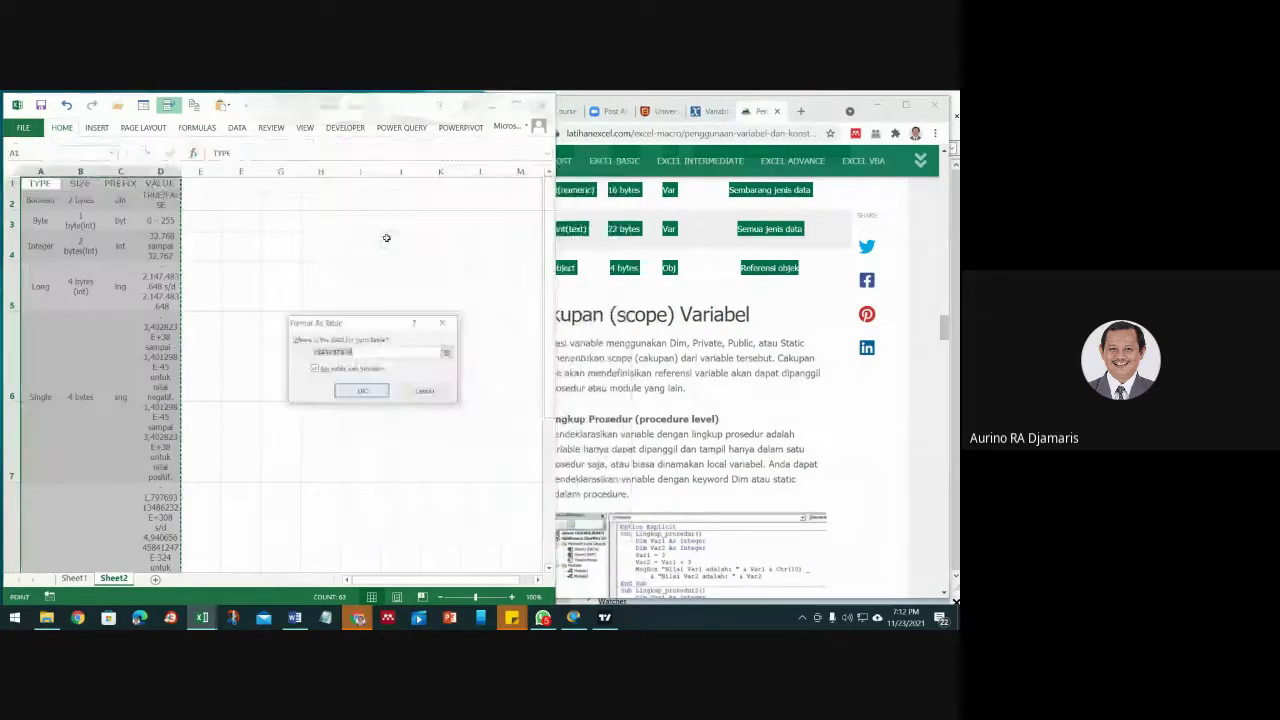
left_click(367, 398)
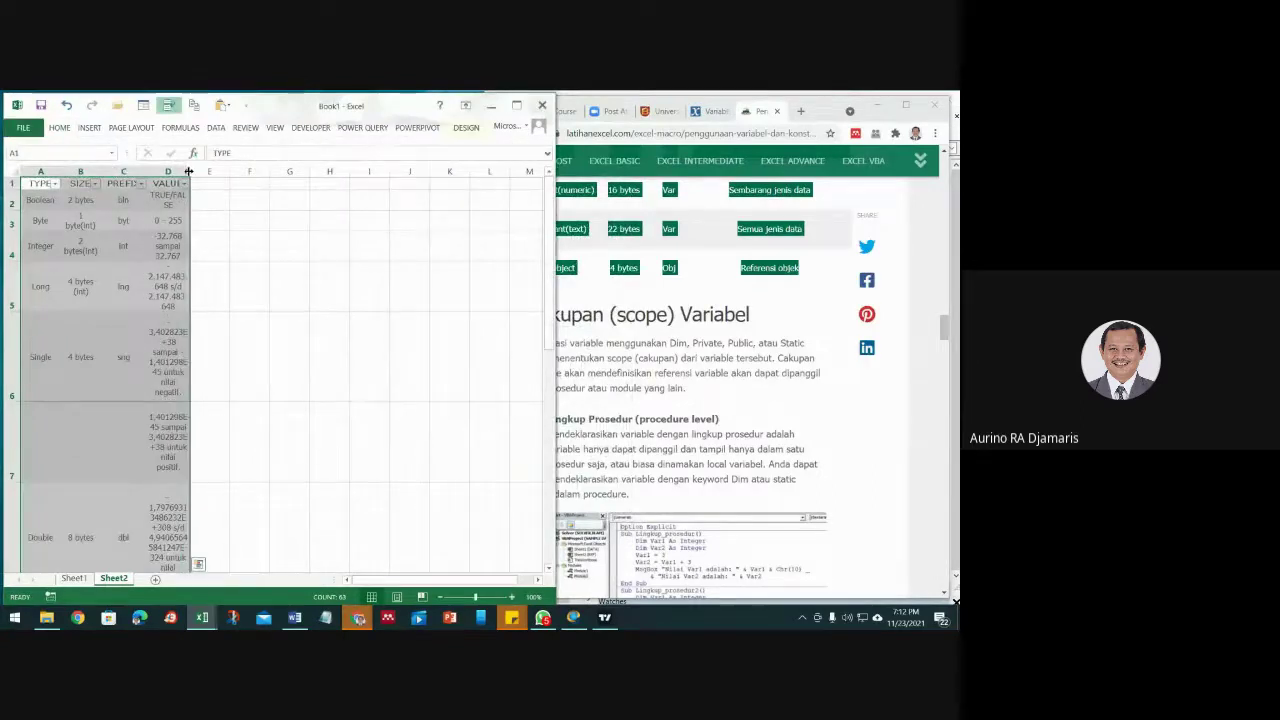
Turn off Wrap Text so rows are single-line, and AutoFit columns A through D
left_click_drag(188, 171, 201, 171)
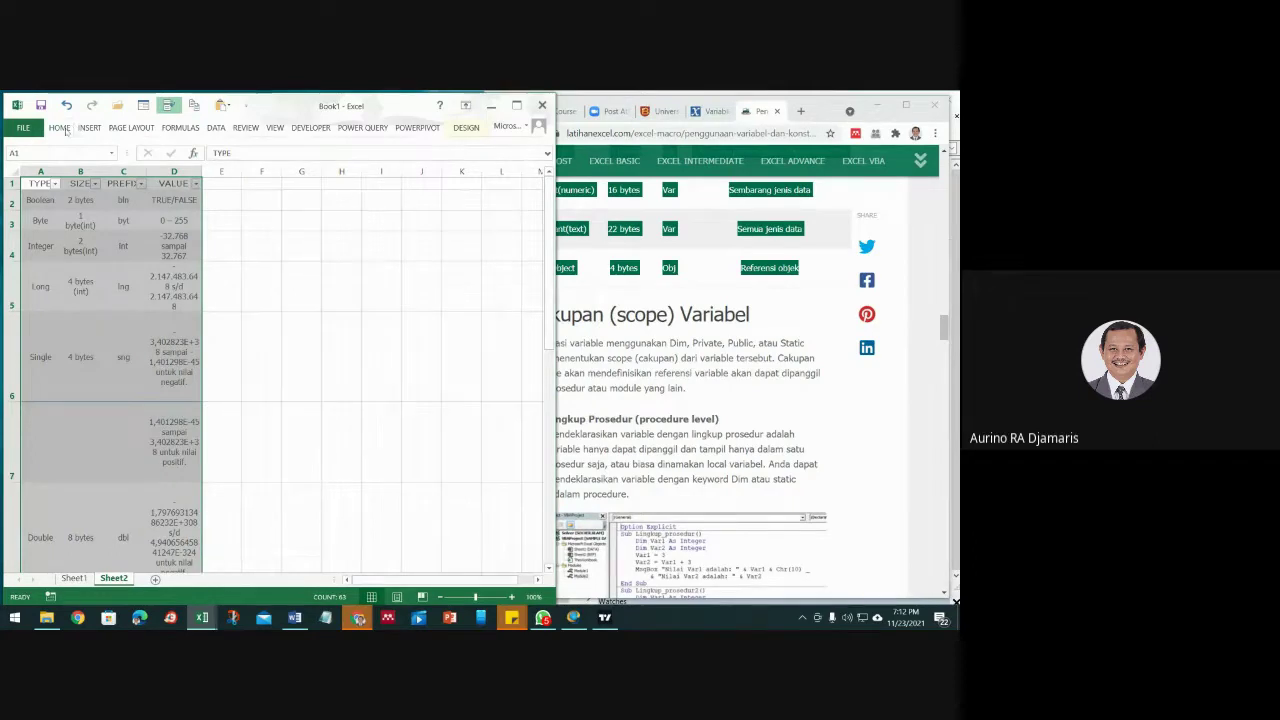
left_click(62, 127)
left_click(249, 150)
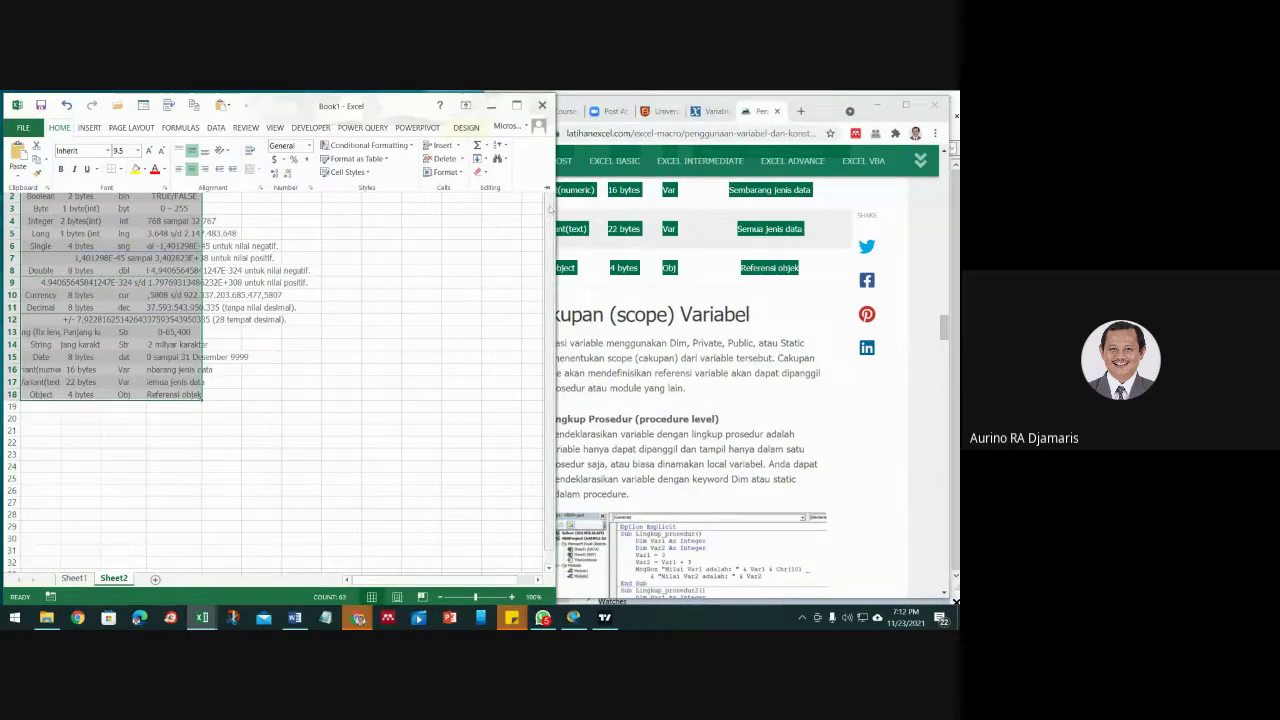
left_click(285, 235)
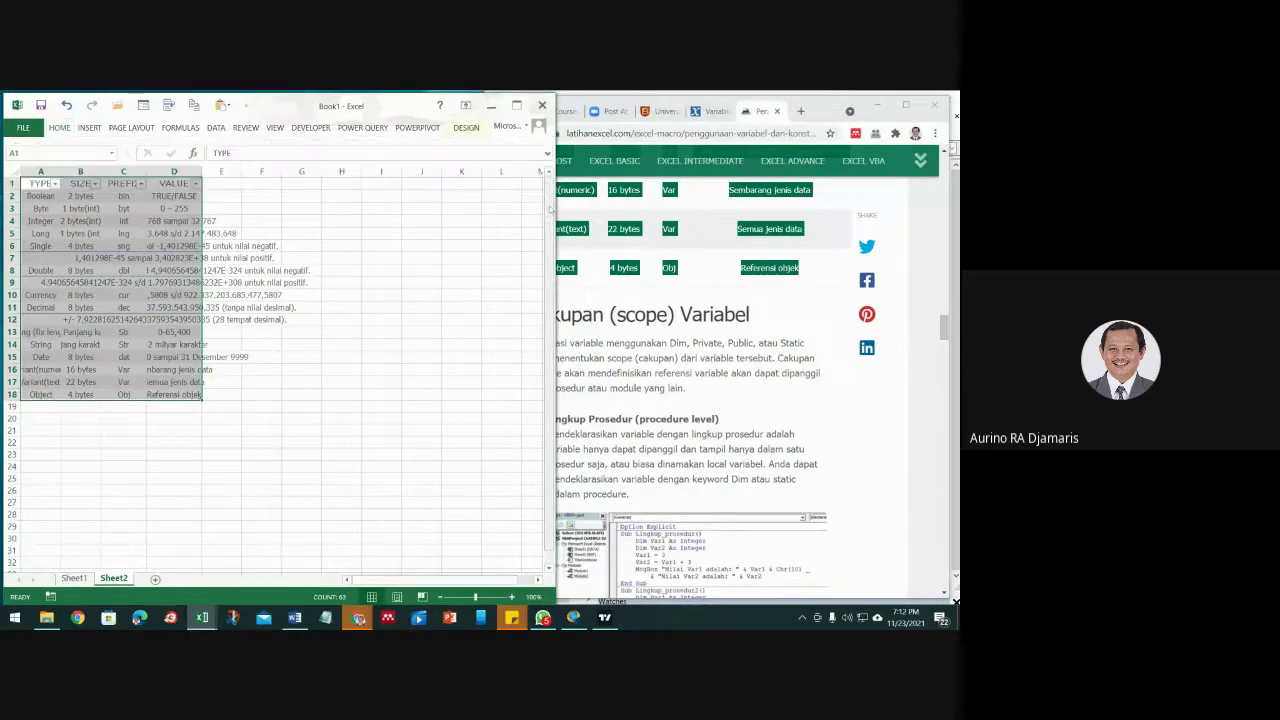
double_click(201, 171)
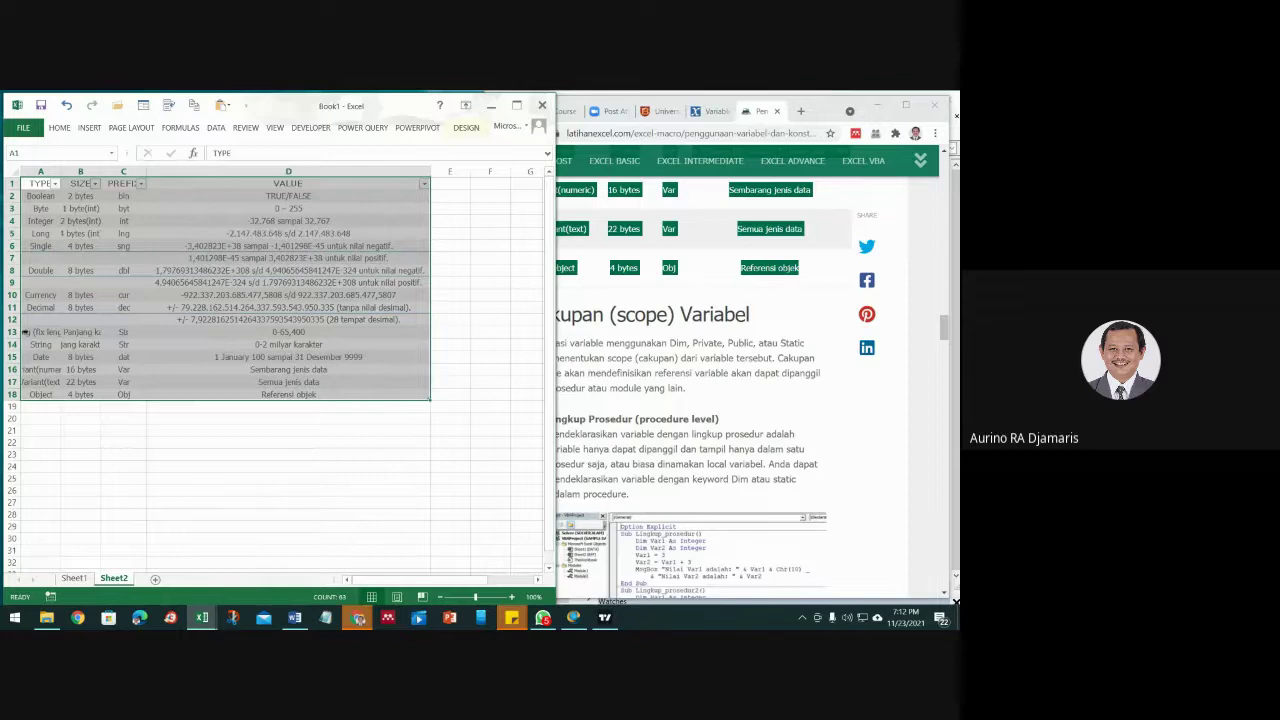
double_click(147, 171)
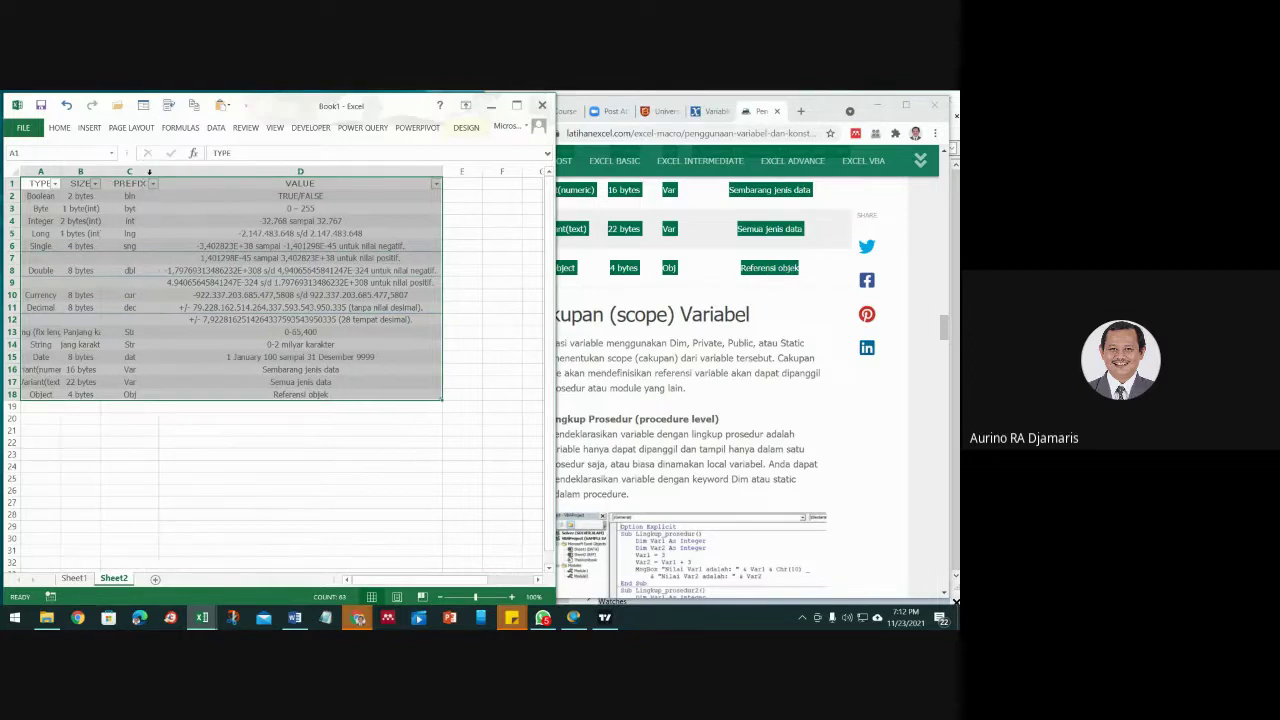
double_click(100, 171)
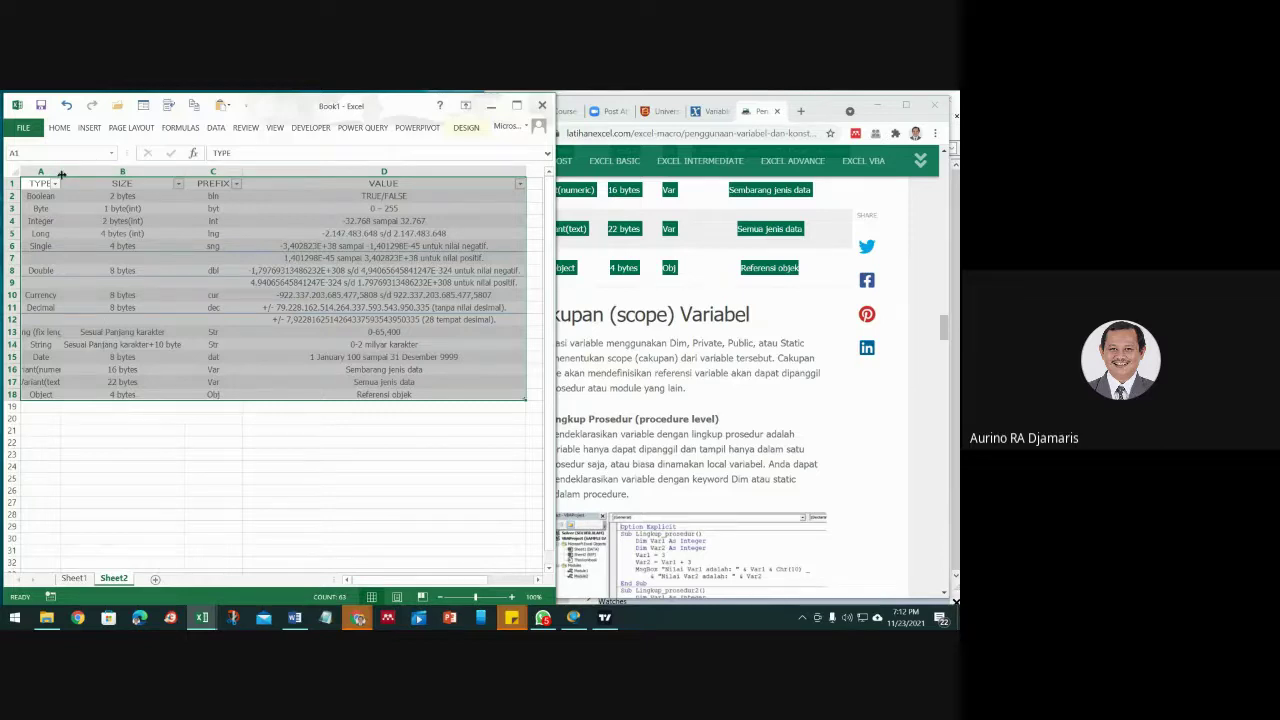
double_click(60, 171)
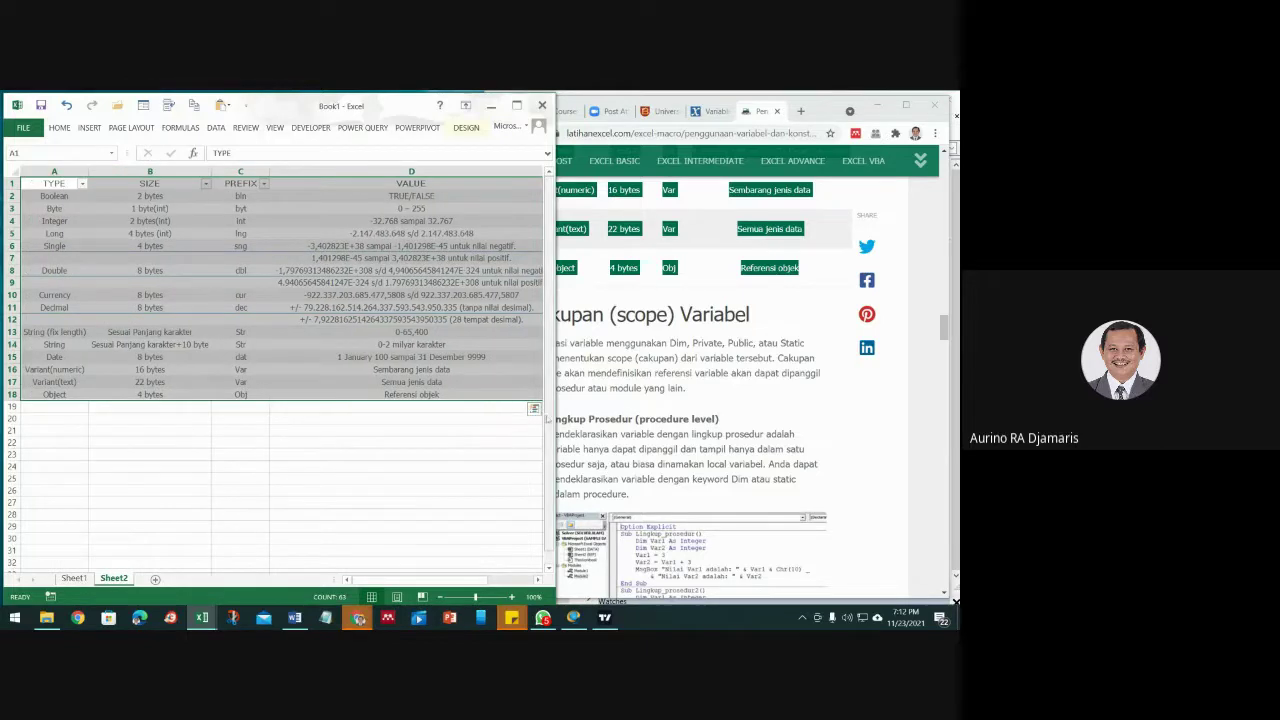
Left-align the VALUE entries in D2:D18
left_click_drag(556, 390, 567, 392)
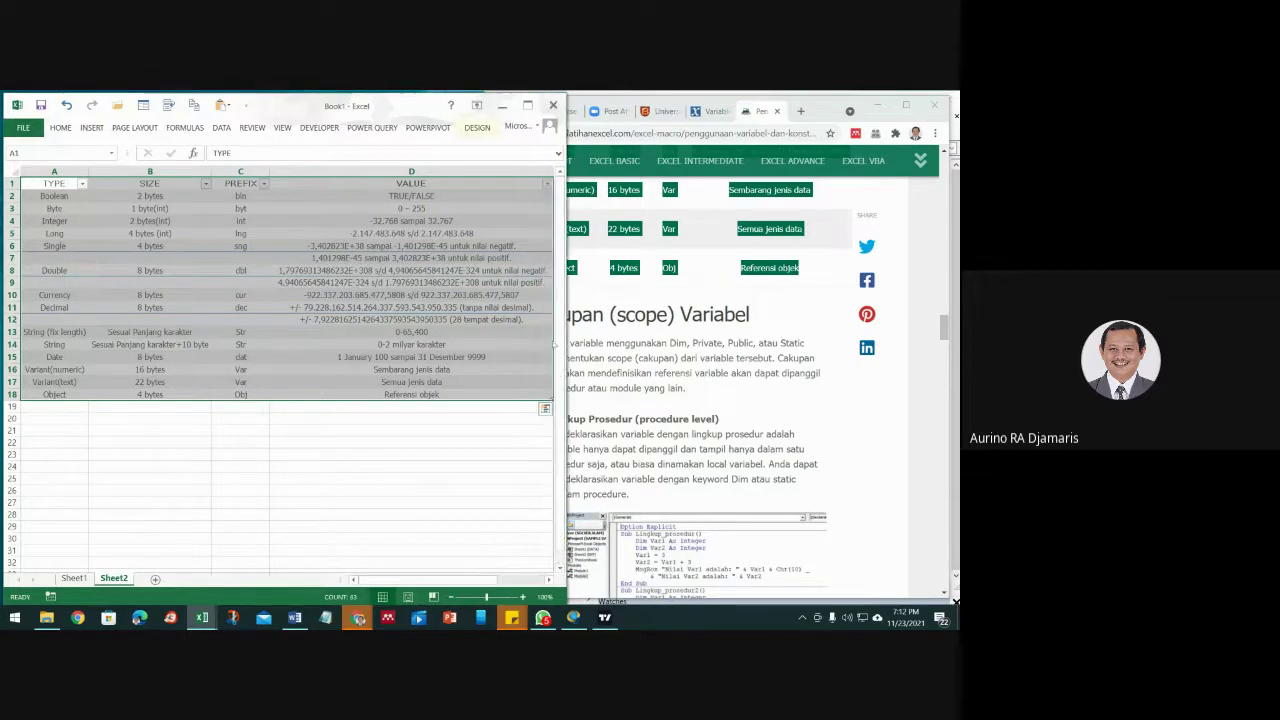
left_click(400, 203)
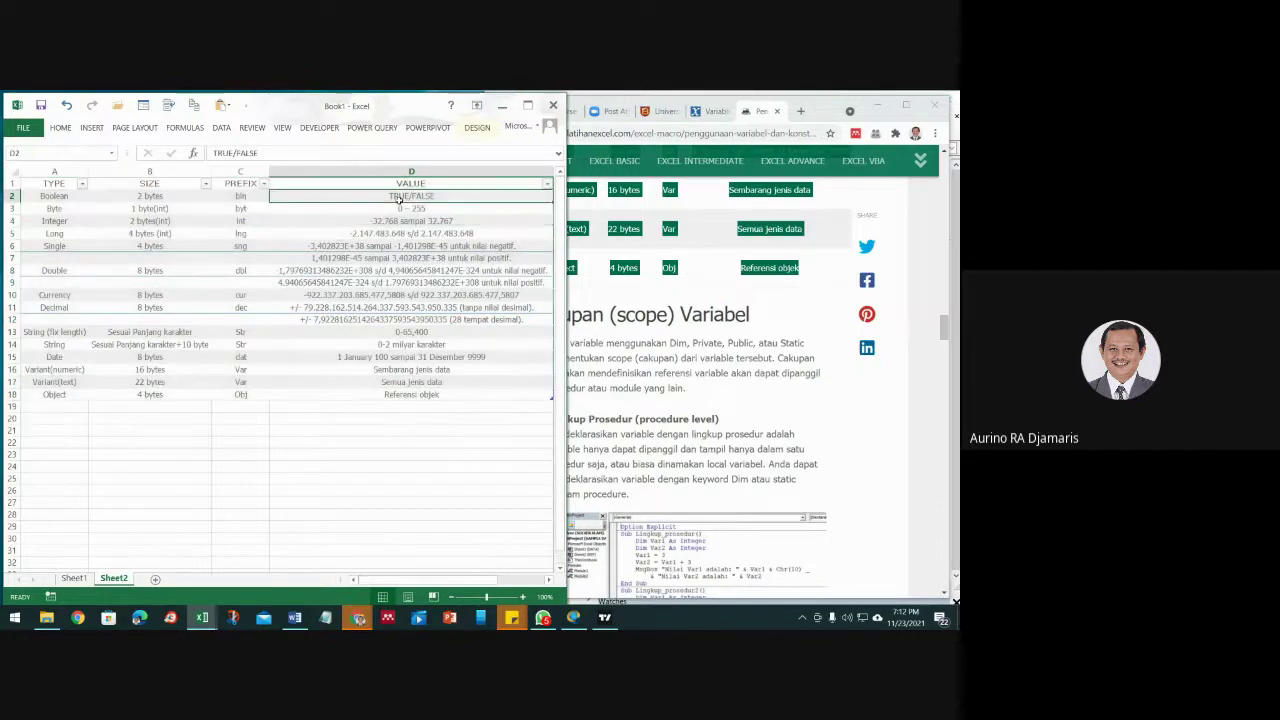
left_click(420, 392, "shift")
right_click(336, 207)
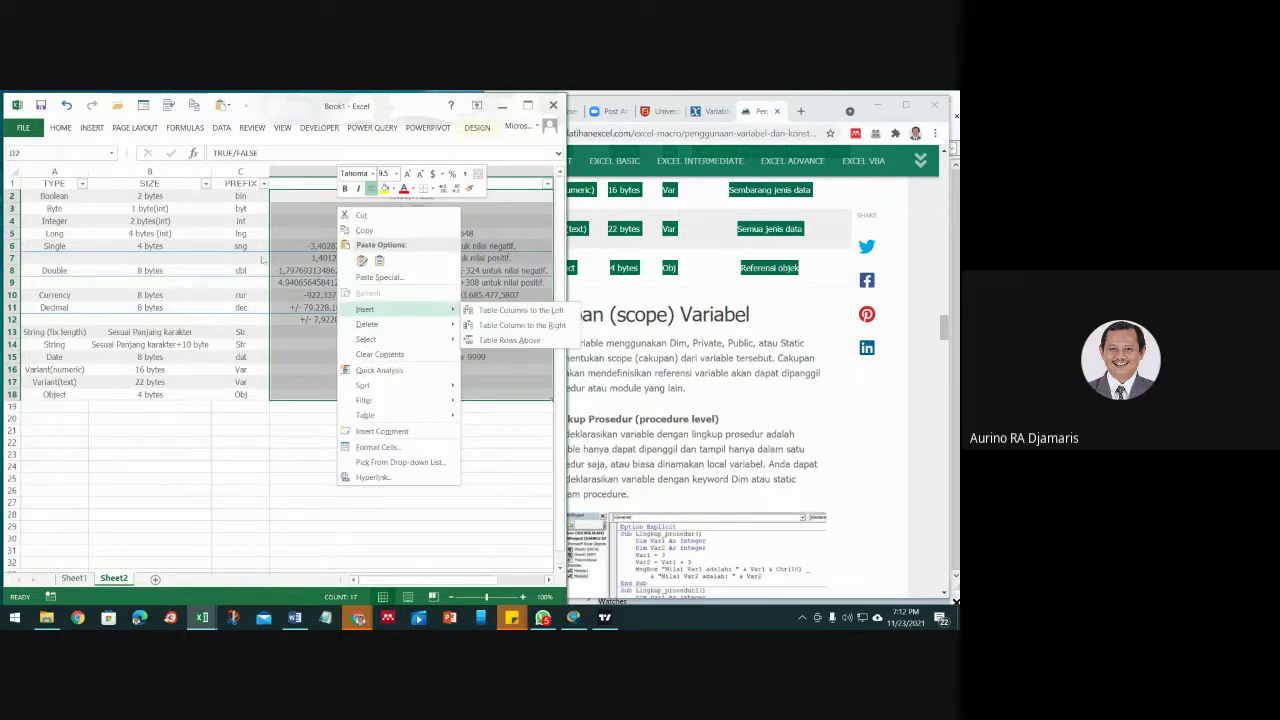
left_click(362, 262)
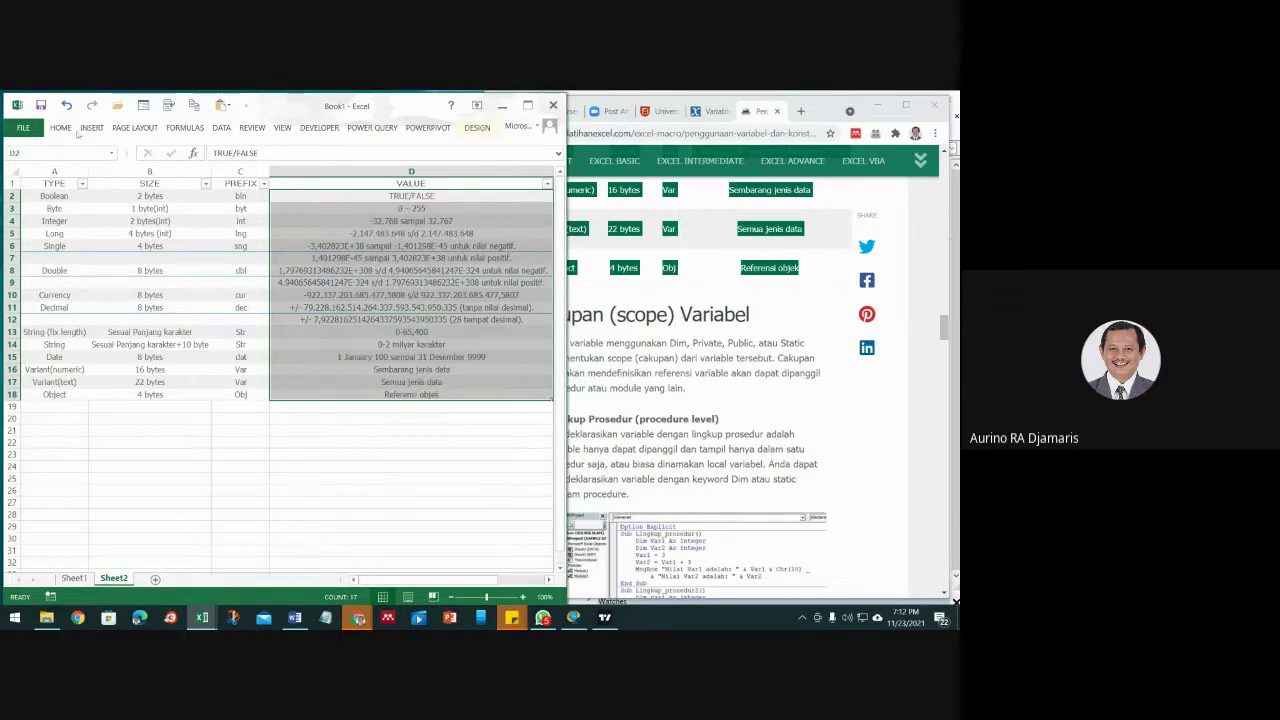
left_click(60, 128)
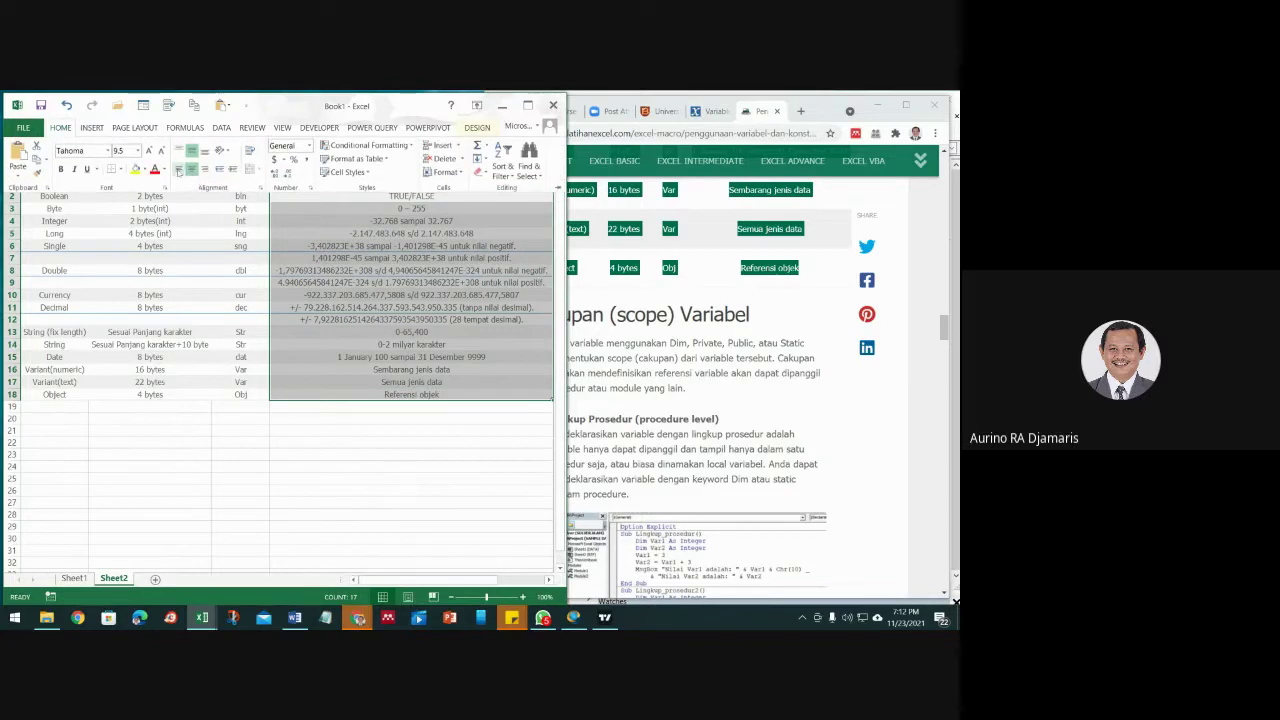
left_click(179, 169)
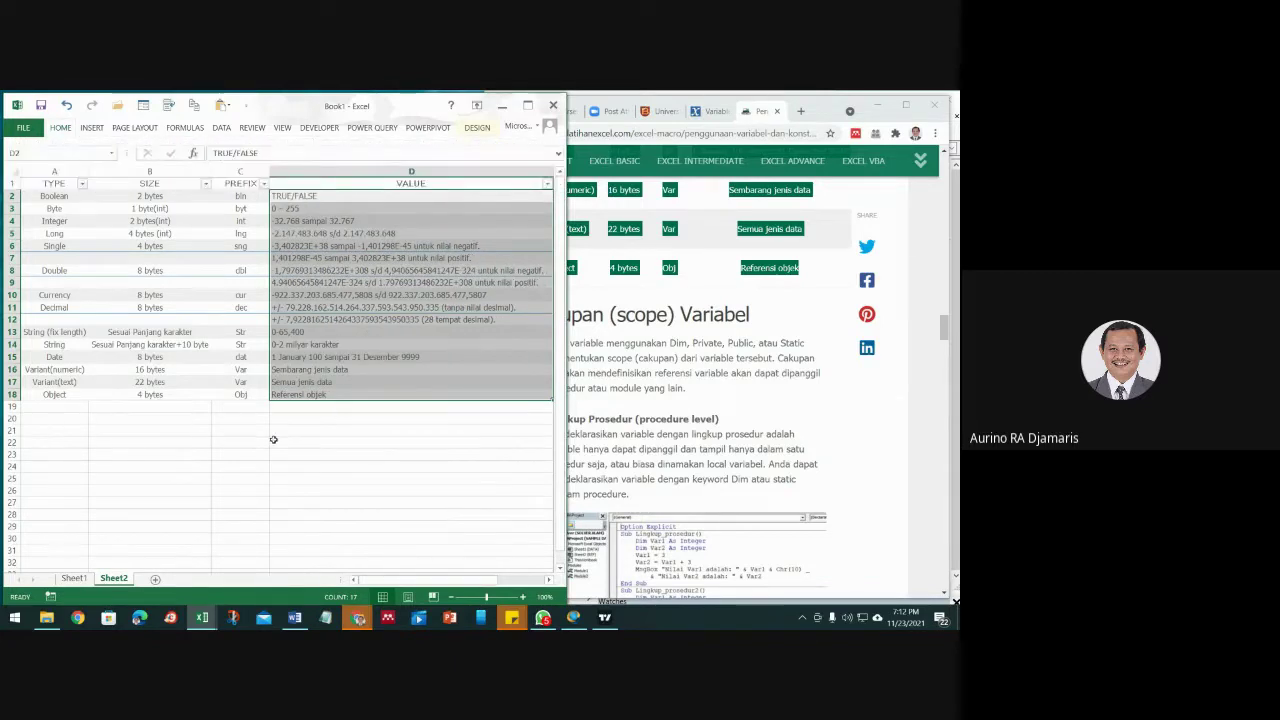
left_click(70, 195)
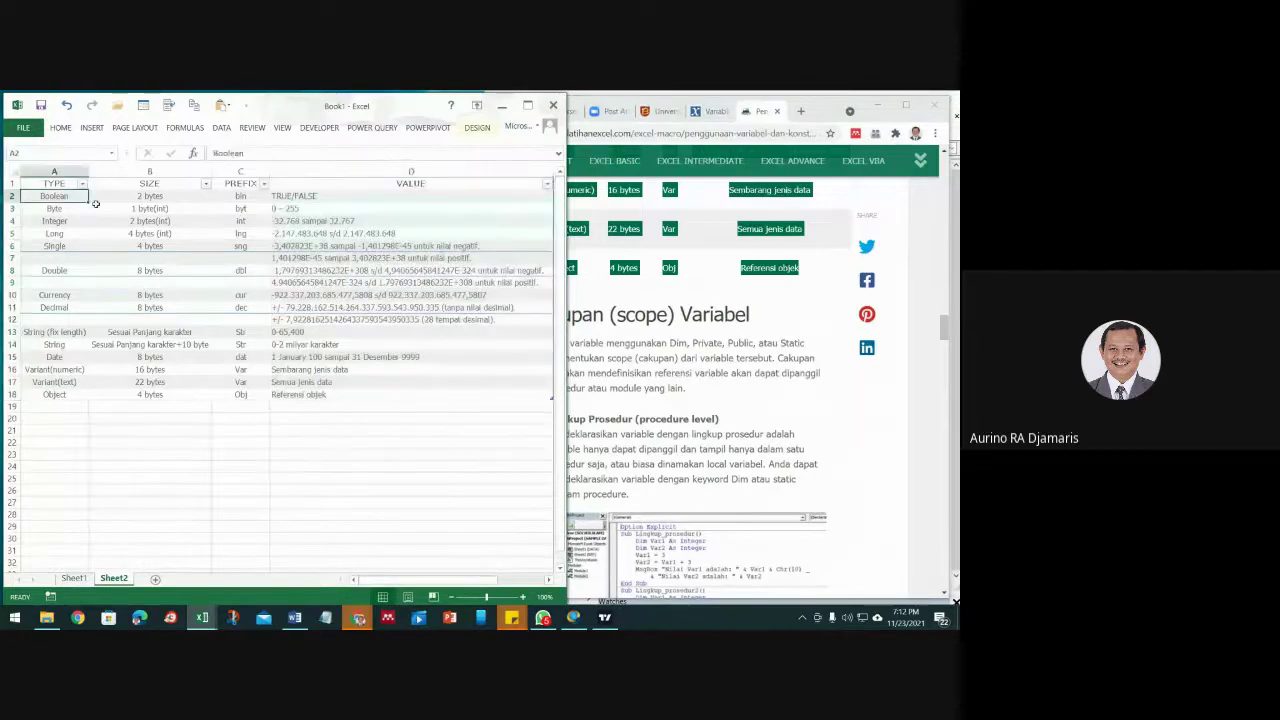
left_click(298, 198)
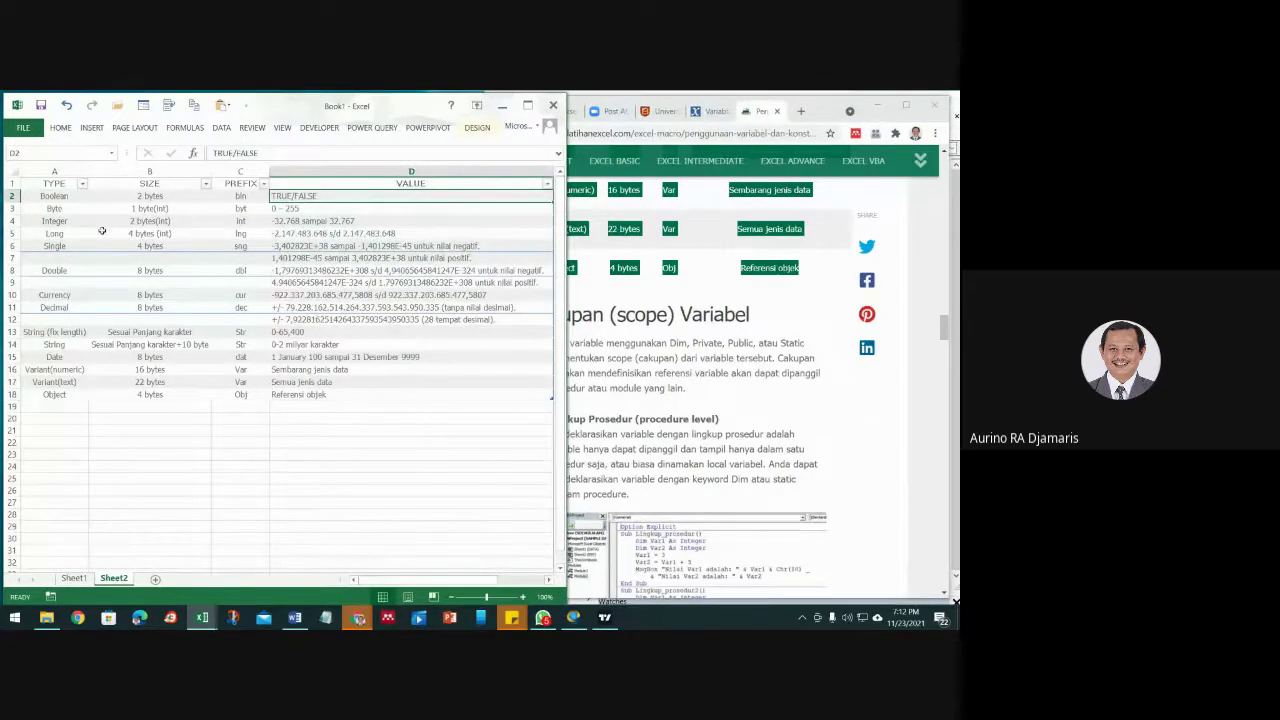
left_click(80, 206)
left_click(297, 208)
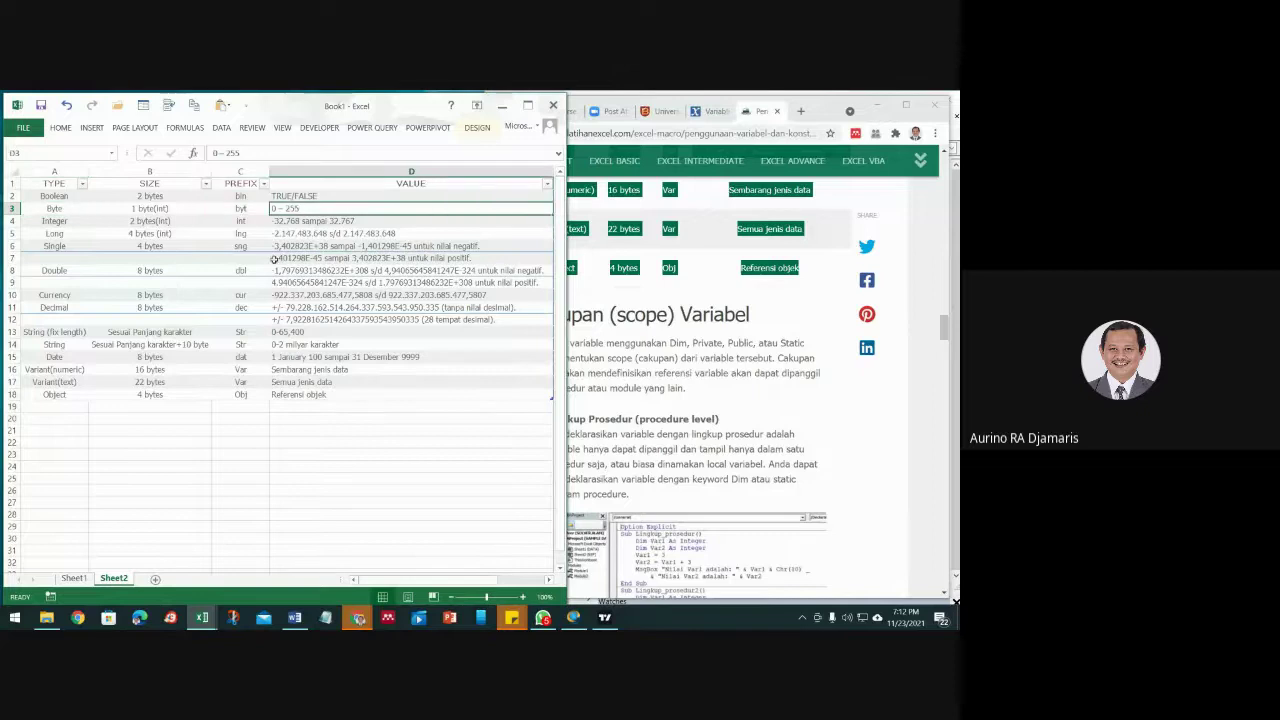
left_click(50, 222)
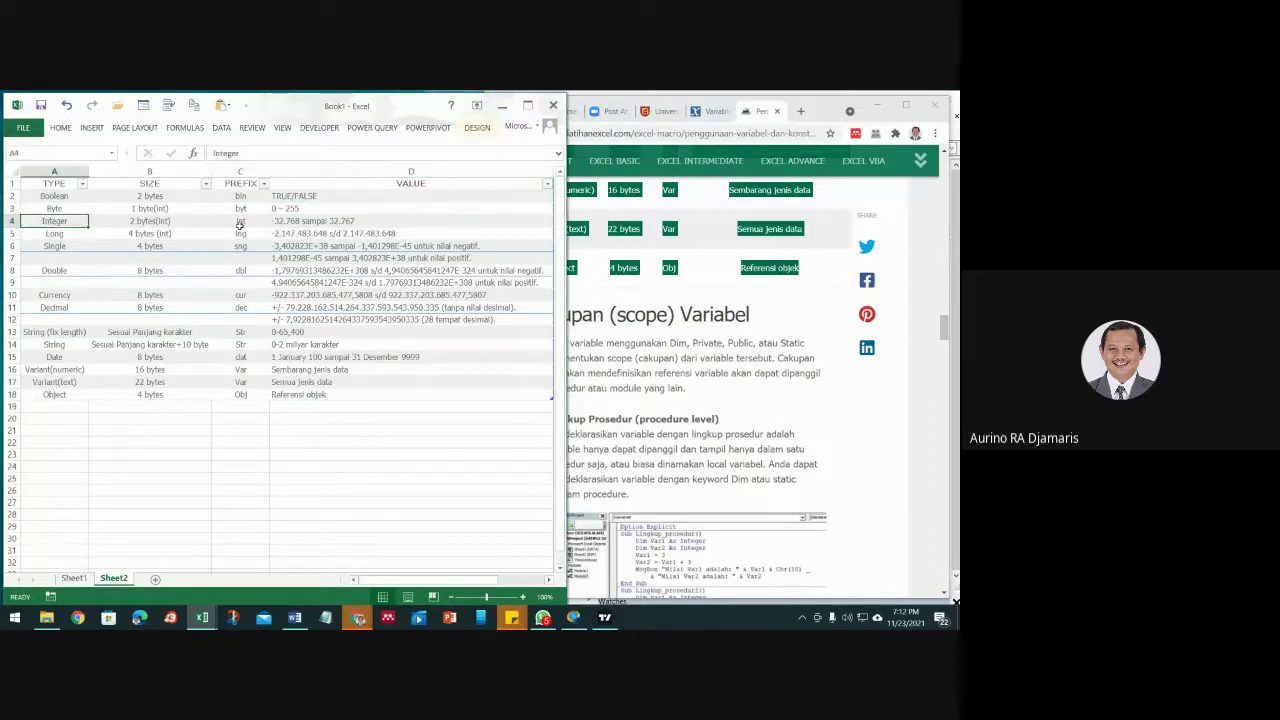
left_click(330, 221)
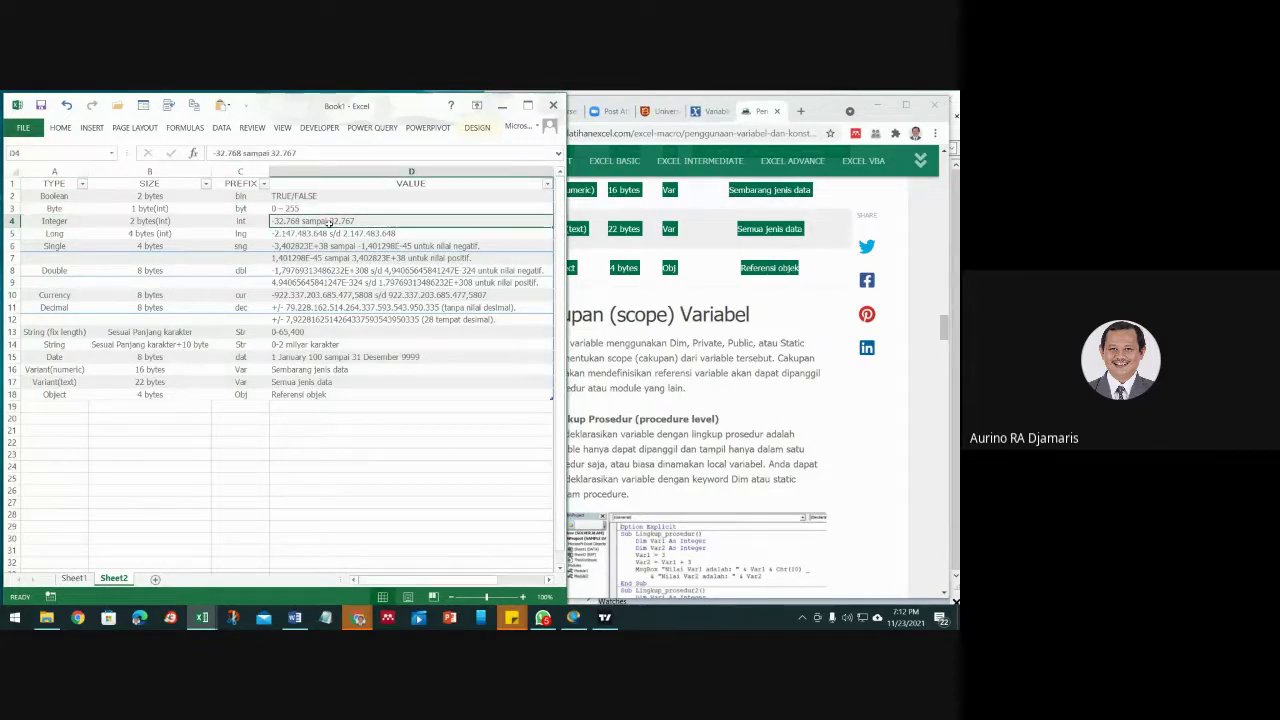
left_click(58, 238)
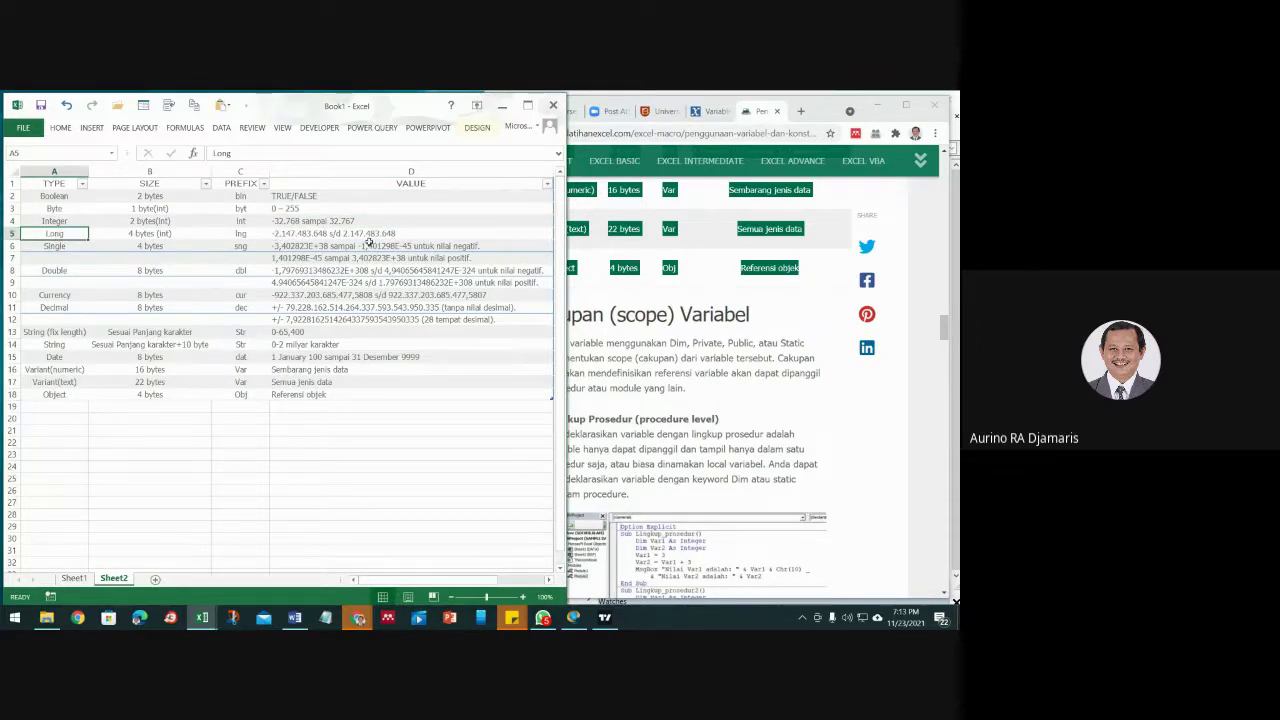
left_click(58, 246)
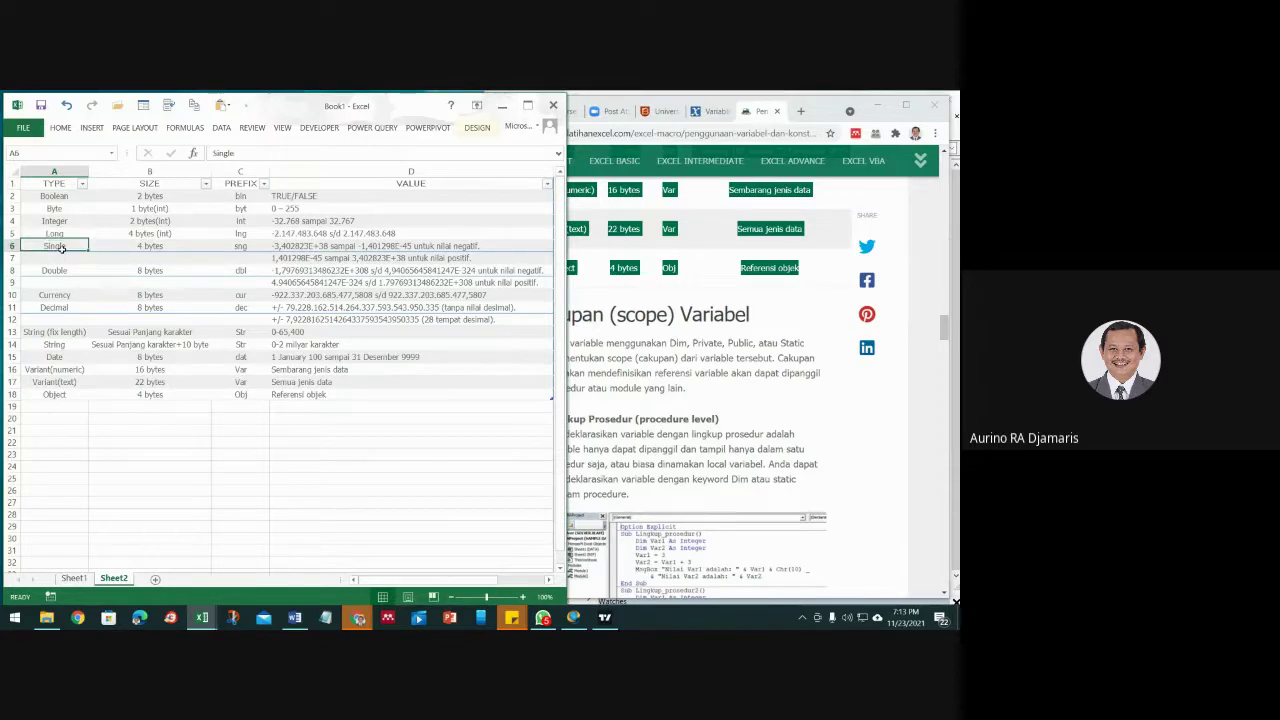
left_click(308, 246)
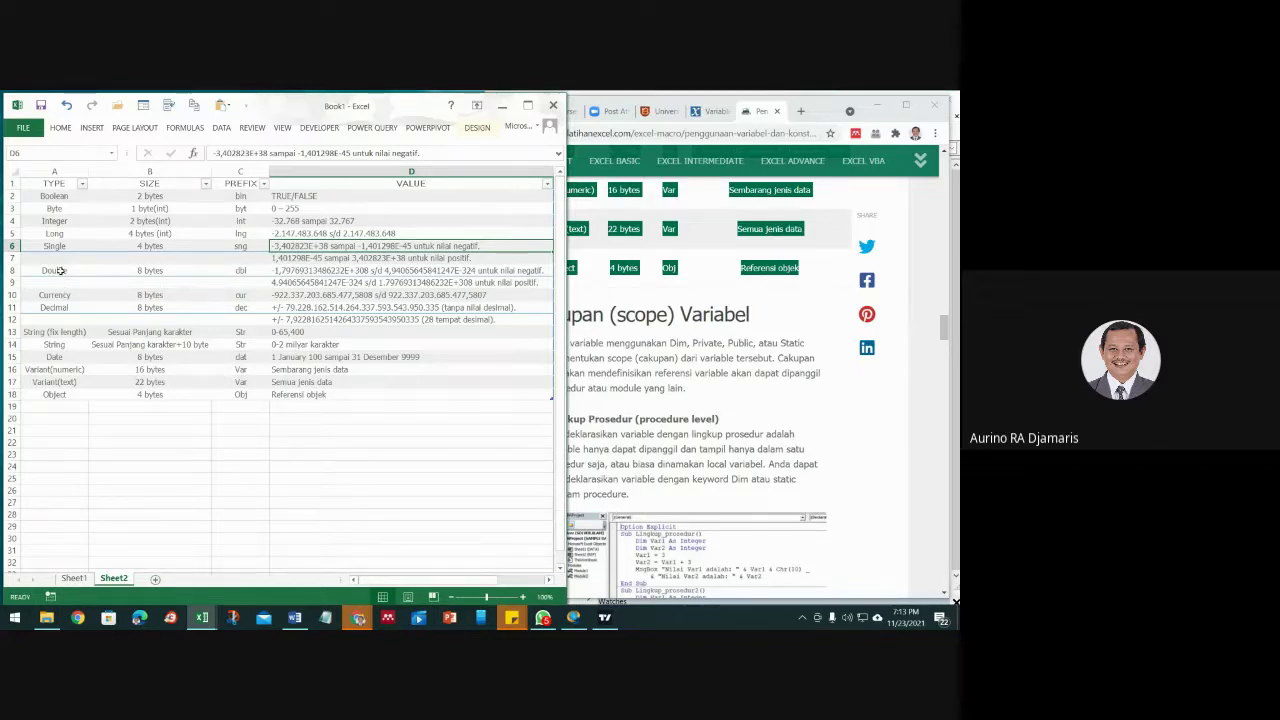
left_click(60, 270)
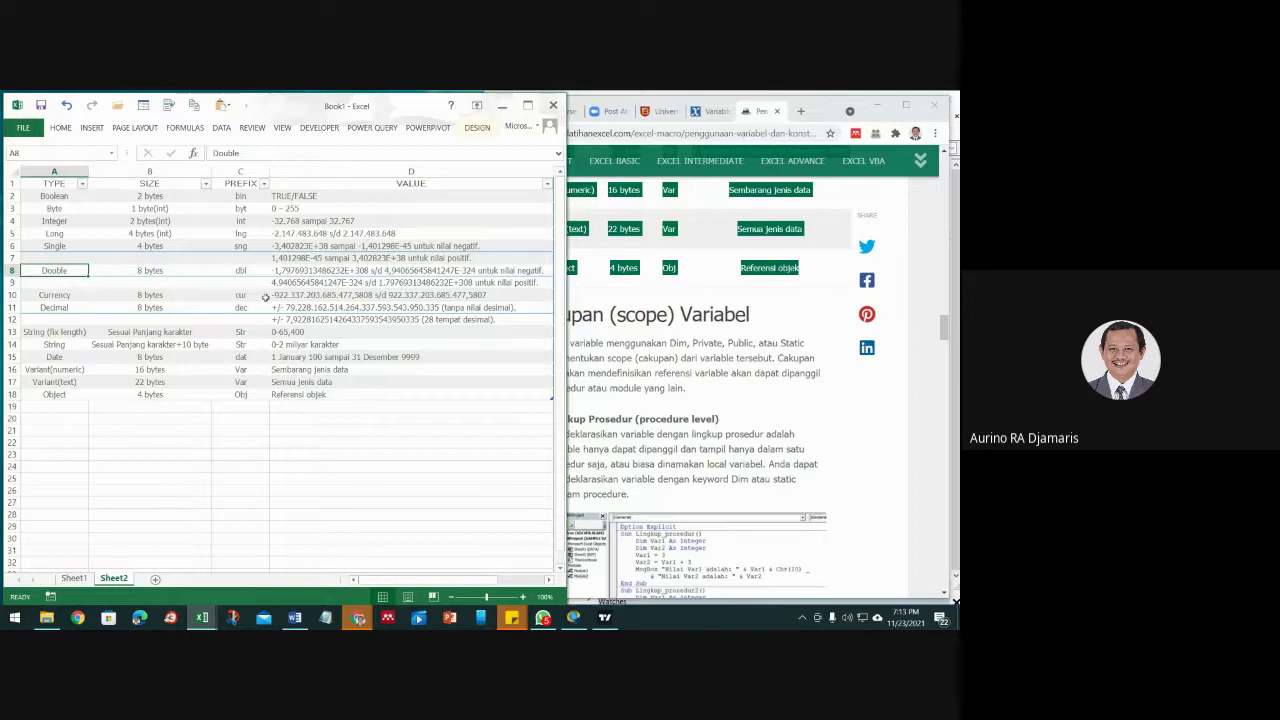
left_click(375, 271)
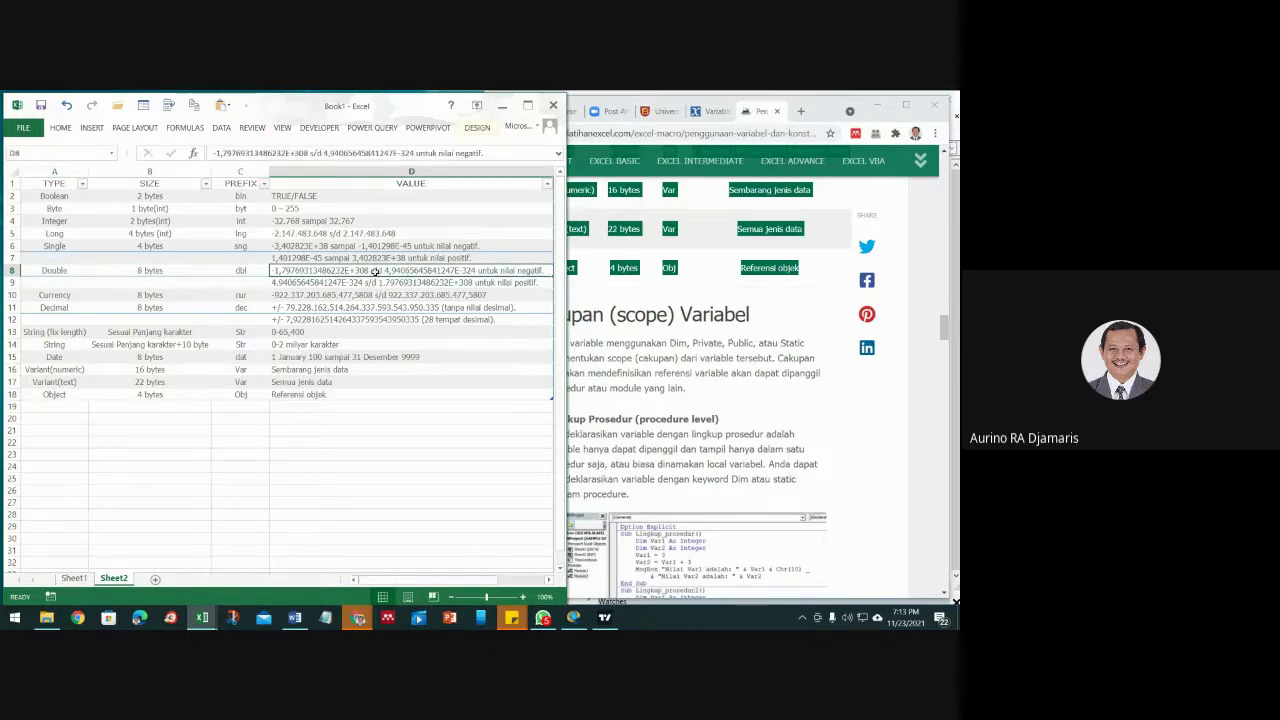
left_click(66, 295)
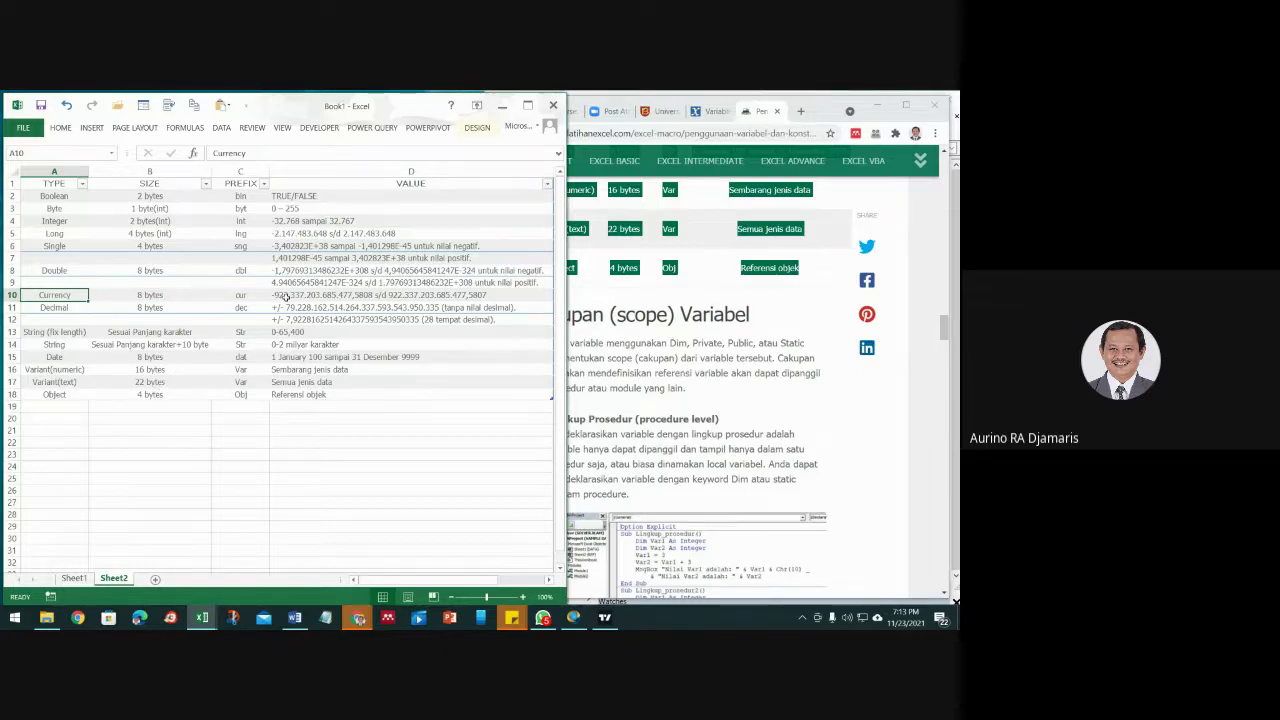
left_click(286, 297)
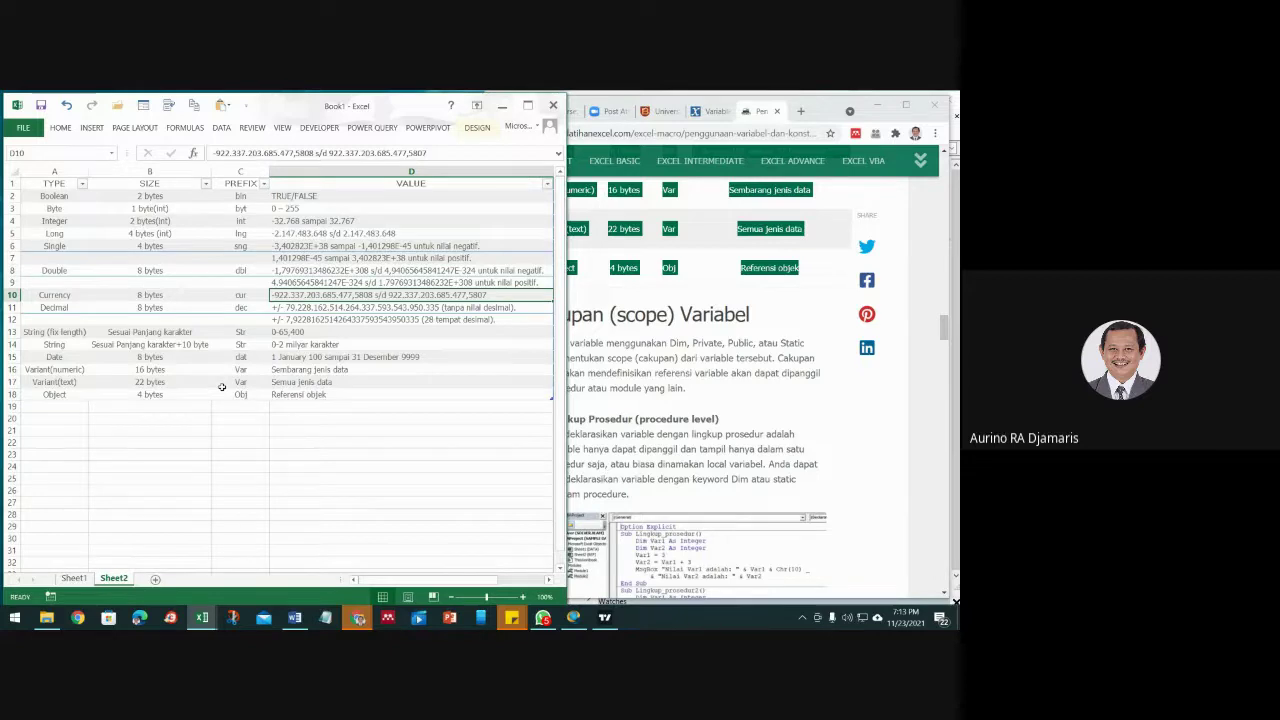
left_click(286, 268)
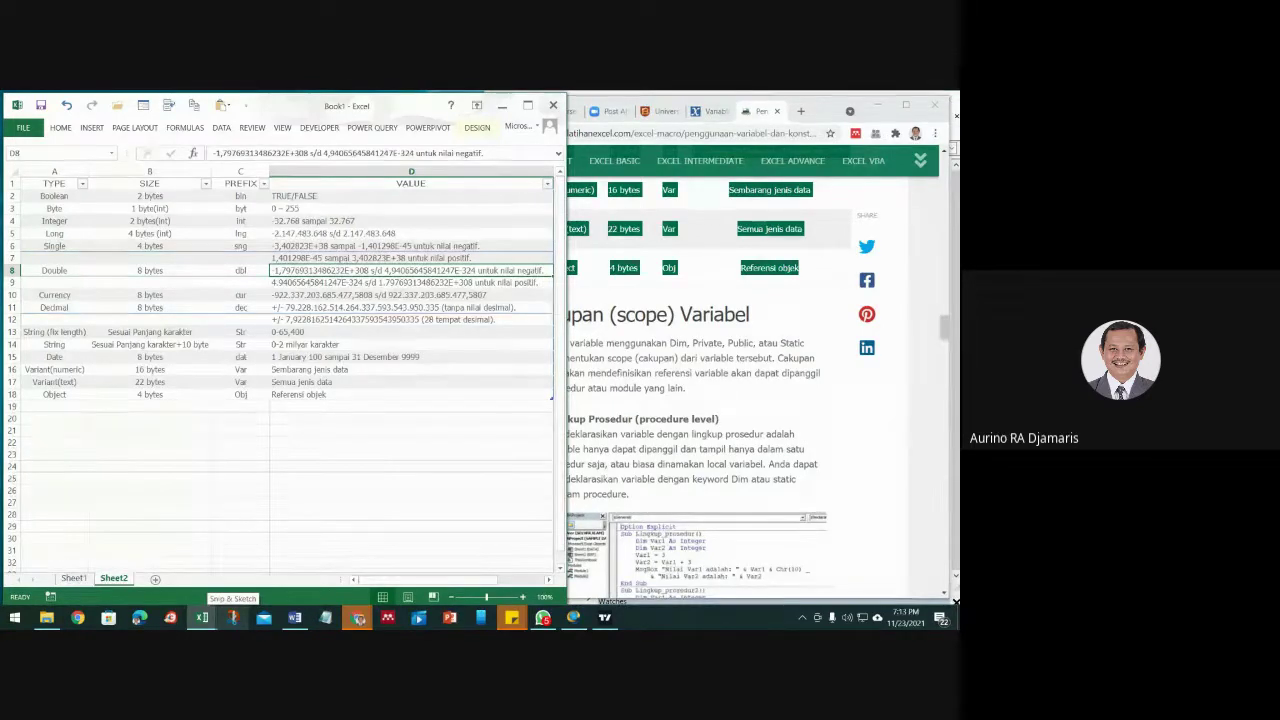
left_click(233, 617)
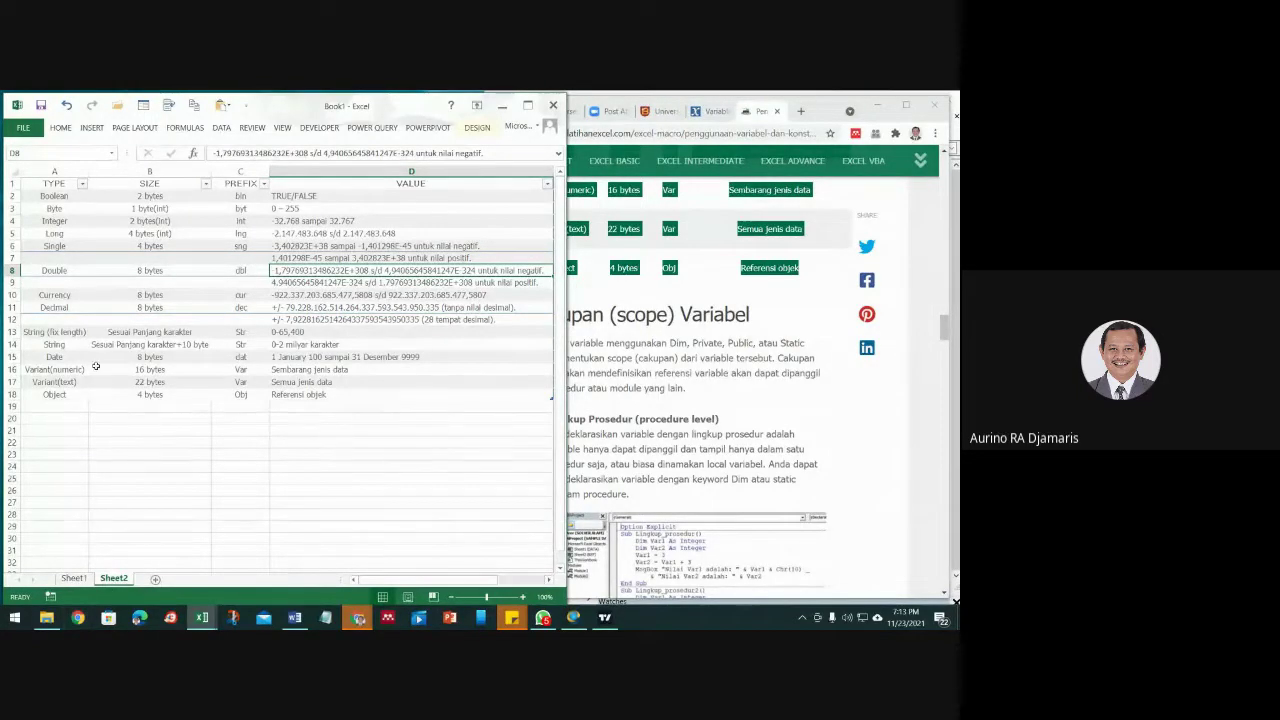
left_click(57, 308)
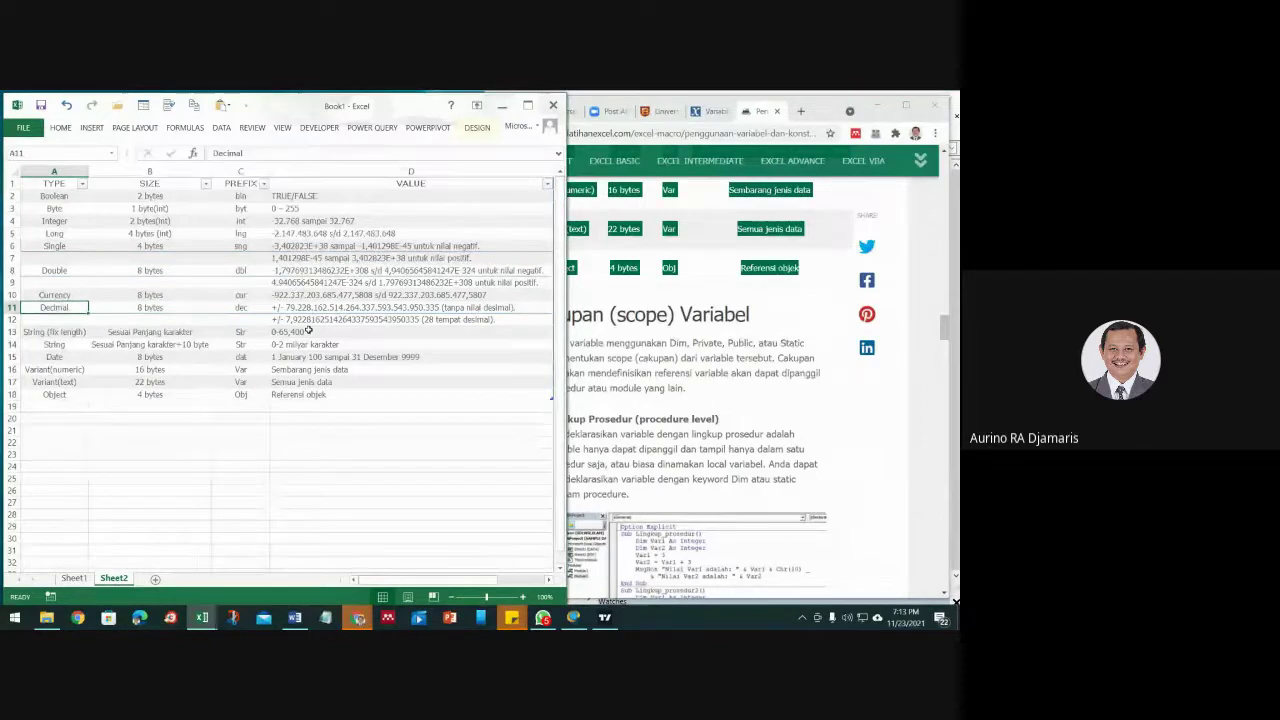
Review the Decimal, String (fix length), String and Date entries and their value ranges
left_click(336, 319)
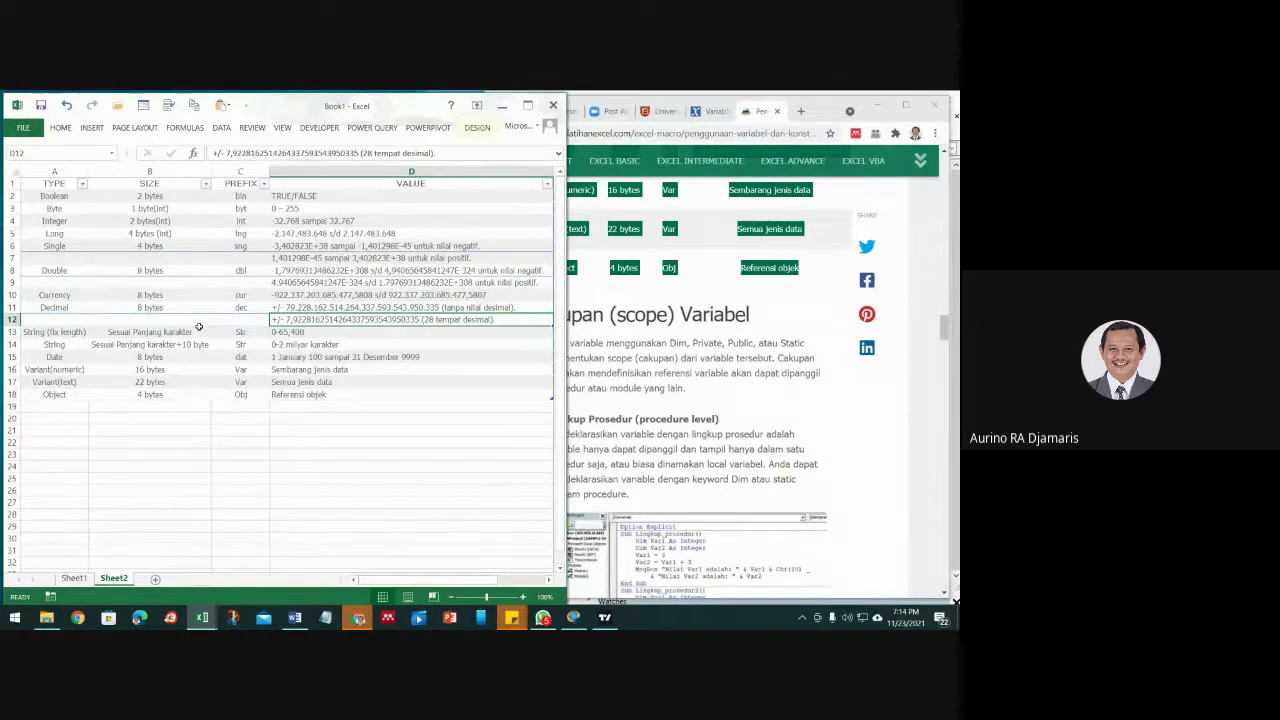
left_click(62, 331)
left_click(297, 332)
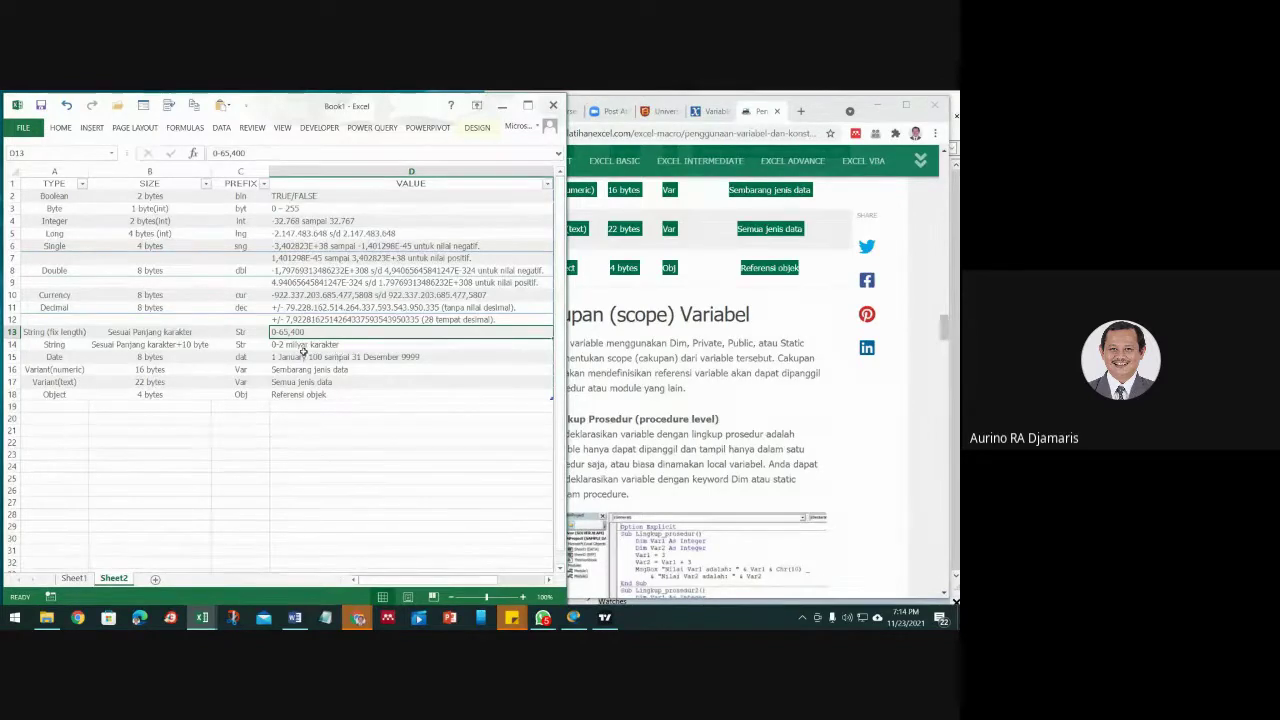
left_click(54, 344)
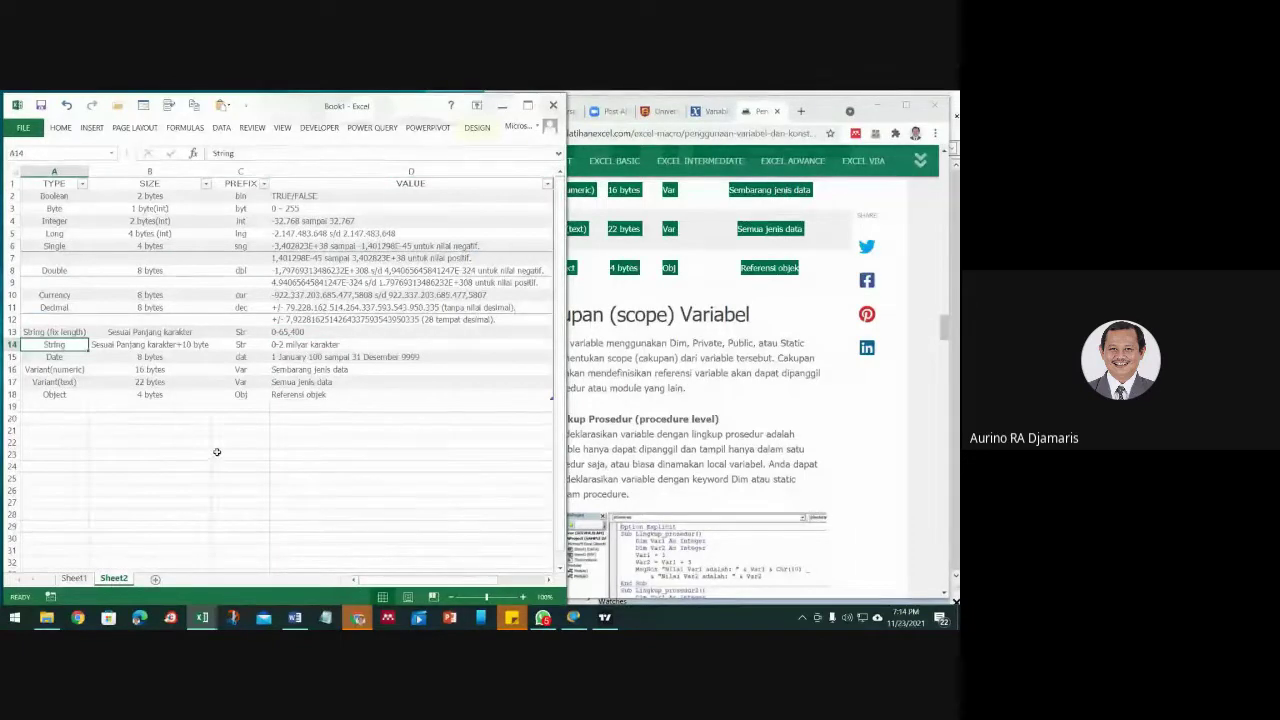
left_click(274, 346)
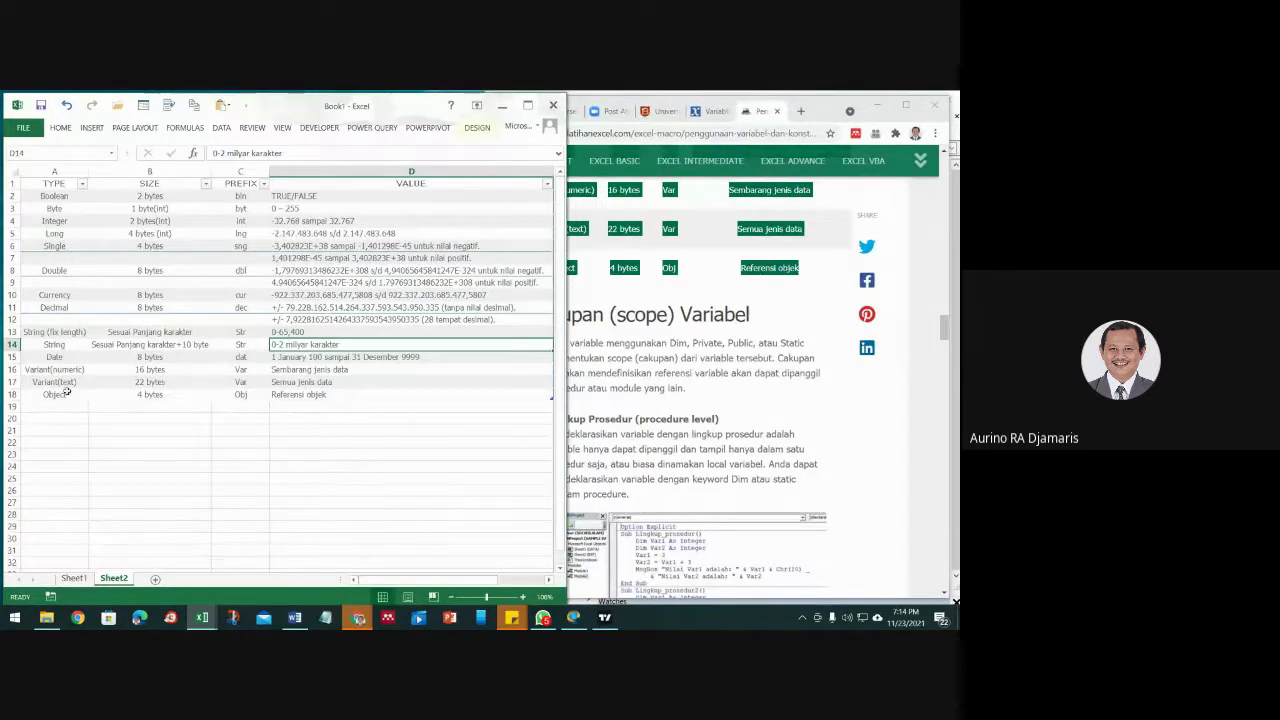
left_click(52, 357)
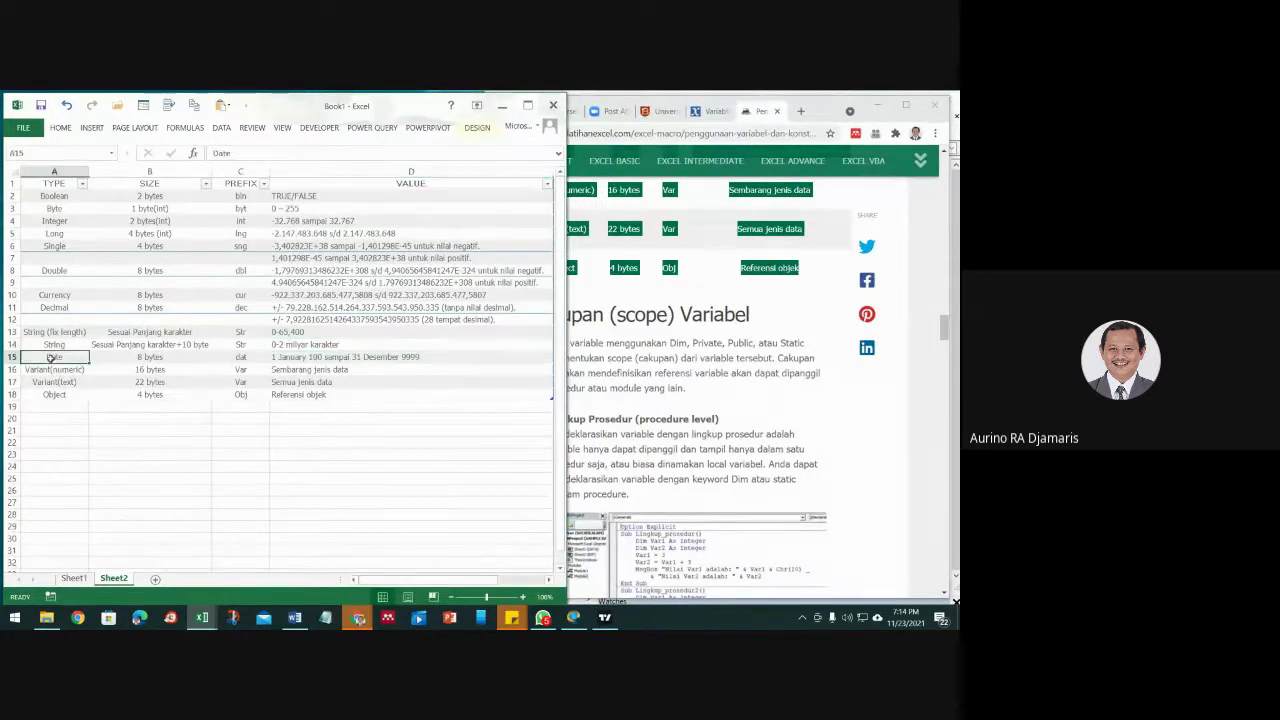
left_click(296, 357)
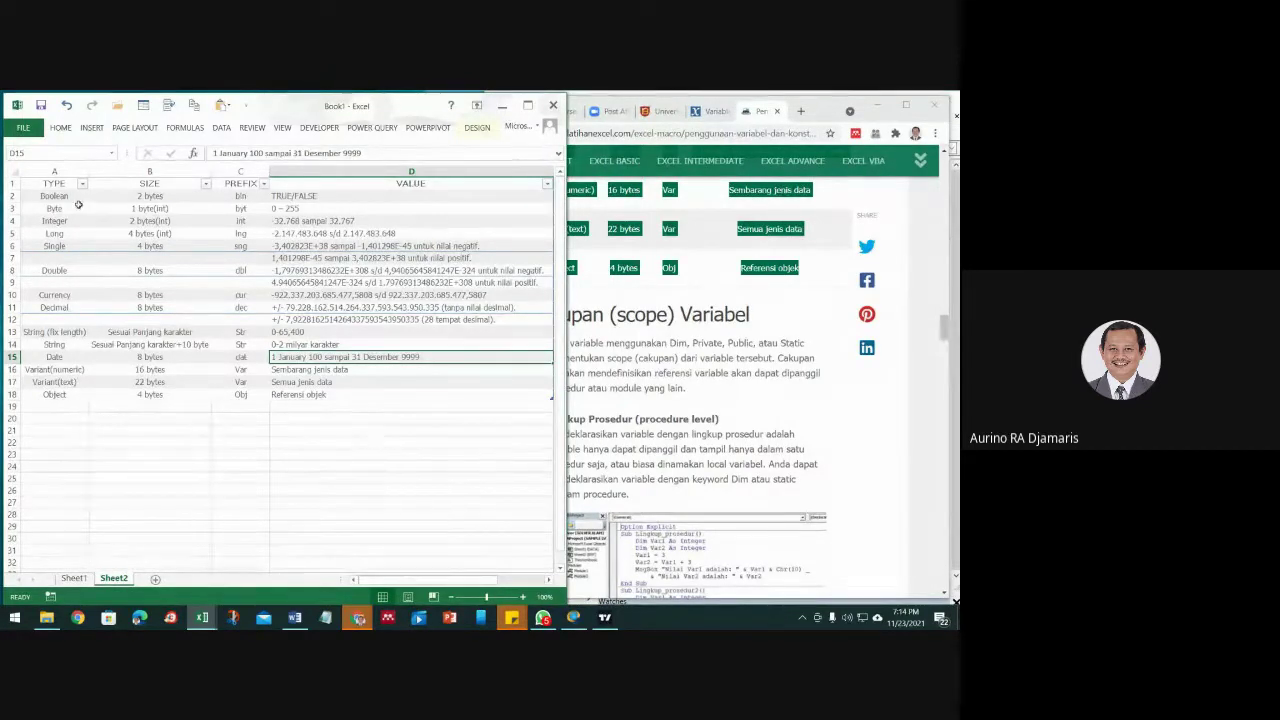
Select the byte sizes in column B and check Object's size of 4 bytes
mouse_move(149, 196)
left_mouse_down()
mouse_move(147, 408)
mouse_move(149, 394)
left_mouse_up()
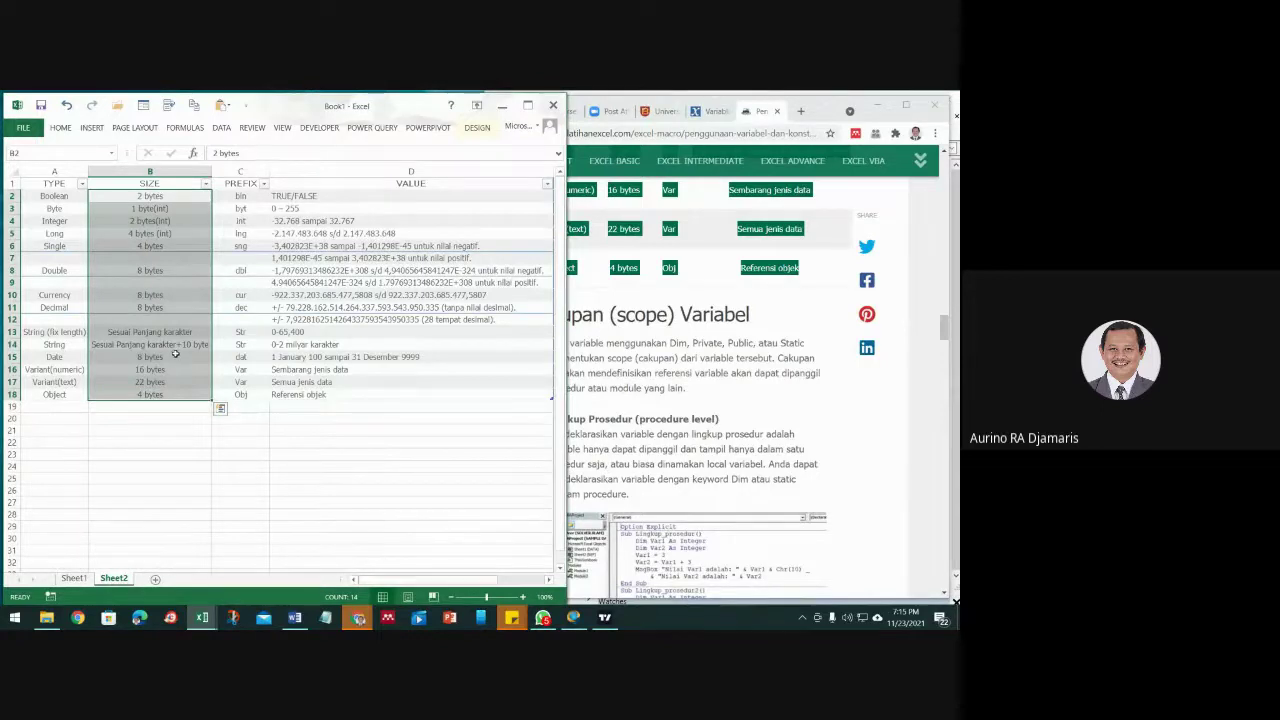
left_click(63, 394)
left_click(126, 395)
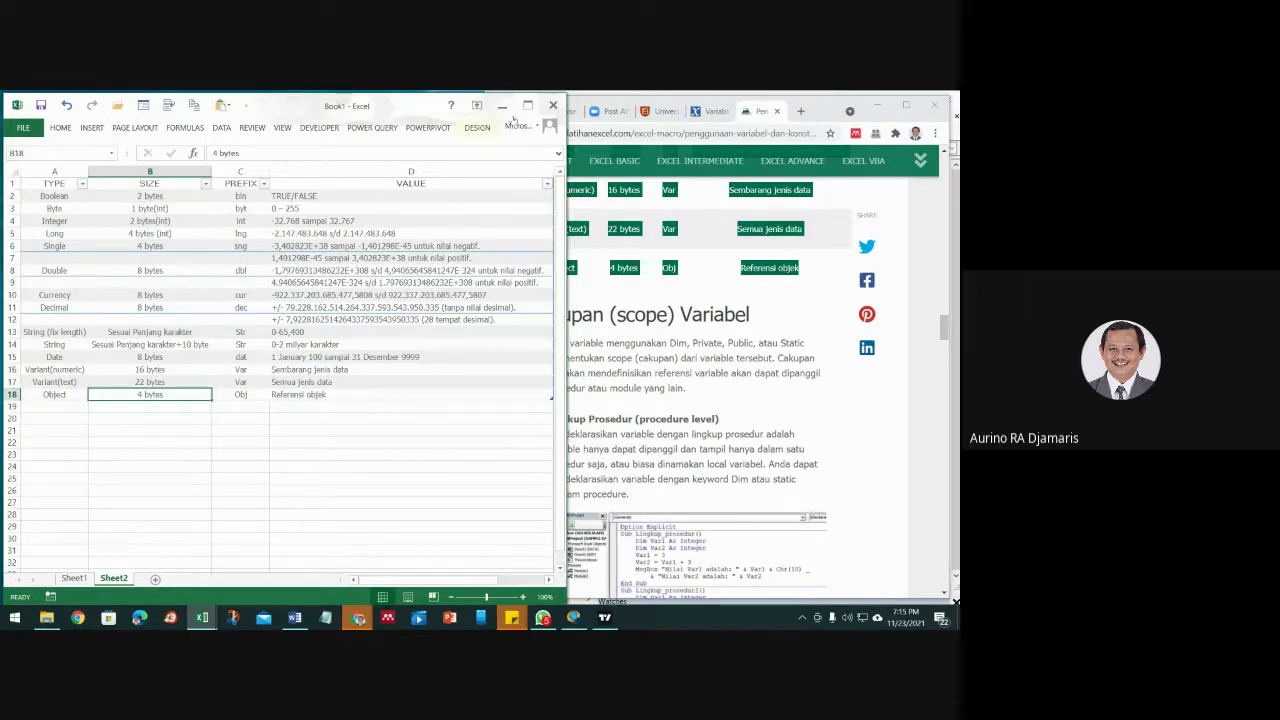
Bring the latihanexcel.com variables article forward and scroll through it
left_click(655, 380)
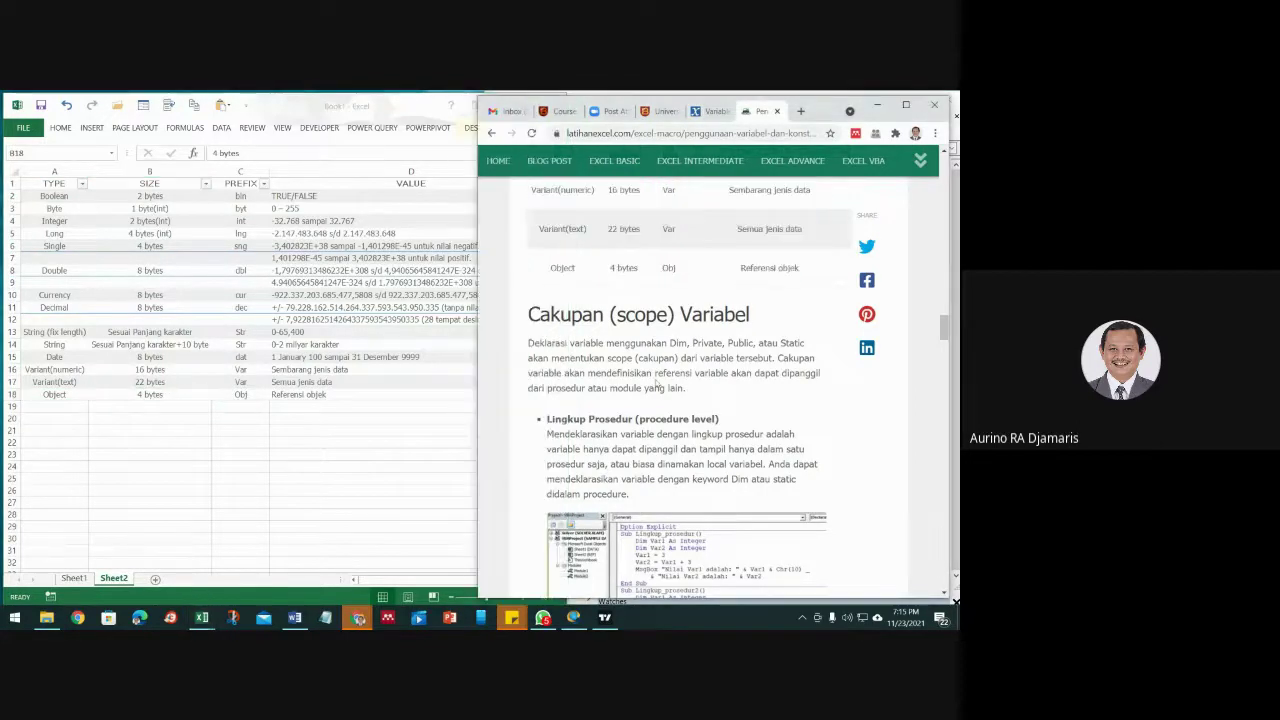
scroll(642, 368, "down", 2)
scroll(642, 368, "down", 2)
scroll(642, 368, "down", 2)
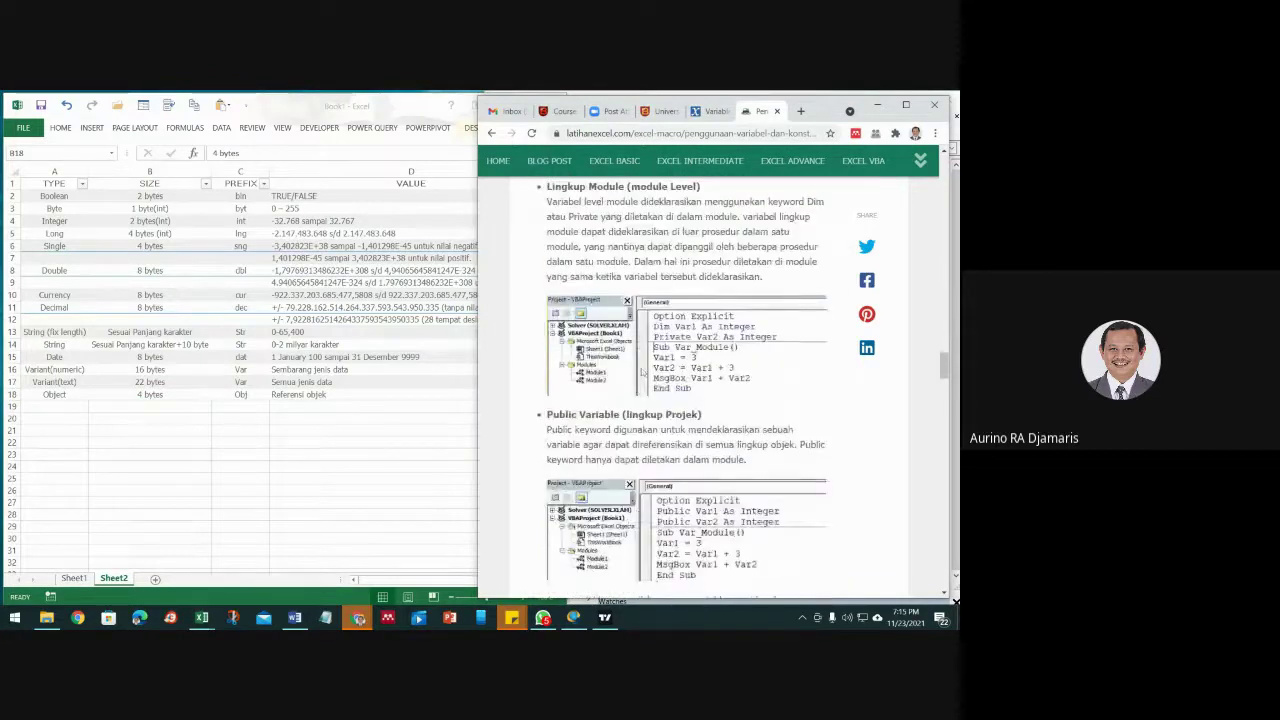
scroll(642, 368, "down", 1)
scroll(642, 372, "down", 3)
scroll(642, 372, "down", 2)
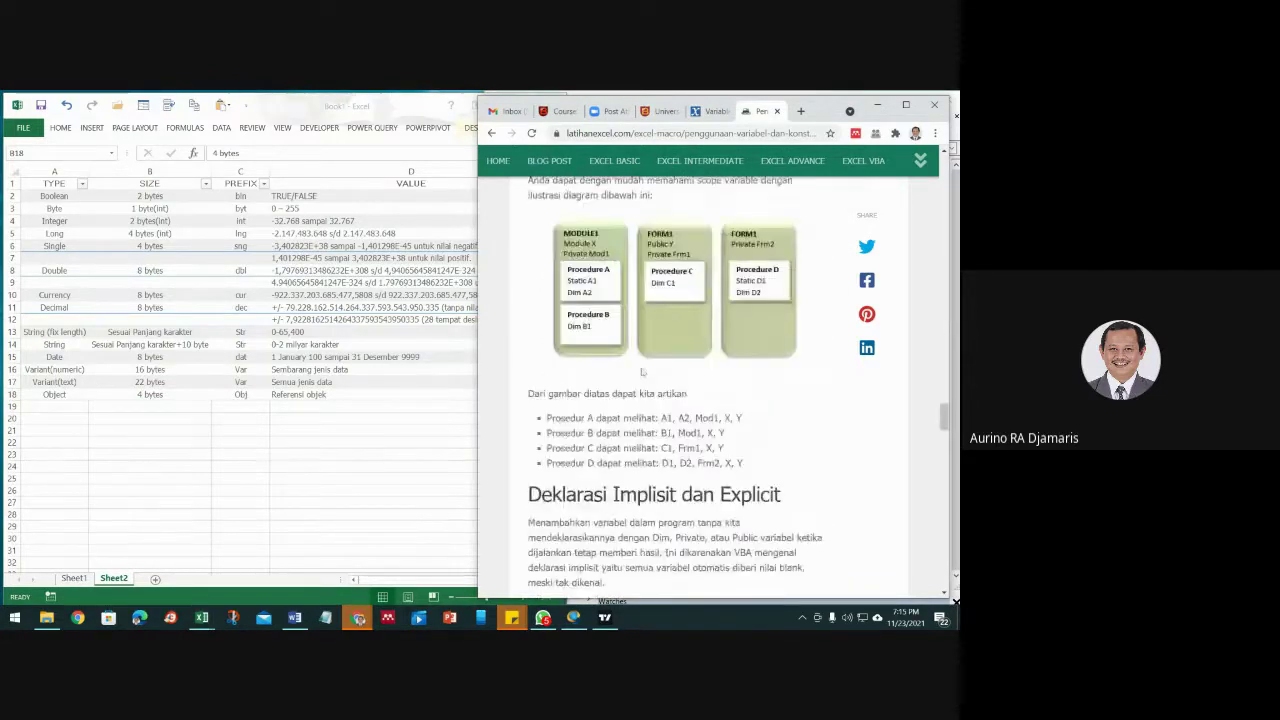
scroll(642, 372, "down", 2)
scroll(642, 372, "up", 5)
scroll(642, 372, "up", 5)
scroll(642, 372, "up", 3)
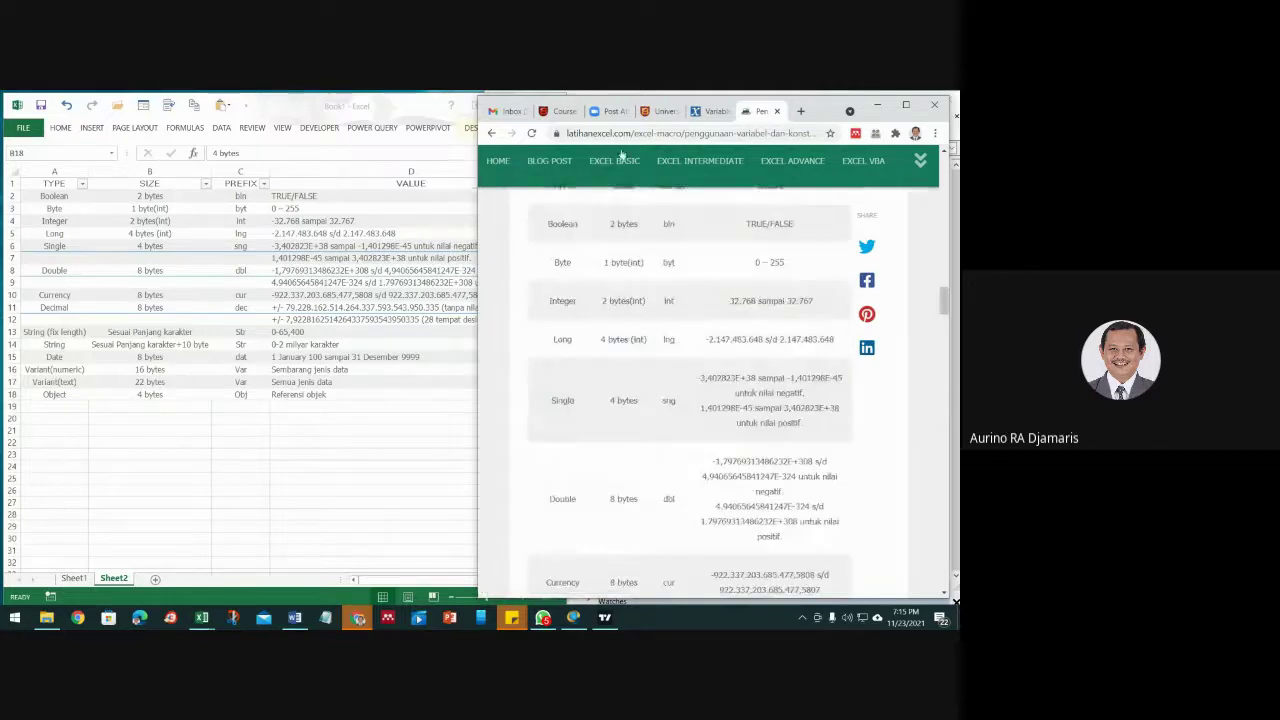
scroll(626, 292, "up", 2)
scroll(626, 292, "up", 5)
scroll(626, 292, "up", 5)
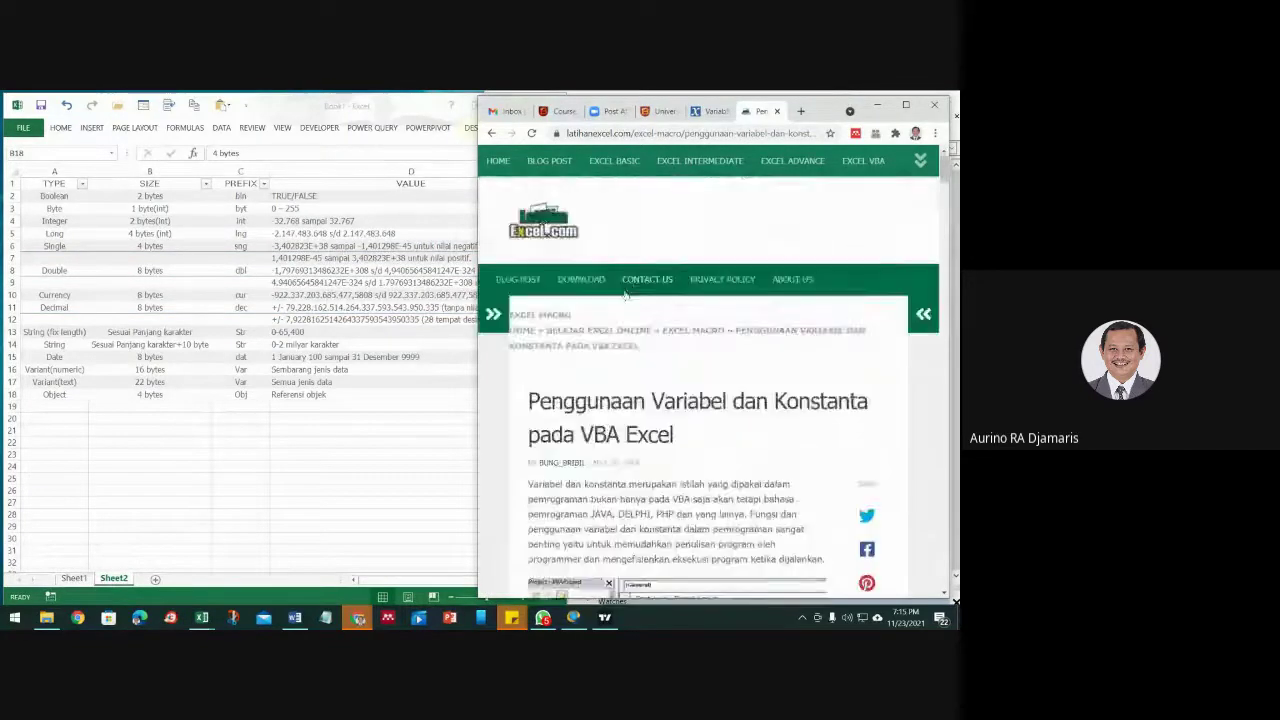
Select the Boolean code example using variable continue on excel-easy.com, then return to Excel
left_click(705, 111)
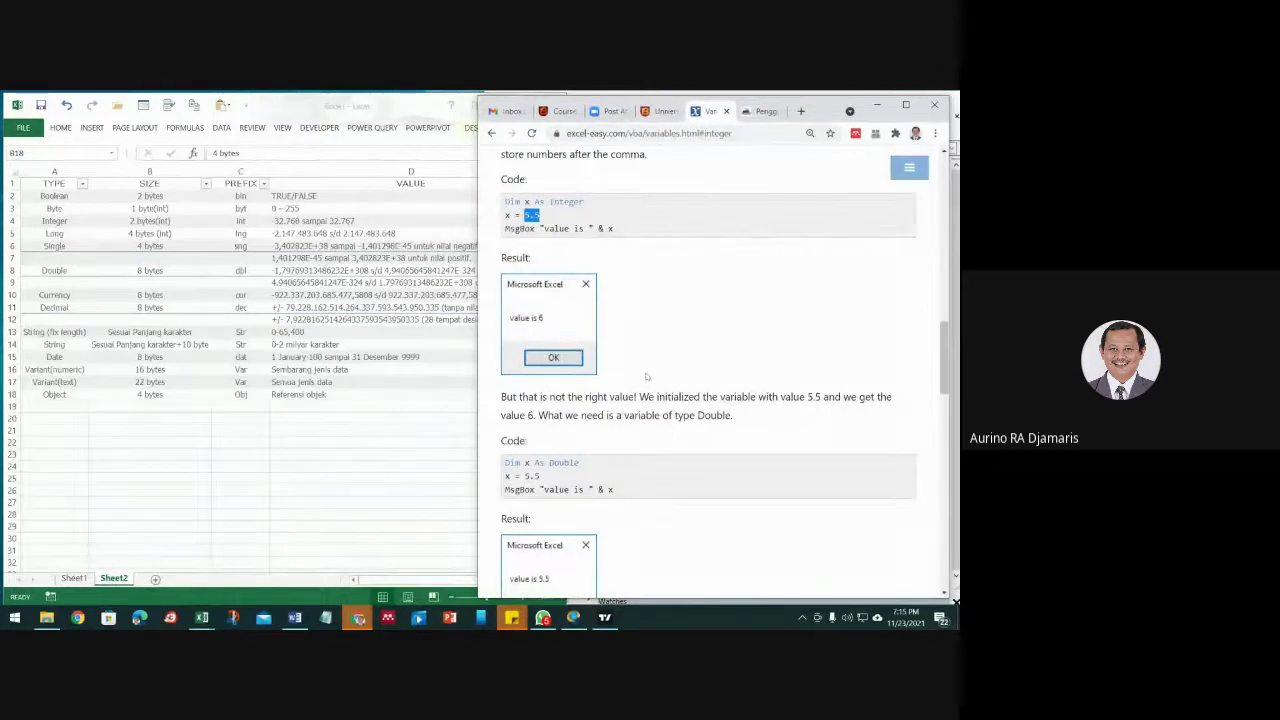
scroll(646, 376, "down", 5)
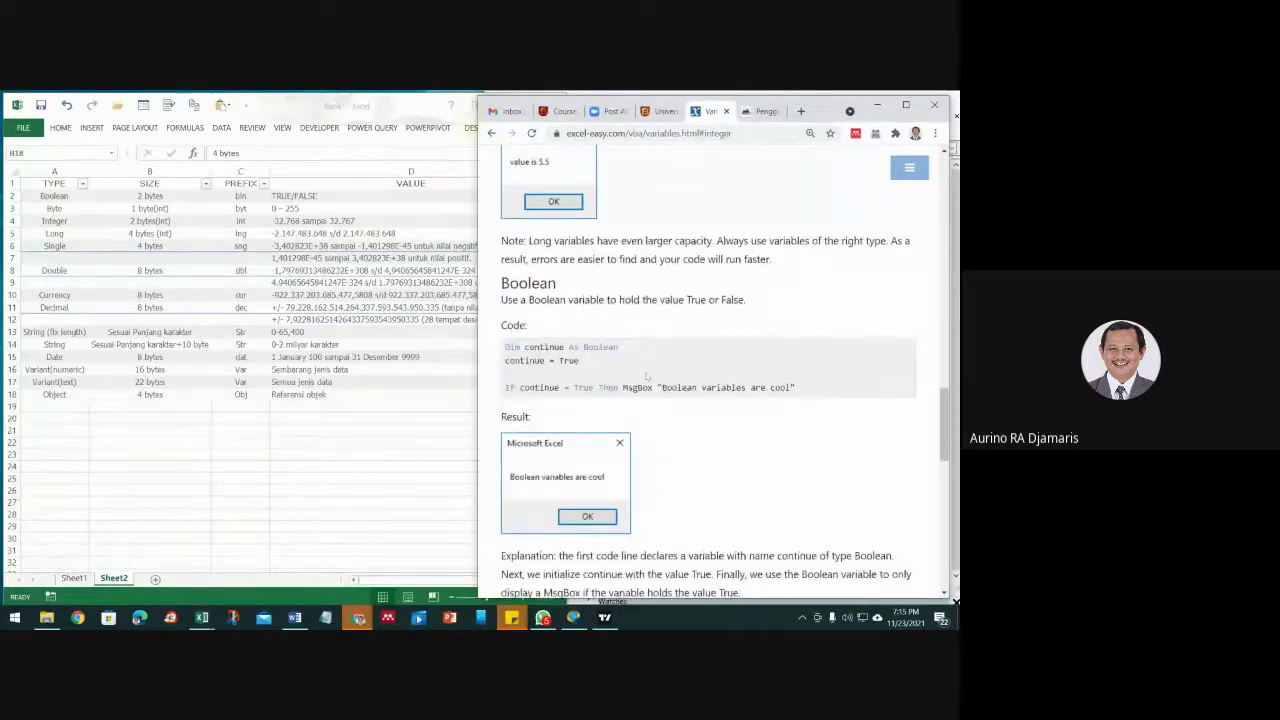
scroll(646, 376, "down", 1)
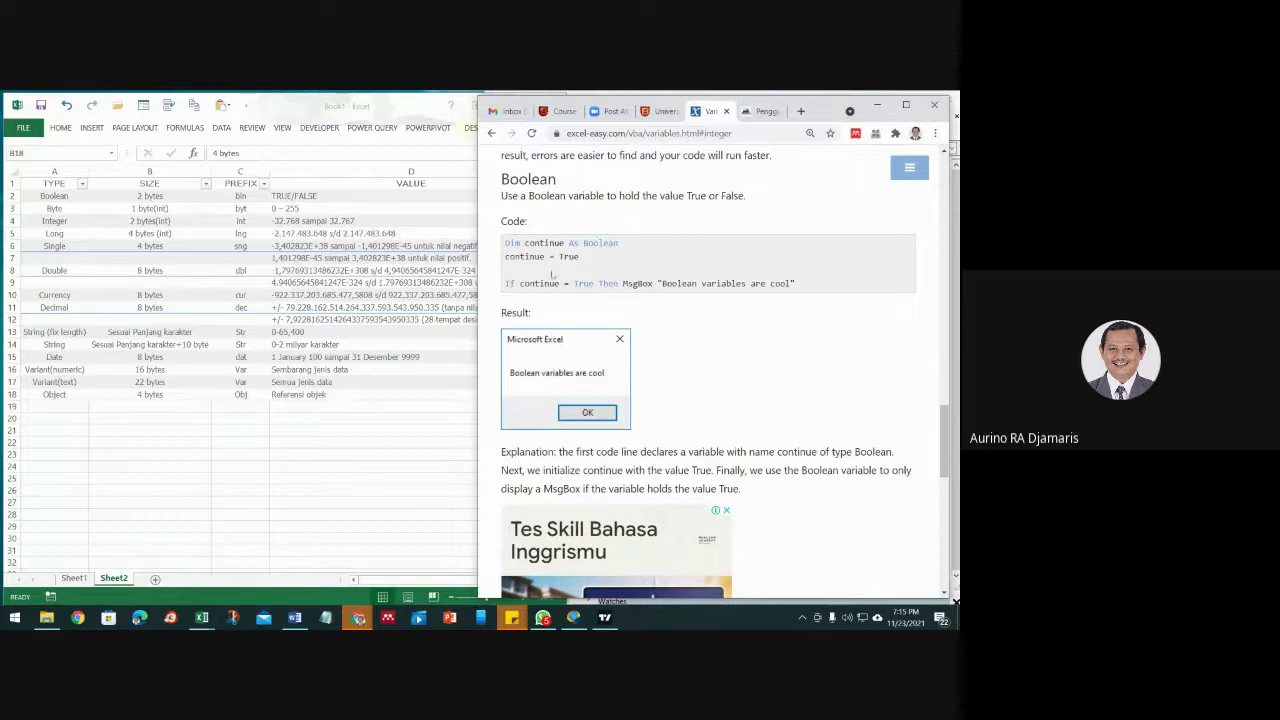
double_click(525, 257)
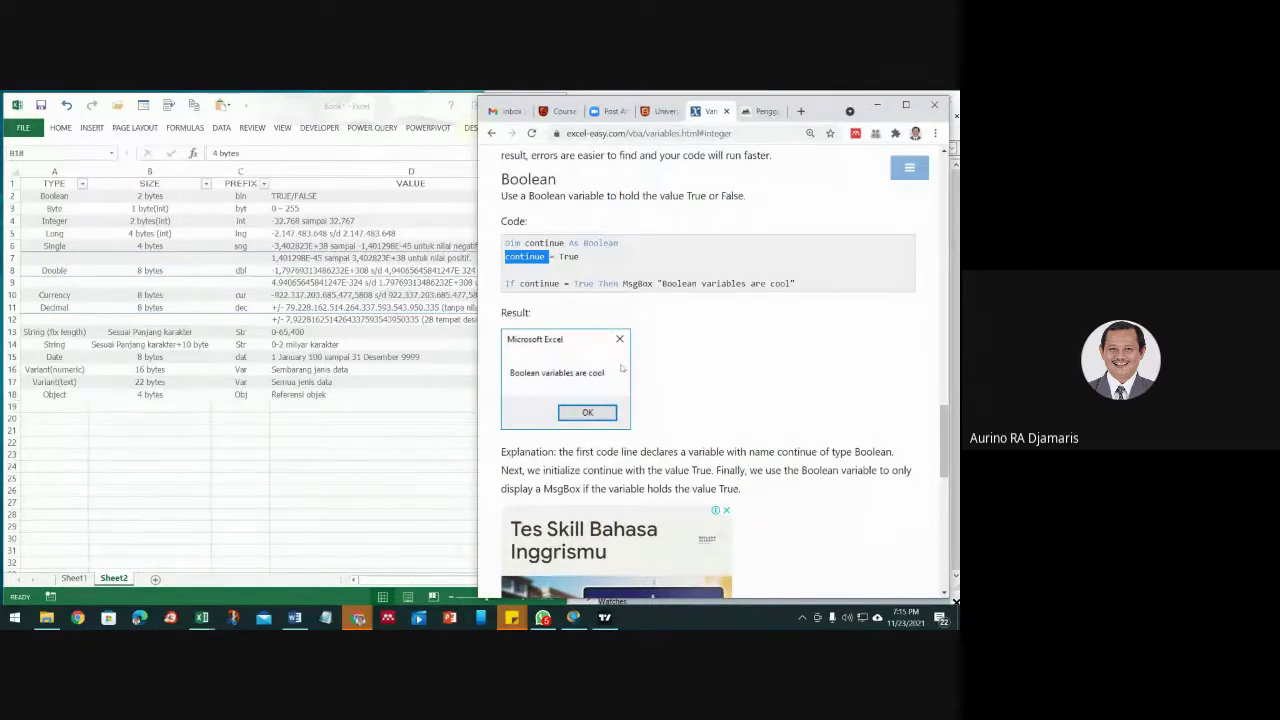
left_click_drag(507, 242, 807, 283)
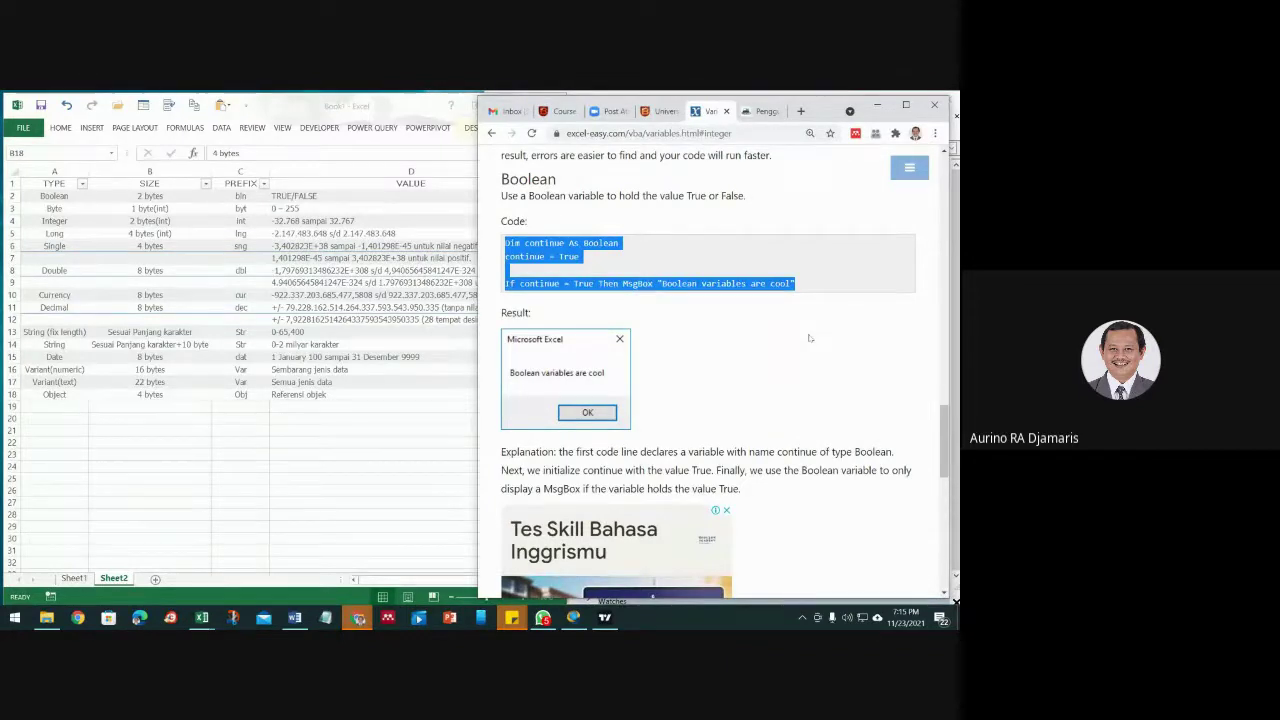
left_click(409, 420)
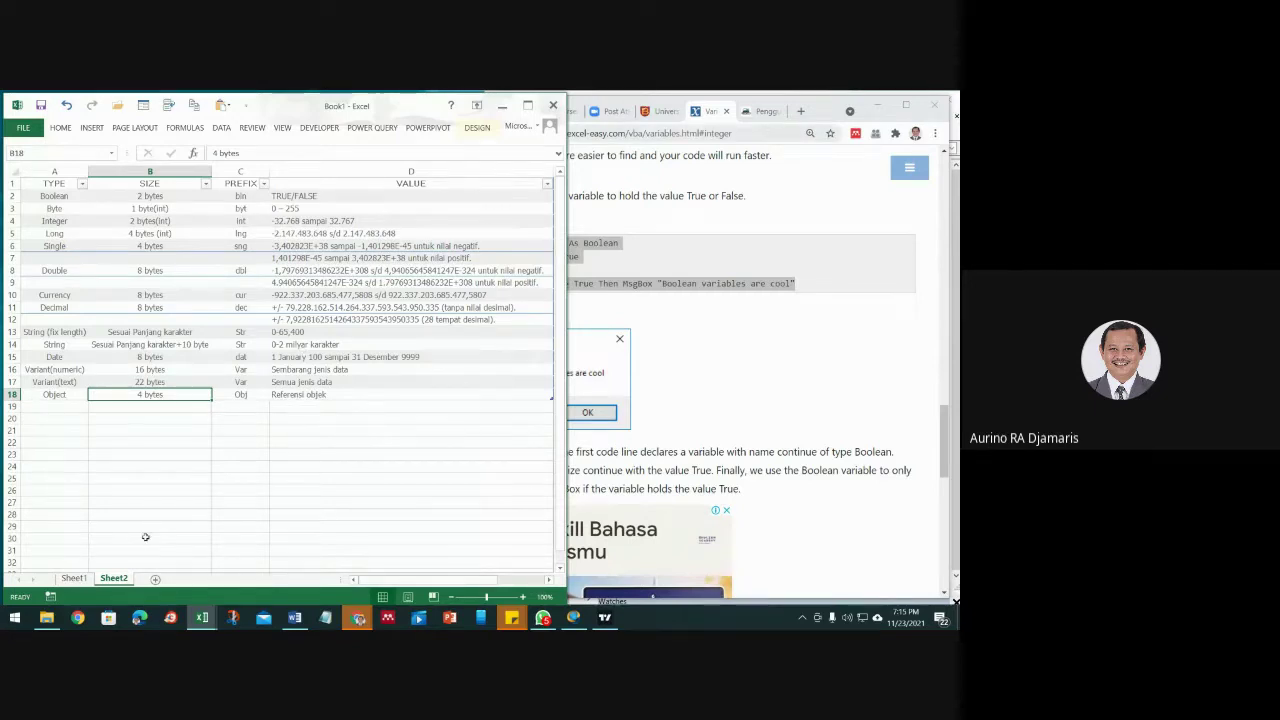
Go to Sheet1, select CommandButton1, and turn on Design Mode from the Developer tab
left_click(73, 578)
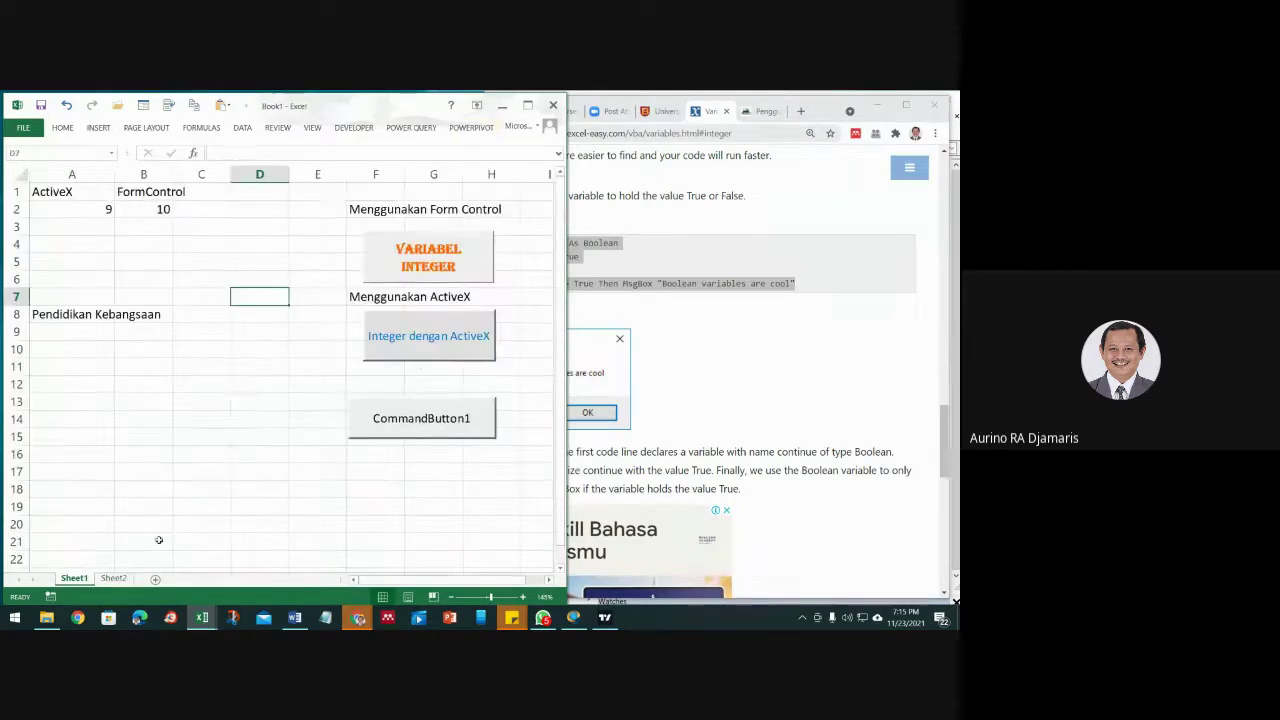
left_click(418, 420)
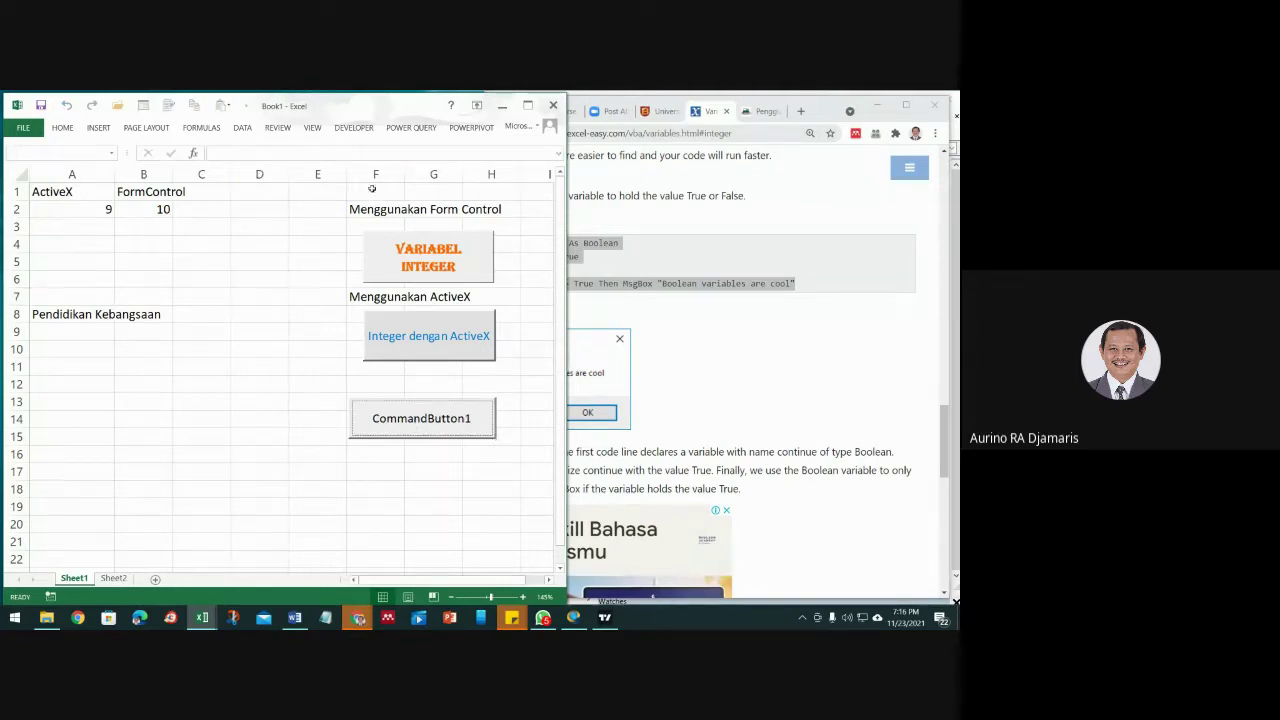
left_click(354, 127)
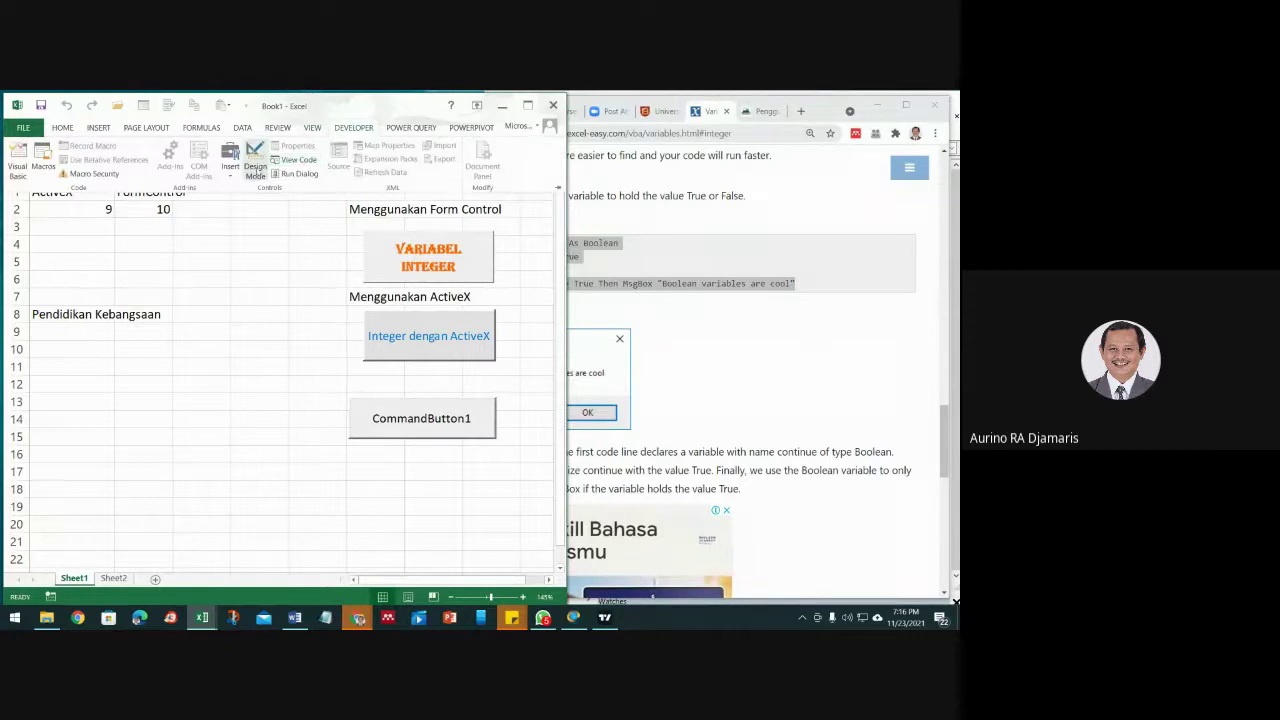
left_click(257, 160)
Open CommandButton1's code and paste the Boolean example on a new line after Range("A8")
right_click(393, 412)
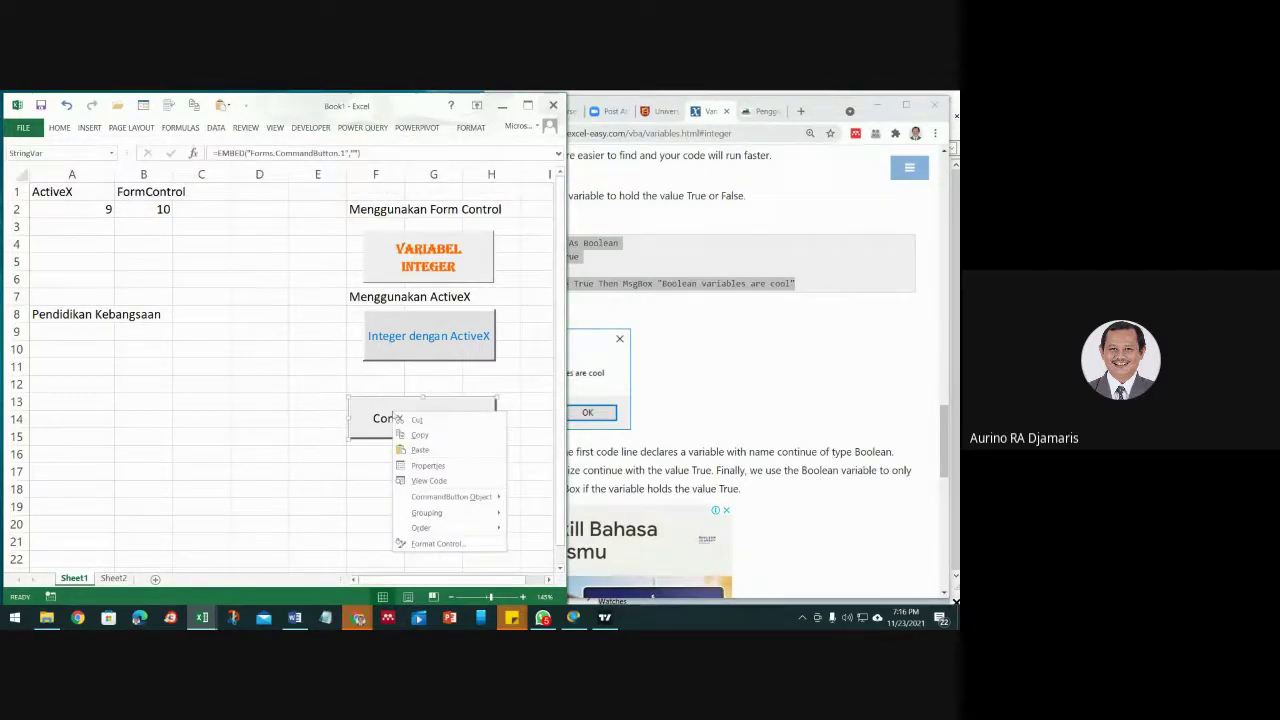
left_click(430, 480)
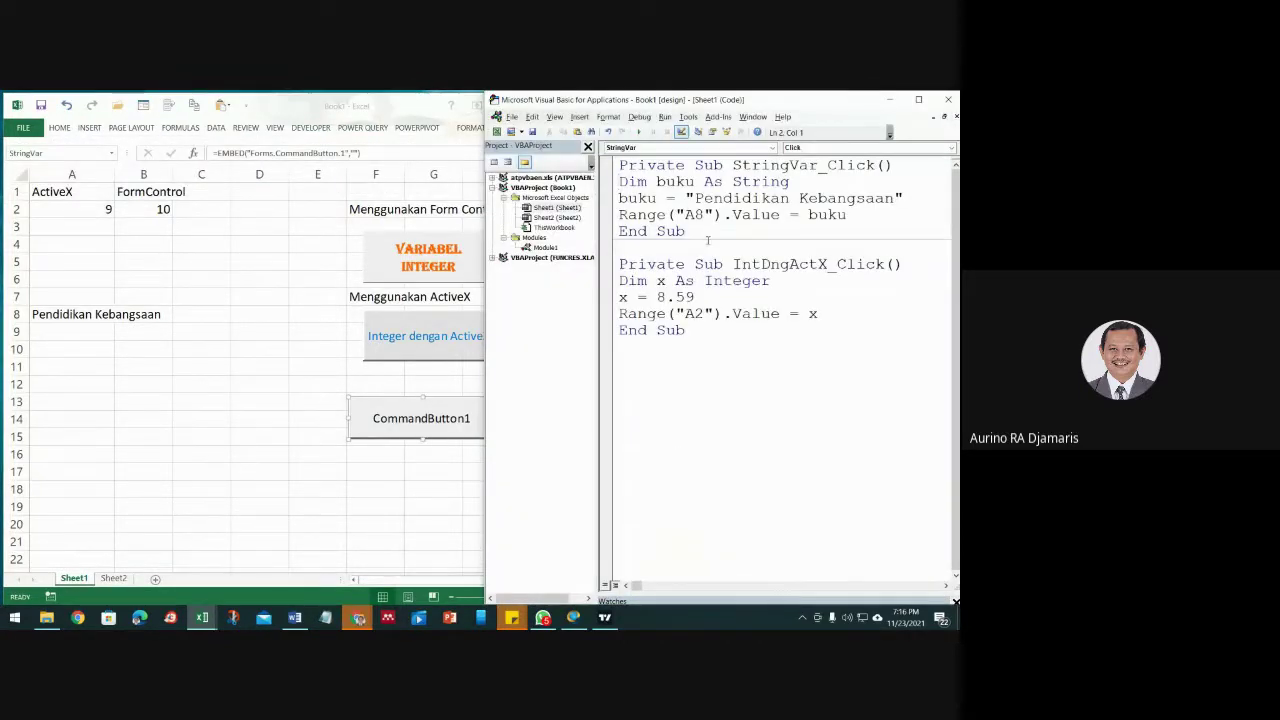
left_click(859, 214)
key("Return")
key("ctrl+v")
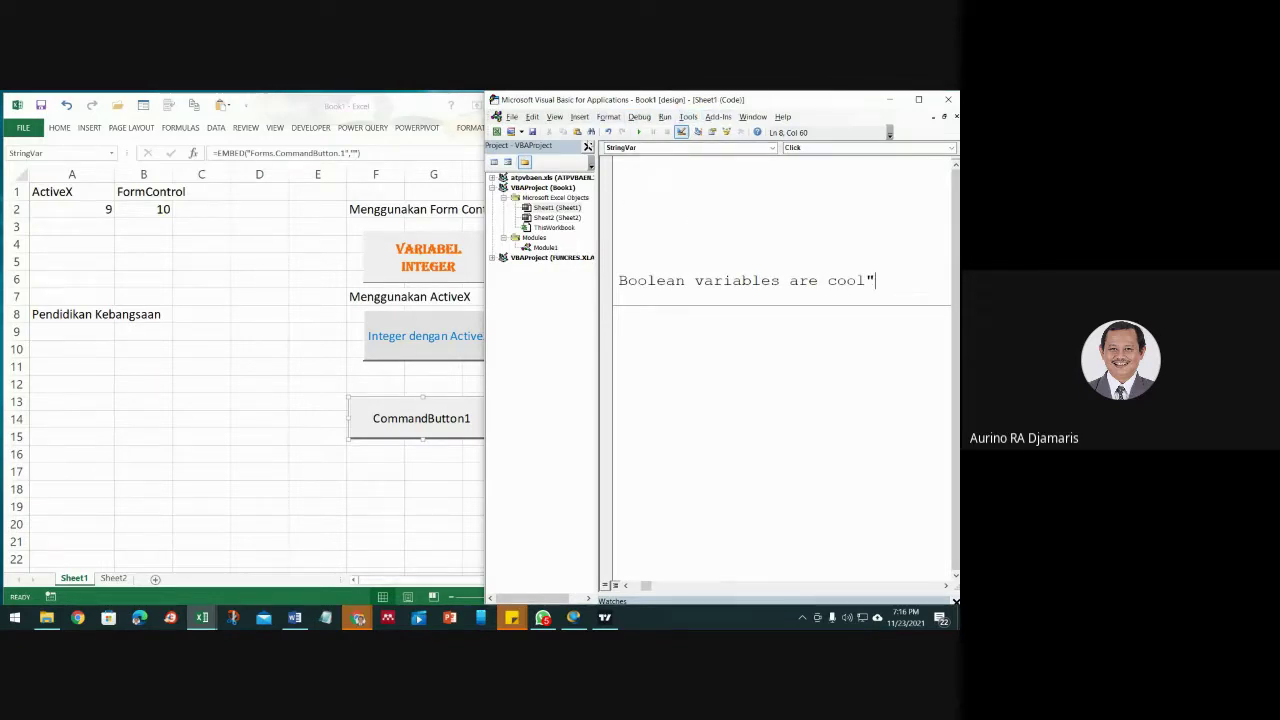
Look through the VBA editor's File, context and View menus without making changes
left_click(512, 116)
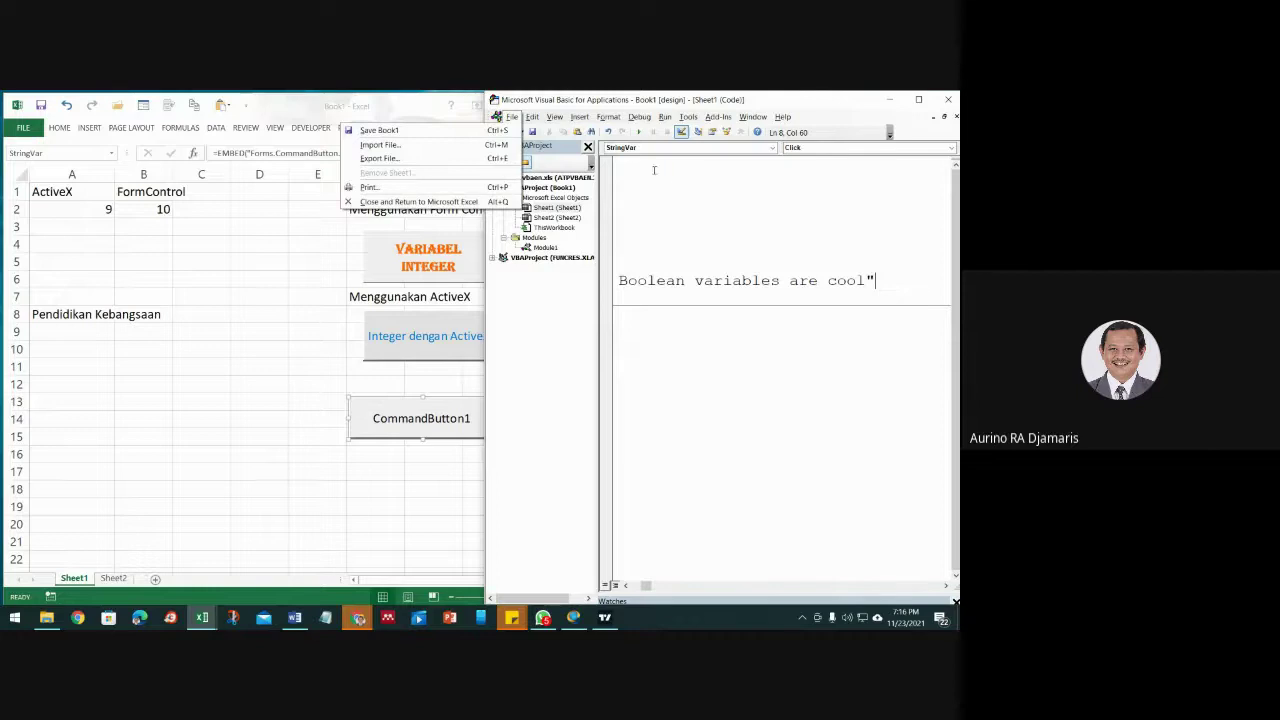
left_click(654, 170)
right_click(677, 366)
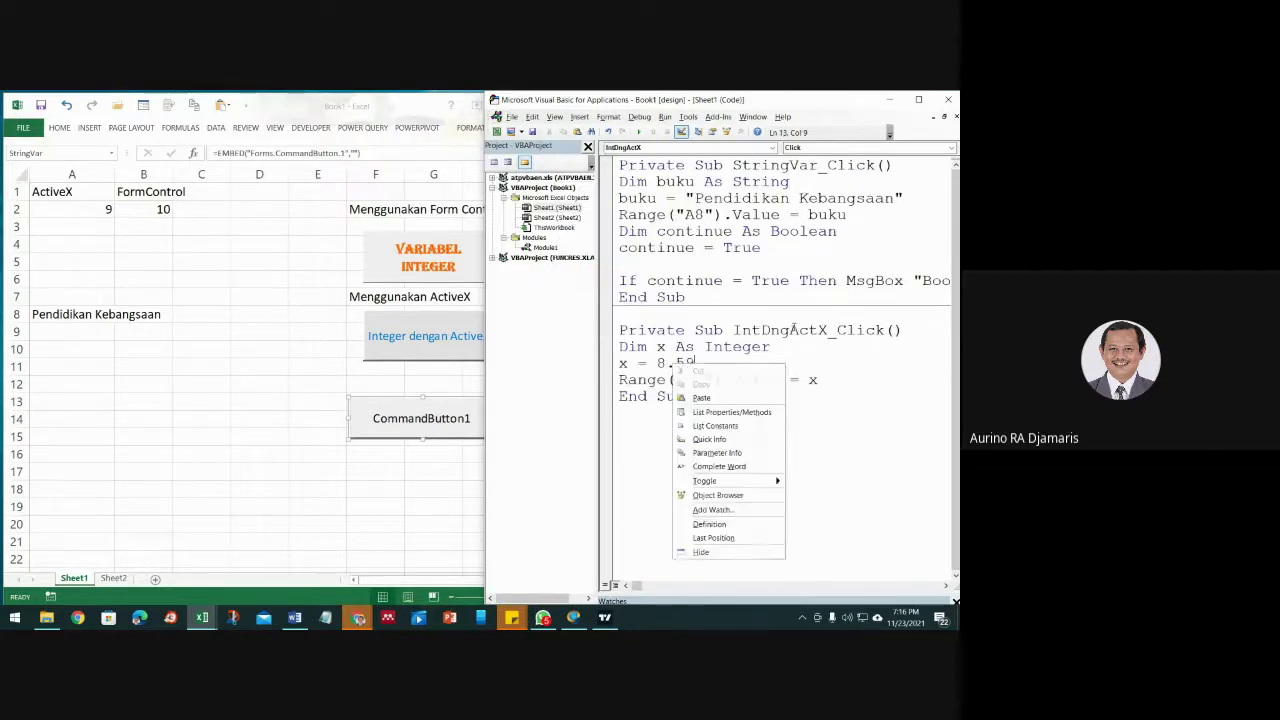
left_click(555, 117)
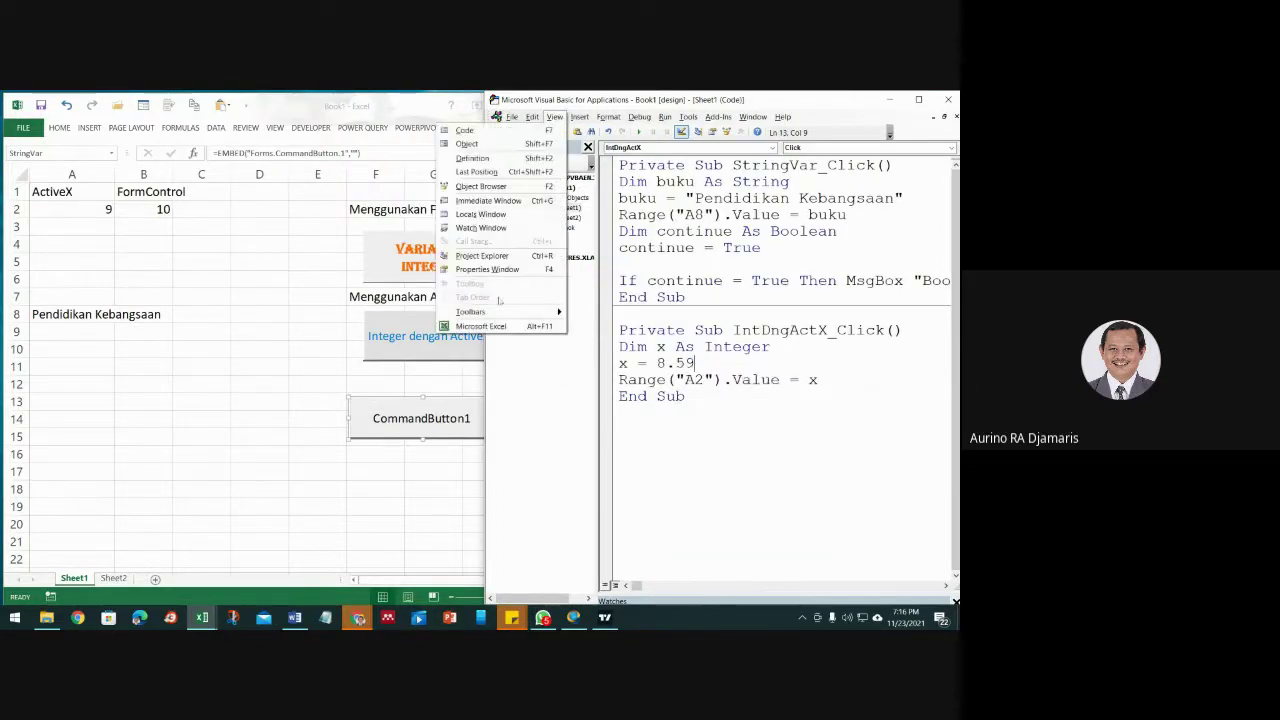
mouse_move(498, 316)
left_click(848, 214)
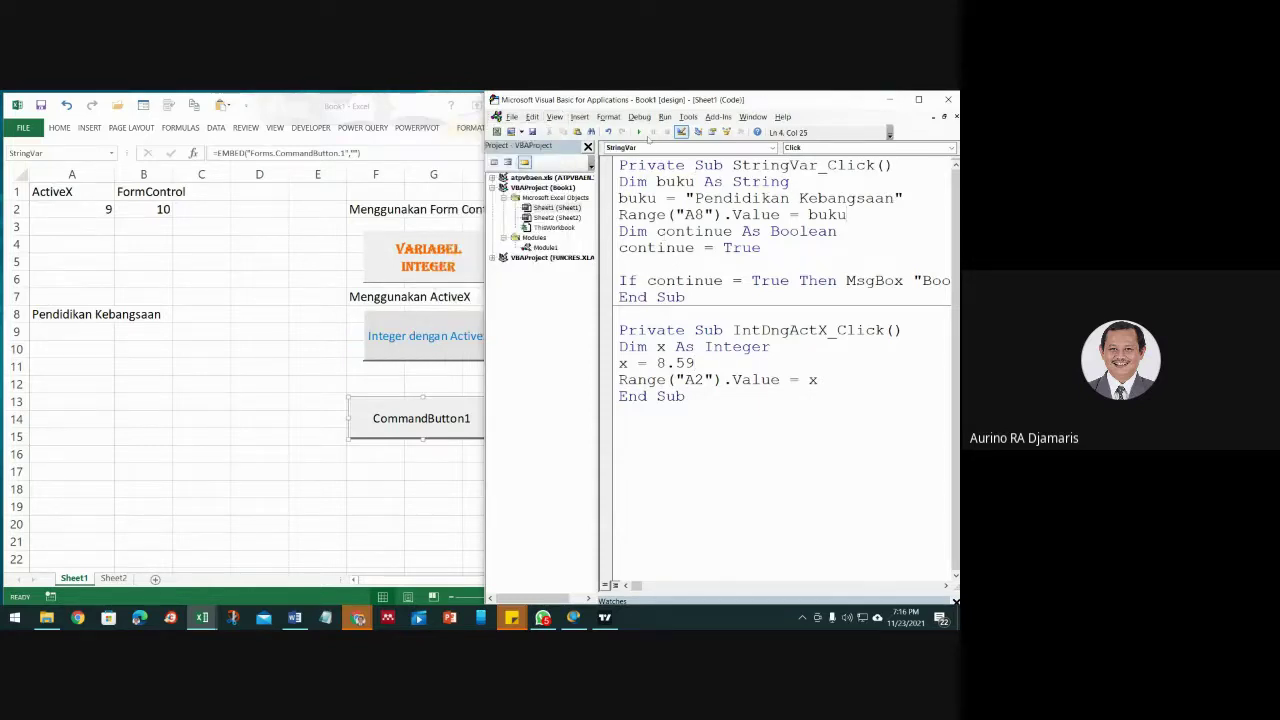
Show the Project Explorer with Sheet1 selected from the View menu
right_click(636, 171)
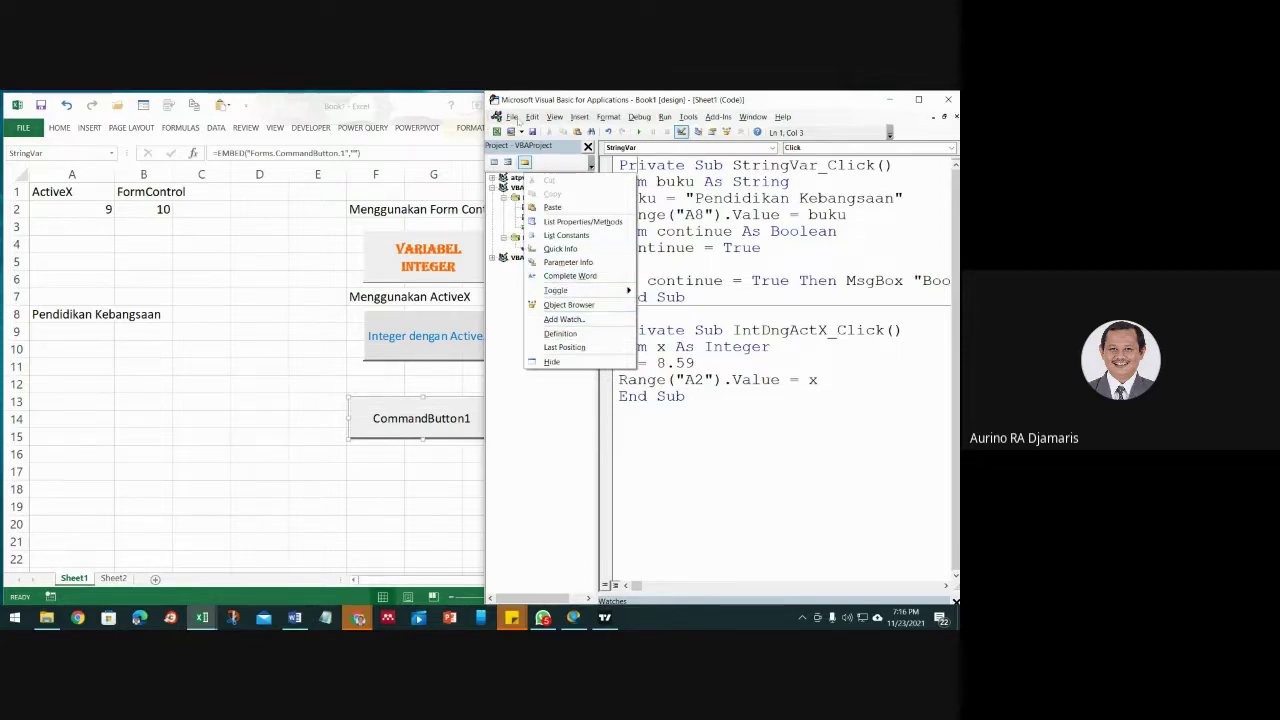
left_click(514, 118)
mouse_move(549, 118)
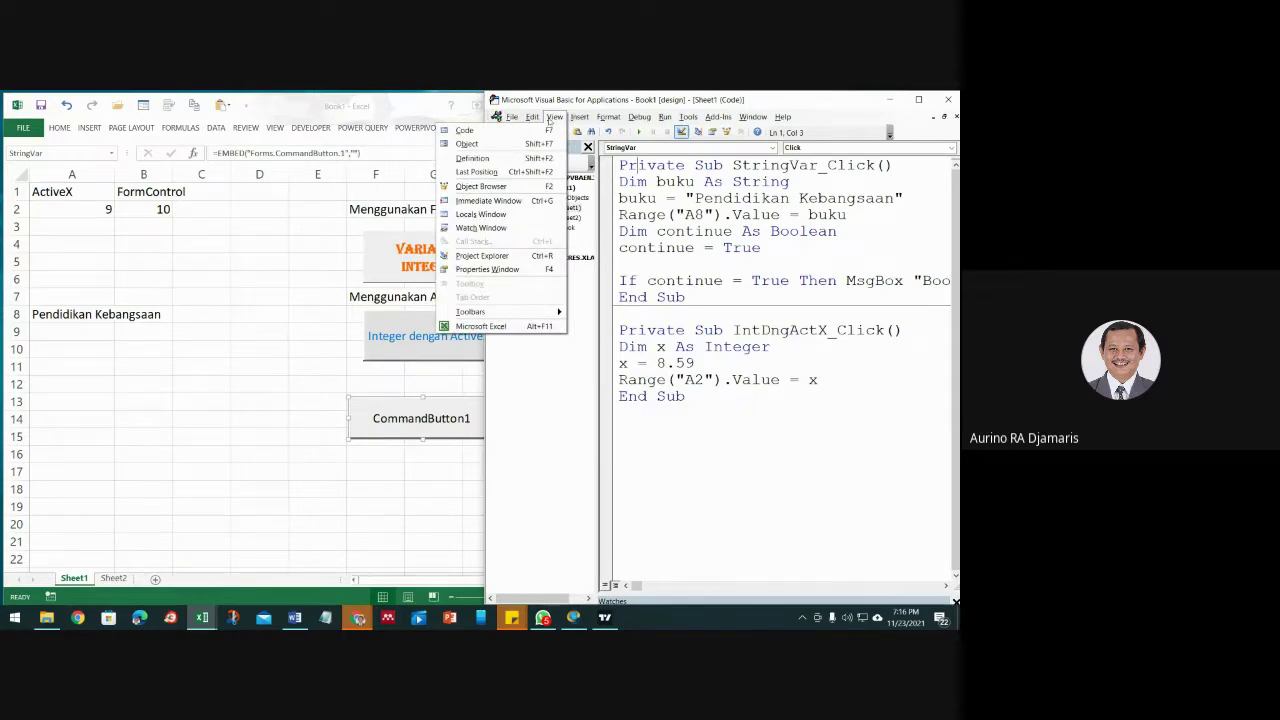
left_click(591, 366)
right_click(584, 356)
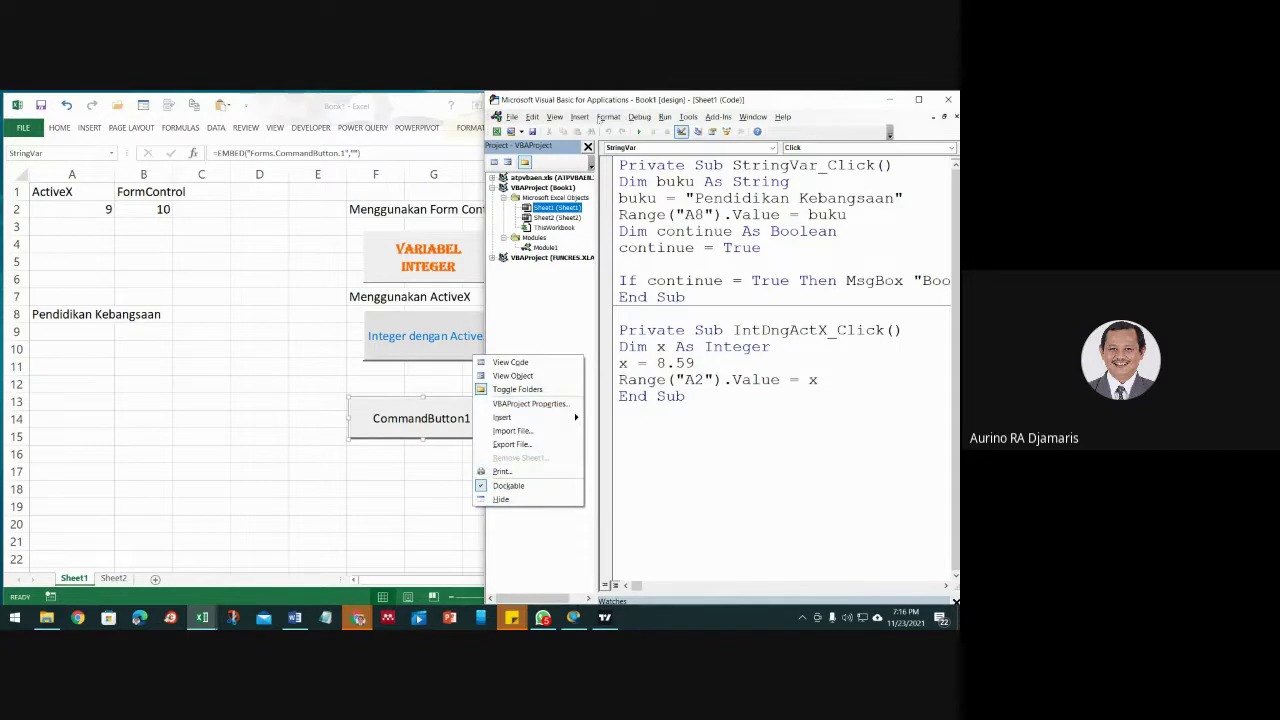
left_click(550, 118)
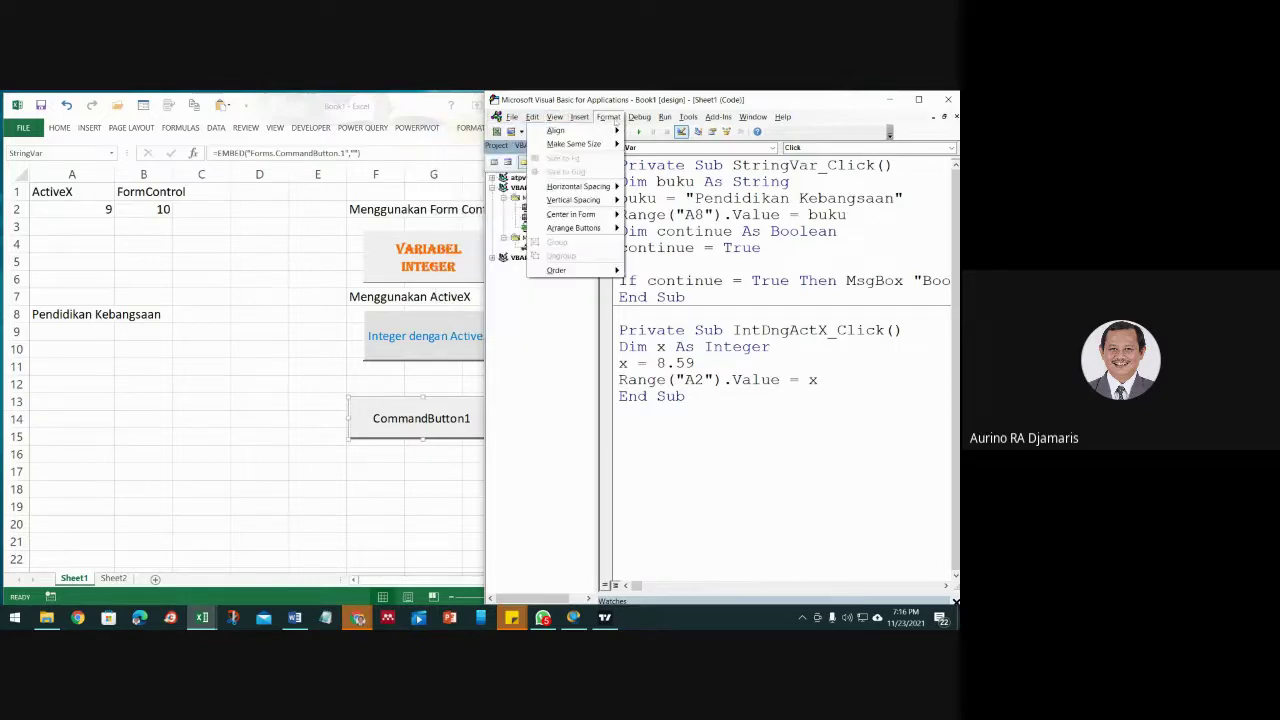
left_click(482, 255)
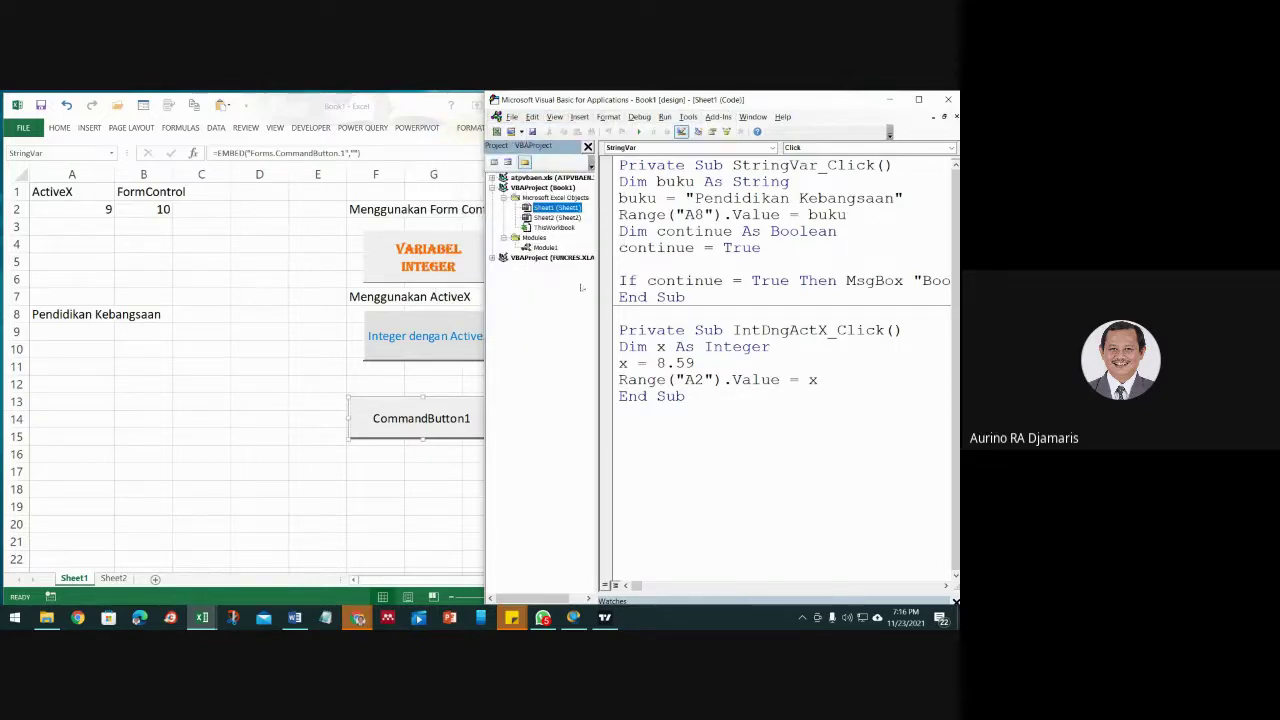
Set a breakpoint on Private Sub StringVar_Click and open Module1's VariableInteger code
left_click(545, 247)
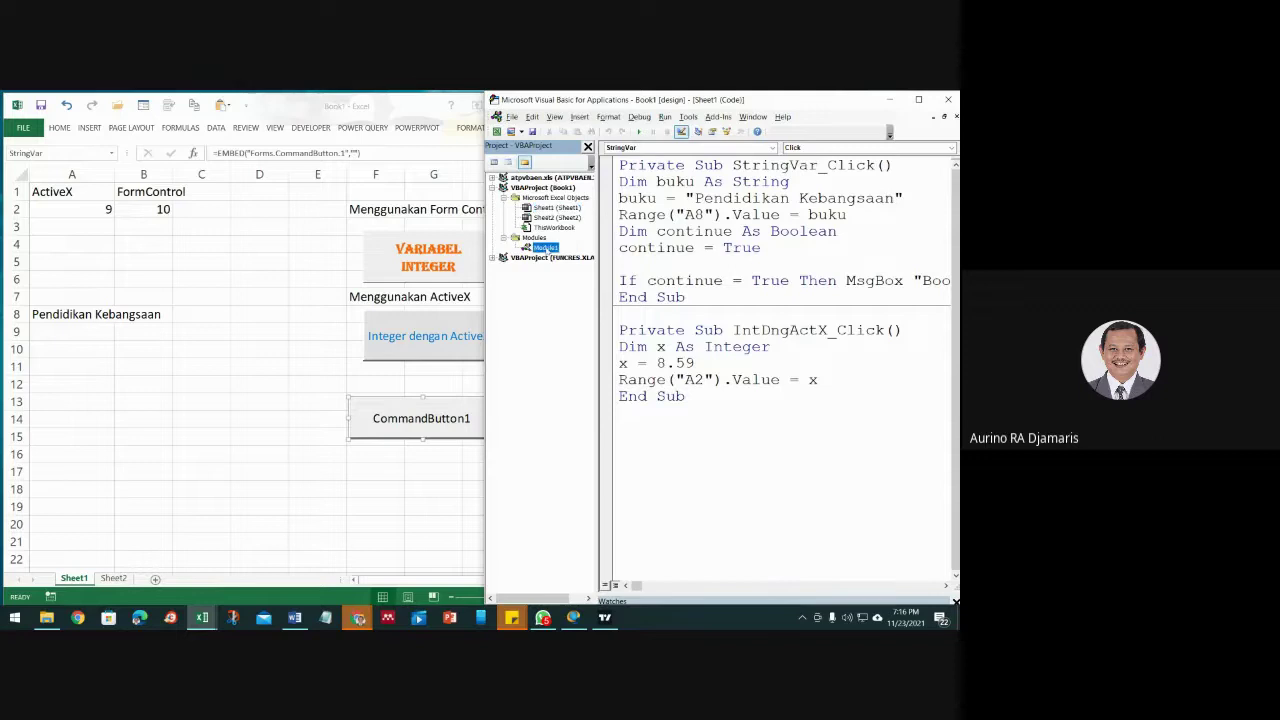
left_click(607, 166)
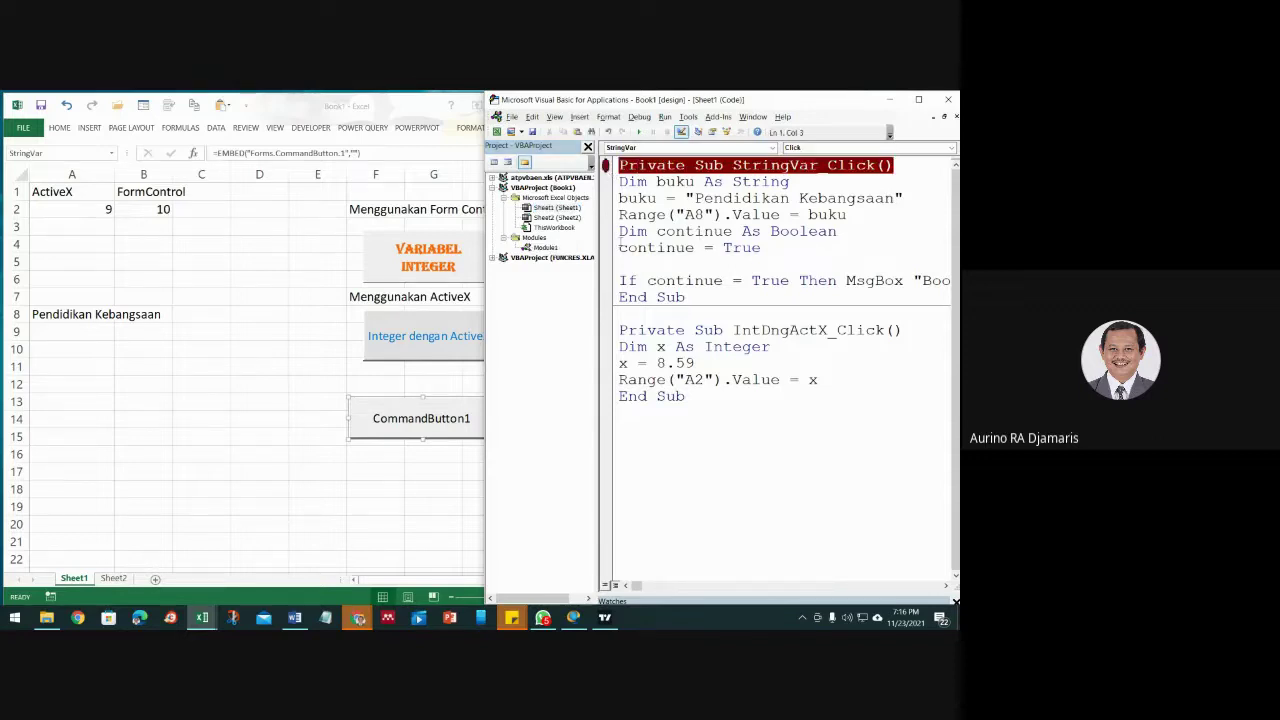
double_click(545, 247)
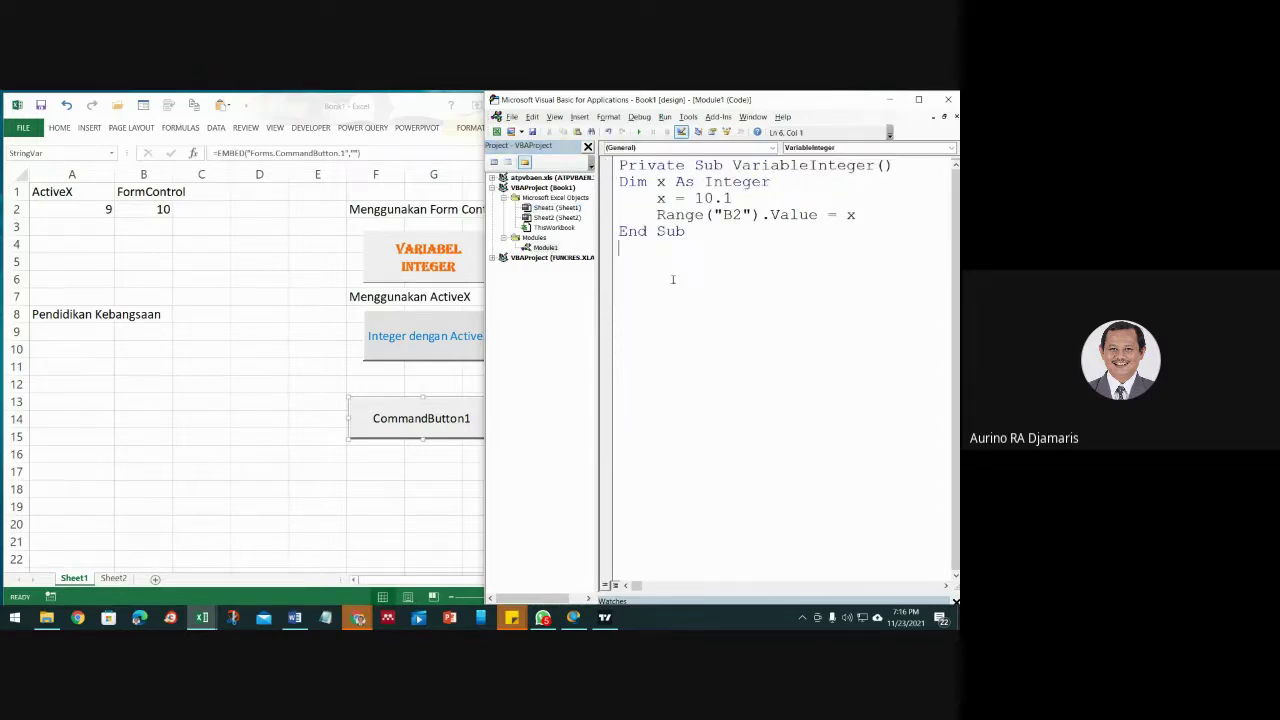
Check the code editor's context and View menus, then return to the Excel worksheet
right_click(673, 279)
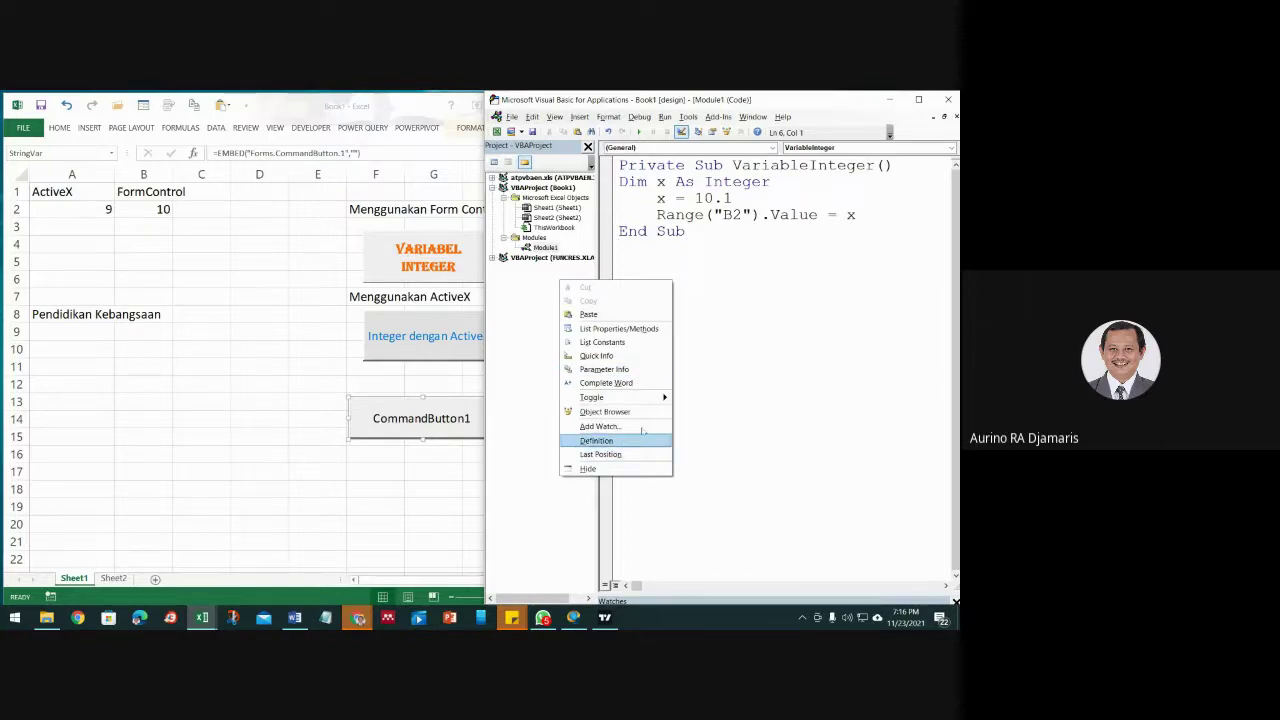
left_click(758, 371)
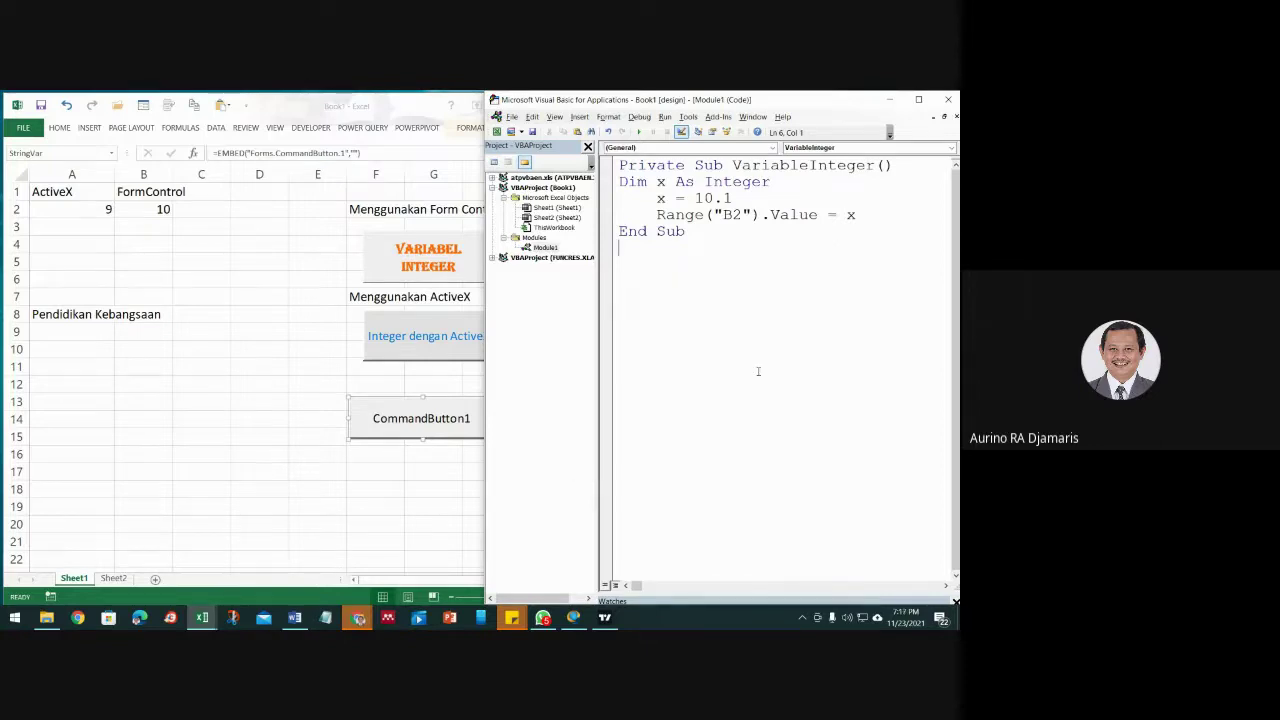
right_click(697, 212)
left_click(556, 117)
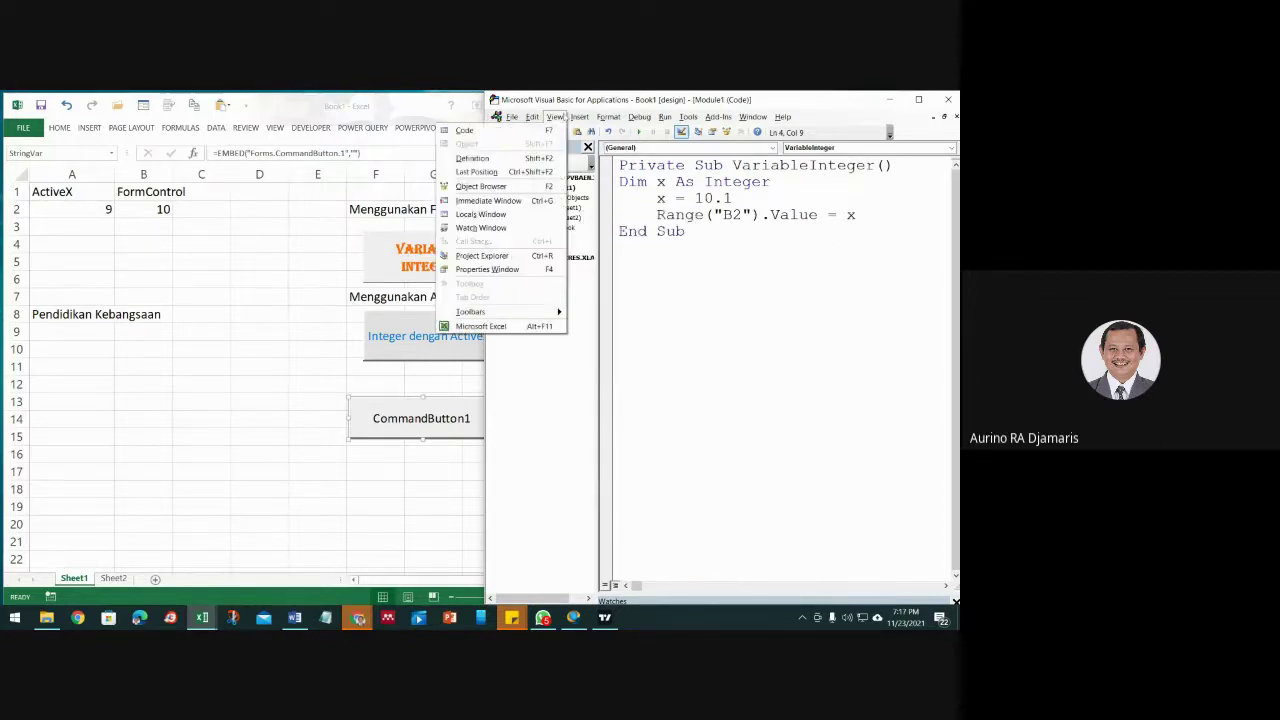
key("Escape")
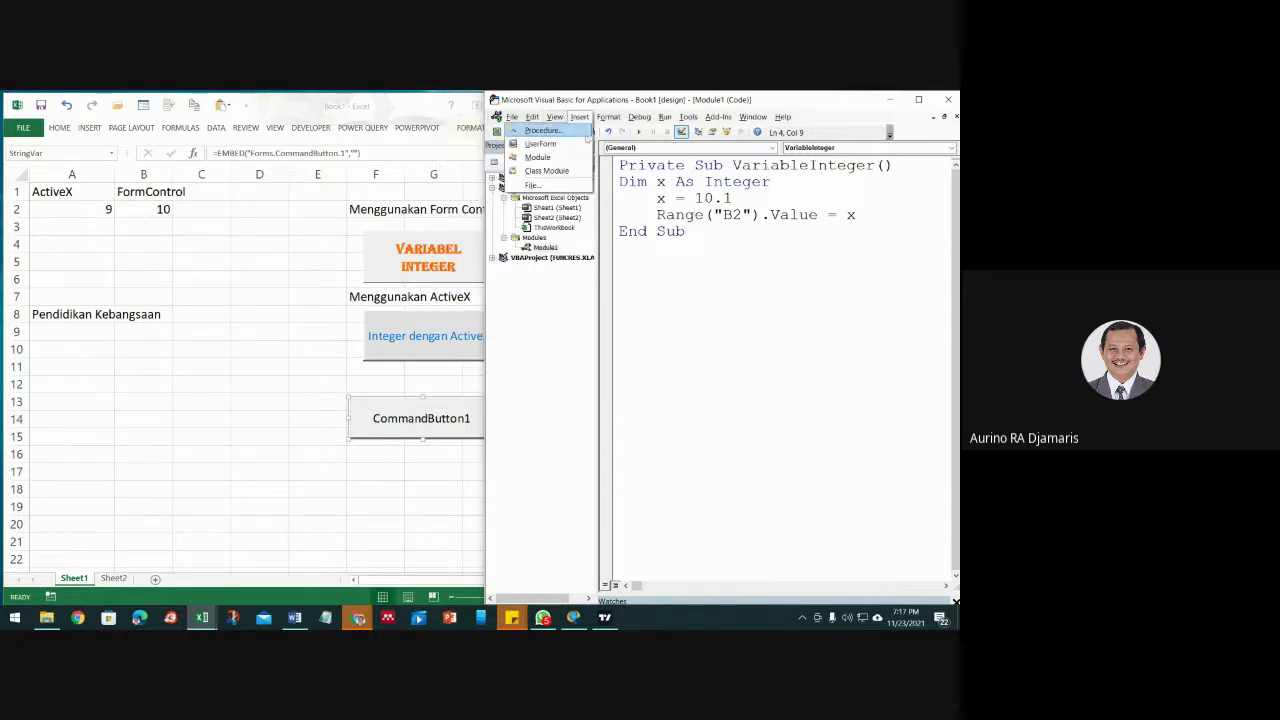
right_click(702, 189)
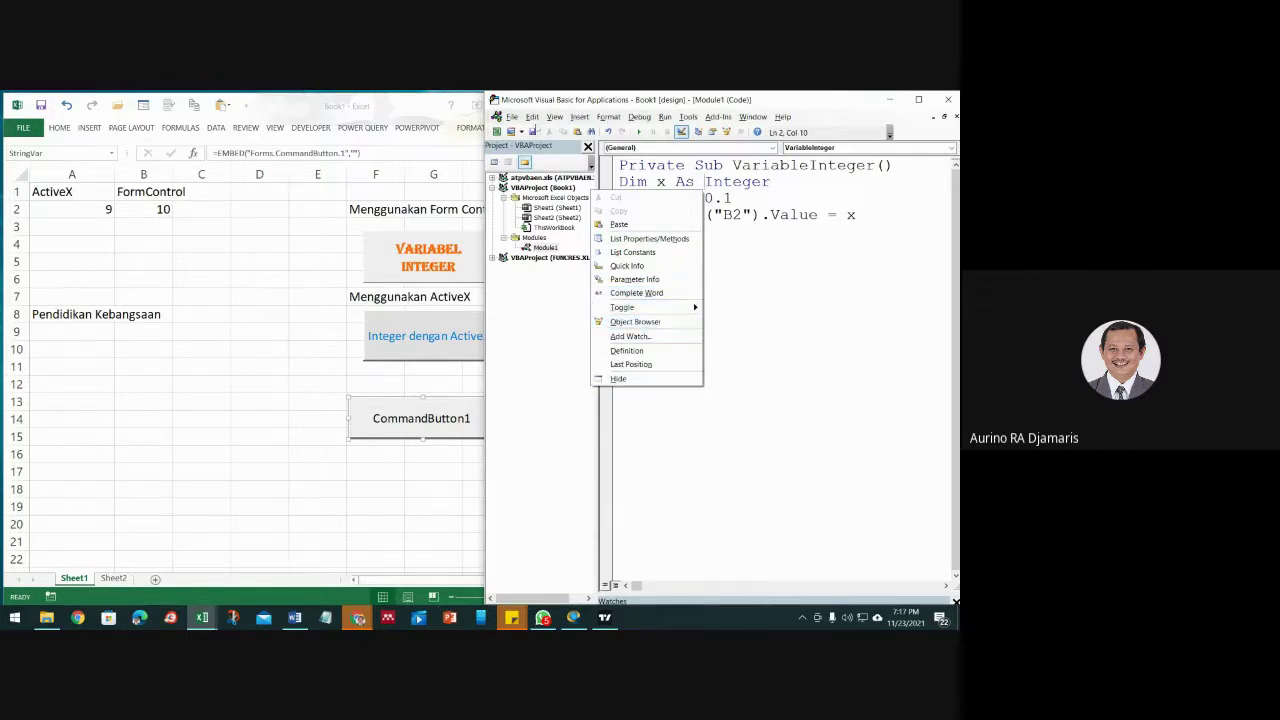
left_click(280, 485)
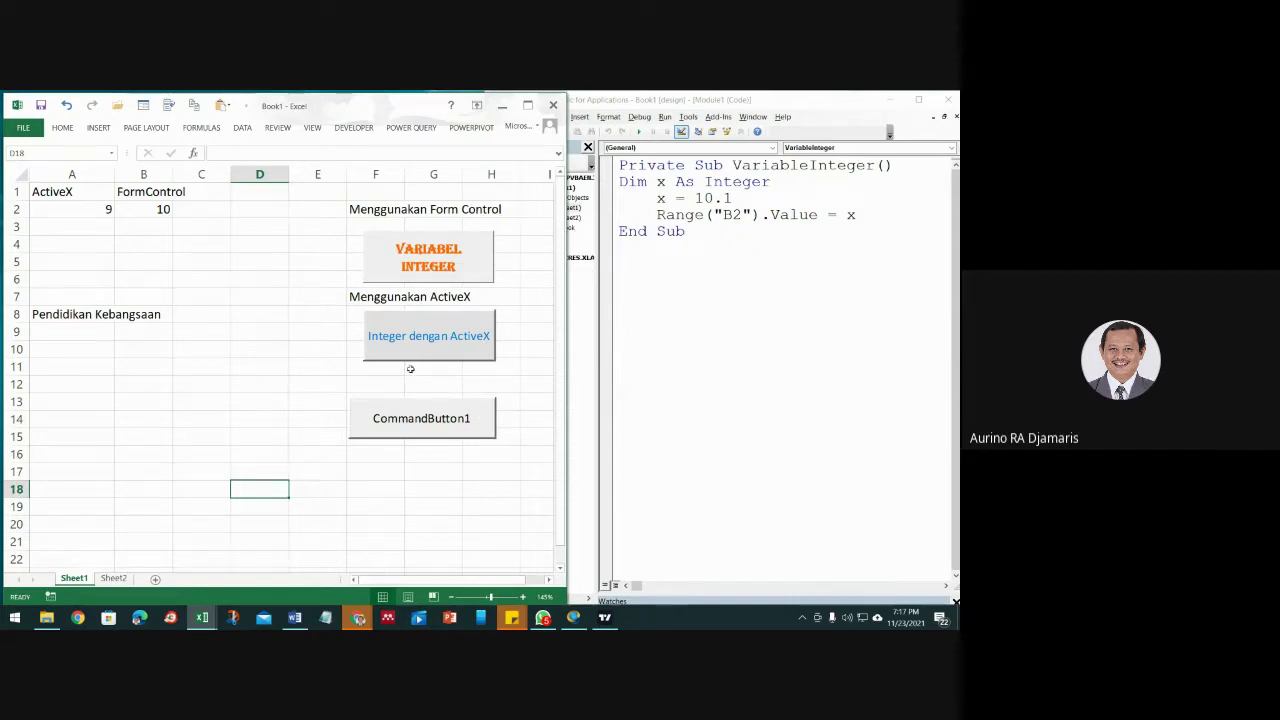
In CommandButton1's code, keep If continue = True Then MsgBox on a single line
right_click(405, 418)
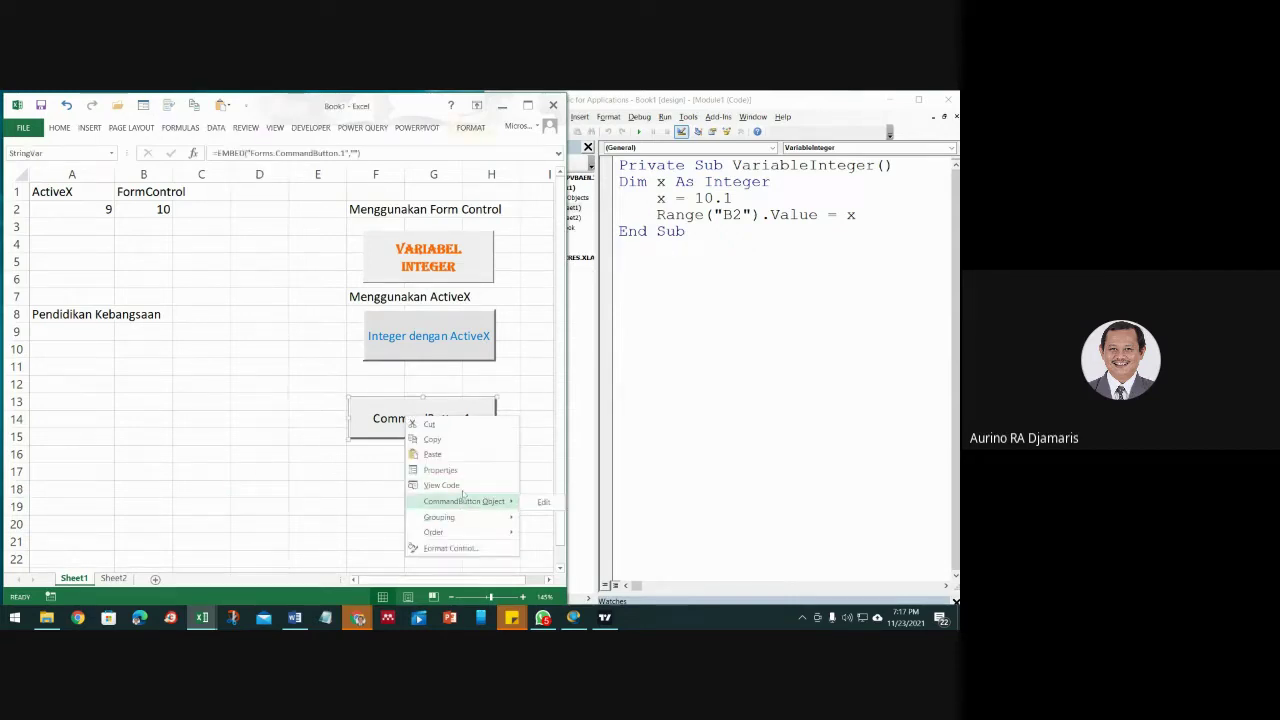
left_click(463, 486)
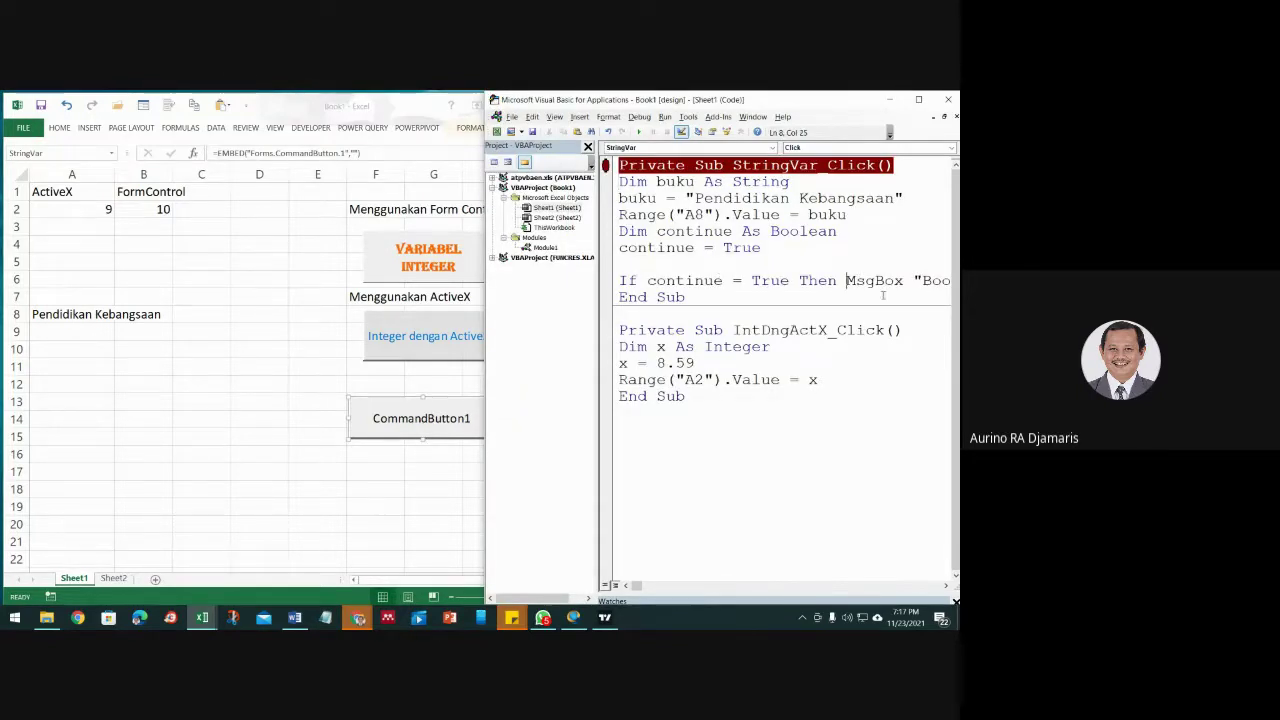
key("Return")
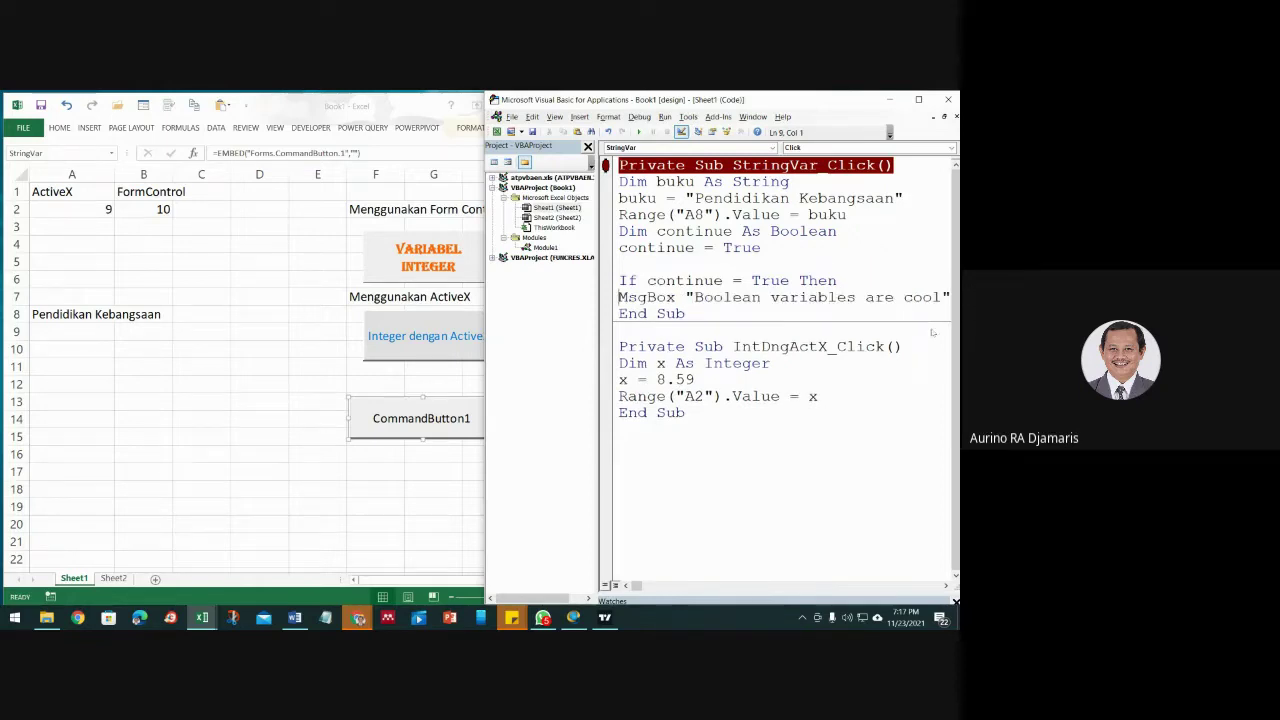
key("Down")
key("Delete")
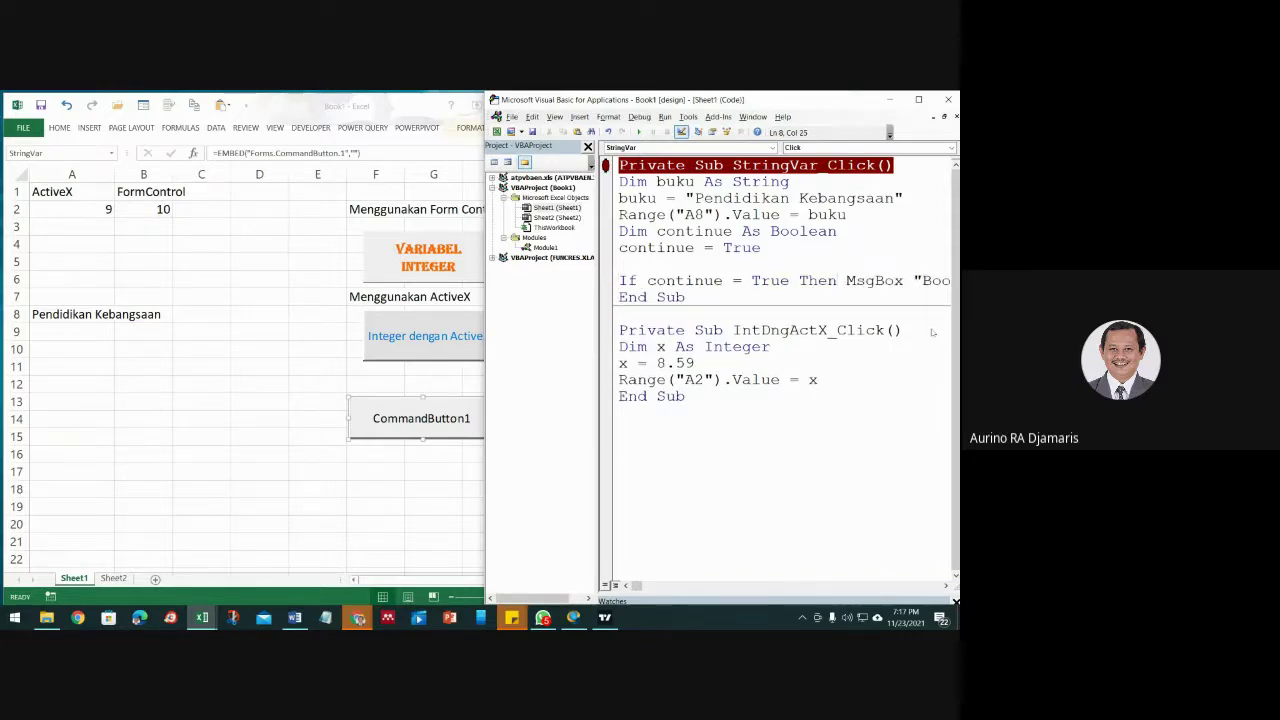
Go to the IntDngActX_Click procedure, then bring the Excel worksheet to the front
right_click(748, 280)
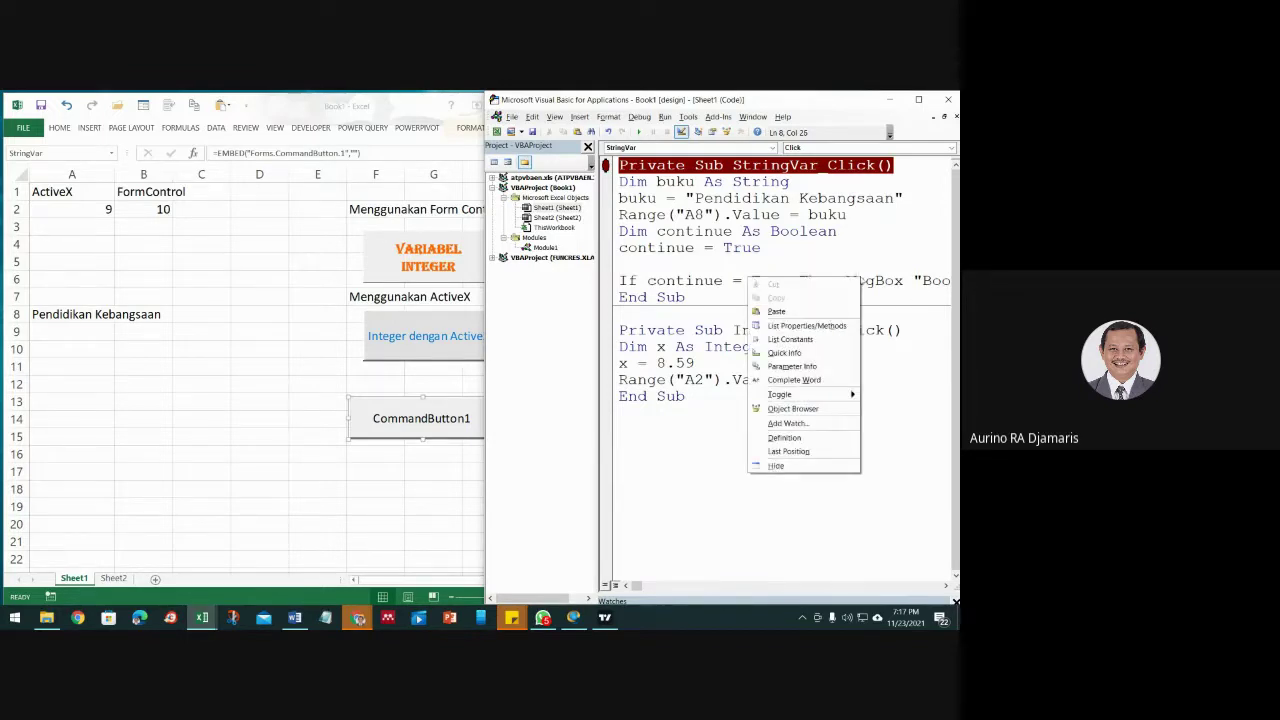
left_click(887, 352)
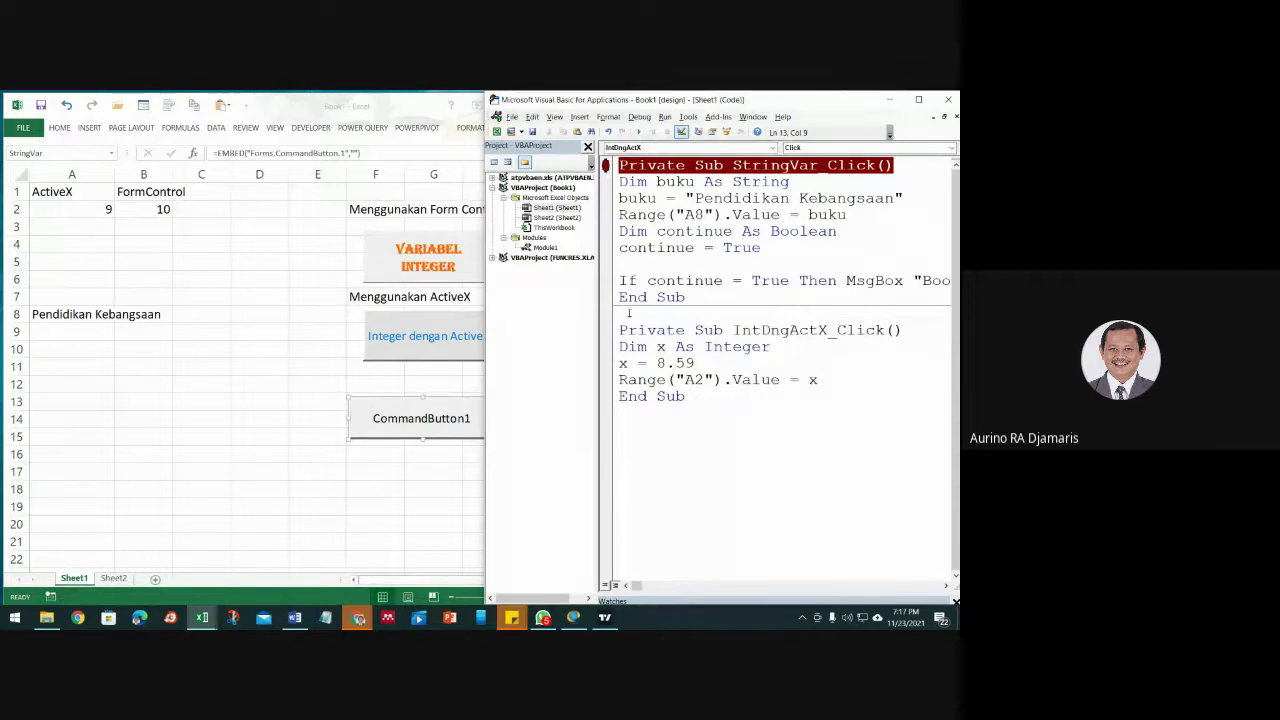
left_click(434, 463)
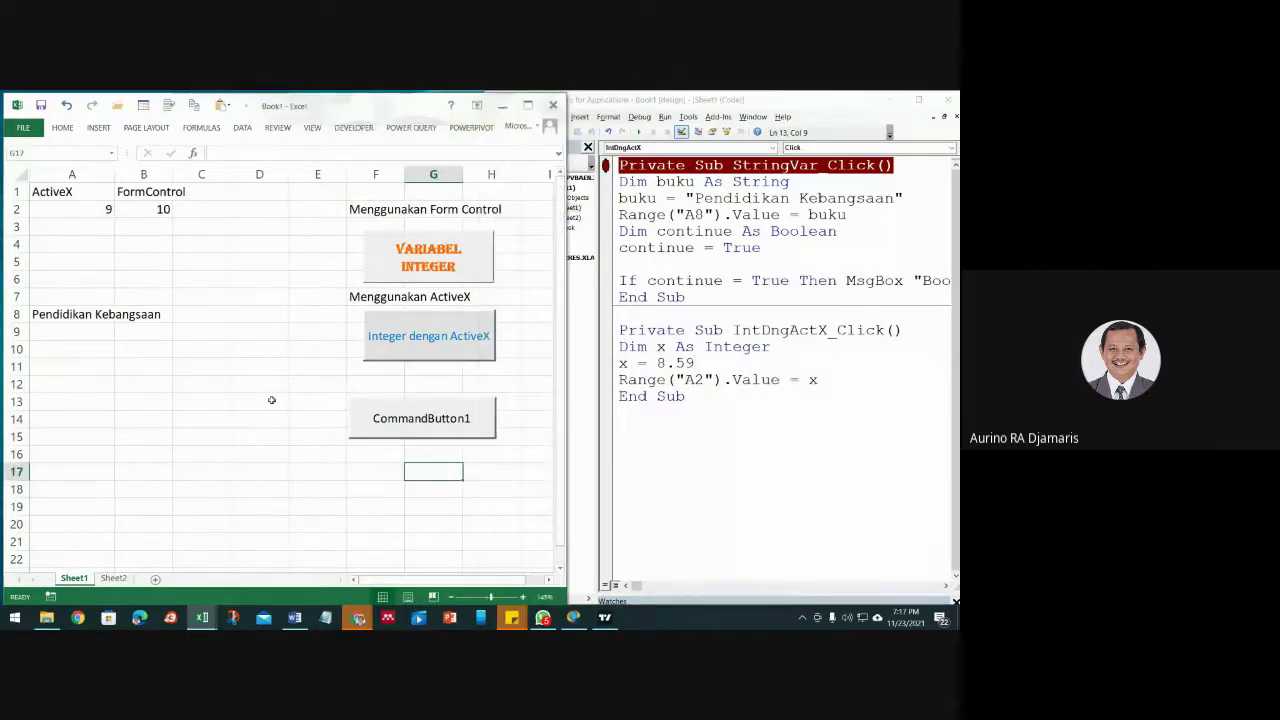
Select A8, turn off Design Mode, and run CommandButton1 so StringVar_Click halts at its breakpoint
left_click(216, 388)
left_click(58, 316)
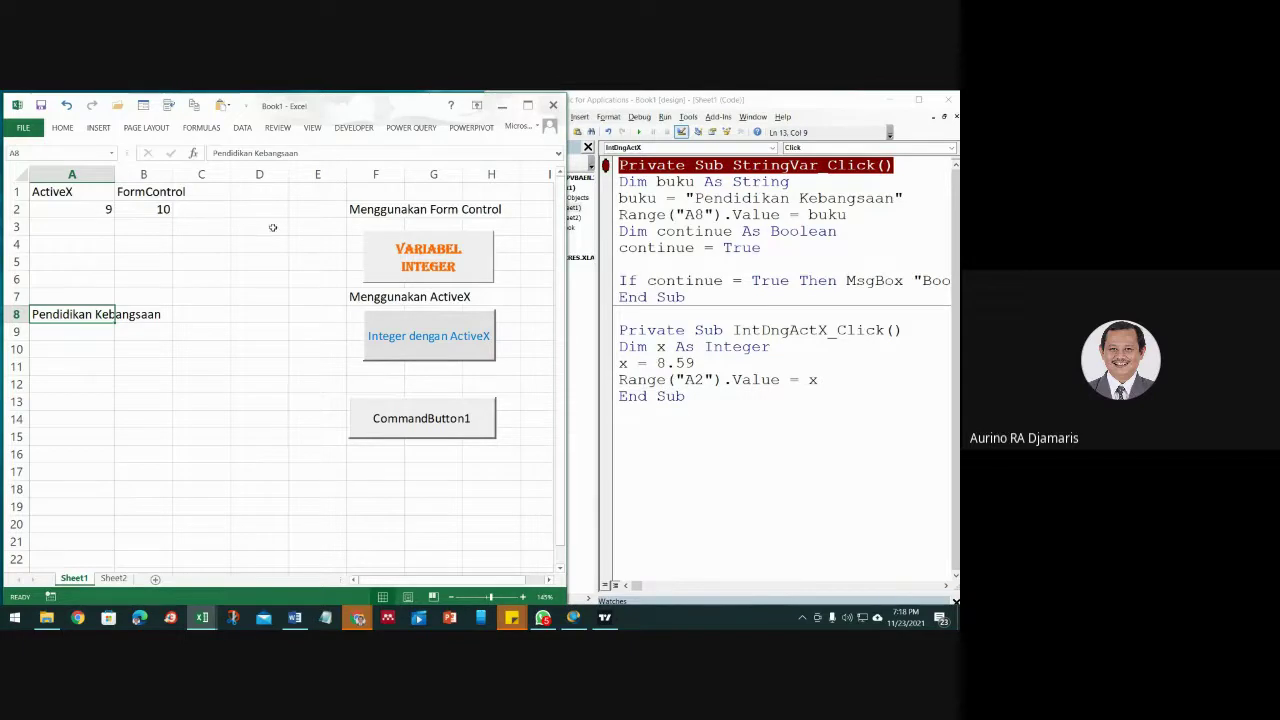
left_click(350, 128)
left_click(255, 160)
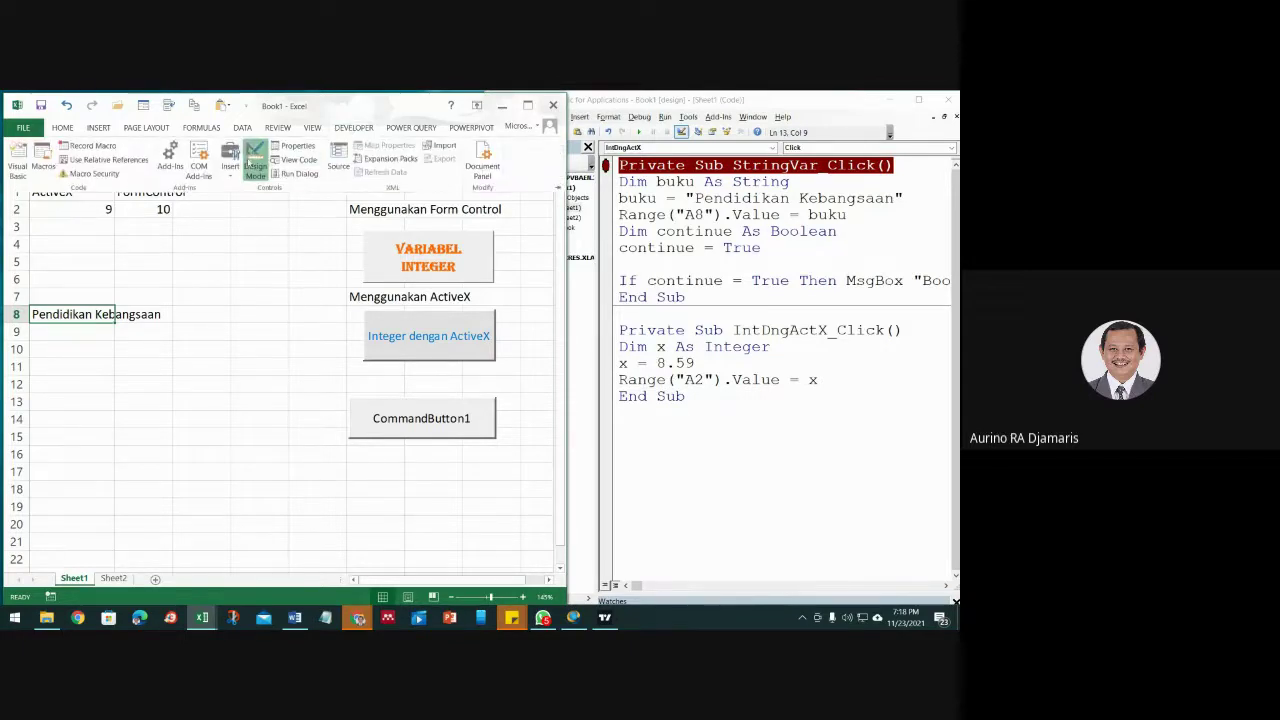
left_click(437, 430)
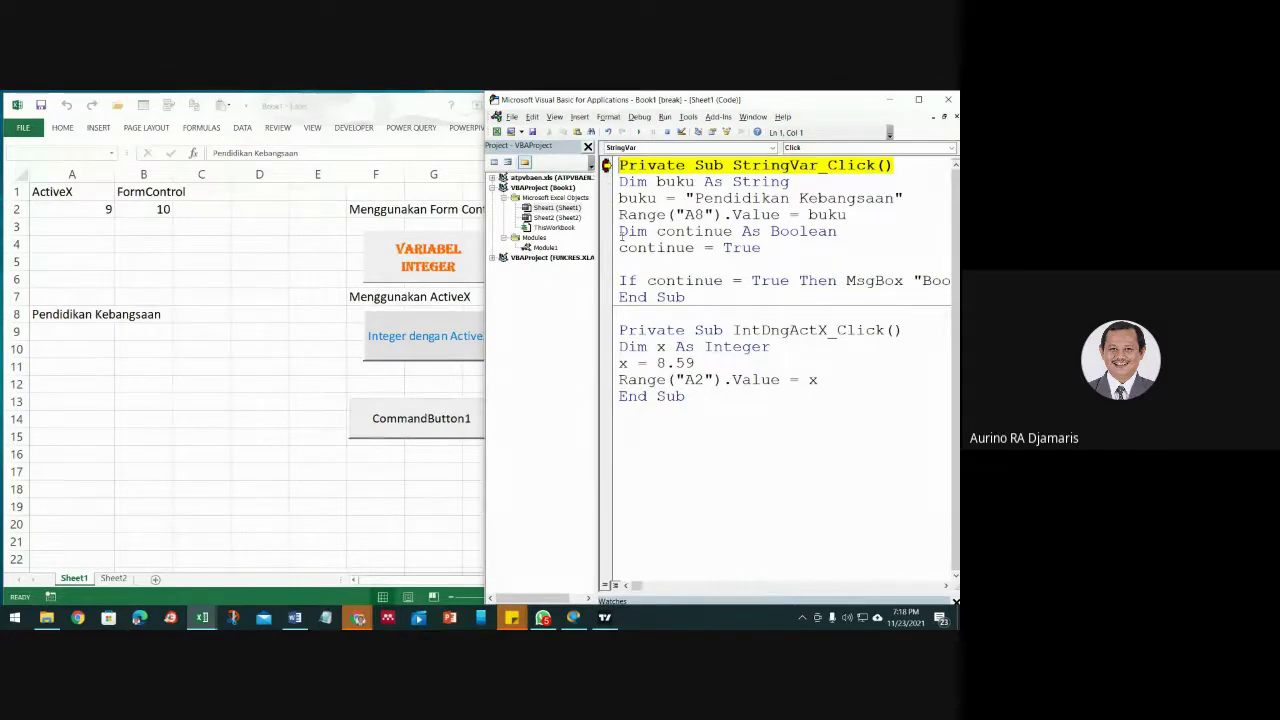
Cut the Boolean declaration and assignment lines, accept the reset, and paste them by the buku lines
left_click_drag(619, 232, 761, 248)
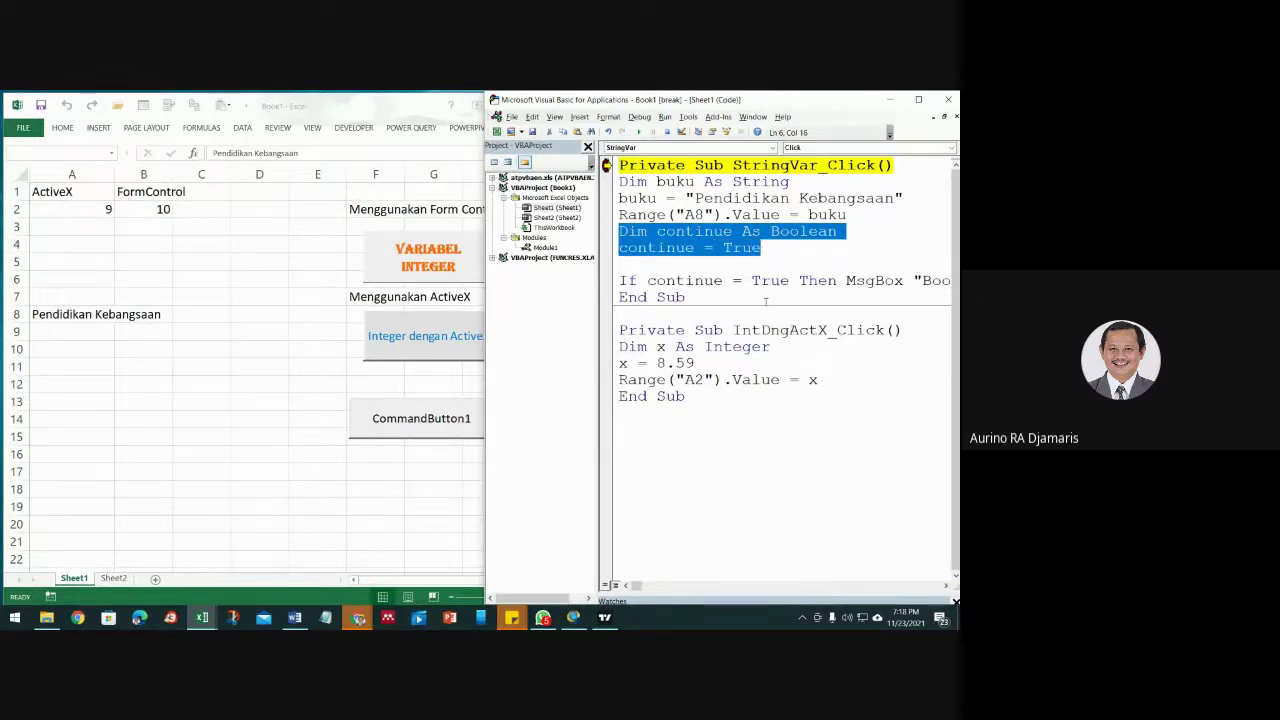
key("Delete")
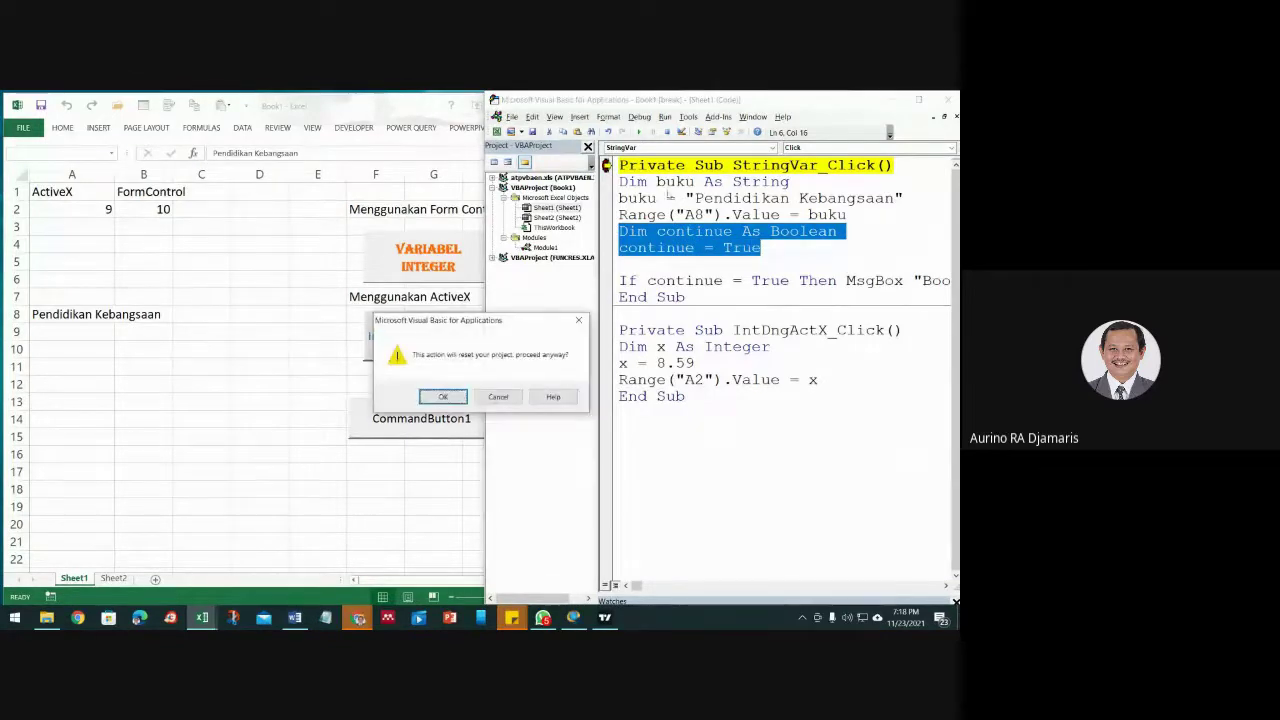
left_click(443, 397)
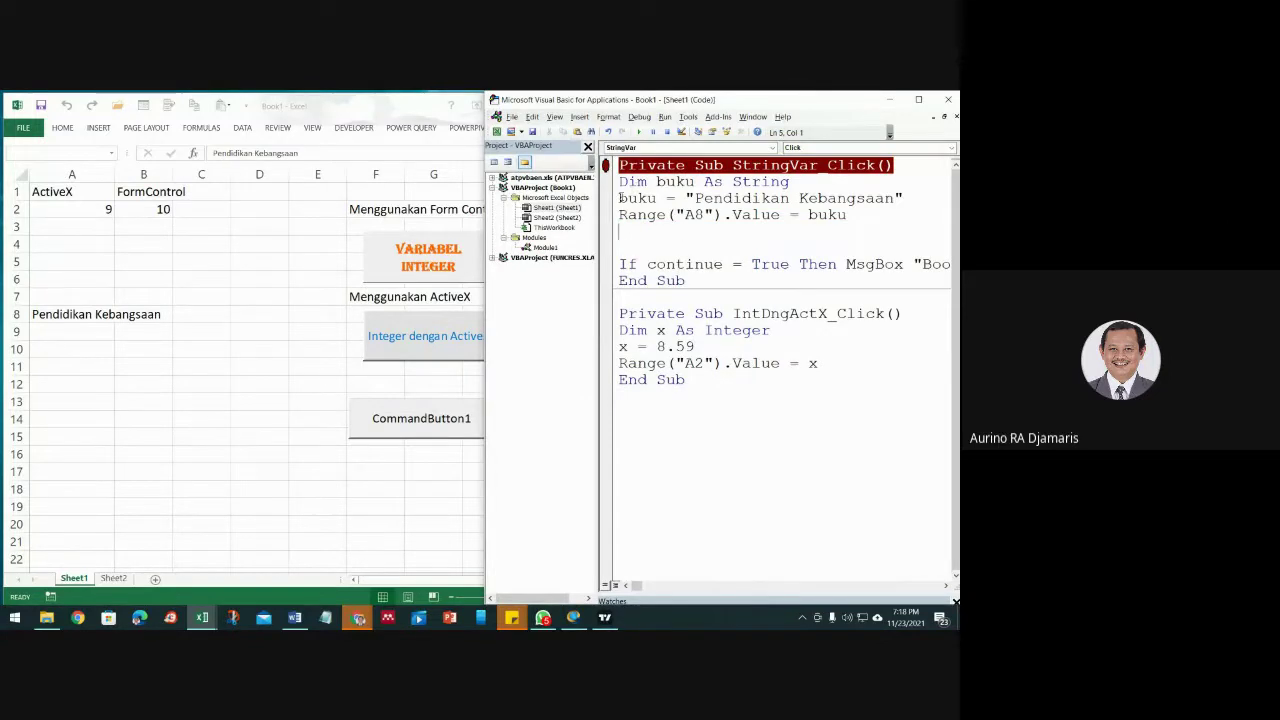
key("Return")
key("Up")
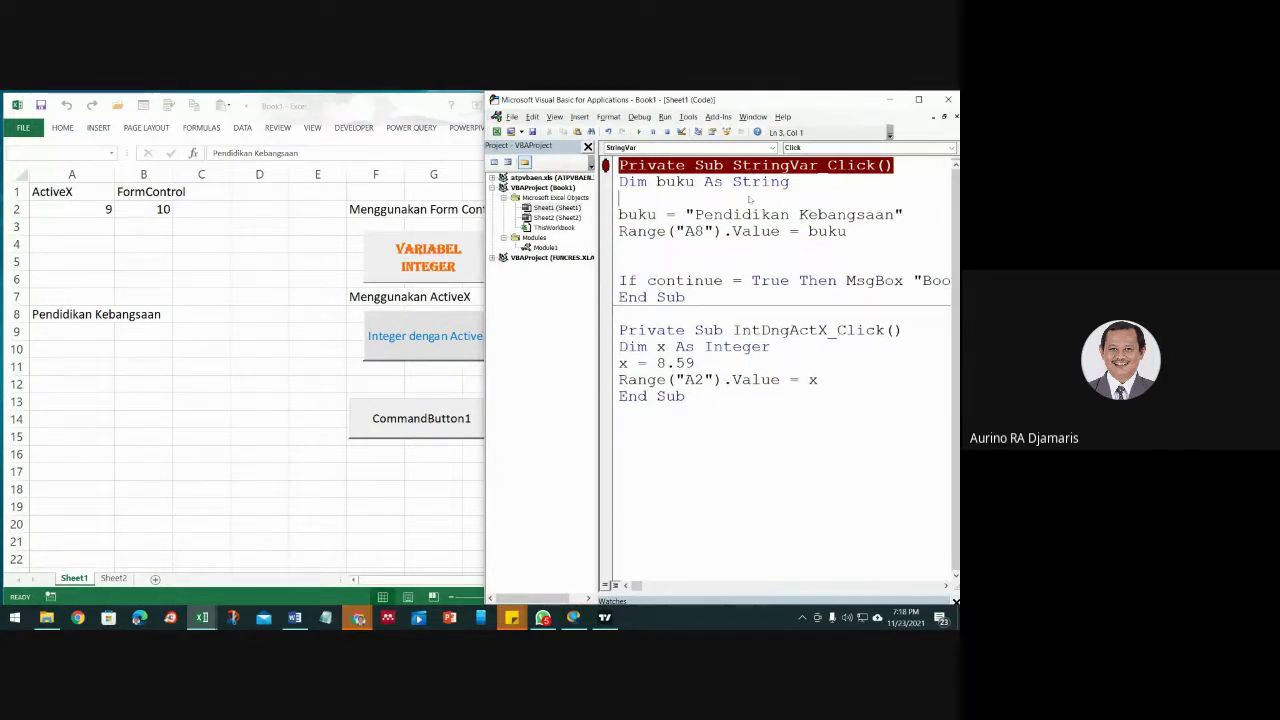
type("Dim continue As Boolean continue = True")
Move continue = True just above the If line and clear the StringVar_Click breakpoint
key("ctrl+shift+Left")
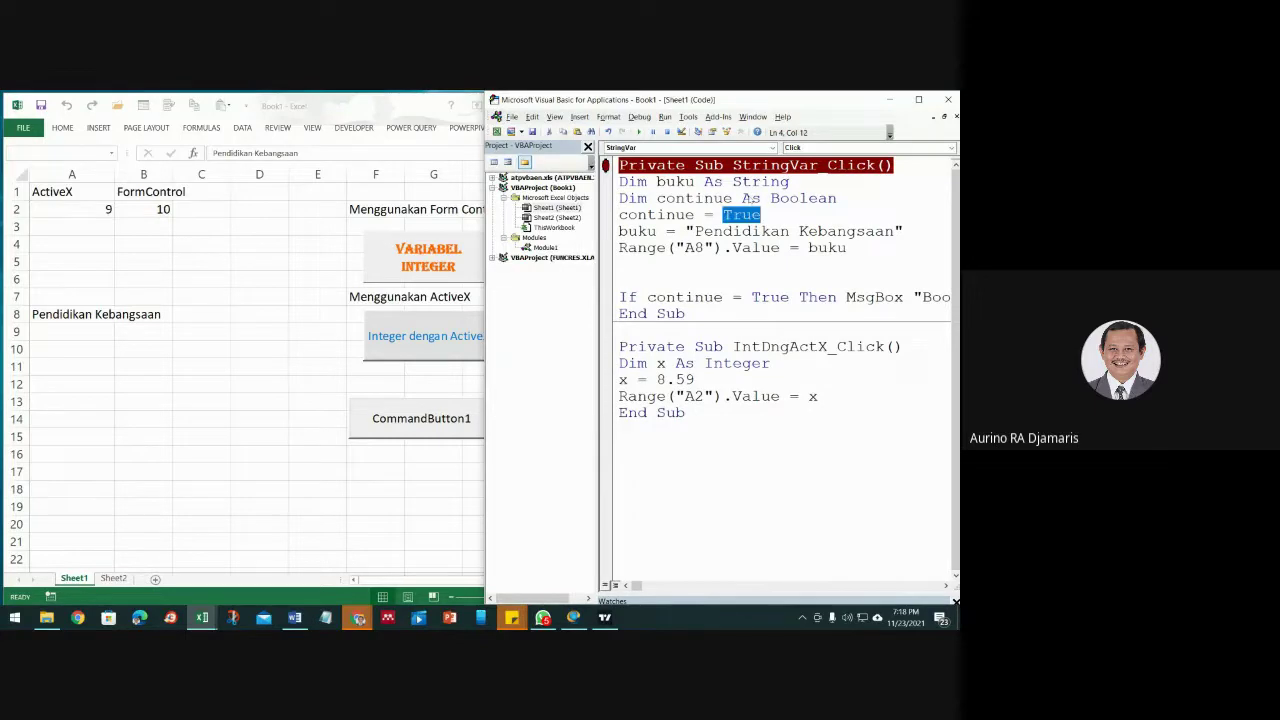
key("ctrl+shift+Left")
key("ctrl+shift+Left")
key("Delete")
left_click(619, 247)
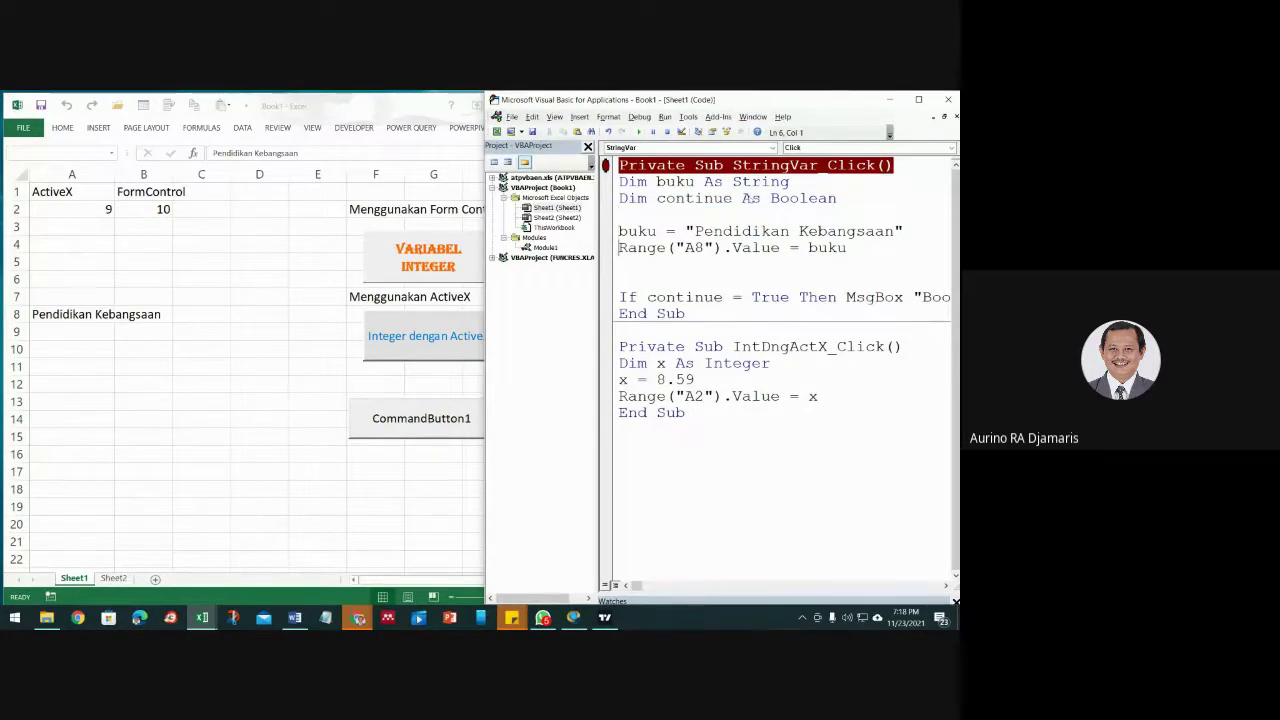
key("ctrl+z")
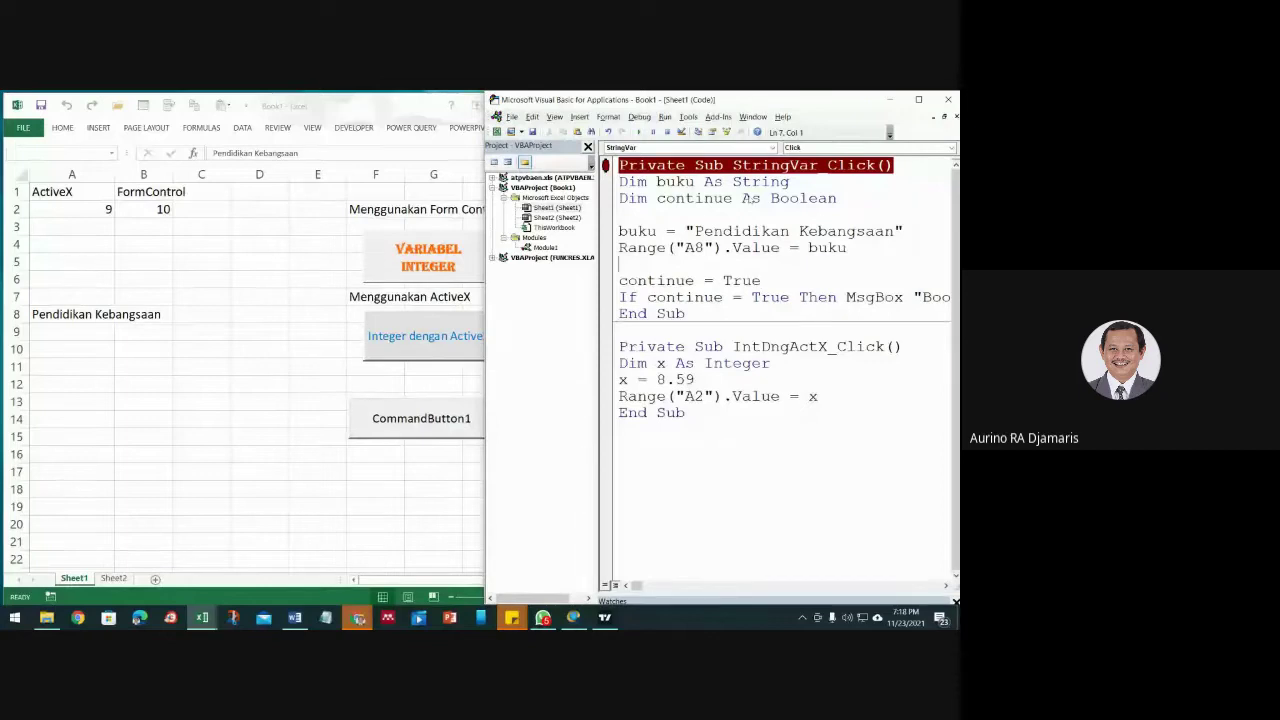
left_click(716, 319)
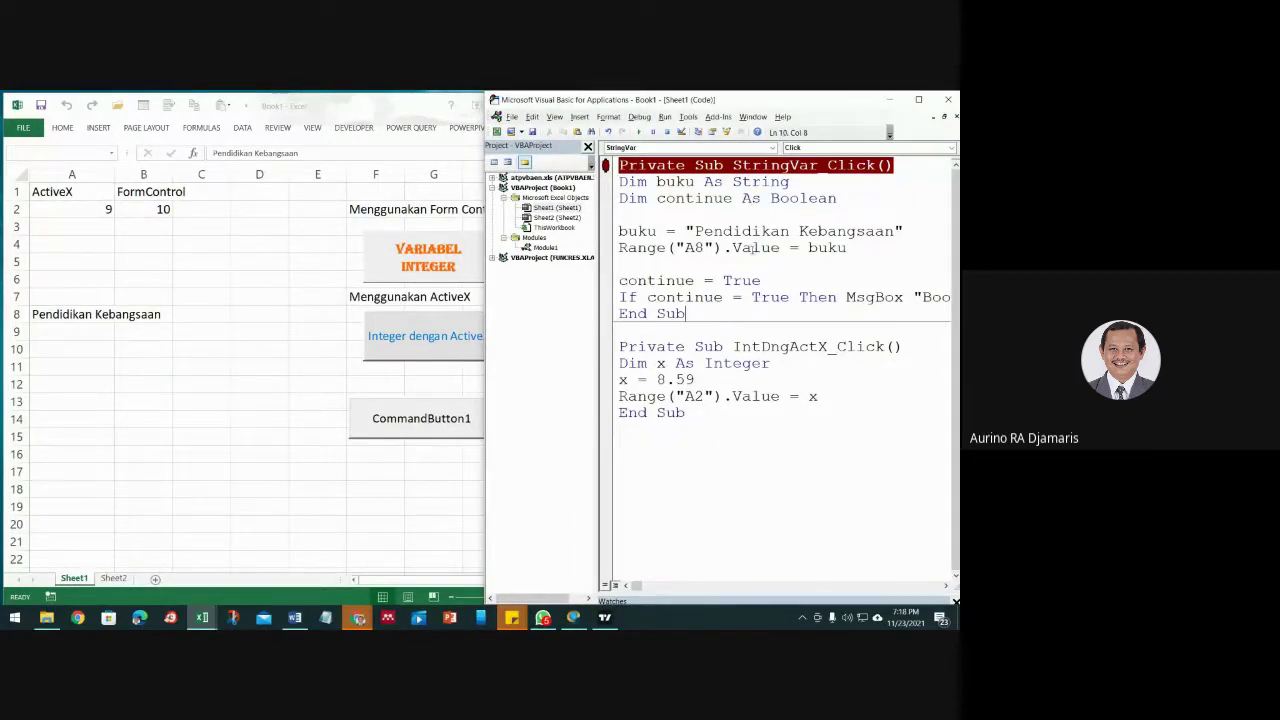
left_click(319, 505)
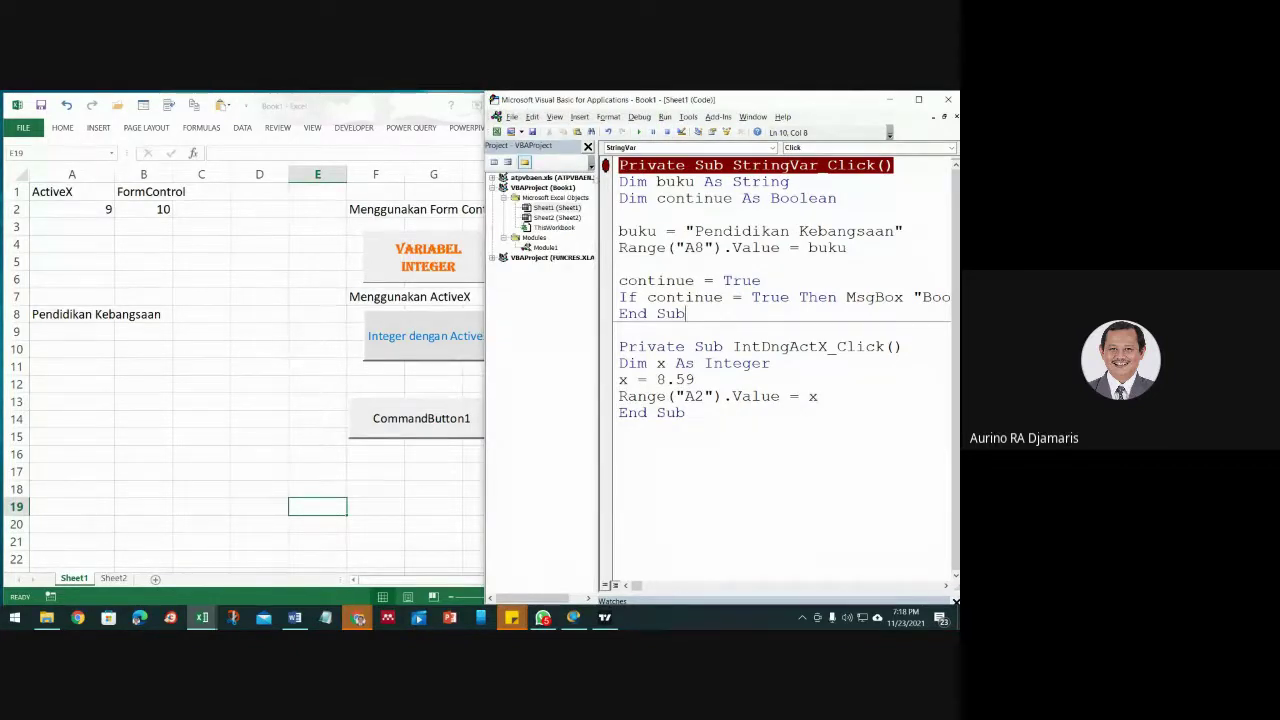
left_click(605, 165)
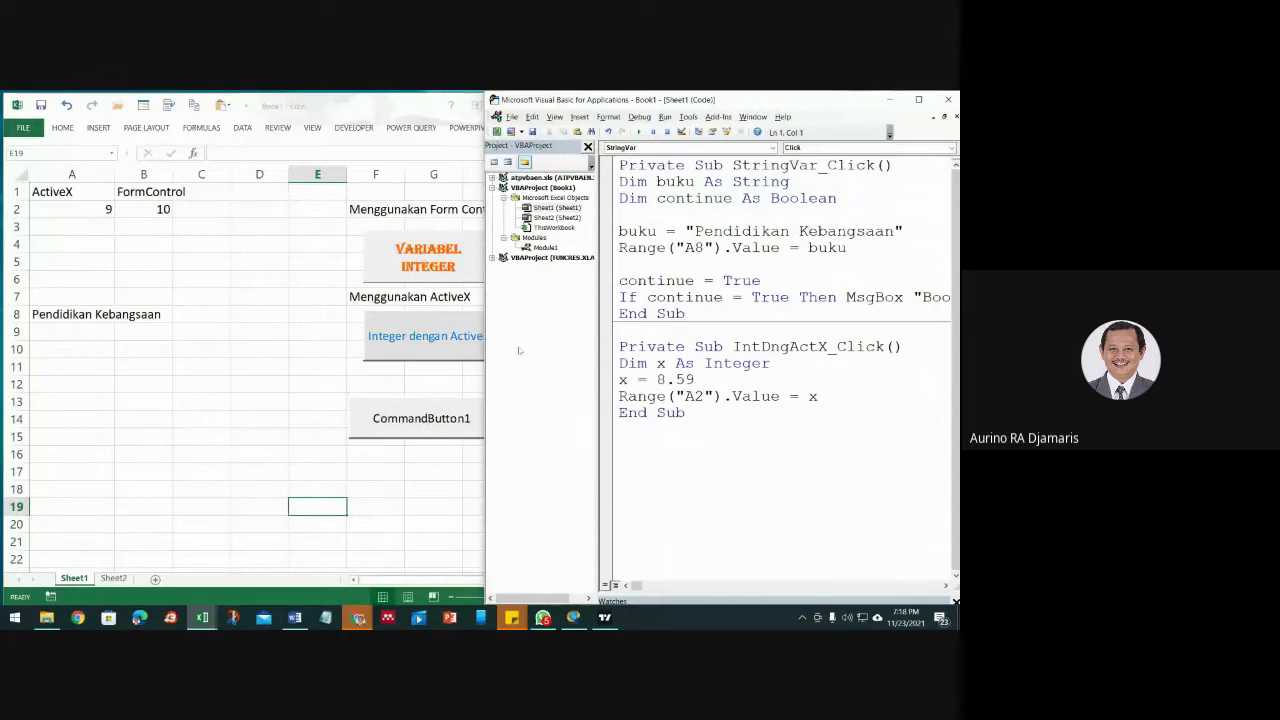
Run CommandButton1, dismiss the 'Boolean variables are cool' message, and change continue to False
left_click(448, 425)
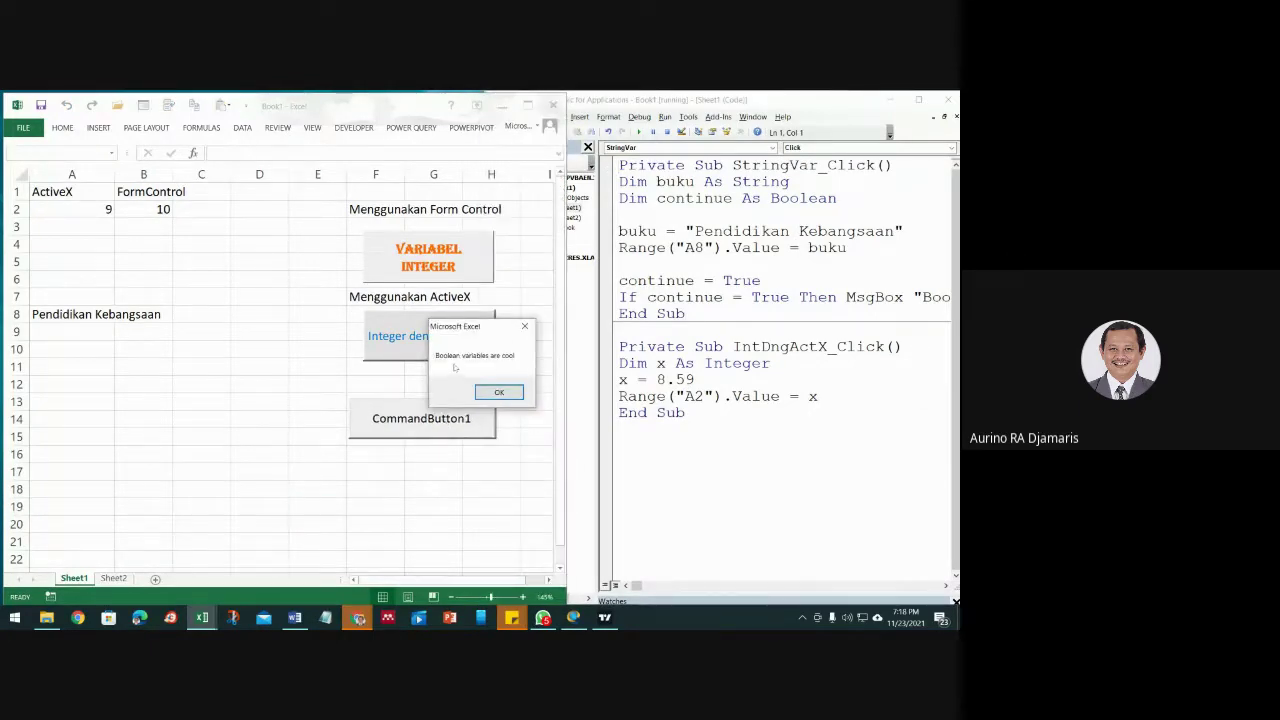
left_click(500, 393)
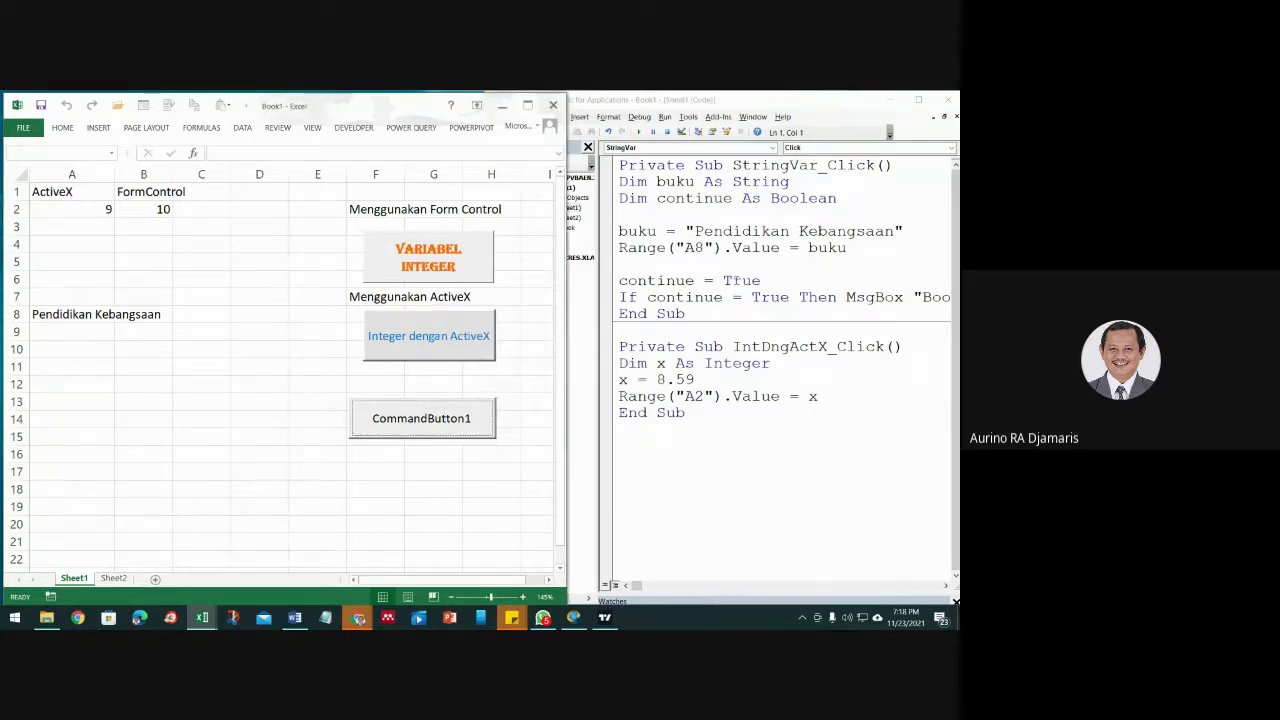
type("F")
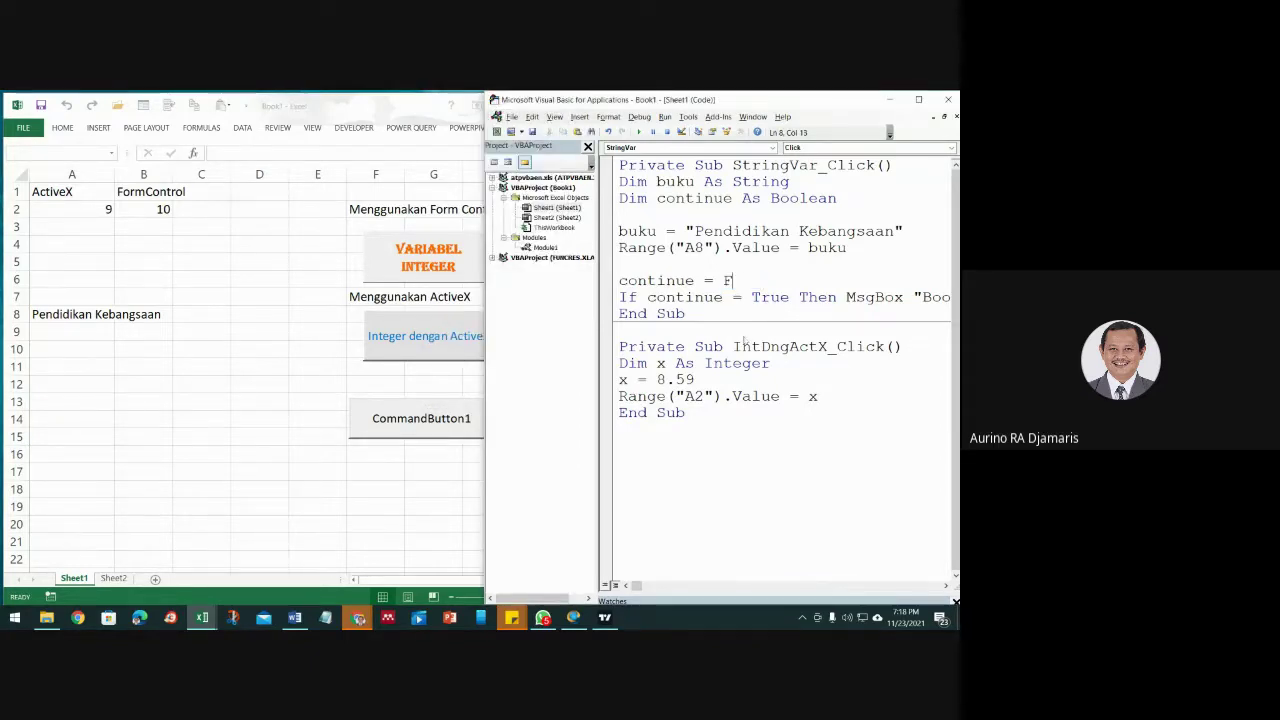
type("ale")
type("e")
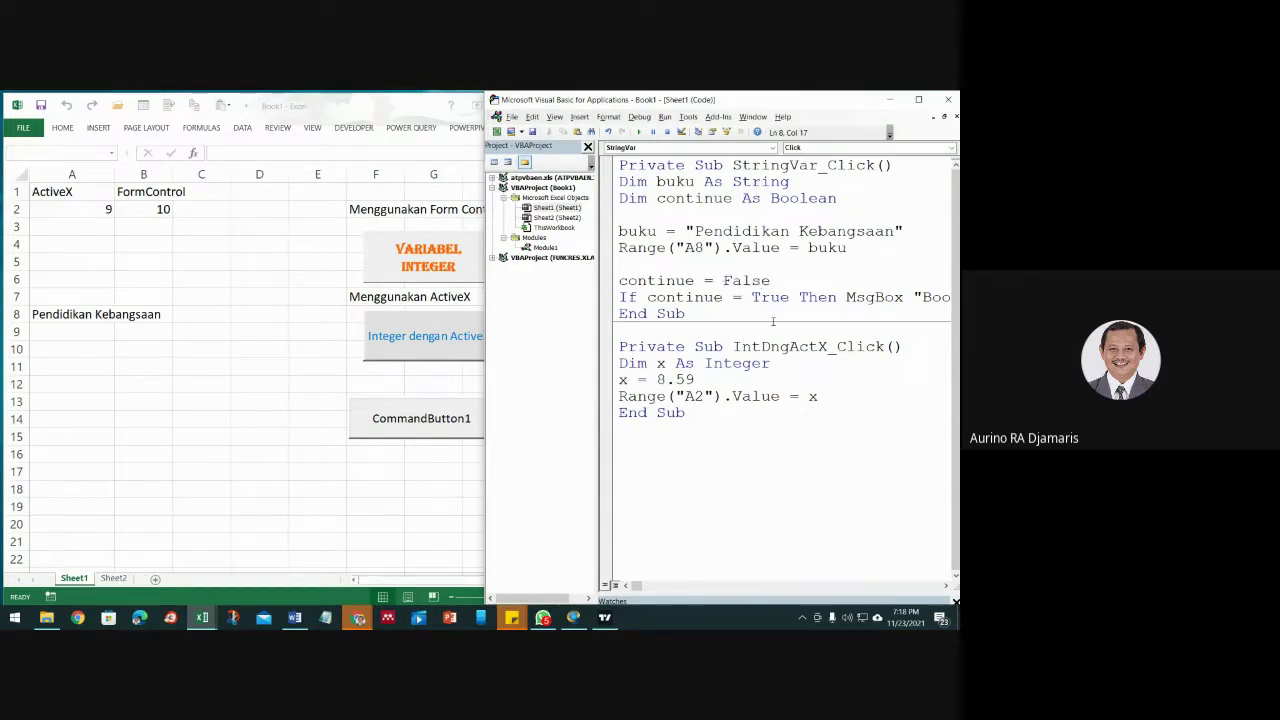
left_click(704, 310)
Duplicate the If line above End Sub and change the copy's message to 'Salah Kan'
left_click_drag(617, 297, 953, 303)
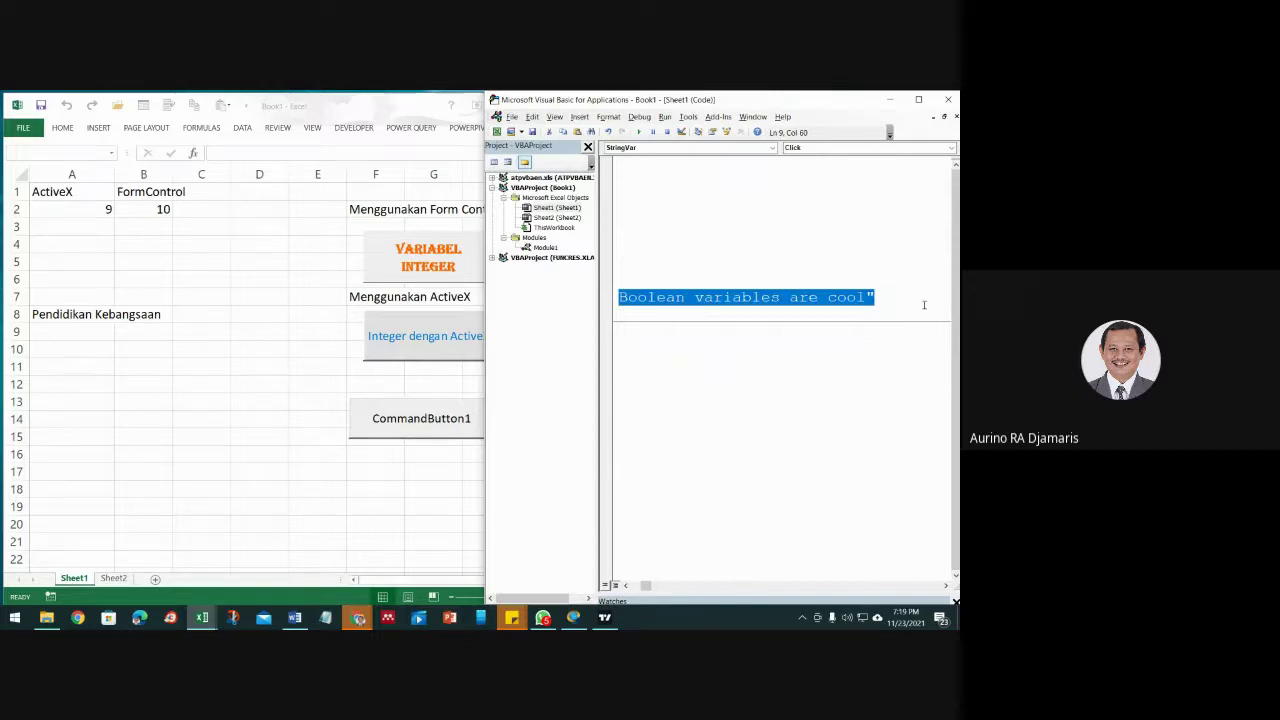
left_click(924, 306)
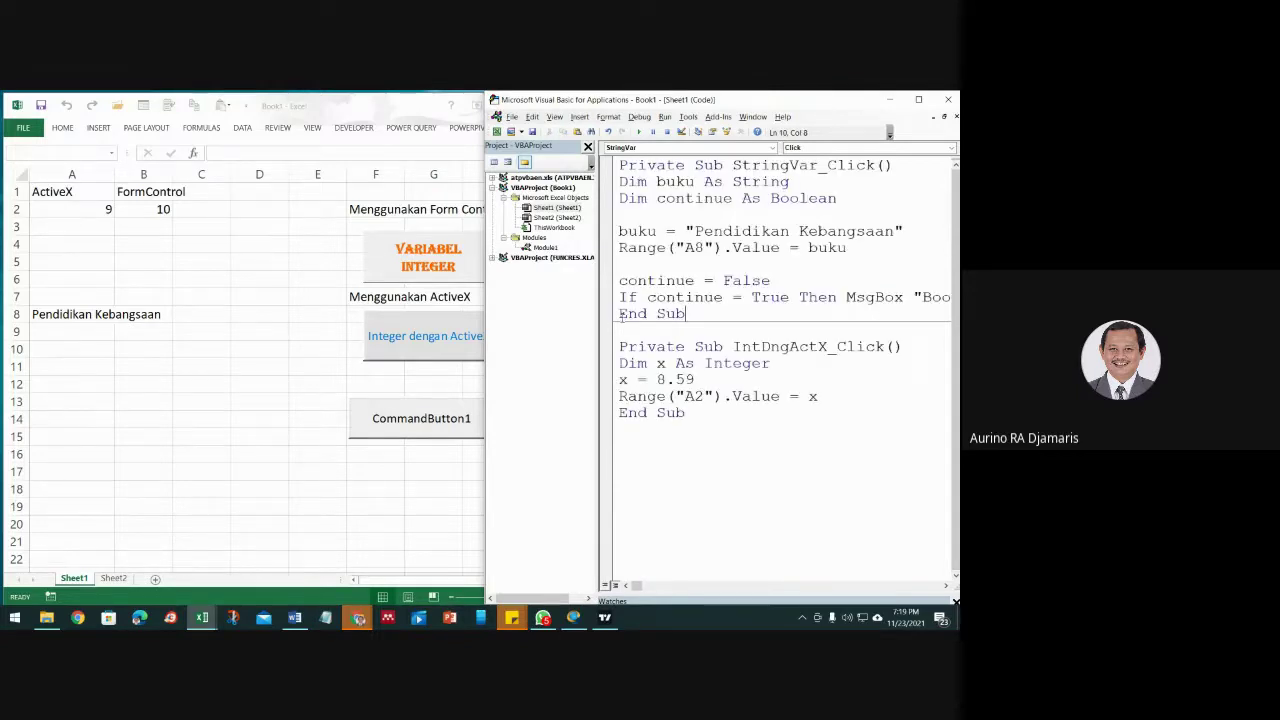
key("Return")
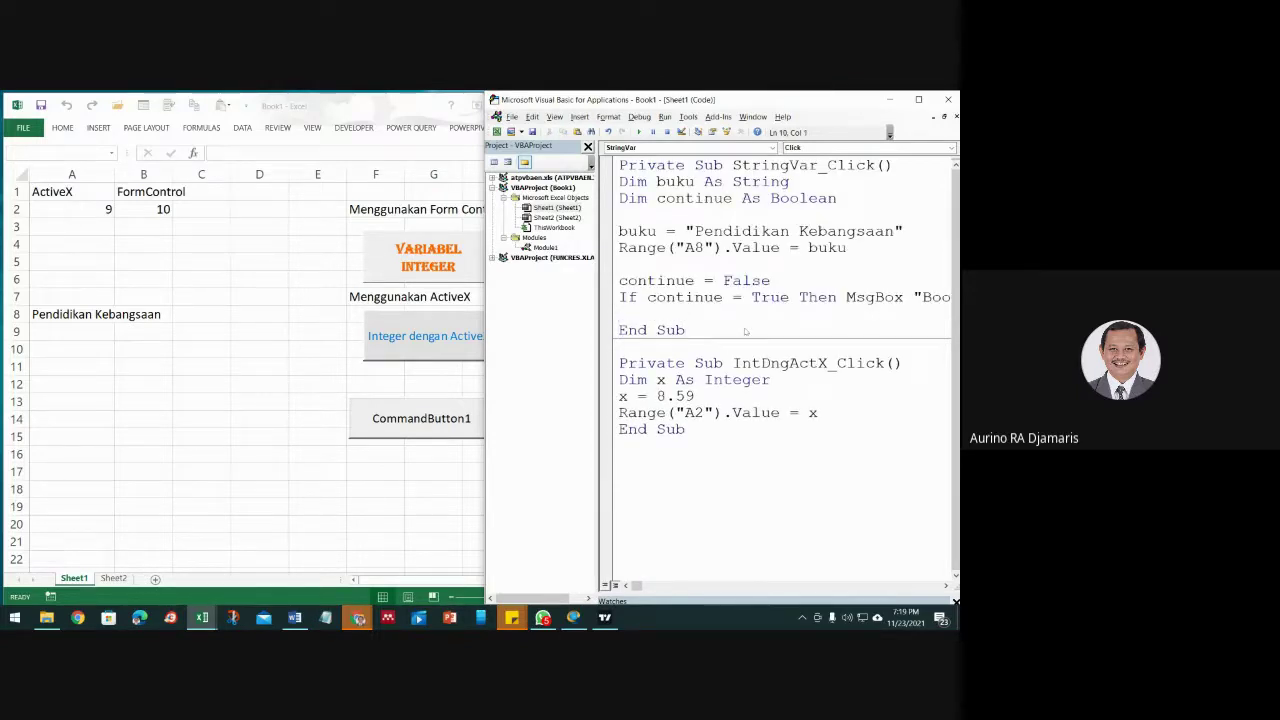
key("ctrl+v")
key("shift+Left")
key("shift+Left")
key("shift+Left")
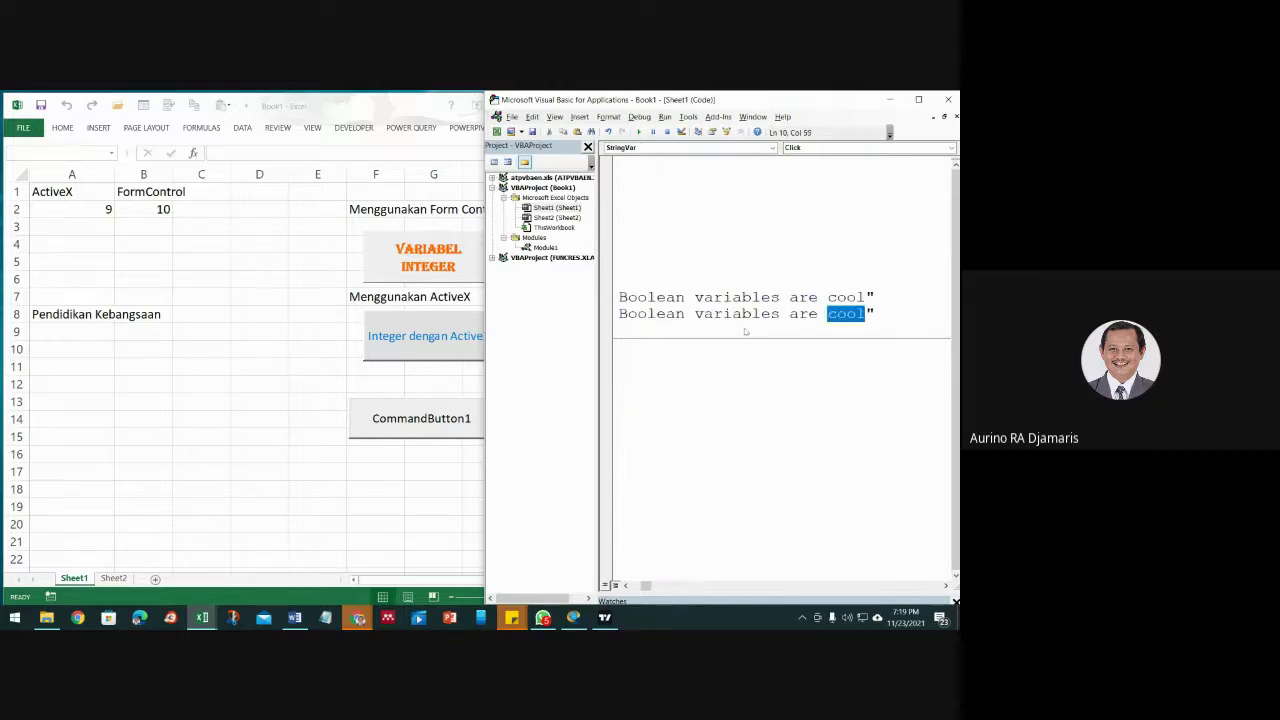
key("shift+Left")
key("shift+Left")
key("shift+Left")
key("shift+Left")
key("shift+Left")
key("shift+Left")
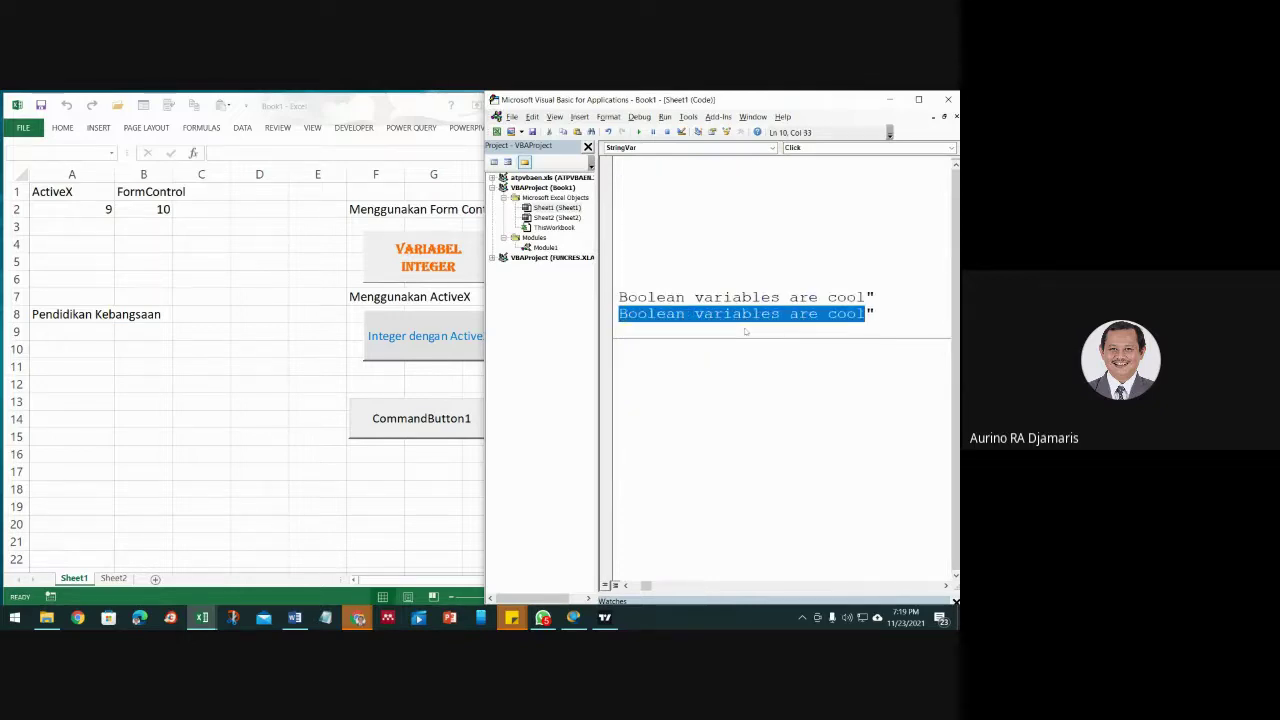
key("Delete")
key("Left")
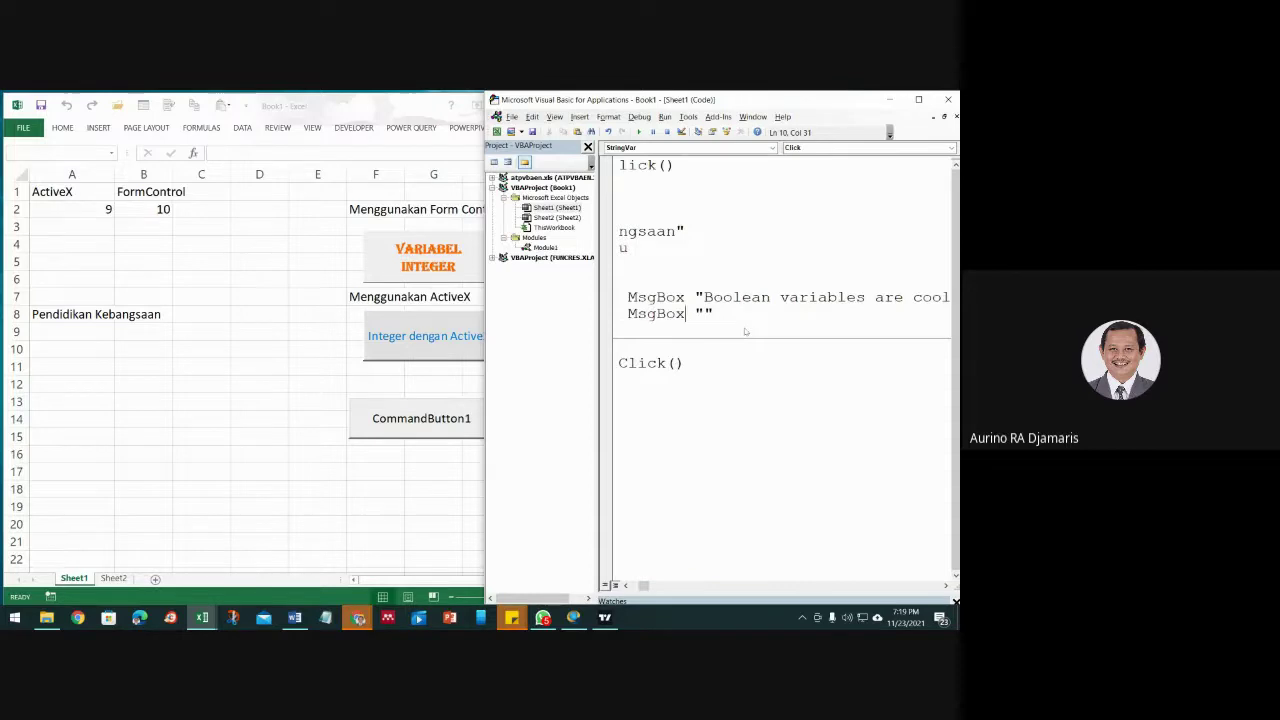
type("Fa")
key("BackSpace")
type("alah")
key("BackSpace")
key("BackSpace")
type("ah ")
type("Kan")
Check both MsgBox lines, then try CommandButton1's macro on the worksheet
left_click(667, 297)
left_click(685, 314)
left_click(288, 363)
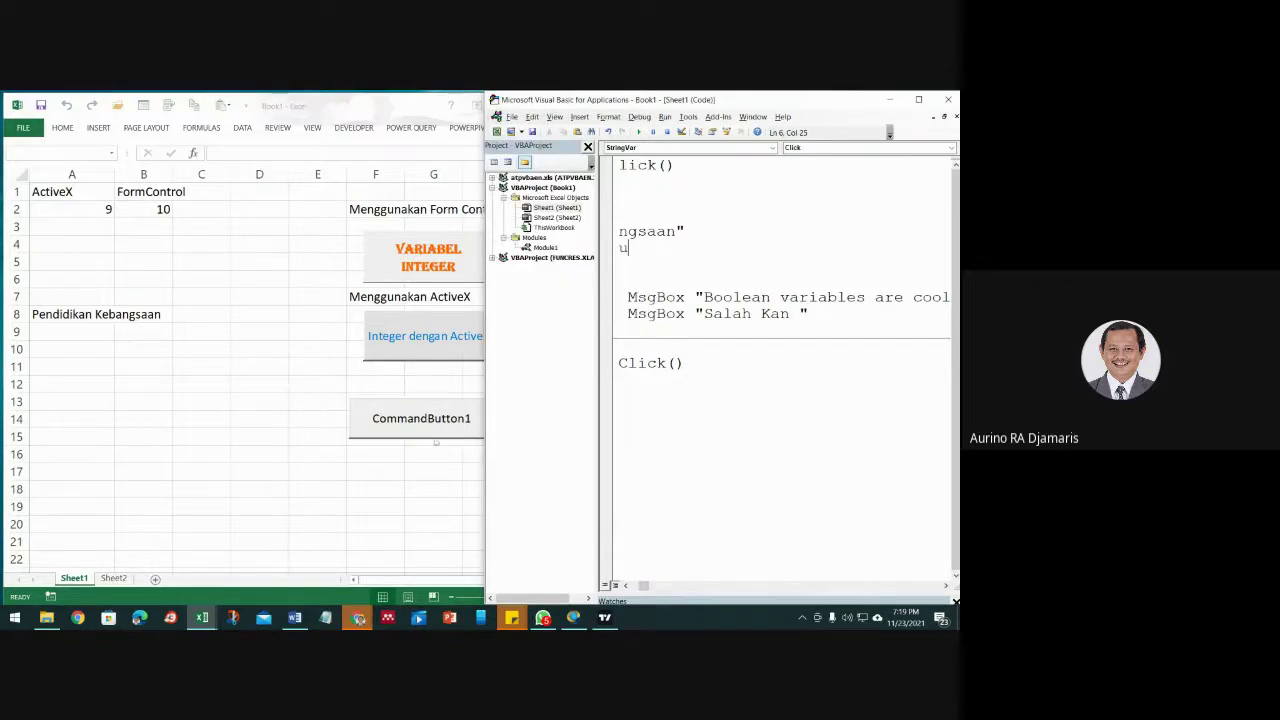
left_click(436, 431)
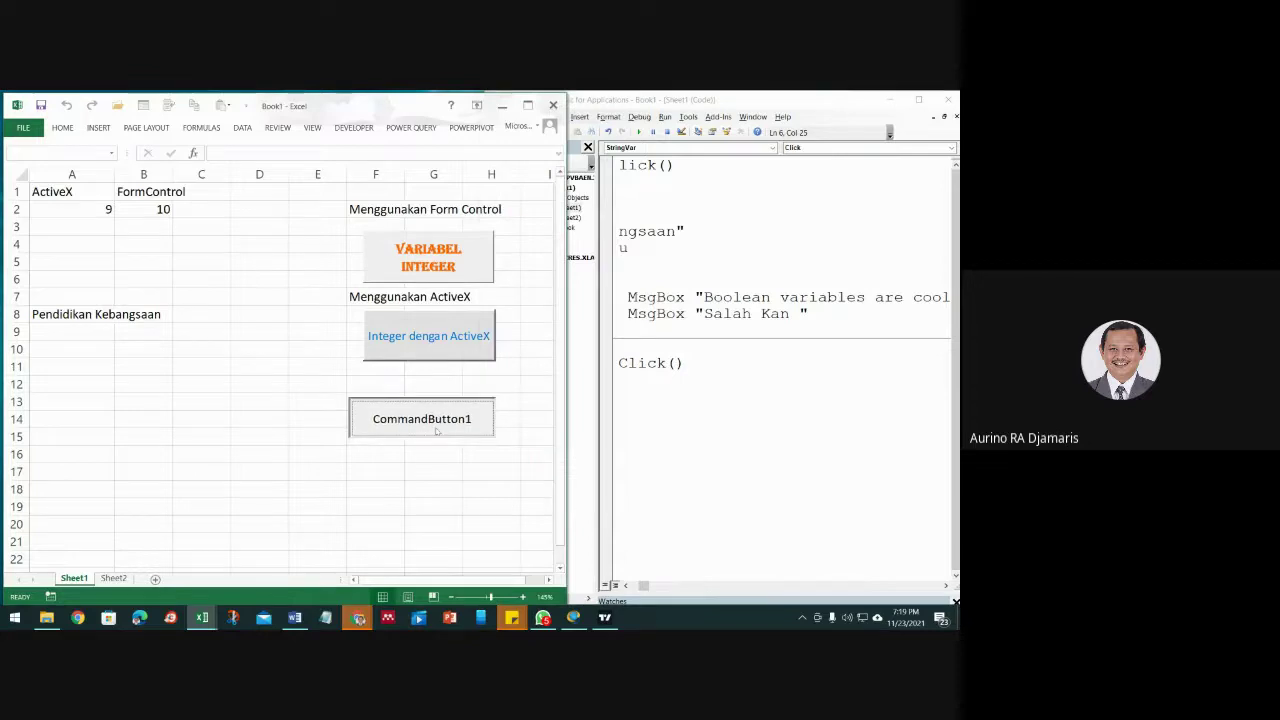
Change True to False in the second If condition and reset the project
left_click(722, 297)
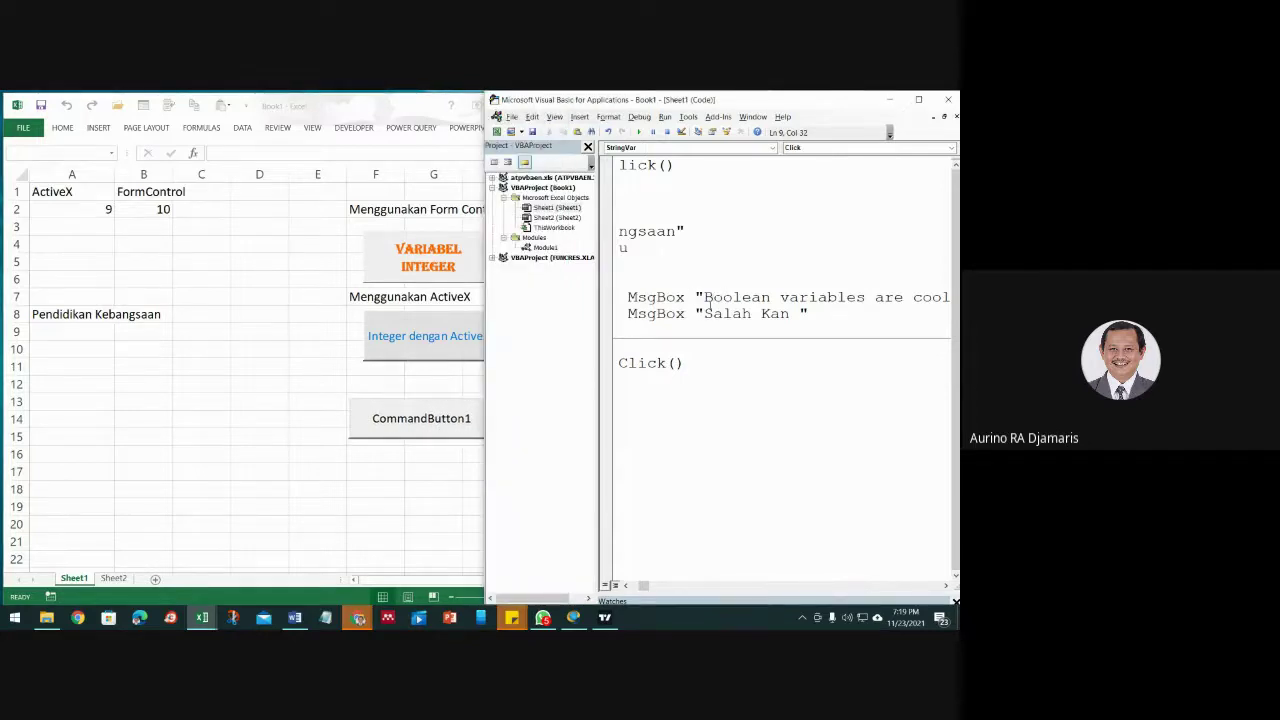
left_click_drag(695, 313, 563, 315)
left_click(751, 313)
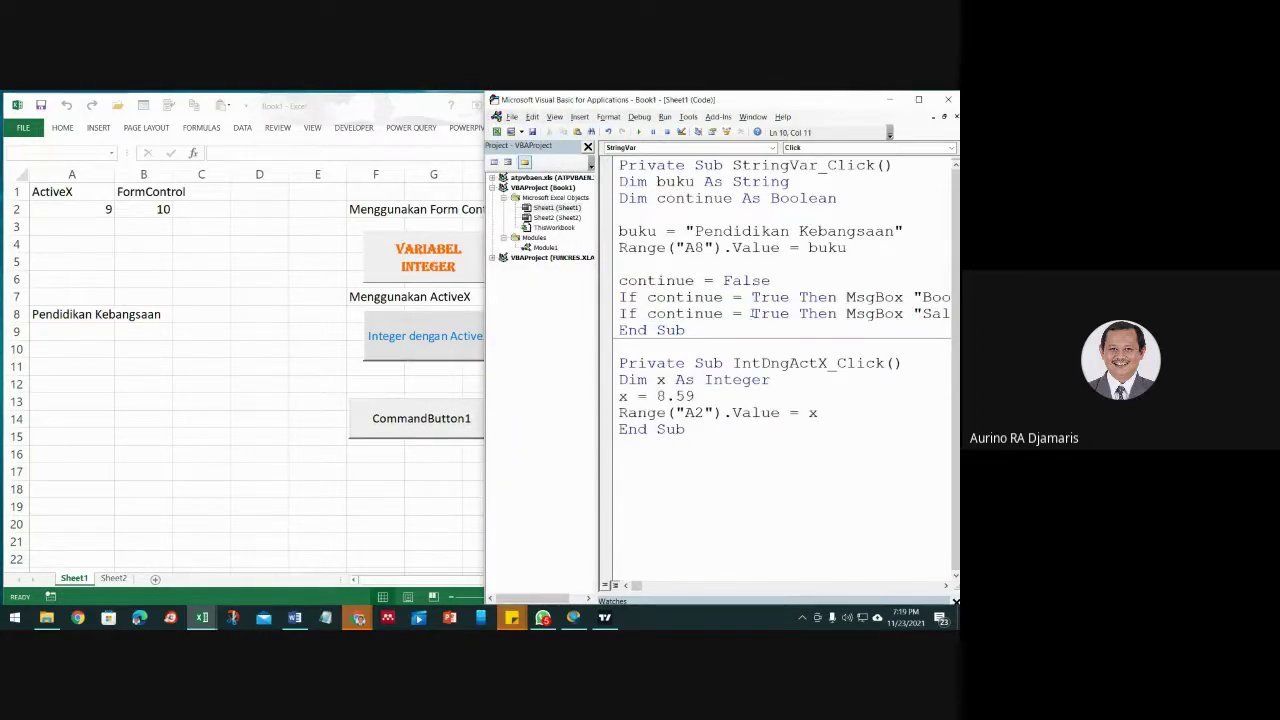
type("Fa")
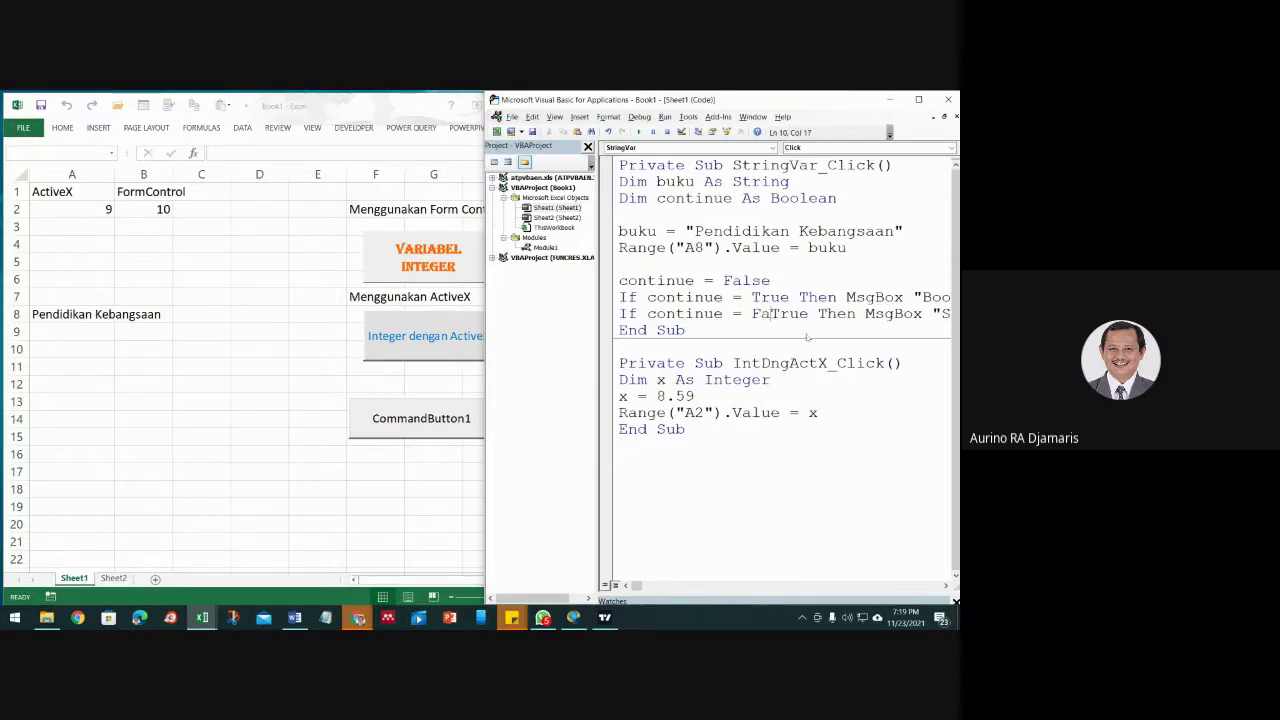
type("las")
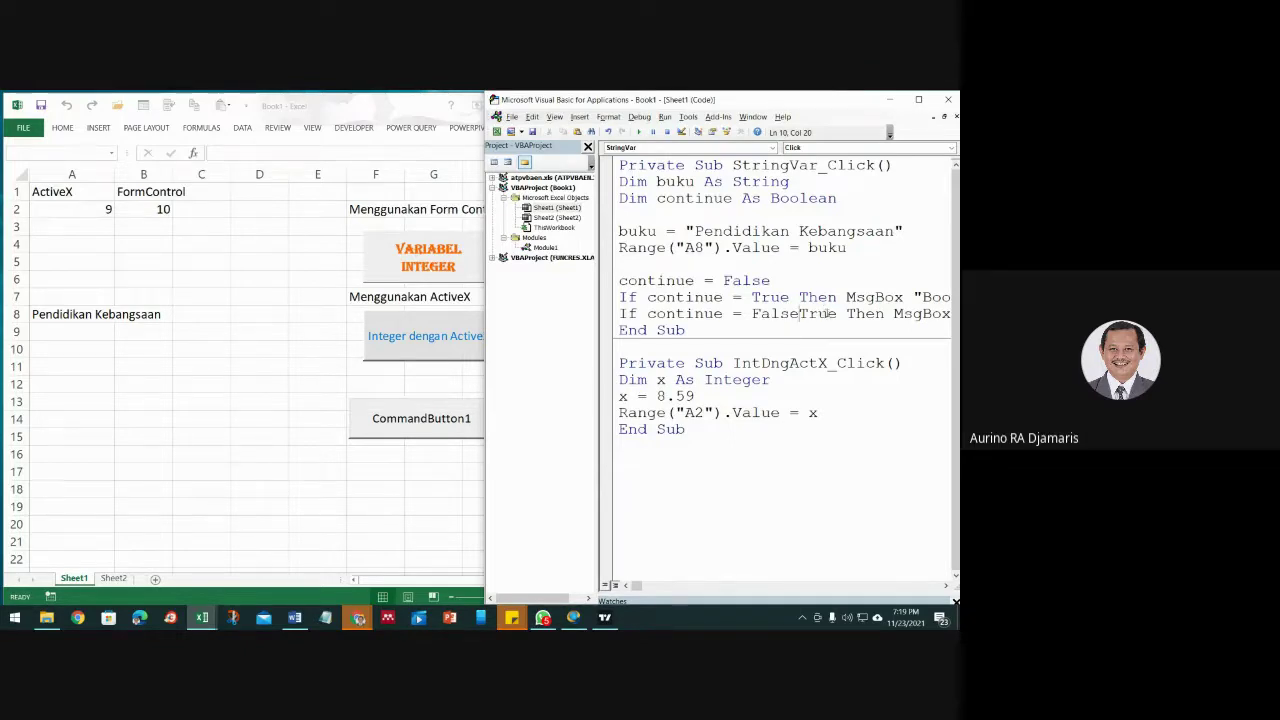
key("Delete")
key("Delete")
key("Delete")
key("Delete")
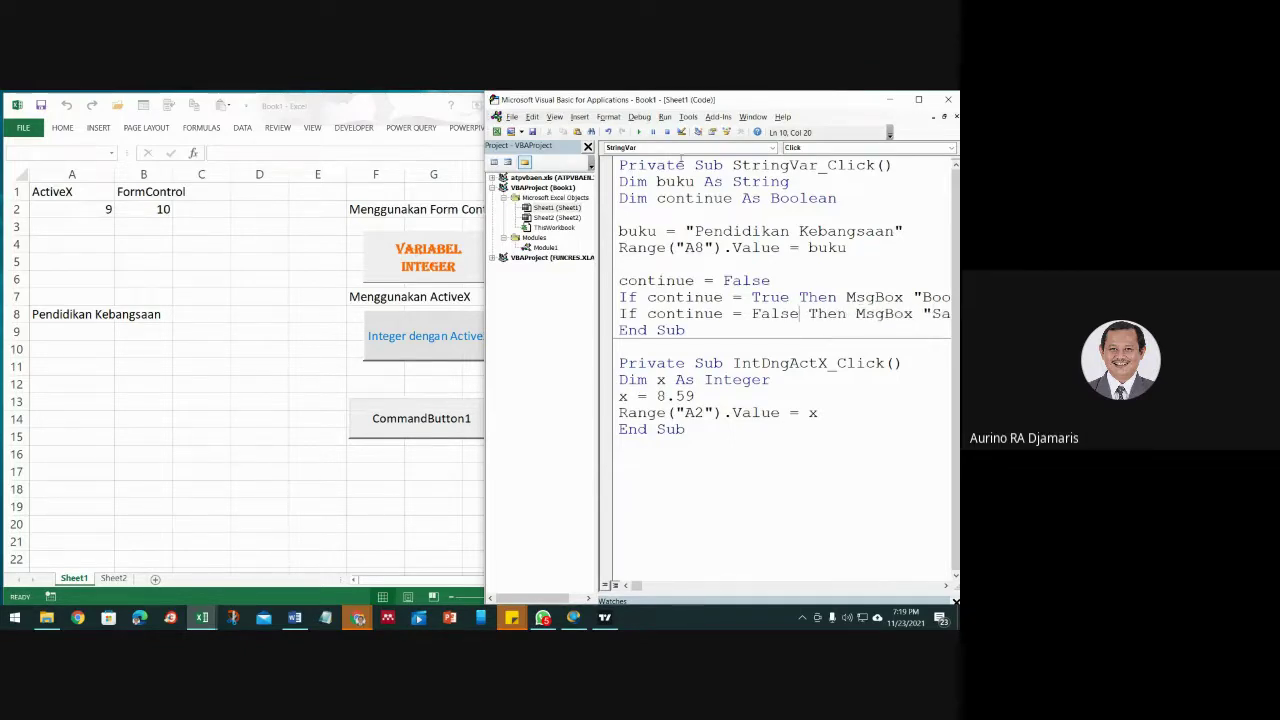
left_click(653, 132)
left_click(668, 133)
Run CommandButton1, dismiss the 'Salah Kan' message, and select False in the code
left_click(321, 481)
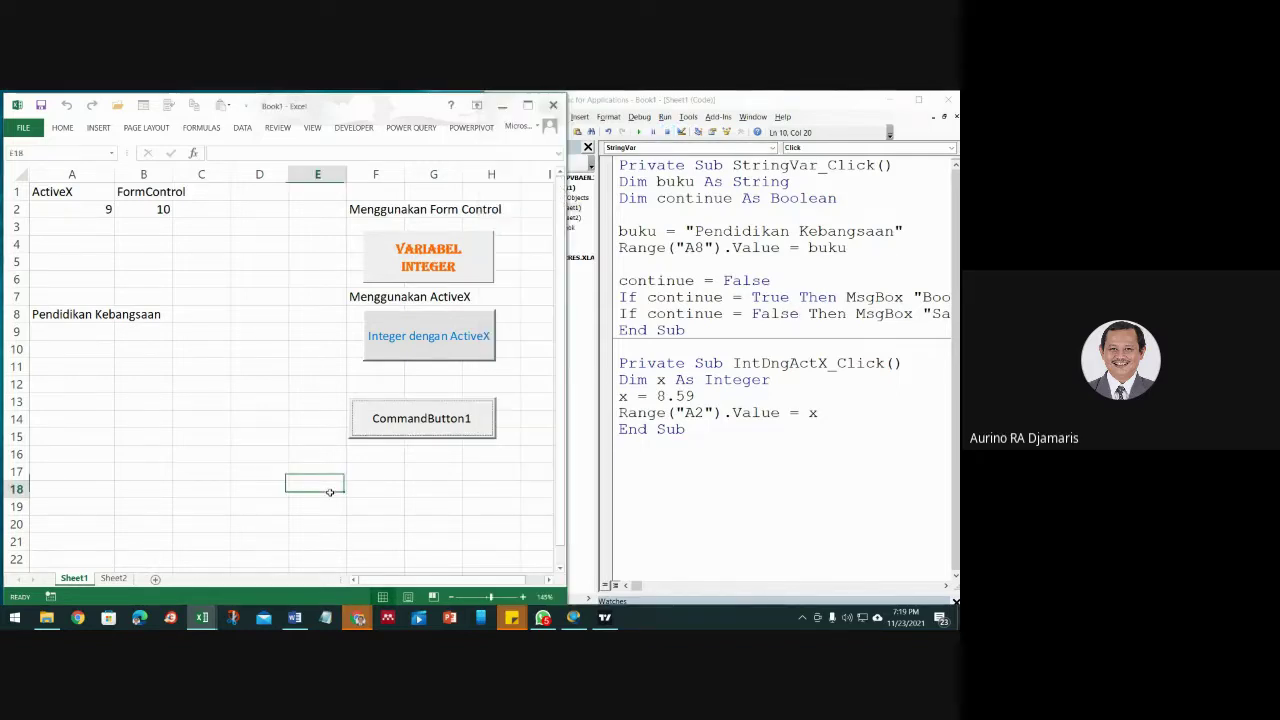
left_click(448, 427)
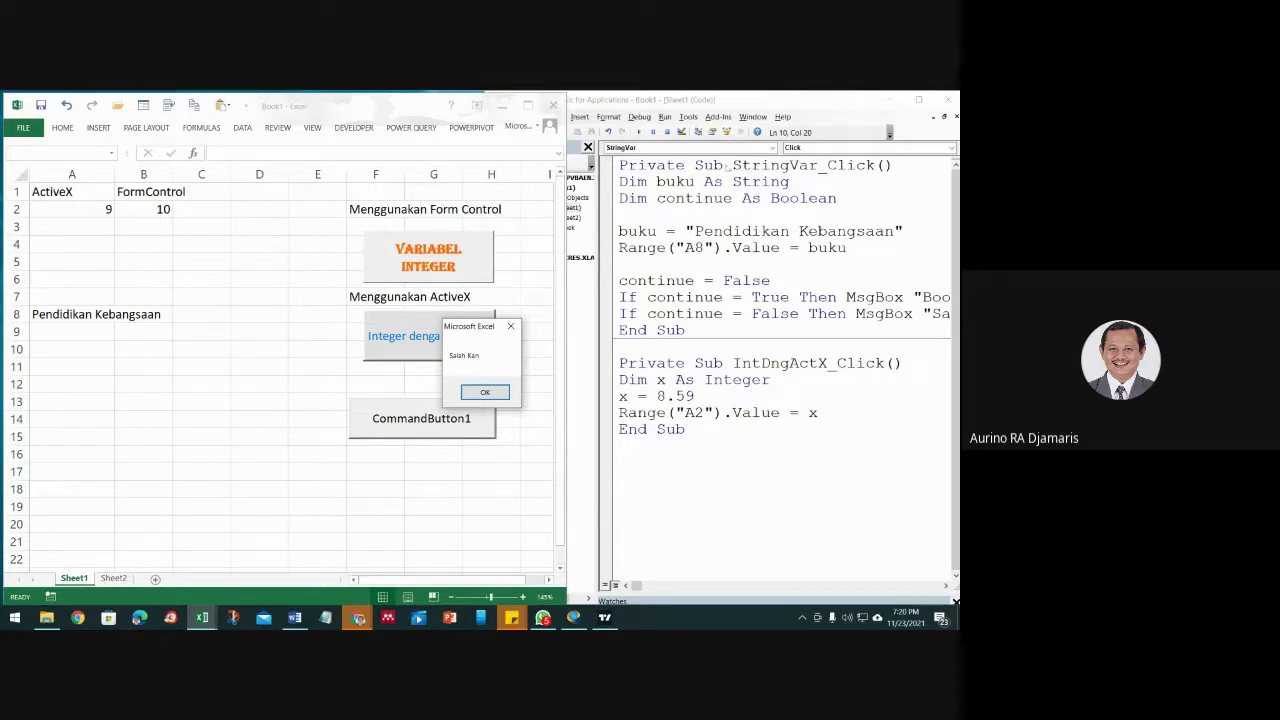
left_click(500, 393)
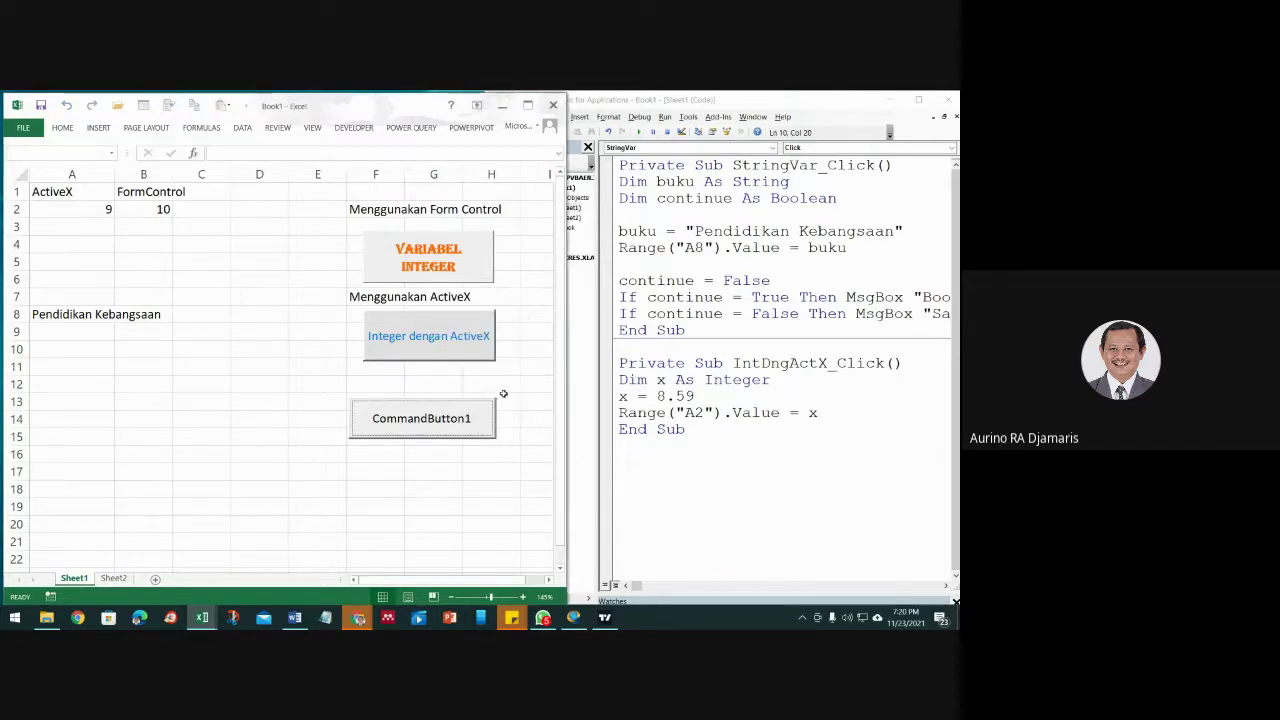
double_click(741, 281)
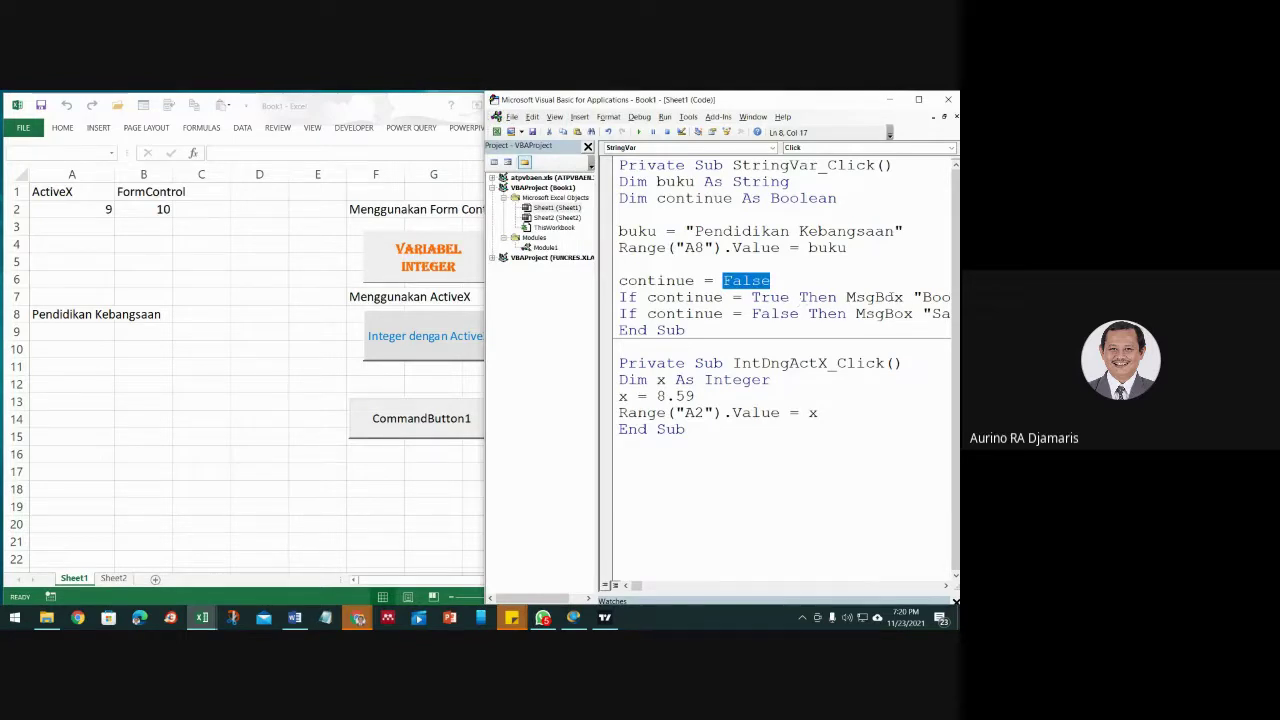
Replace the True-case message 'Boolean variables are cool' with 'Benar Kan'
left_click(921, 297)
key("ctrl+shift+Right")
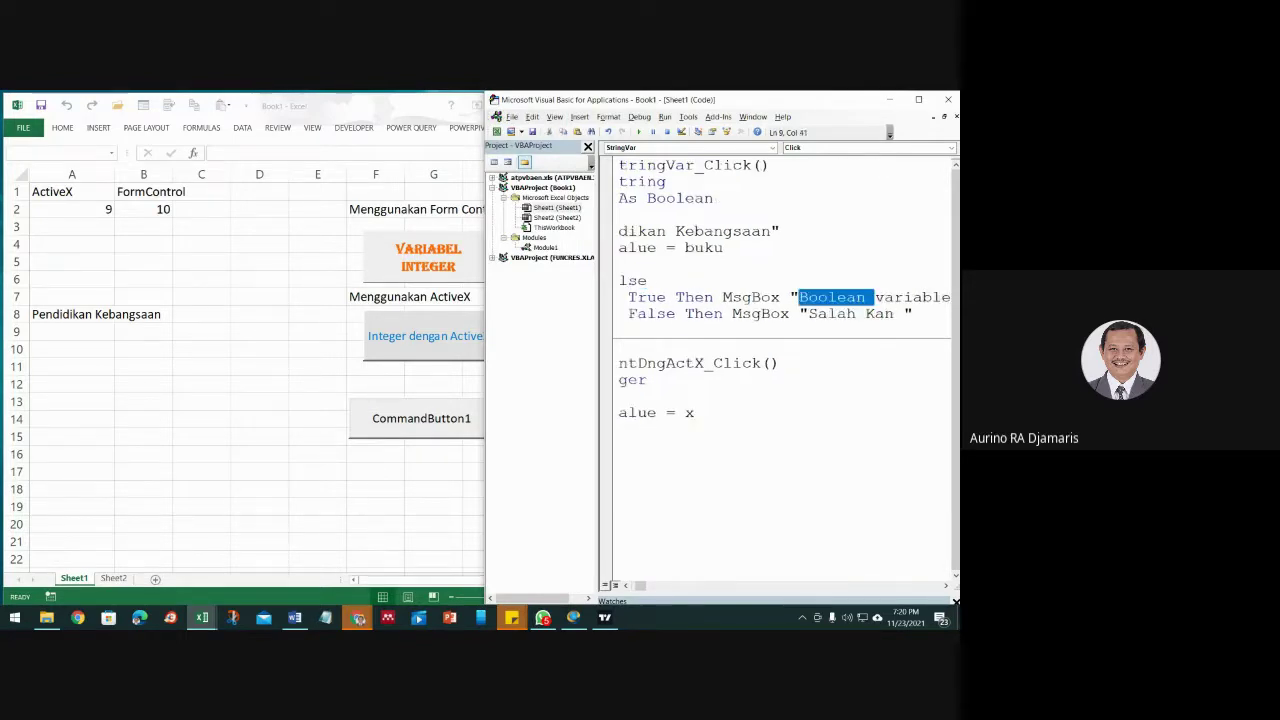
key("ctrl+shift+Right")
key("ctrl+shift+Right")
key("ctrl+shift+Right")
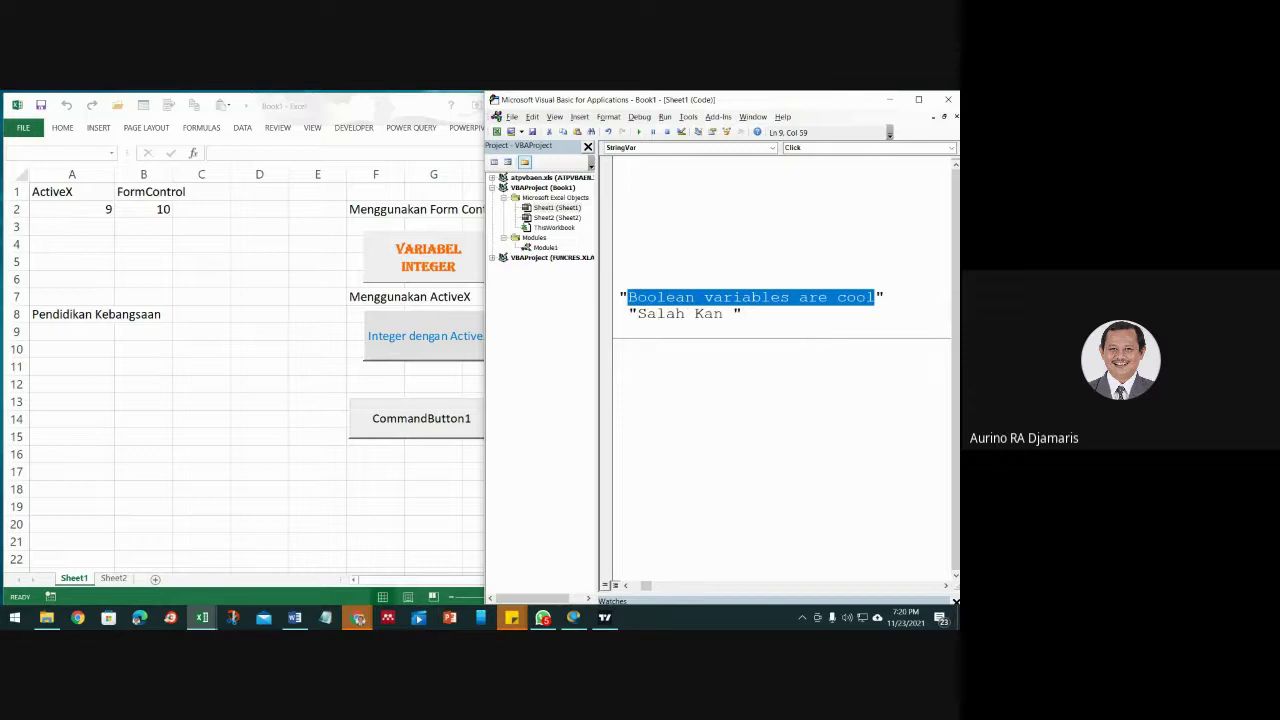
type("Benar")
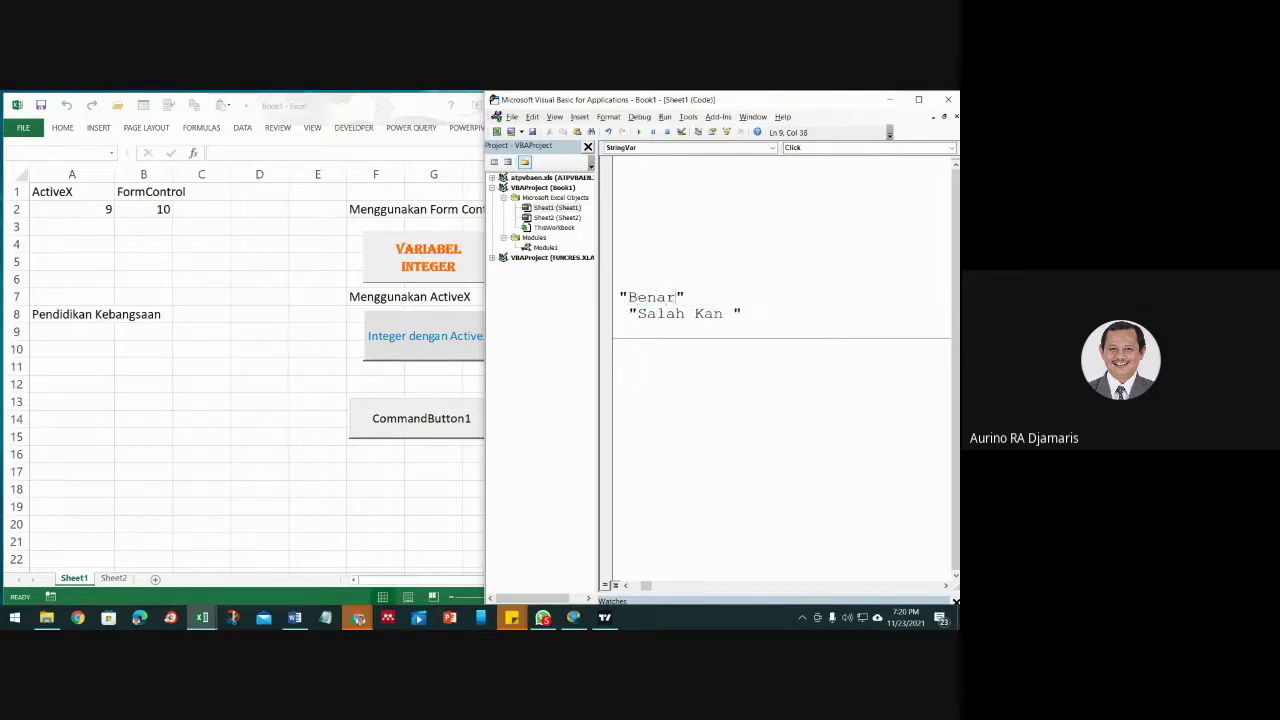
type(" Kan")
Run the Boolean macro twice from the sheet, dismissing 'Salah Kan' each time
left_click(362, 485)
left_click(425, 430)
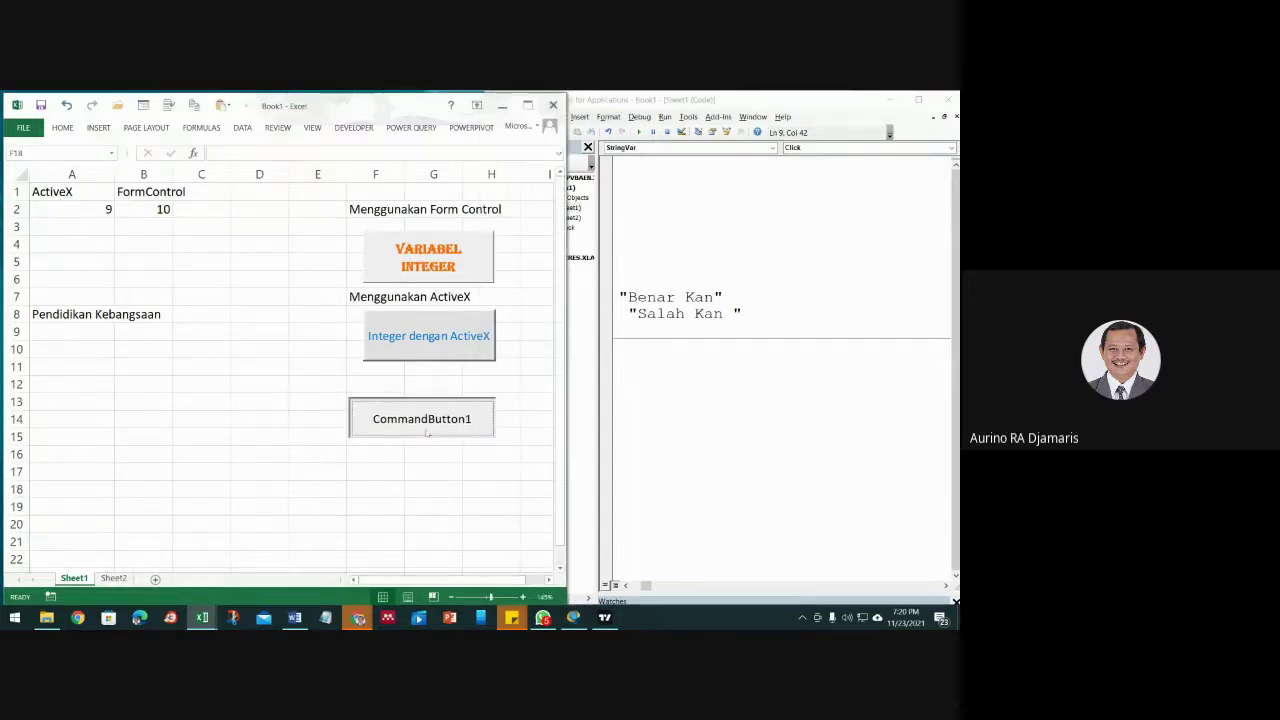
left_click(484, 391)
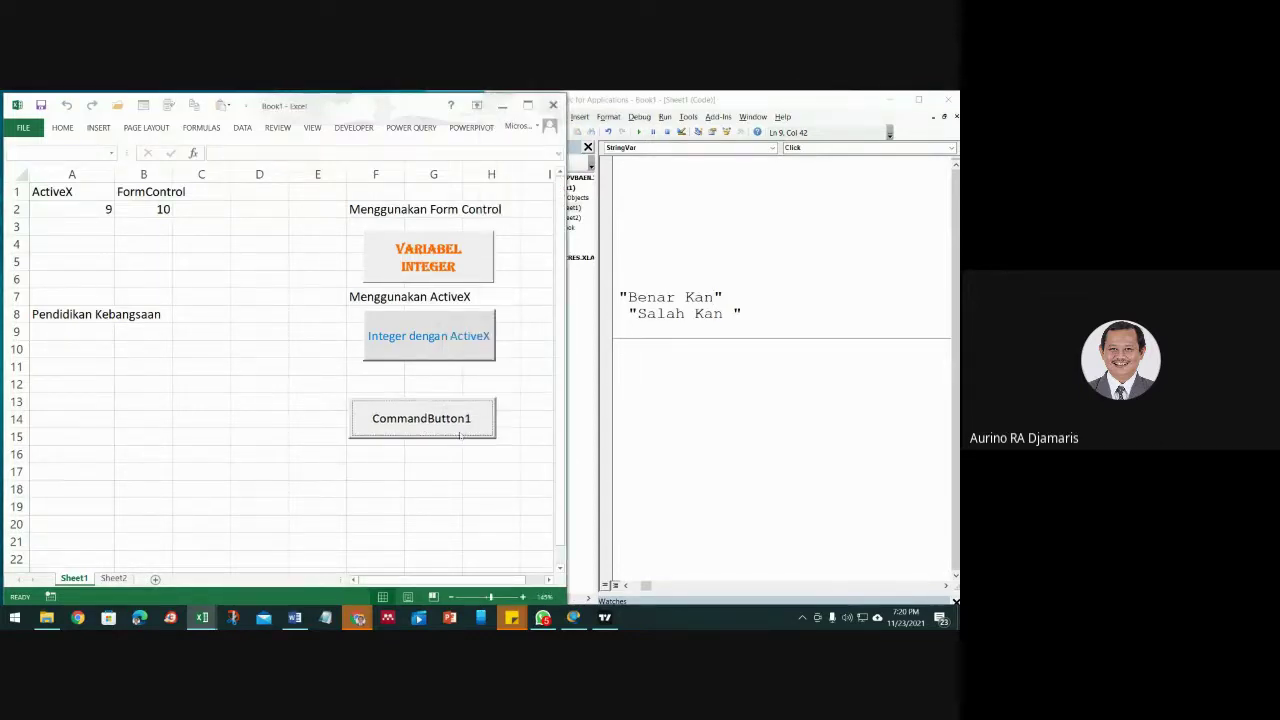
left_click(422, 420)
left_click(484, 391)
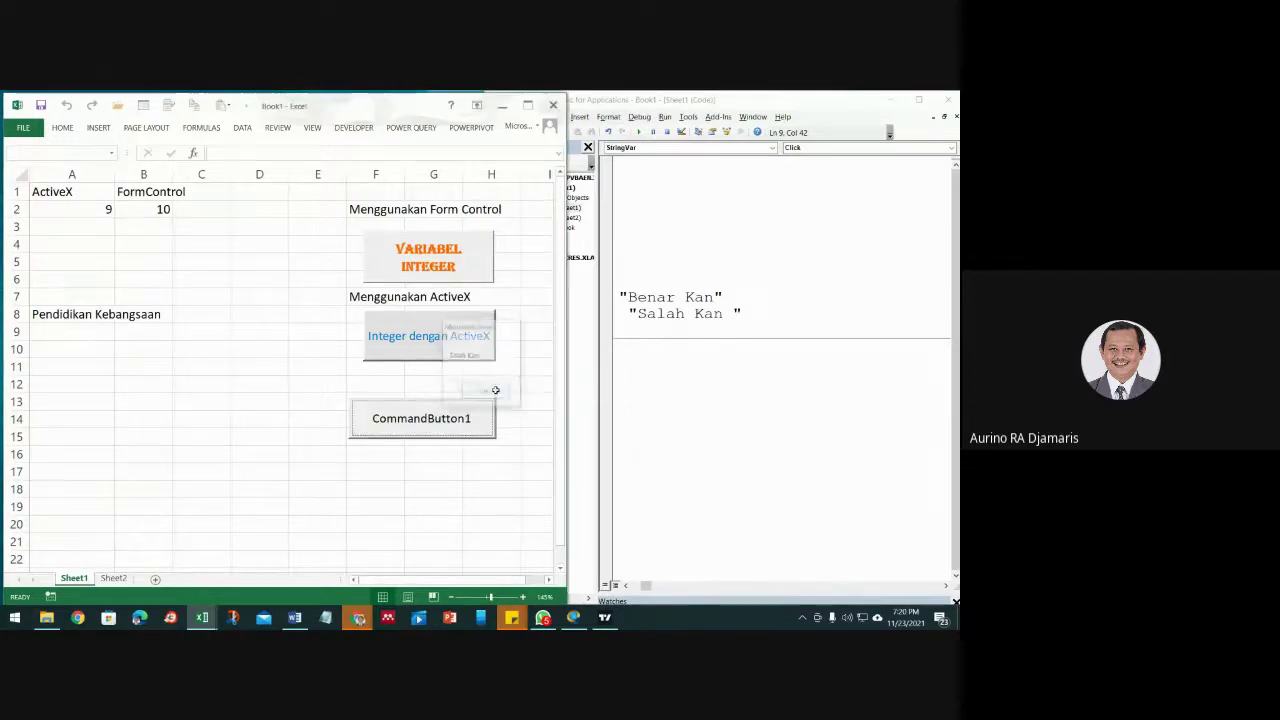
Review the continue = False line and the Integer macro's x = 8.59 code
left_click(785, 296)
left_click(788, 281)
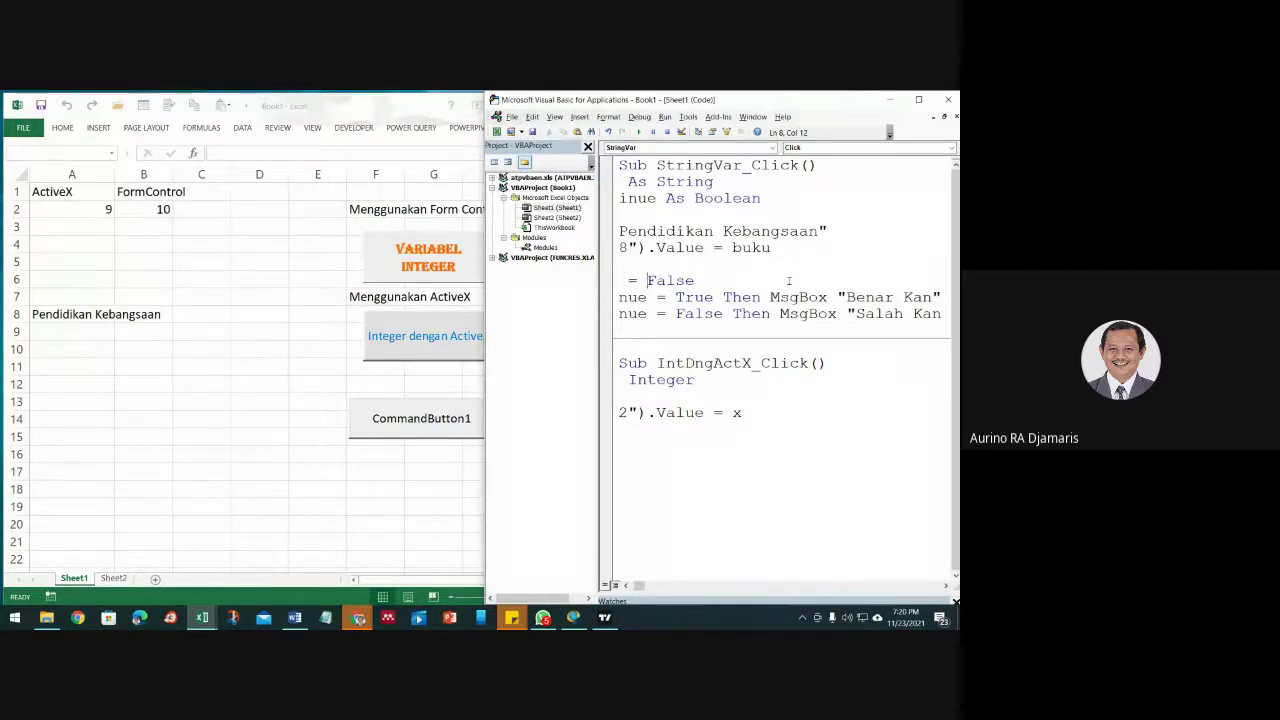
left_click(726, 394)
key("Left")
key("Left")
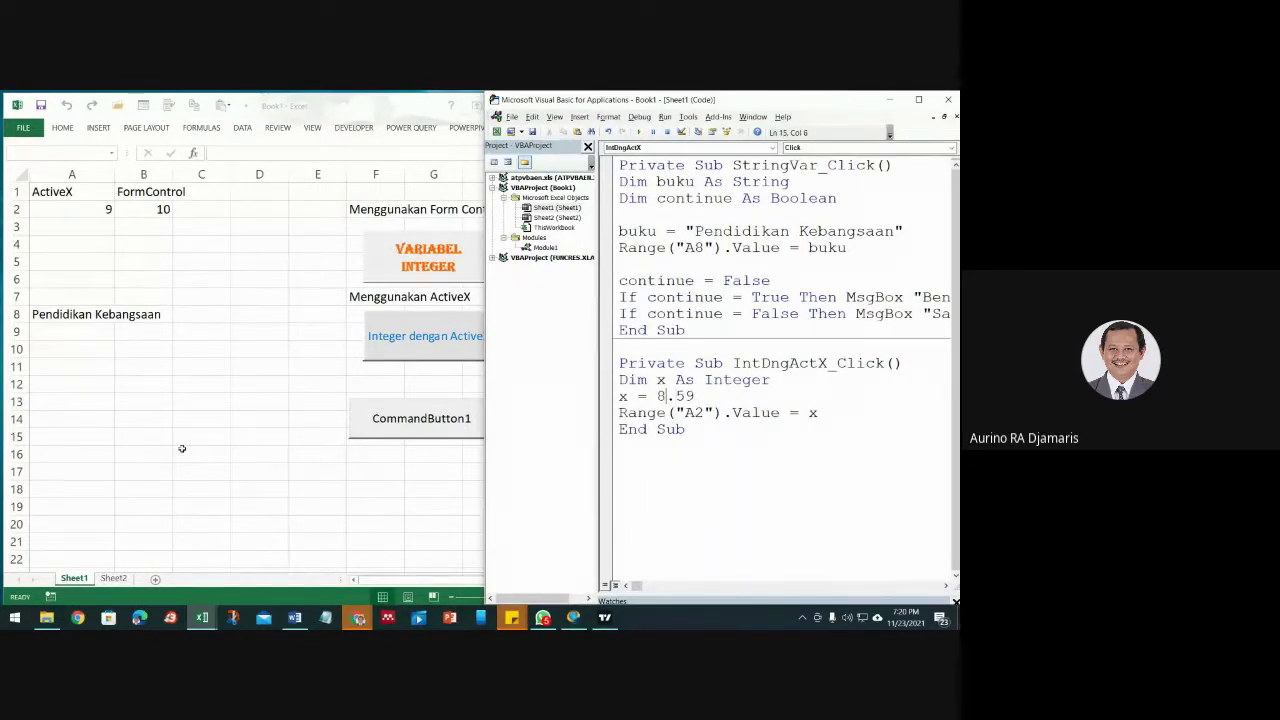
left_click(359, 619)
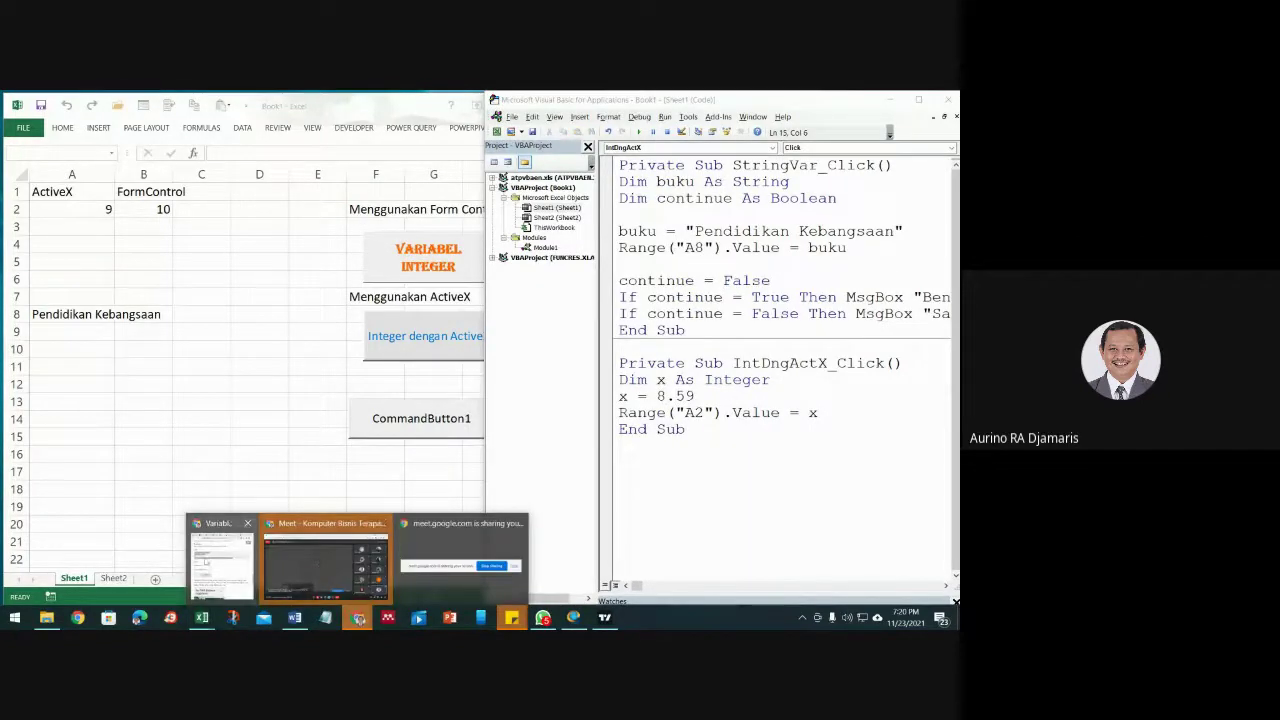
Scroll through the Excel Easy Variables page's Integer, String, Double and Boolean examples, then go back
left_click(222, 555)
scroll(540, 480, "down", 3)
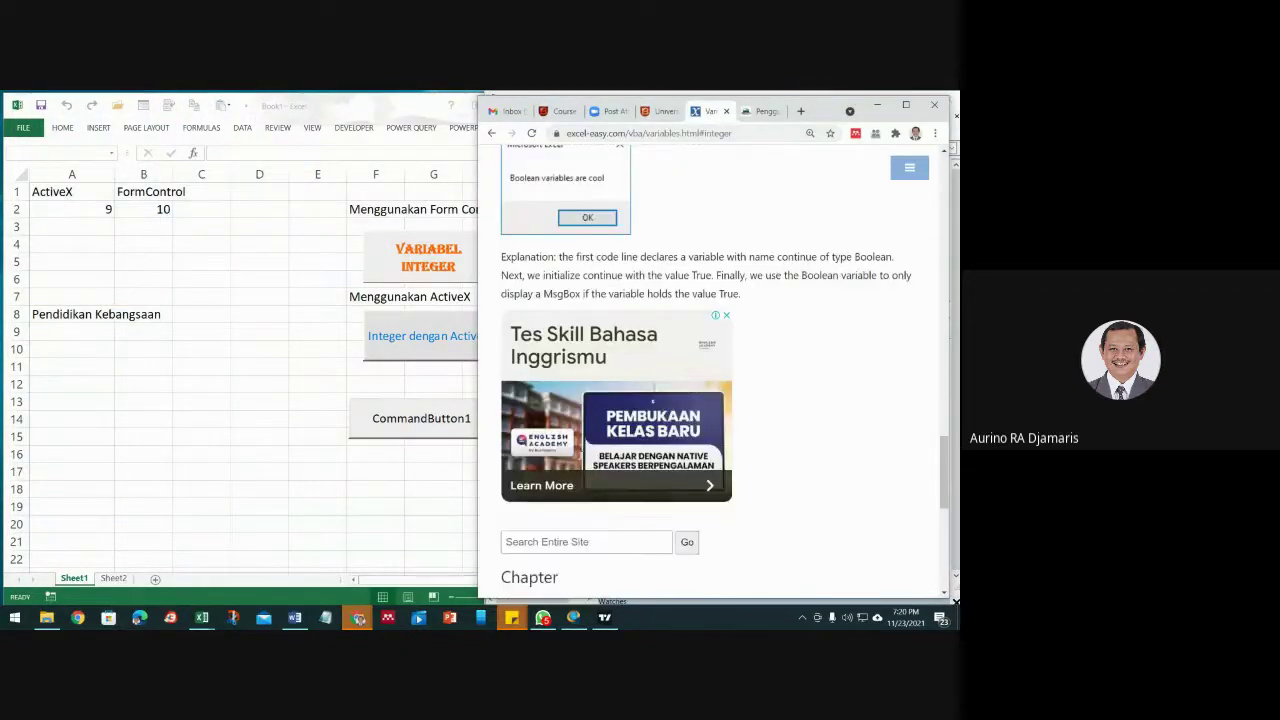
scroll(579, 455, "down", 2)
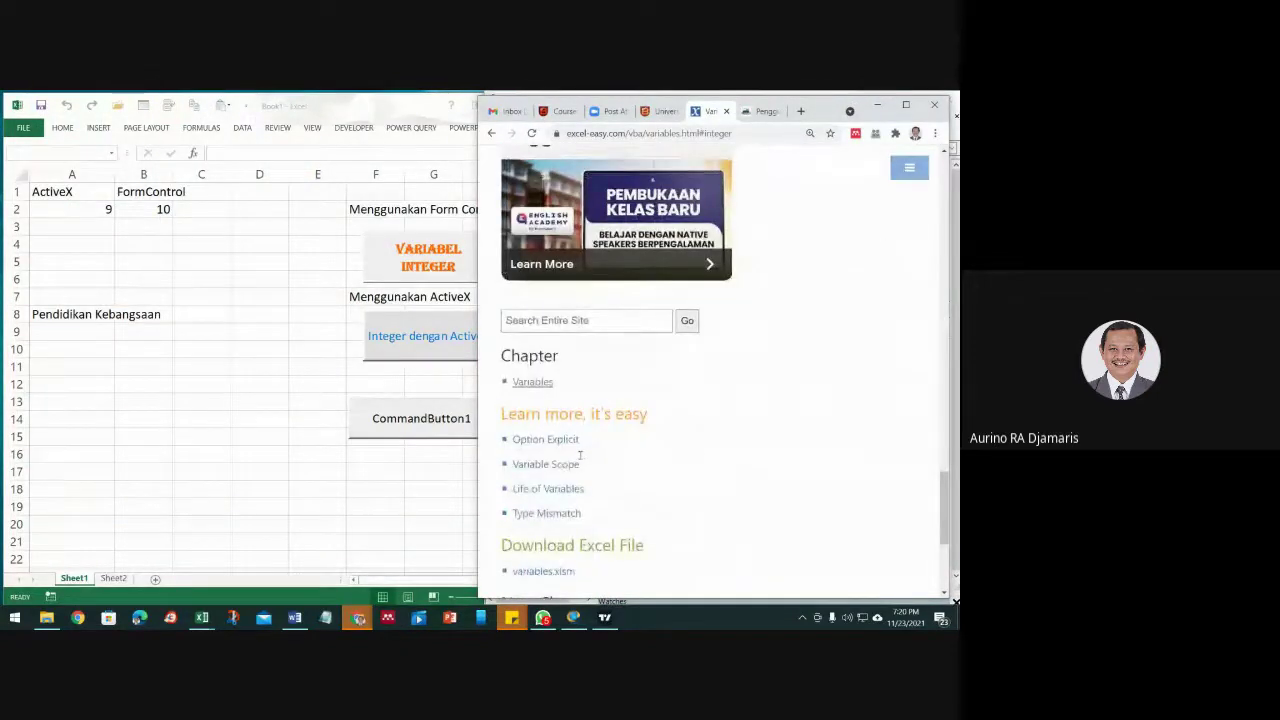
scroll(579, 455, "down", 2)
scroll(566, 466, "down", 3)
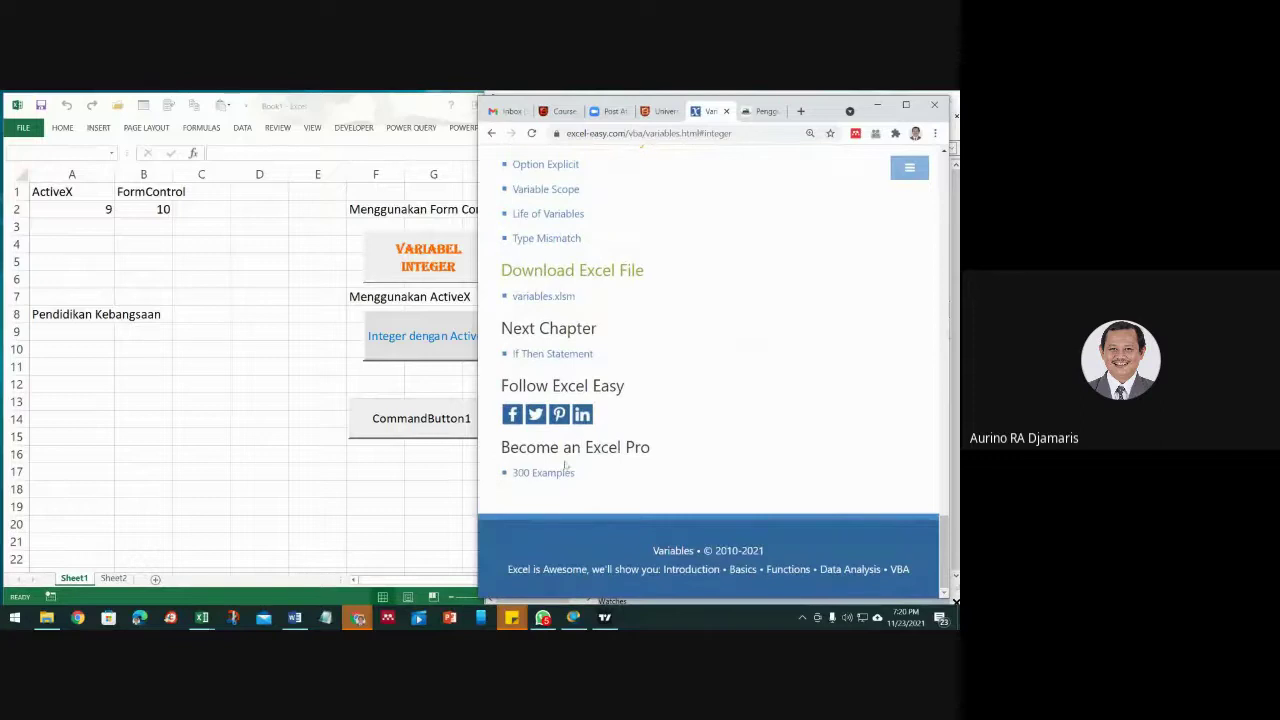
scroll(565, 466, "up", 3)
scroll(565, 468, "up", 1)
scroll(563, 474, "up", 3)
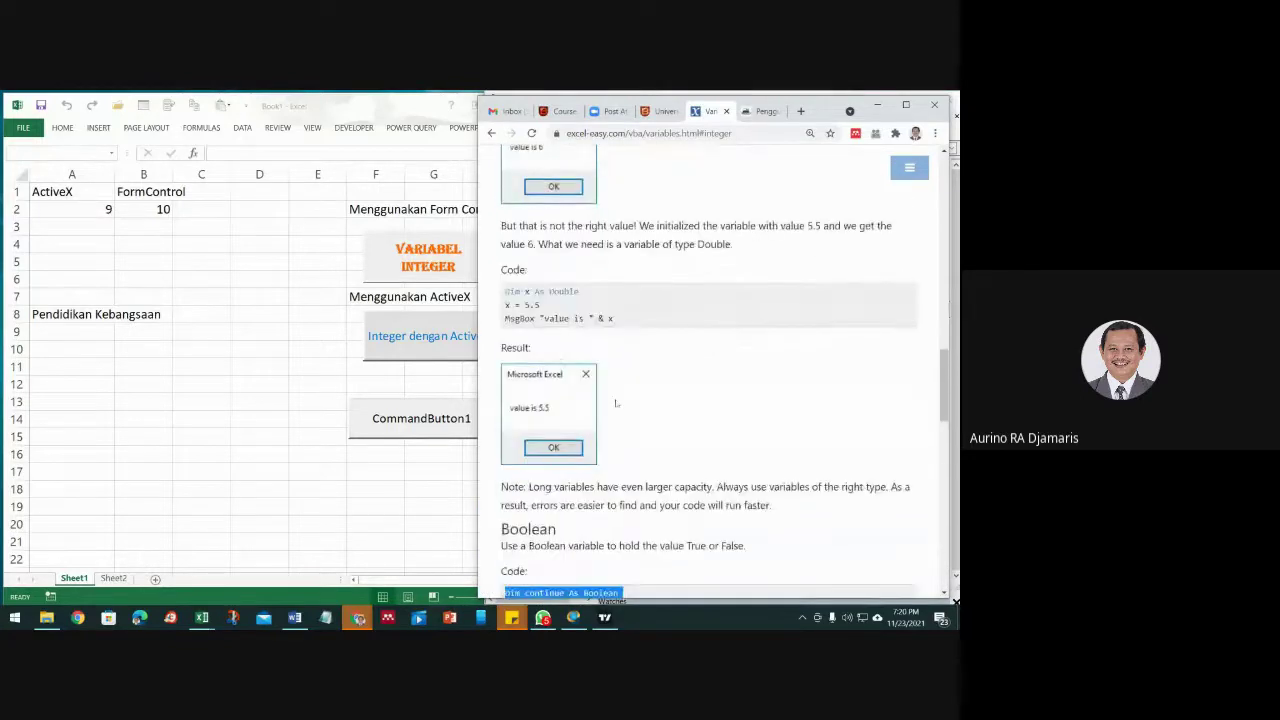
scroll(616, 403, "up", 3)
scroll(640, 430, "up", 3)
scroll(670, 460, "up", 3)
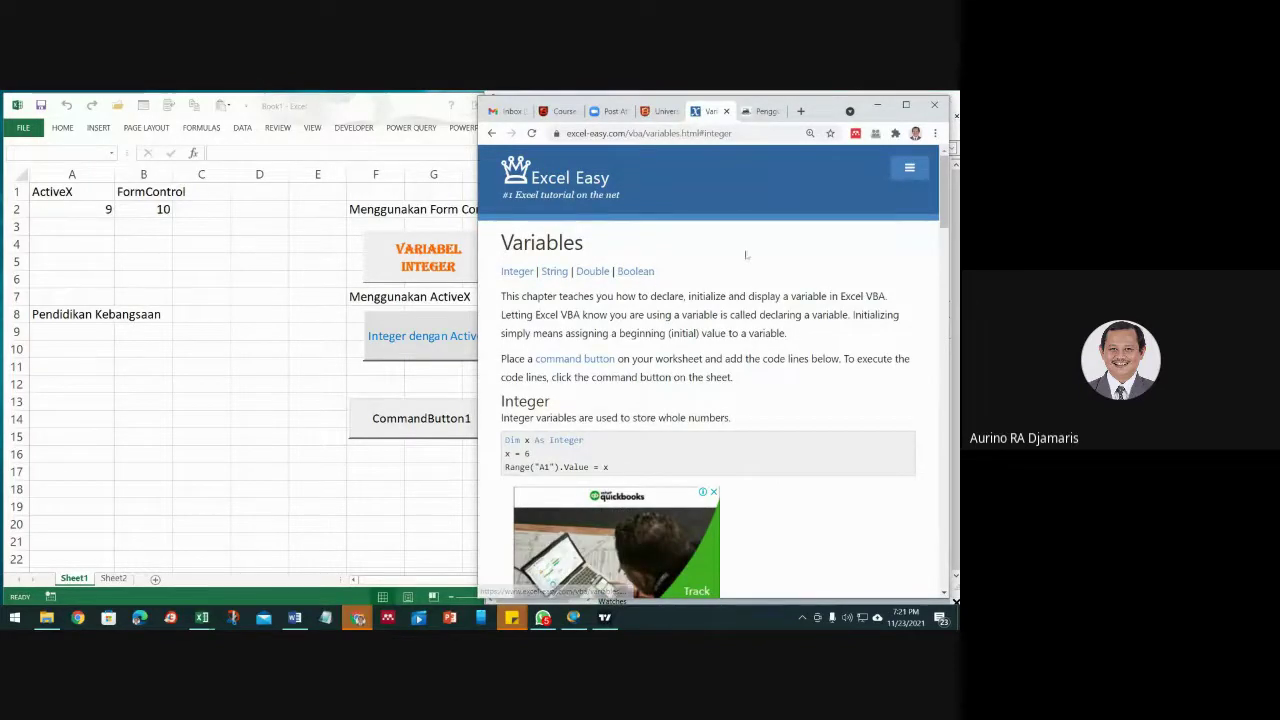
scroll(770, 469, "down", 3)
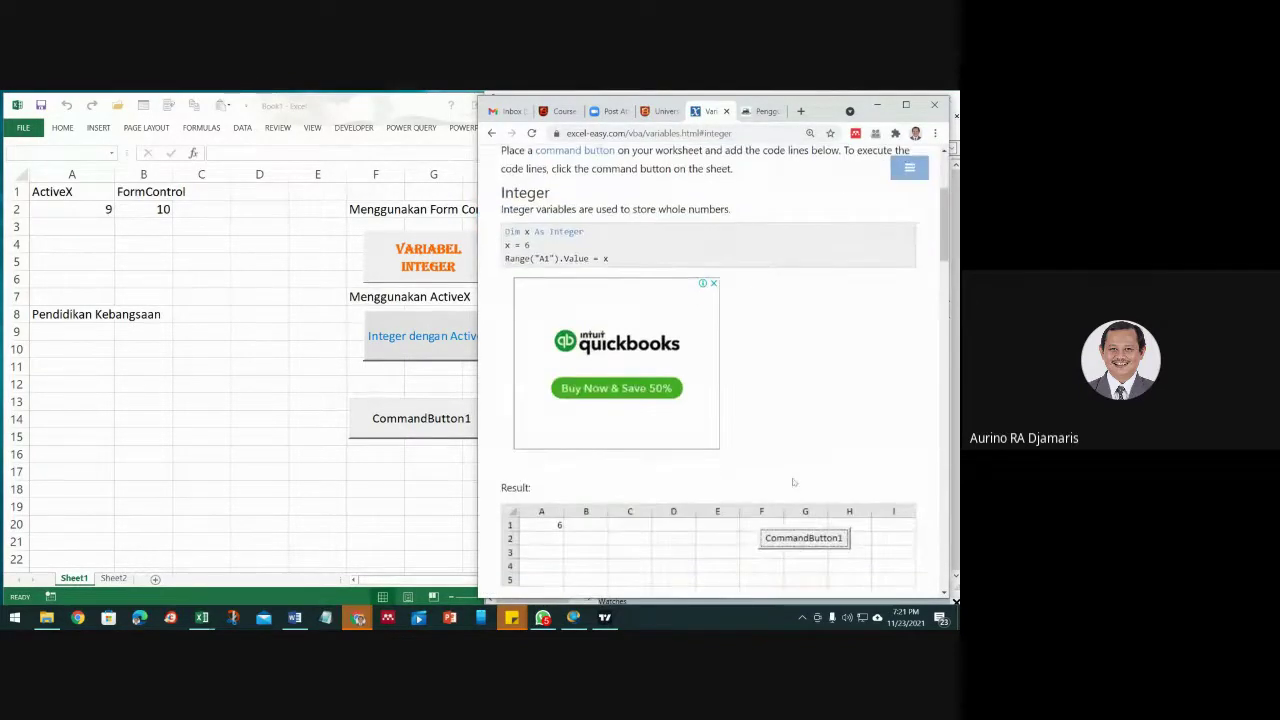
scroll(793, 482, "down", 5)
scroll(795, 500, "down", 5)
scroll(797, 520, "down", 5)
scroll(800, 555, "down", 5)
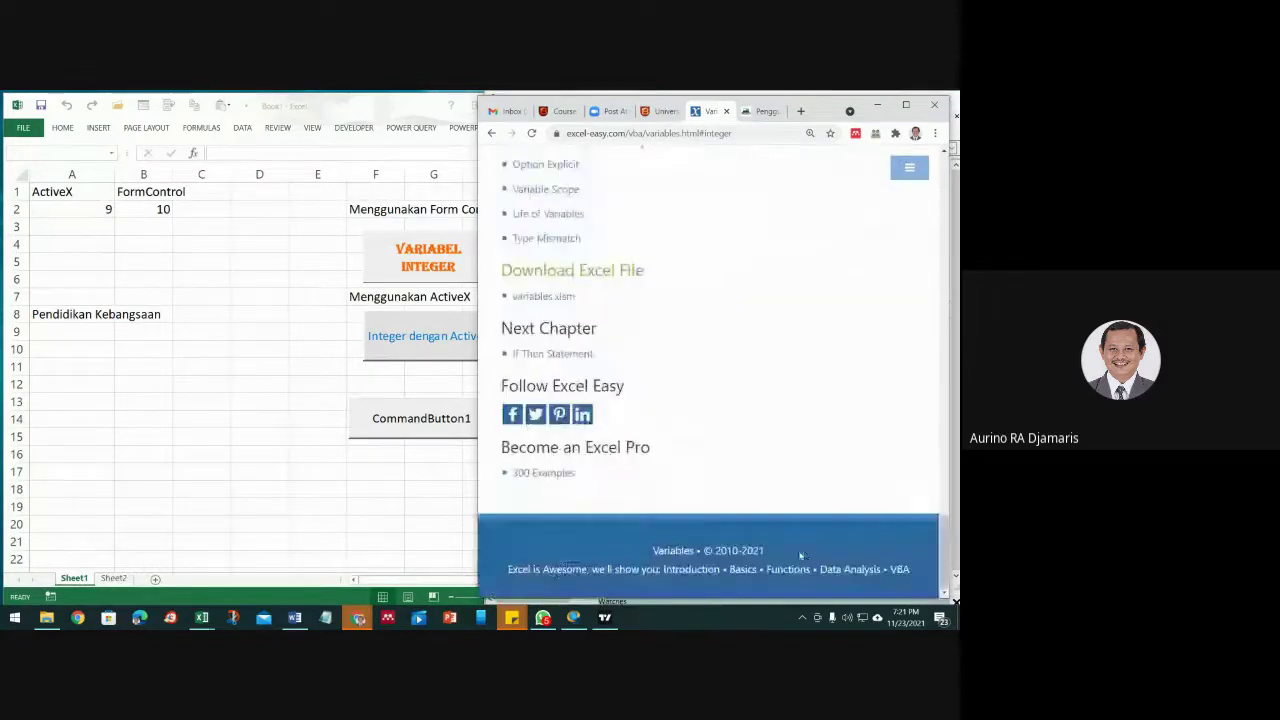
scroll(871, 534, "up", 10)
scroll(900, 520, "up", 5)
scroll(917, 507, "up", 5)
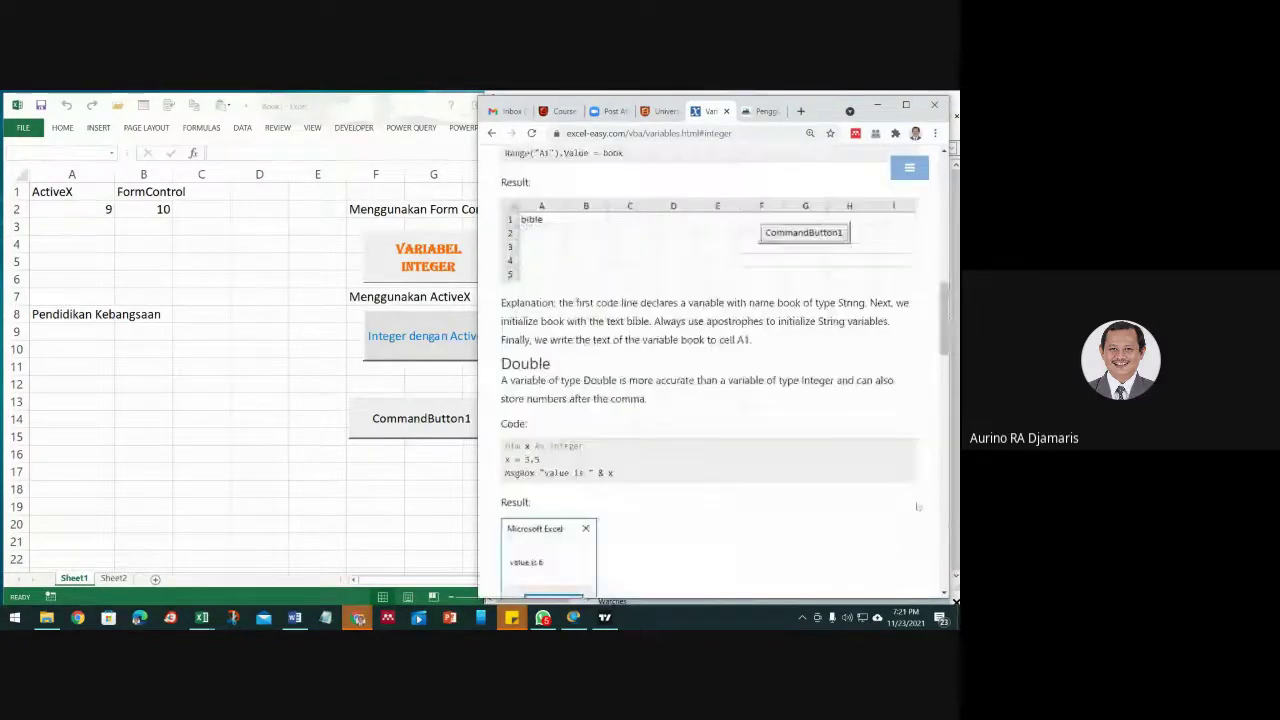
scroll(917, 507, "up", 5)
scroll(800, 400, "up", 5)
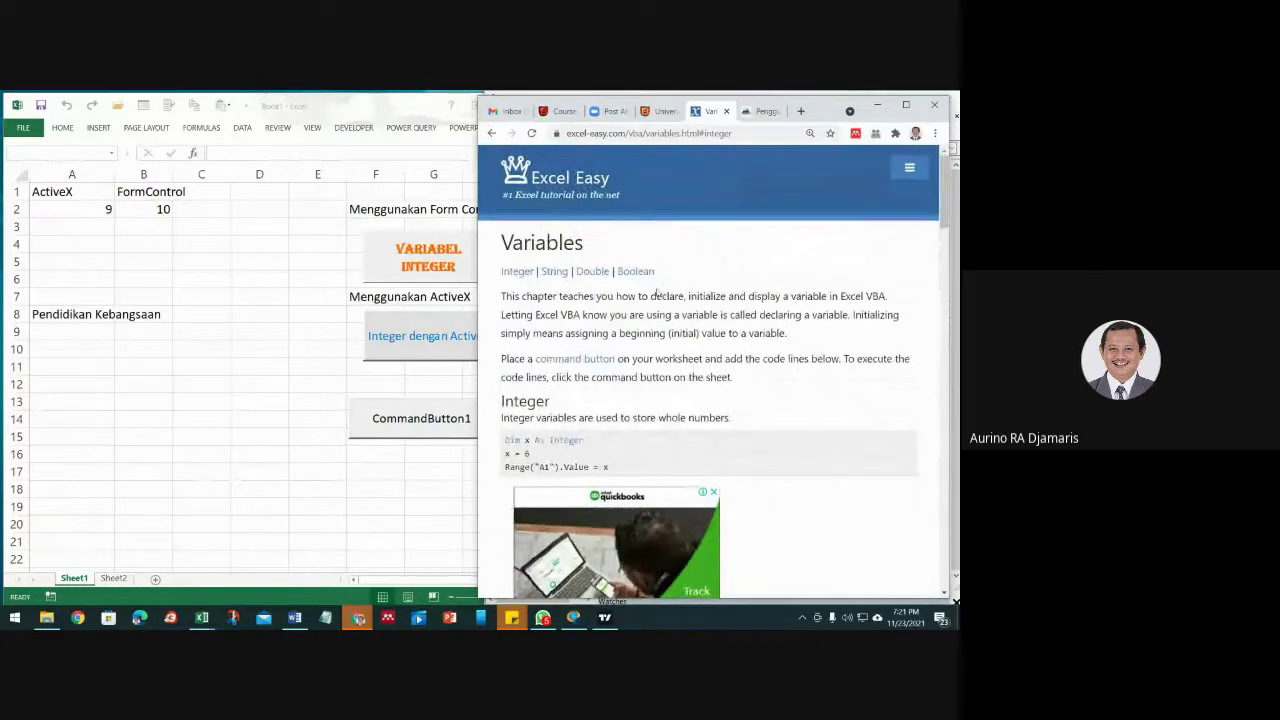
left_click(491, 133)
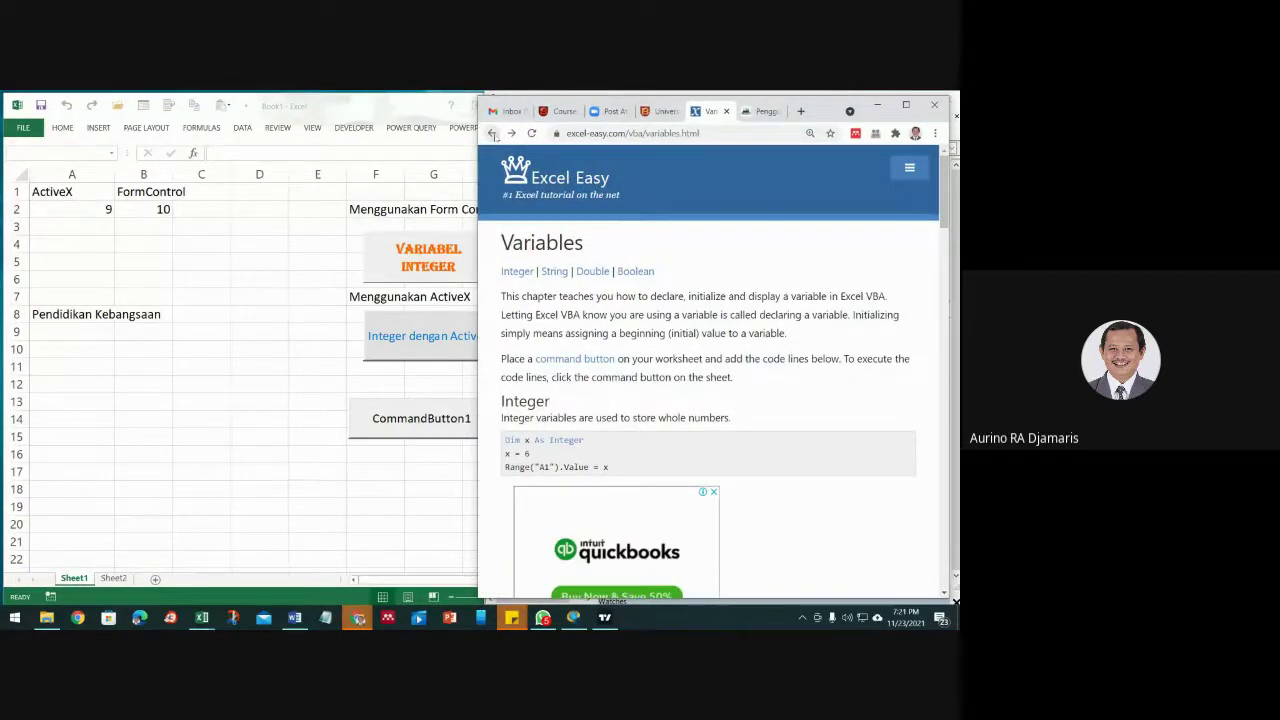
Open the If Then Statement tutorial, maximize Chrome, and select the first example code line
left_click(491, 133)
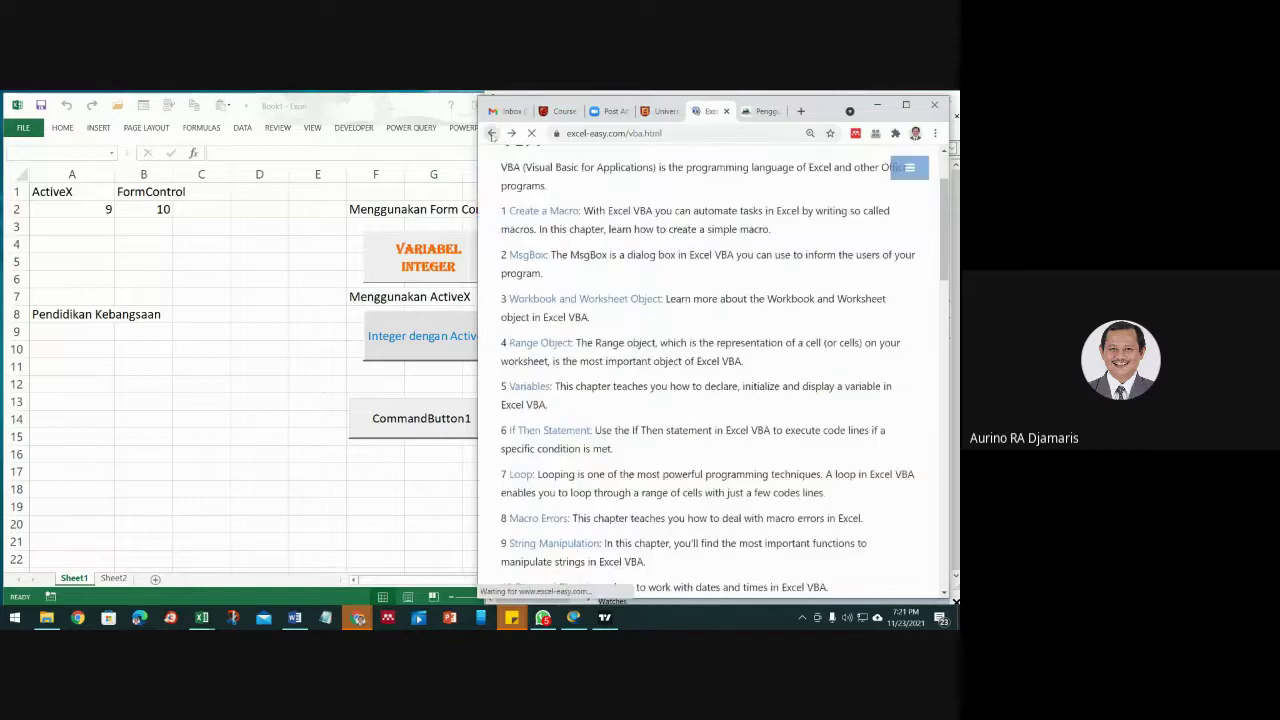
left_click(535, 431)
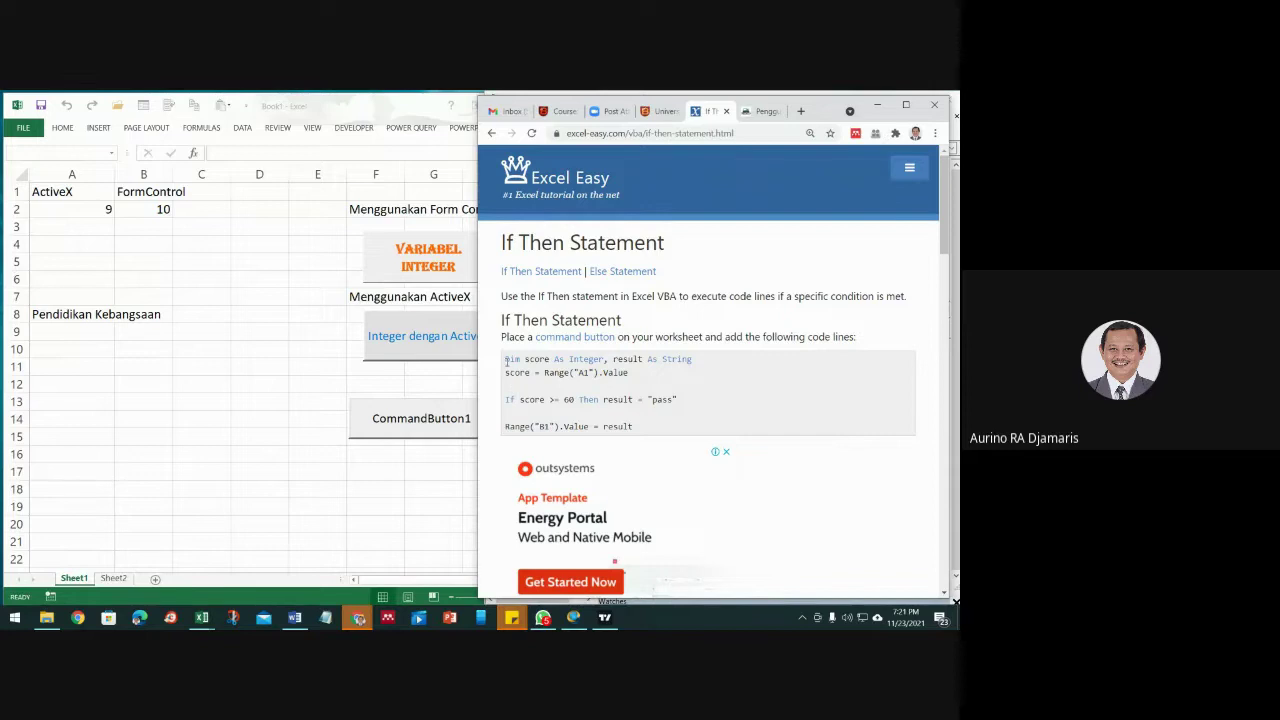
scroll(670, 387, "up", 4)
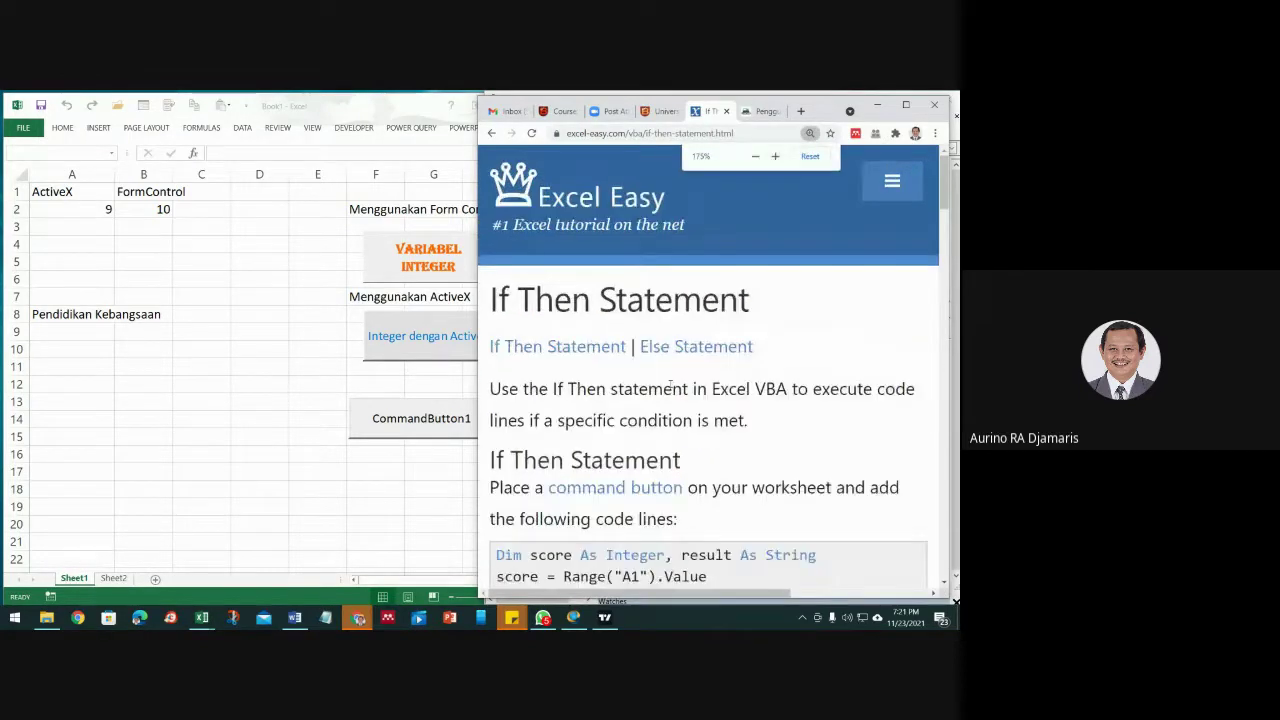
left_click(906, 104)
scroll(530, 288, "down", 3)
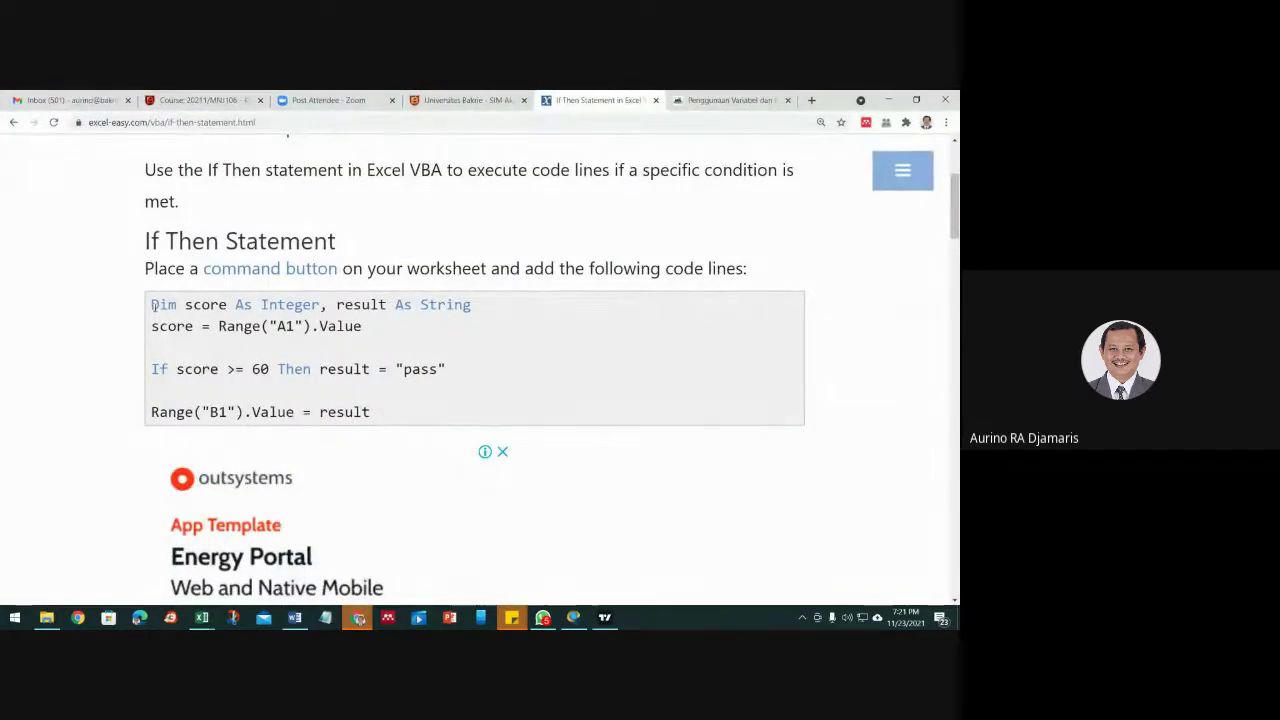
left_click_drag(153, 310, 491, 298)
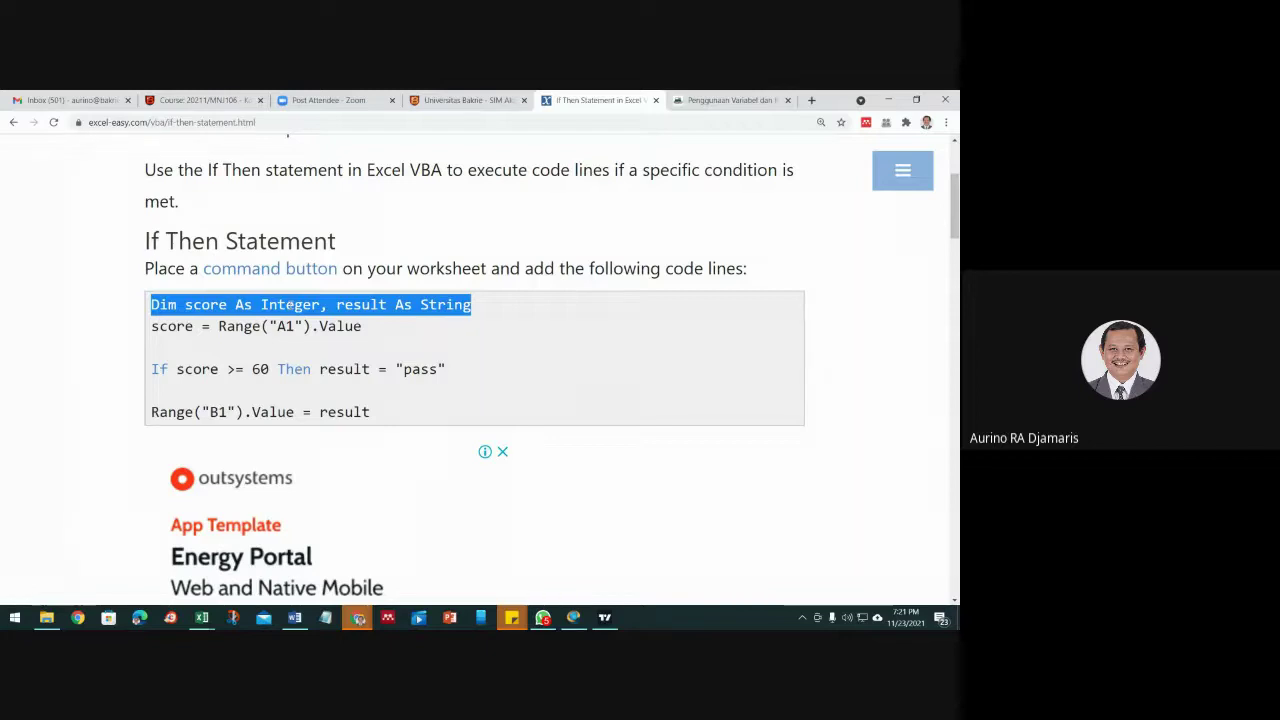
left_click_drag(289, 305, 411, 306)
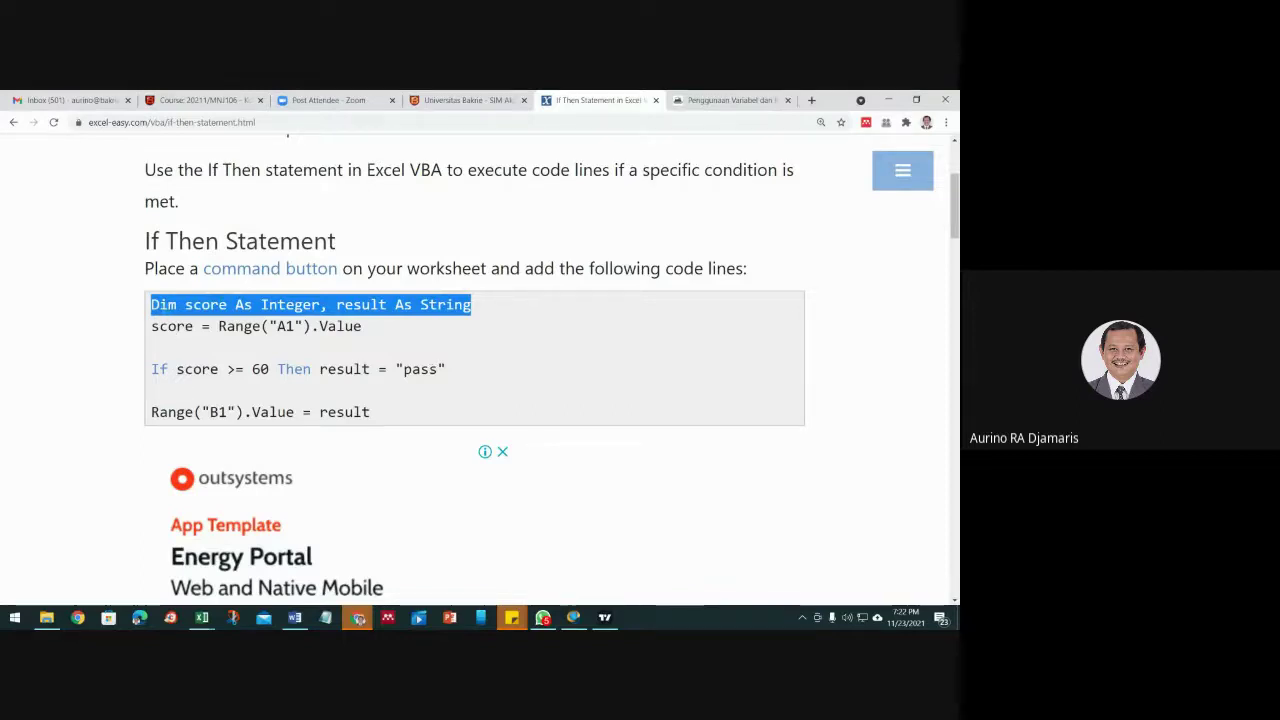
Select the If Then example code on Excel Easy and switch to the VBA editor window
left_click_drag(152, 304, 371, 413)
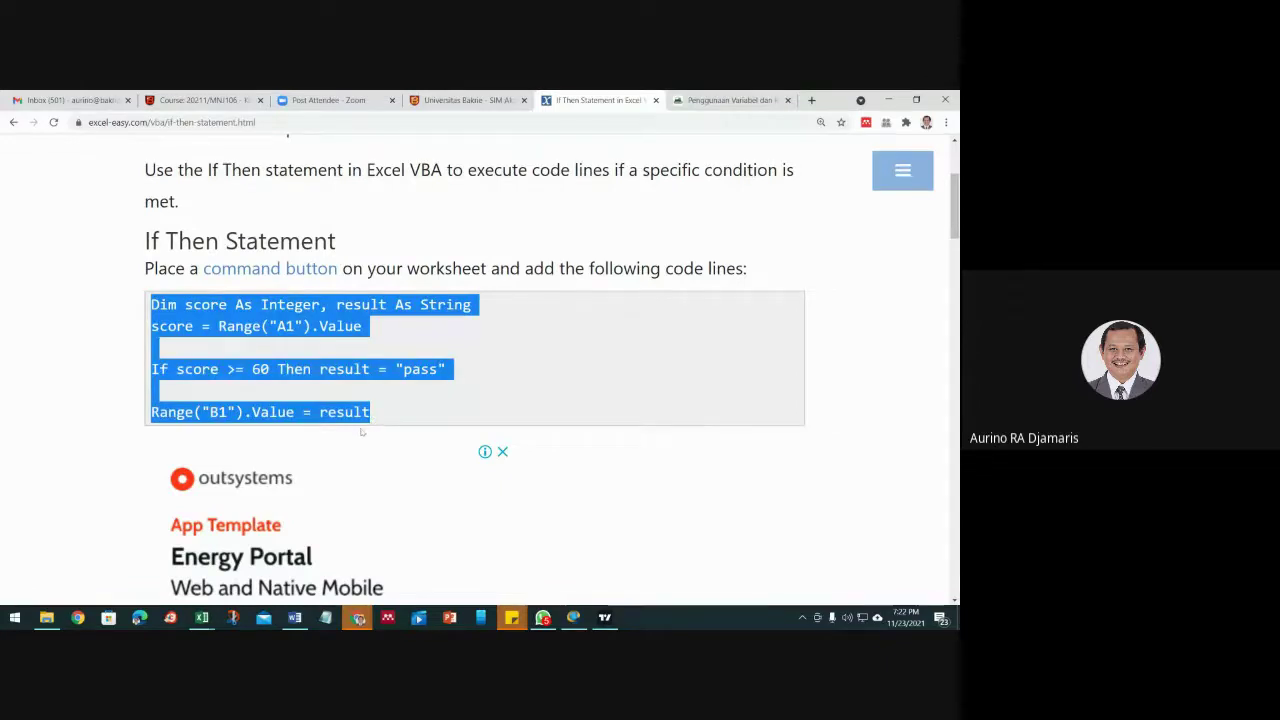
scroll(209, 470, "up", 3)
scroll(209, 470, "down", 8)
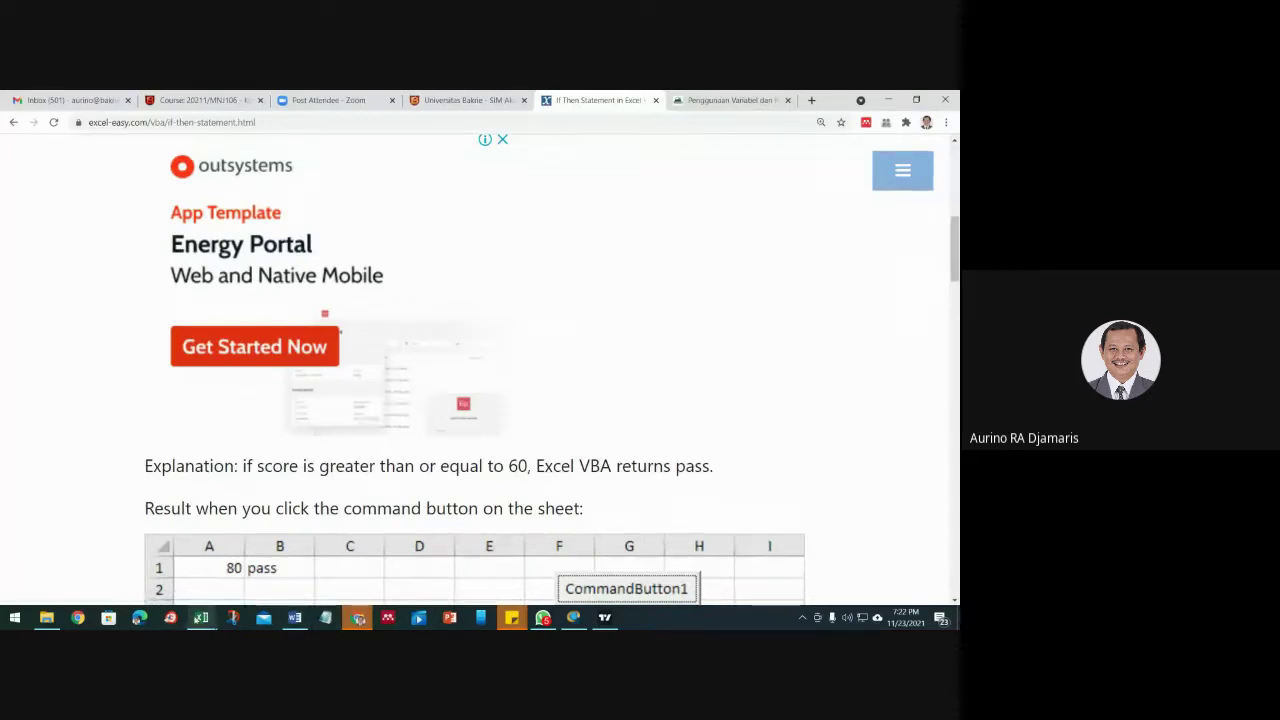
left_click(202, 617)
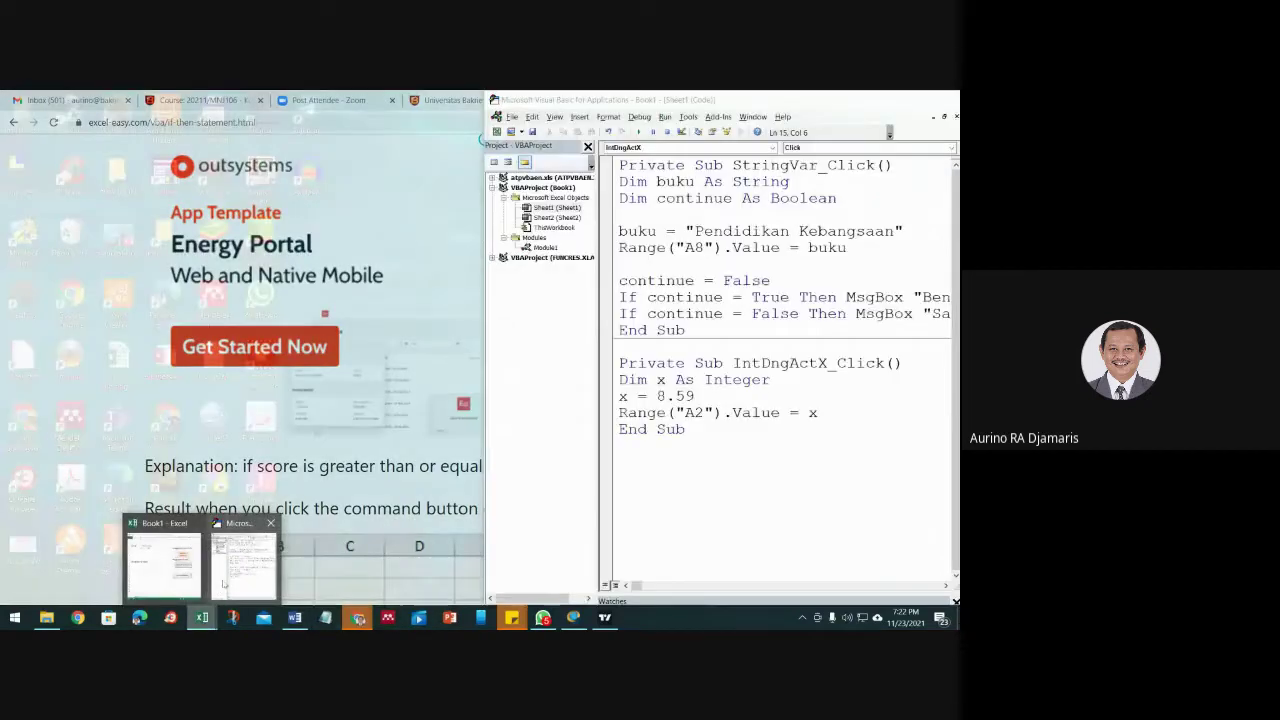
left_click(245, 565)
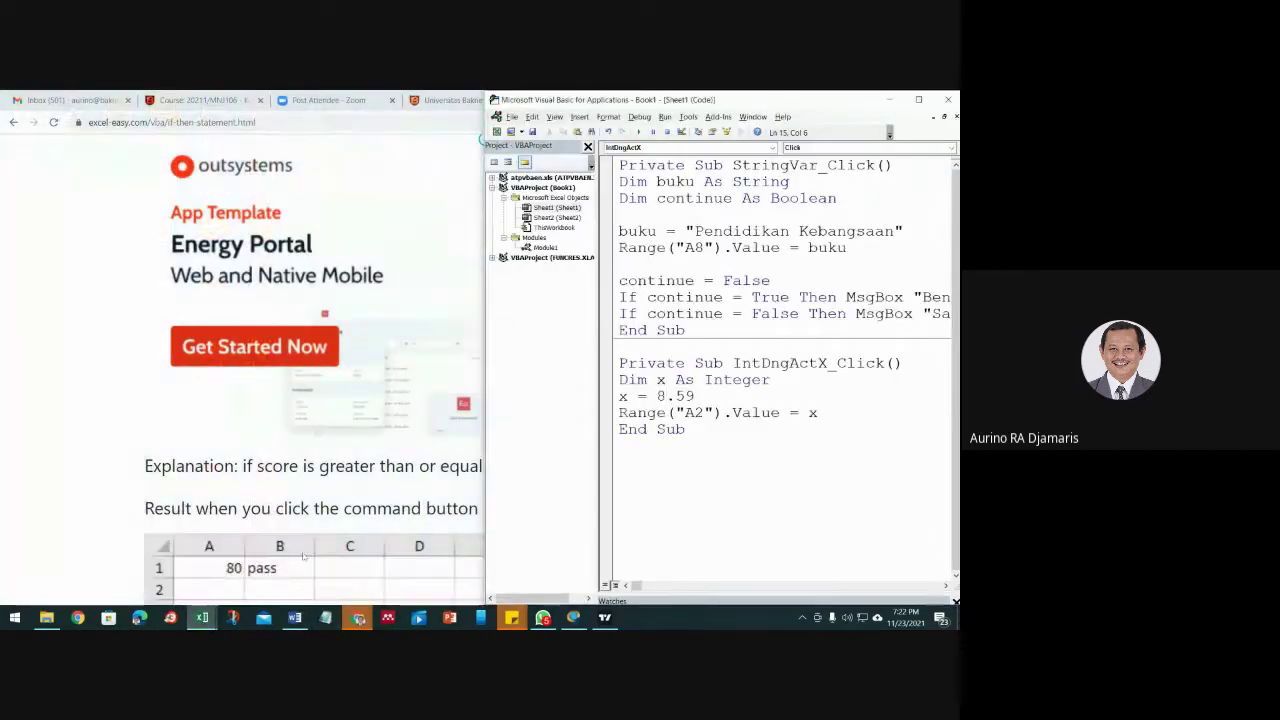
Return to the Excel workbook and add a new blank Sheet3
left_click(211, 618)
left_click(160, 555)
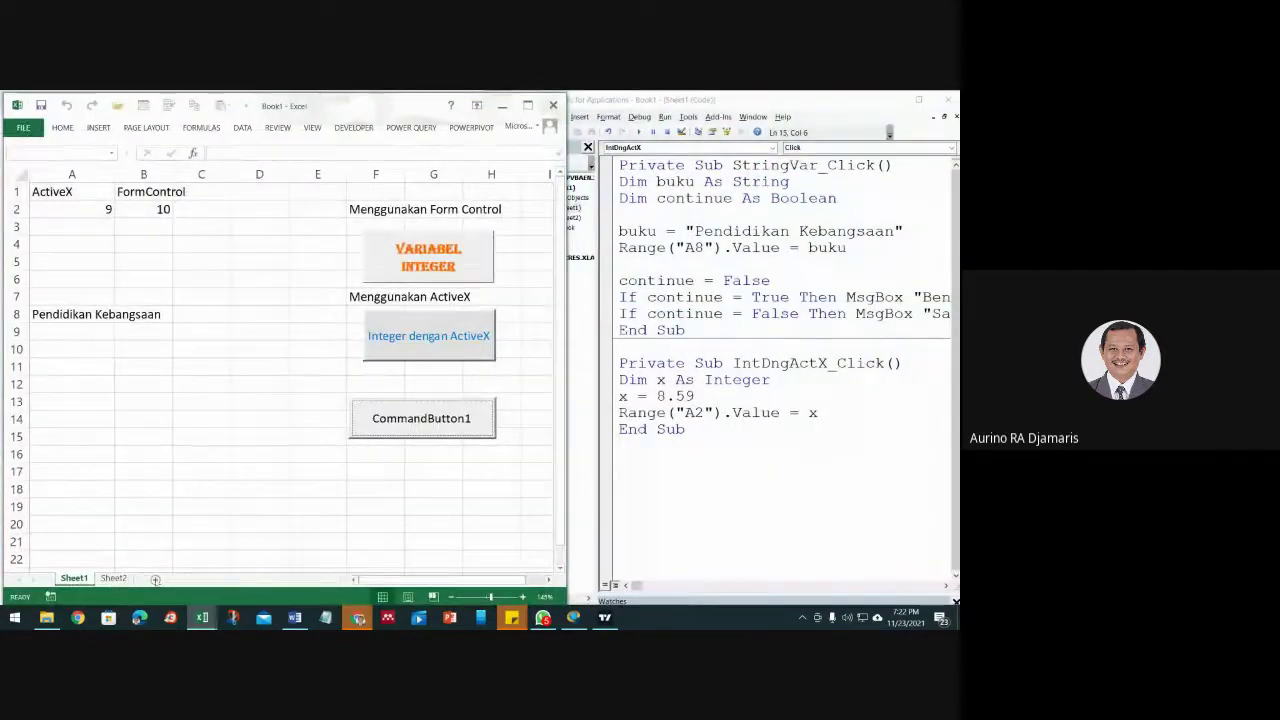
left_click(155, 579)
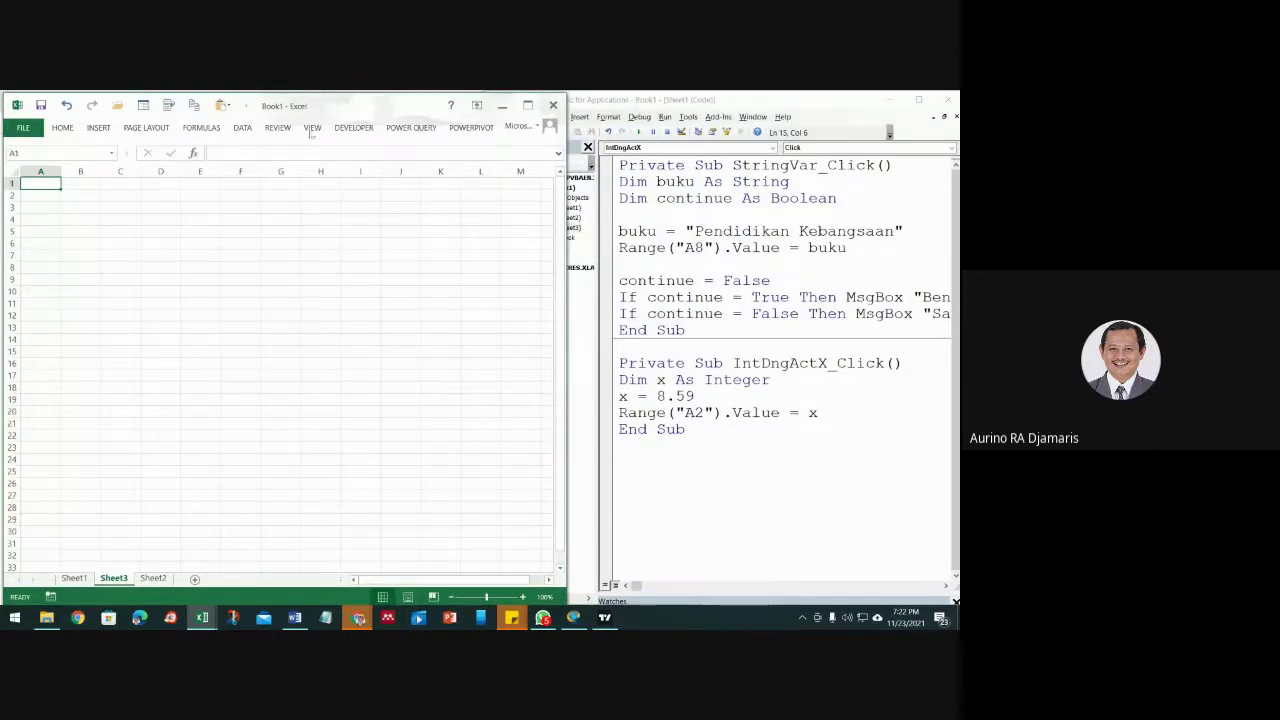
Draw an ActiveX command button, CommandButton1, around columns G–H on Sheet3
left_click(353, 127)
left_click(230, 168)
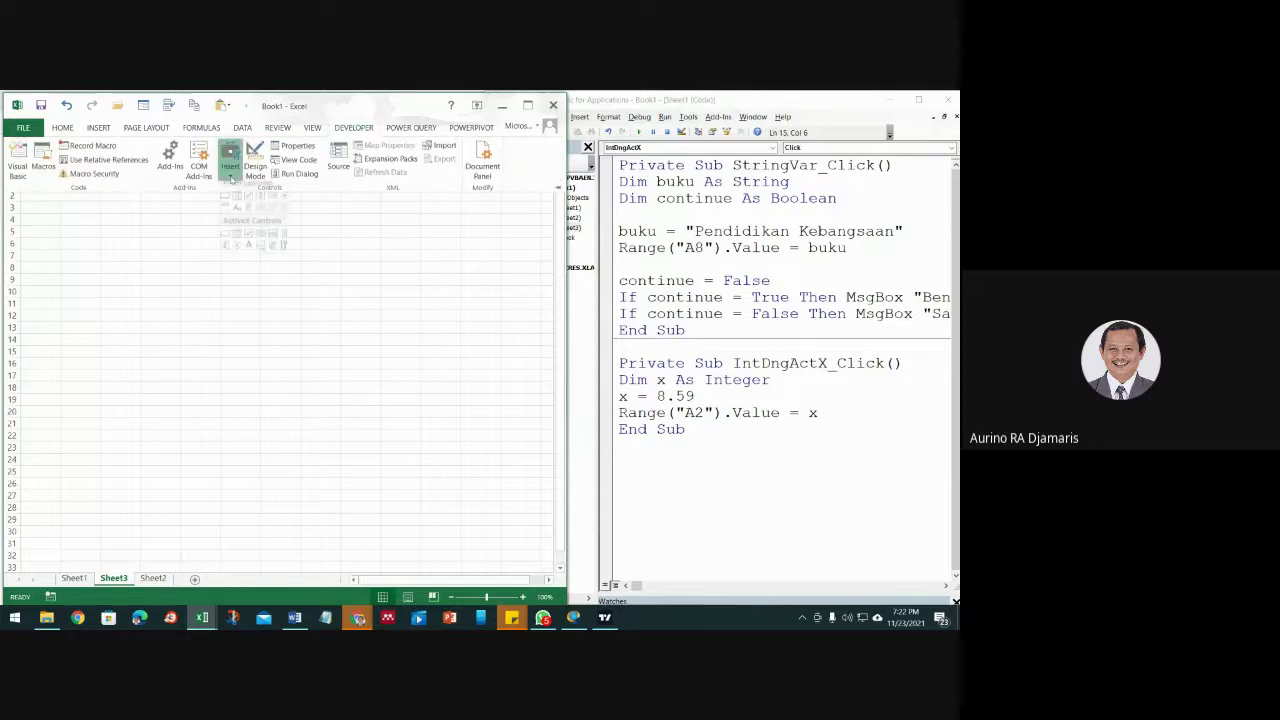
left_click(225, 233)
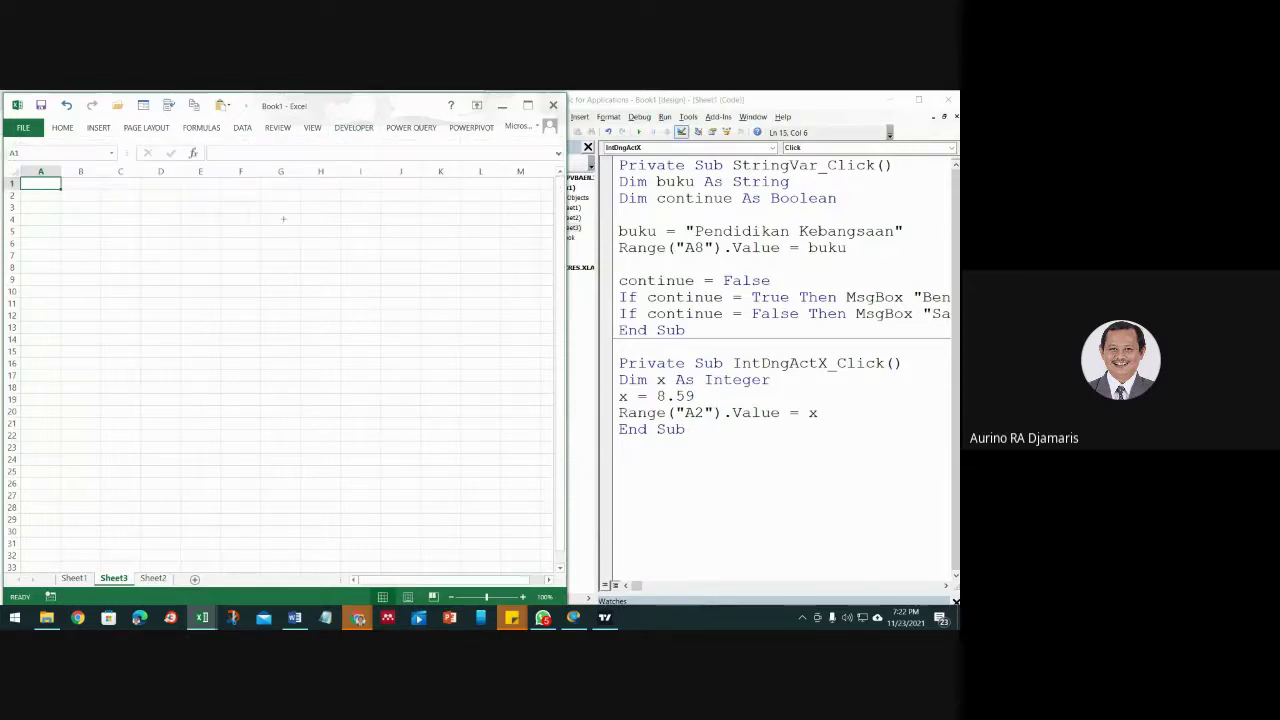
left_click_drag(257, 210, 372, 246)
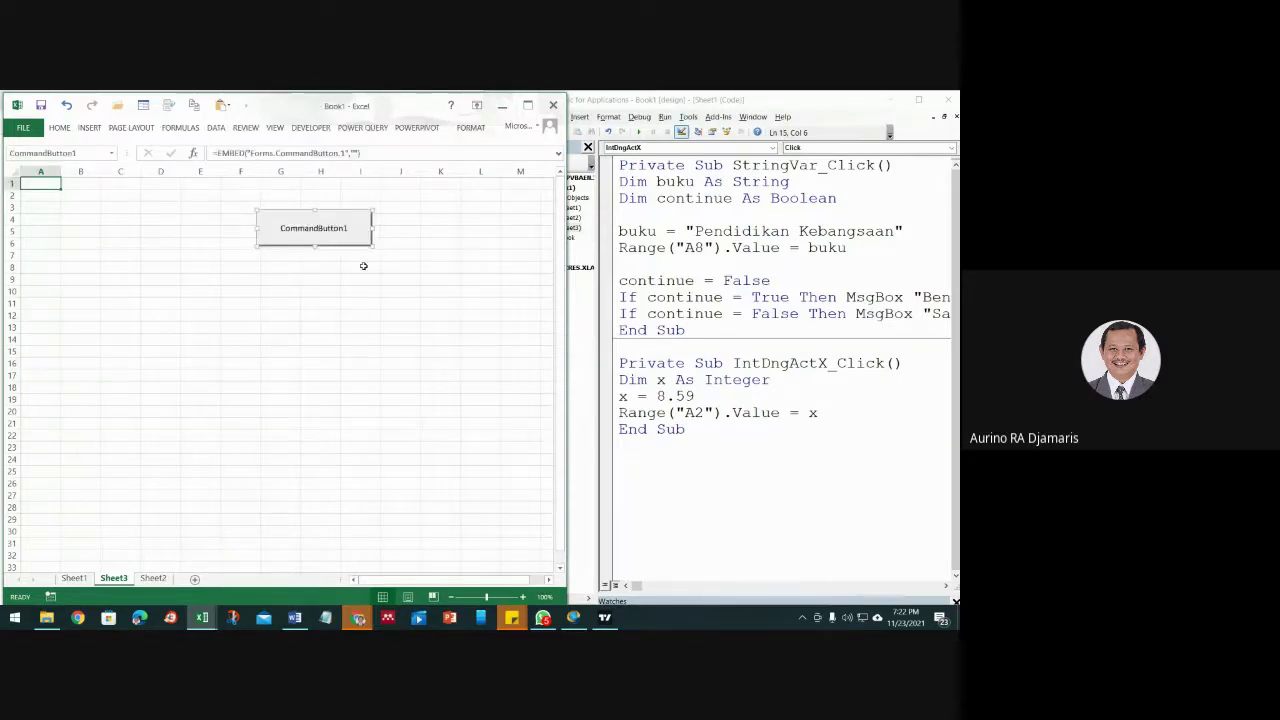
right_click(348, 226)
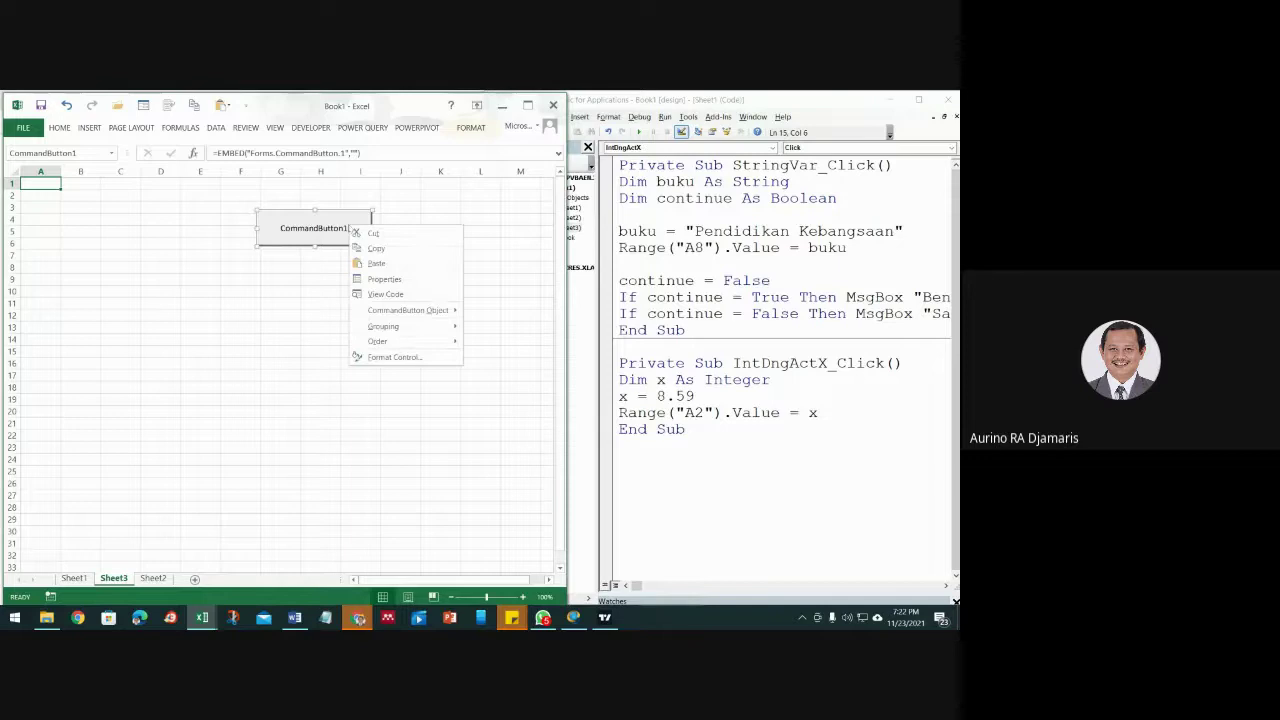
Paste the If Then example into CommandButton1_Click so it writes 'pass' to B1 when A1 ≥ 60
left_click(370, 294)
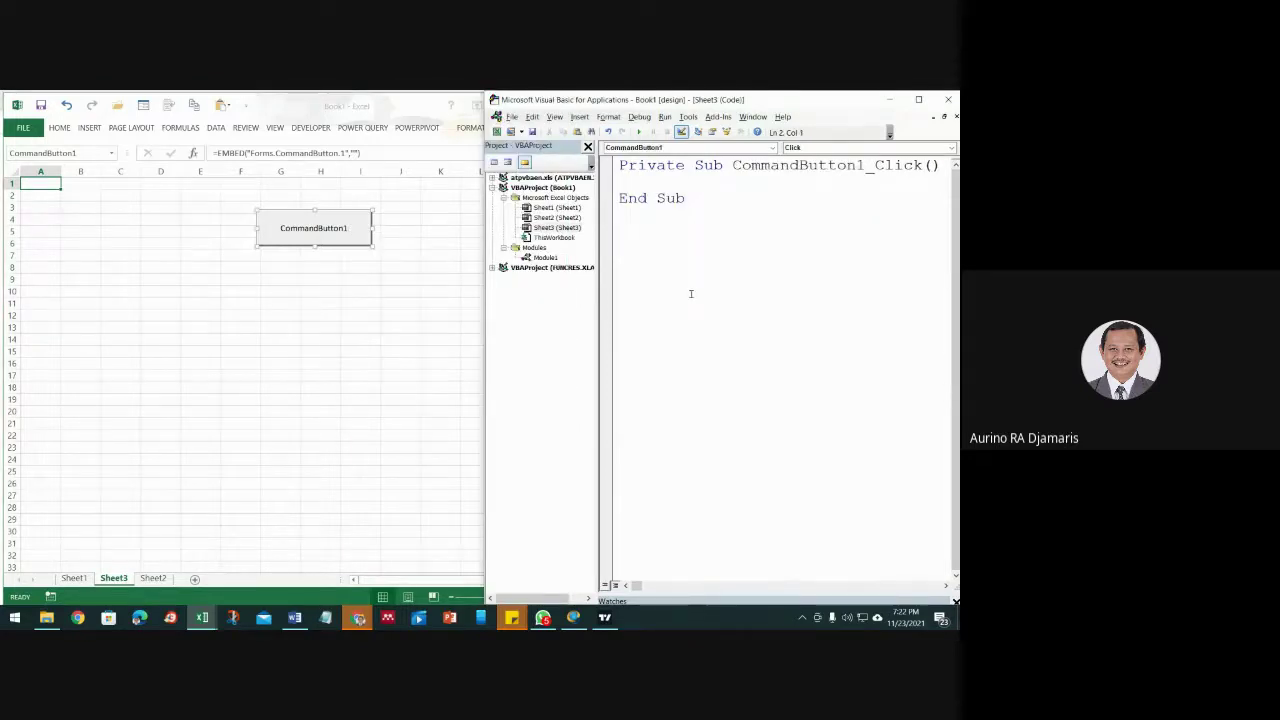
key("ctrl+v")
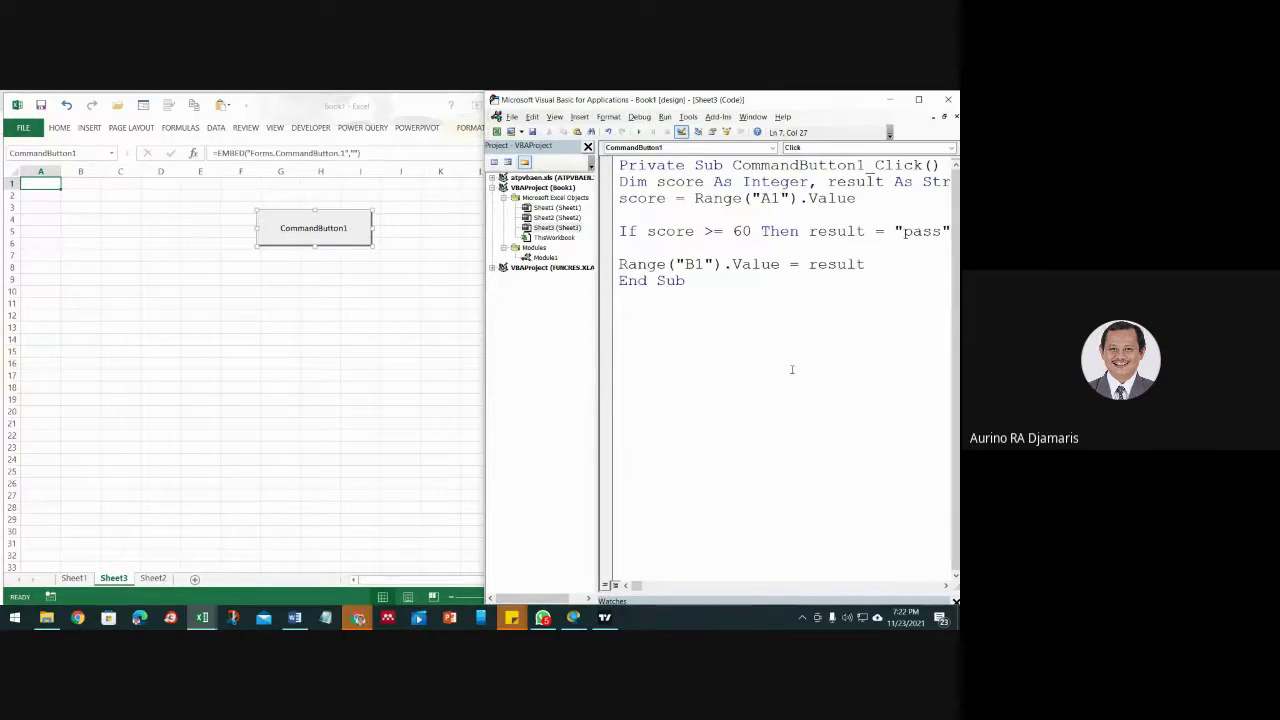
left_click(726, 215)
Browse the Edit and File menus, then open Module1's code from the Project Explorer
right_click(638, 228)
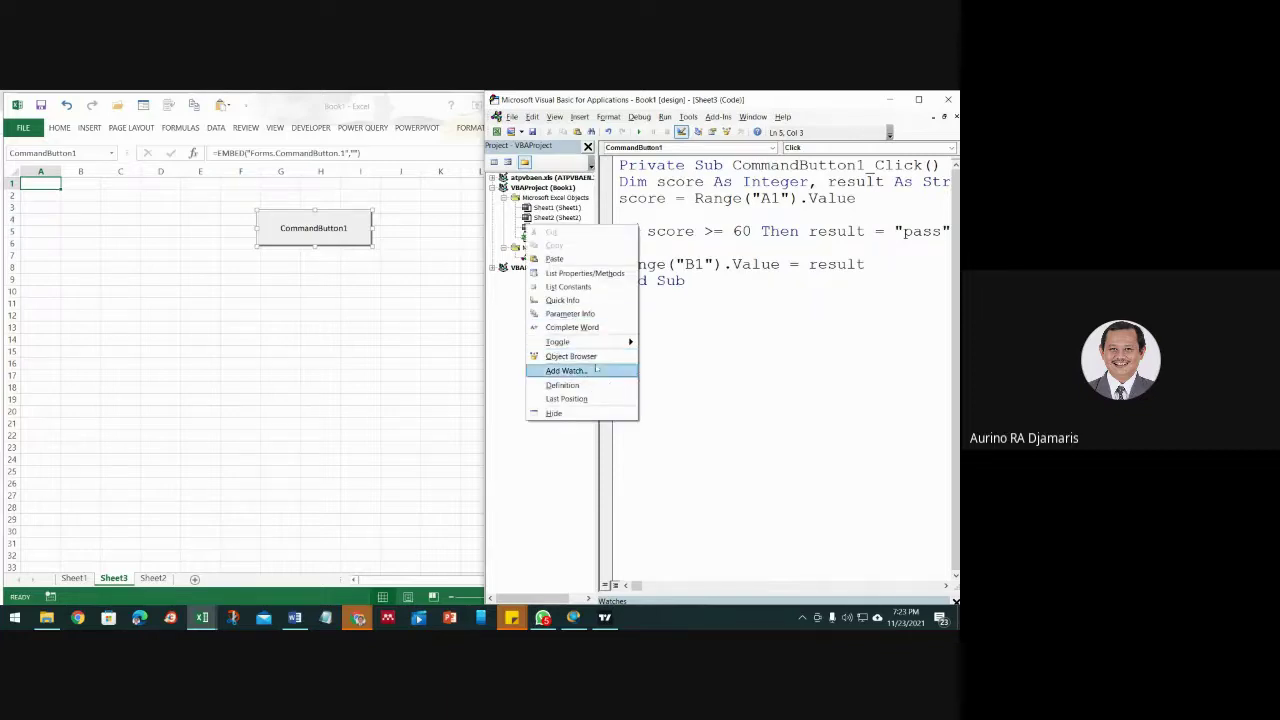
left_click(528, 118)
left_click(528, 118)
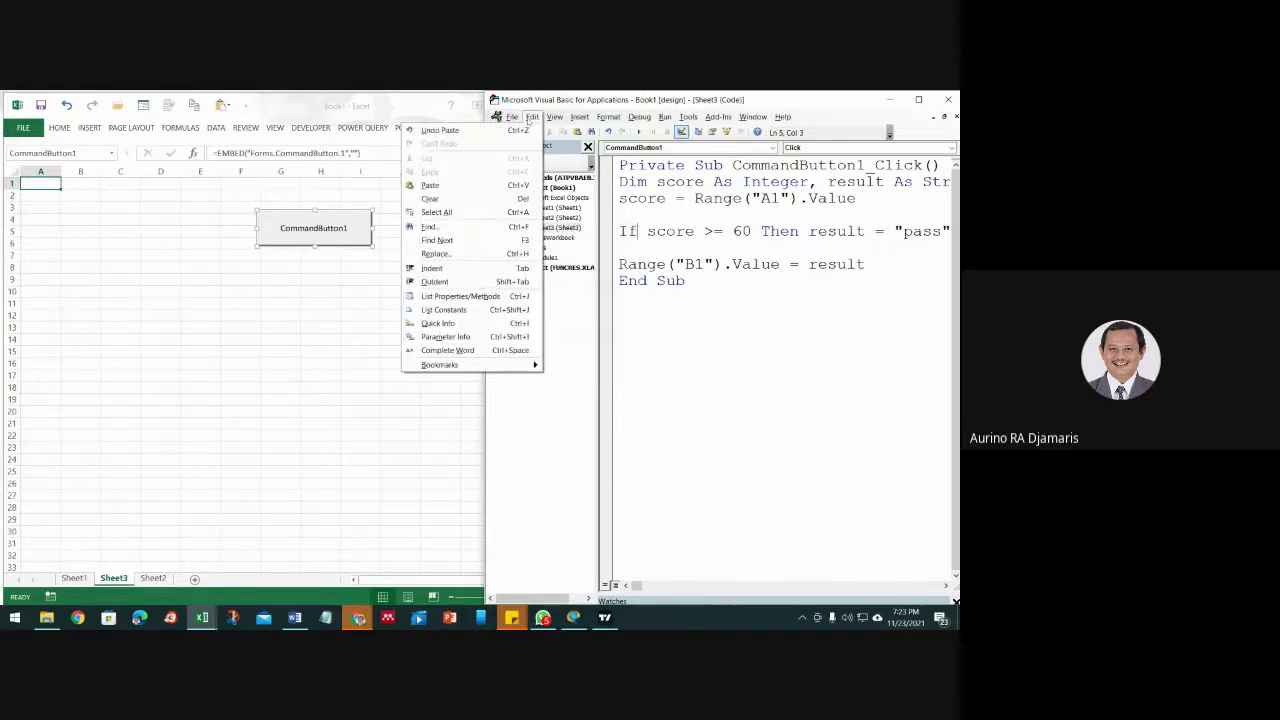
left_click(512, 117)
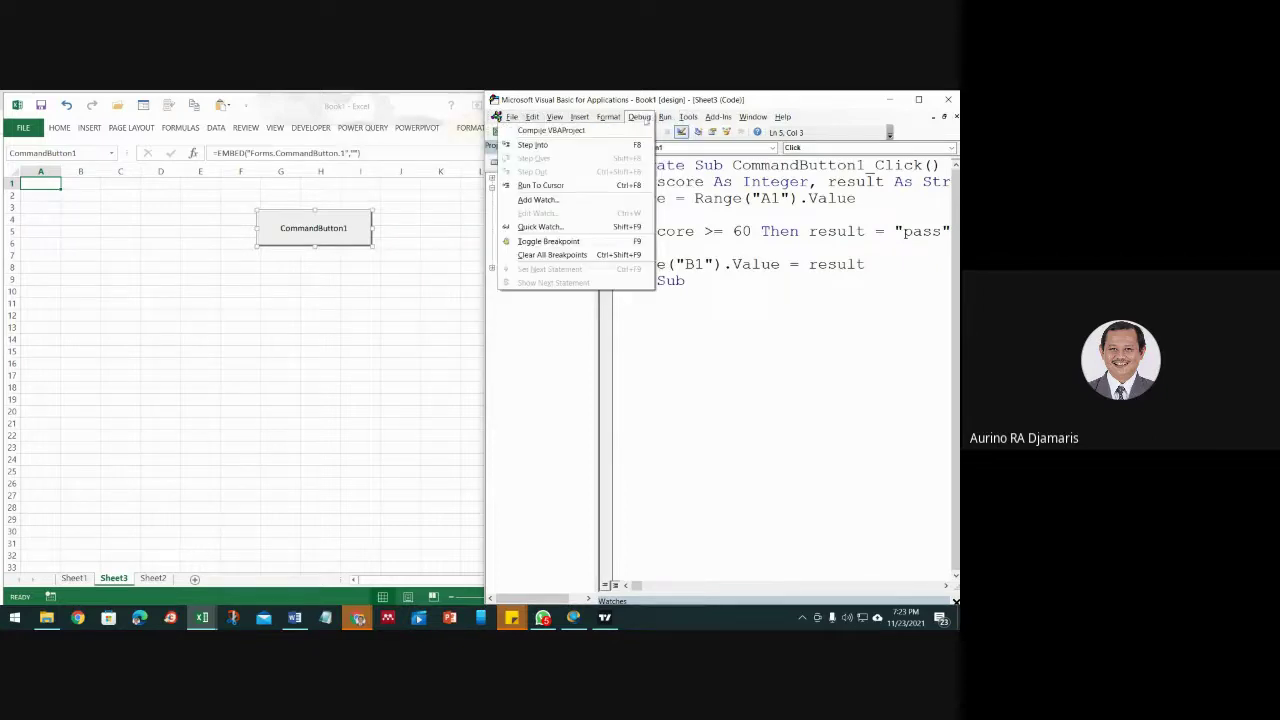
left_click(688, 333)
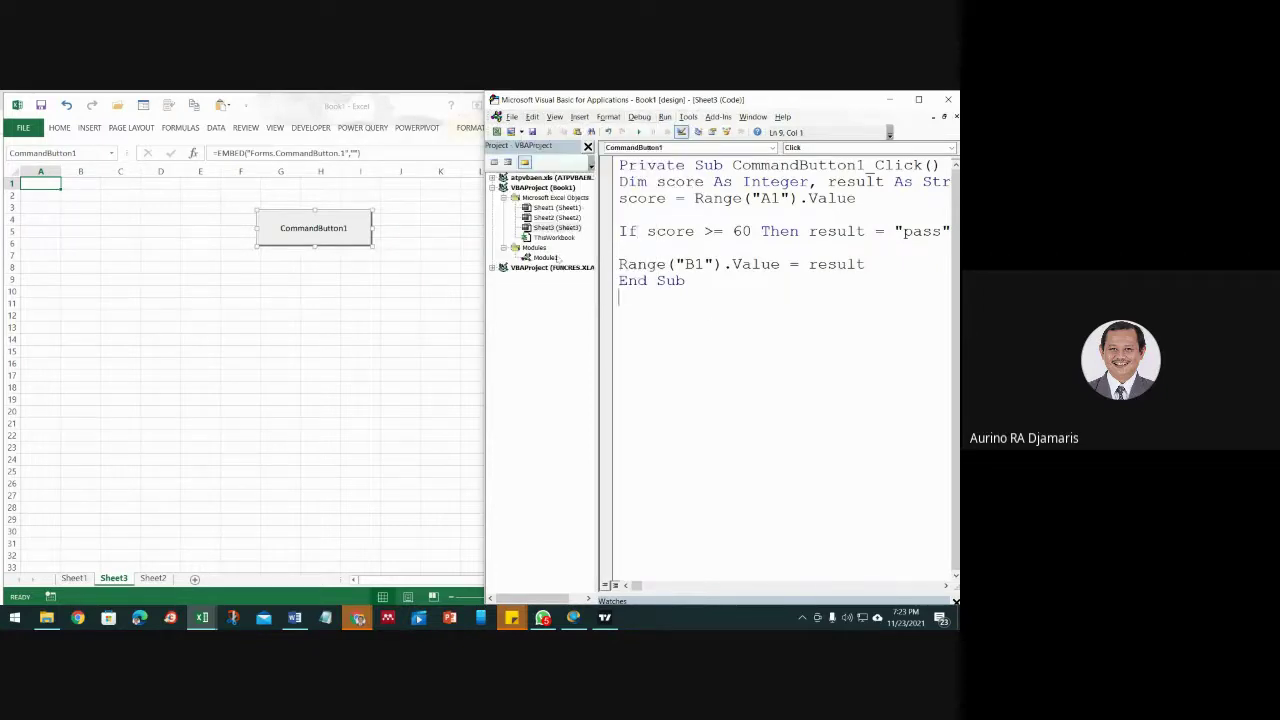
left_click(545, 257)
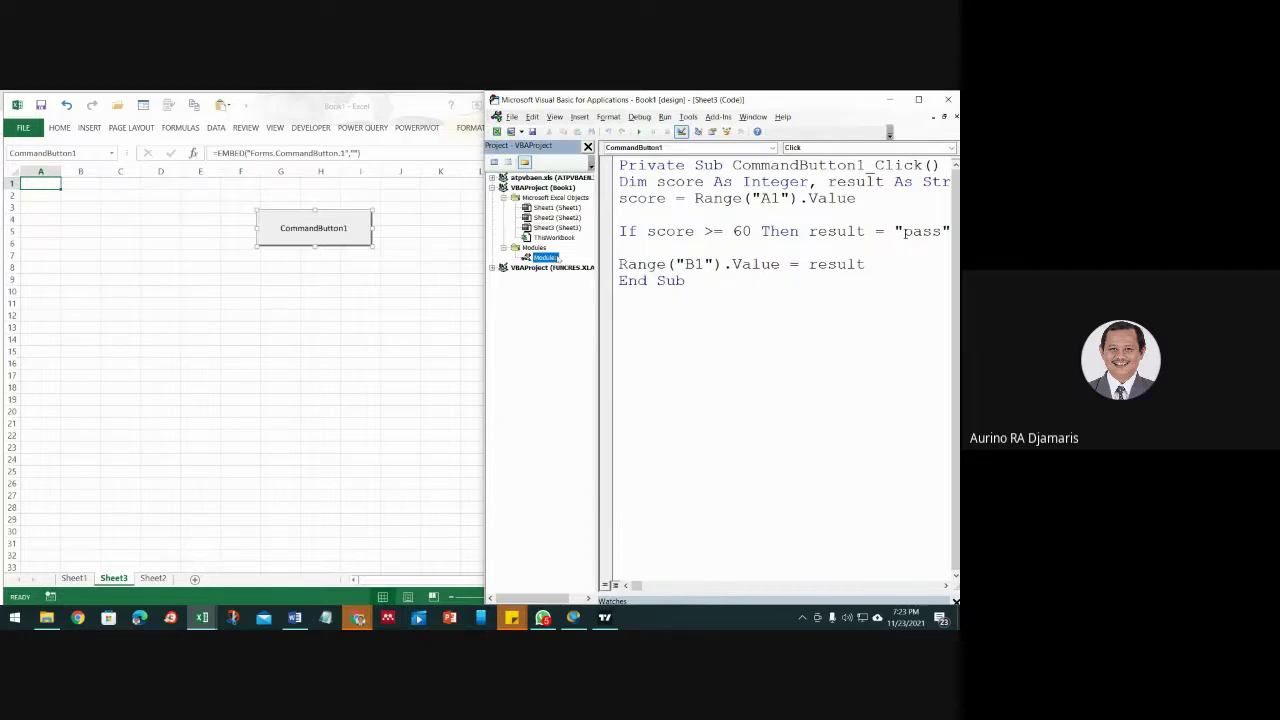
double_click(548, 257)
Look through the View and Tools menus in Module1's VariableInteger code window
right_click(654, 237)
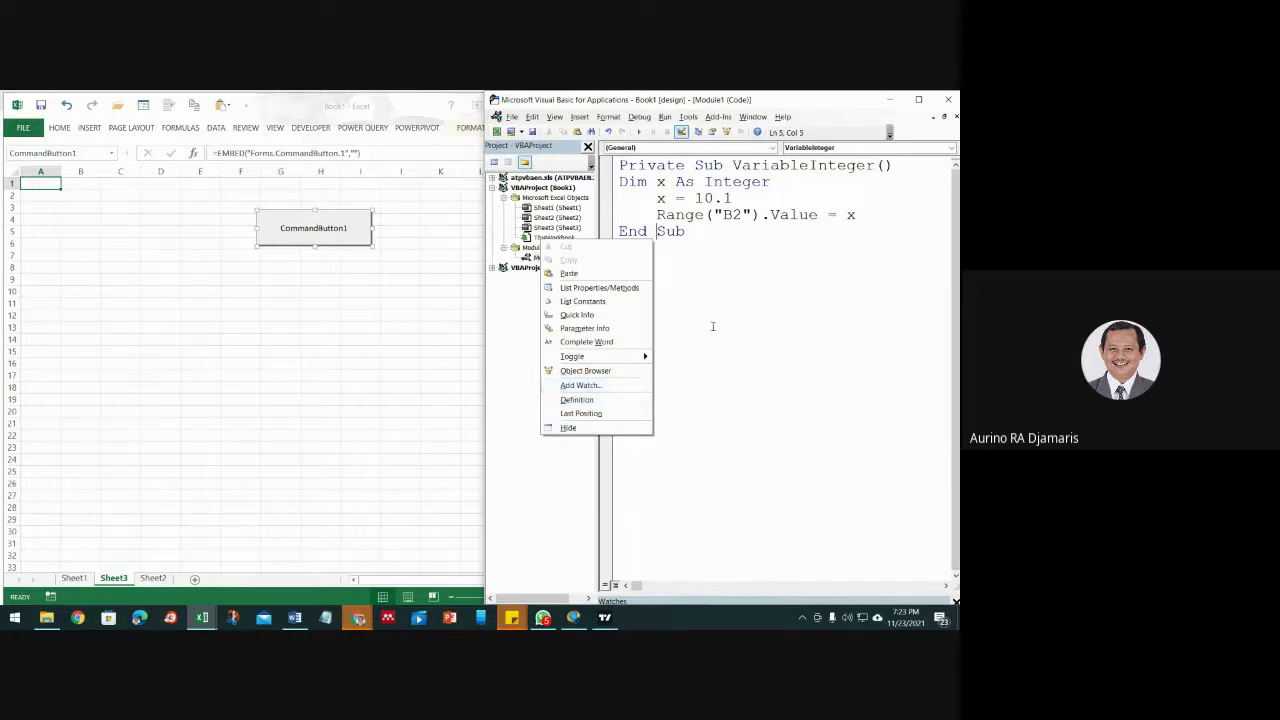
left_click(606, 326)
right_click(604, 324)
left_click(555, 117)
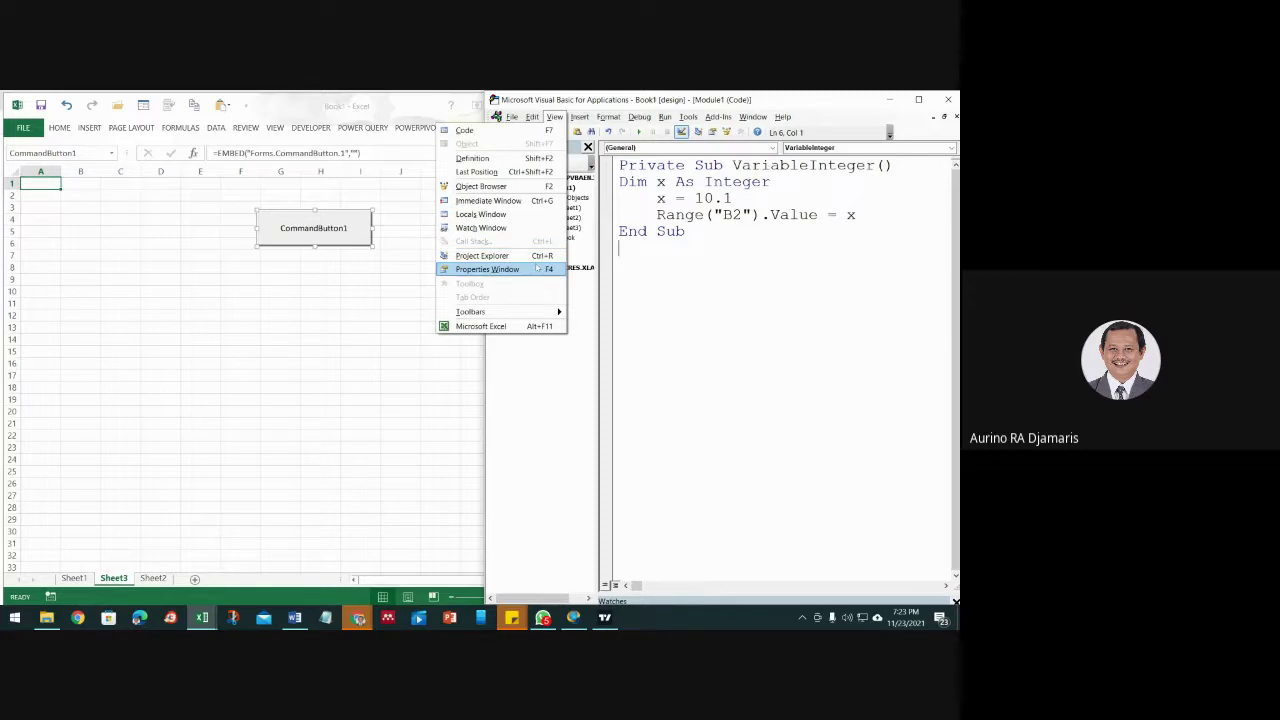
left_click(790, 215)
right_click(675, 220)
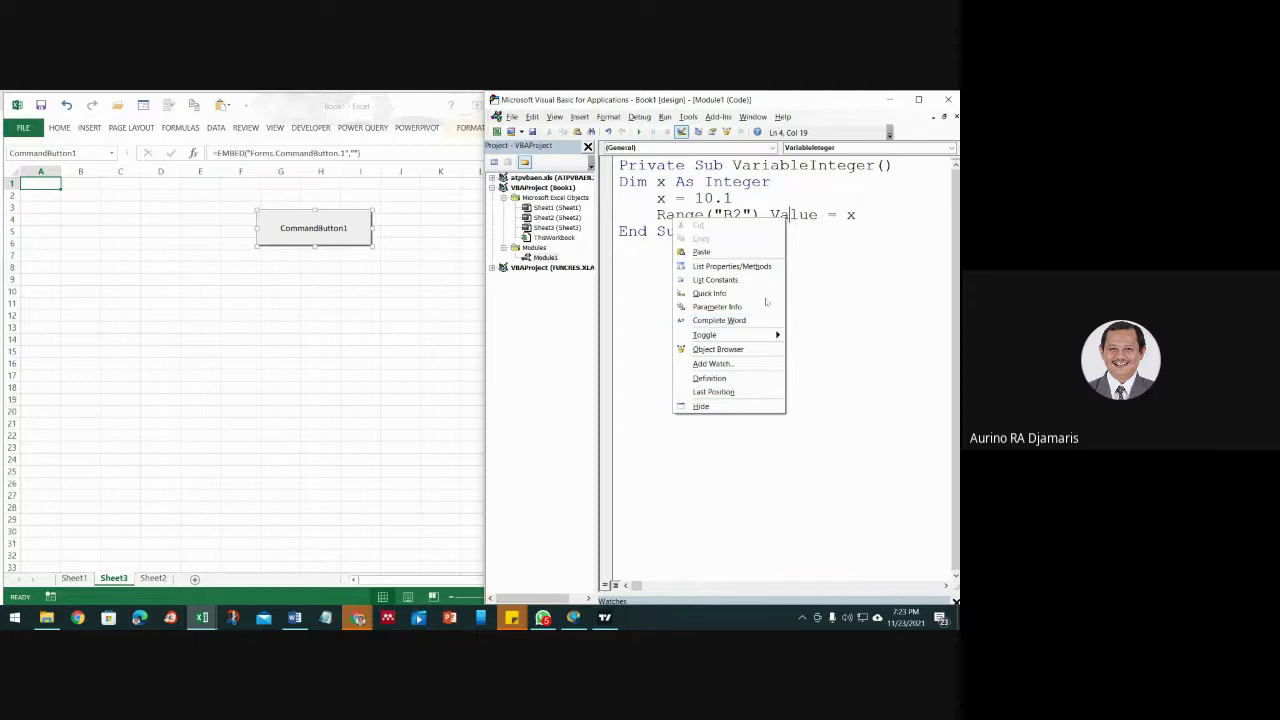
left_click(688, 117)
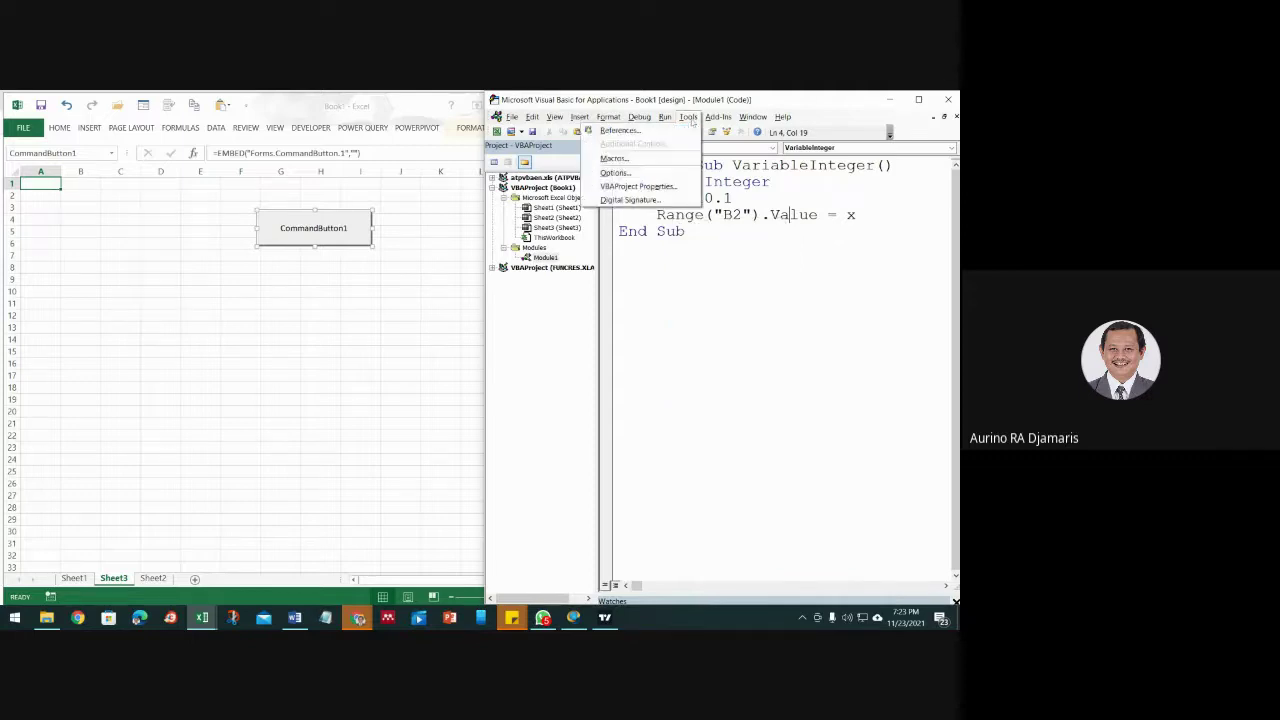
Pick a smaller code font size on the Options dialog's Editor Format tab
left_click(677, 173)
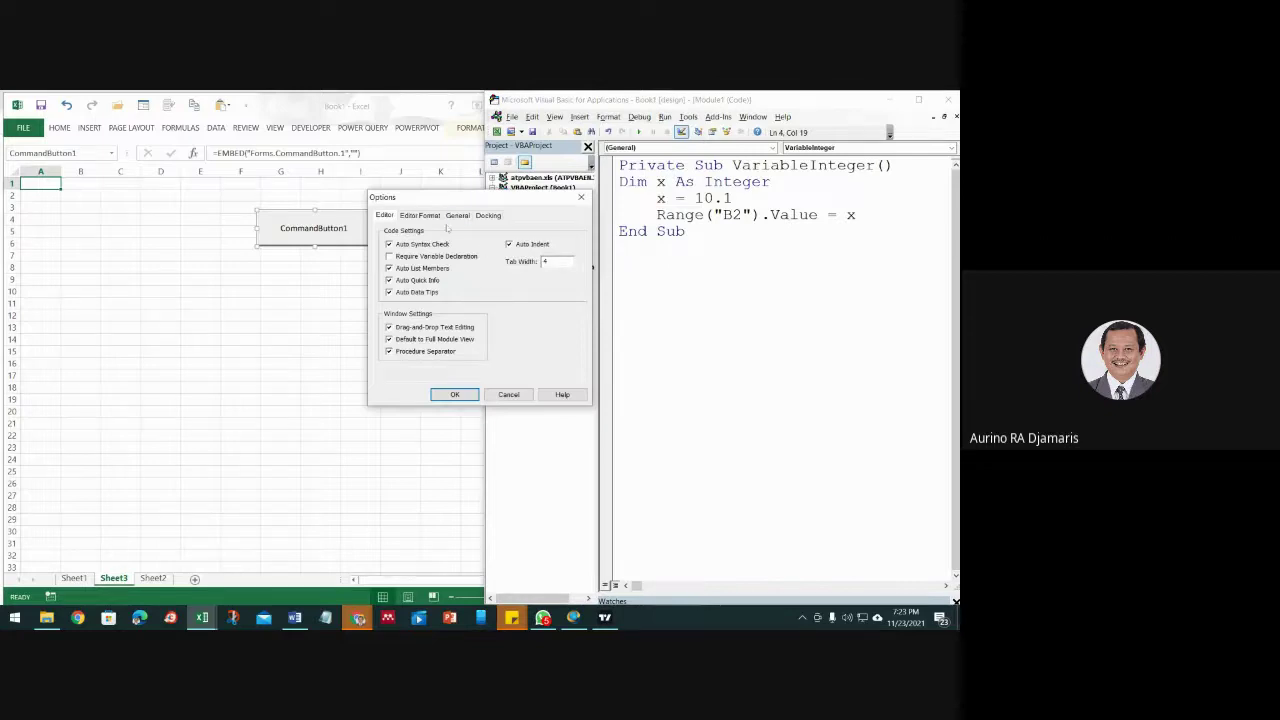
left_click(432, 216)
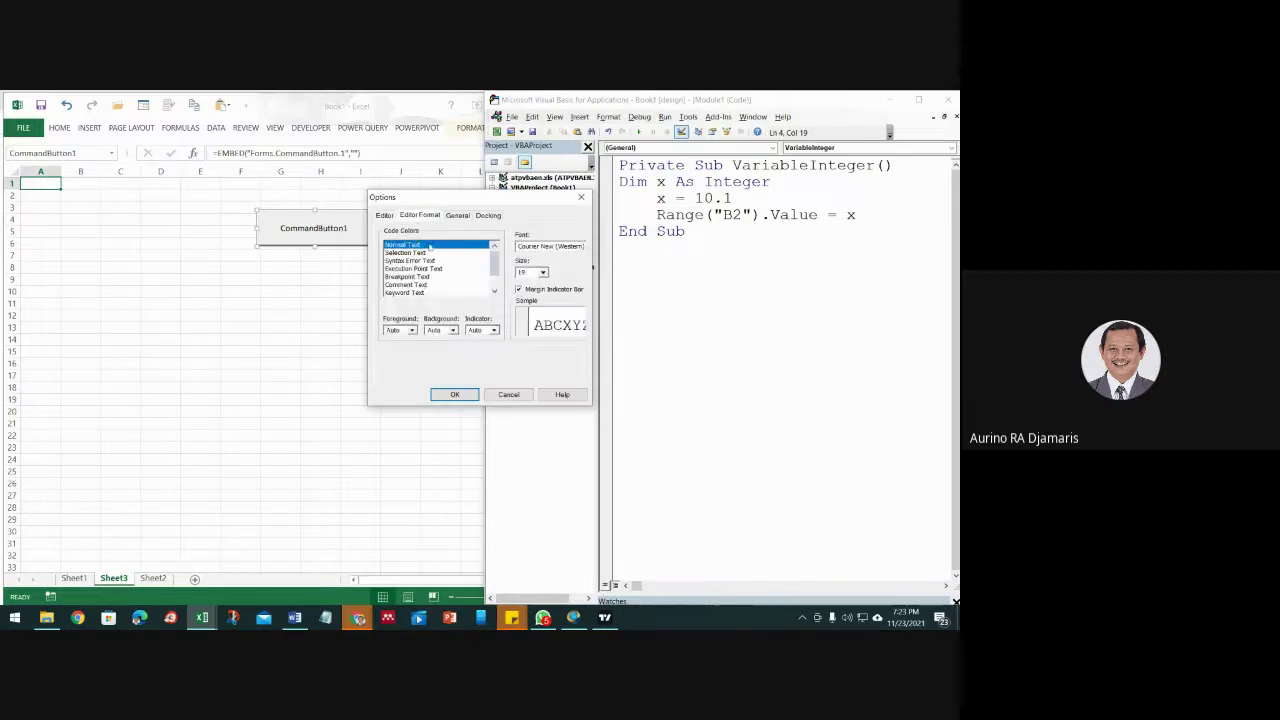
left_click(543, 272)
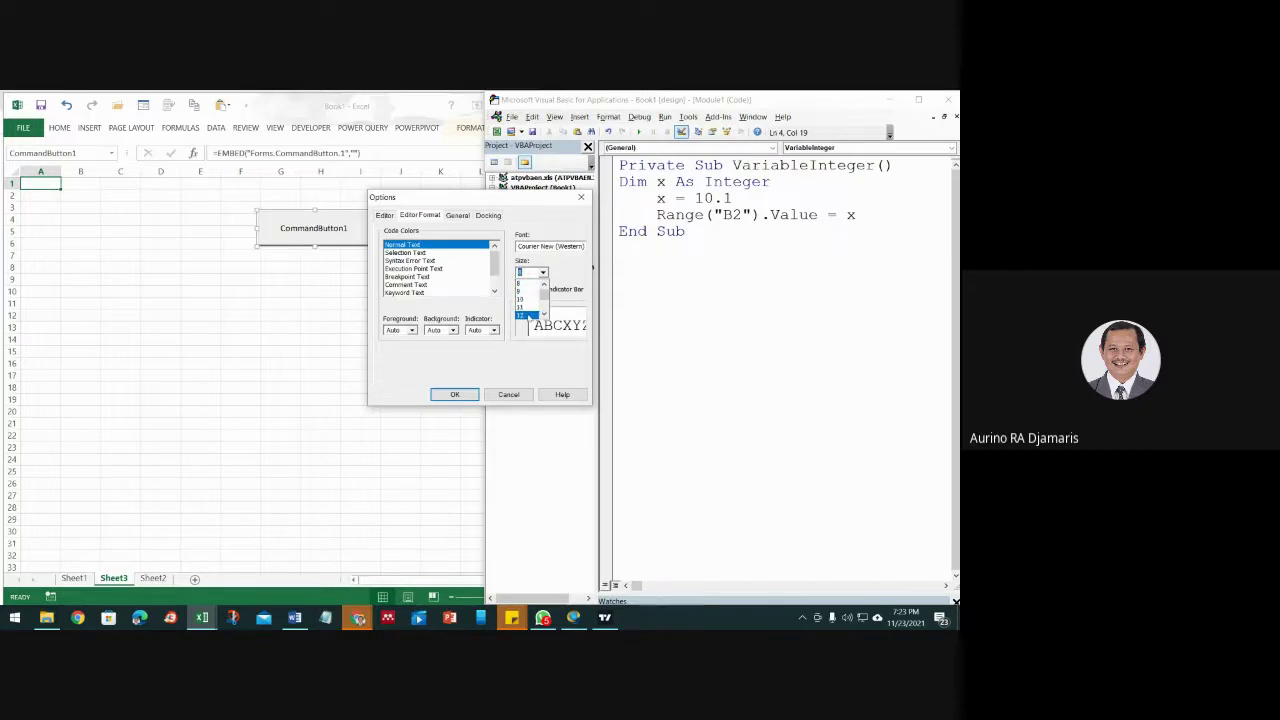
left_click(543, 315)
left_click(543, 315)
left_click(530, 315)
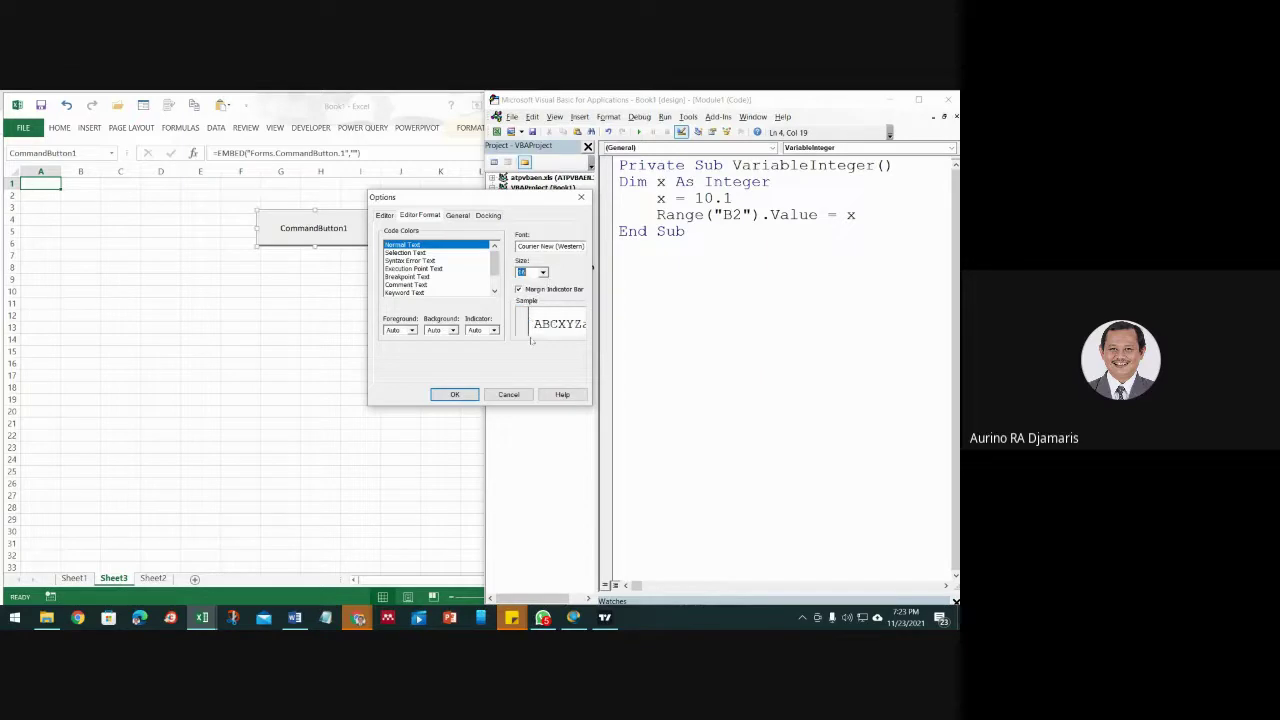
left_click(454, 394)
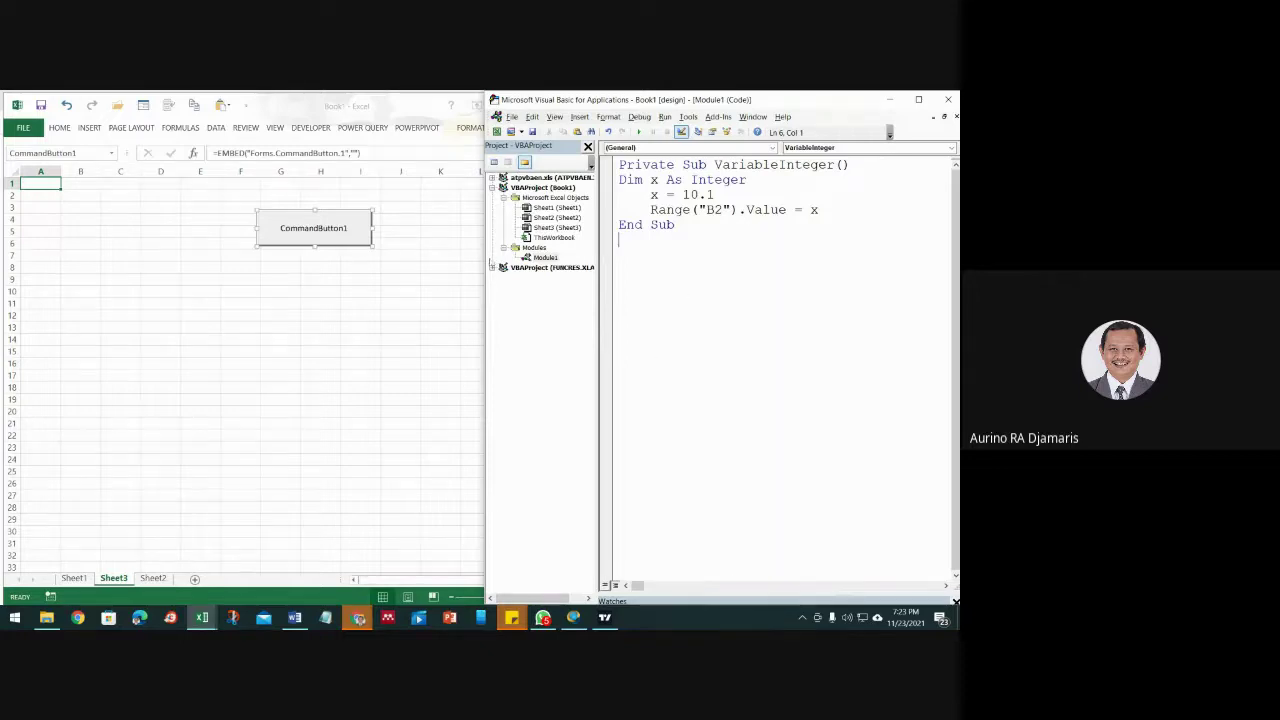
Review CommandButton1's click code, then delete the button from Sheet3
right_click(352, 242)
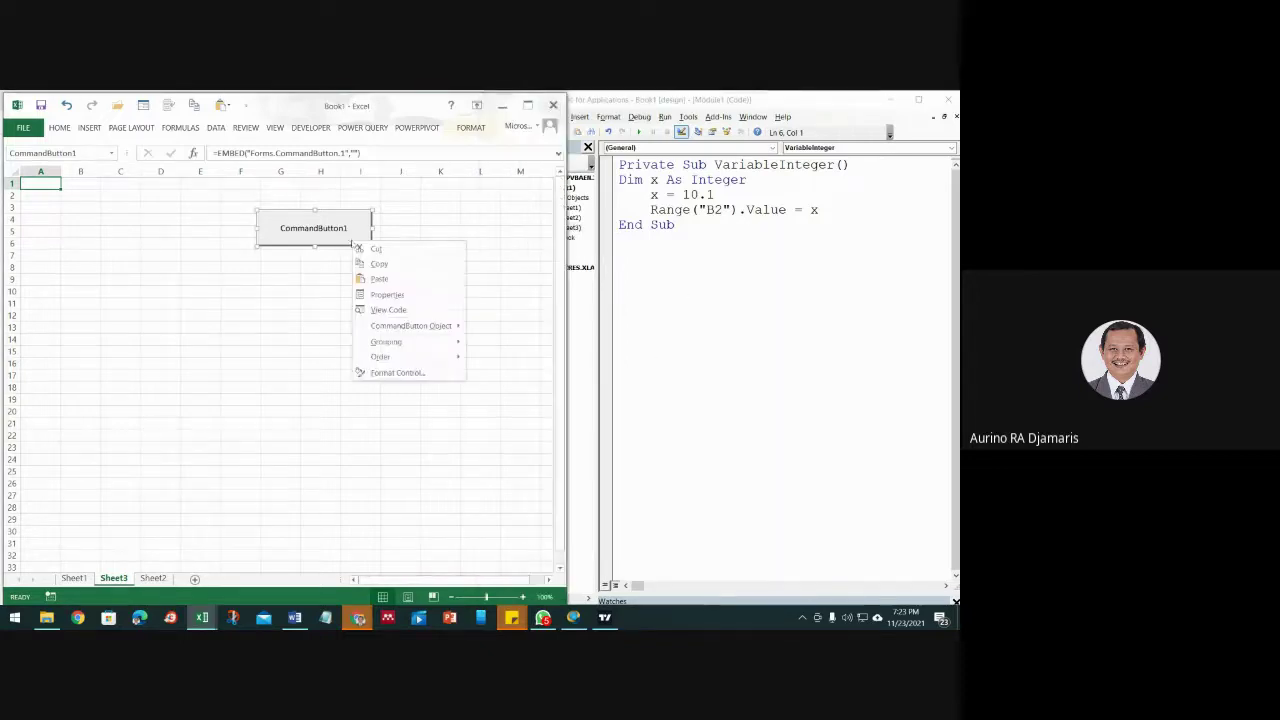
left_click(389, 310)
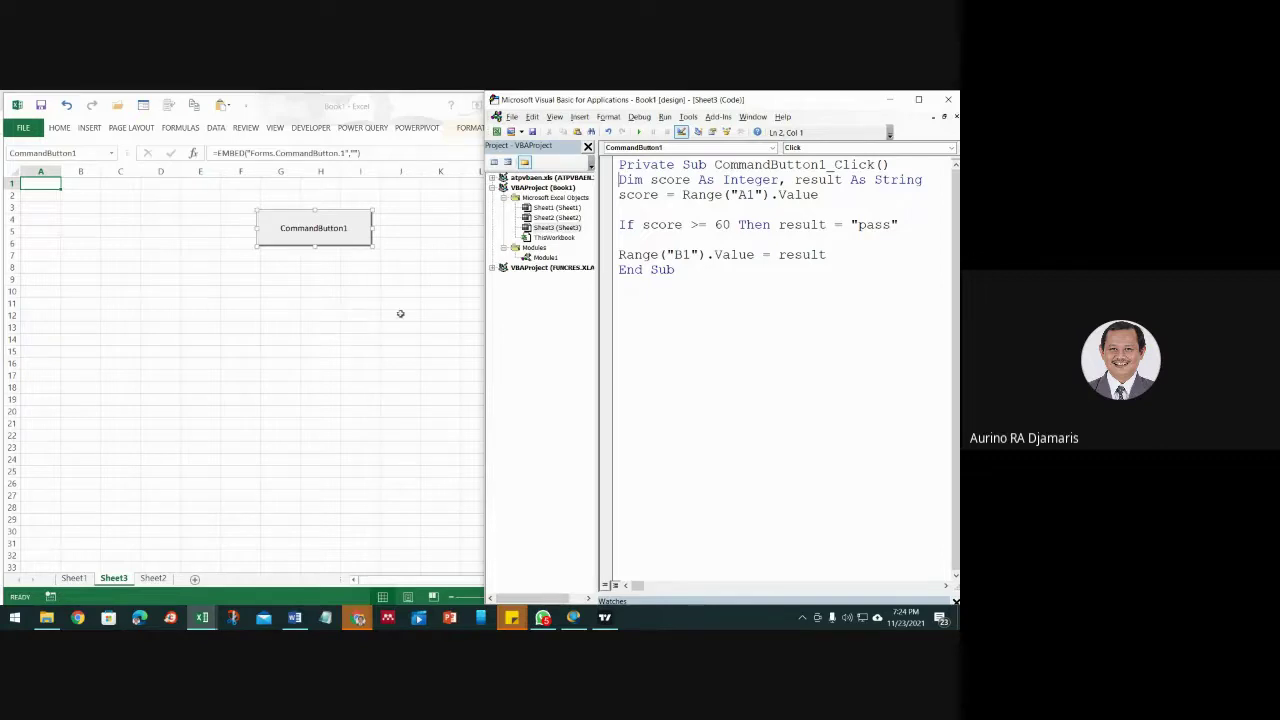
left_click(335, 224)
right_click(335, 224)
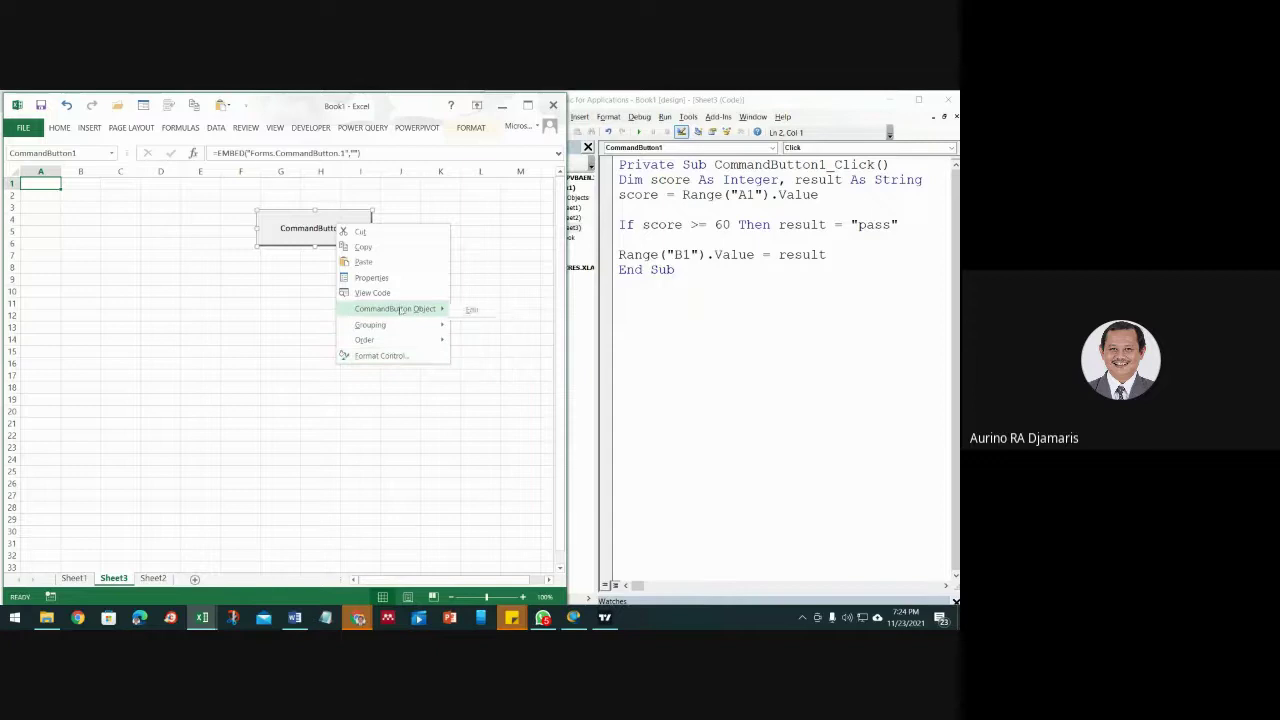
left_click(498, 300)
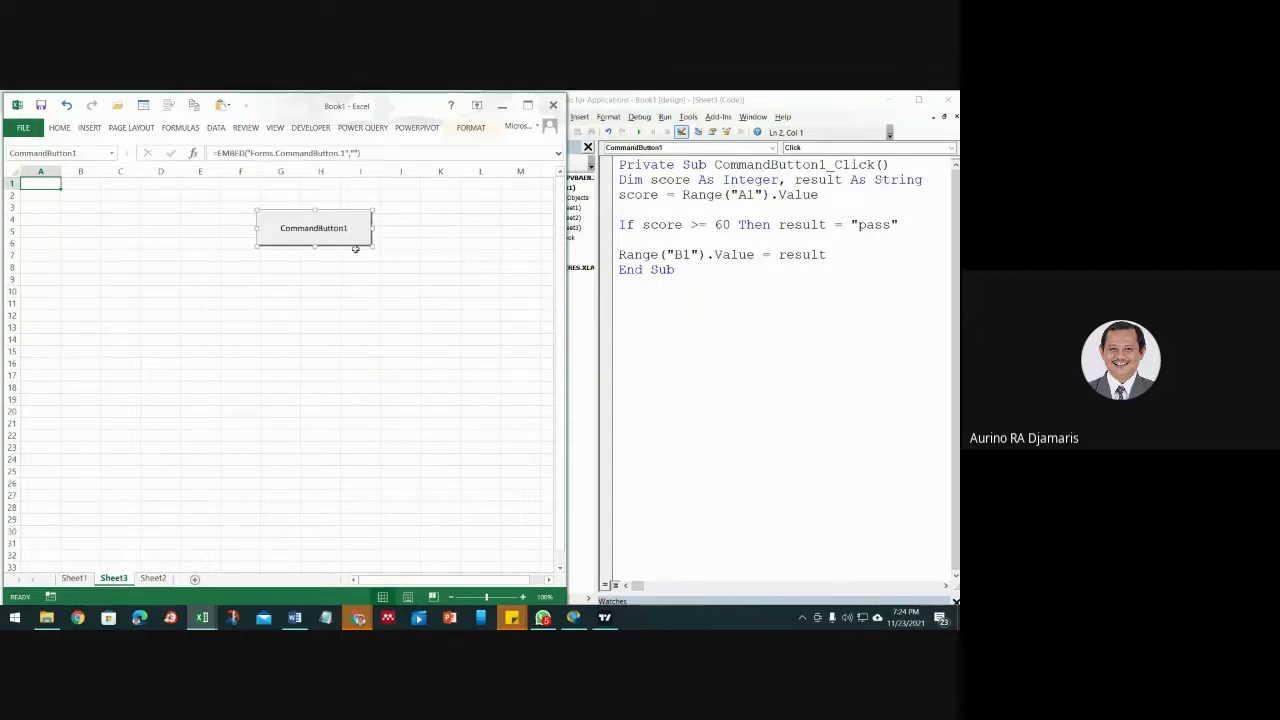
key("Delete")
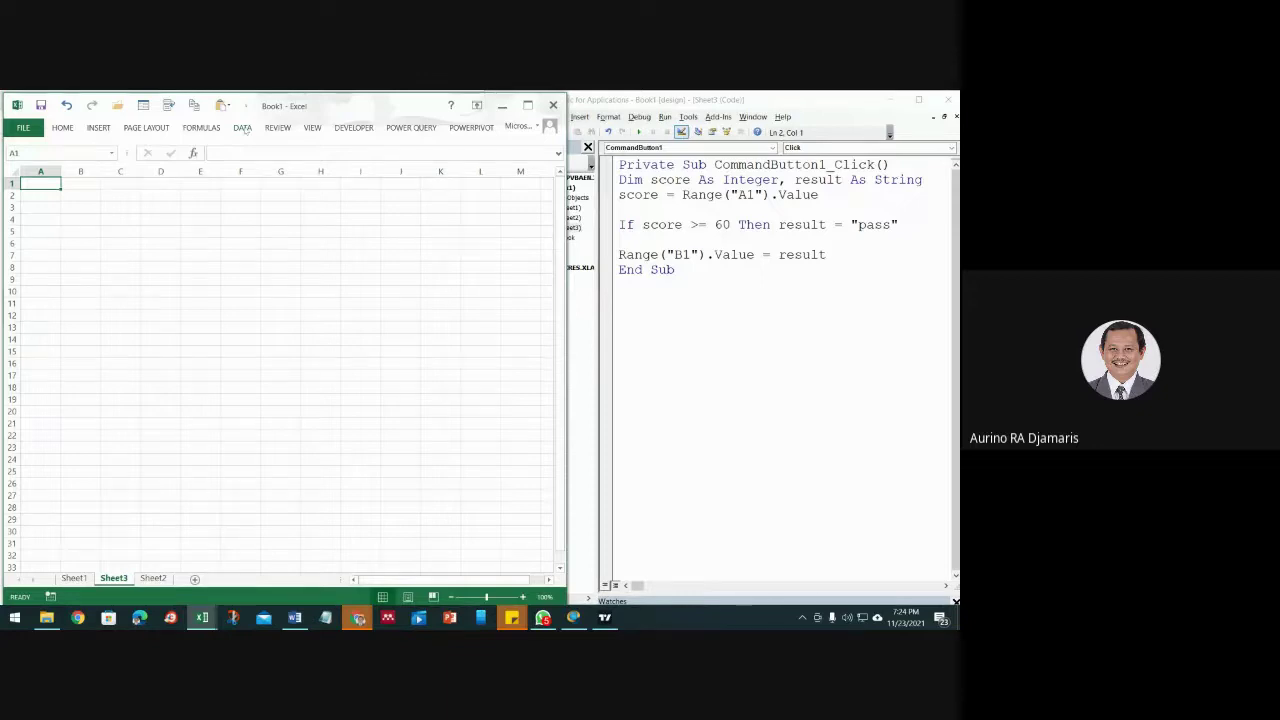
Draw a new ActiveX command button around column G on Sheet3
left_click(340, 127)
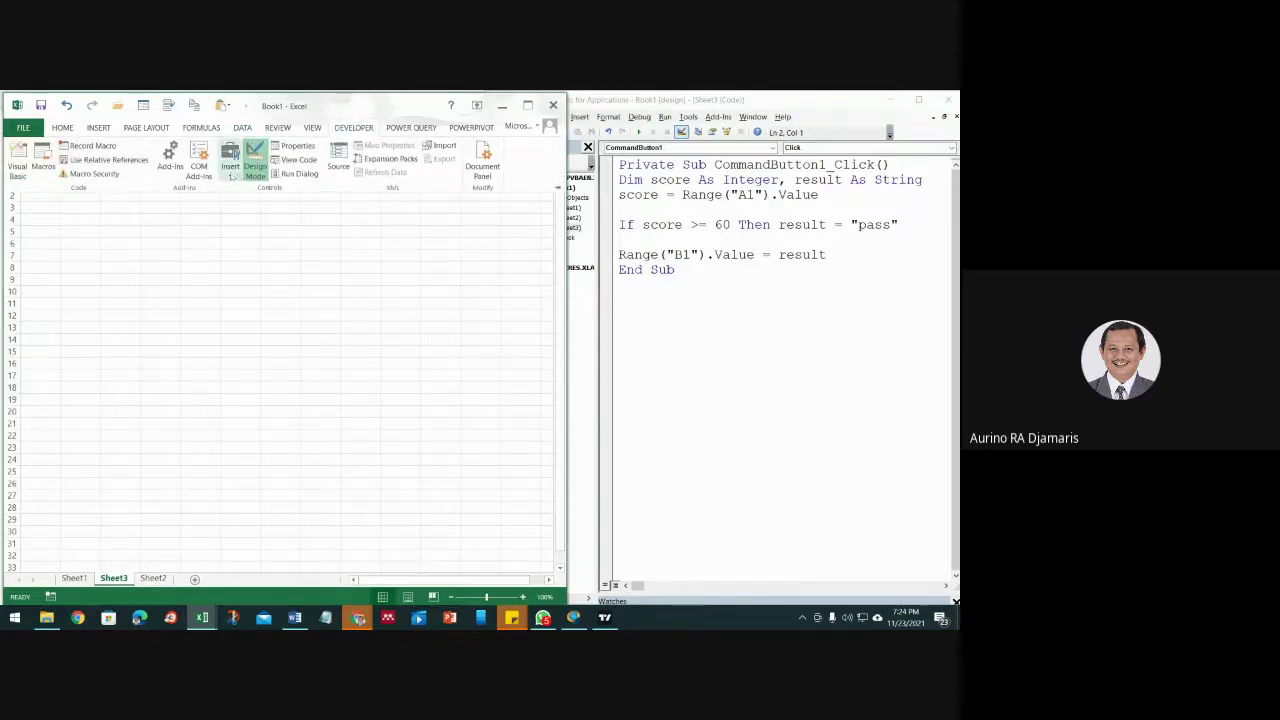
left_click(230, 162)
left_click(225, 240)
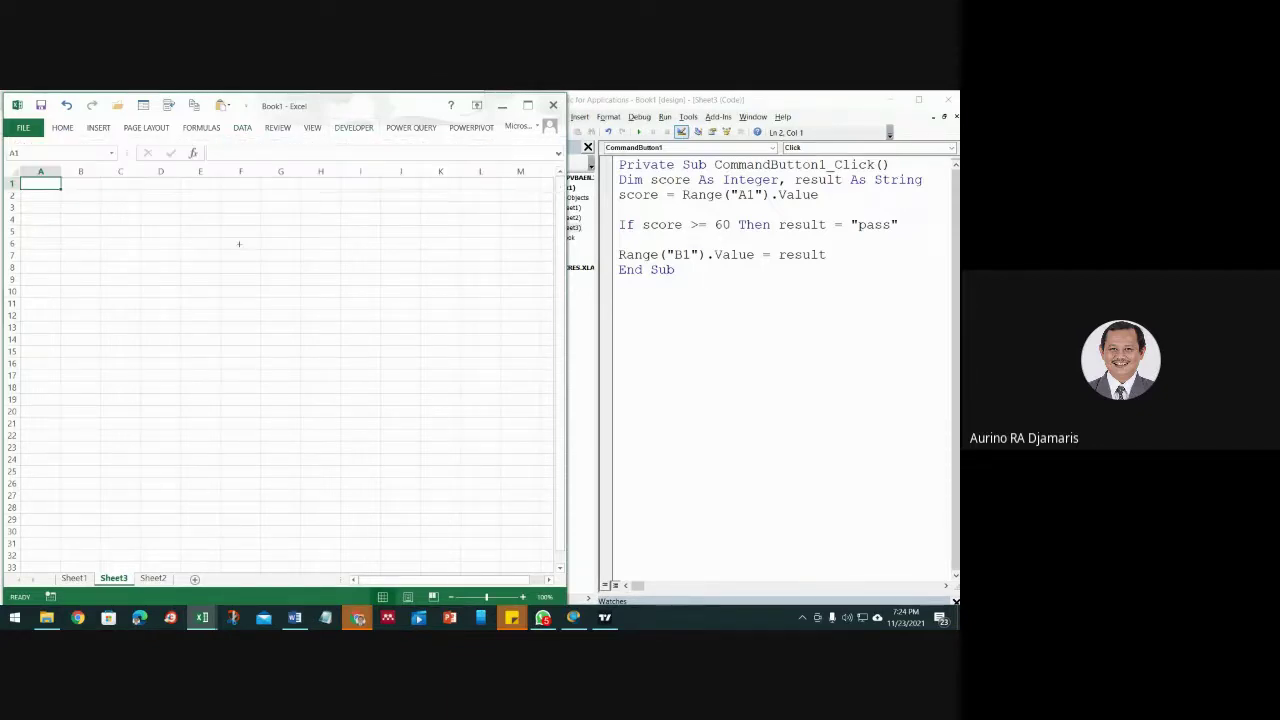
left_click_drag(276, 225, 396, 278)
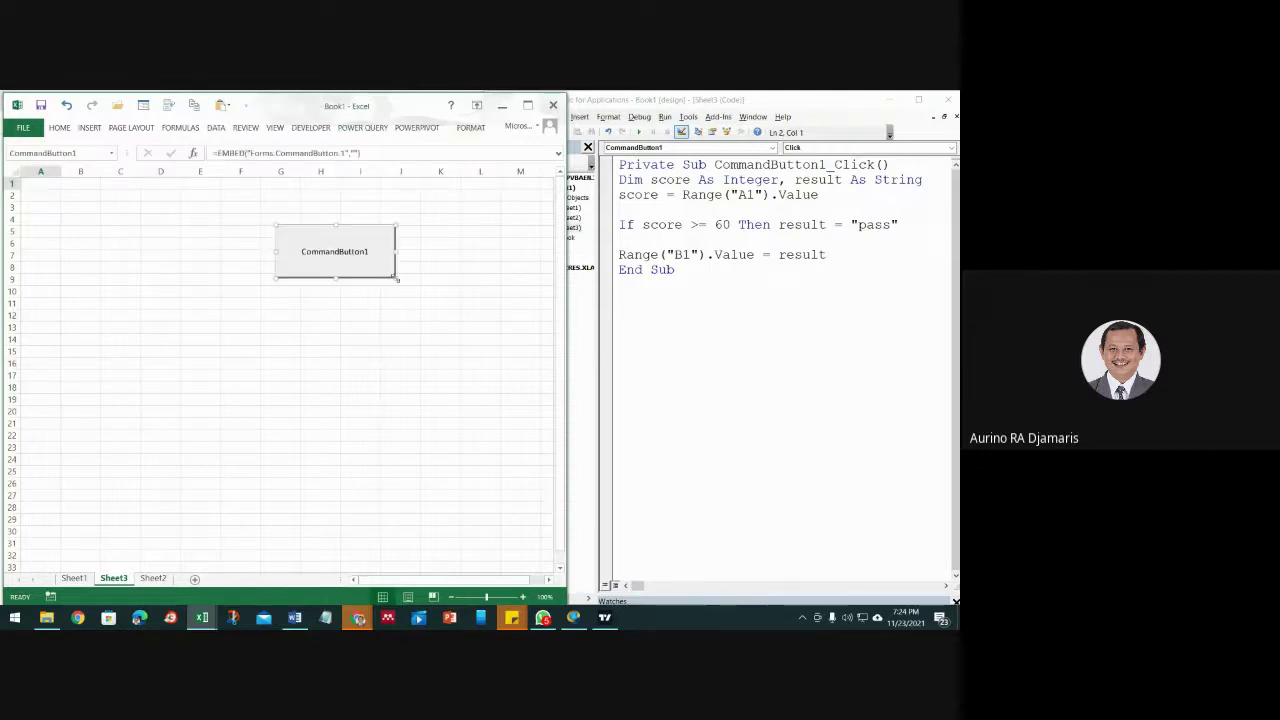
Rename the button to IfThenElse in its Properties (Name) field
right_click(358, 260)
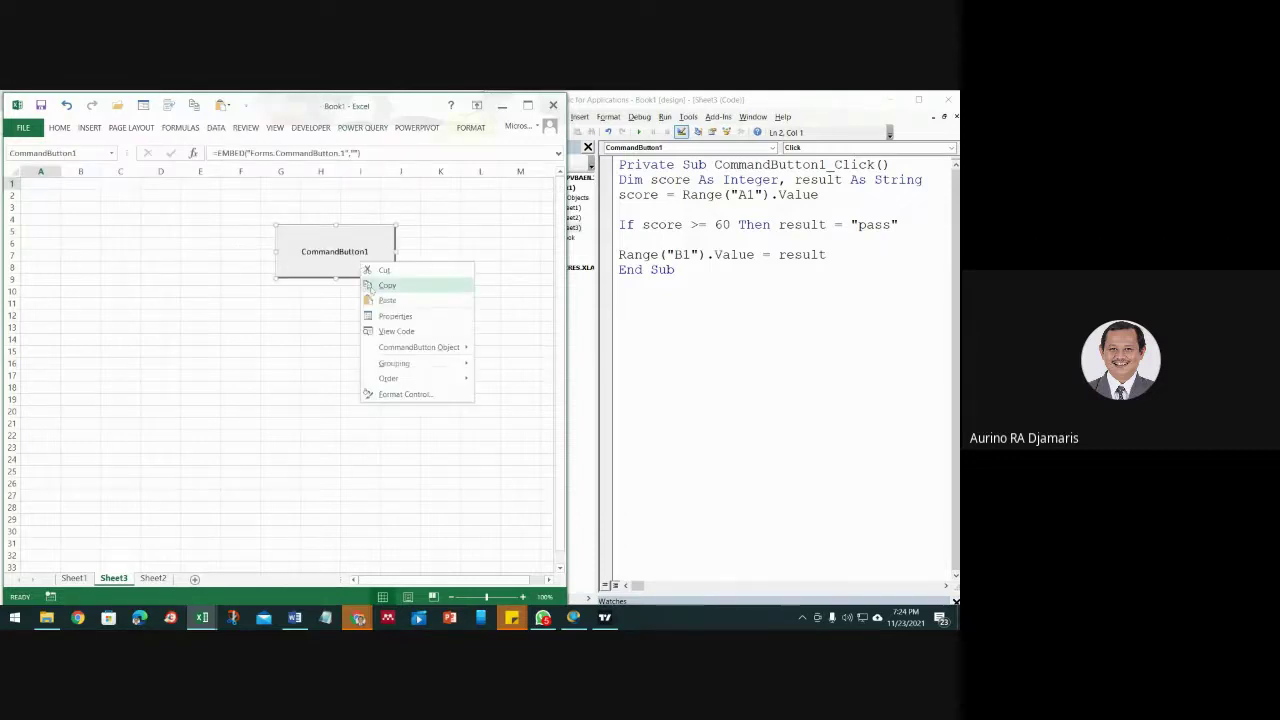
left_click(395, 317)
left_click(175, 204)
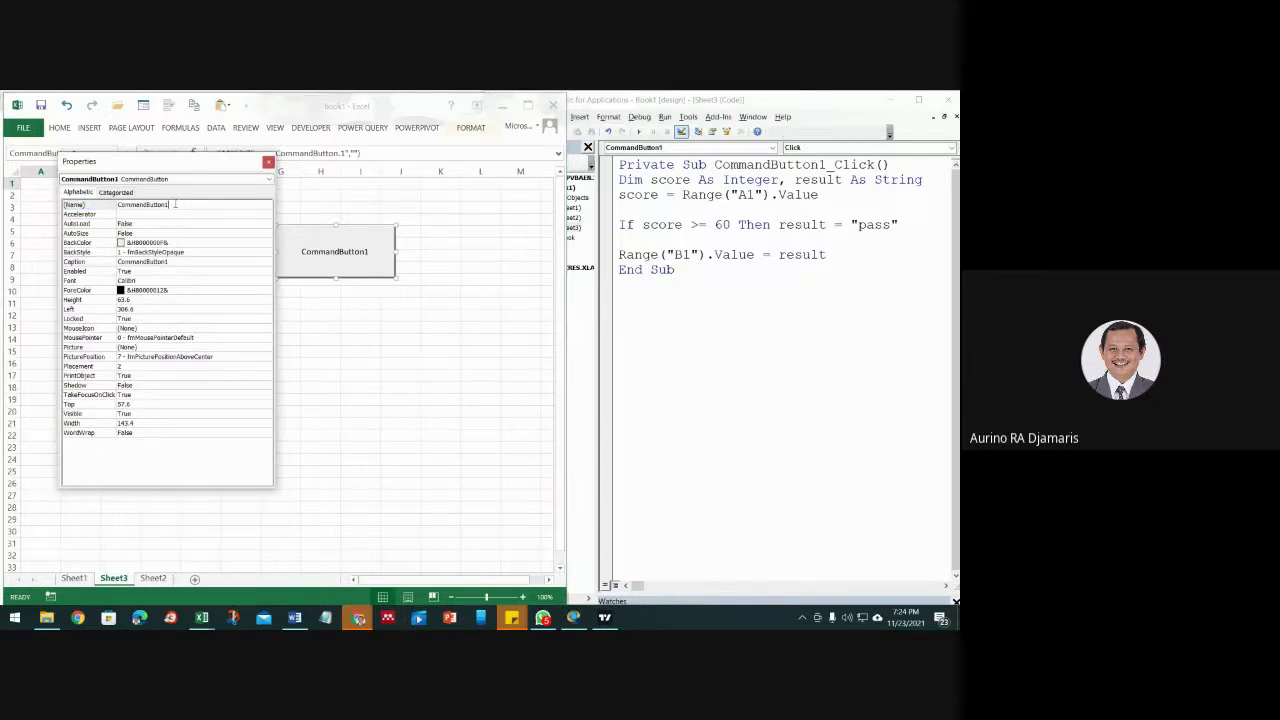
double_click(175, 204)
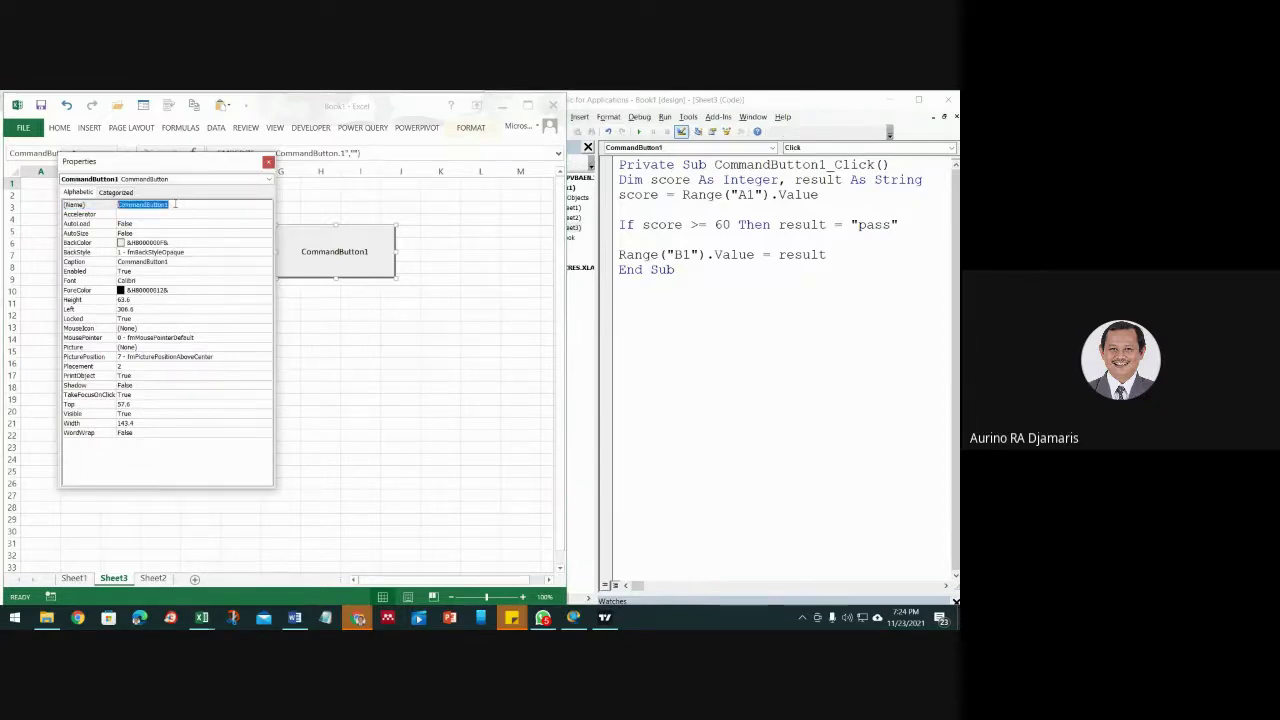
type("bt")
type("ThenElse")
key("Return")
Create the empty IfThenElse_Click procedure, removing stray typed text from it
right_click(371, 274)
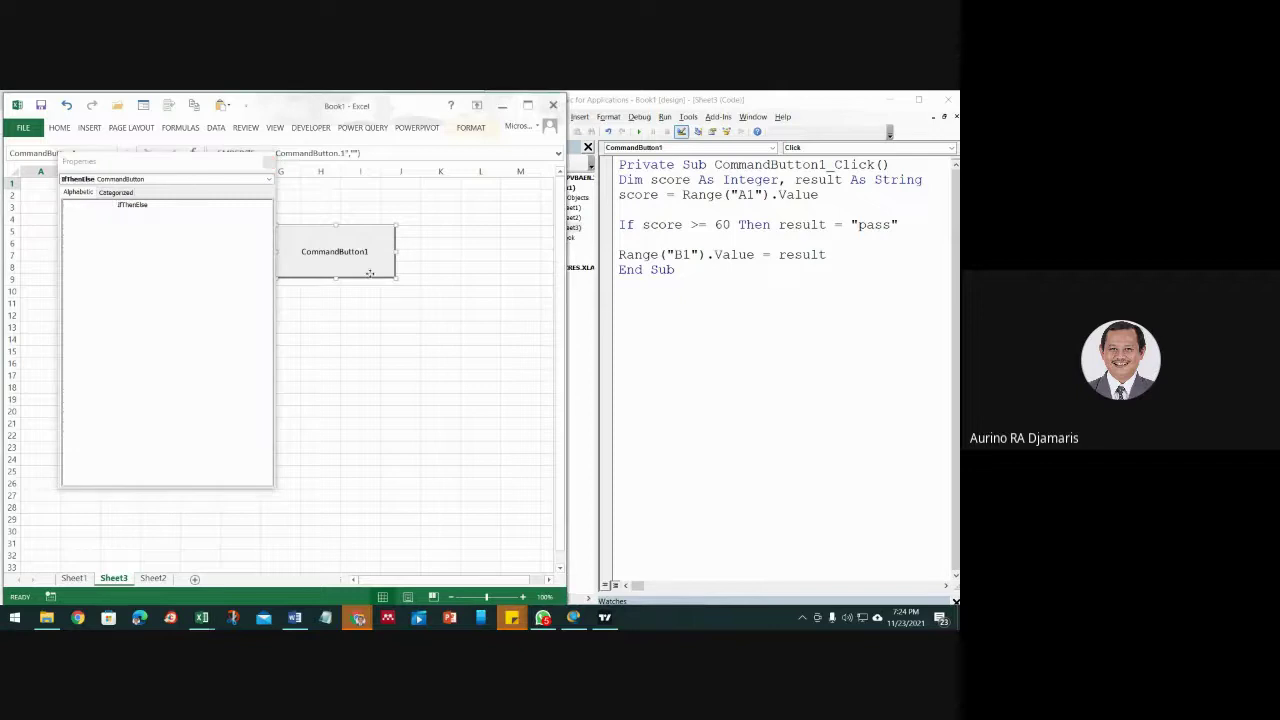
left_click(406, 345)
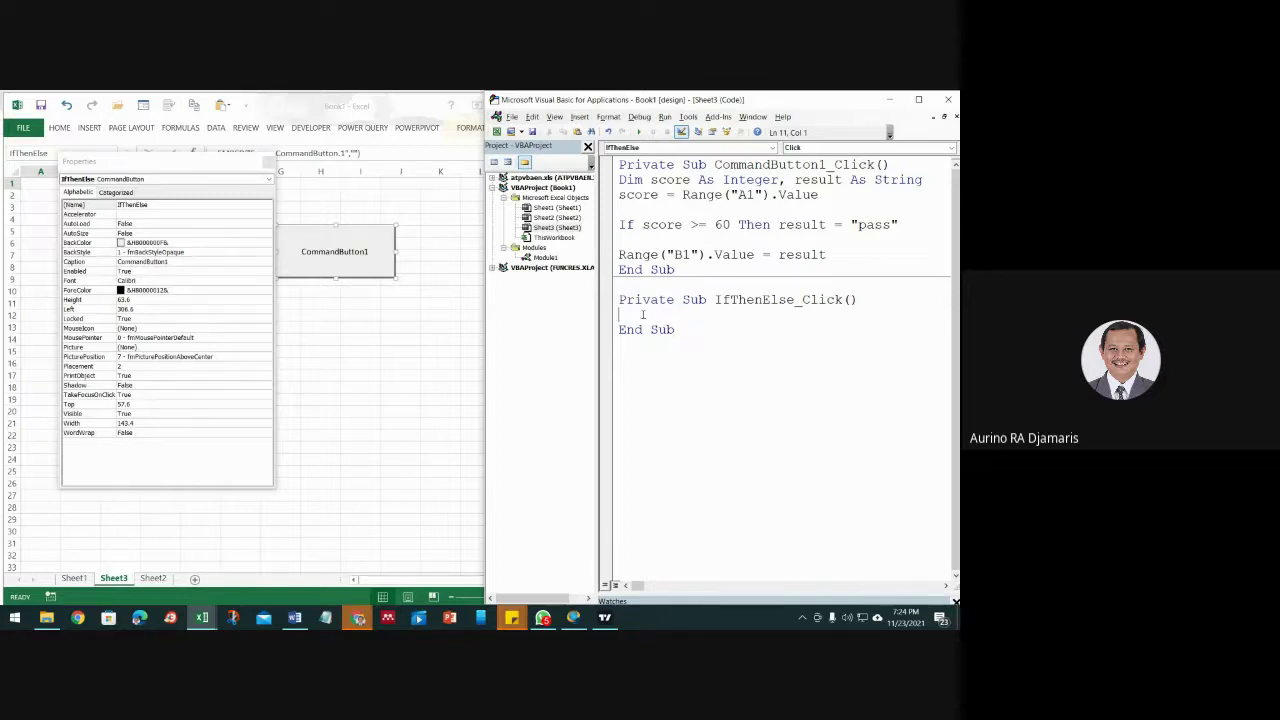
type("IfThenElse")
left_click_drag(720, 314, 601, 314)
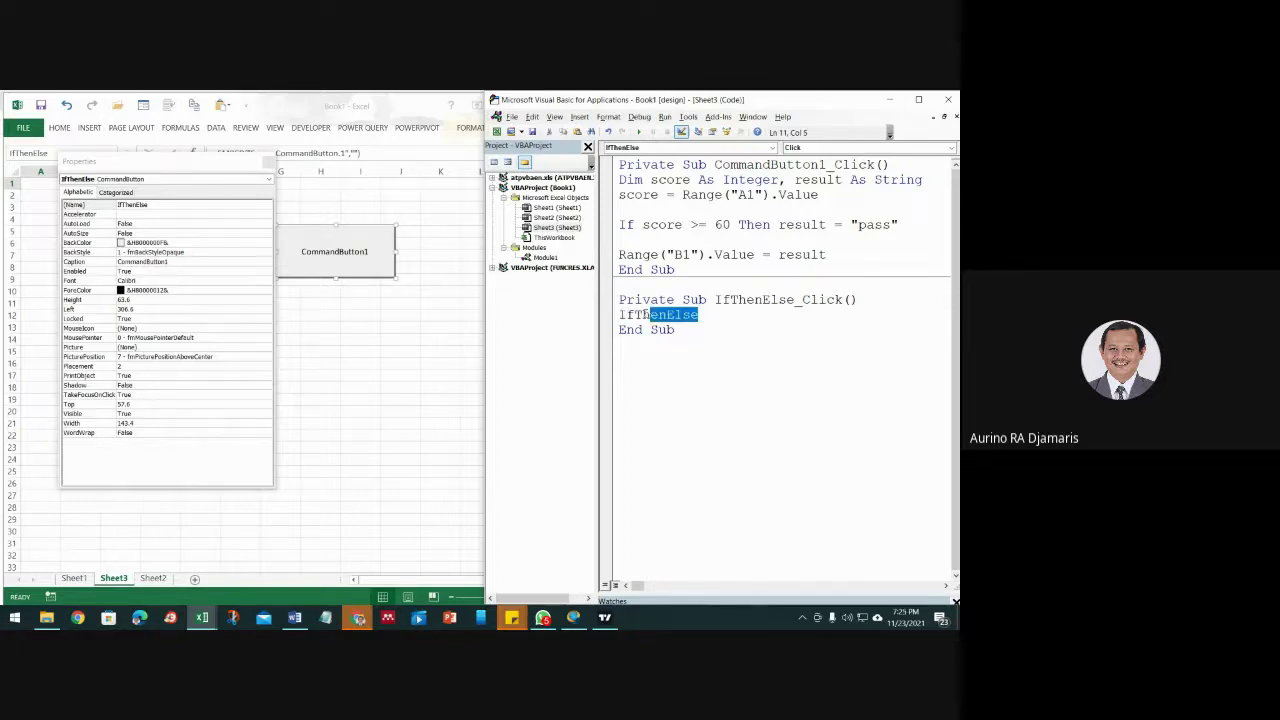
key("Delete")
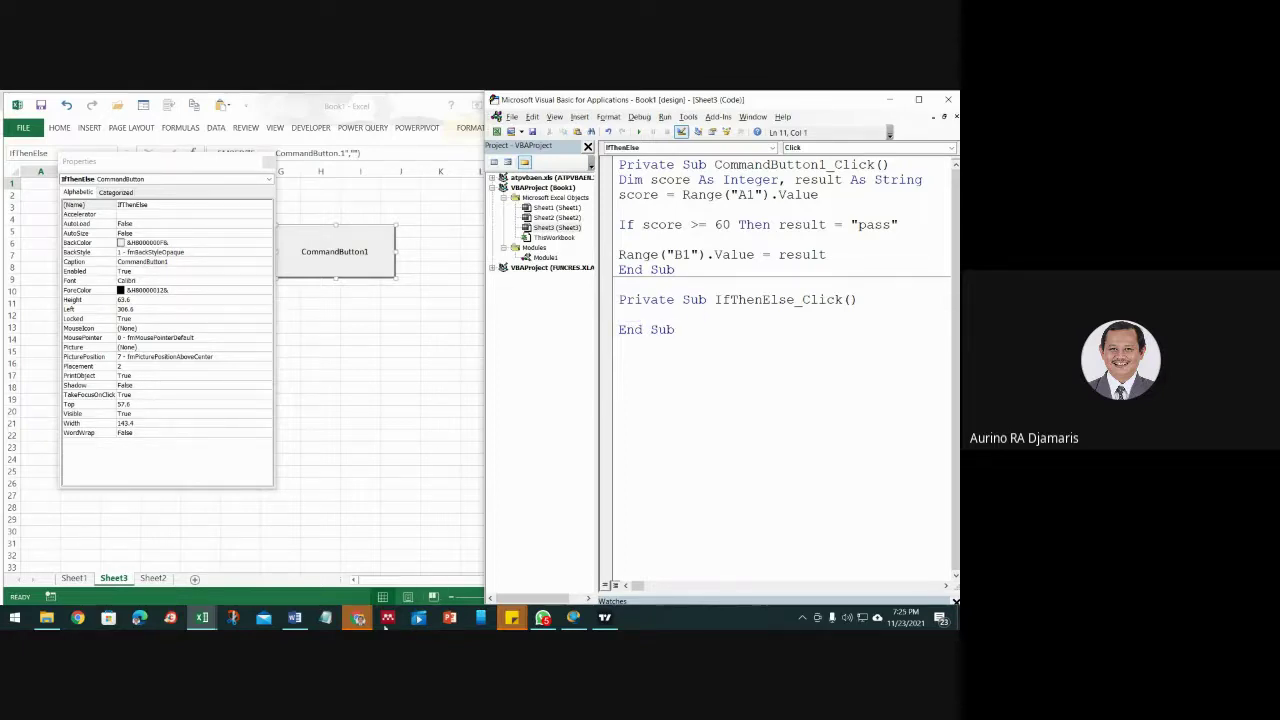
Bring the Excel Easy If Then tutorial forward and restore the browser beside Excel
mouse_move(358, 618)
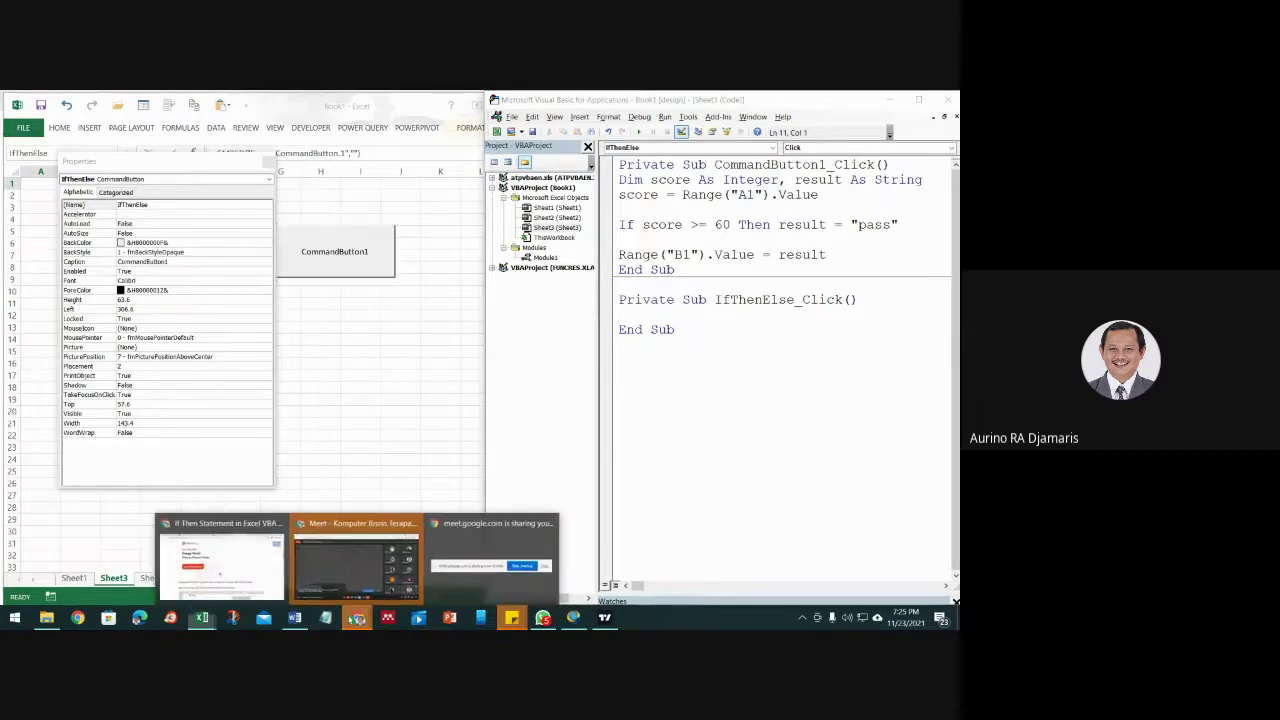
left_click(261, 584)
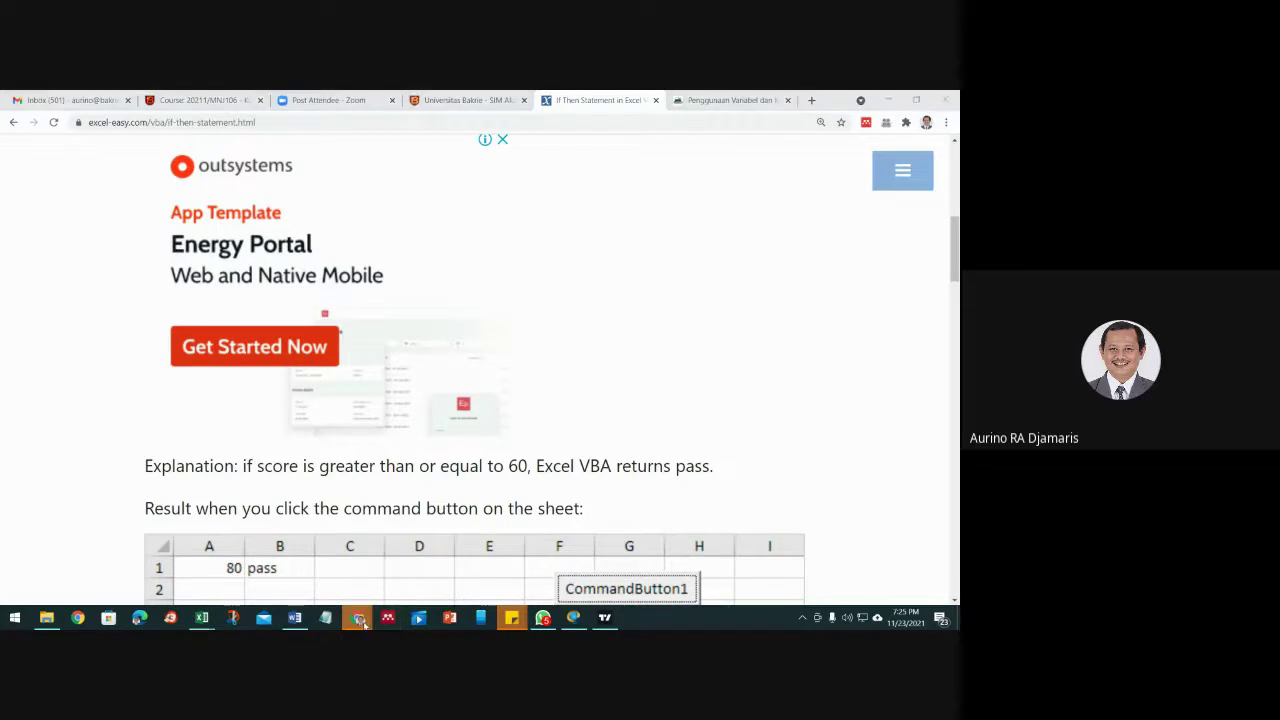
mouse_move(387, 615)
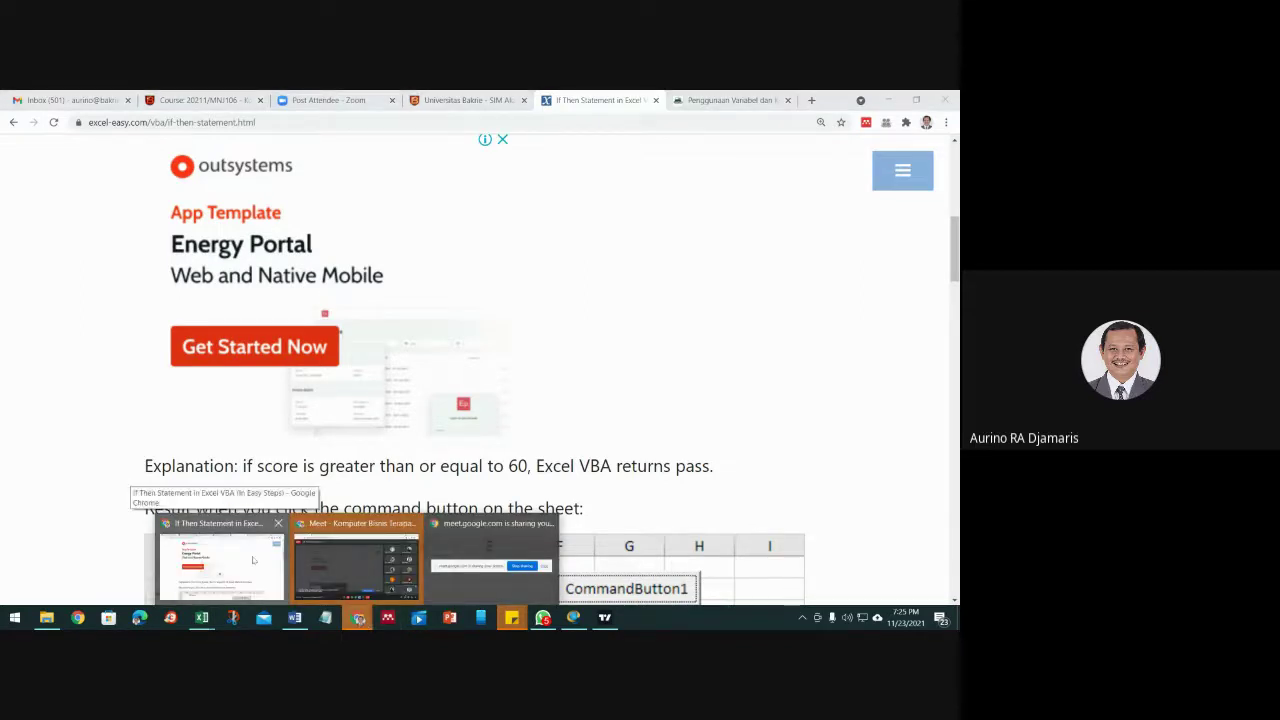
left_click(253, 561)
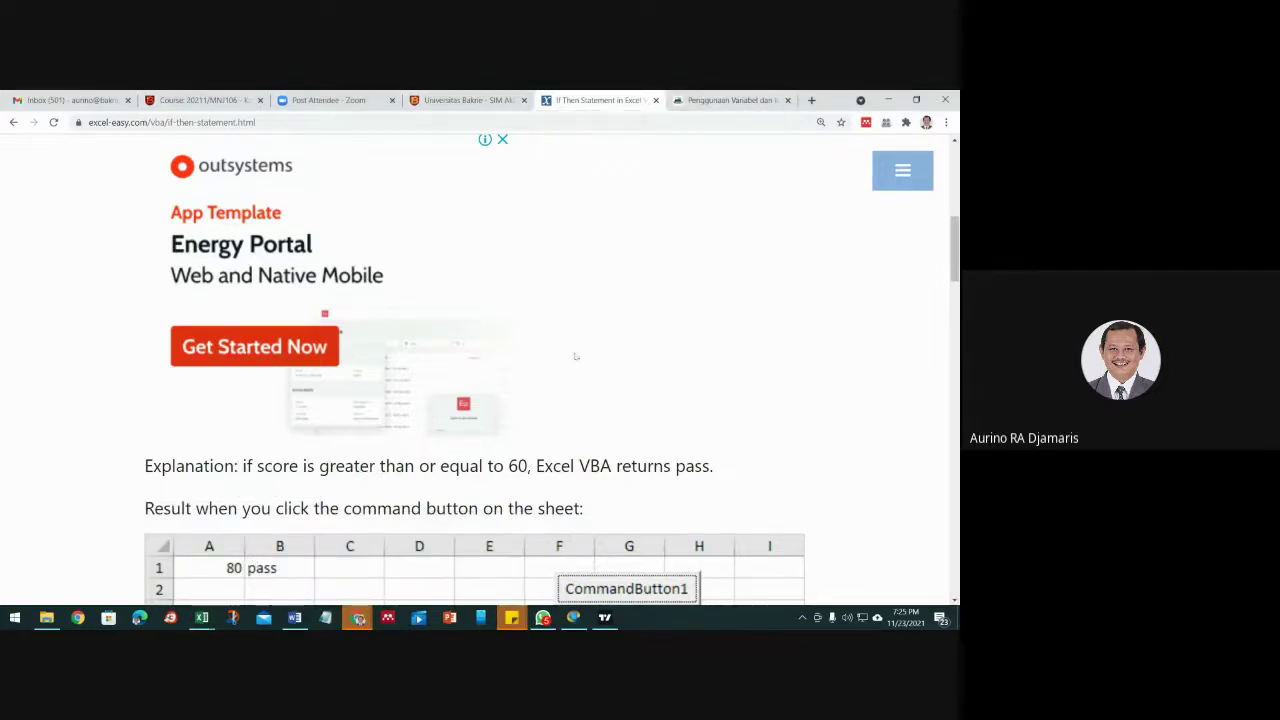
left_click(916, 100)
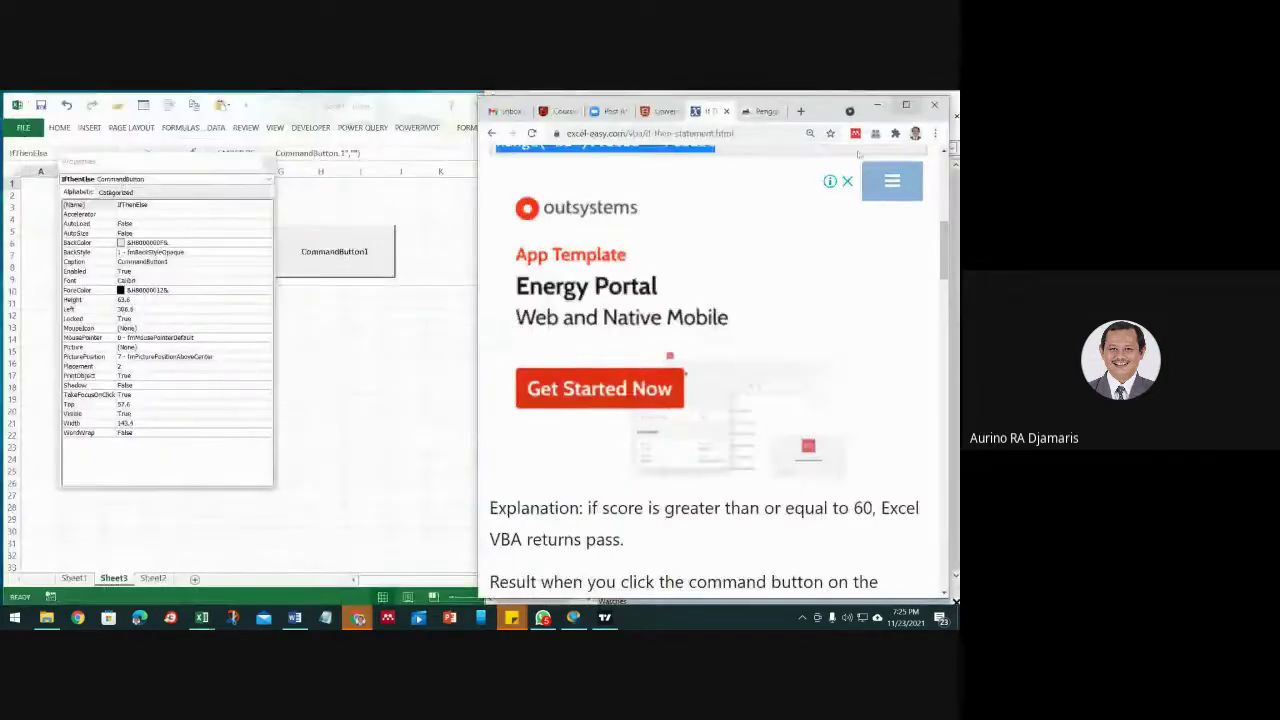
Scroll to the If Then example code, then return to Excel and select the IfThenElse button
scroll(706, 306, "down", 3)
scroll(680, 315, "down", 2)
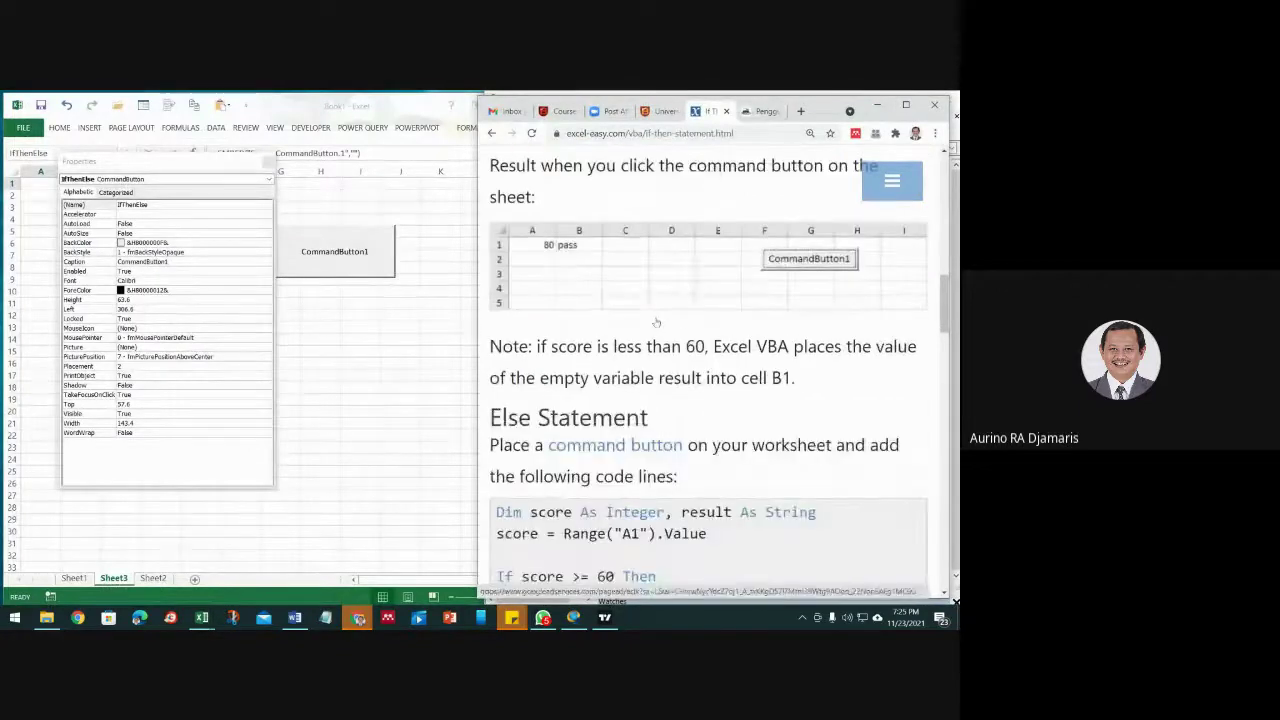
scroll(656, 322, "up", 5)
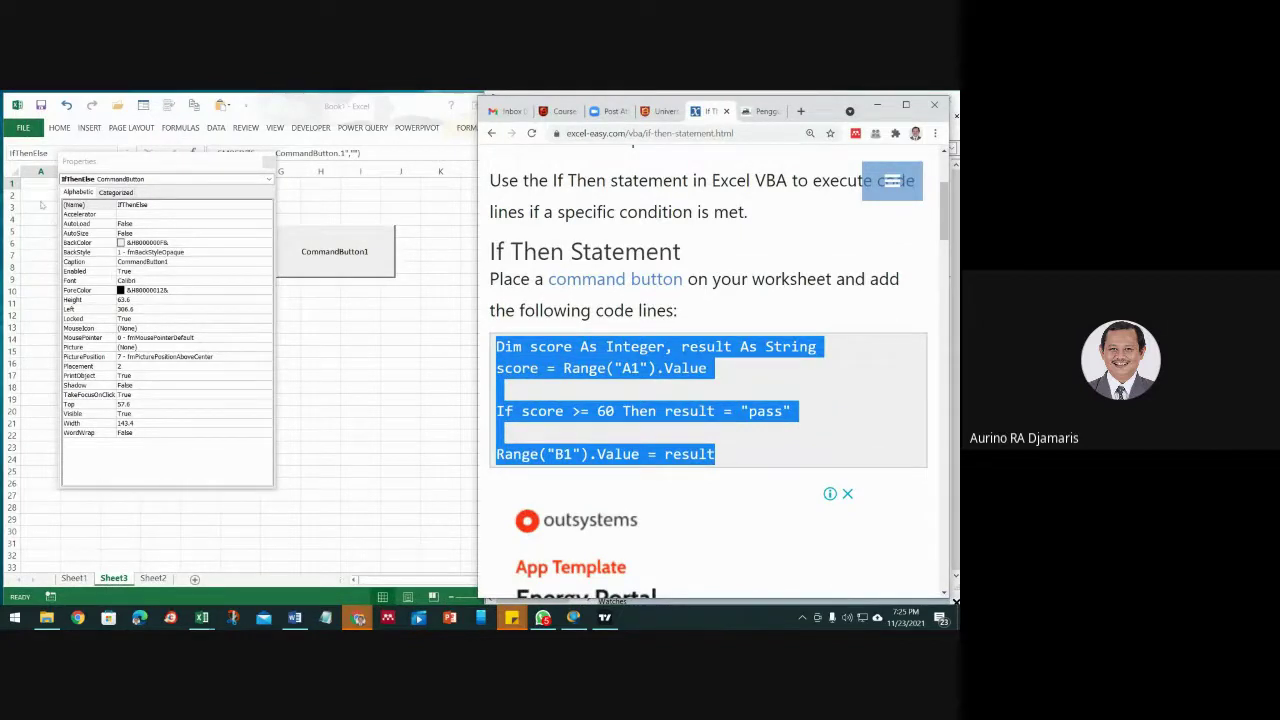
left_click(337, 265)
Paste the If Then code into IfThenElse_Click and change the threshold 60 to 55
right_click(337, 265)
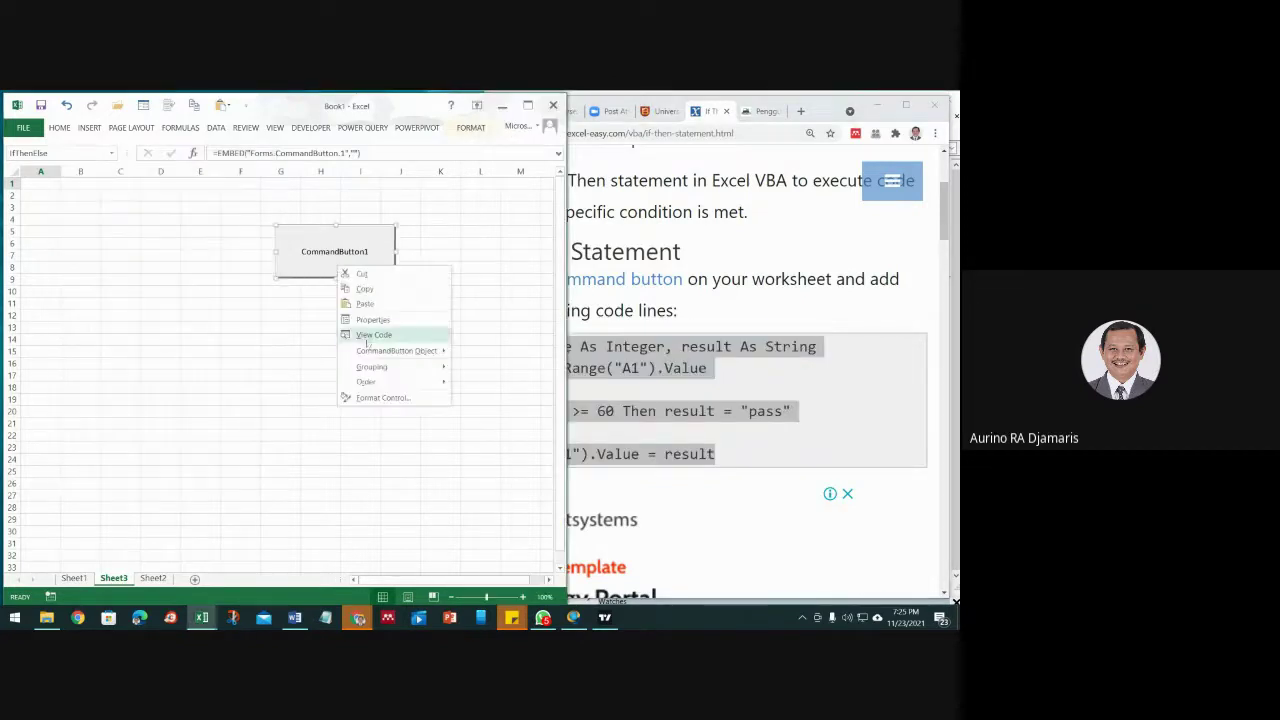
left_click(373, 335)
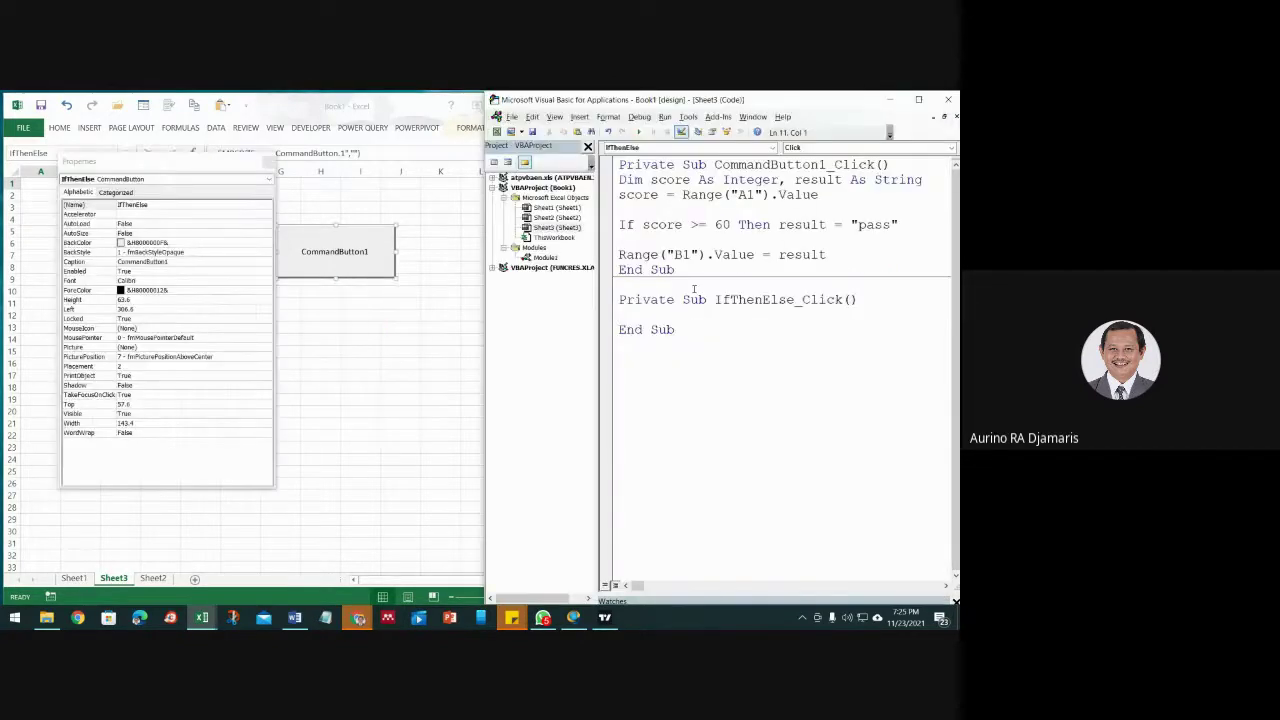
type("Dim score As Integer, result As String score = Range(\"A1\").Value  If score >= 60 Then result = \"pass\"  Range(\"B1\").Value = result")
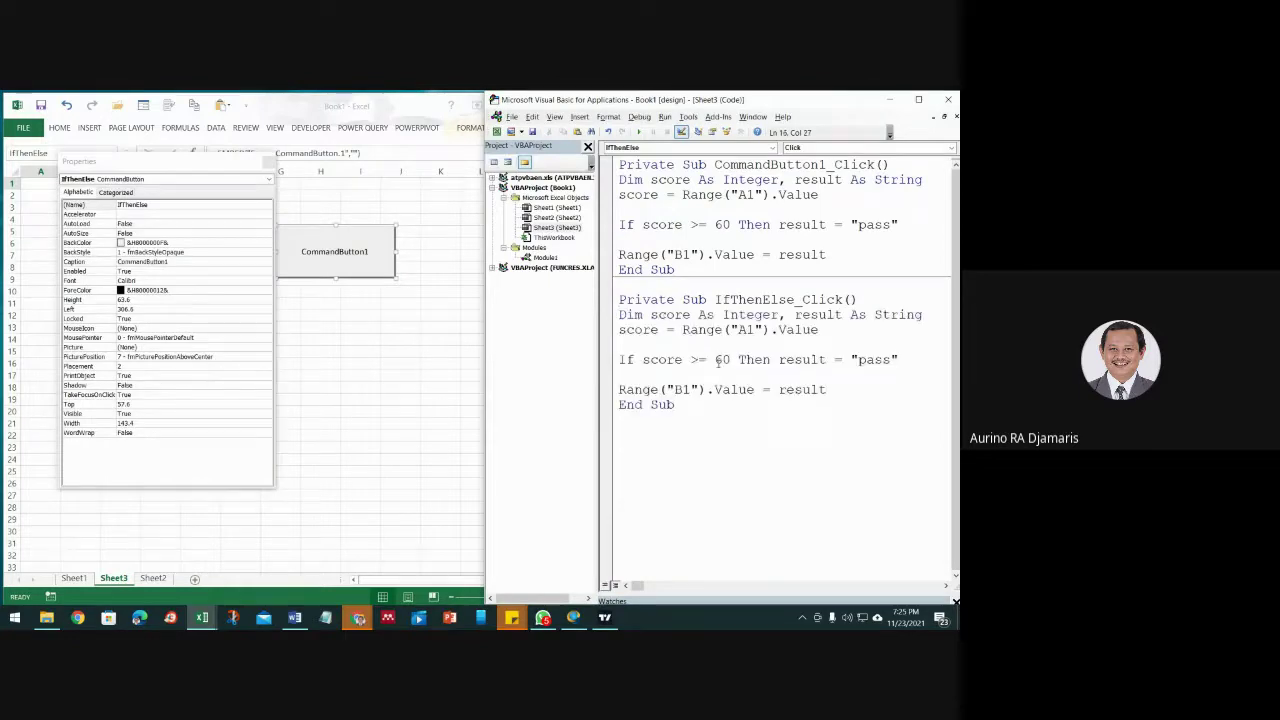
left_click(716, 361)
key("Delete")
type("55")
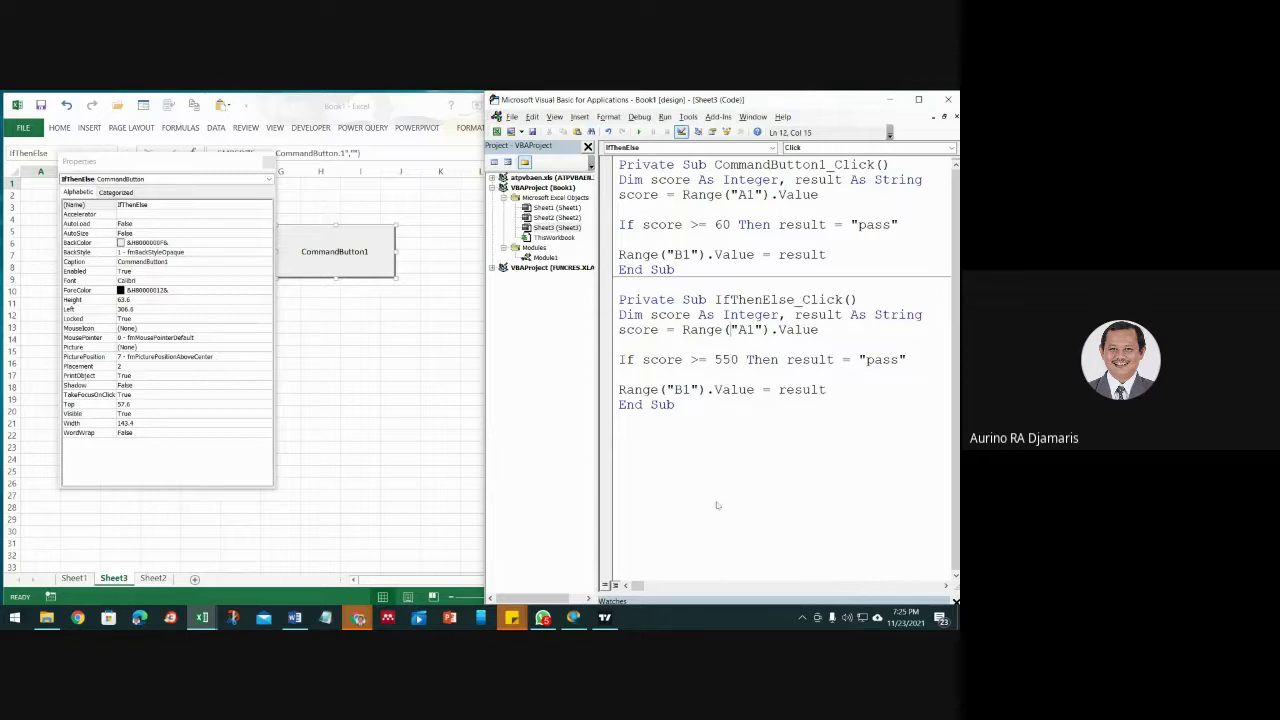
key("Delete")
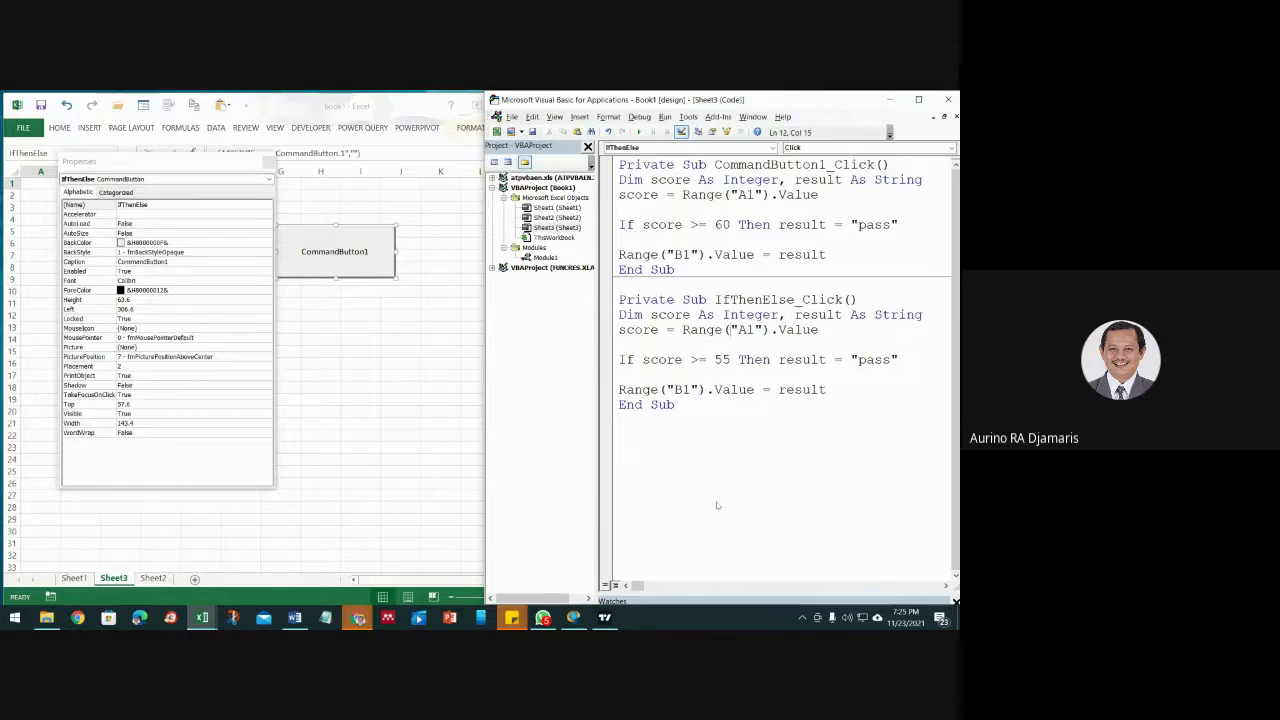
Change 'pass' to 'Lulus Euy', output cell B1 to B2, and input cell A1 to A2
key("Up")
key("Down")
key("Down")
key("ctrl+Right")
key("ctrl+Right")
type("Lul")
type("us E")
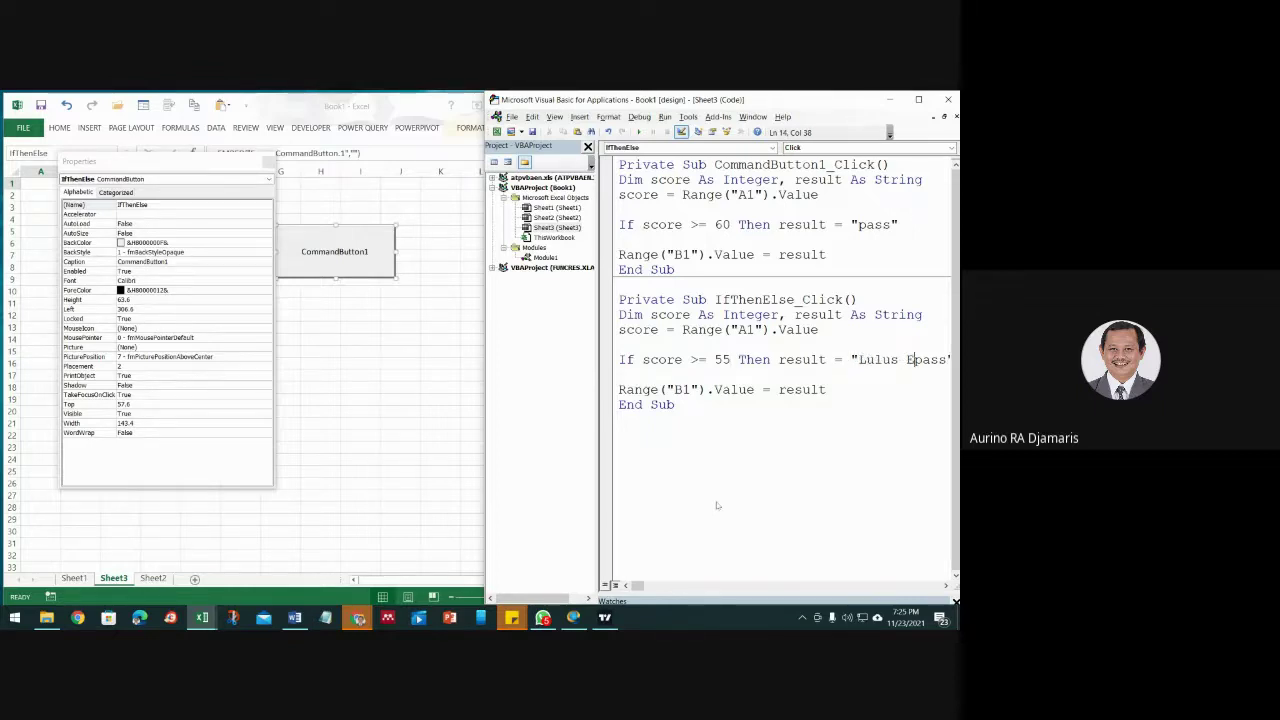
type("uy")
key("Delete")
left_click(679, 390)
type("2")
key("Delete")
left_click(745, 330)
type("2")
key("Delete")
Enter the heading Nilai in A1 and move the command button further left
left_click(385, 358)
left_click(385, 358)
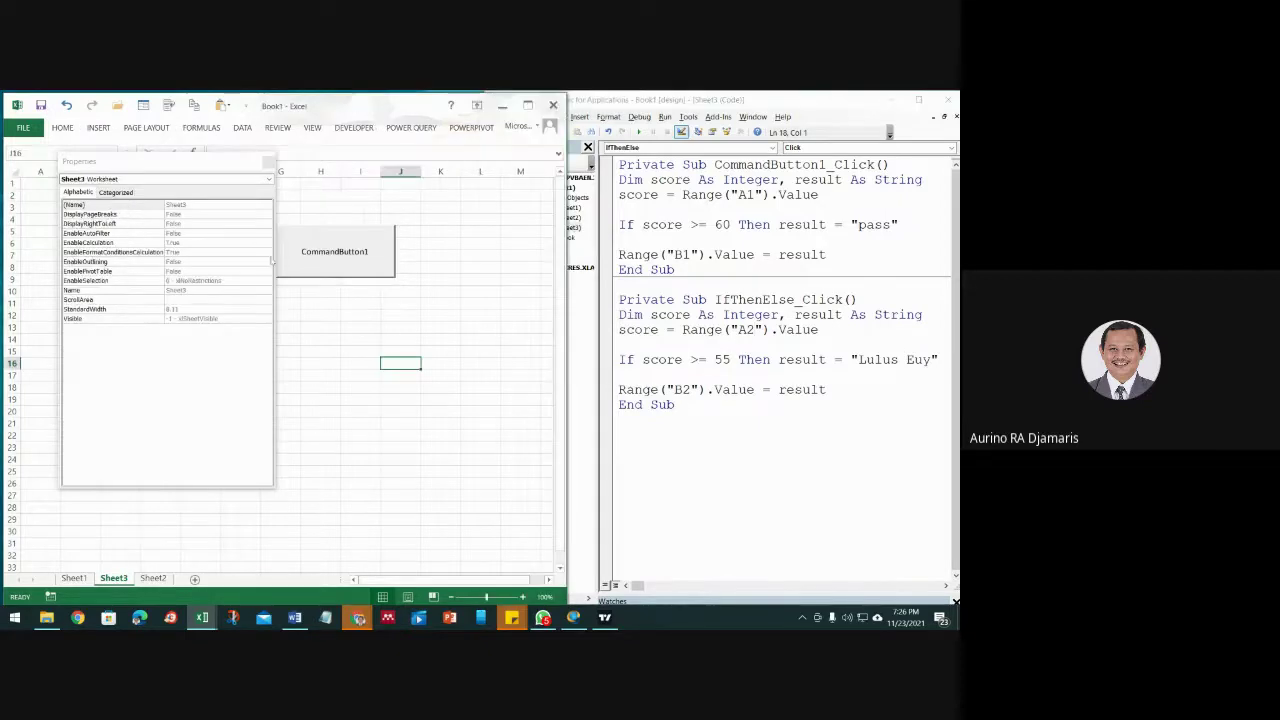
left_click(267, 161)
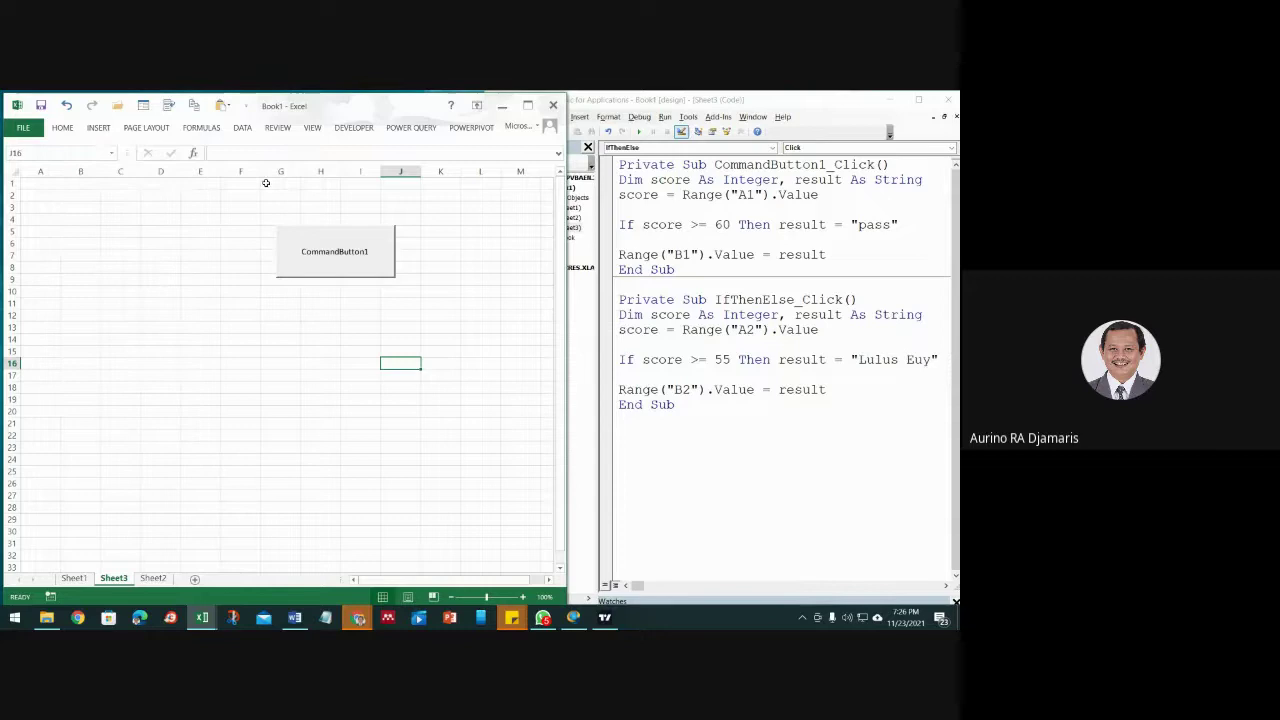
left_click(45, 186)
type("Nilai")
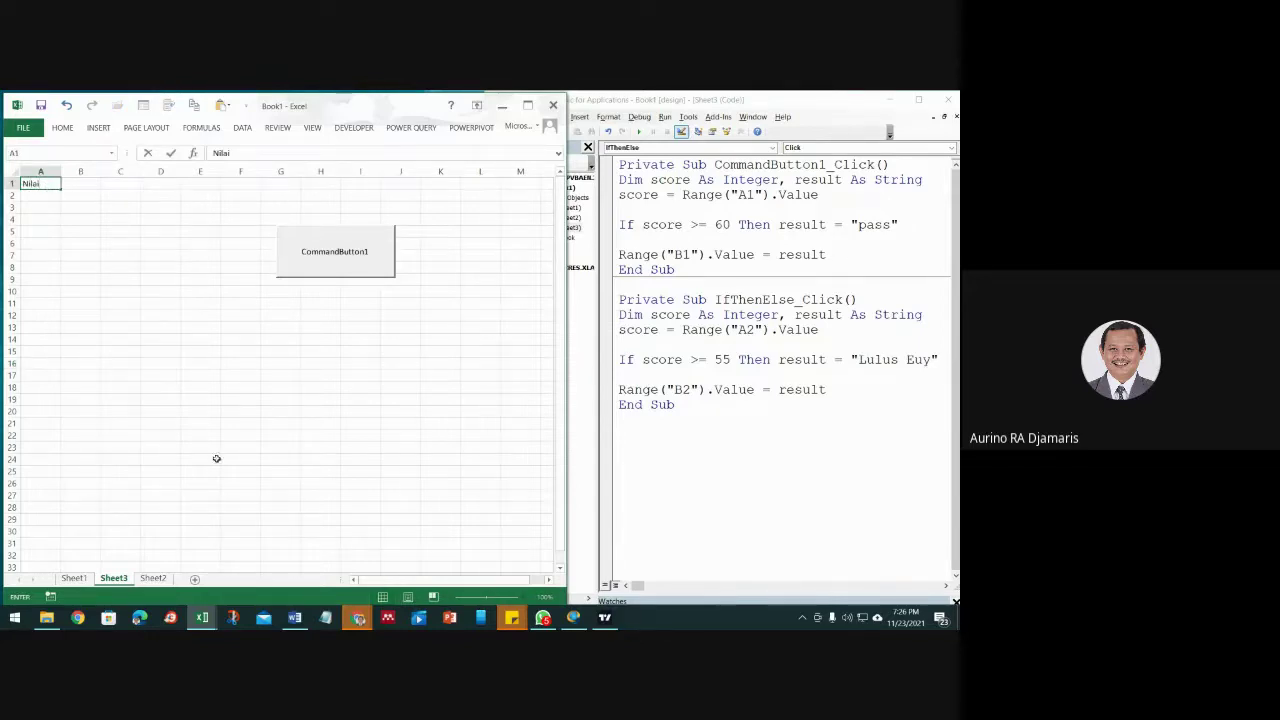
left_click(189, 367)
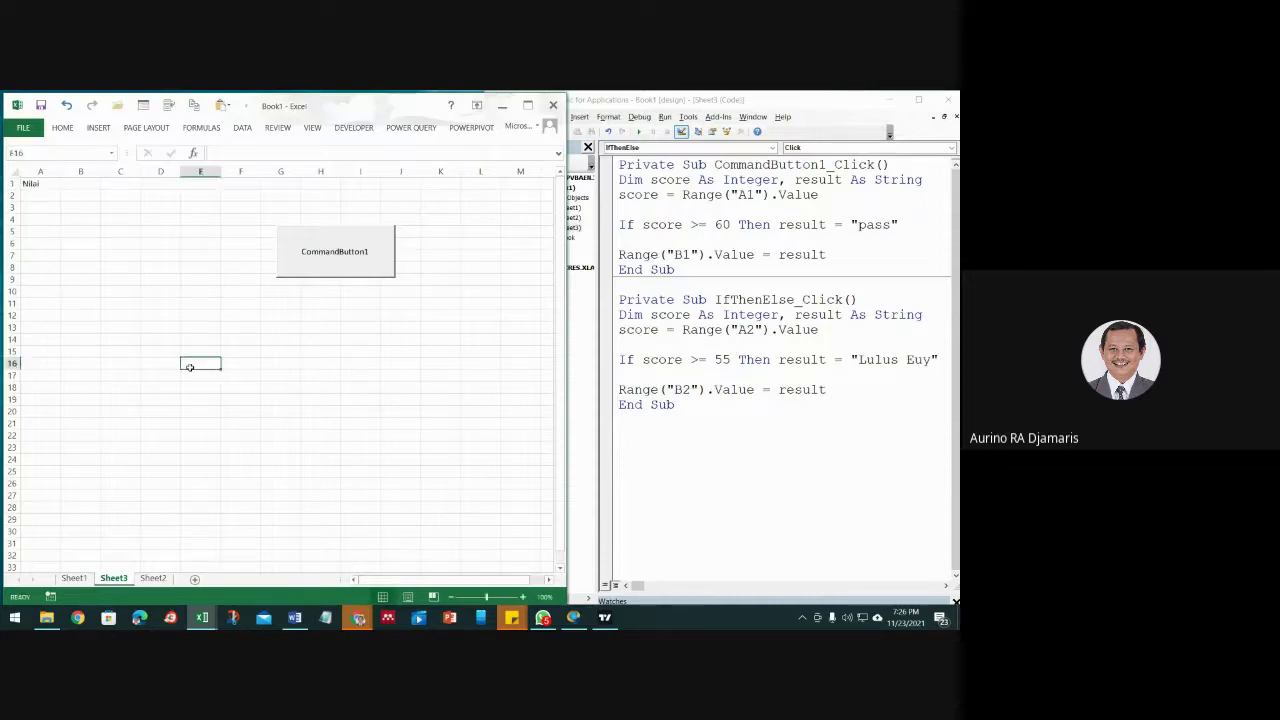
scroll(189, 367, "up", 4)
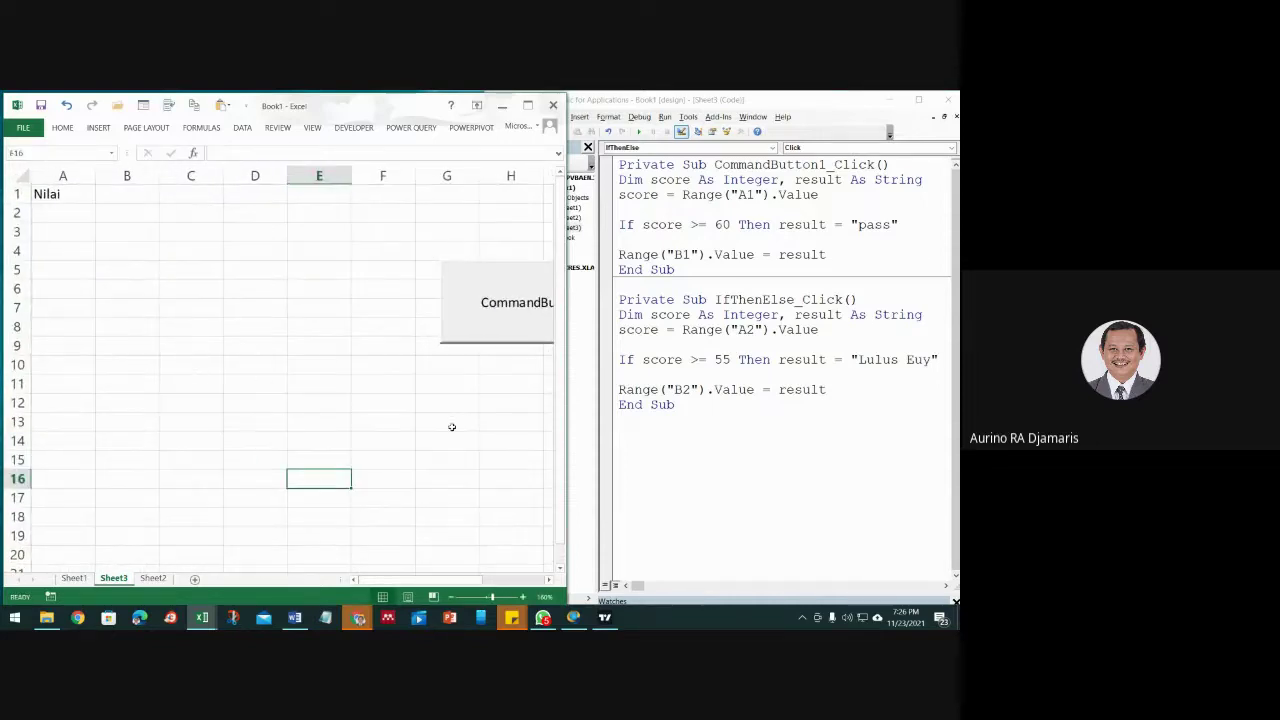
left_click_drag(465, 330, 373, 323)
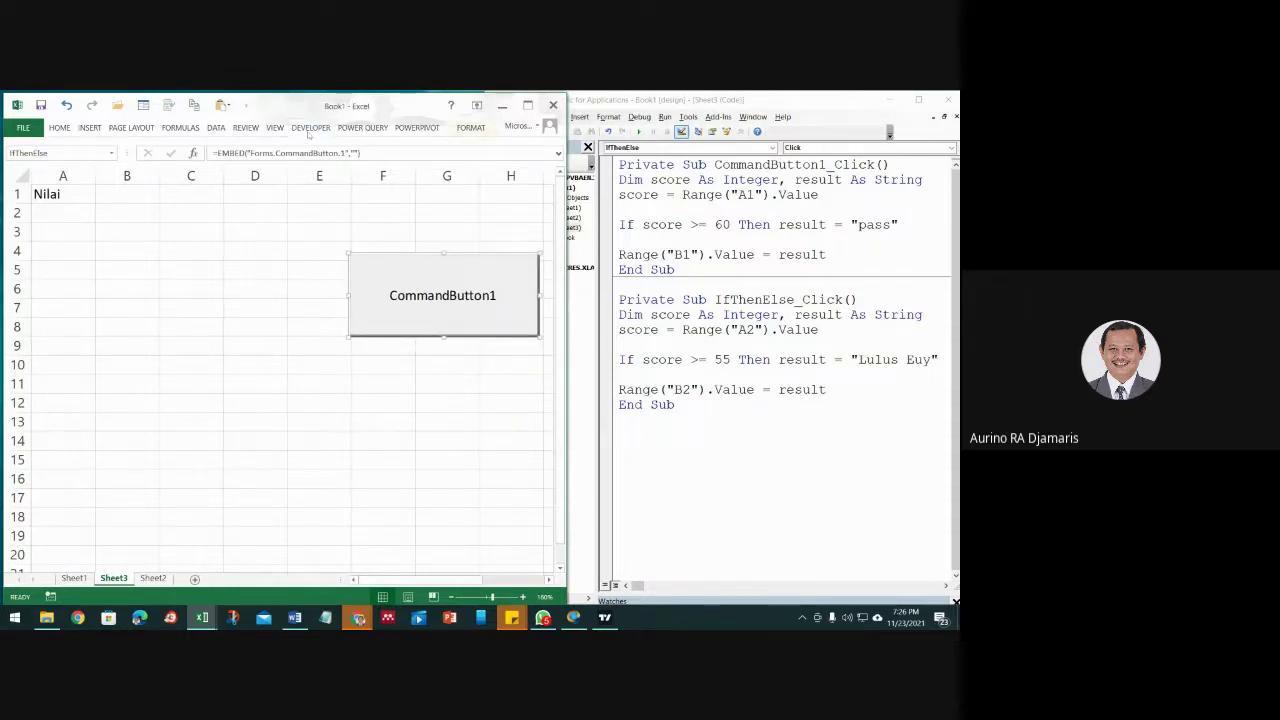
Turn off design mode and enter the score 80 in A2
left_click(310, 127)
left_click(241, 176)
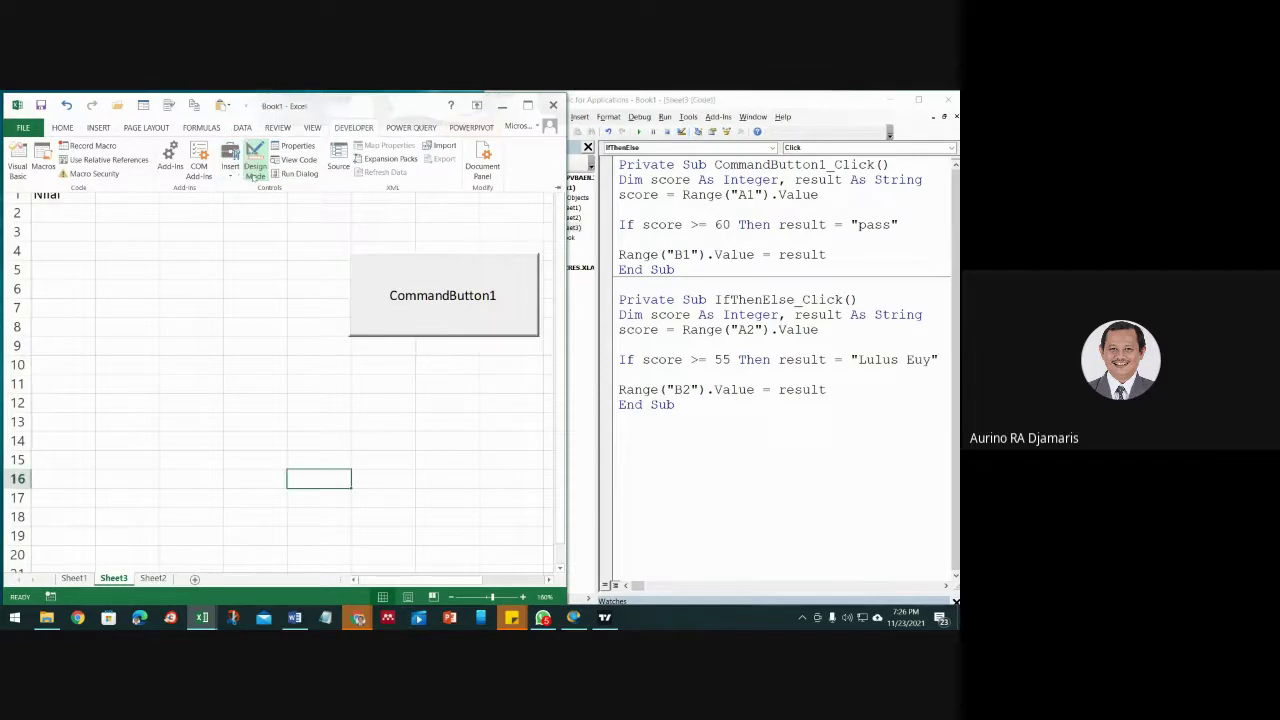
left_click(53, 212)
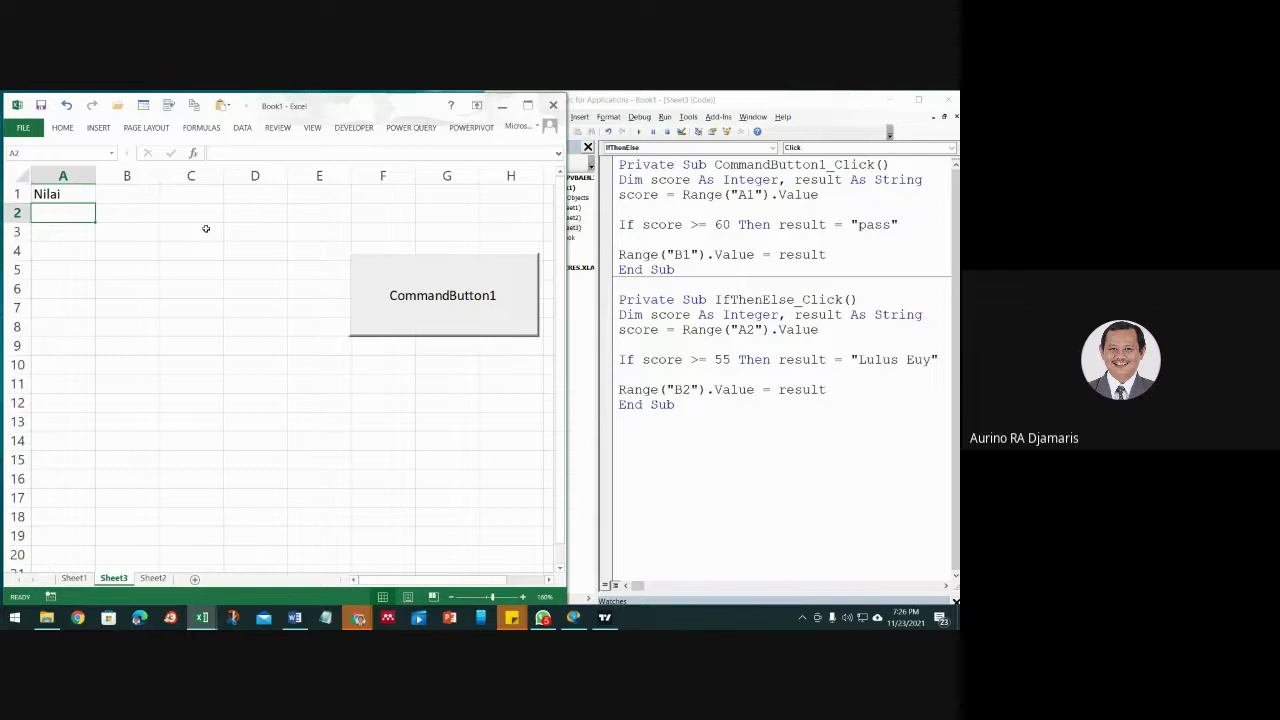
type("80")
left_click(136, 194)
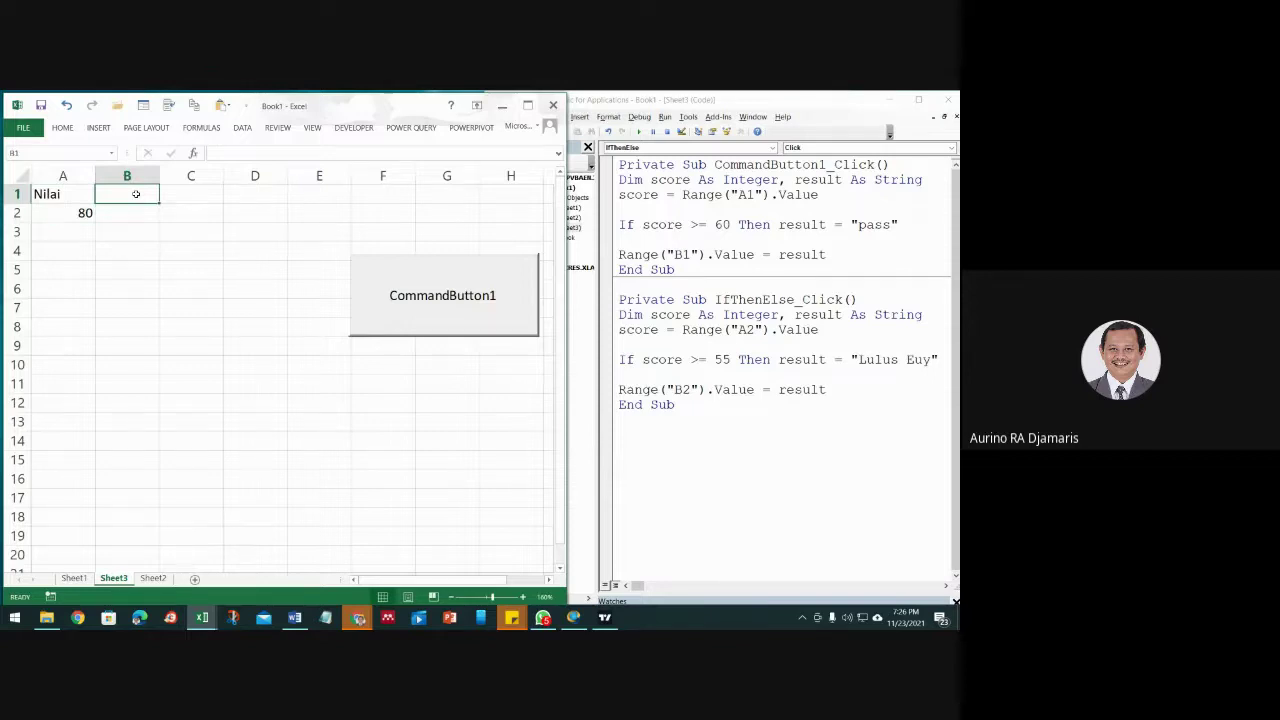
Head B1 as Status (replacing Hasil) and run the button so B2 shows 'Lulus Euy'
type("Hasil")
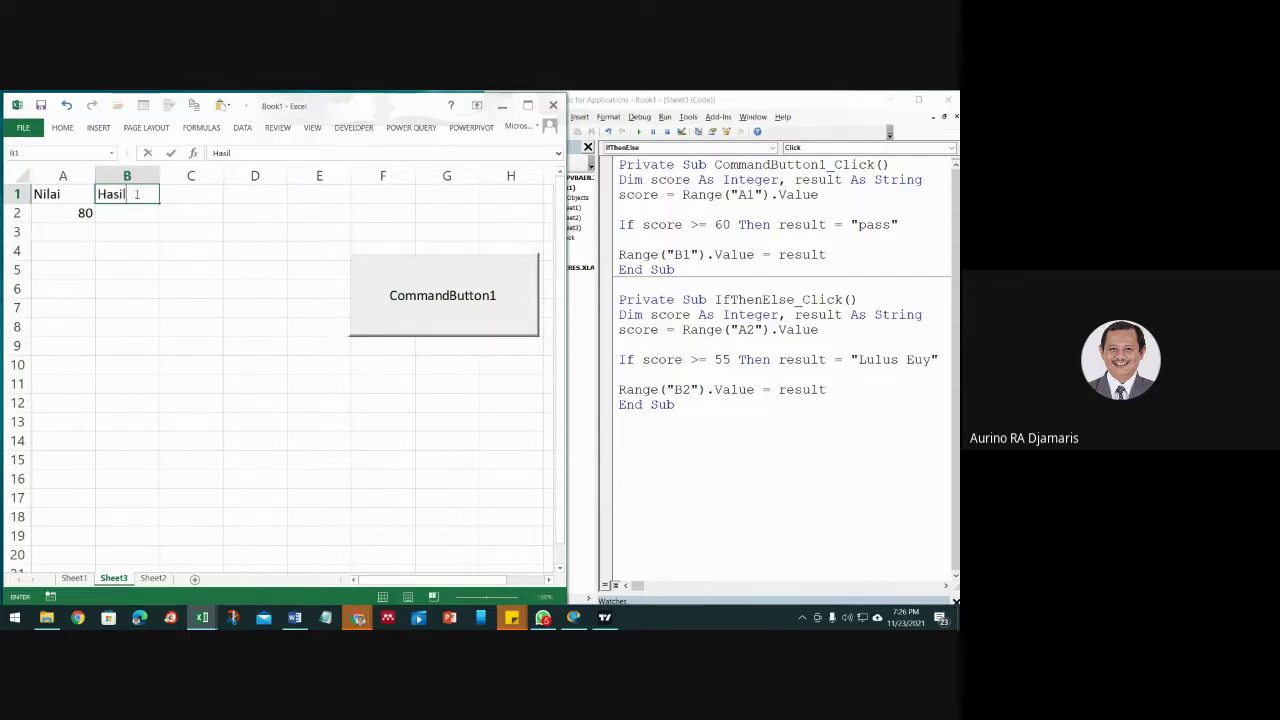
left_click(118, 212)
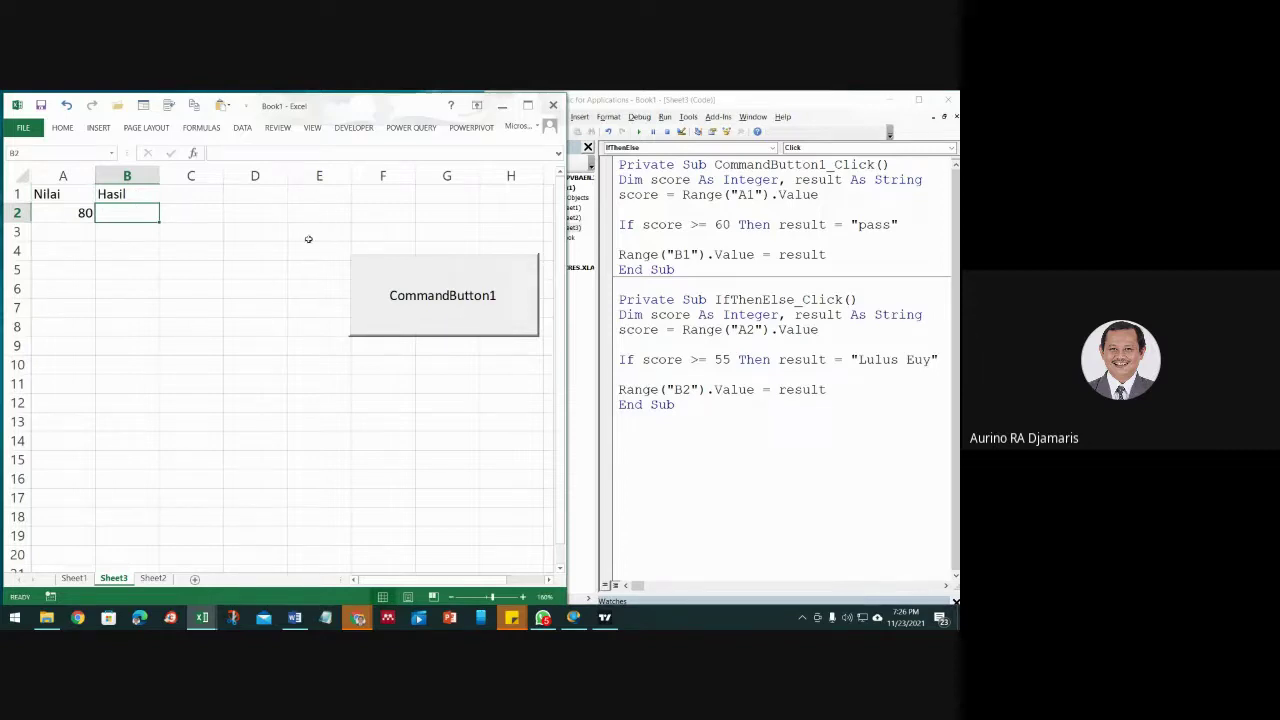
left_click(127, 195)
type("S")
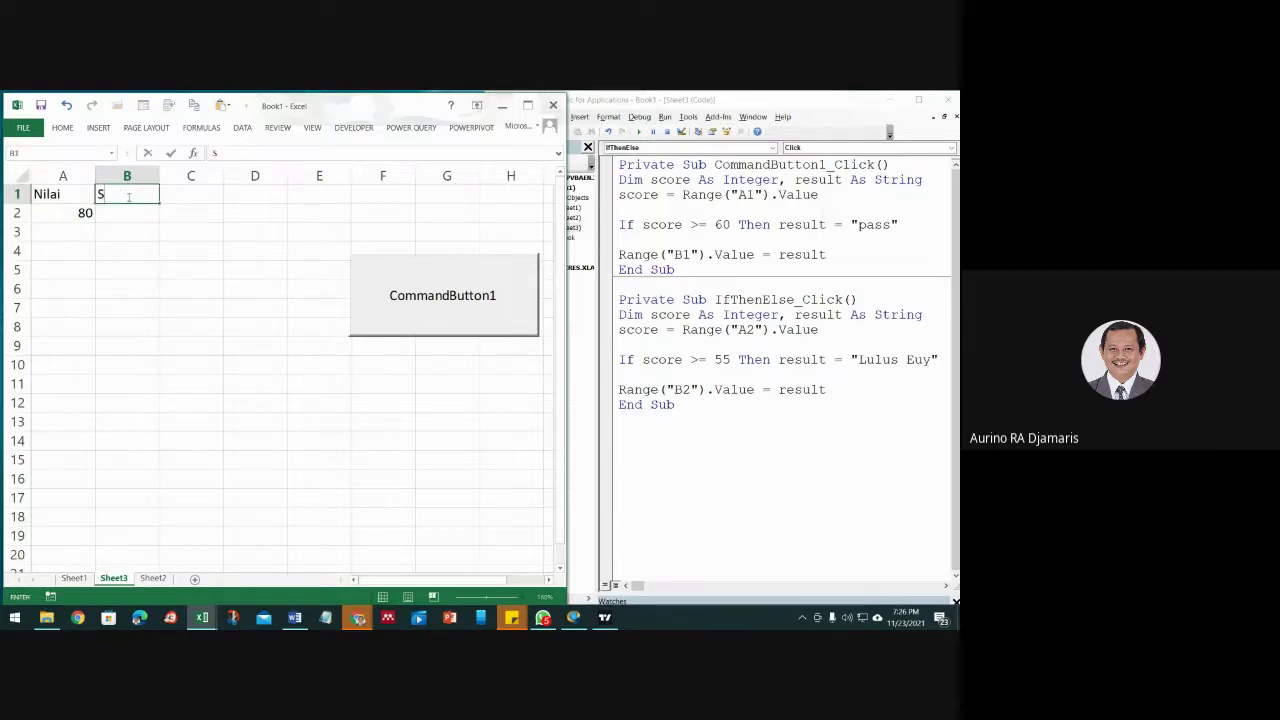
type("tatus")
left_click(224, 472)
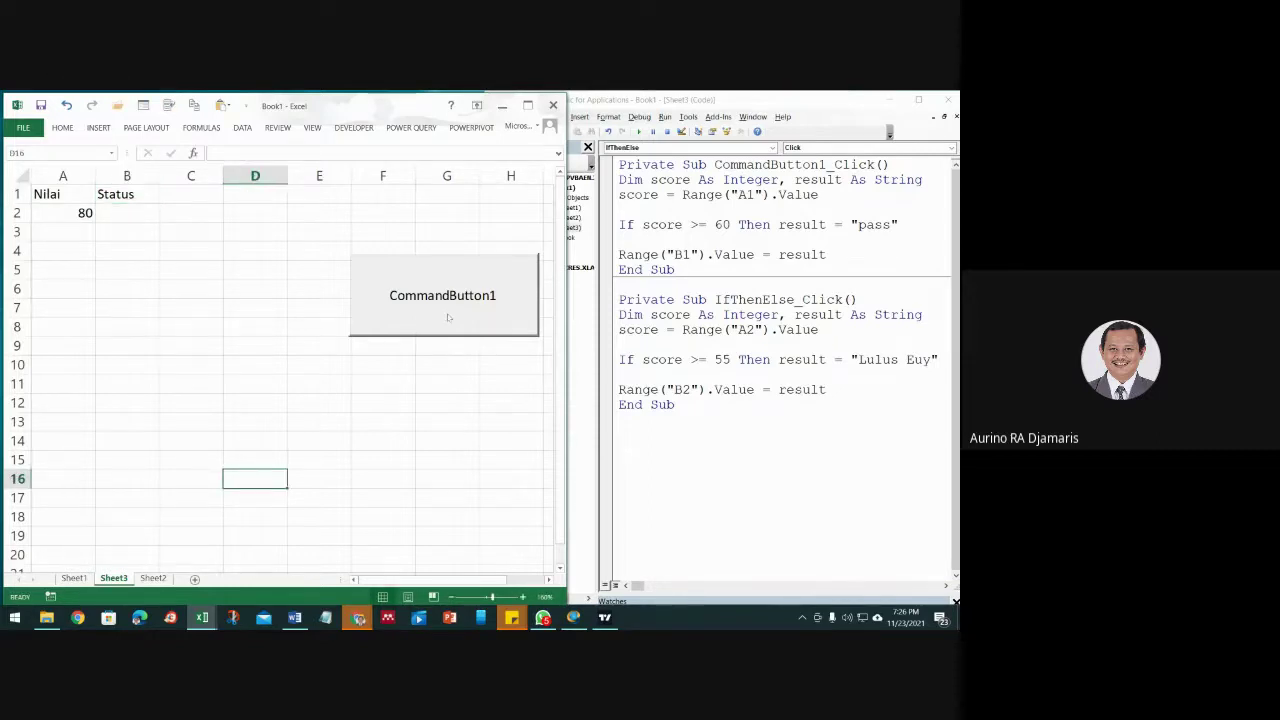
left_click(448, 317)
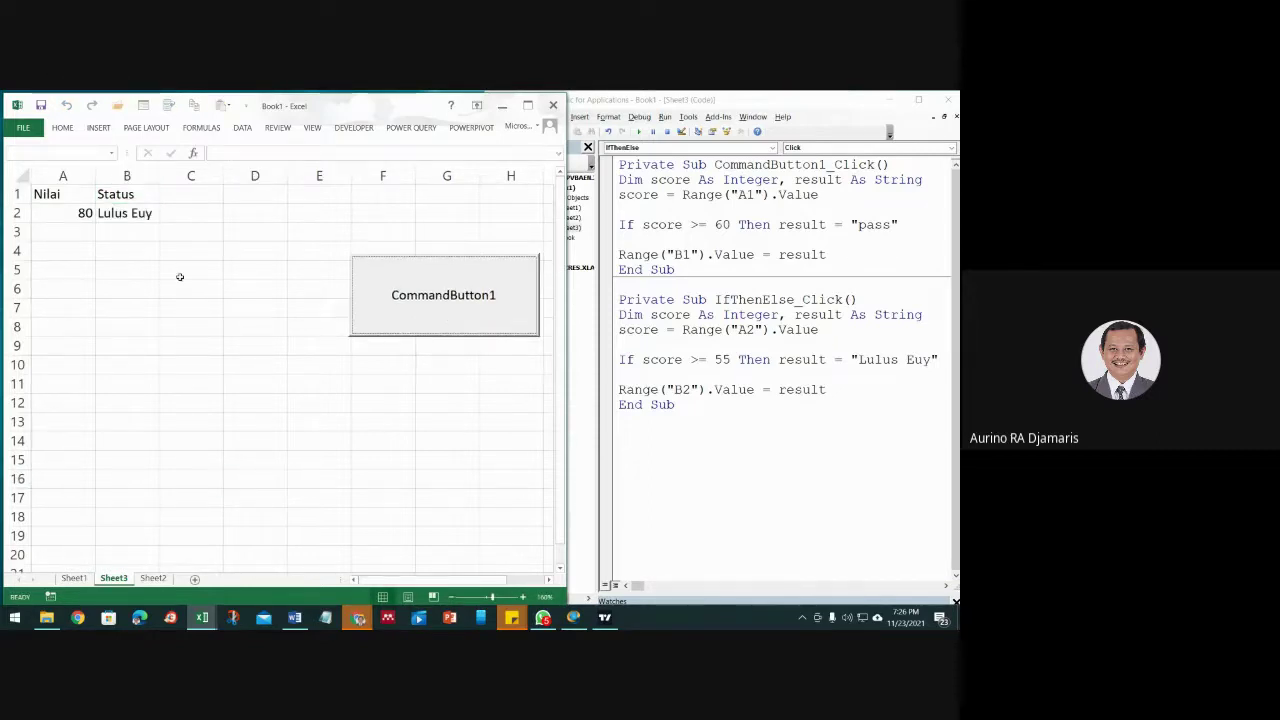
left_click(124, 210)
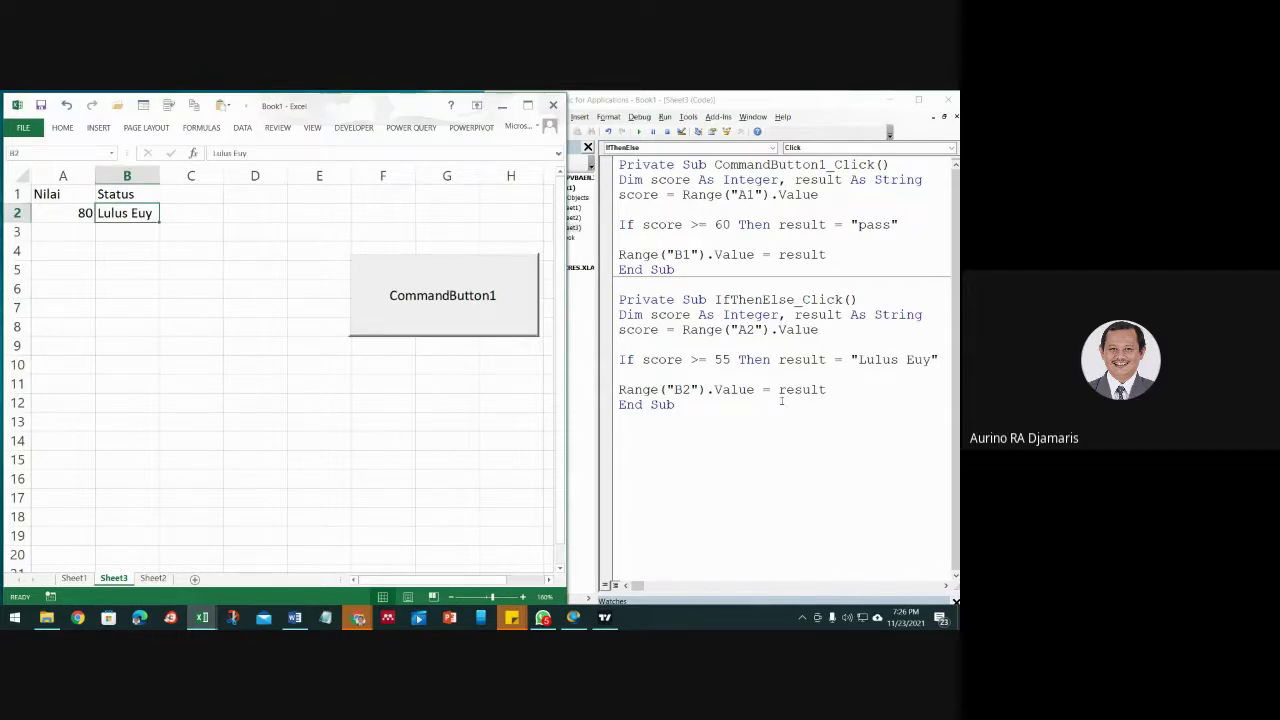
In the VBA editor, copy the score >= 55 If line and paste it on the blank line below
left_click(717, 374)
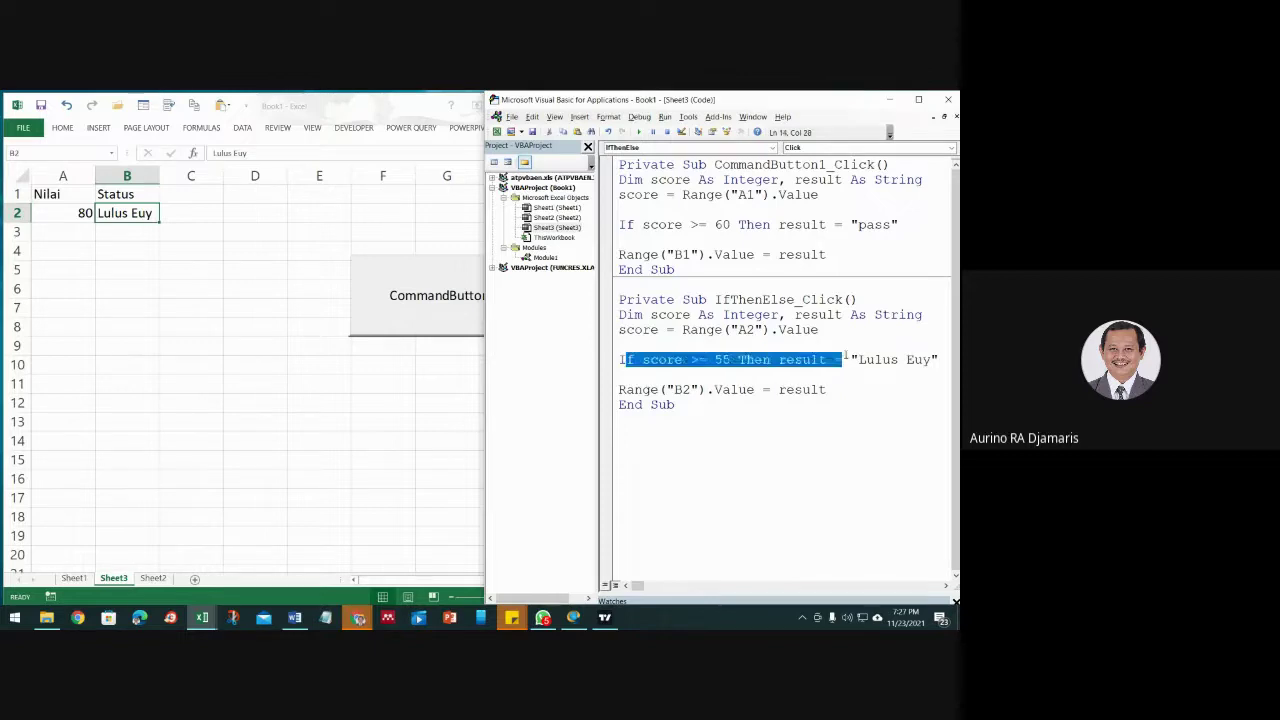
left_click_drag(622, 359, 934, 358)
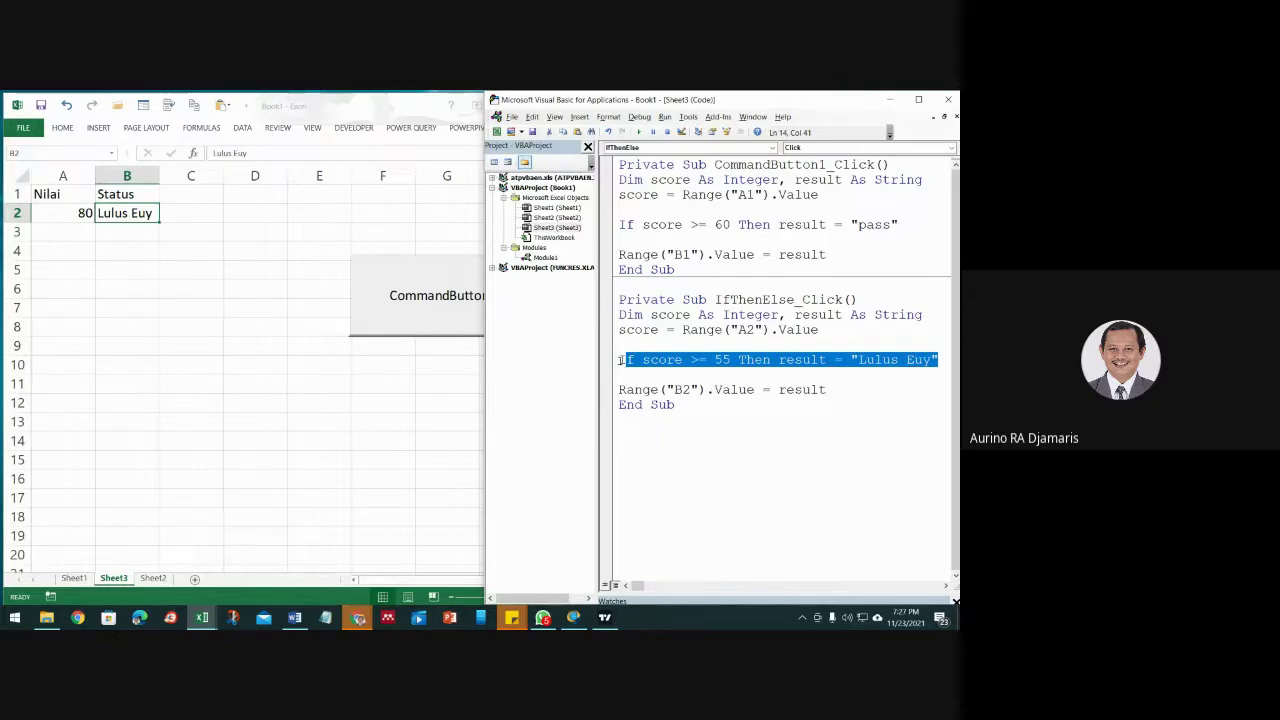
left_click(897, 343)
mouse_move(897, 343)
left_mouse_down()
mouse_move(929, 371)
mouse_move(938, 360)
left_mouse_up()
left_click(630, 376)
type("If score >= 55 Then result = \"Lulus Euy\"")
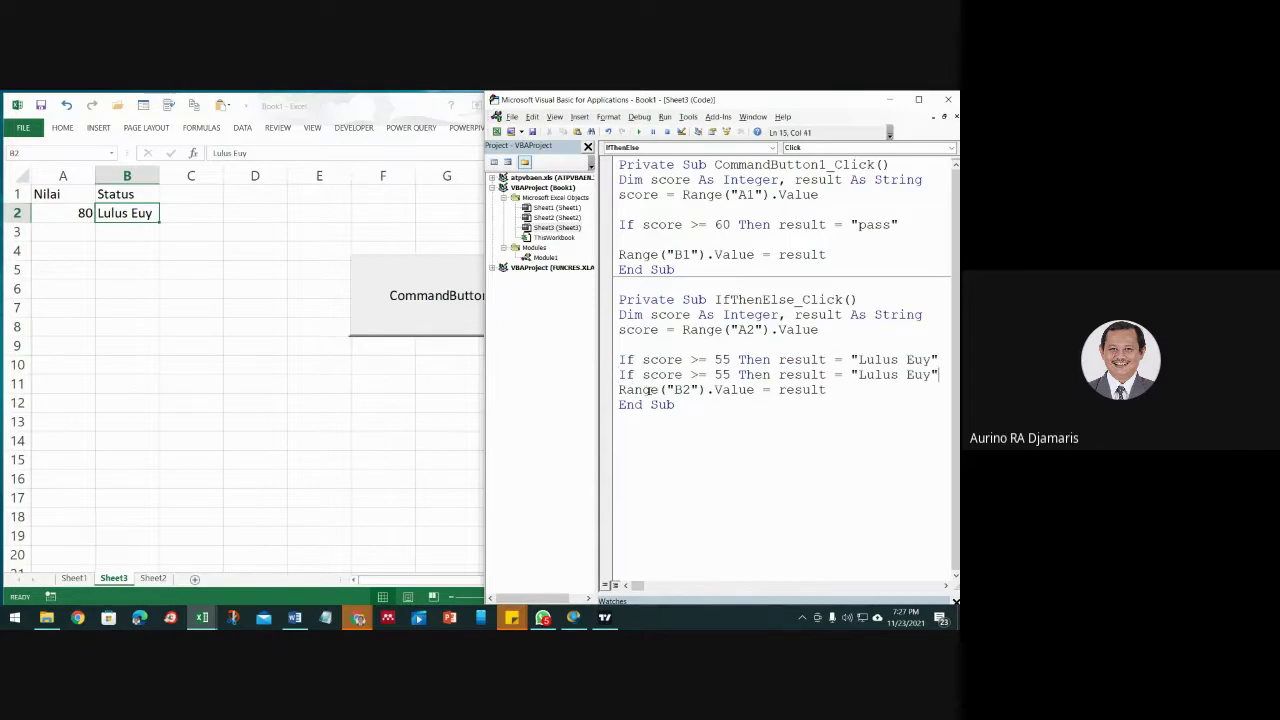
In the pasted line, change >= to < and the result text to "Gagal Maning"
left_click(699, 376)
key("Delete")
key("Delete")
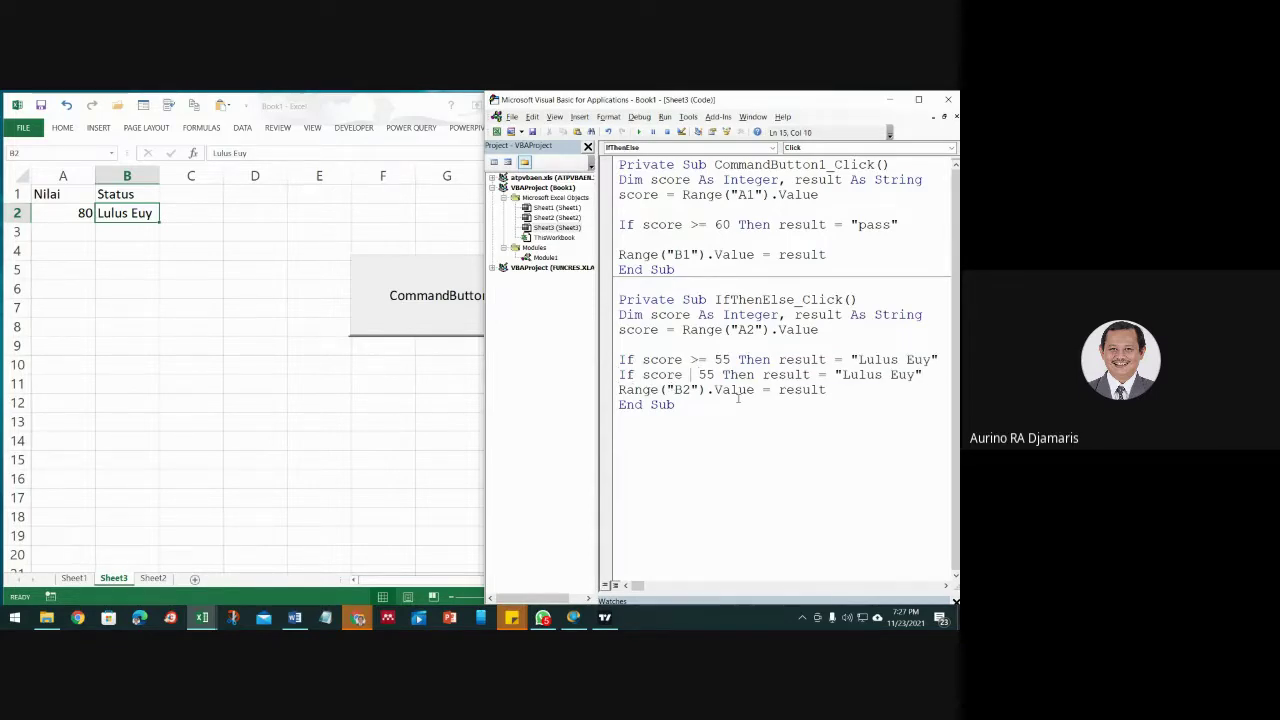
type("<")
key("Right")
key("Right")
key("Right")
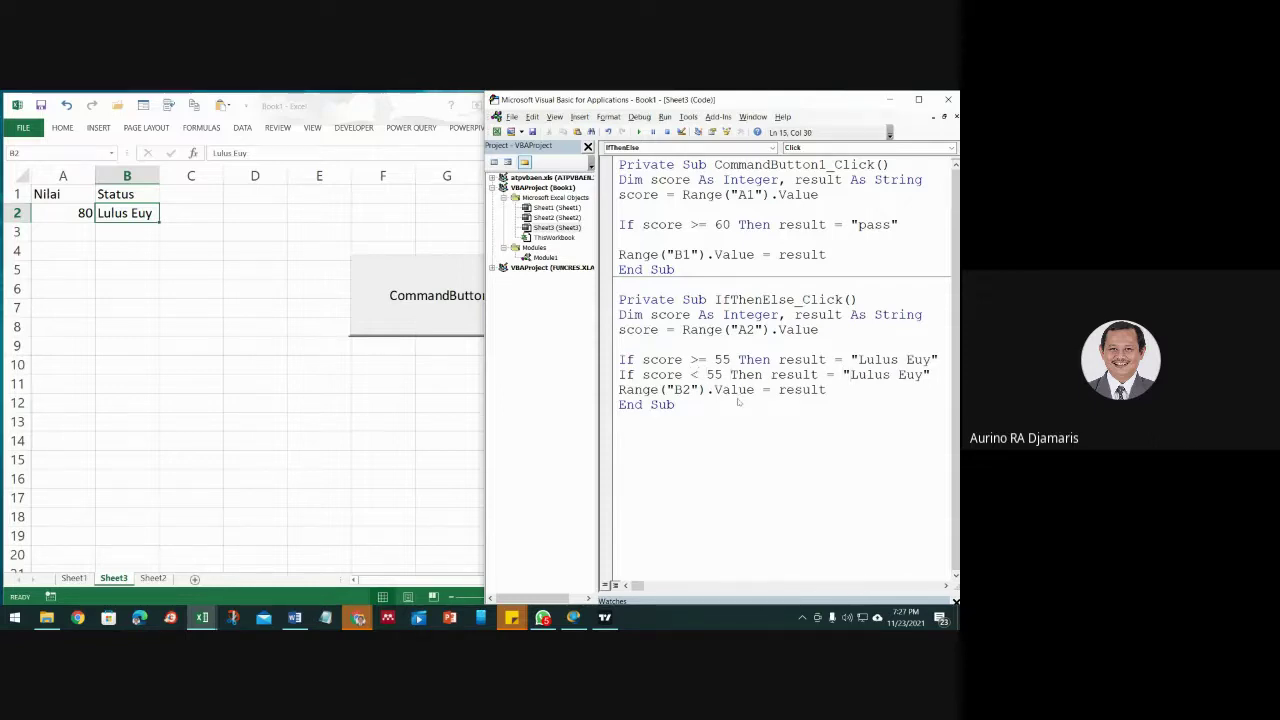
type("Ga")
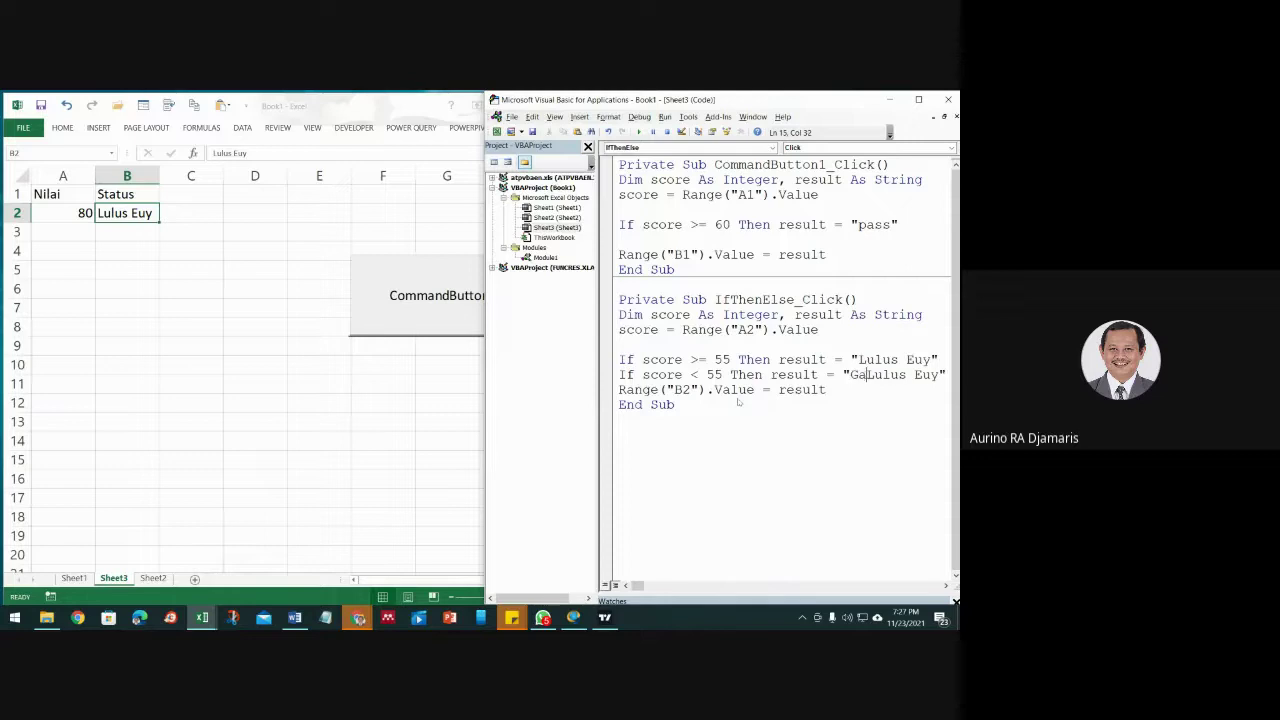
type("gal")
key("Delete")
key("Delete")
key("Delete")
key("Delete")
key("Delete")
key("Delete")
key("Delete")
key("Delete")
key("Delete")
type("Maning")
Enter 45 in A2 and run CommandButton1 so B2 shows "Gagal Maning", then retype A2
left_click(379, 432)
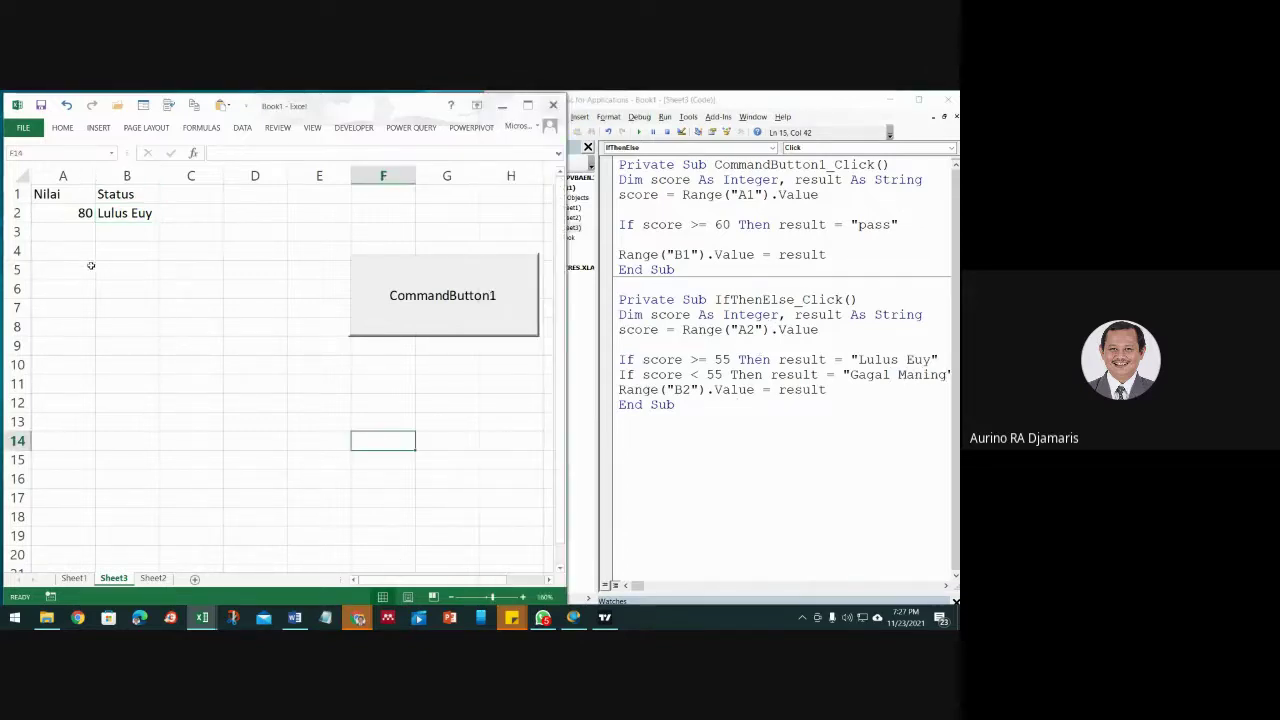
left_click(64, 216)
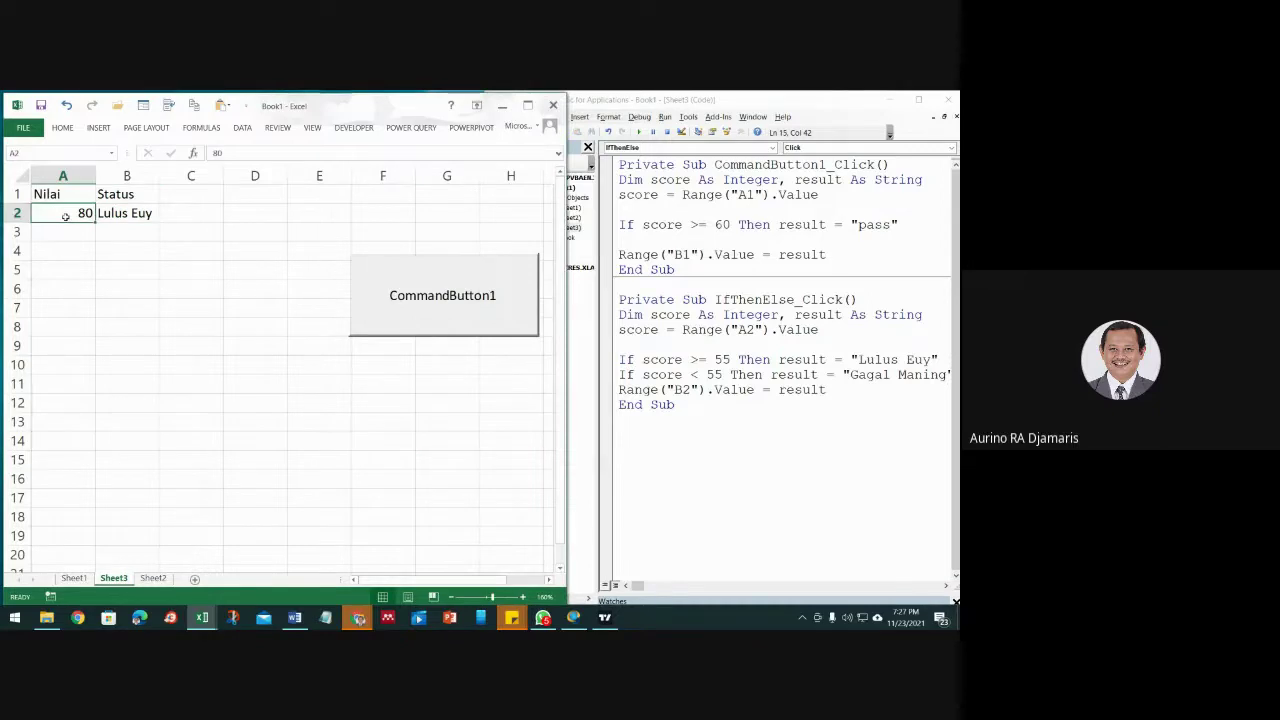
type("45")
left_click_drag(62, 326, 383, 320)
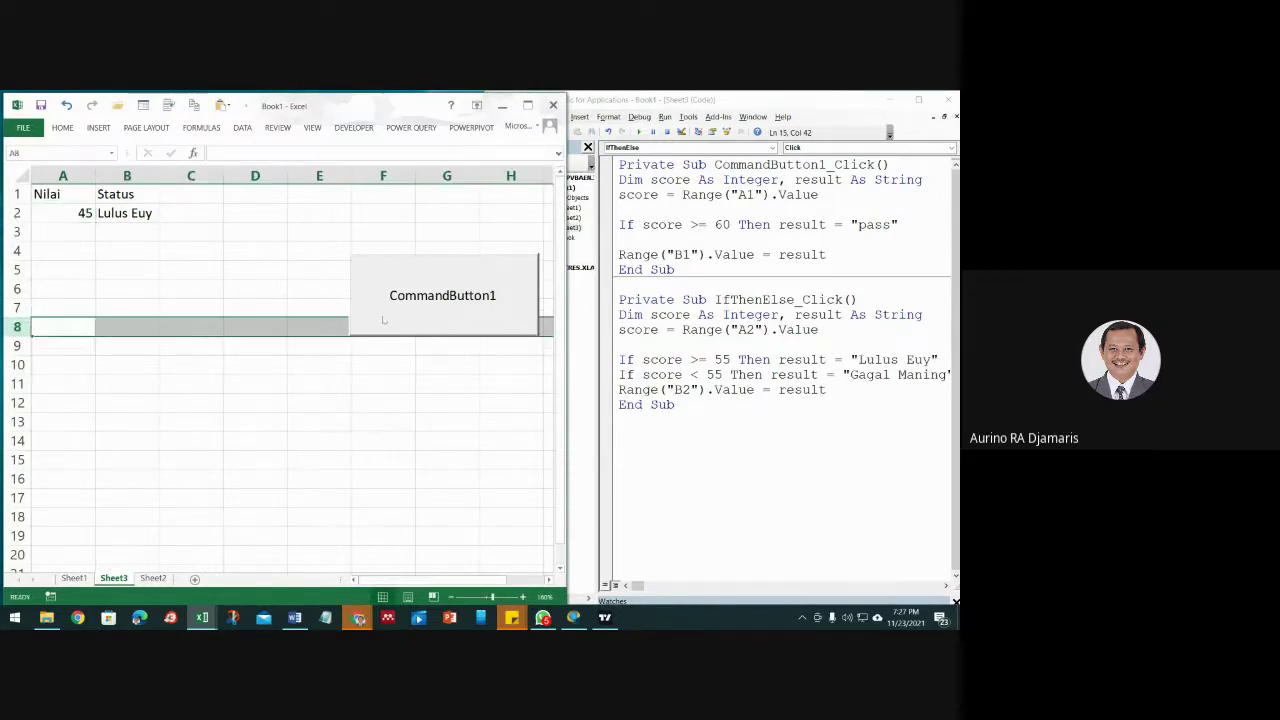
left_click(464, 285)
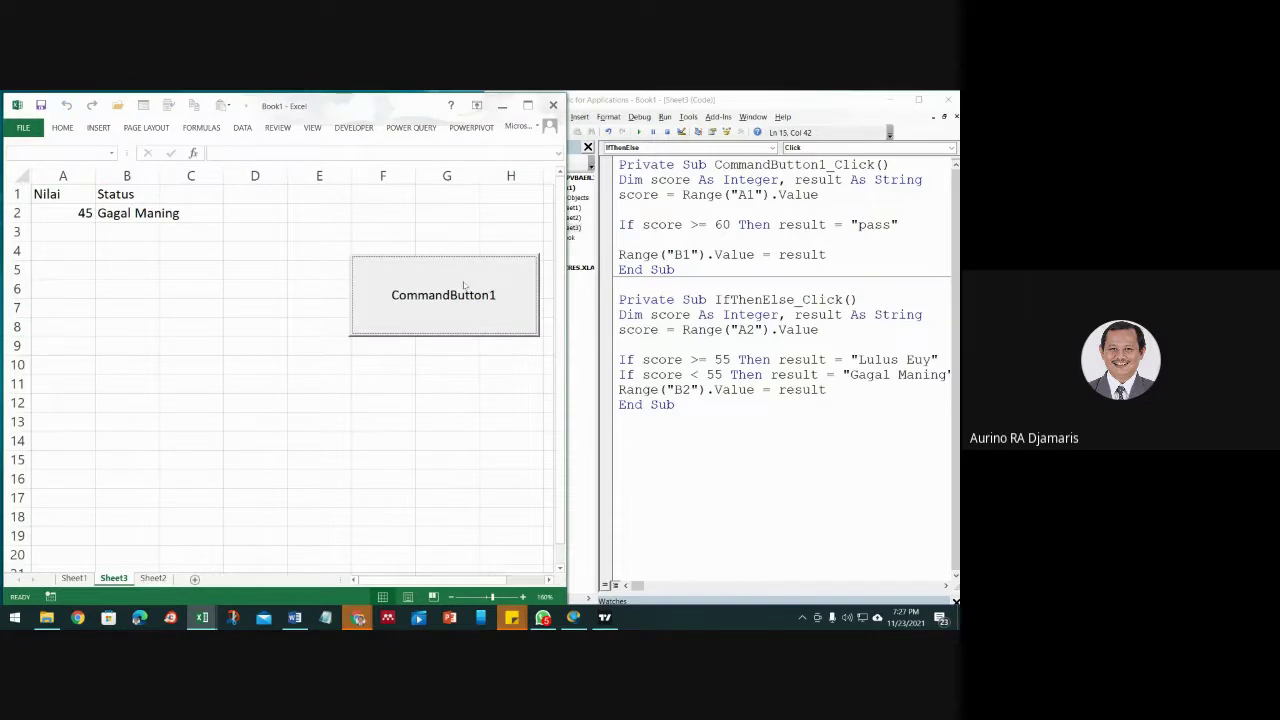
left_click(66, 213)
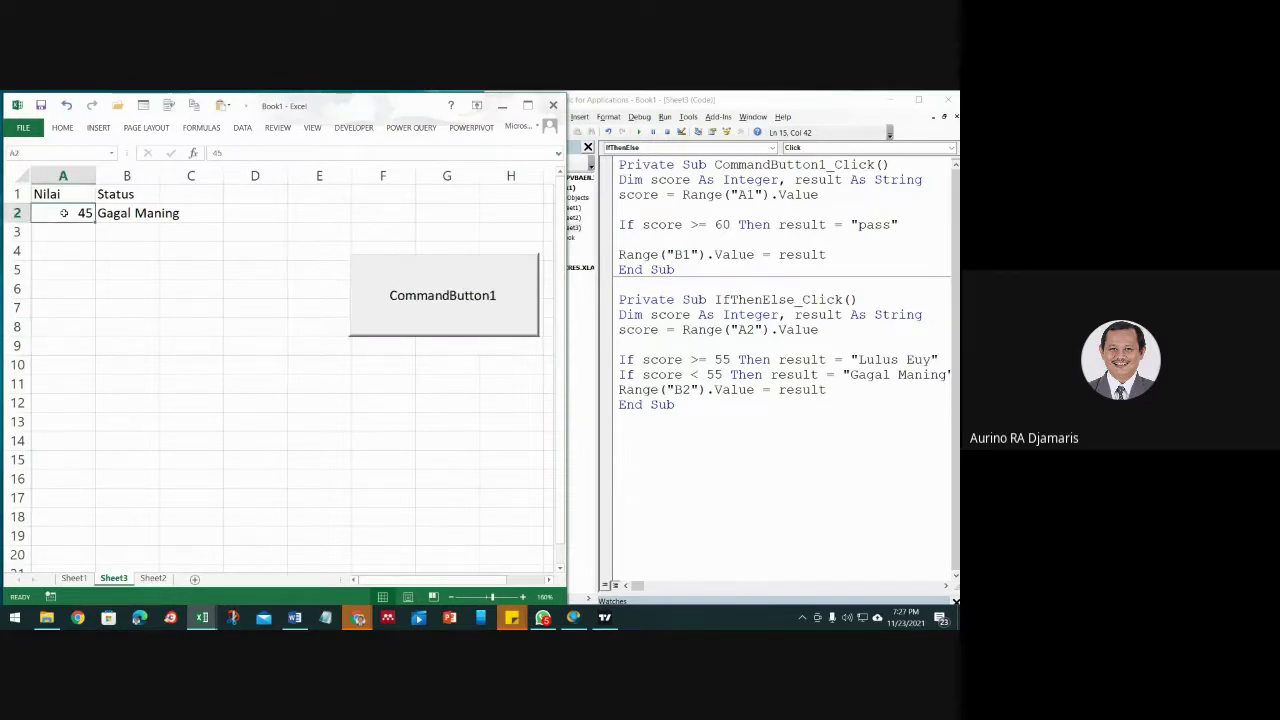
type("80")
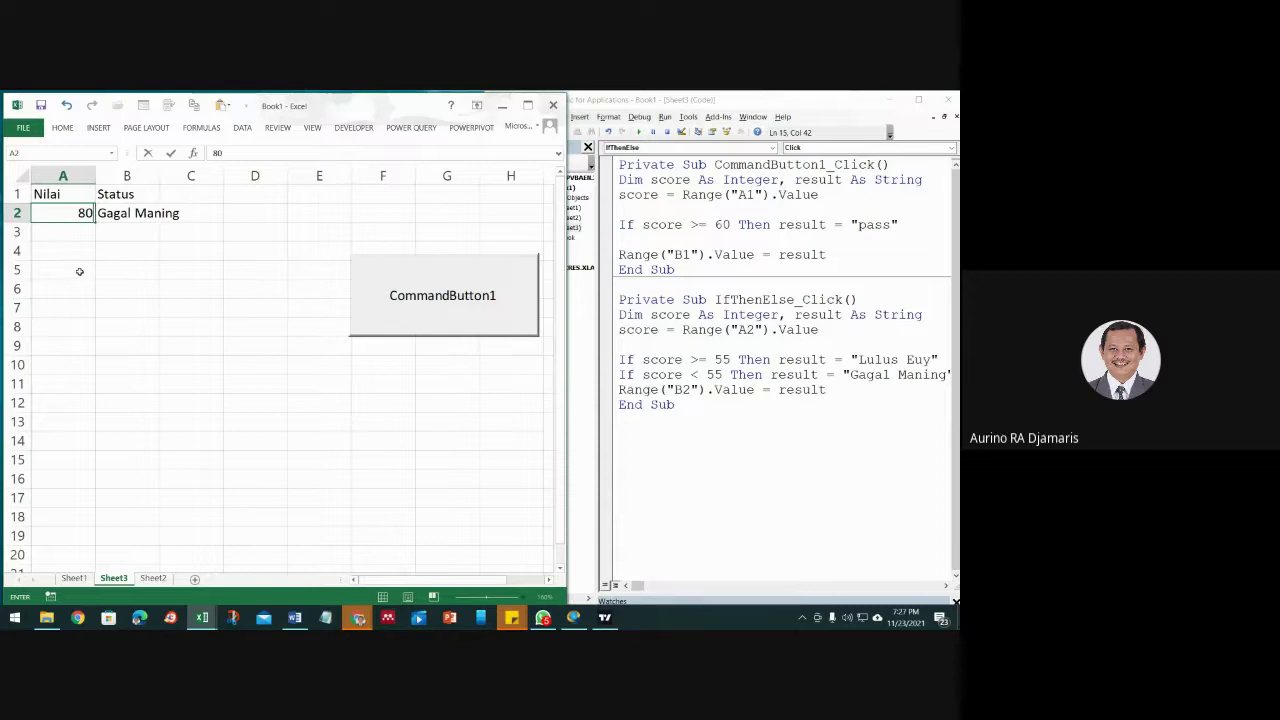
type("=ran")
Replace A2's entry with the formula =RANDBETWEEN(1,100)
key("BackSpace")
key("BackSpace")
key("BackSpace")
type("=ra")
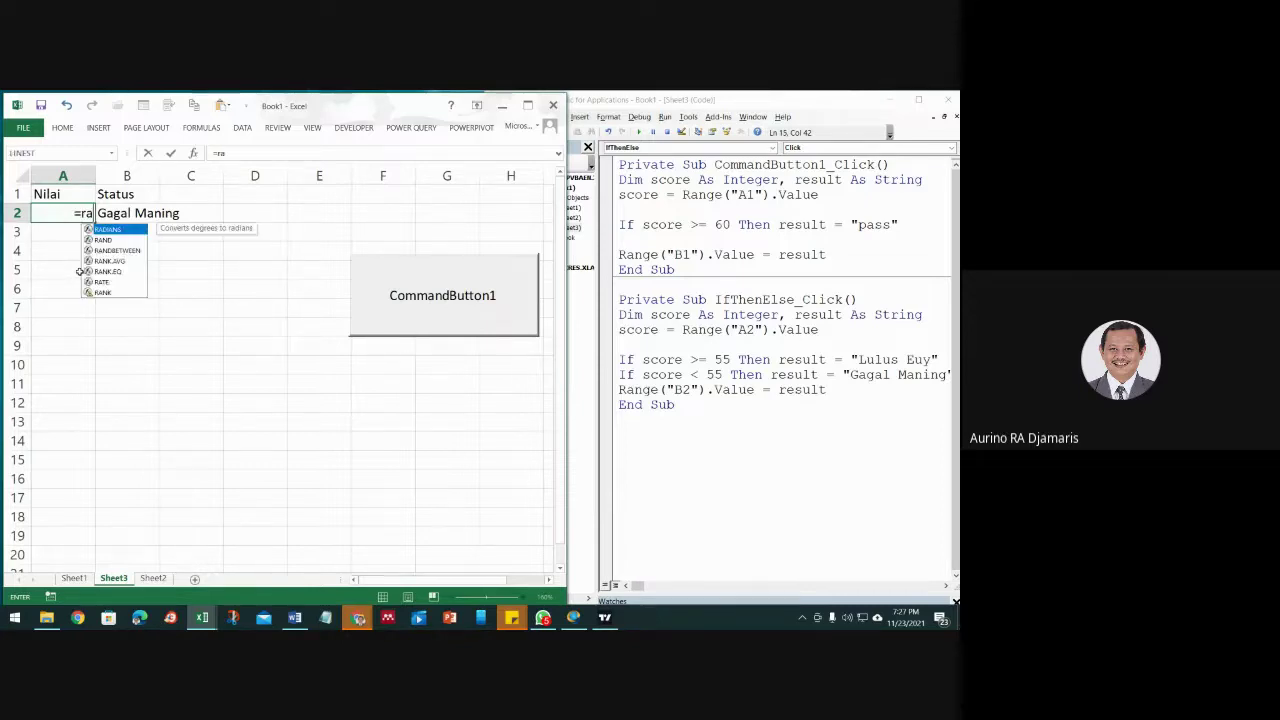
type("ndbe")
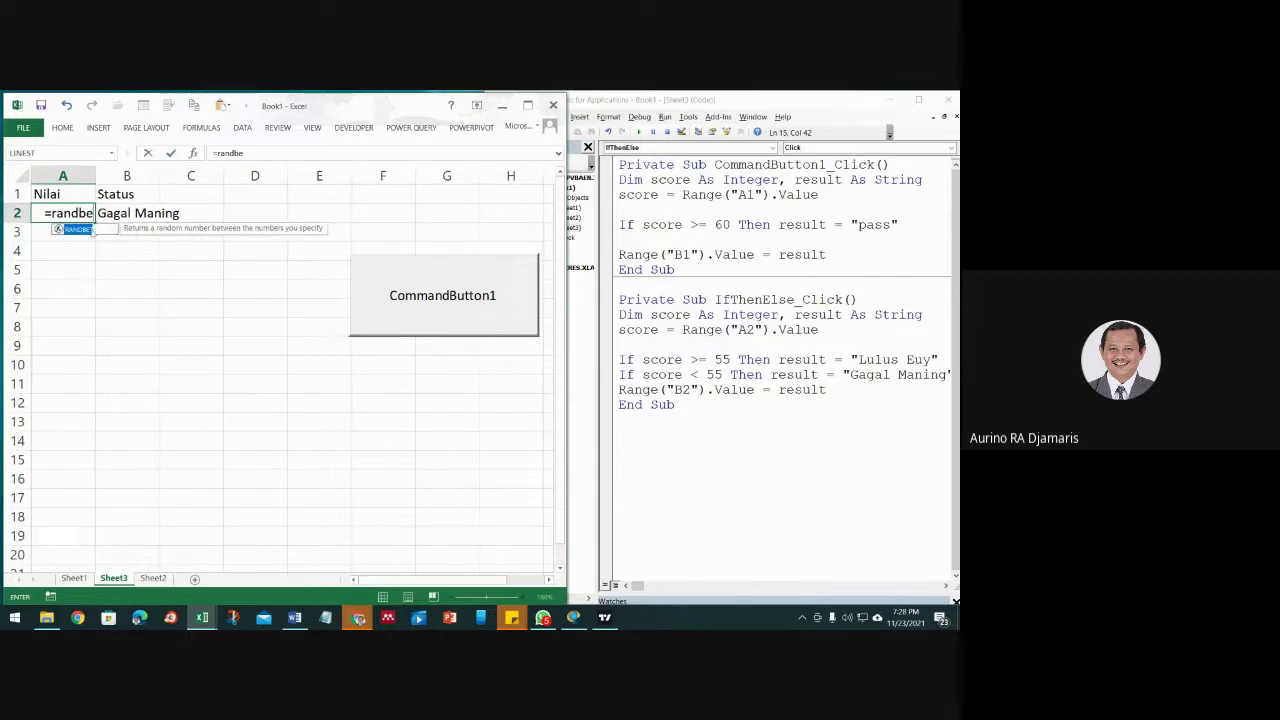
double_click(90, 229)
type("0")
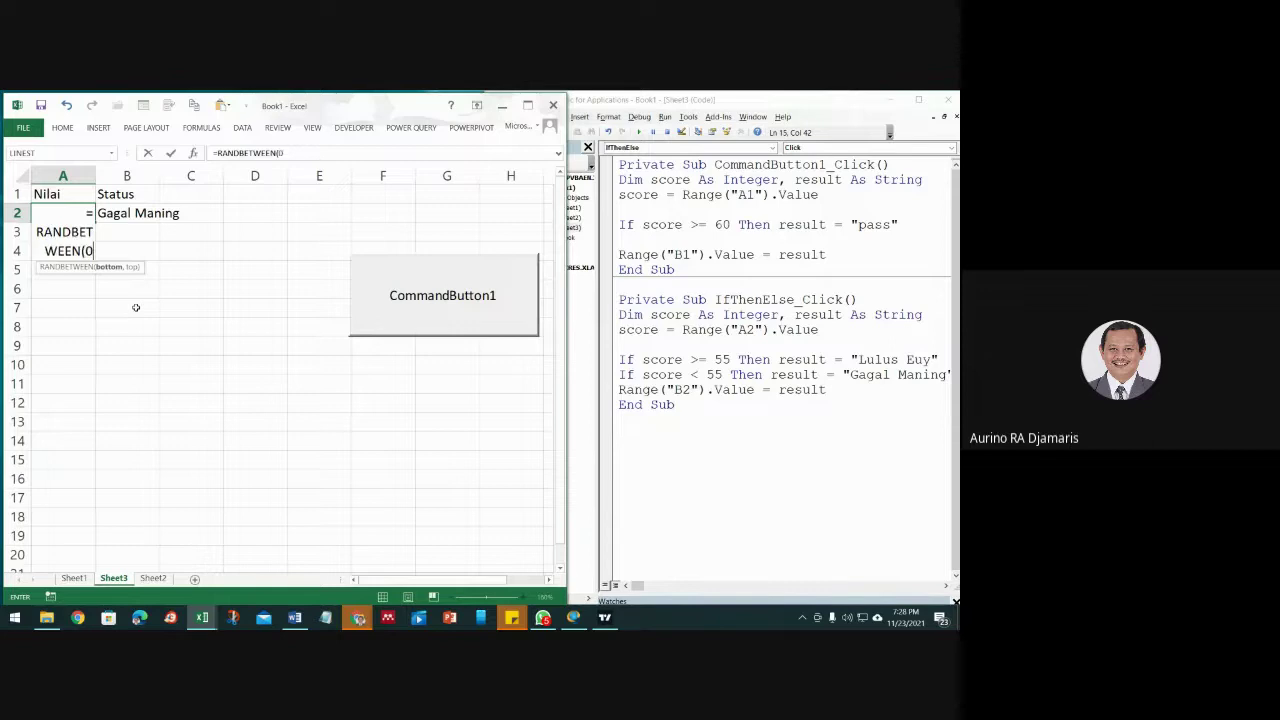
key("BackSpace")
type("1,1")
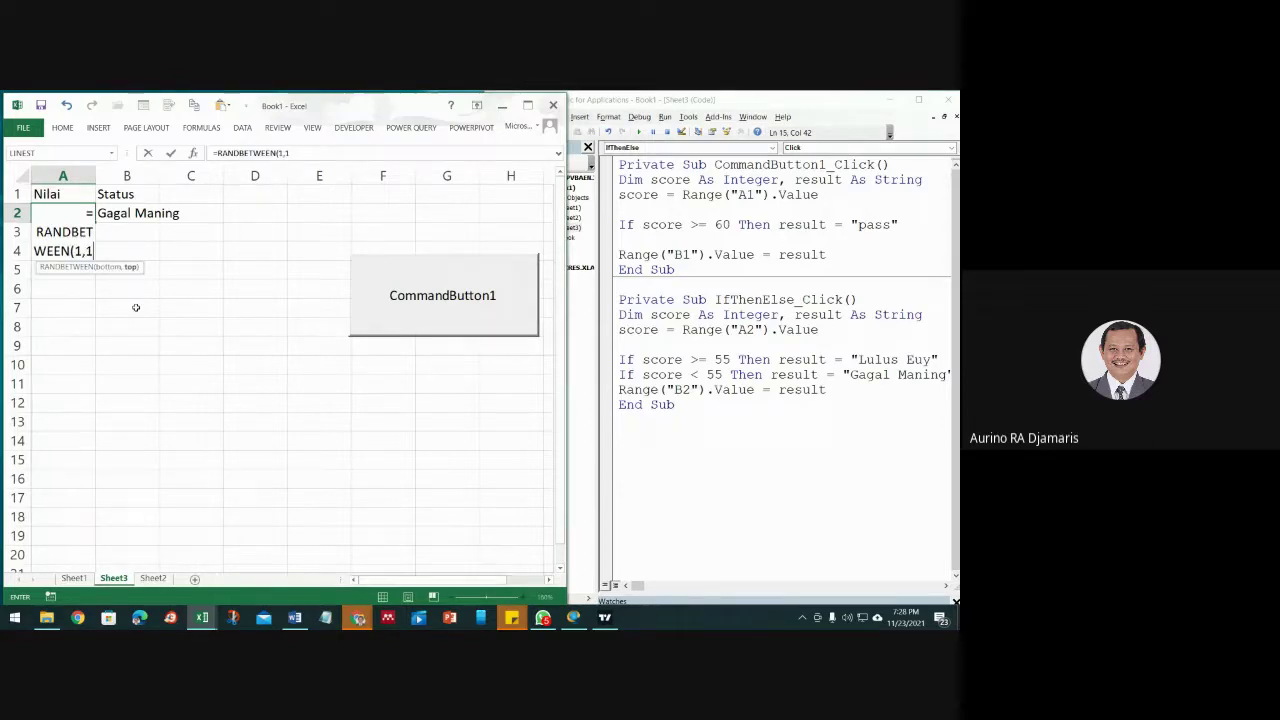
type("00)")
key("Return")
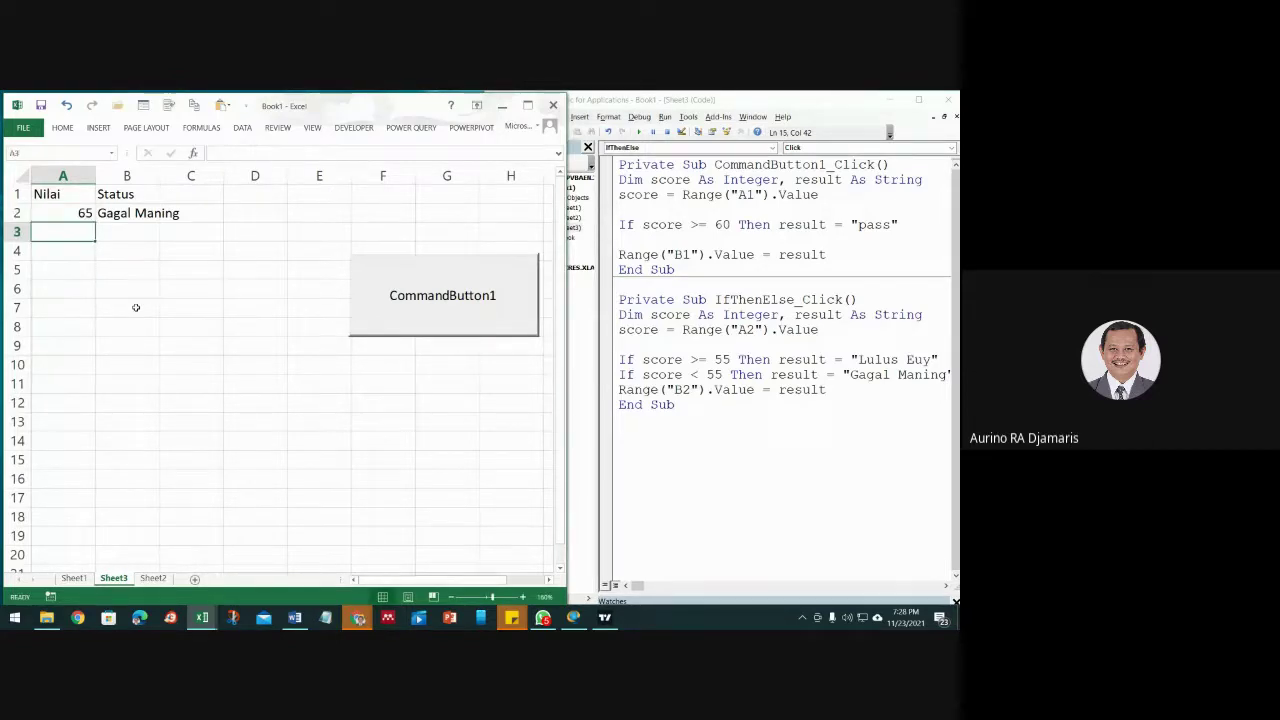
Run CommandButton1 nine times on random scores, then move the formula from A2 to A3
left_click(427, 309)
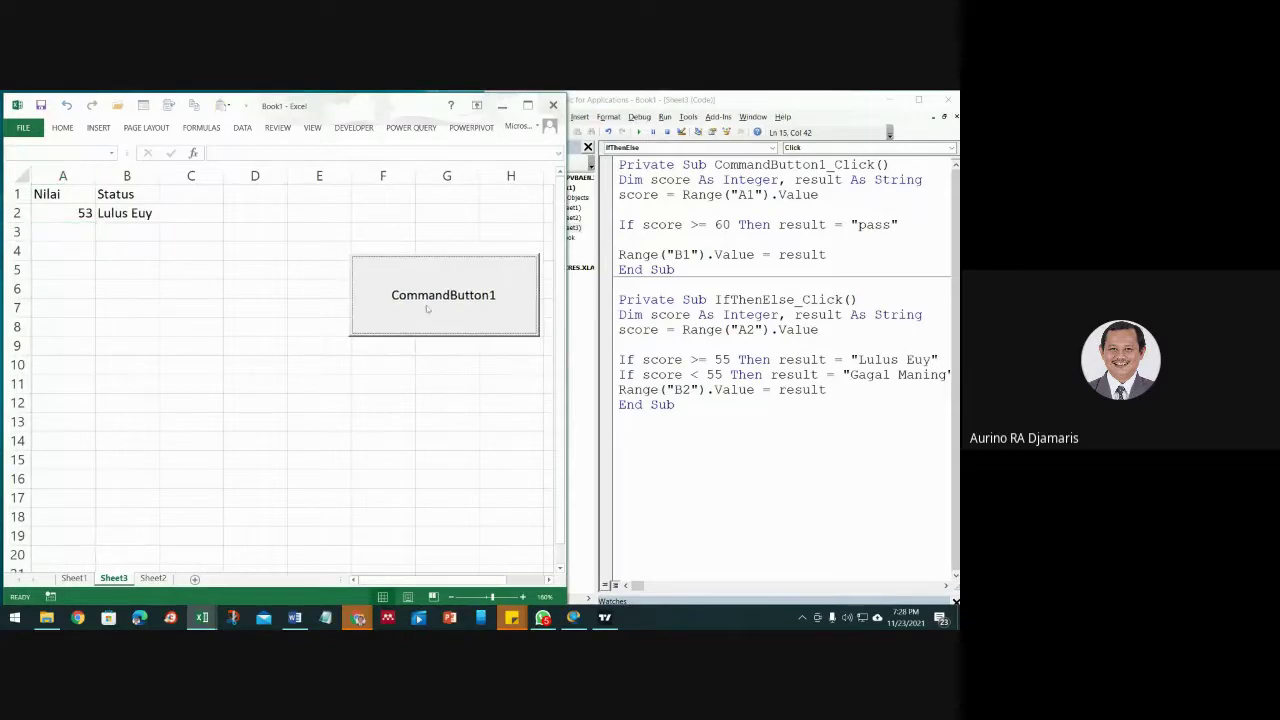
left_click(427, 309)
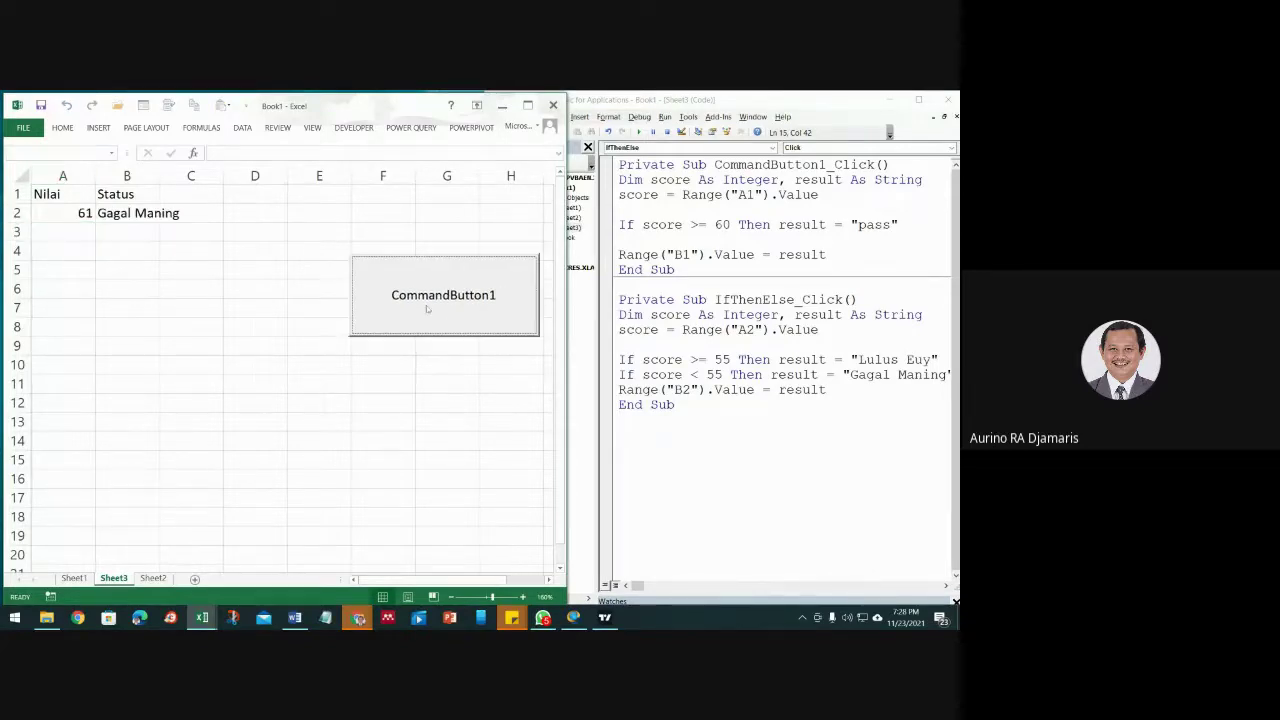
left_click(427, 309)
left_click(427, 309)
left_click(427, 309)
left_click(427, 309)
left_click(427, 309)
left_click(427, 309)
left_click(427, 309)
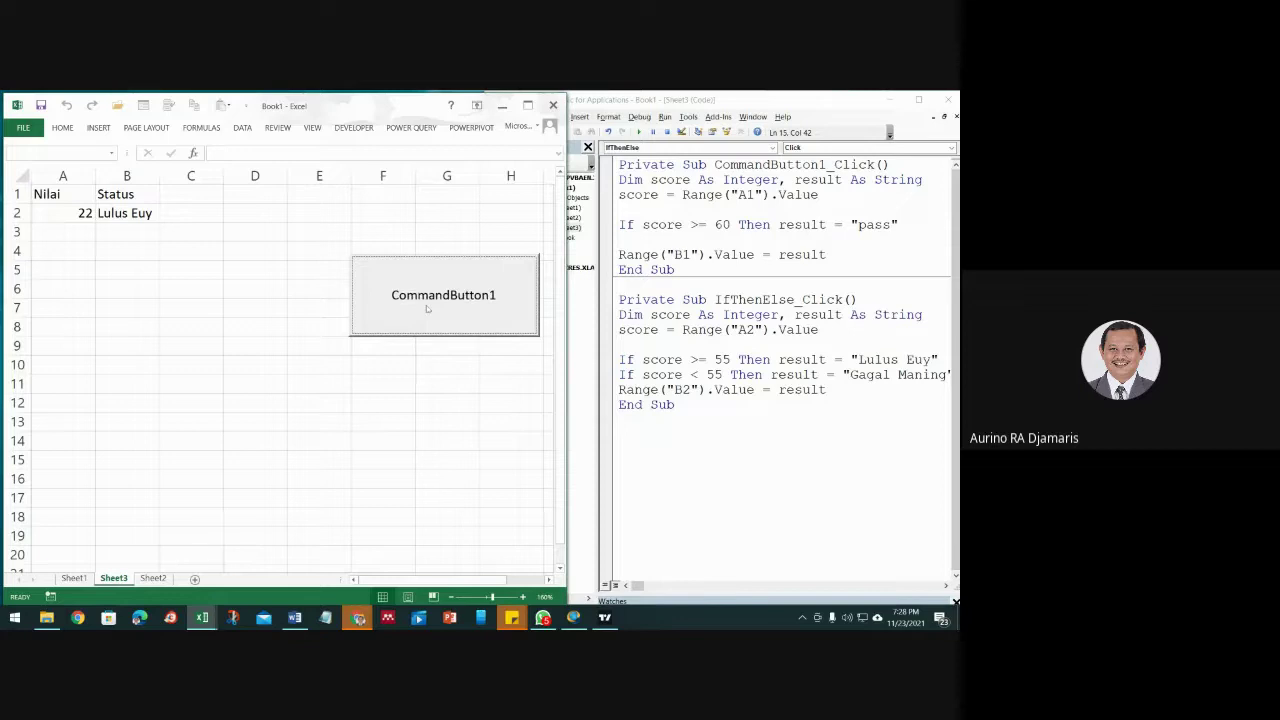
left_click(82, 212)
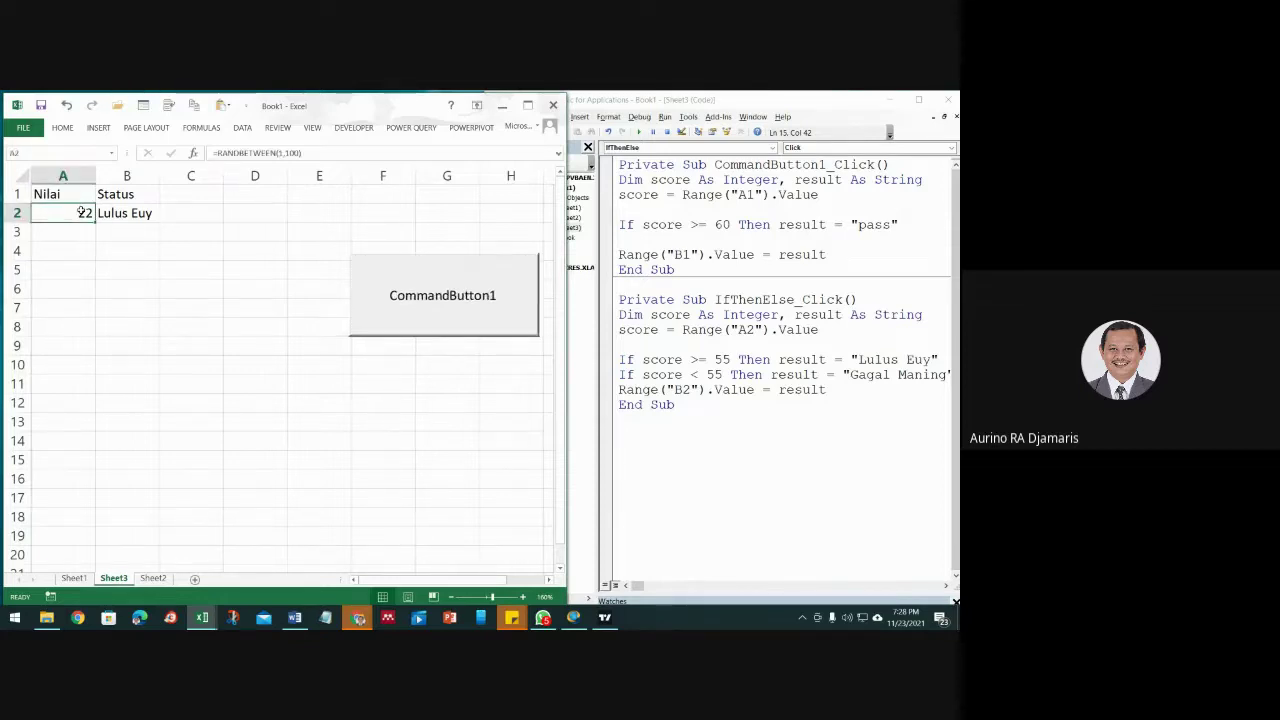
left_click_drag(83, 224, 85, 229)
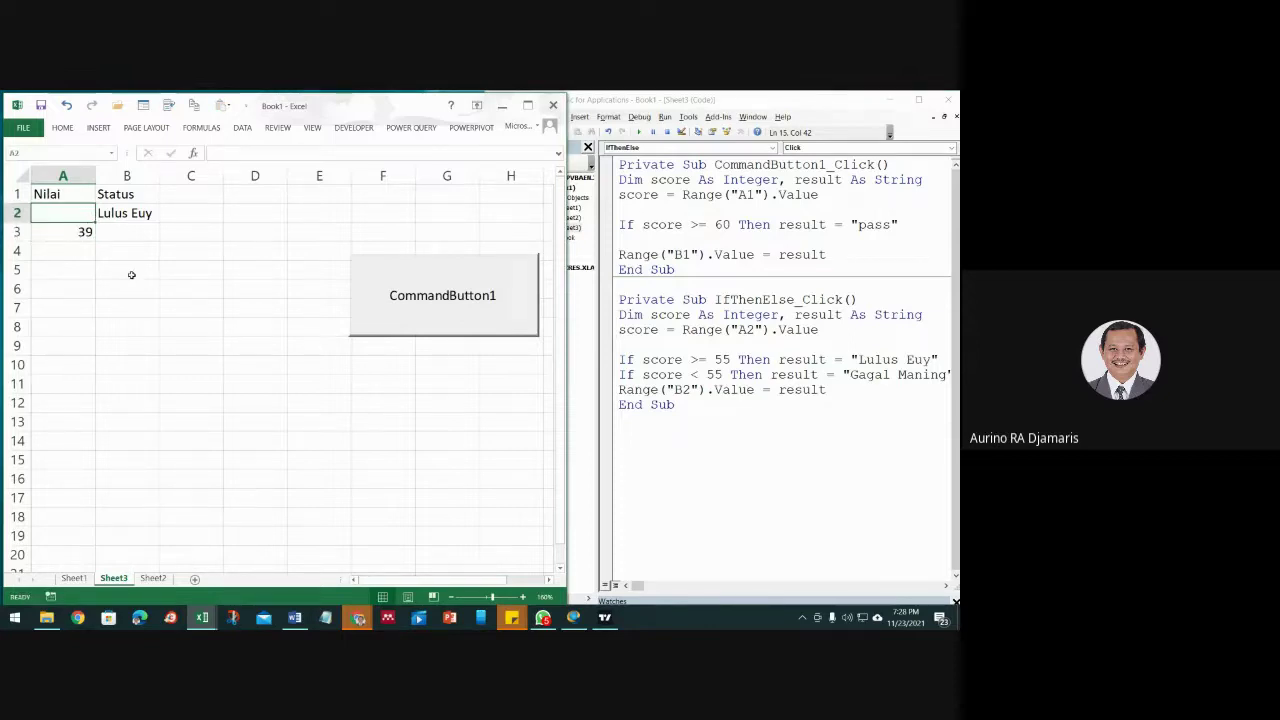
Enter the formula =VALUE(A3) in A2
type("=")
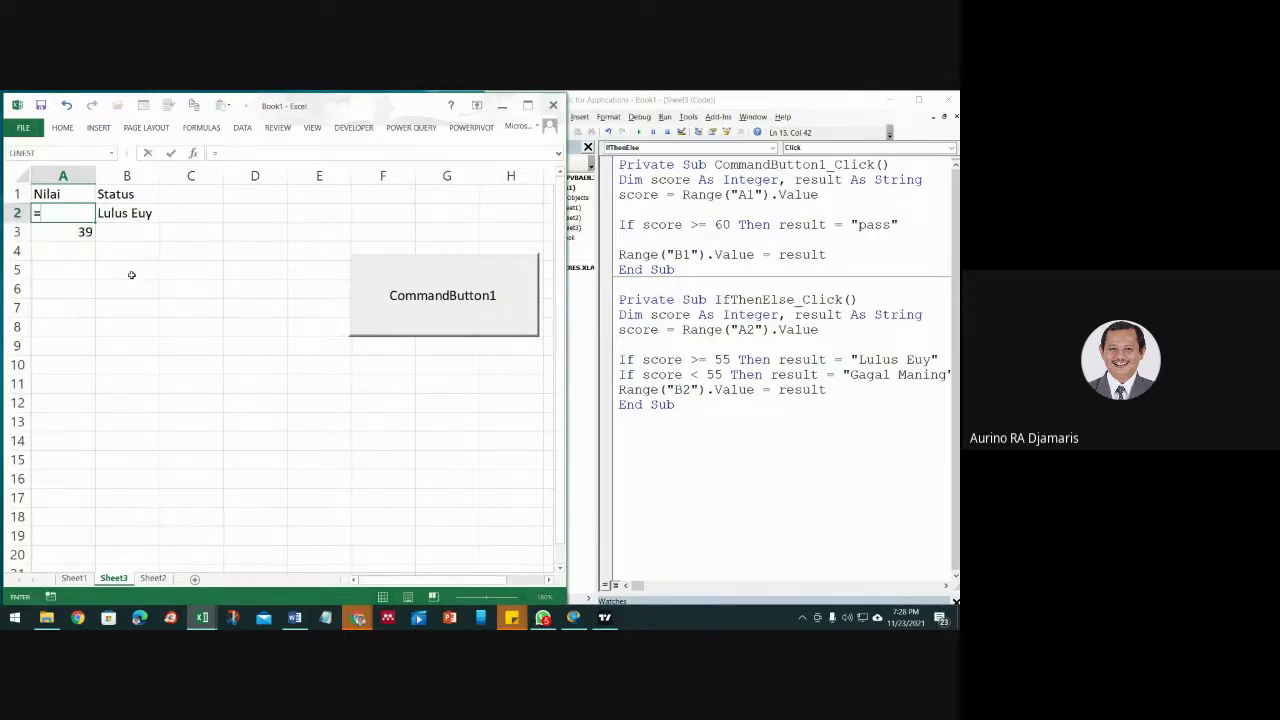
type("va")
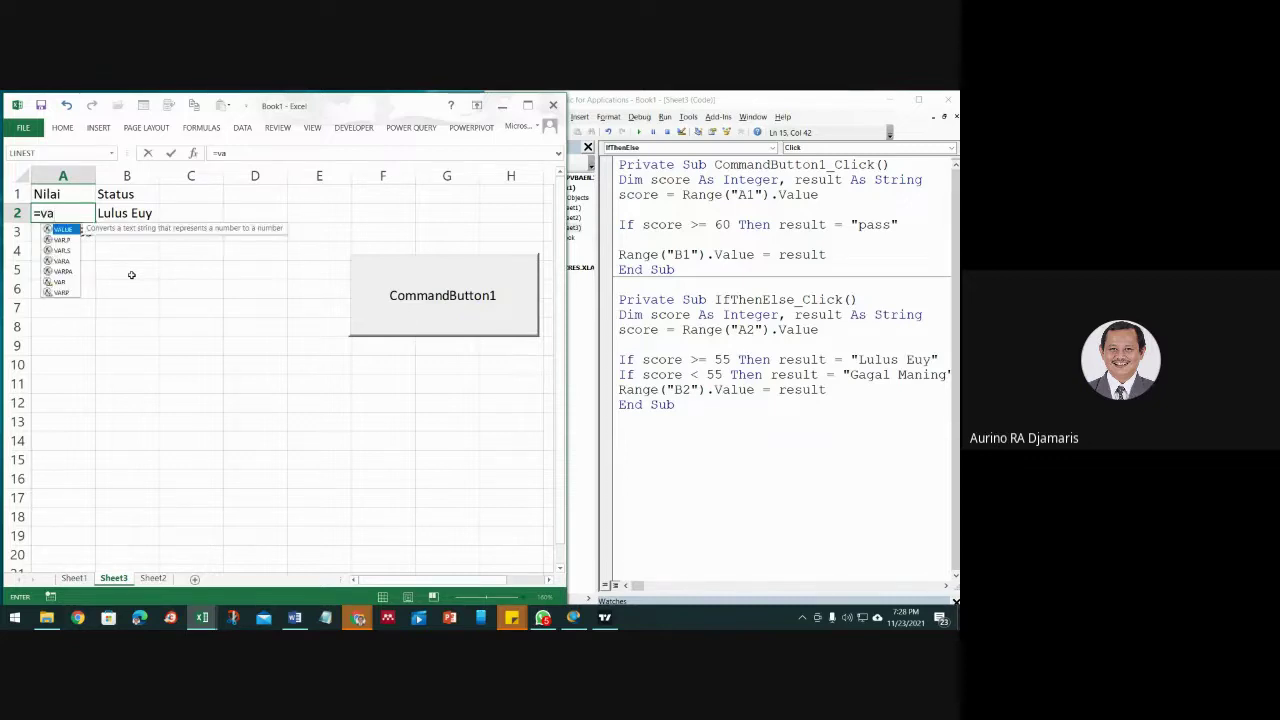
type("ule")
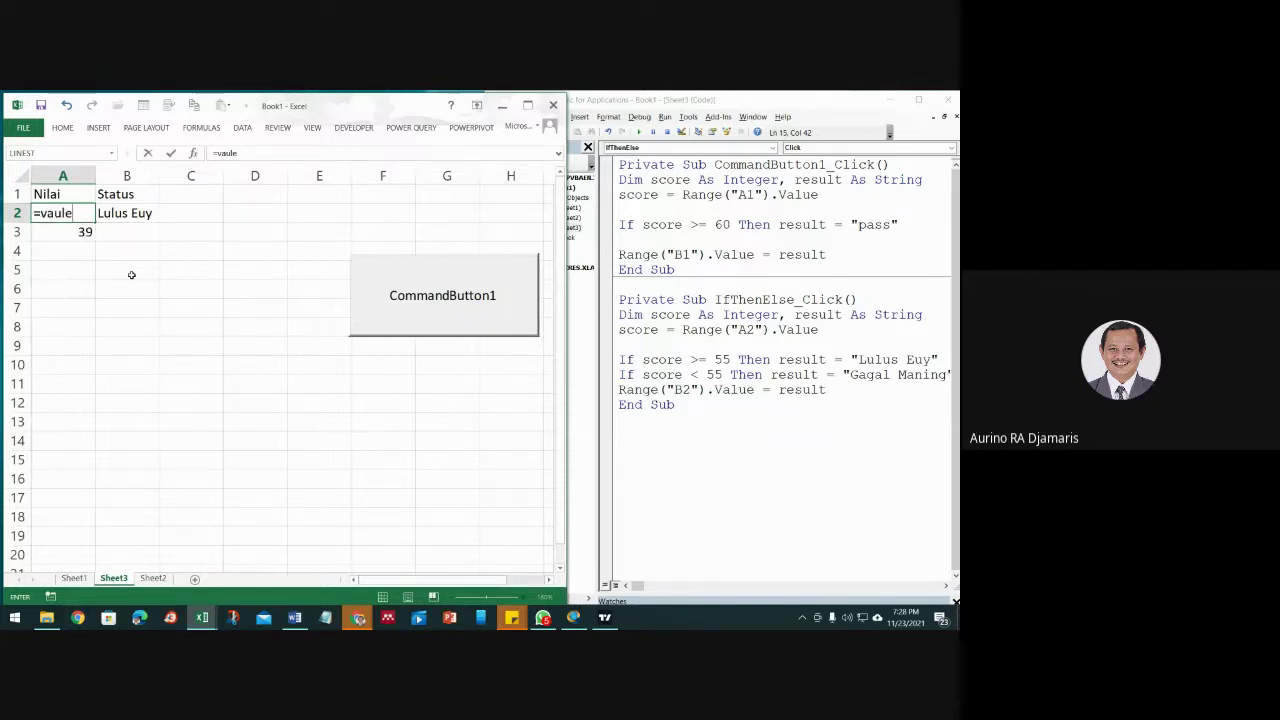
key("BackSpace")
key("BackSpace")
key("BackSpace")
type("l")
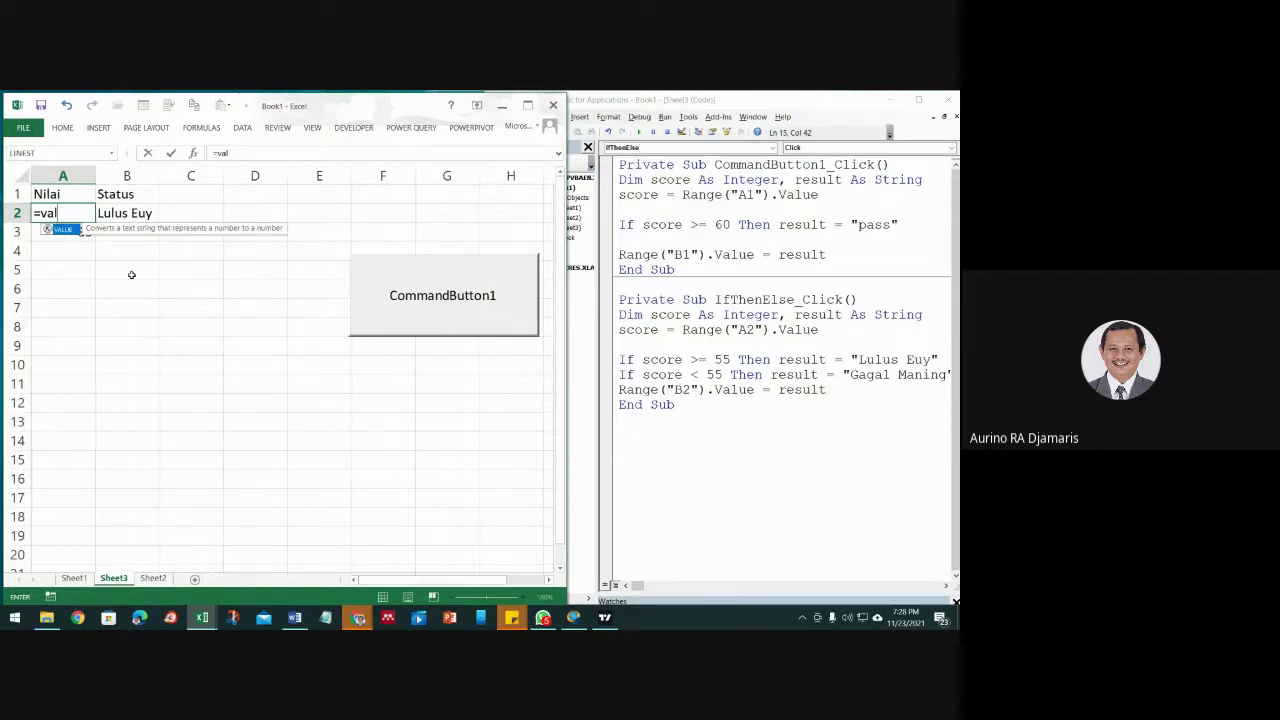
type("ue(")
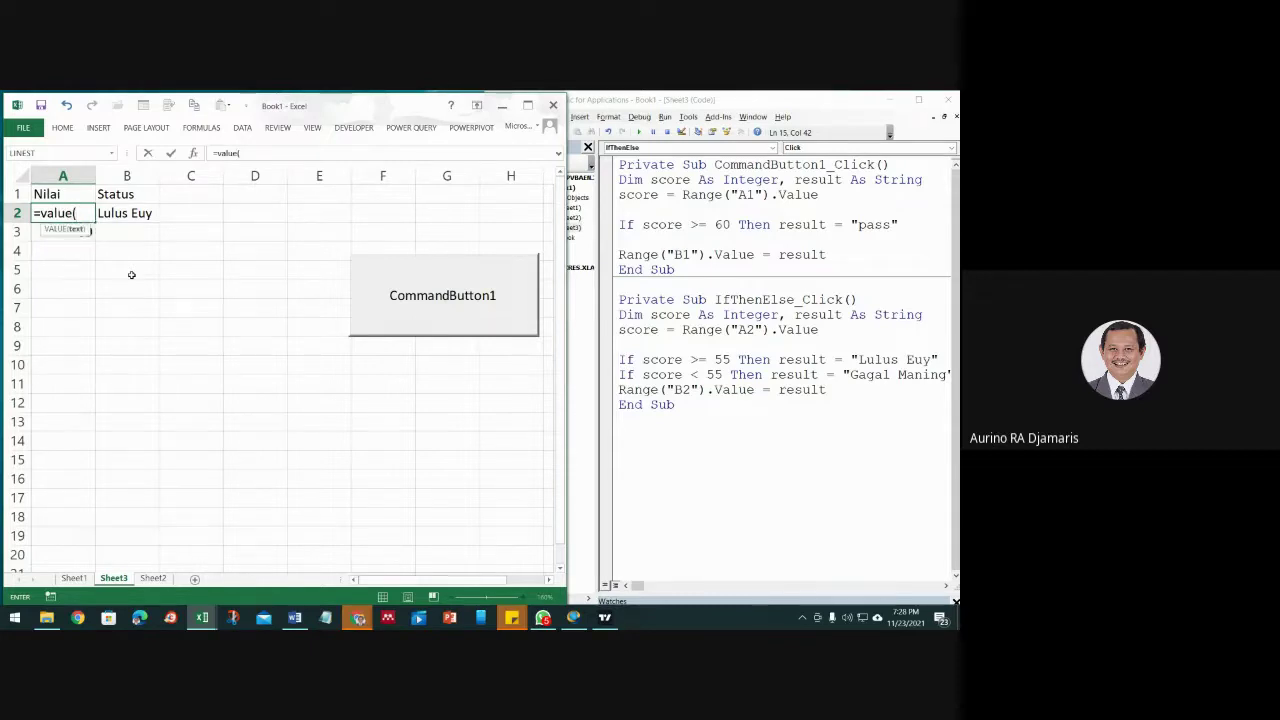
key("Down")
key("Return")
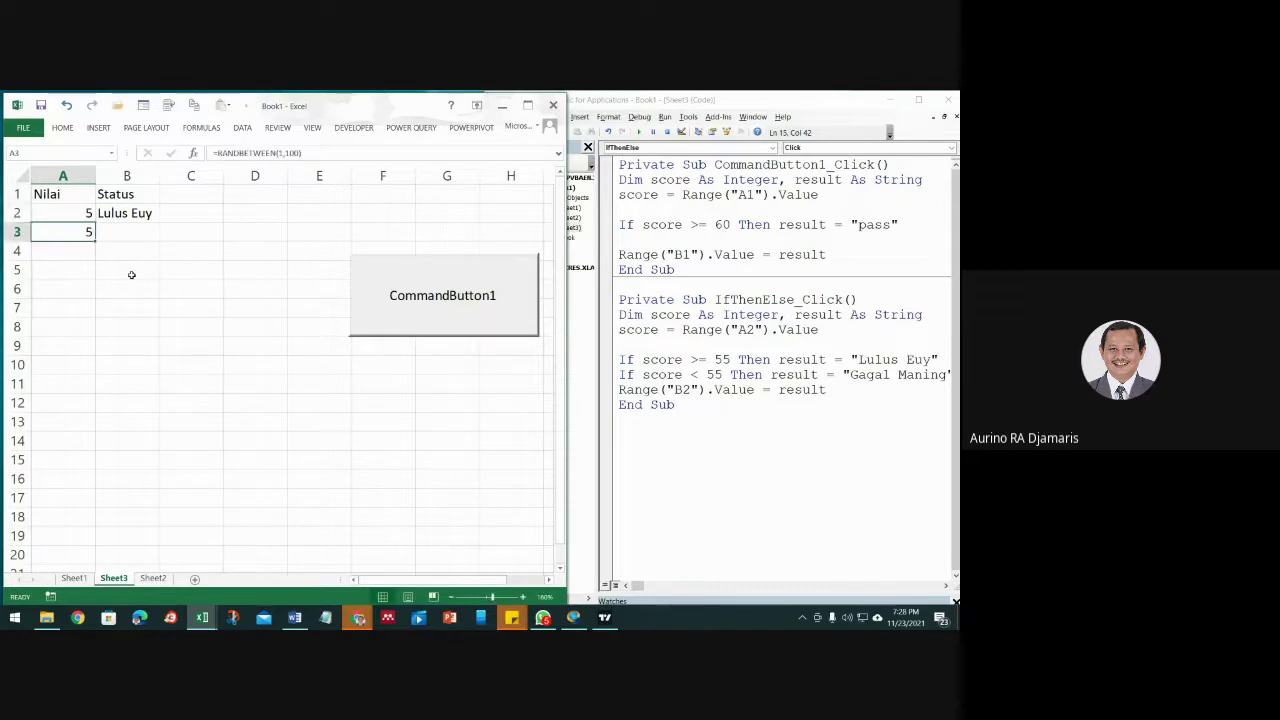
left_click(139, 213)
Run the IfThenElse button six times on the changing random score
left_click(464, 308)
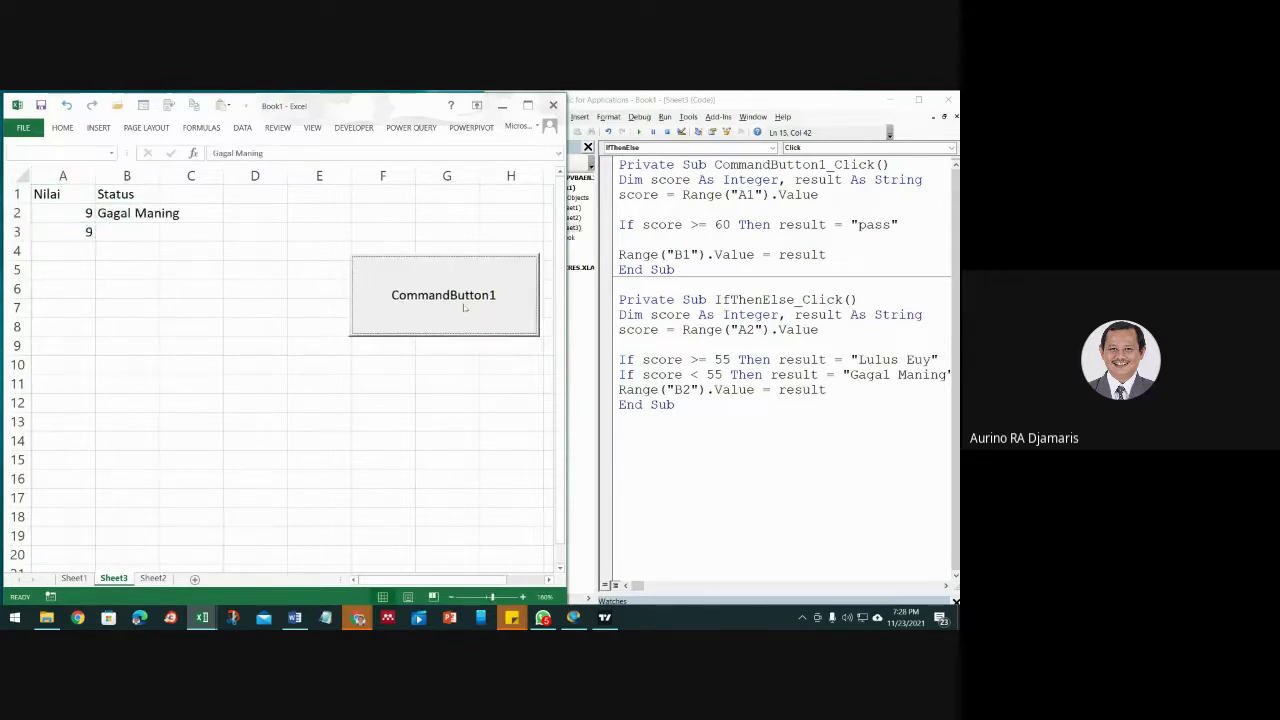
left_click(464, 308)
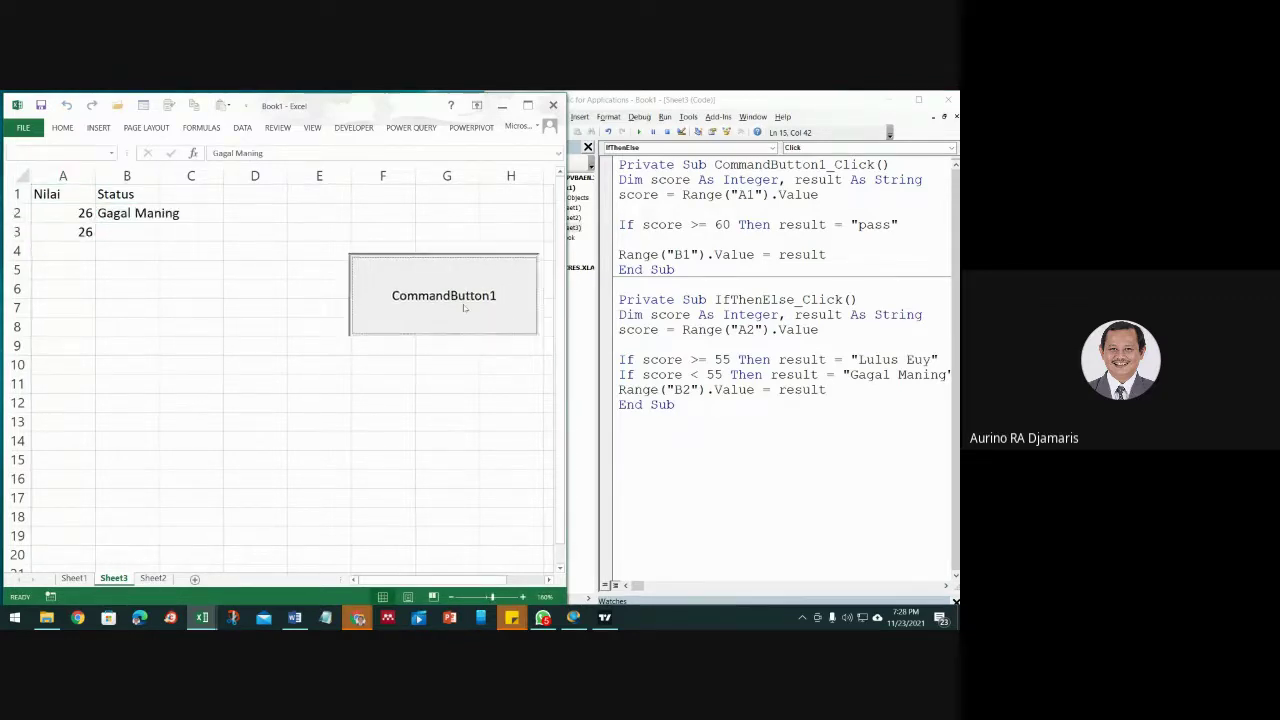
left_click(464, 308)
left_click(464, 308)
left_click(464, 308)
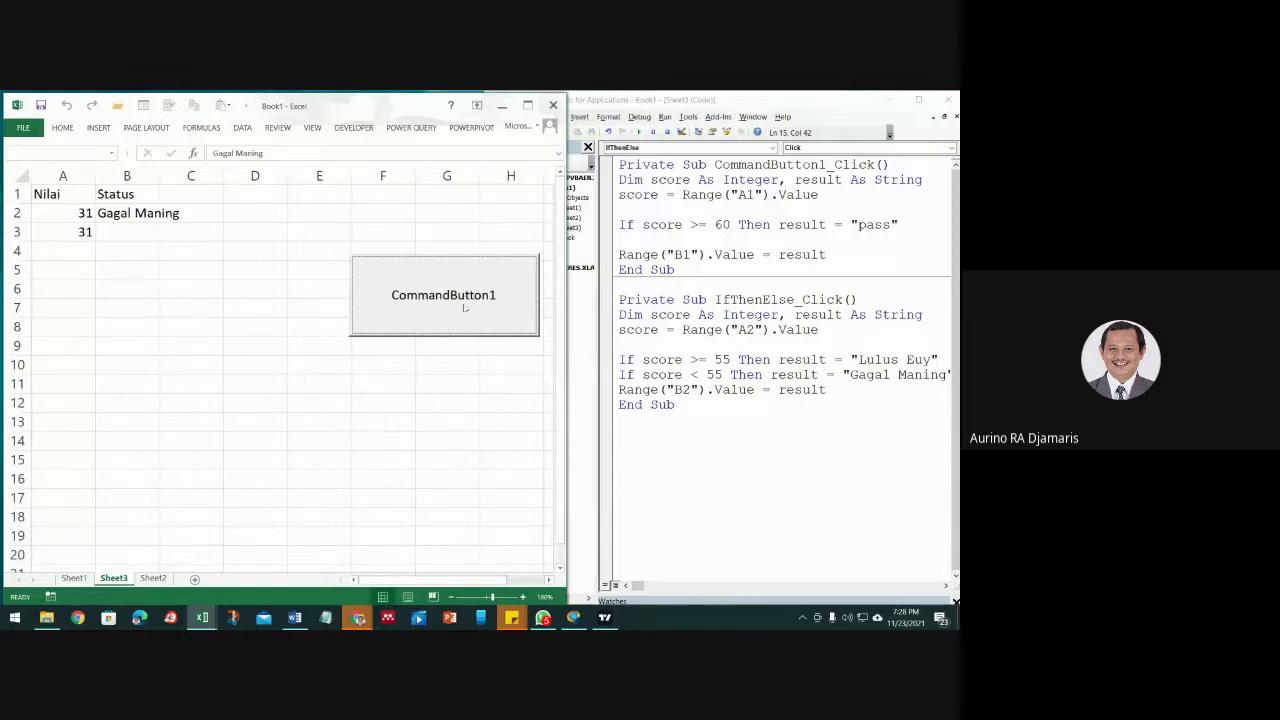
left_click(464, 308)
Clear A2's formula and run the button four times with A2 empty
left_click(80, 212)
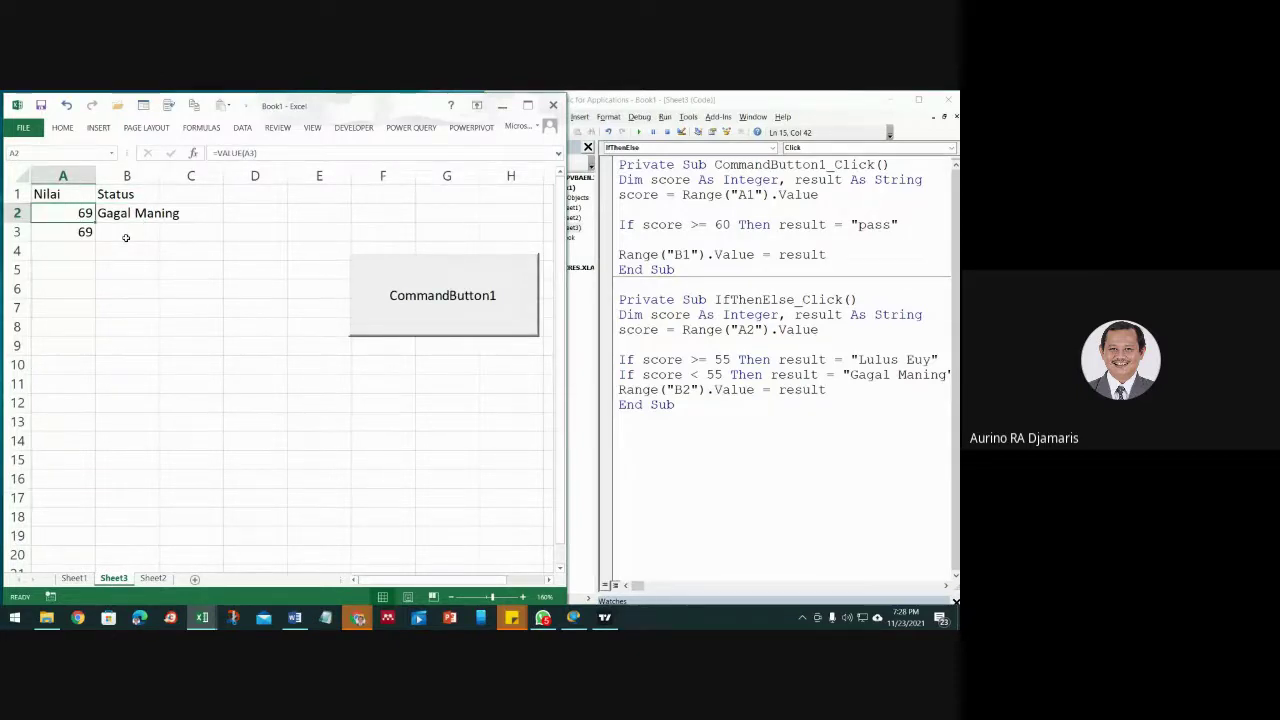
key("Delete")
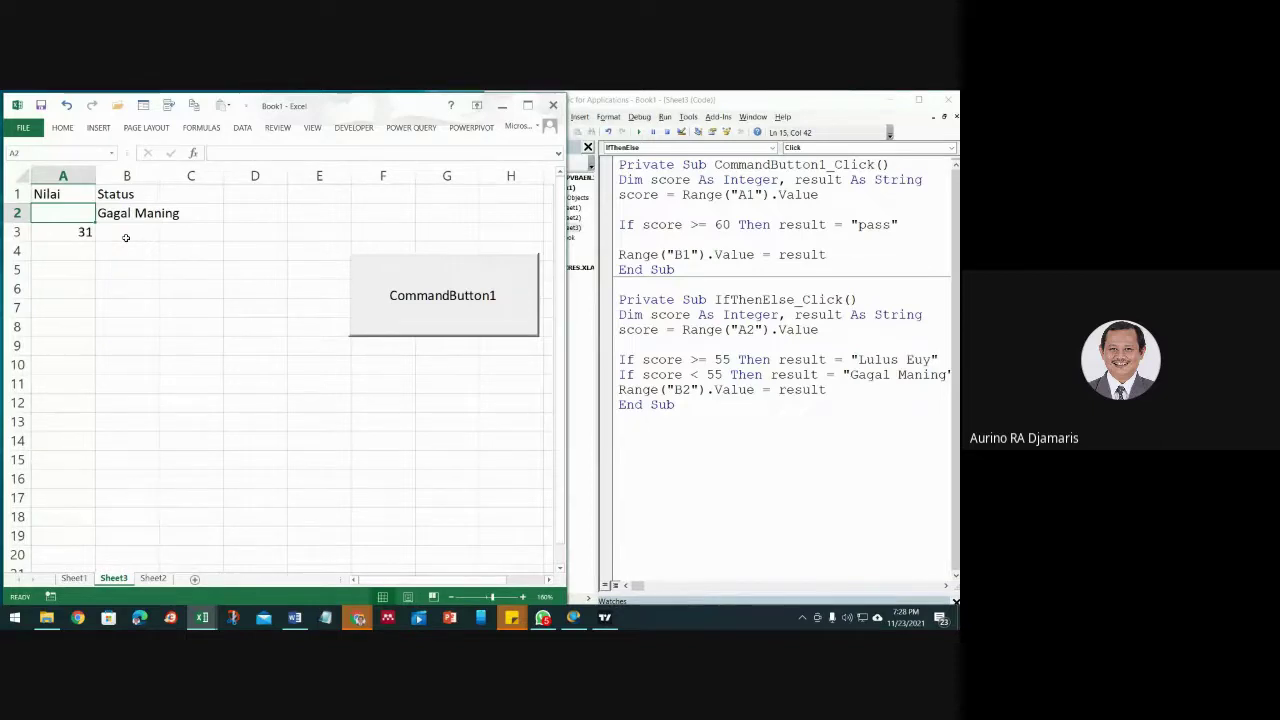
left_click(432, 293)
left_click(432, 293)
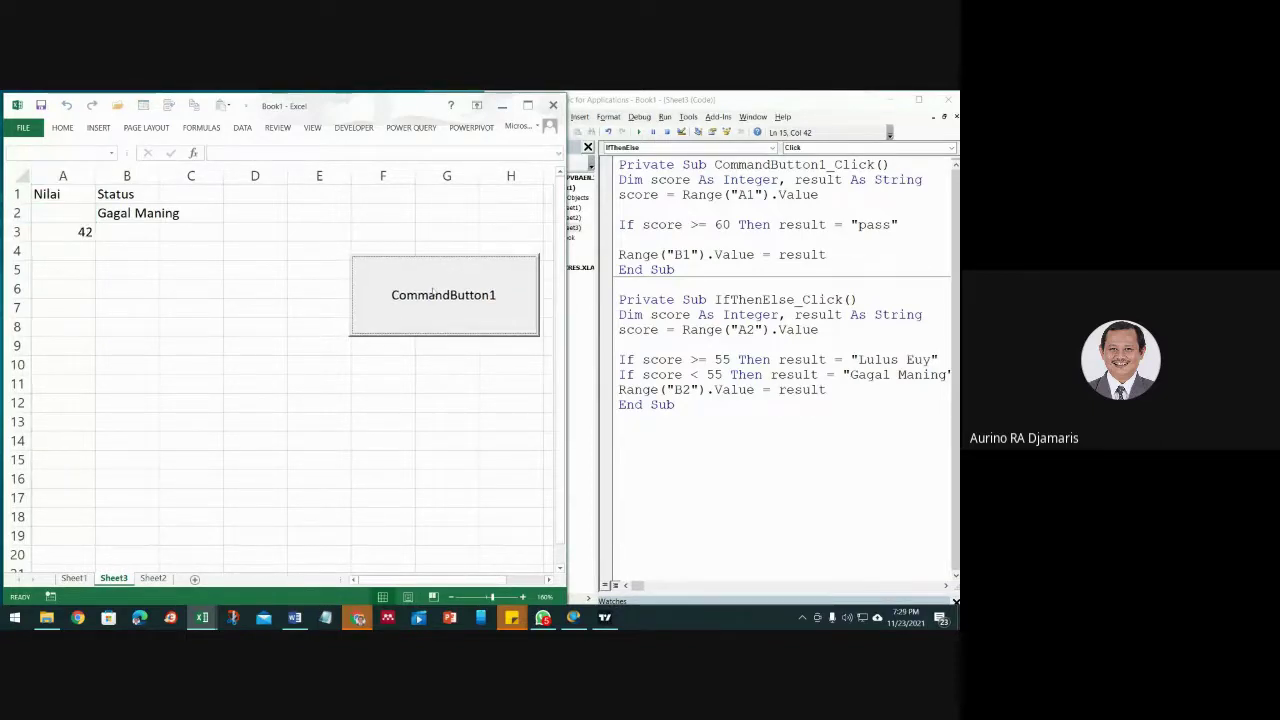
left_click(432, 293)
left_click(432, 293)
double_click(74, 212)
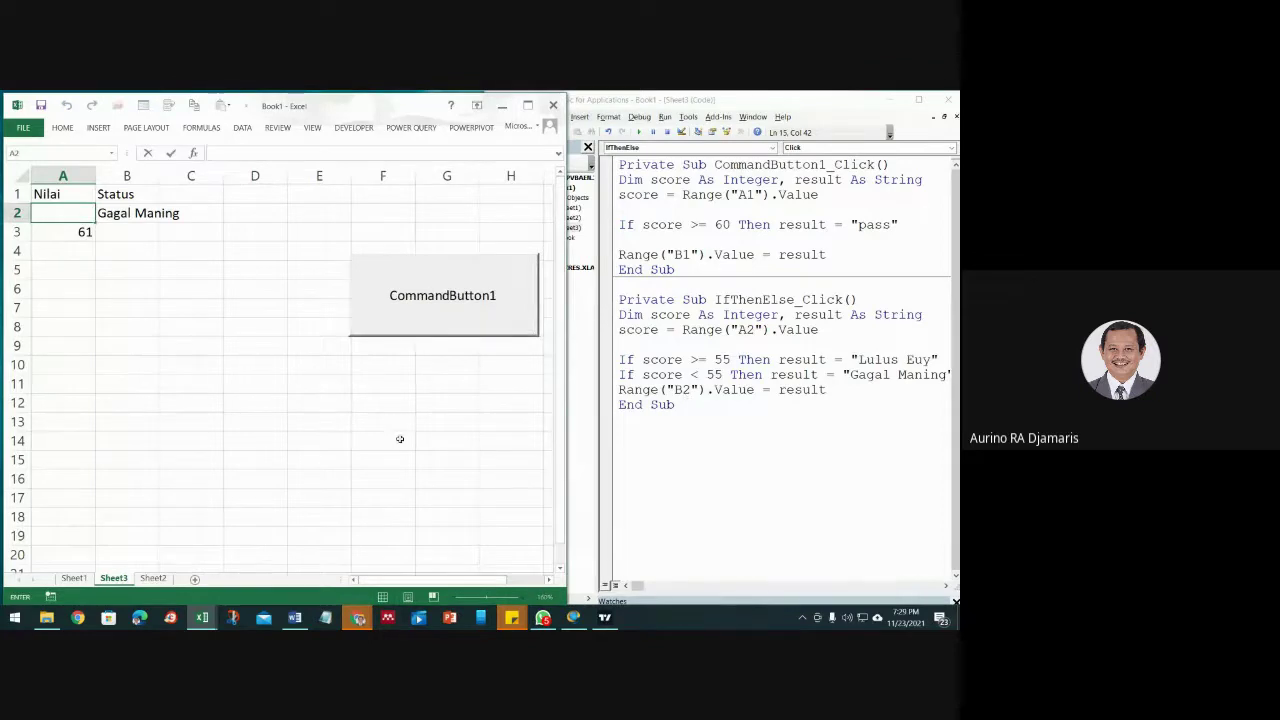
key("Return")
Enter a score of 43 in A2, rerun the button, and clear A3's formula
left_click(78, 215)
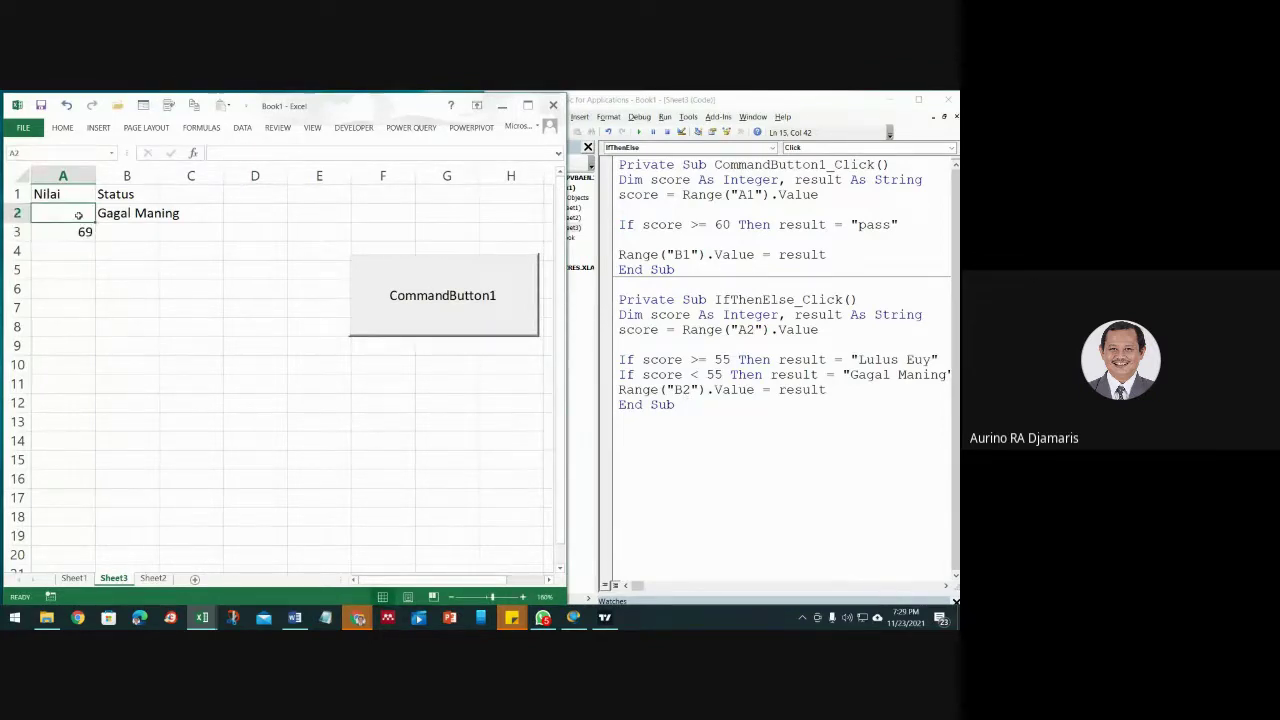
type("43")
key("Return")
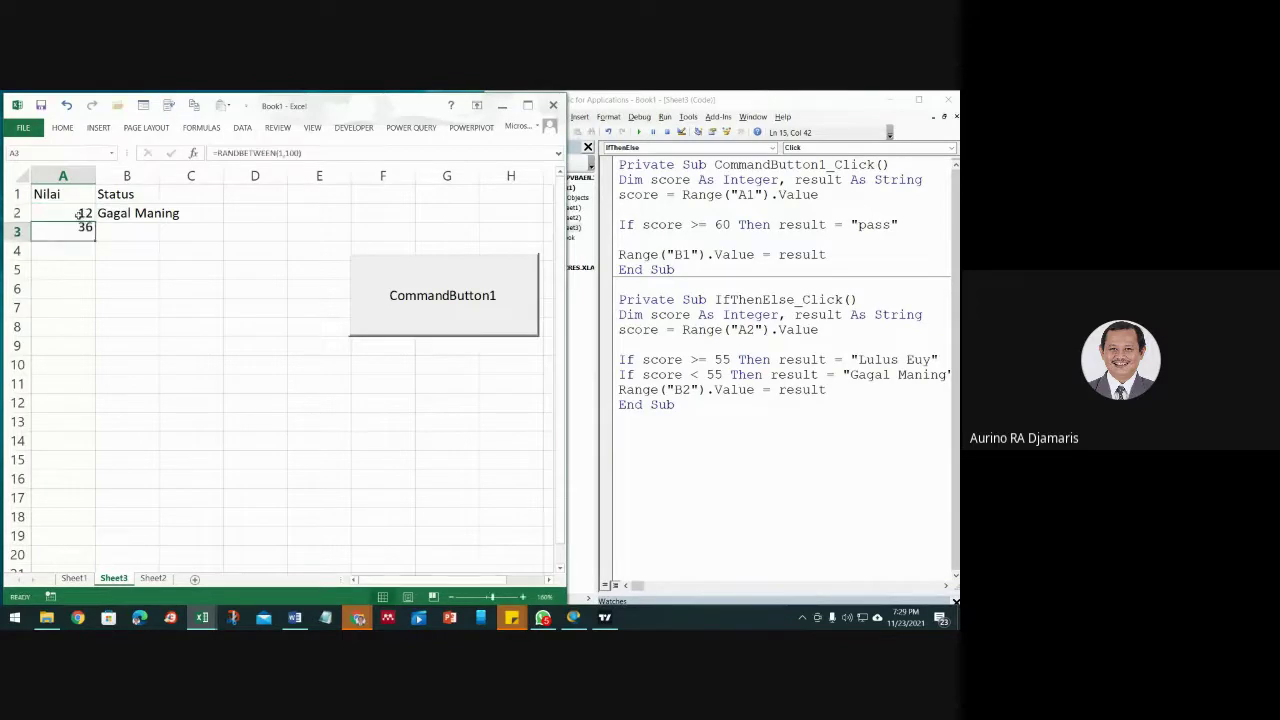
left_click(437, 300)
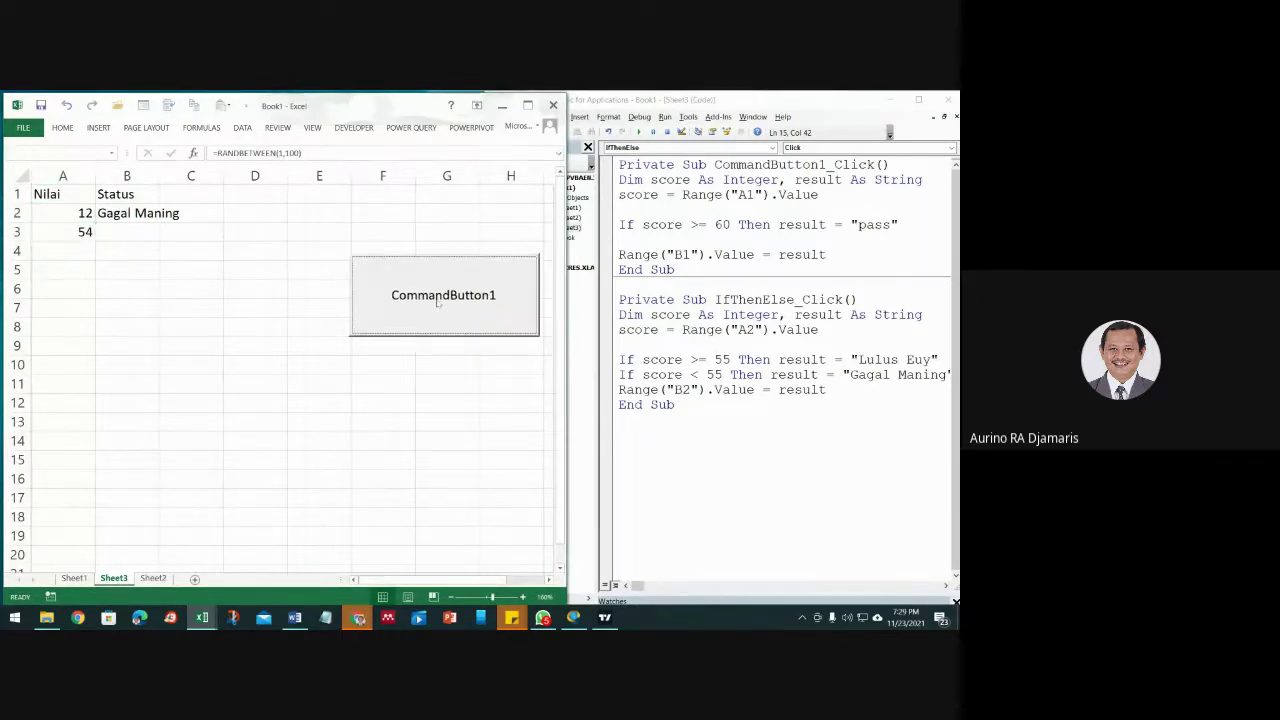
left_click(87, 236)
key("Delete")
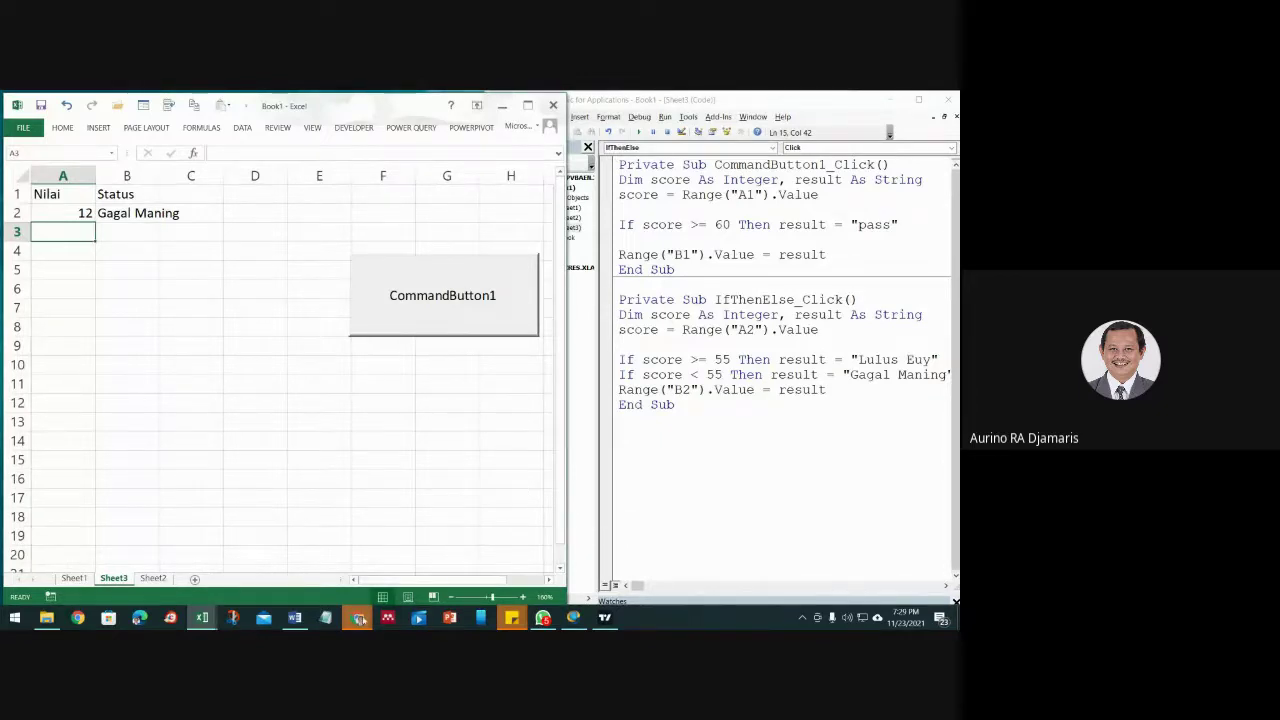
On the Excel Easy page, highlight the Else Statement example's Else to End If lines
mouse_move(358, 617)
left_click(233, 573)
scroll(605, 450, "down", 2)
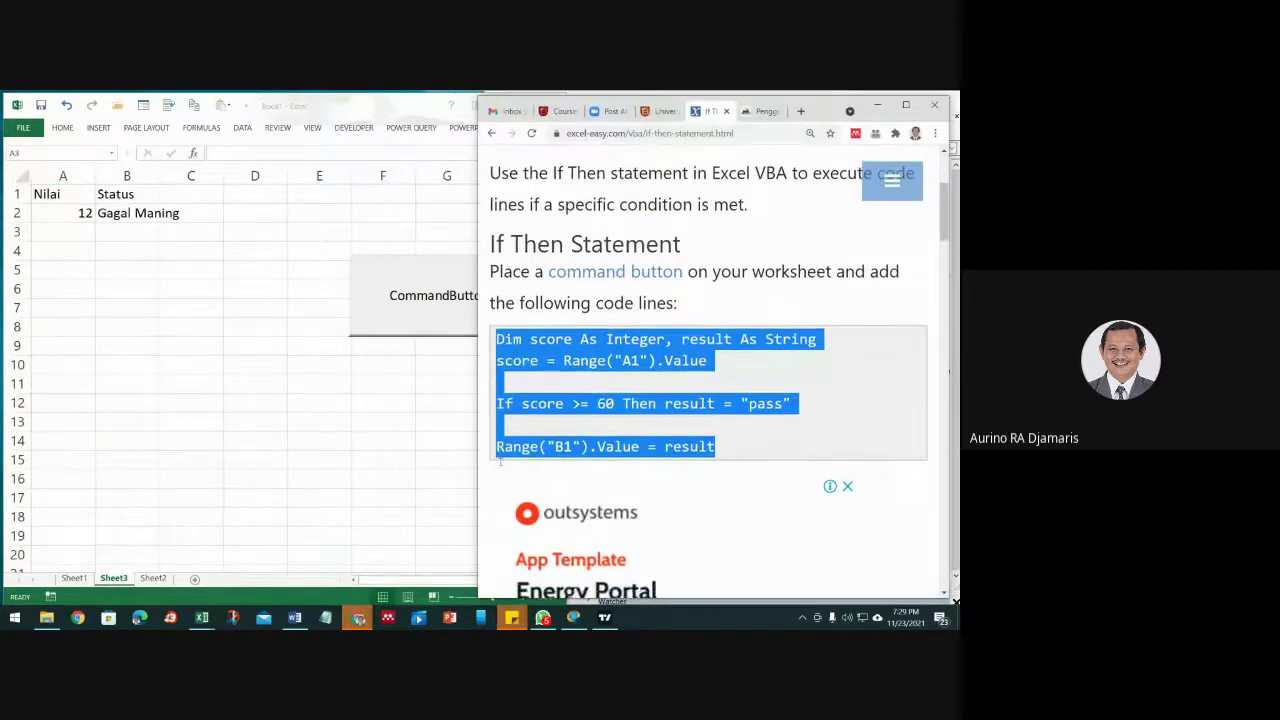
scroll(605, 450, "up", 4)
scroll(605, 450, "down", 10)
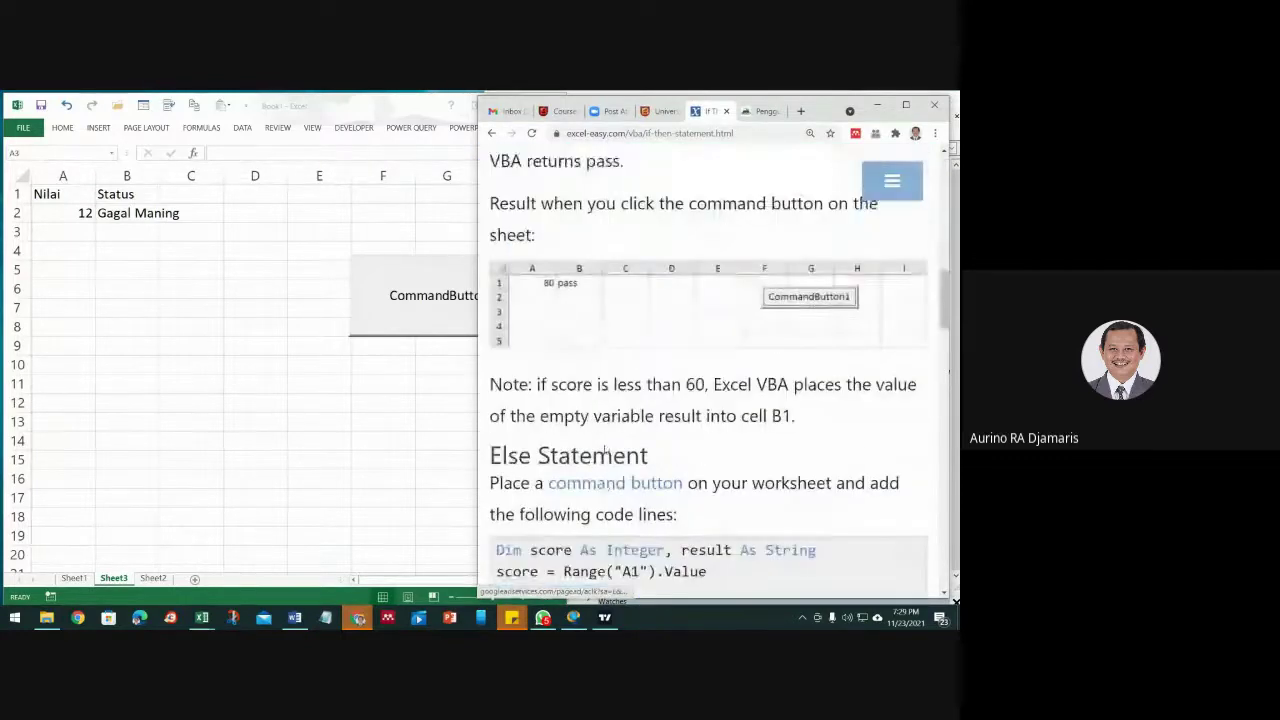
scroll(605, 450, "down", 3)
scroll(605, 450, "down", 2)
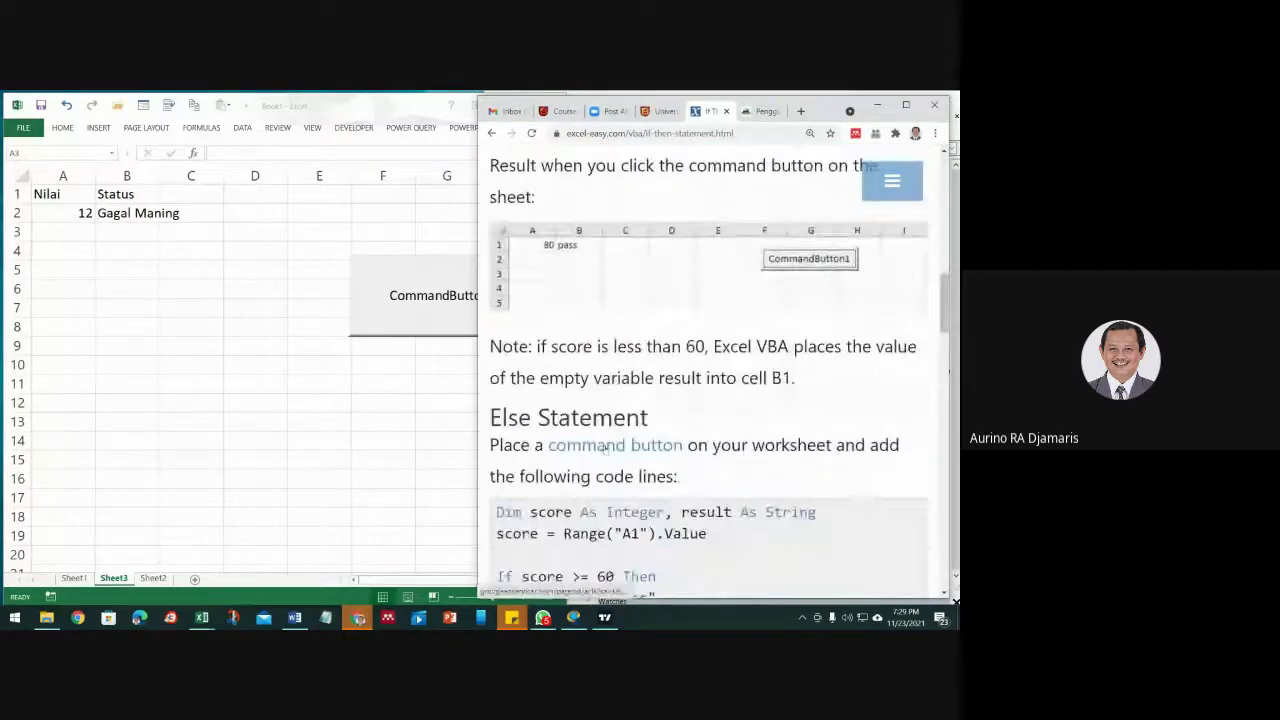
scroll(605, 450, "up", 2)
scroll(604, 450, "down", 3)
scroll(604, 450, "down", 2)
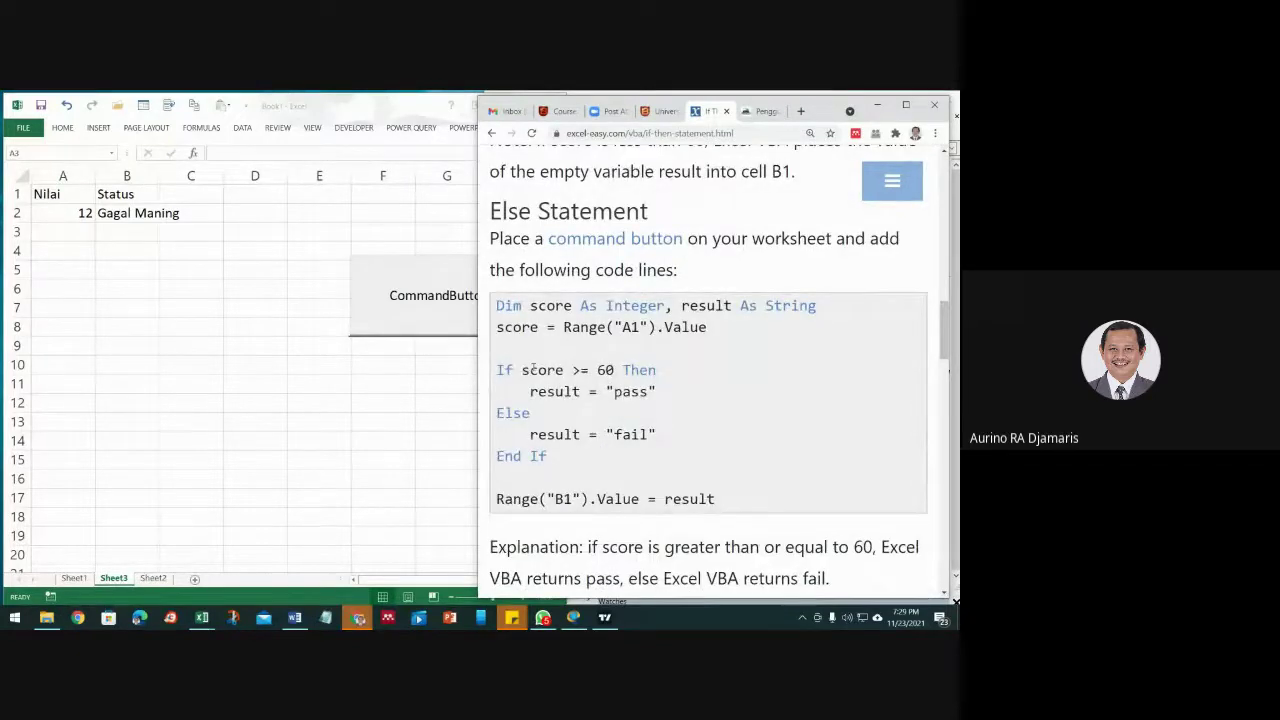
scroll(533, 370, "up", 1)
scroll(645, 372, "down", 1)
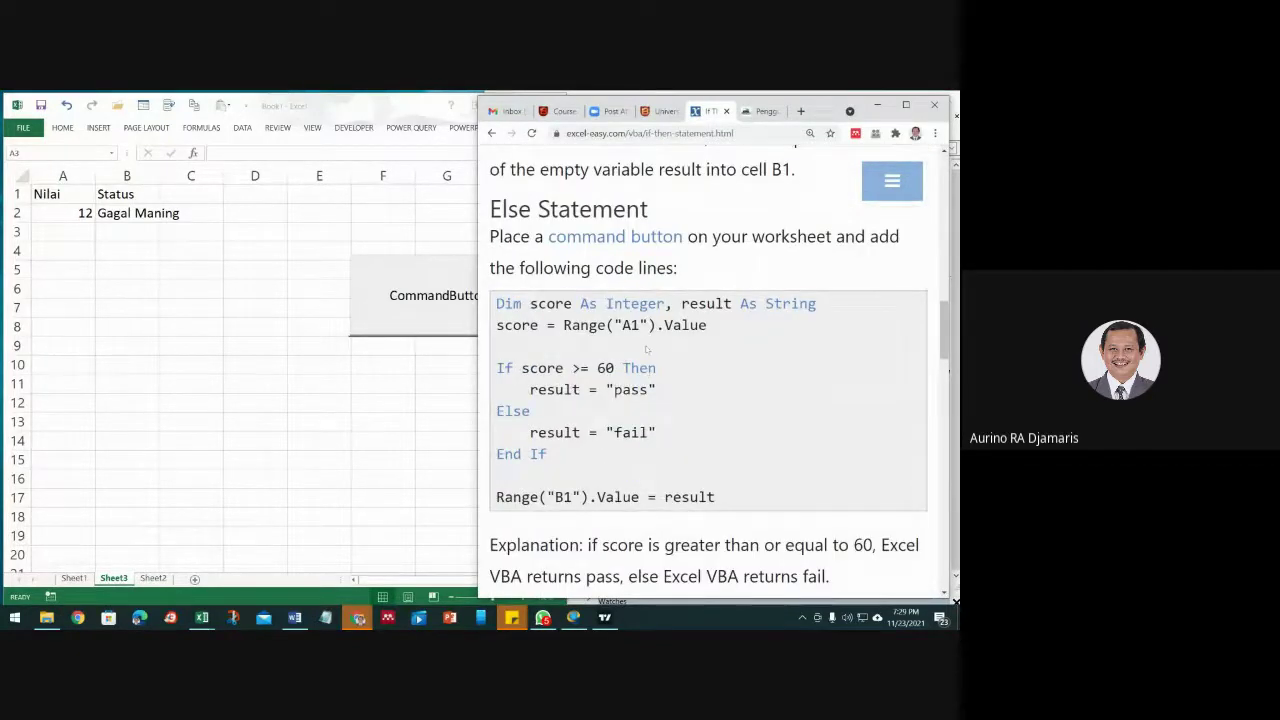
scroll(646, 349, "down", 1)
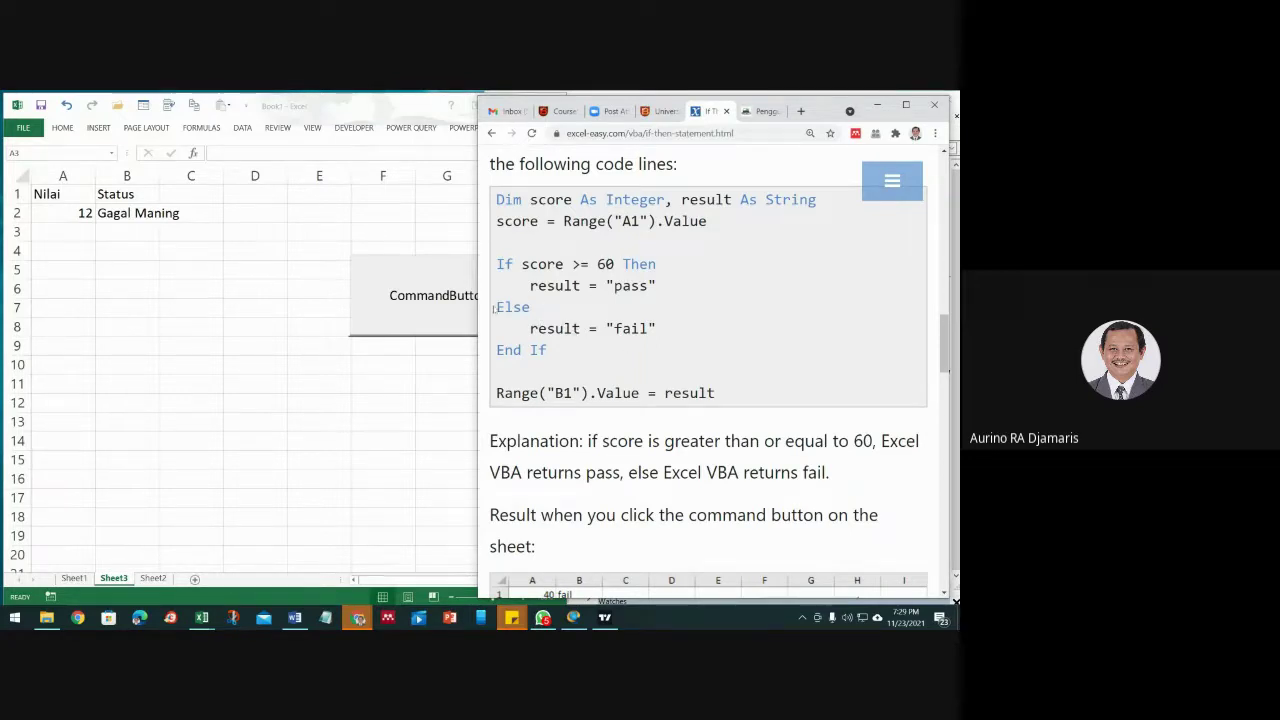
left_click_drag(499, 307, 556, 346)
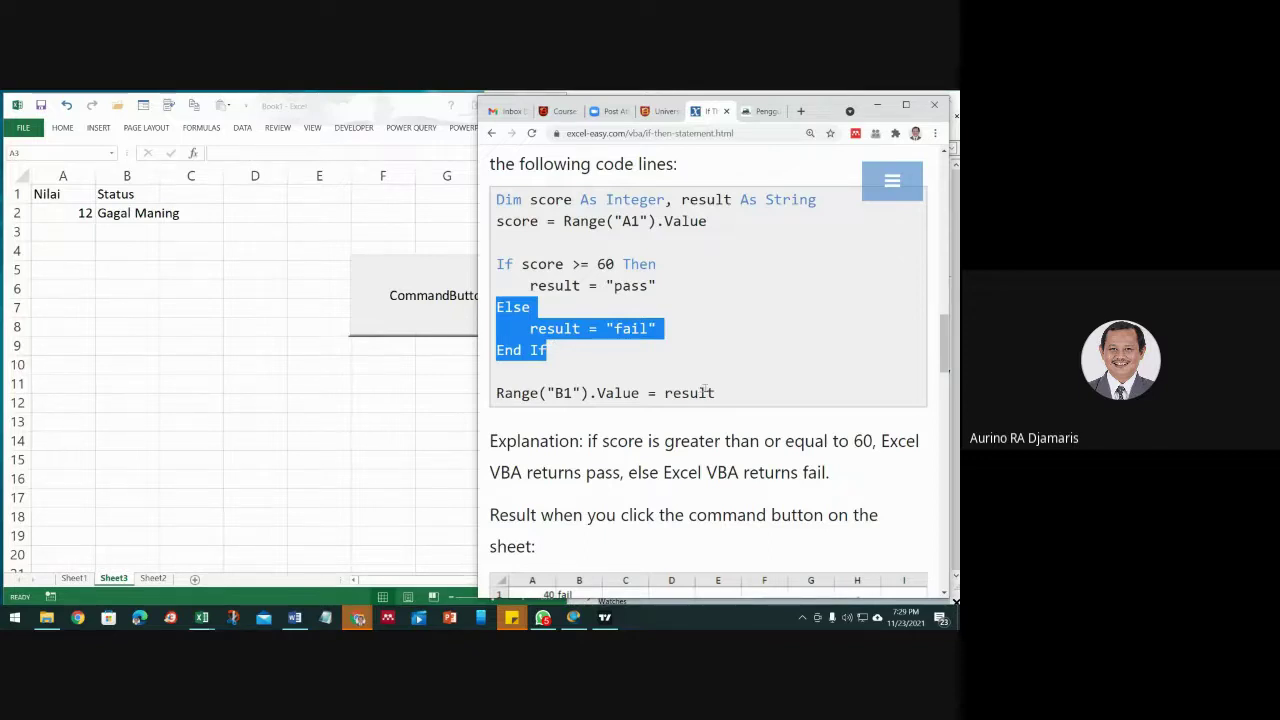
left_click(320, 372)
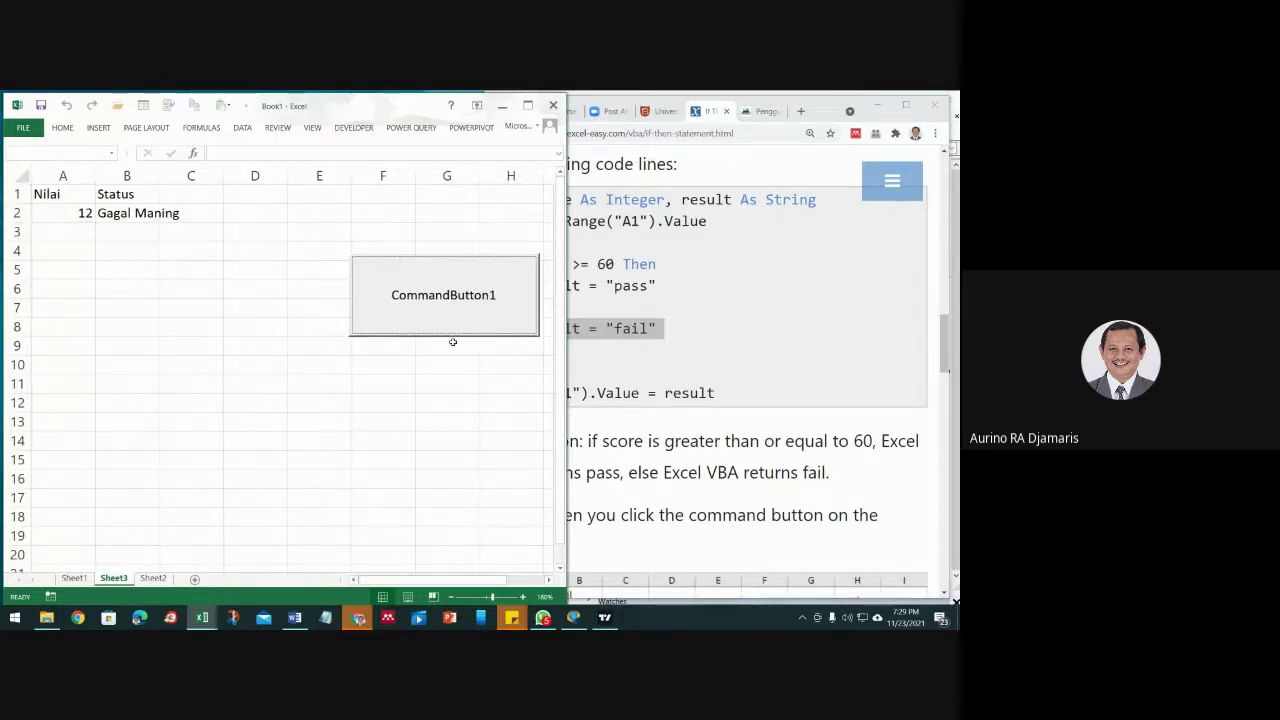
Turn on Design Mode and open CommandButton1's IfThenElse code in the VBA editor
left_click(353, 128)
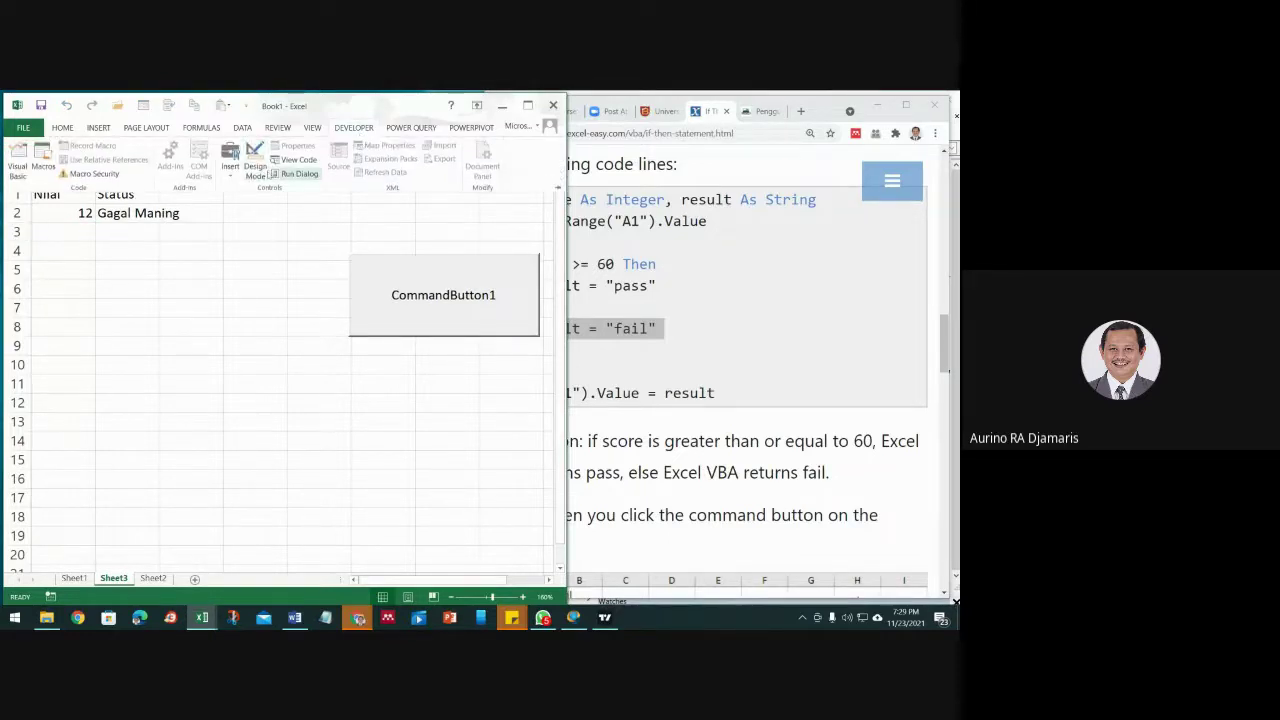
left_click(256, 158)
right_click(383, 286)
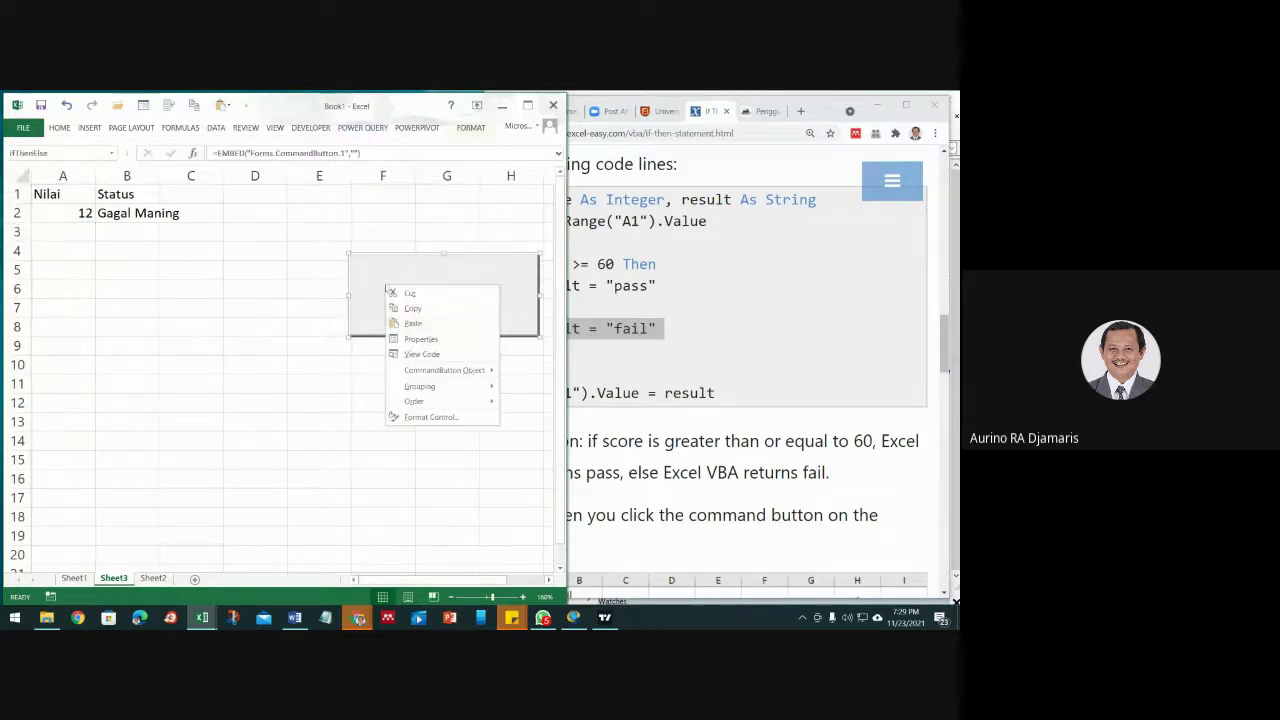
left_click(419, 355)
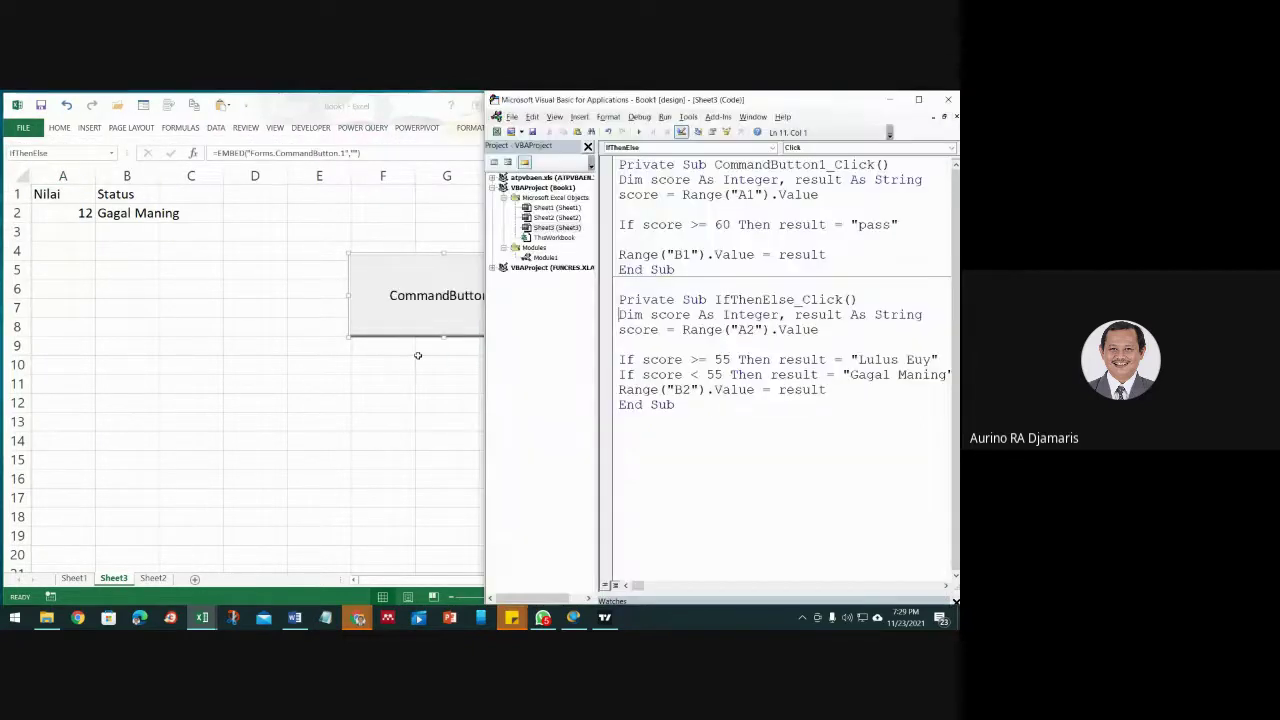
left_click(678, 240)
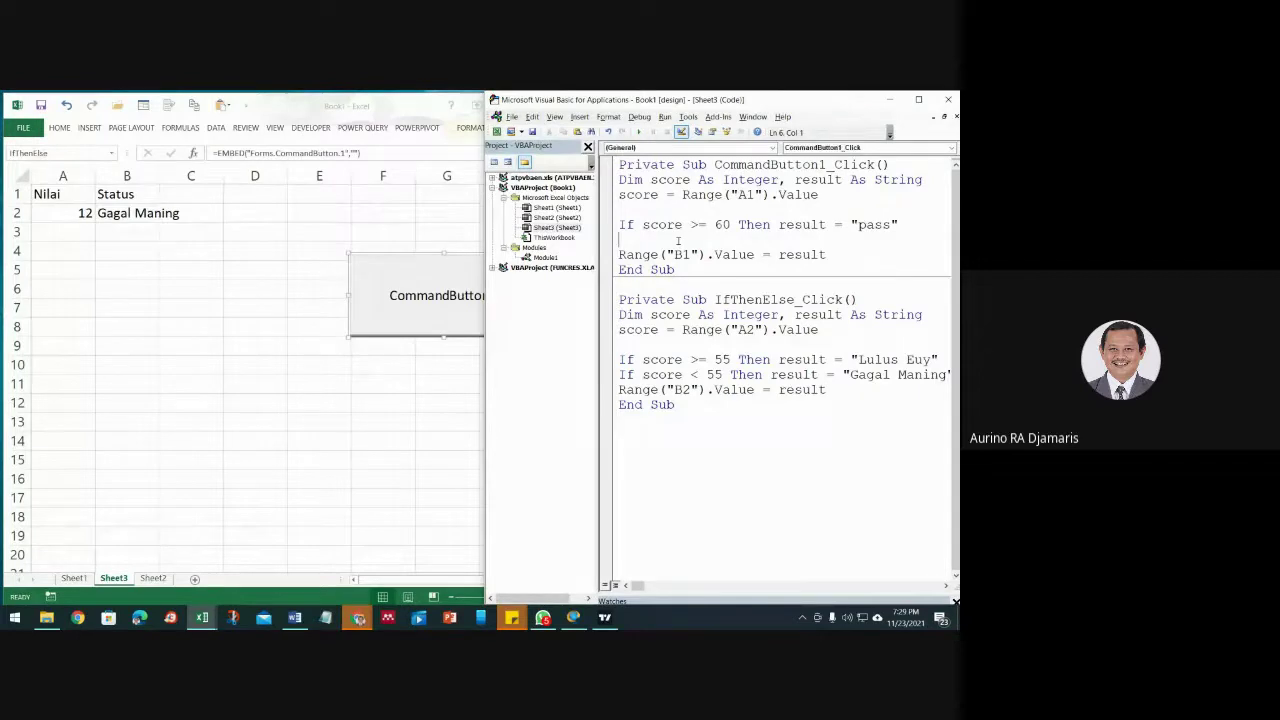
left_click(623, 360)
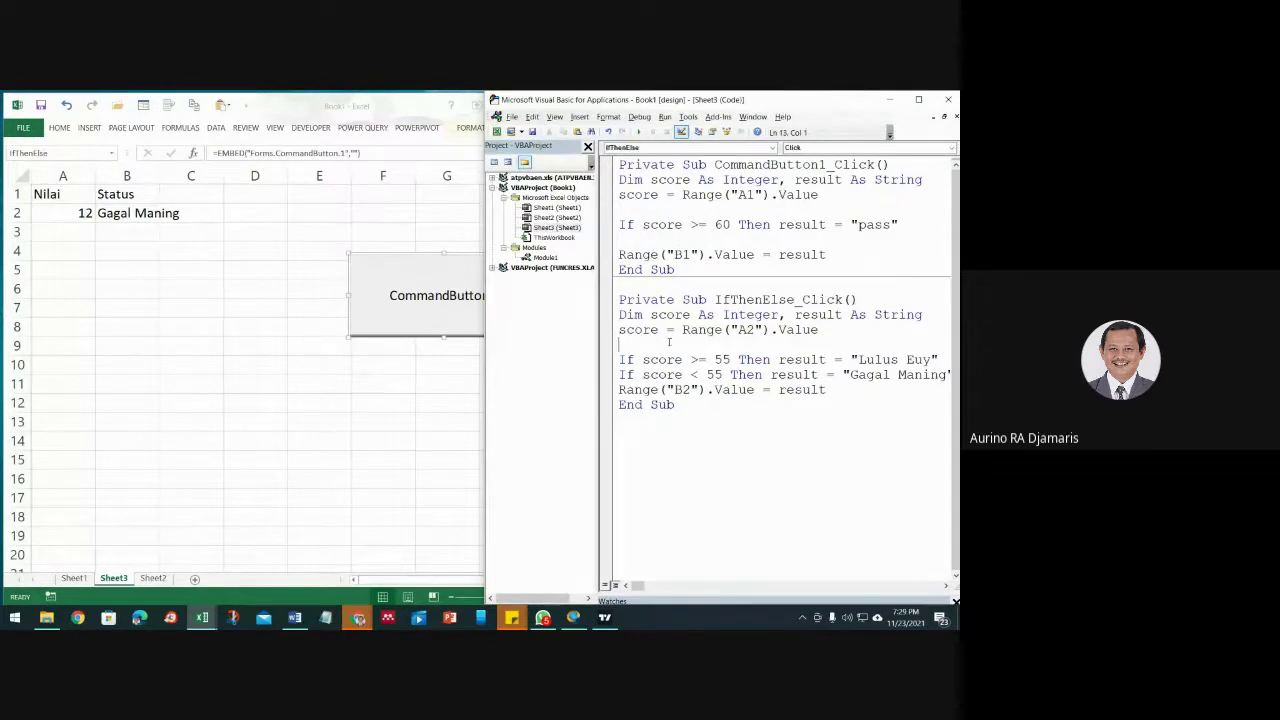
Replace the If score < 55 line with the copied Else block and change "fail" to "Gagal deh"
left_click(612, 376)
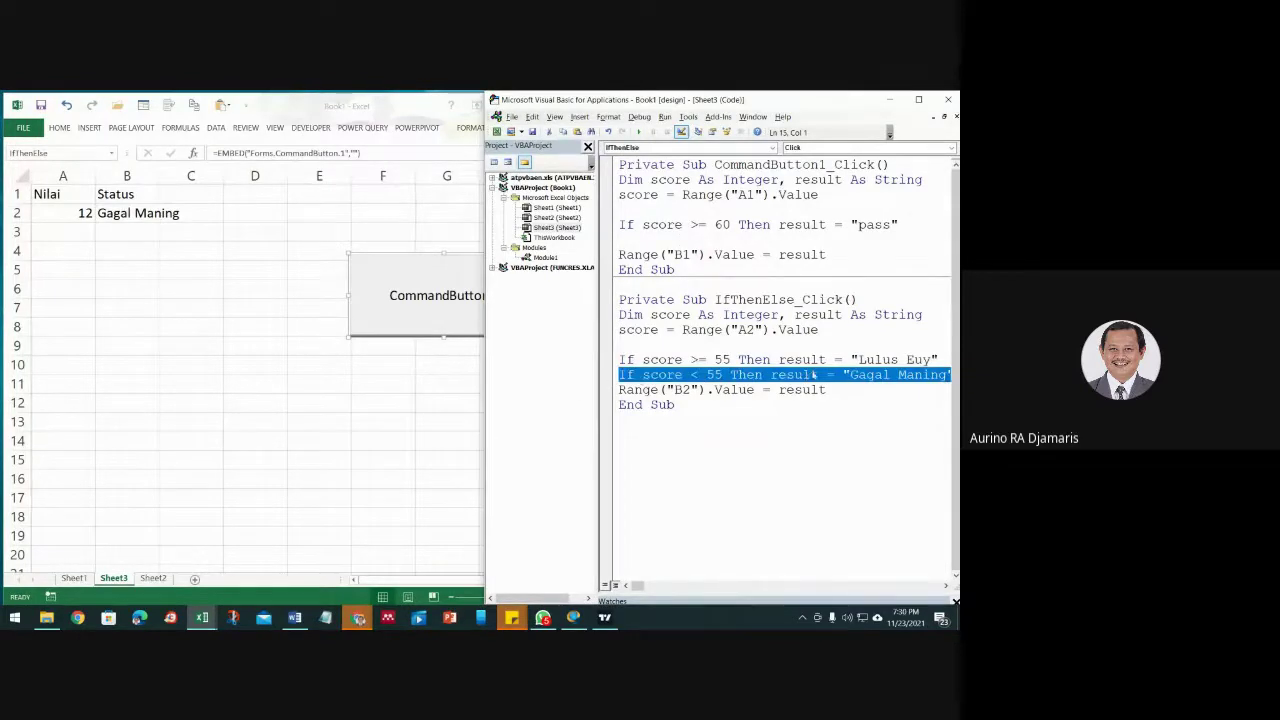
type("Else     result = \"fail\" End If")
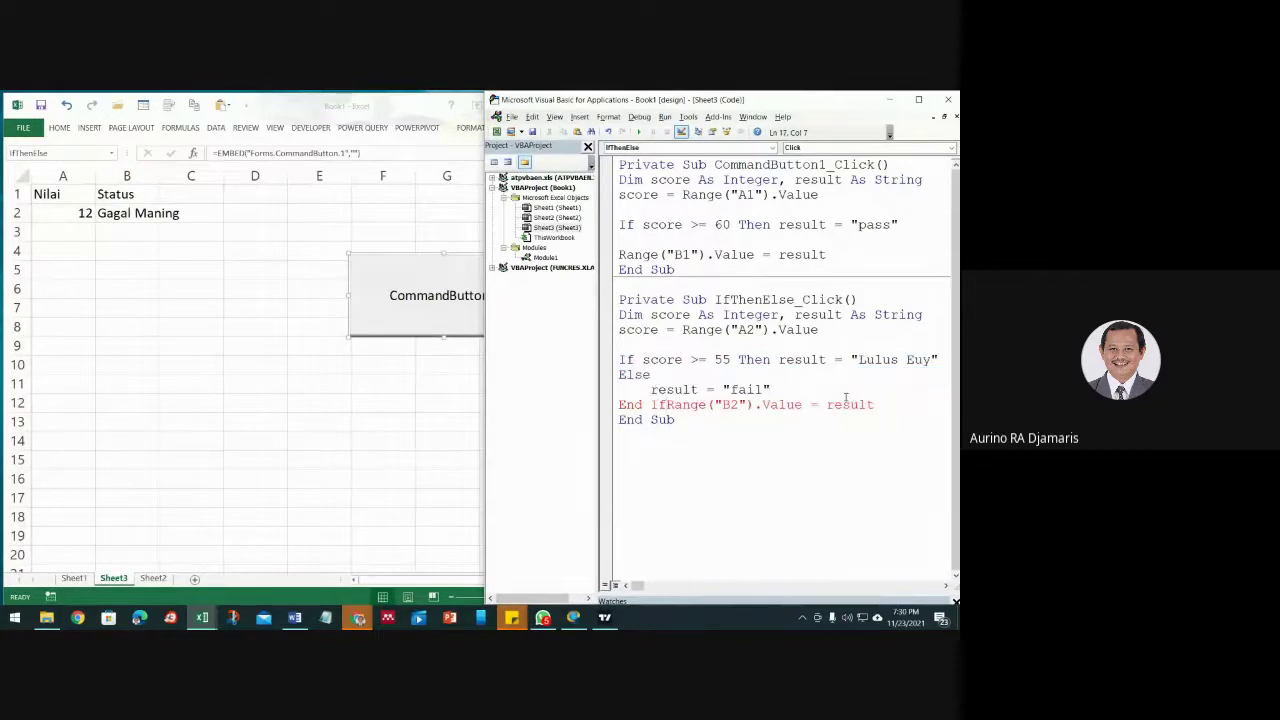
key("Return")
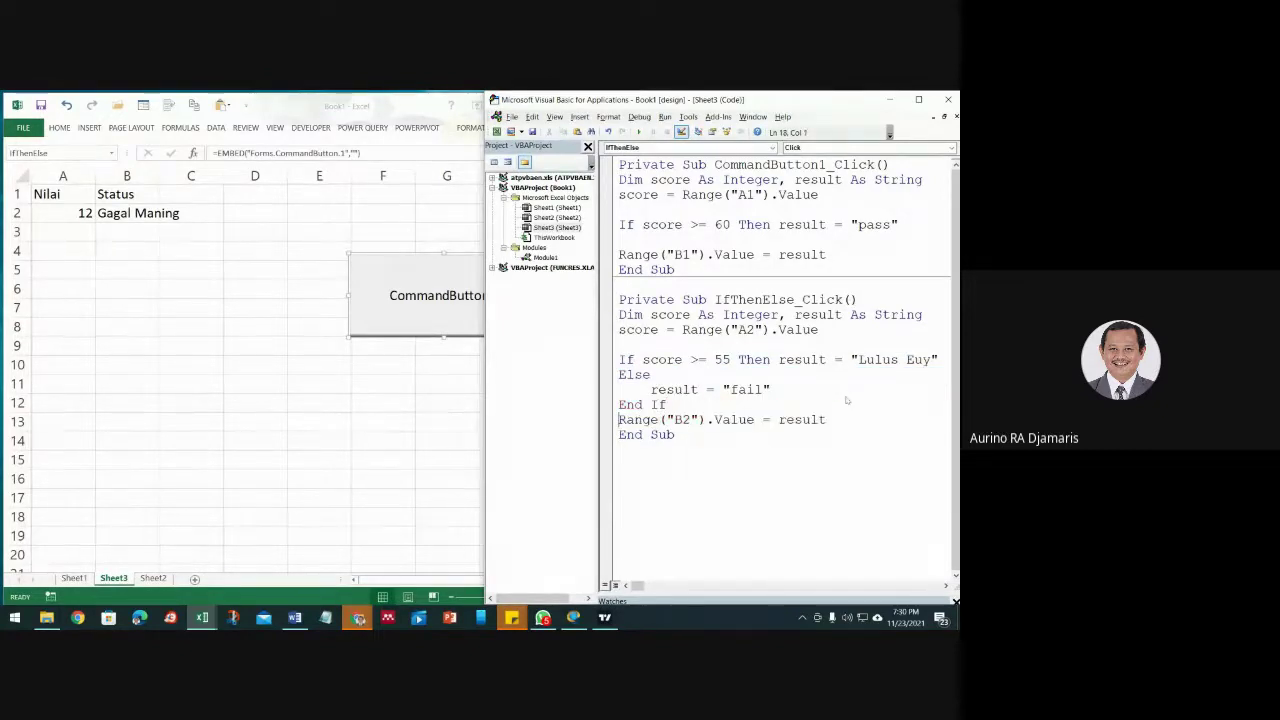
key("Return")
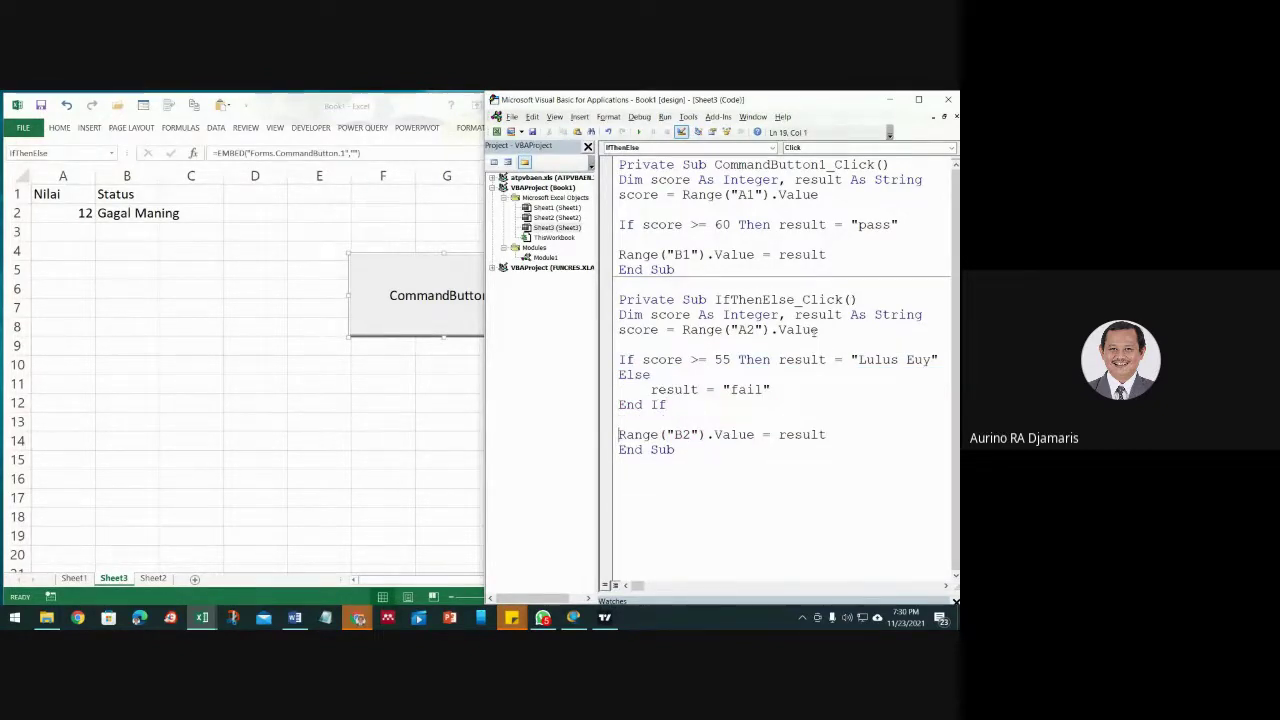
double_click(746, 390)
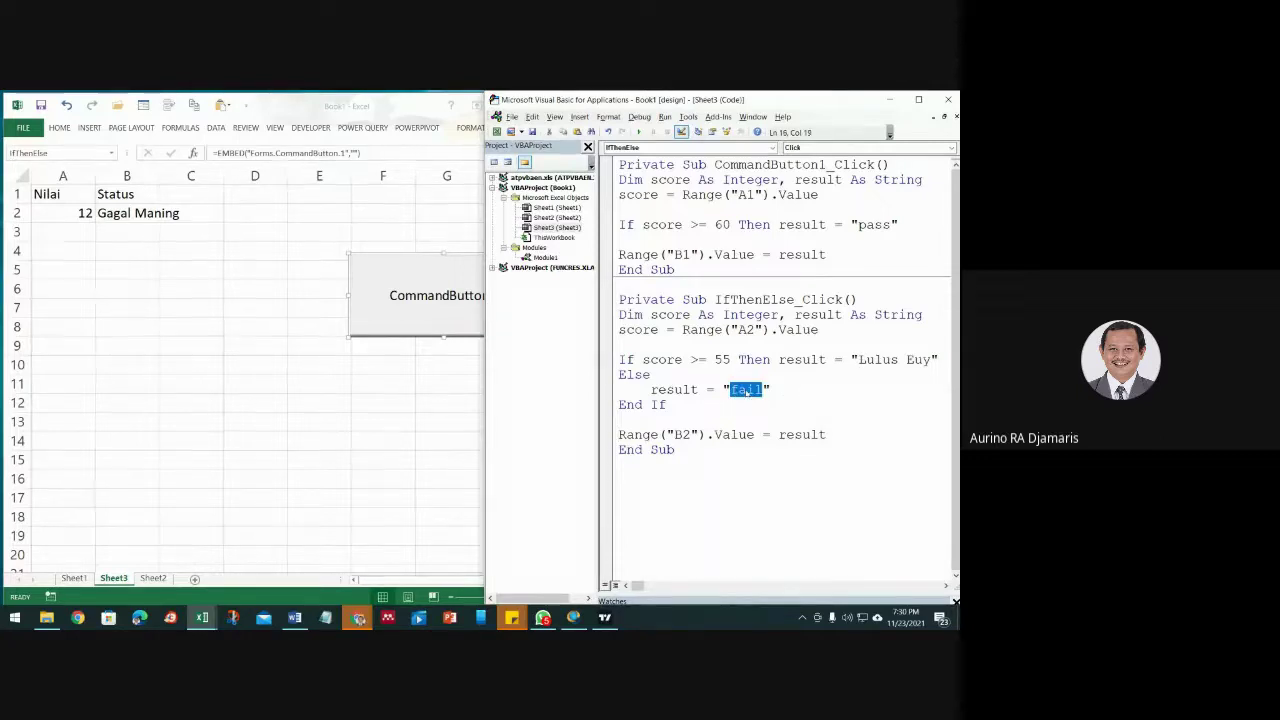
type("Ga")
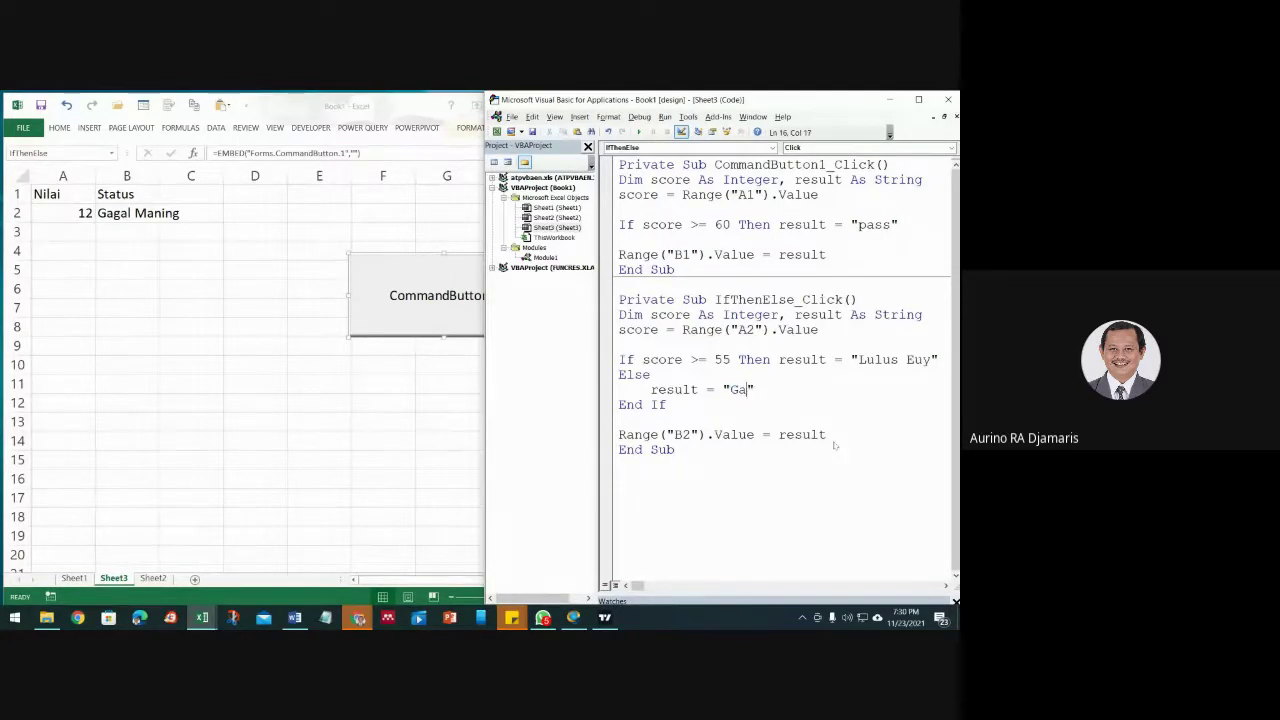
type("gal ")
type("deh")
Turn off Design Mode, run CommandButton1, and dismiss the 'Else without If' compile error
left_click(335, 376)
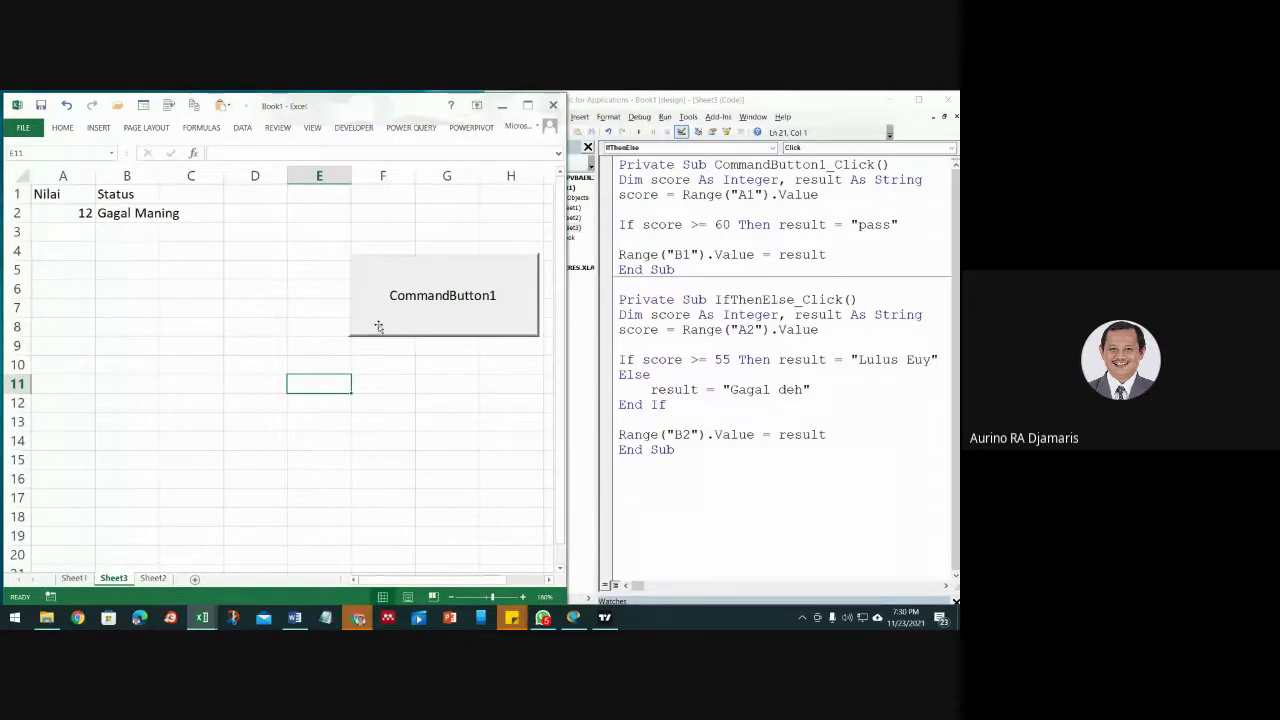
left_click(340, 128)
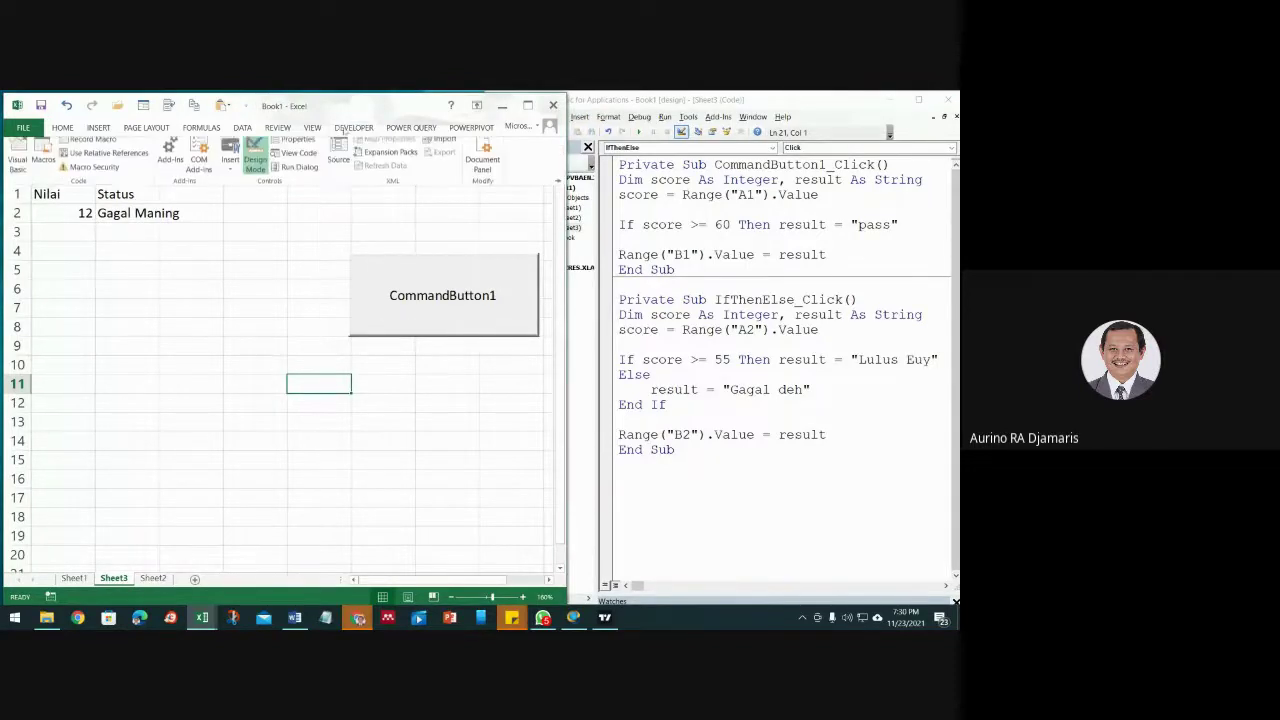
left_click(420, 318)
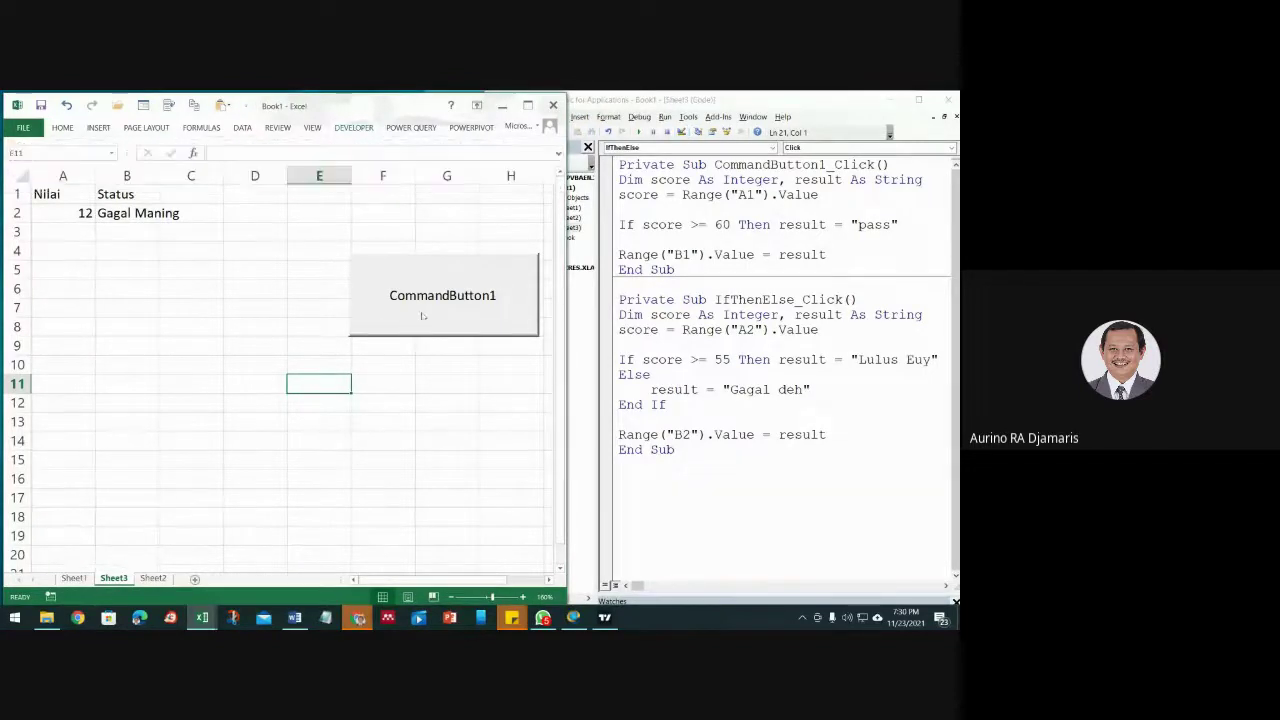
left_click(422, 316)
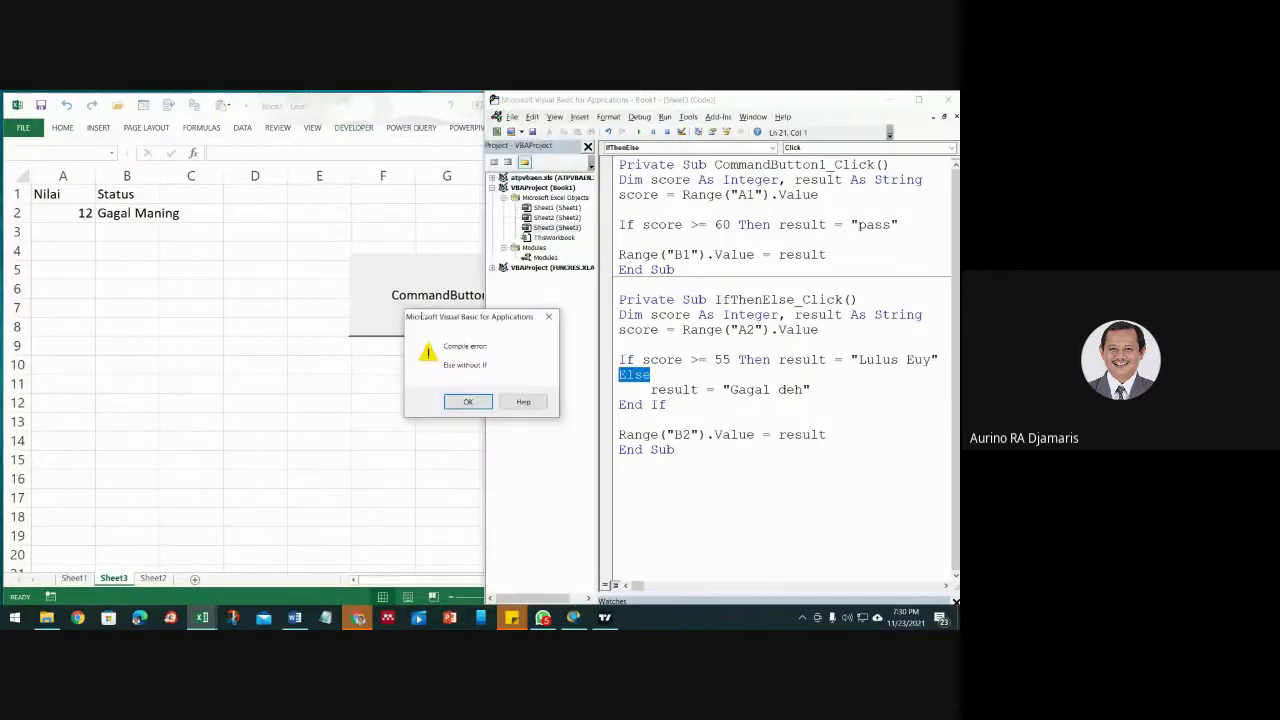
left_click(466, 402)
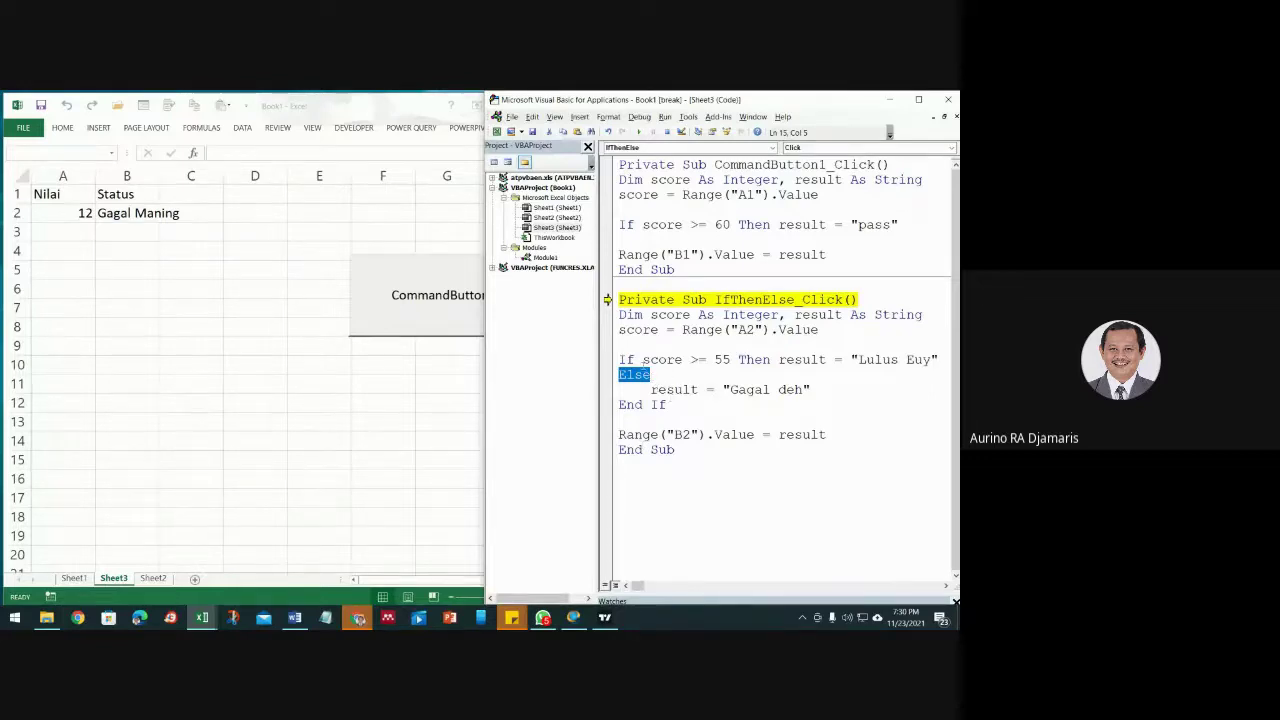
left_click(778, 360)
Move result = "Lulus Euy" onto its own line after Then, and bring up the Excel Easy page
key("Return")
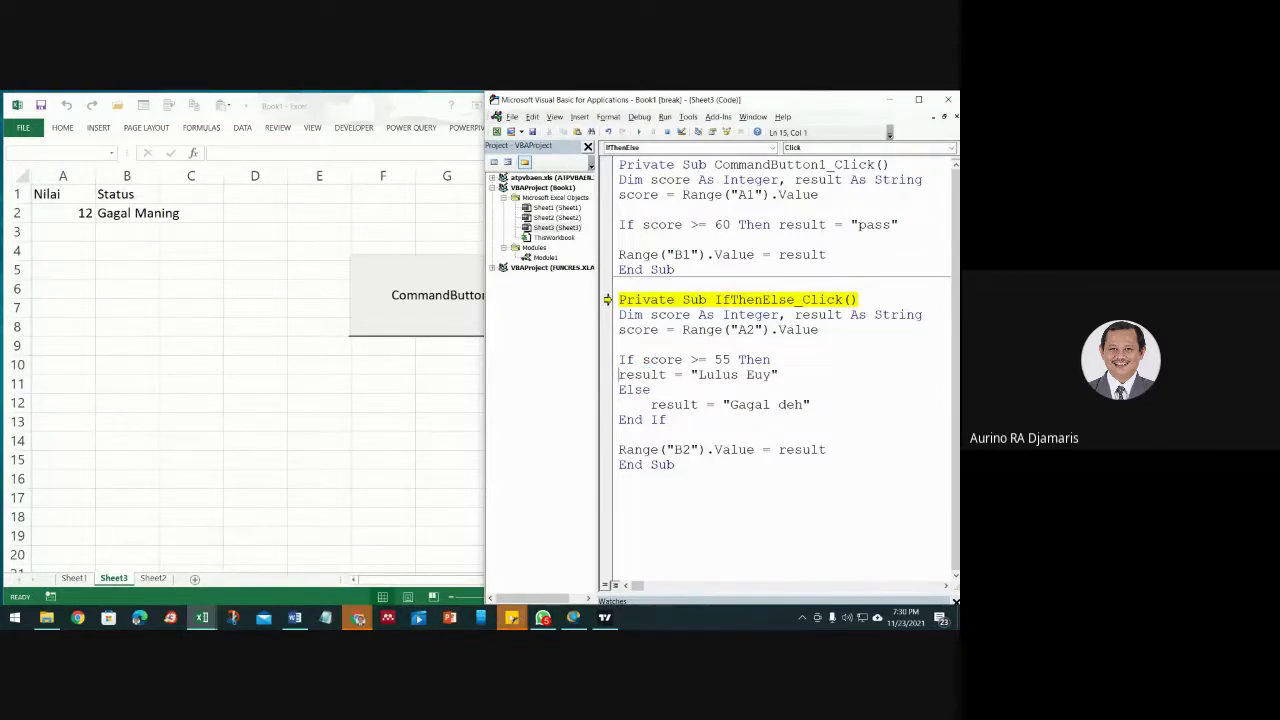
mouse_move(357, 617)
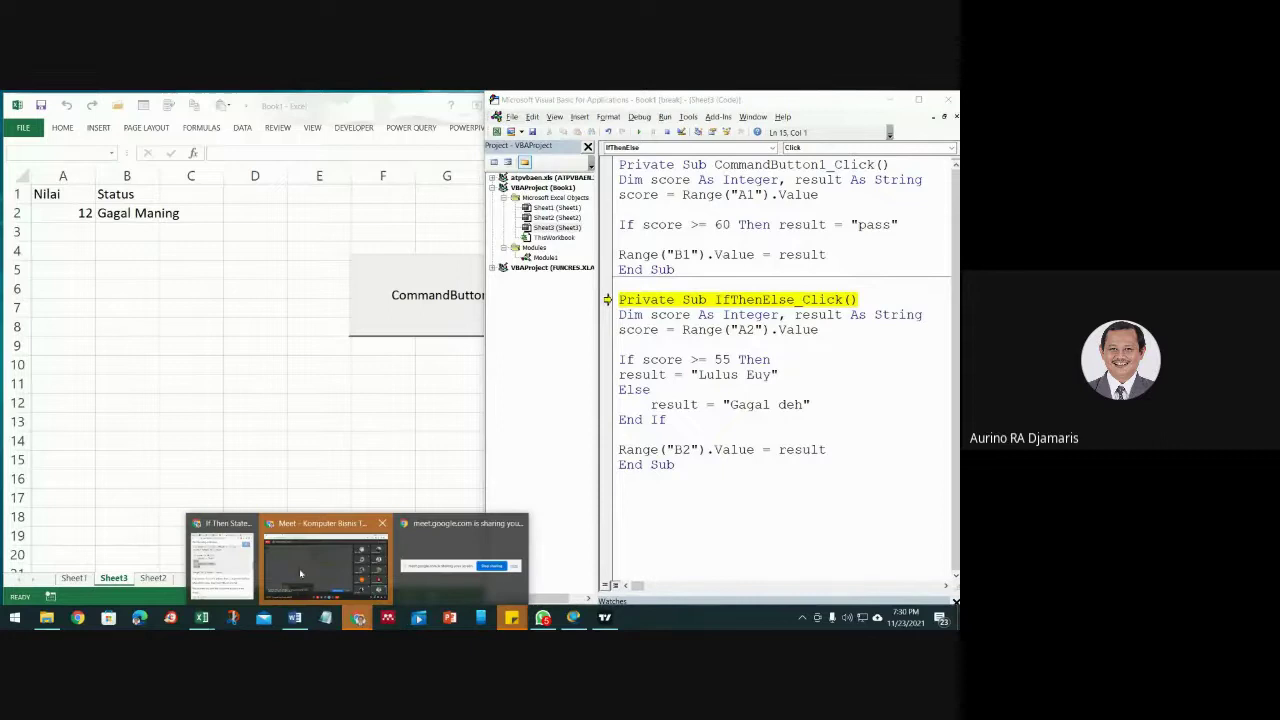
left_click(222, 555)
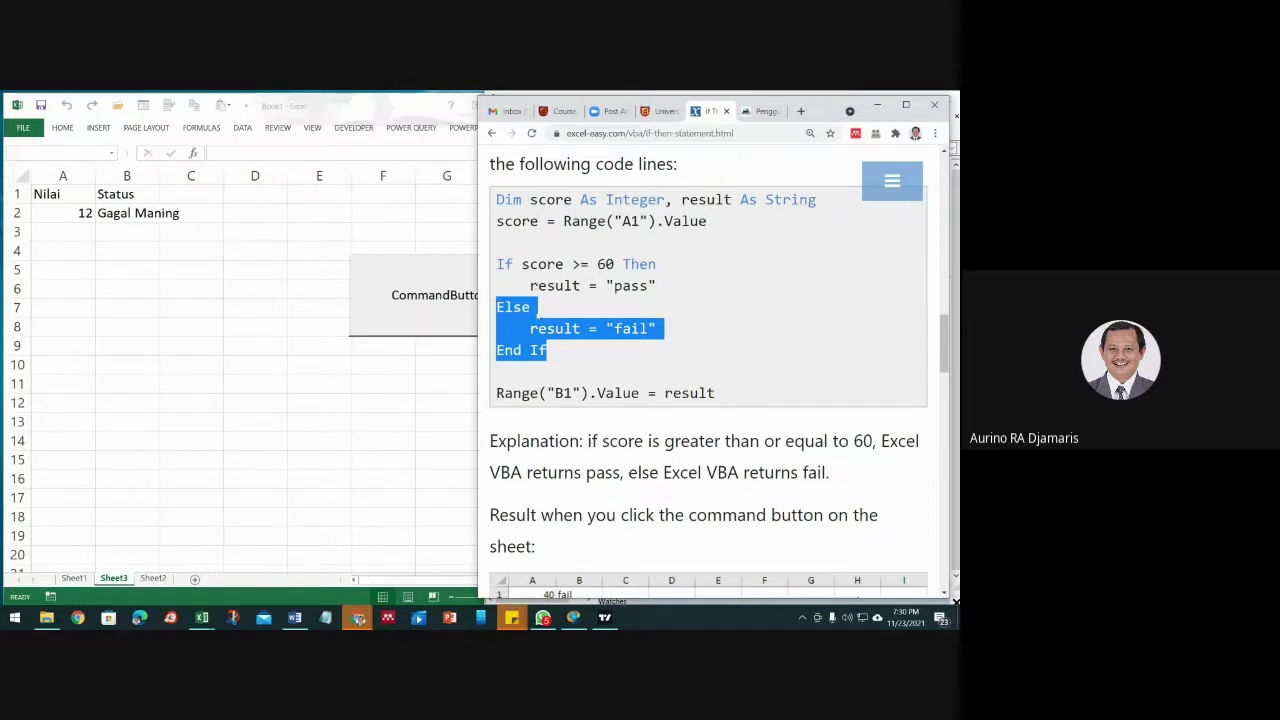
Back in the workbook, enter a score of 65 in A2
left_click(449, 508)
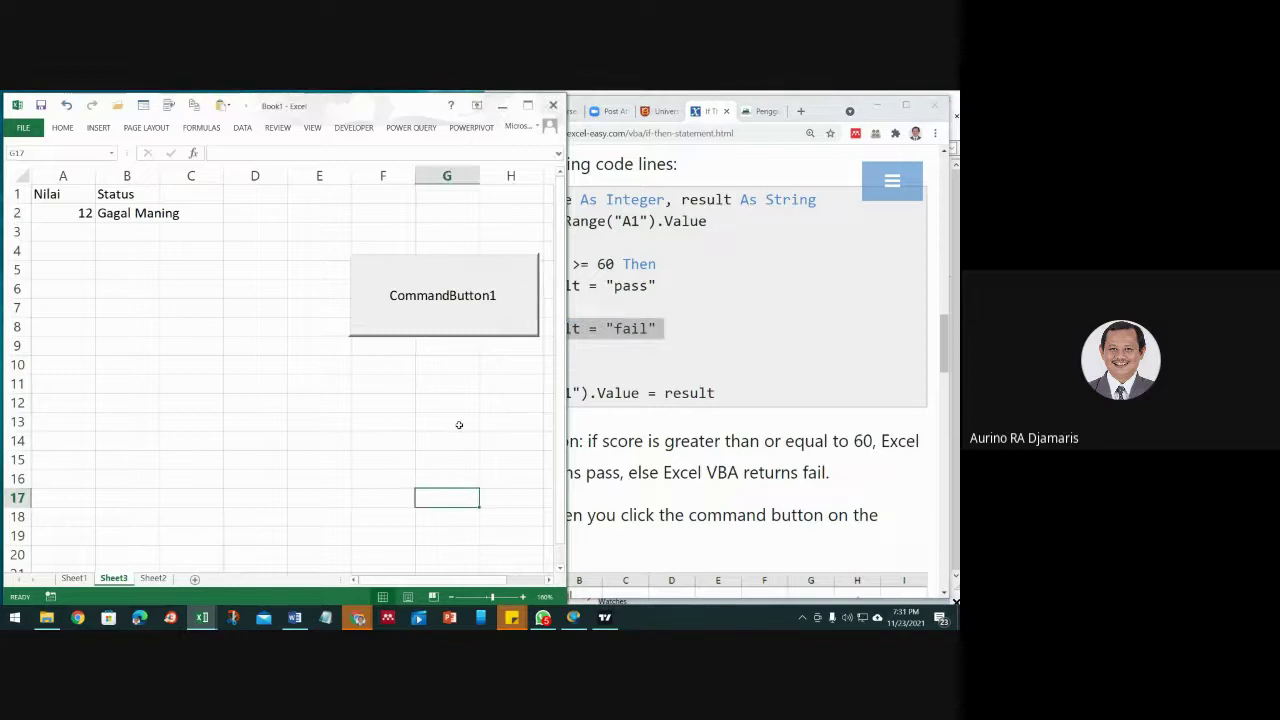
left_click(459, 333)
left_click(416, 426)
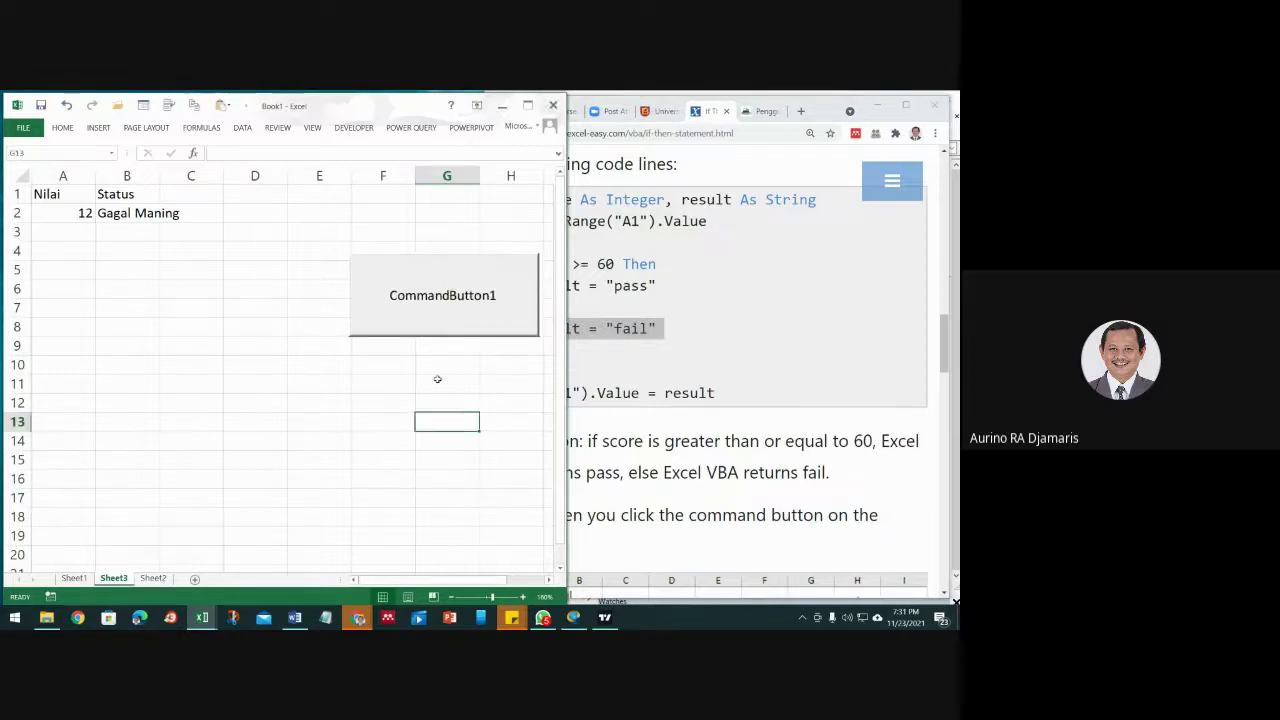
left_click(445, 322)
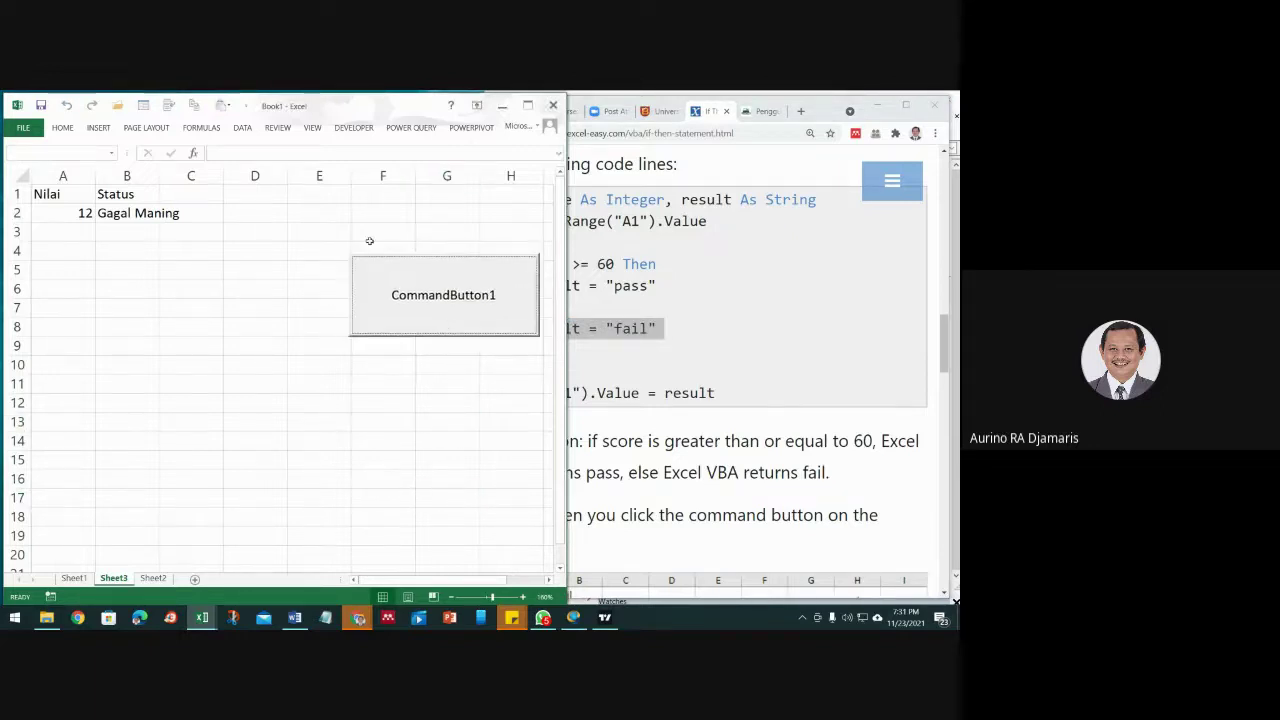
left_click(84, 214)
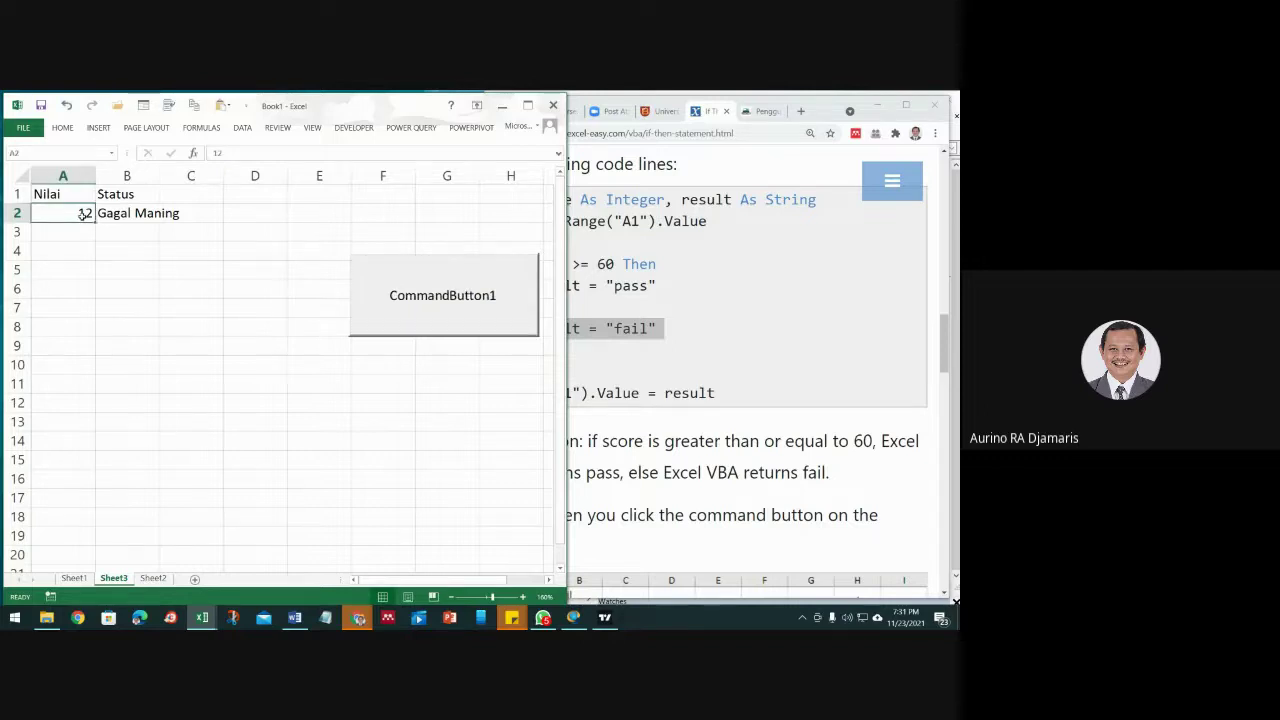
type("65")
left_click(440, 278)
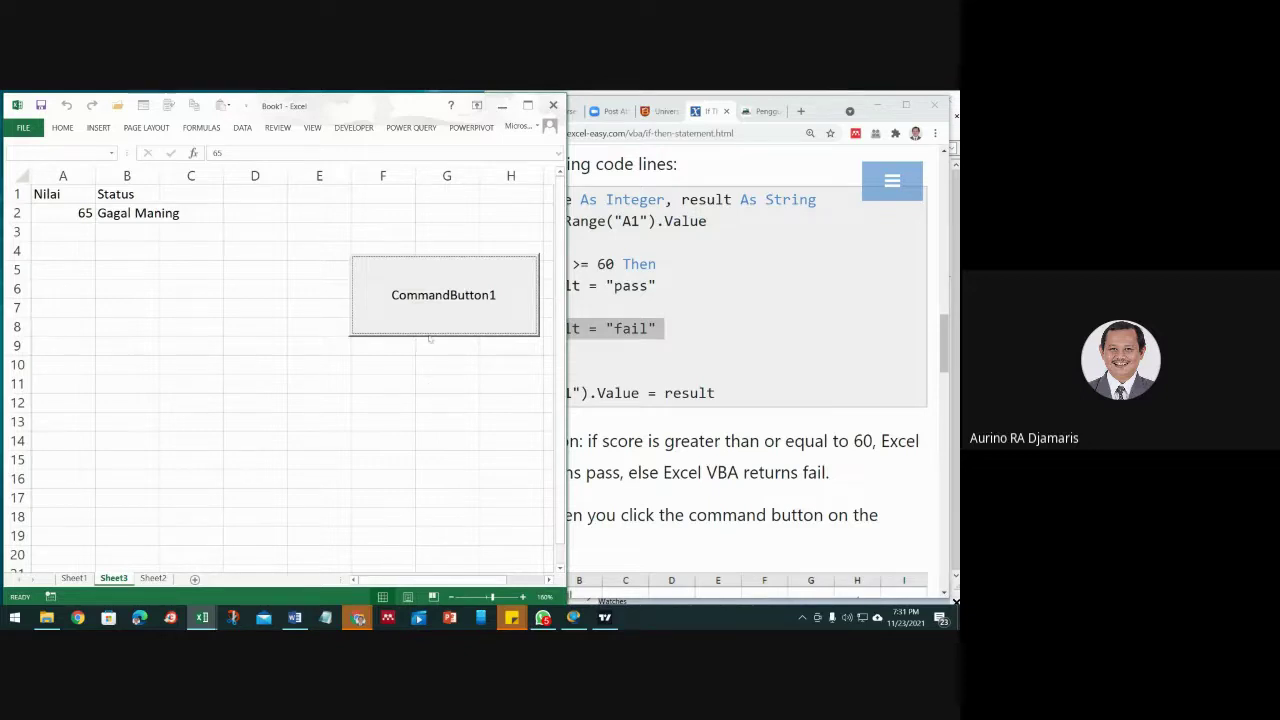
Reset the paused VBA macro and run CommandButton1 on 65, giving "Lulus Euy"
left_click(450, 175)
mouse_move(202, 617)
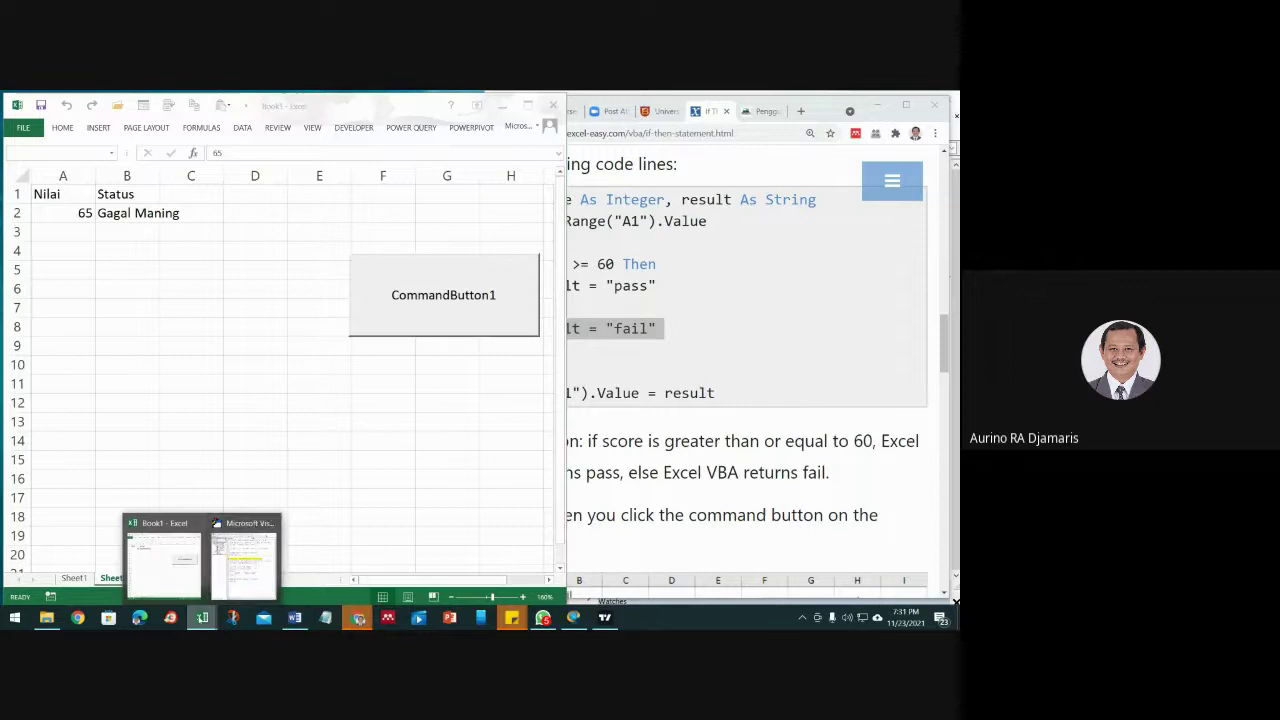
left_click(250, 560)
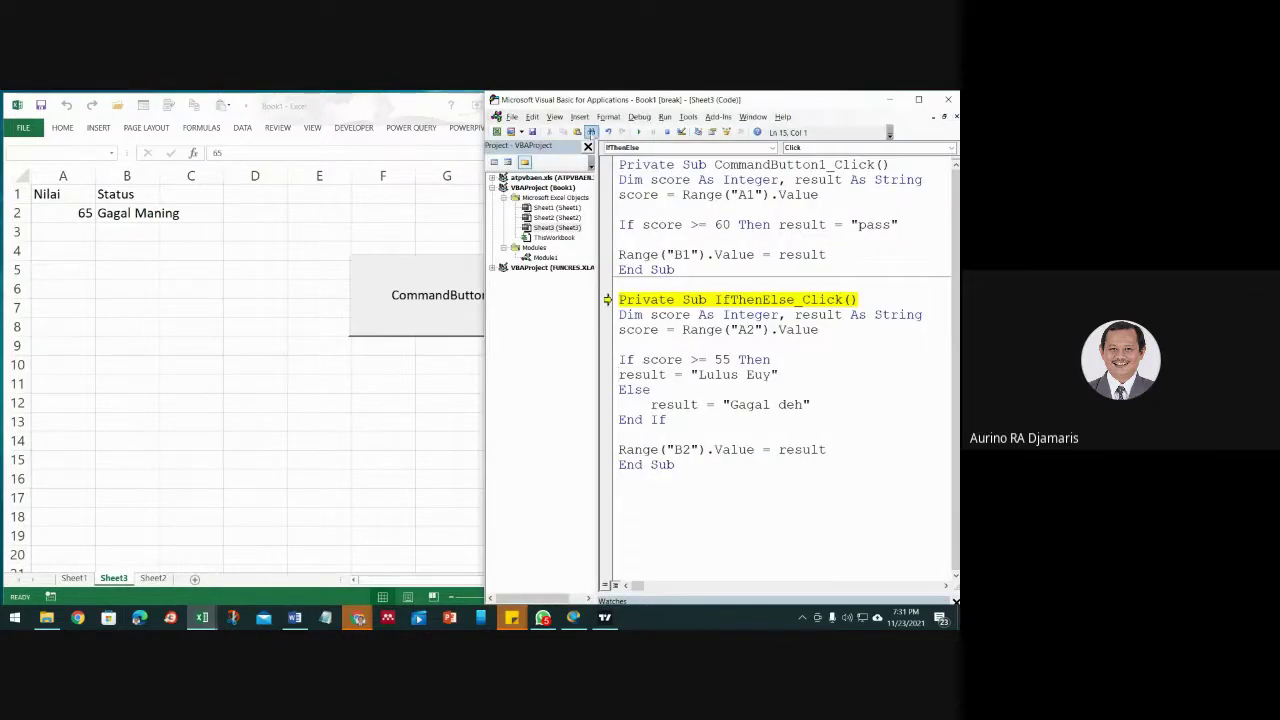
left_click(667, 132)
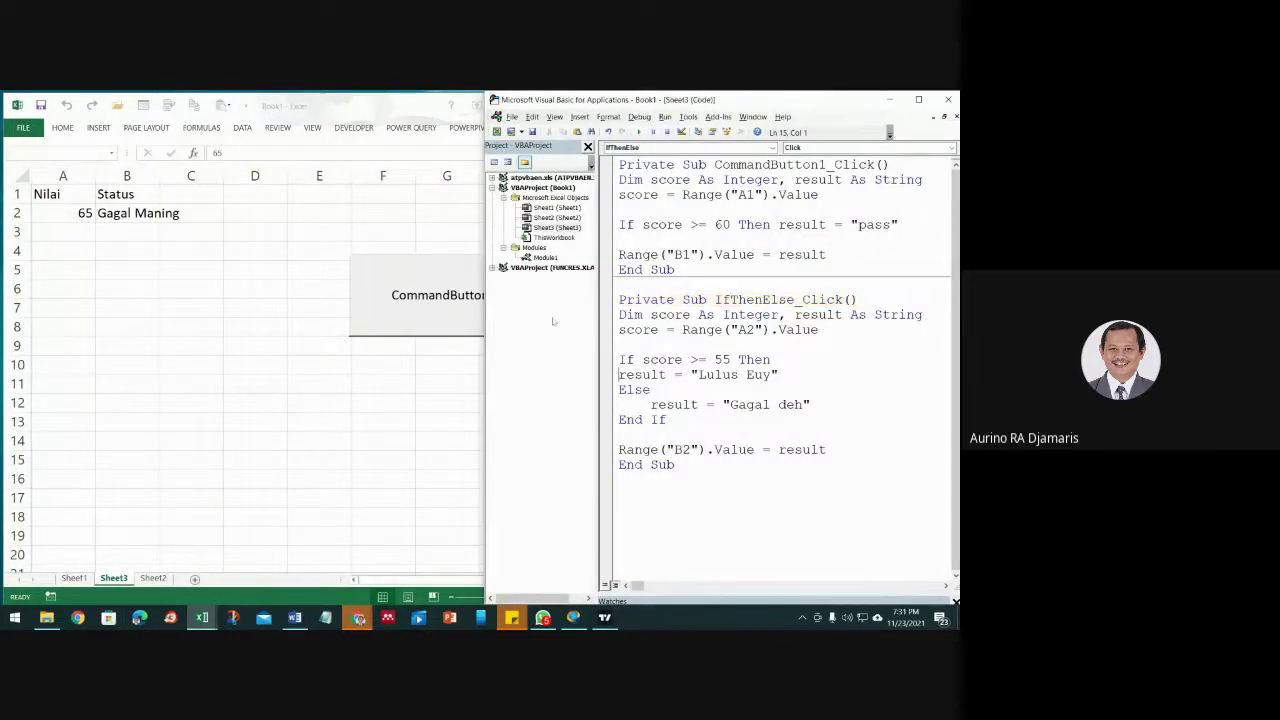
left_click(390, 465)
left_click(423, 320)
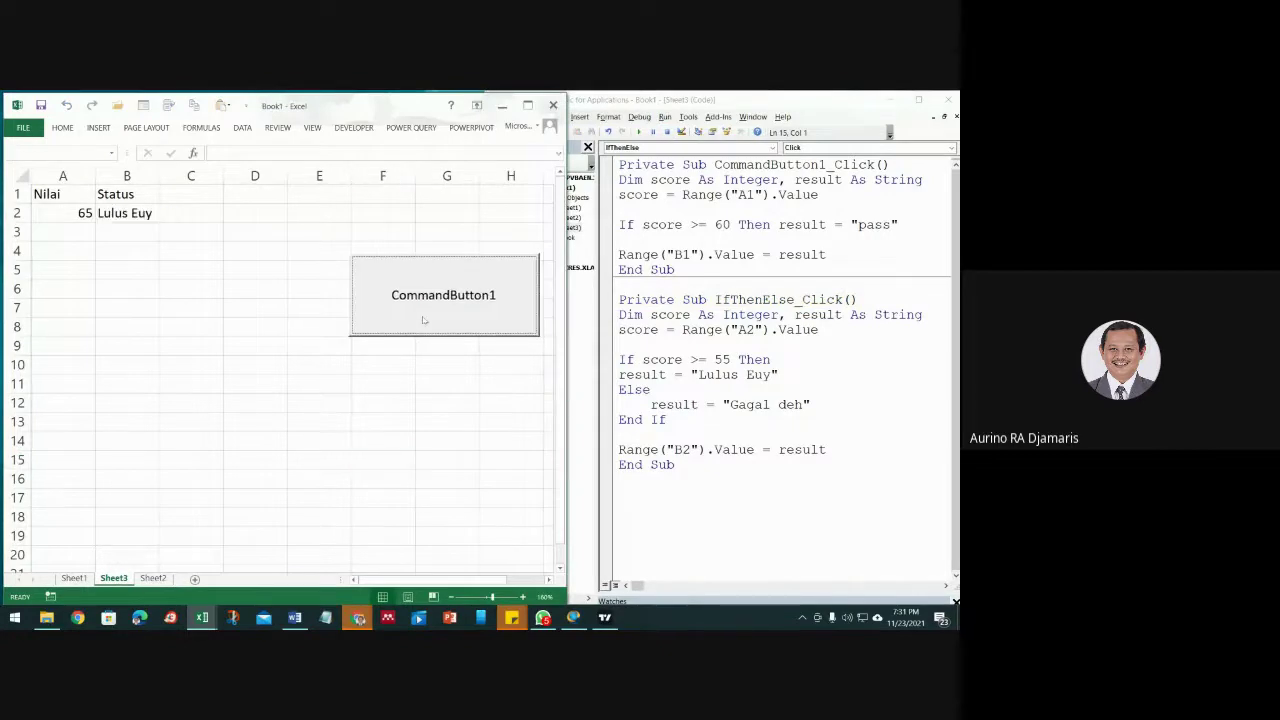
Change A2 to 45 and rerun the button, giving "Gagal deh"
left_click(48, 213)
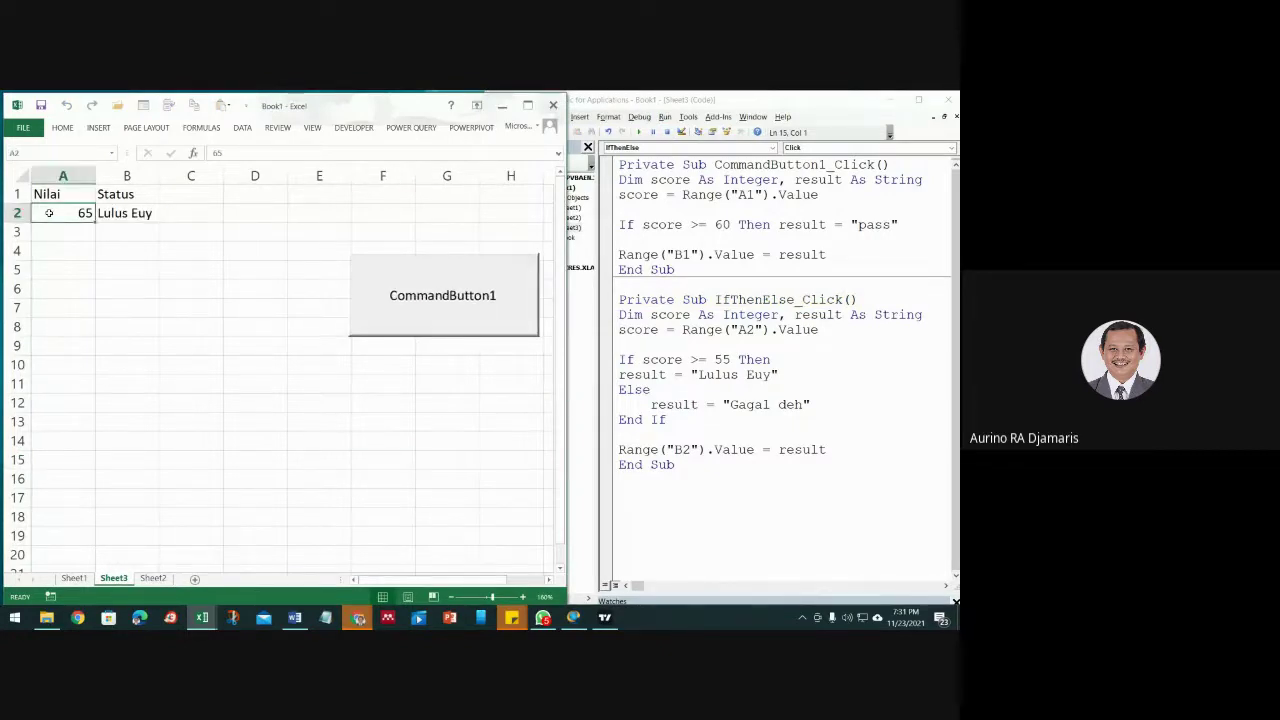
type("4")
key("Return")
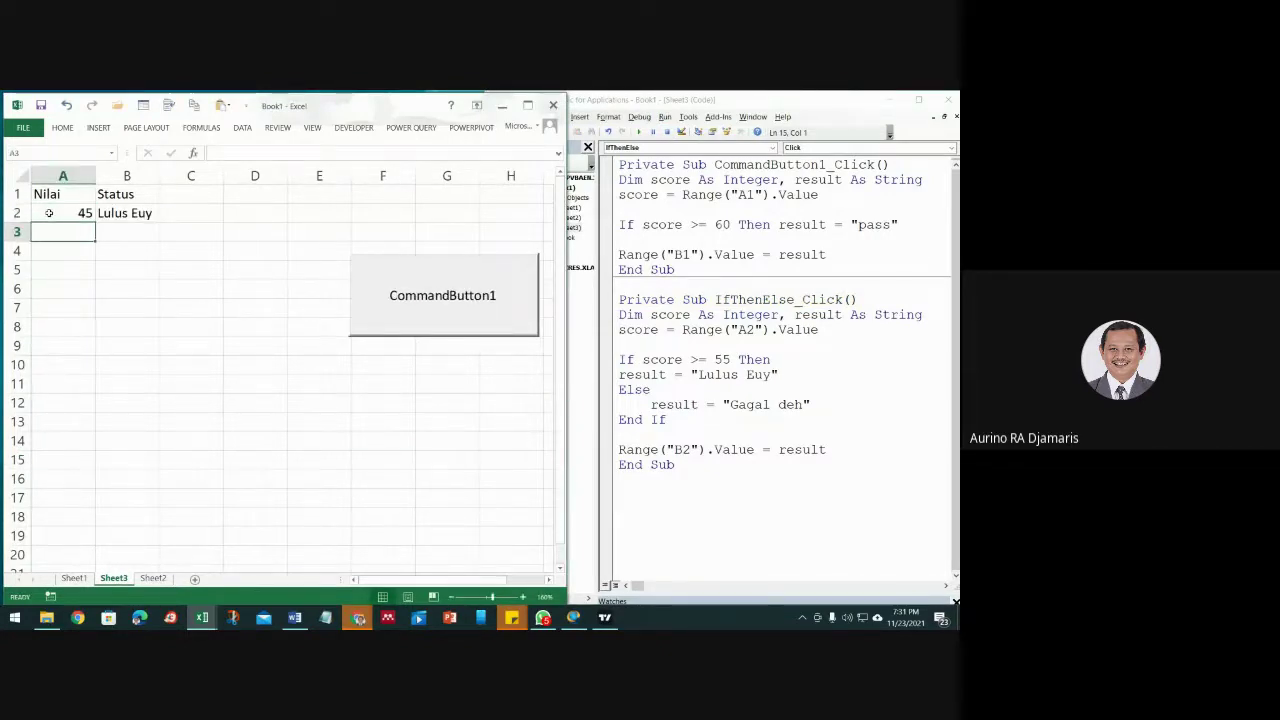
left_click(493, 312)
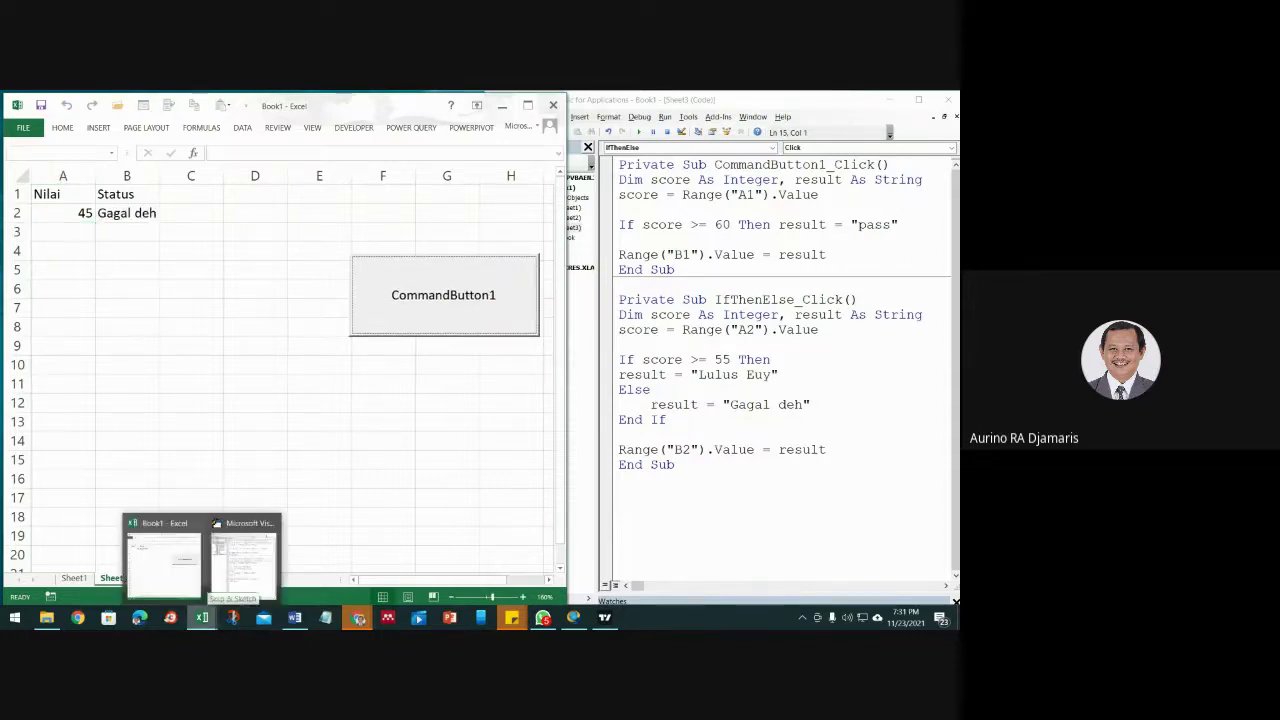
Look through the Excel Easy If Then Statement tutorial, keeping it in front beside the workbook
mouse_move(347, 624)
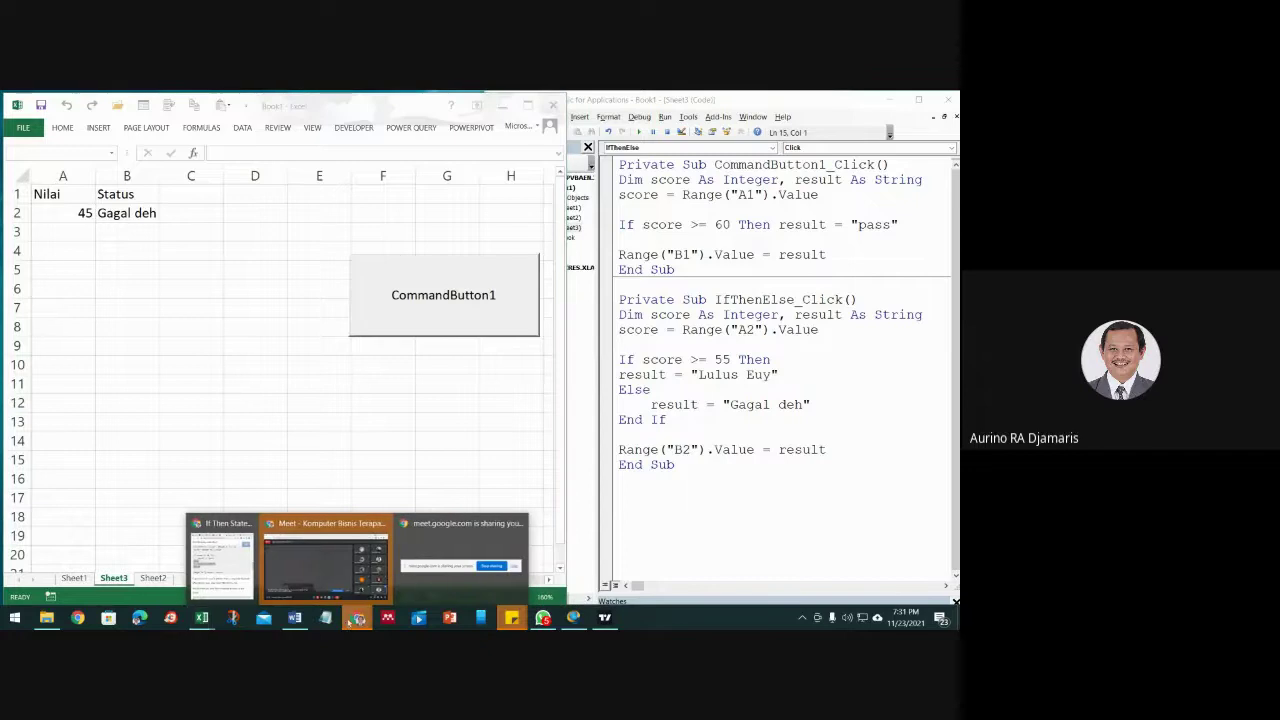
left_click(318, 555)
scroll(638, 443, "down", 2)
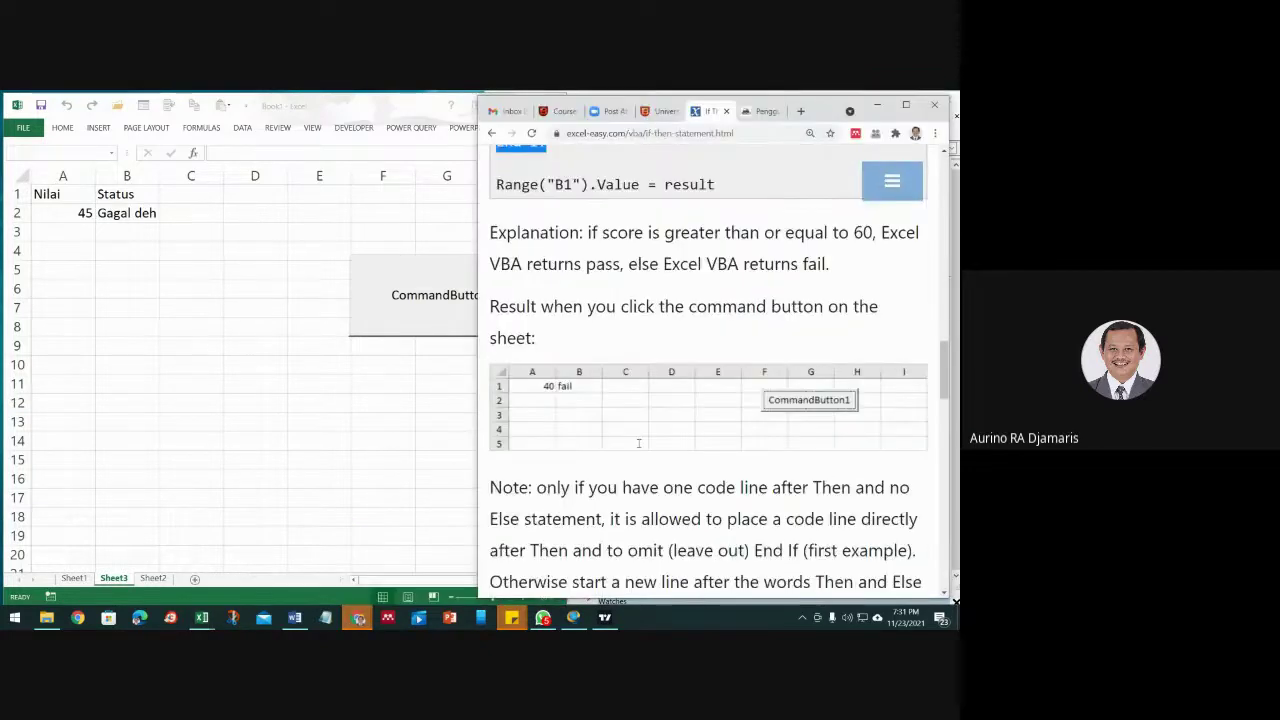
scroll(638, 443, "down", 2)
scroll(638, 443, "down", 3)
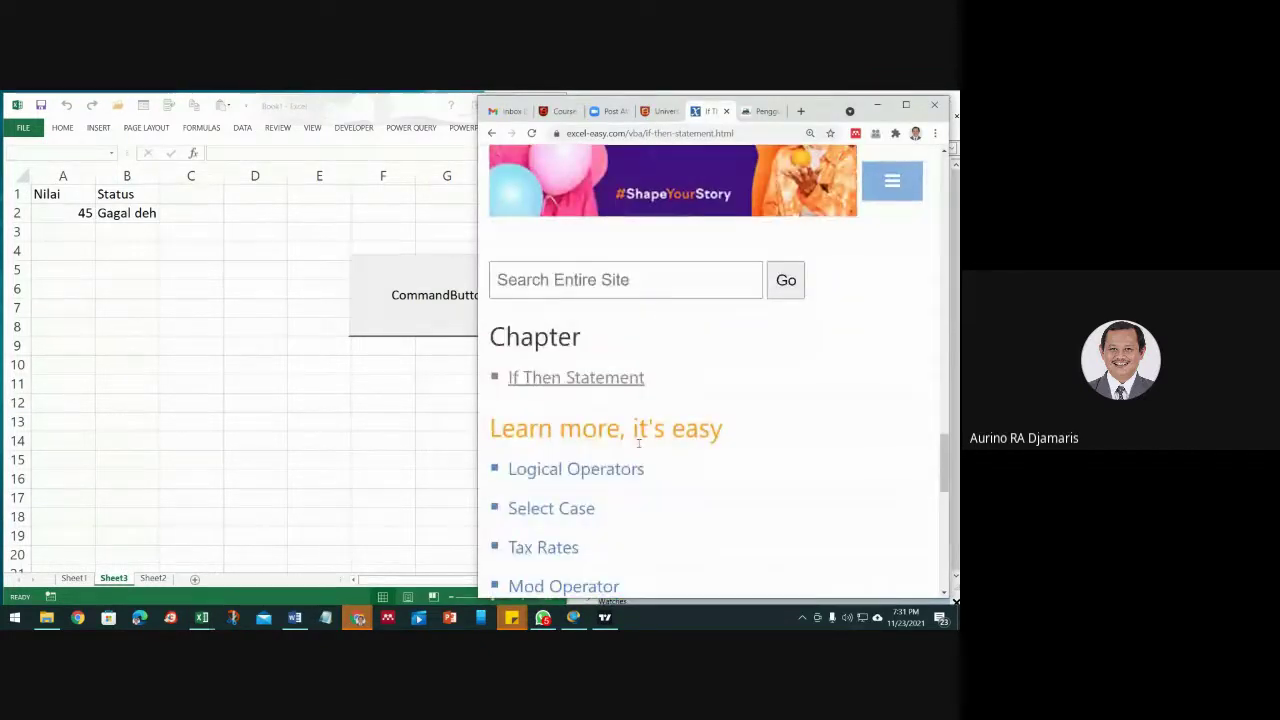
scroll(638, 443, "down", 1)
scroll(638, 445, "down", 2)
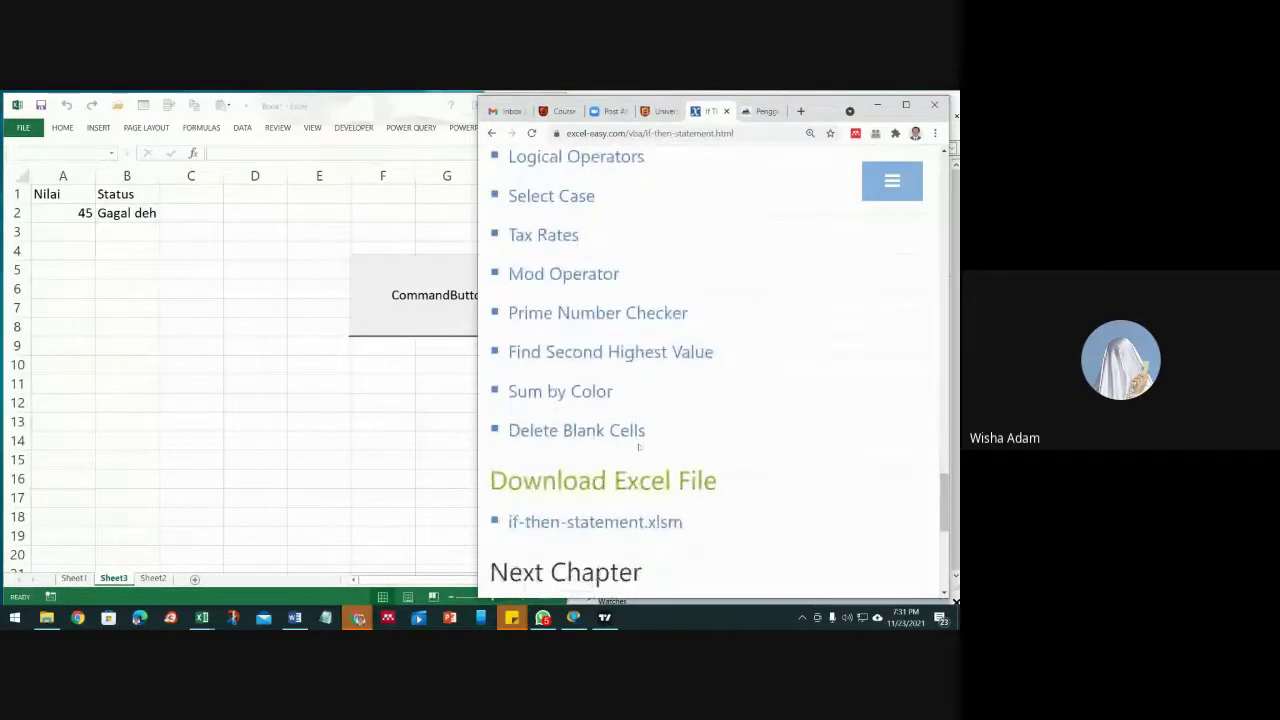
scroll(638, 446, "down", 3)
scroll(638, 446, "down", 2)
scroll(638, 446, "up", 9)
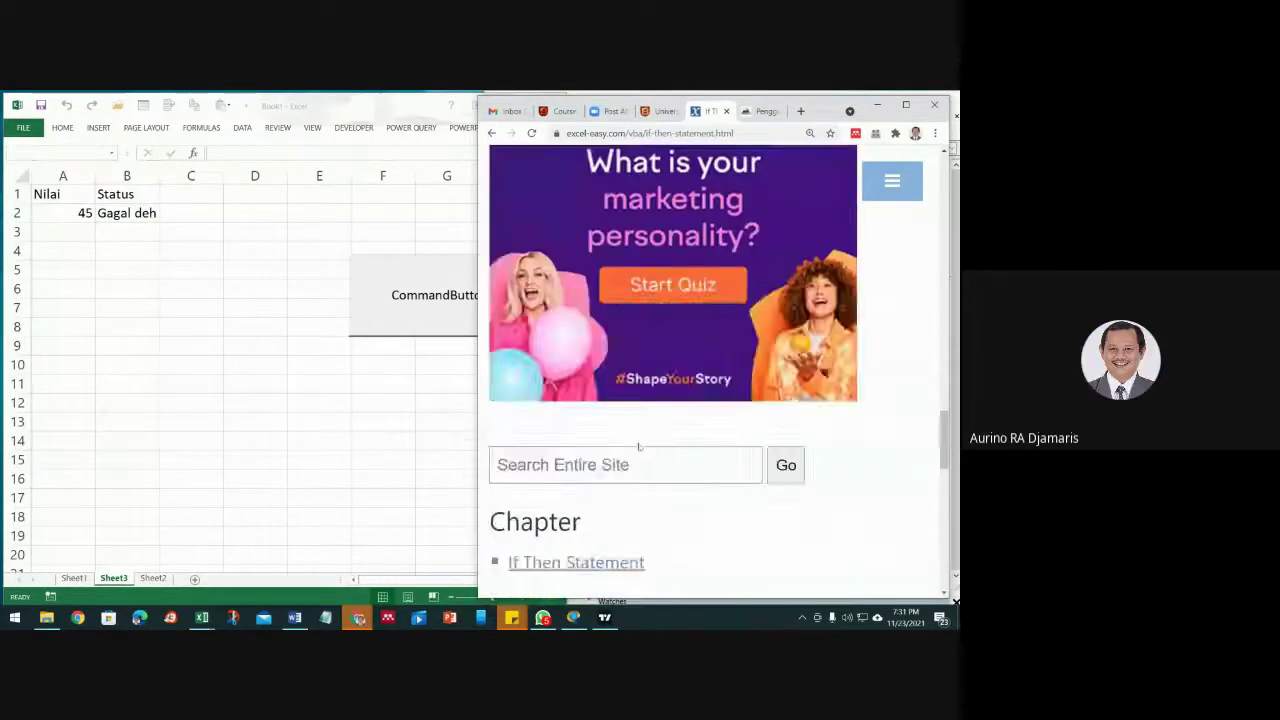
scroll(638, 446, "up", 3)
scroll(638, 446, "up", 3)
scroll(638, 446, "up", 3)
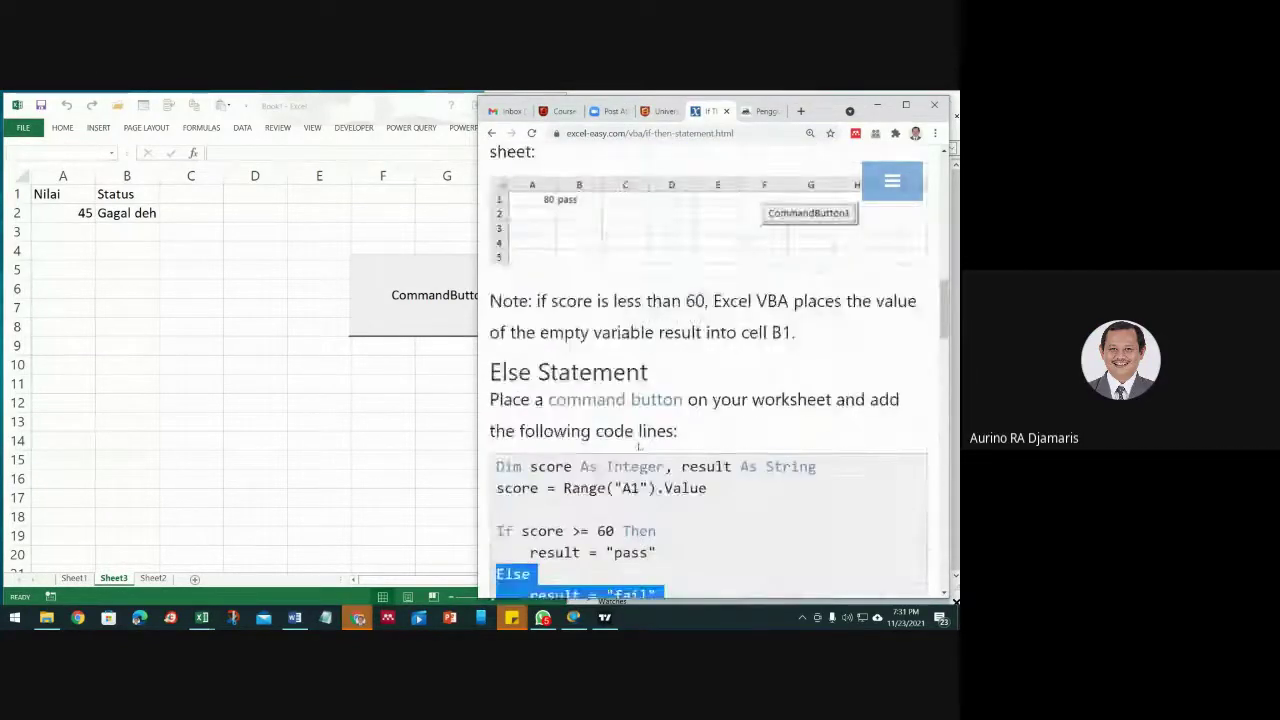
scroll(638, 446, "up", 3)
scroll(638, 446, "up", 3)
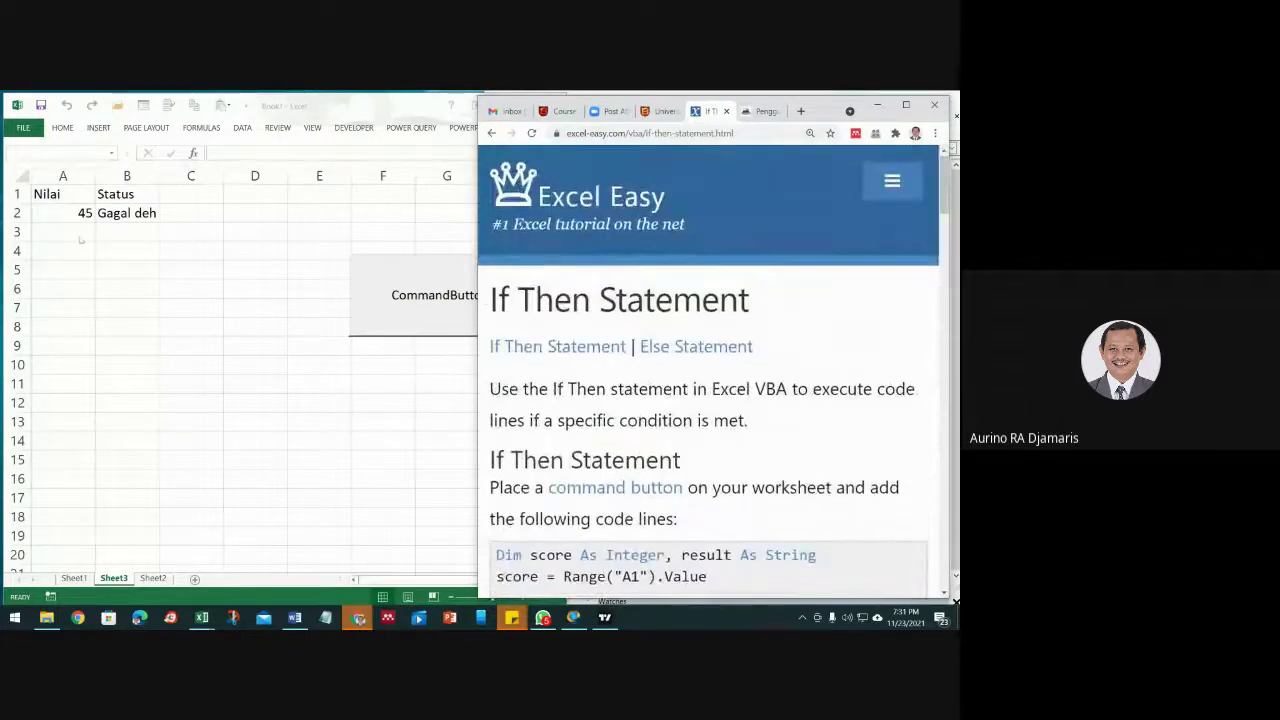
left_click(73, 131)
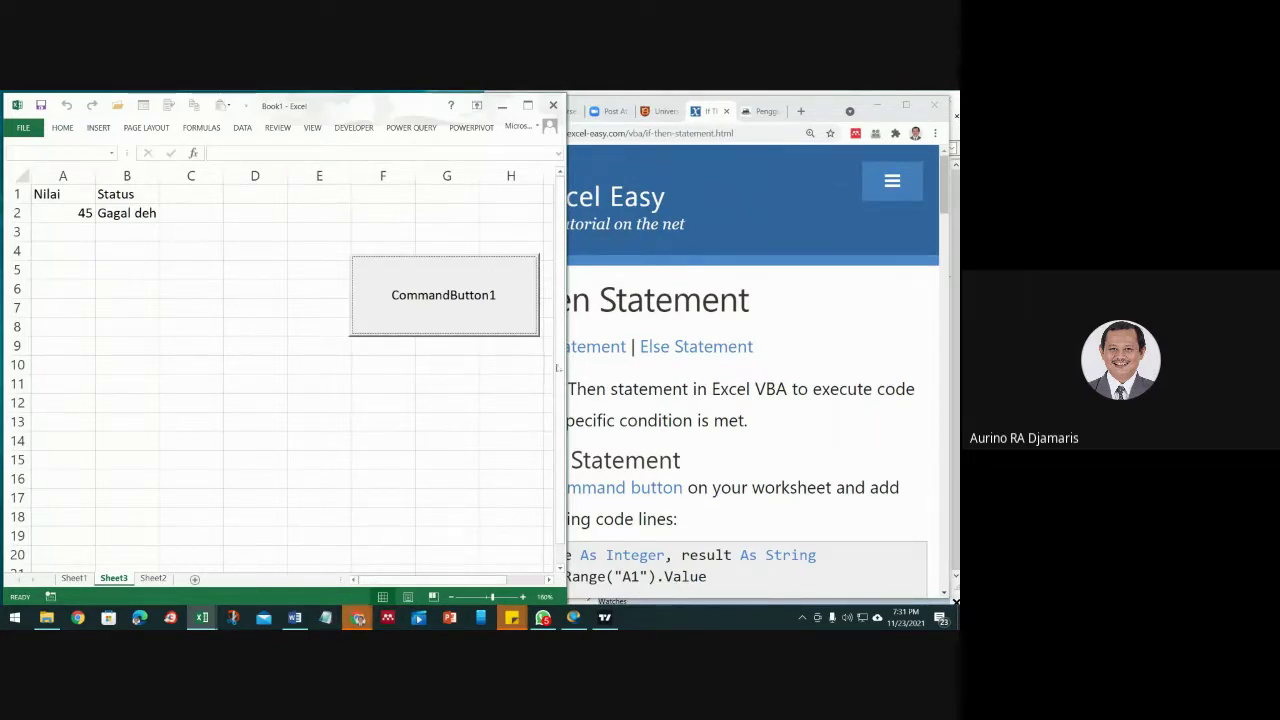
left_click(841, 321)
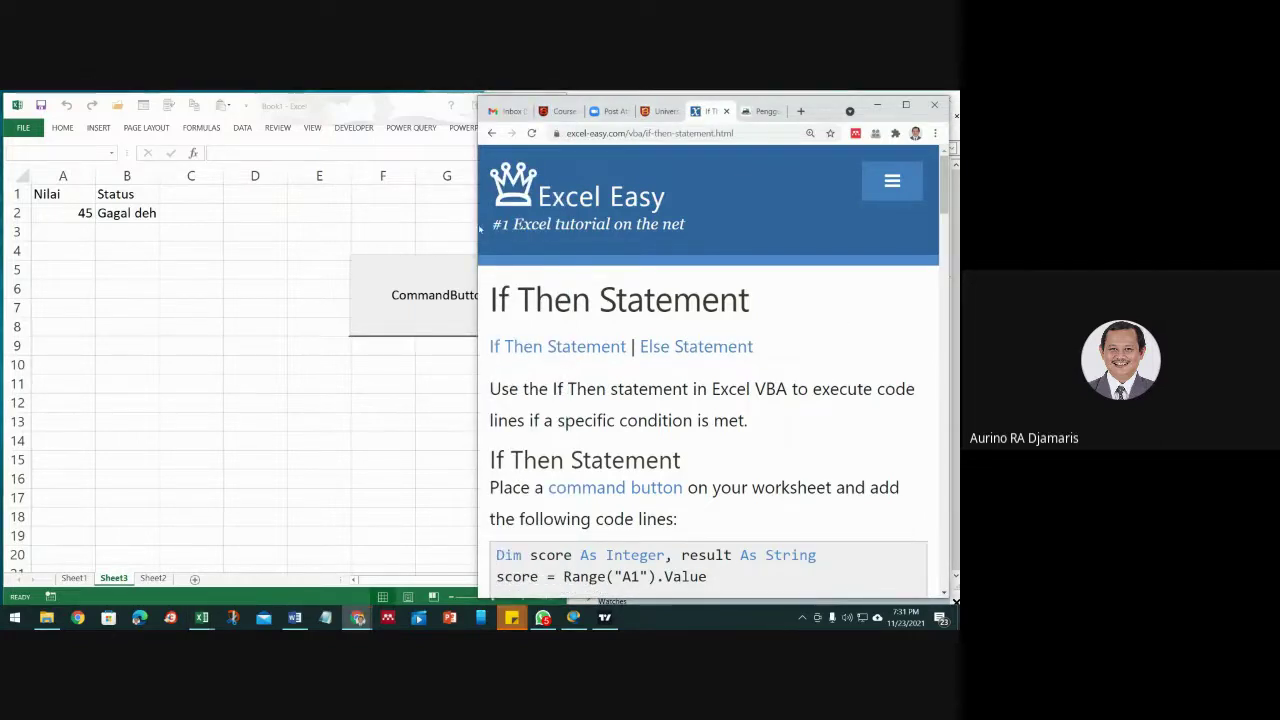
Go back to Excel Easy's VBA index and open the Loop tutorial page
left_click(491, 133)
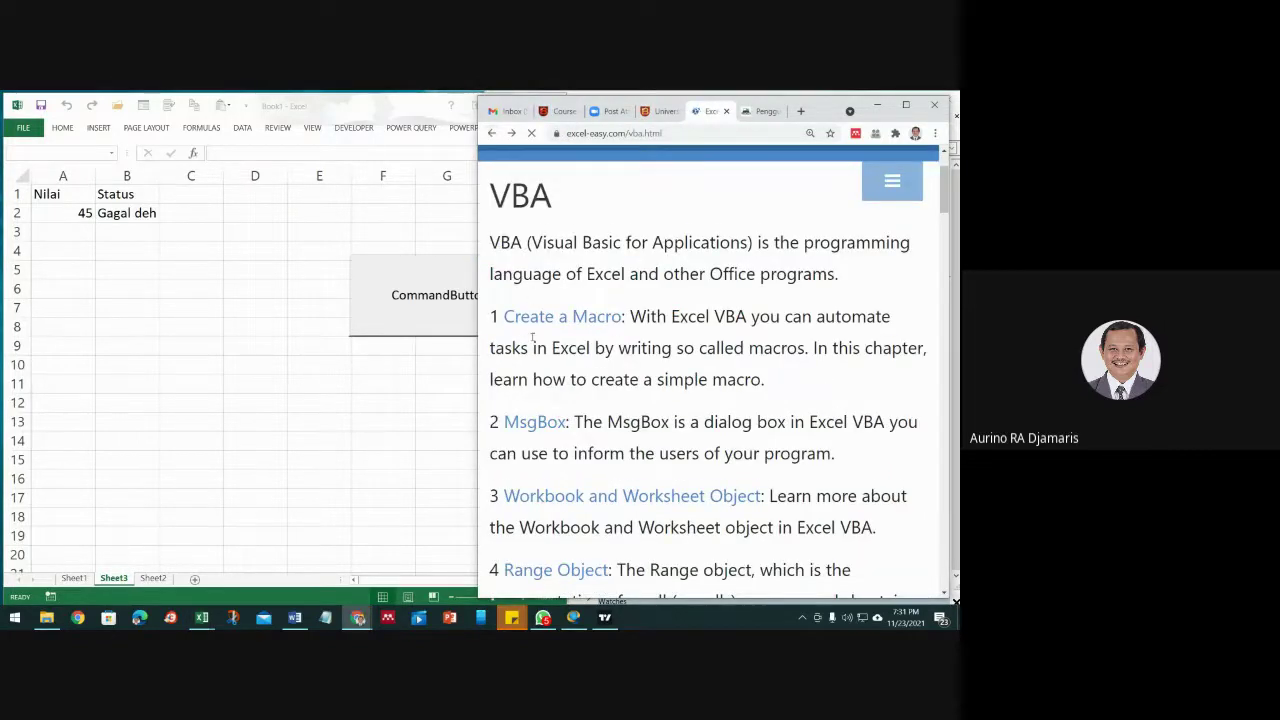
scroll(532, 340, "down", 3)
scroll(531, 342, "down", 1)
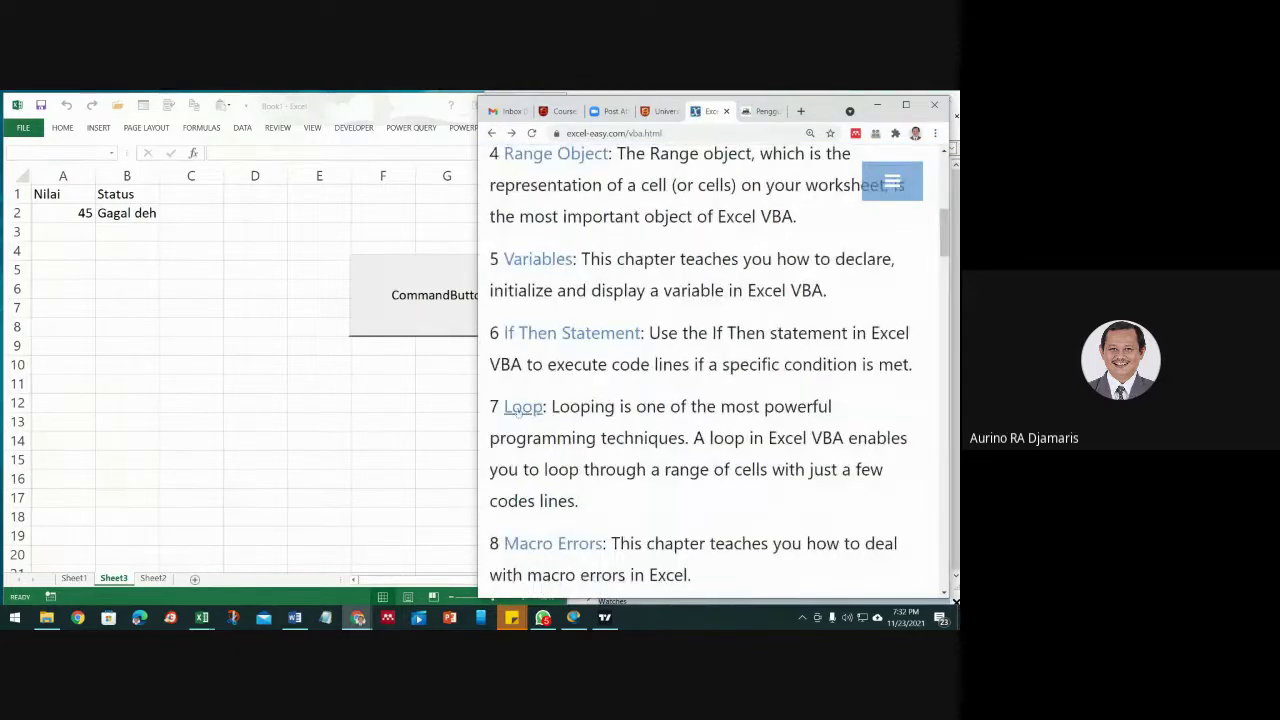
left_click(517, 410)
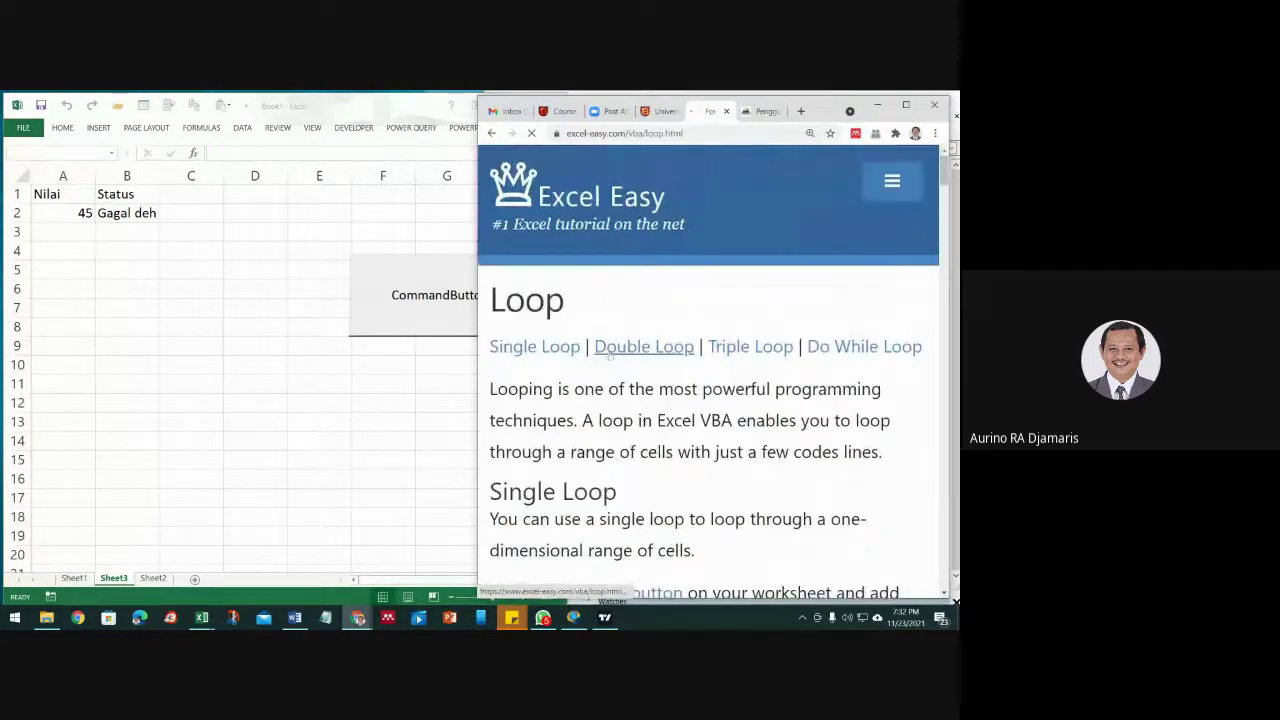
scroll(640, 350, "down", 2)
scroll(573, 347, "down", 1)
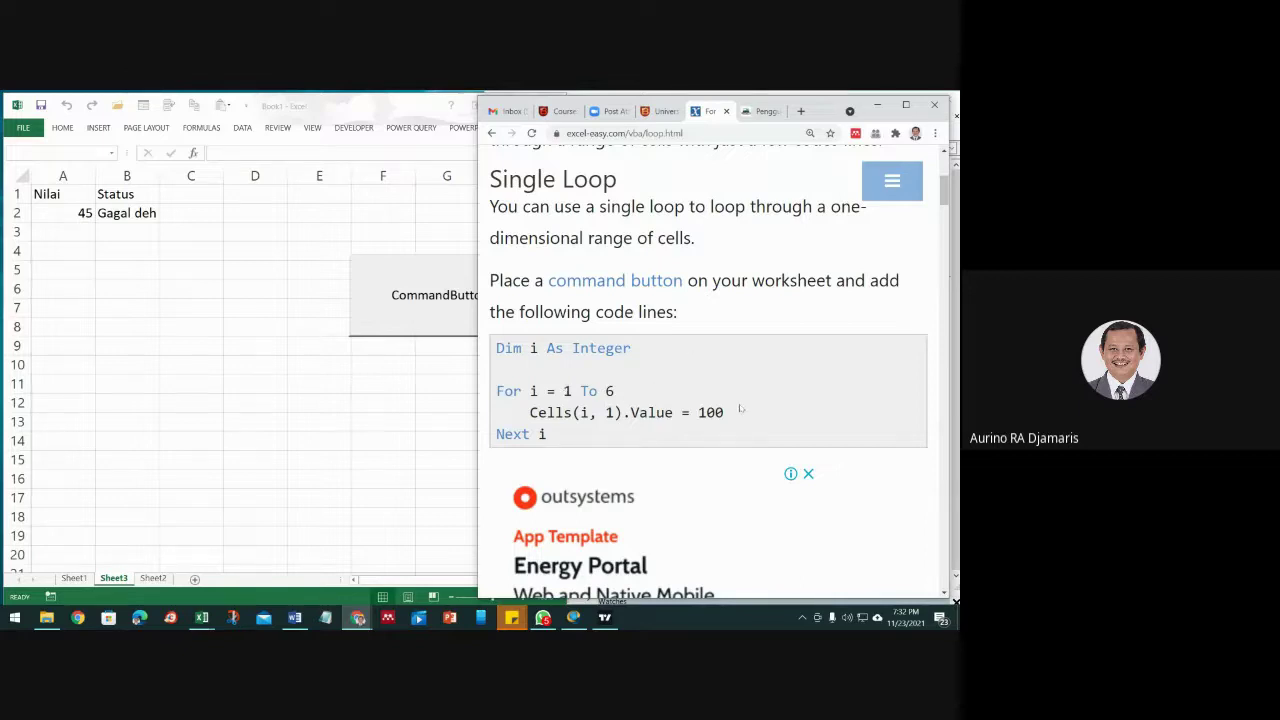
Copy the Single Loop example code, then add a blank Sheet4 in Excel
left_click_drag(522, 412, 724, 412)
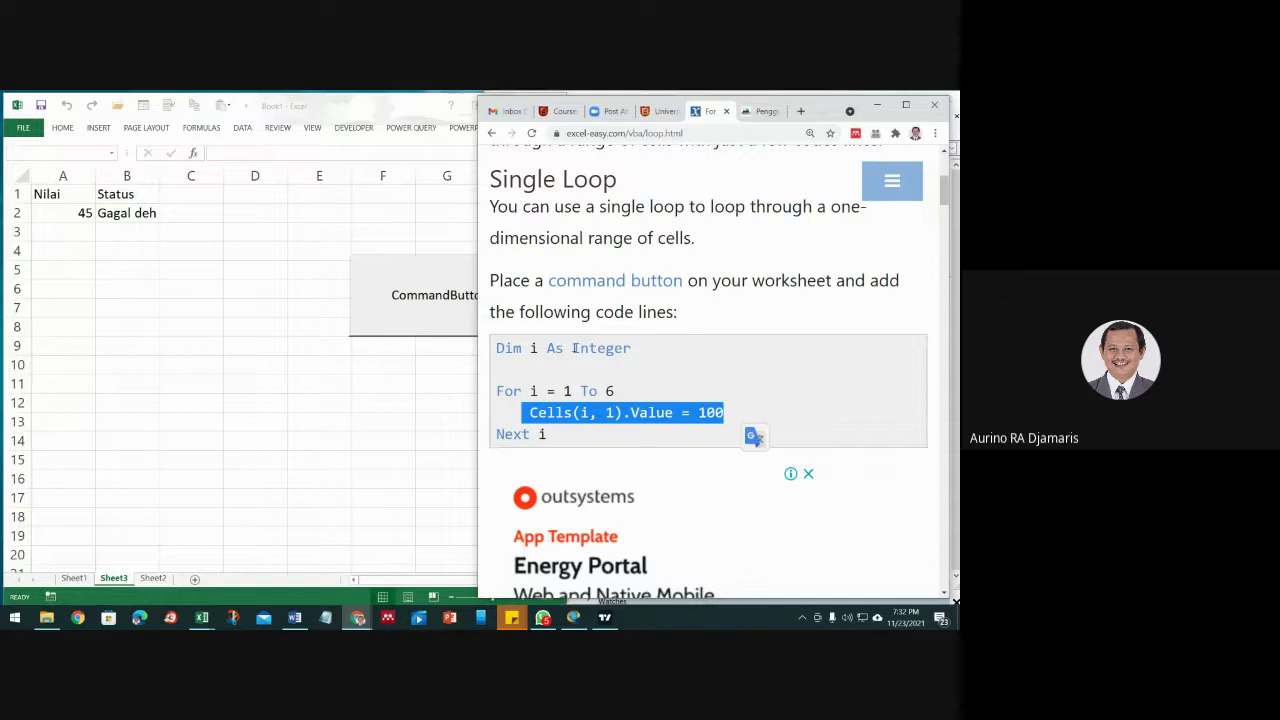
left_click_drag(502, 347, 597, 412)
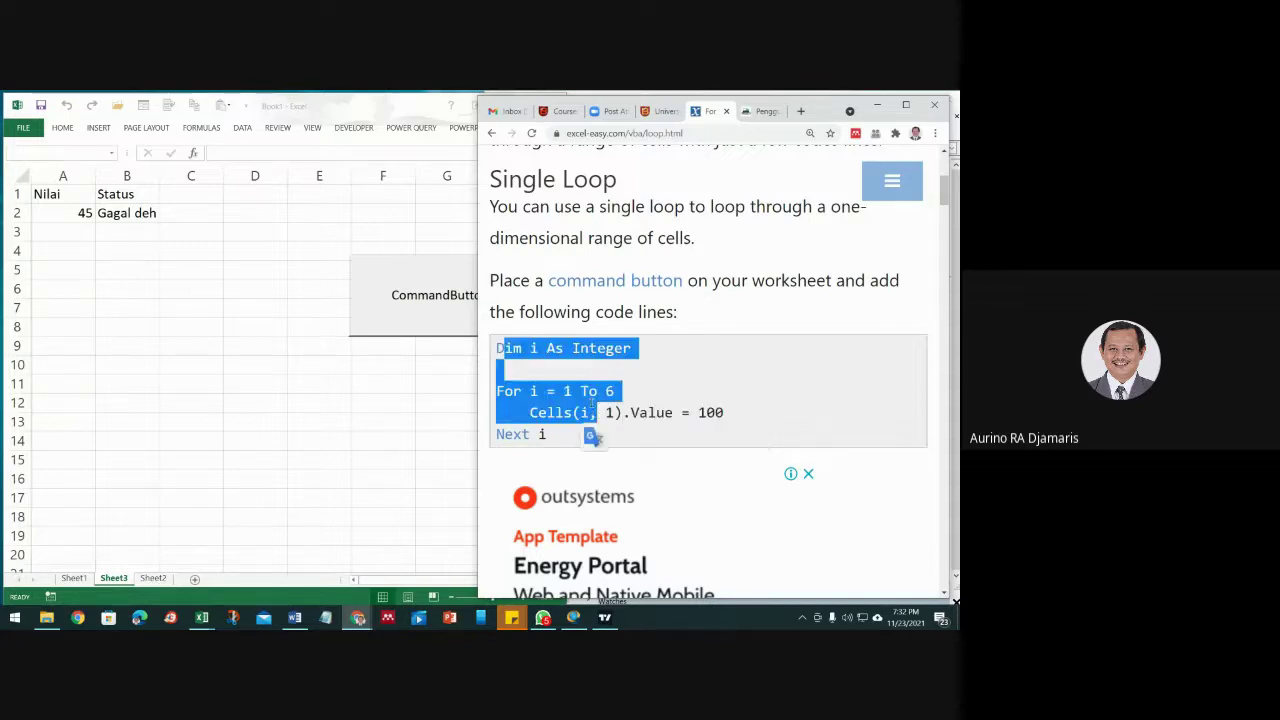
left_click(494, 344)
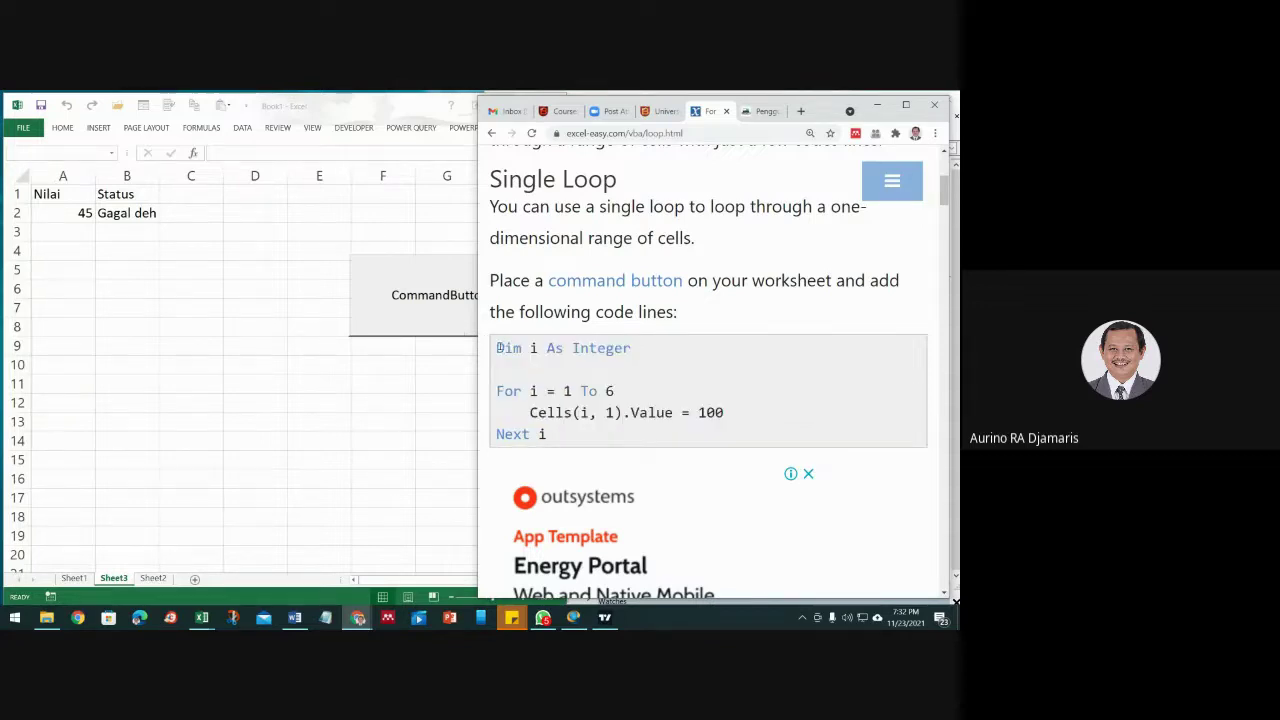
left_click_drag(496, 346, 566, 431)
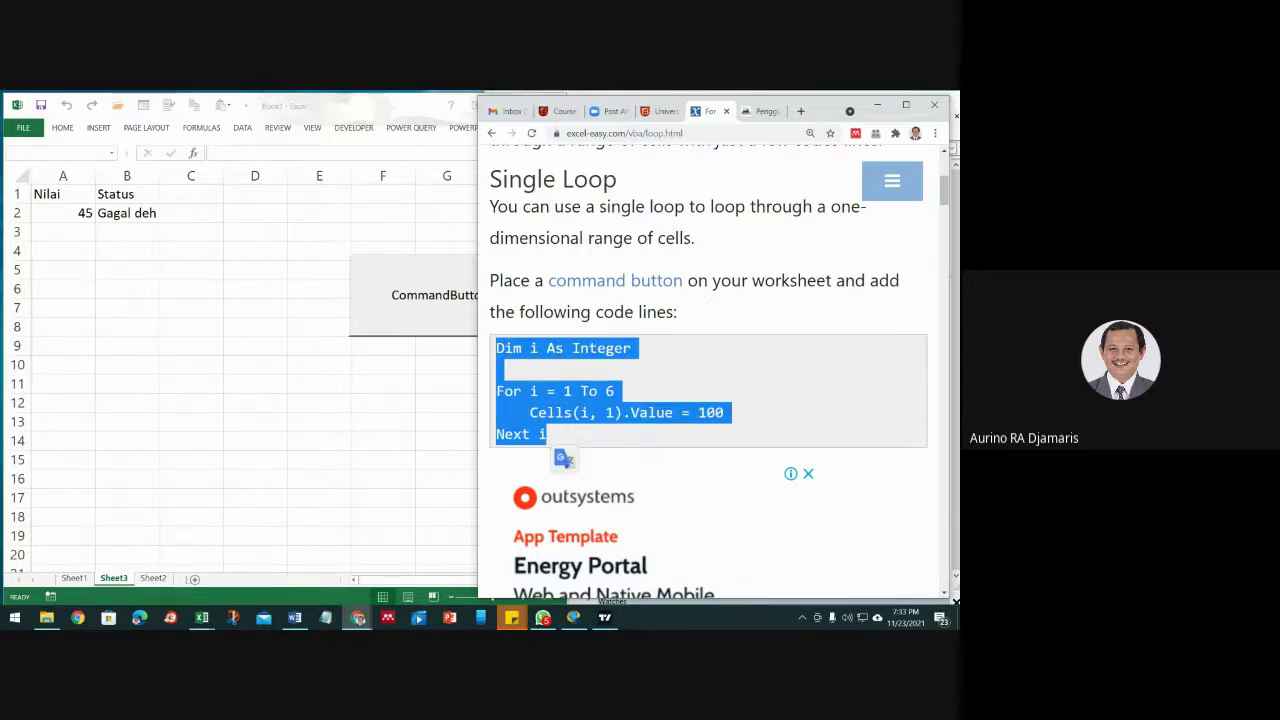
left_click(194, 578)
left_click(196, 579)
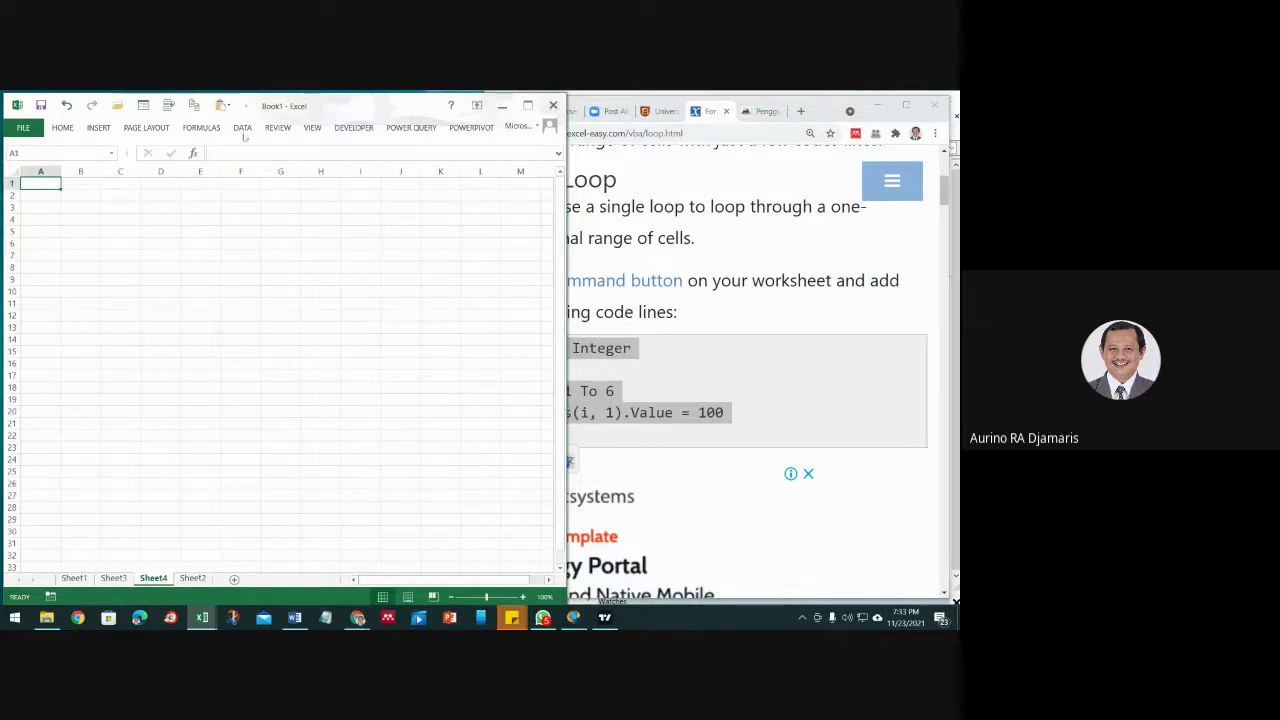
Draw an ActiveX command button over cells H4 to I6 on Sheet4
left_click(358, 127)
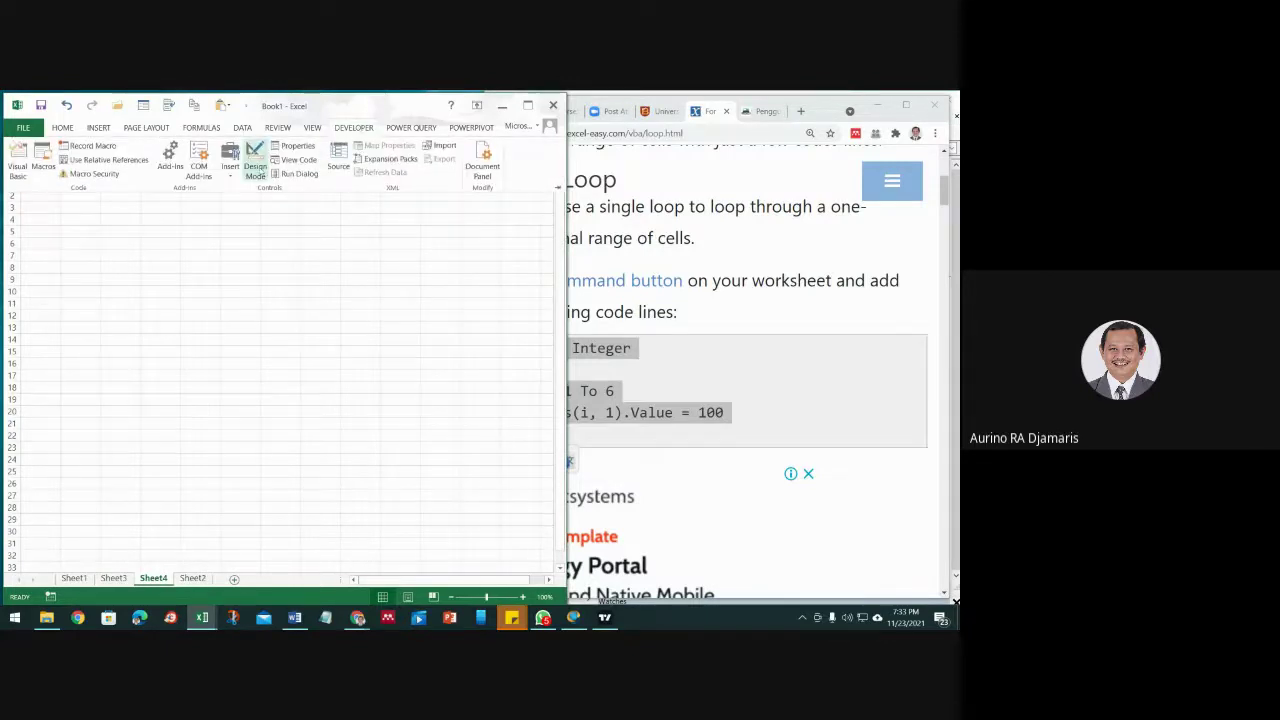
left_click(229, 168)
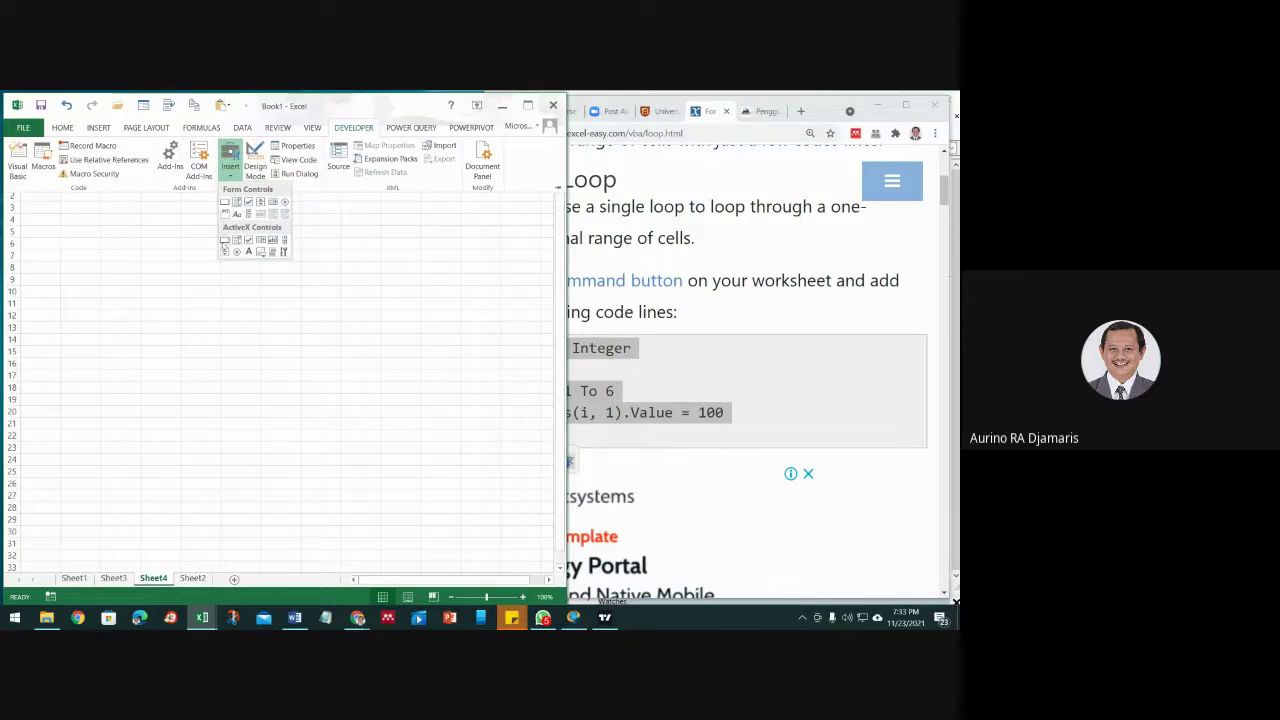
left_click(224, 240)
left_click_drag(300, 217, 366, 248)
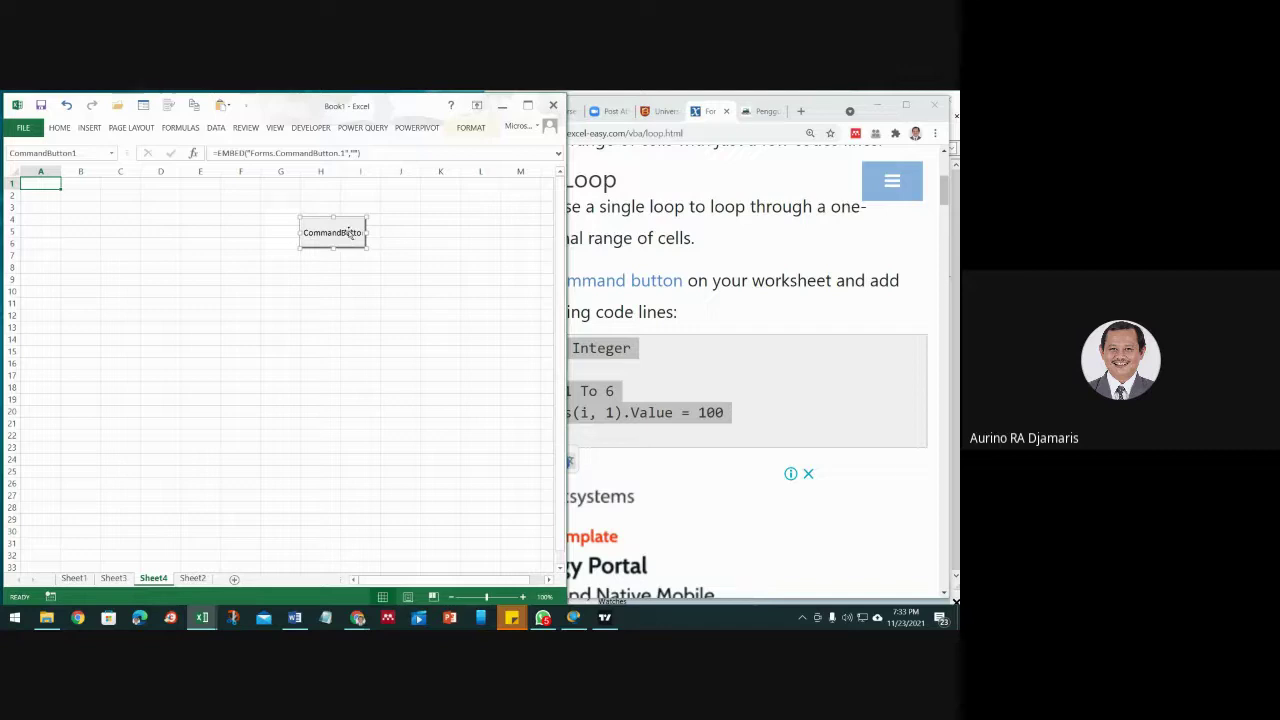
Name the button ForNext in its properties and open its click procedure code
right_click(351, 237)
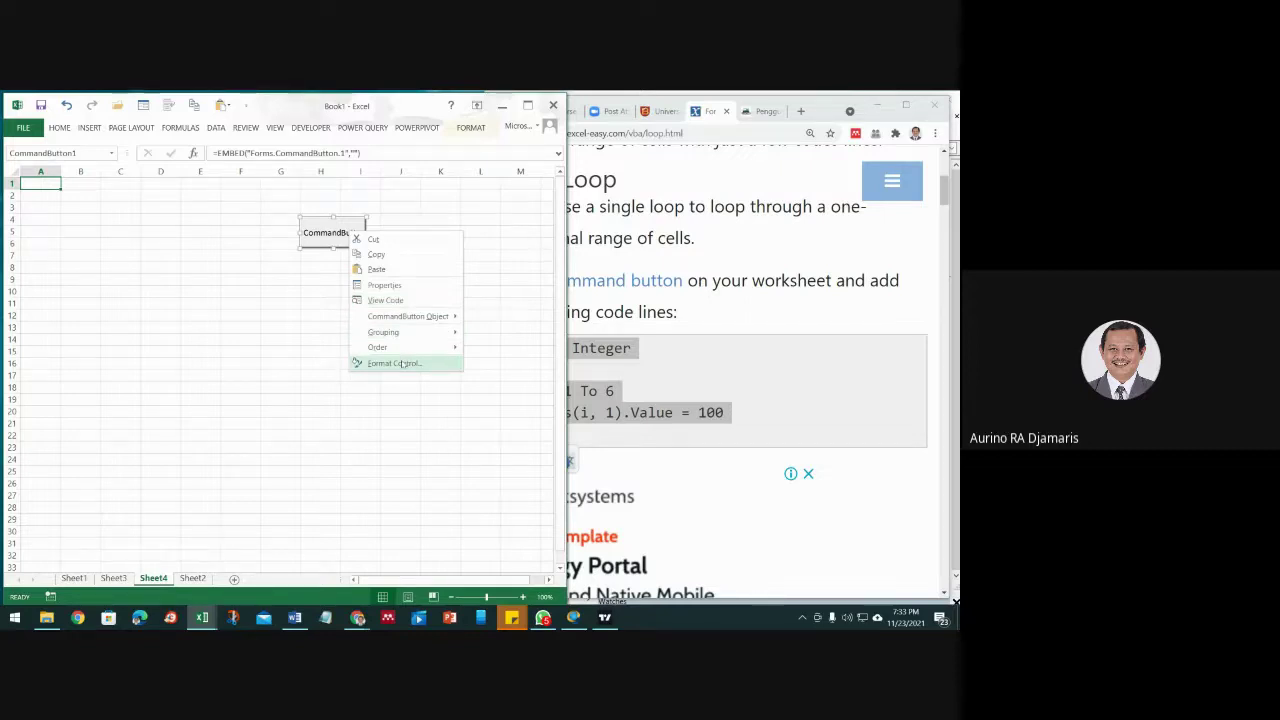
left_click(414, 287)
left_click(142, 204)
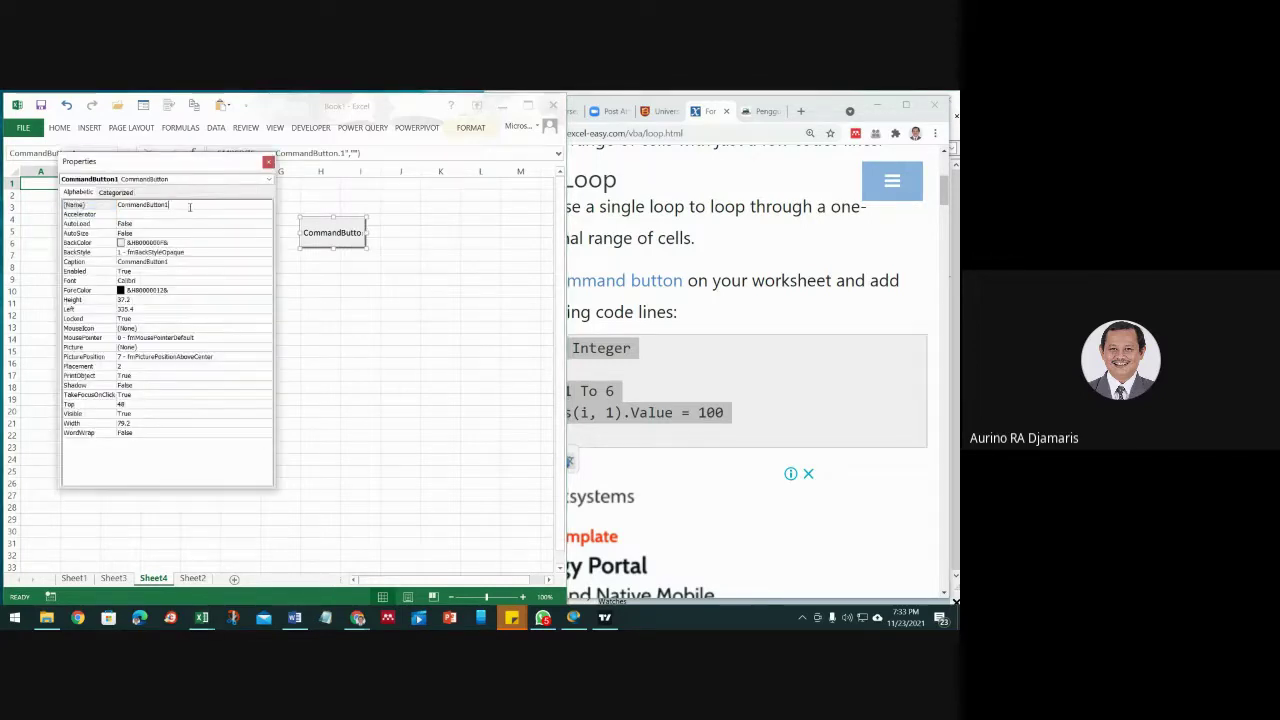
type("Fo")
type("rl")
right_click(360, 241)
left_click(267, 161)
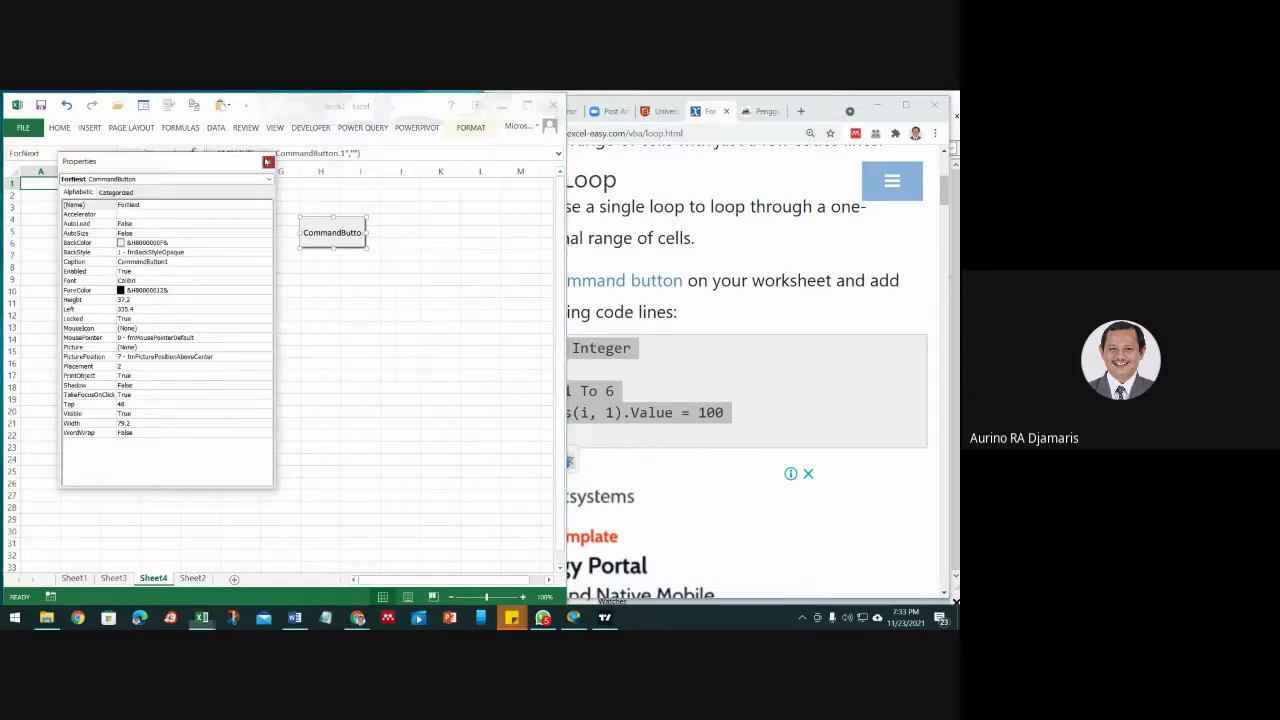
left_click(267, 161)
right_click(350, 238)
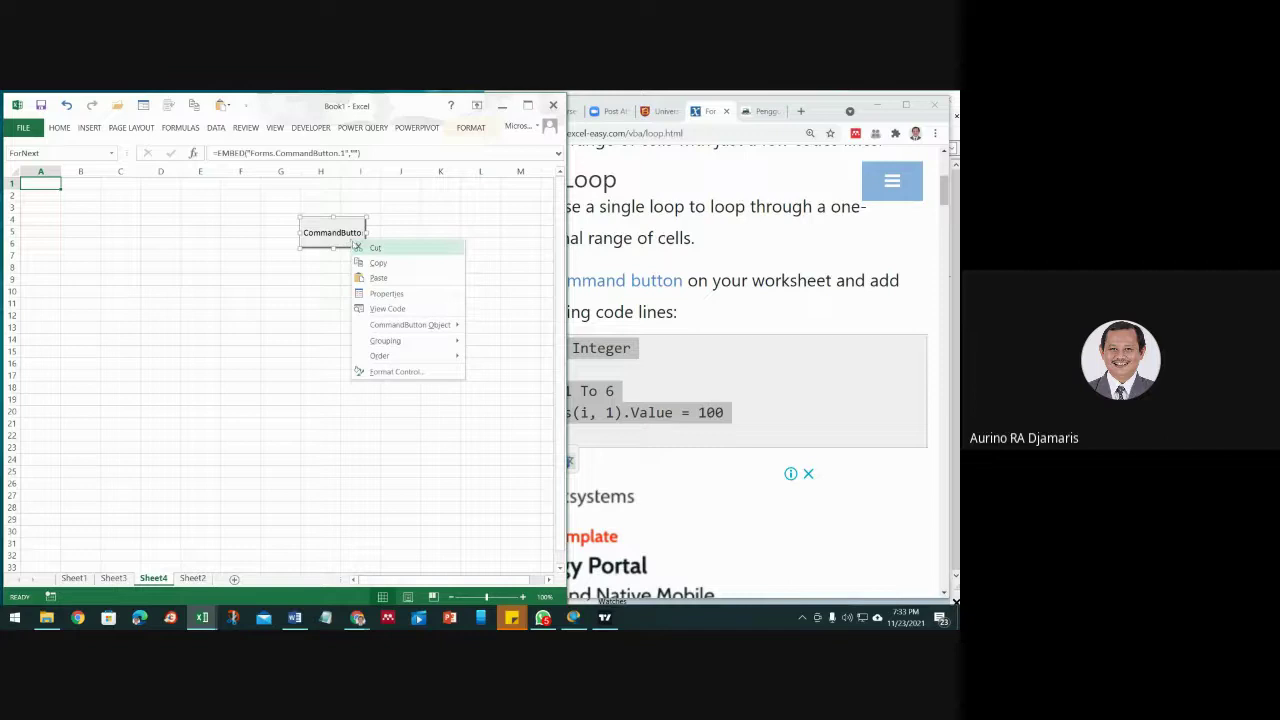
left_click(395, 308)
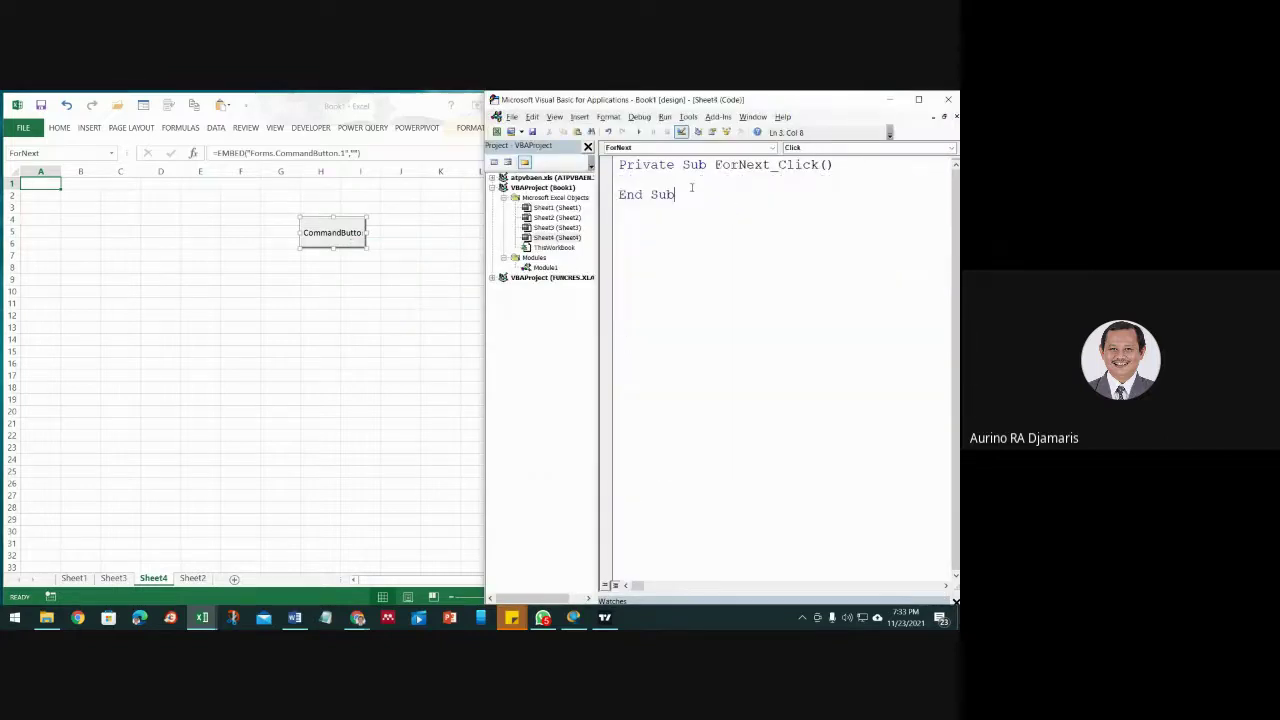
Paste the loop into ForNext_Click, loop 1 To 30, and write 2.3947 * i
type("Dim i As Integer  For i = 1 To 6     Cells(i, 1).Value = 100 Next i")
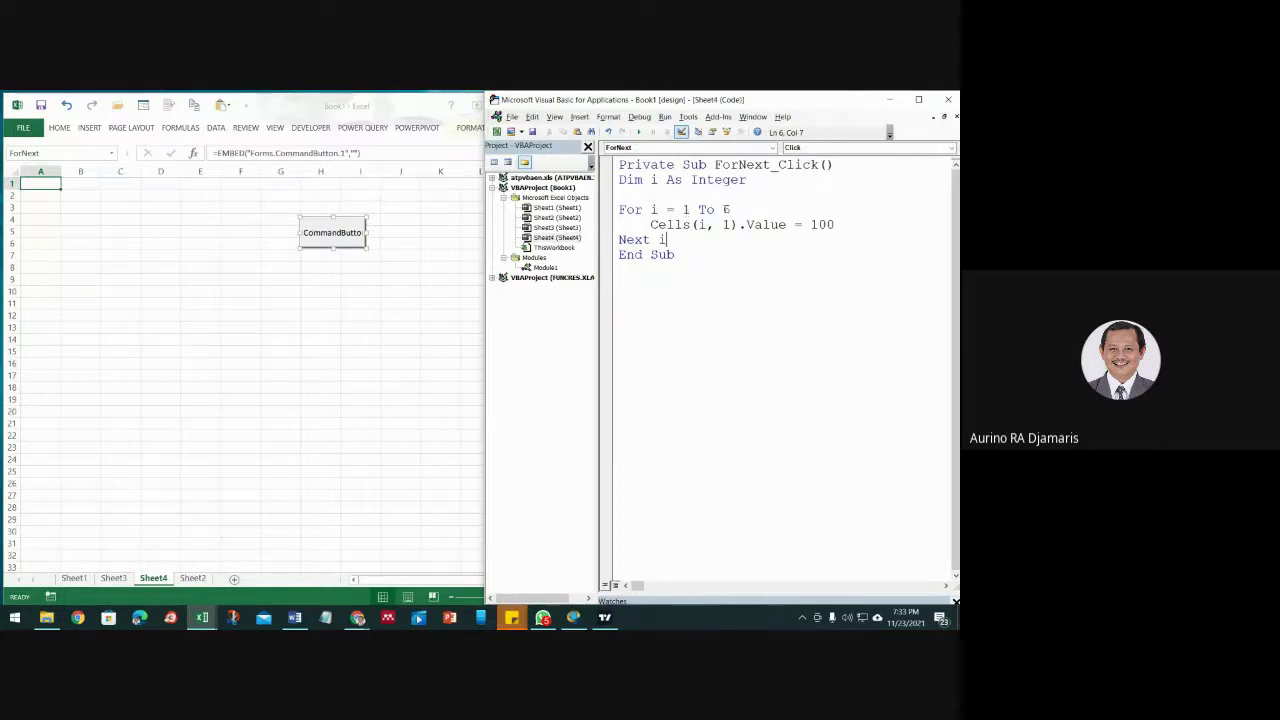
left_click(731, 210)
key("BackSpace")
type("100")
left_click(842, 225)
key("BackSpace")
type("2.3947")
type(" *")
double_click(734, 210)
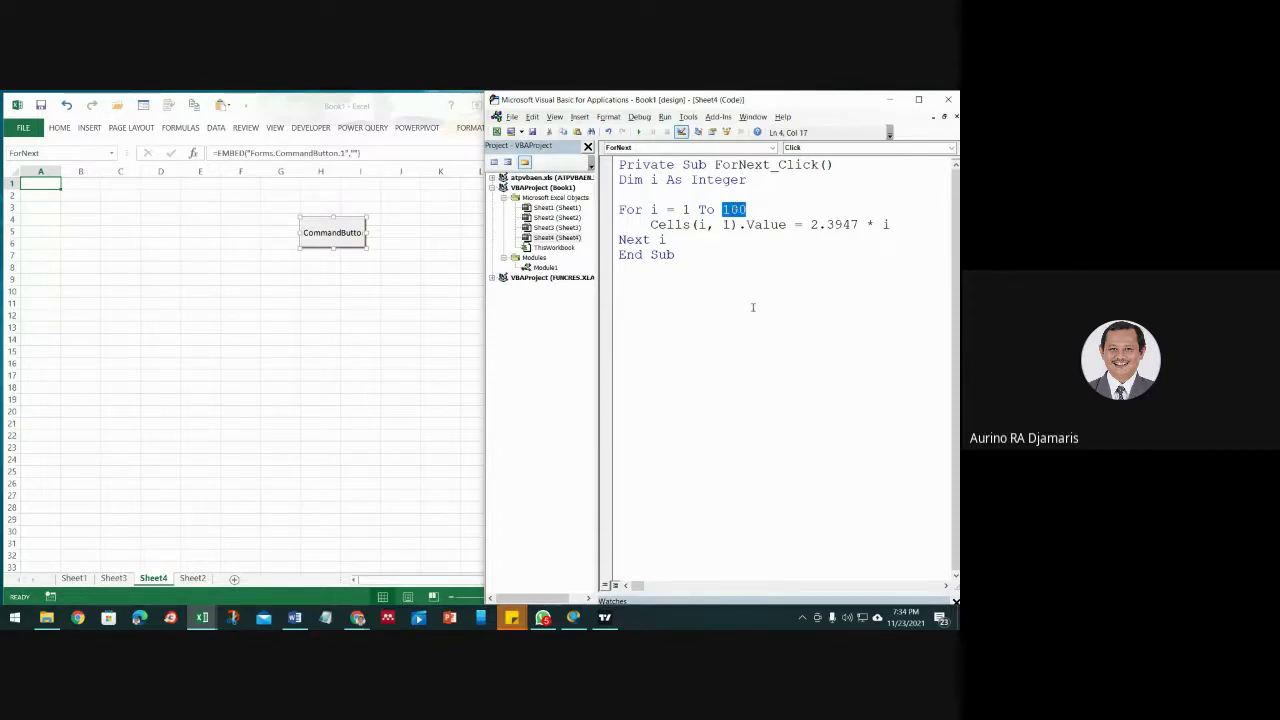
type("30")
Leave Design Mode and run ForNext, filling A1:A30 with 2.3947 to 71.841
left_click(322, 339)
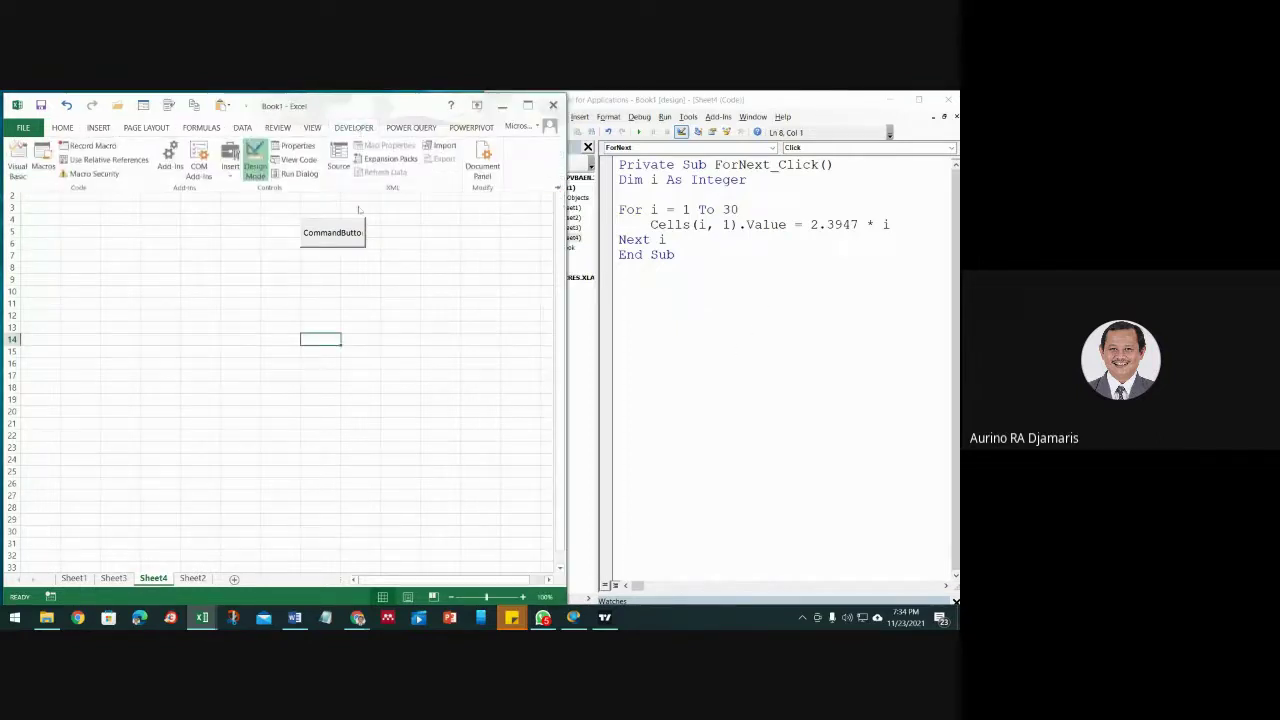
key("Escape")
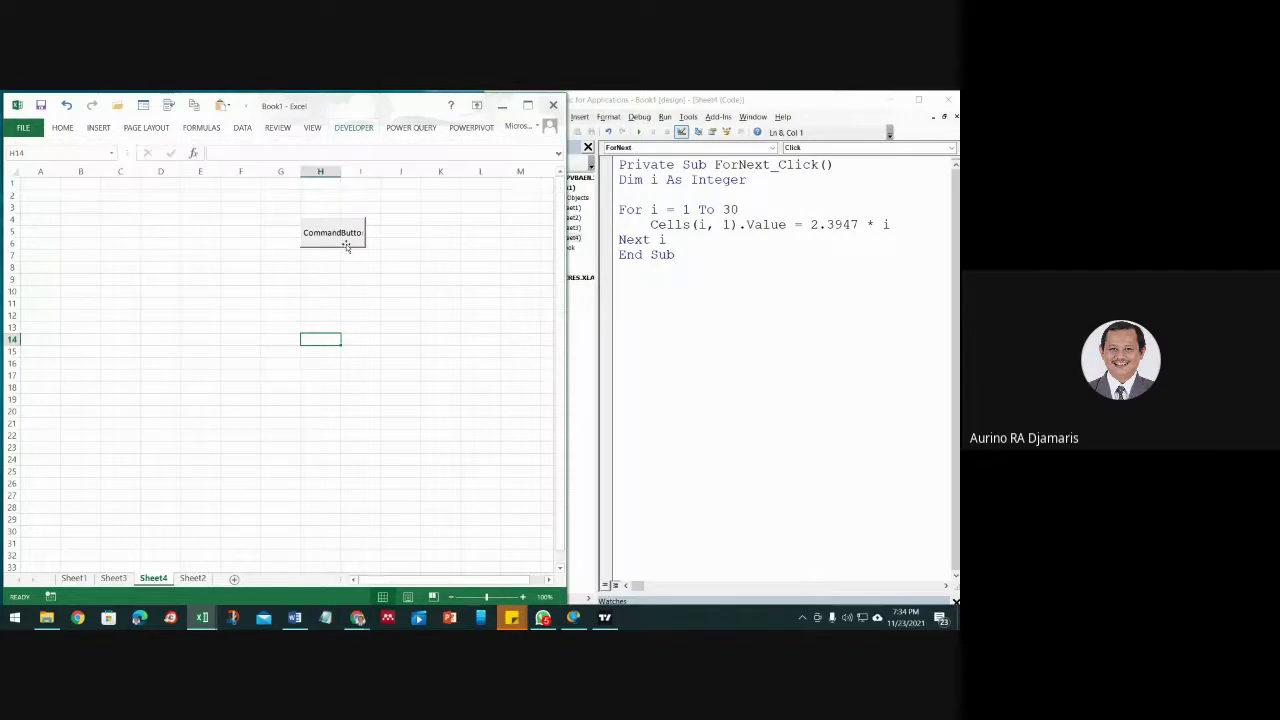
left_click_drag(346, 246, 279, 248)
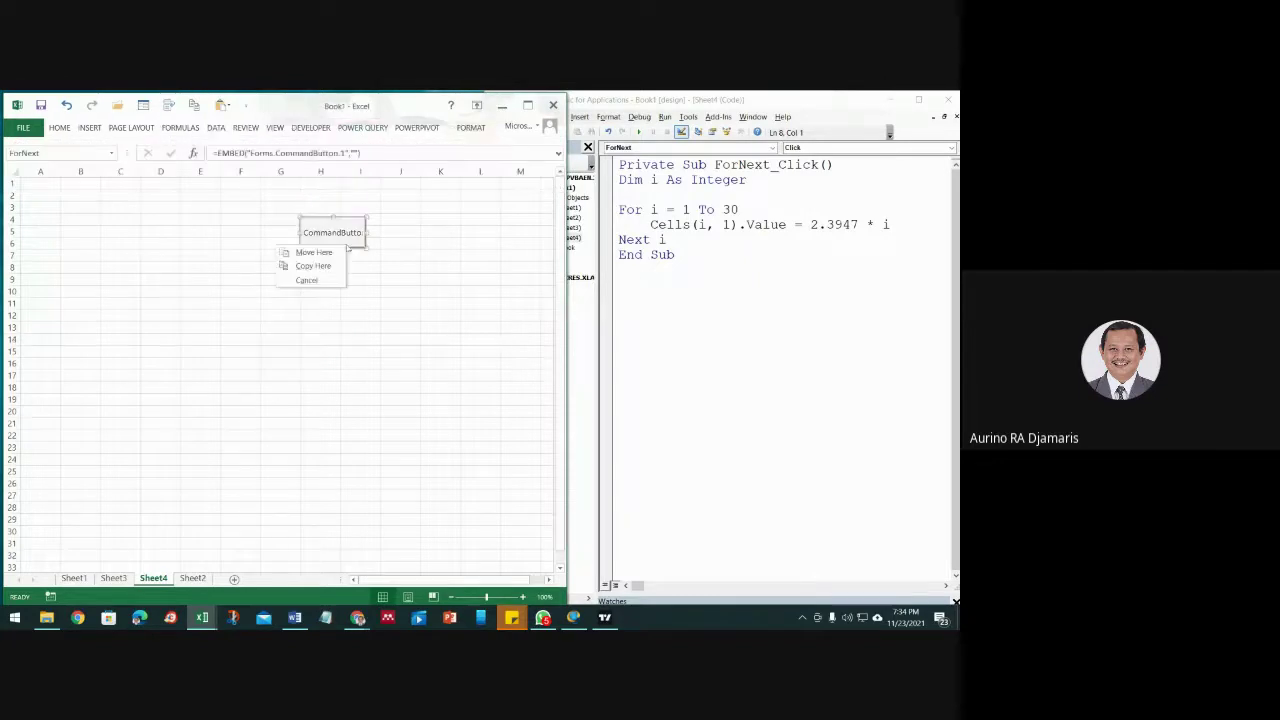
key("Escape")
left_click(310, 127)
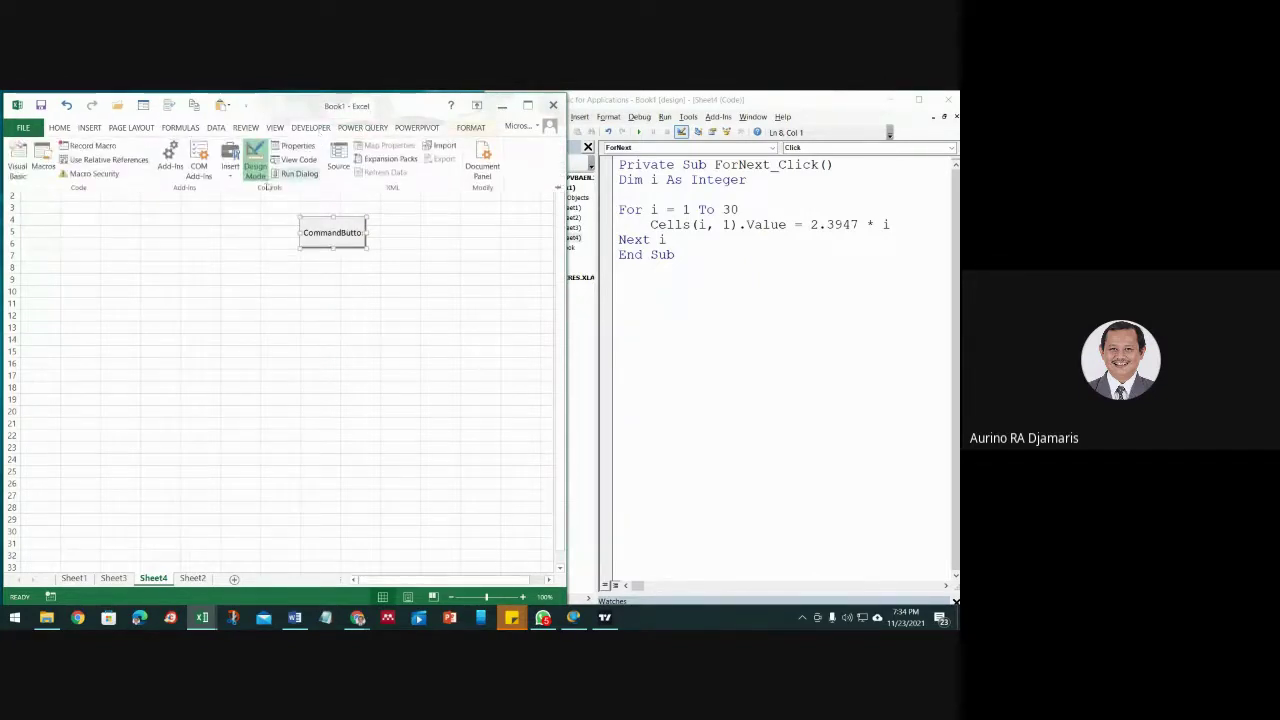
left_click(343, 342)
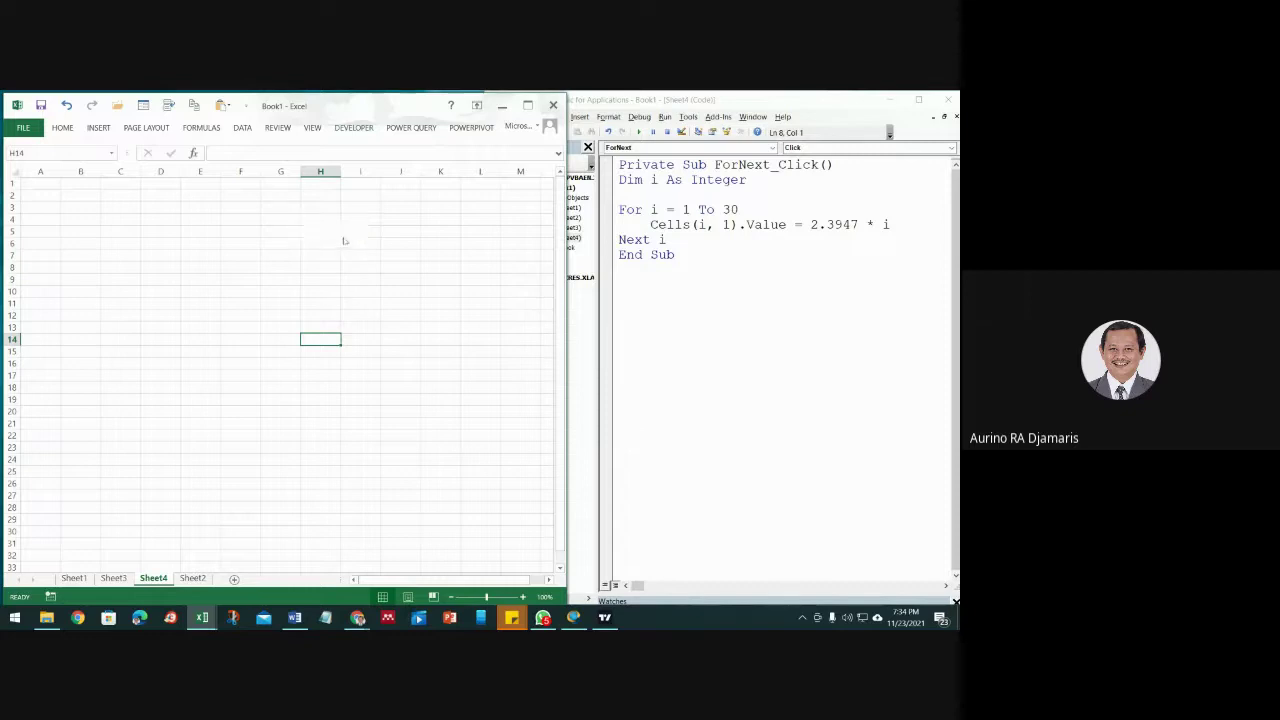
left_click(344, 240)
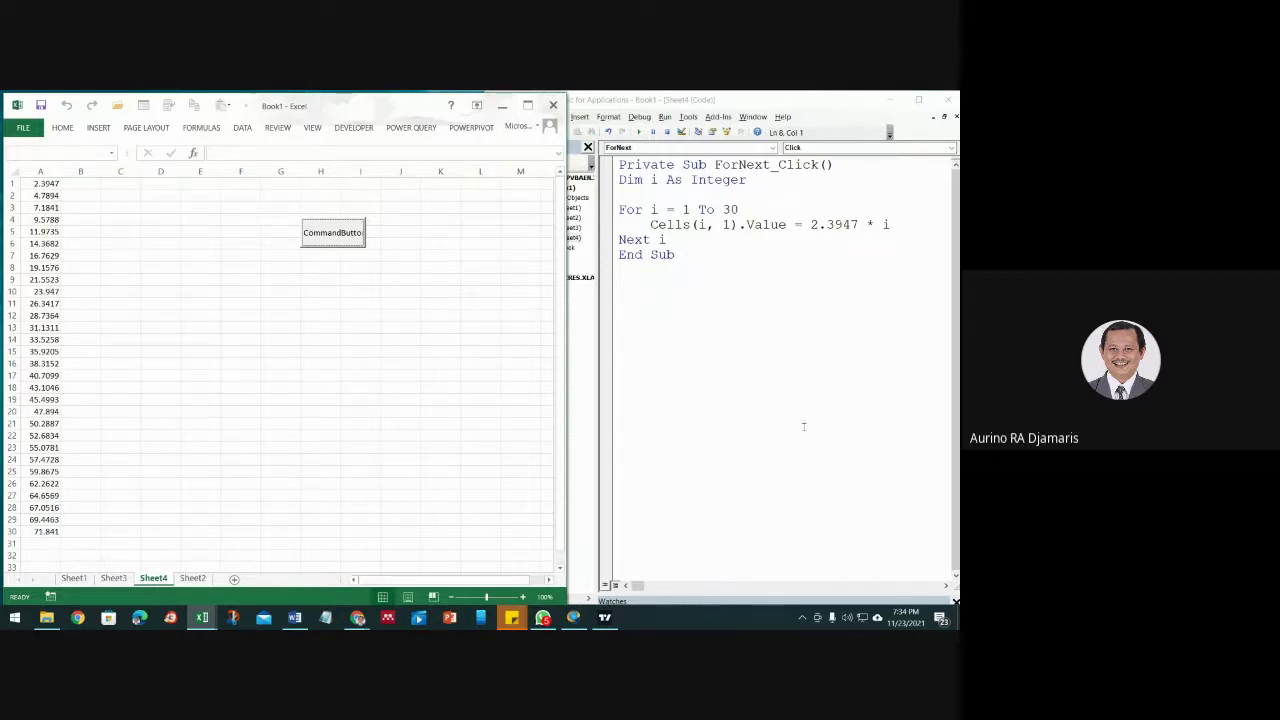
left_click(879, 227)
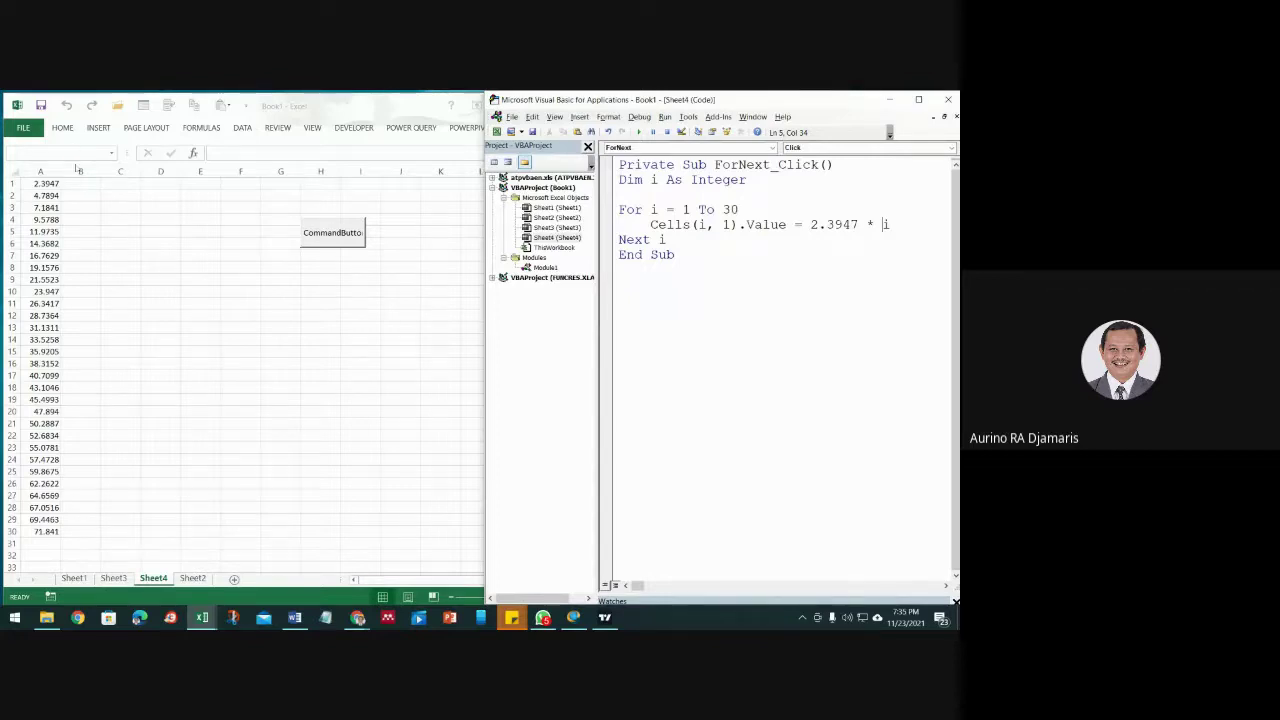
In Save As, browse to the documents\1Kuliah\ABC\Excel folder
left_click(23, 127)
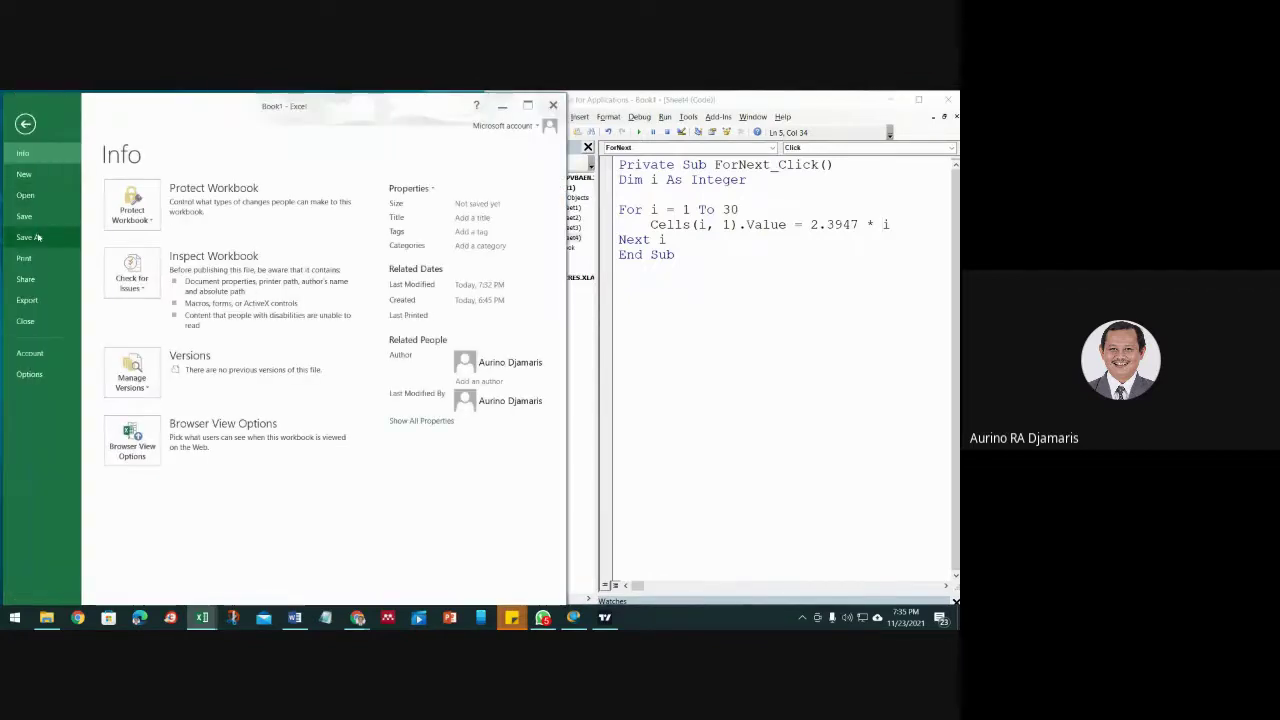
left_click(28, 237)
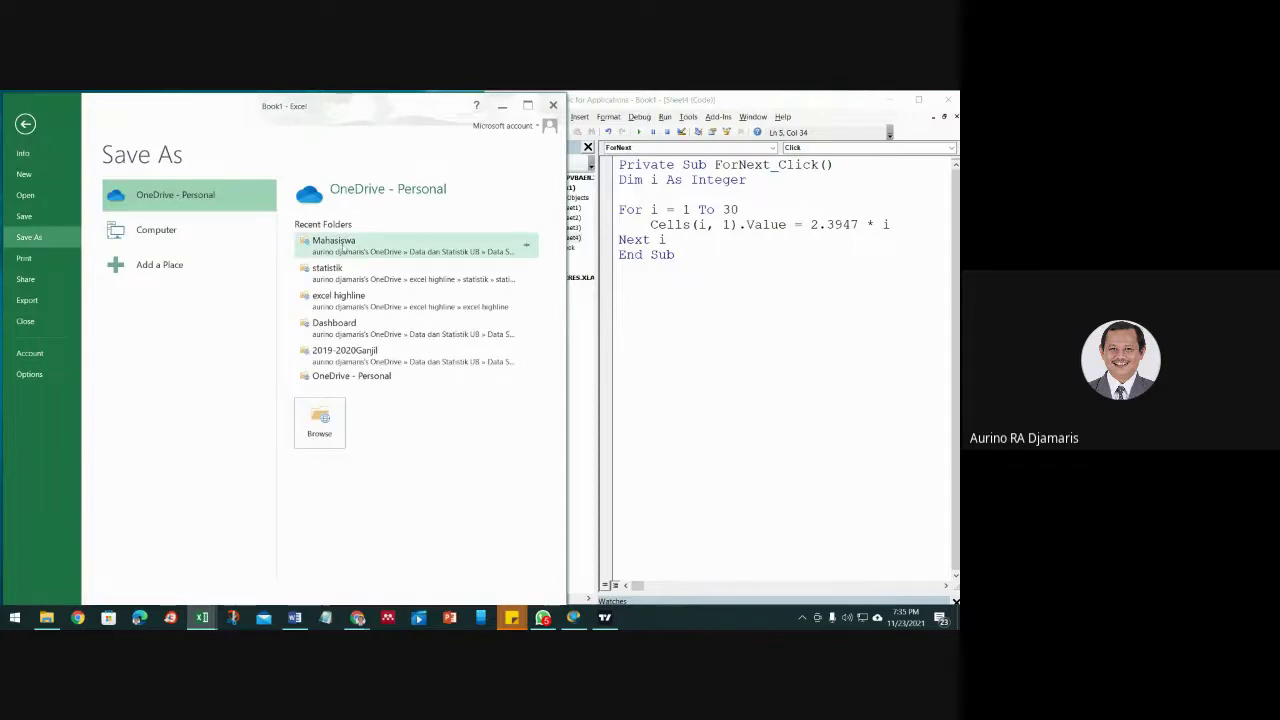
left_click(164, 239)
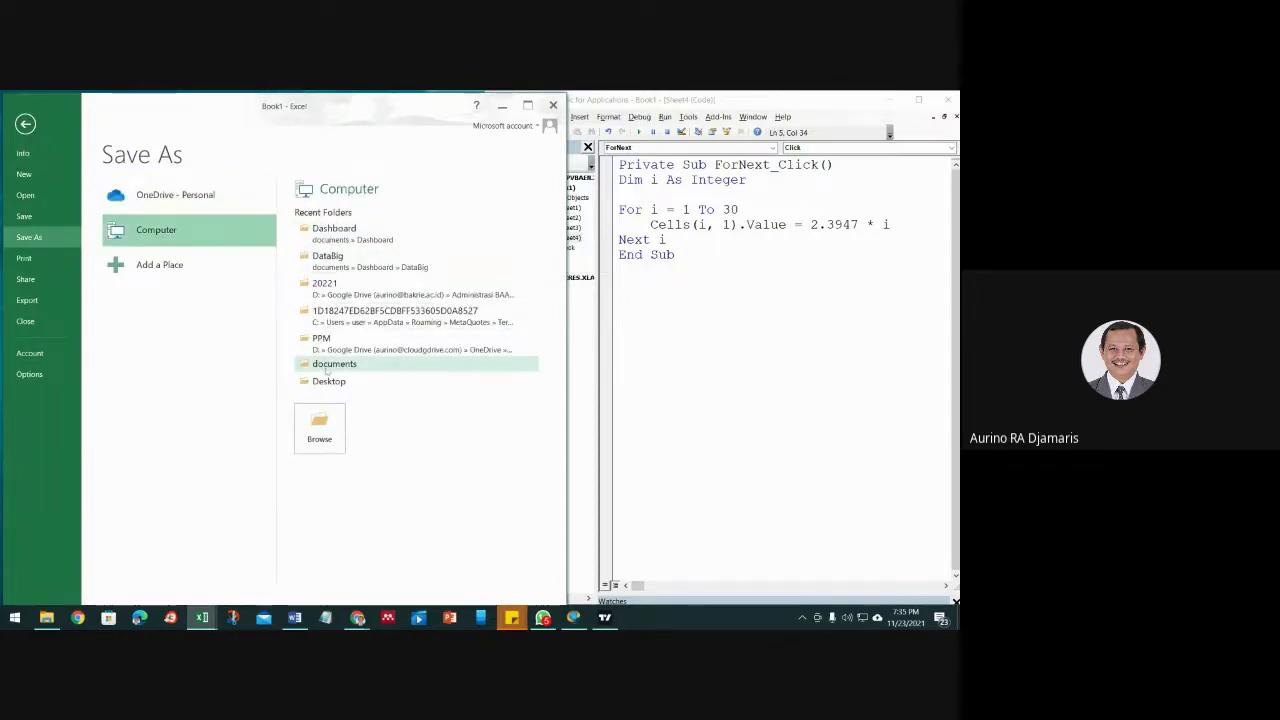
left_click(327, 366)
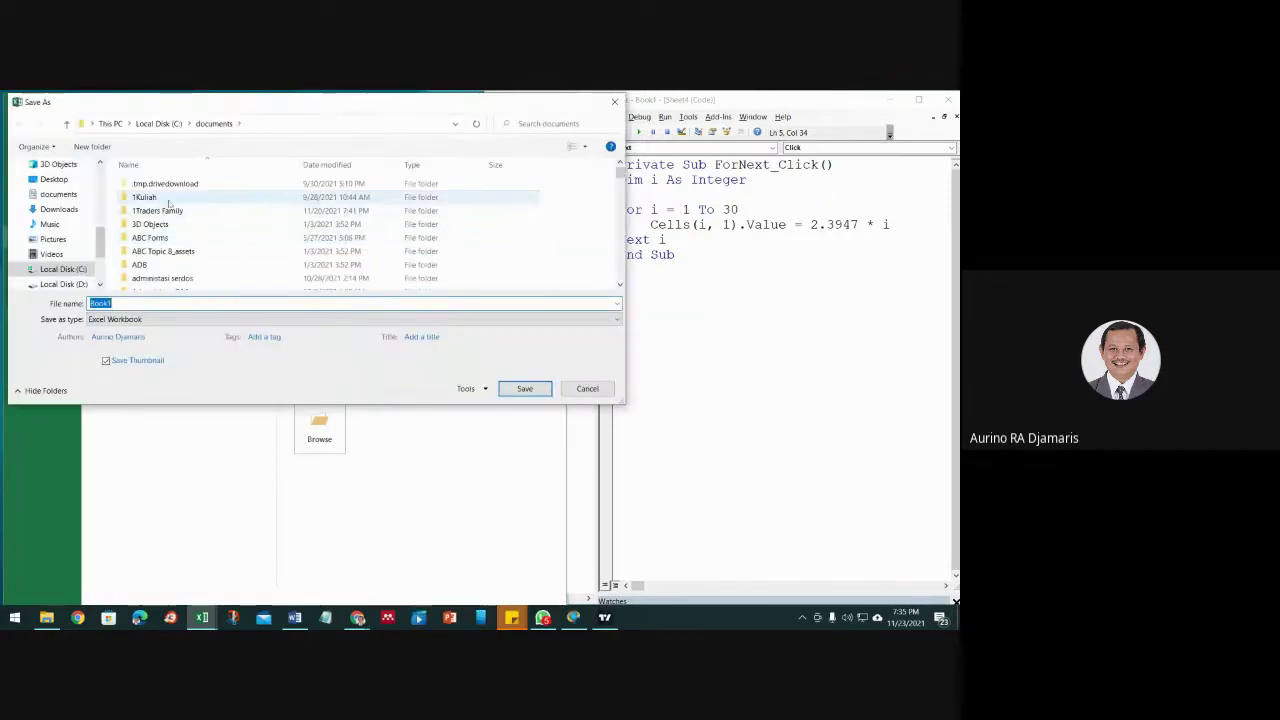
double_click(169, 199)
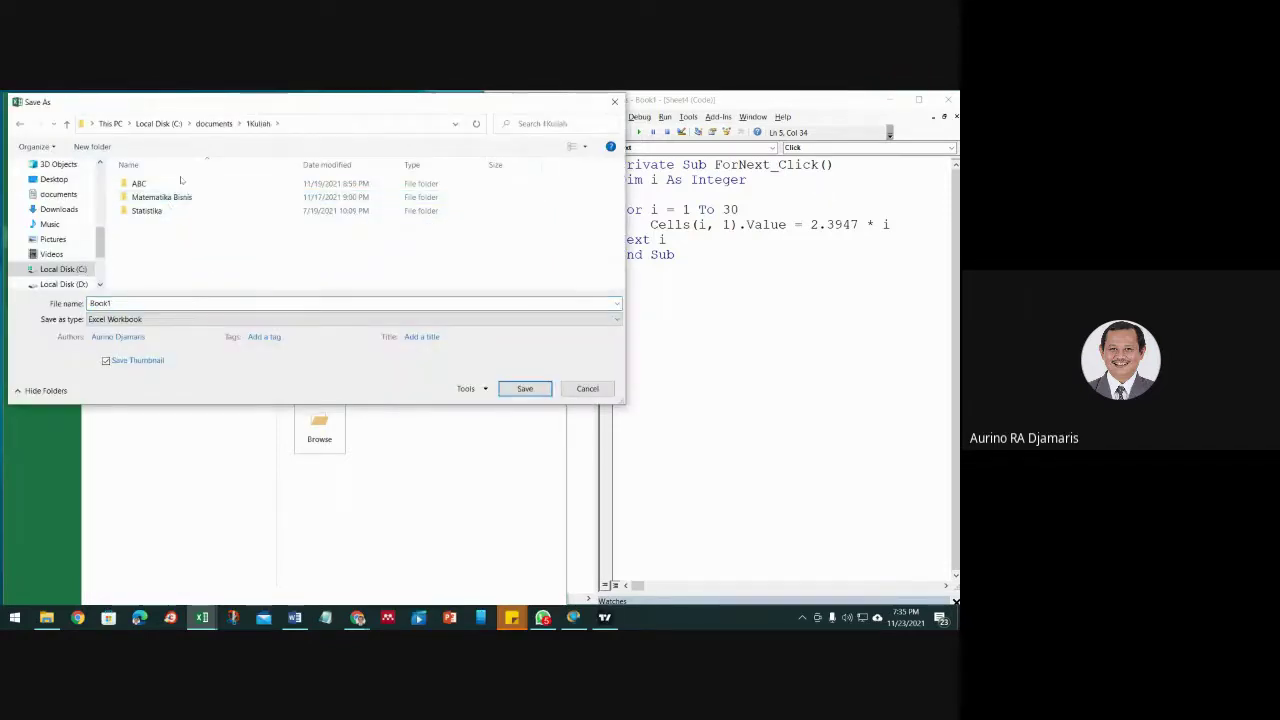
double_click(160, 183)
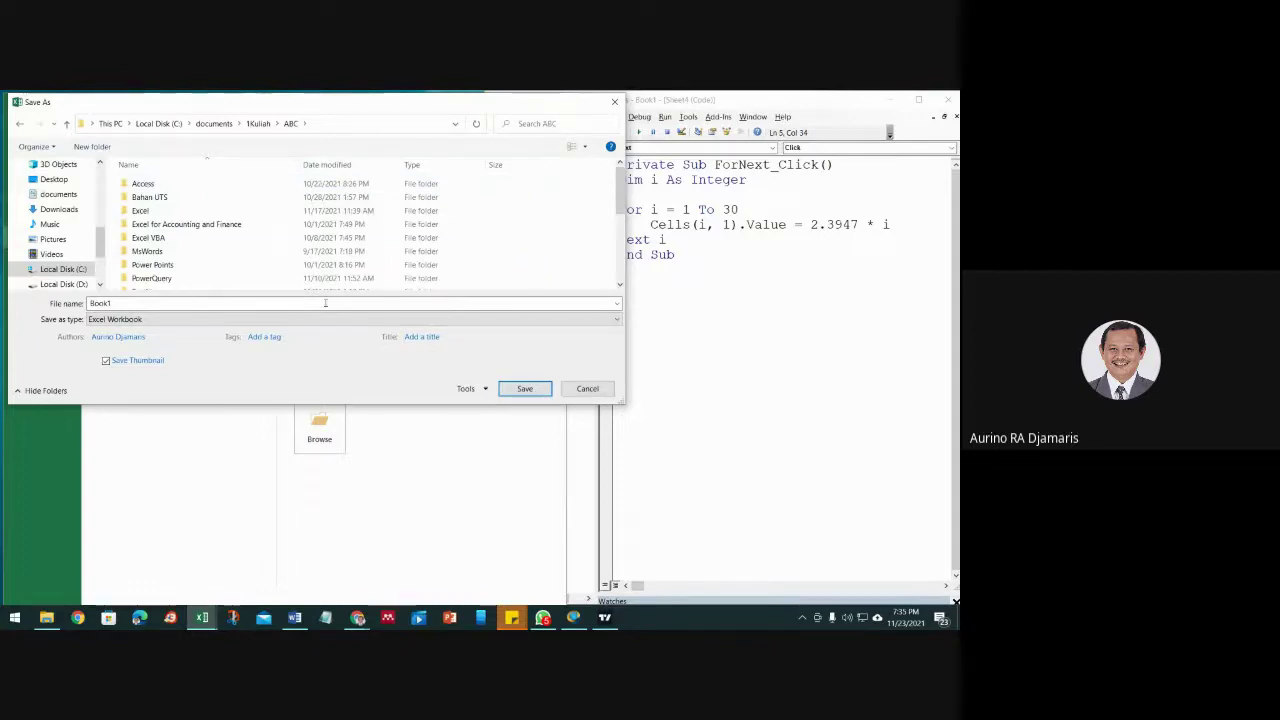
scroll(172, 242, "down", 3)
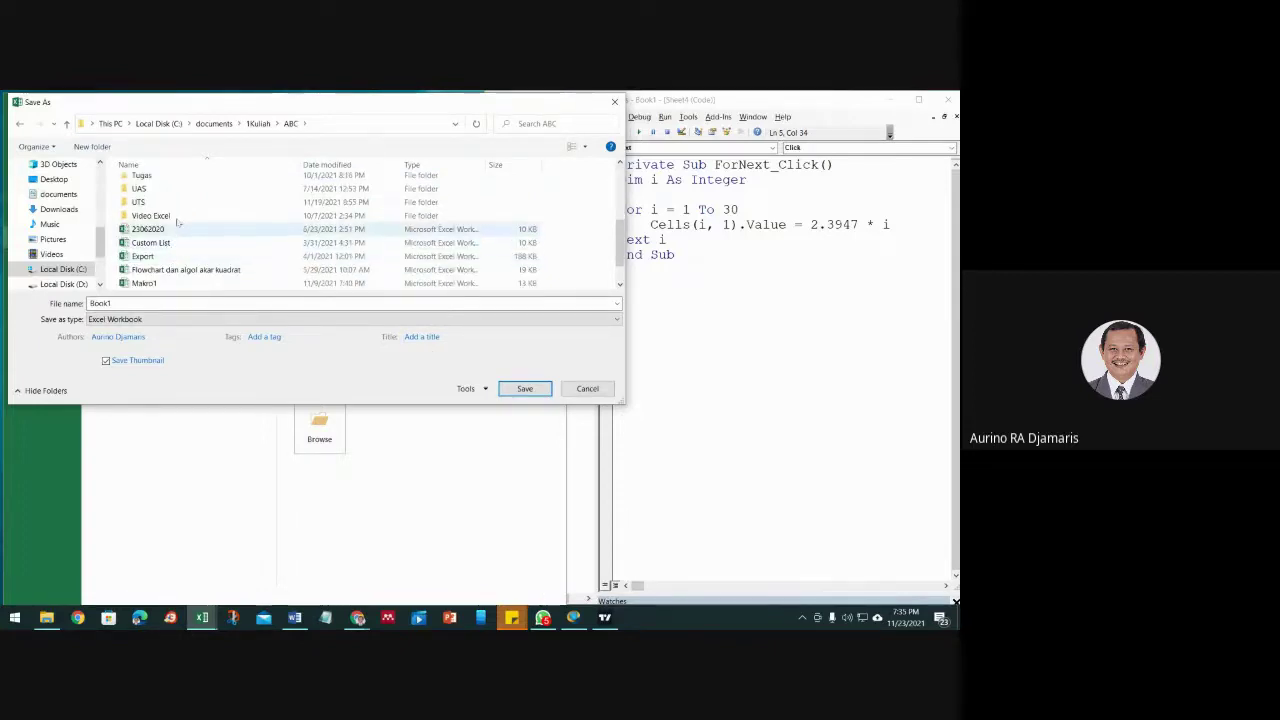
scroll(177, 222, "up", 1)
scroll(181, 214, "up", 2)
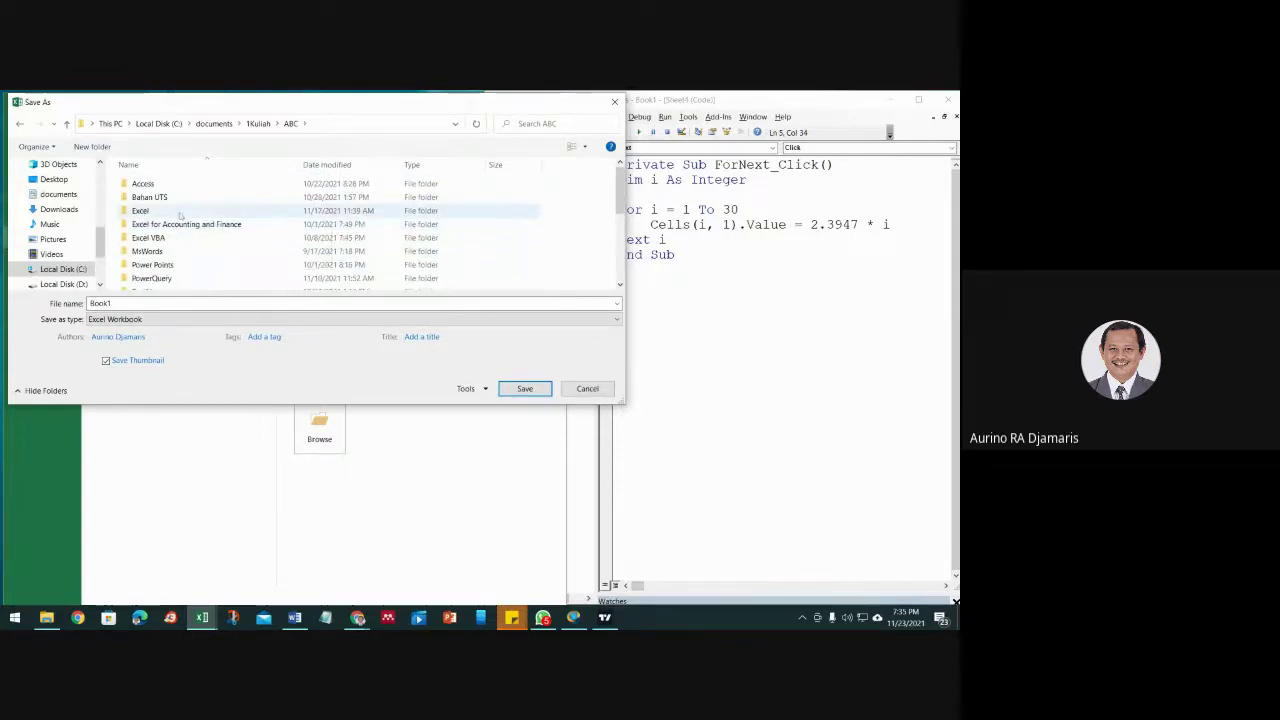
double_click(140, 211)
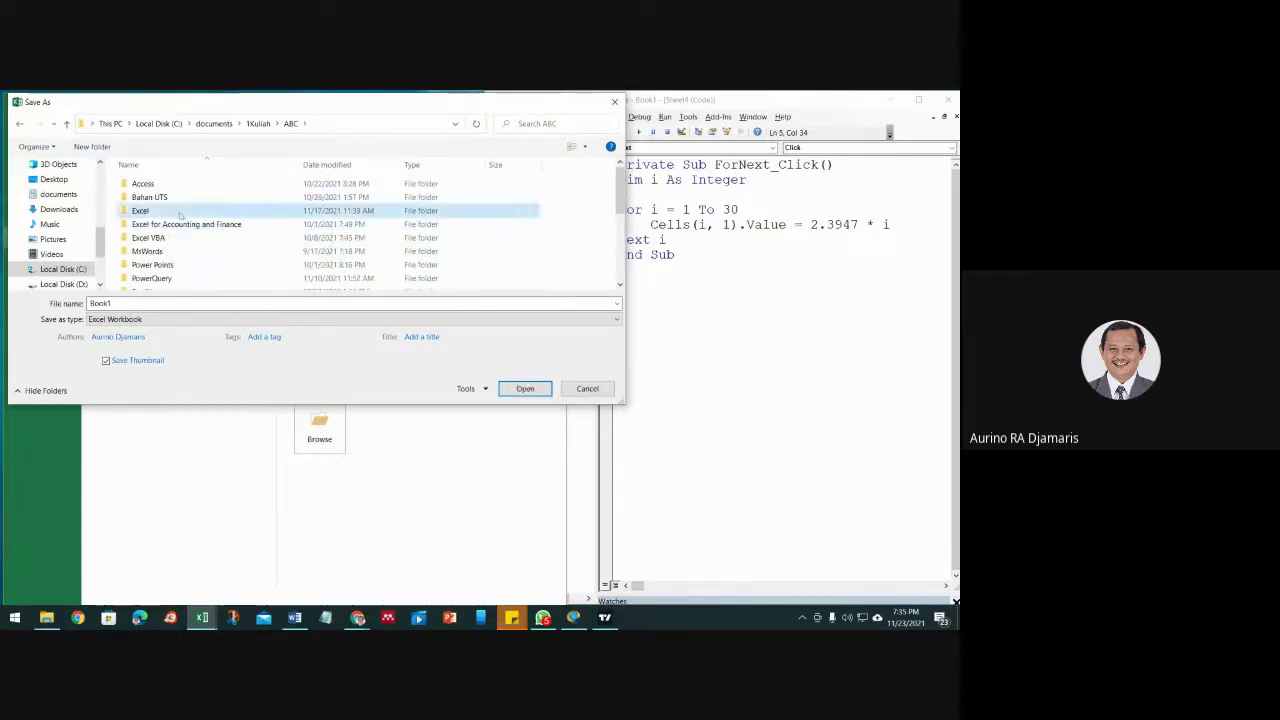
Save the file as VariableIFFor in the Excel Macro-Enabled Workbook format
double_click(147, 305)
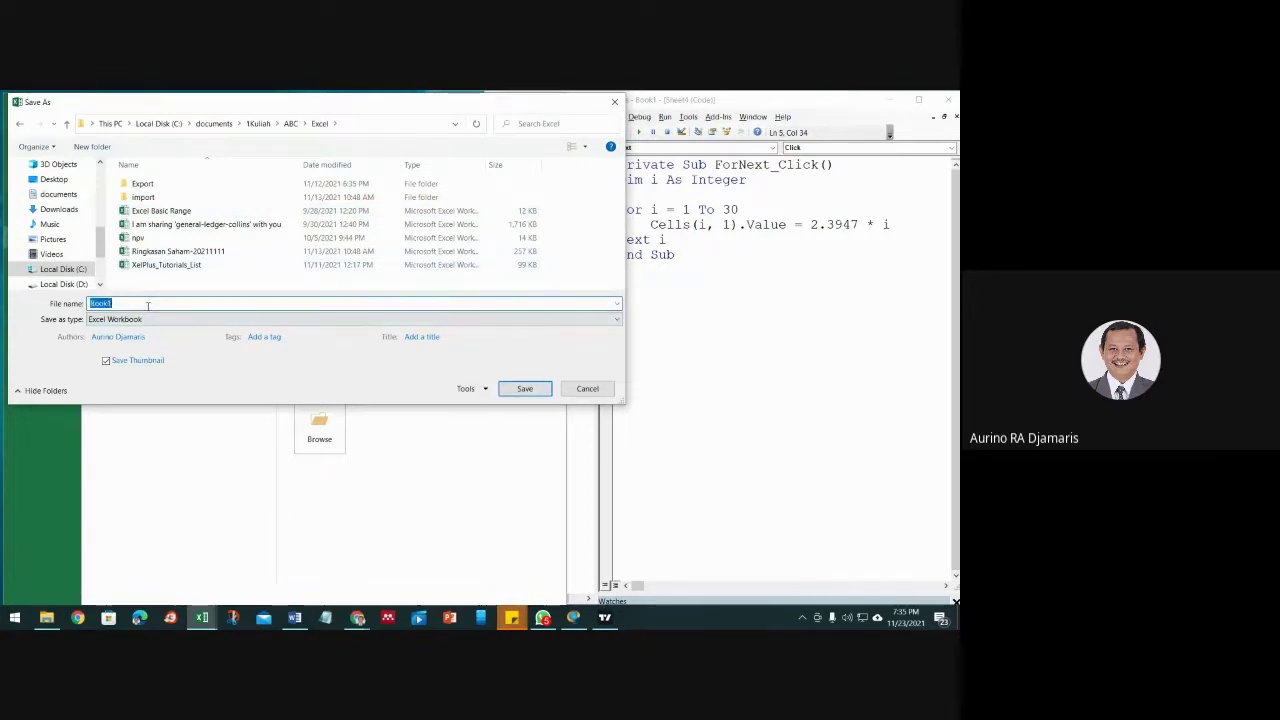
type("Variab")
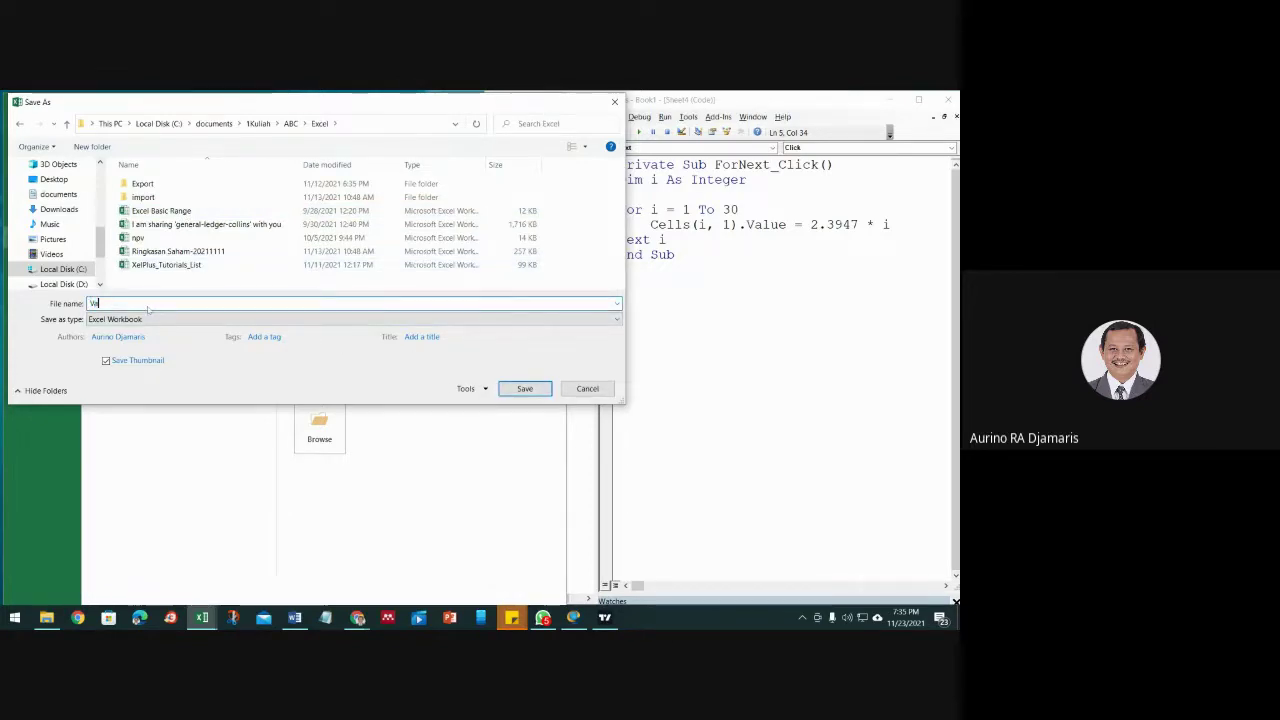
type("le")
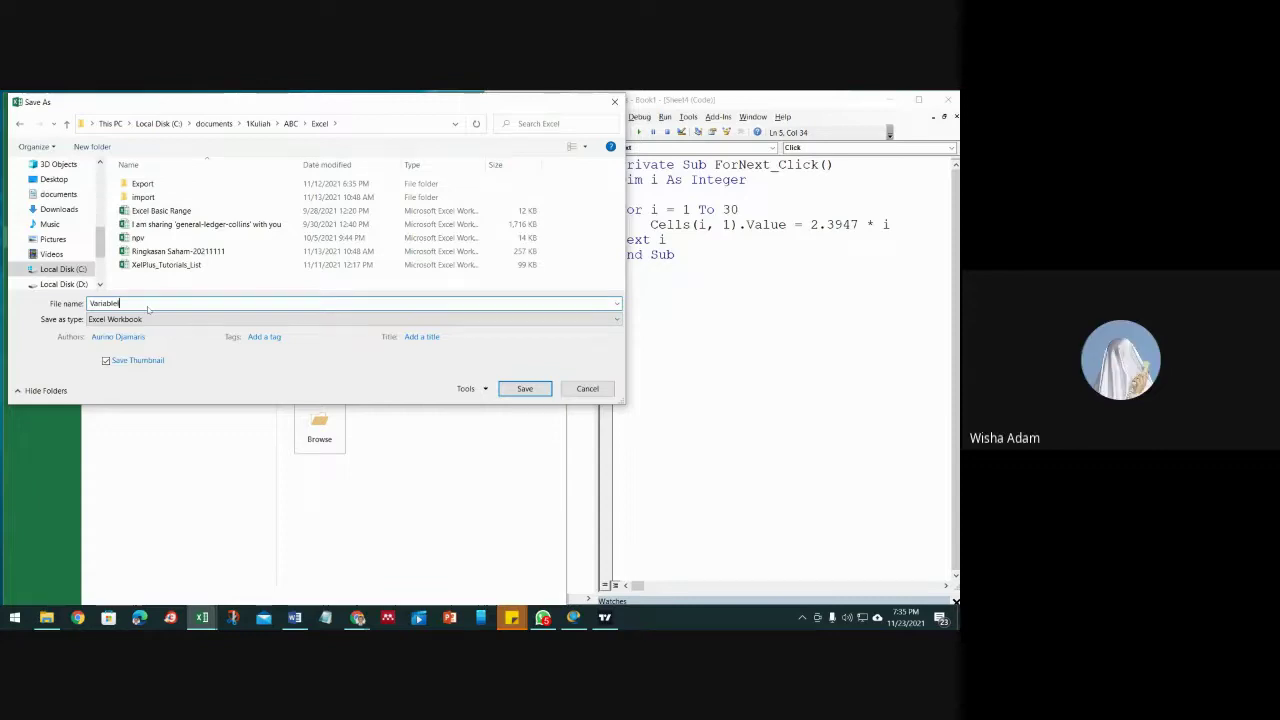
type("F")
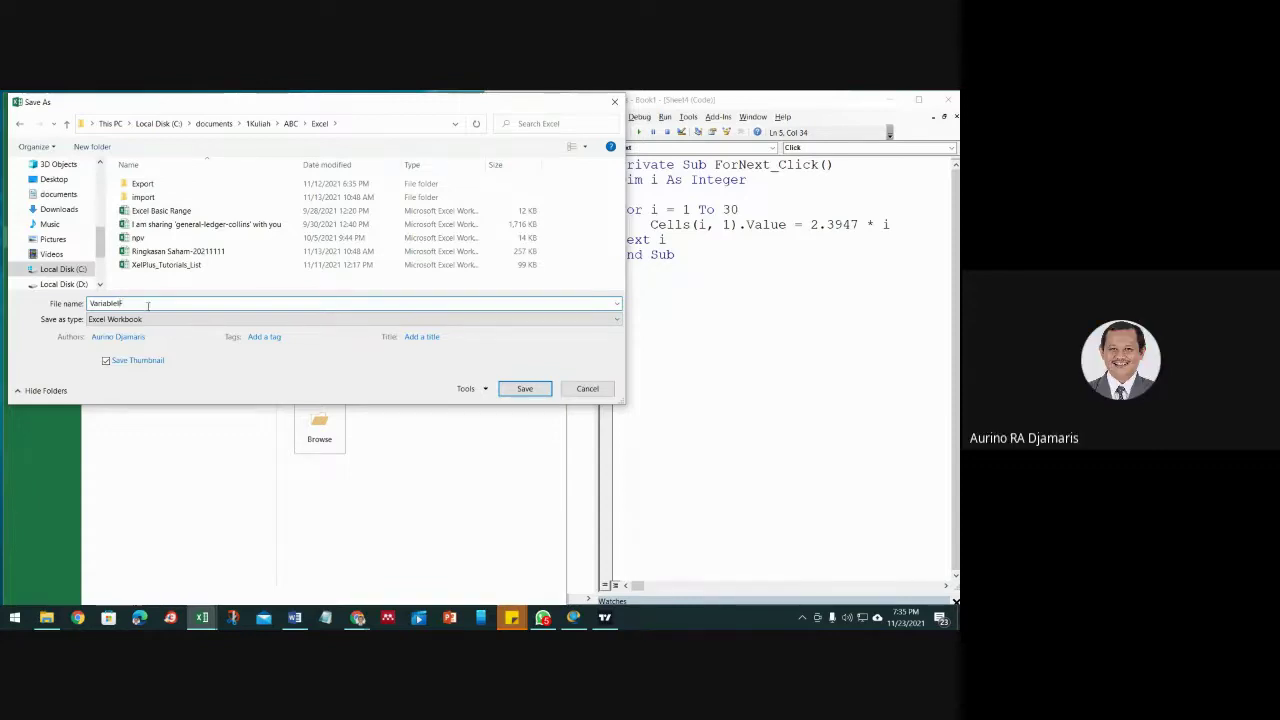
type("or")
left_click(515, 389)
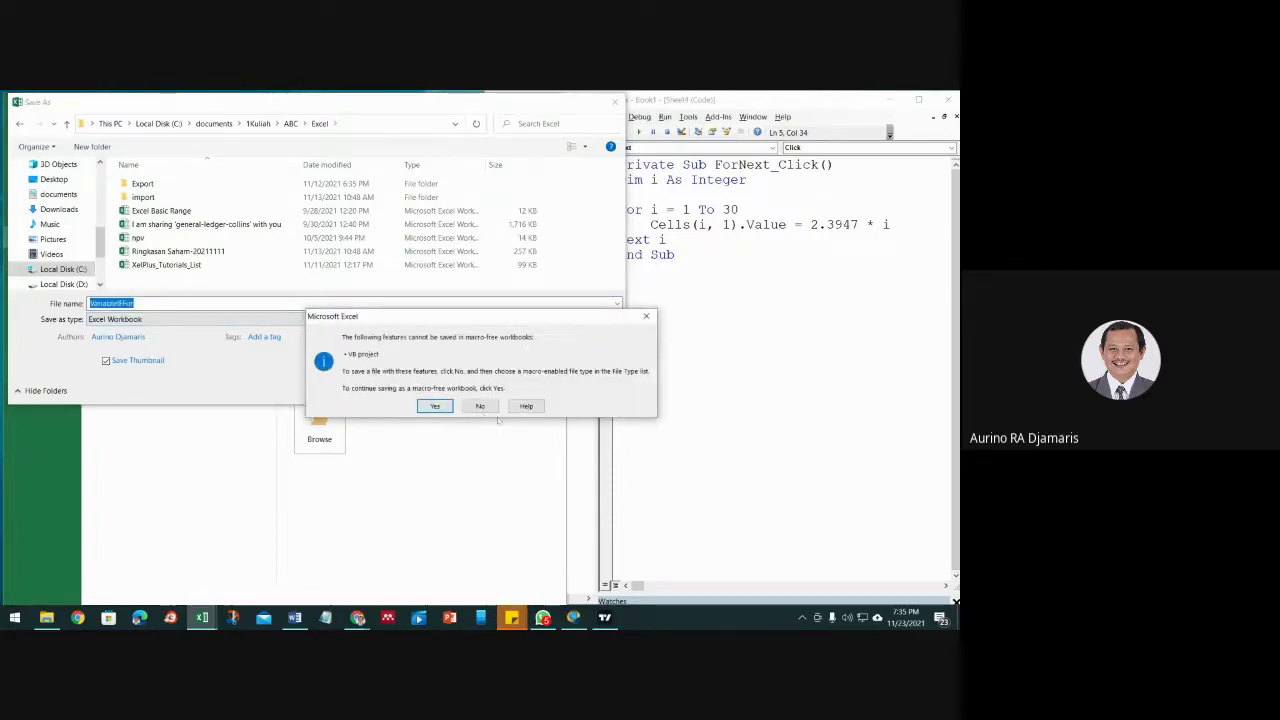
left_click(463, 406)
left_click(291, 321)
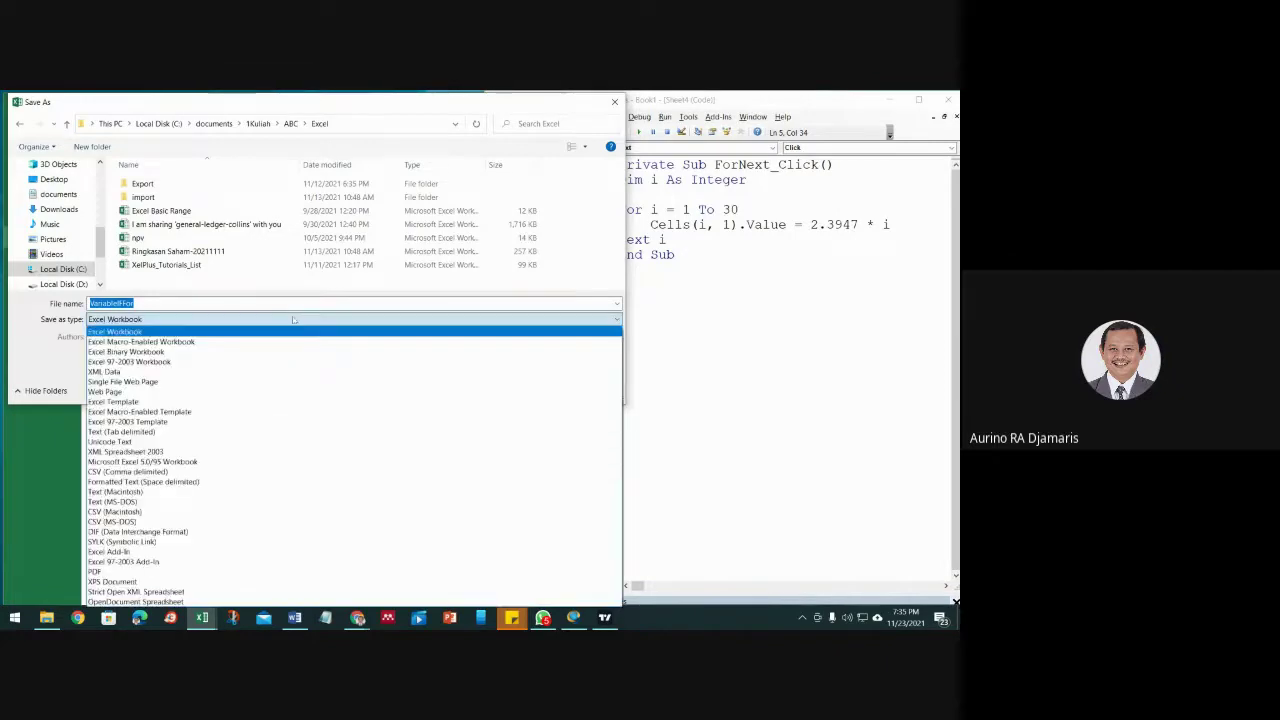
left_click(291, 333)
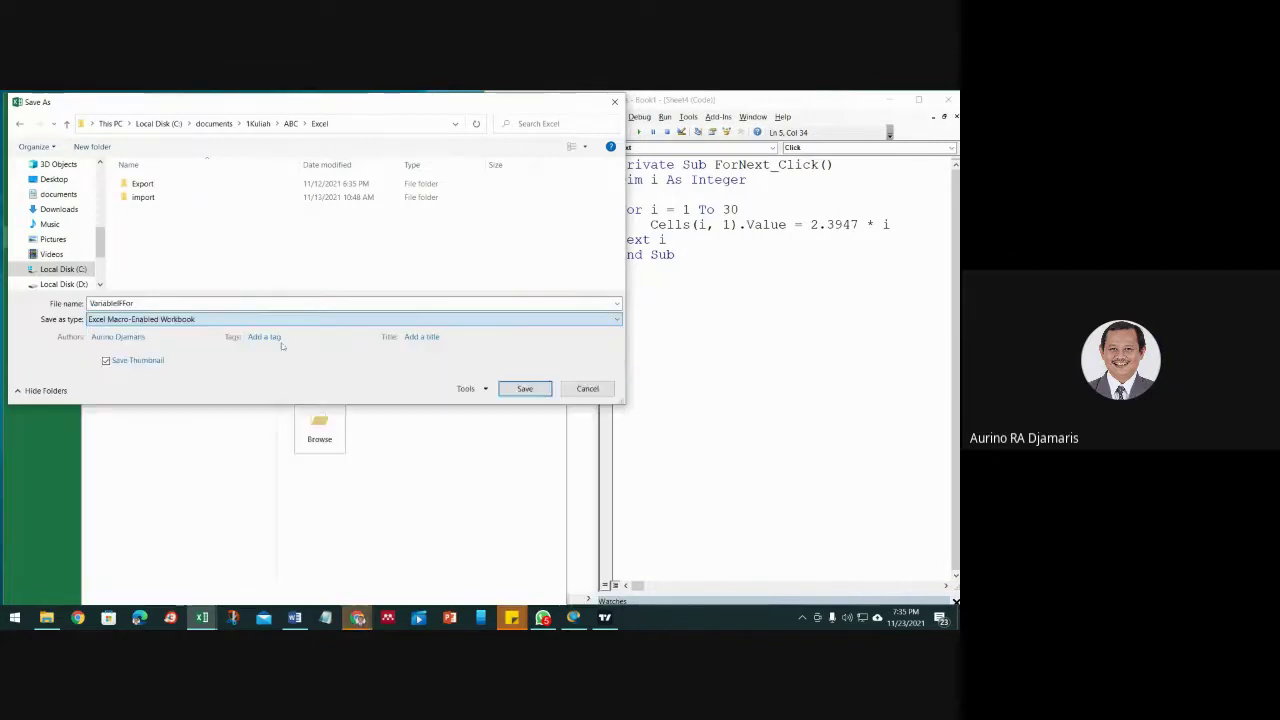
left_click(525, 388)
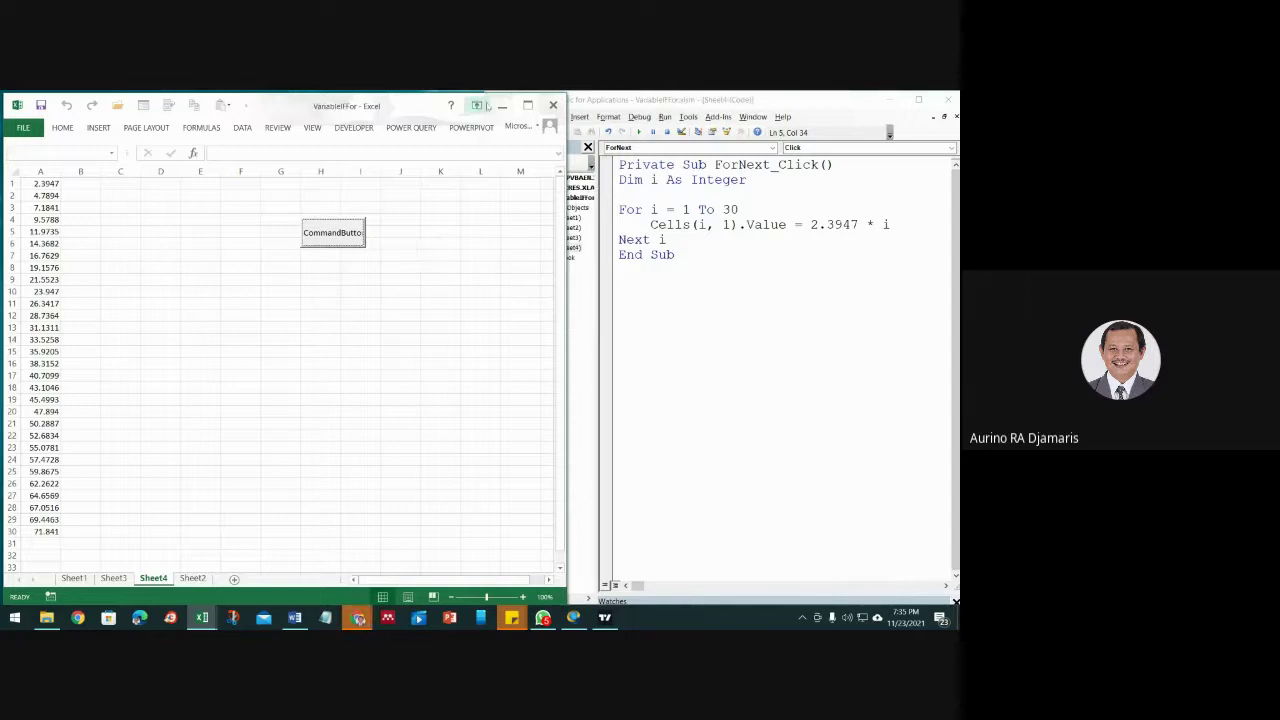
Minimize Excel and open File Explorer at documents\1Kuliah\ABC
left_click(501, 105)
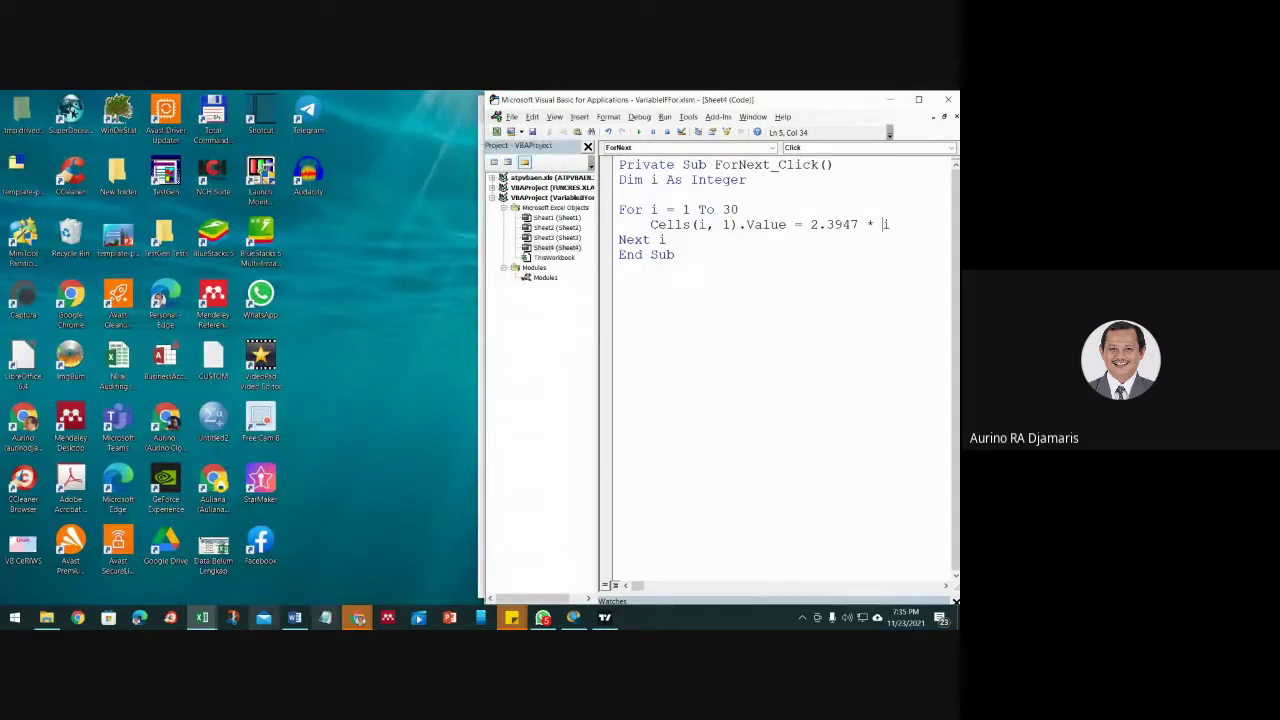
mouse_move(202, 617)
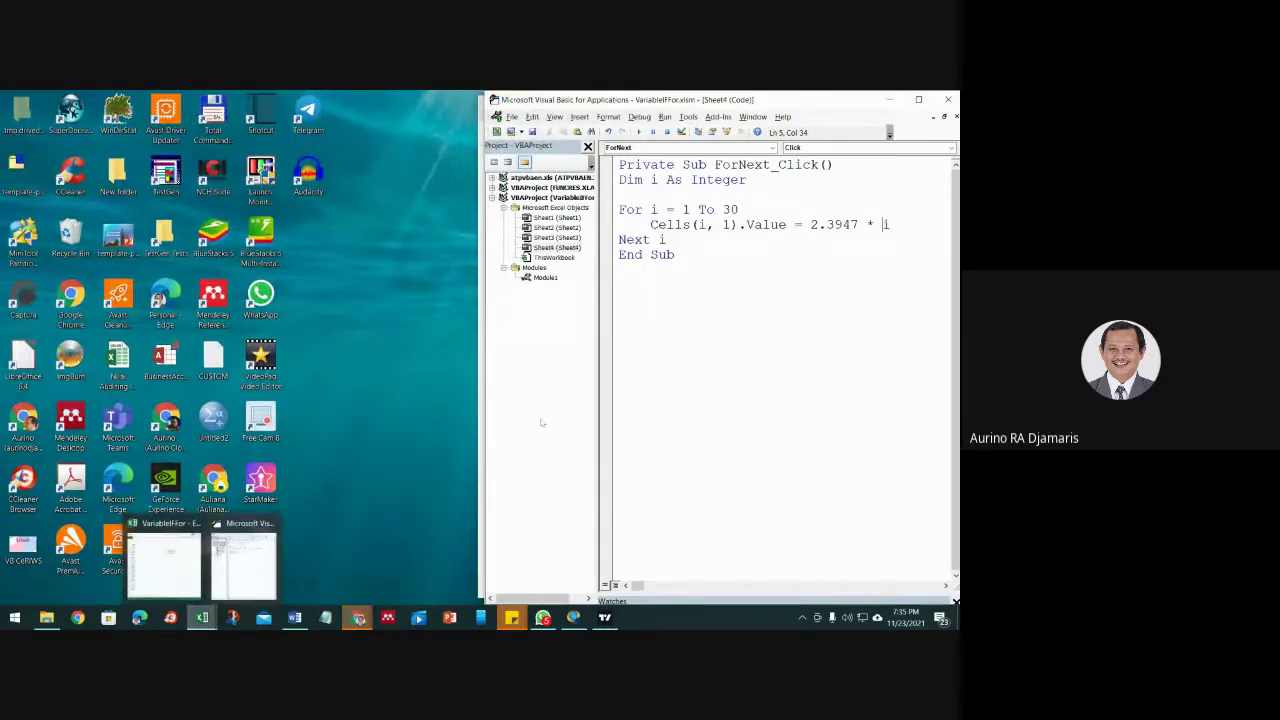
left_click(57, 623)
left_click(57, 621)
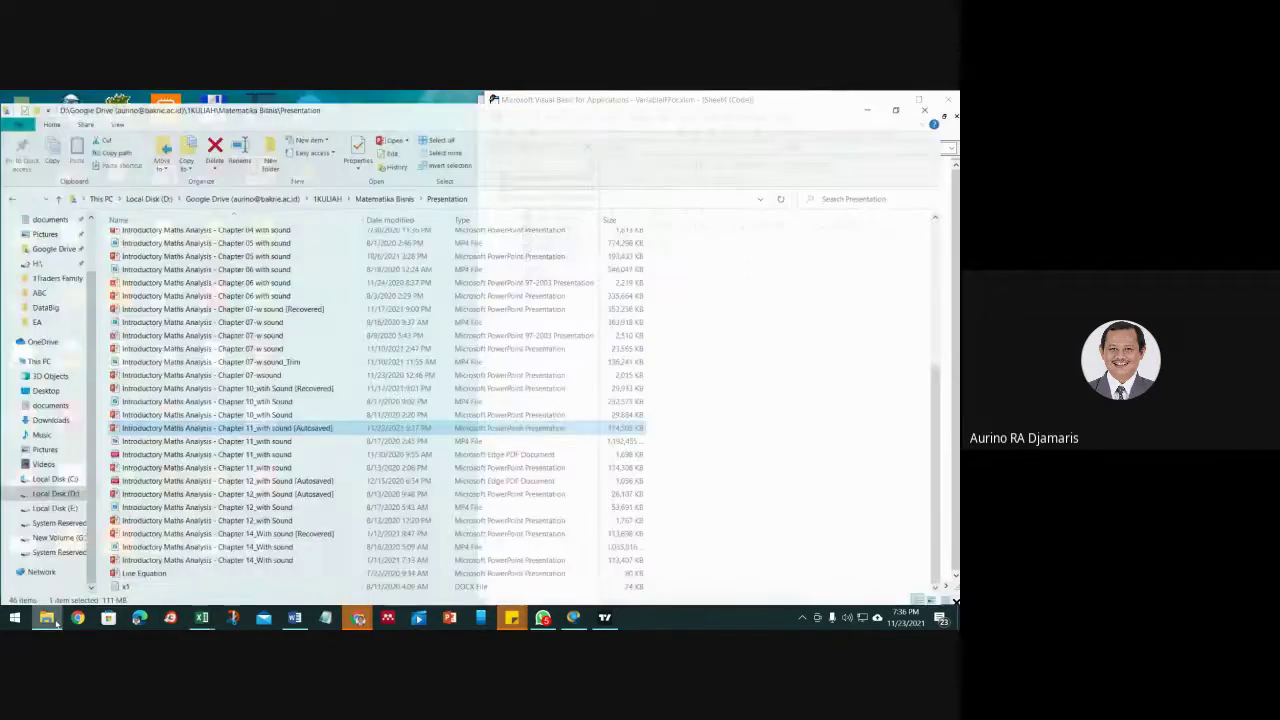
left_click(50, 209)
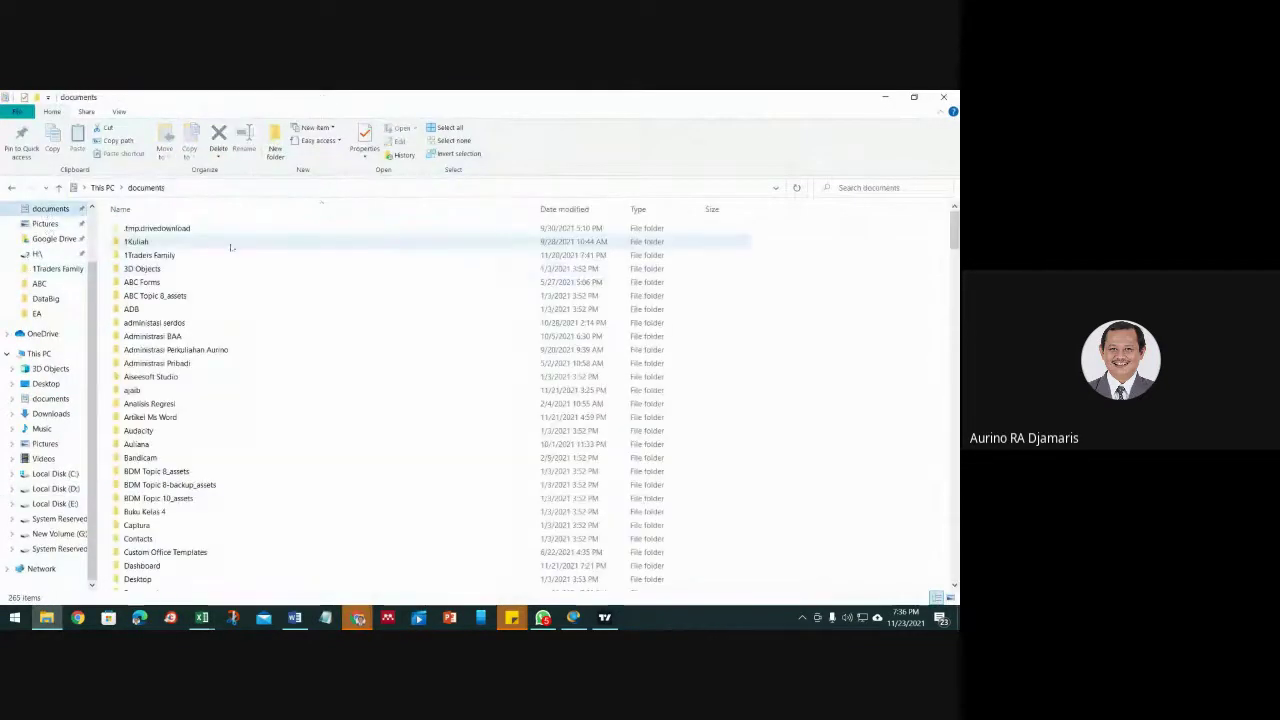
double_click(160, 242)
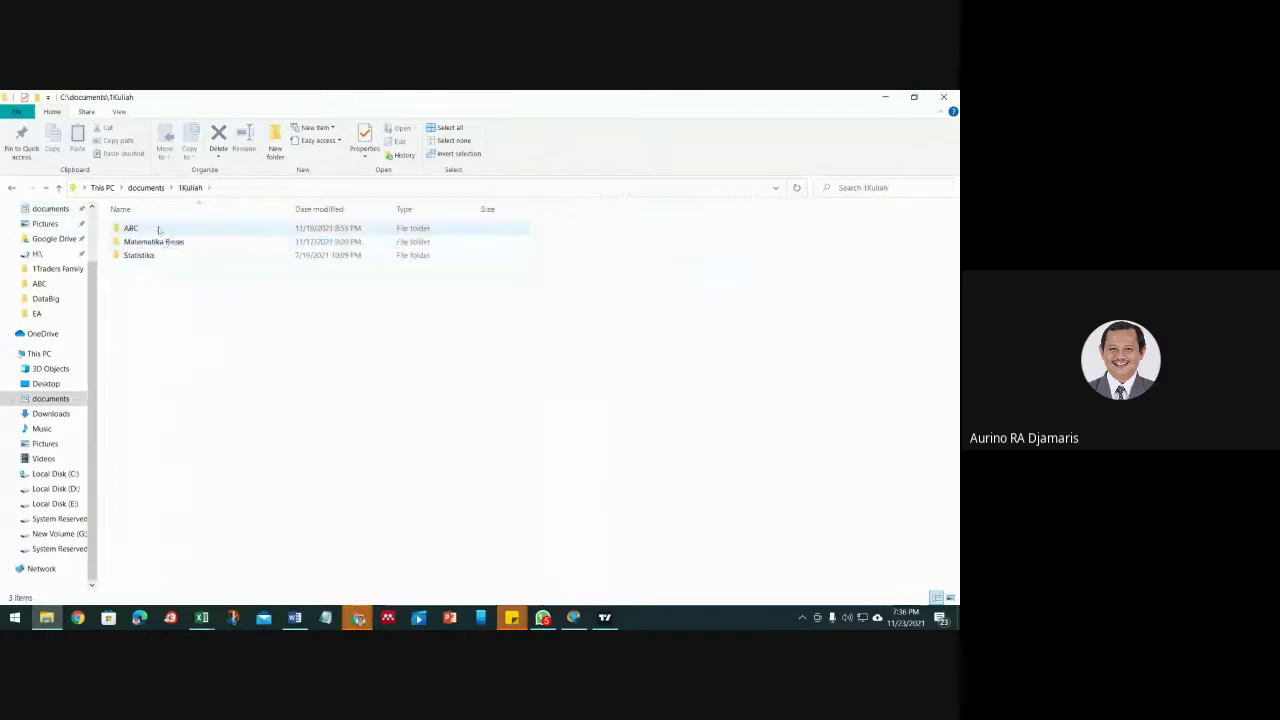
double_click(157, 229)
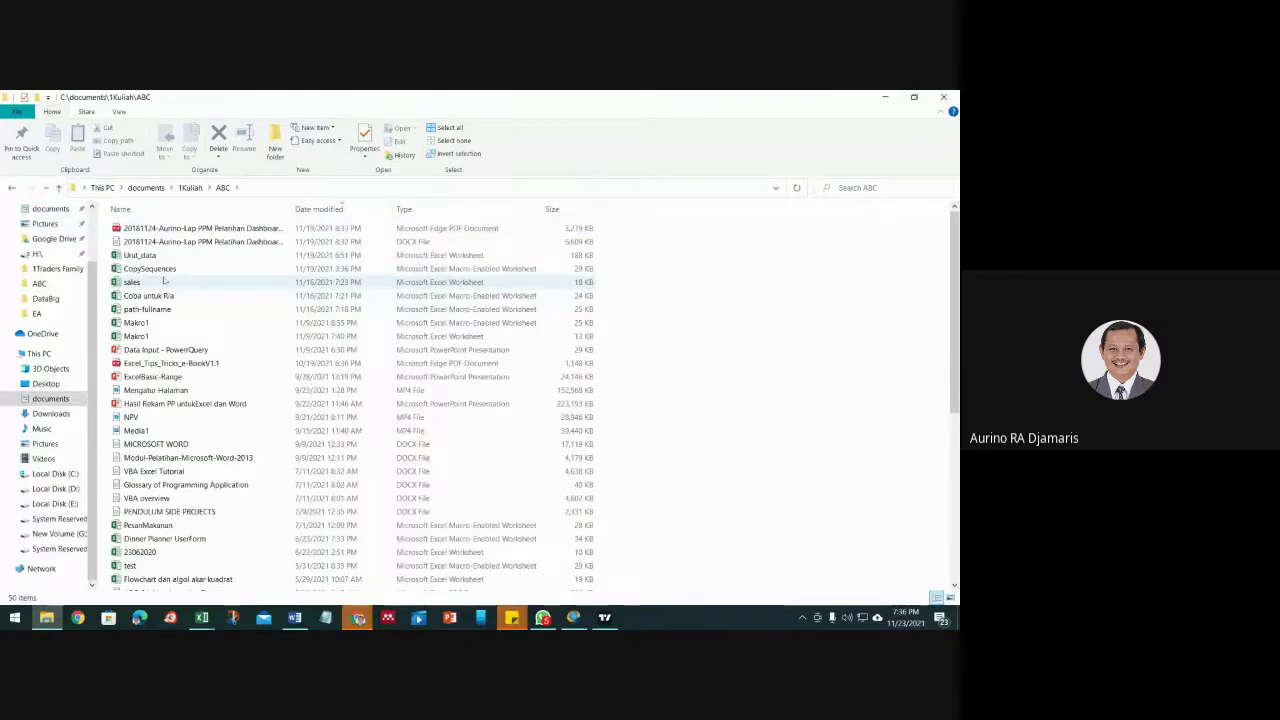
Open the Excel subfolder and select the new VariableIFFor workbook
scroll(170, 300, "down", 3)
scroll(172, 313, "down", 5)
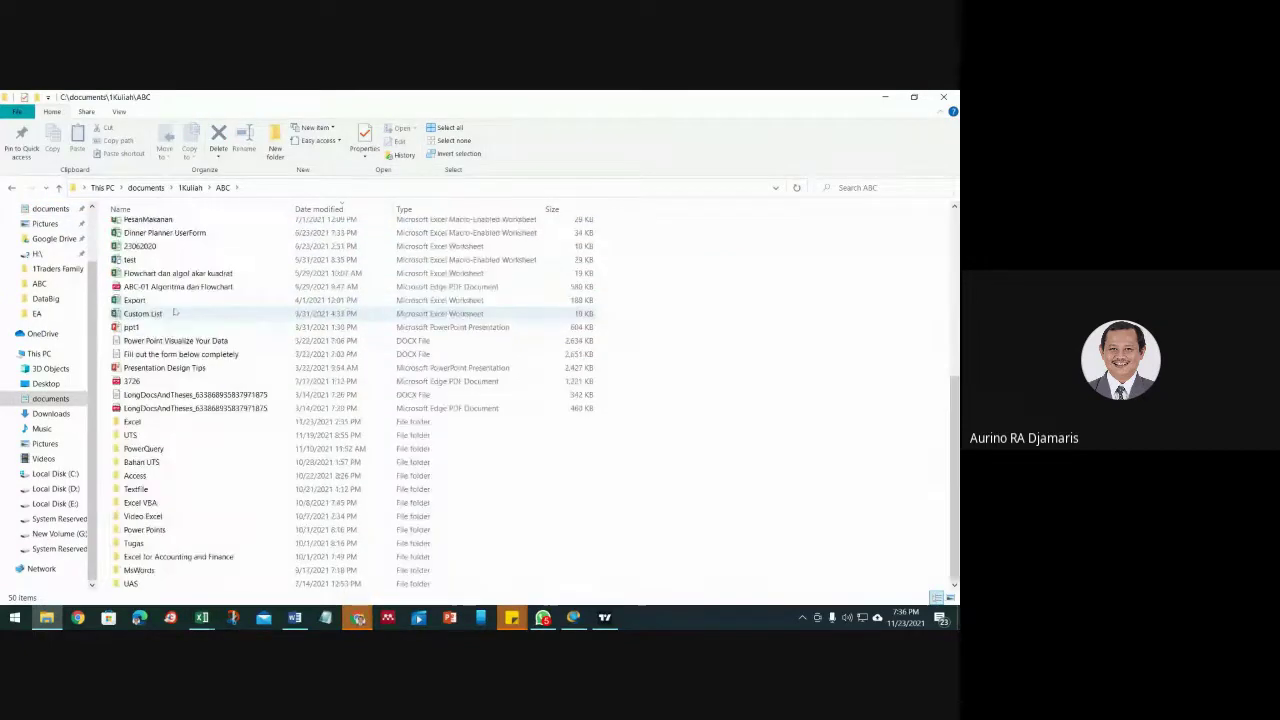
double_click(140, 420)
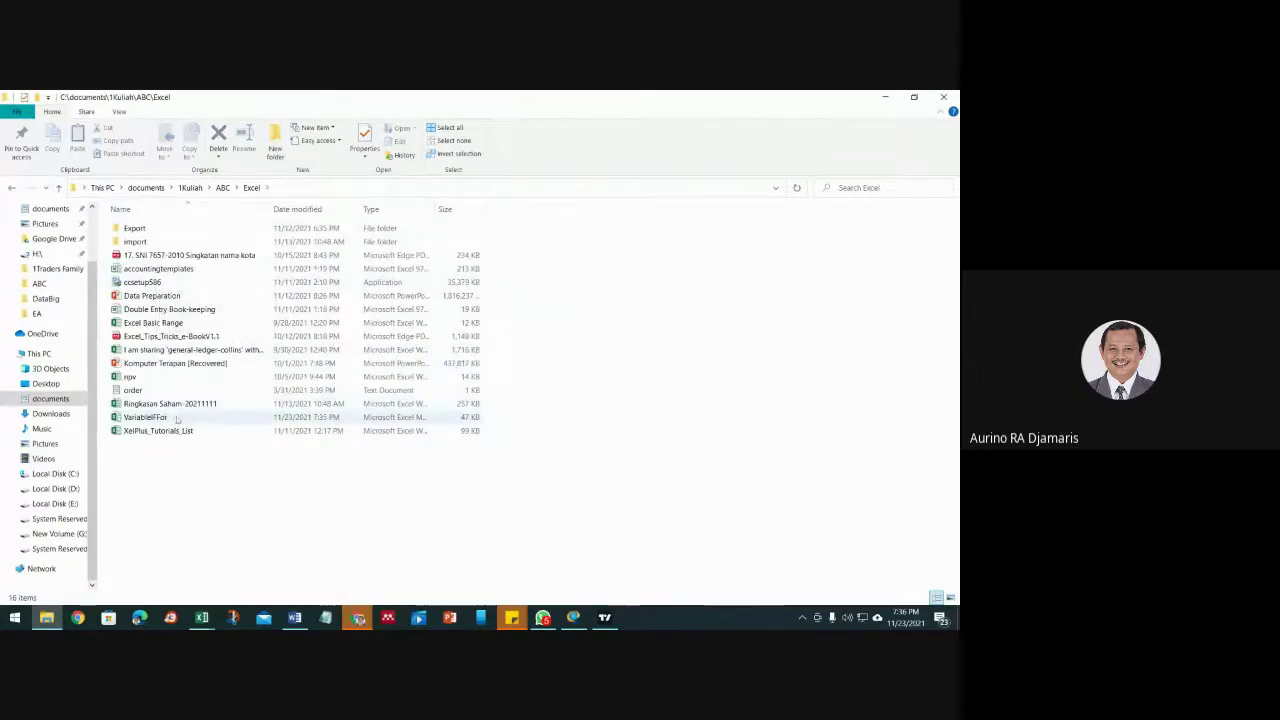
mouse_move(176, 417)
left_mouse_down()
mouse_move(612, 477)
mouse_move(574, 529)
left_mouse_up()
key("Up")
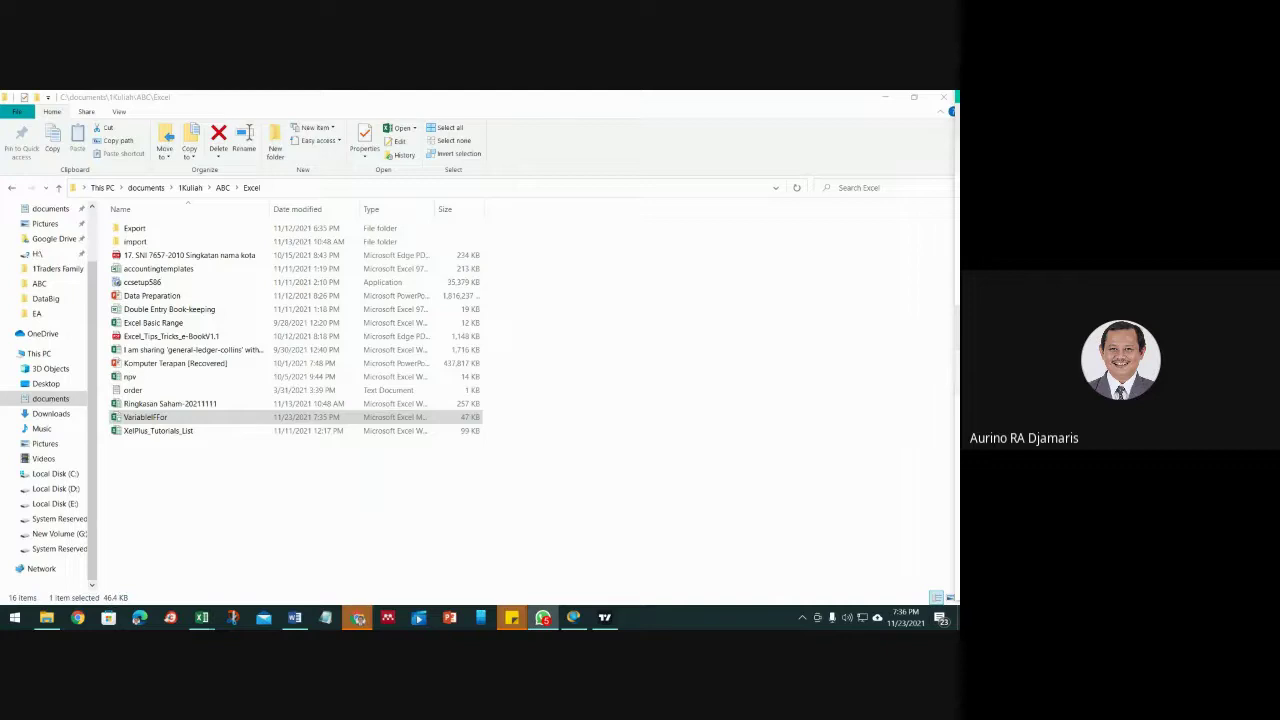
left_click(136, 417)
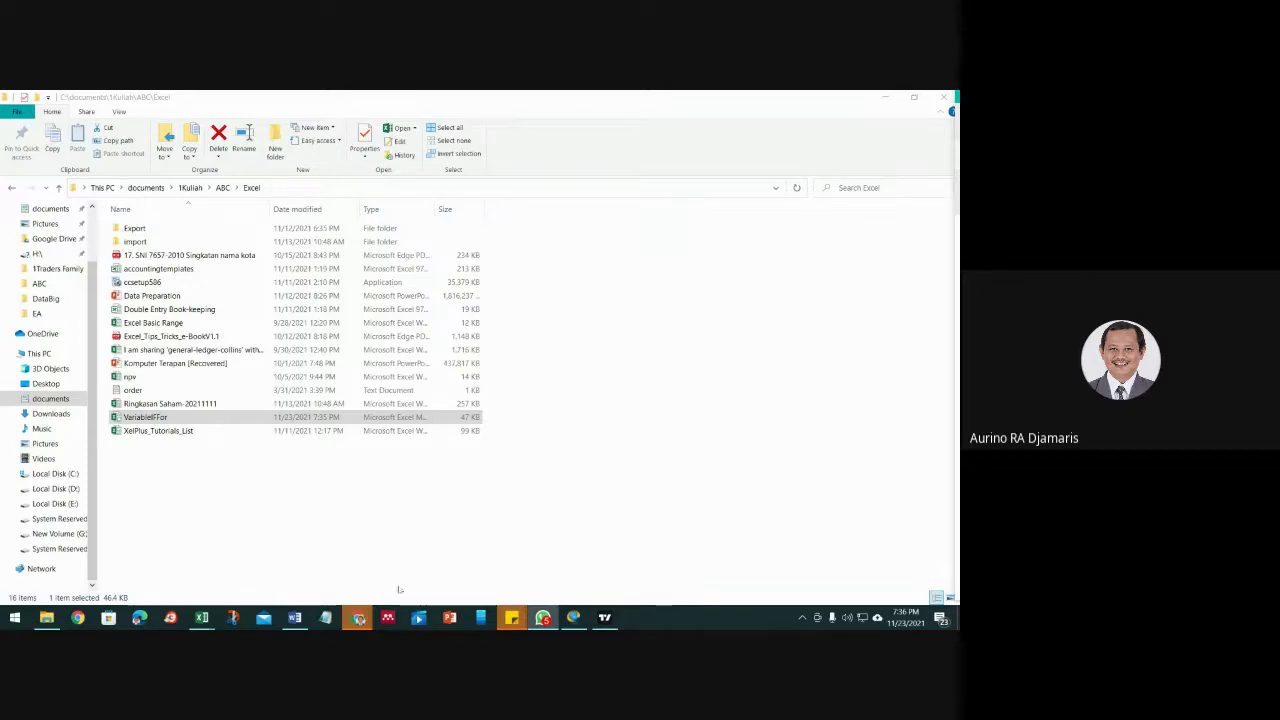
Maximize the Chrome Loop tutorial and scroll to the Double Loop example filling A1:B6
mouse_move(358, 617)
left_click(320, 550)
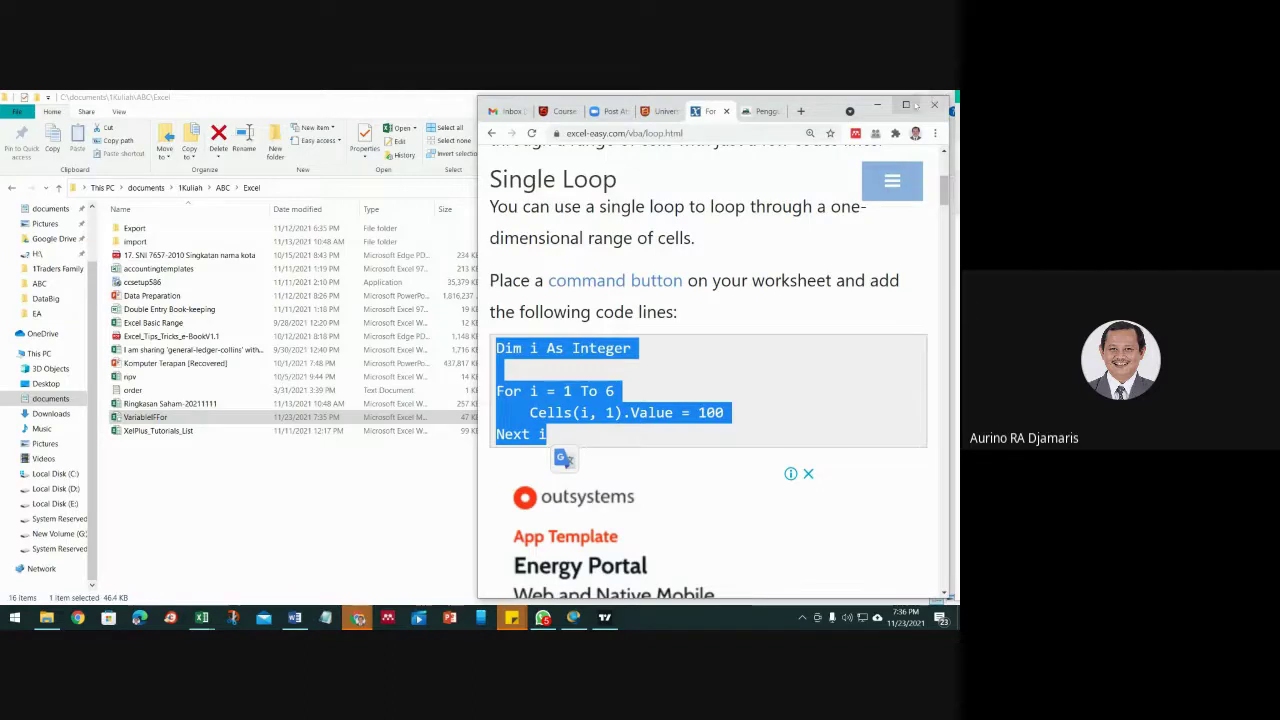
left_click(906, 104)
scroll(484, 449, "down", 3)
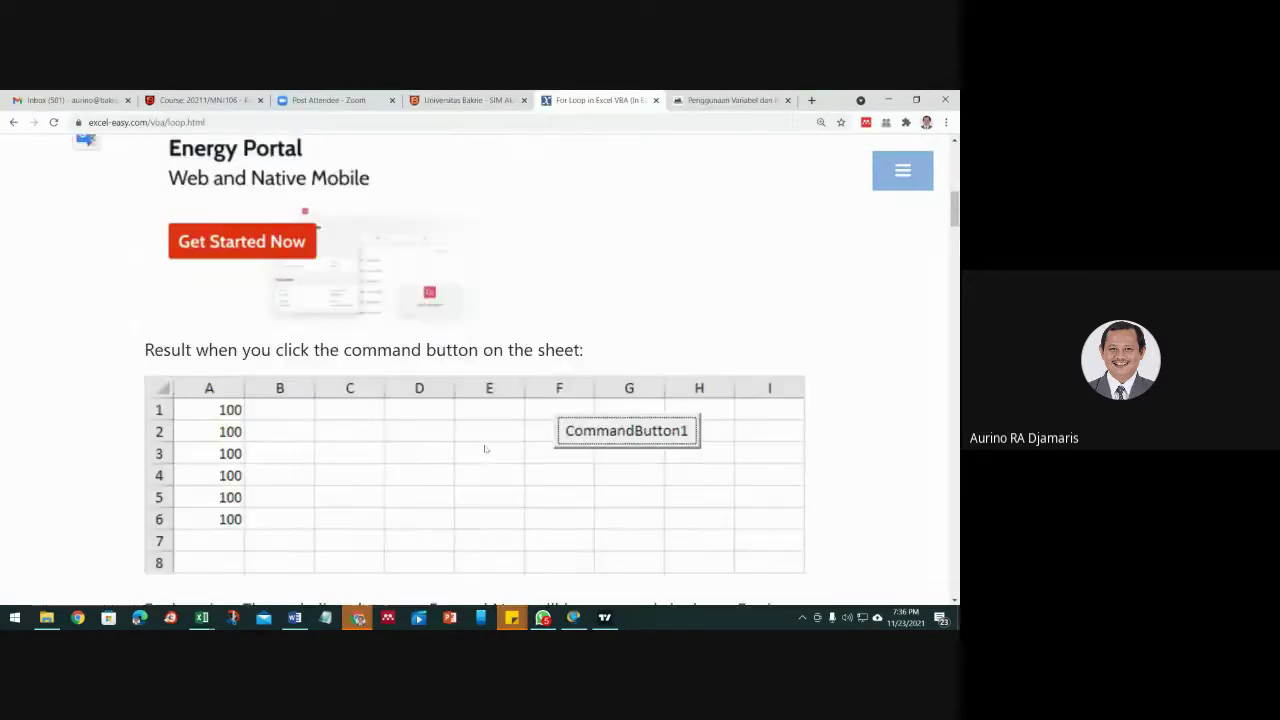
scroll(484, 449, "down", 3)
scroll(484, 449, "down", 4)
scroll(484, 449, "up", 1)
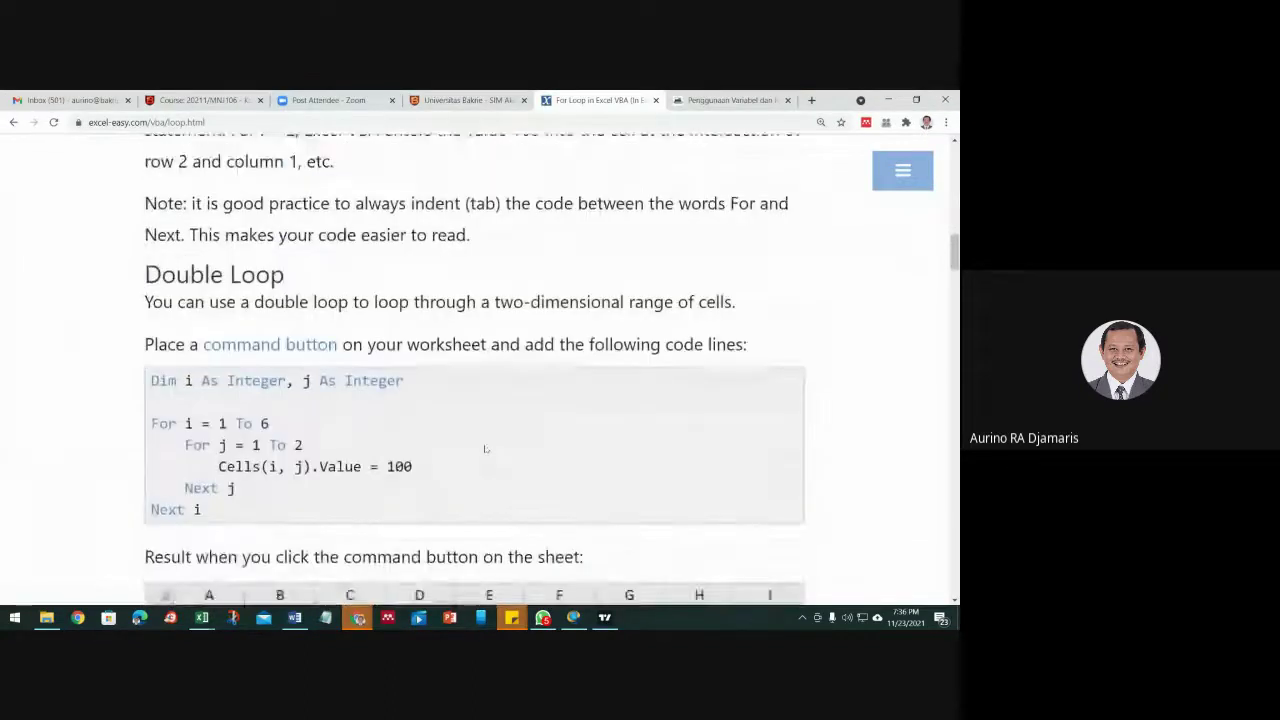
scroll(309, 320, "down", 1)
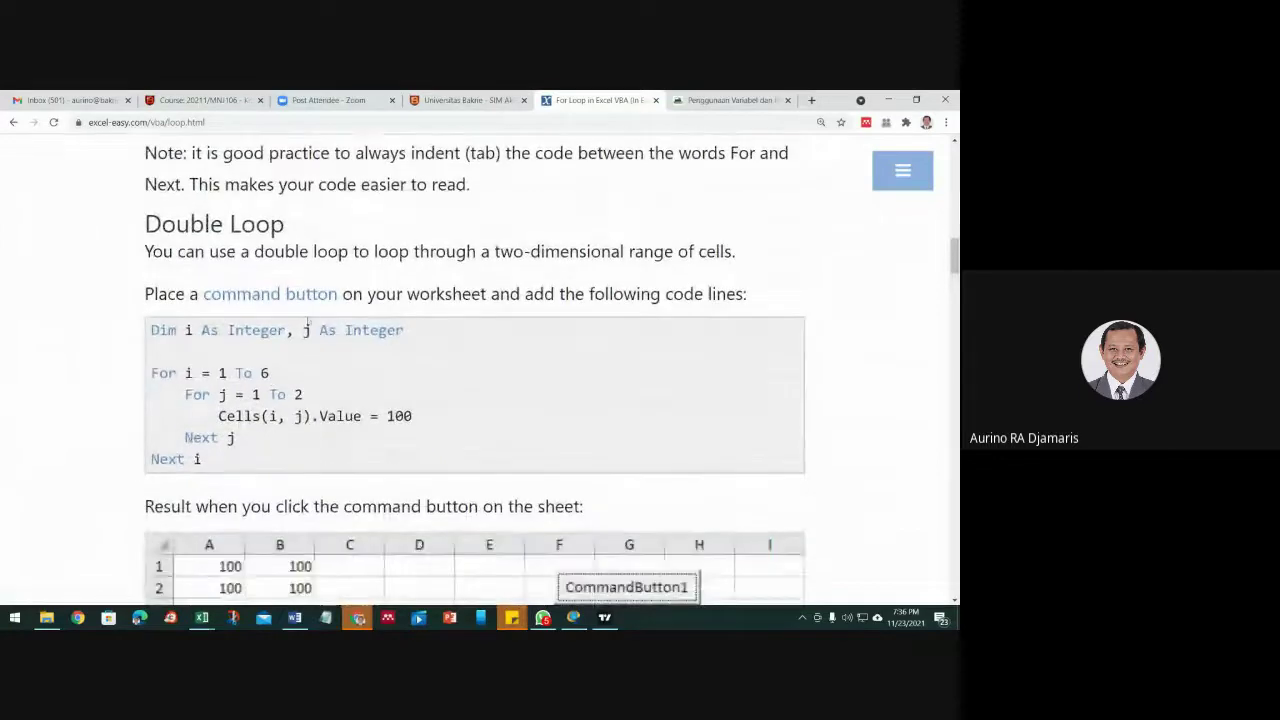
scroll(309, 320, "down", 2)
scroll(309, 320, "up", 1)
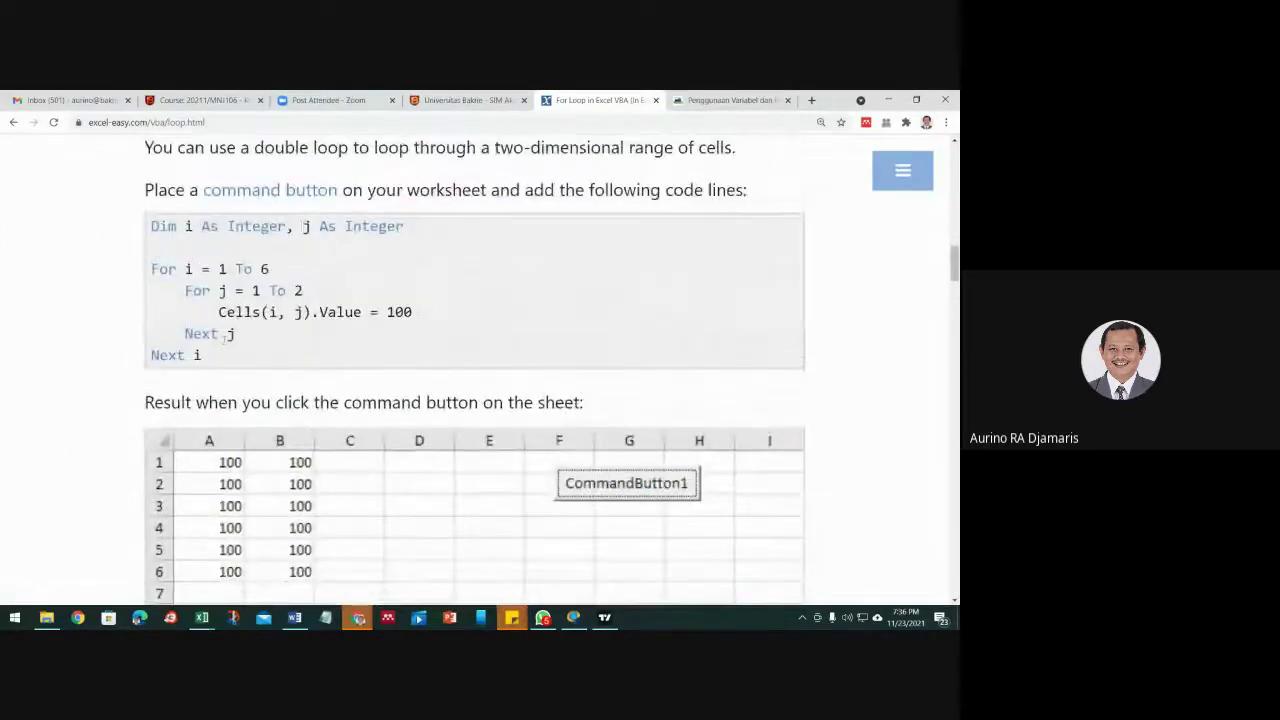
scroll(222, 336, "up", 1)
scroll(296, 383, "down", 1)
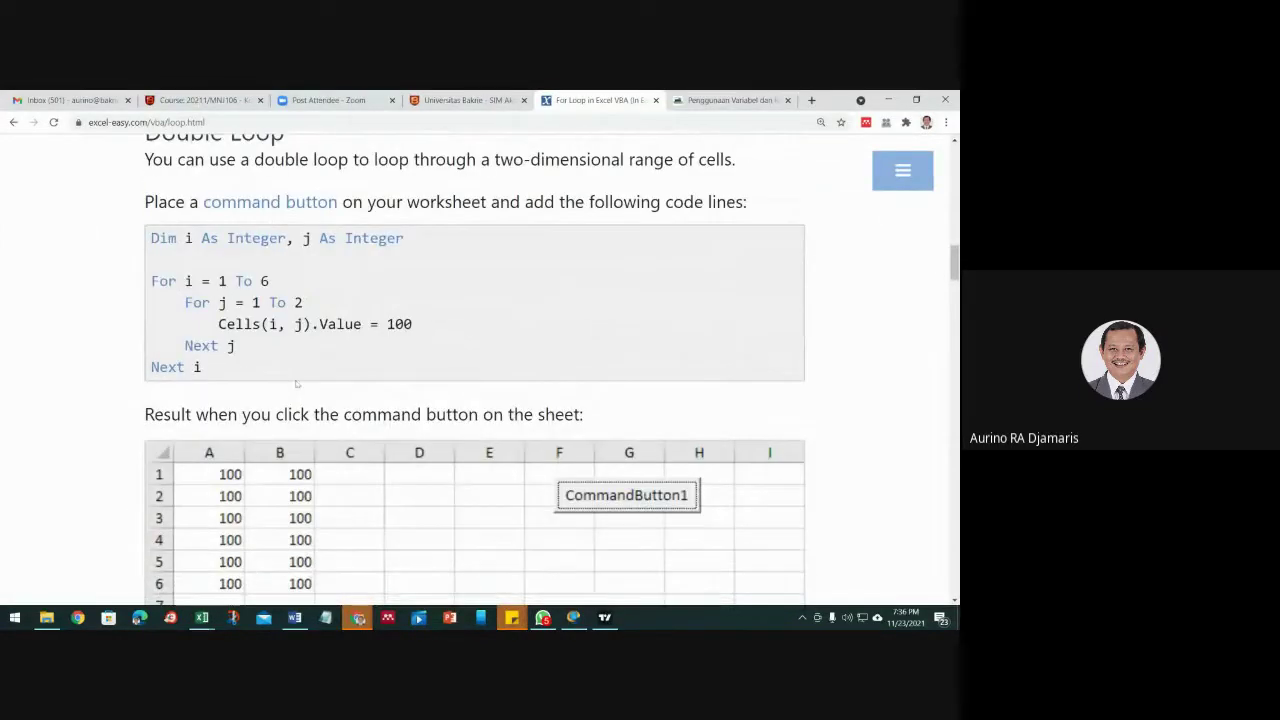
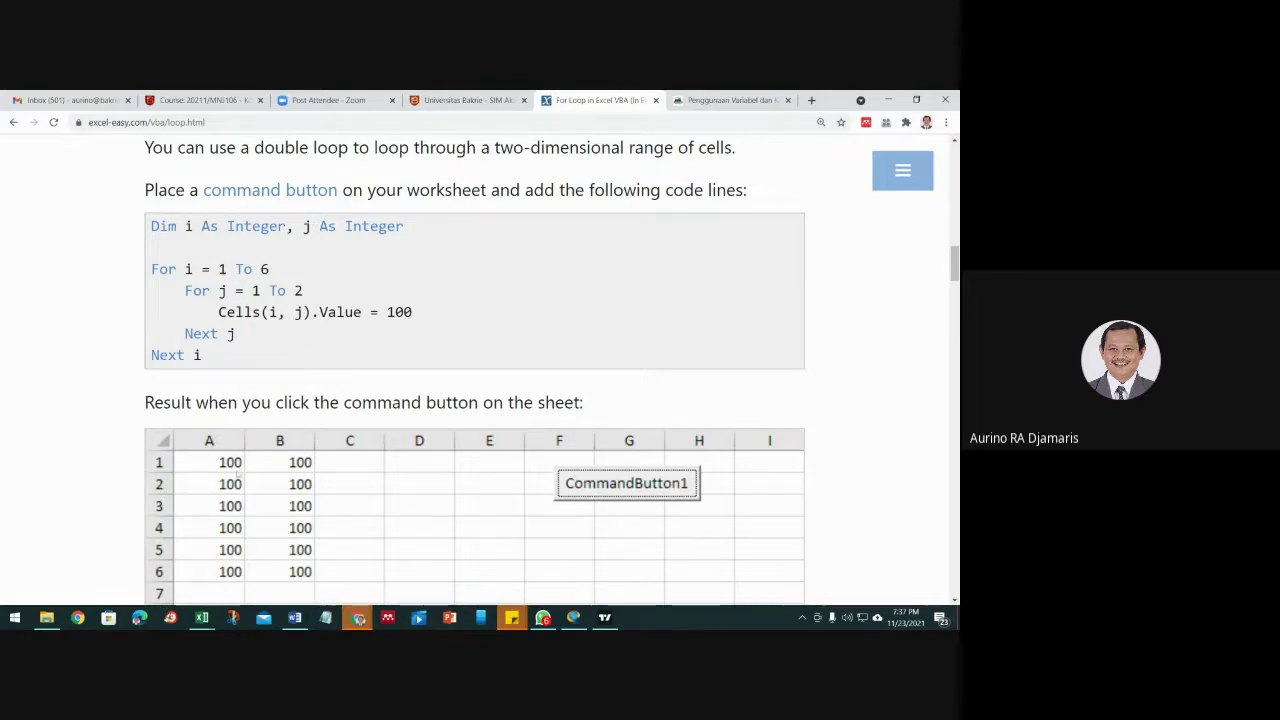
Scroll through the single, double, triple and Do While loop examples to the loop.xlsm download link
scroll(343, 514, "down", 1)
scroll(363, 428, "down", 2)
scroll(363, 428, "up", 2)
scroll(399, 312, "down", 1)
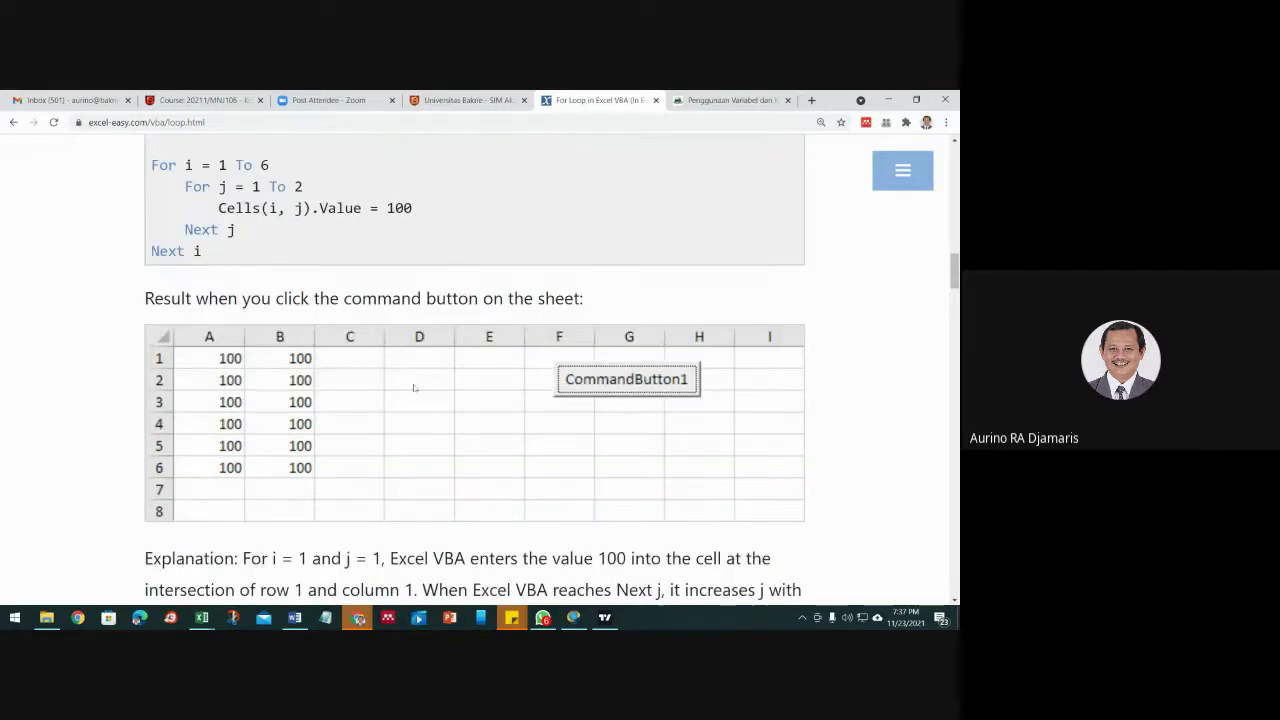
scroll(363, 500, "down", 2)
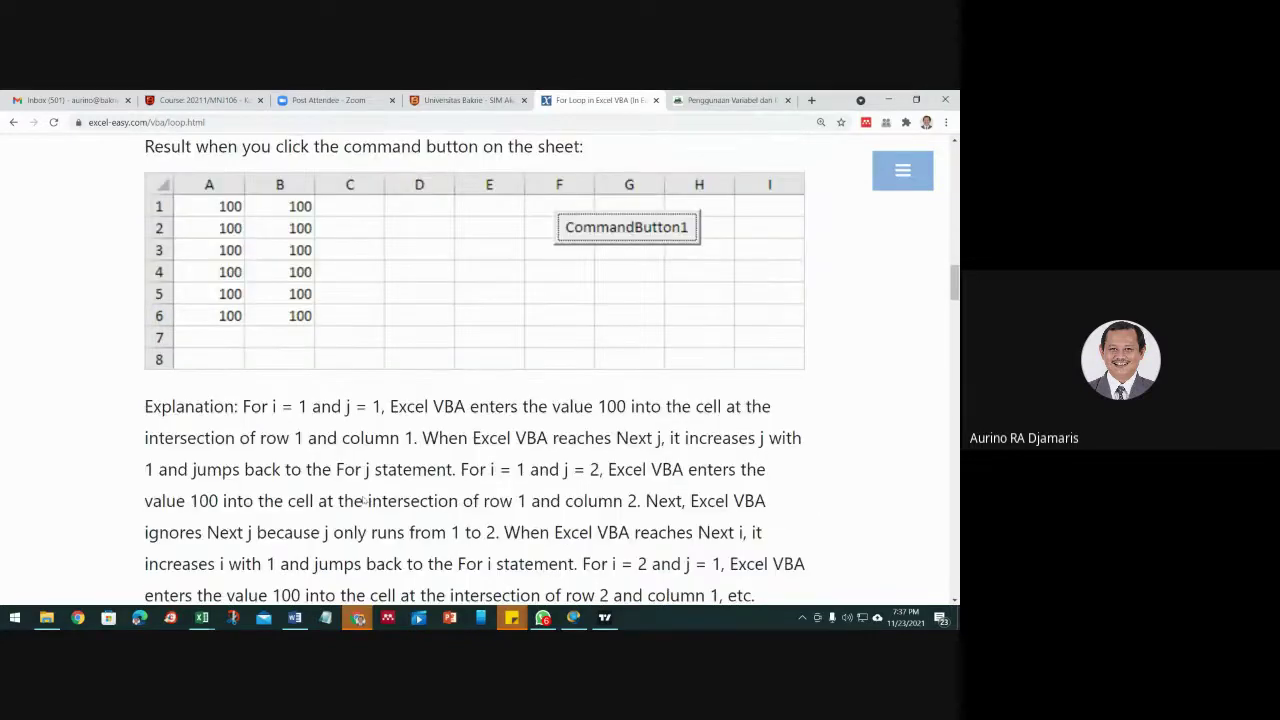
scroll(363, 500, "down", 4)
scroll(365, 485, "down", 1)
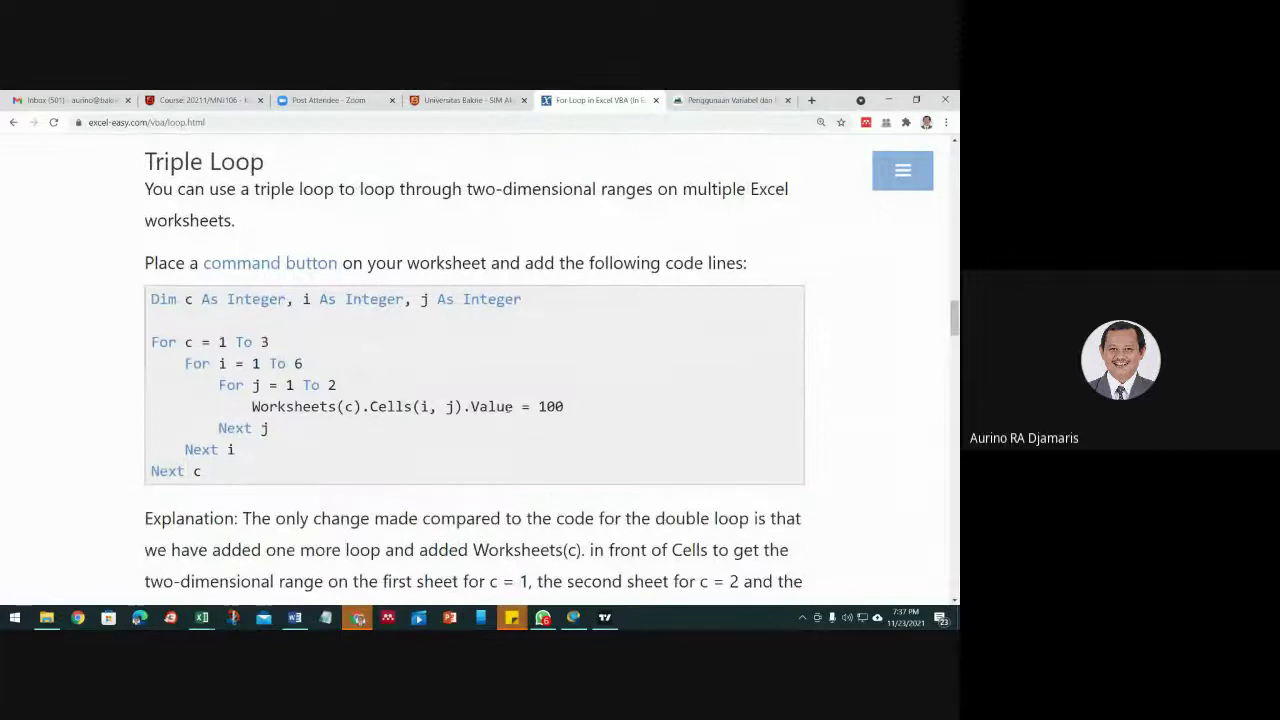
scroll(559, 391, "down", 1)
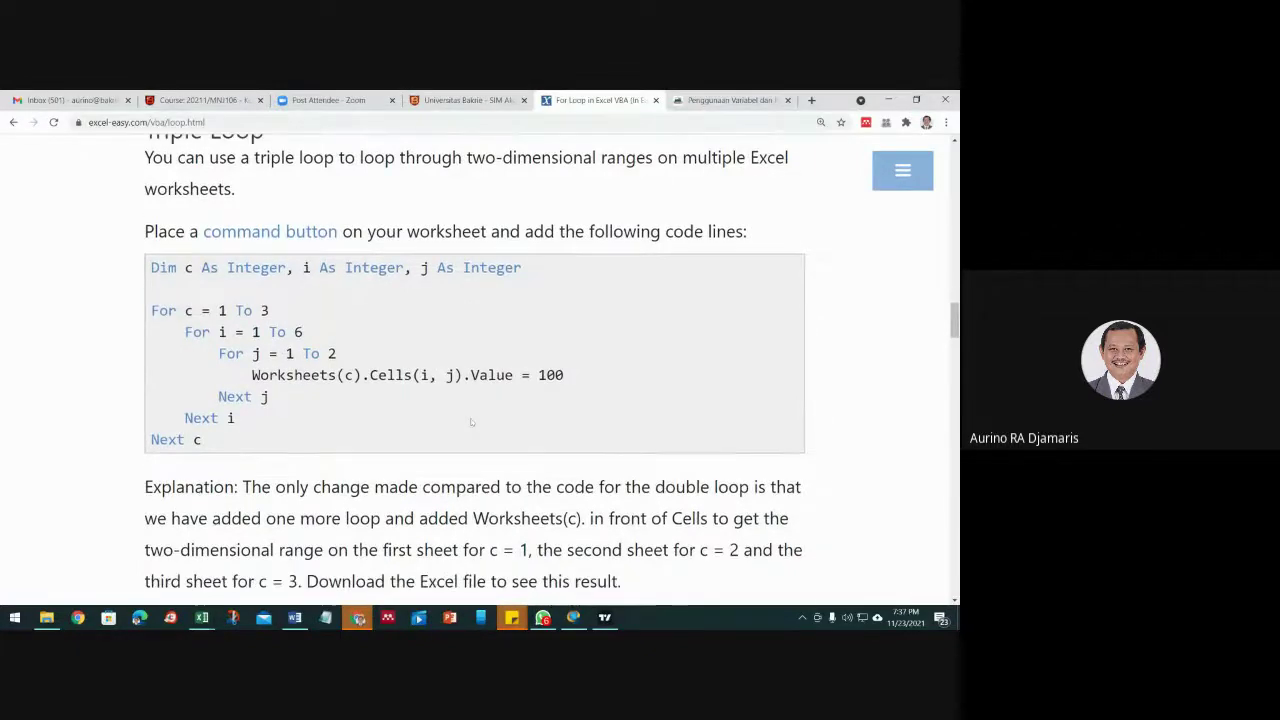
scroll(471, 422, "down", 5)
scroll(471, 422, "up", 1)
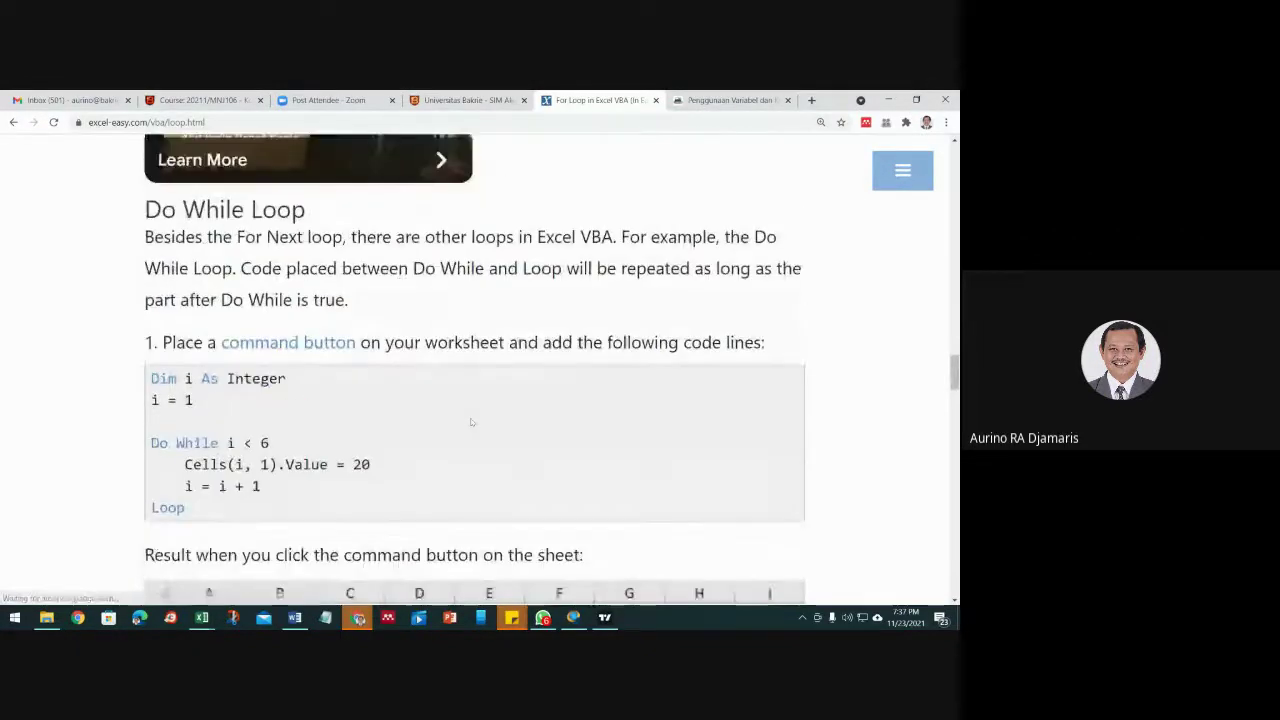
scroll(400, 410, "up", 1)
scroll(330, 402, "down", 1)
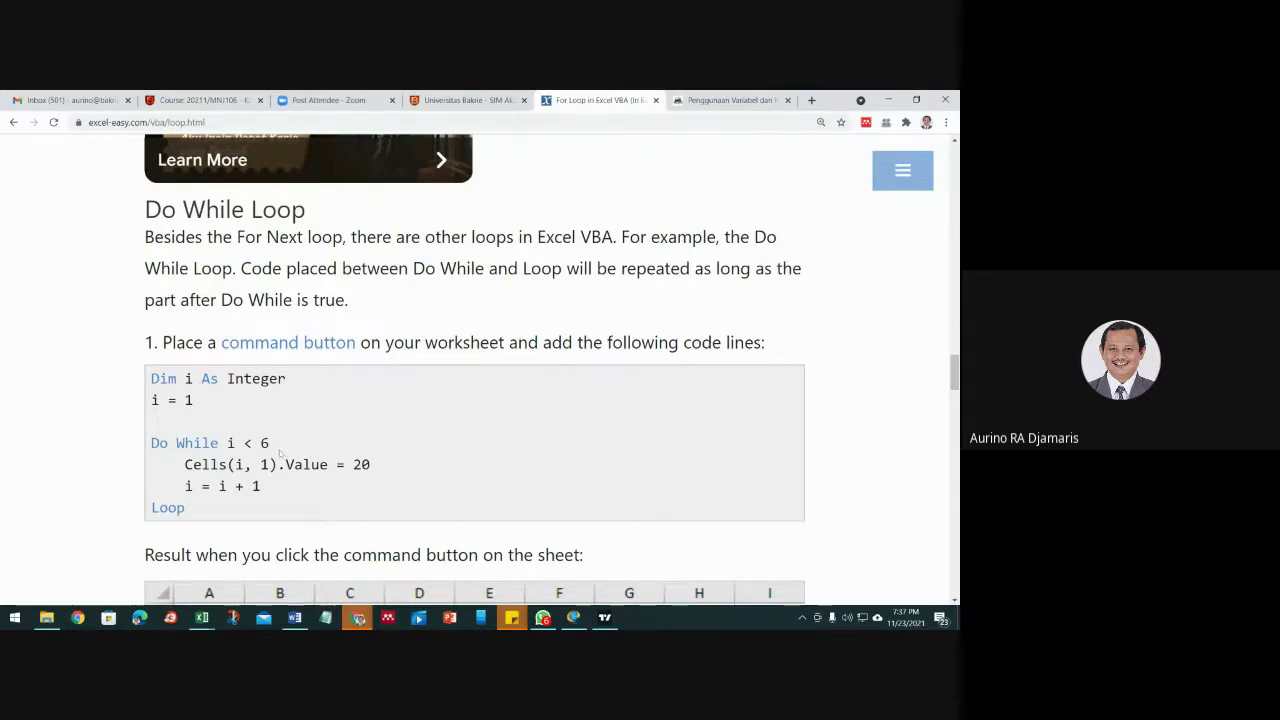
scroll(269, 484, "down", 2)
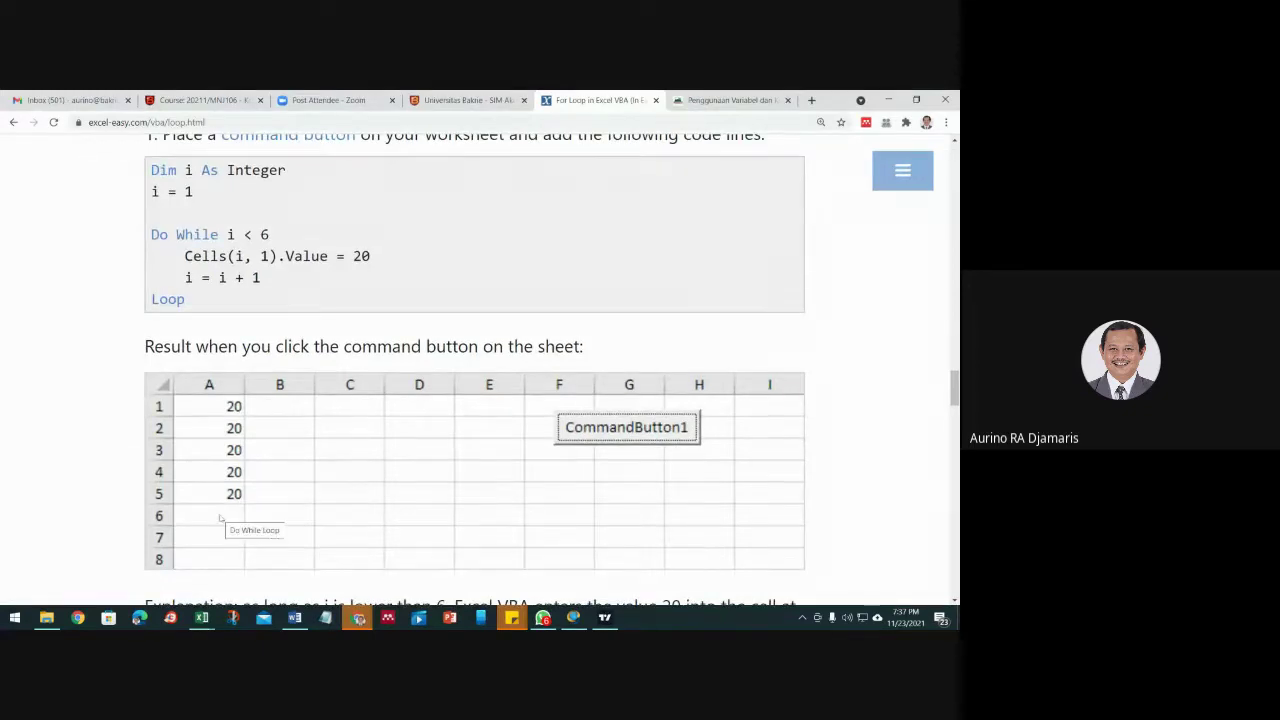
scroll(360, 441, "down", 5)
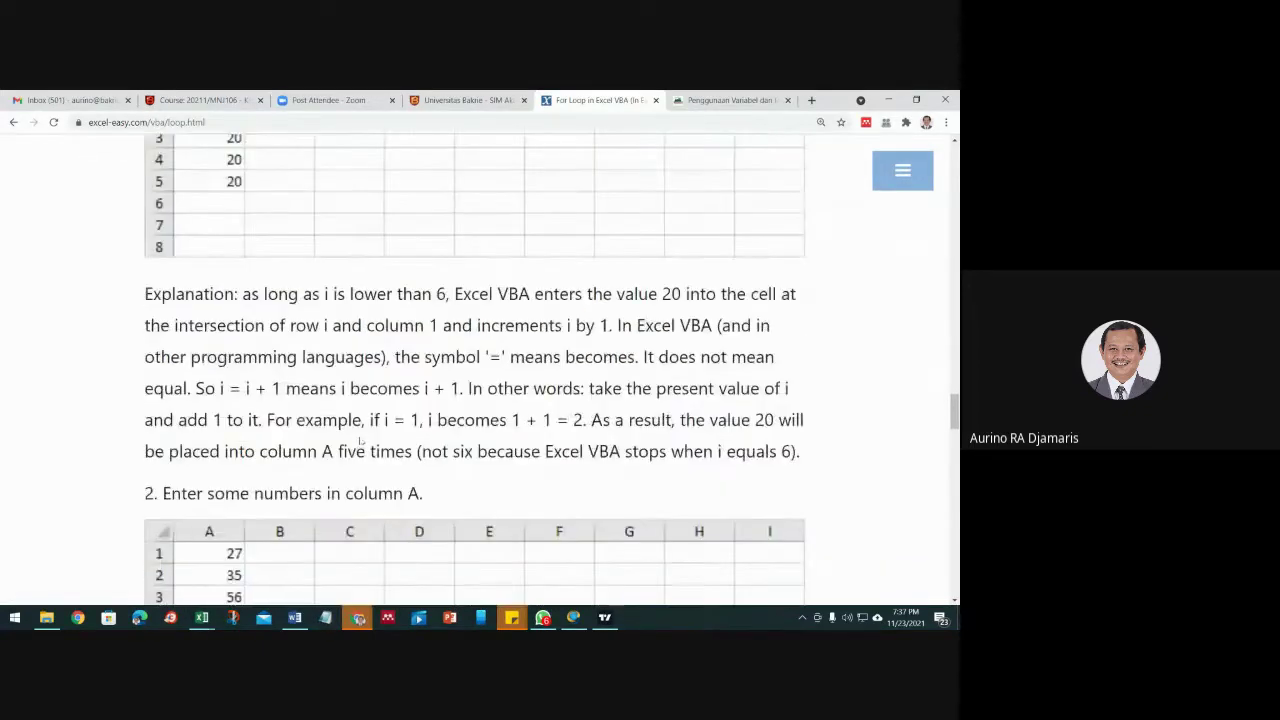
scroll(360, 441, "down", 2)
scroll(360, 441, "down", 1)
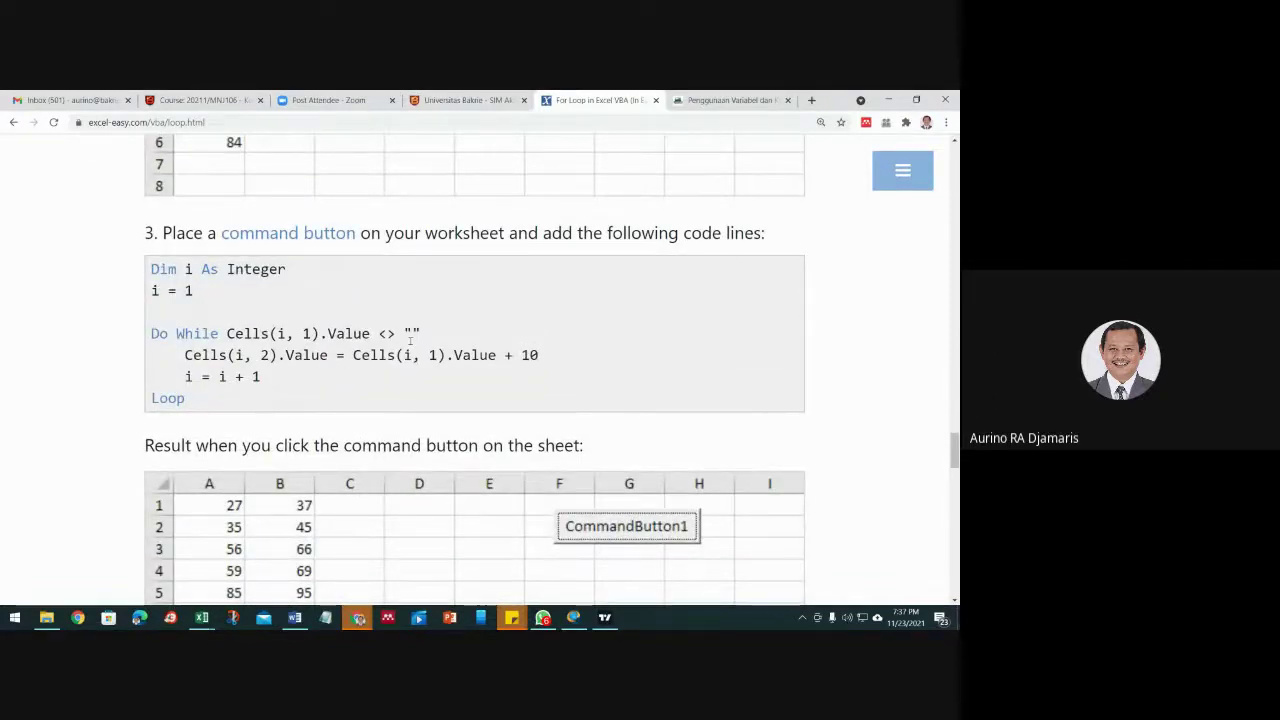
scroll(410, 341, "down", 2)
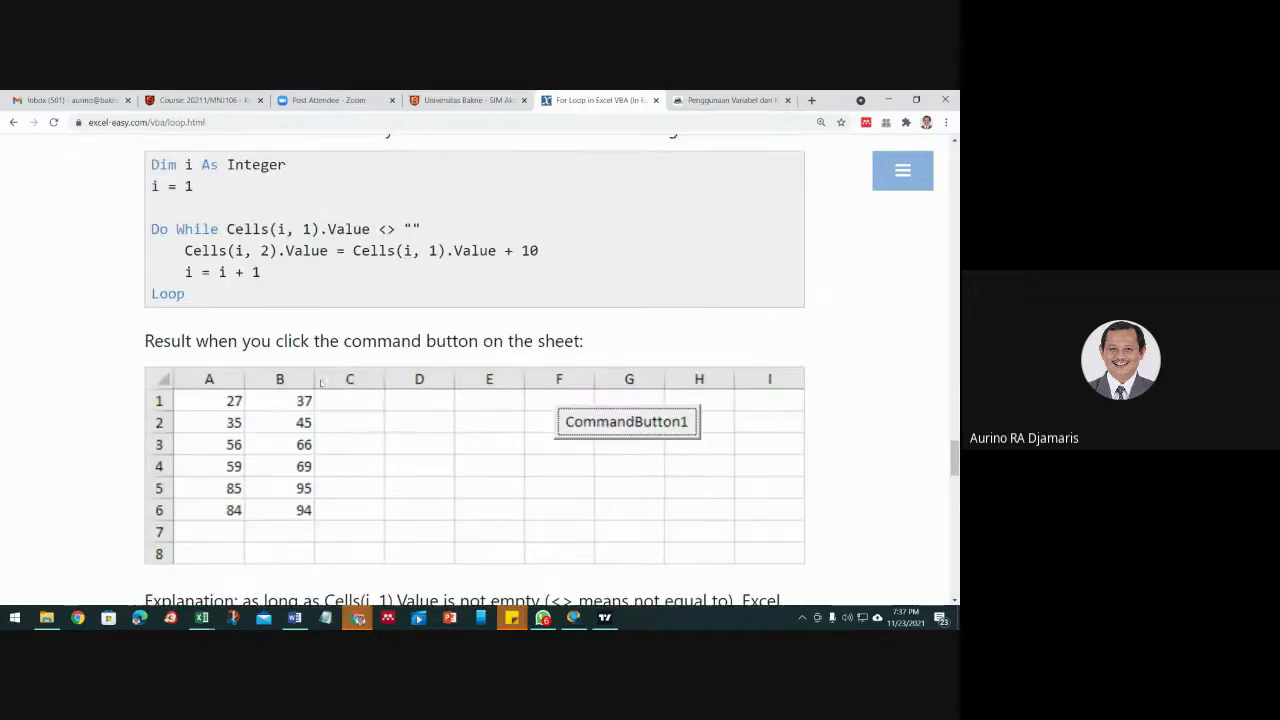
scroll(417, 281, "up", 1)
scroll(417, 281, "down", 4)
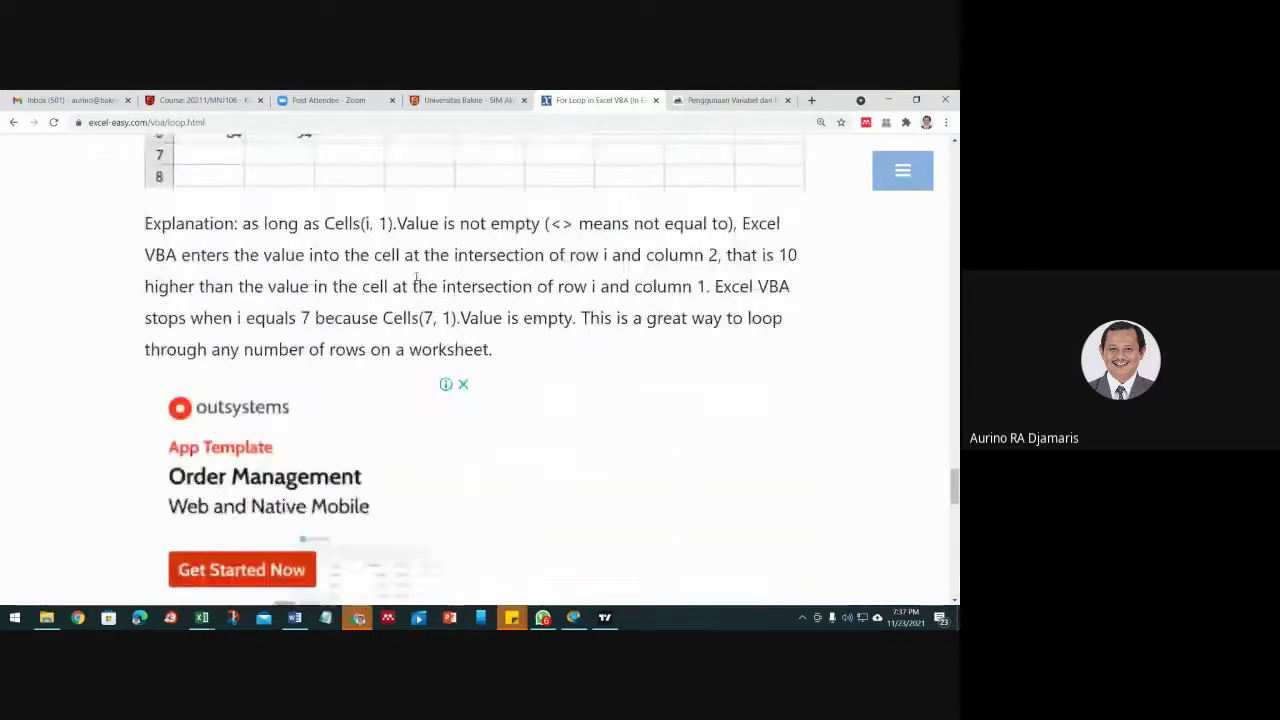
scroll(416, 277, "down", 4)
scroll(416, 277, "down", 2)
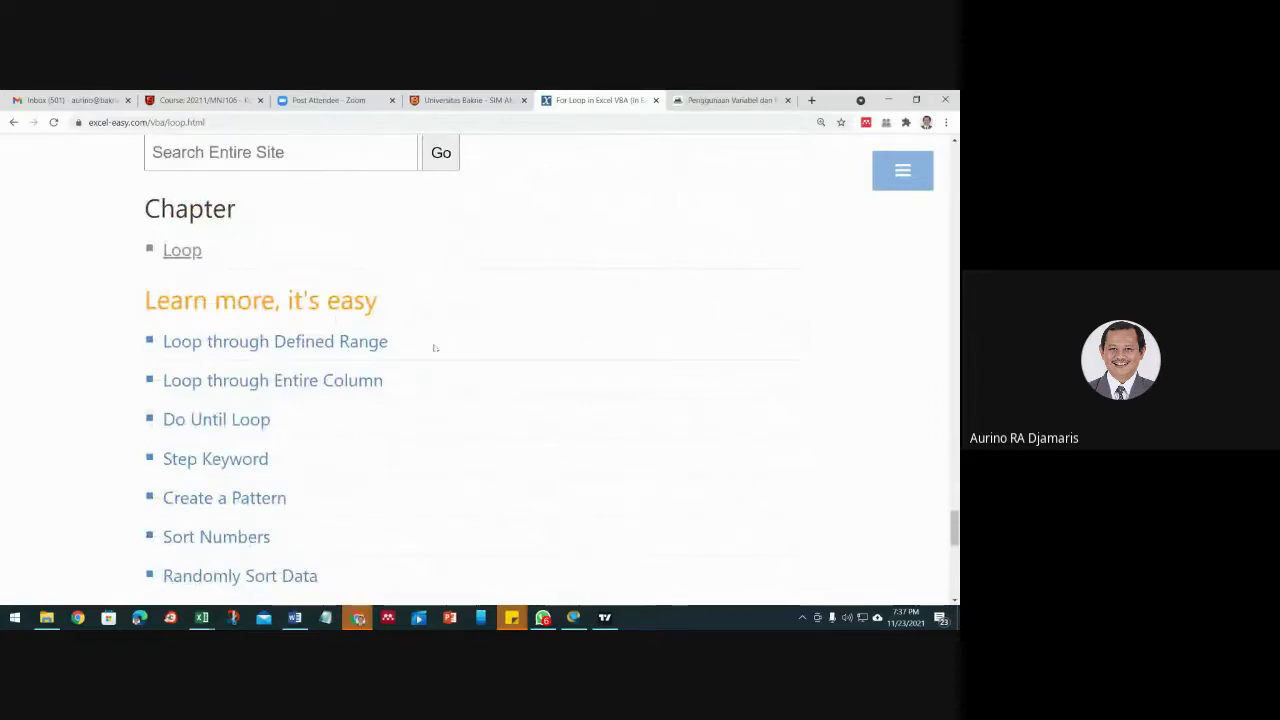
scroll(297, 340, "down", 1)
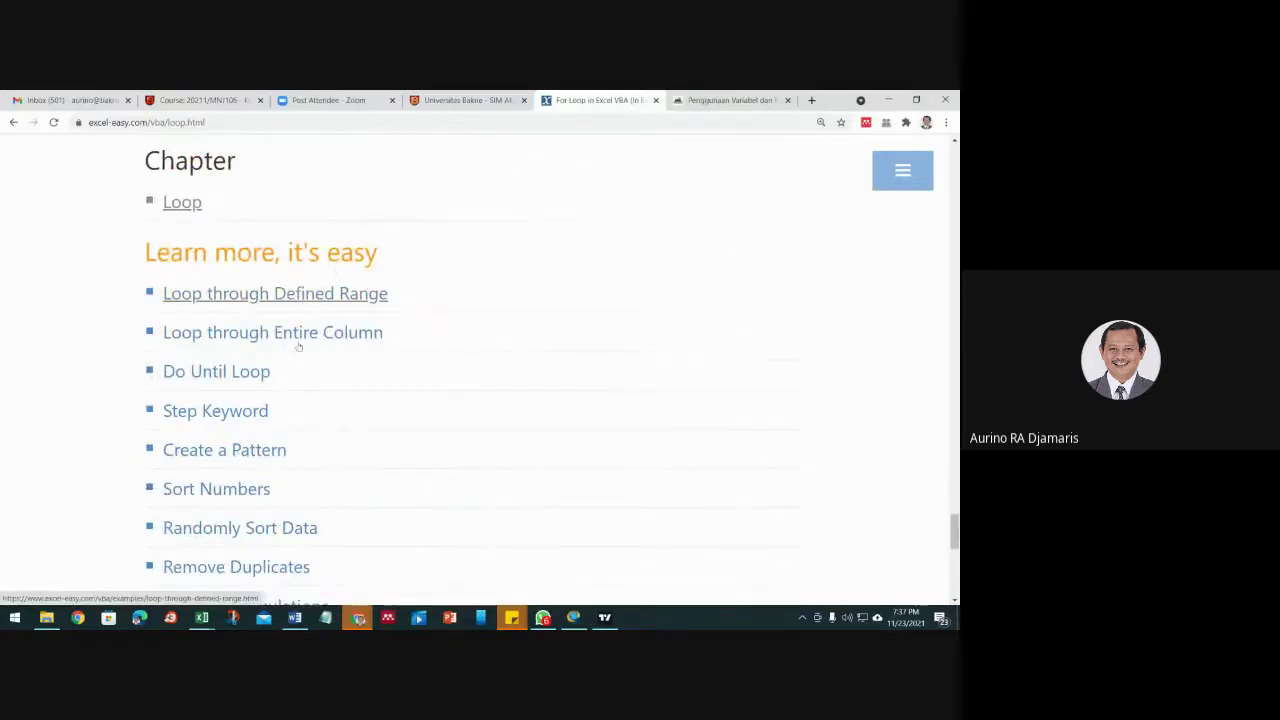
scroll(286, 340, "down", 1)
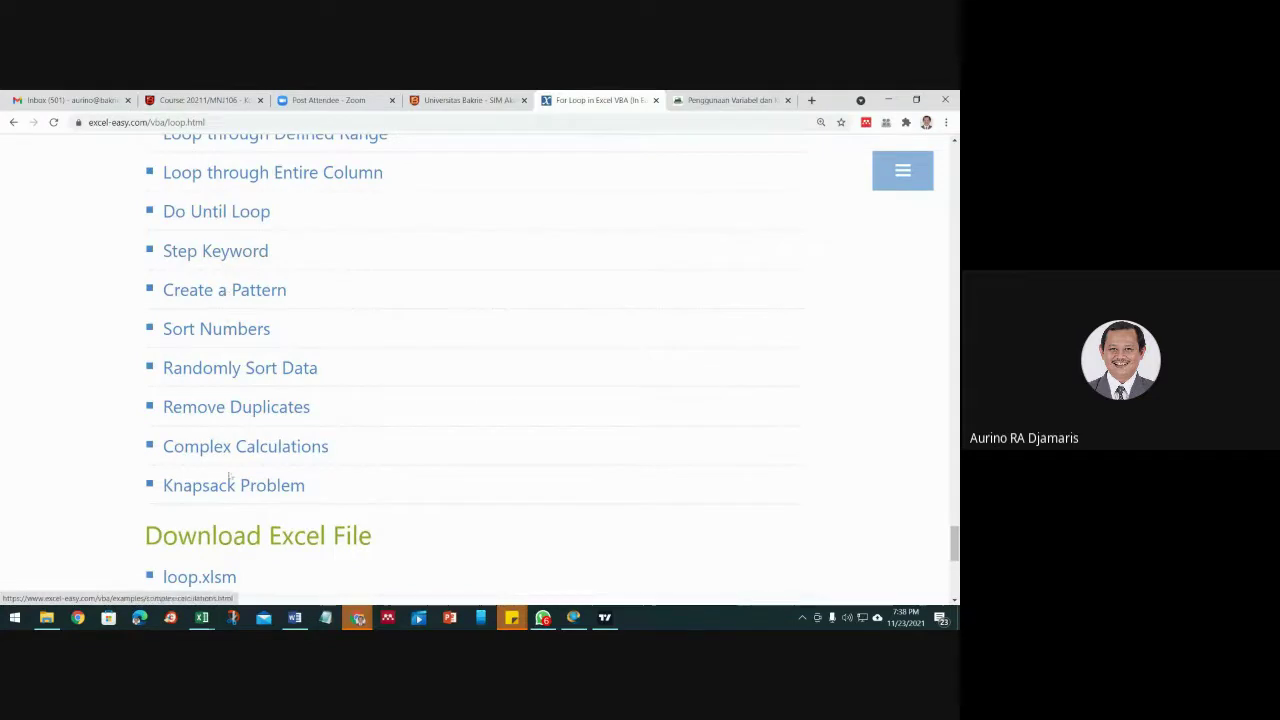
scroll(229, 480, "down", 1)
scroll(229, 480, "down", 1)
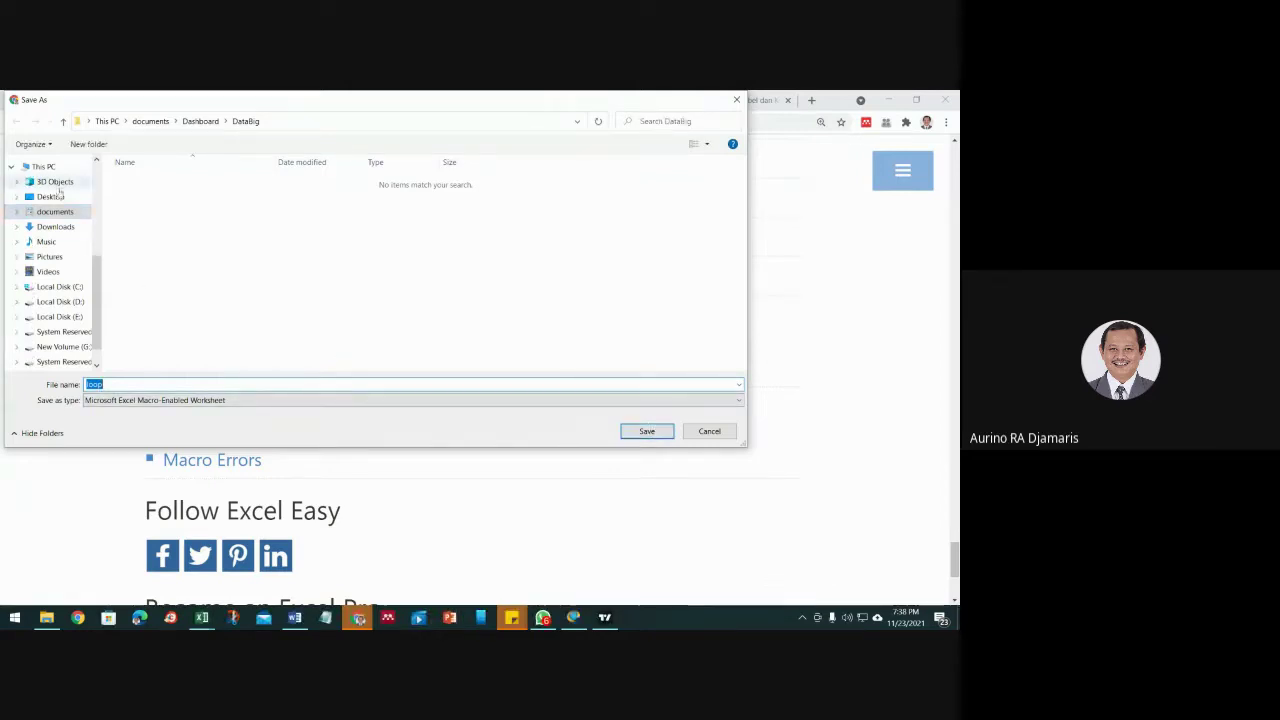
Save the downloaded loop.xlsm workbook into the ABC folder
scroll(55, 248, "down", 1)
scroll(53, 265, "up", 3)
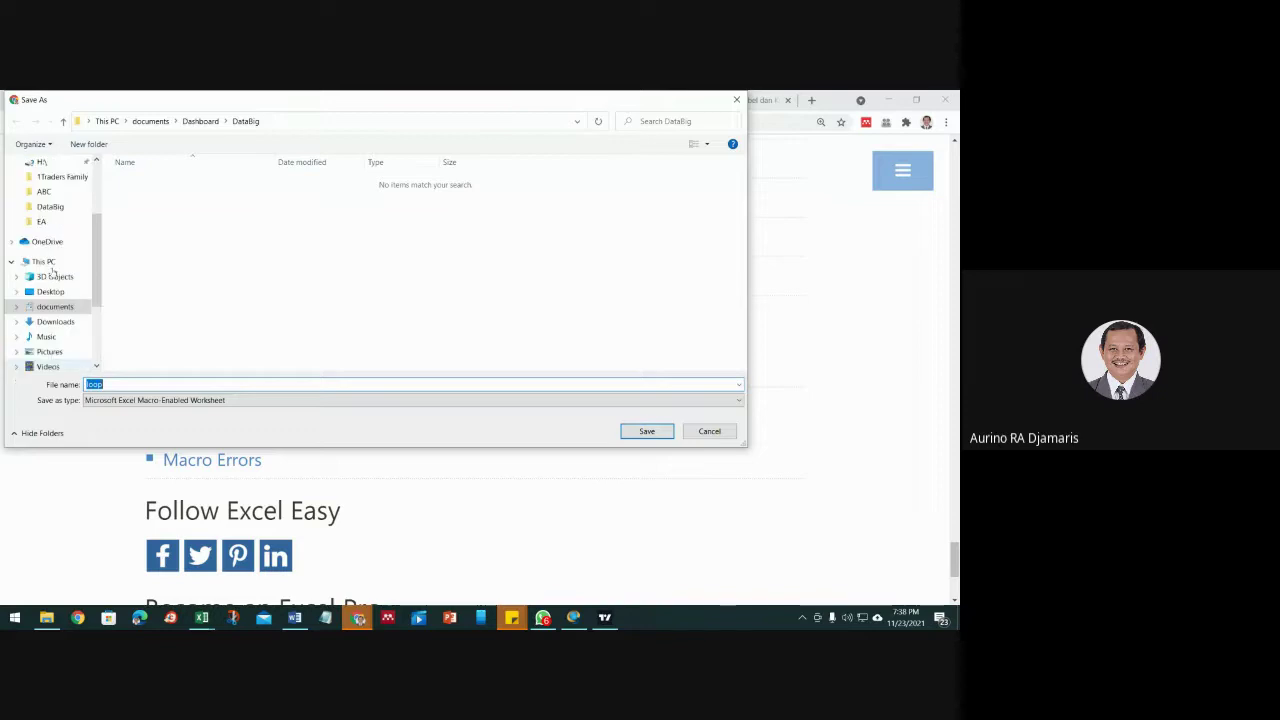
scroll(53, 270, "up", 1)
scroll(52, 285, "up", 1)
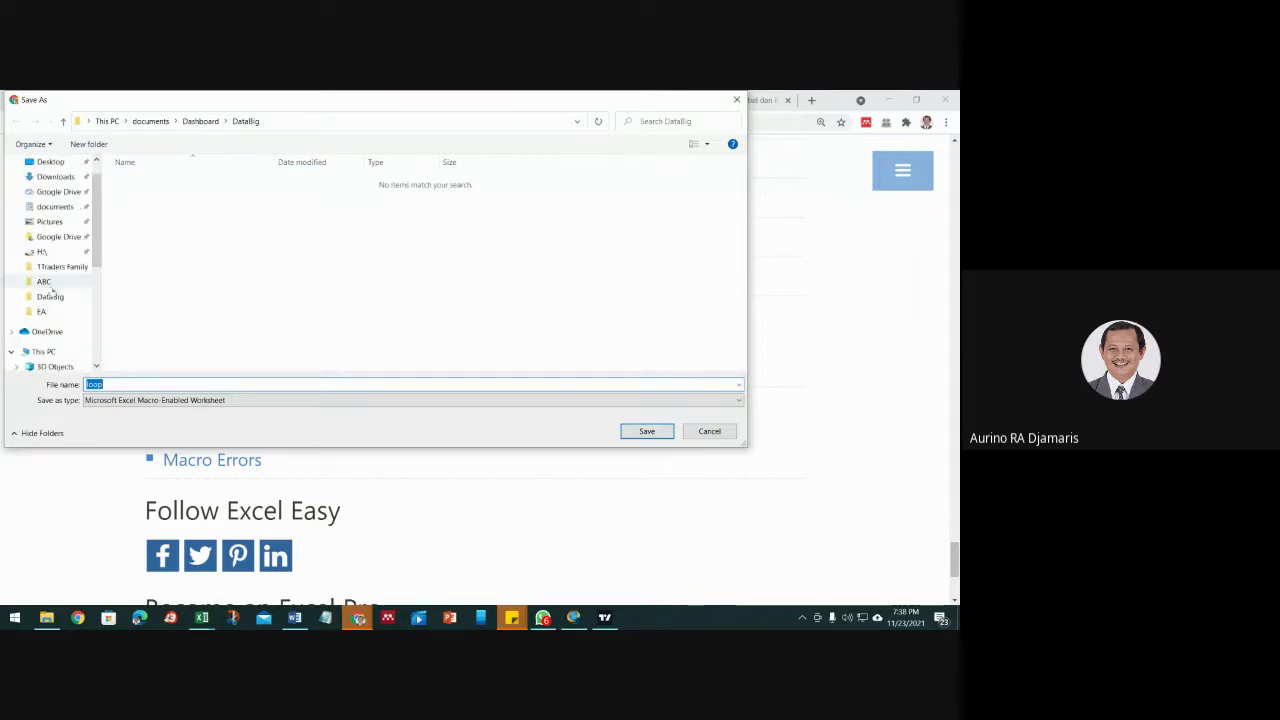
left_click(57, 281)
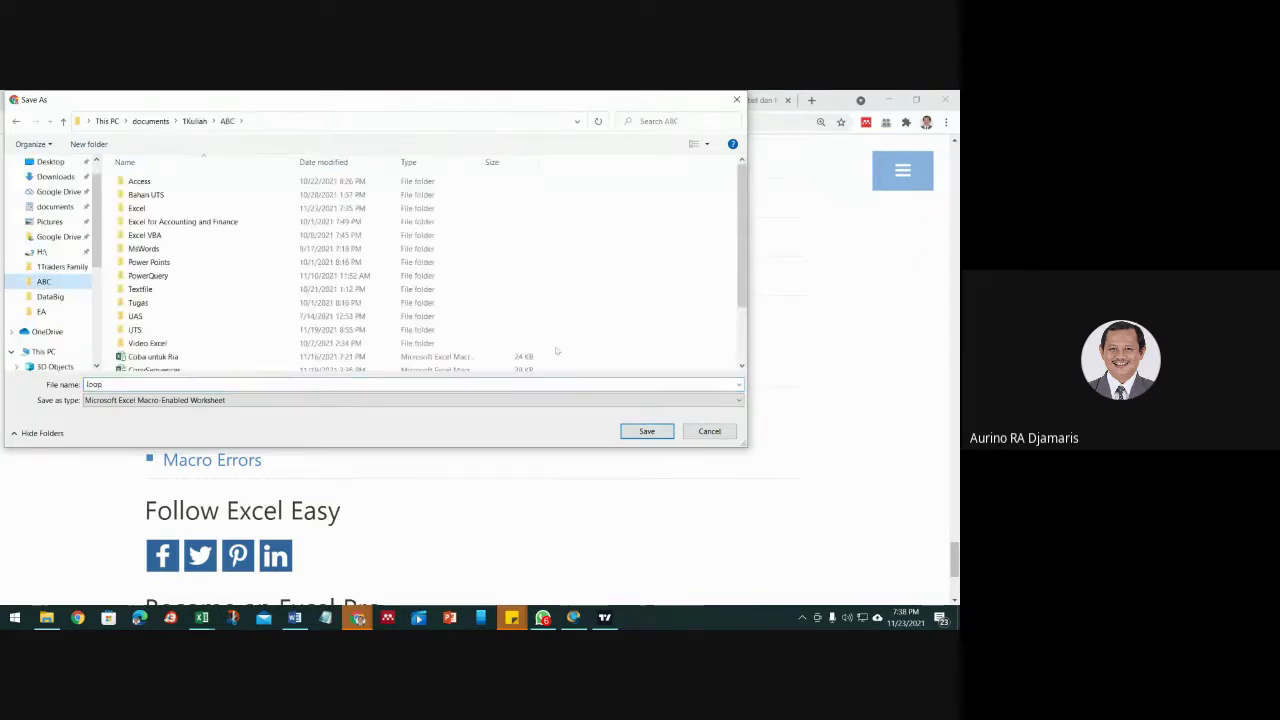
left_click(659, 432)
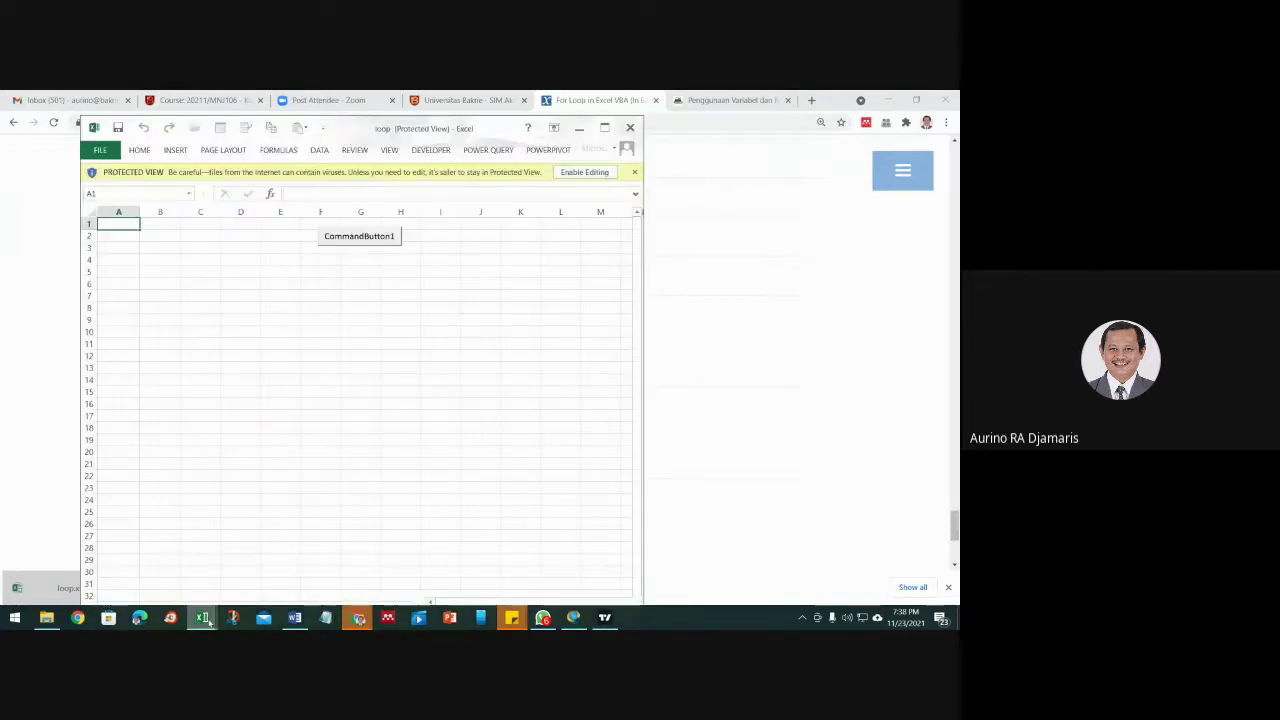
Maximize Excel, enable editing of loop.xlsm and select CommandButton1
left_click(604, 127)
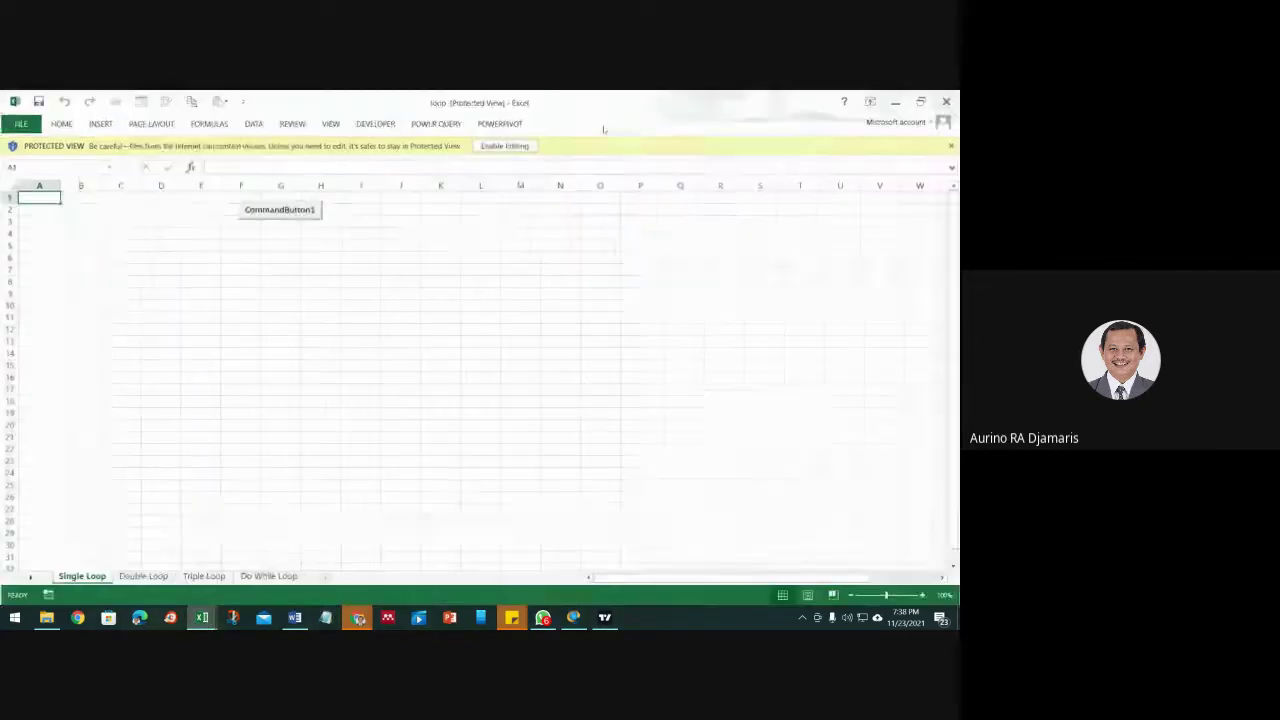
left_click(504, 145)
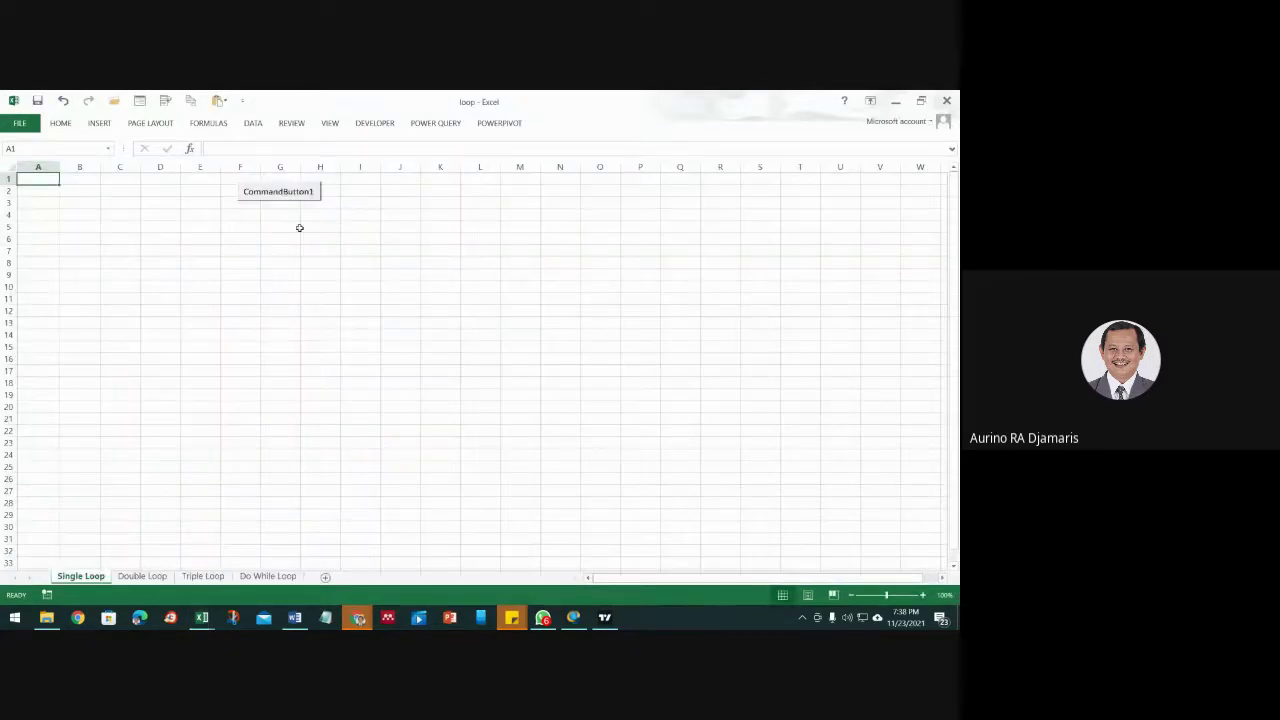
left_click(434, 404)
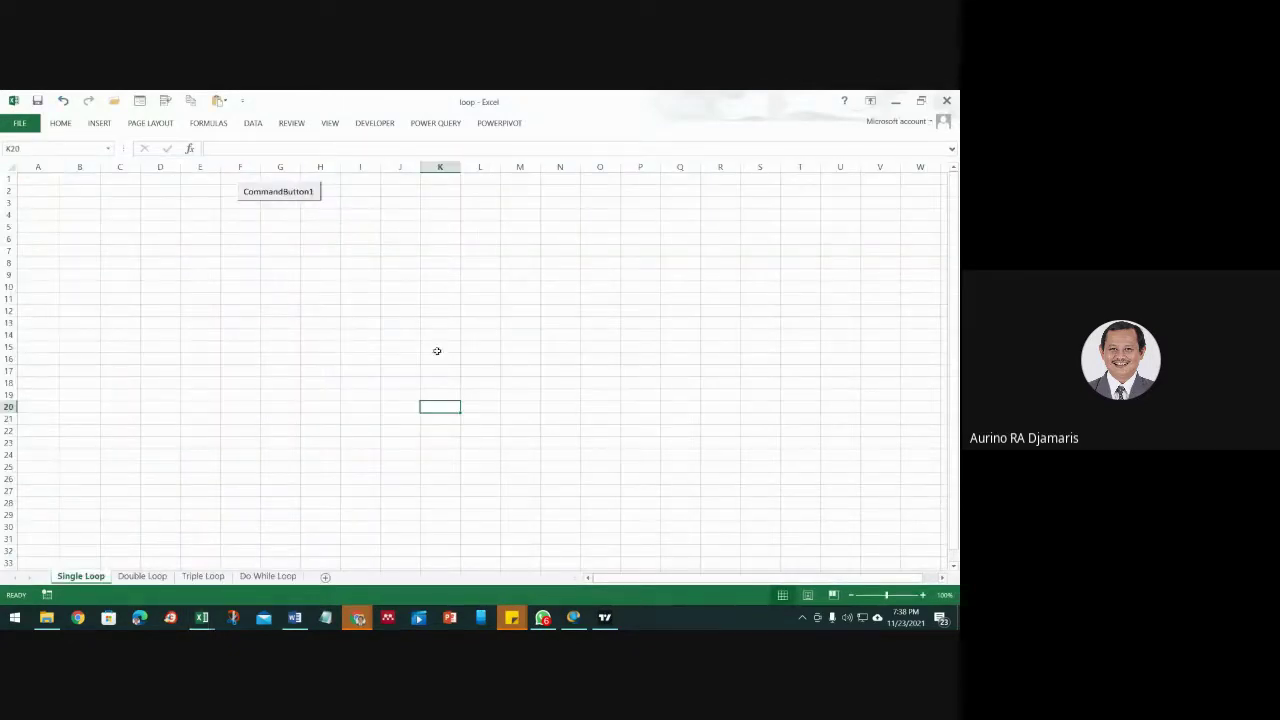
left_click(308, 196)
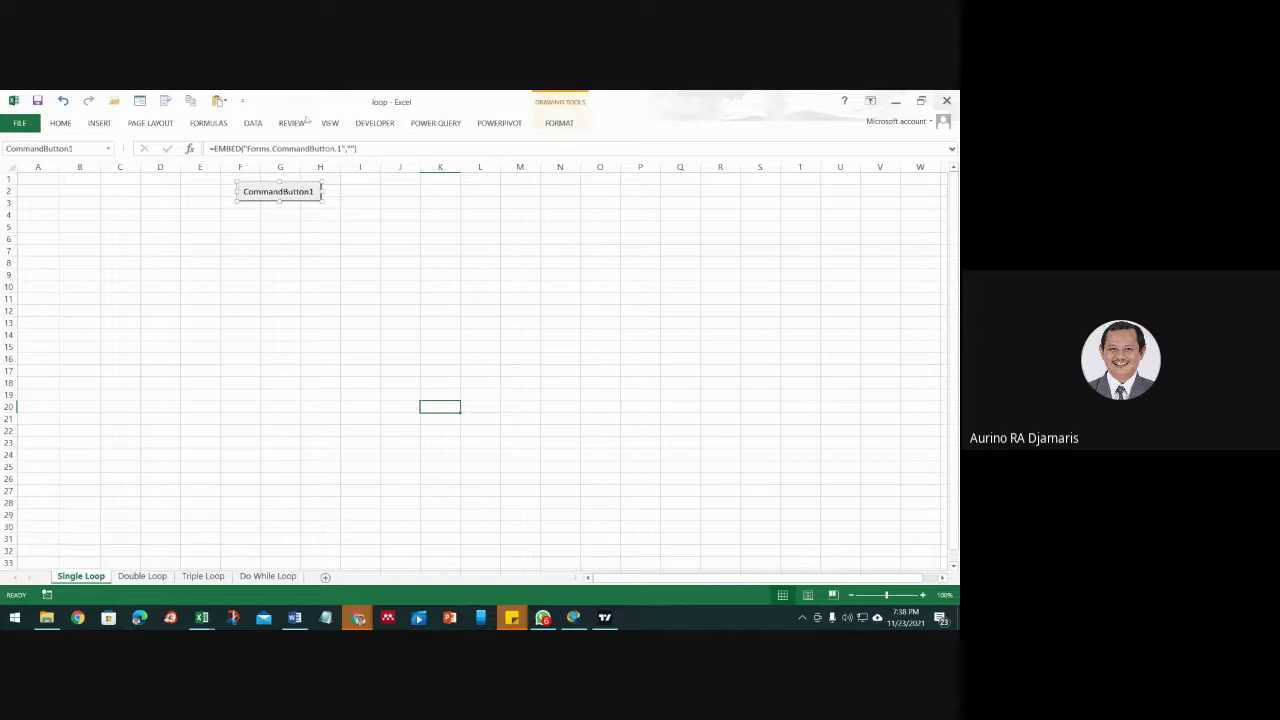
Toggle design mode and view the CommandButton1_Click code, dismissing the macros-disabled warnings
left_click(374, 123)
left_click(268, 158)
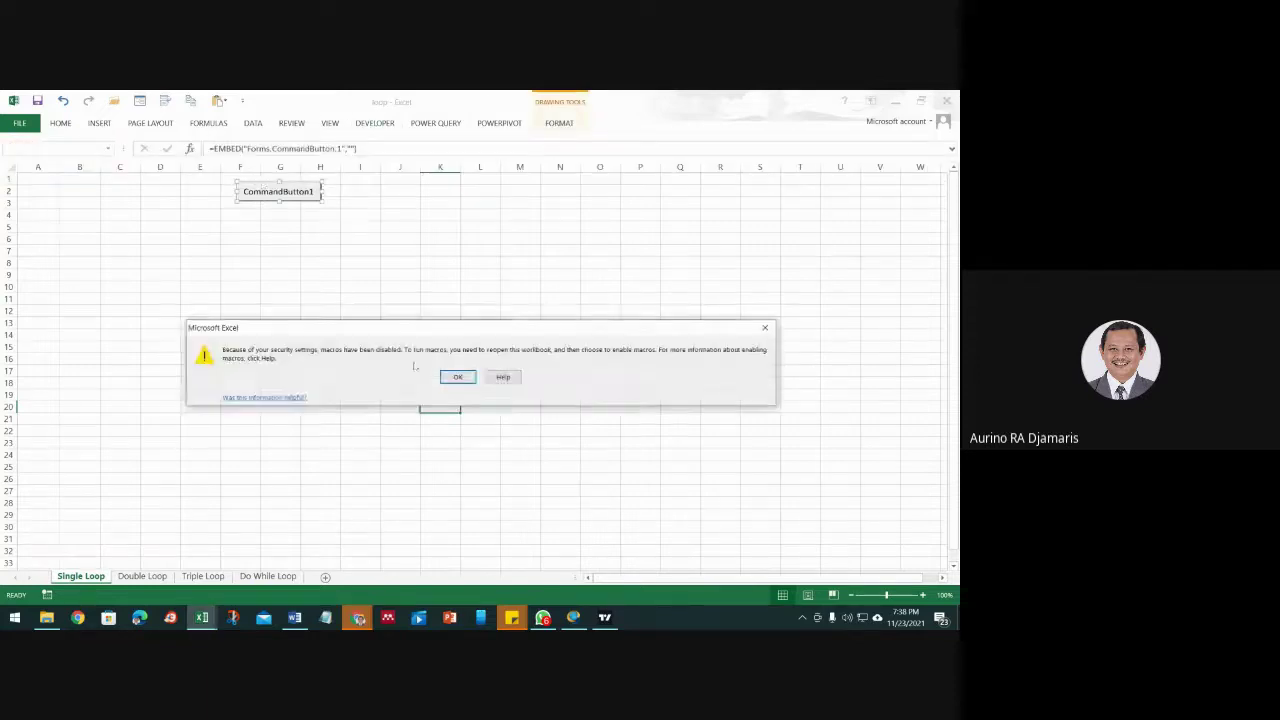
left_click(457, 377)
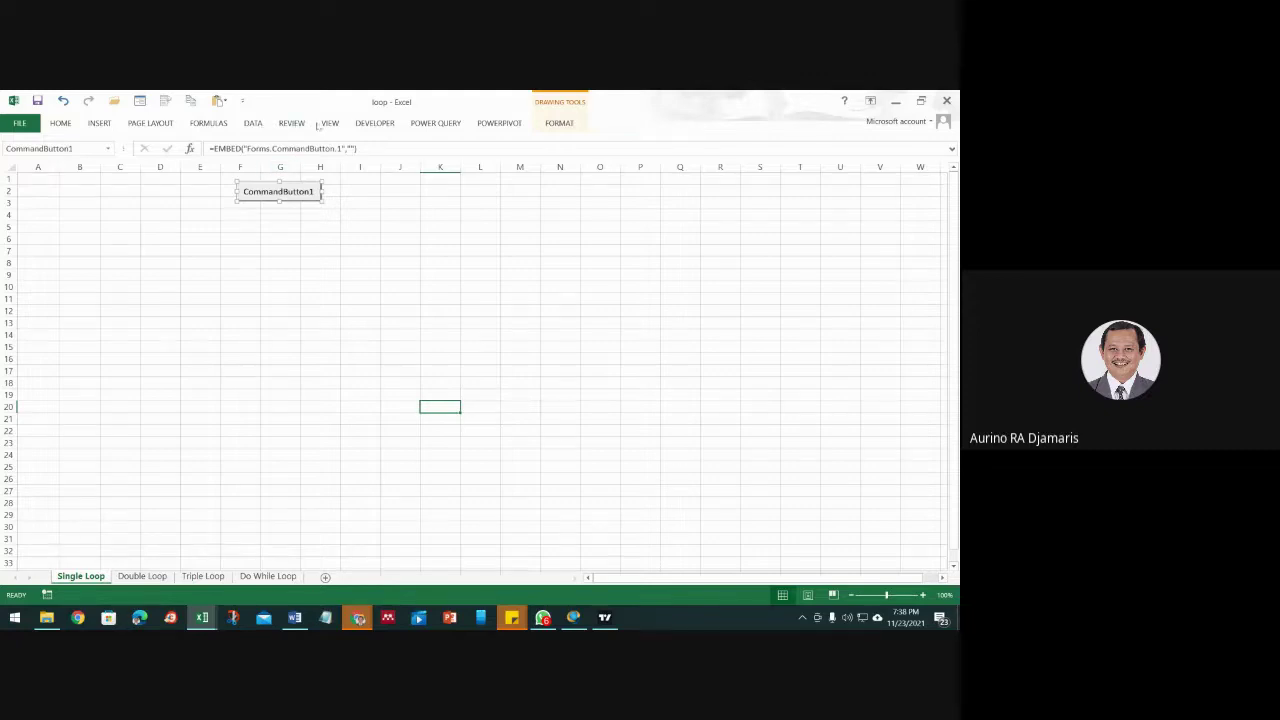
left_click(202, 617)
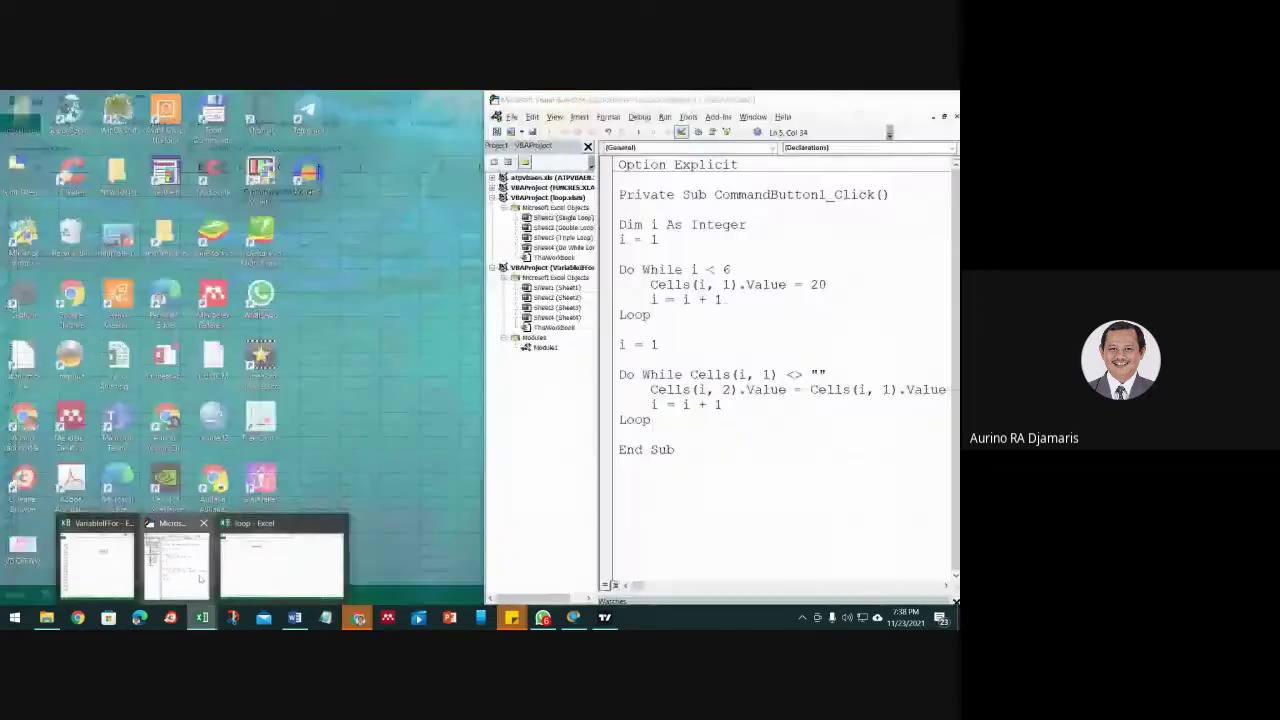
left_click(176, 562)
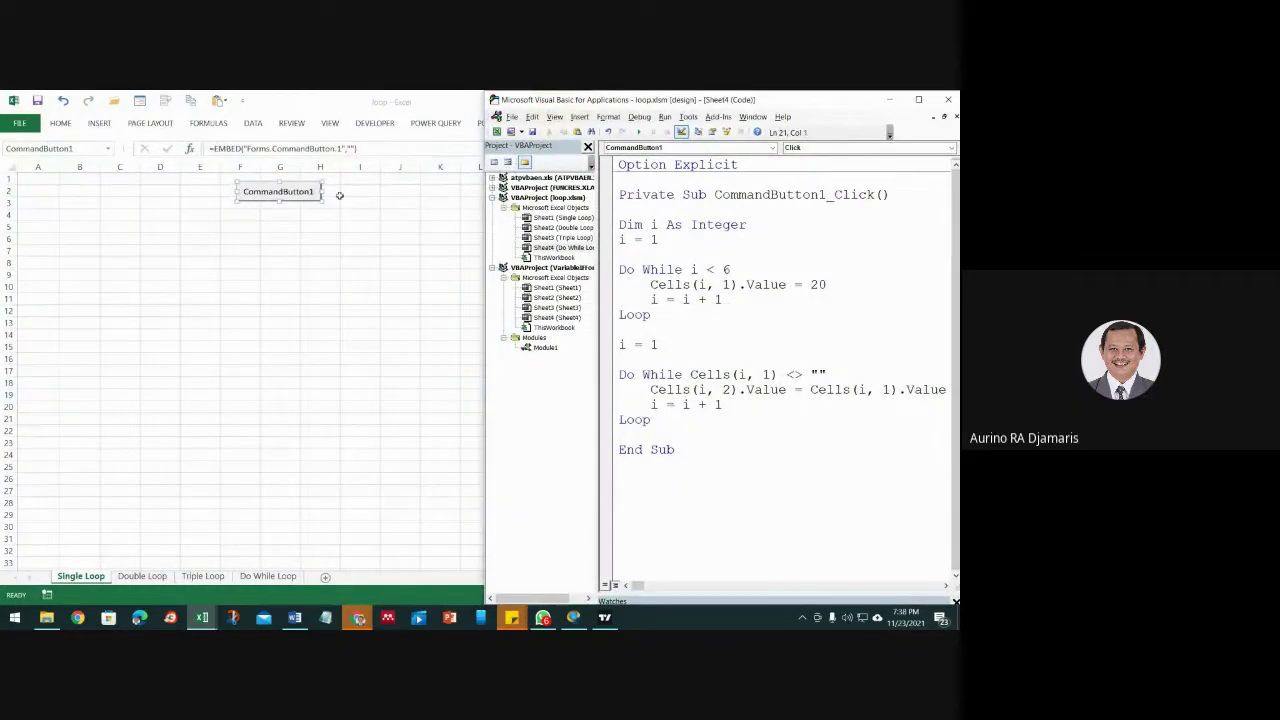
left_click(372, 122)
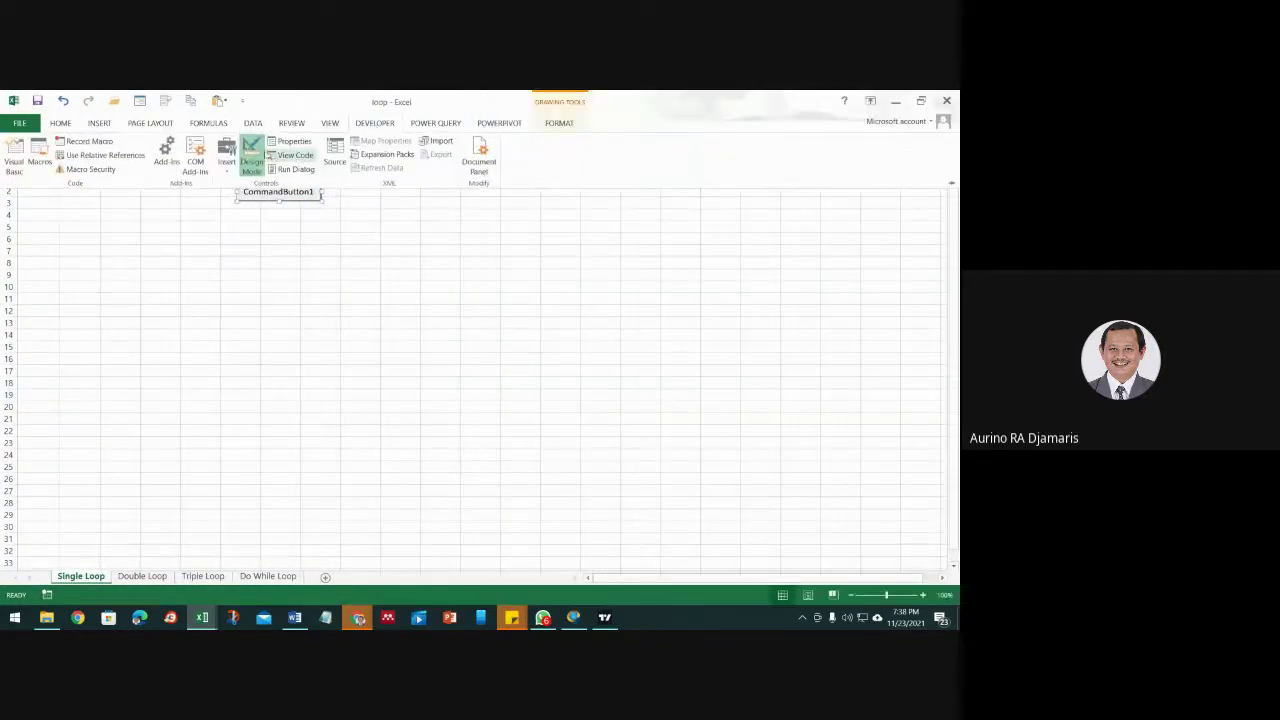
left_click(260, 155)
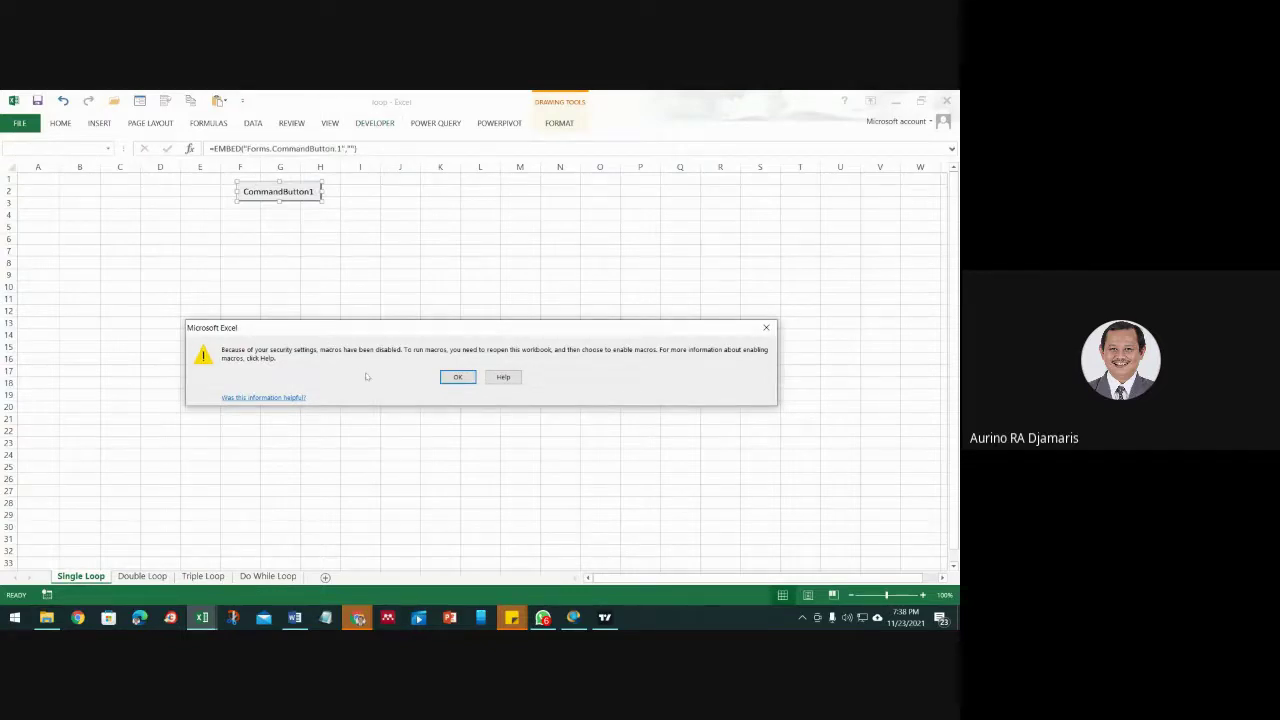
left_click(447, 379)
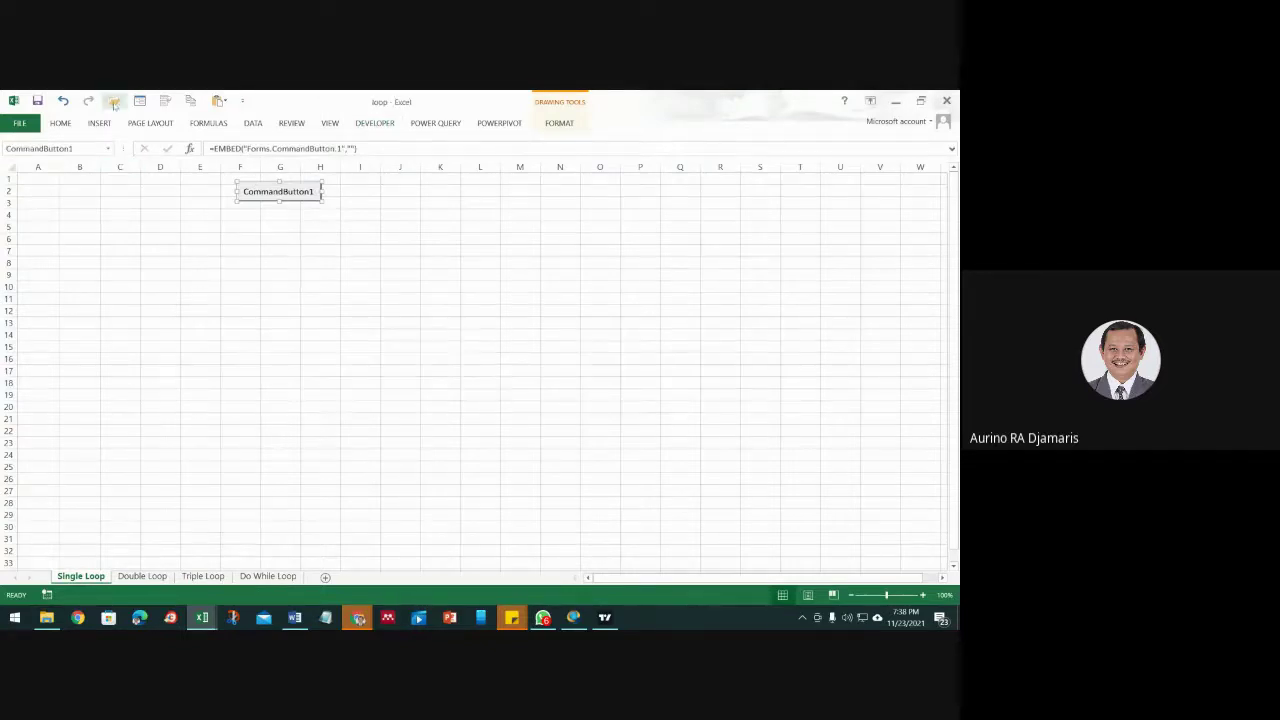
Set Developer Macro Security to 'Enable all macros'
left_click(58, 123)
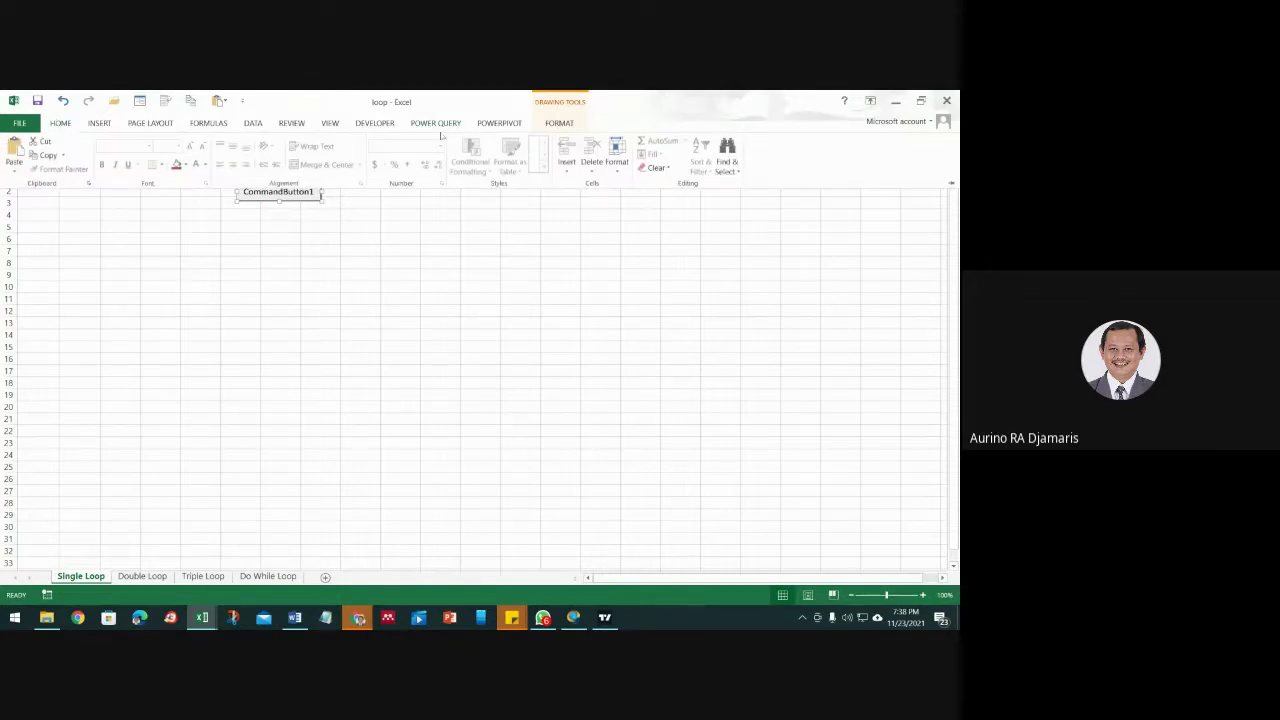
left_click(360, 124)
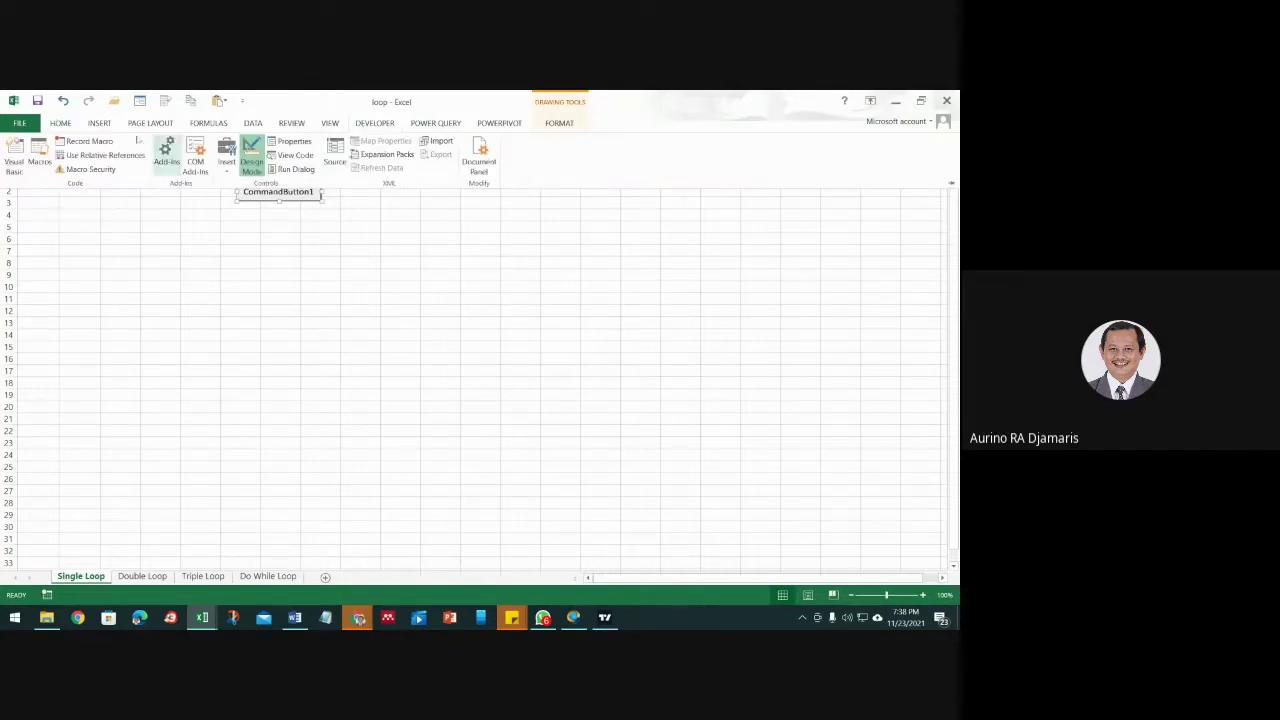
left_click(88, 169)
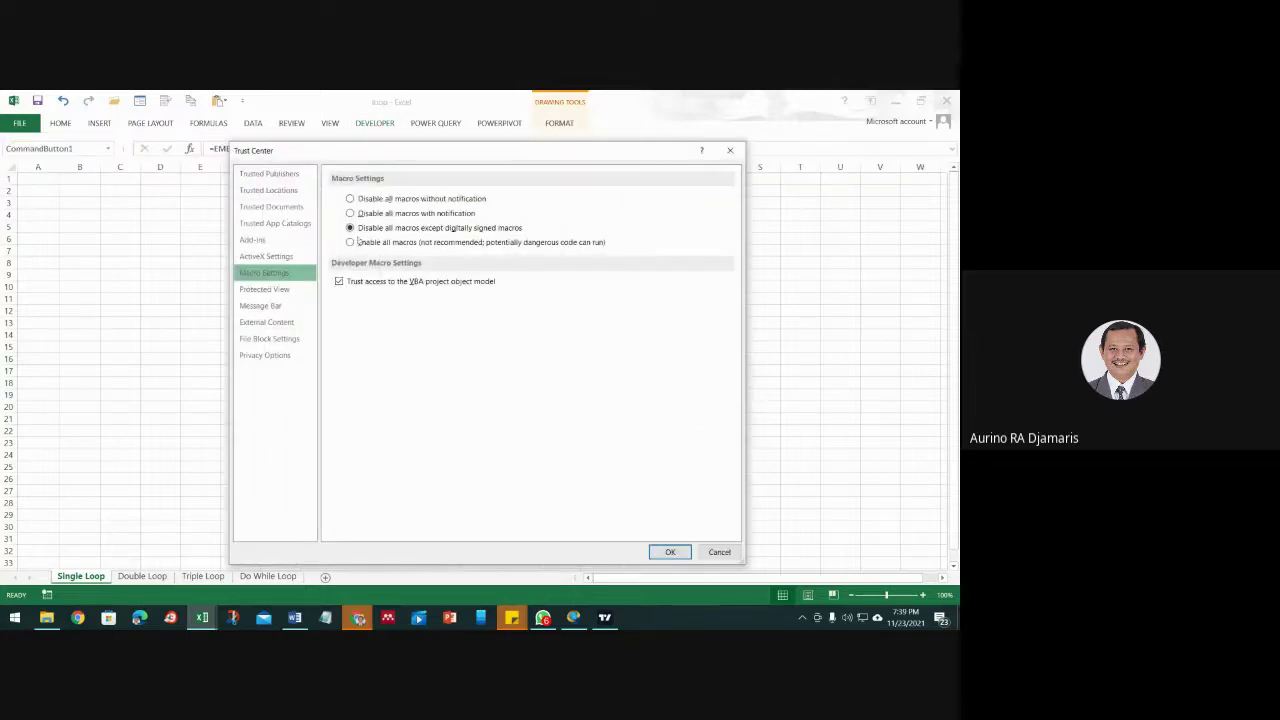
left_click(357, 242)
left_click(669, 551)
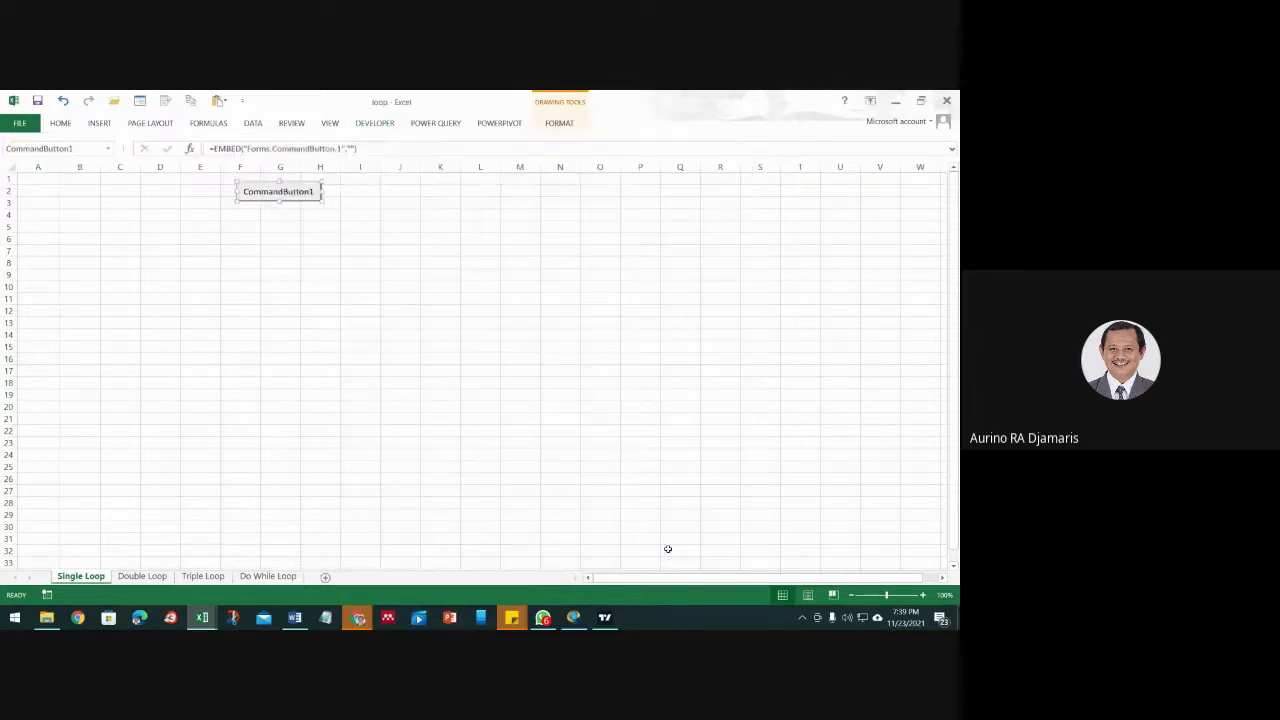
left_click(430, 323)
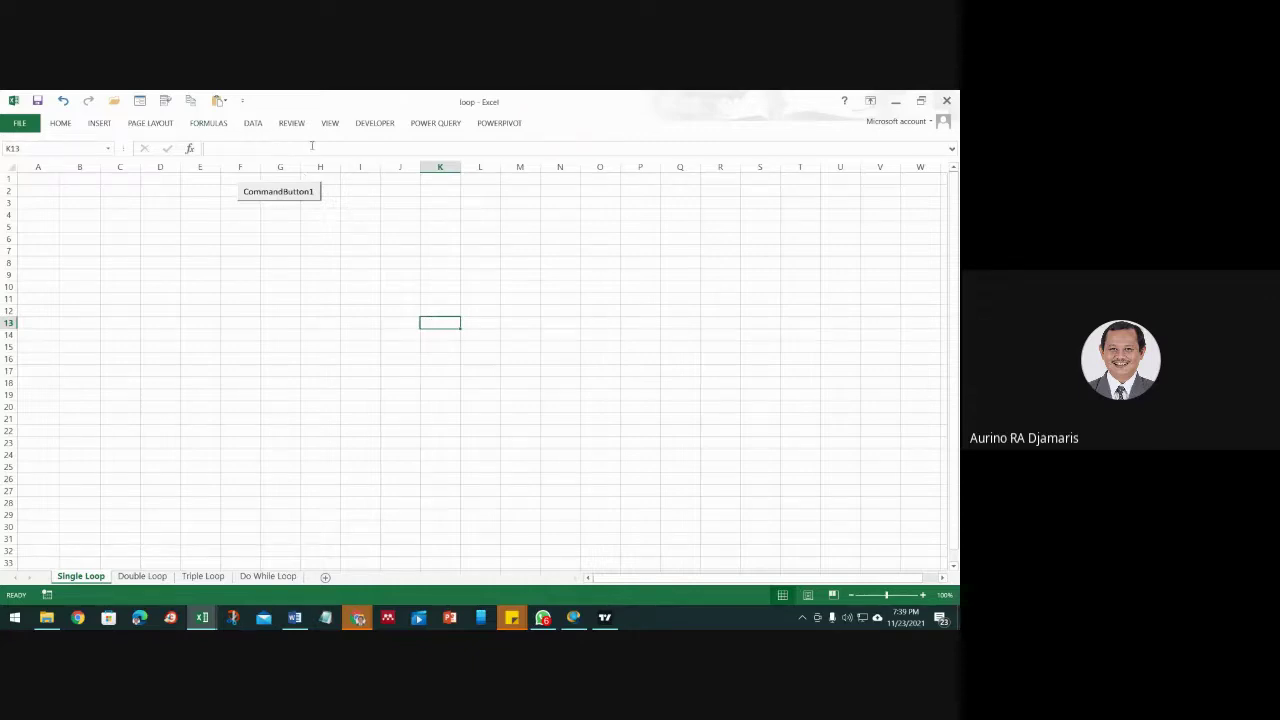
Turn off design mode and dismiss the macro settings notice
left_click(363, 126)
left_click(230, 148)
left_click(222, 234)
left_click(442, 378)
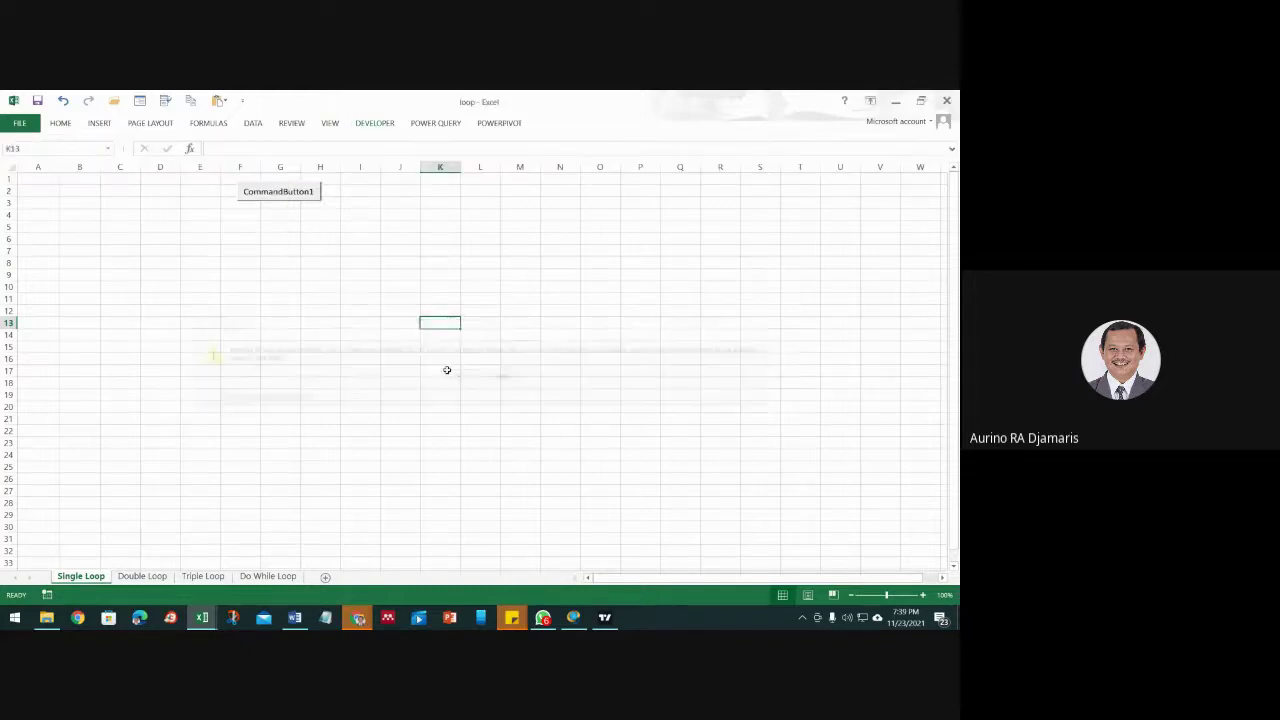
Close the workbook and select loop.xlsm in the ABC folder in File Explorer
left_click(945, 100)
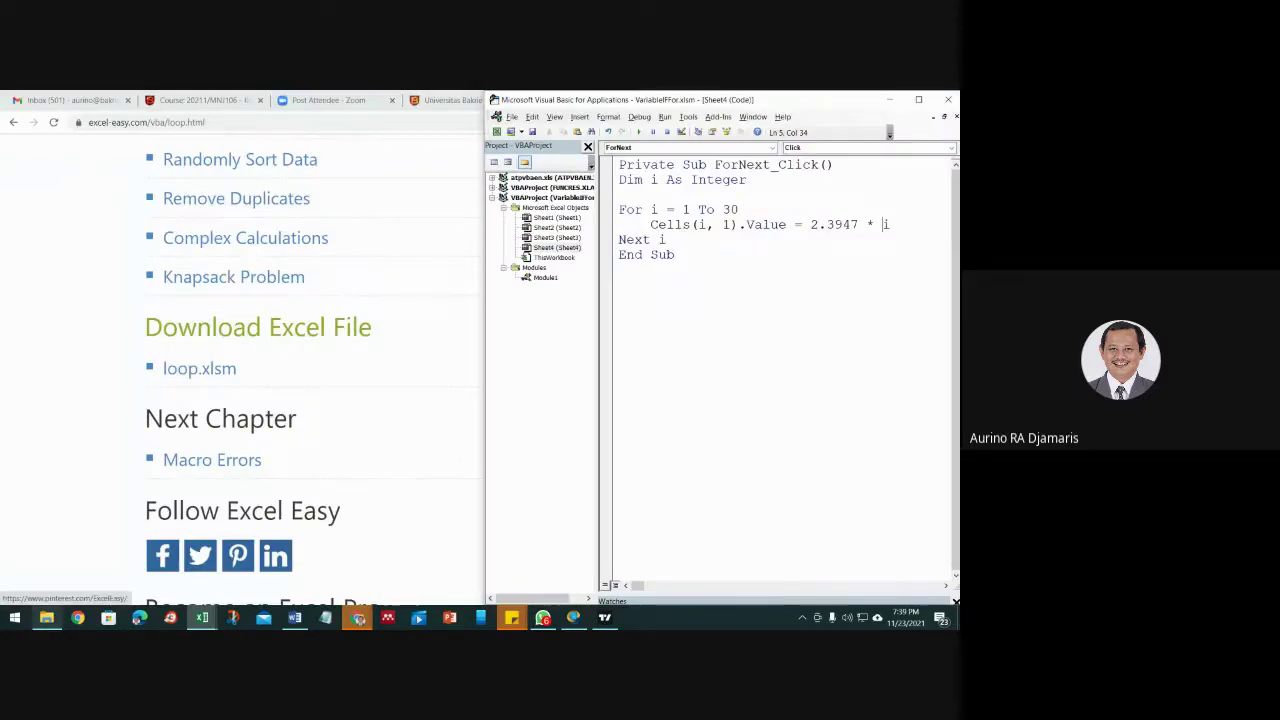
left_click(46, 617)
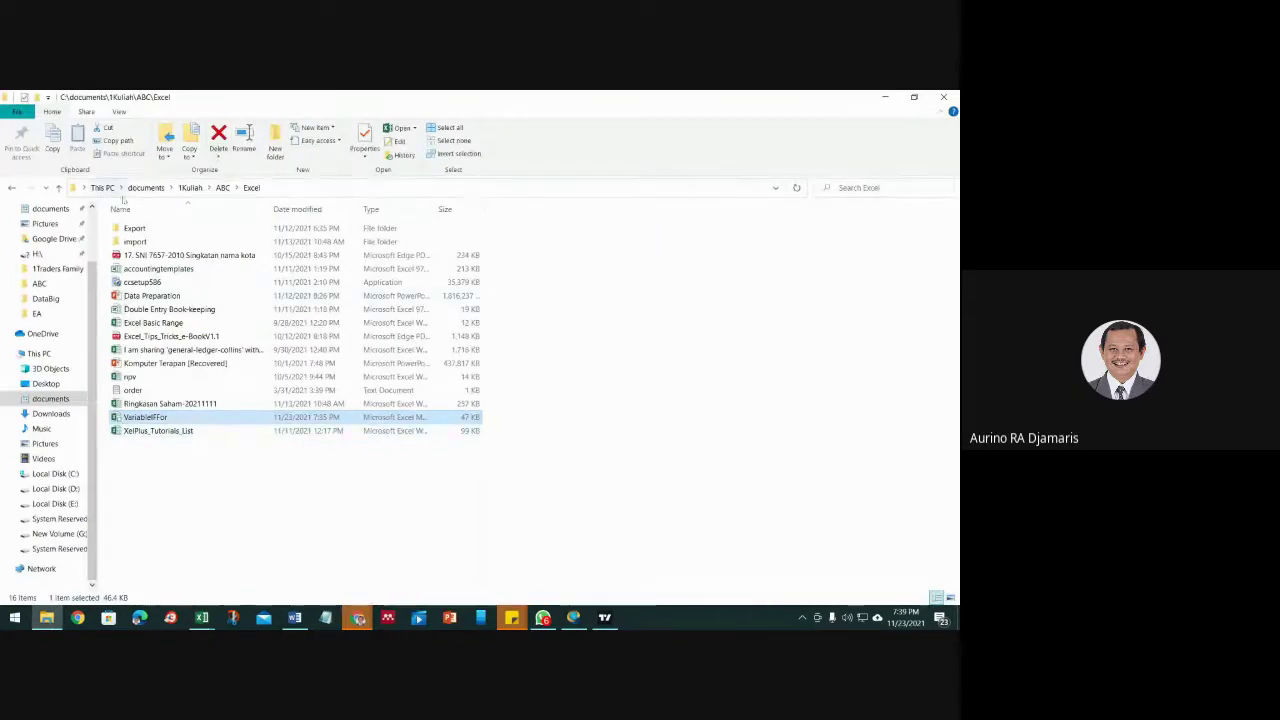
left_click(217, 188)
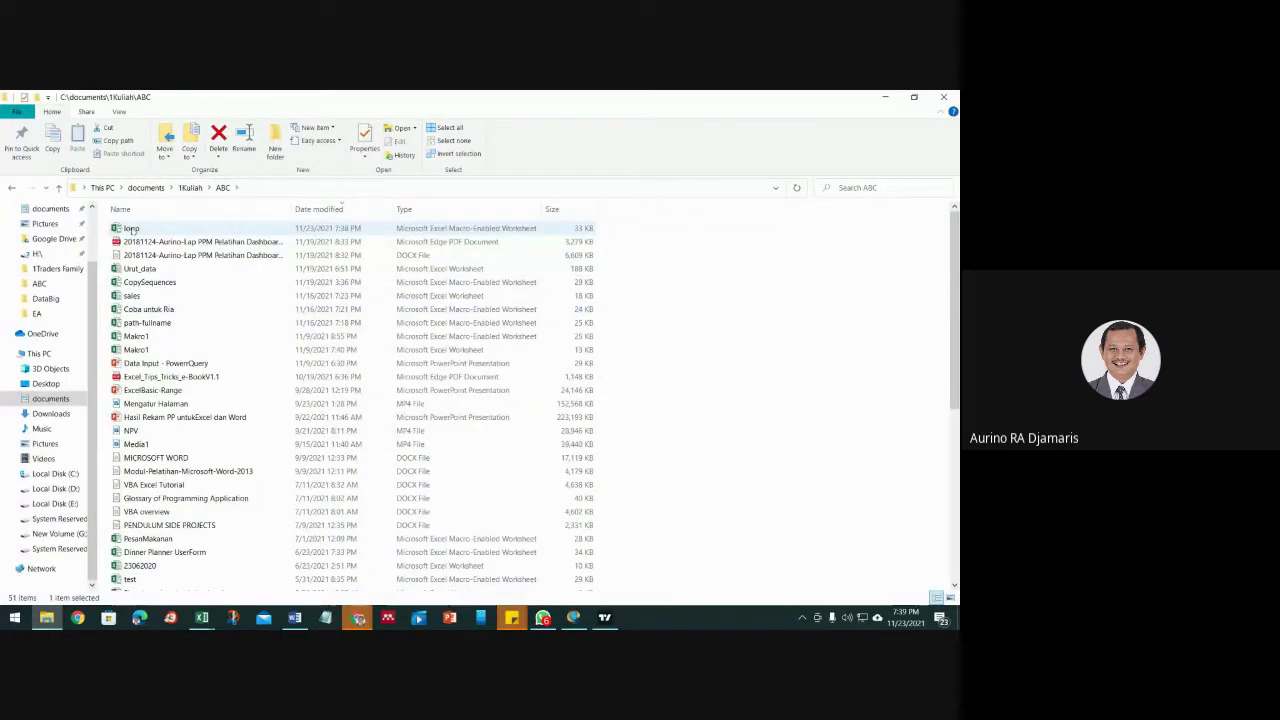
left_click(132, 229)
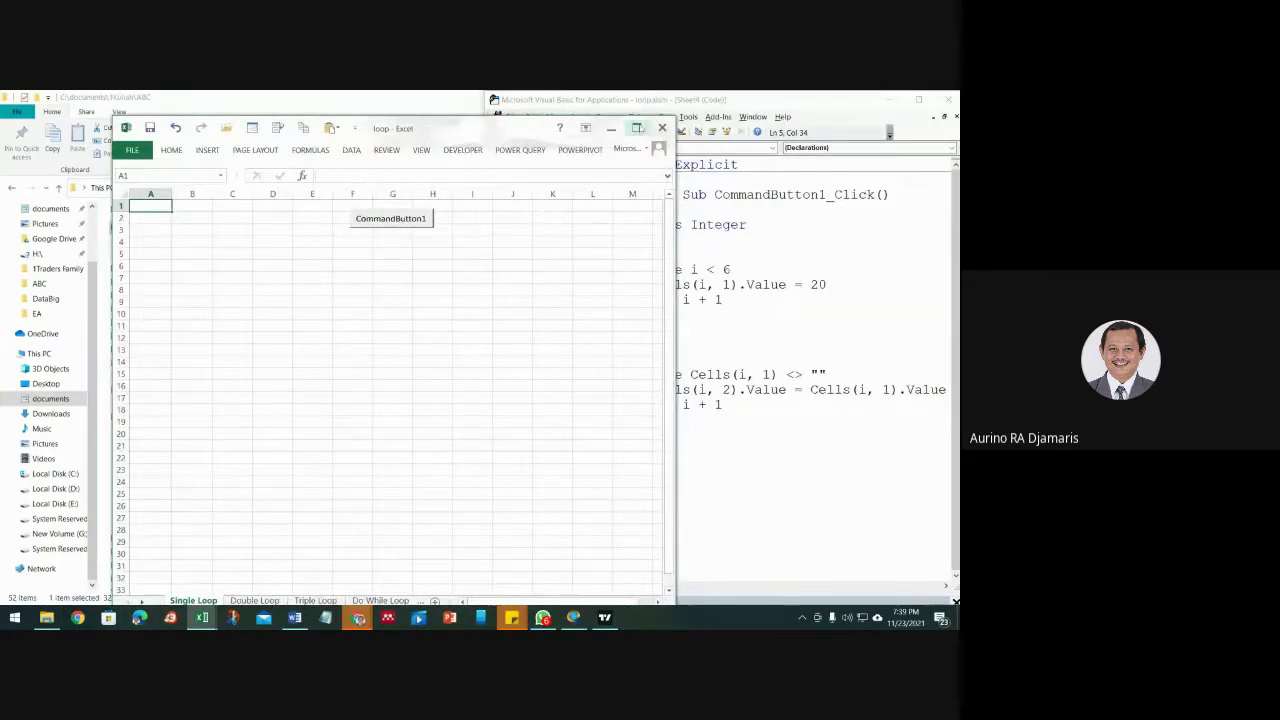
Run the button macros on the Single, Double, Triple and Do While Loop sheets
left_click(636, 128)
left_click(297, 196)
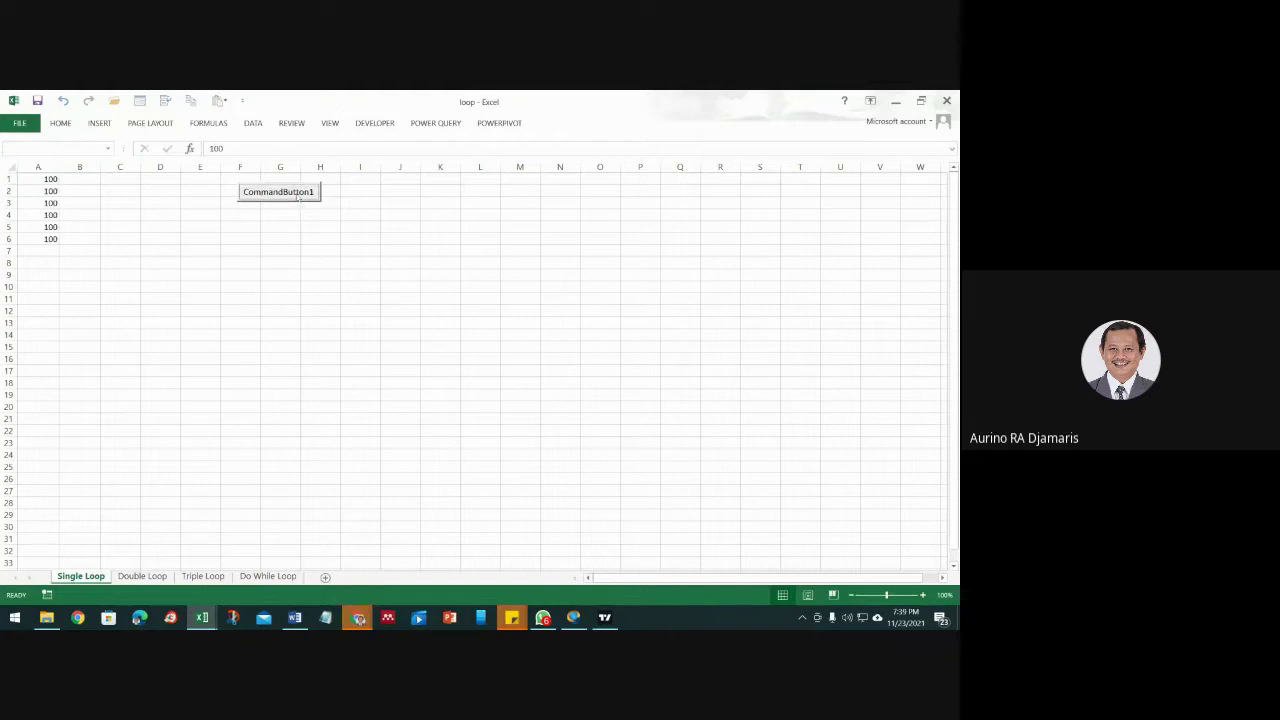
left_click(142, 577)
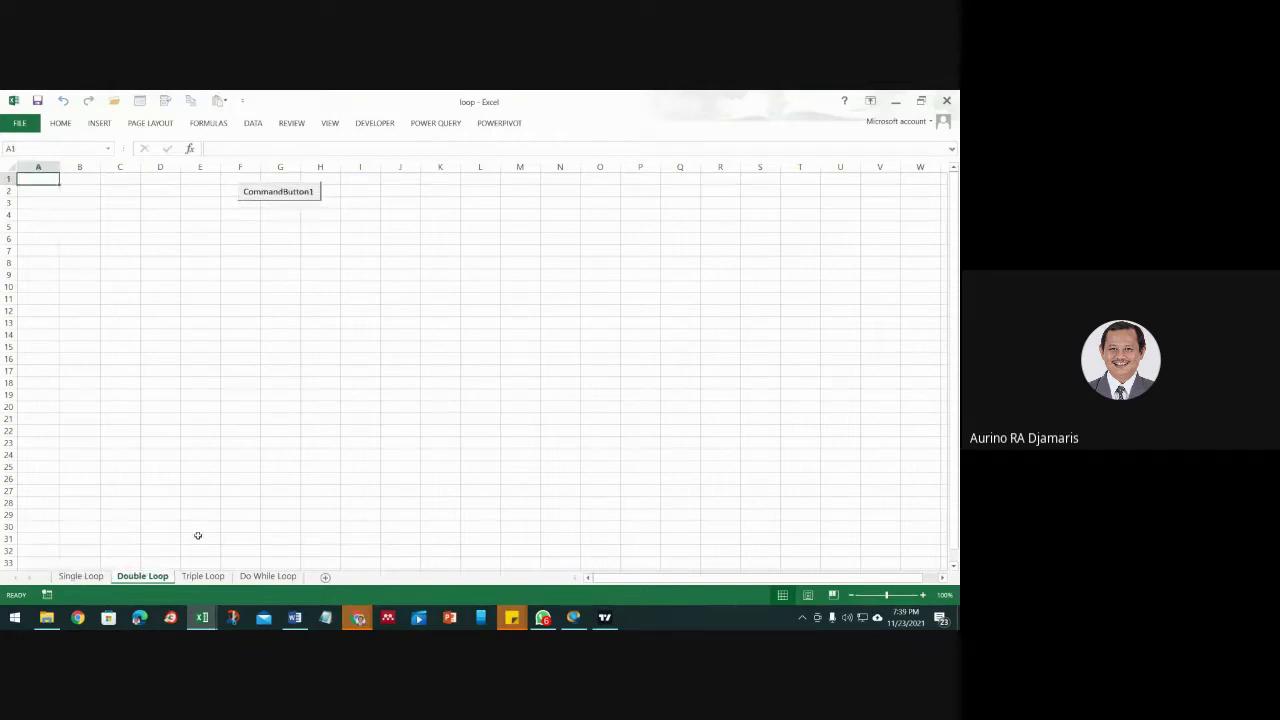
left_click(292, 196)
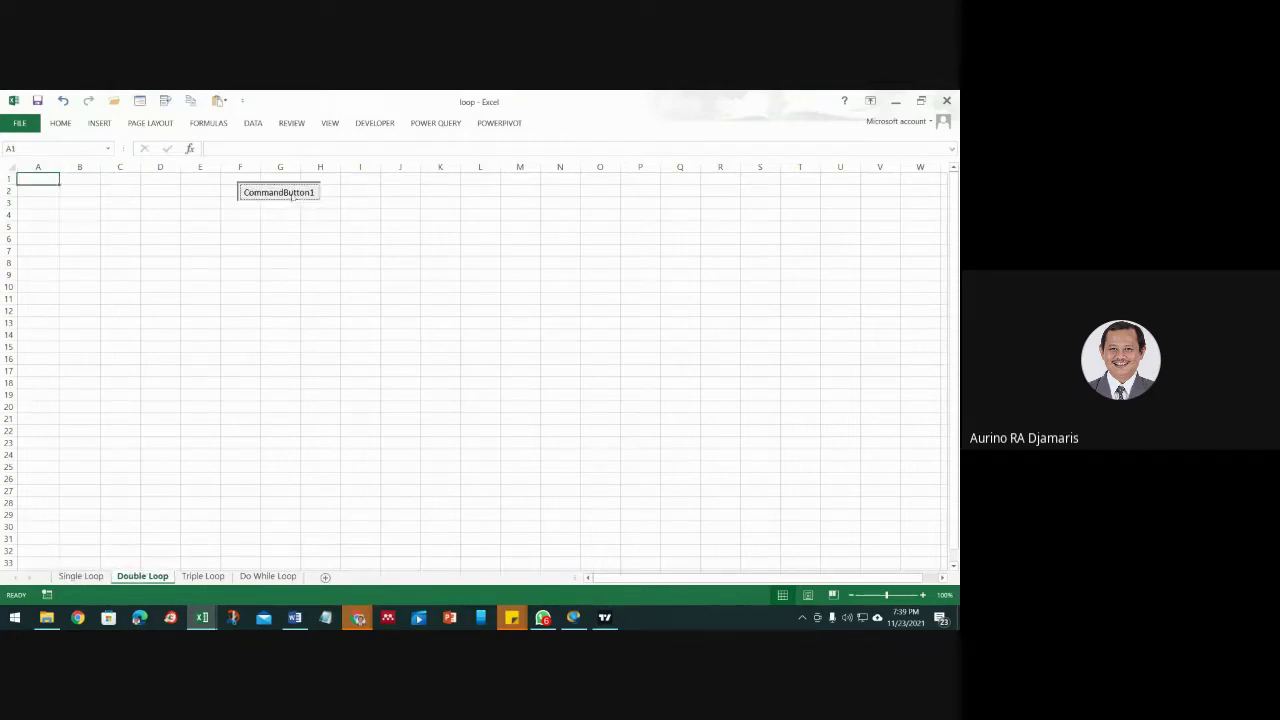
left_click(203, 577)
left_click(279, 195)
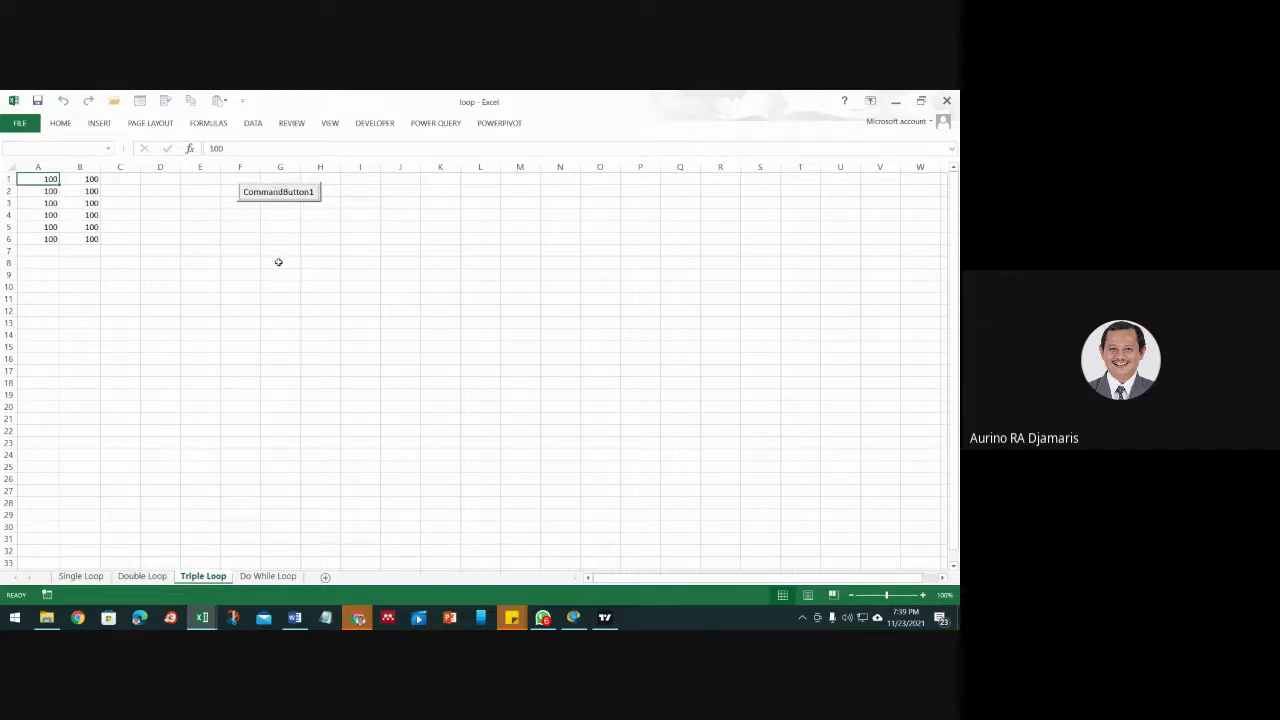
left_click(267, 577)
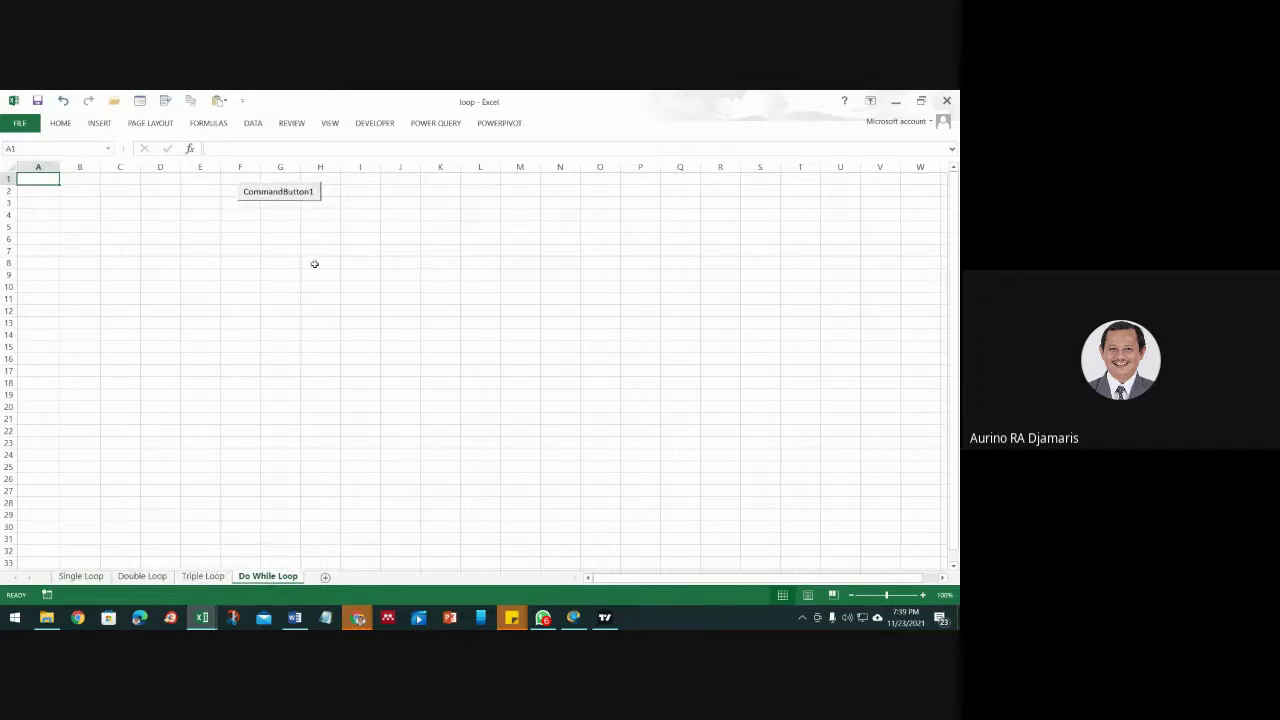
left_click(289, 197)
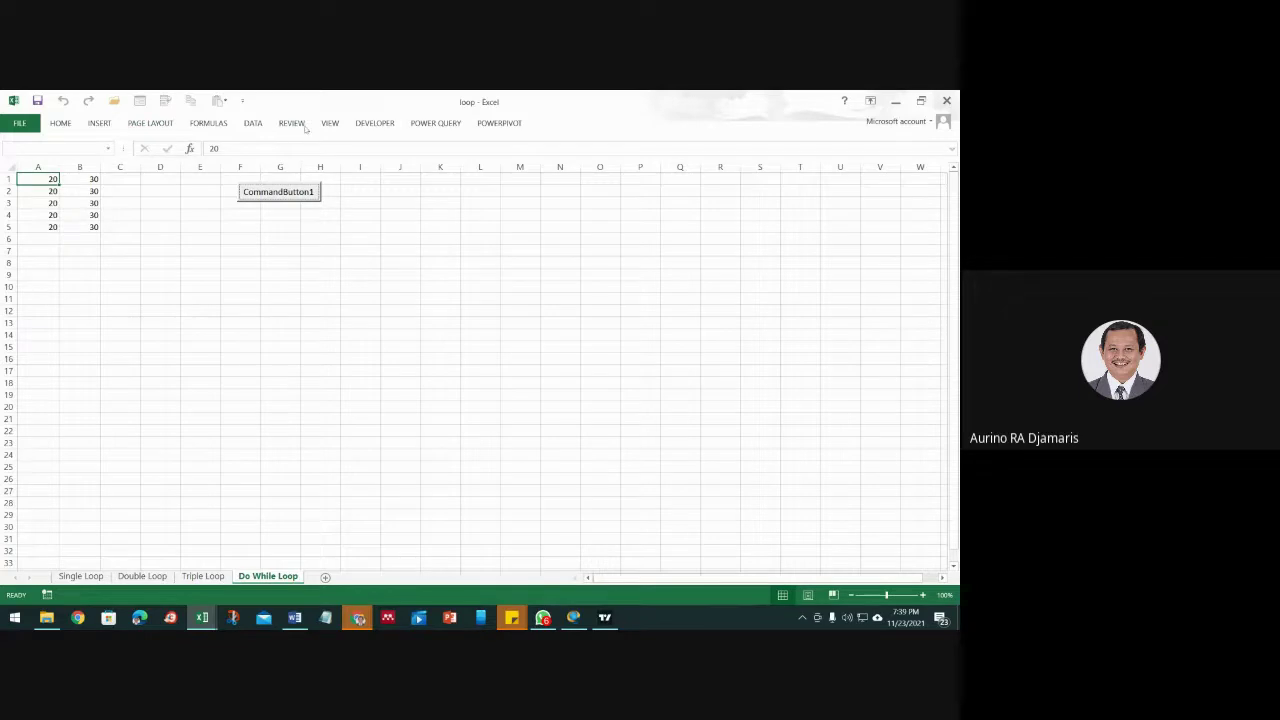
In Design Mode, view the command buttons' loop code, ending with the Double Loop sheet
left_click(372, 124)
left_click(245, 148)
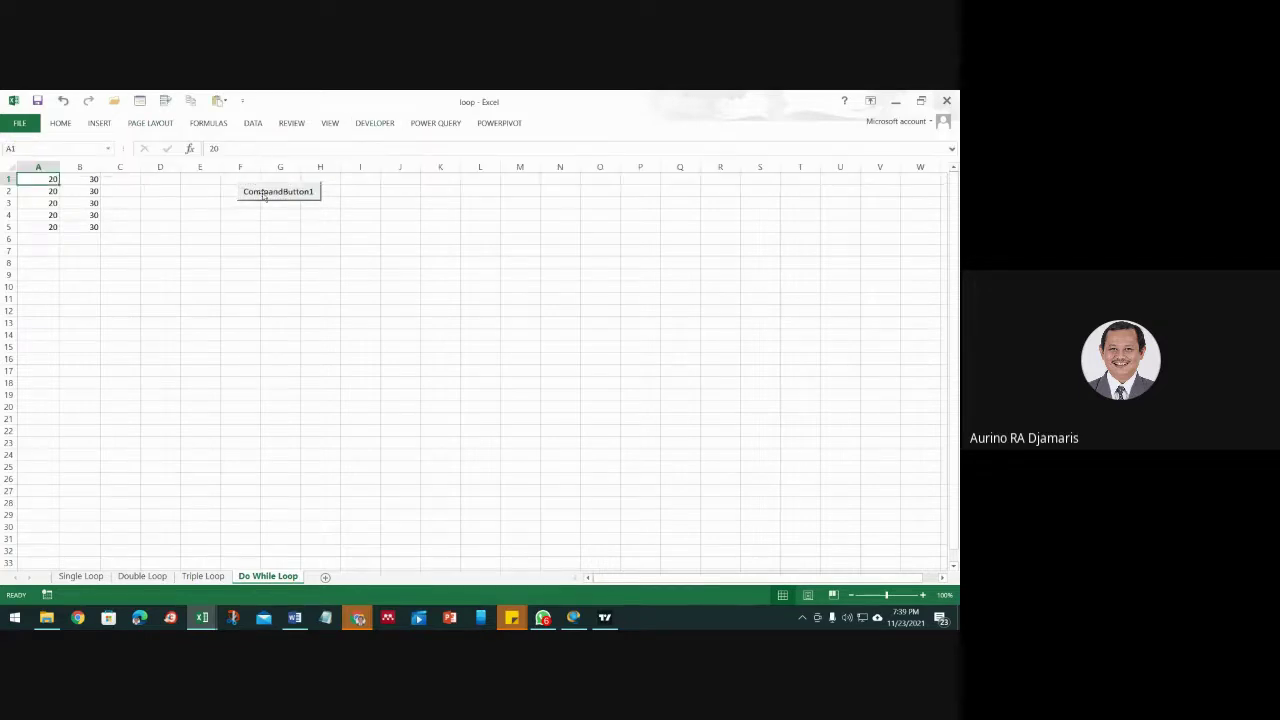
left_click(287, 199)
right_click(287, 199)
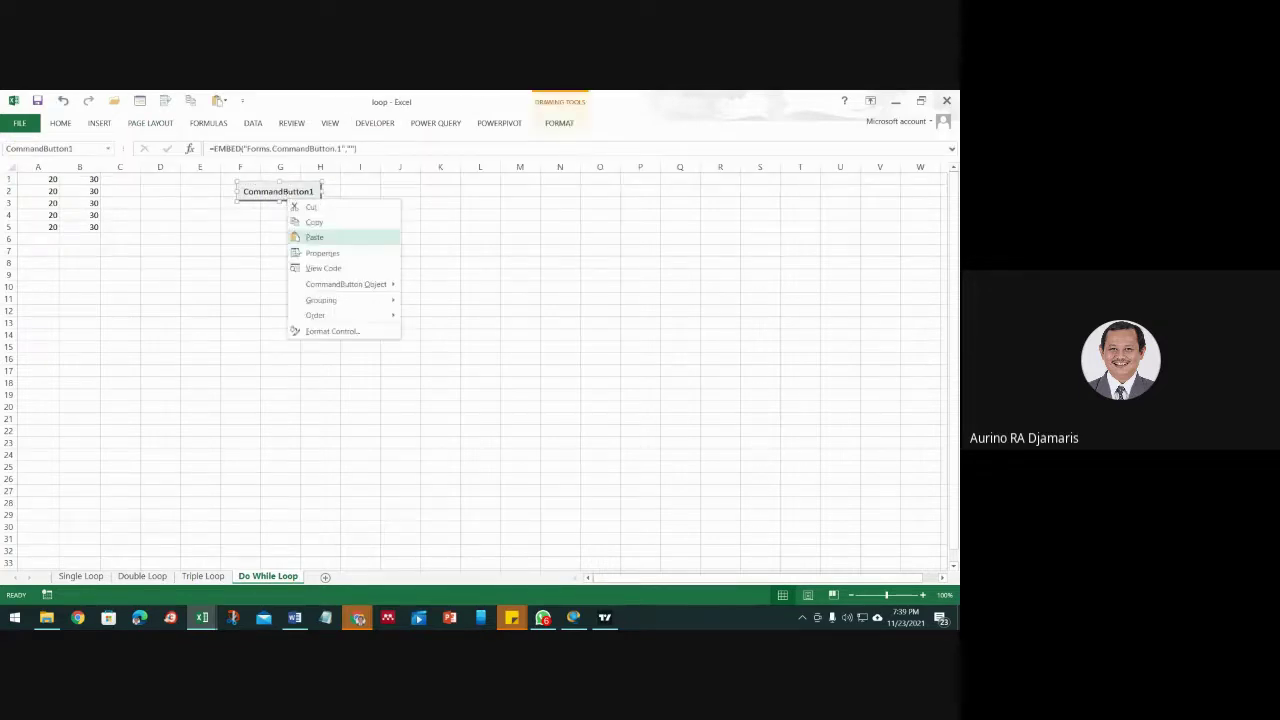
left_click(299, 264)
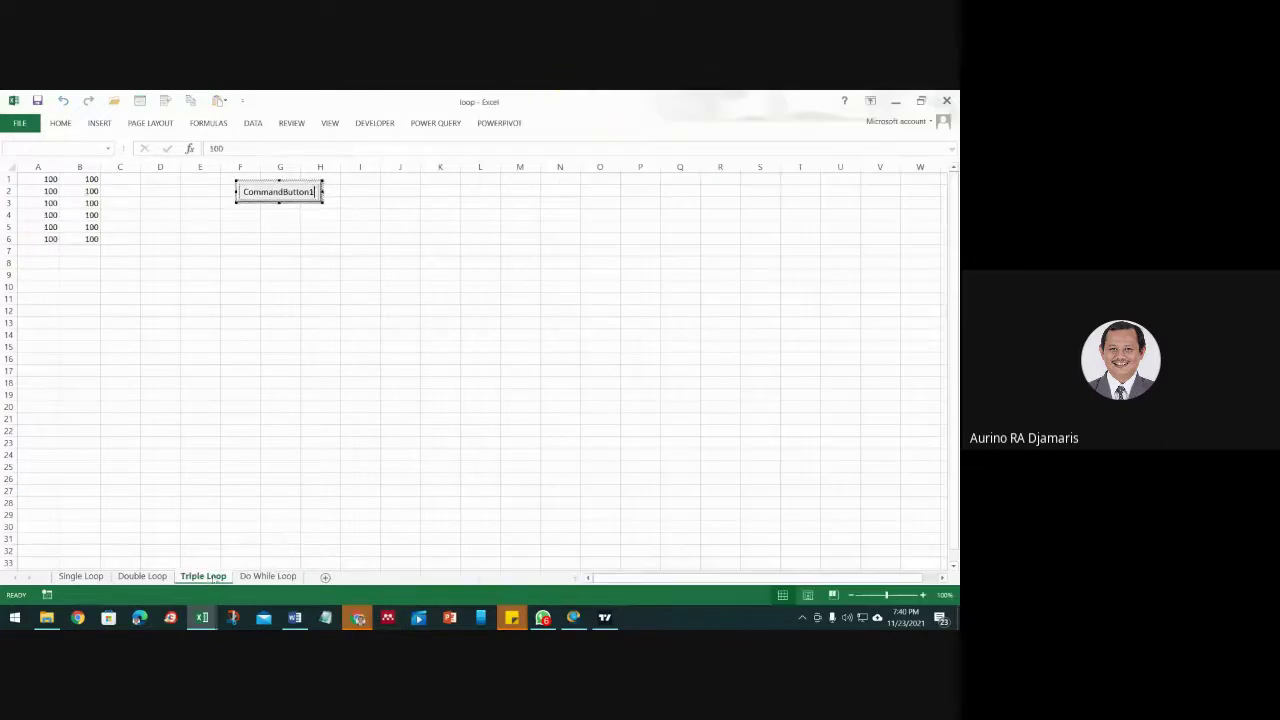
left_click(270, 203)
left_click(165, 576)
right_click(287, 197)
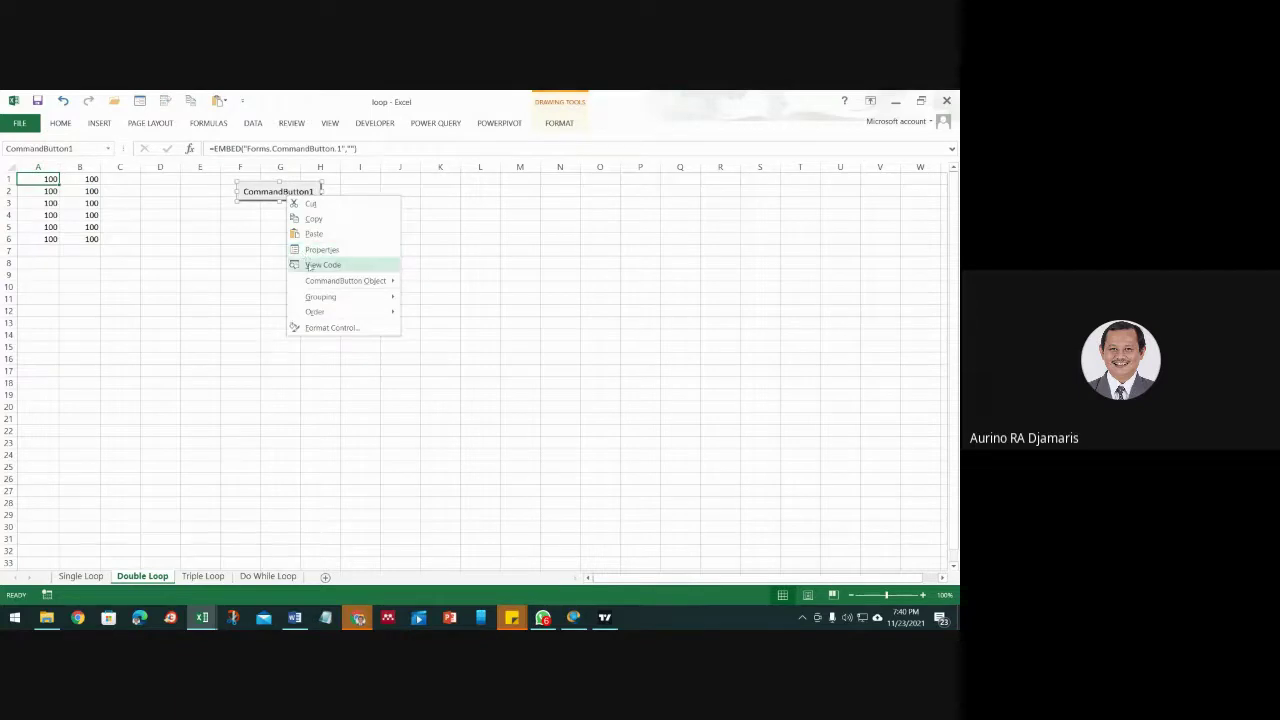
left_click(320, 264)
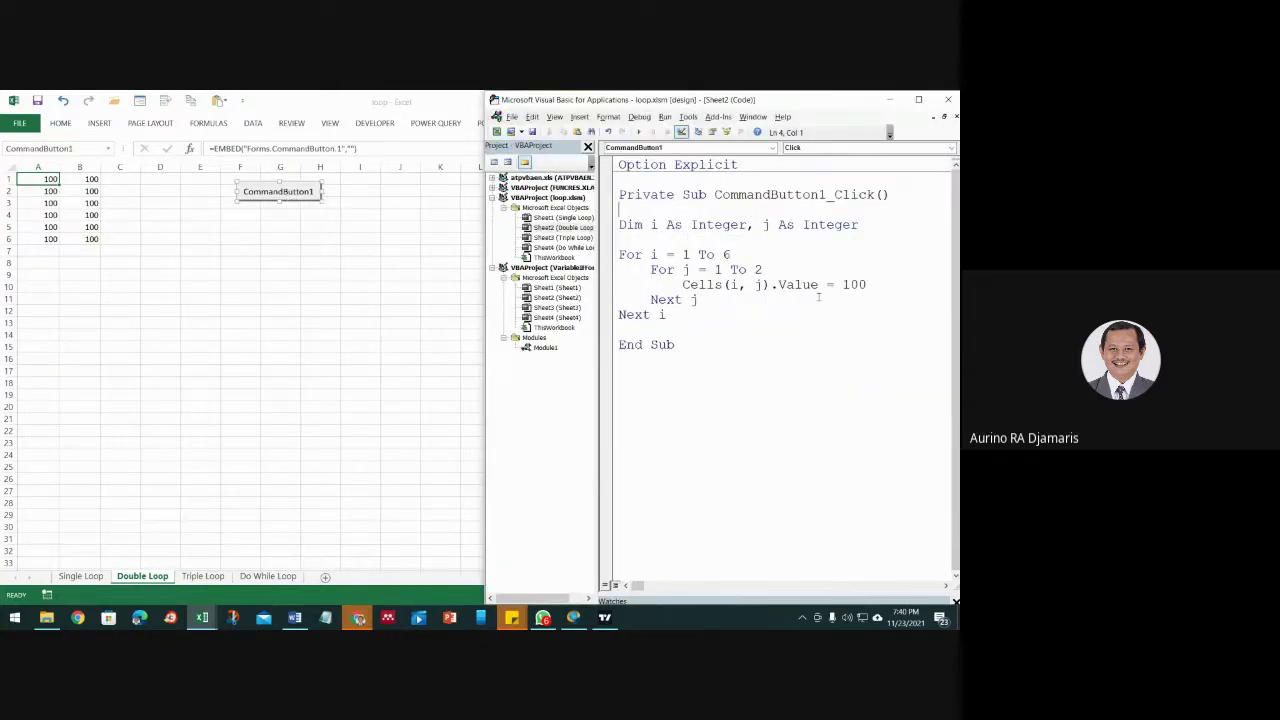
left_click(375, 400)
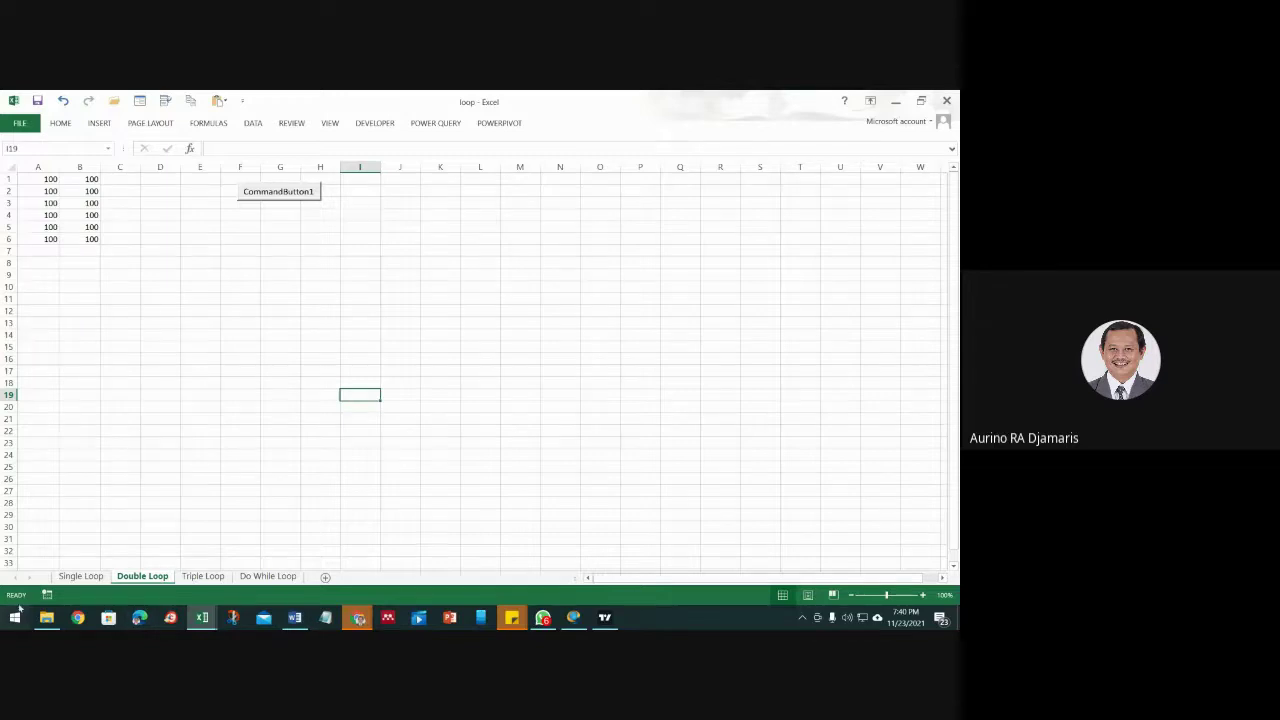
Open the CopySequences workbook from the ABC folder in File Explorer
left_click(57, 621)
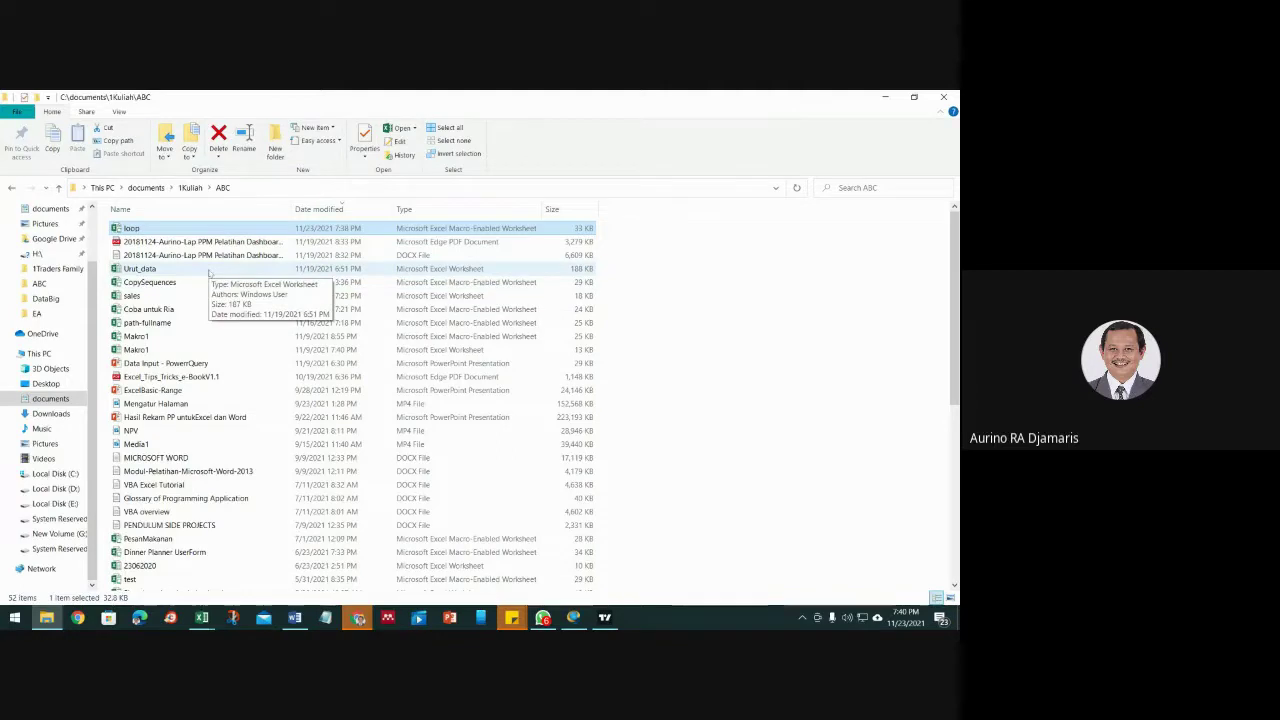
left_click(210, 286)
double_click(210, 286)
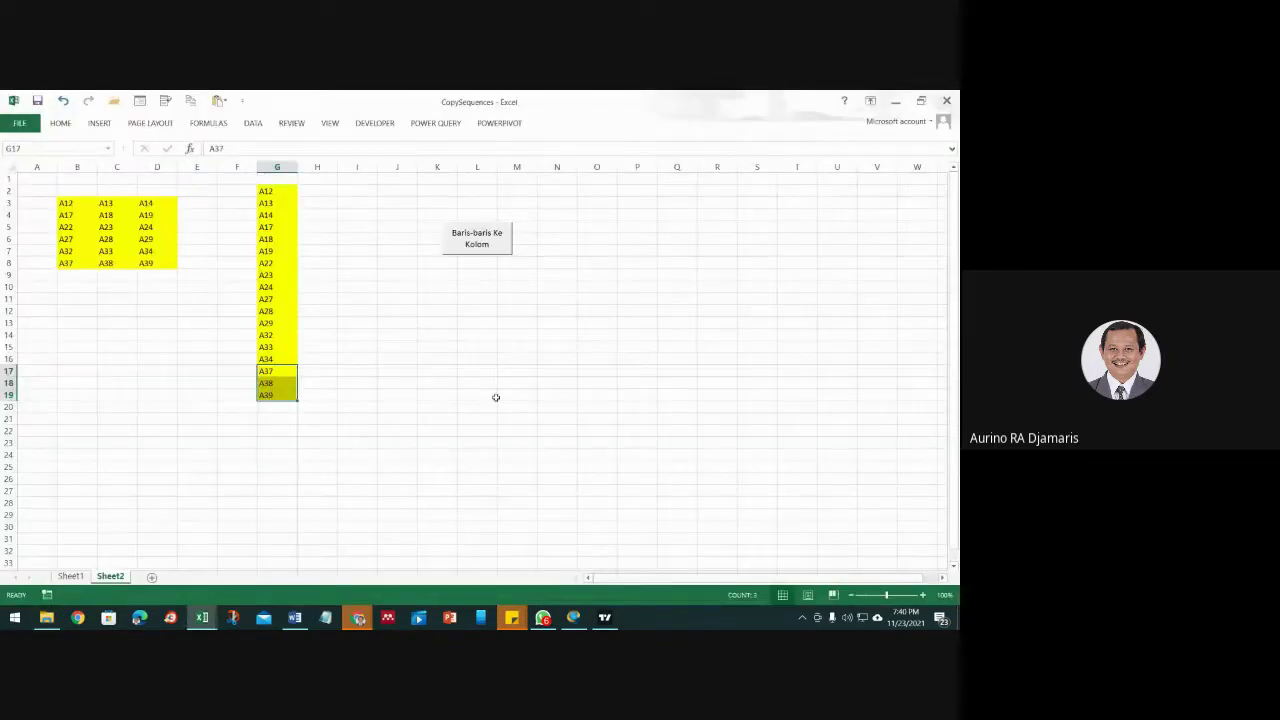
Extend the B3:D8 sequence across to column I and clear A12 from G2
left_click(62, 206)
left_click_drag(62, 206, 155, 264)
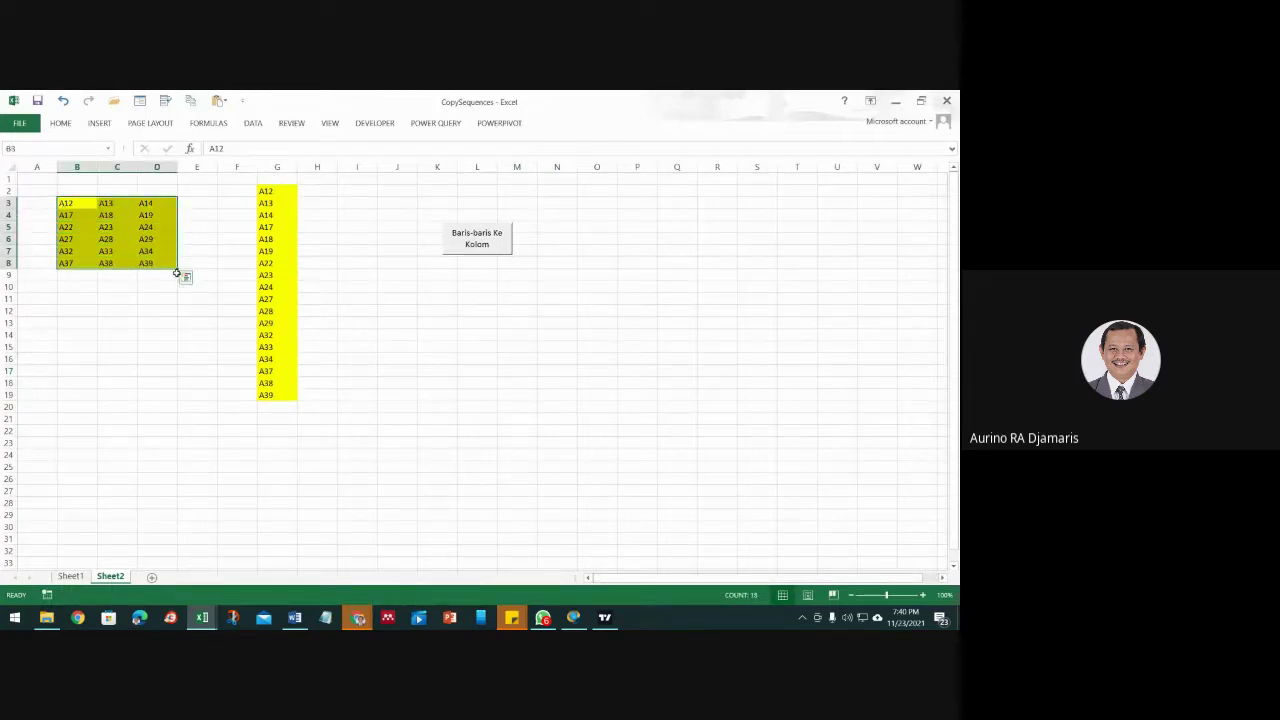
left_click_drag(177, 269, 372, 276)
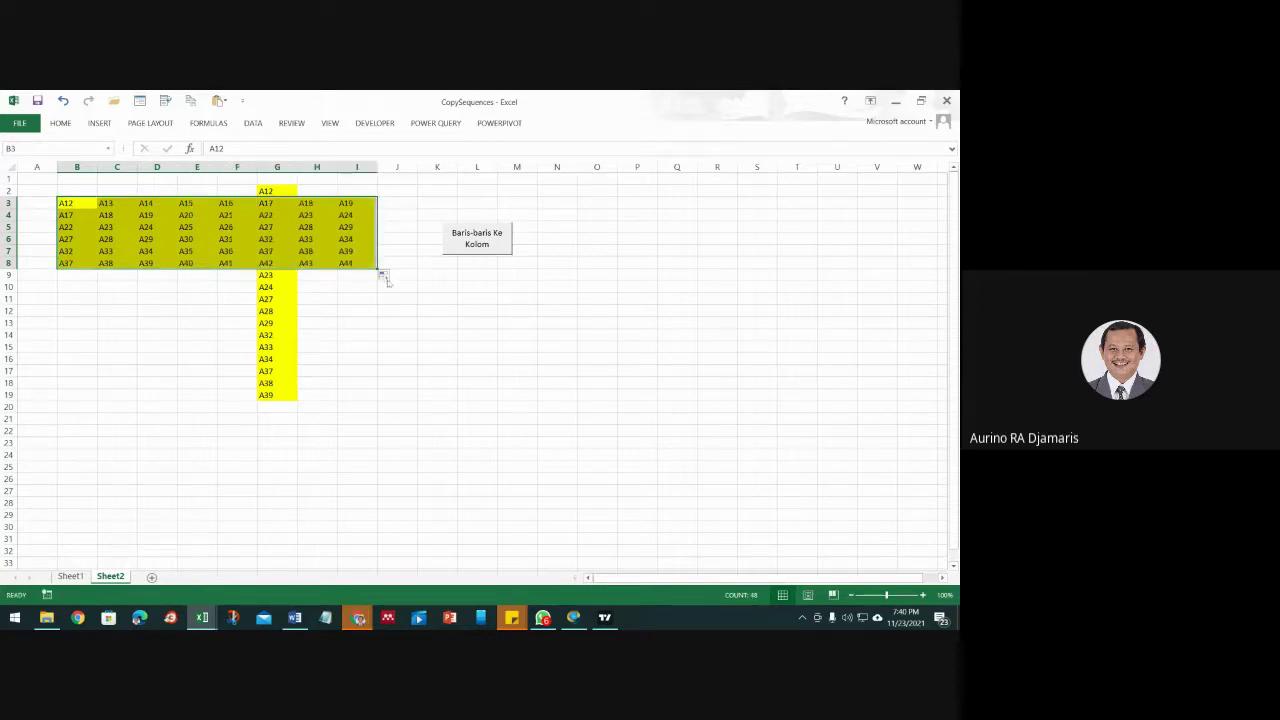
left_click(265, 189)
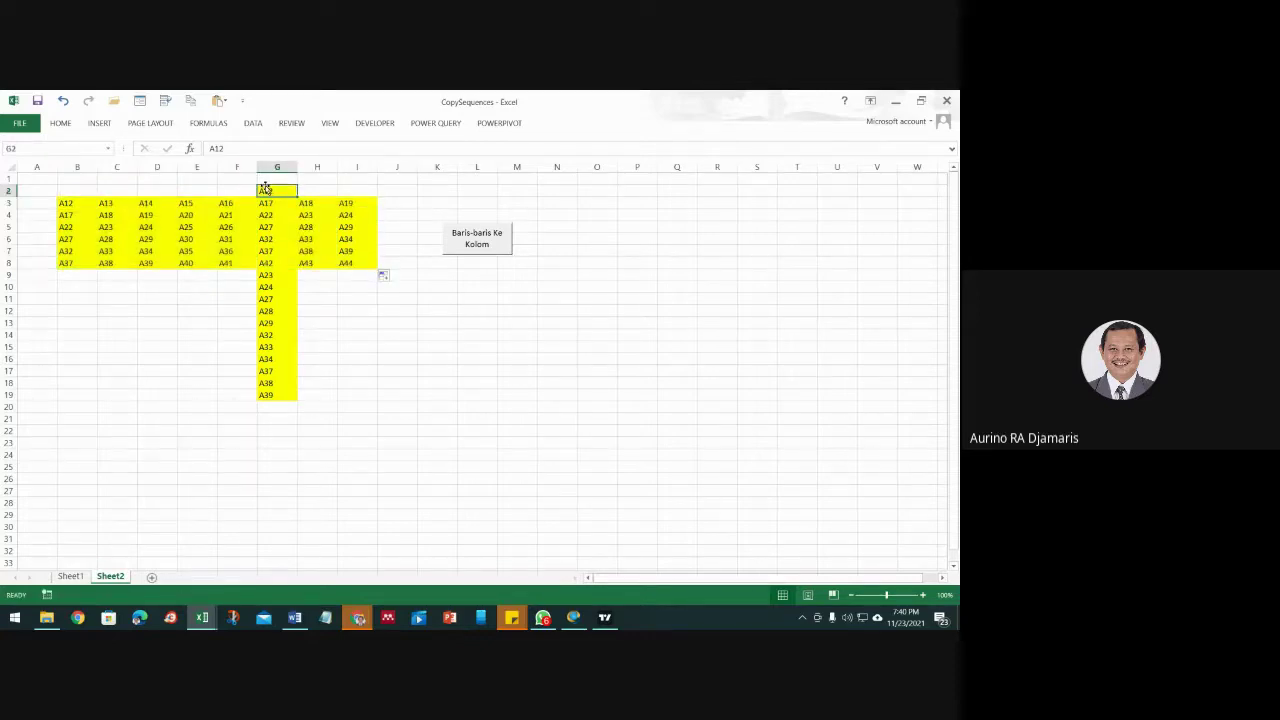
key("Delete")
Fill the A-number series down through row 24
left_click(372, 263)
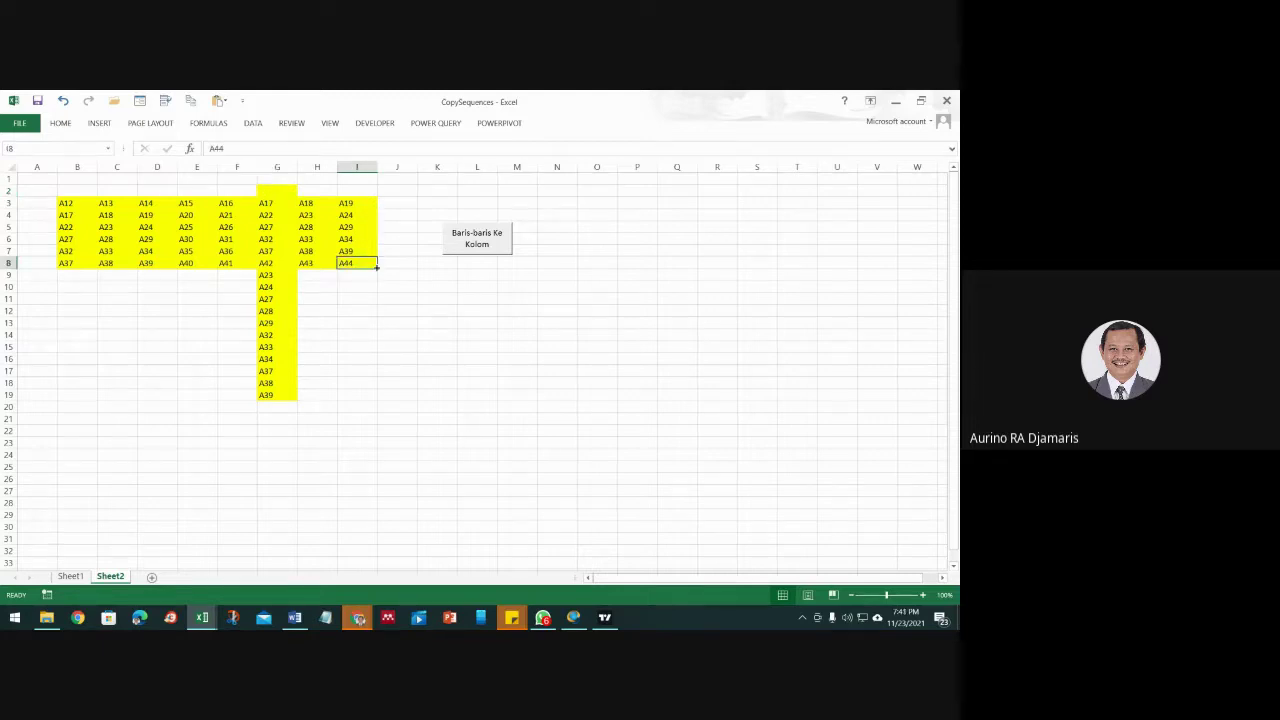
left_click_drag(377, 268, 380, 459)
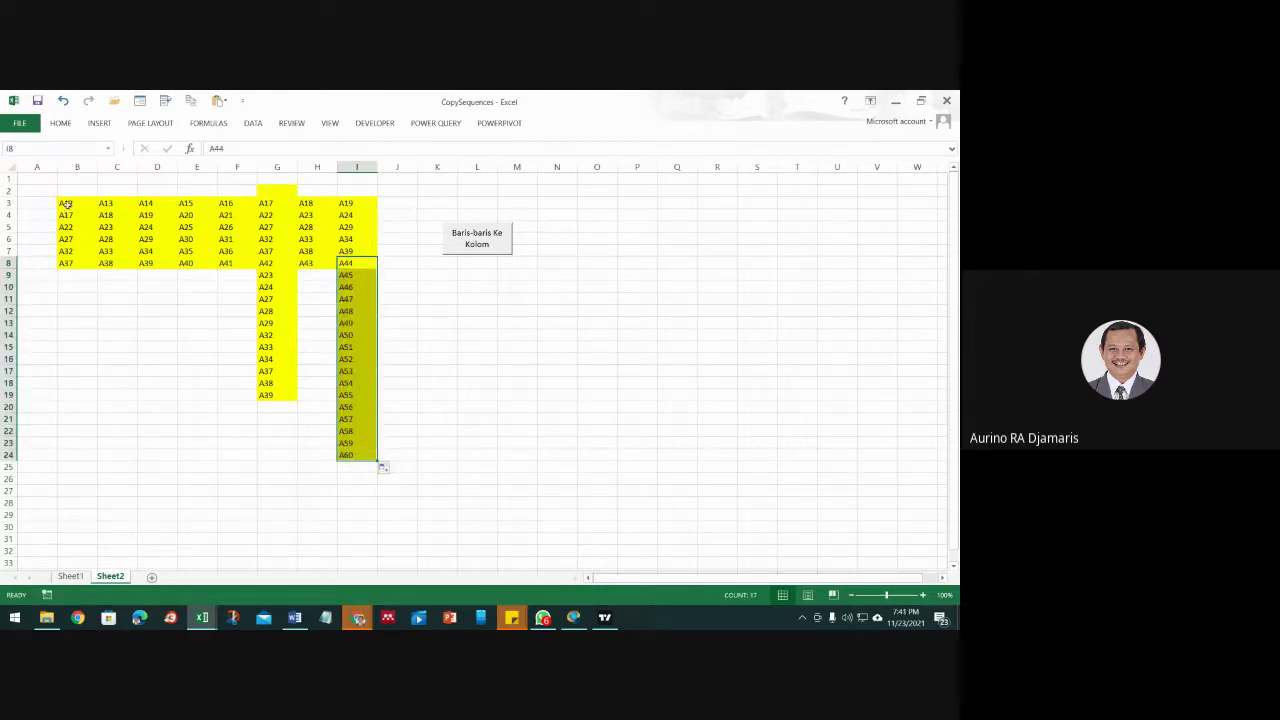
mouse_move(65, 203)
left_mouse_down()
mouse_move(352, 265)
mouse_move(362, 460)
left_mouse_up()
left_click(530, 452)
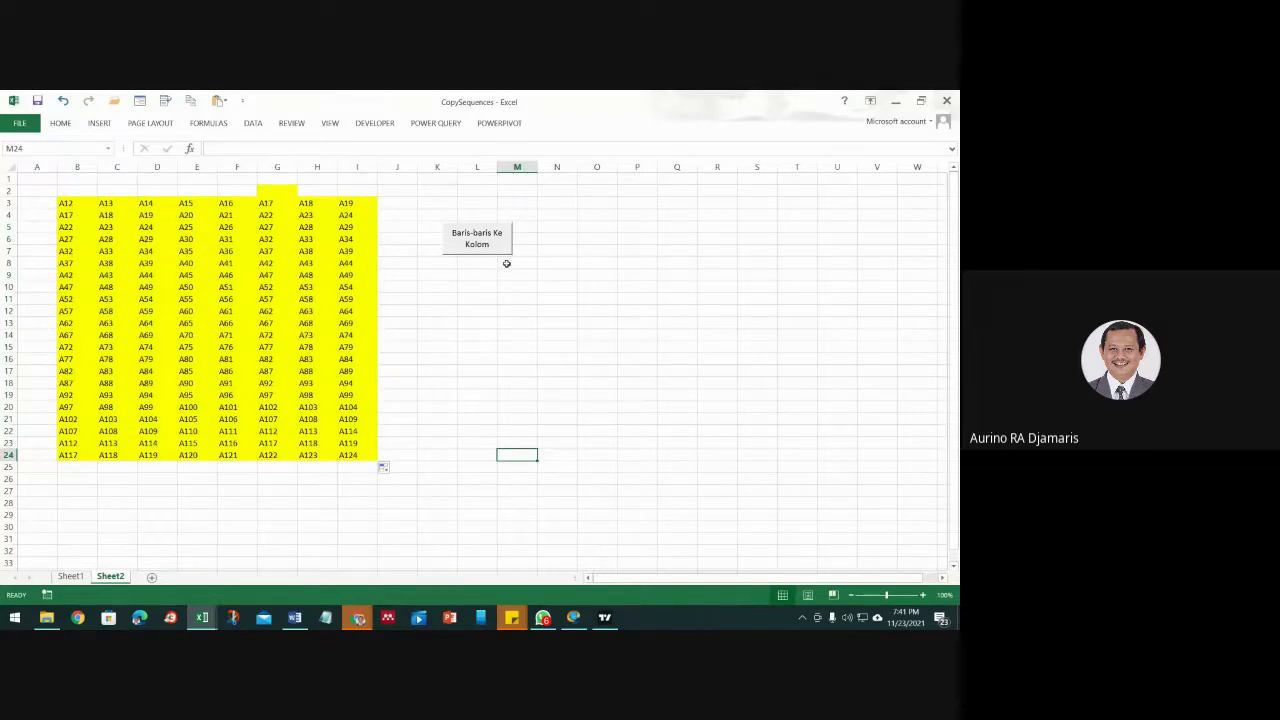
left_click(618, 337)
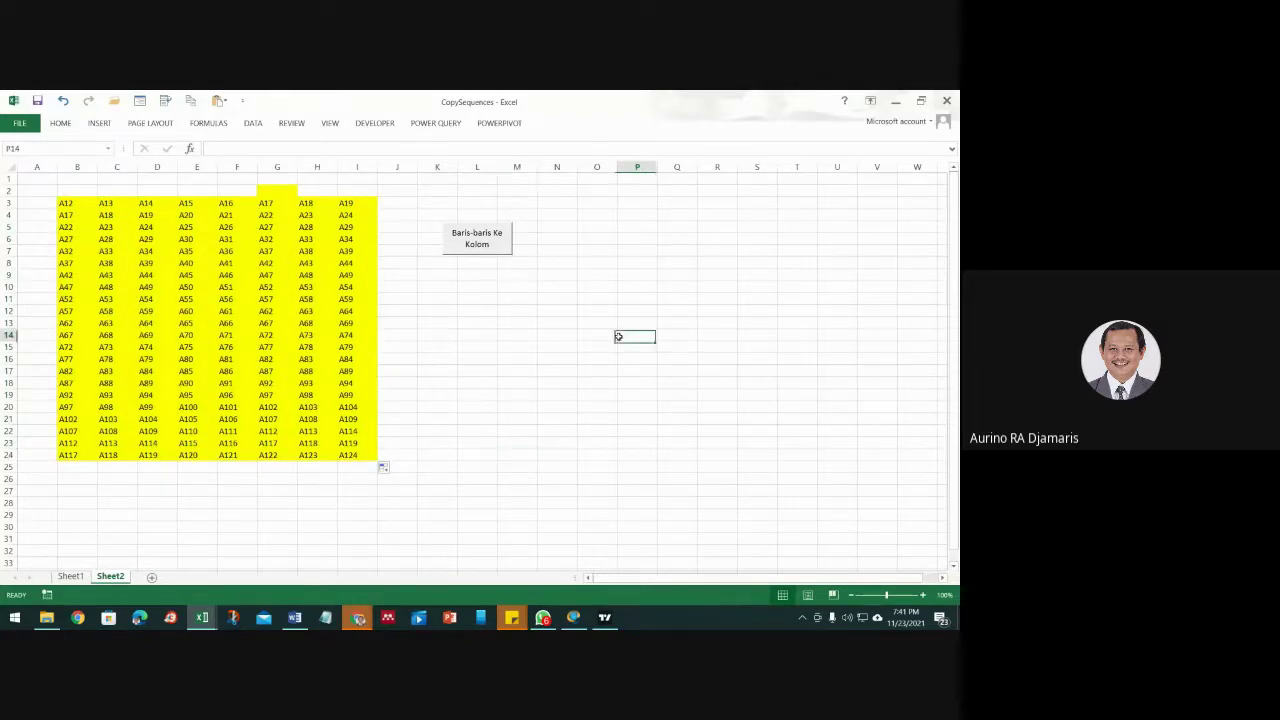
Select the yellow table B3:I24 and mark out column O for results
left_click(290, 191)
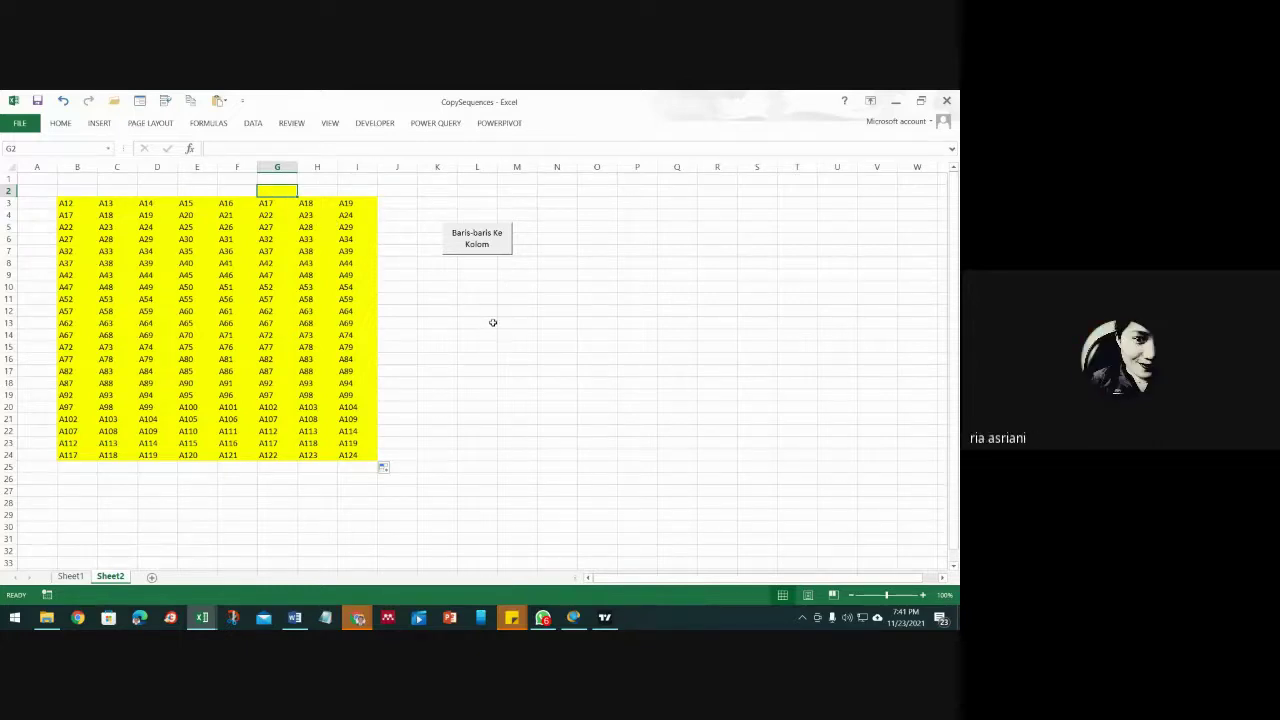
left_click(440, 300)
left_click(477, 322)
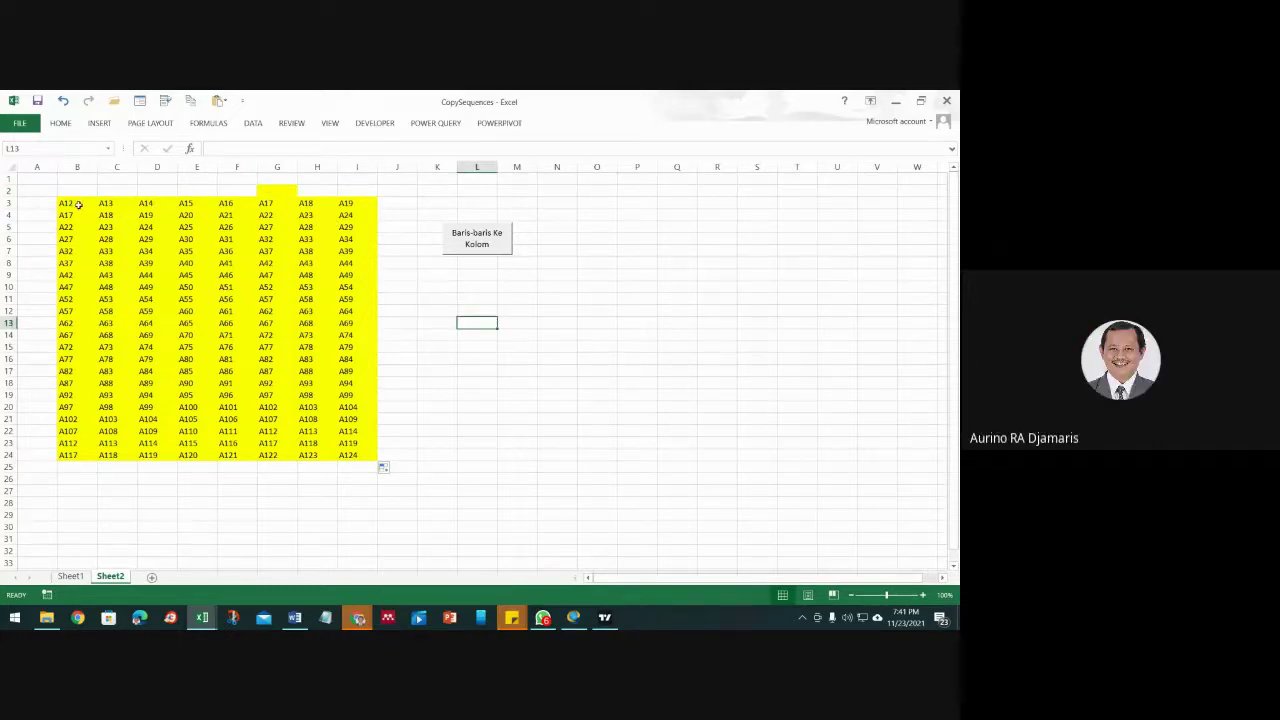
left_click_drag(78, 204, 352, 455)
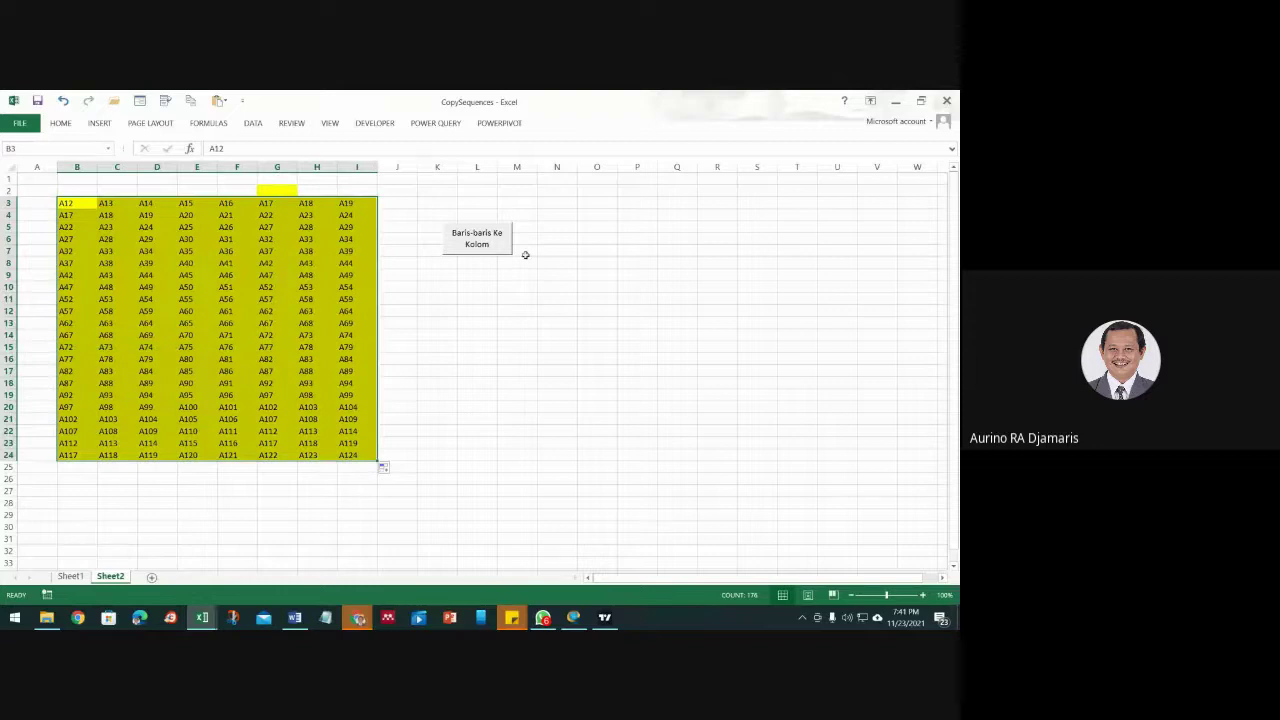
mouse_move(603, 204)
left_mouse_down()
mouse_move(601, 516)
mouse_move(591, 426)
left_mouse_up()
scroll(591, 426, "up", 4)
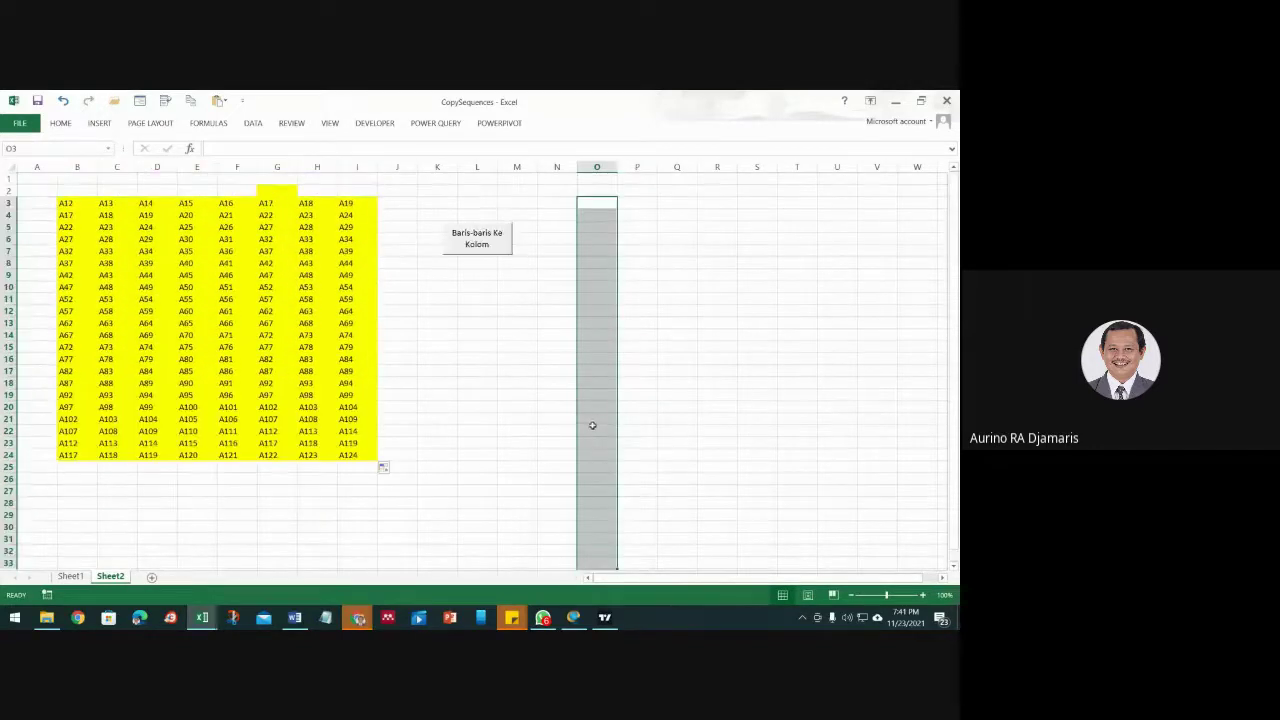
Enter the heading Hasil in cell O2
left_click(591, 191)
type("H")
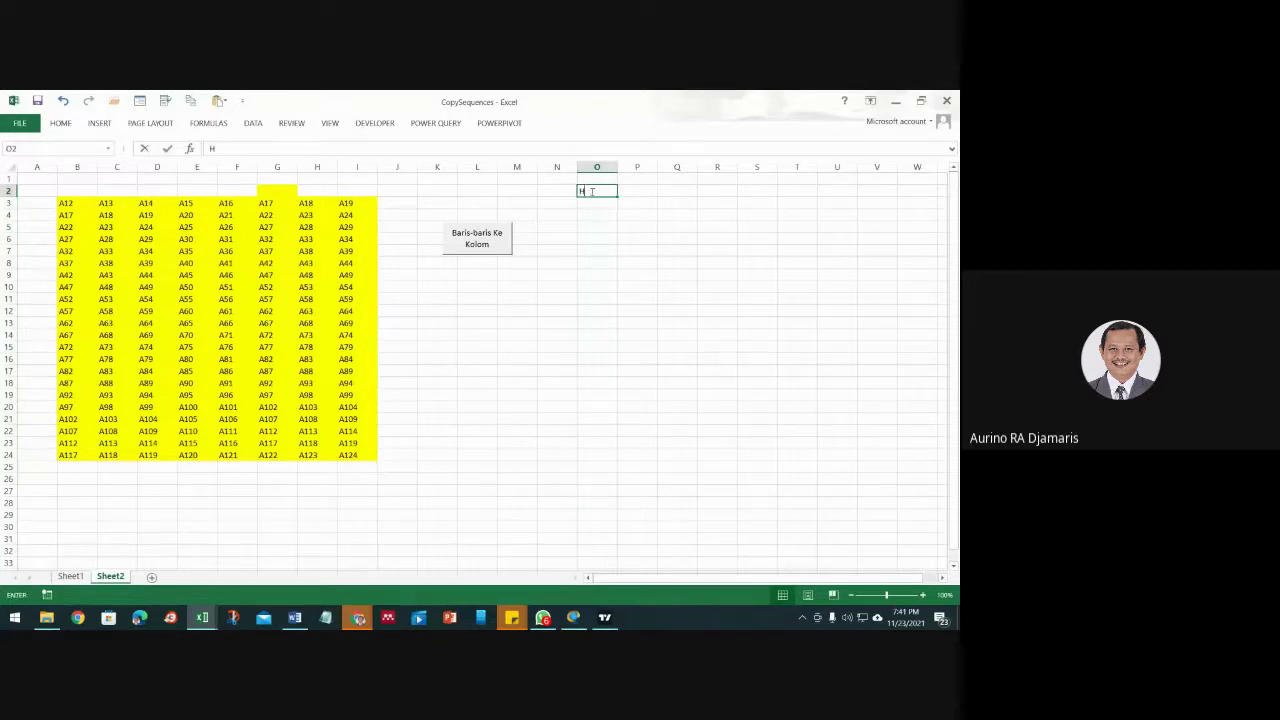
type("asikl")
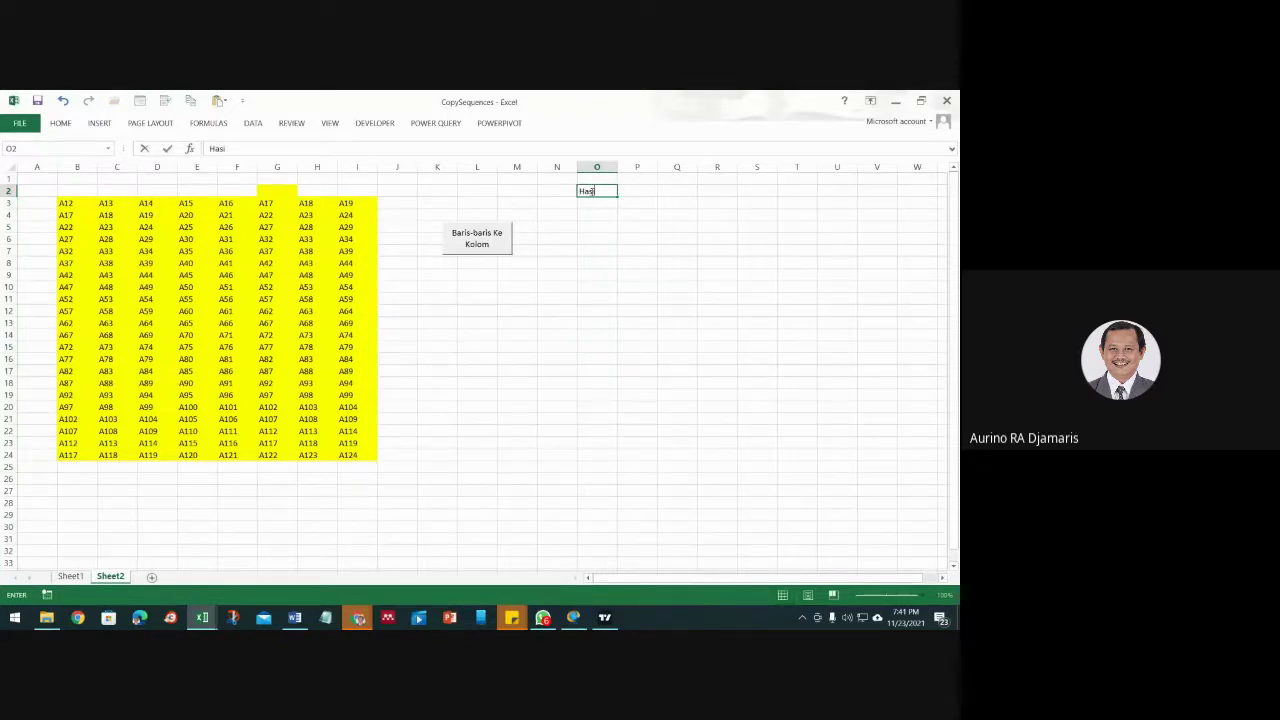
left_click(713, 316)
left_click(594, 201)
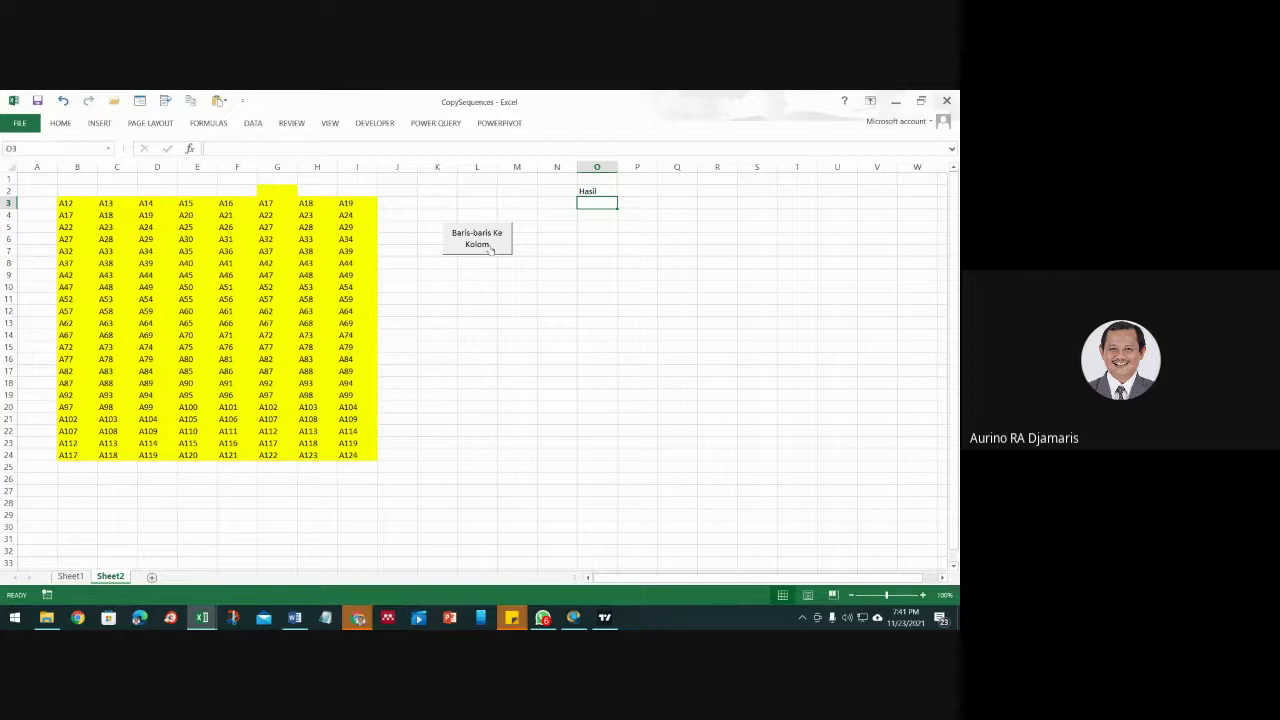
Convert the yellow table's rows into one column starting at O4 with Baris-baris Ke Kolom
left_click(490, 250)
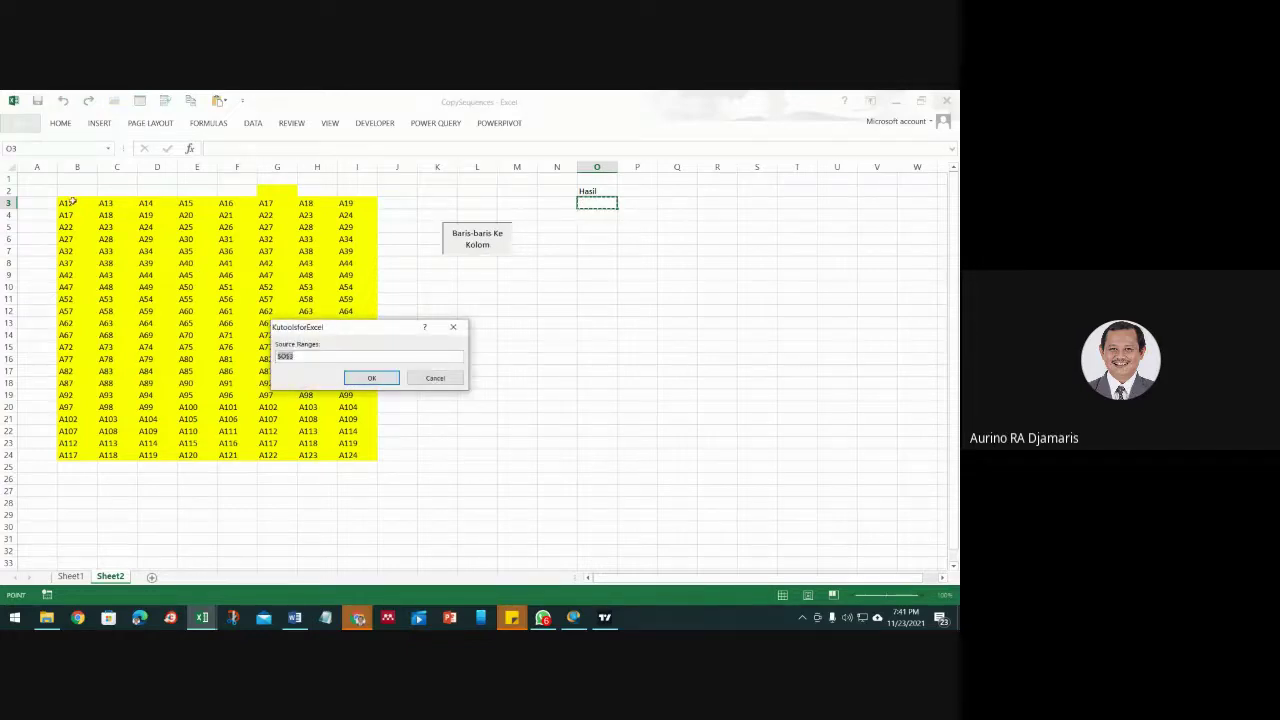
left_click_drag(72, 201, 345, 455)
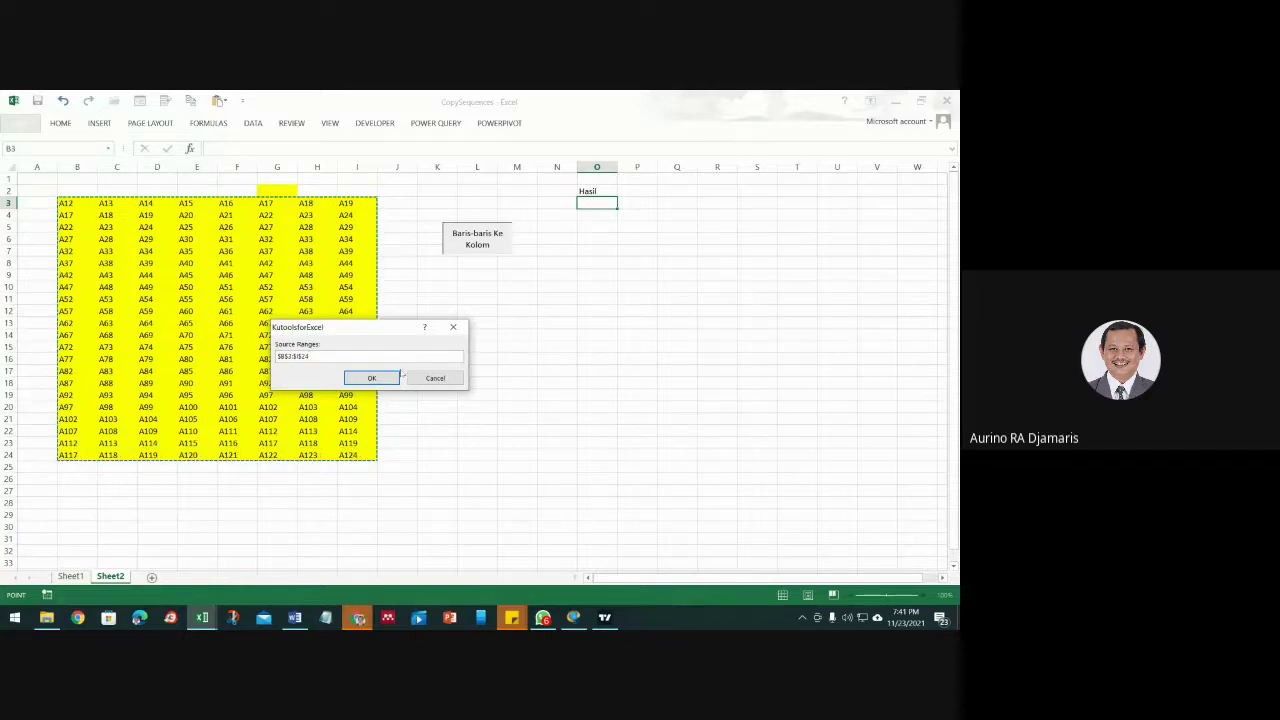
left_click(390, 380)
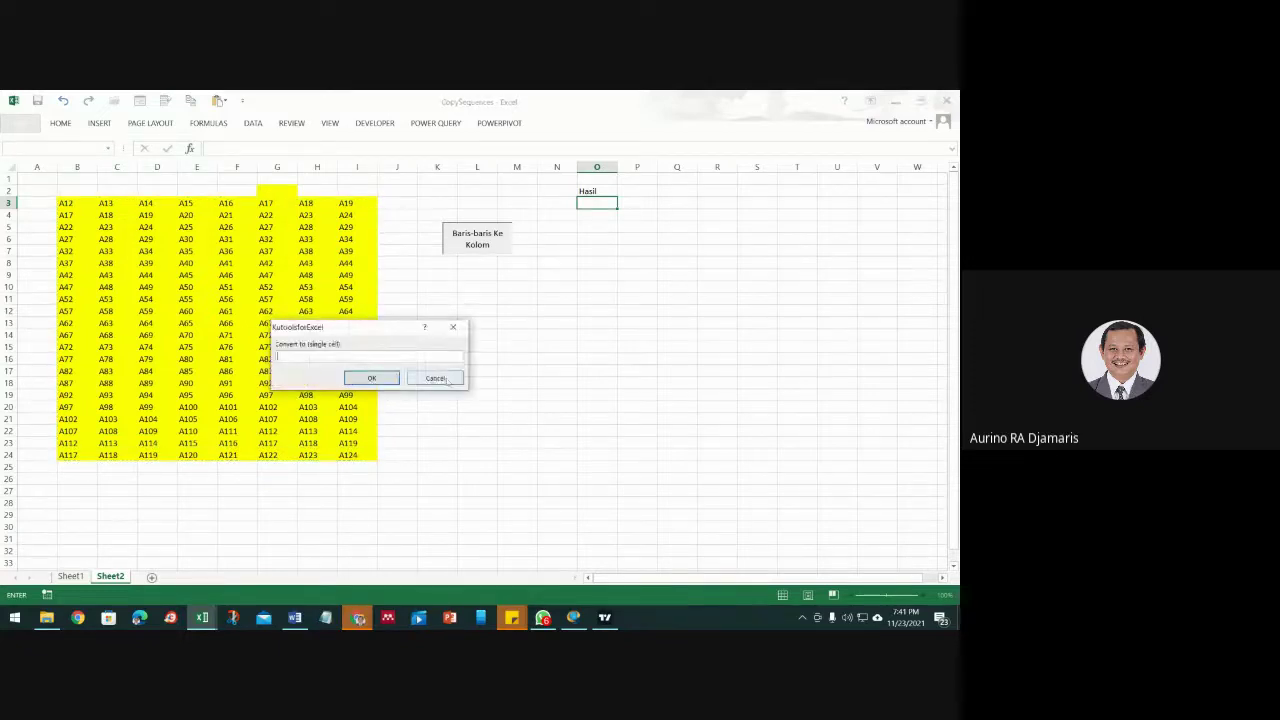
left_click(593, 216)
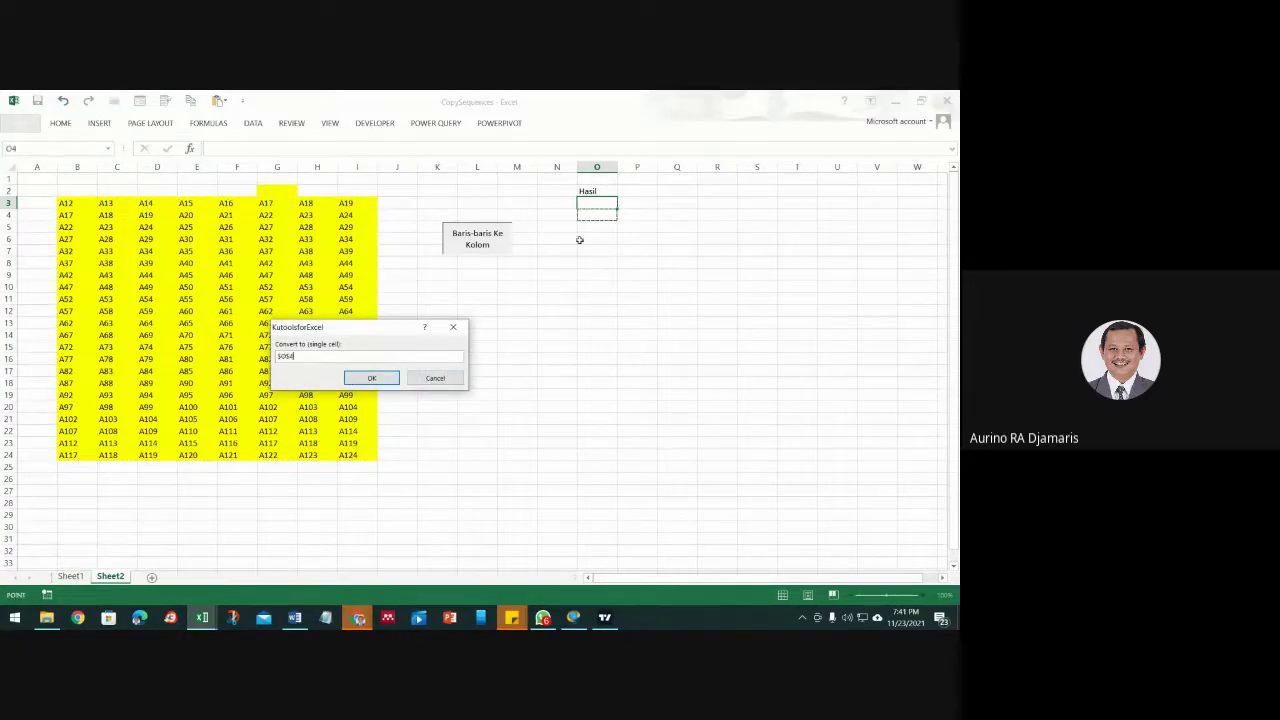
left_click(385, 380)
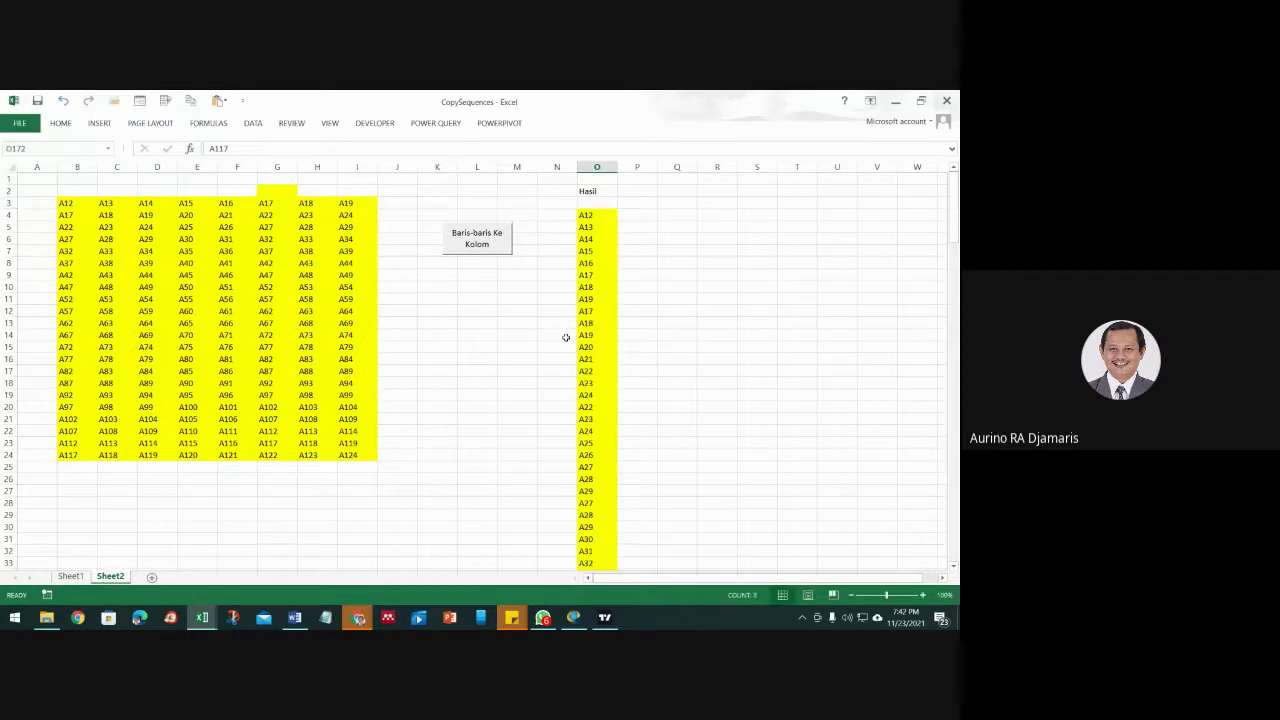
Check the listed values down column O, A12 through A124
scroll(634, 437, "down", 15)
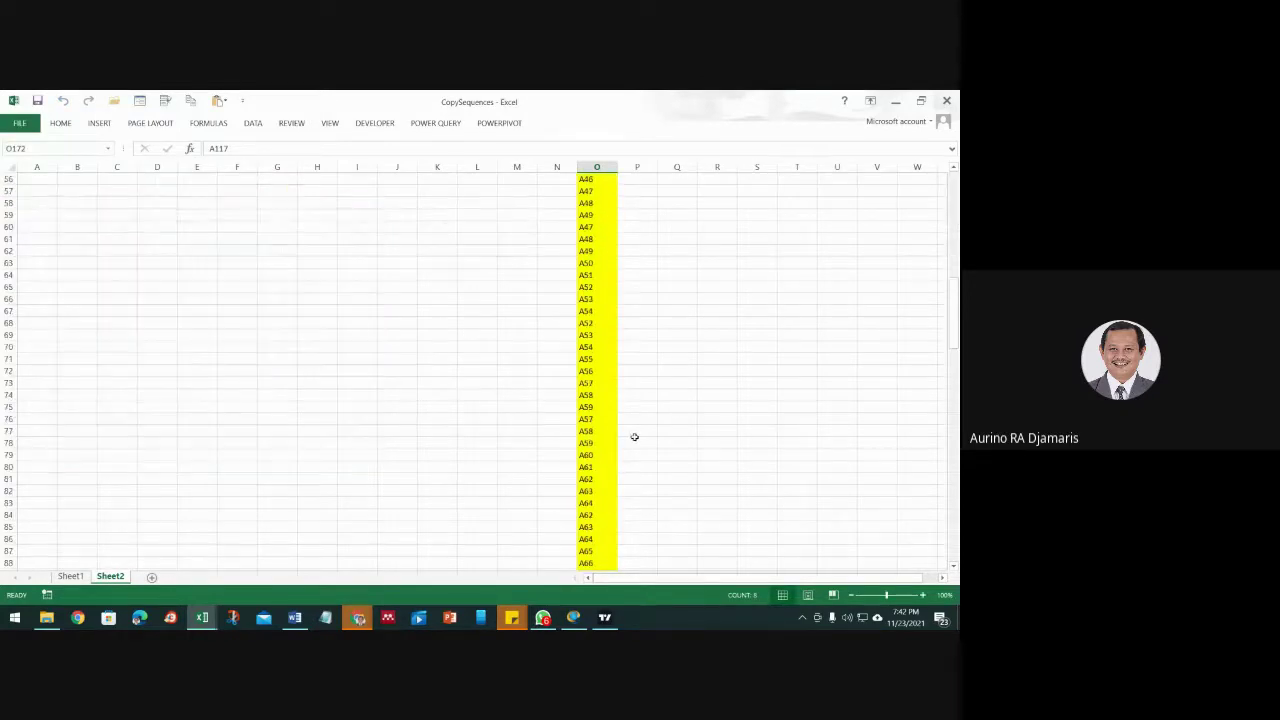
scroll(634, 437, "down", 15)
scroll(634, 437, "down", 18)
scroll(634, 437, "down", 12)
scroll(634, 437, "up", 13)
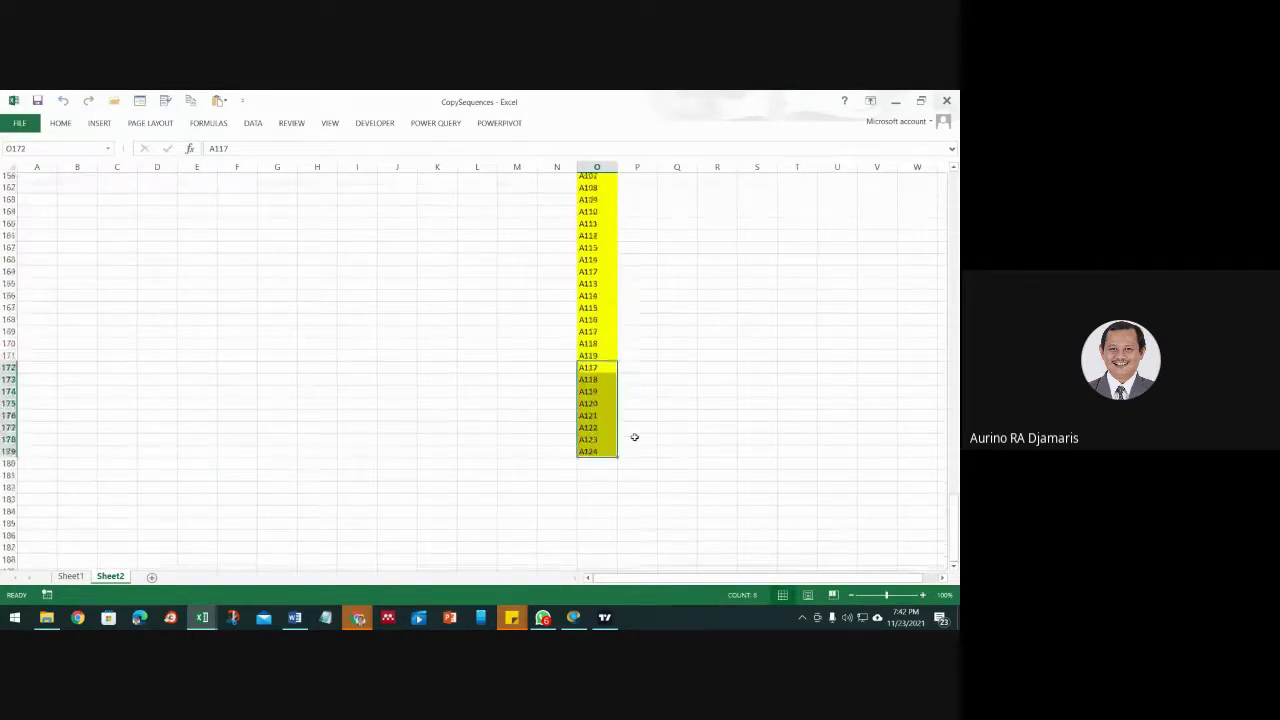
scroll(634, 437, "up", 13)
scroll(634, 437, "up", 13)
scroll(636, 437, "up", 12)
scroll(638, 436, "up", 8)
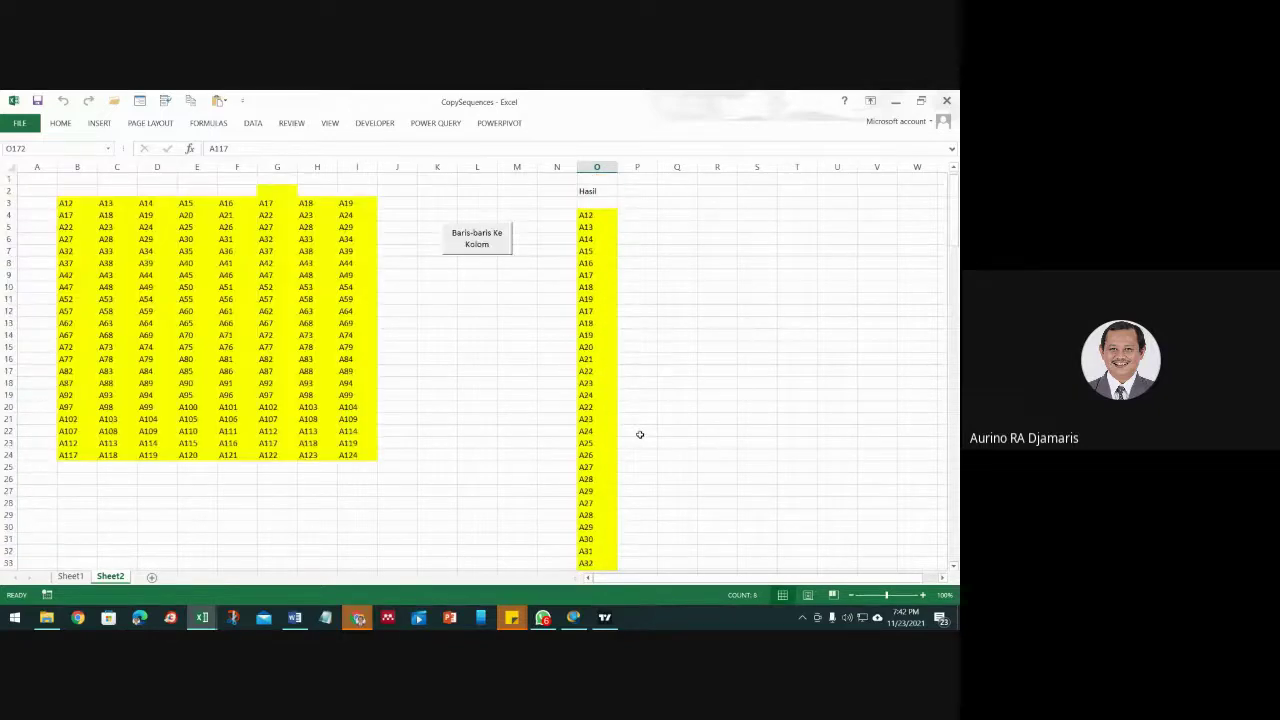
left_click(610, 227)
left_click(604, 272)
left_click(603, 298)
left_click(603, 334)
left_click(603, 370)
left_click(70, 204)
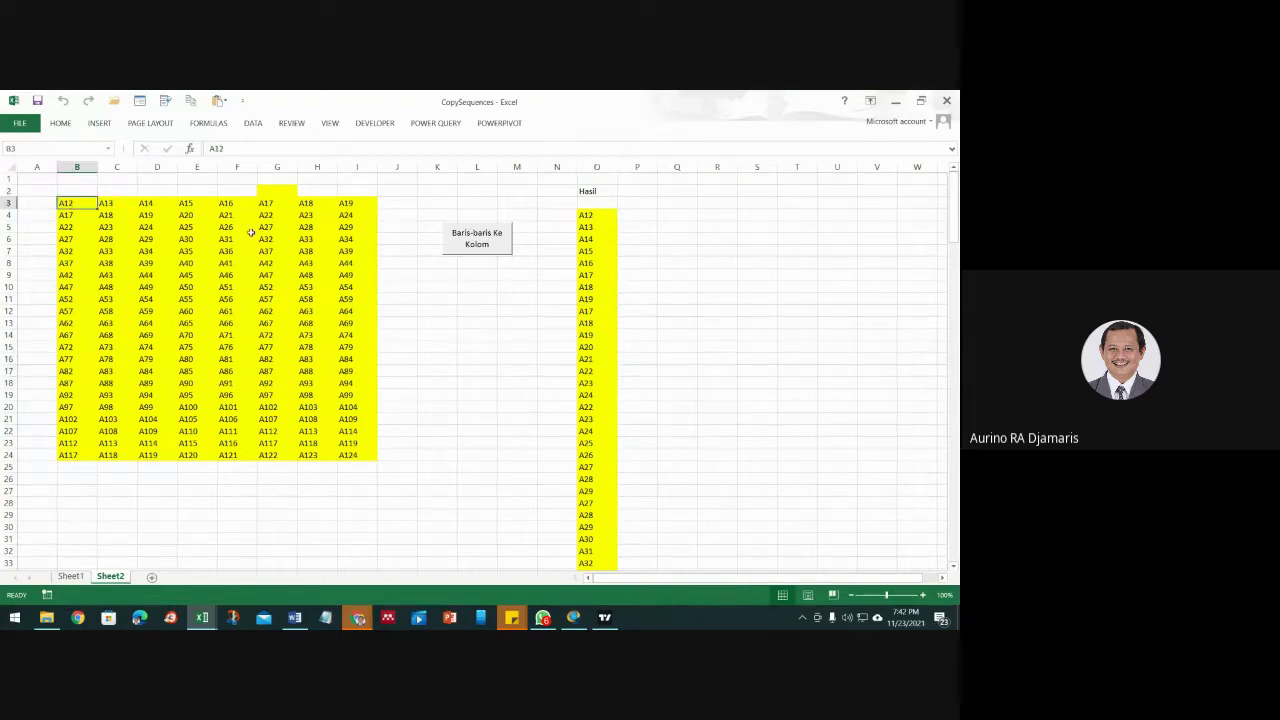
type("=rand")
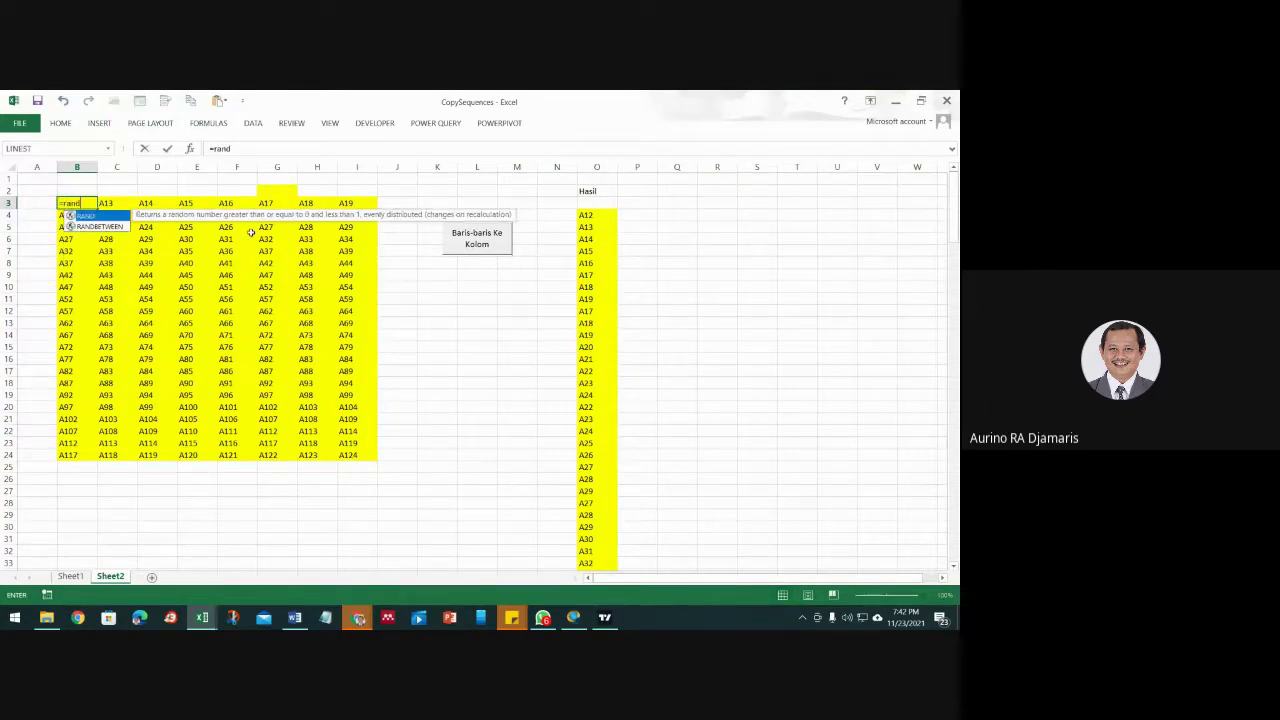
double_click(90, 227)
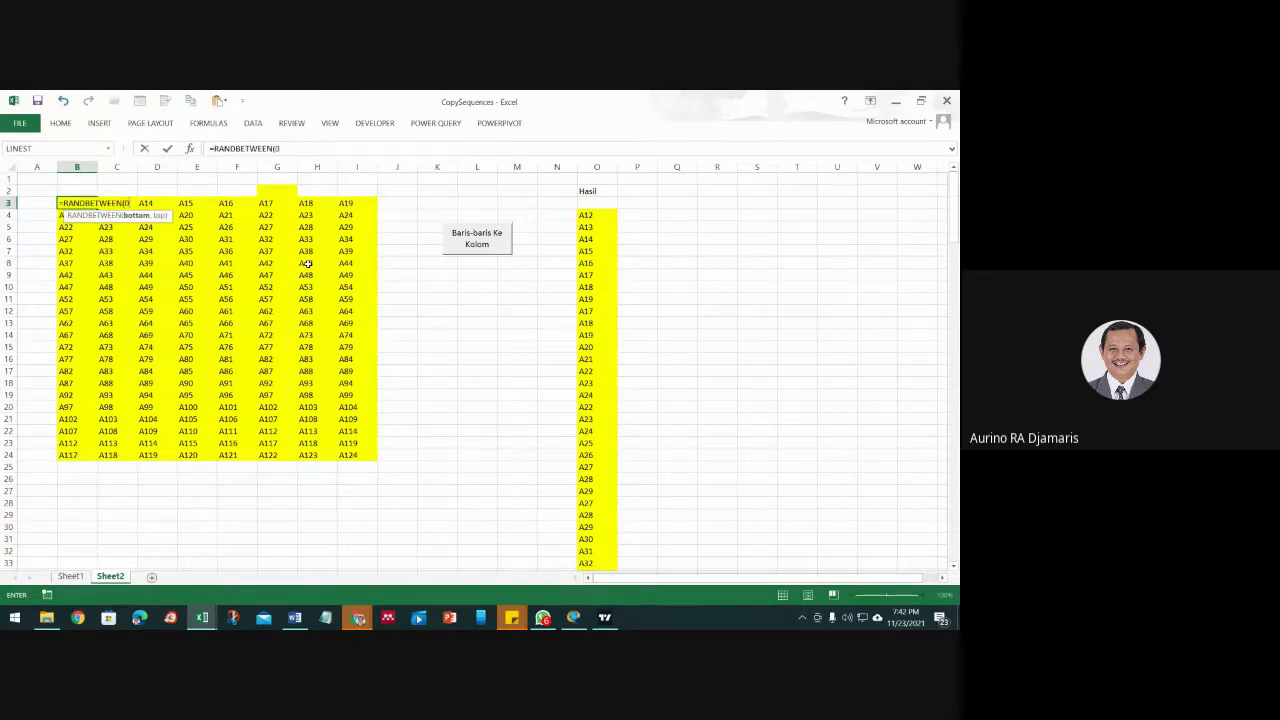
type(",")
type("1000")
type(")")
key("Return")
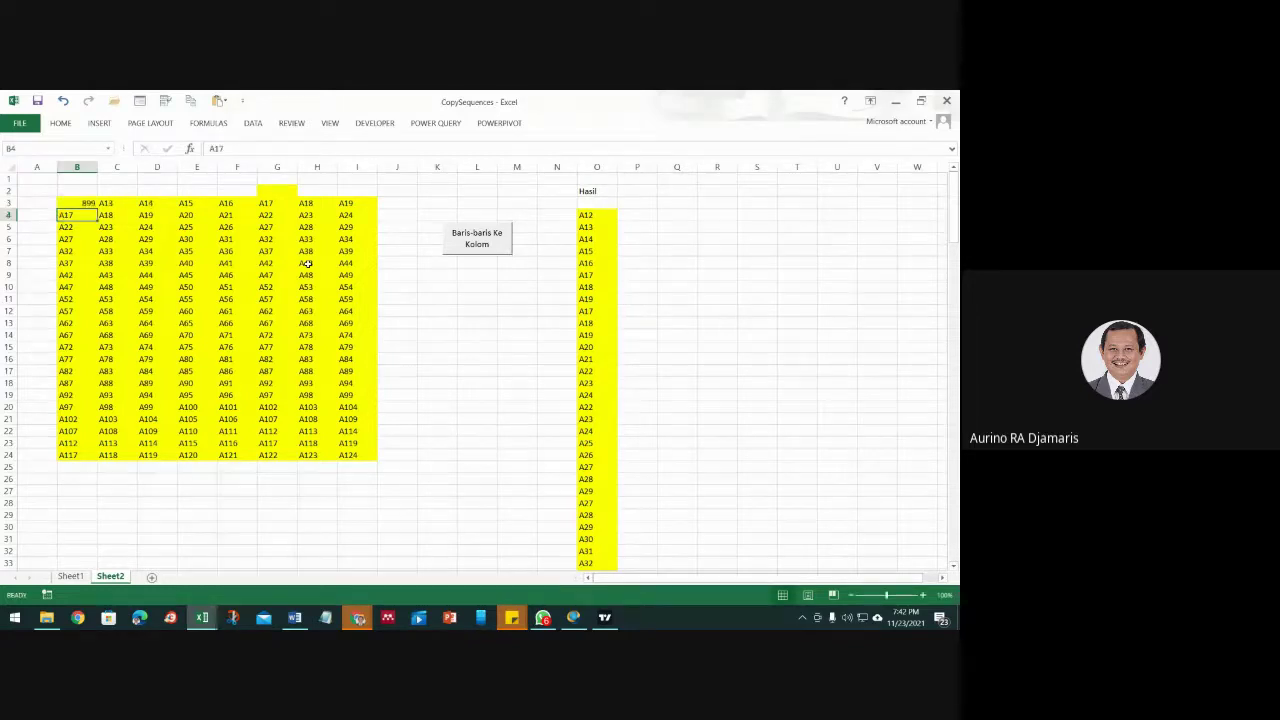
left_click(86, 203)
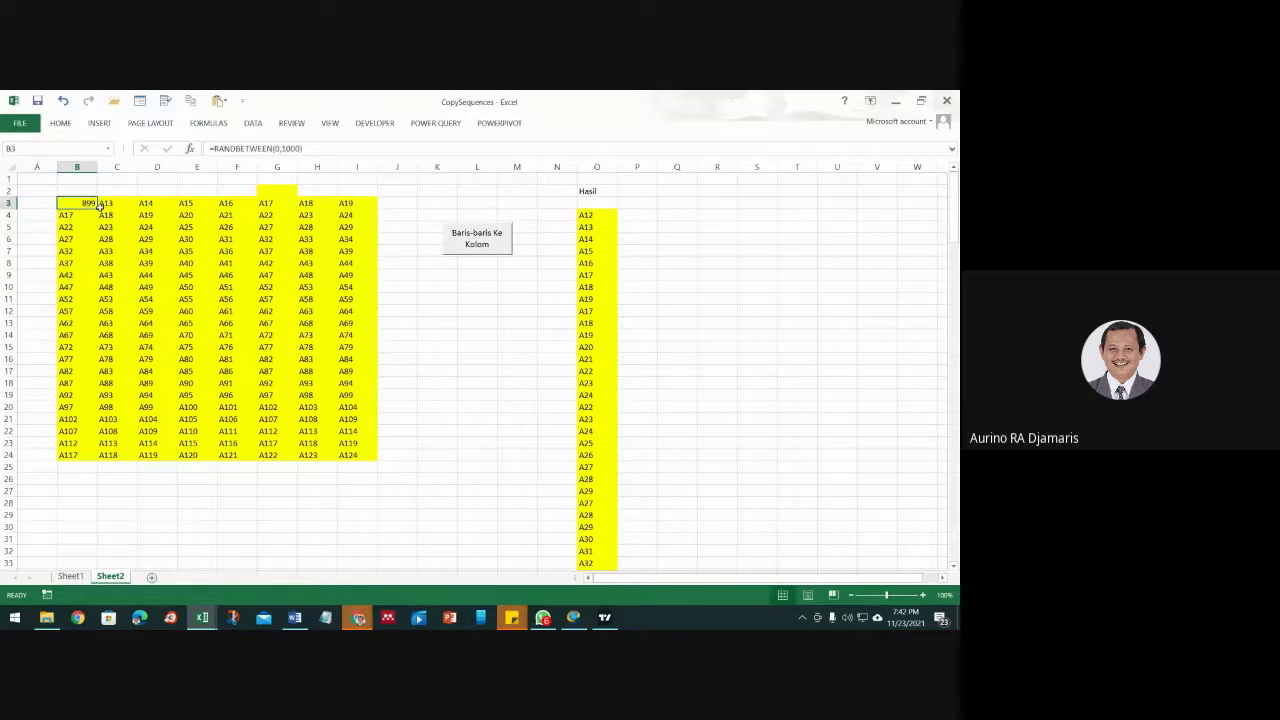
mouse_move(97, 206)
left_mouse_down()
mouse_move(357, 219)
mouse_move(372, 206)
mouse_move(398, 457)
left_mouse_up()
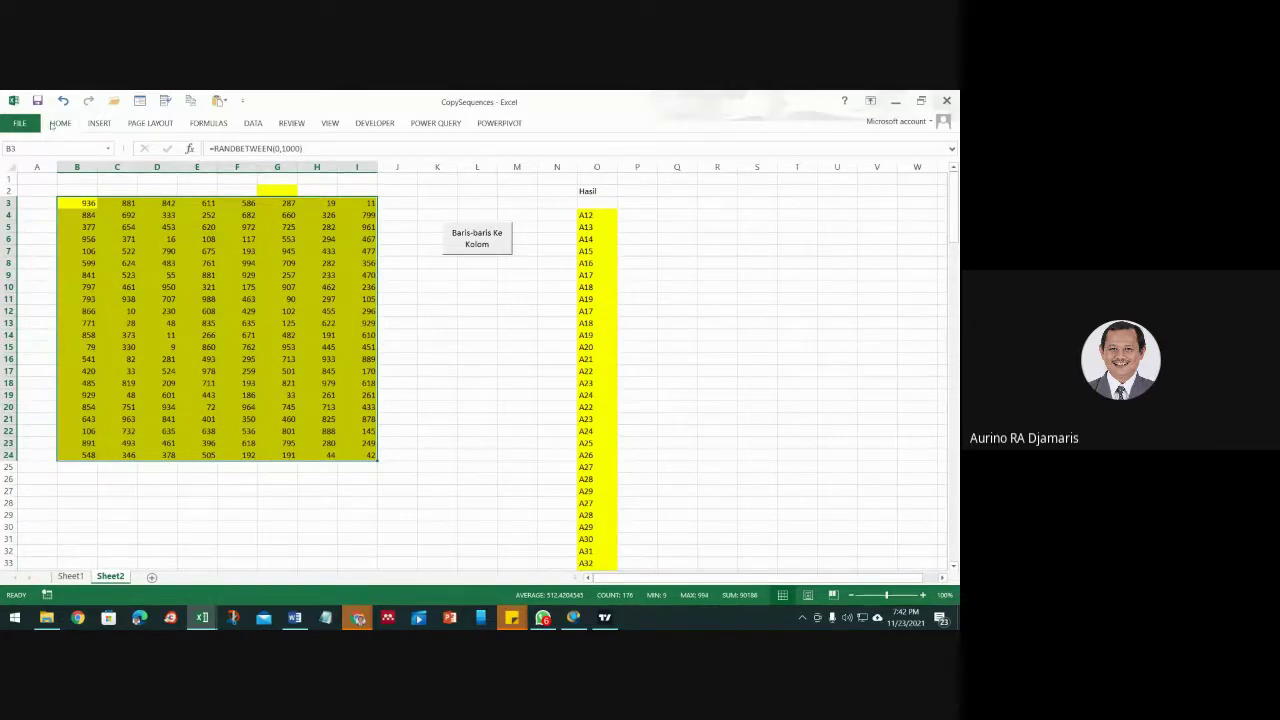
left_click(63, 124)
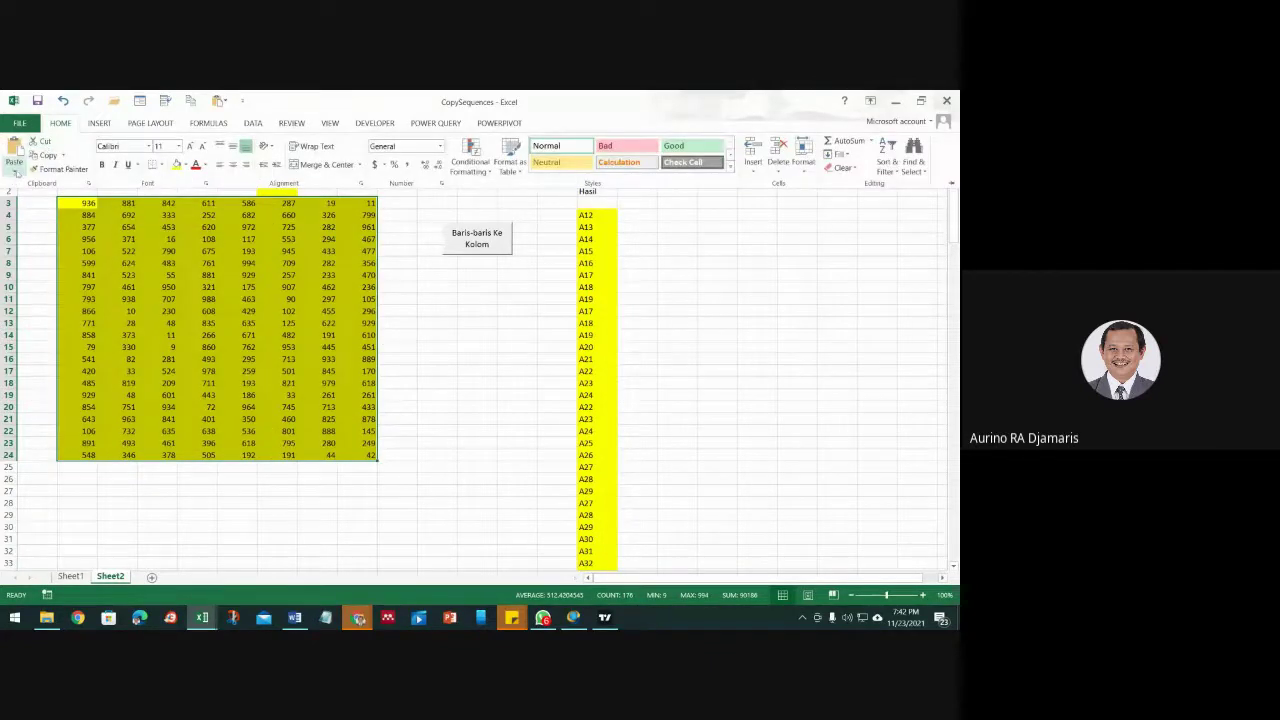
left_click(12, 198)
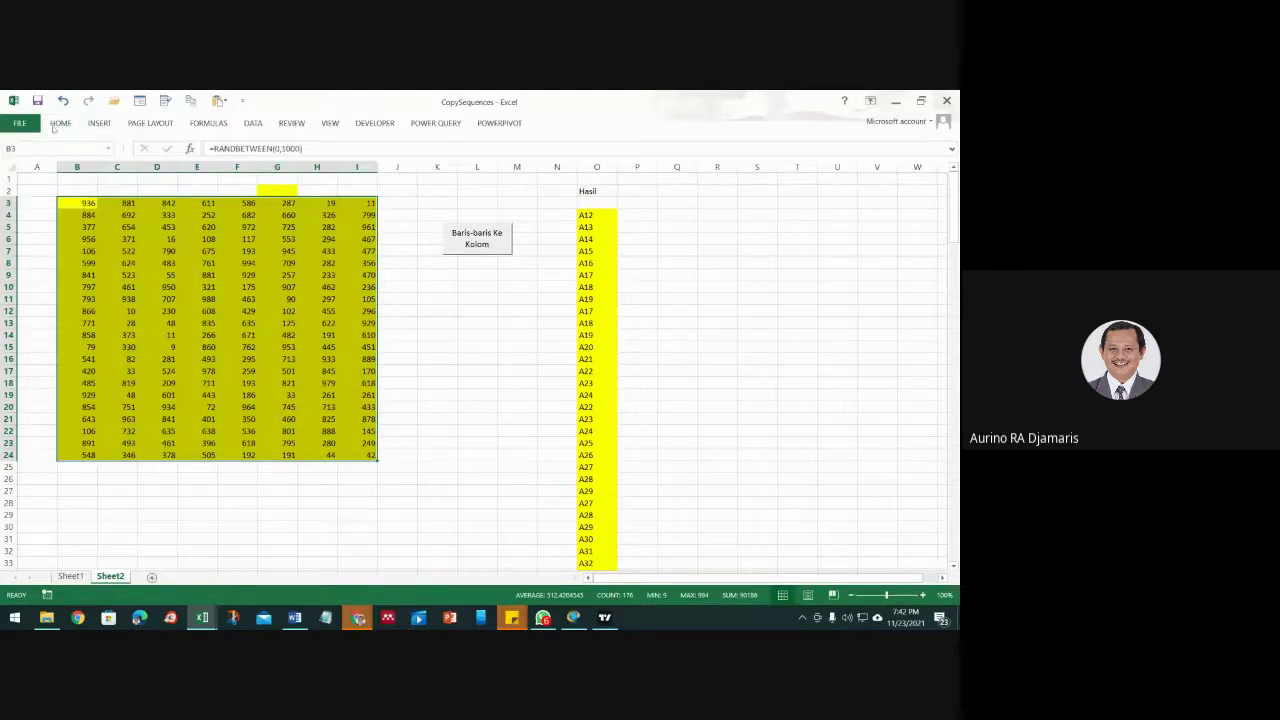
left_click(60, 123)
left_click(36, 155)
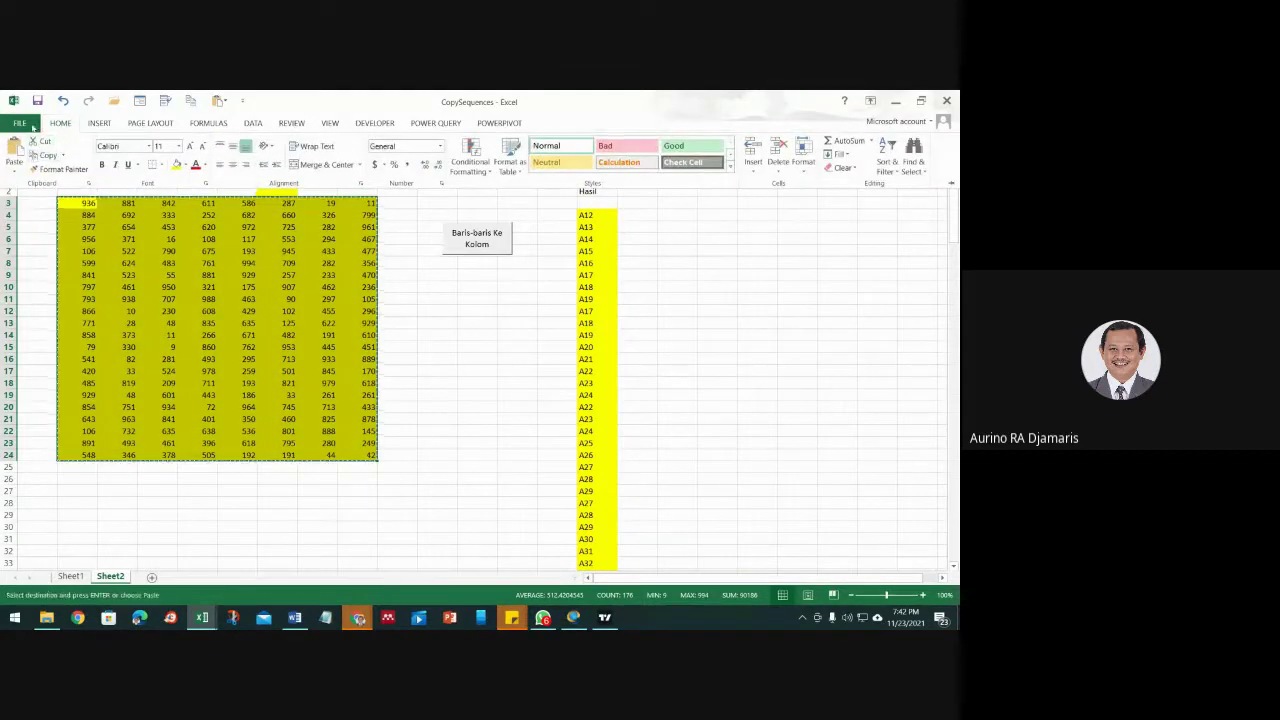
left_click(62, 124)
left_click(62, 124)
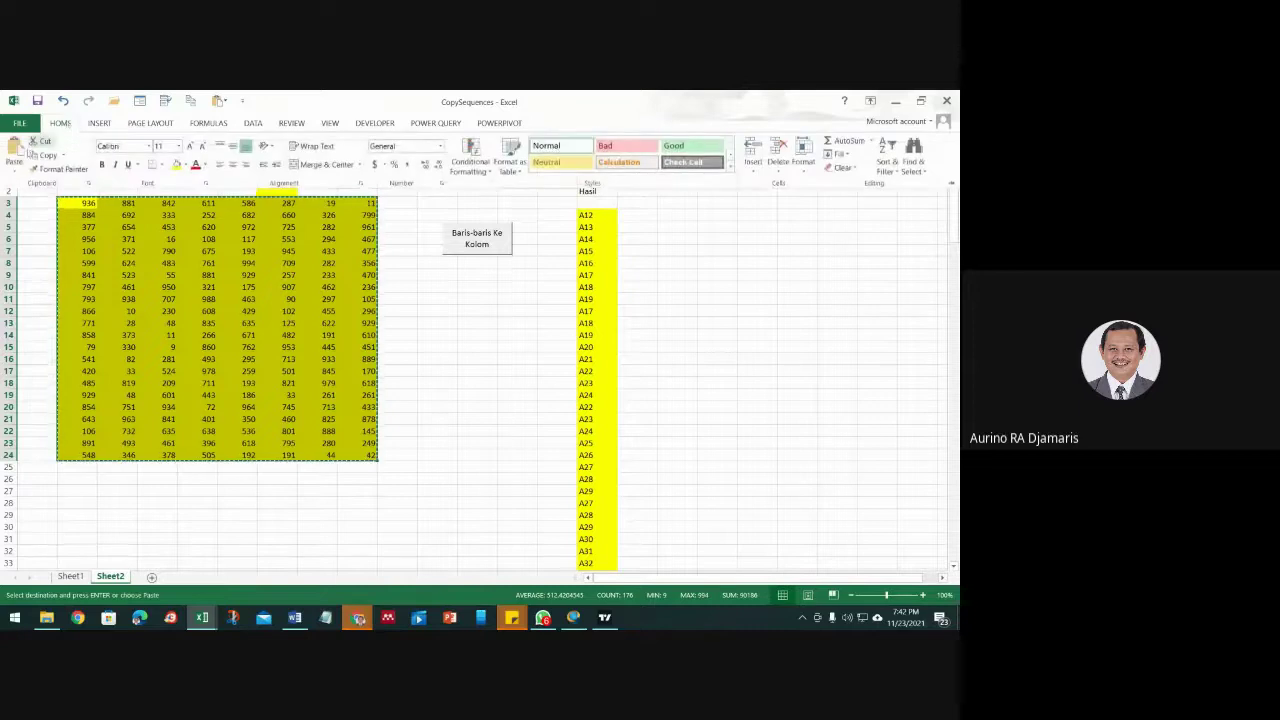
left_click(15, 166)
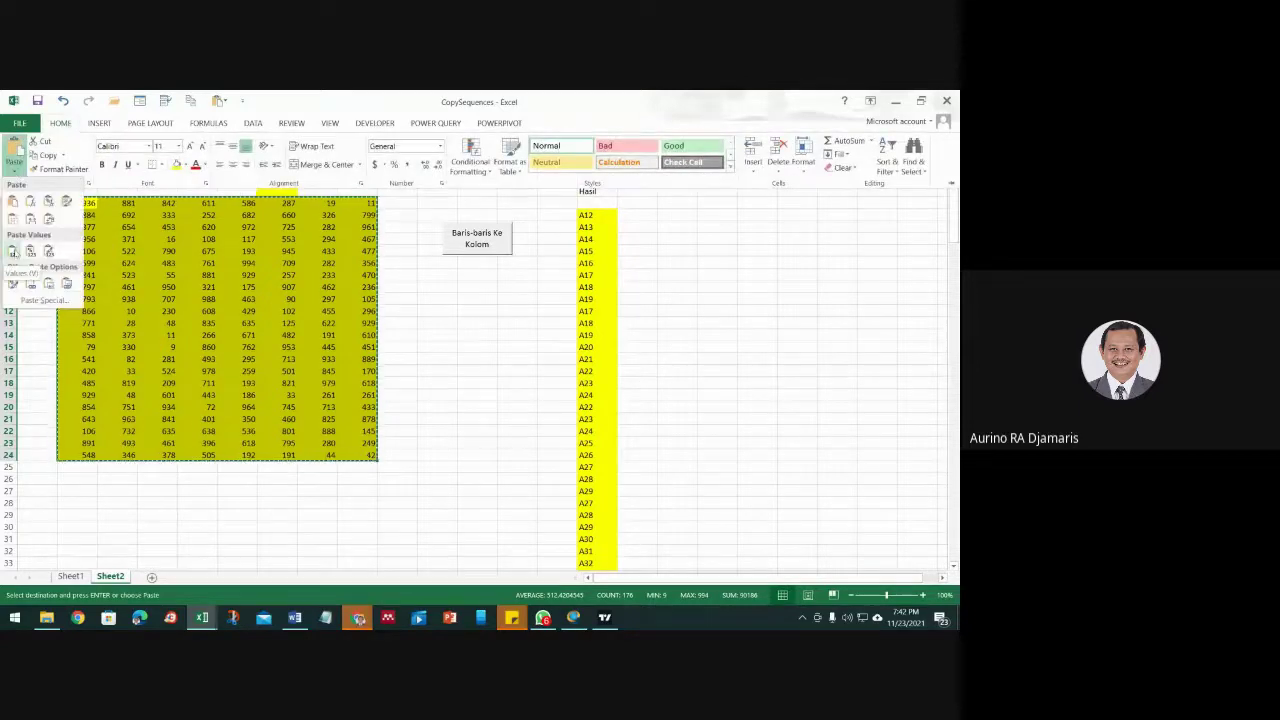
key("Escape")
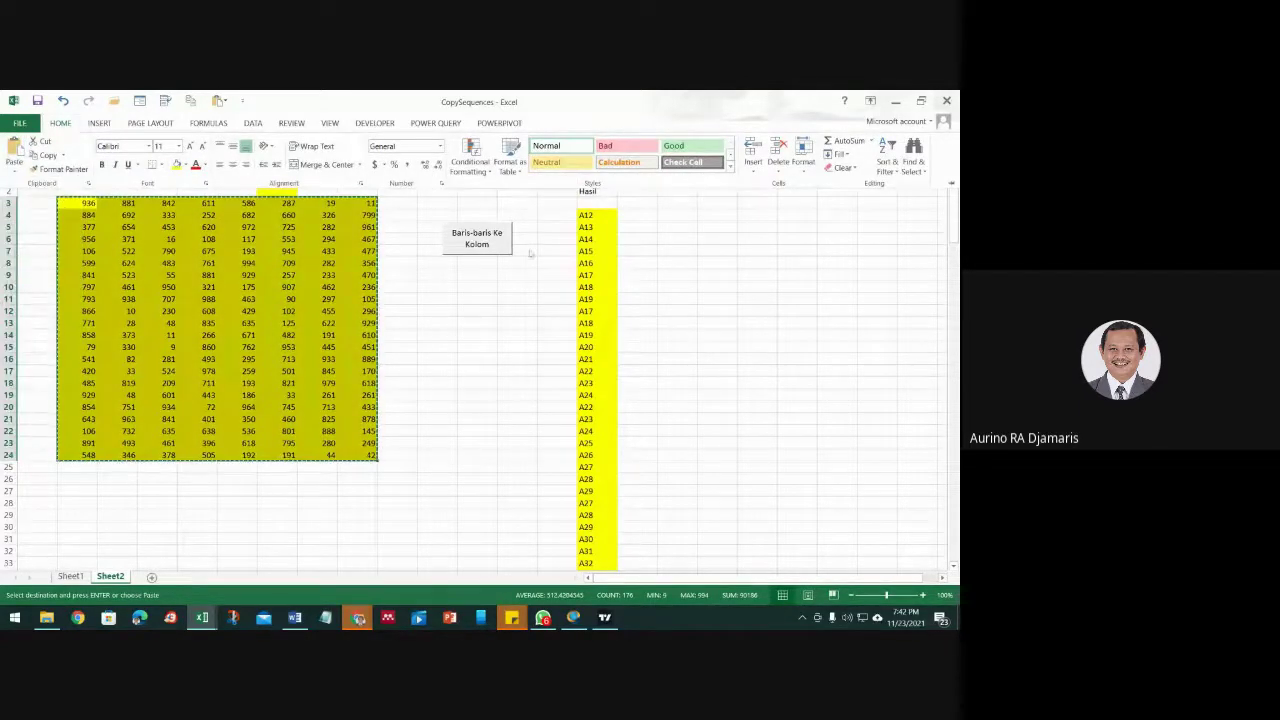
key("ctrl+v")
left_click(117, 251)
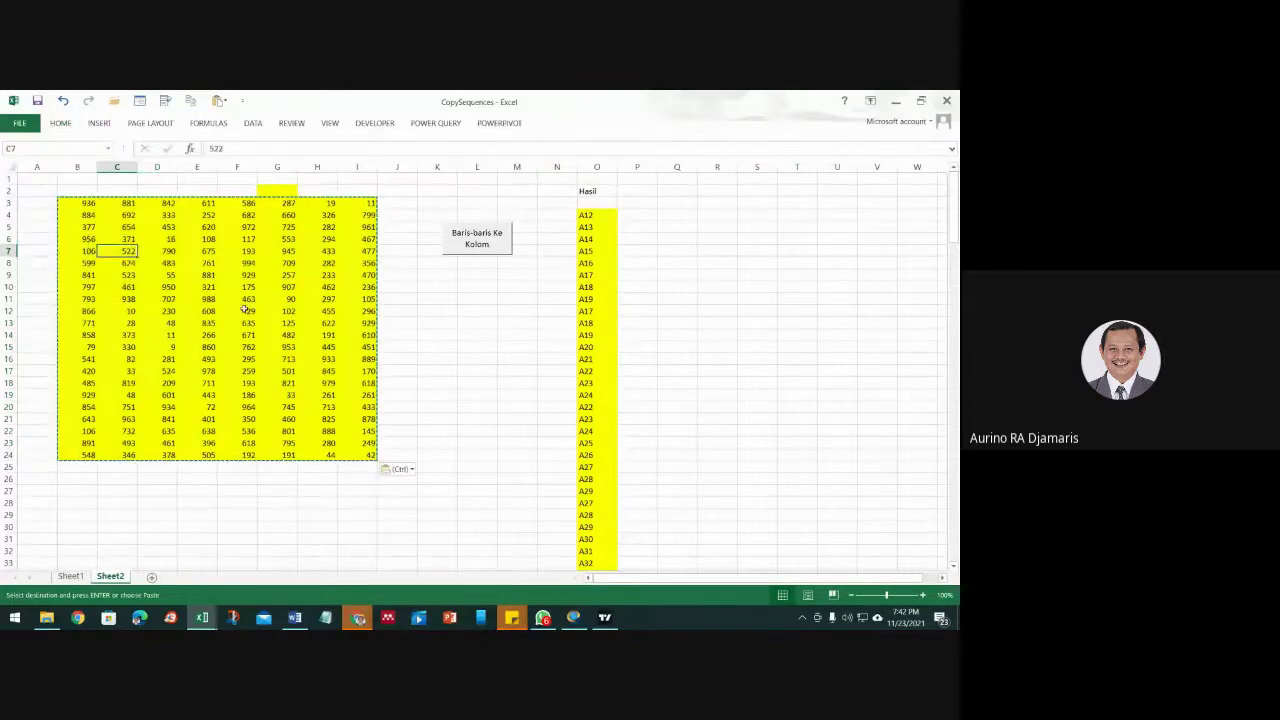
left_click(268, 382)
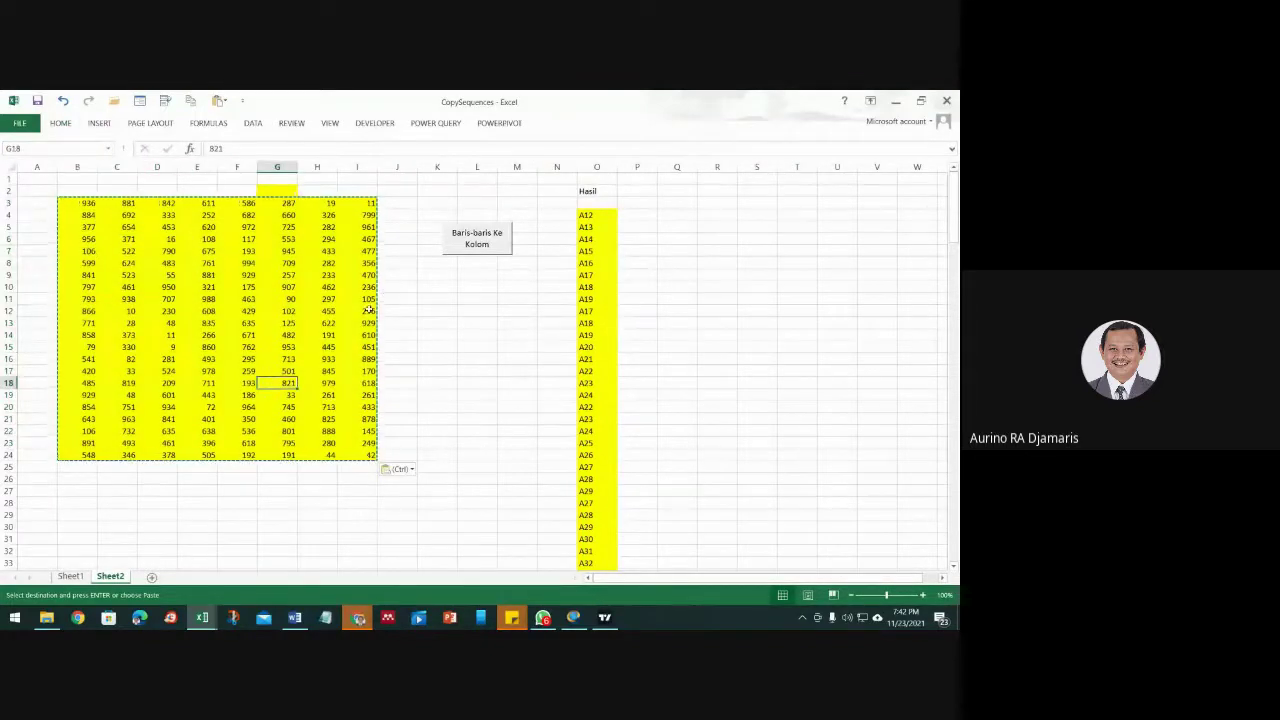
left_click(74, 205)
left_click(592, 215)
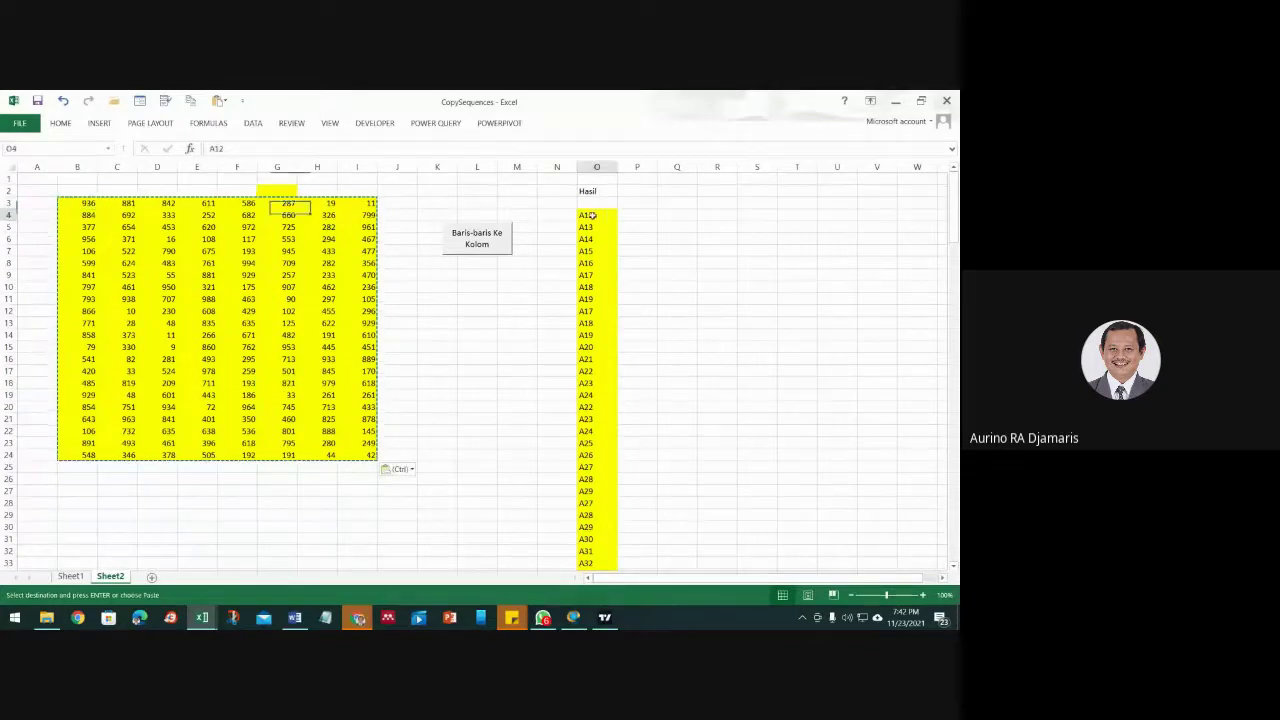
left_click(346, 209)
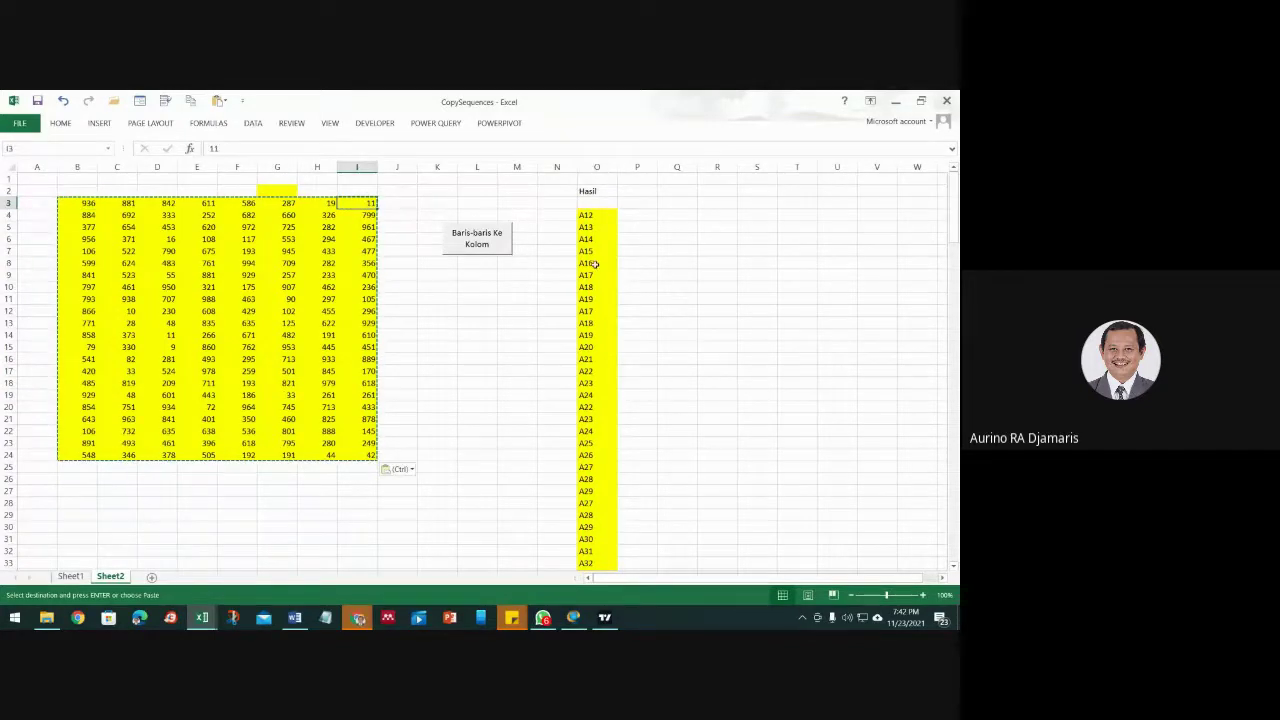
Convert B3:I24 row by row into column P starting at P4
left_click(464, 236)
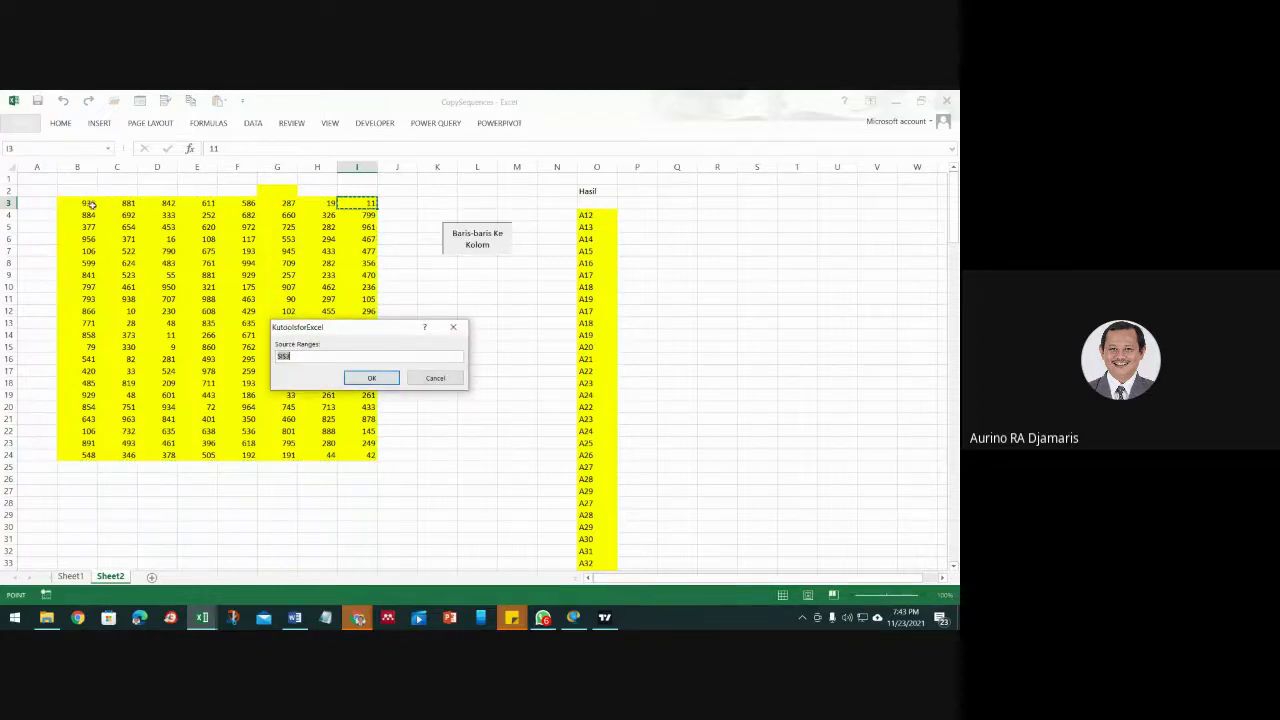
left_click_drag(91, 204, 345, 453)
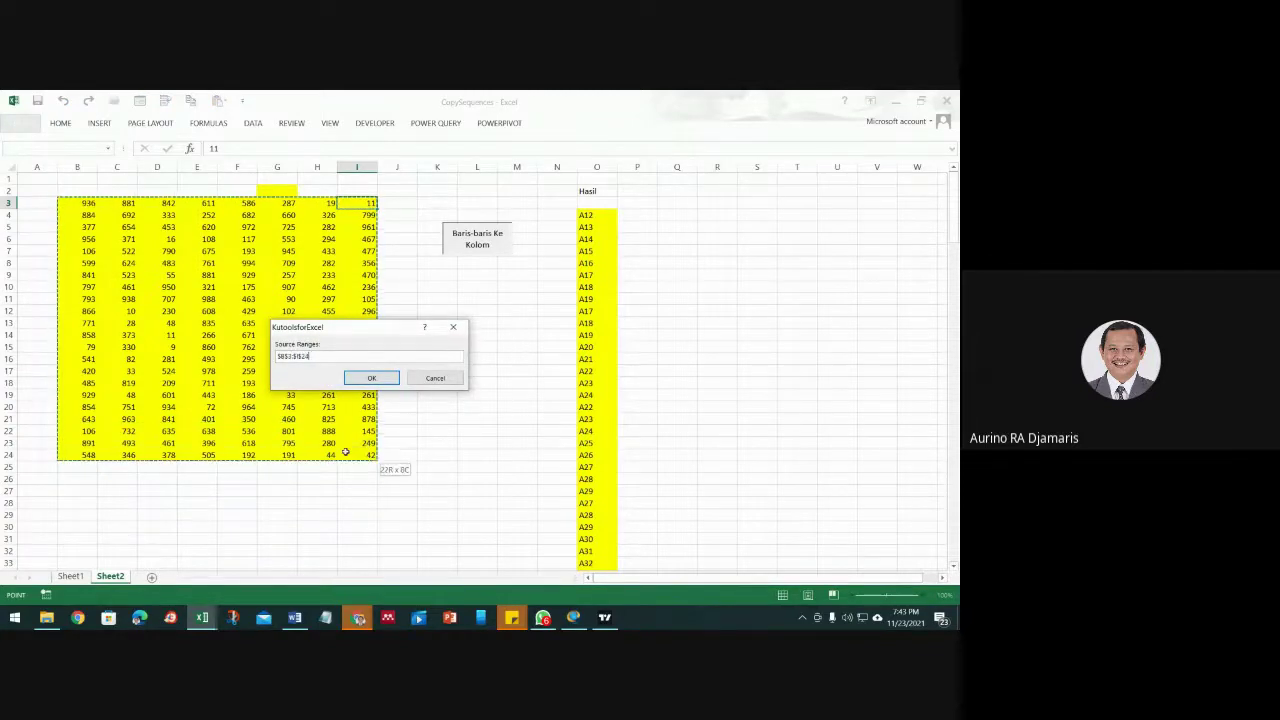
left_click(371, 377)
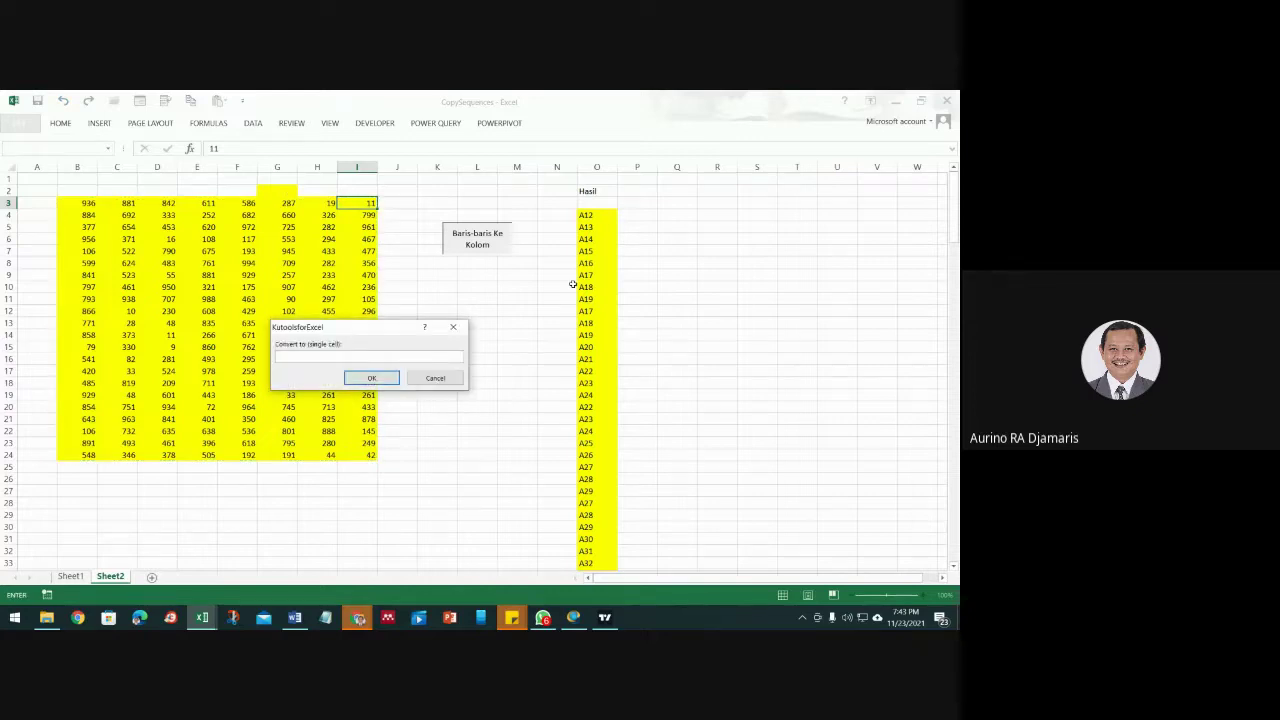
left_click(626, 215)
left_click(378, 378)
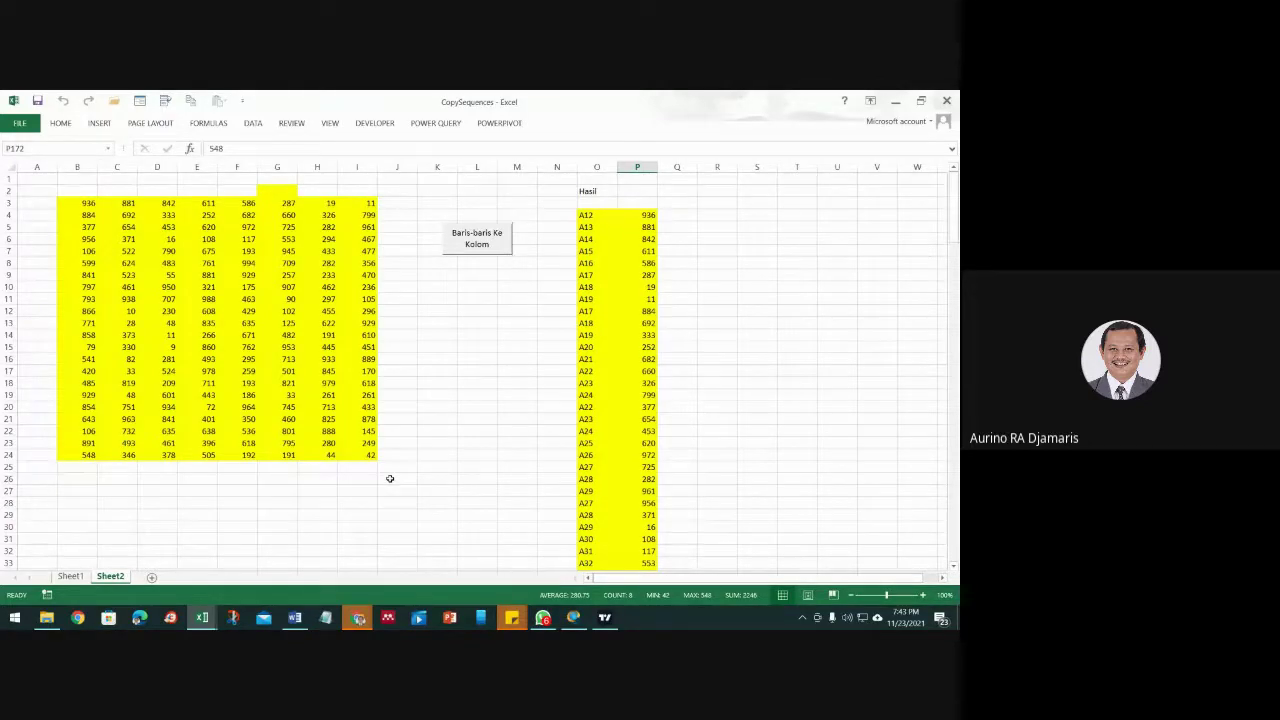
Head column O with Label and column P with Nilai in row 3
left_click(579, 205)
type("L")
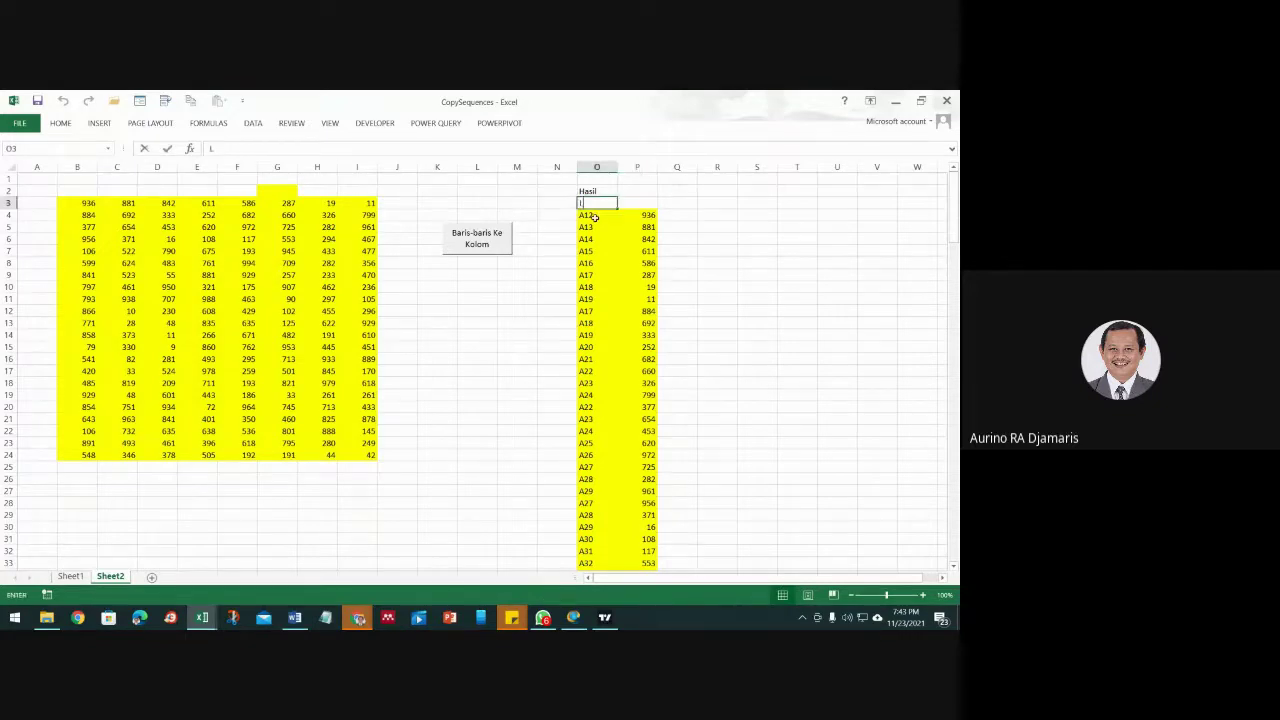
type("abel")
key("Tab")
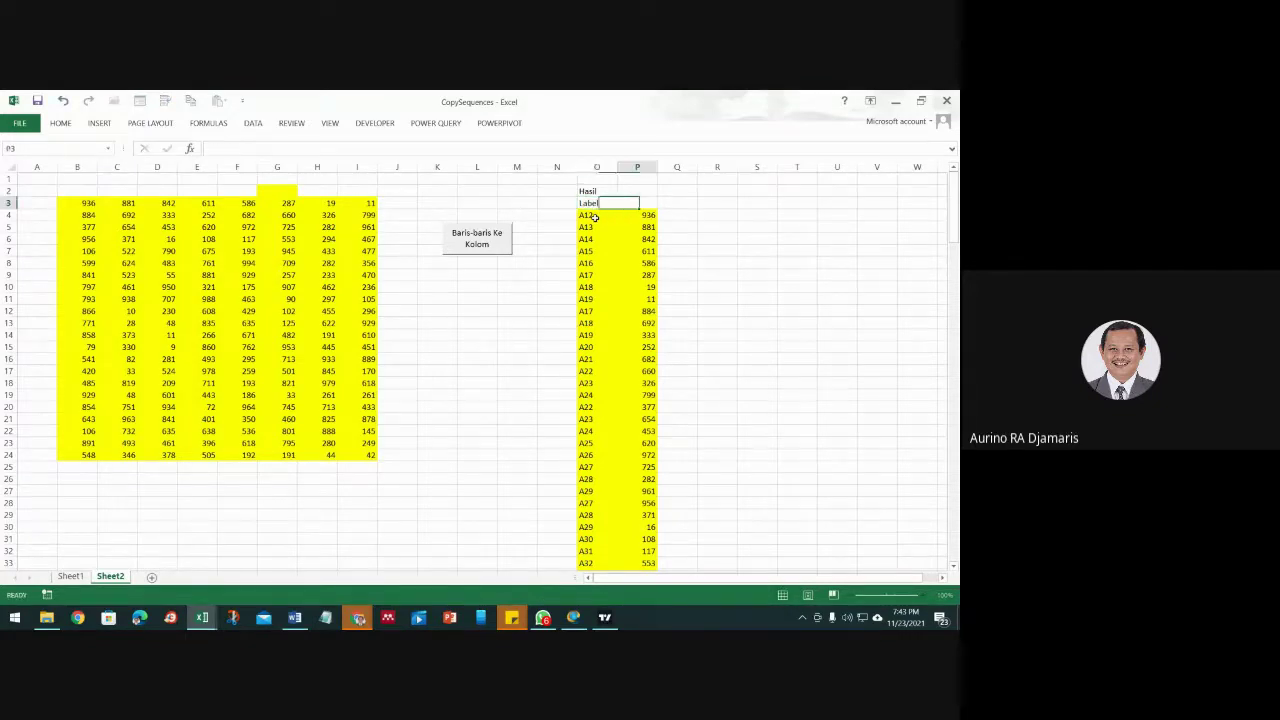
type("Nilai")
key("Return")
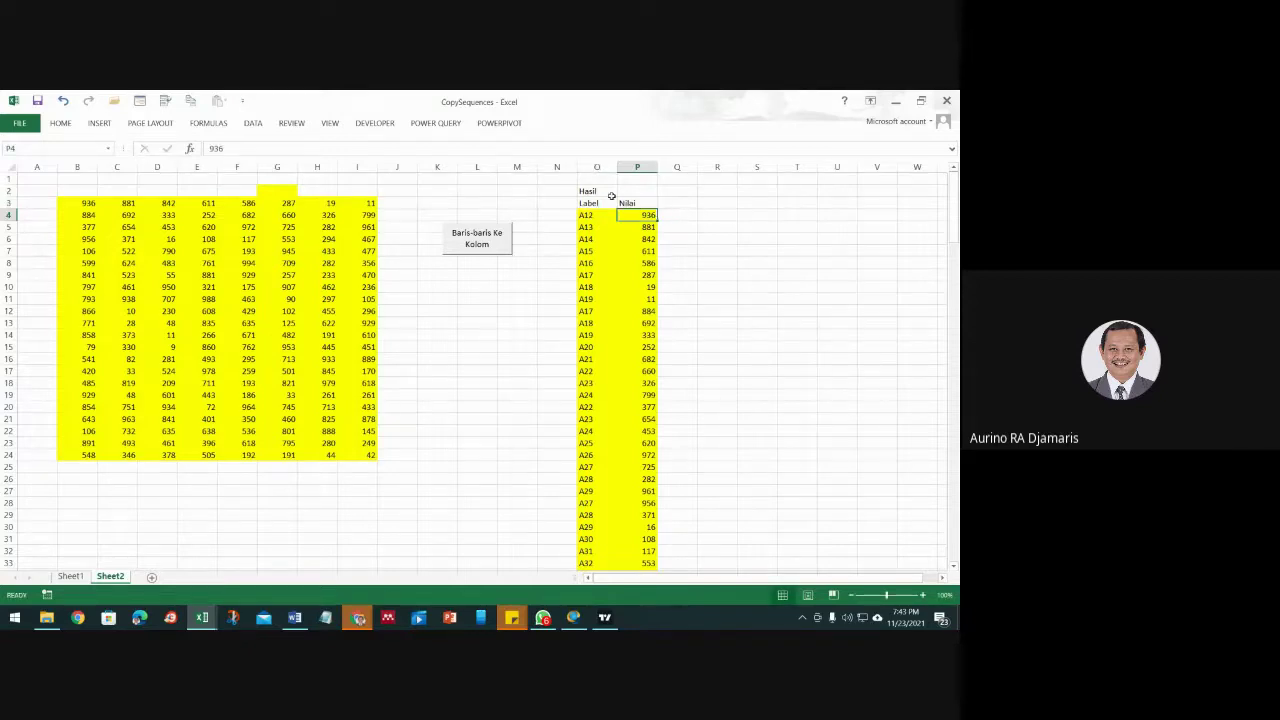
left_click(597, 203)
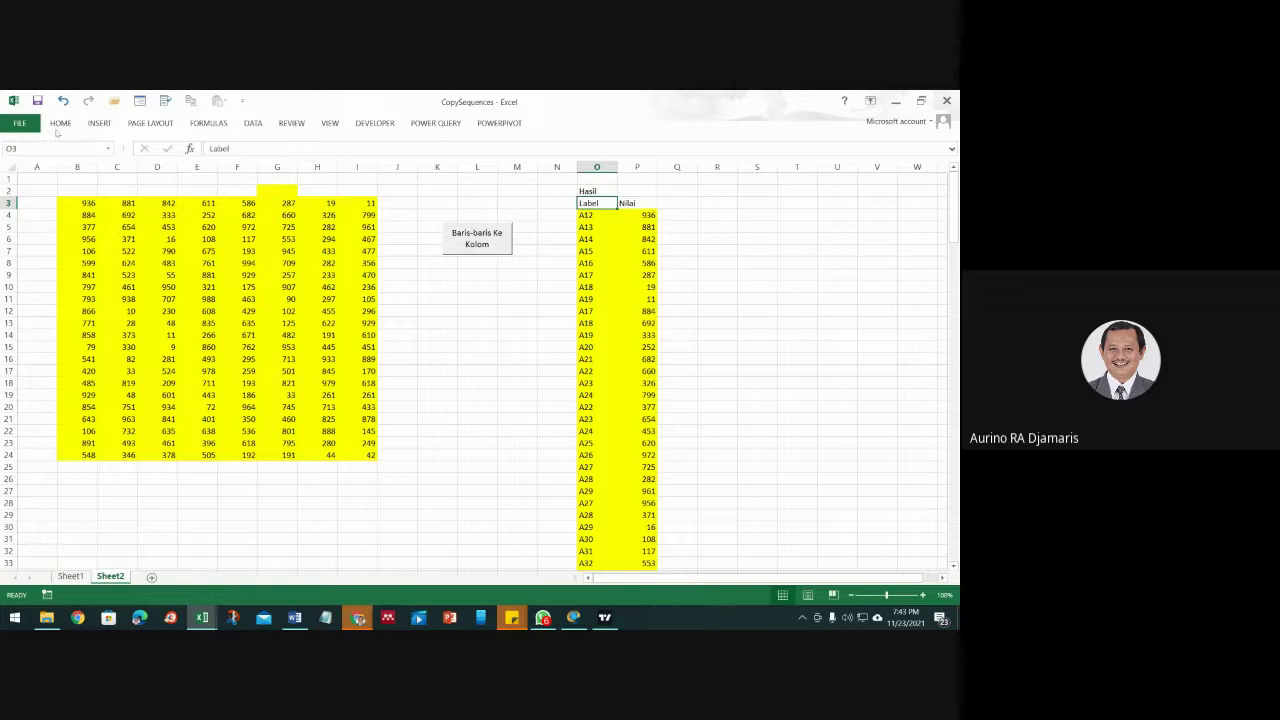
Try a table style on the Label/Nilai list, then undo the table formatting
left_click(60, 123)
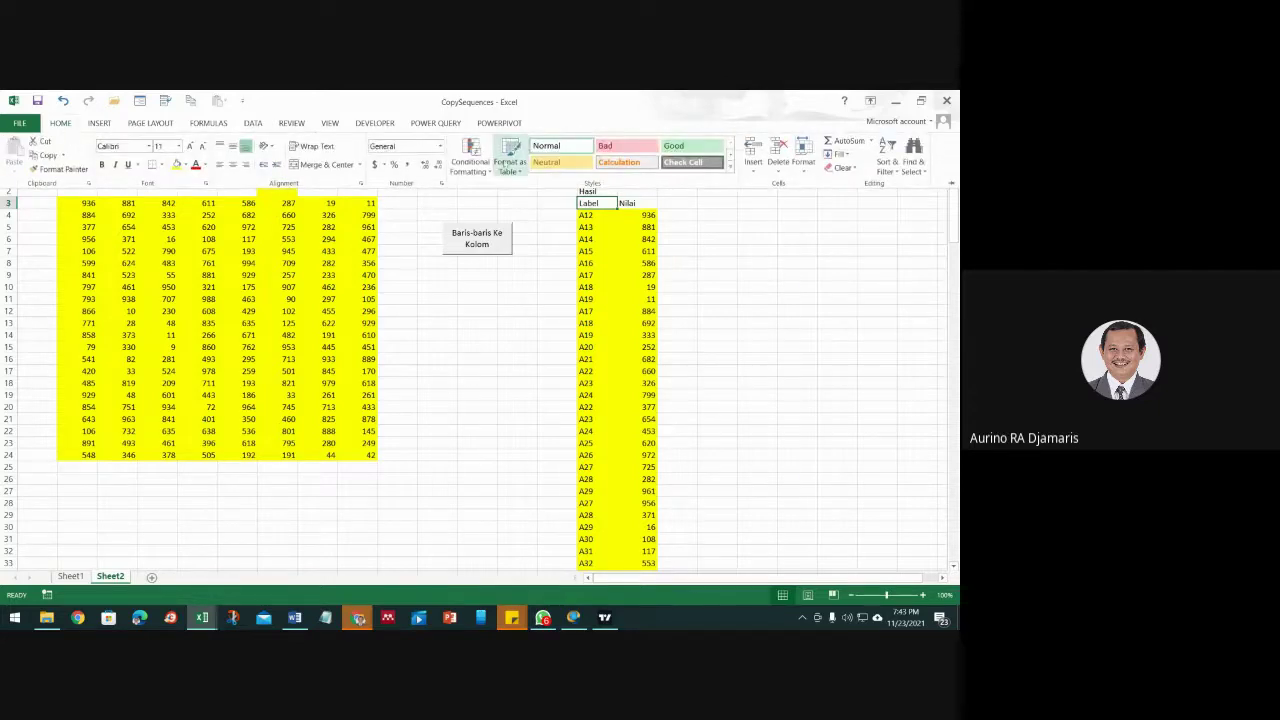
left_click(509, 165)
left_click(584, 254)
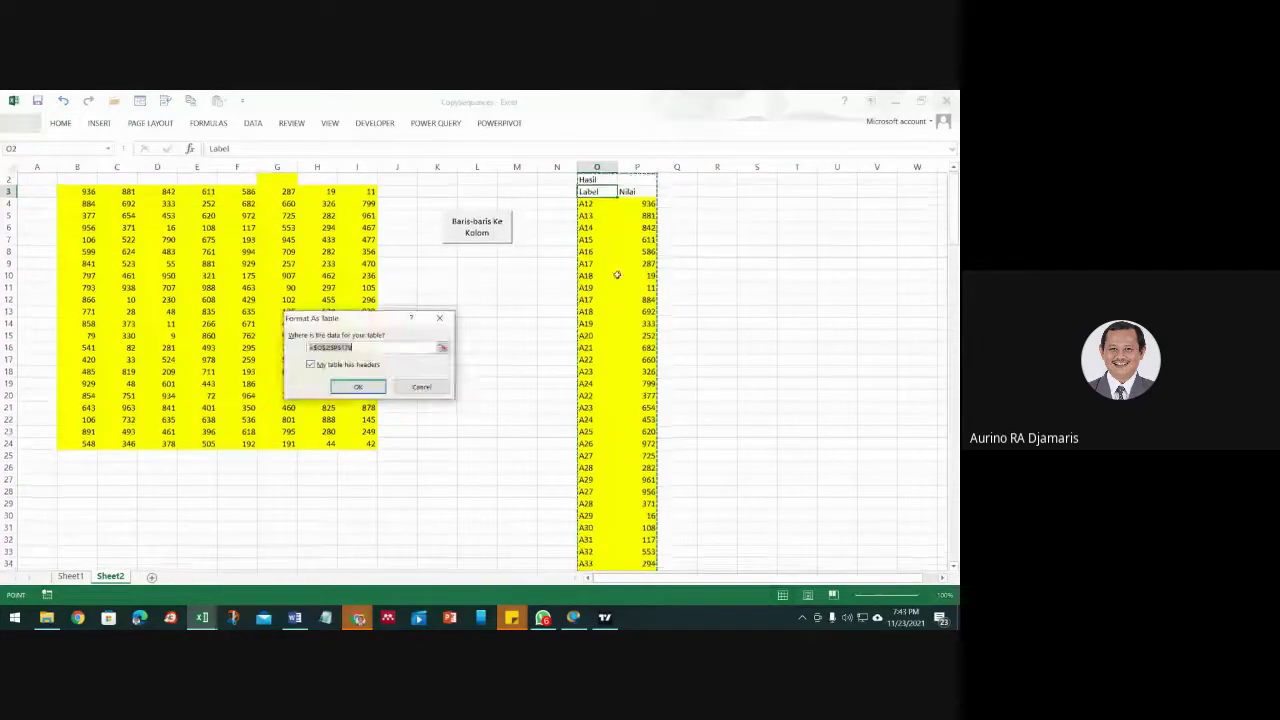
left_click(369, 384)
left_click(762, 311)
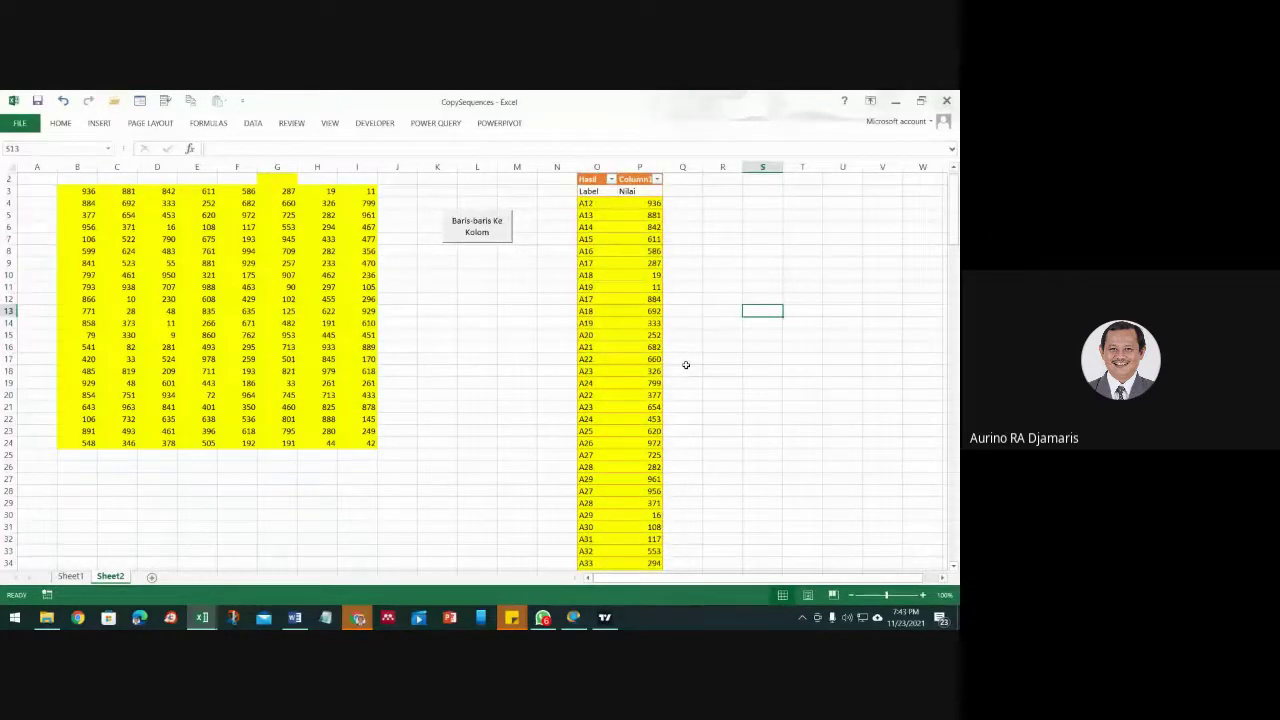
left_click_drag(588, 191, 630, 191)
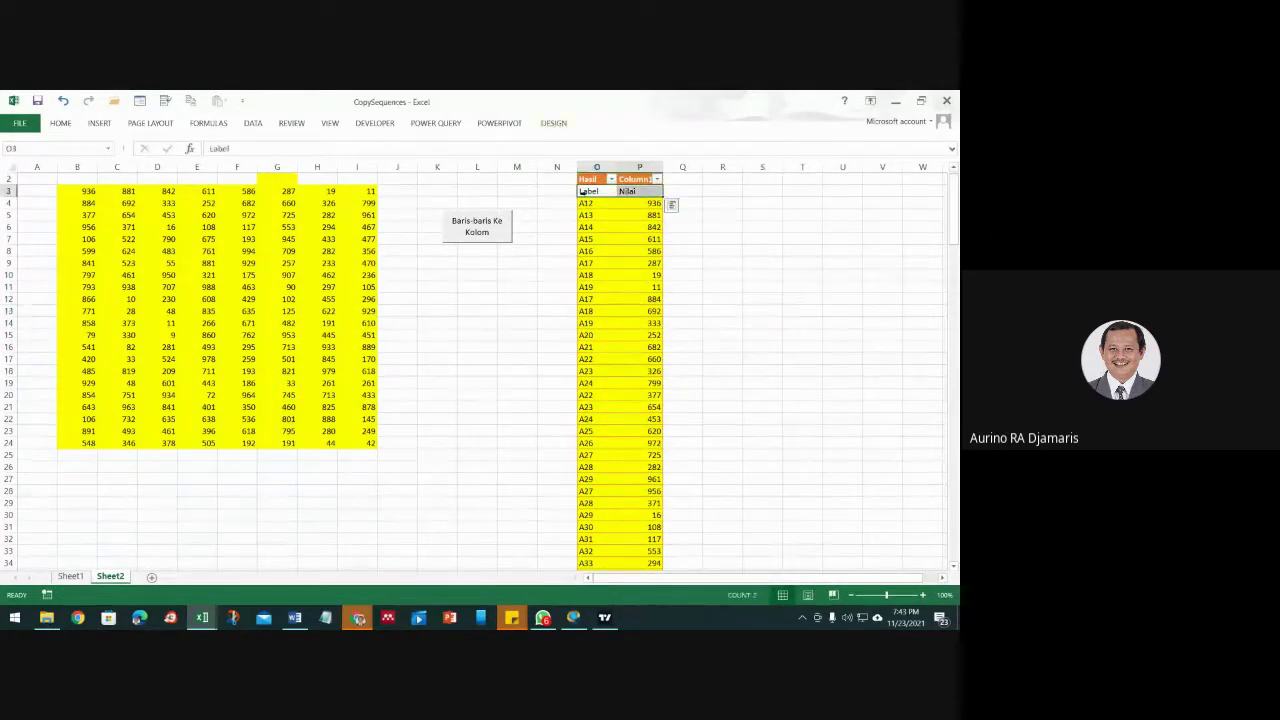
scroll(710, 214, "up", 1)
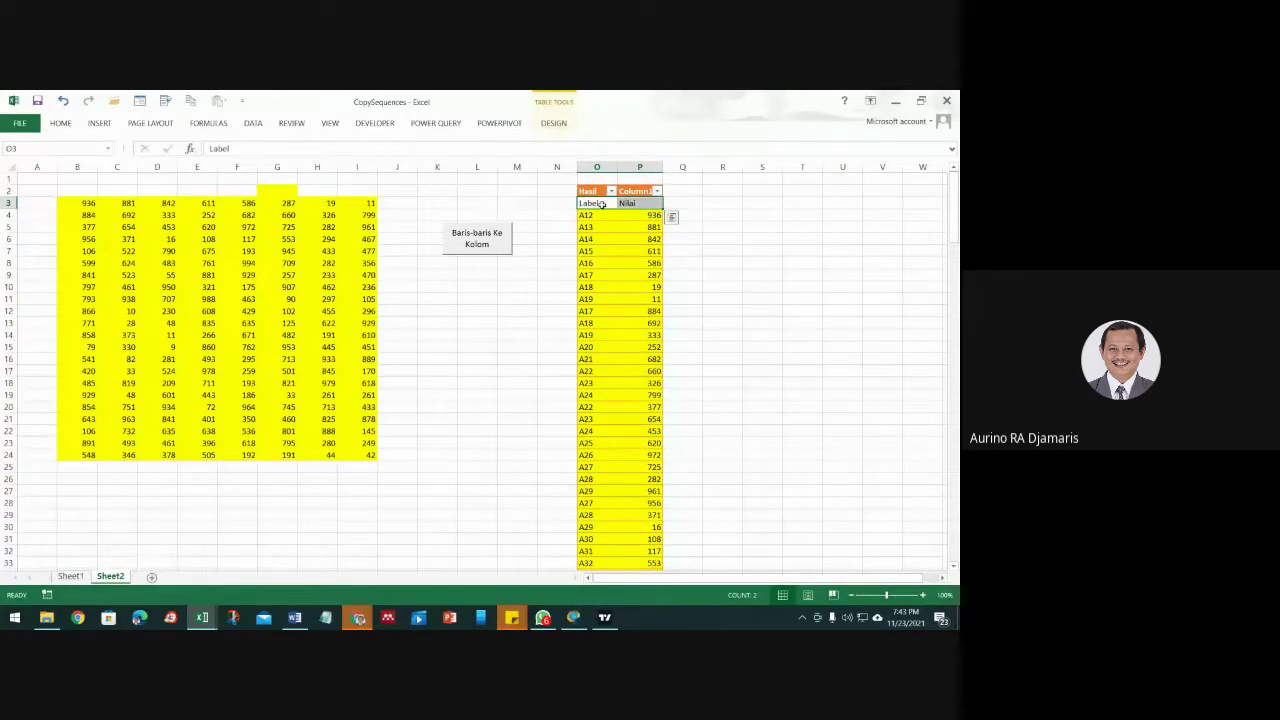
left_click(62, 100)
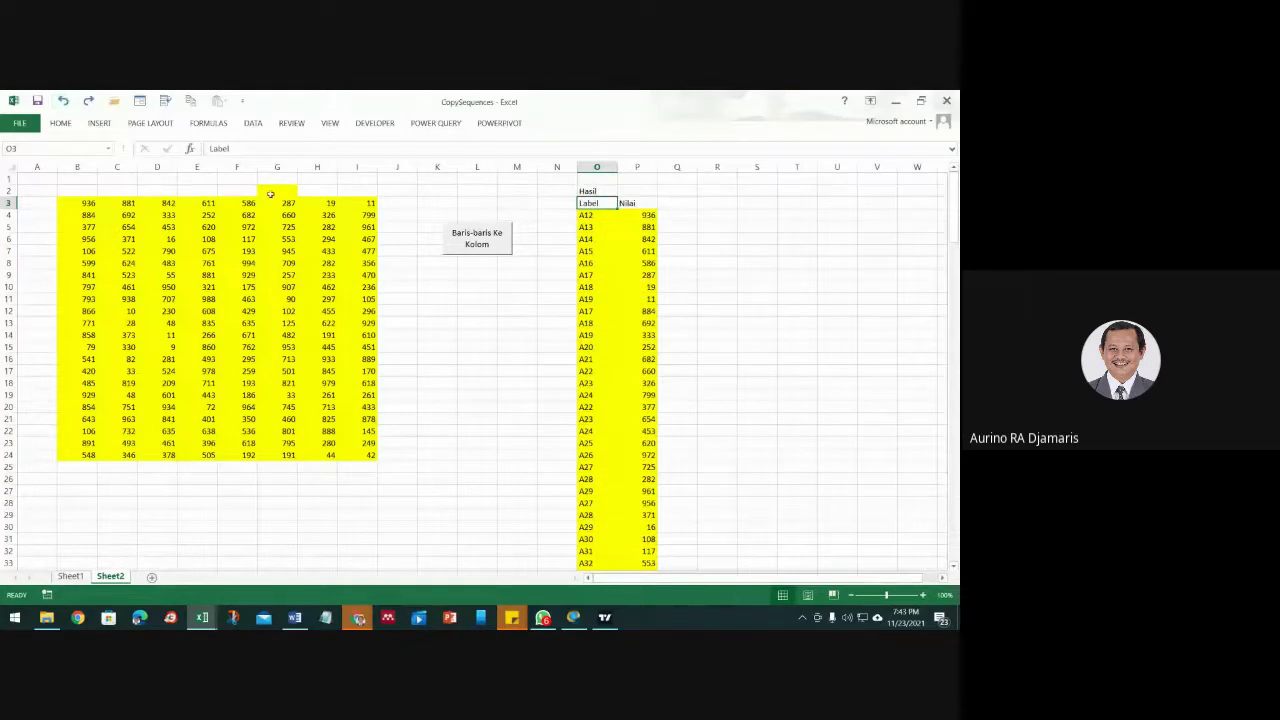
Clear the Hasil title in O2 and format the list as an orange table with headers
left_click(592, 190)
key("Delete")
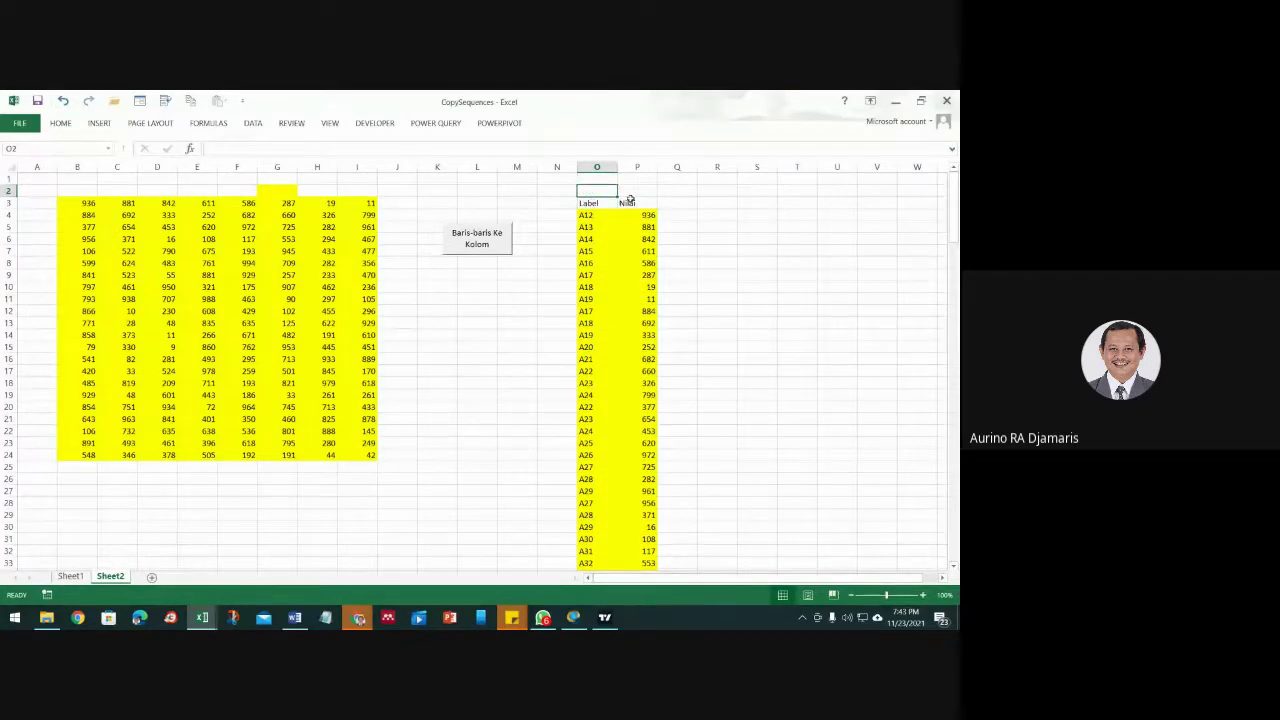
left_click(607, 205)
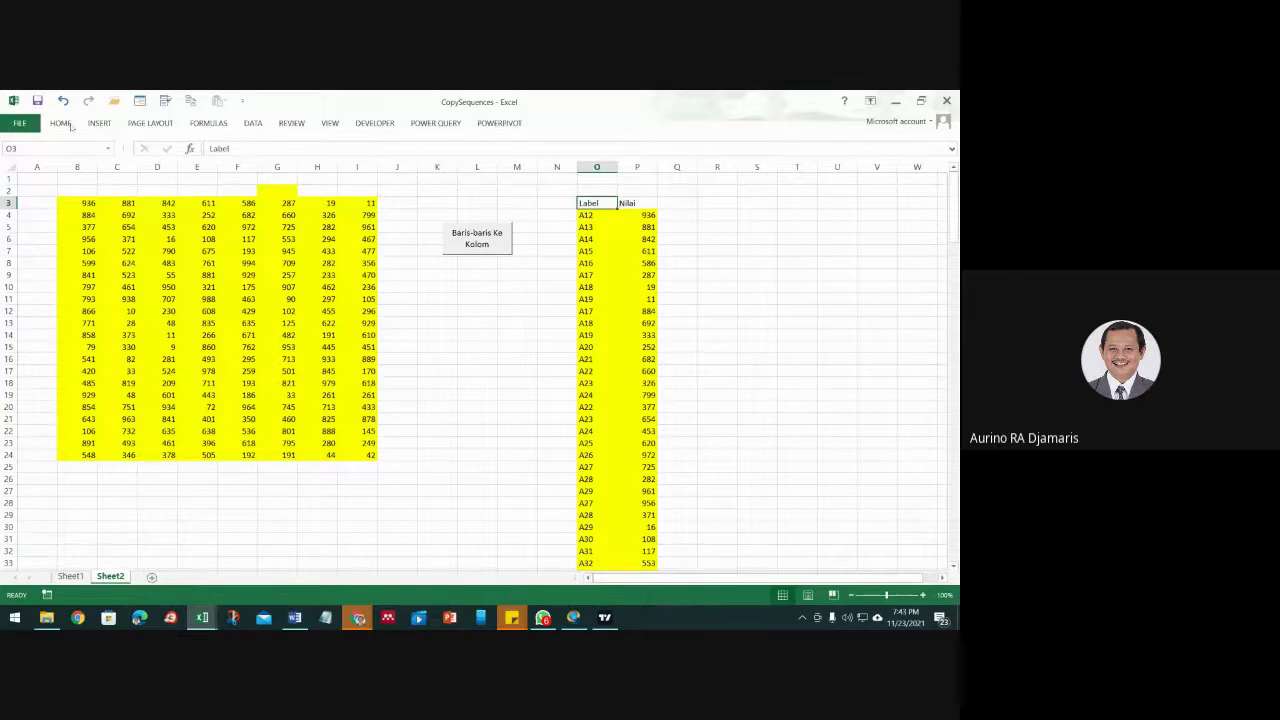
left_click(64, 123)
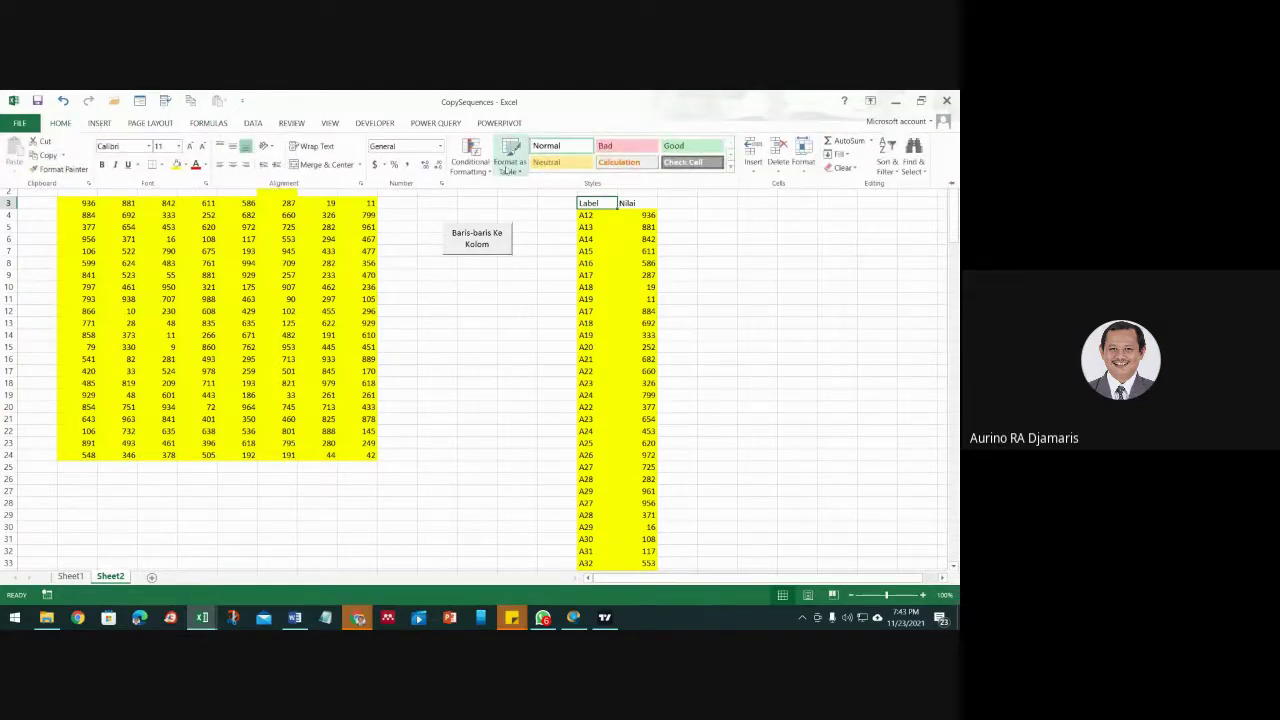
left_click(509, 165)
left_click(600, 243)
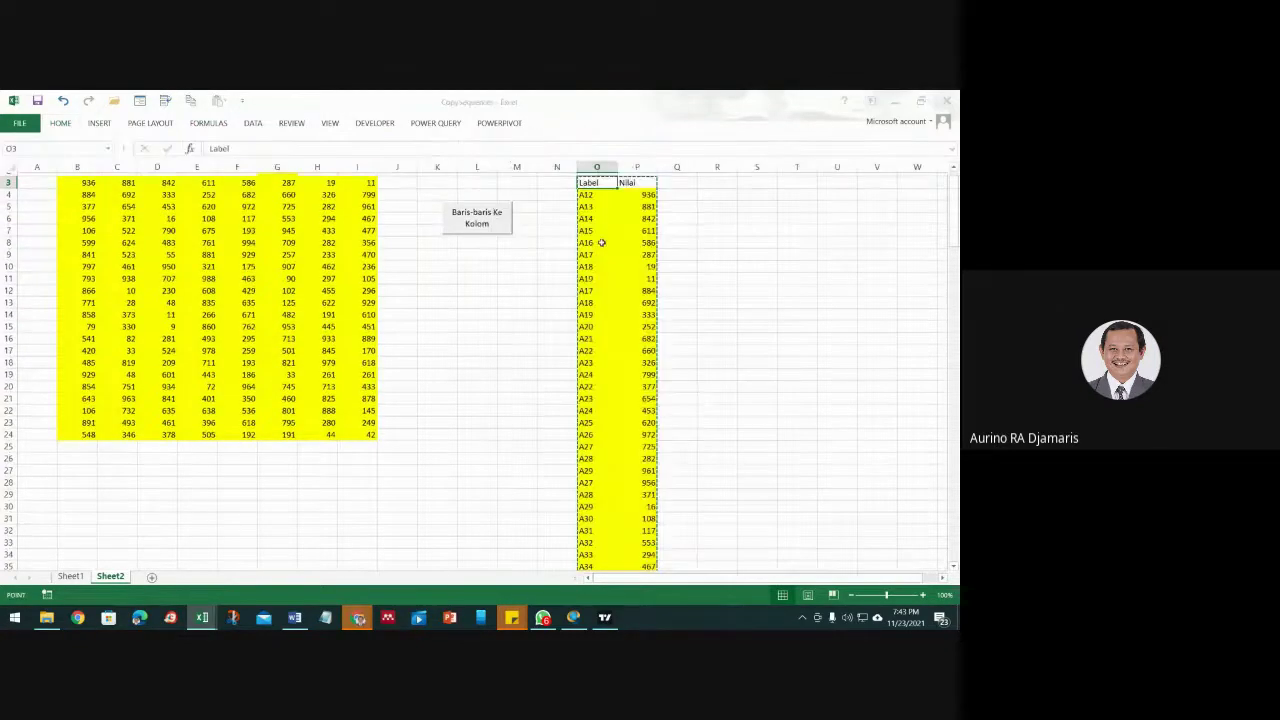
left_click(358, 387)
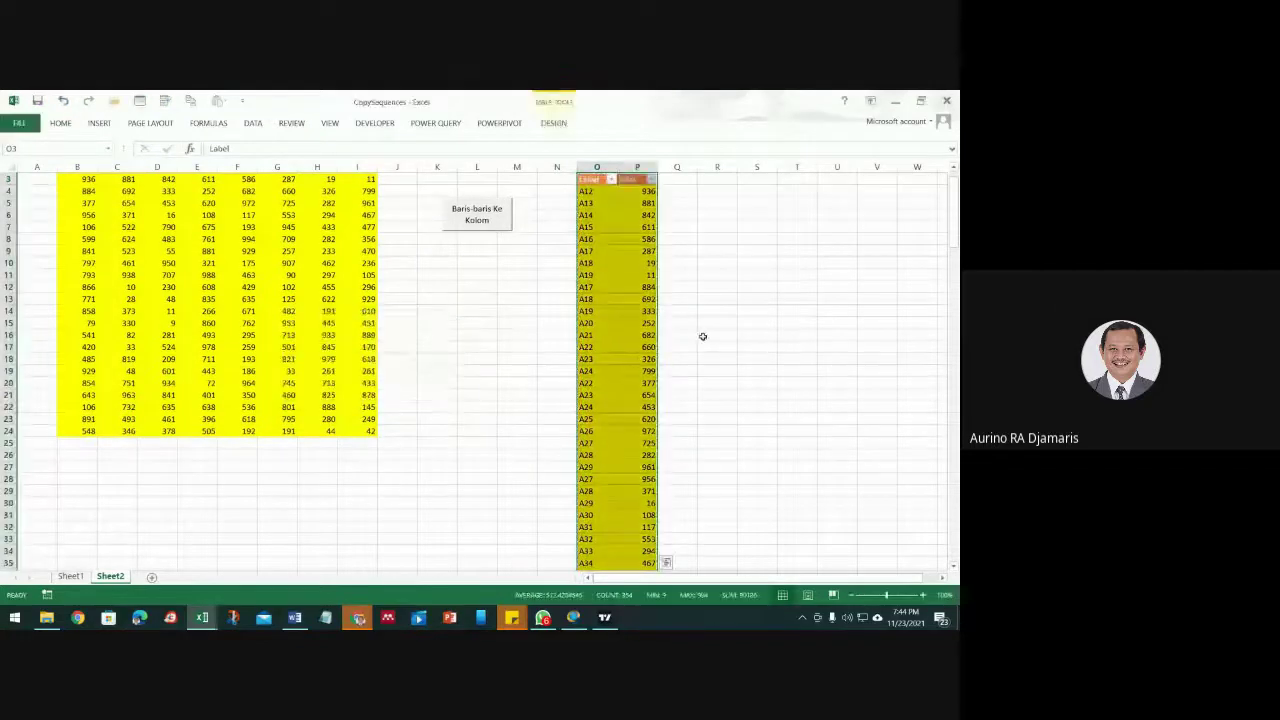
left_click(637, 358)
Narrow the Nilai column and sort the table by Nilai, largest to smallest
left_click_drag(657, 166, 648, 166)
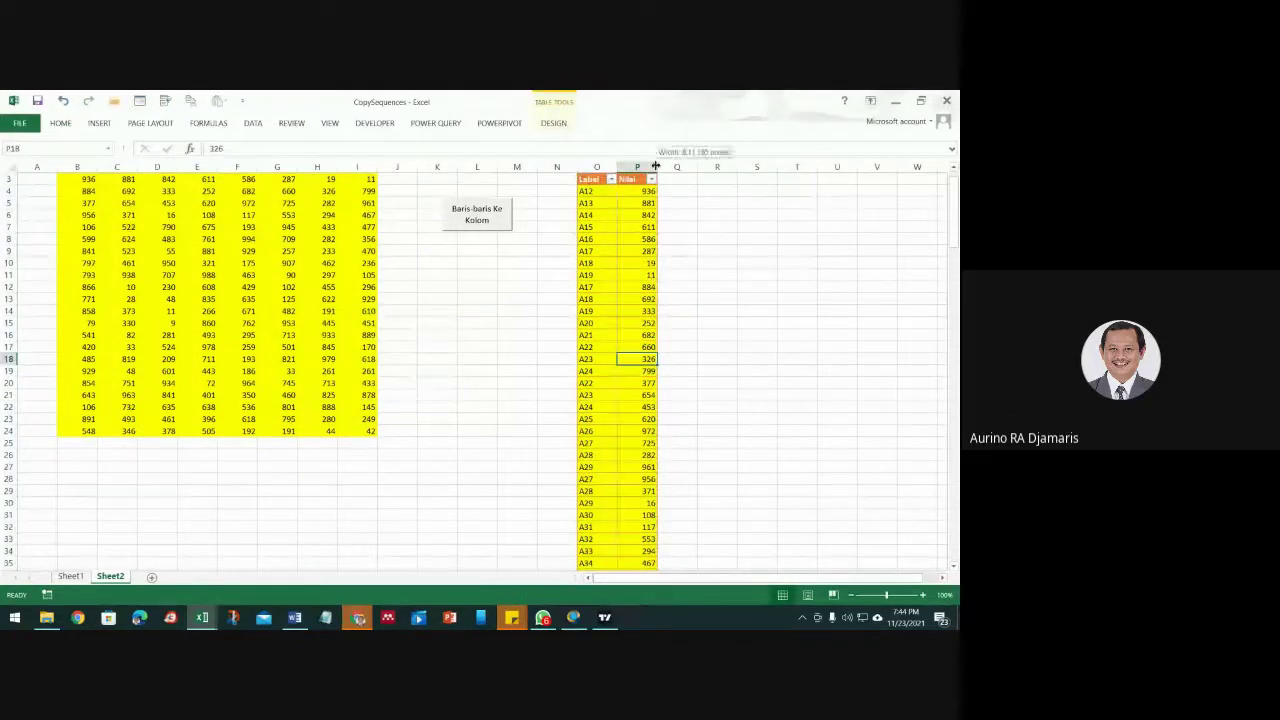
left_click(641, 179)
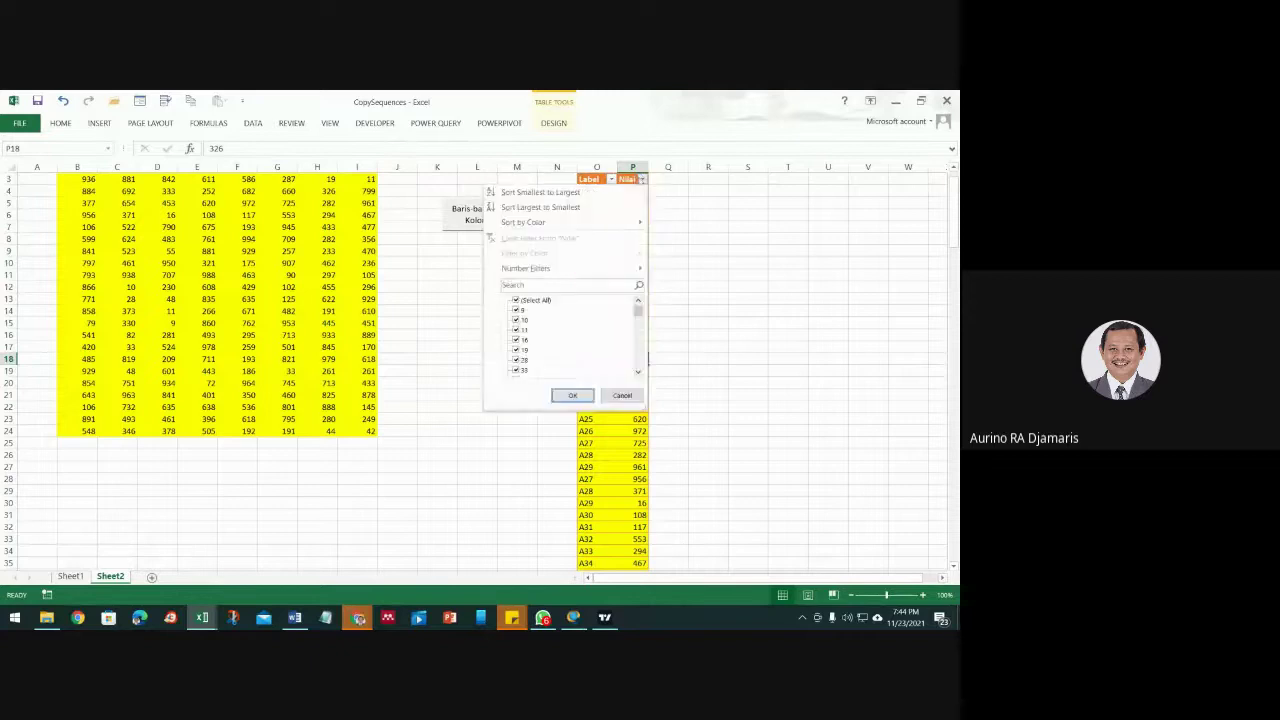
left_click(555, 209)
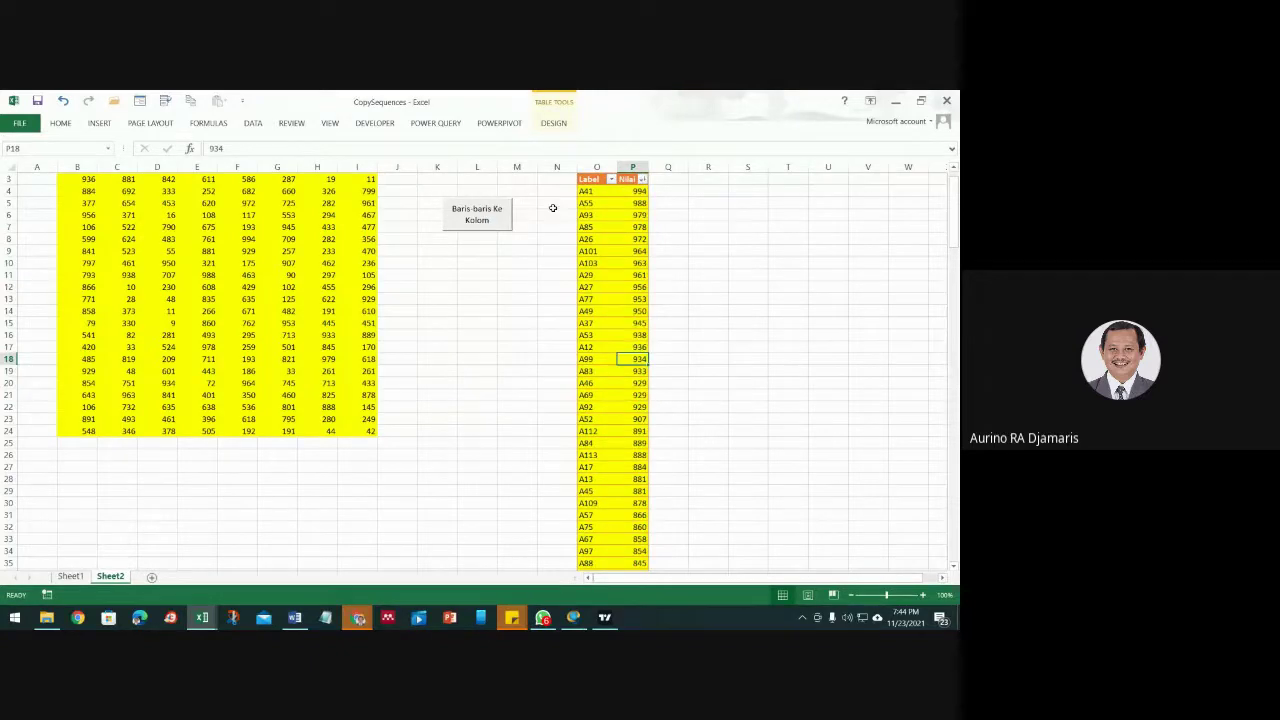
scroll(657, 311, "down", 7)
scroll(657, 311, "up", 7)
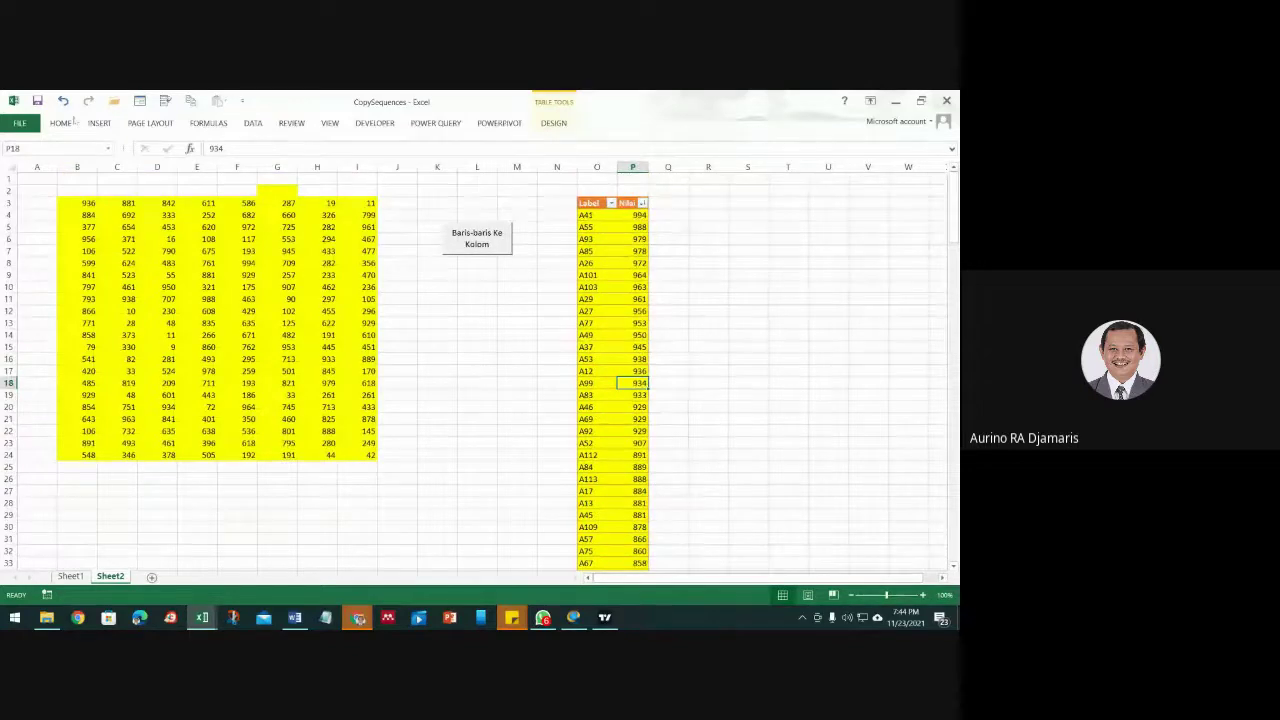
left_click(62, 125)
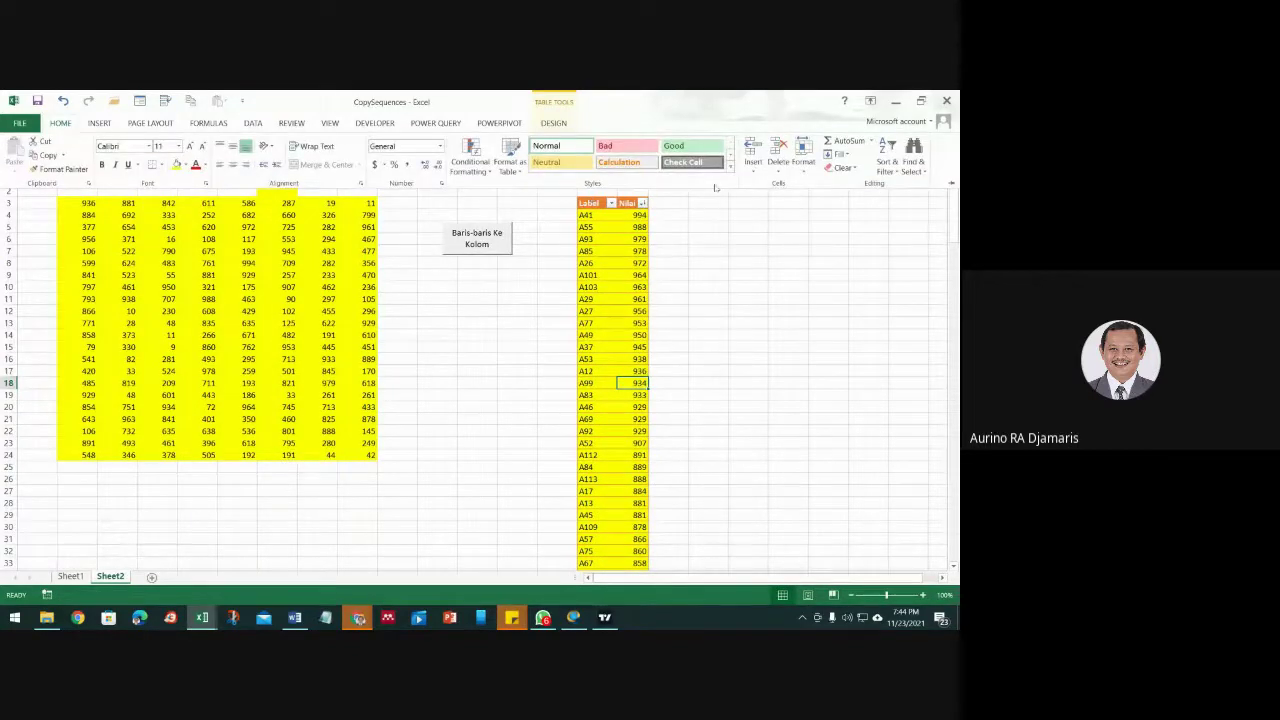
Highlight the top 10 Nilai values with Green Fill with Dark Green Text
left_click(470, 162)
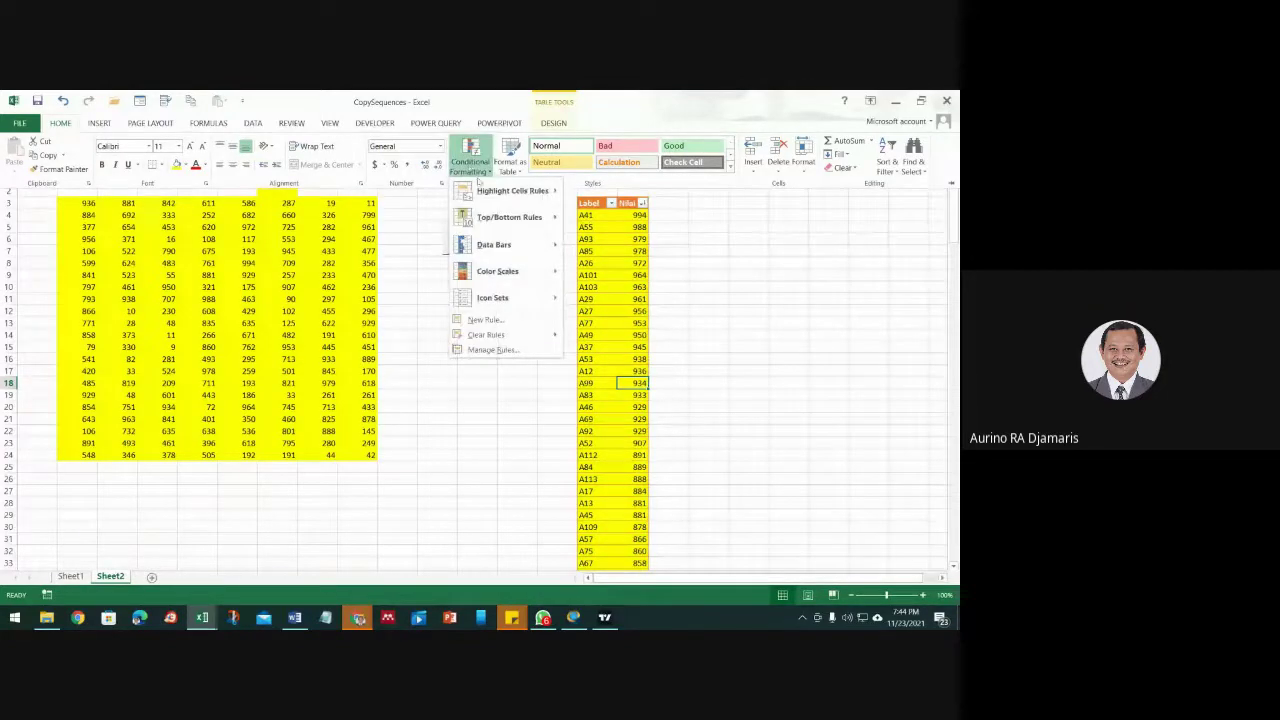
mouse_move(491, 244)
mouse_move(515, 217)
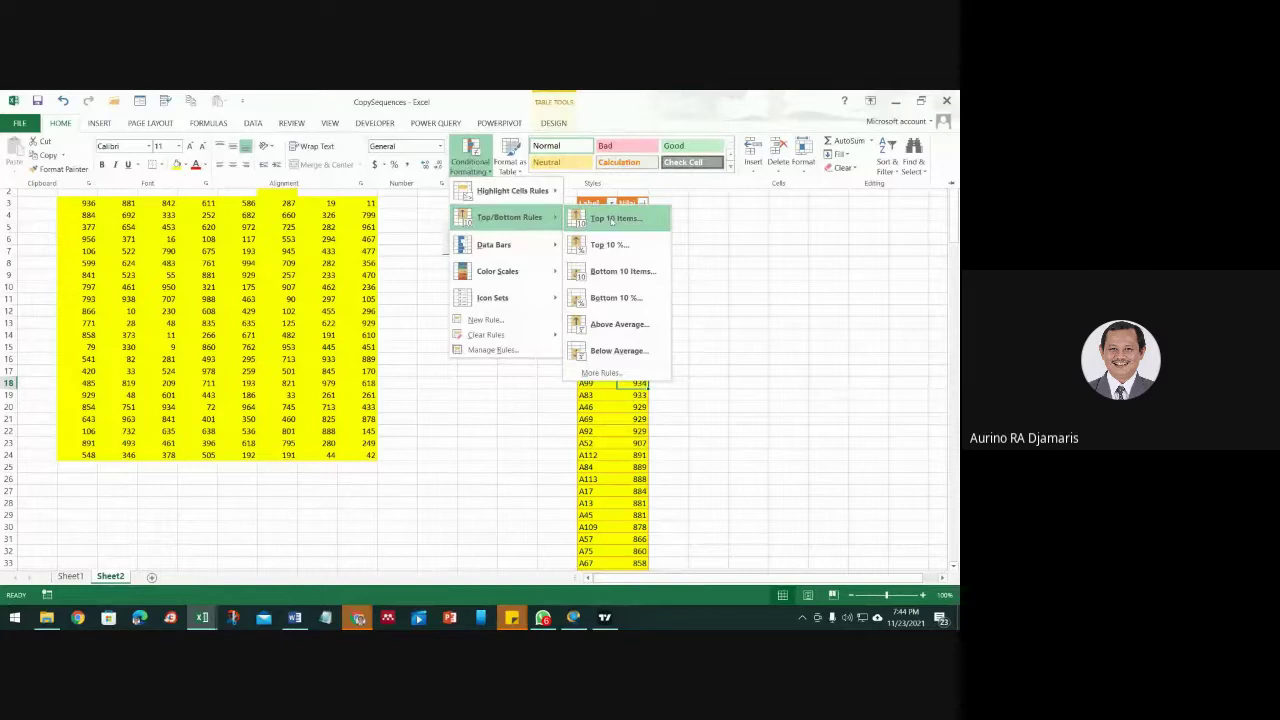
left_click(612, 219)
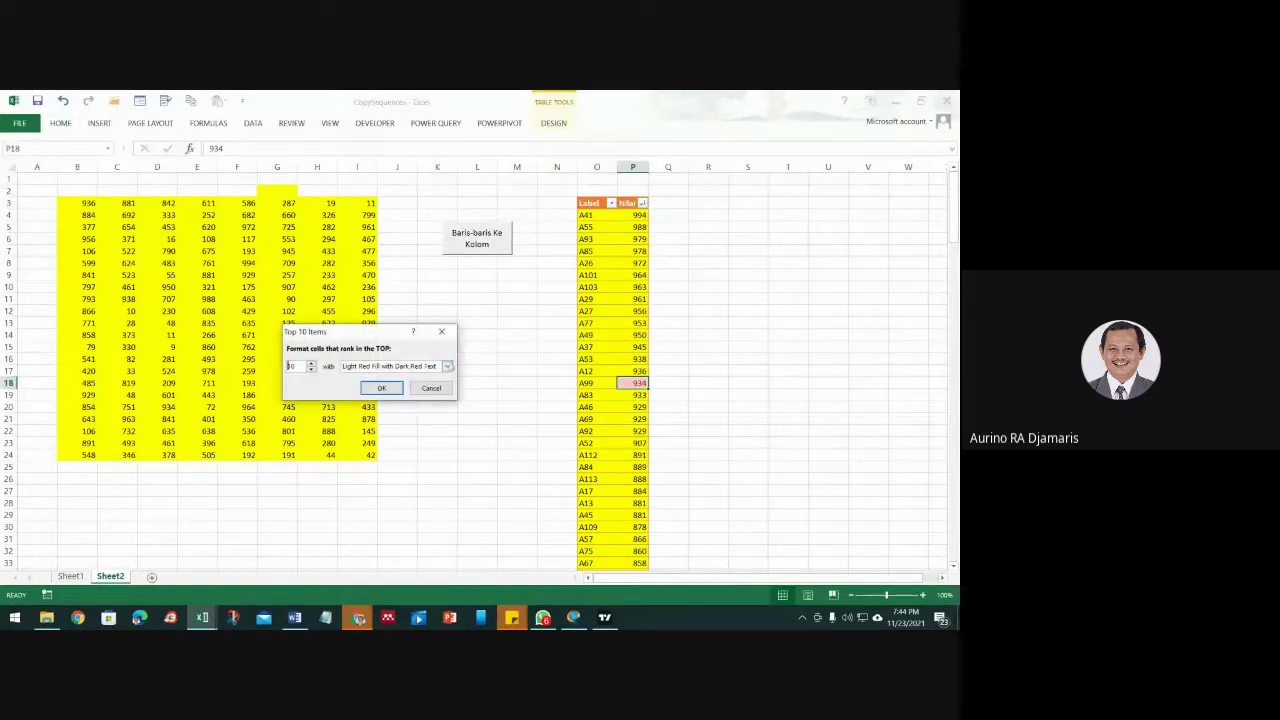
left_click(447, 366)
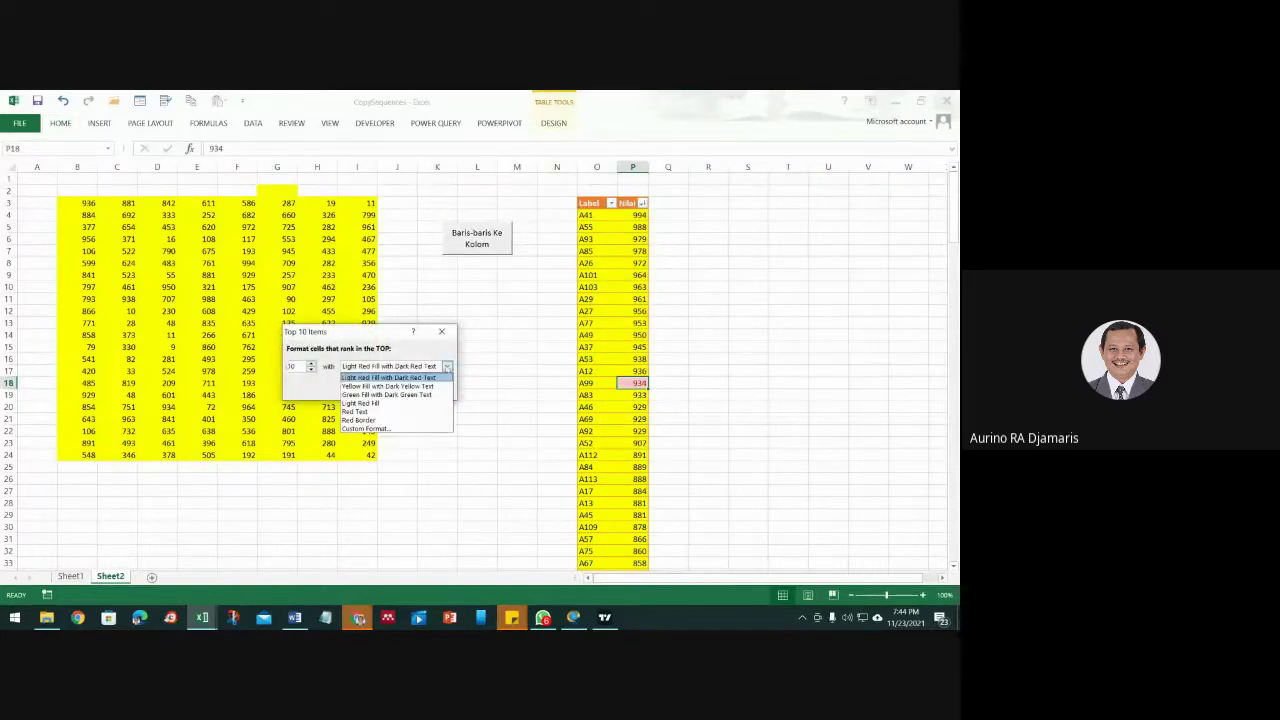
left_click(398, 394)
left_click(382, 389)
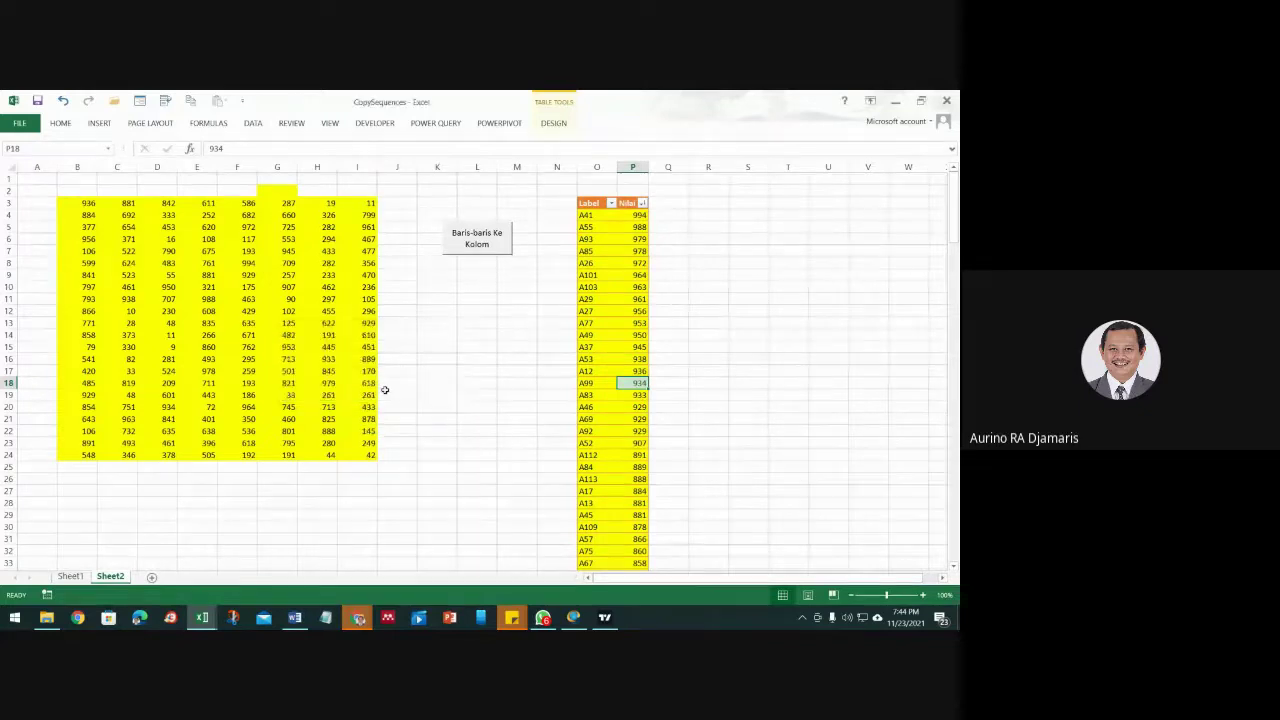
scroll(602, 373, "down", 7)
left_click_drag(597, 406, 636, 406)
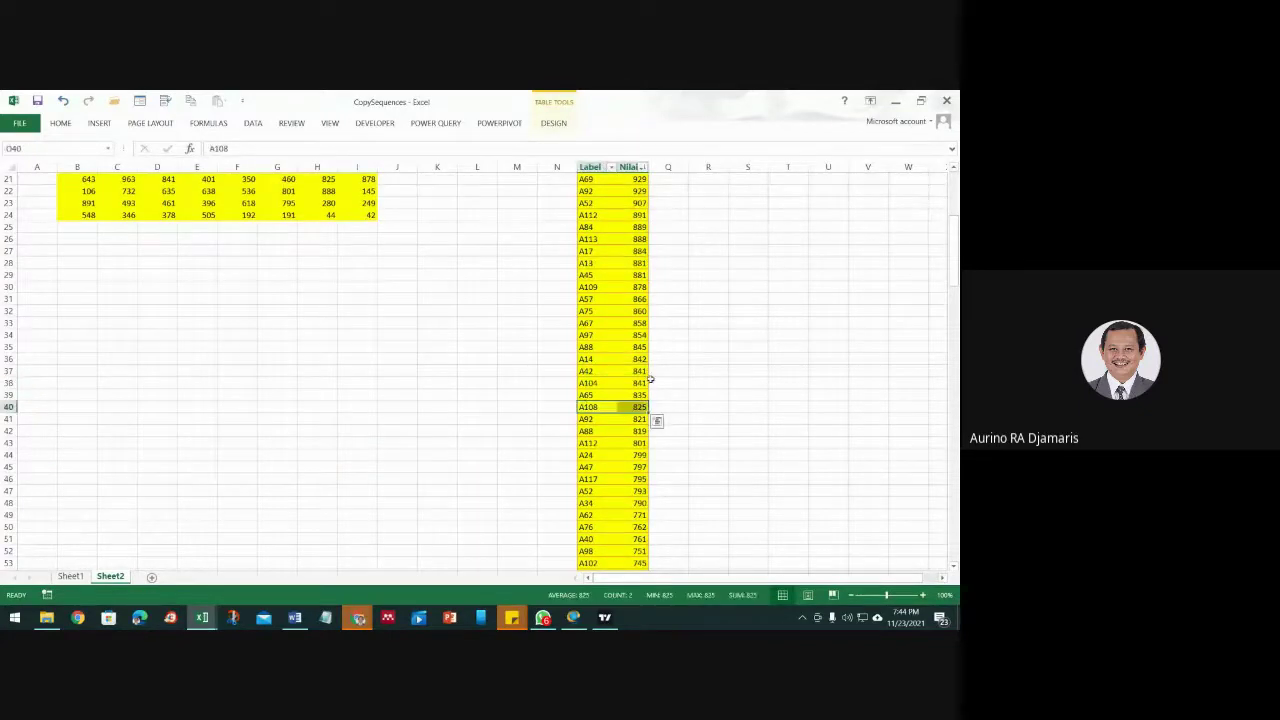
scroll(639, 383, "up", 7)
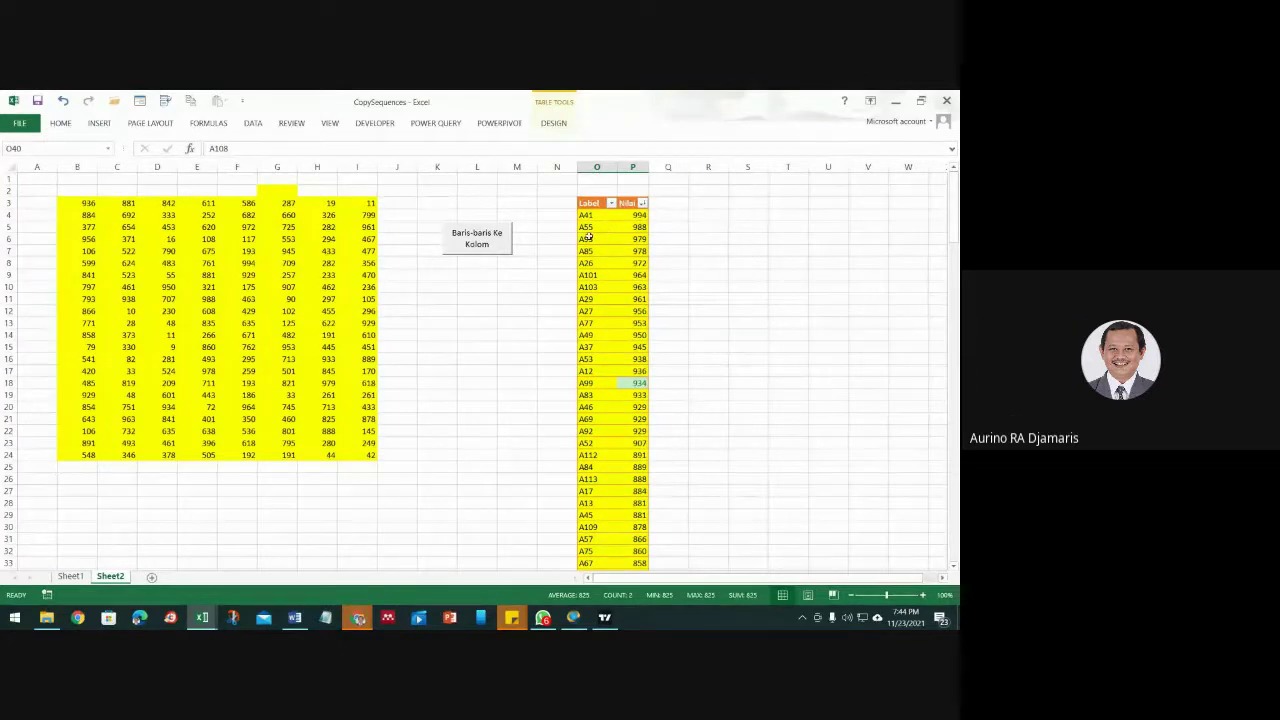
Move from A41 through the table with Ctrl, End and arrow keys to find its extent
left_click(591, 216)
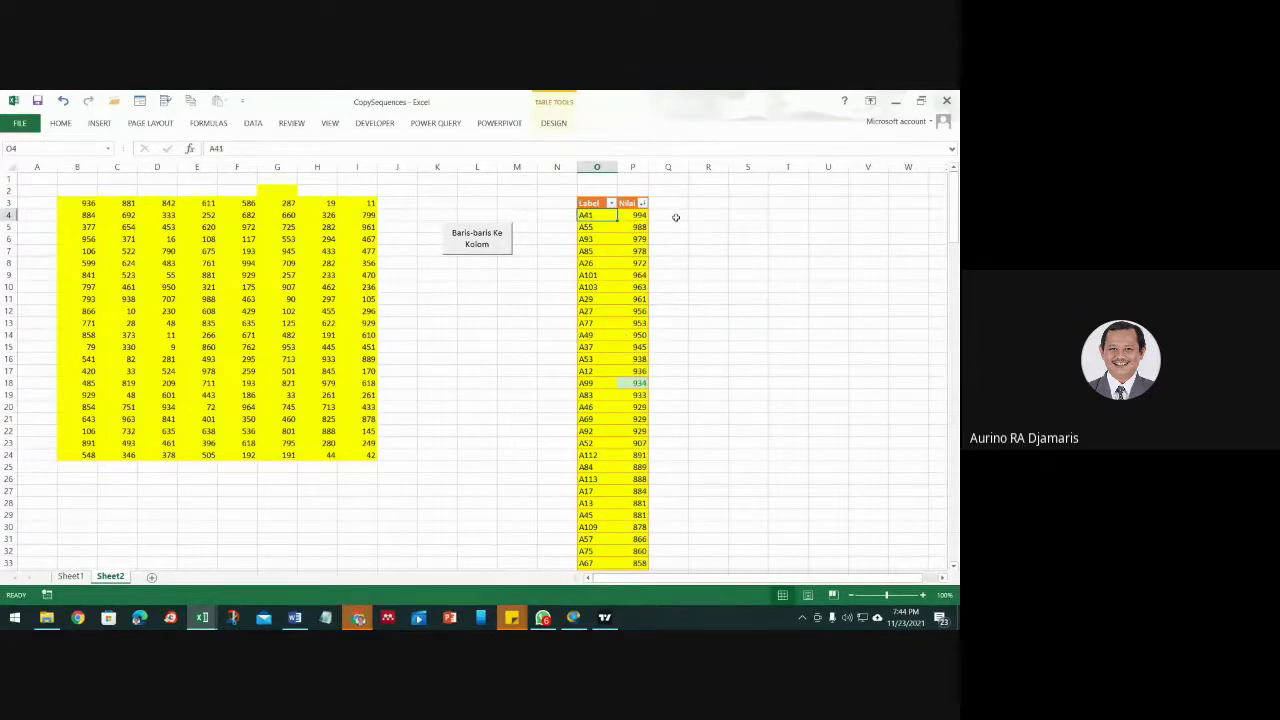
key("ctrl+Down")
key("ctrl+Up")
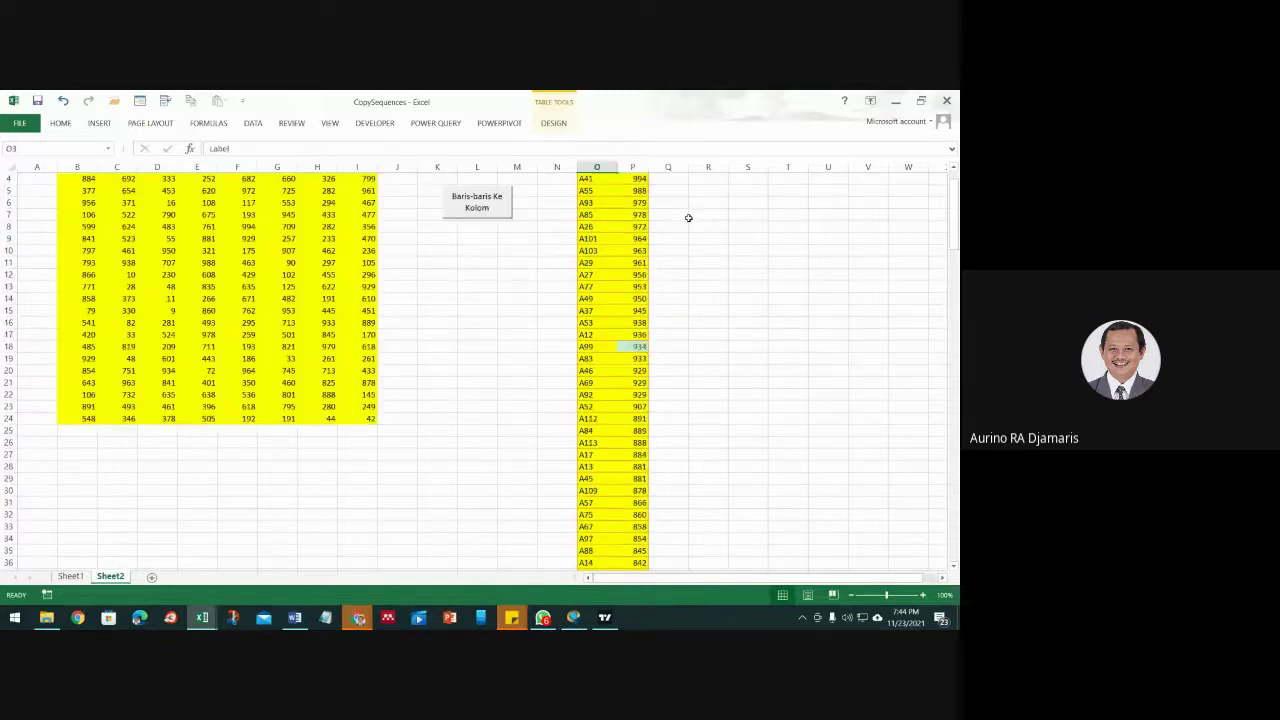
key("Right")
key("Down")
key("Down")
key("Down")
key("Down")
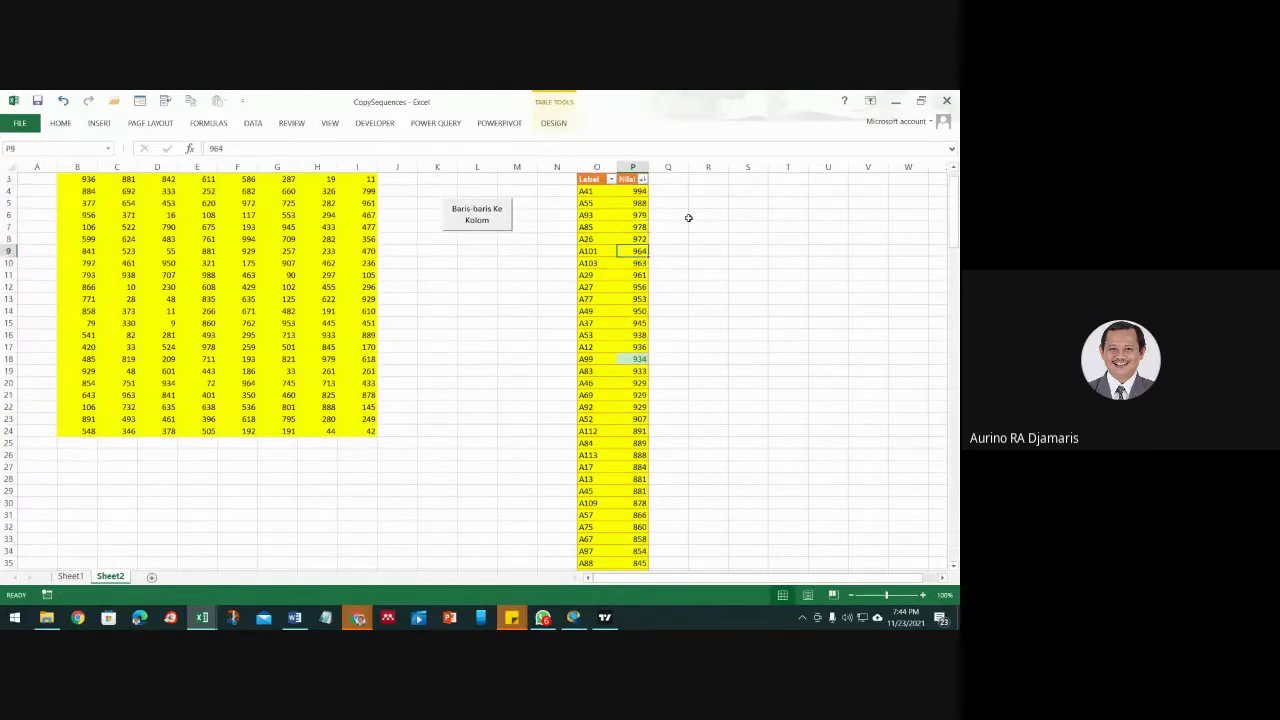
key("Down")
key("Down")
key("Down")
key("Down")
key("End")
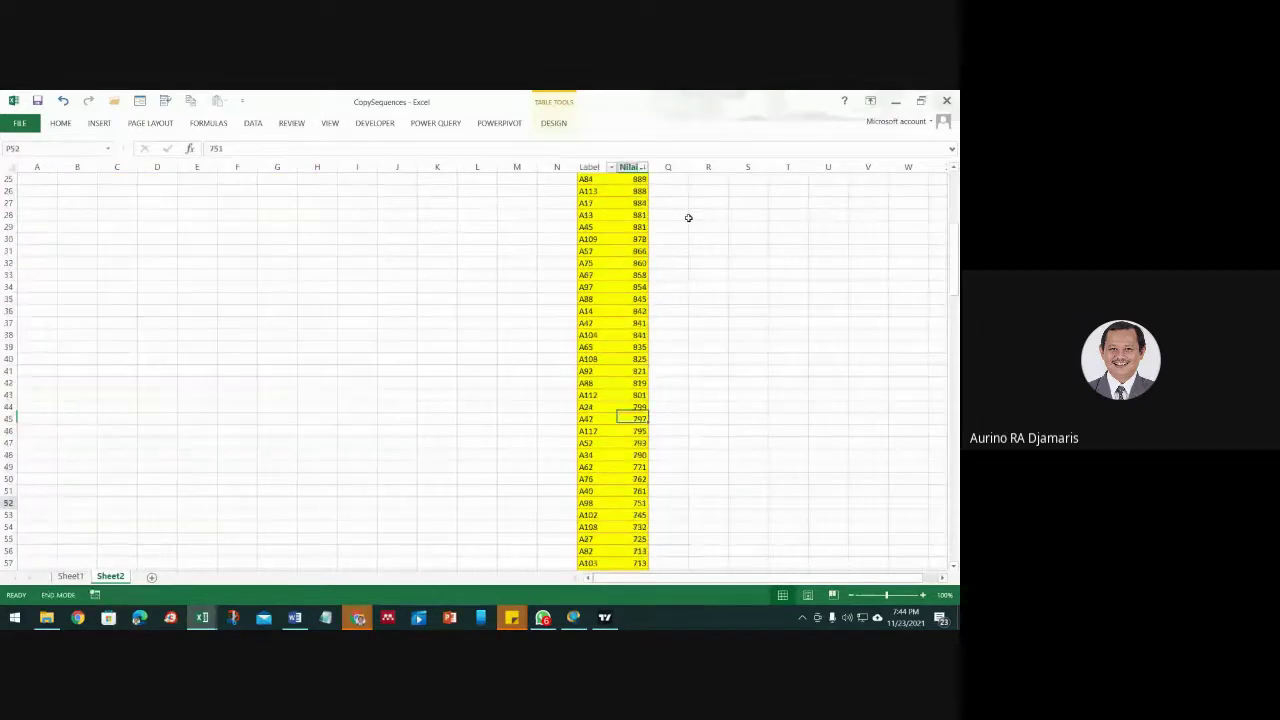
key("Page_Down")
key("Up")
key("Up")
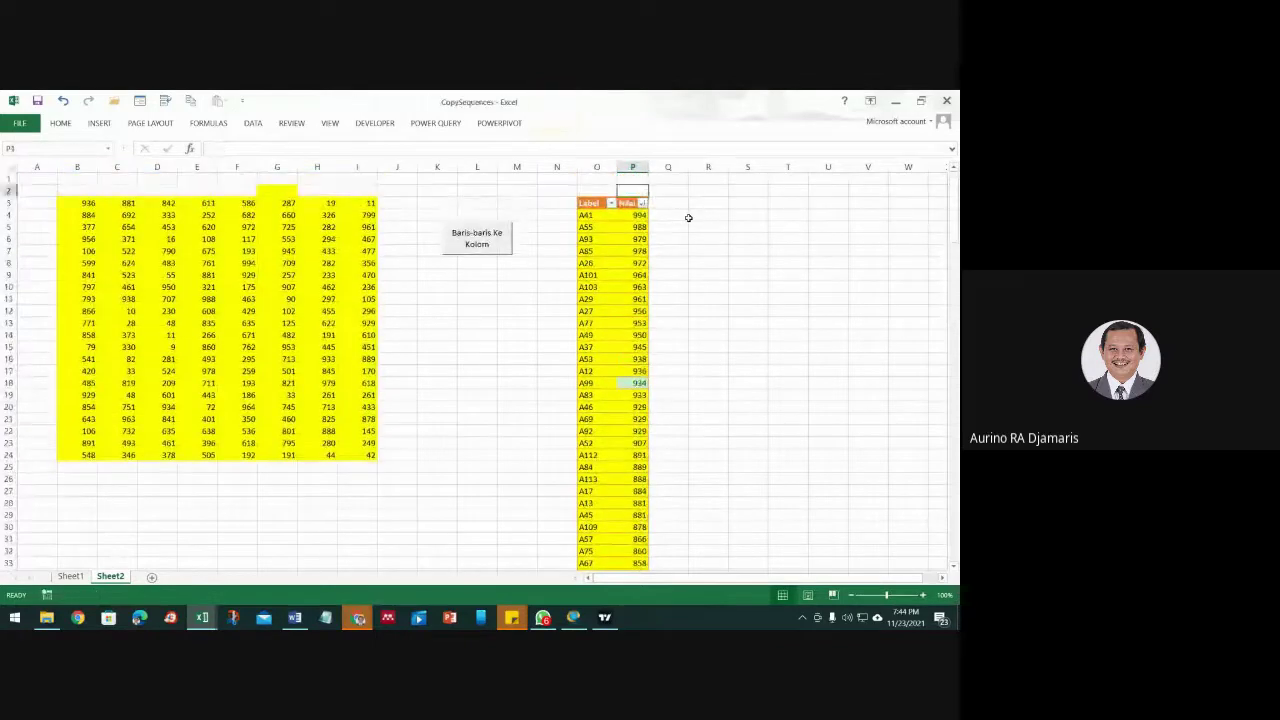
key("Down")
key("Down")
Extend the selection across Label and Nilai down the whole table
key("Left")
key("shift+Right")
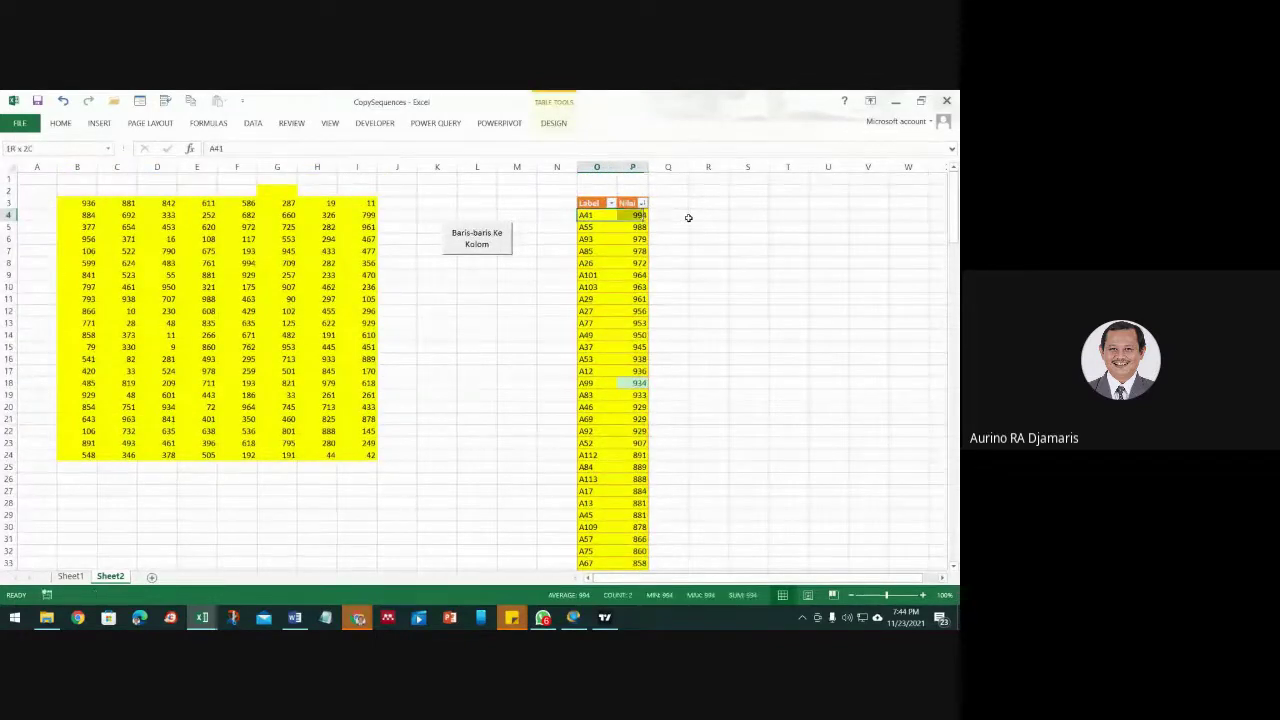
key("End")
key("shift+Down")
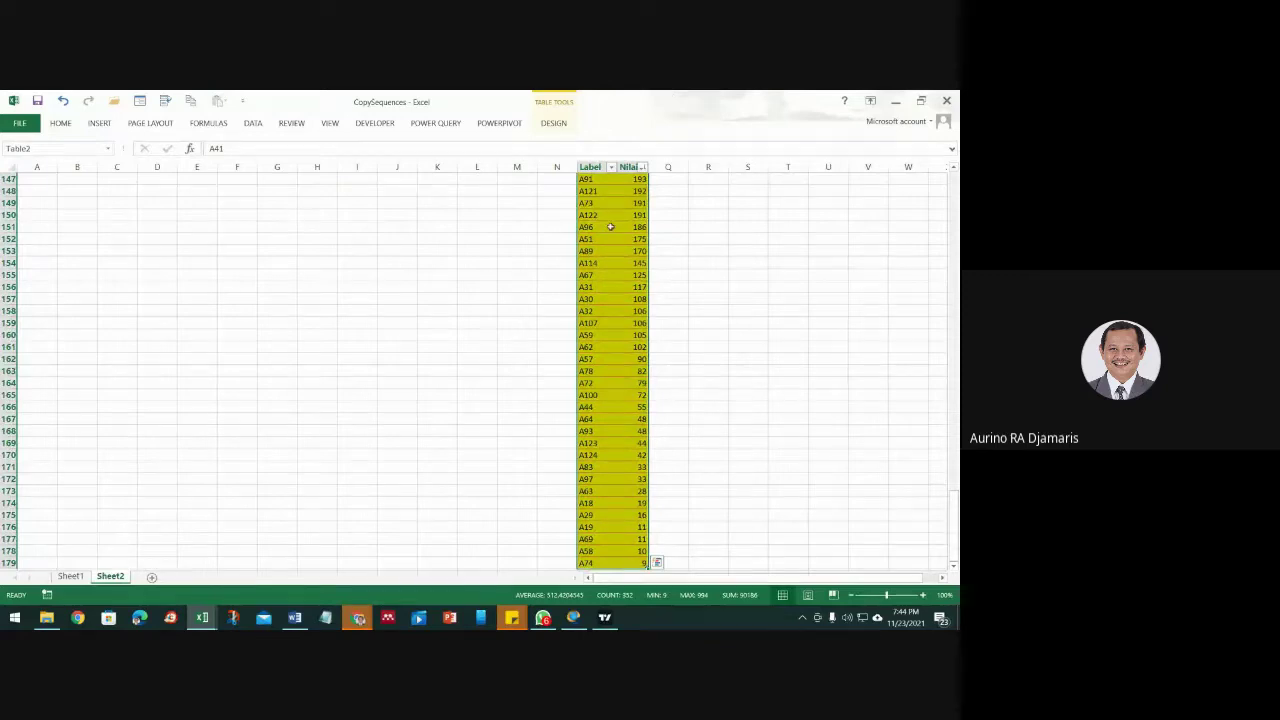
Apply a Top 10% rule with light red fill and dark red text
left_click(58, 123)
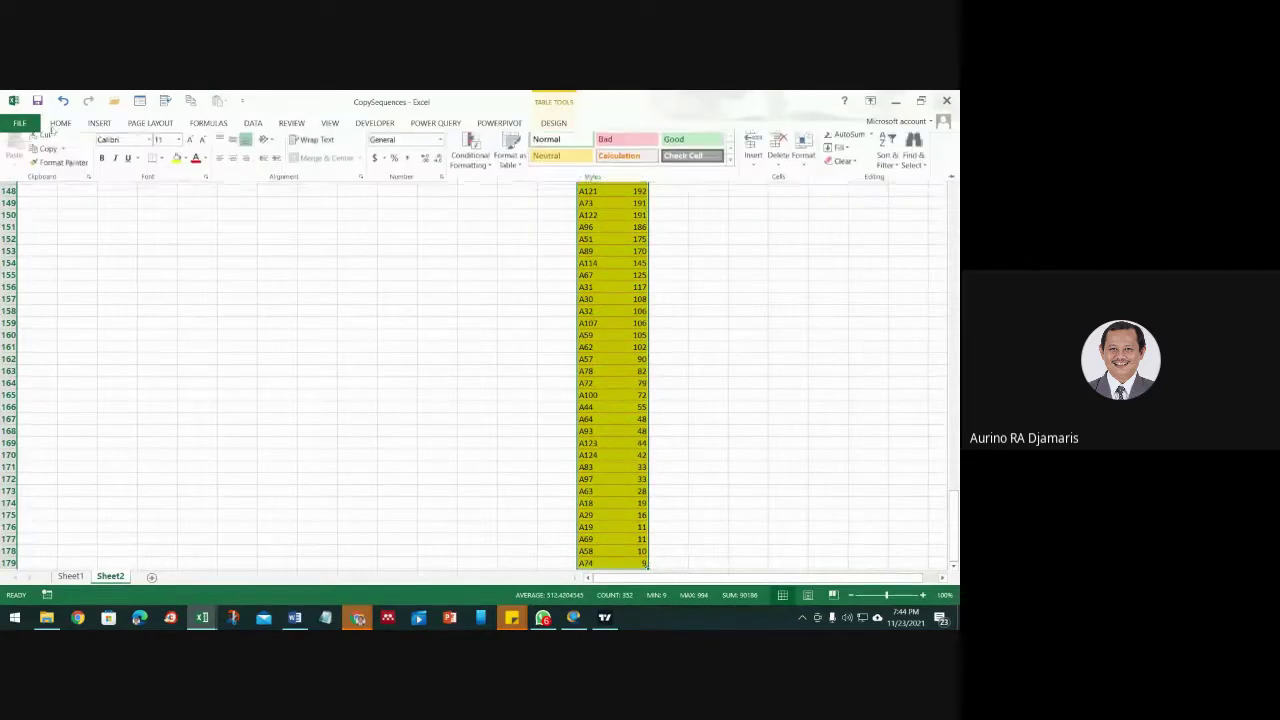
left_click(509, 160)
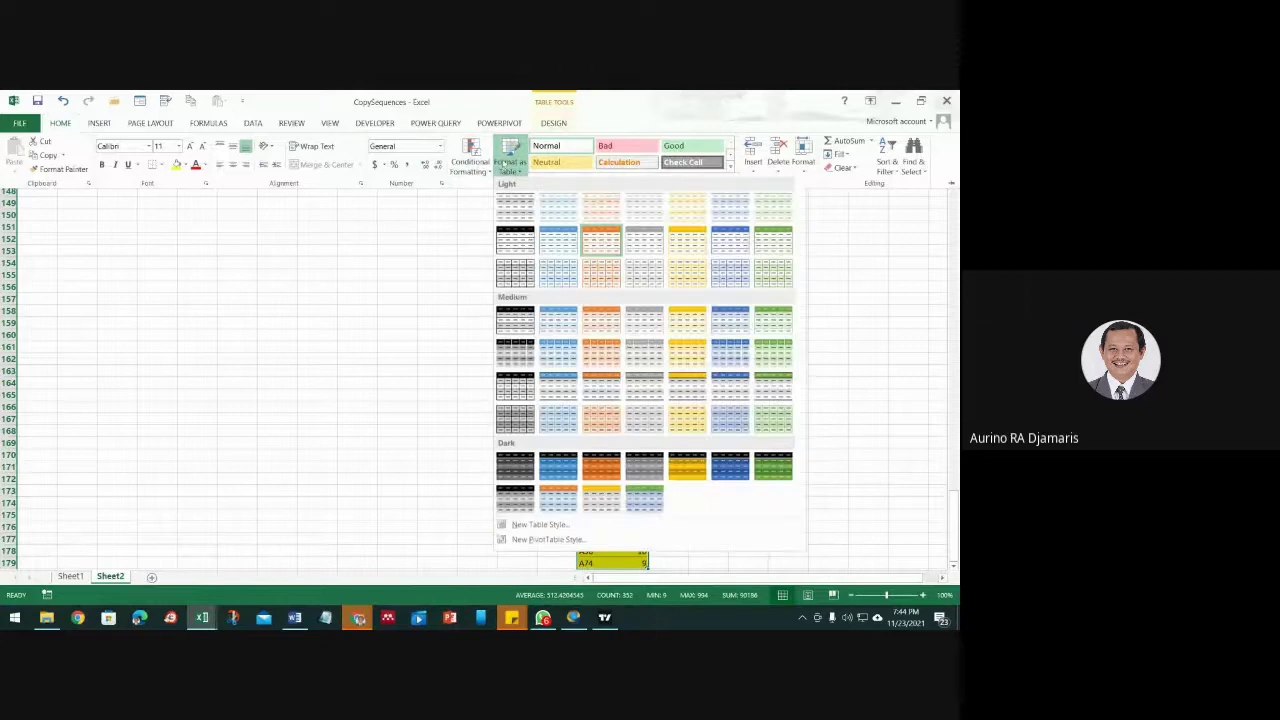
left_click(470, 160)
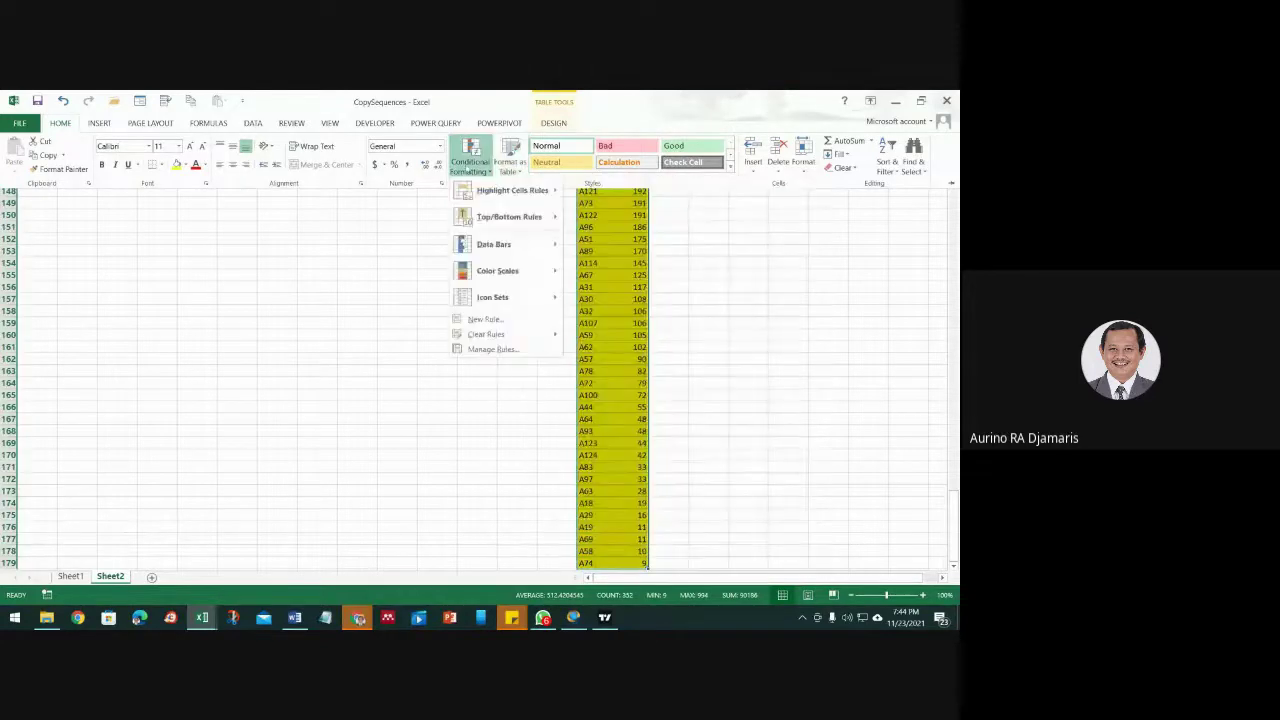
mouse_move(534, 218)
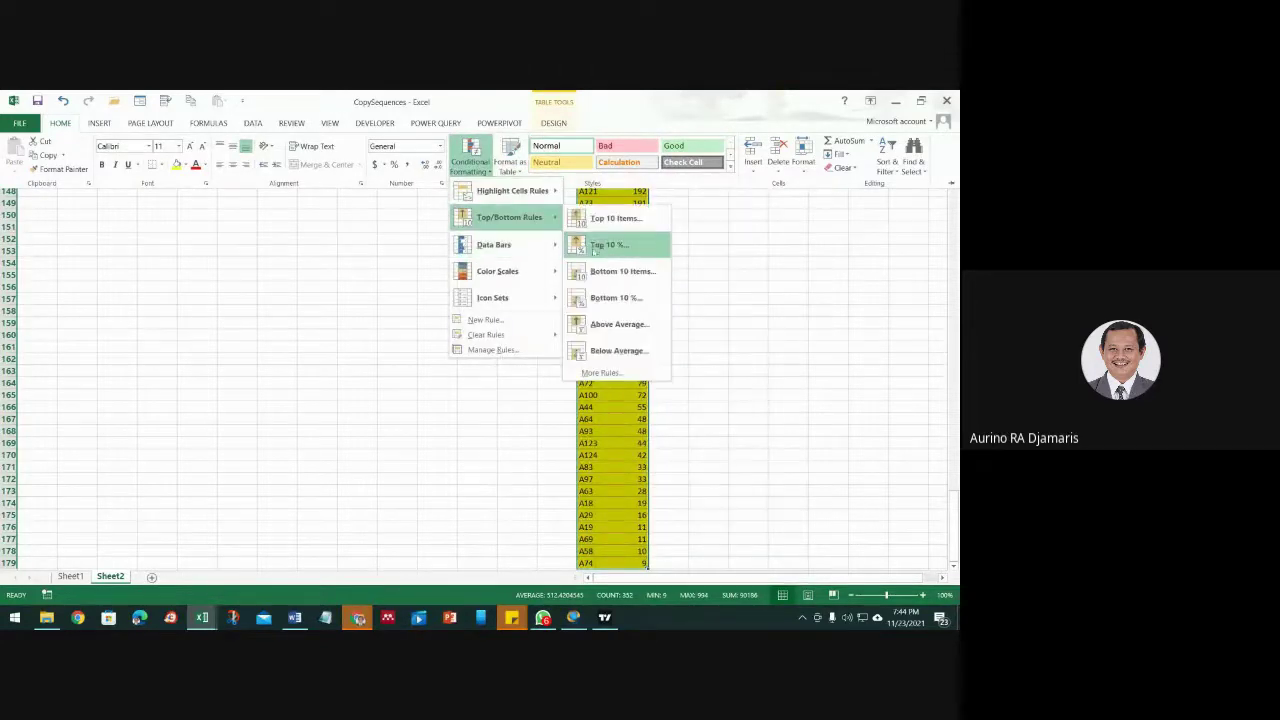
left_click(626, 247)
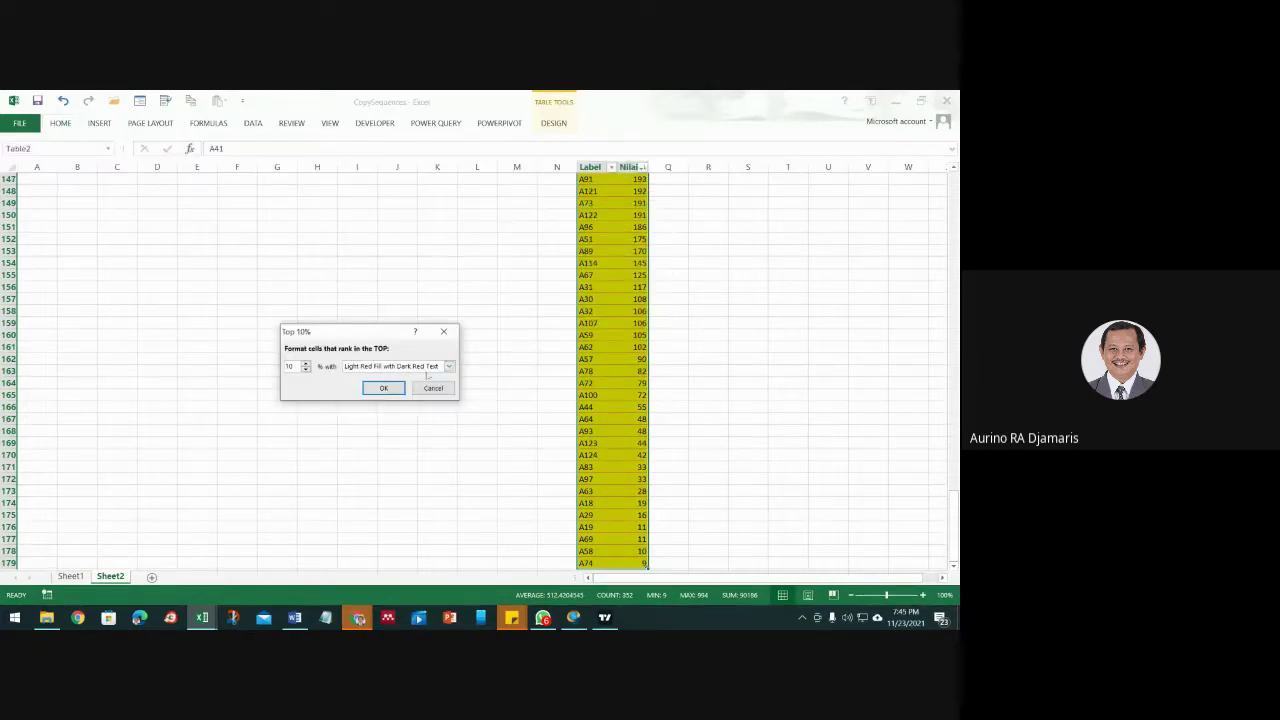
left_click(383, 388)
scroll(474, 377, "up", 8)
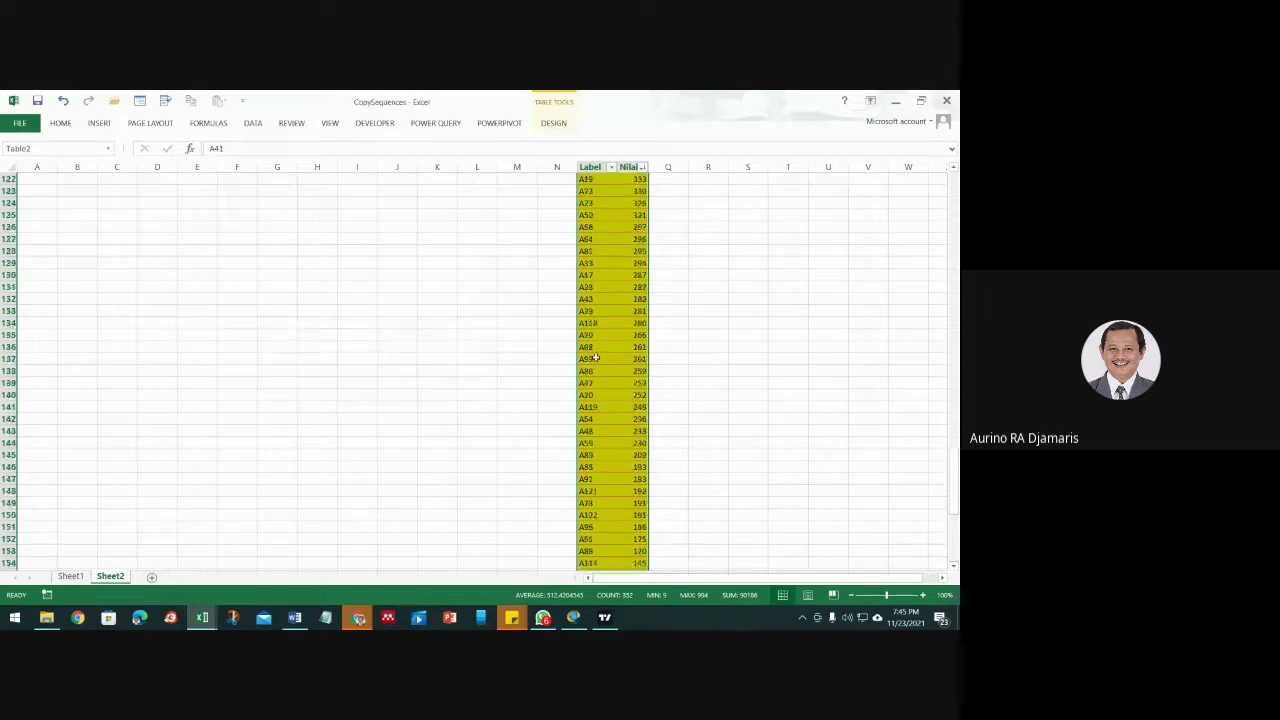
scroll(560, 365, "up", 10)
scroll(629, 325, "up", 15)
scroll(629, 325, "up", 10)
scroll(629, 325, "up", 5)
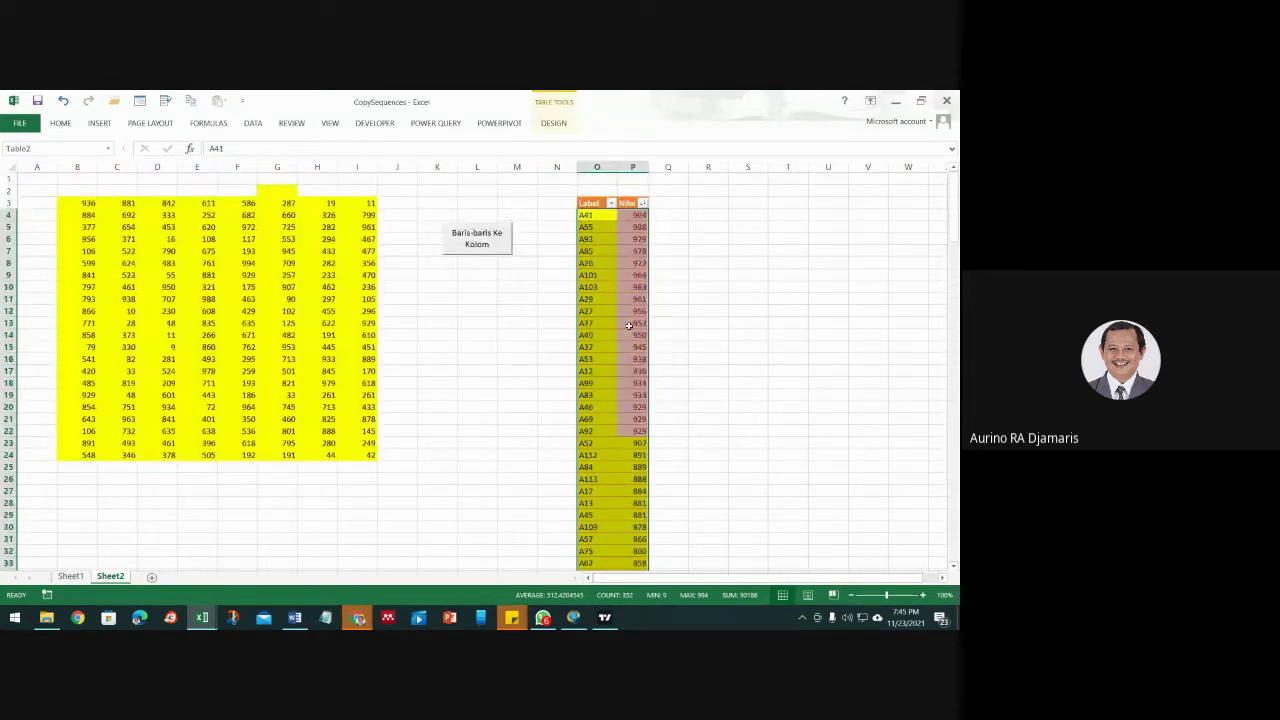
Sort Nilai from smallest to largest and check the column, ending on label A74
left_click(666, 286)
left_click_drag(633, 215, 638, 431)
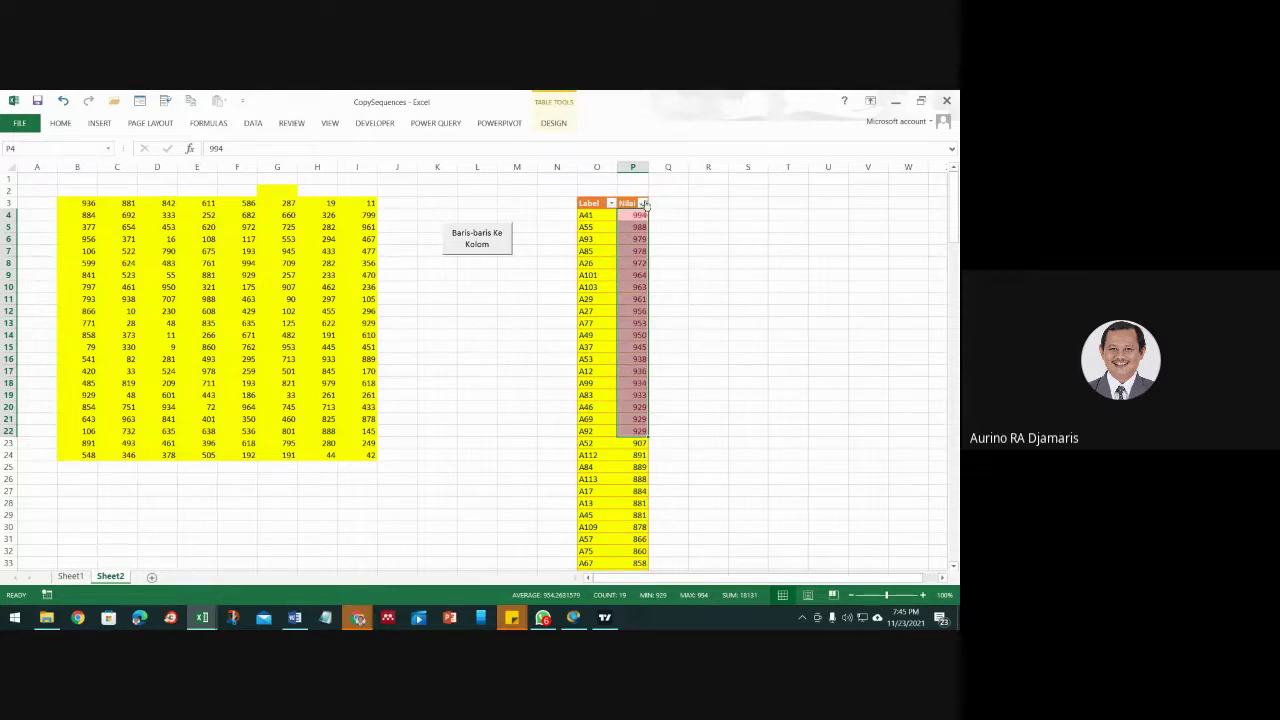
left_click(642, 203)
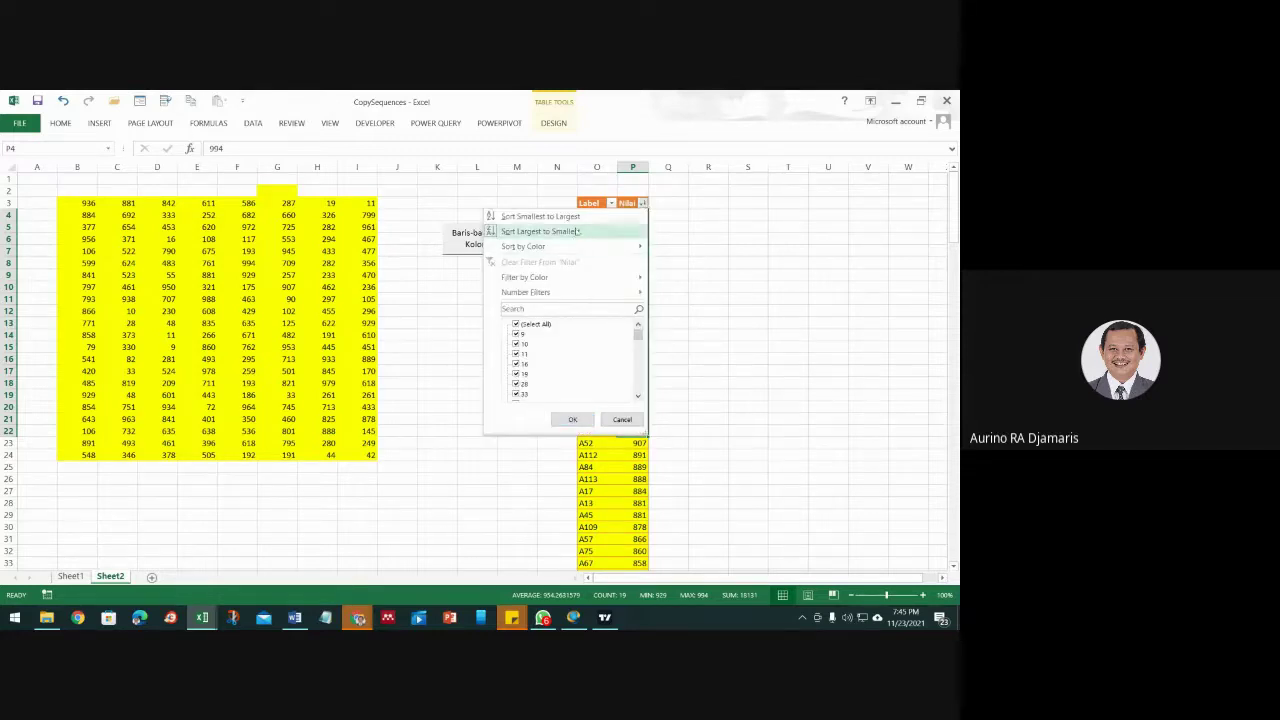
left_click(540, 216)
left_click(632, 251)
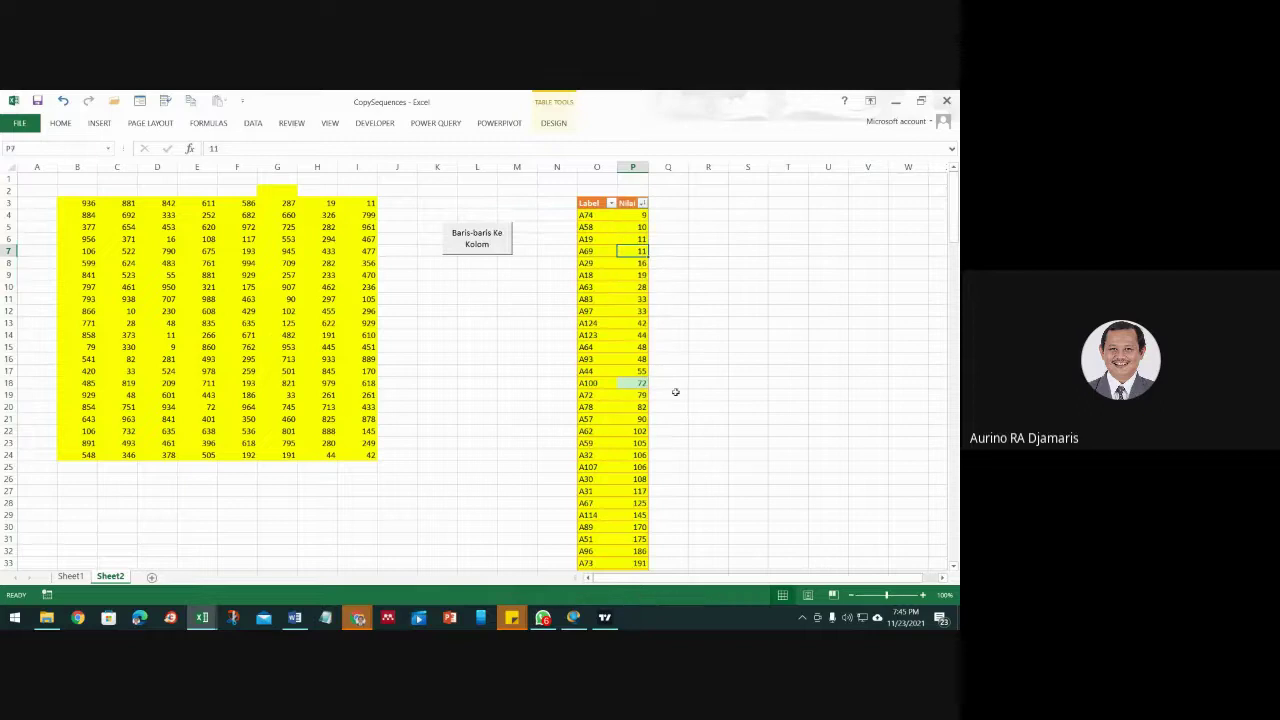
left_click(632, 343)
key("ctrl+Down")
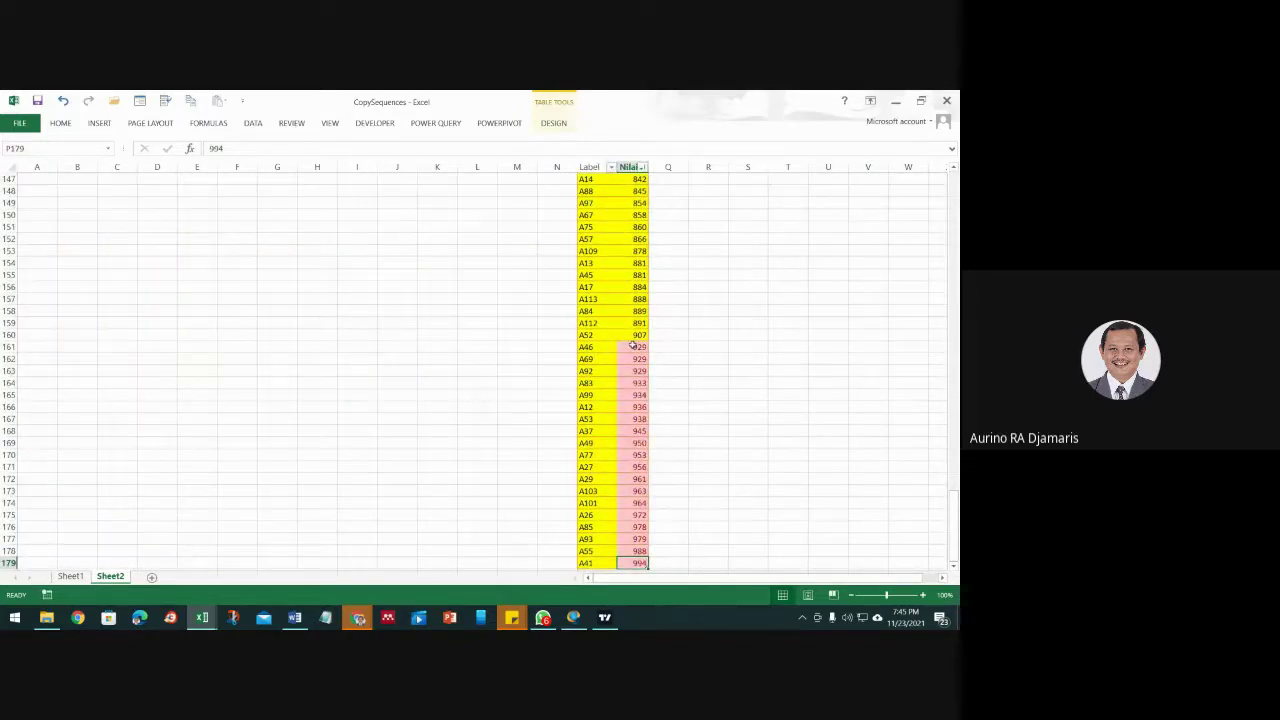
key("ctrl+Up")
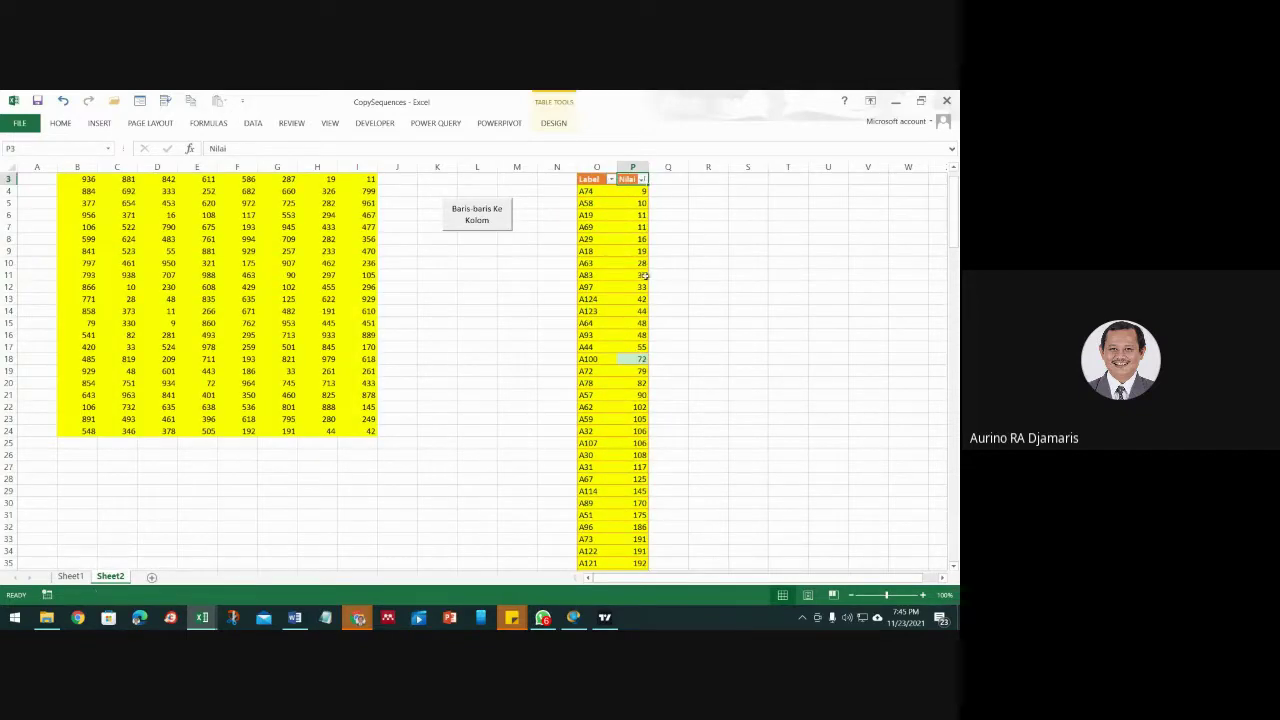
left_click(593, 195)
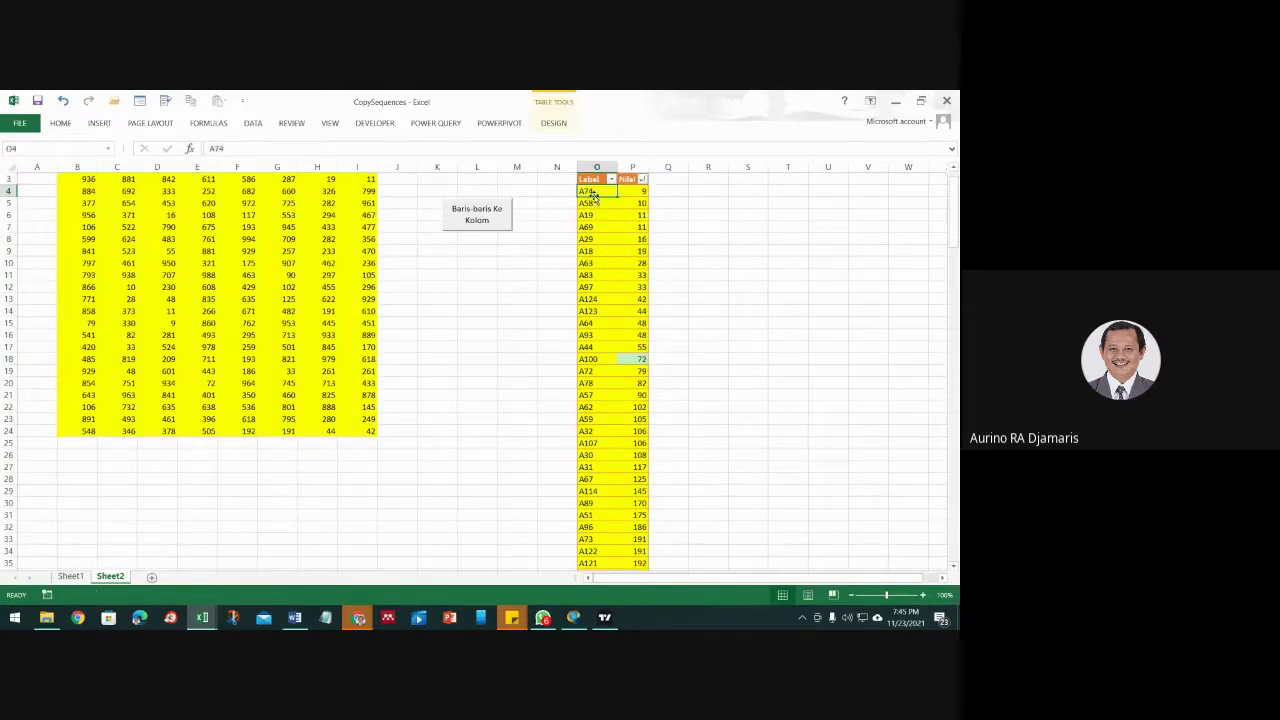
Convert the yellow block B3:I24 row by row into one column starting at P4
scroll(595, 308, "up", 1)
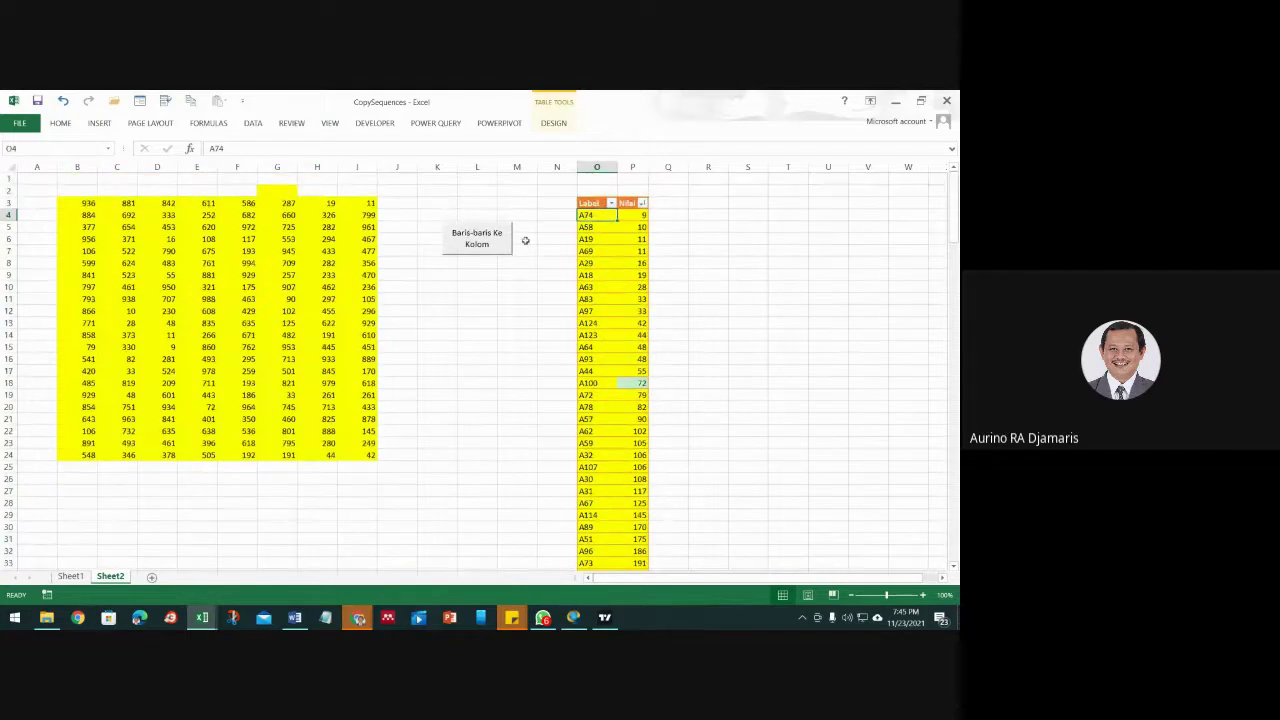
left_click(644, 215)
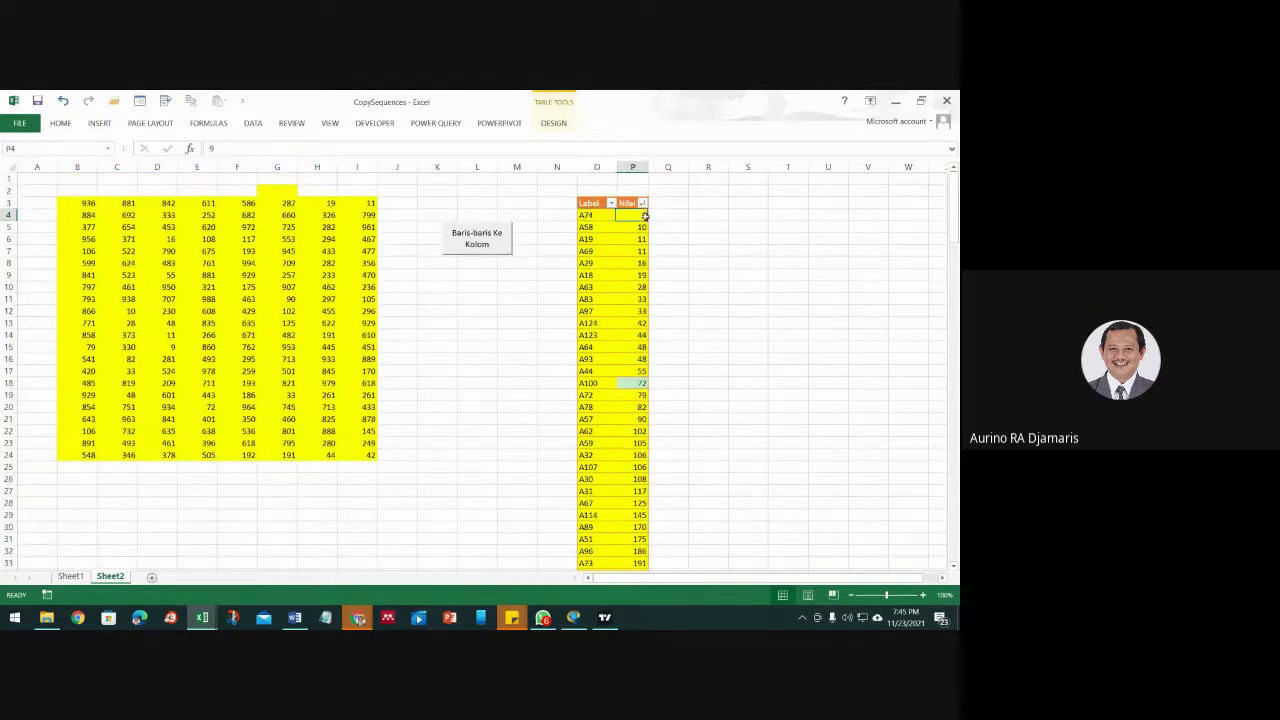
left_click(475, 248)
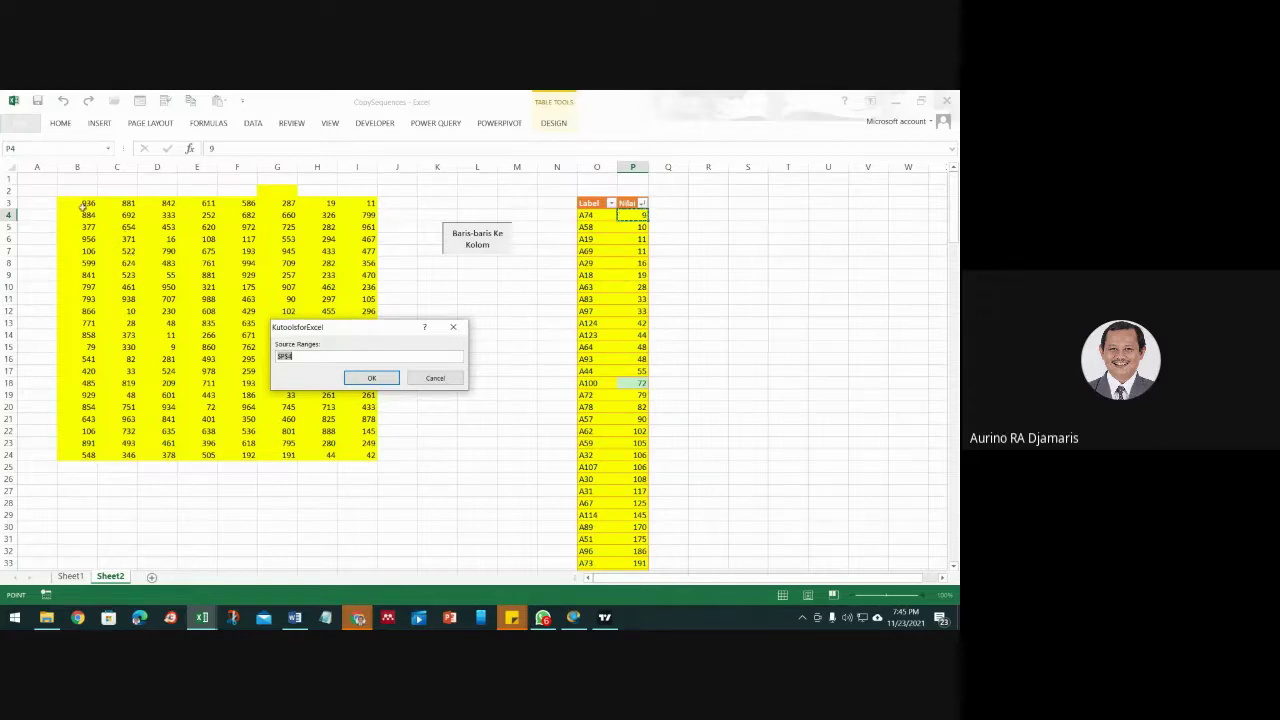
left_click_drag(84, 205, 359, 450)
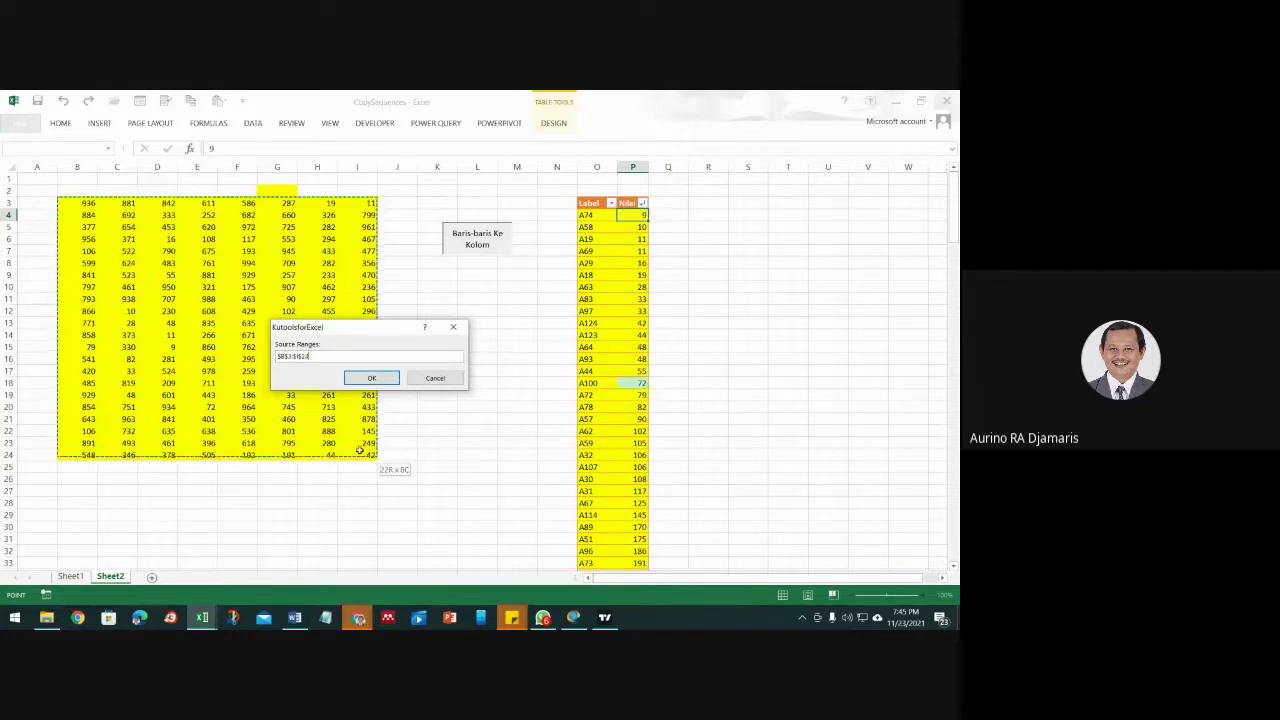
left_click(378, 380)
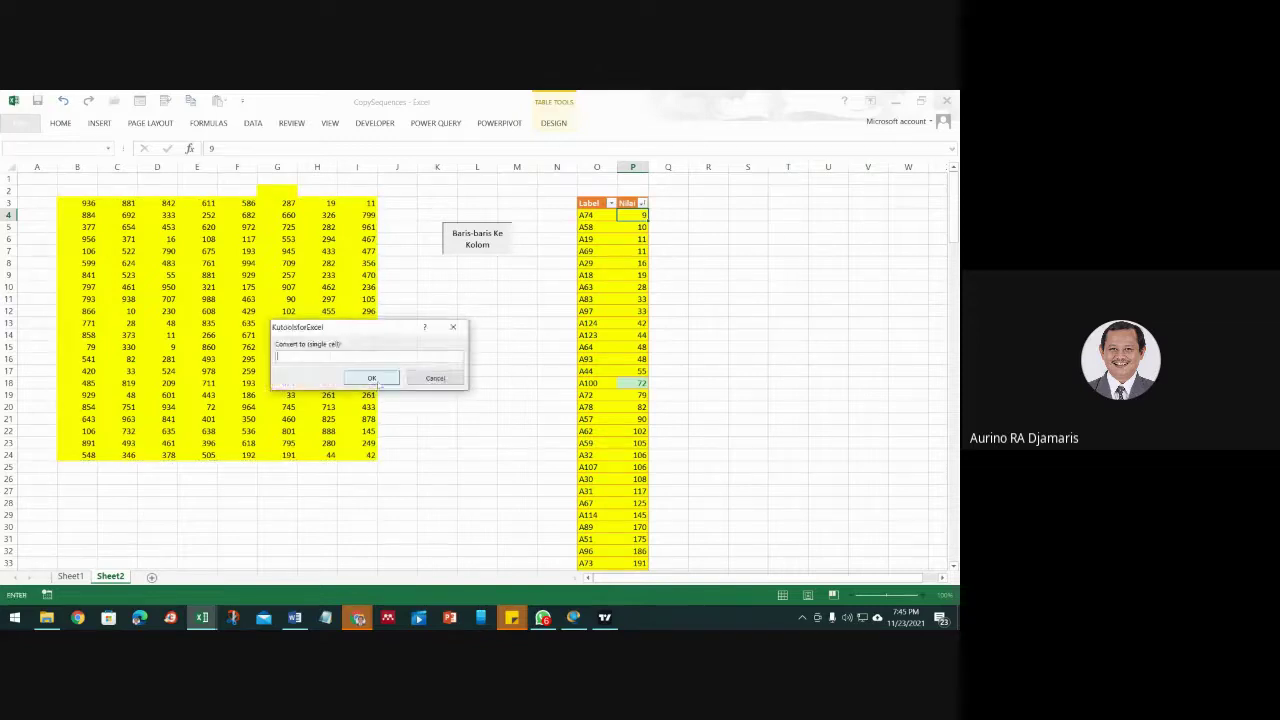
left_click(641, 215)
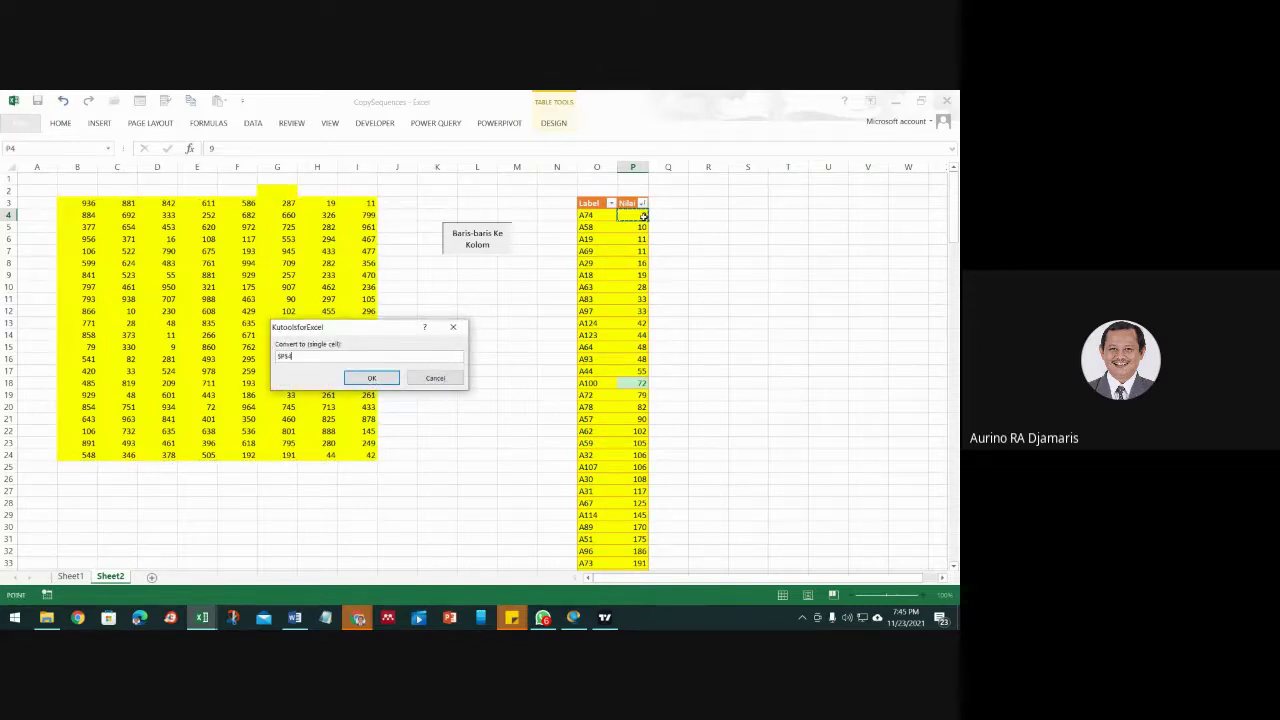
left_click(371, 378)
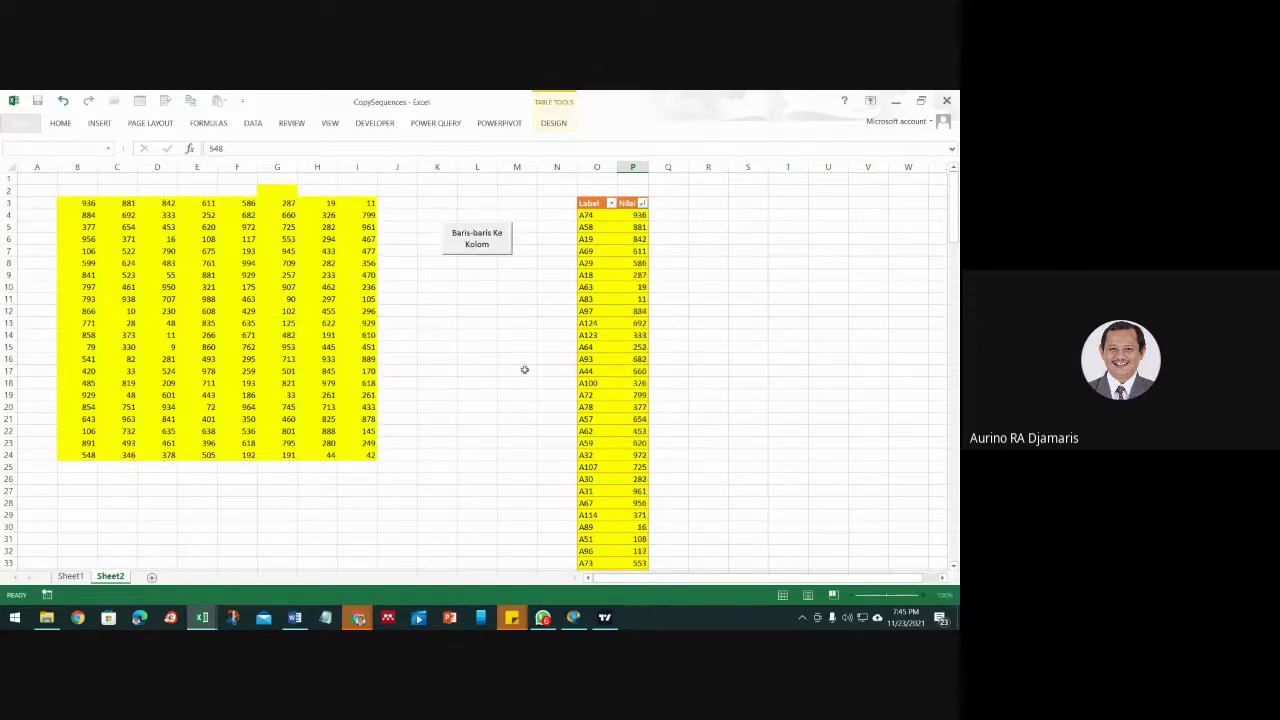
Scroll through the refilled Nilai values to check them, then select O4
scroll(640, 308, "down", 4)
scroll(640, 310, "down", 10)
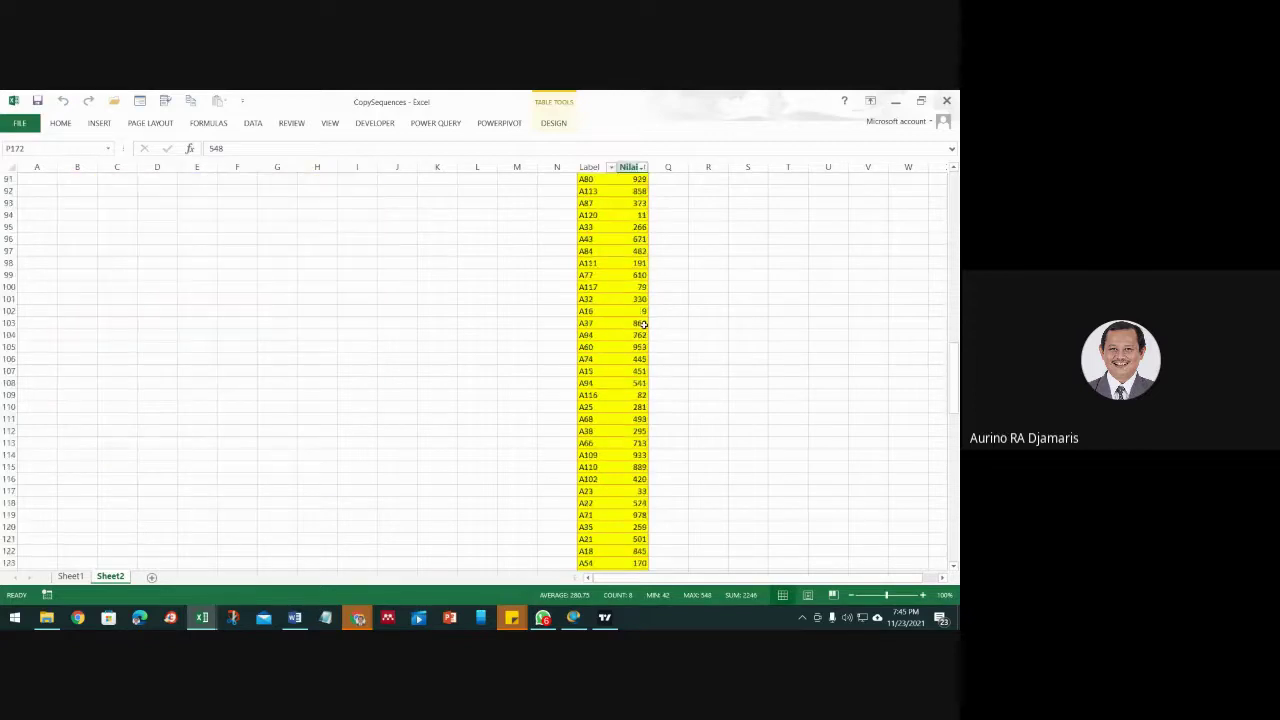
scroll(641, 315, "down", 15)
scroll(643, 323, "down", 17)
scroll(643, 323, "down", 8)
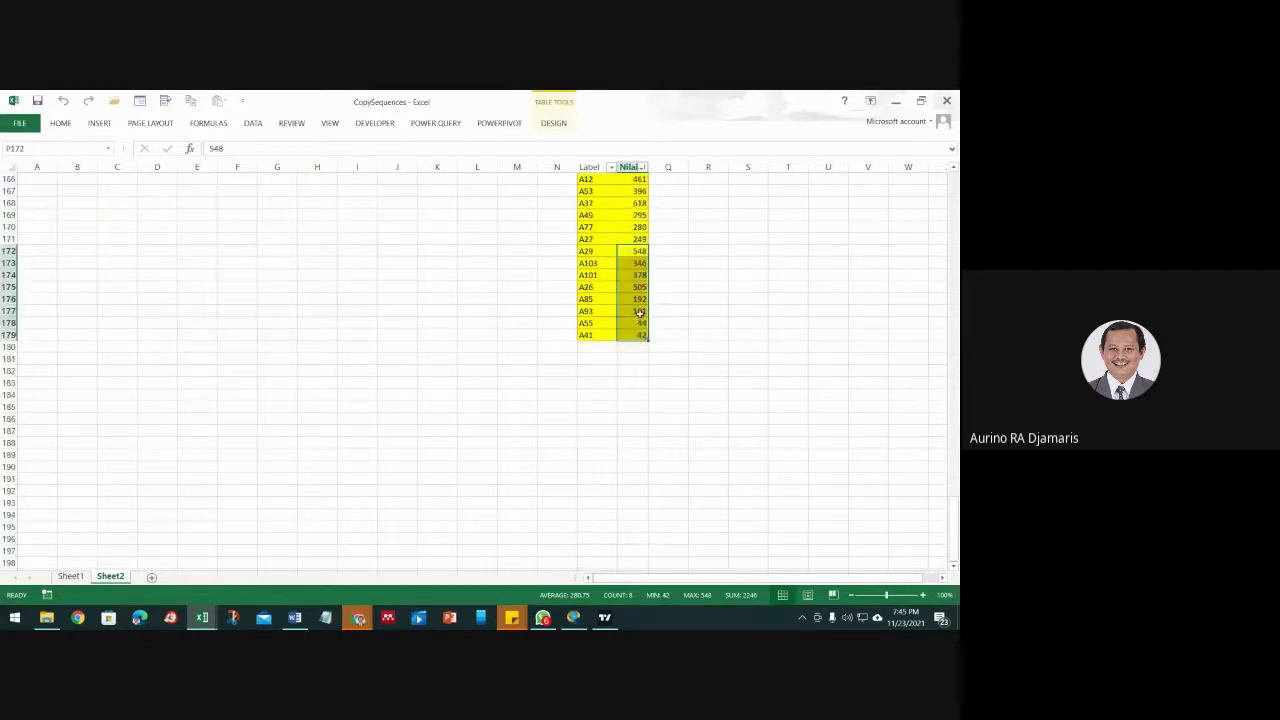
left_click(634, 310)
scroll(634, 311, "up", 17)
scroll(634, 311, "up", 10)
scroll(634, 311, "up", 10)
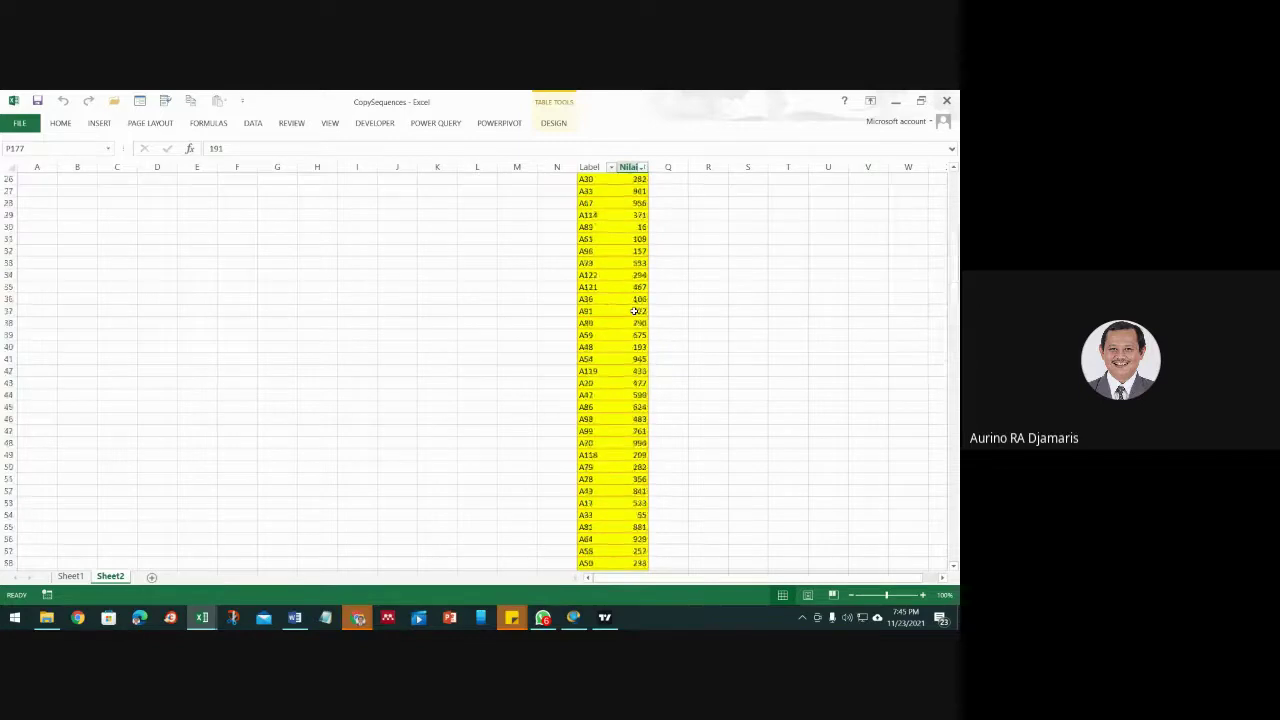
scroll(600, 260, "up", 18)
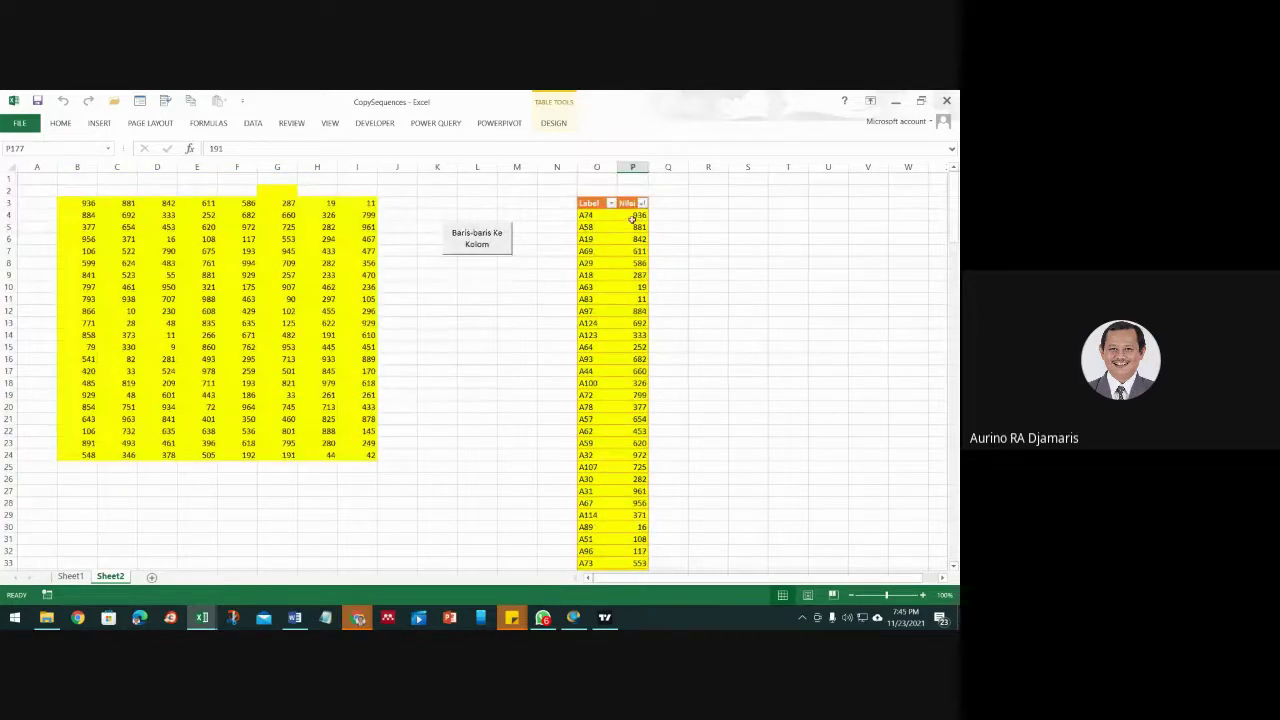
left_click(593, 216)
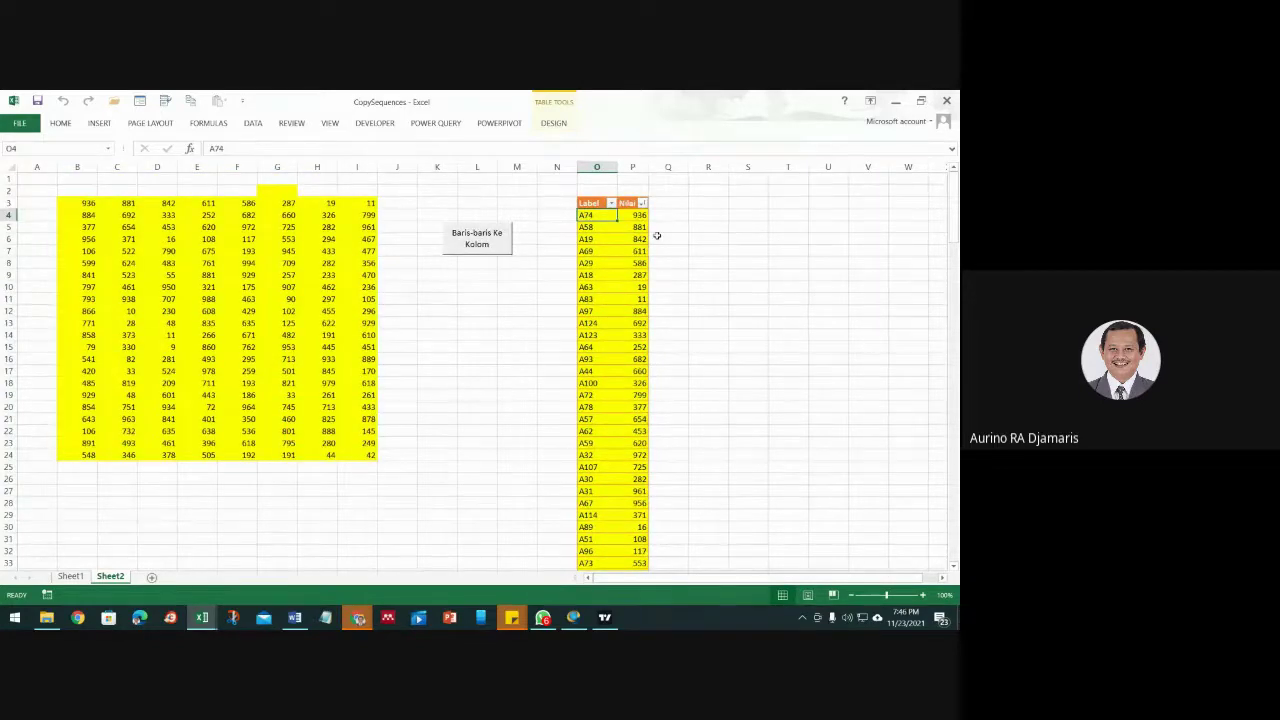
Select O4:P179 and apply a Top 10% rule with light red fill and dark red text
key("ctrl+shift+Down")
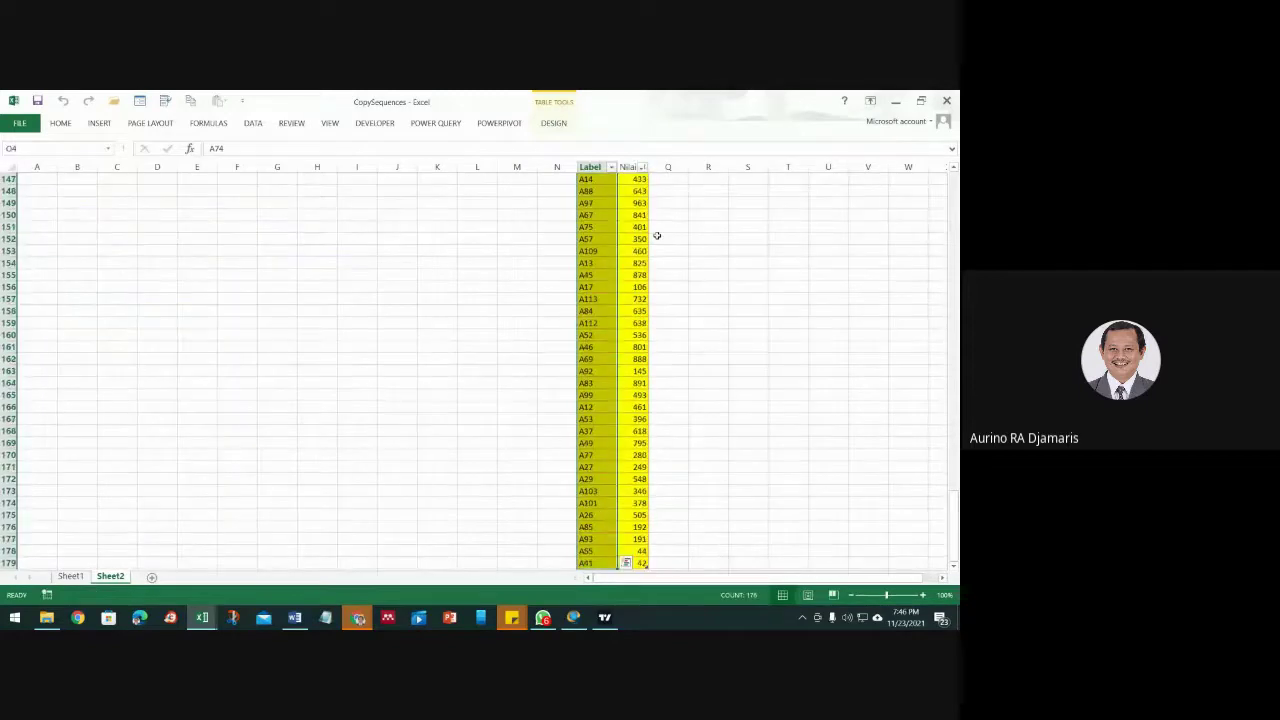
key("ctrl+shift+Right")
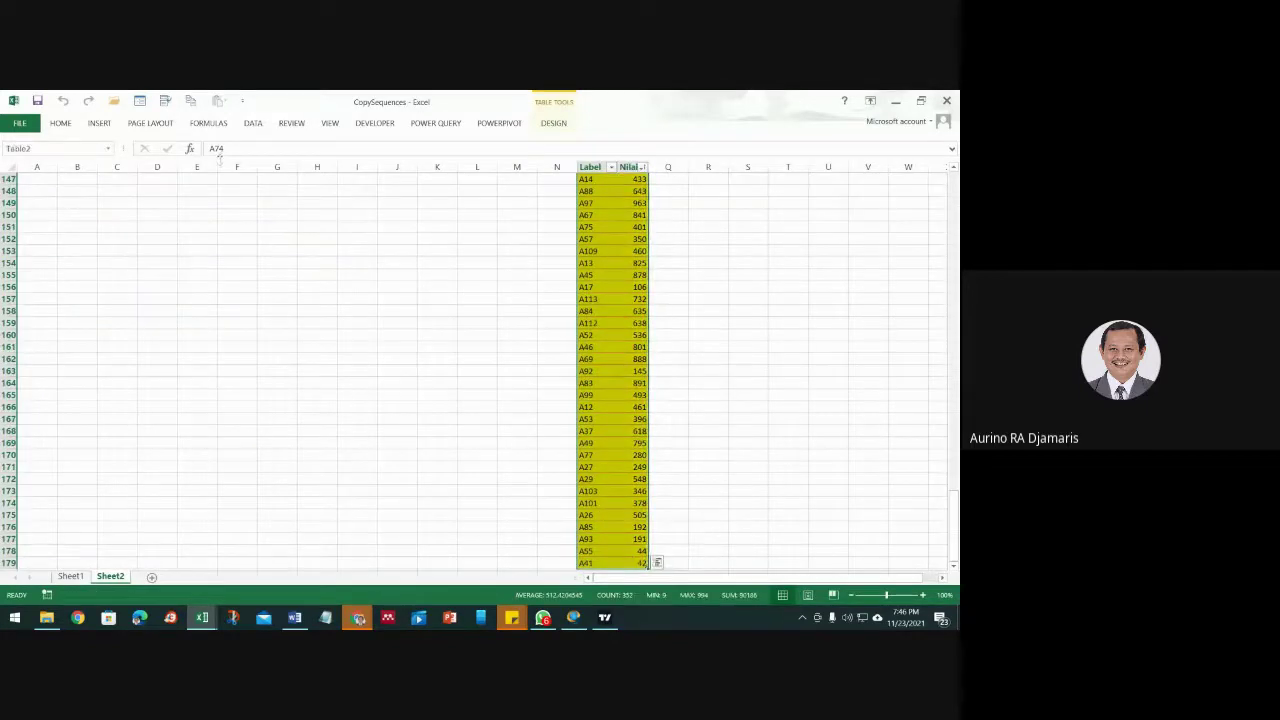
left_click(61, 123)
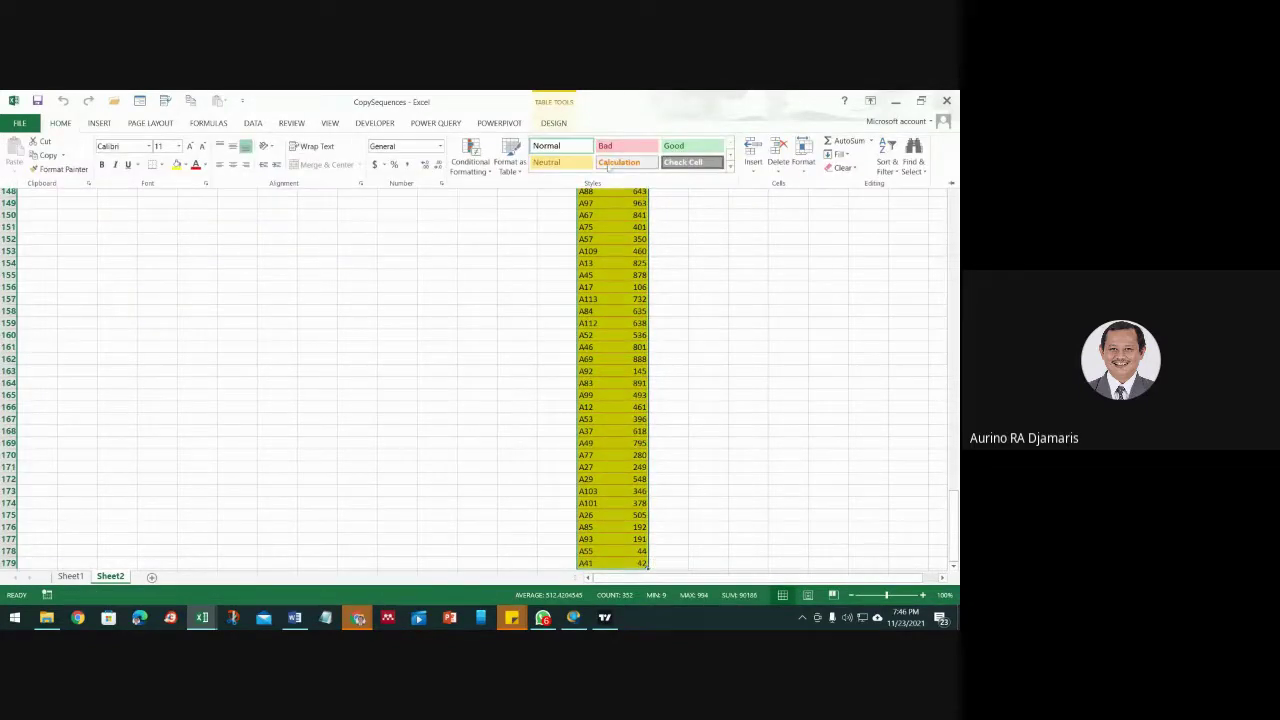
left_click(470, 160)
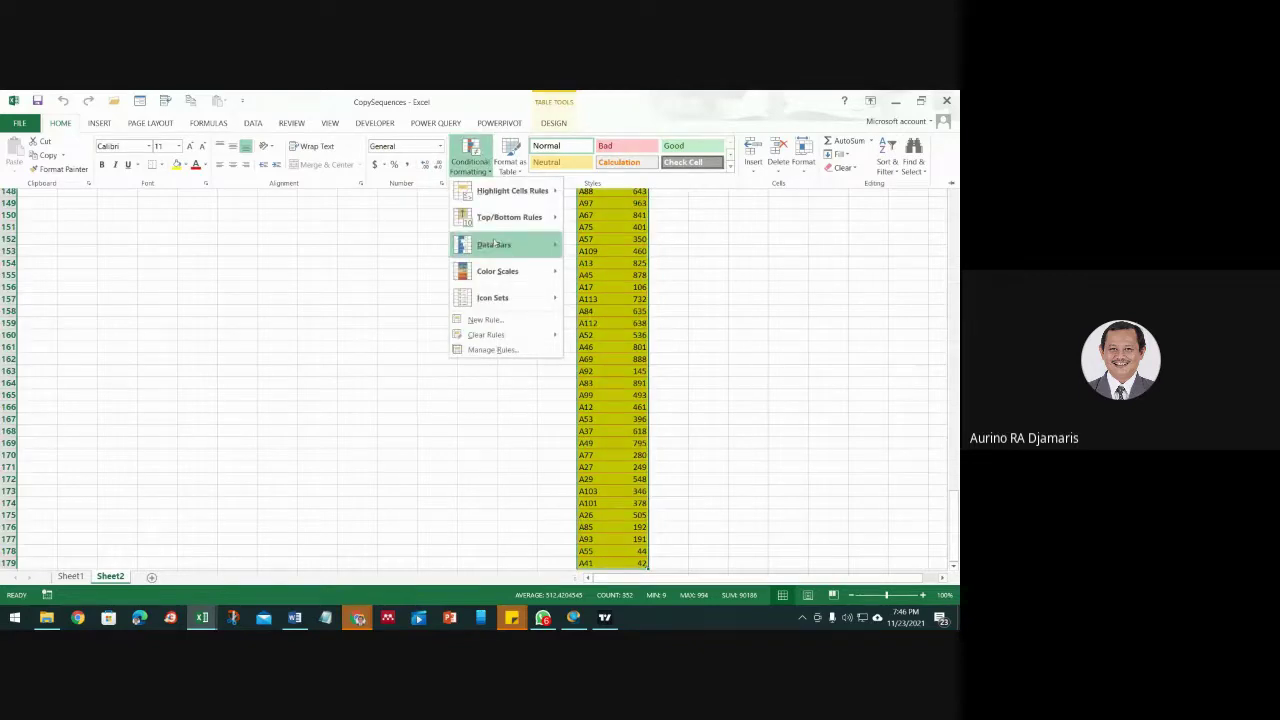
mouse_move(504, 228)
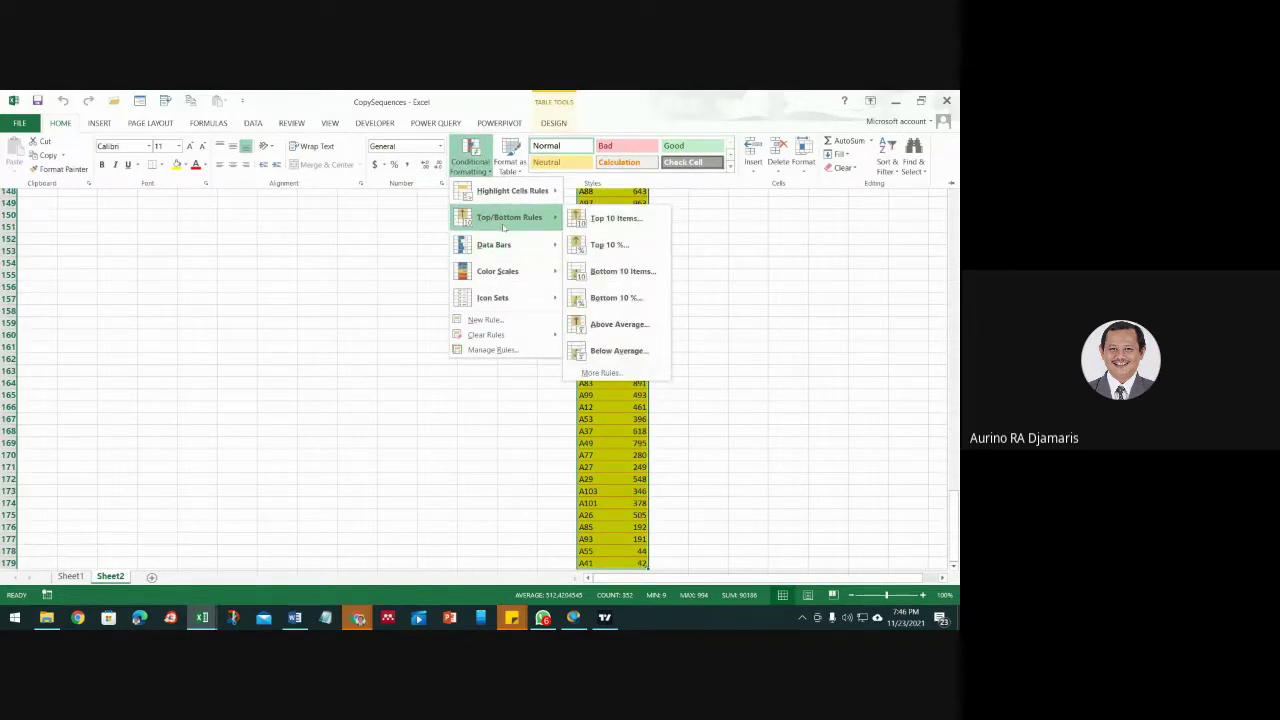
left_click(588, 246)
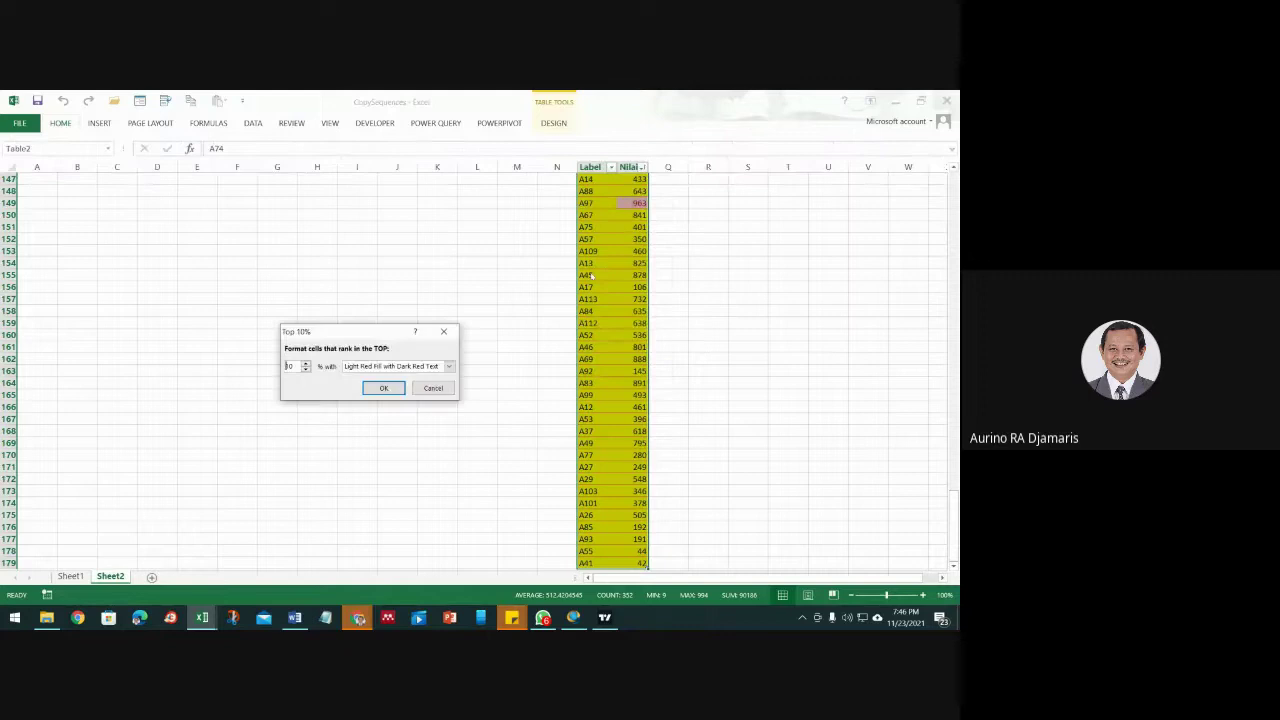
left_click(383, 388)
Scroll through the table to review highlighted top values such as 972, 961 and 956
scroll(695, 298, "up", 20)
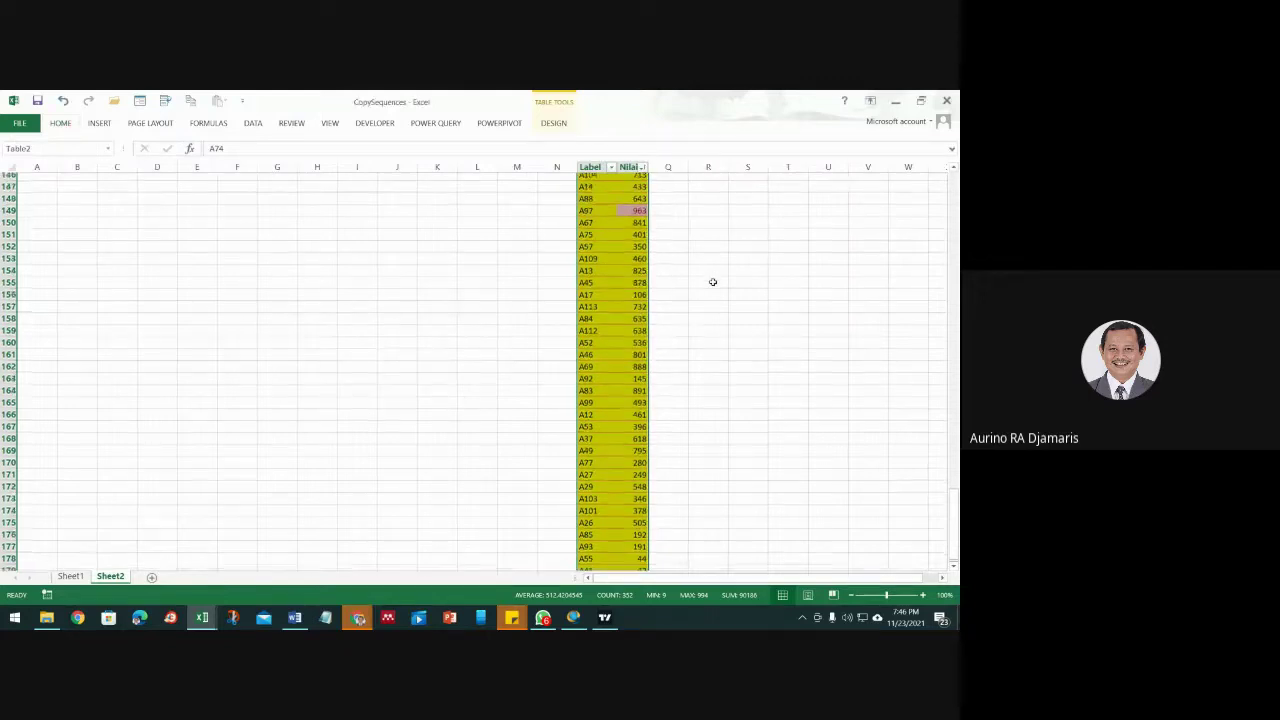
scroll(705, 290, "up", 20)
scroll(712, 281, "up", 9)
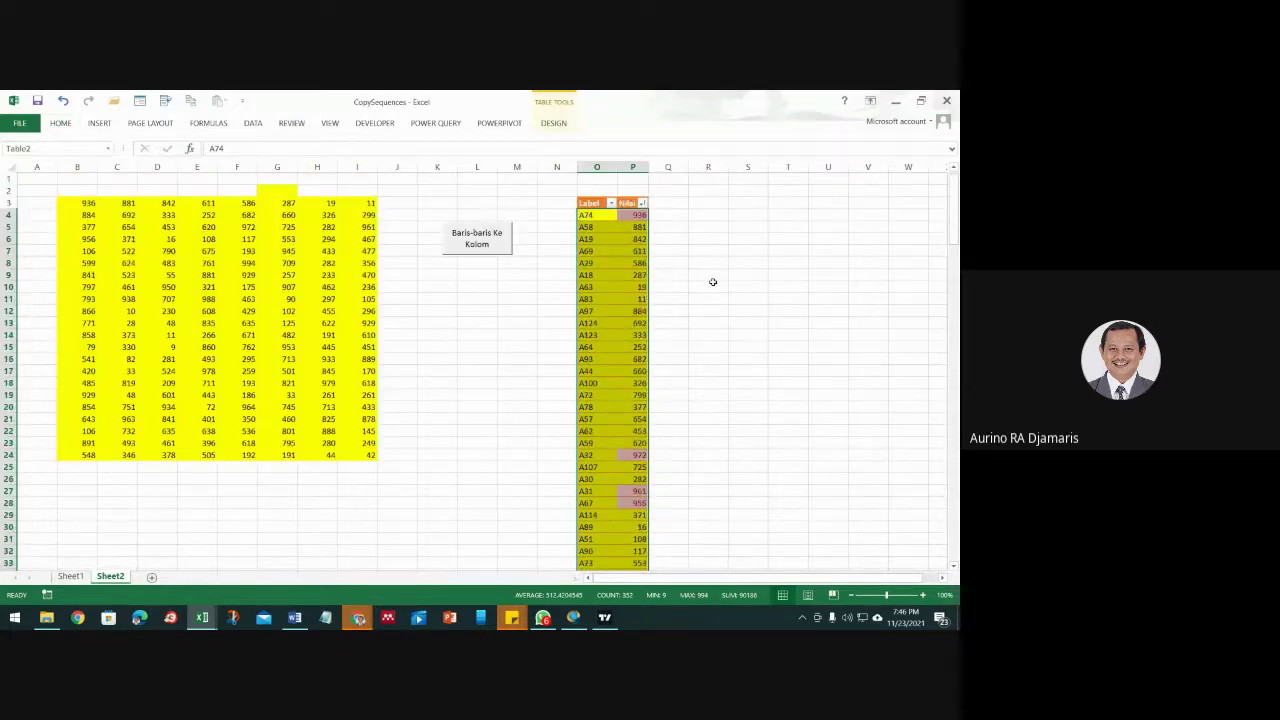
scroll(712, 281, "down", 7)
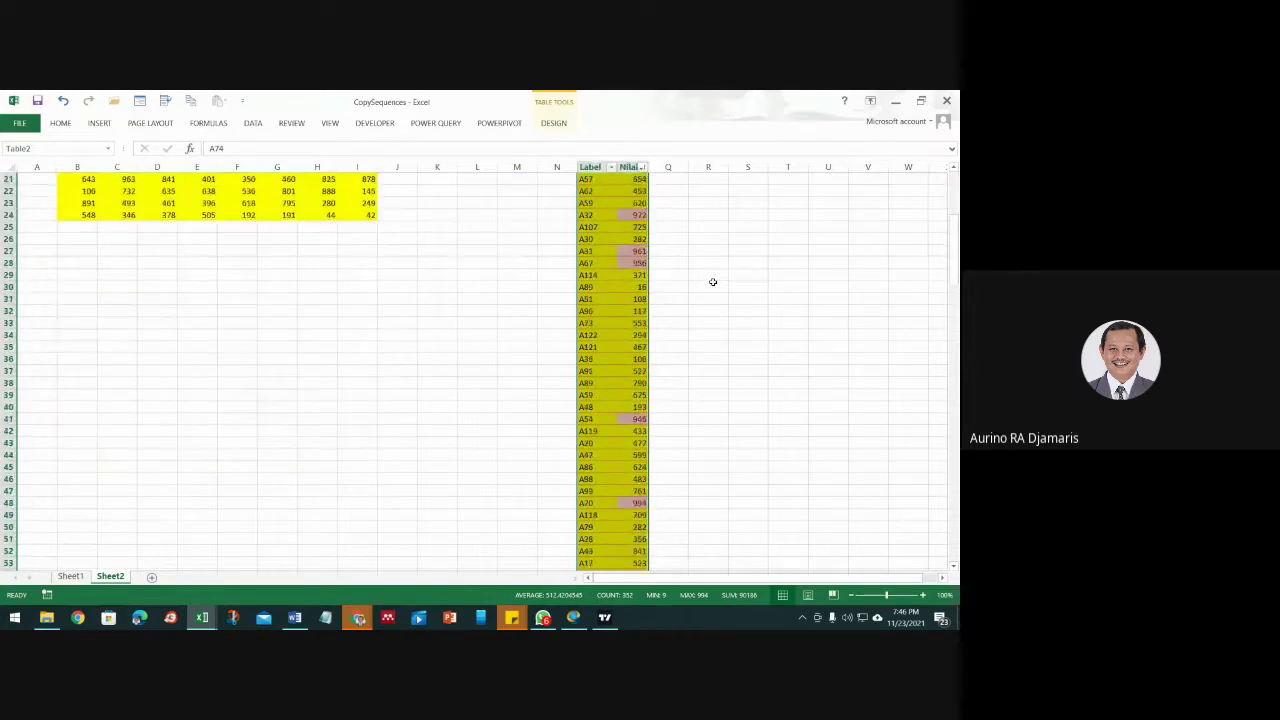
scroll(712, 281, "up", 7)
scroll(712, 281, "down", 7)
scroll(712, 281, "down", 6)
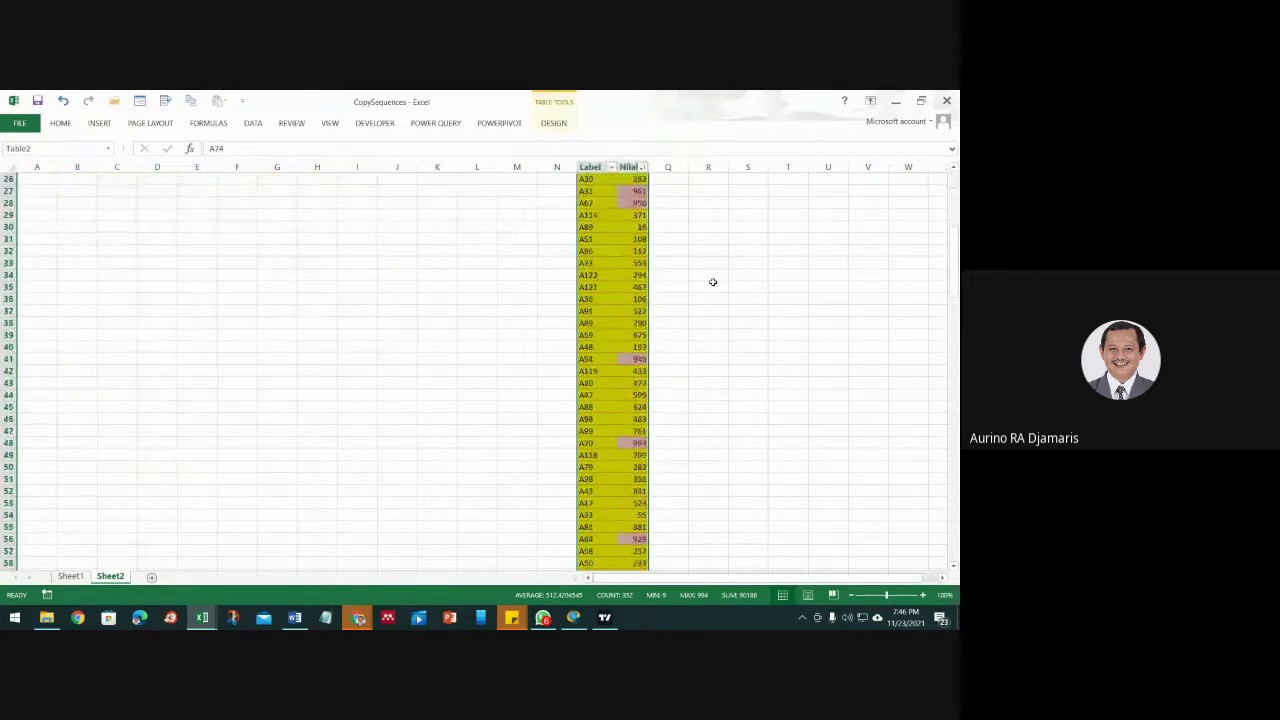
scroll(712, 281, "down", 6)
scroll(712, 281, "down", 10)
scroll(712, 281, "down", 10)
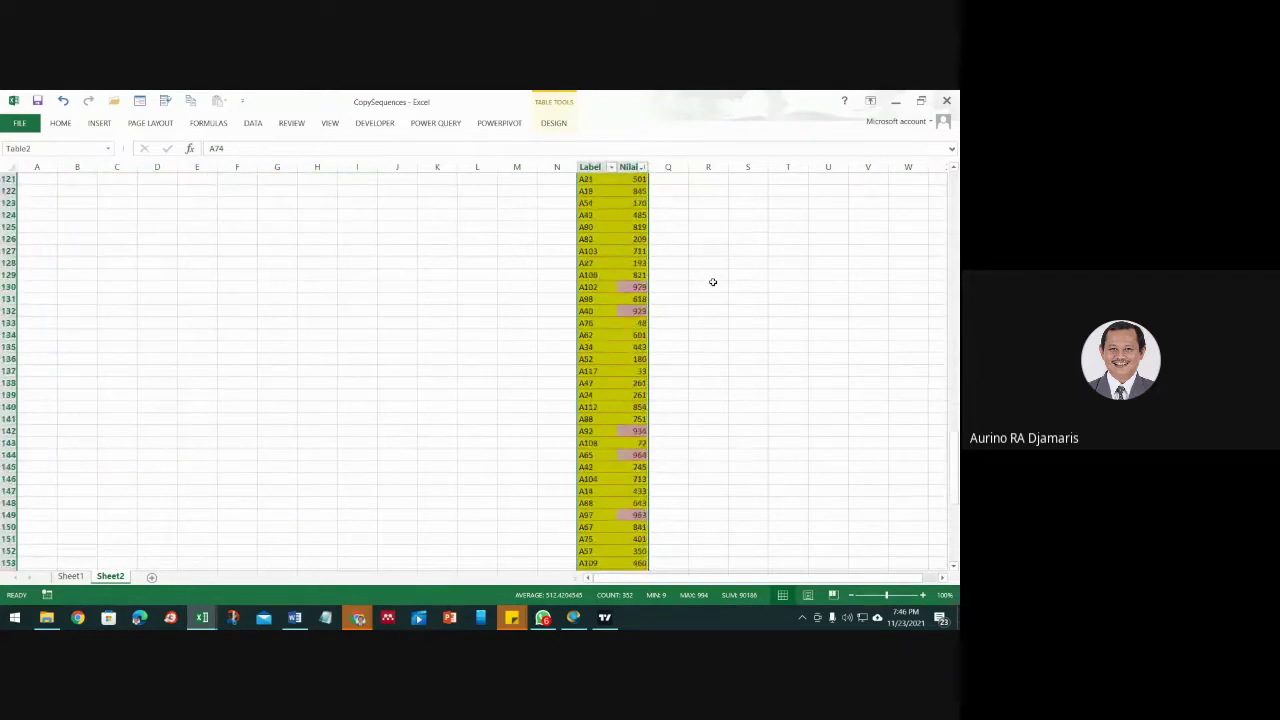
scroll(712, 281, "down", 10)
scroll(712, 281, "down", 10)
scroll(712, 281, "up", 7)
scroll(712, 281, "up", 9)
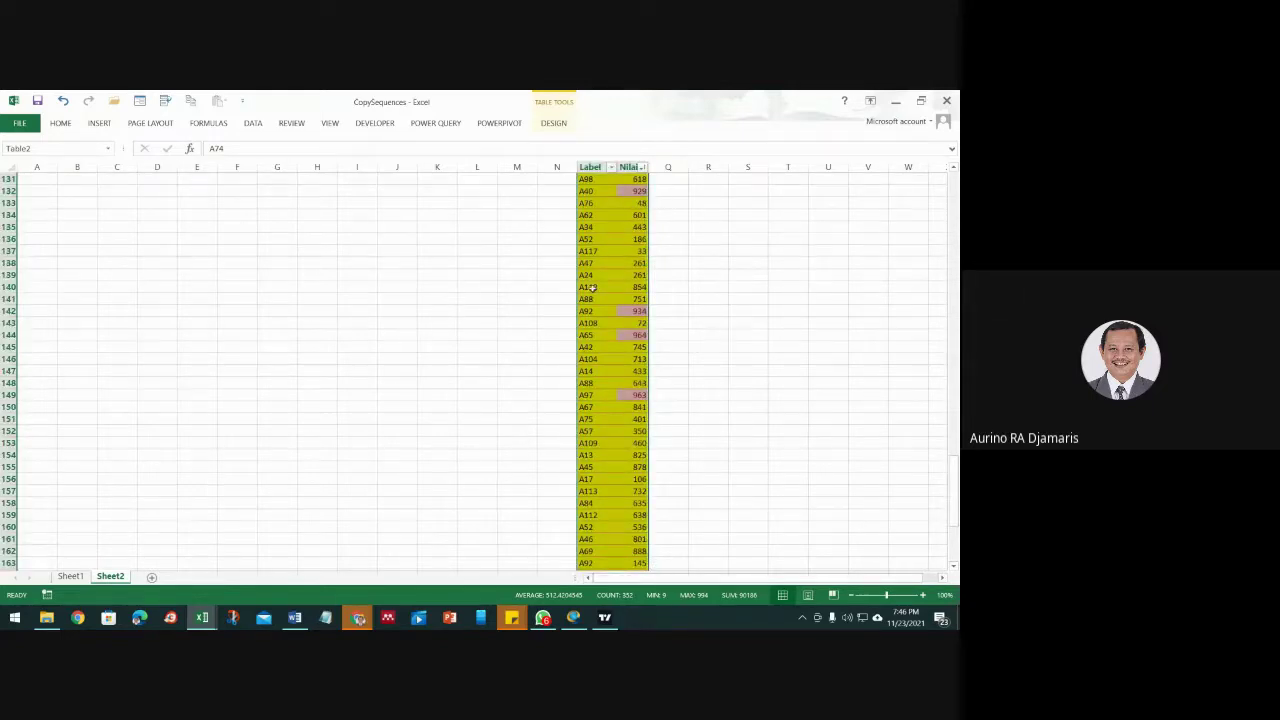
scroll(595, 286, "up", 12)
scroll(595, 286, "up", 12)
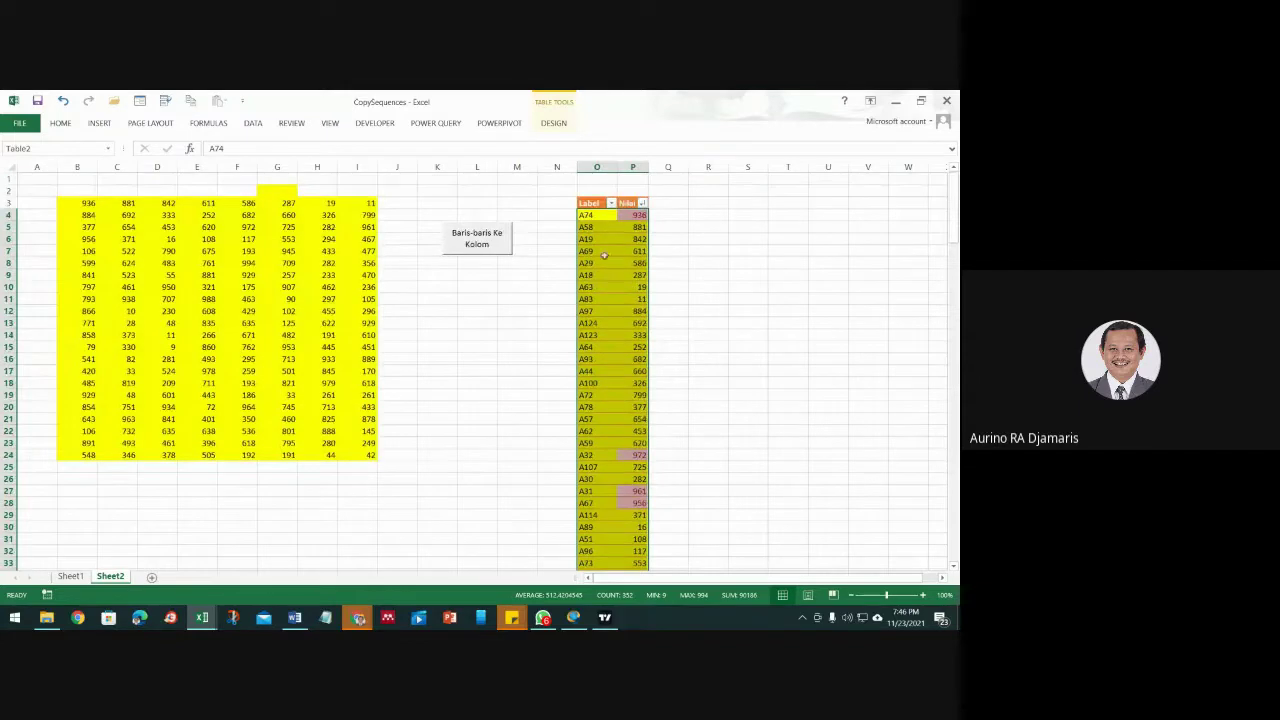
Sort the table by Label A to Z so it begins A100, A101, A102
left_click(611, 203)
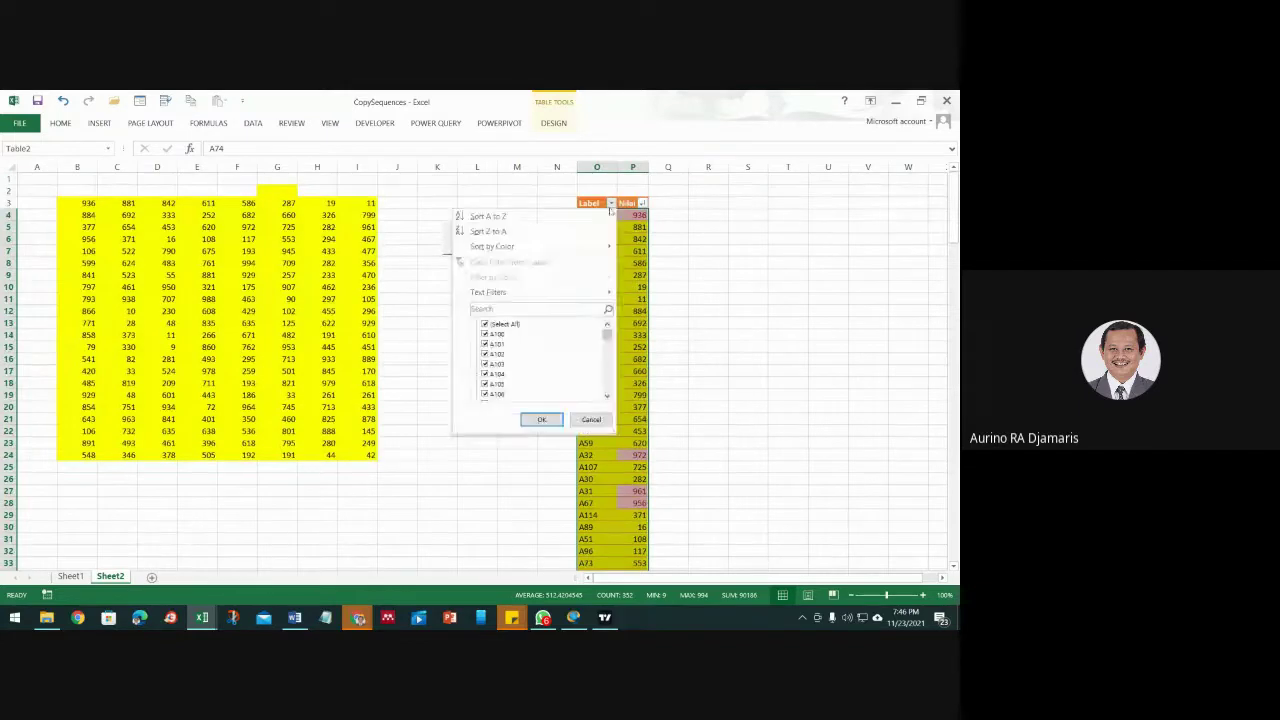
left_click(515, 216)
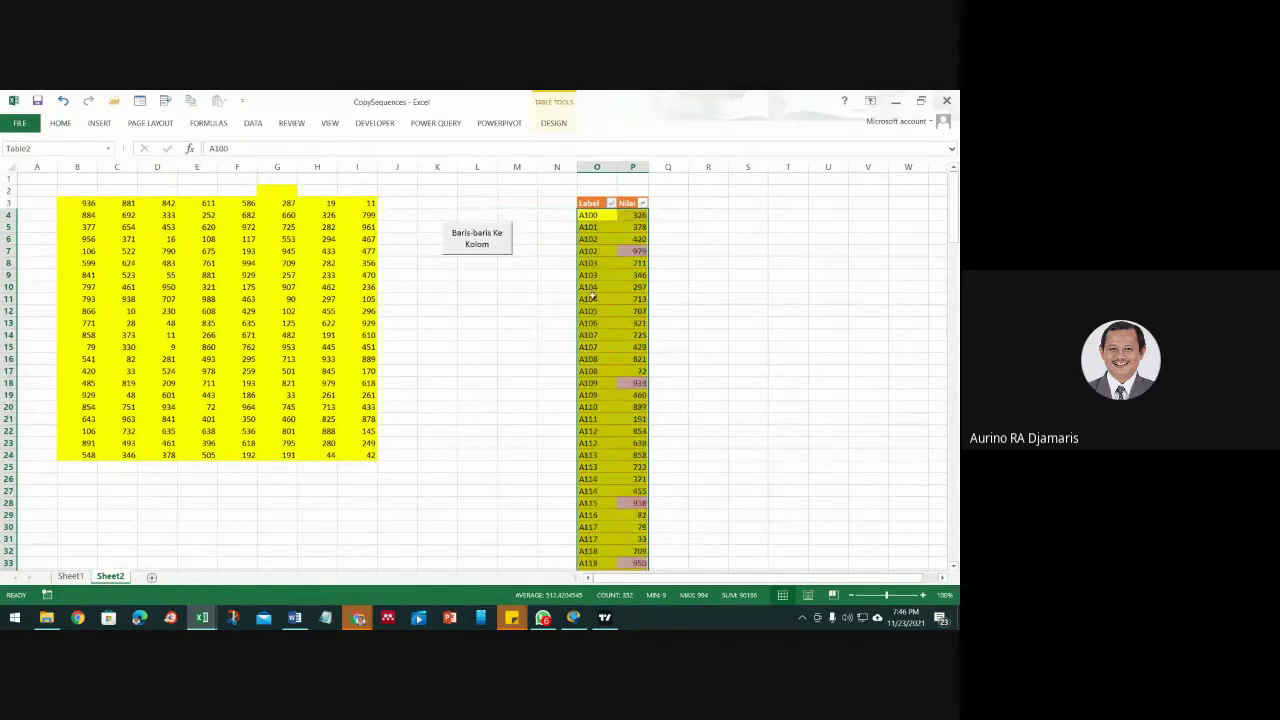
scroll(591, 296, "down", 5)
scroll(591, 296, "down", 8)
scroll(591, 296, "down", 10)
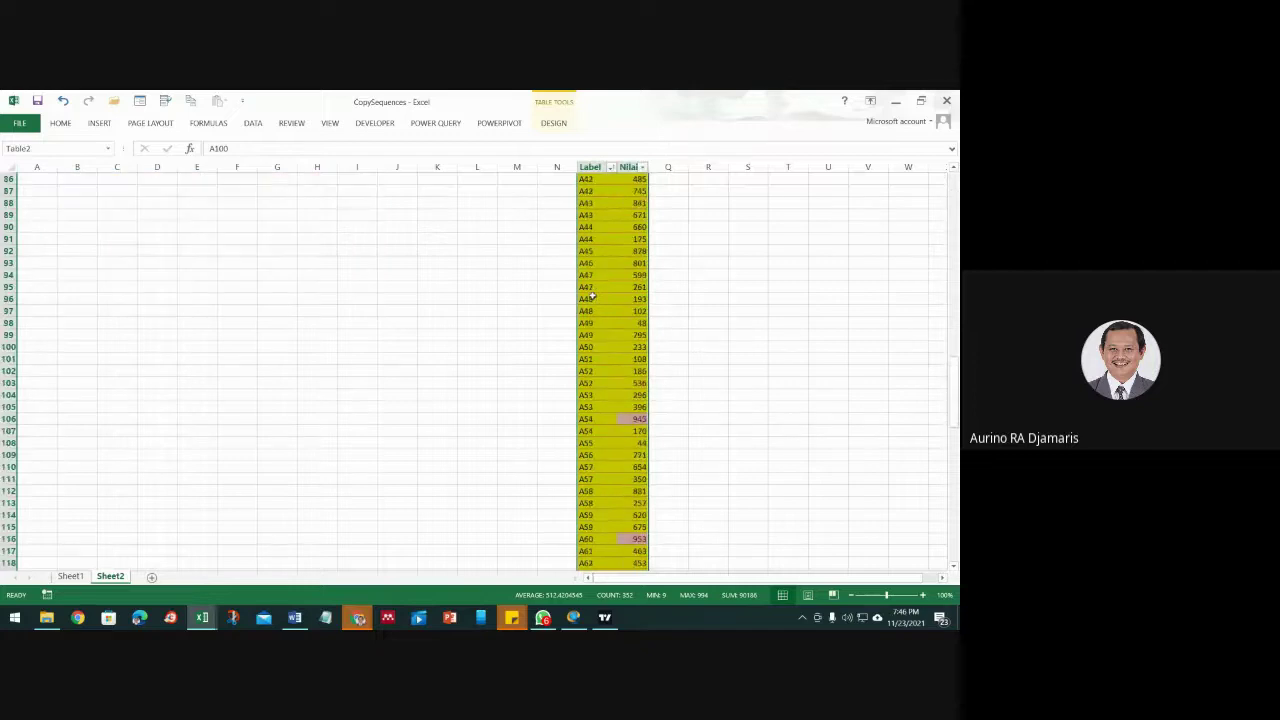
scroll(591, 296, "down", 14)
scroll(591, 296, "up", 8)
scroll(591, 296, "up", 8)
scroll(591, 296, "up", 10)
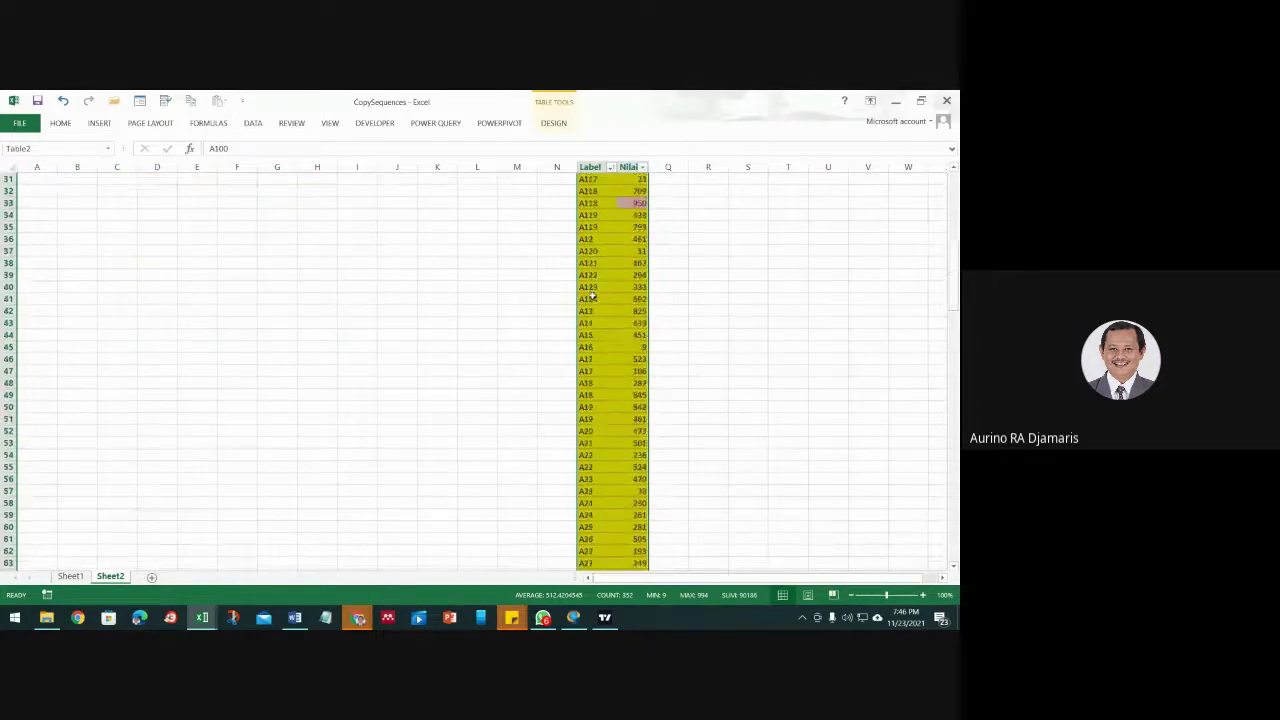
scroll(591, 296, "up", 8)
scroll(591, 296, "up", 4)
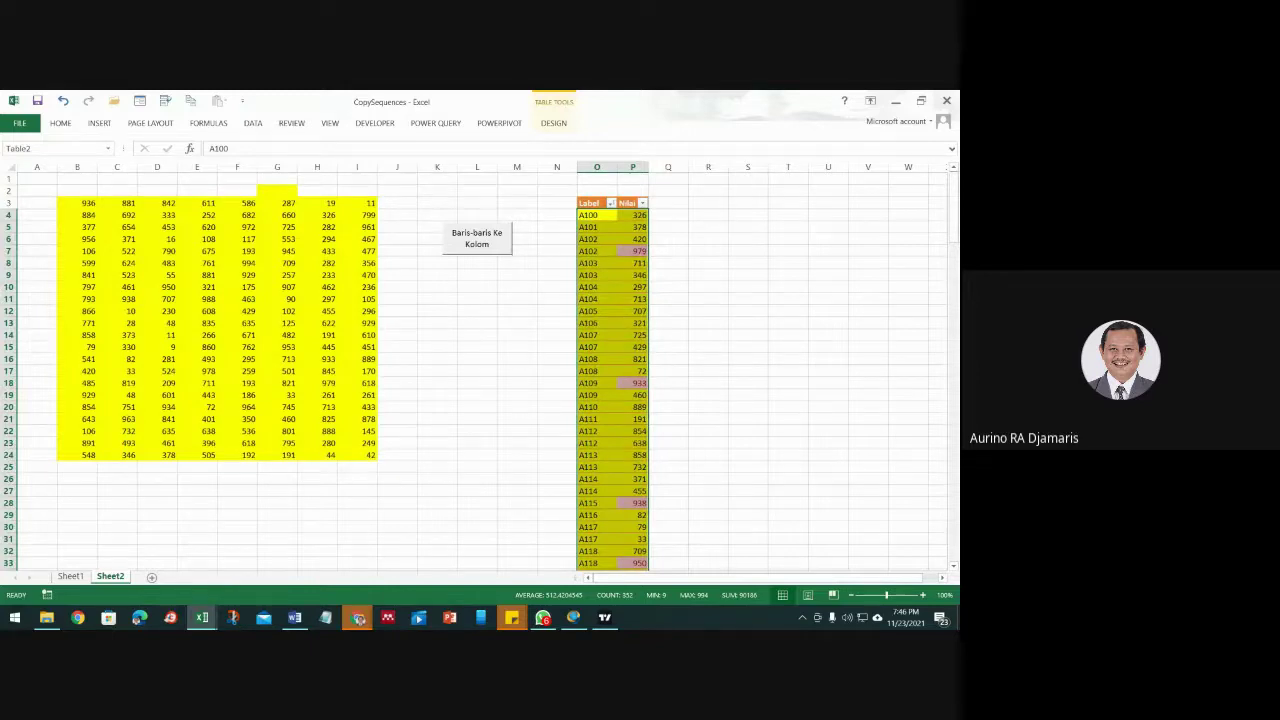
Browse the Label column's Text Filters, then close the menu without applying anything
left_click(611, 203)
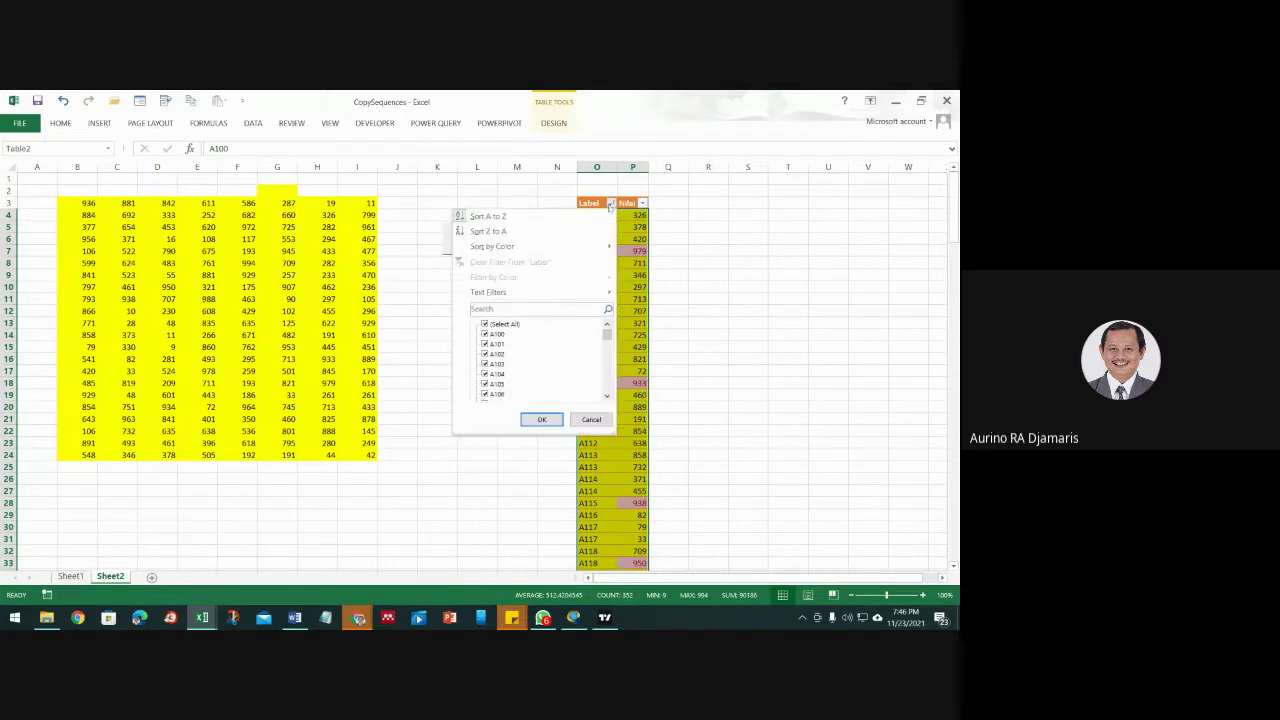
mouse_move(508, 250)
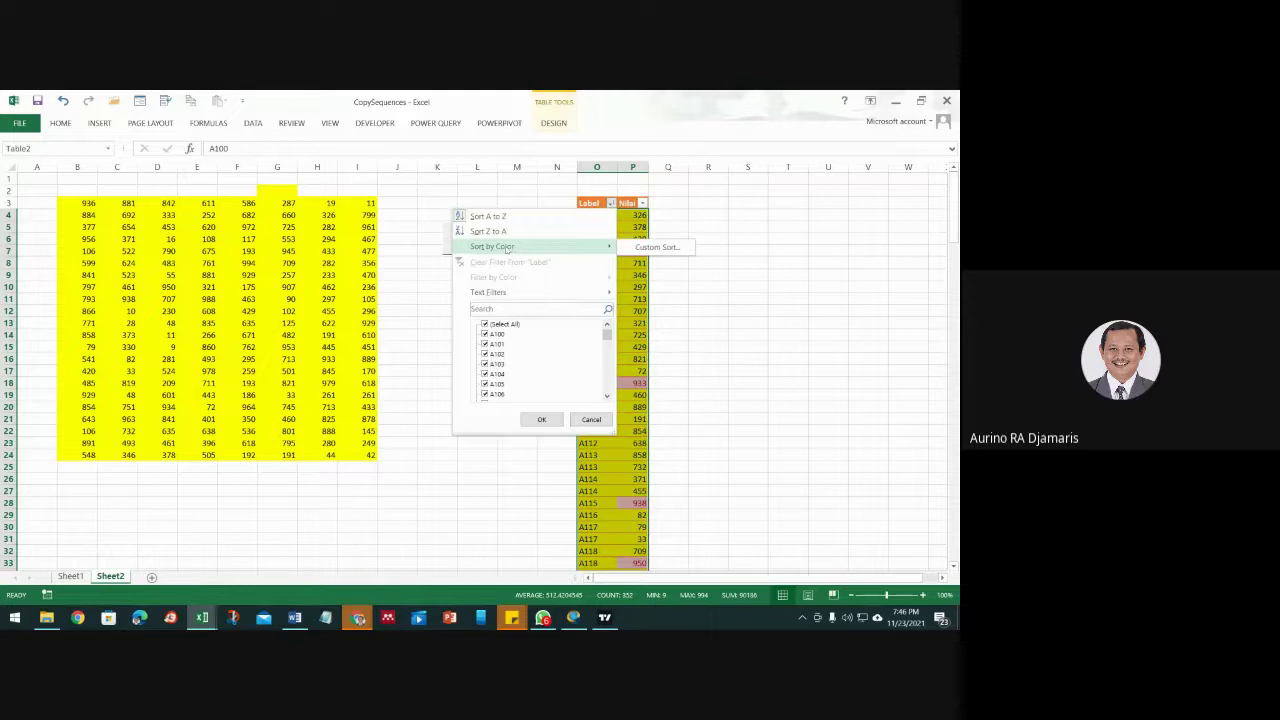
mouse_move(504, 292)
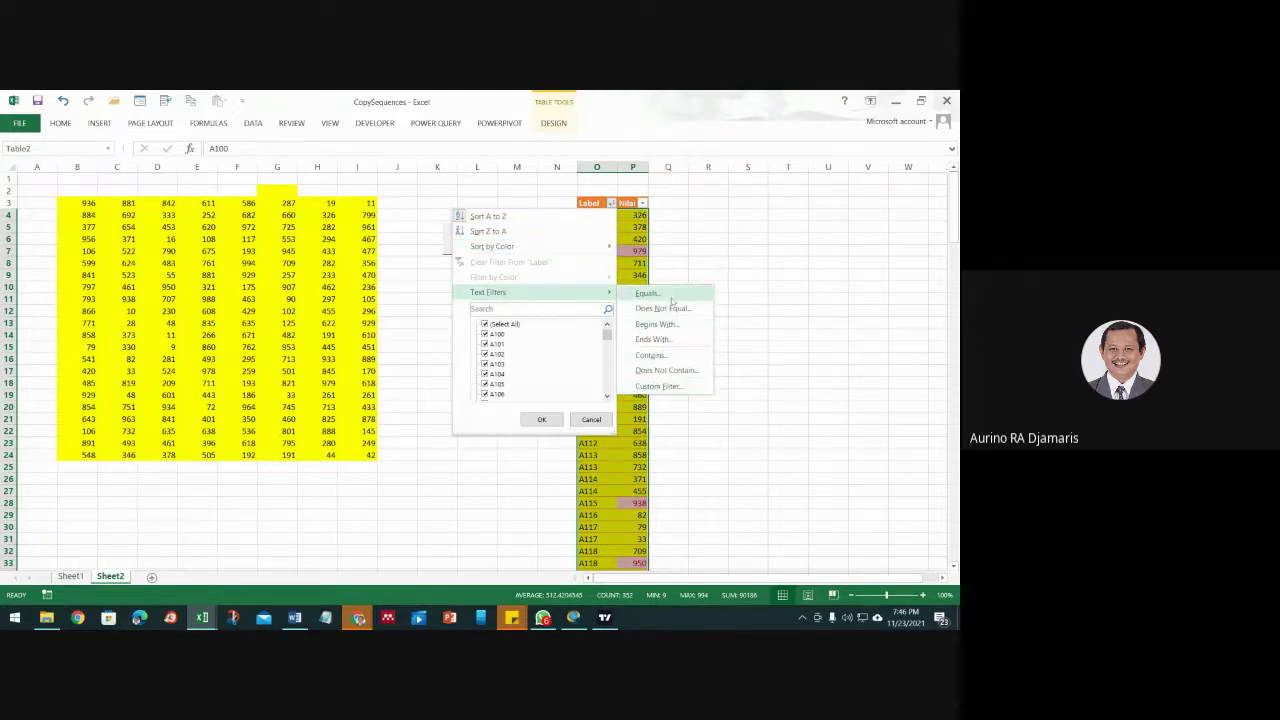
left_click(810, 310)
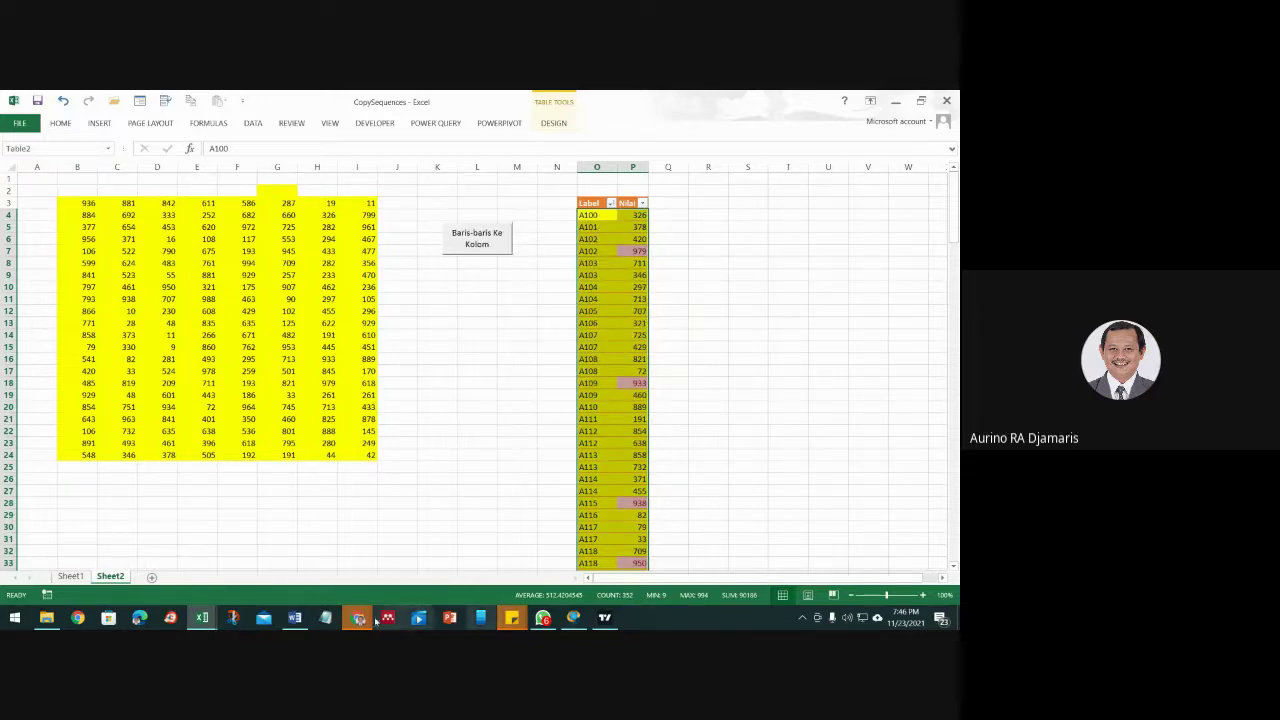
mouse_move(358, 617)
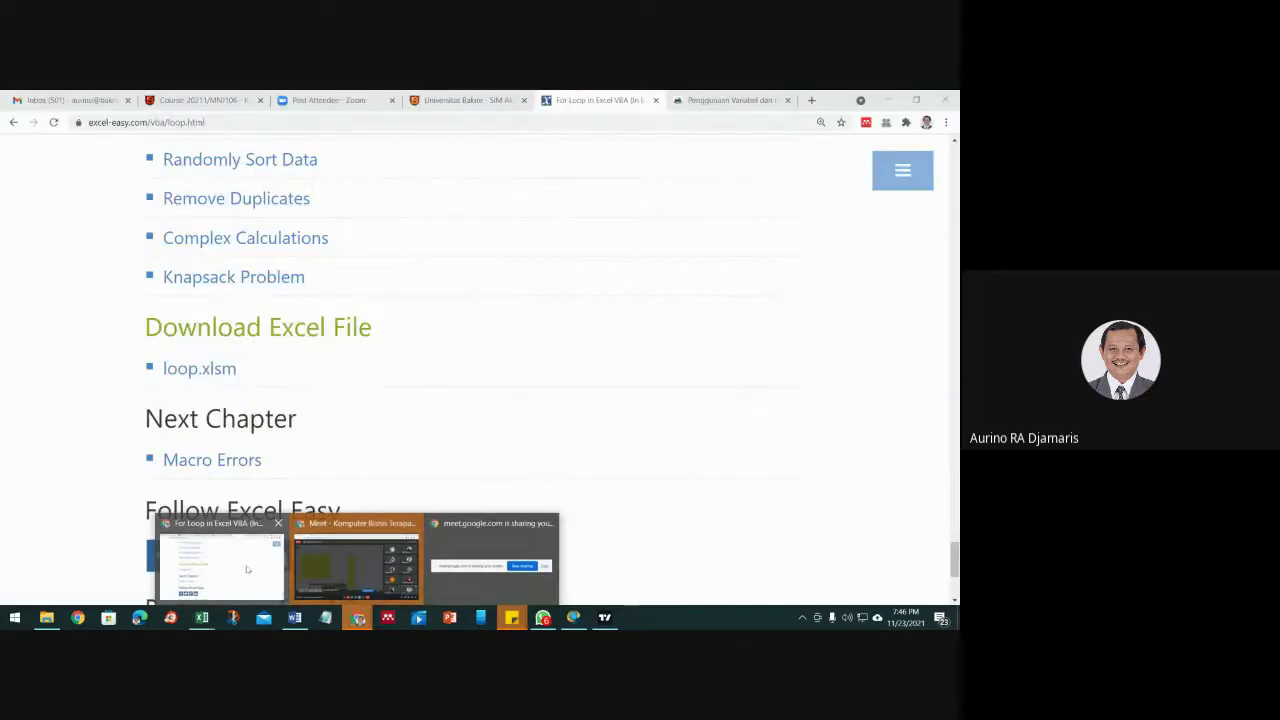
left_click(247, 569)
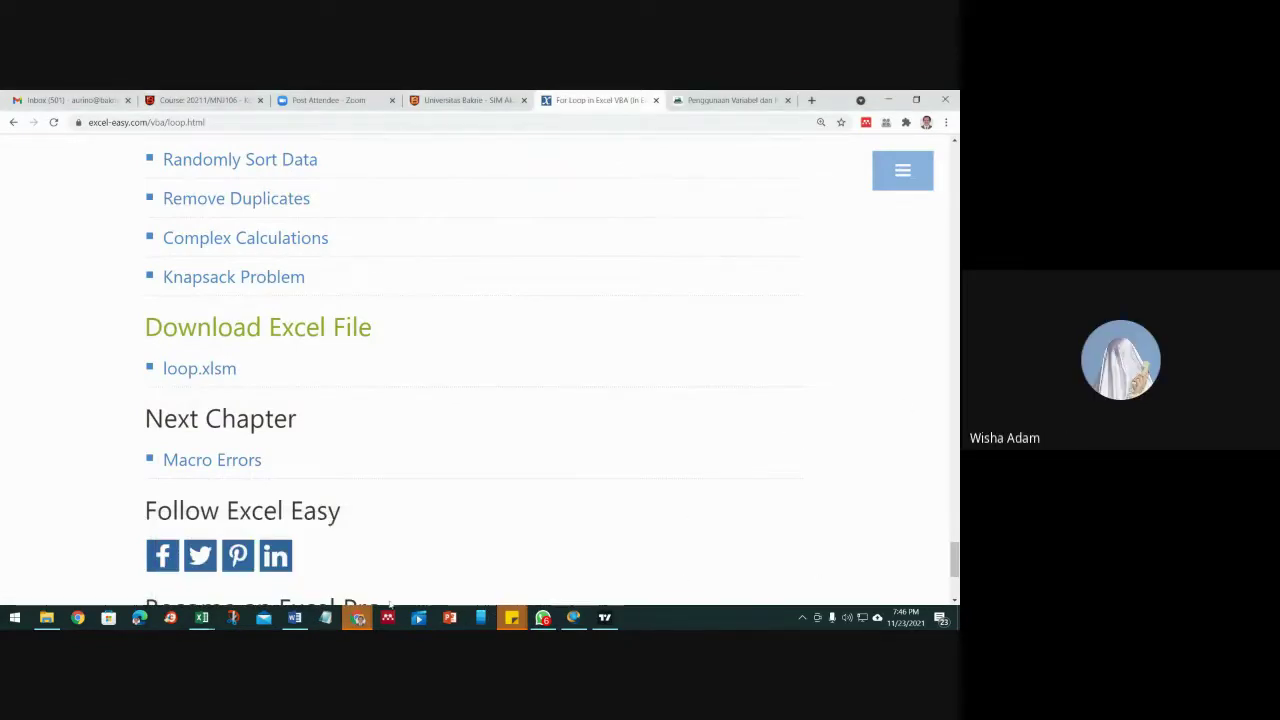
mouse_move(358, 617)
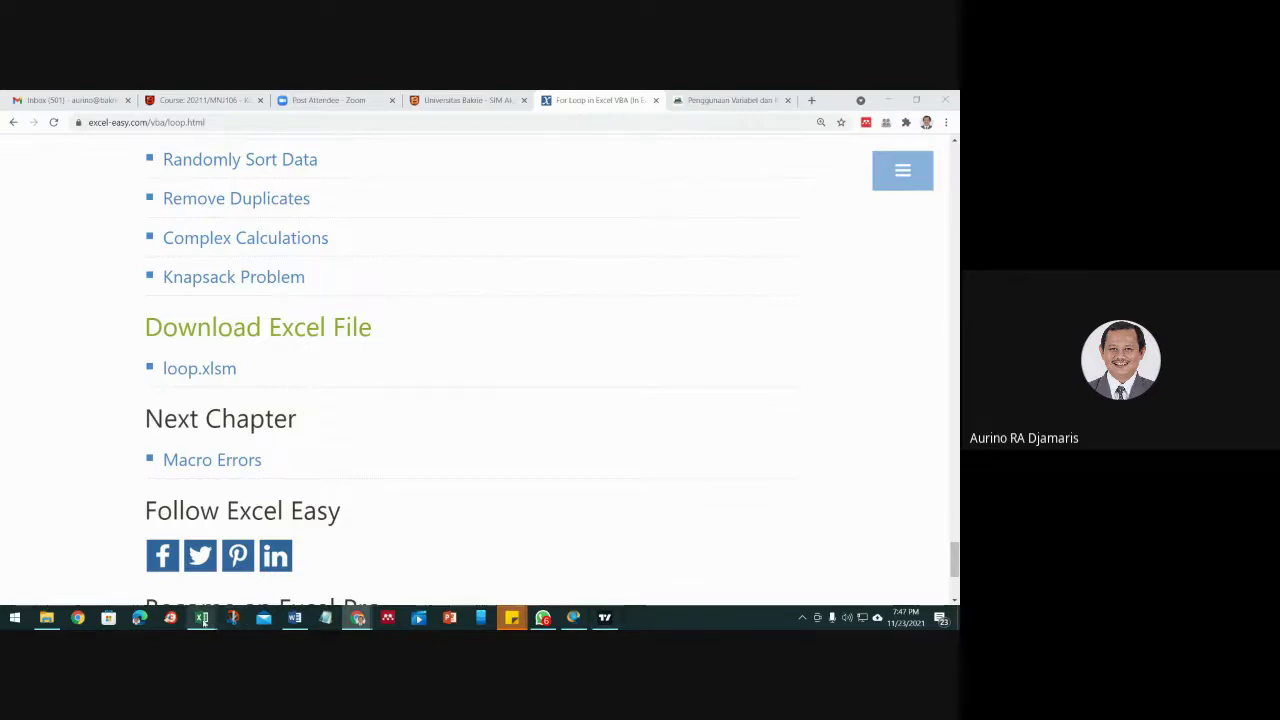
Copy 45 from A2 down to row 19 on the Nilai/Status sheet and view its code
mouse_move(205, 620)
left_click(20, 557)
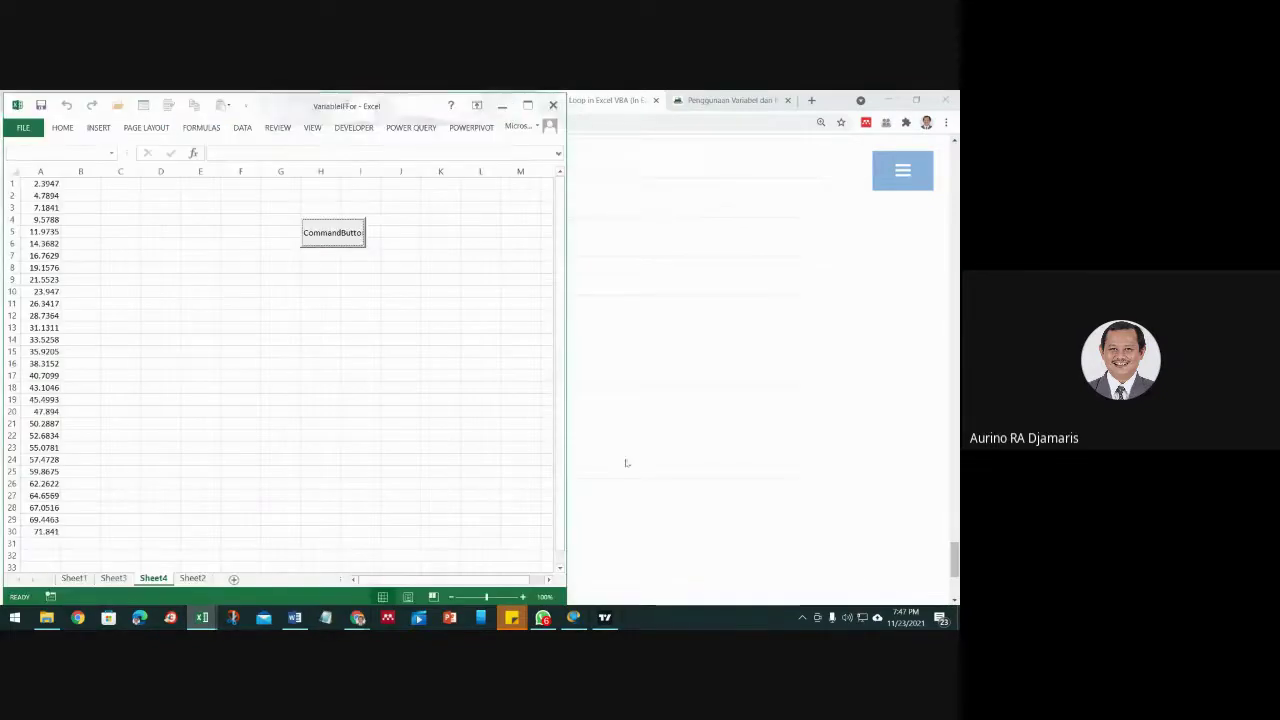
left_click(74, 578)
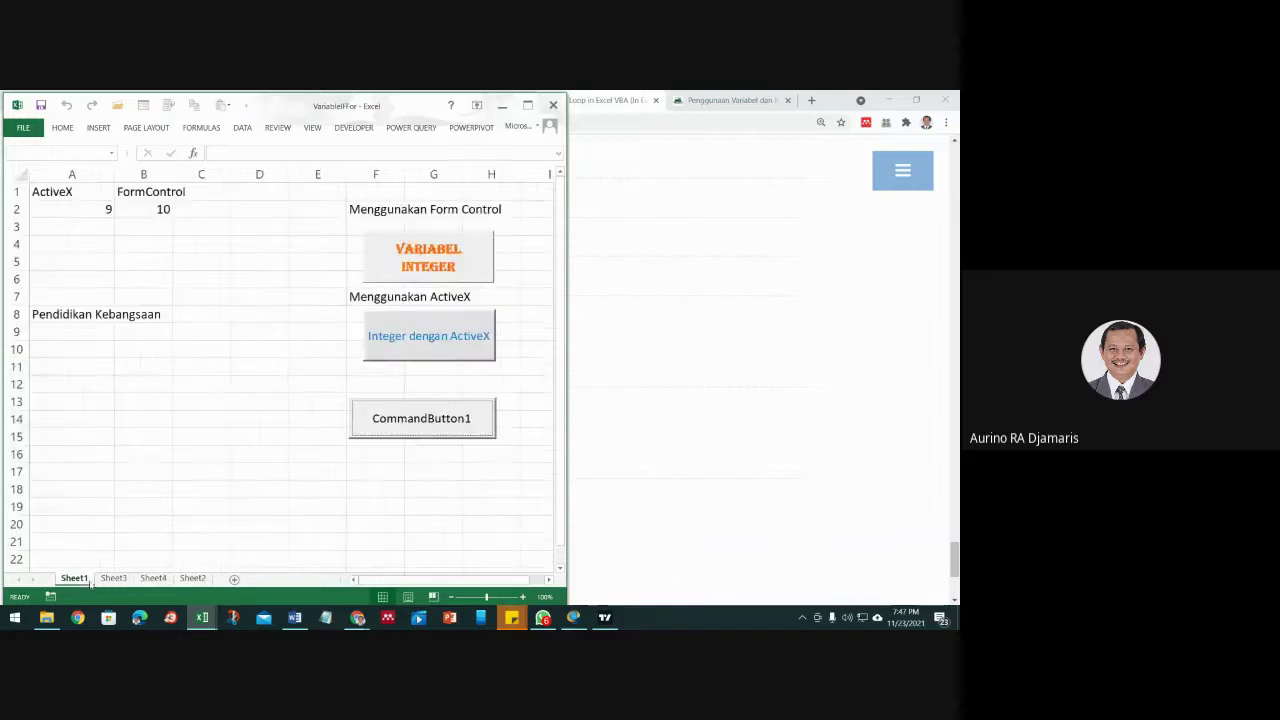
left_click(118, 578)
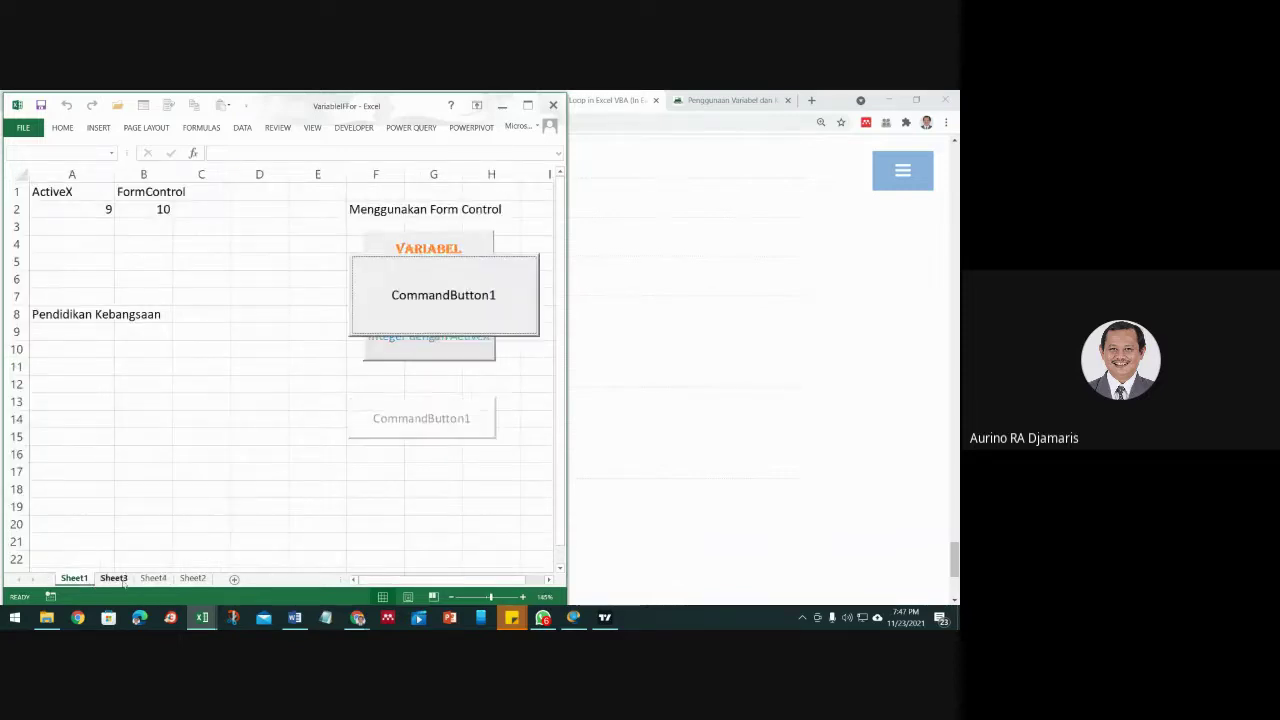
left_click(132, 231)
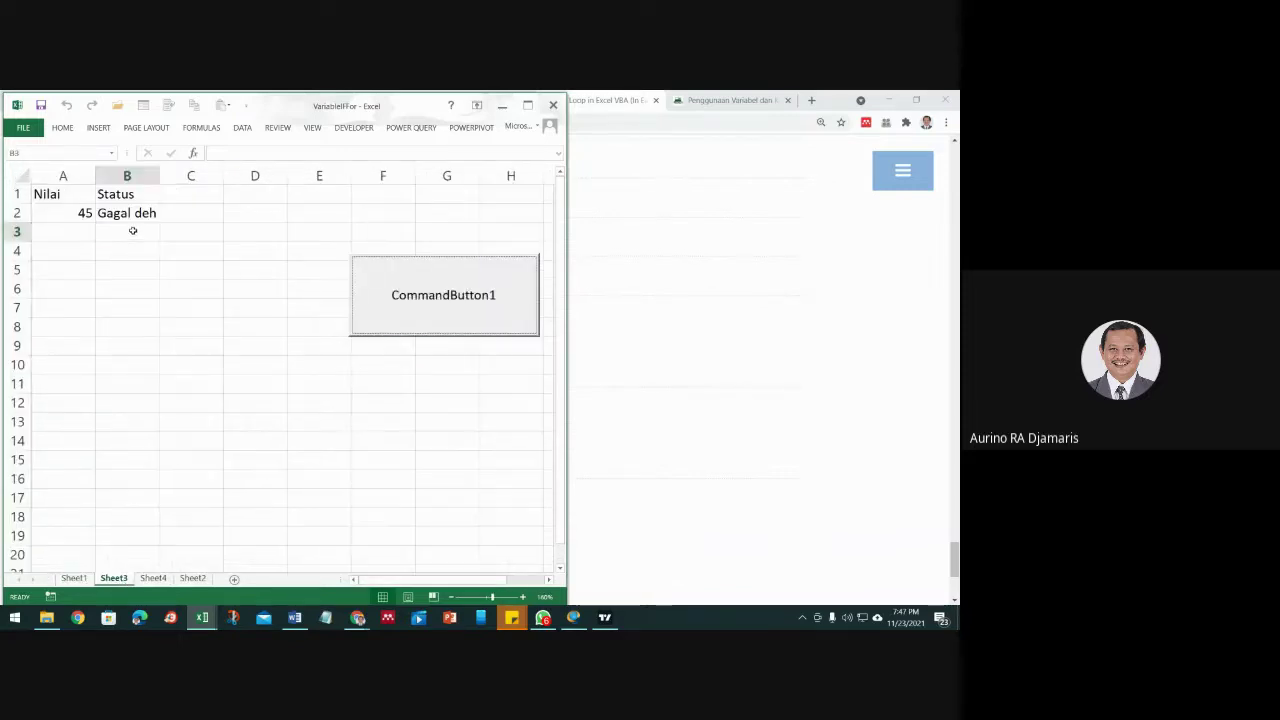
left_click(66, 213)
left_click_drag(94, 222, 90, 536)
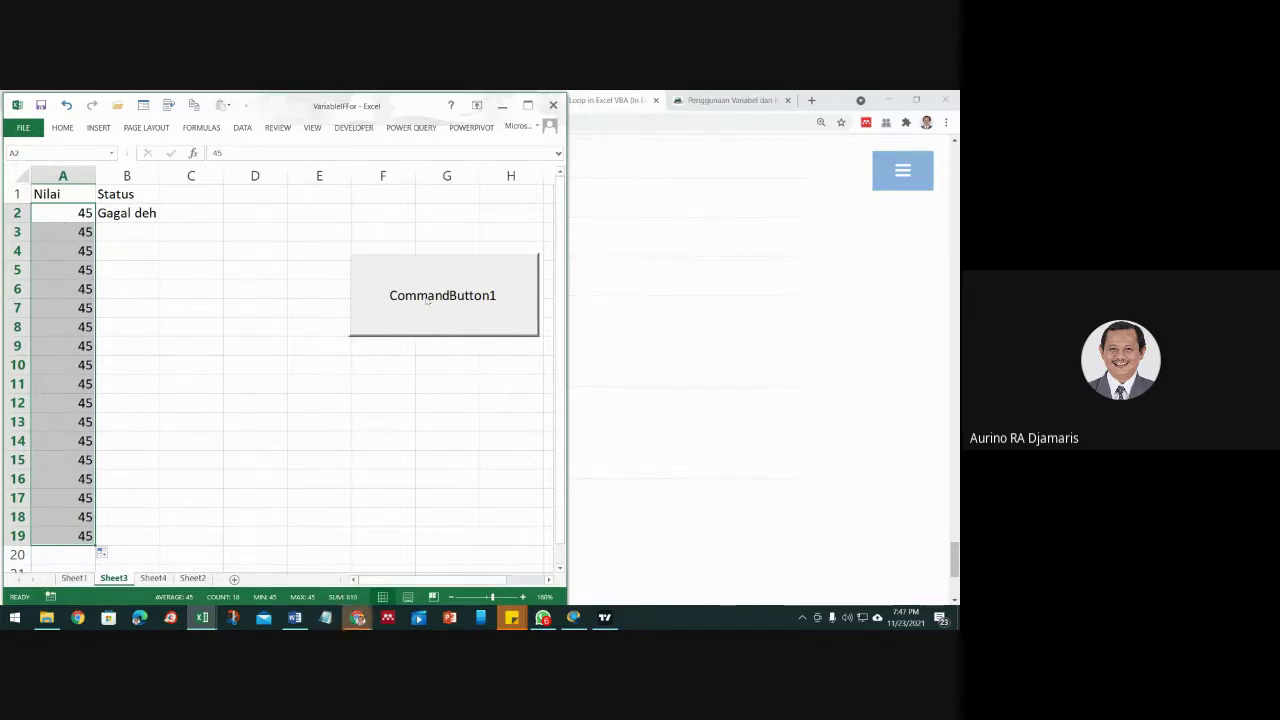
left_click(354, 127)
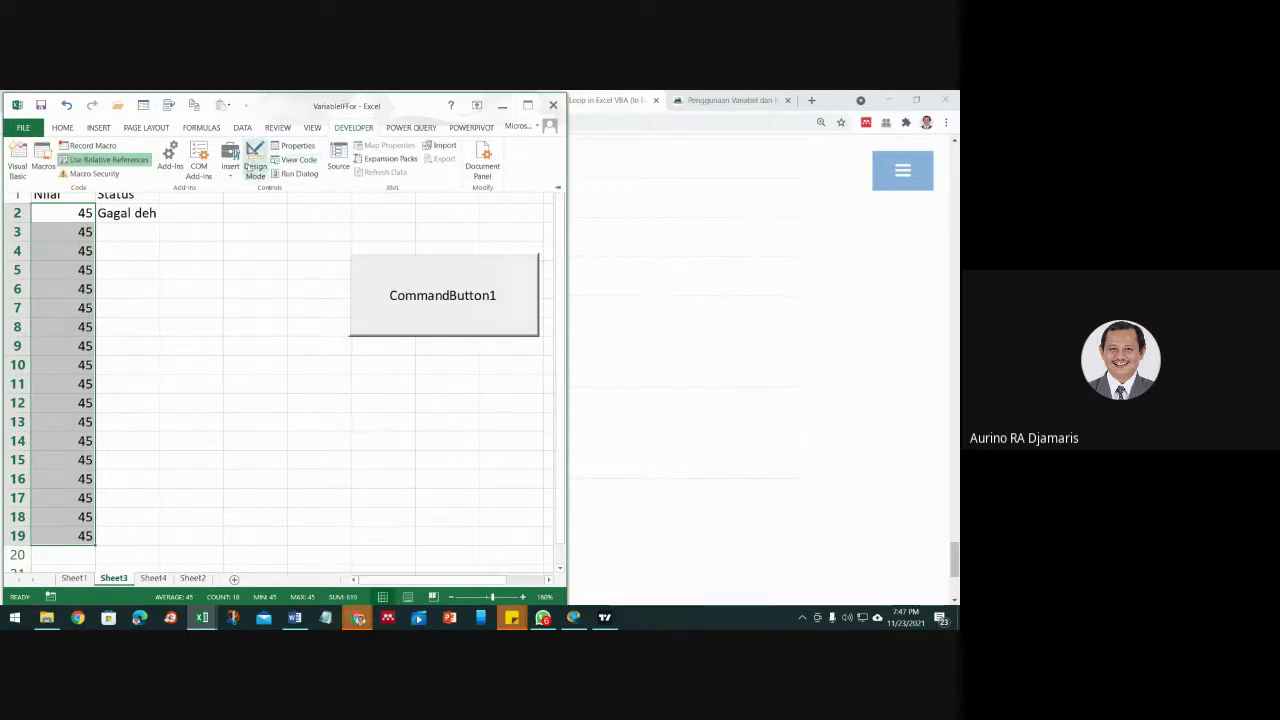
left_click(299, 160)
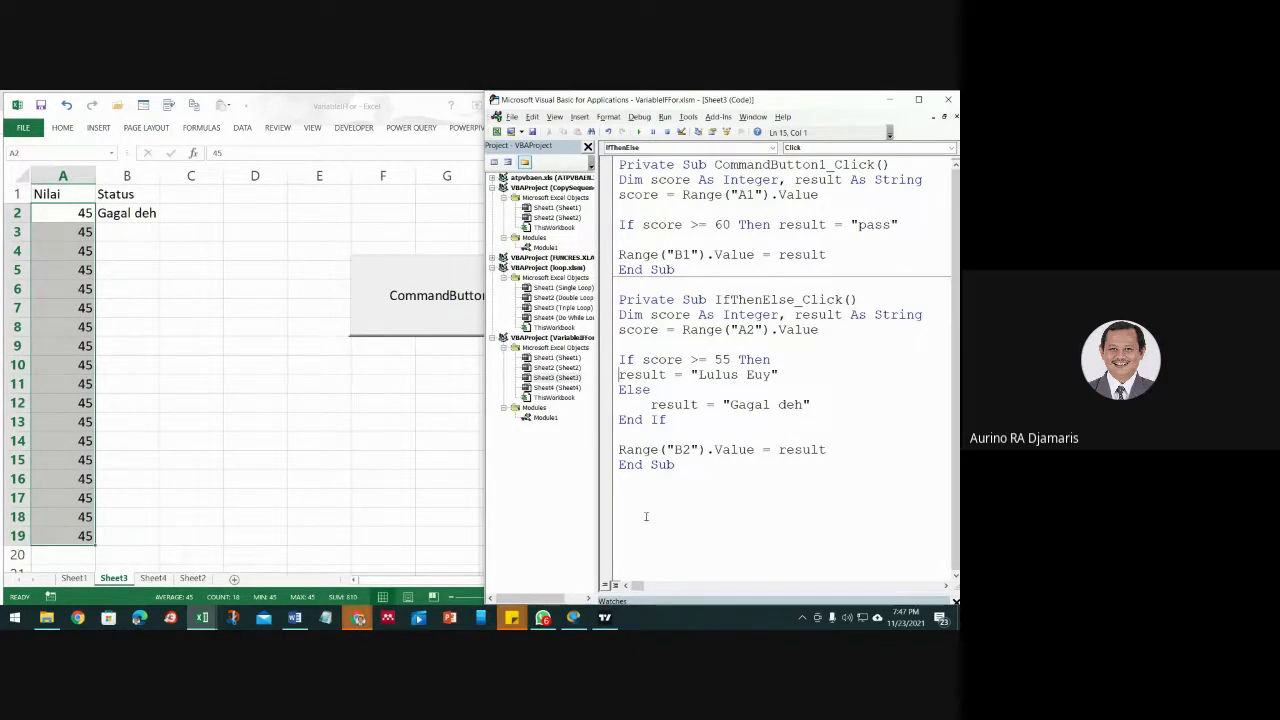
Insert an unfinished 'for i=' line below the score line in IfThenElse_Click
left_click(620, 464)
key("Return")
key("Up")
key("Up")
key("Up")
key("Up")
key("Up")
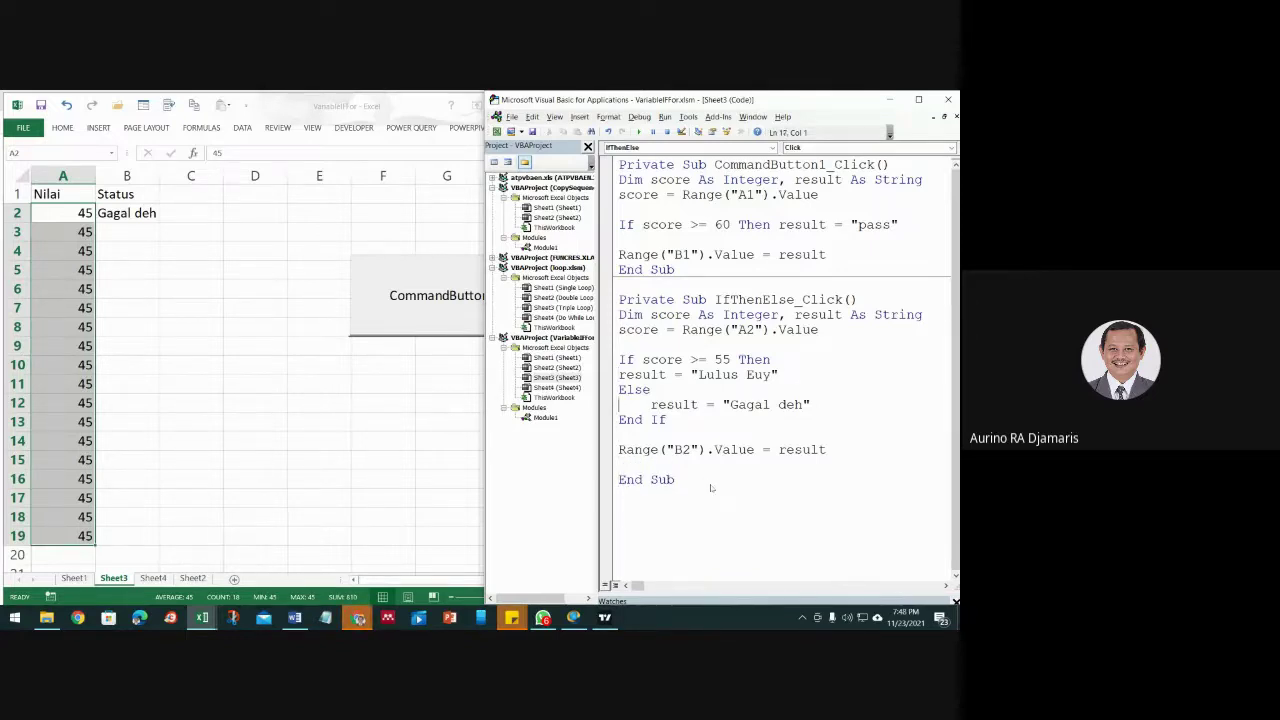
key("Up")
key("Up")
key("Up")
type("for")
type(" i")
type("=")
key("Return")
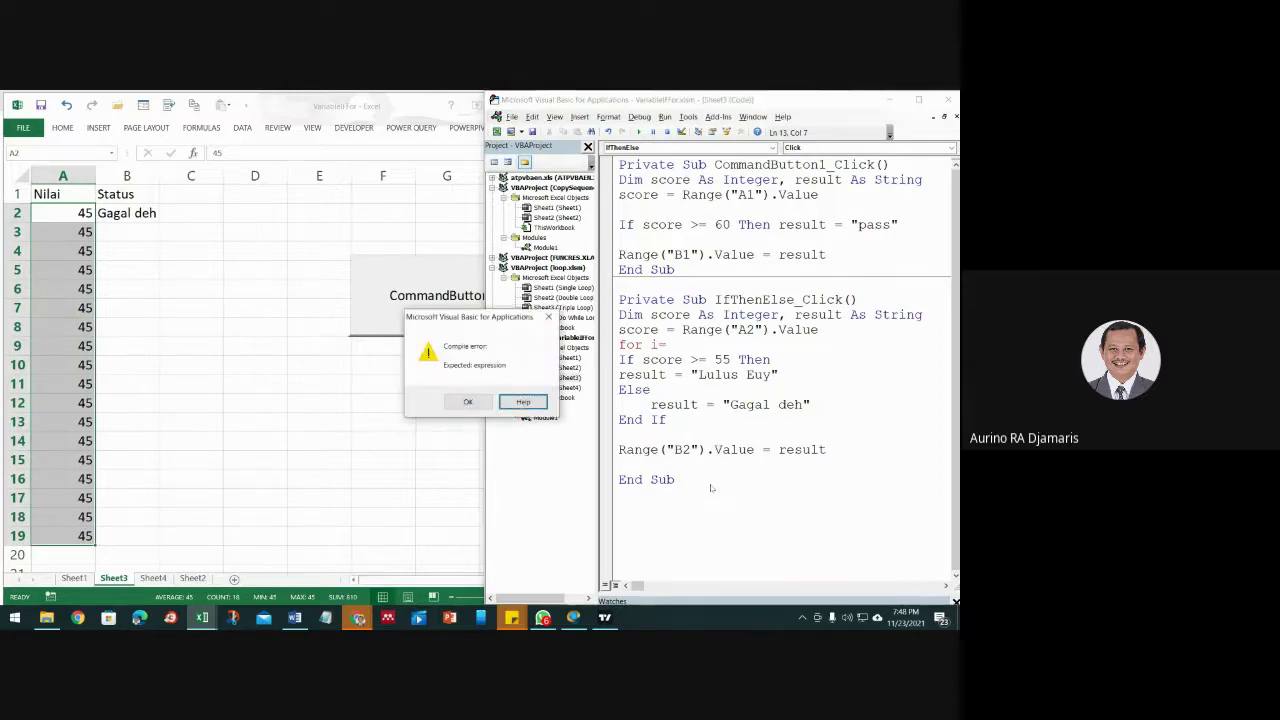
key("Escape")
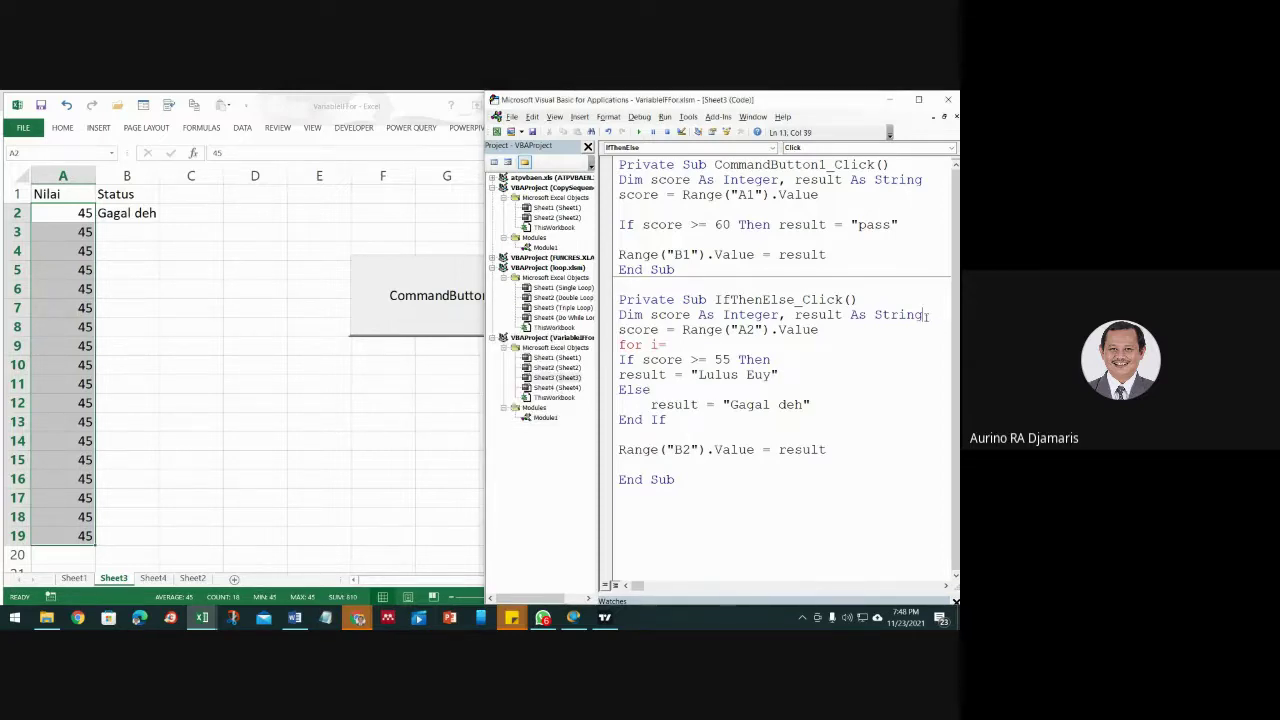
Declare i on a new line under the Dim score line, ending up as 'Dim i As Interior'
left_click(928, 316)
key("Return")
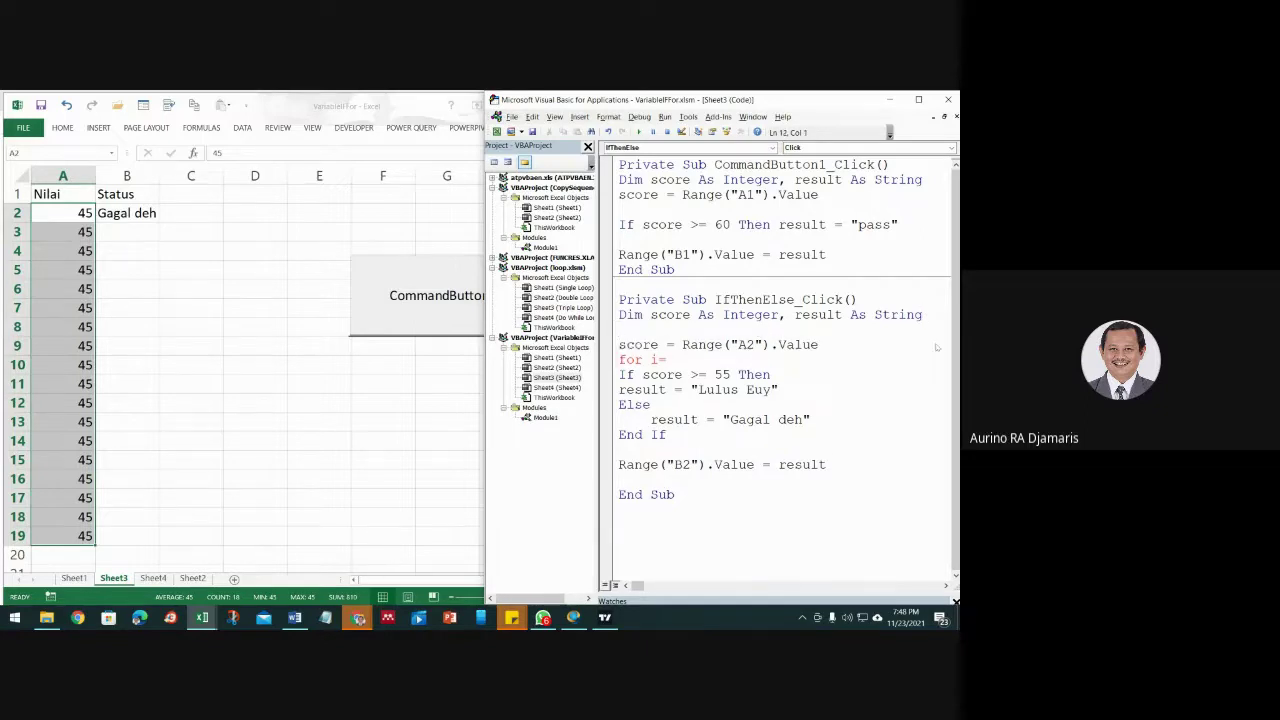
type("Dim i")
type(" a")
type("s int")
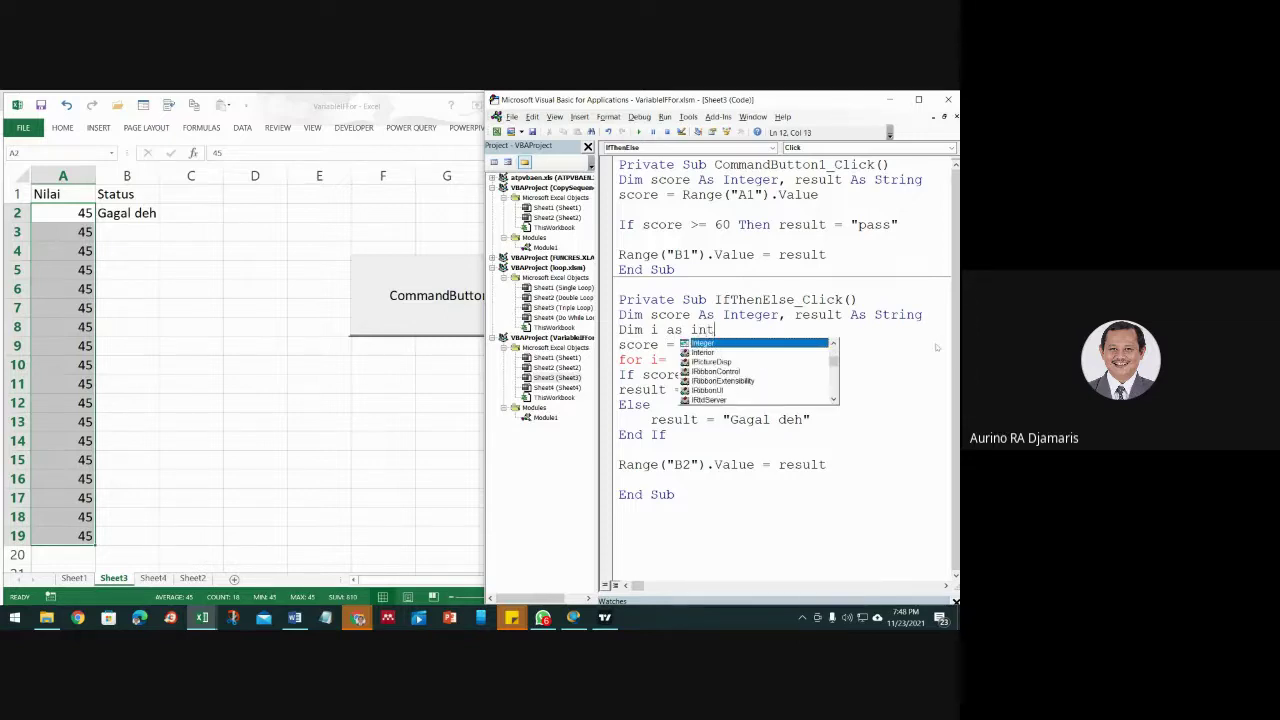
type("eger")
key("Down")
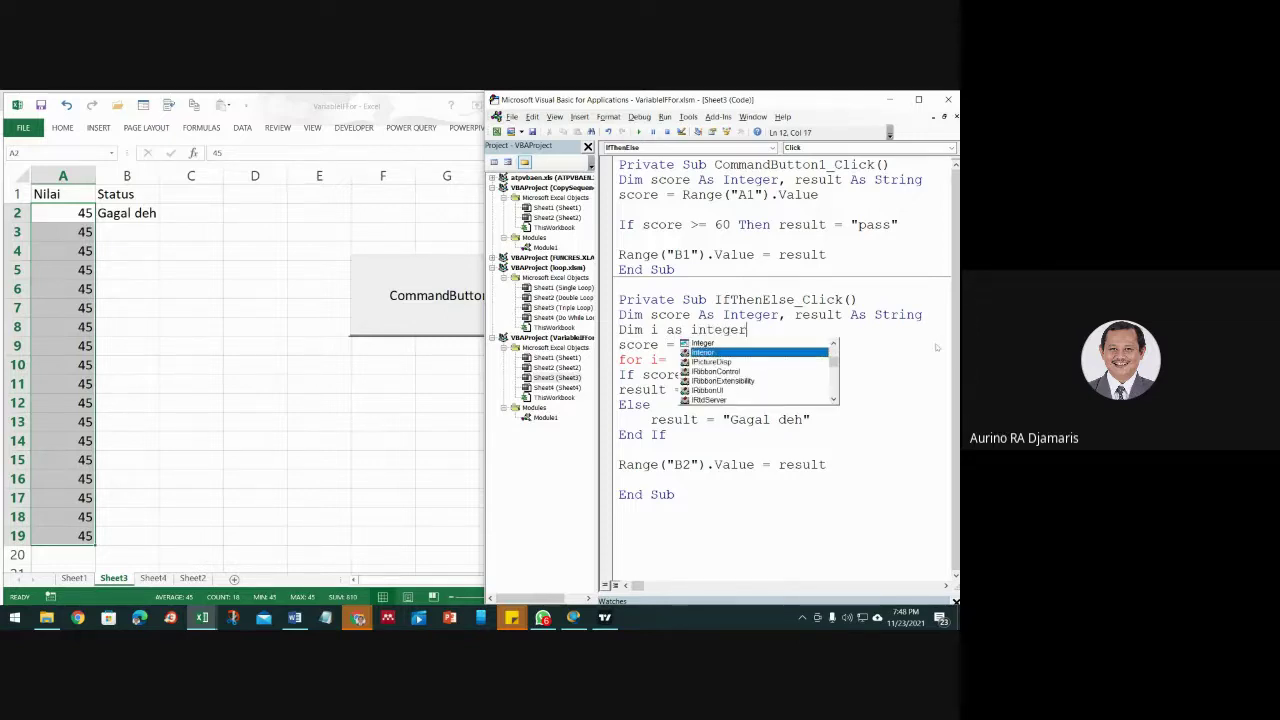
key("Tab")
key("Return")
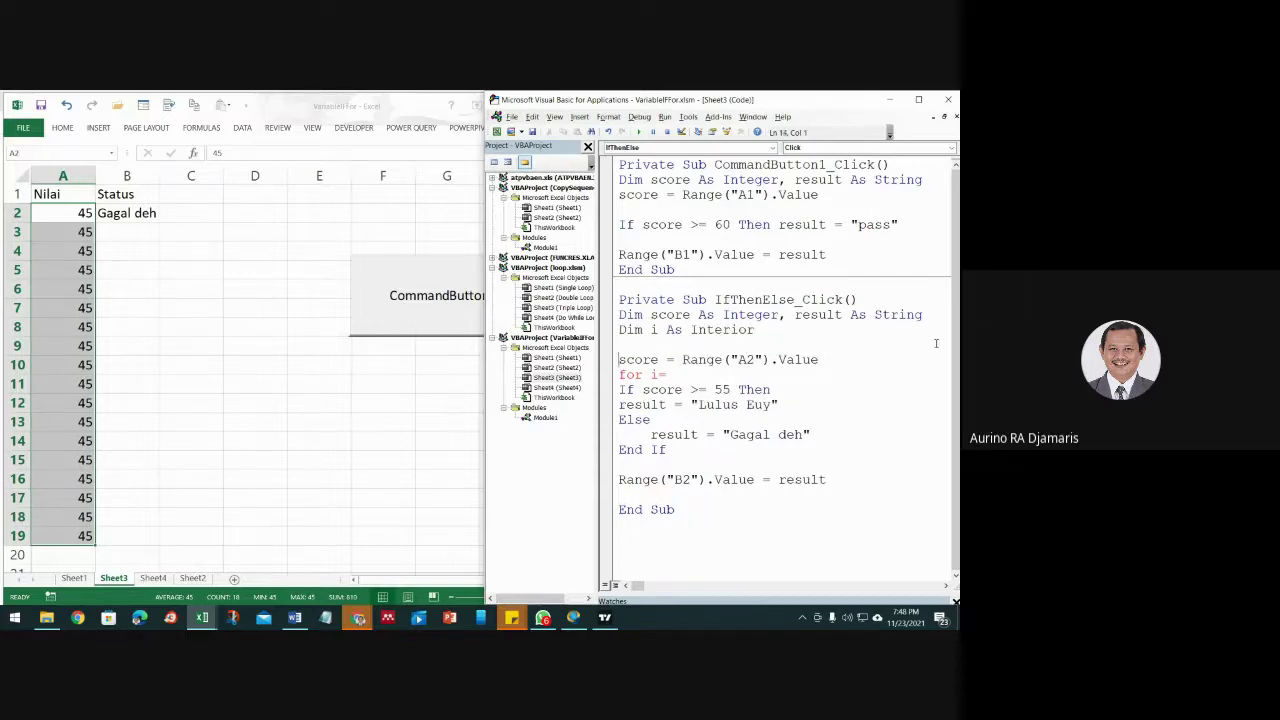
key("Down")
key("Up")
key("BackSpace")
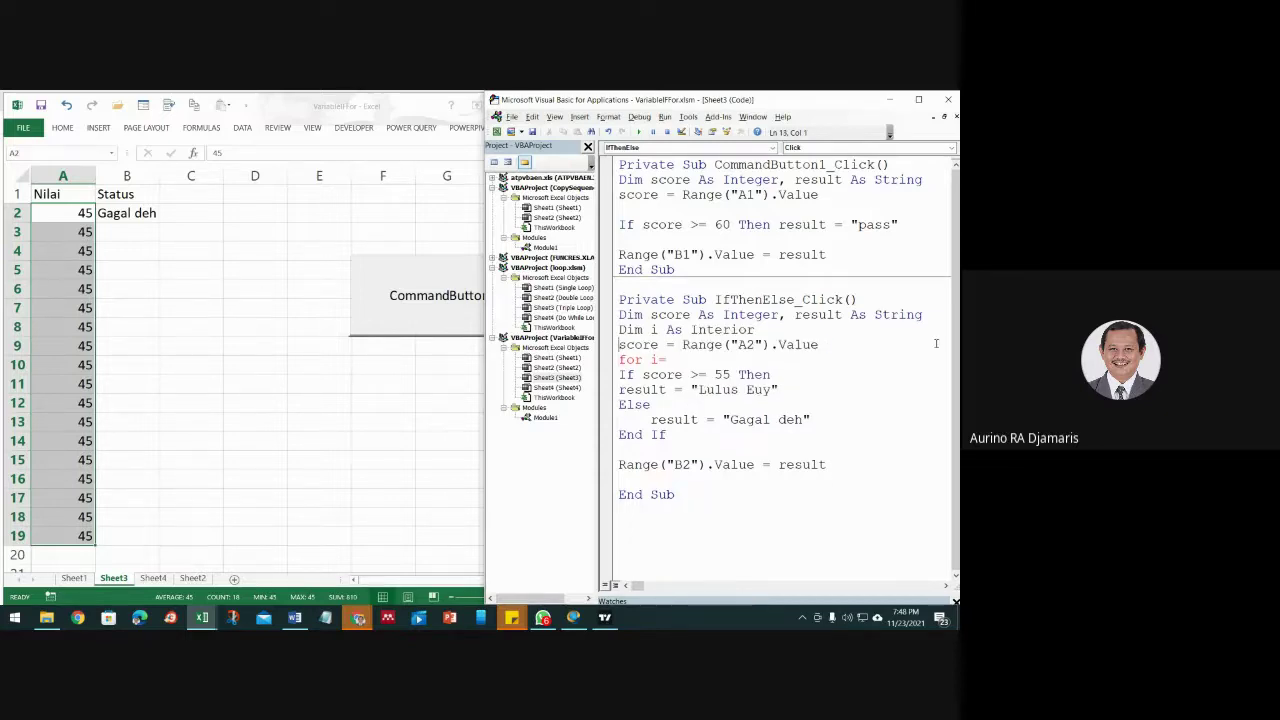
Move the score = Range("A2") line below the loop line and complete it as 'For i = 1 To 17'
key("shift+Down")
key("ctrl+x")
key("Down")
key("Return")
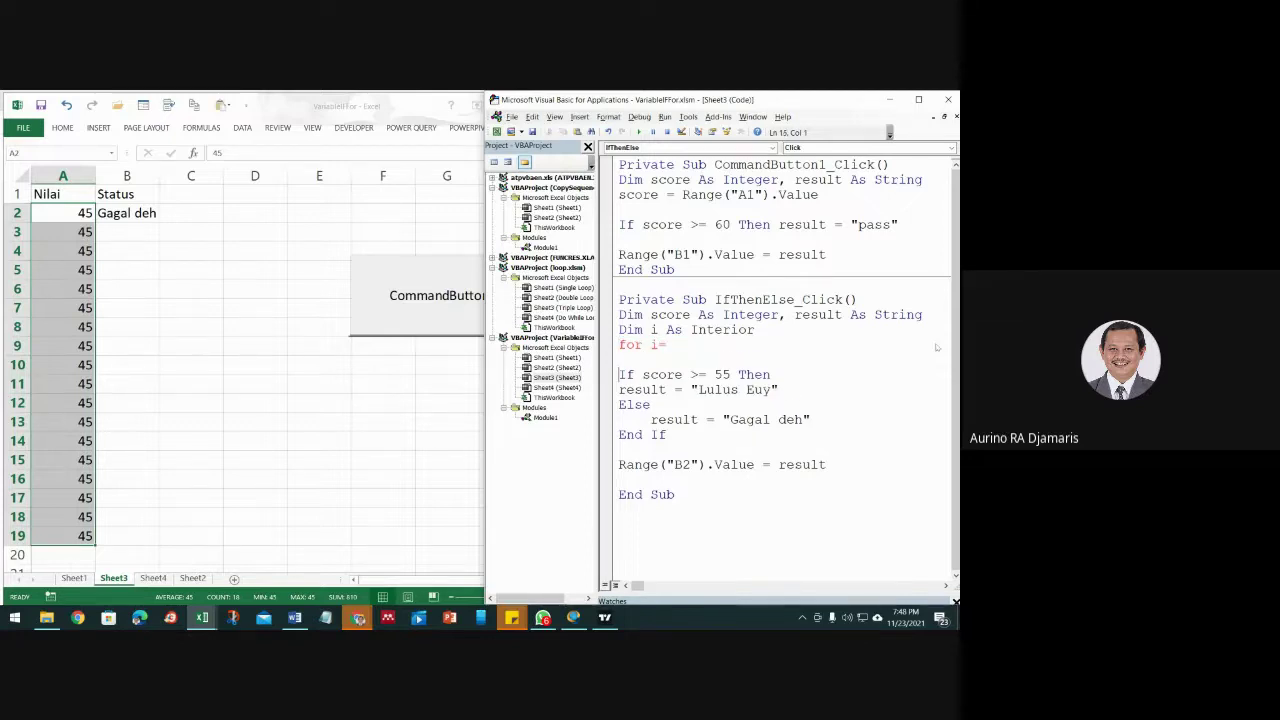
key("Up")
key("ctrl+v")
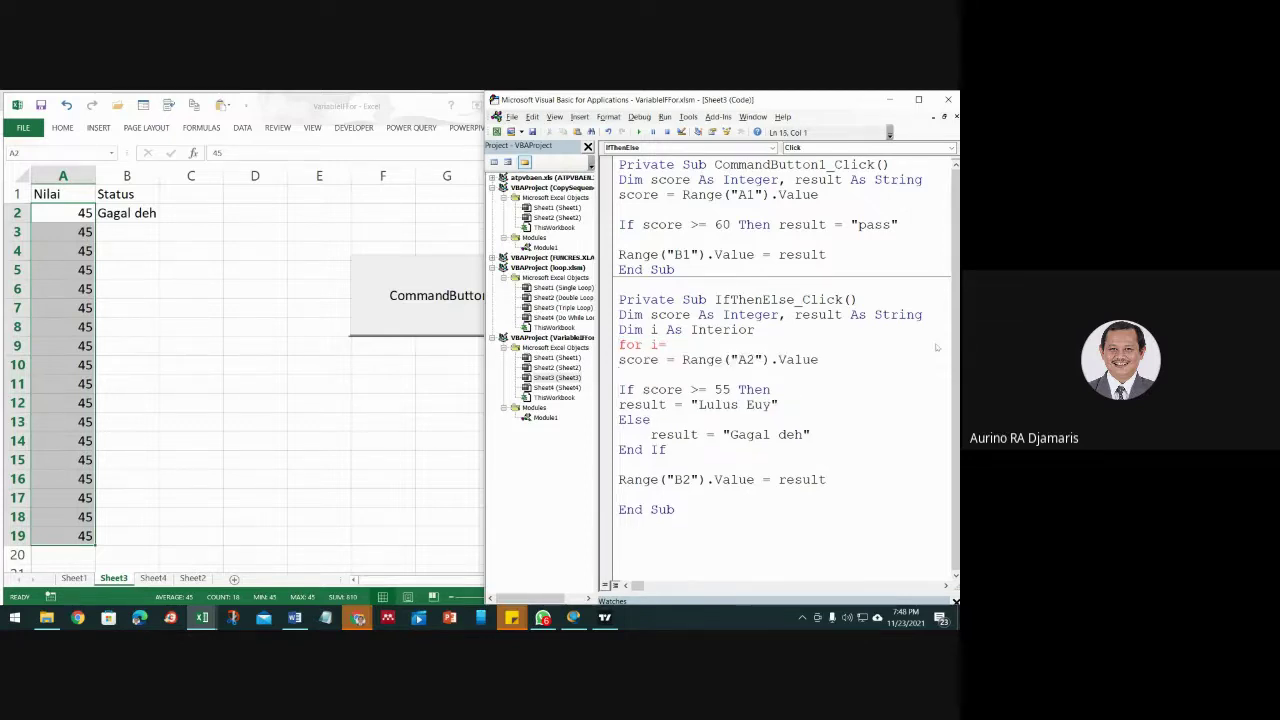
key("Up")
key("Up")
key("End")
type("i= 1 ")
type("to")
type("17")
key("Return")
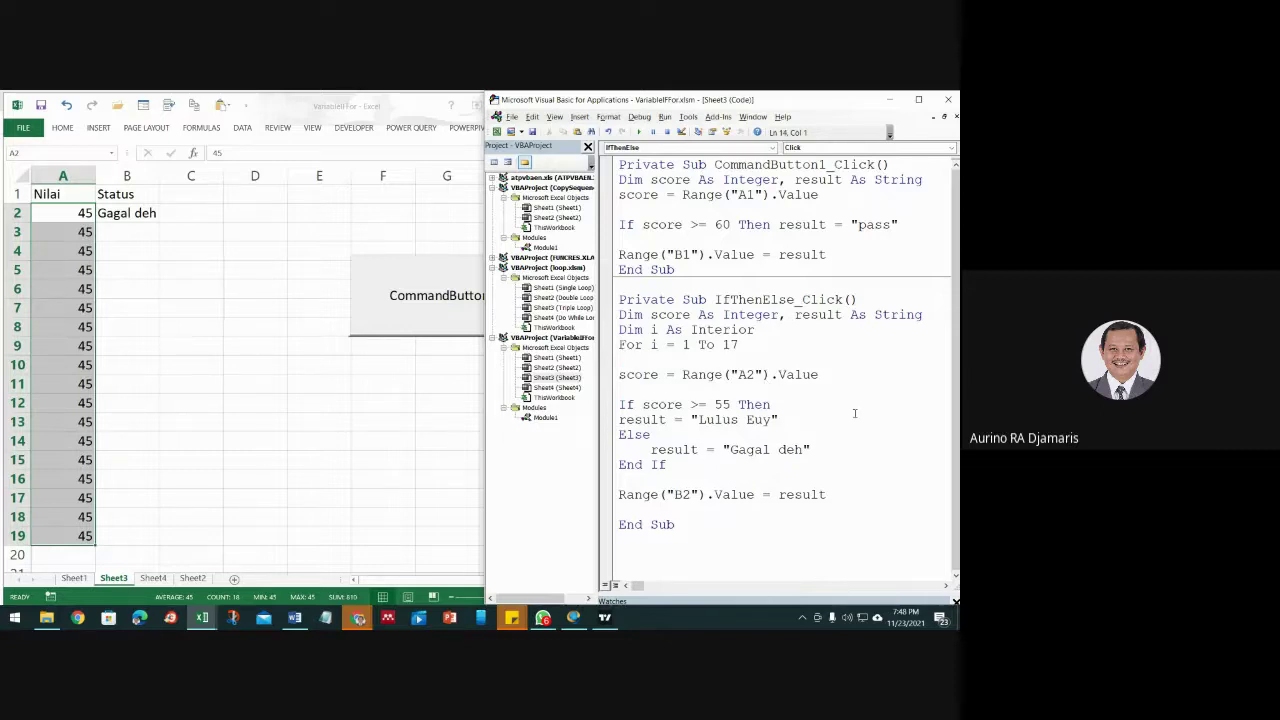
Comment out Range("A2") and move it onto its own line below the score assignment
left_click(744, 375)
left_click_drag(684, 375, 771, 375)
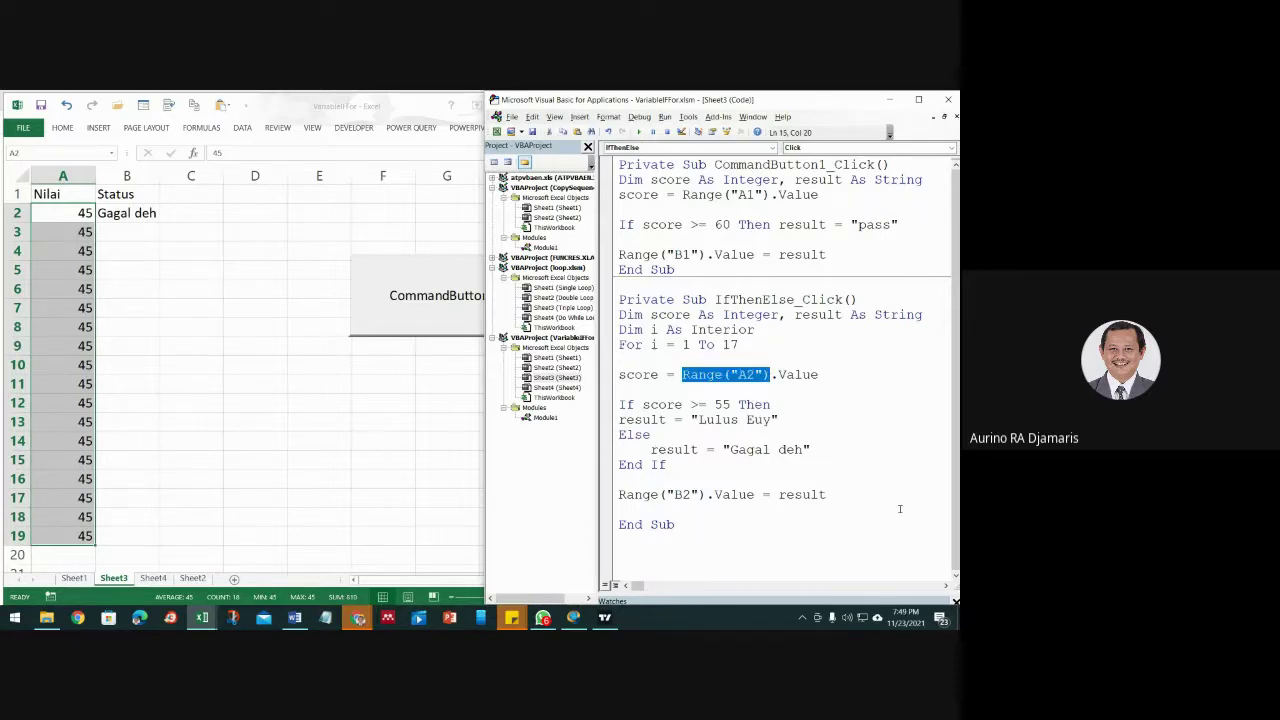
key("Left")
type("'")
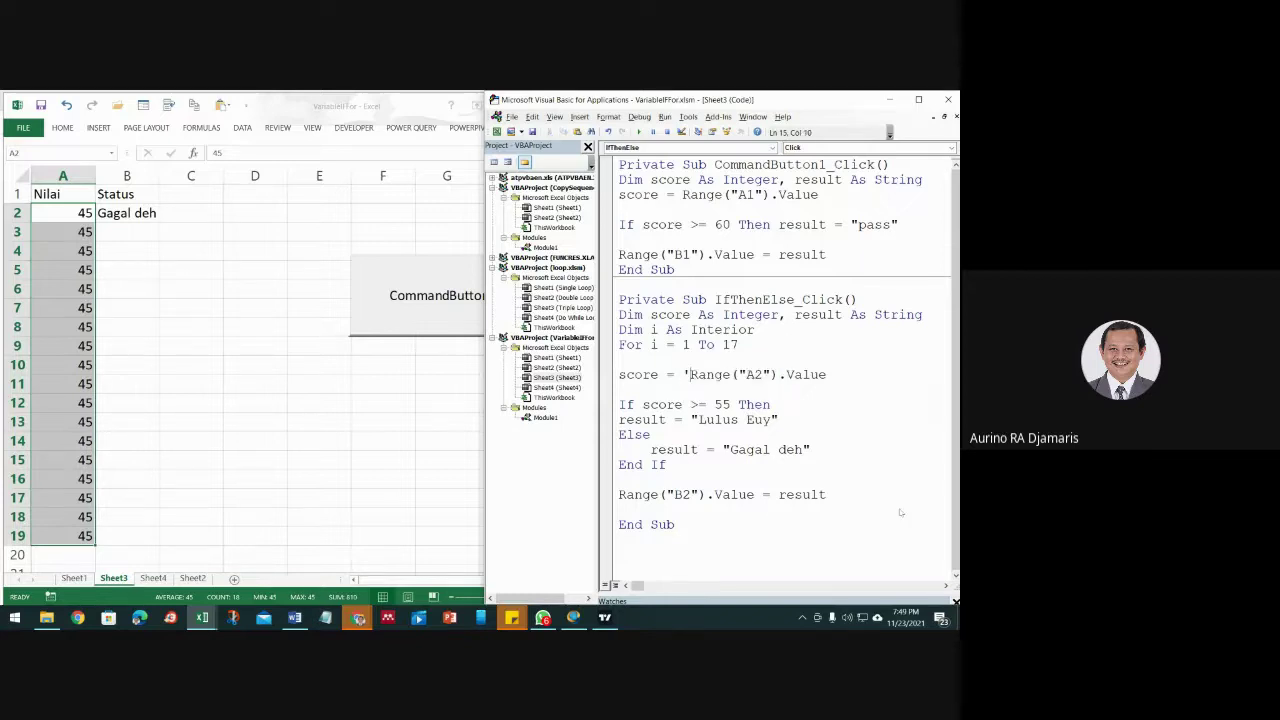
key("Left")
key("Return")
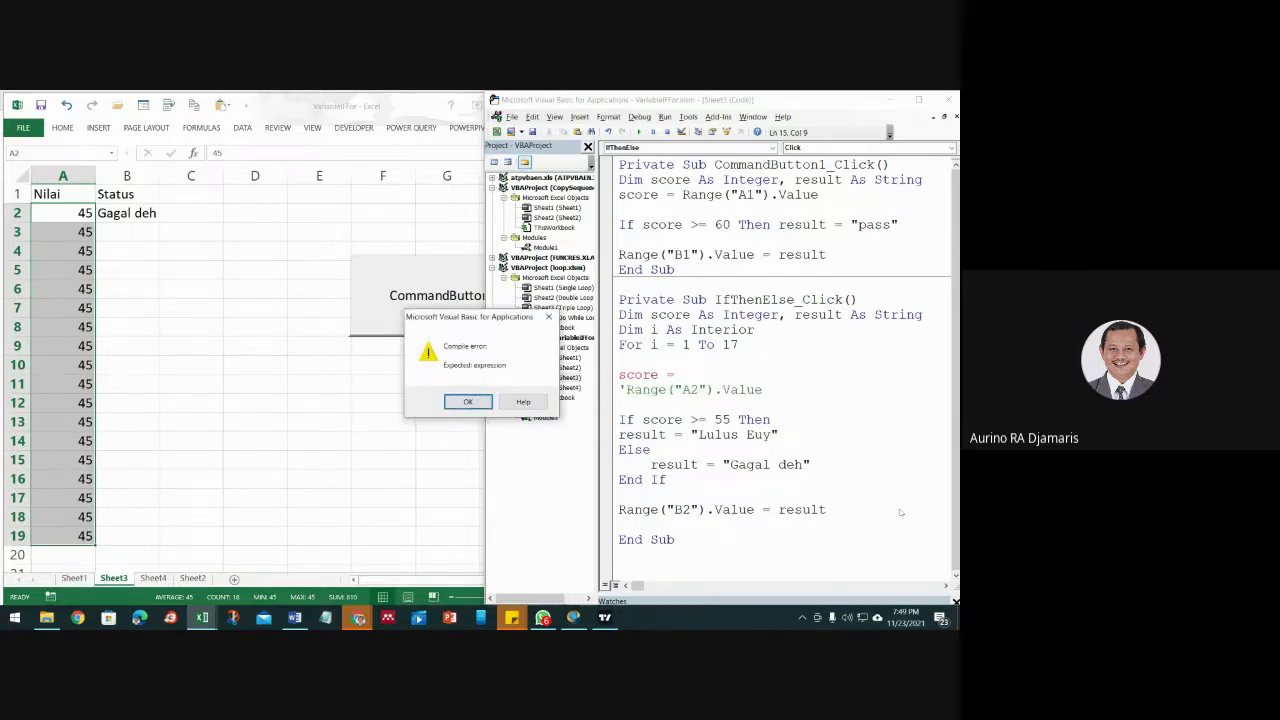
left_click(700, 376)
key("Return")
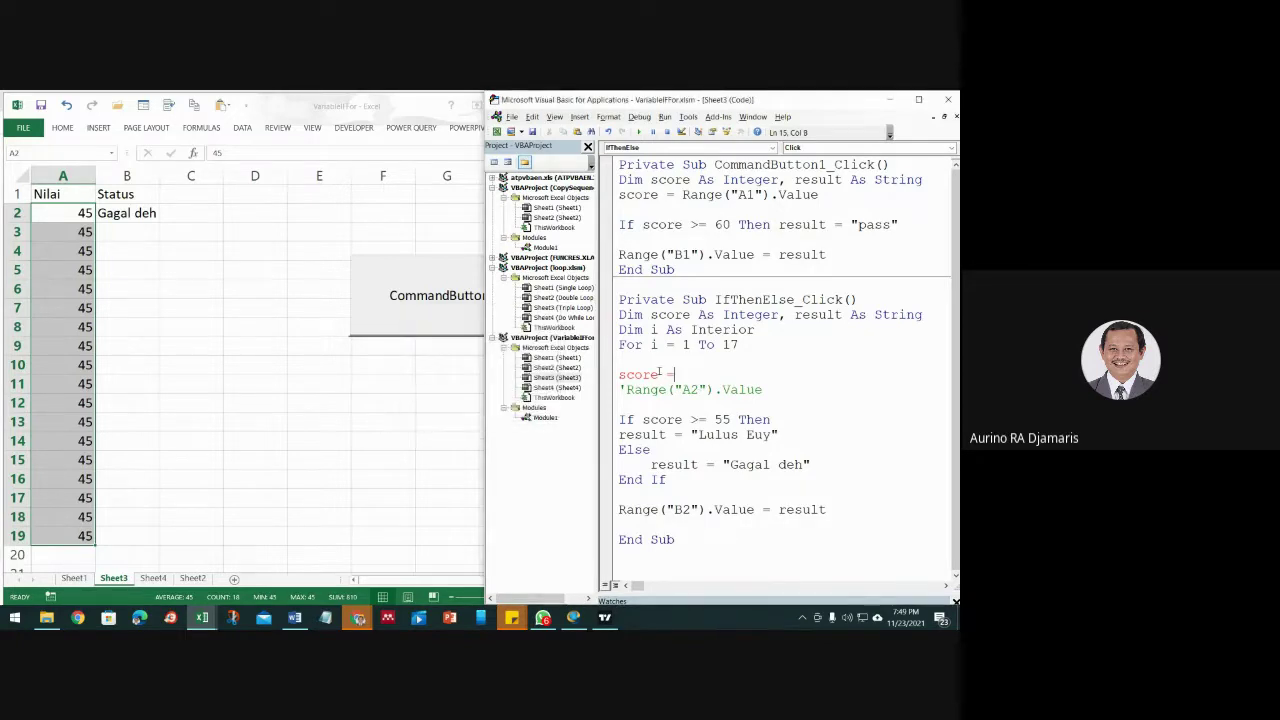
Make the score line read 'score = Cells(i, 1).Value'
type("cell")
type("s(")
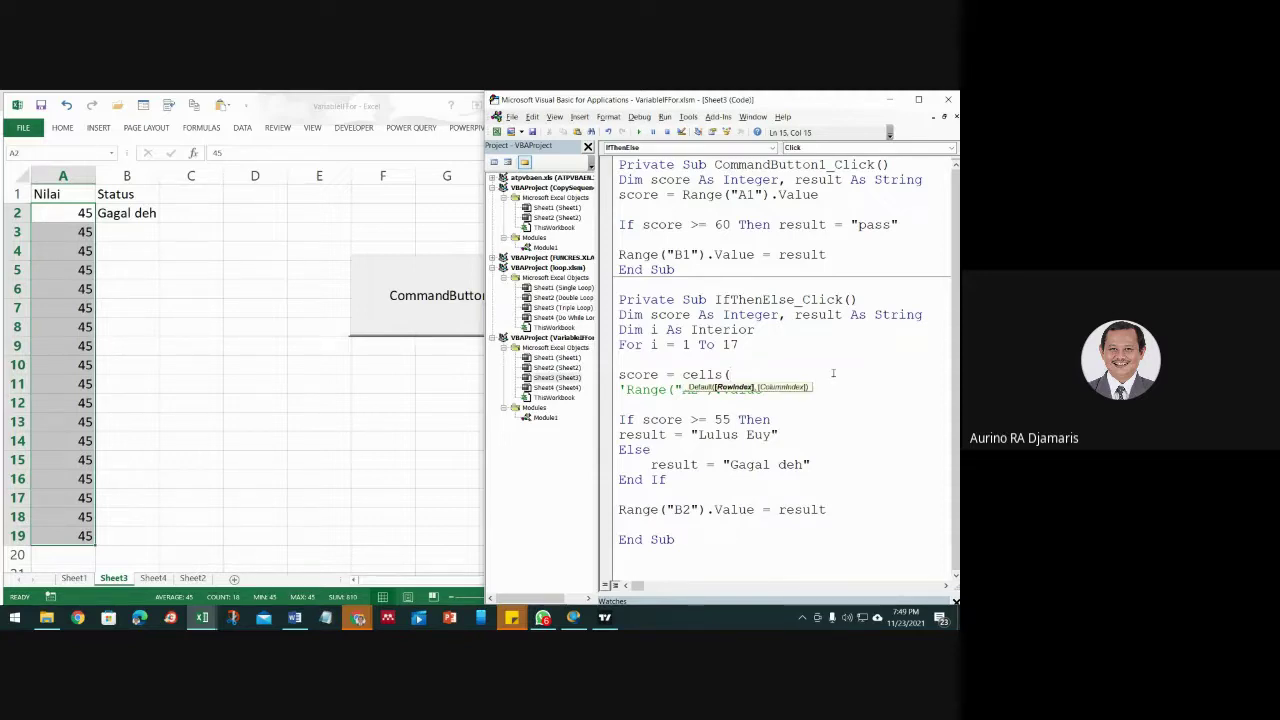
type("i")
type(",1")
type("),v")
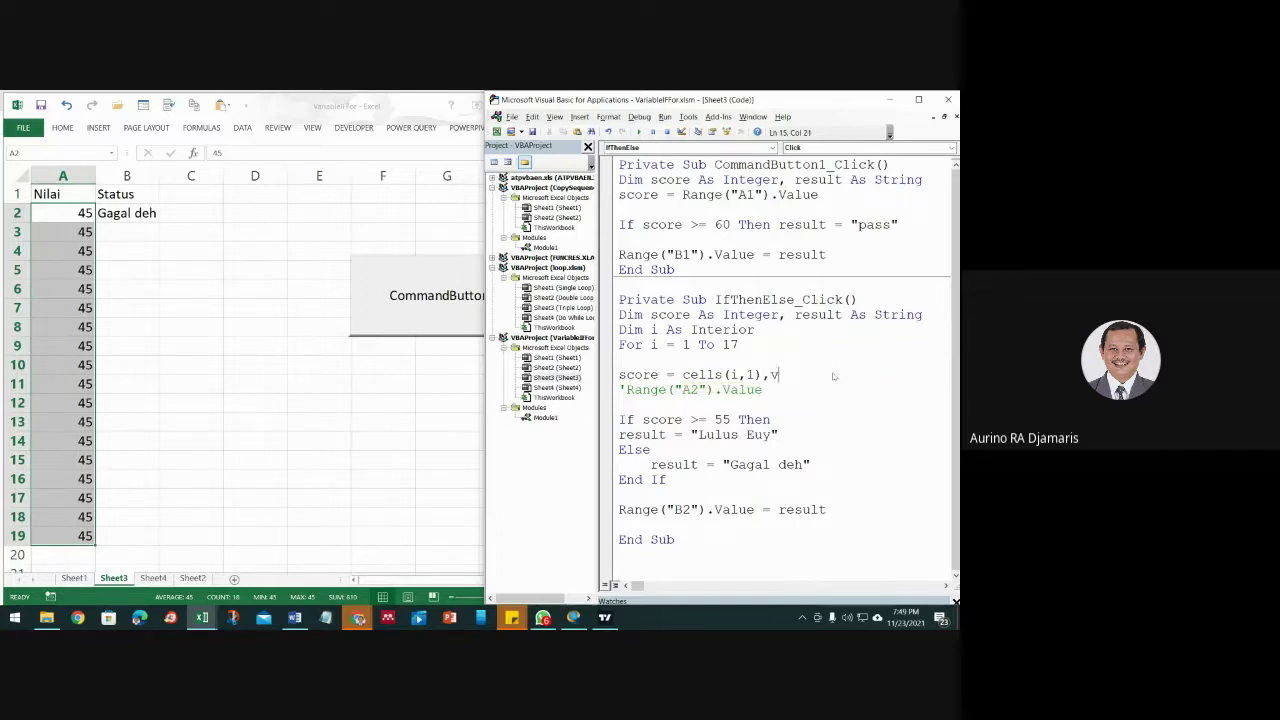
type("alue")
type(" =")
left_click(765, 375)
key("Delete")
type(".")
key("ctrl+Right")
key("BackSpace")
key("BackSpace")
left_click(779, 352)
type("+")
key("BackSpace")
Change the loop bounds to 'For i = 2 To 19'
key("Up")
key("Up")
key("ctrl+Left")
key("ctrl+Left")
key("ctrl+Left")
key("Delete")
type("2")
key("Right")
key("Right")
key("Right")
key("Delete")
type("9")
Select the commented-out Range("A2") line
key("Up")
left_click(746, 374)
key("Right")
left_click(682, 389)
key("shift+Down")
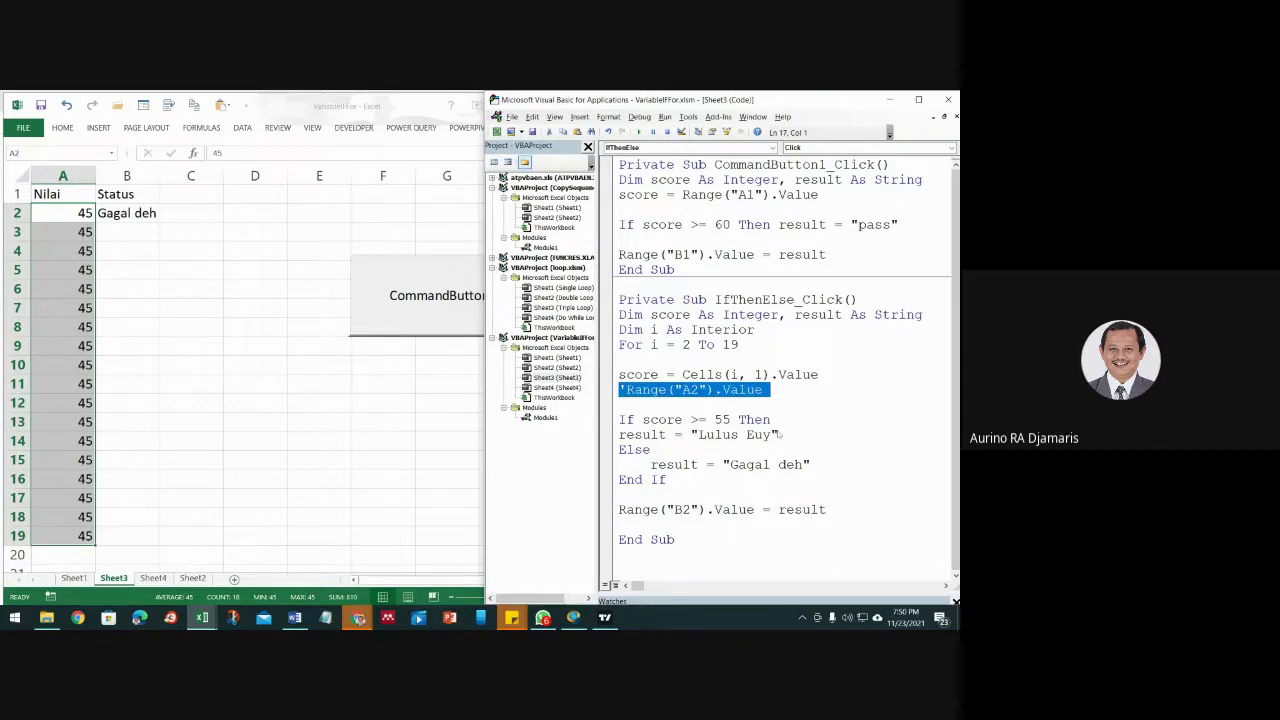
Delete the commented Range("A2") line and paste Cells(i, 1) over Range("B2") in the output line
key("Delete")
key("Up")
key("Up")
key("Up")
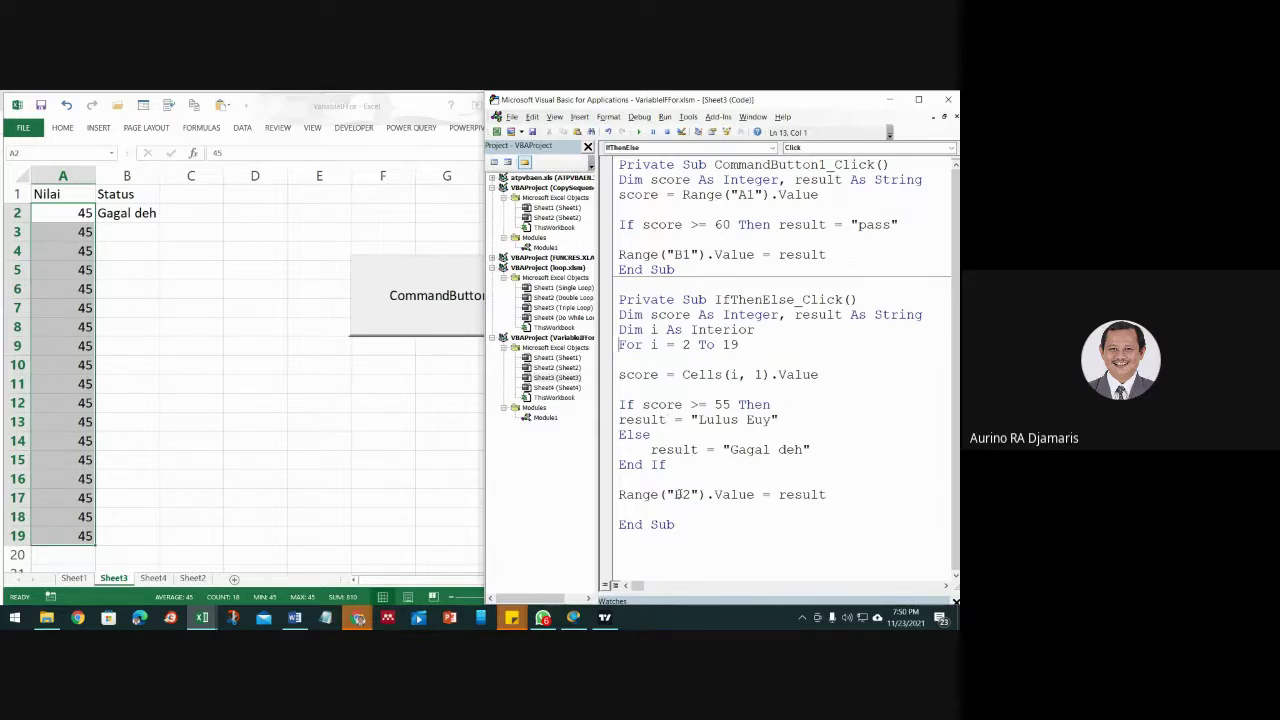
left_click_drag(675, 374, 770, 374)
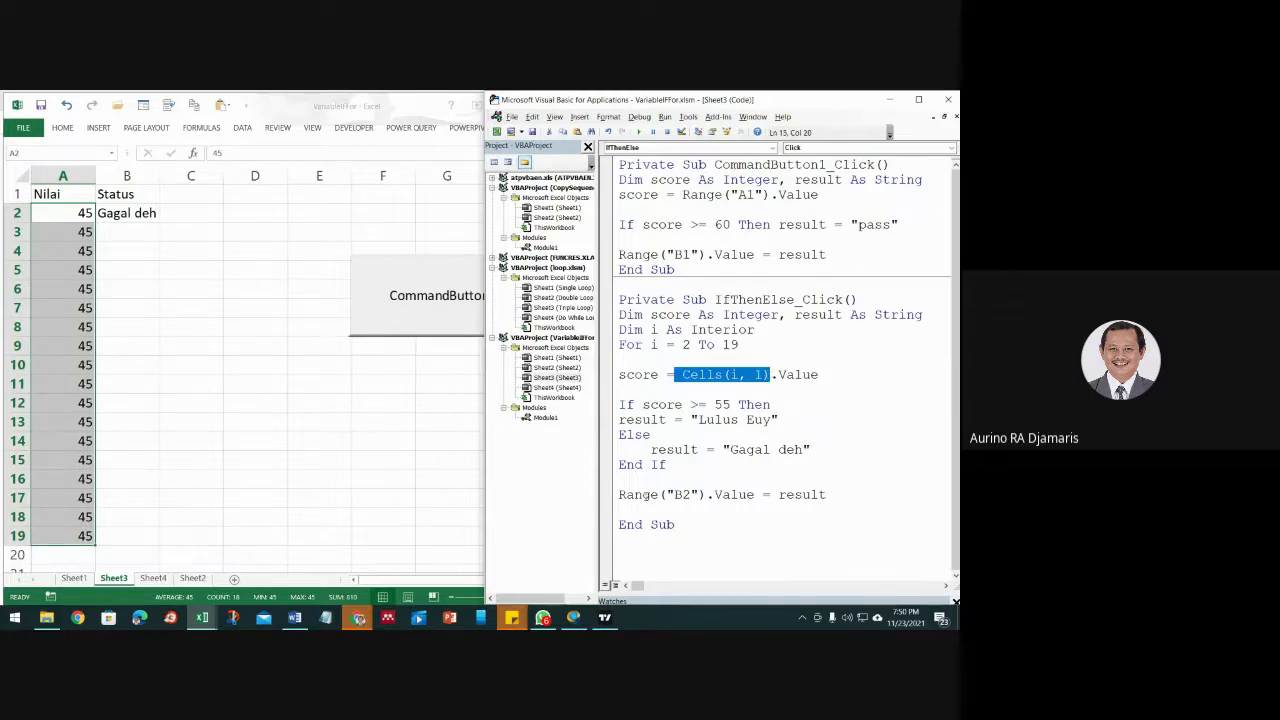
left_click_drag(619, 494, 707, 494)
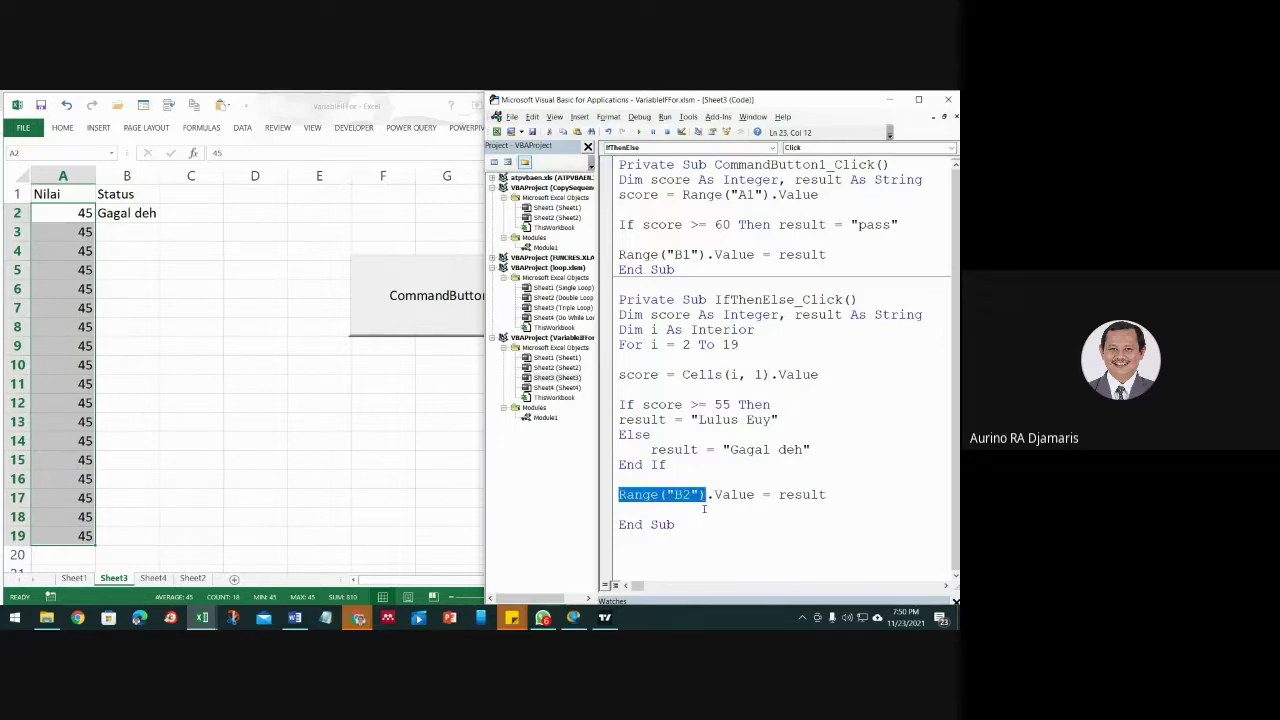
type("Cells(i, 1)")
key("Left")
key("Left")
key("Left")
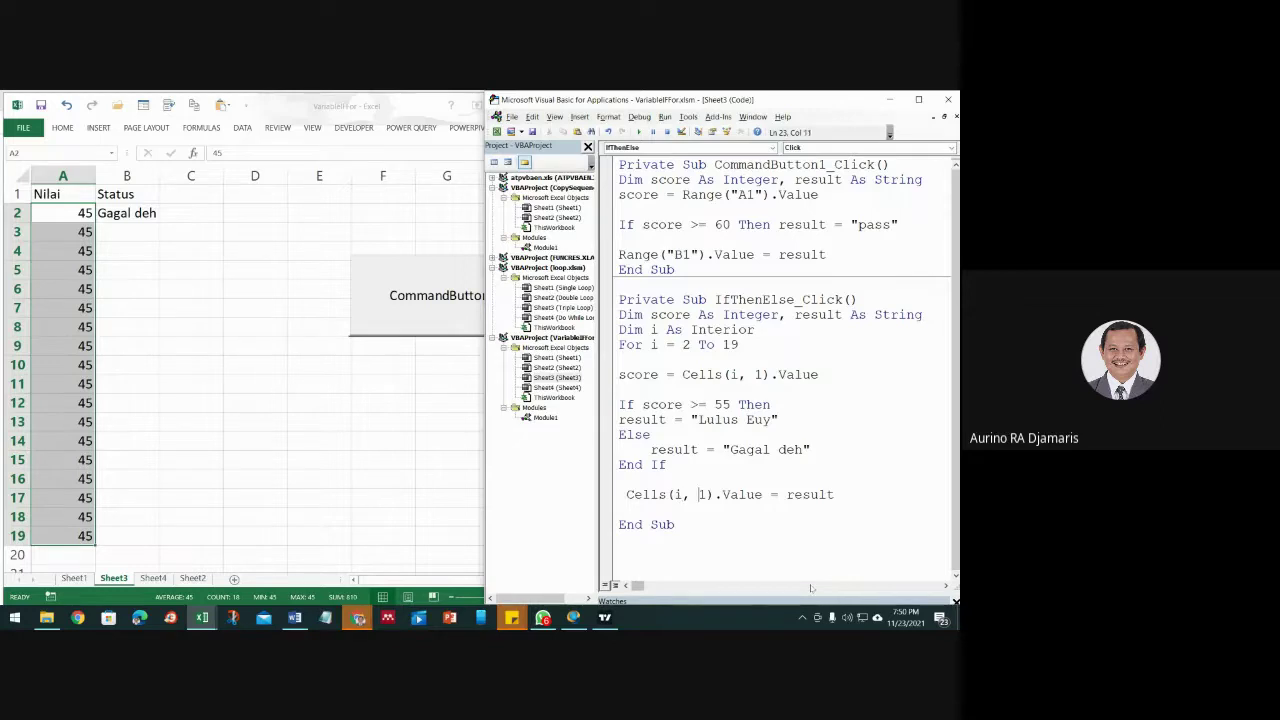
Change the output to Cells(i, 2) and close the loop with Next before End Sub
key("Delete")
type("2")
key("Left")
key("Left")
key("Left")
key("Right")
key("Right")
key("Right")
type("Nex")
type("t")
left_click(843, 528)
Return to the worksheet and keep the ribbon permanently expanded
left_click(683, 450)
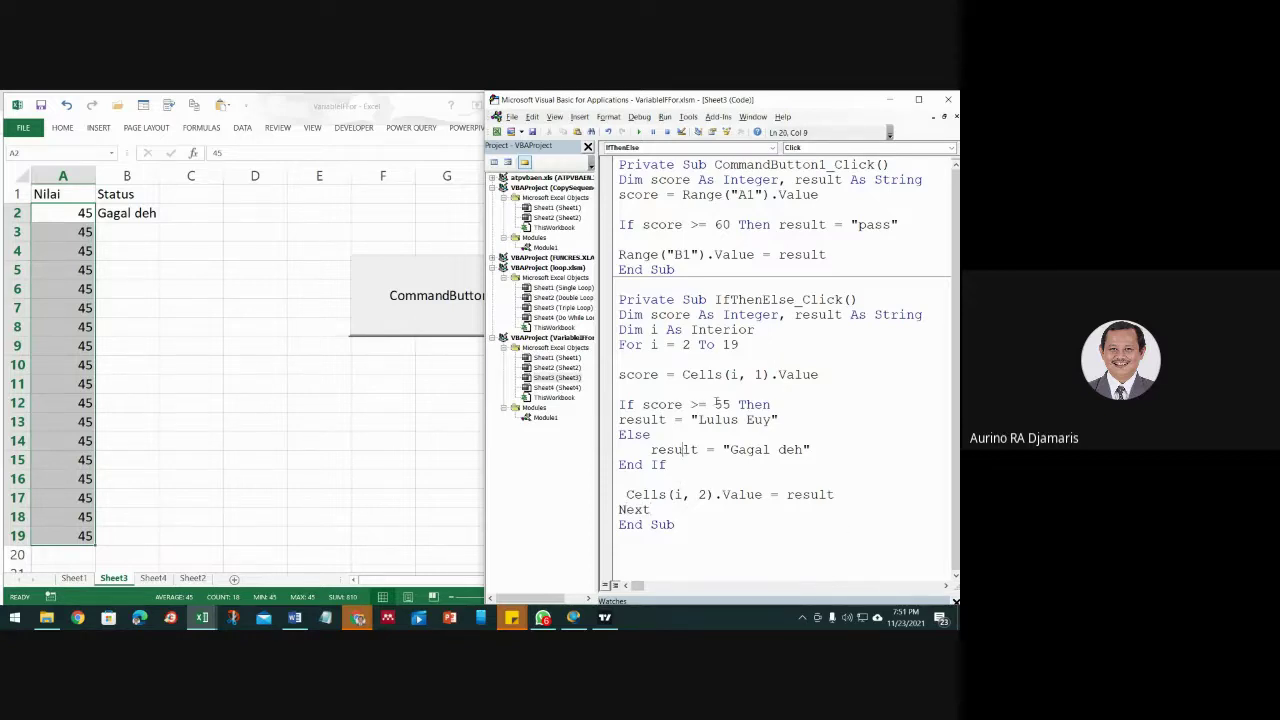
left_click(419, 445)
left_click(355, 128)
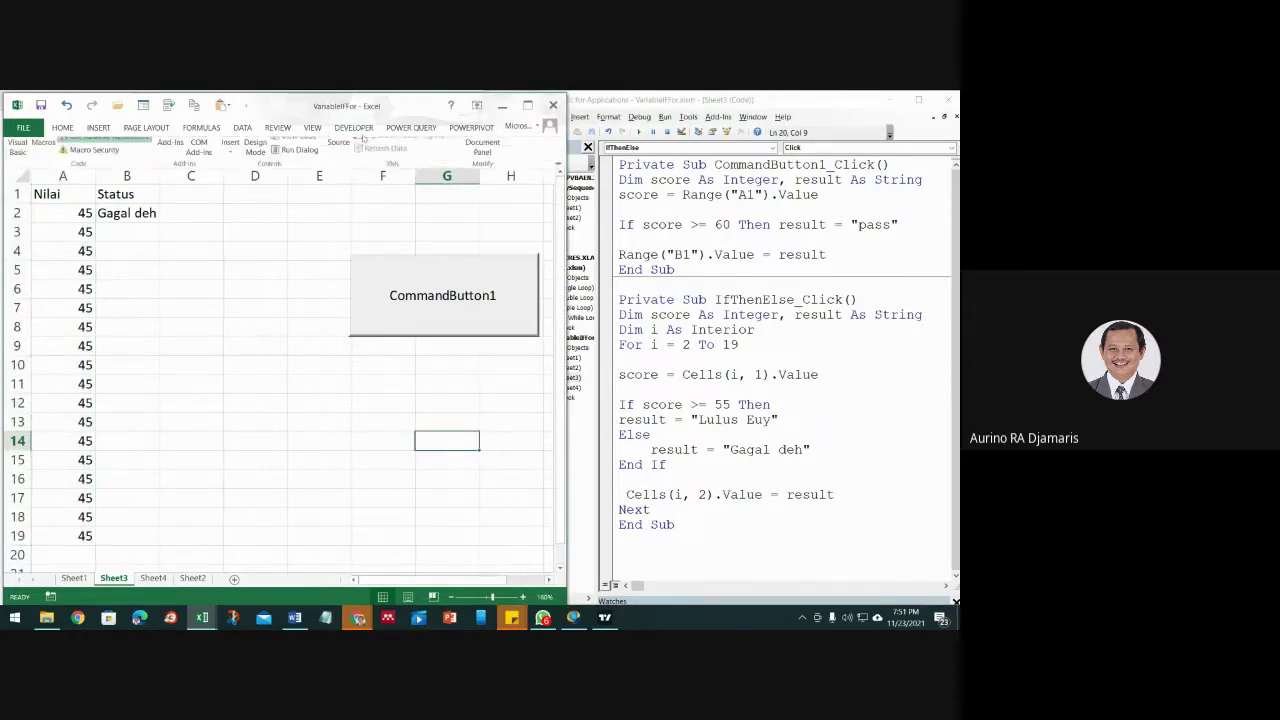
left_click(340, 128)
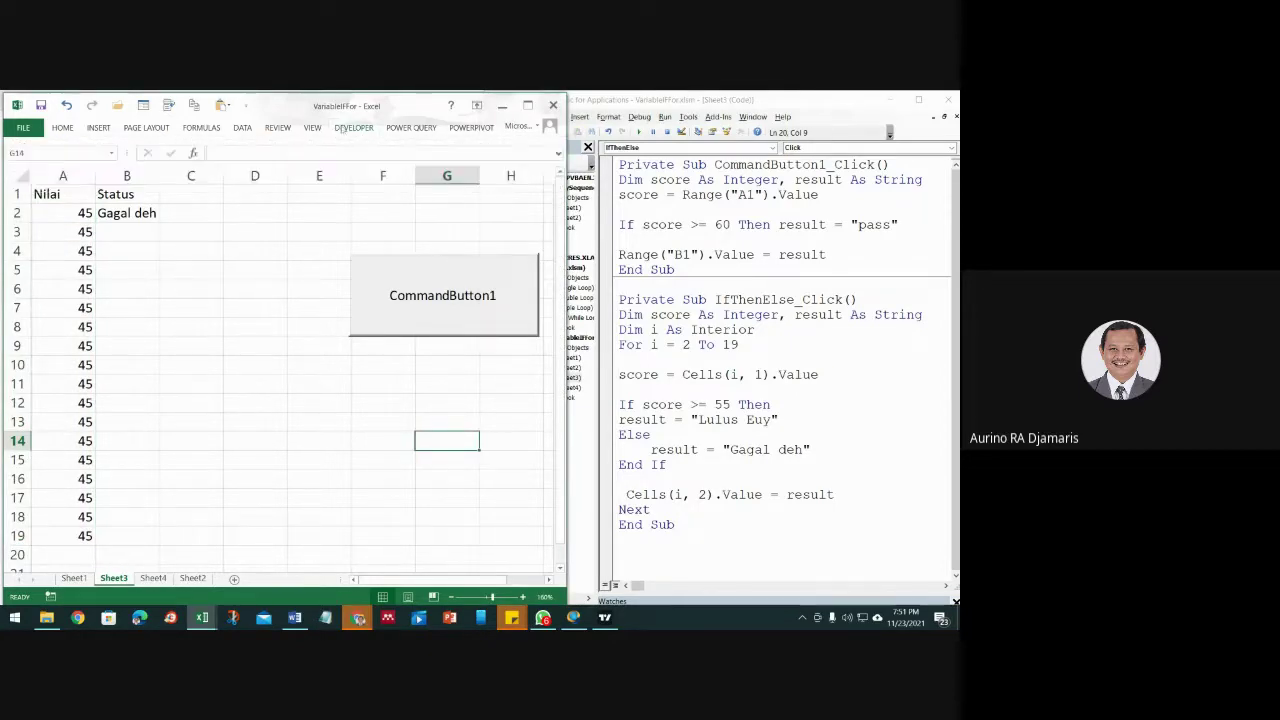
double_click(343, 130)
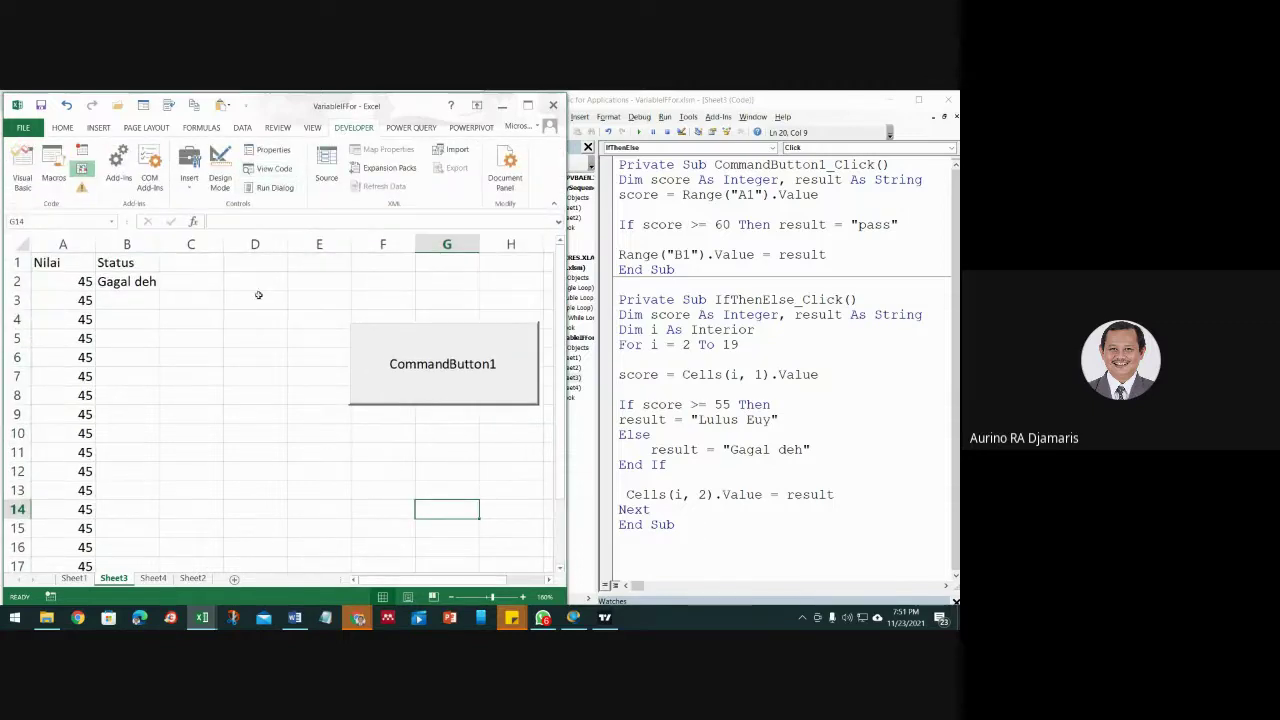
left_click(255, 338)
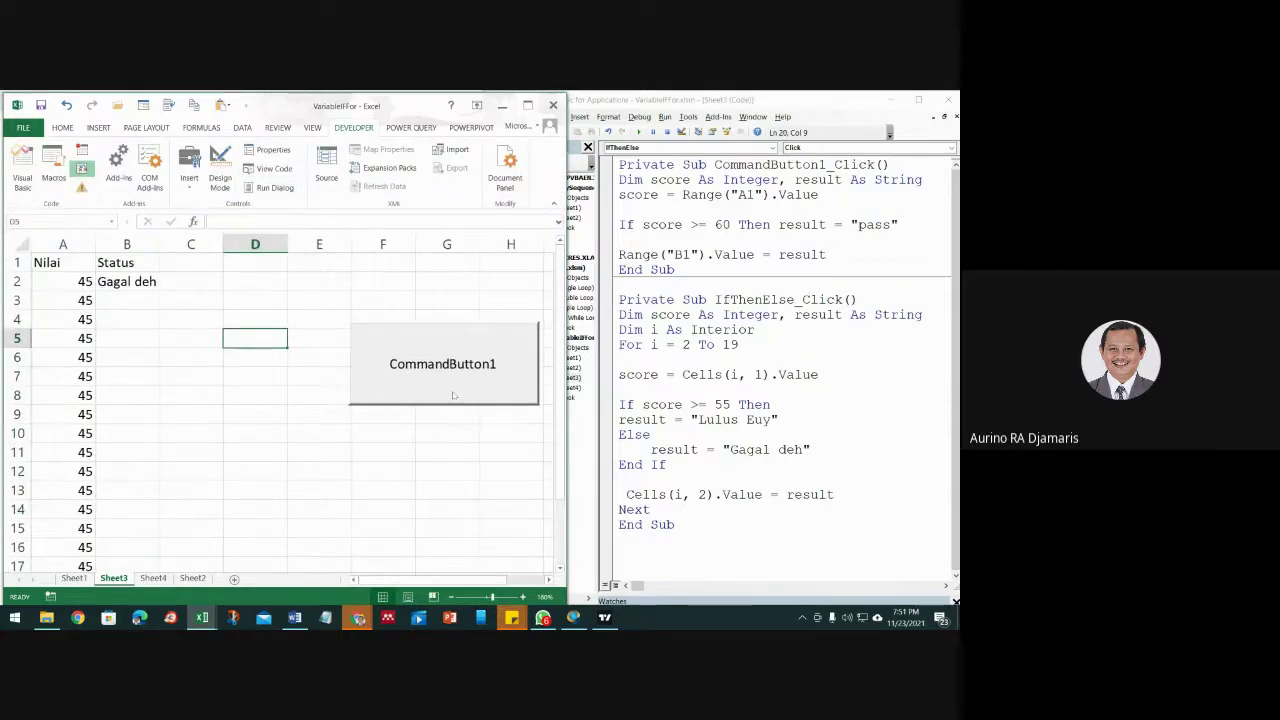
Run CommandButton1, dismiss the Type mismatch error, and change the i type from Interior to Integer
left_click(453, 396)
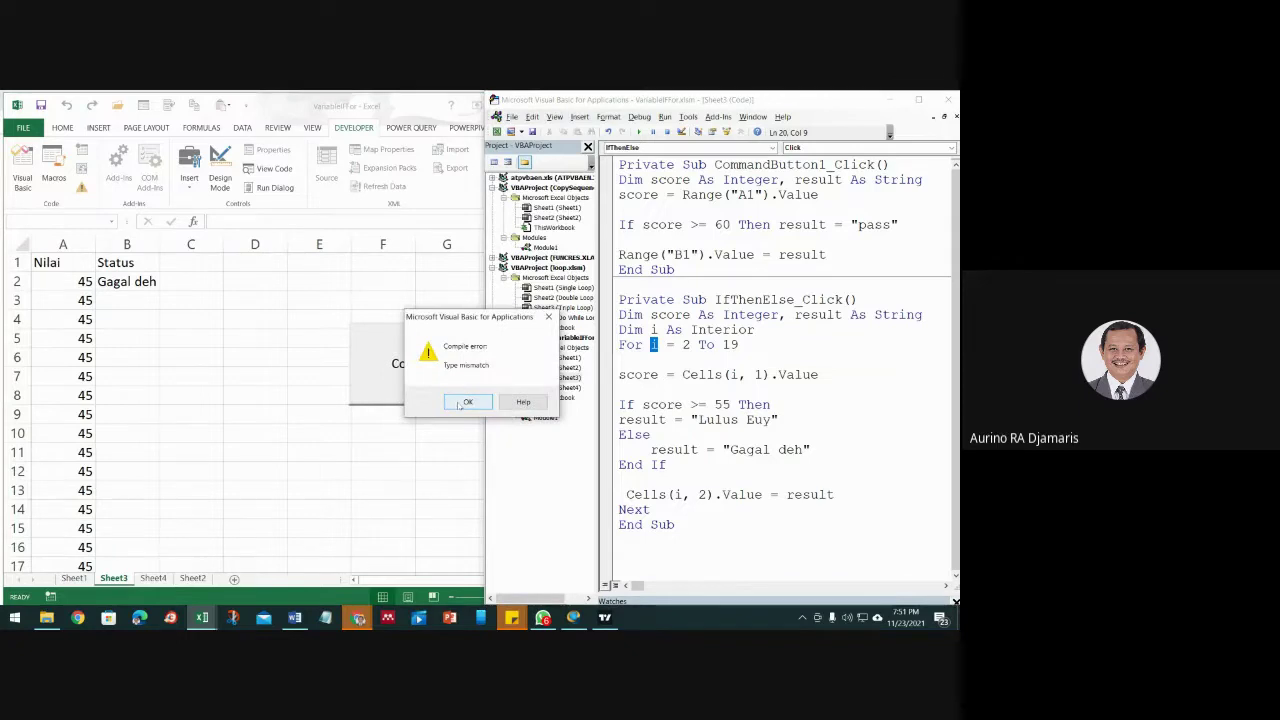
left_click(459, 403)
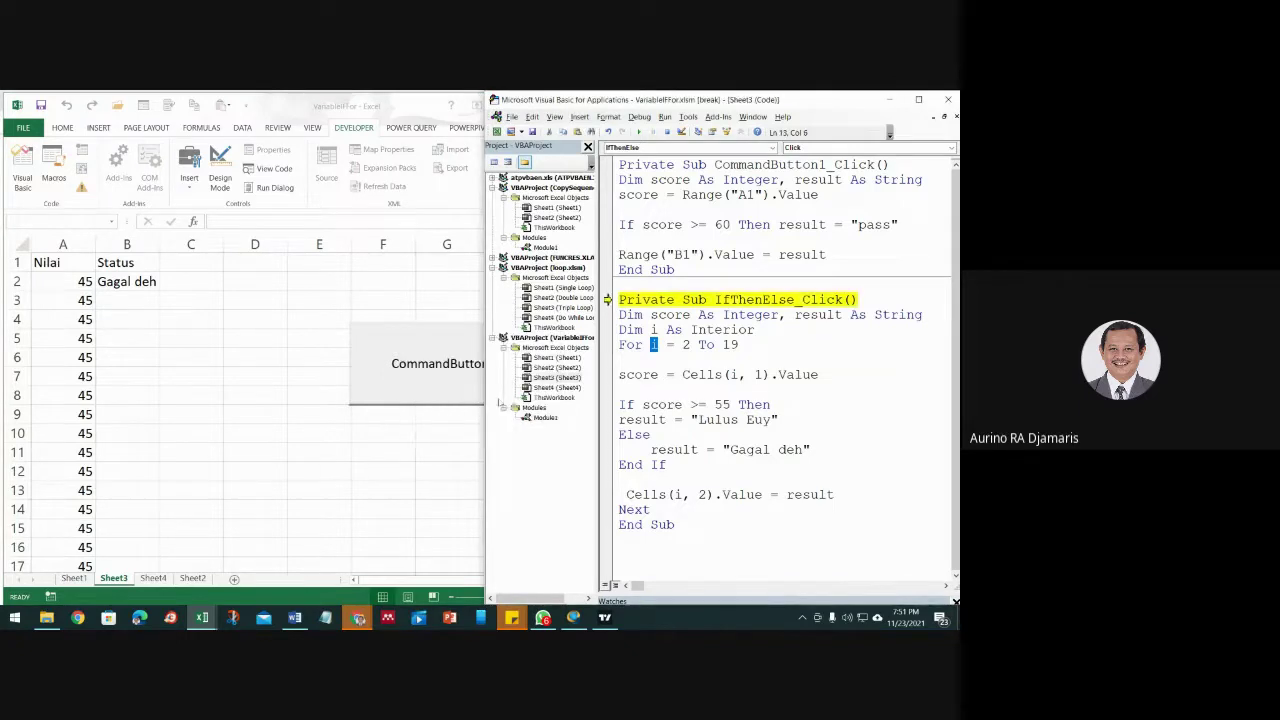
left_click(690, 344)
double_click(725, 332)
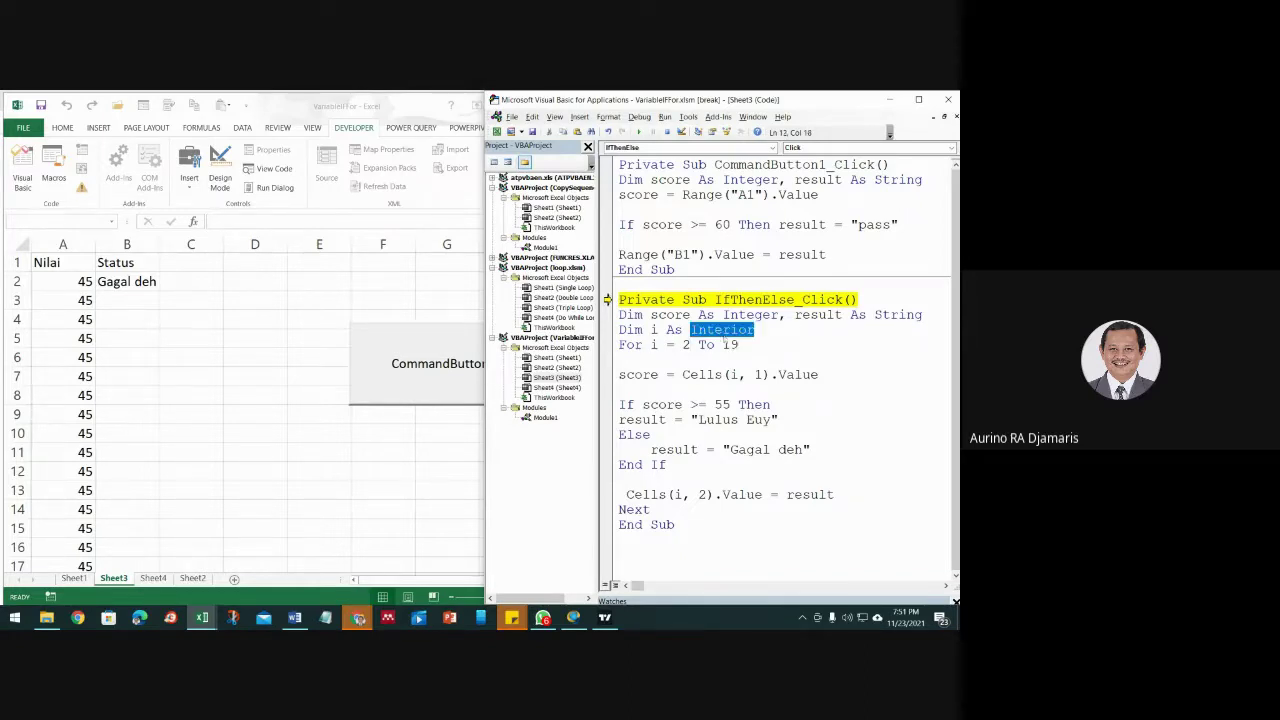
type("Inte")
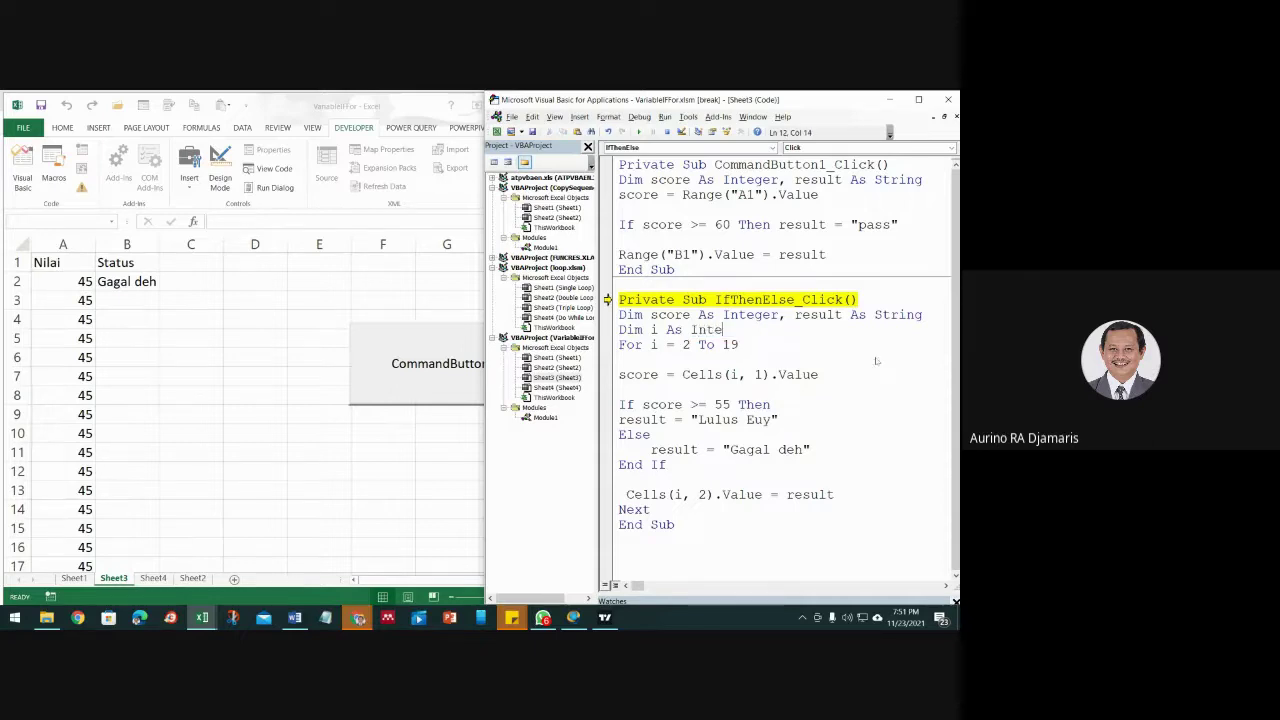
type("ger")
Reset the paused macro and rerun CommandButton1 so every Status cell reads Gagal deh
left_click(667, 132)
left_click(443, 542)
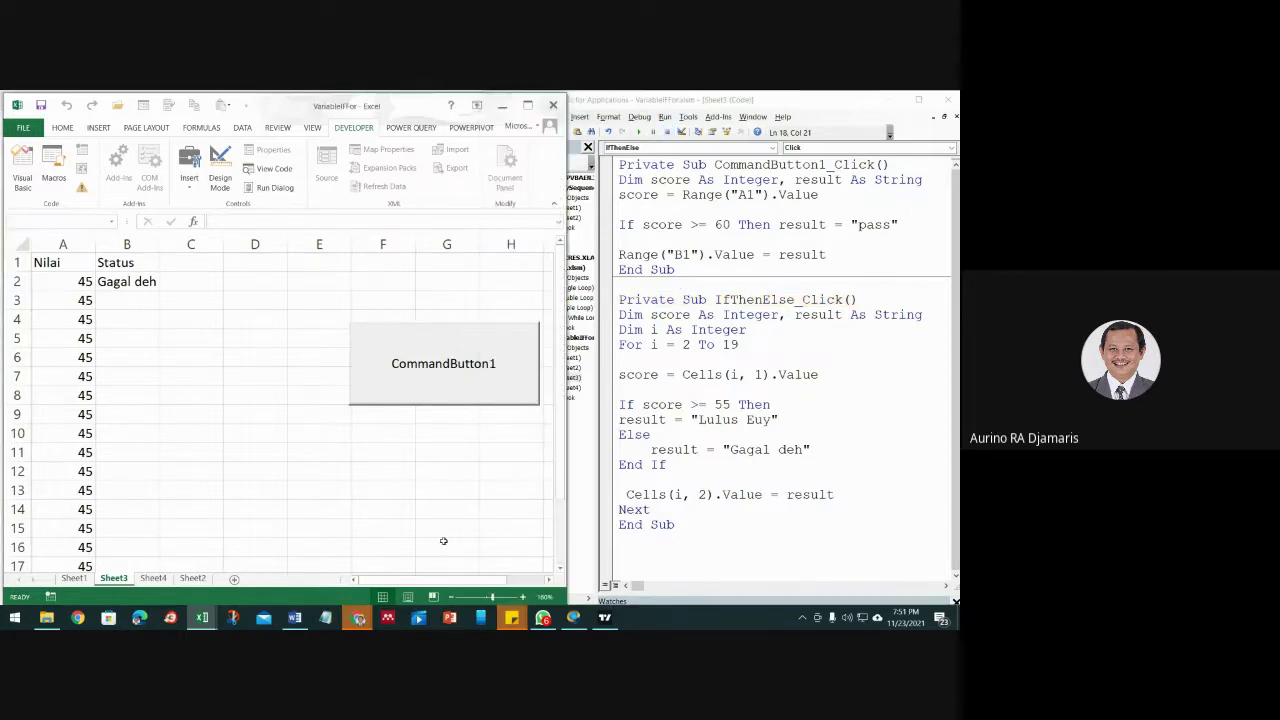
left_click(443, 368)
scroll(465, 503, "down", 6)
scroll(465, 503, "up", 6)
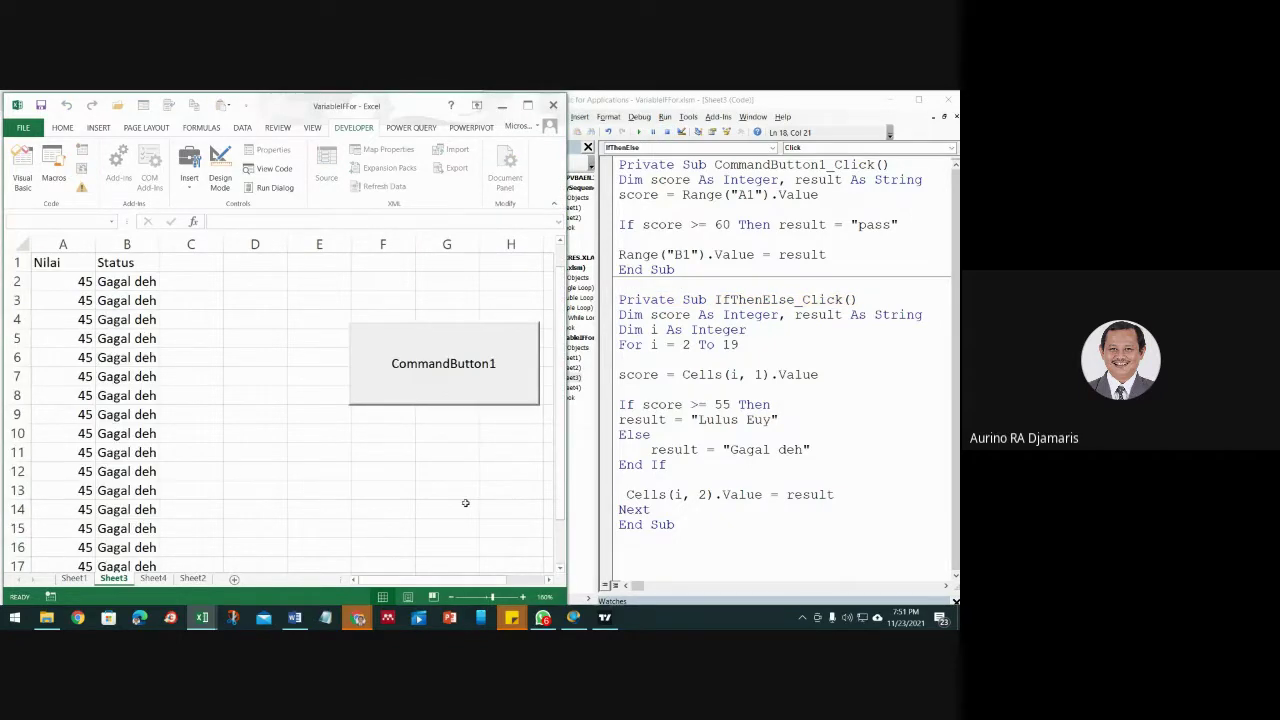
left_click(79, 283)
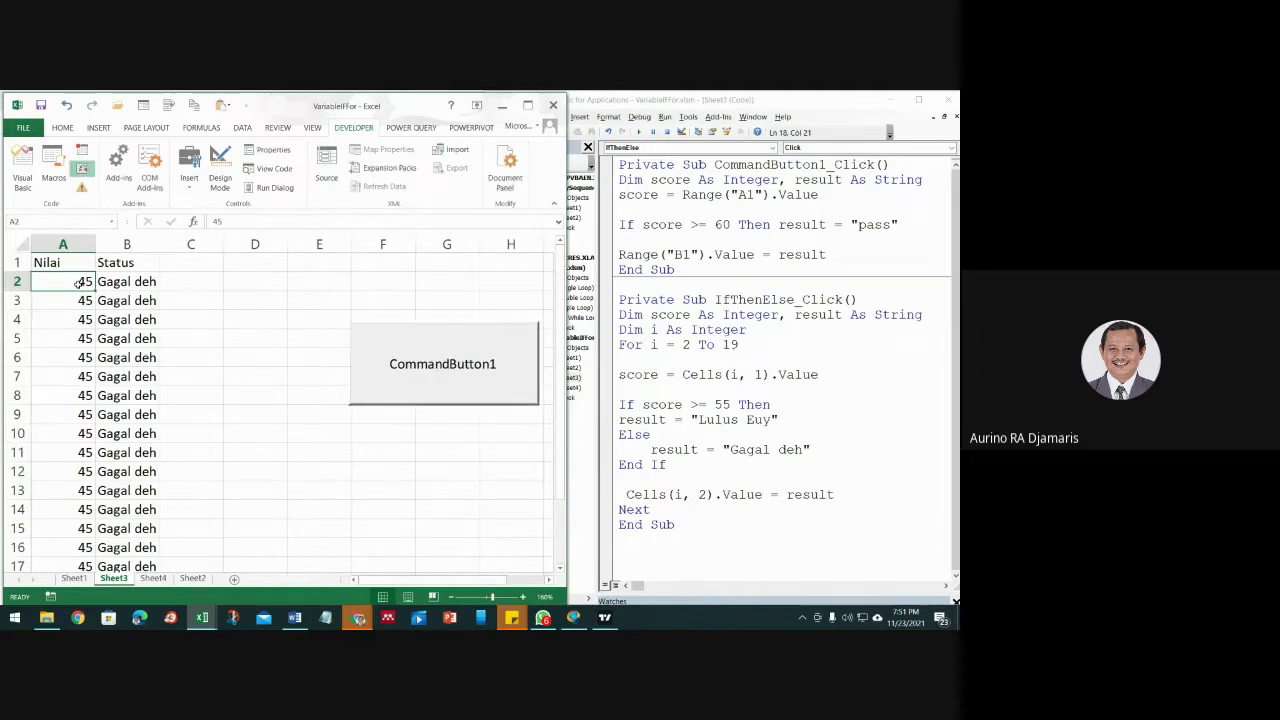
Enter 86 as the score in A2
type("86")
key("Return")
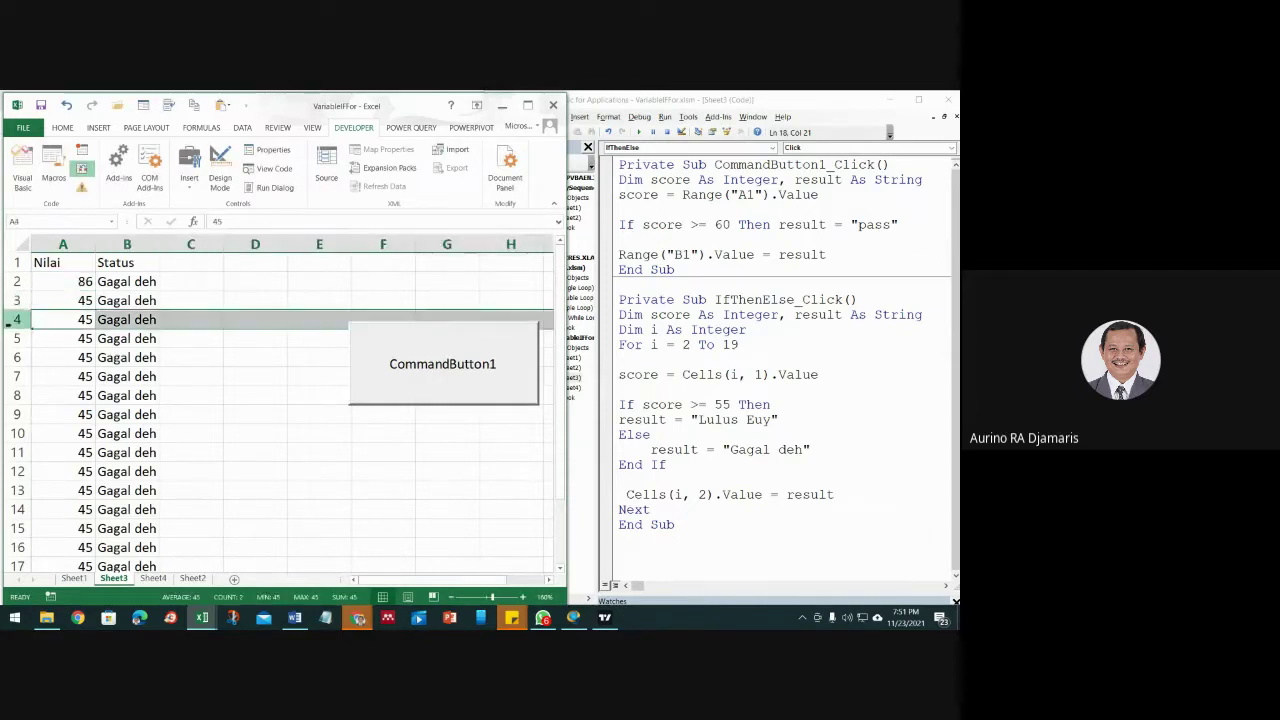
left_click(70, 280)
left_click(70, 281)
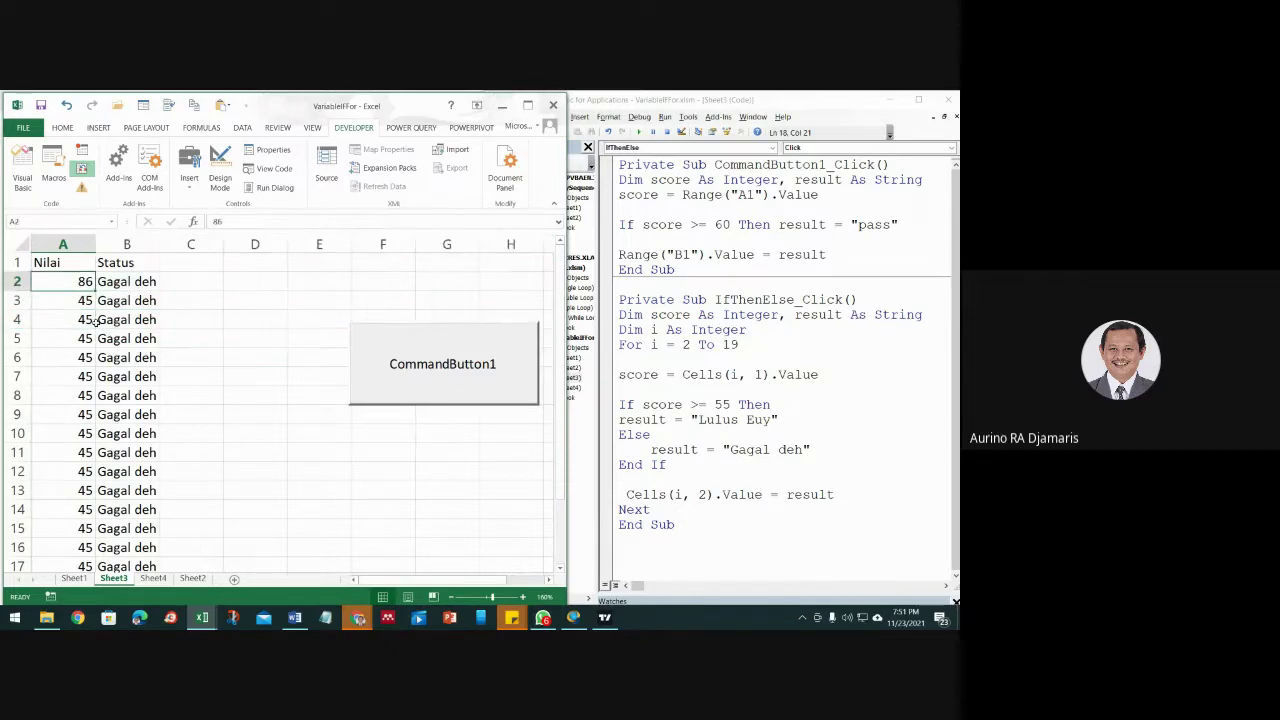
Enter =RANDBETWEEN(30,90) in A2 and fill it down to A19
type("=rand(")
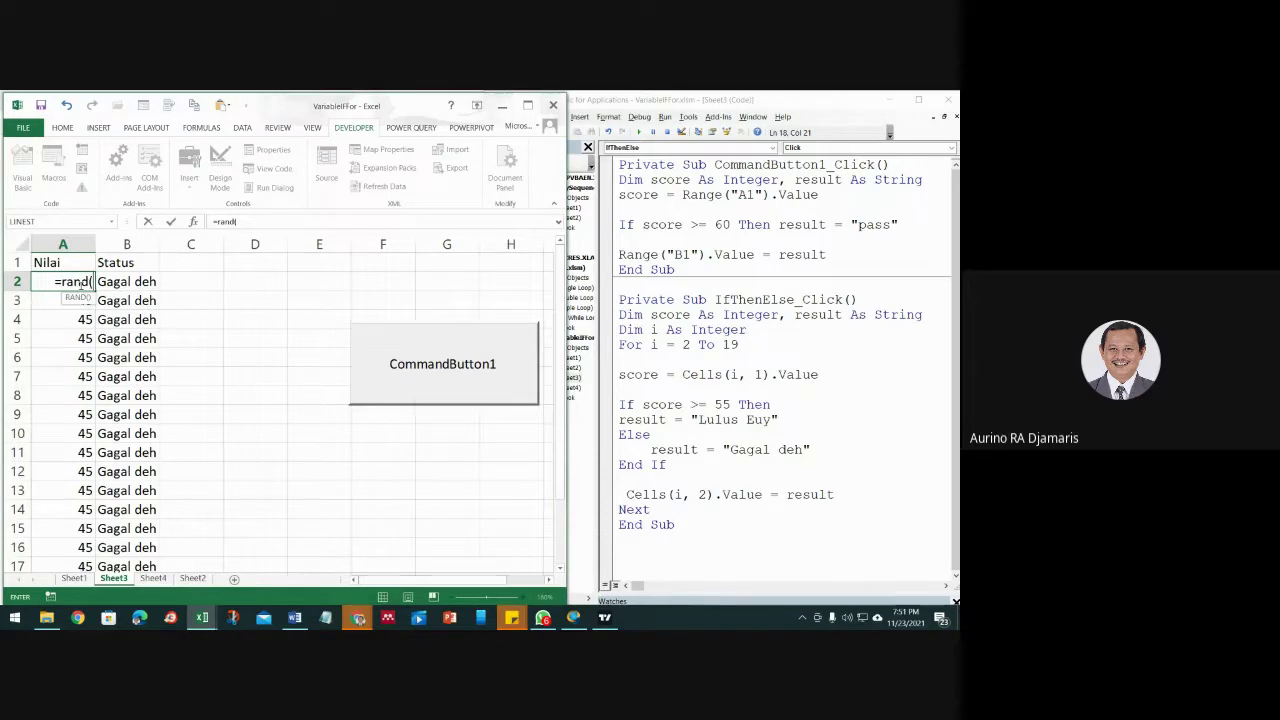
key("BackSpace")
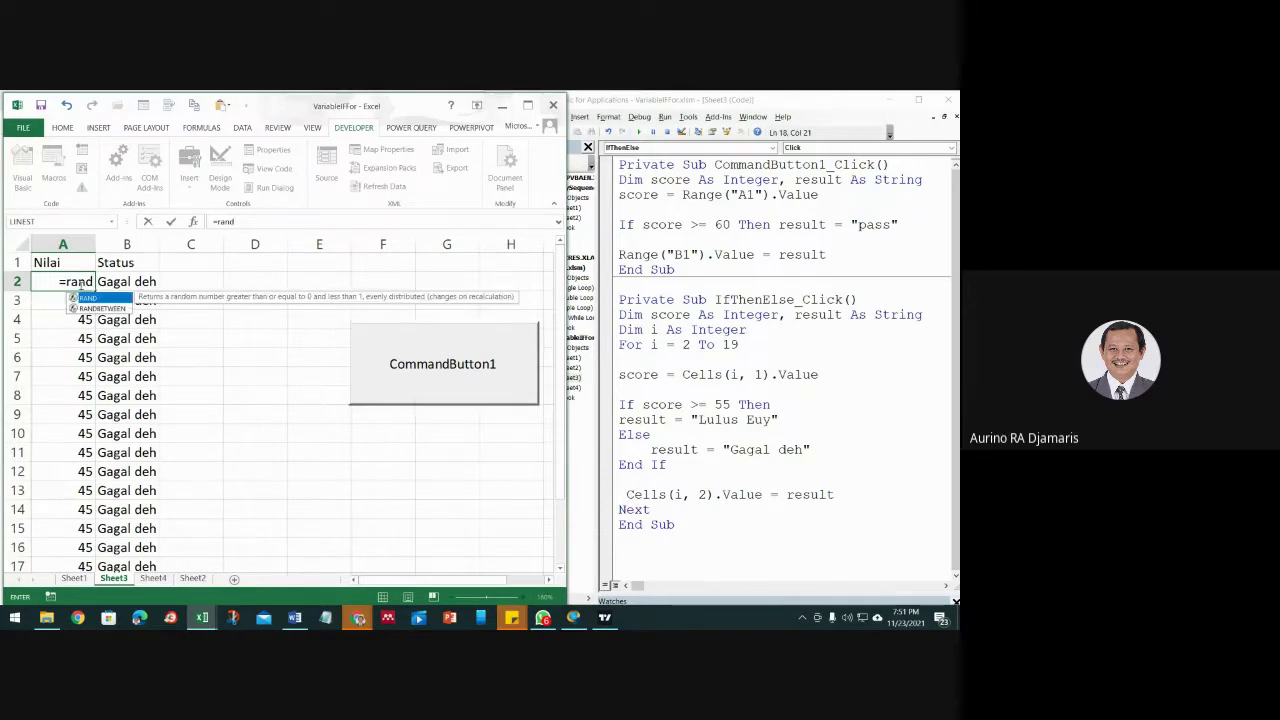
double_click(101, 308)
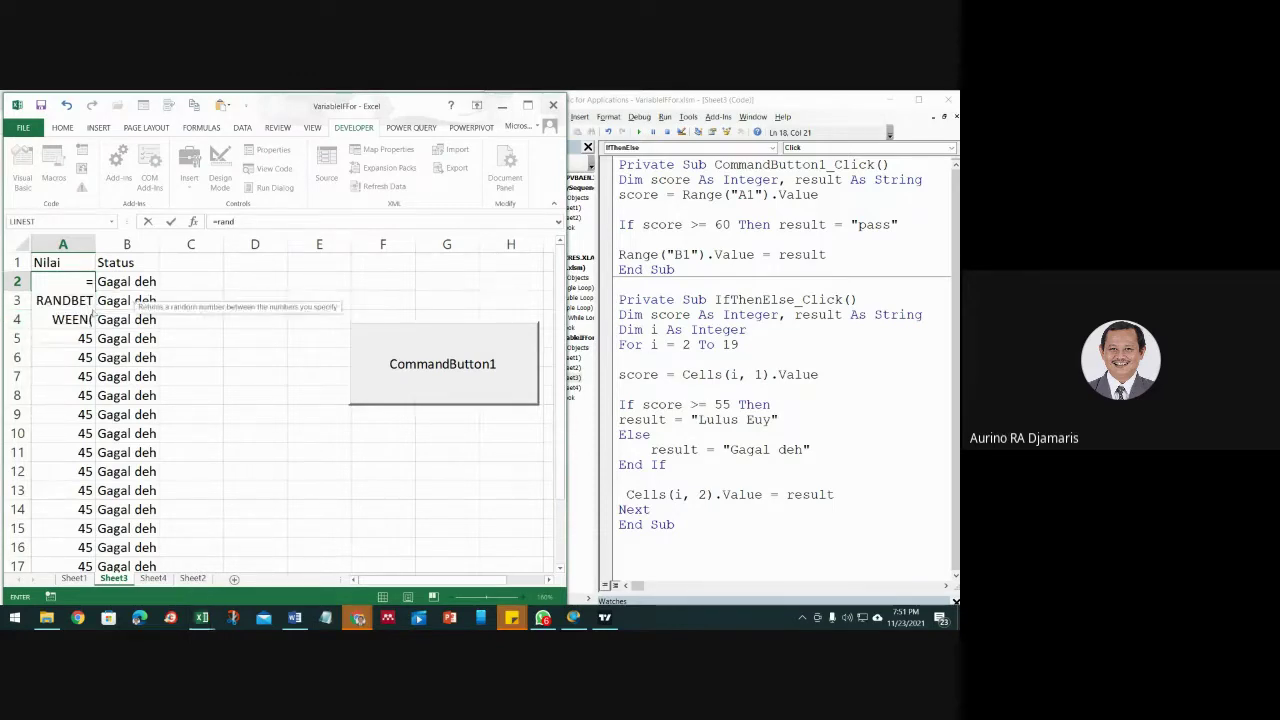
type("30")
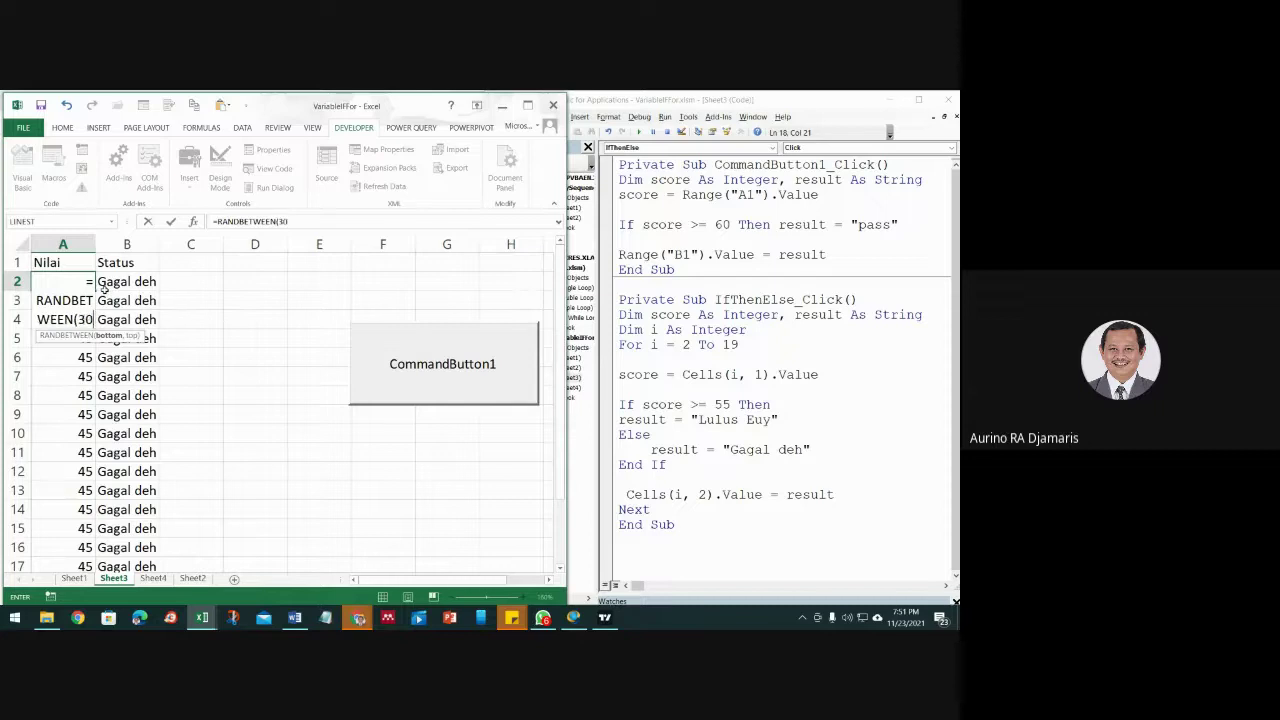
type(",90")
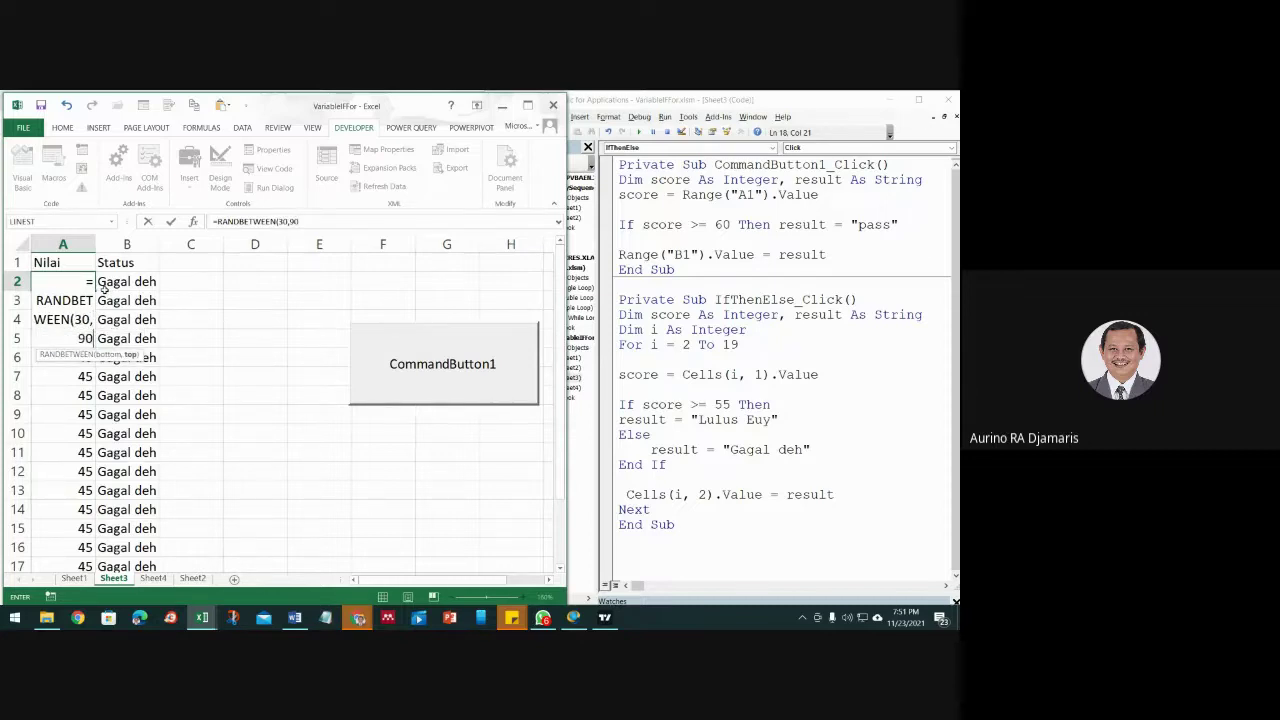
key("Return")
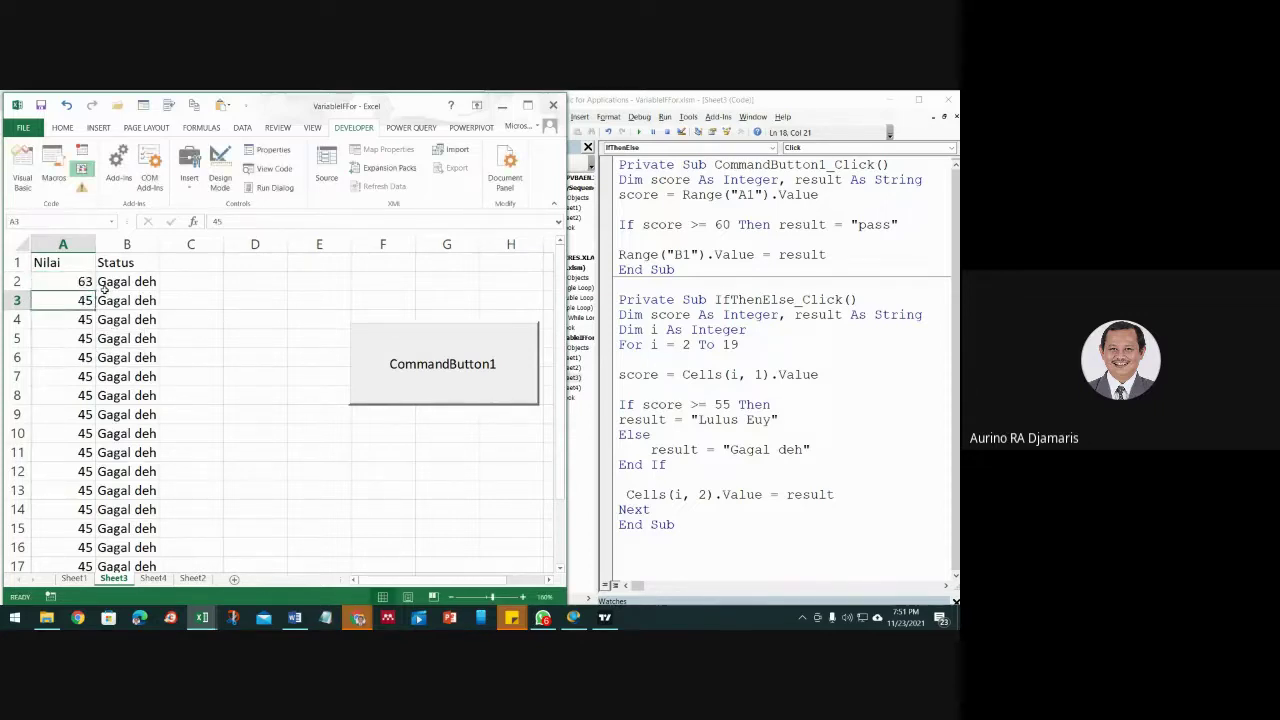
left_click(74, 276)
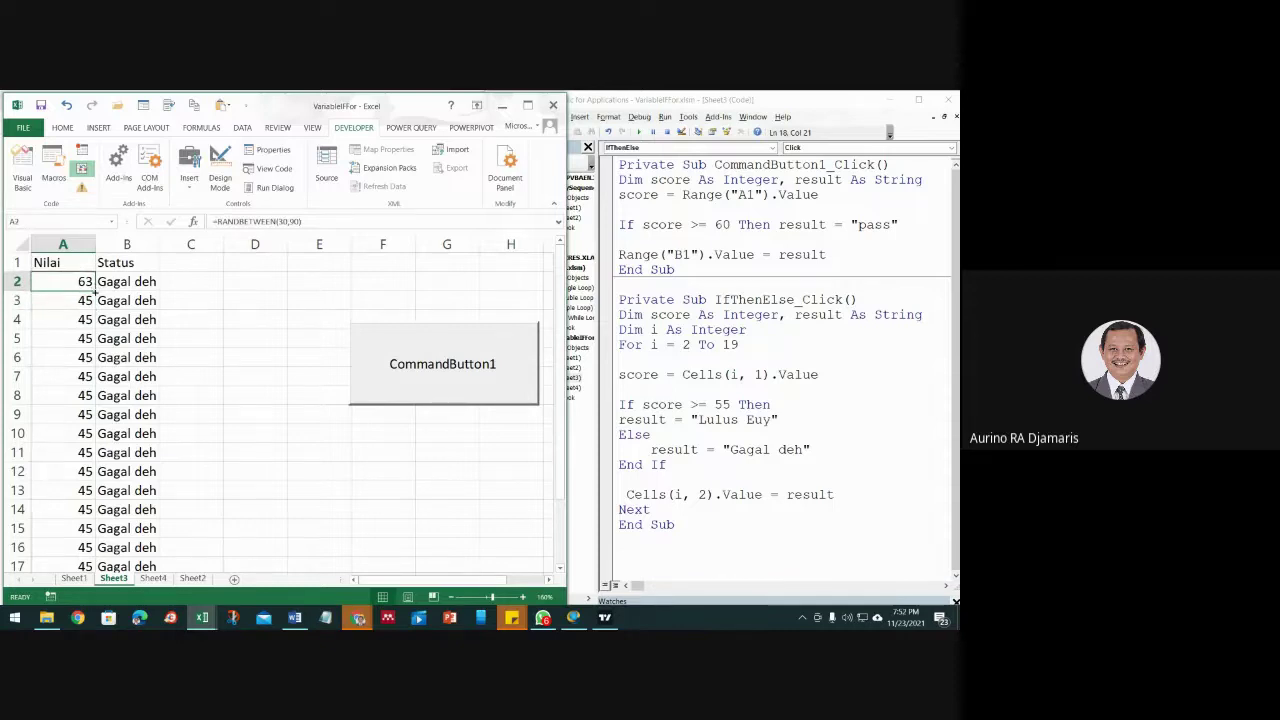
double_click(95, 291)
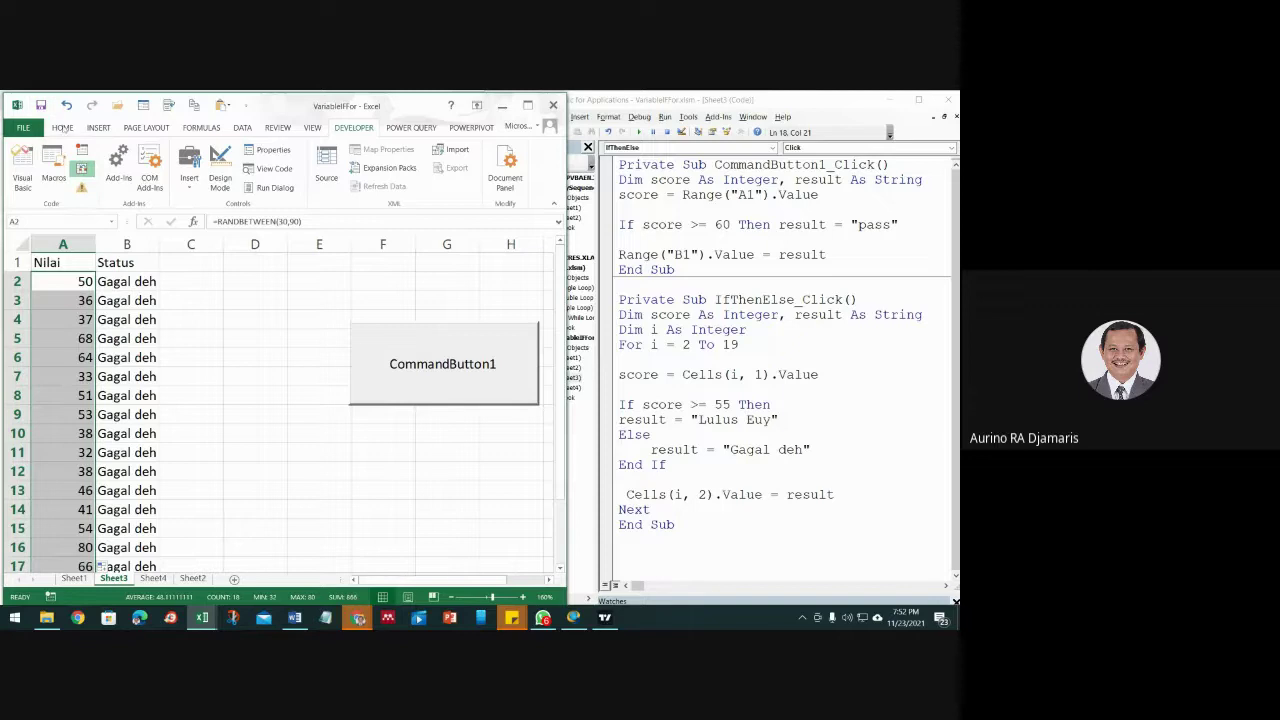
Copy the Nilai scores and rerun CommandButton1 to grade the random scores
left_click(63, 128)
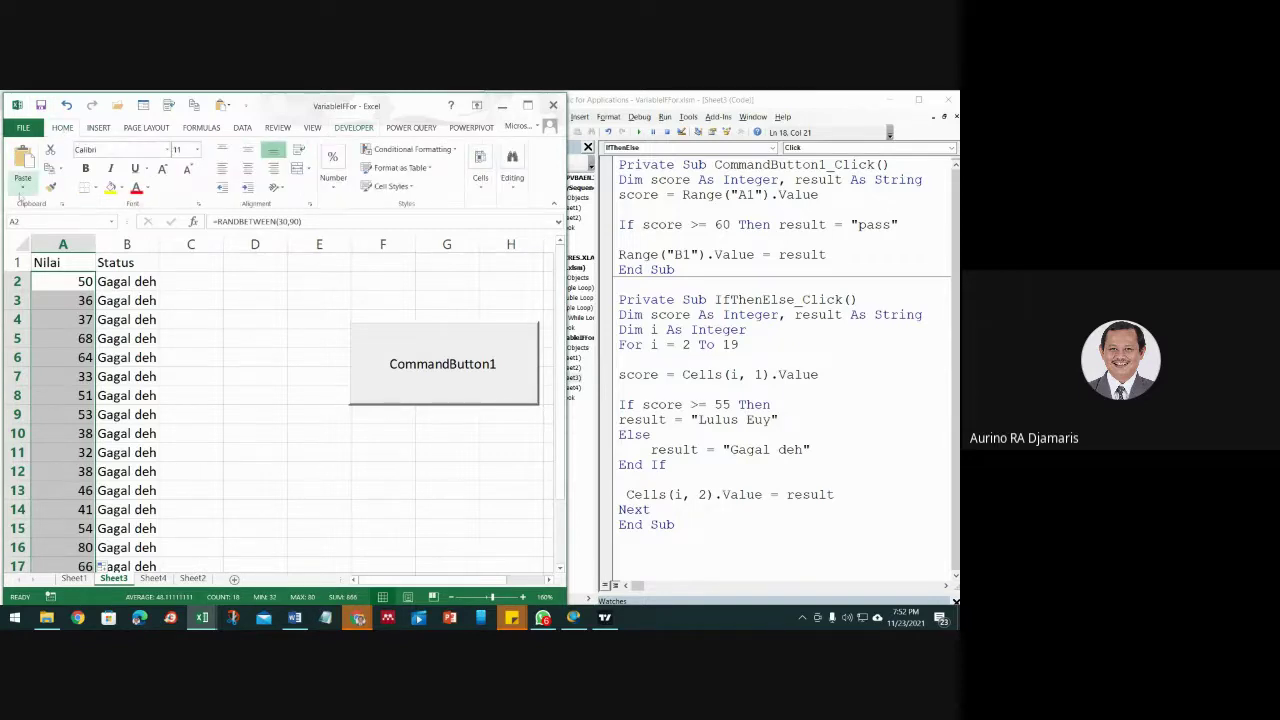
left_click(50, 170)
left_click(22, 186)
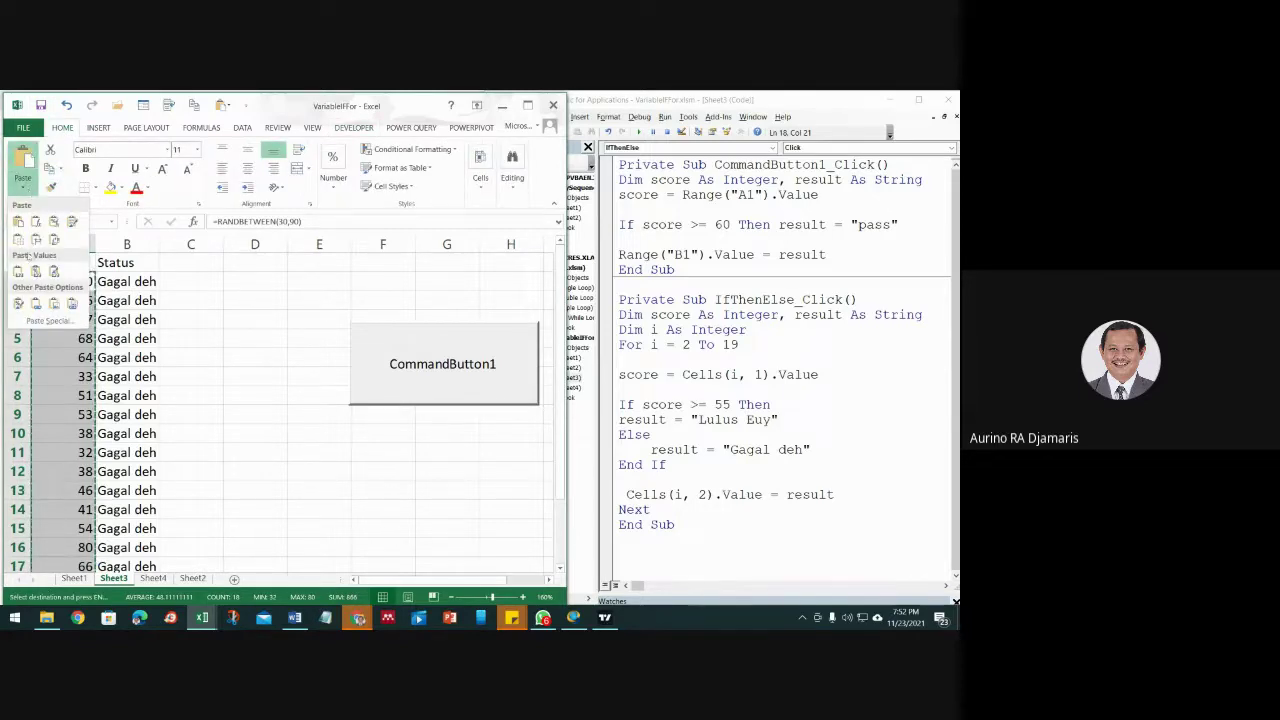
key("Escape")
left_click(257, 300)
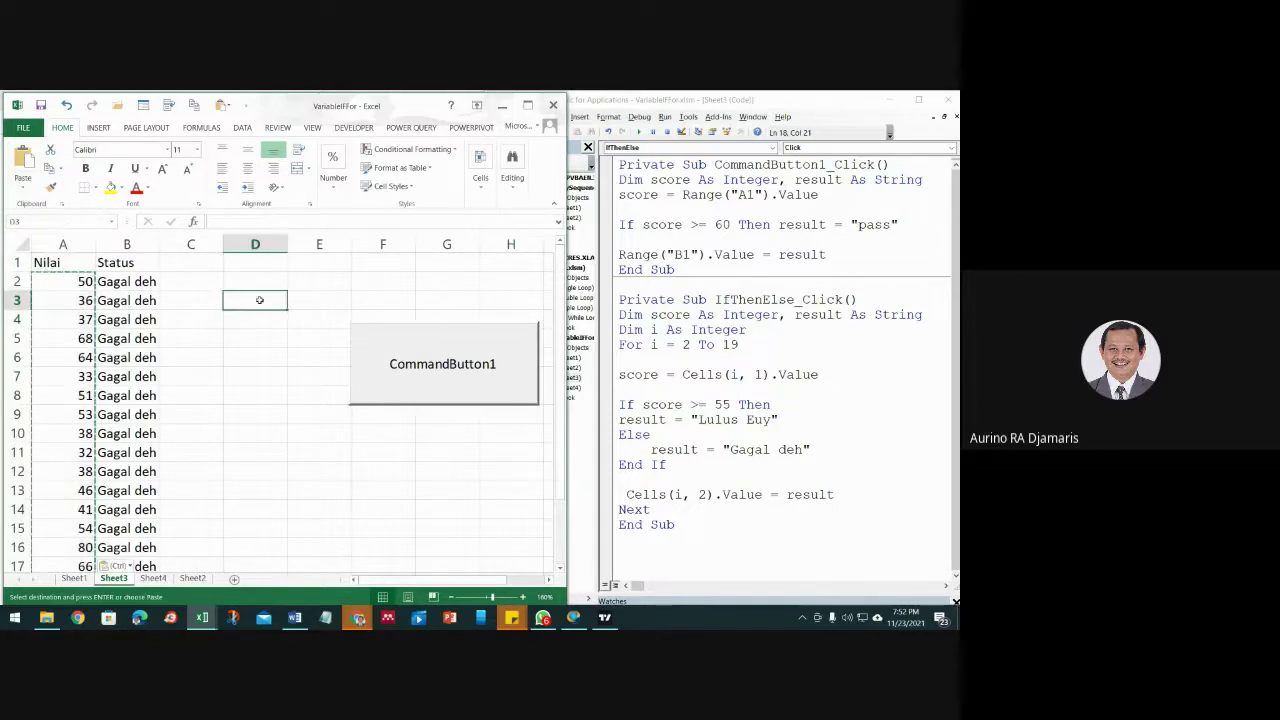
scroll(262, 330, "down", 2)
scroll(266, 337, "up", 2)
scroll(266, 337, "up", 2, "ctrl")
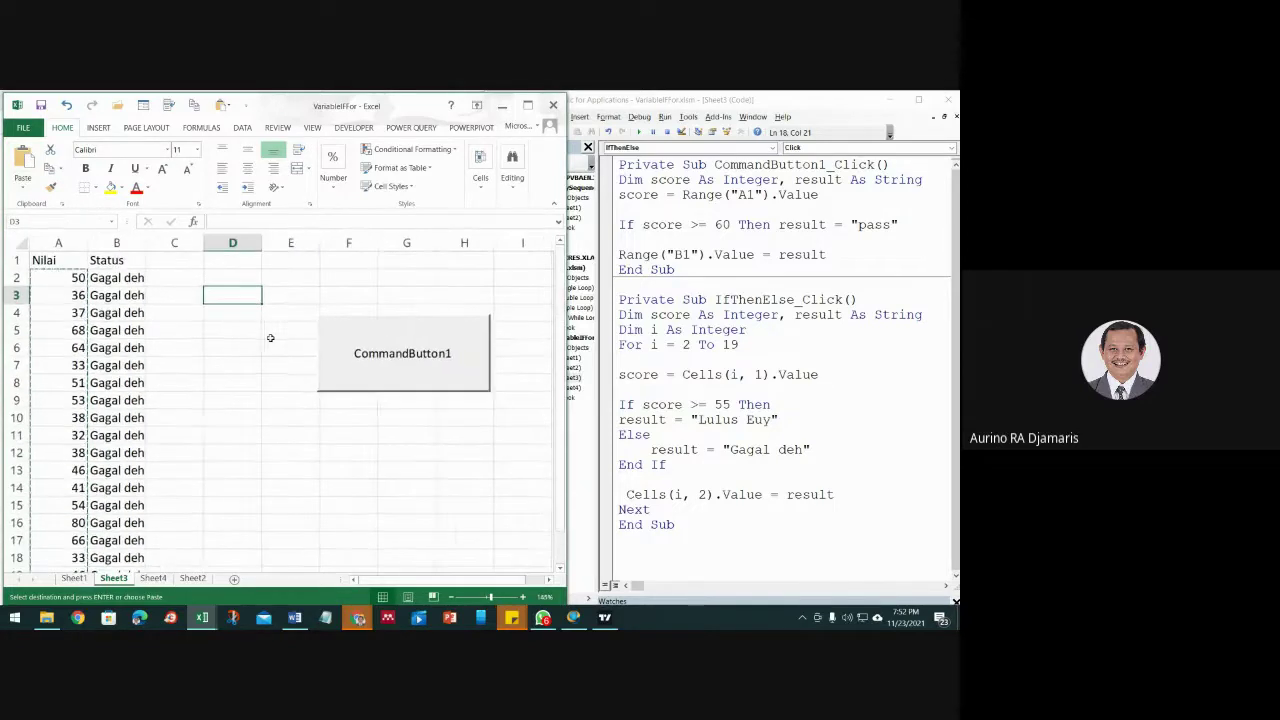
scroll(266, 337, "up", 1, "ctrl")
left_click(388, 452)
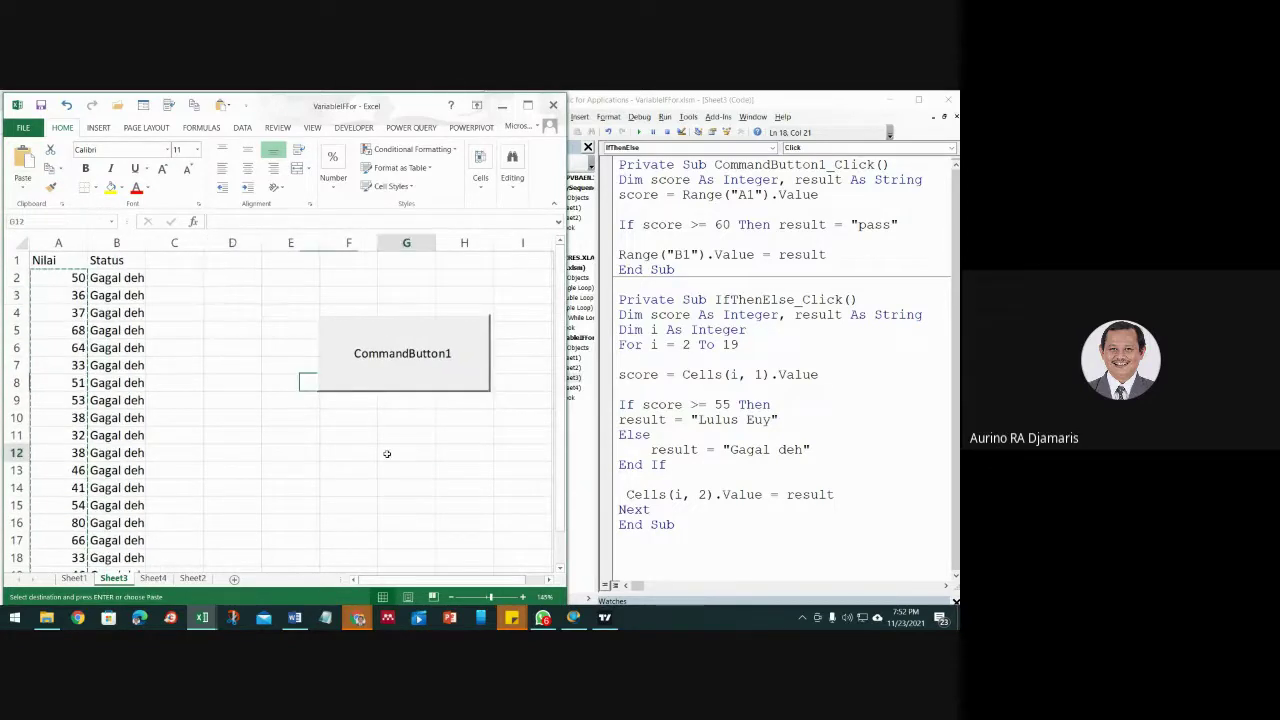
left_click(436, 366)
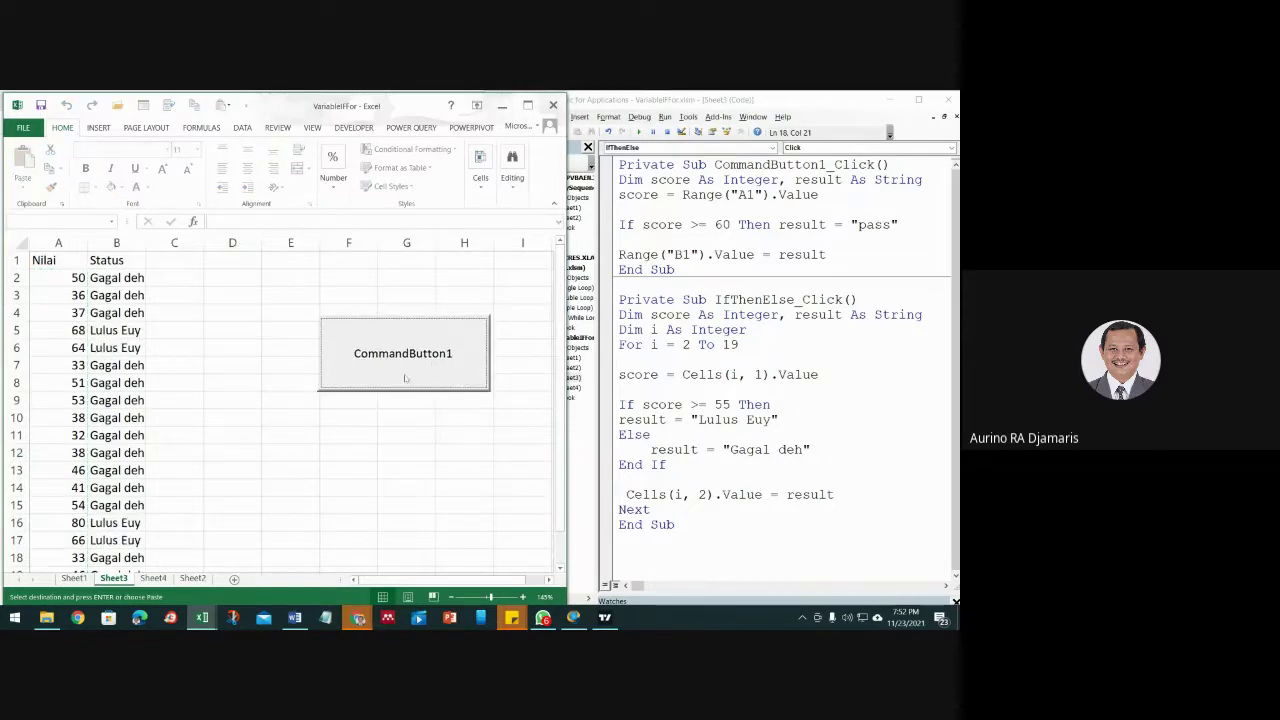
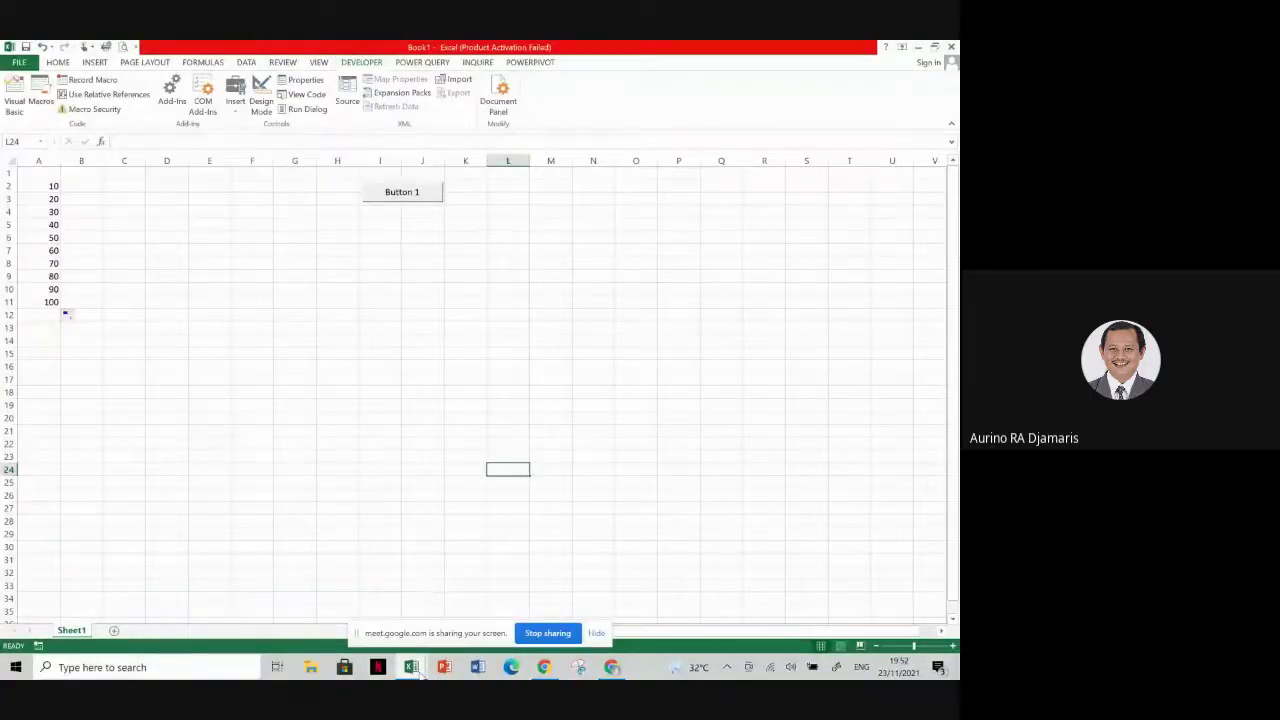
Change the last line's Cells(i, 1) to Cells(i, 2) in the code editor
mouse_move(411, 674)
left_click(435, 596)
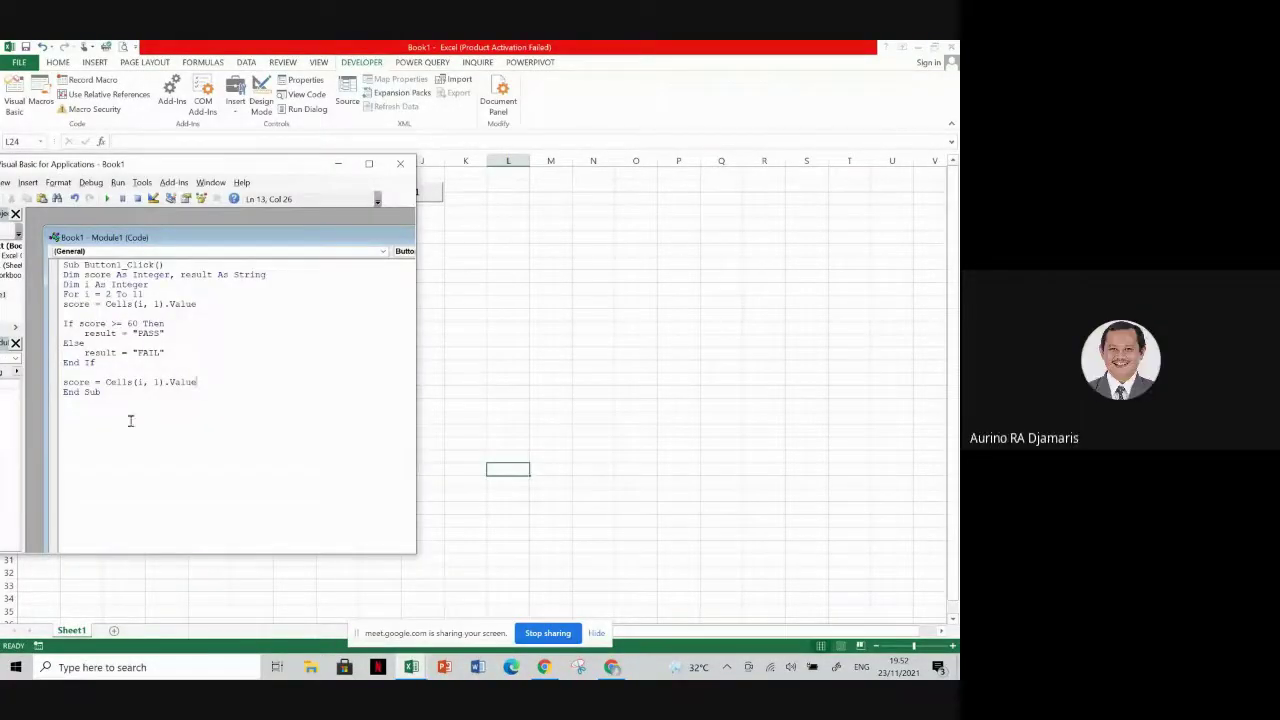
left_click(156, 382)
key("Delete")
type("2")
Test the macro from Button 1, dismiss the error, and reset the stopped run
left_click_drag(215, 164, 749, 160)
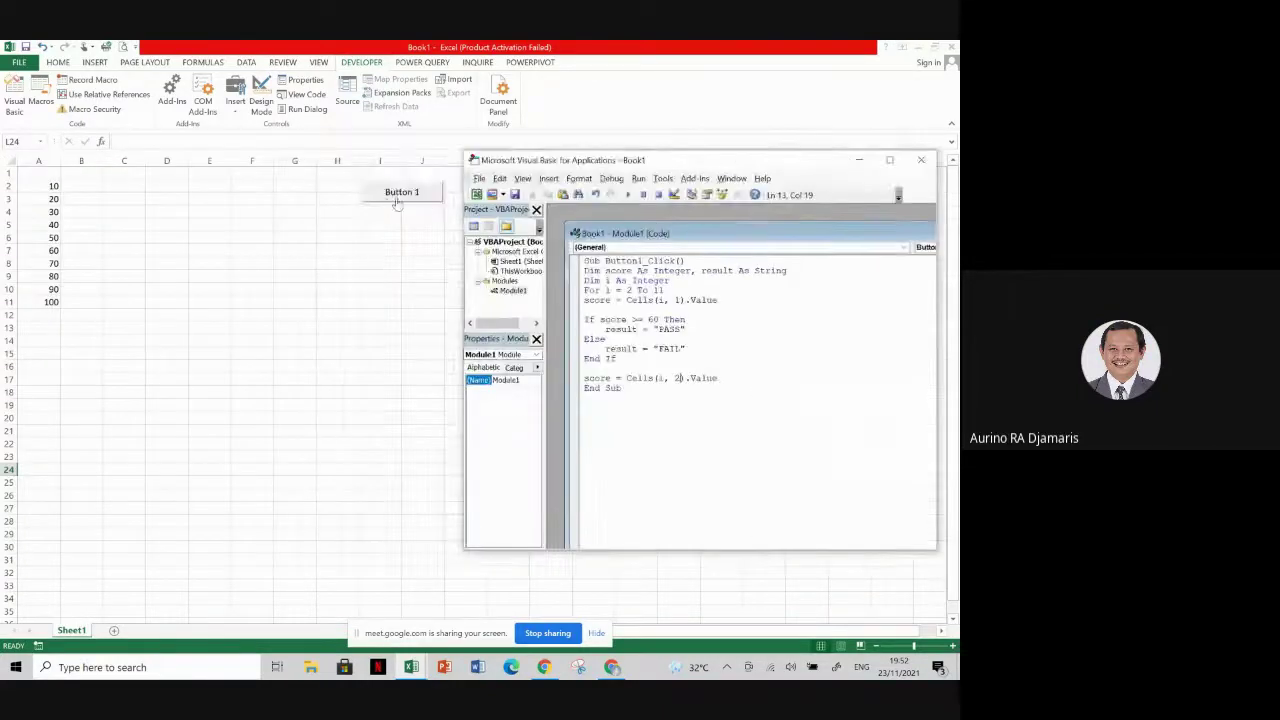
left_click(390, 205)
left_click(472, 403)
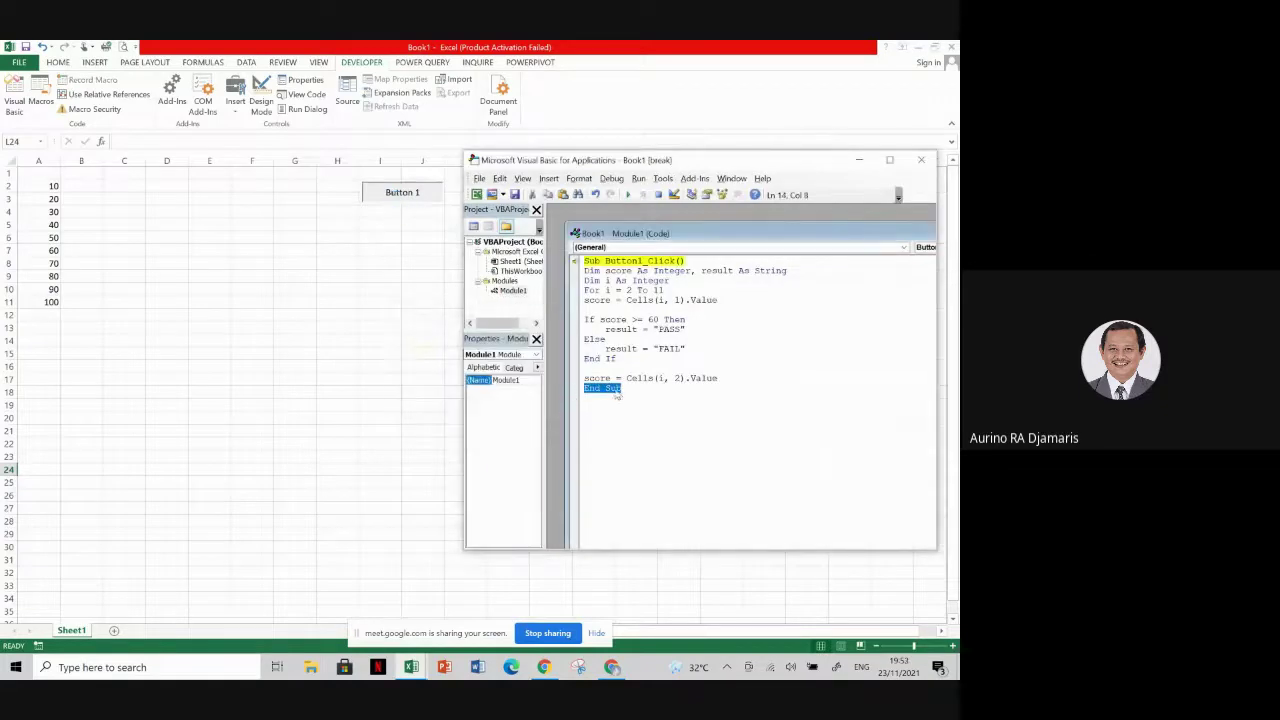
left_click(647, 261)
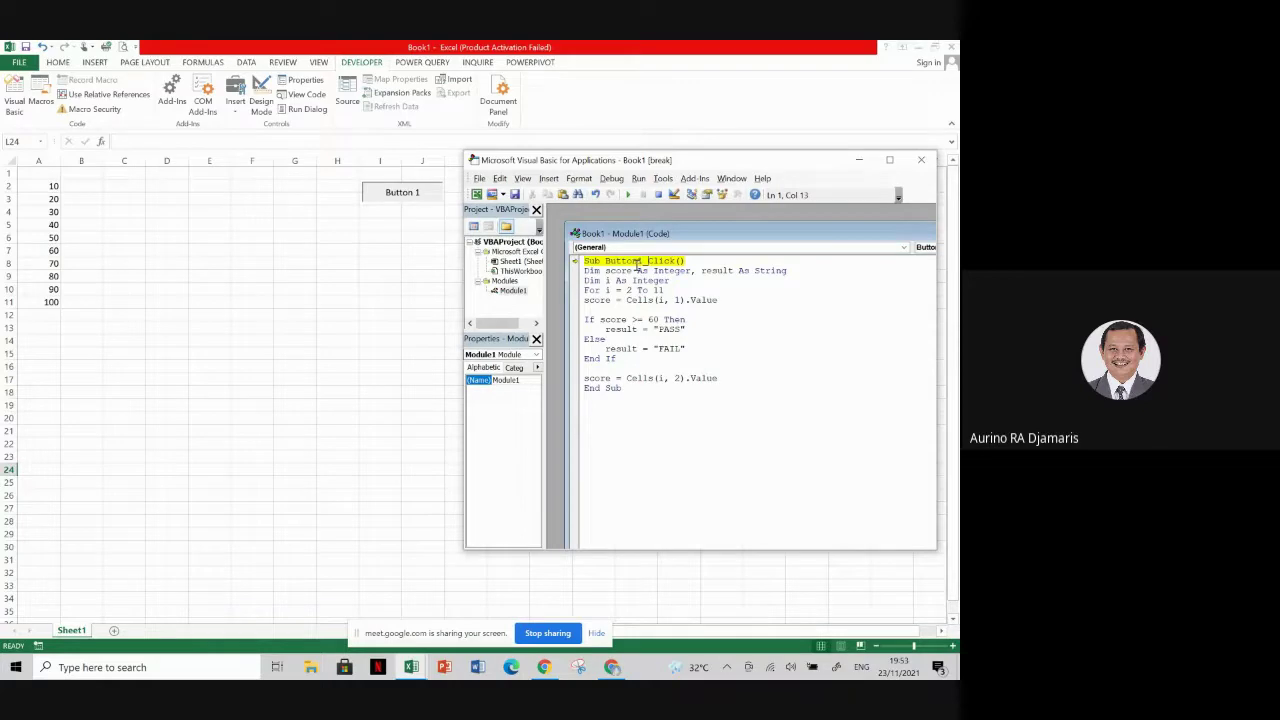
left_click(658, 194)
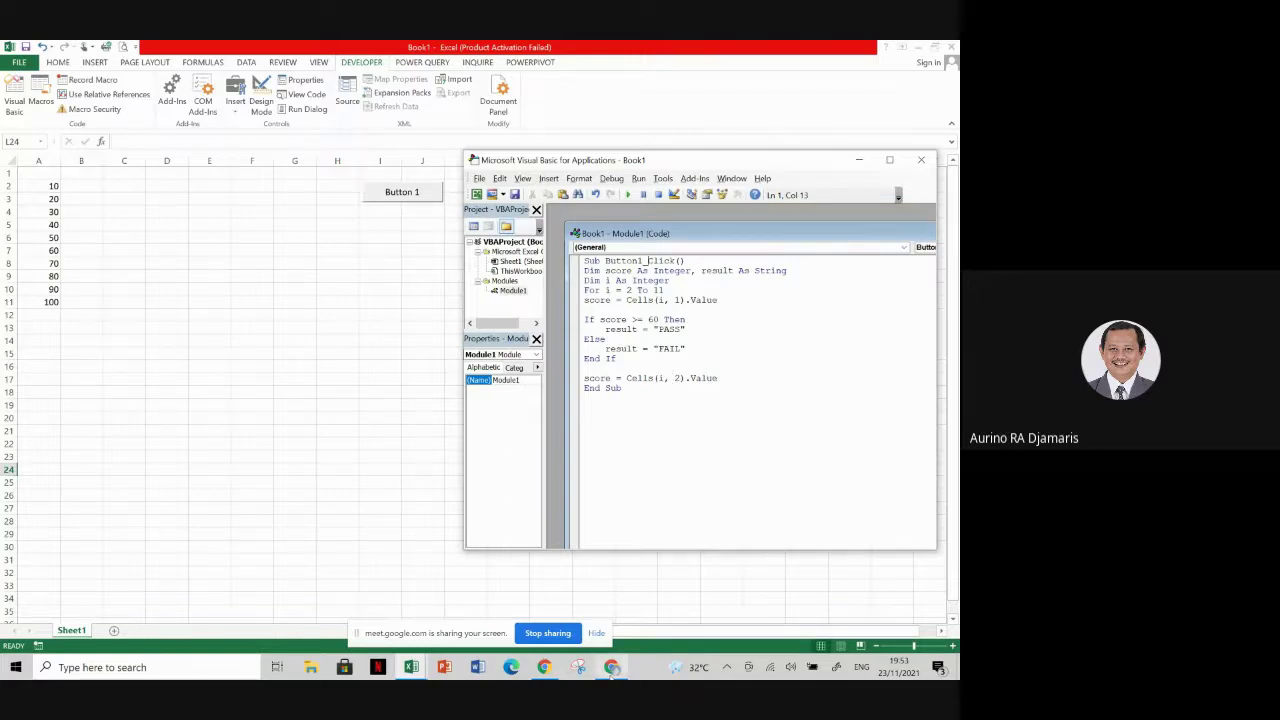
Switch between the video call and the code editor, ending with the editor in front
mouse_move(611, 667)
left_click(573, 597)
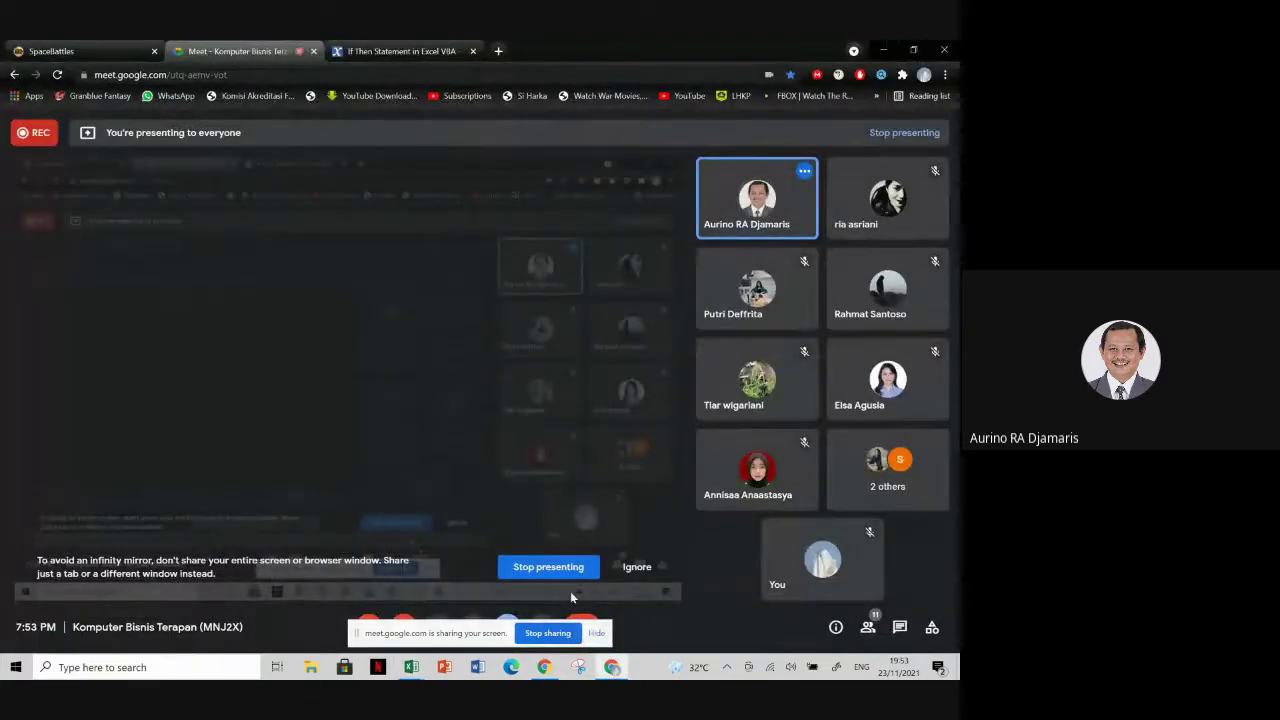
mouse_move(411, 667)
left_click(475, 570)
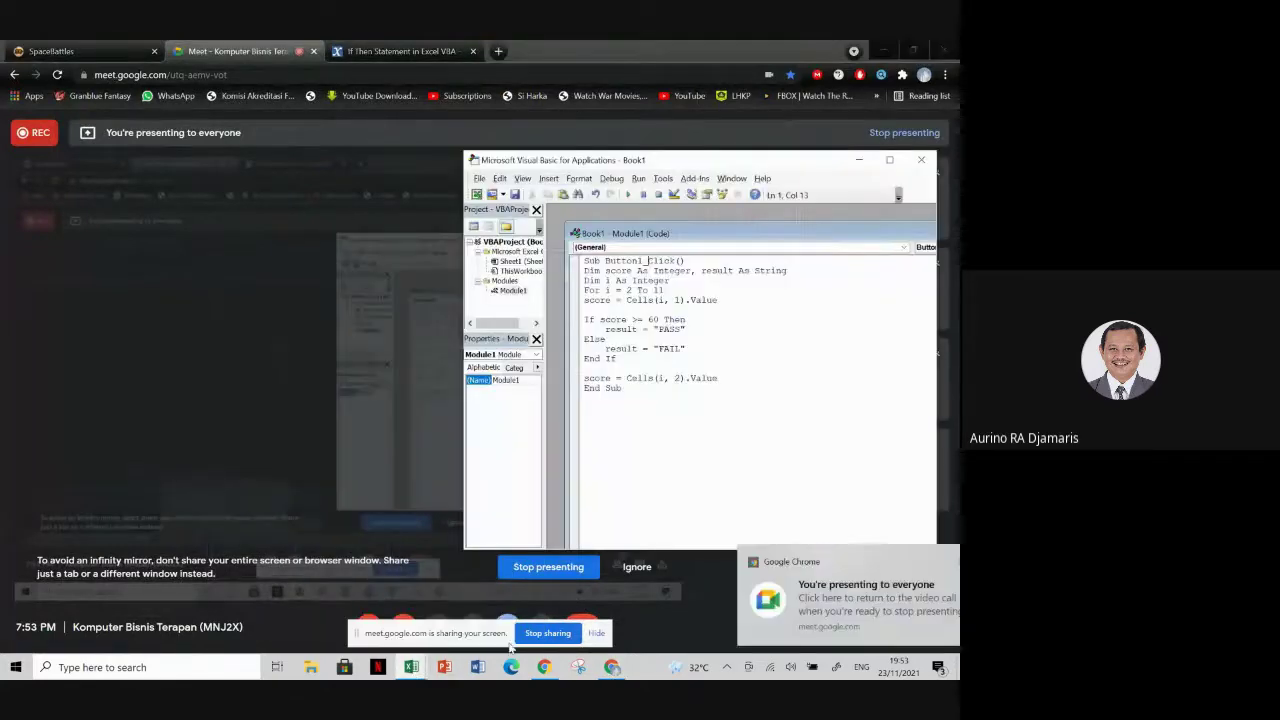
left_click(365, 620)
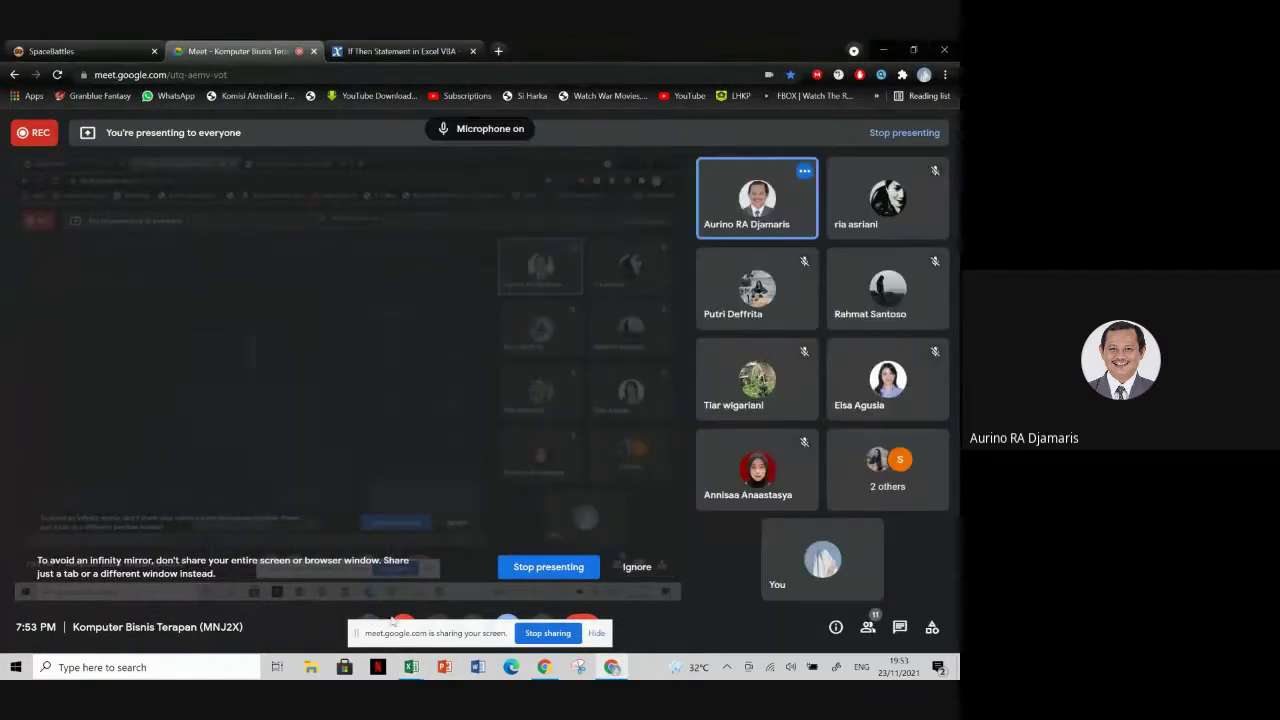
mouse_move(411, 667)
left_click(480, 600)
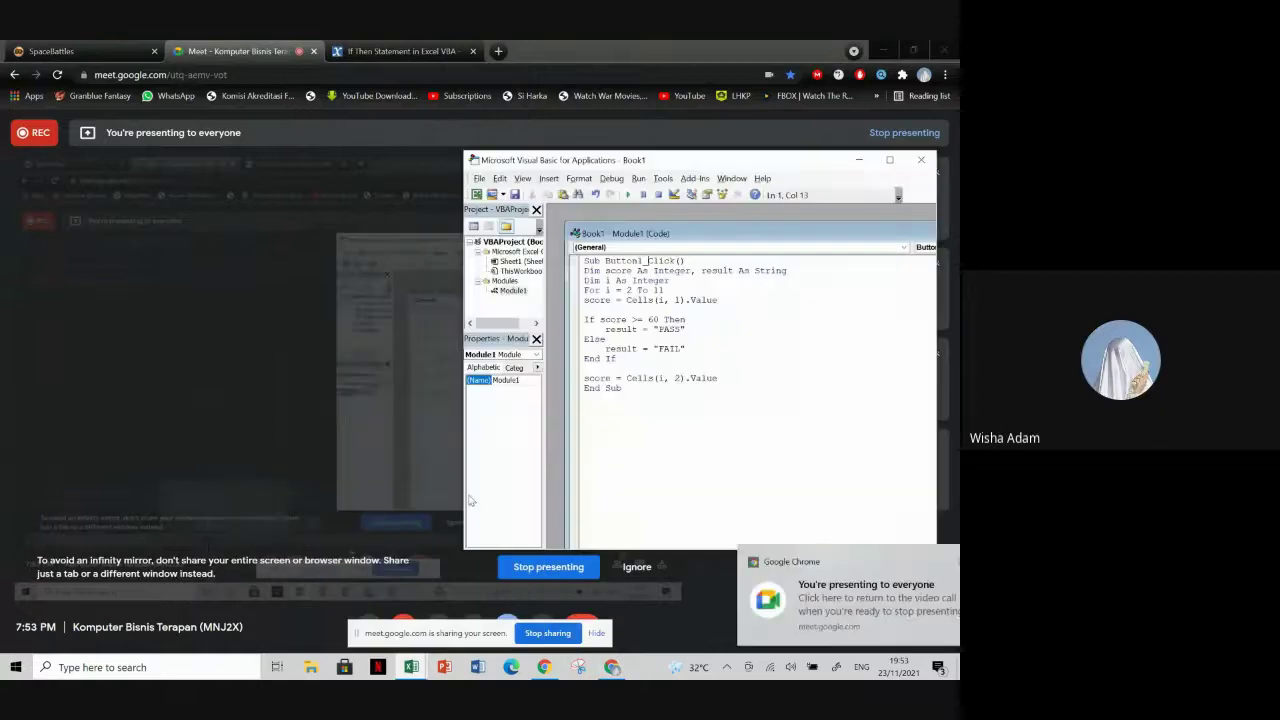
Set the code font size to 16 on the Options dialog's Editor Format tab
left_click(522, 178)
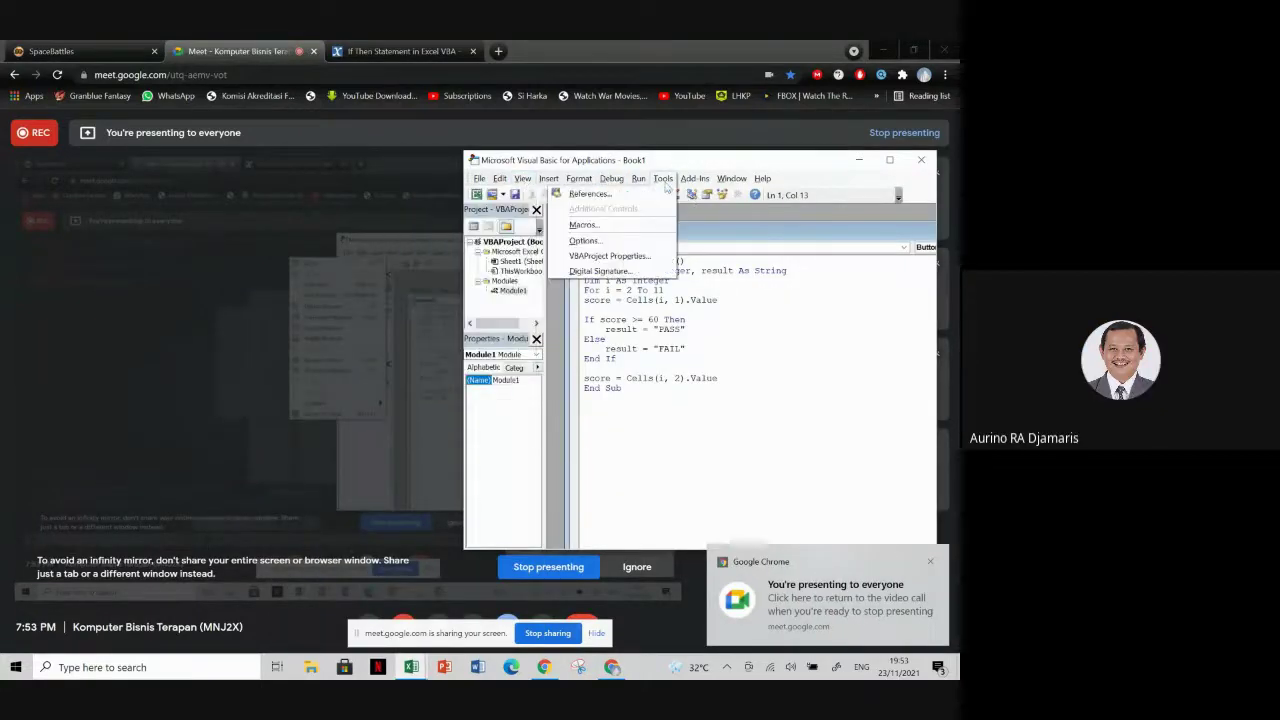
left_click(665, 182)
left_click(665, 180)
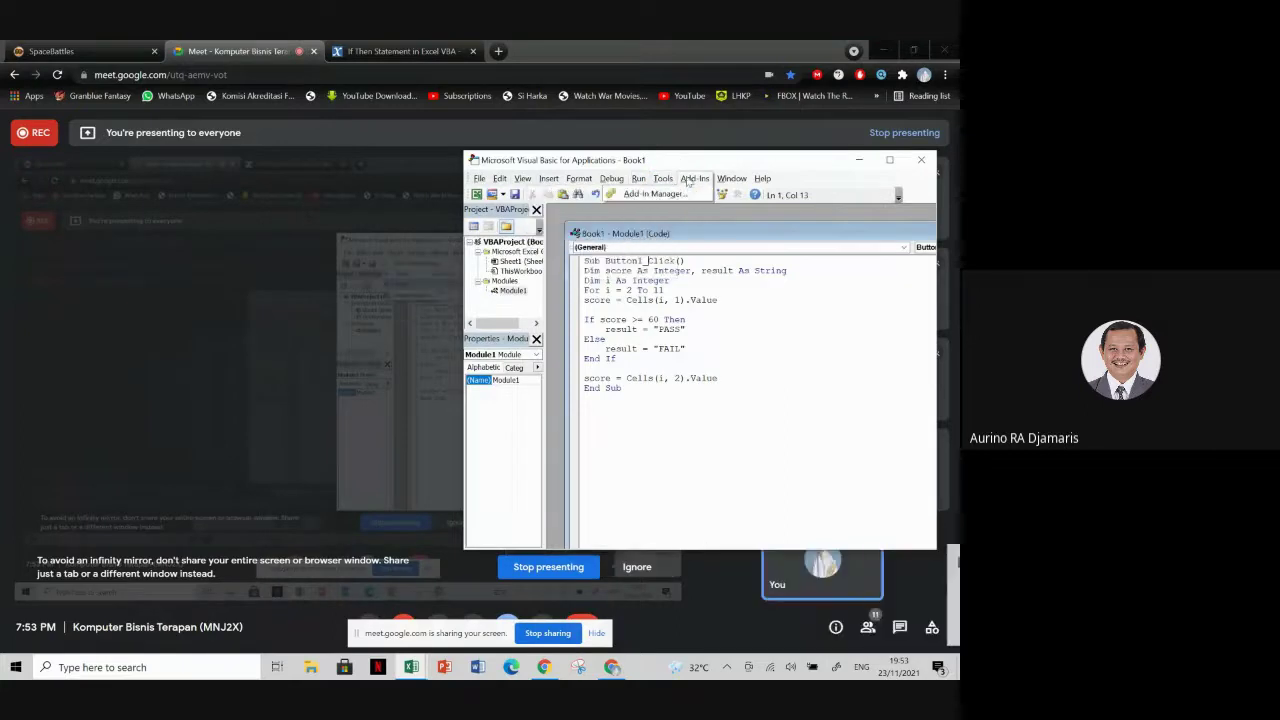
left_click(600, 239)
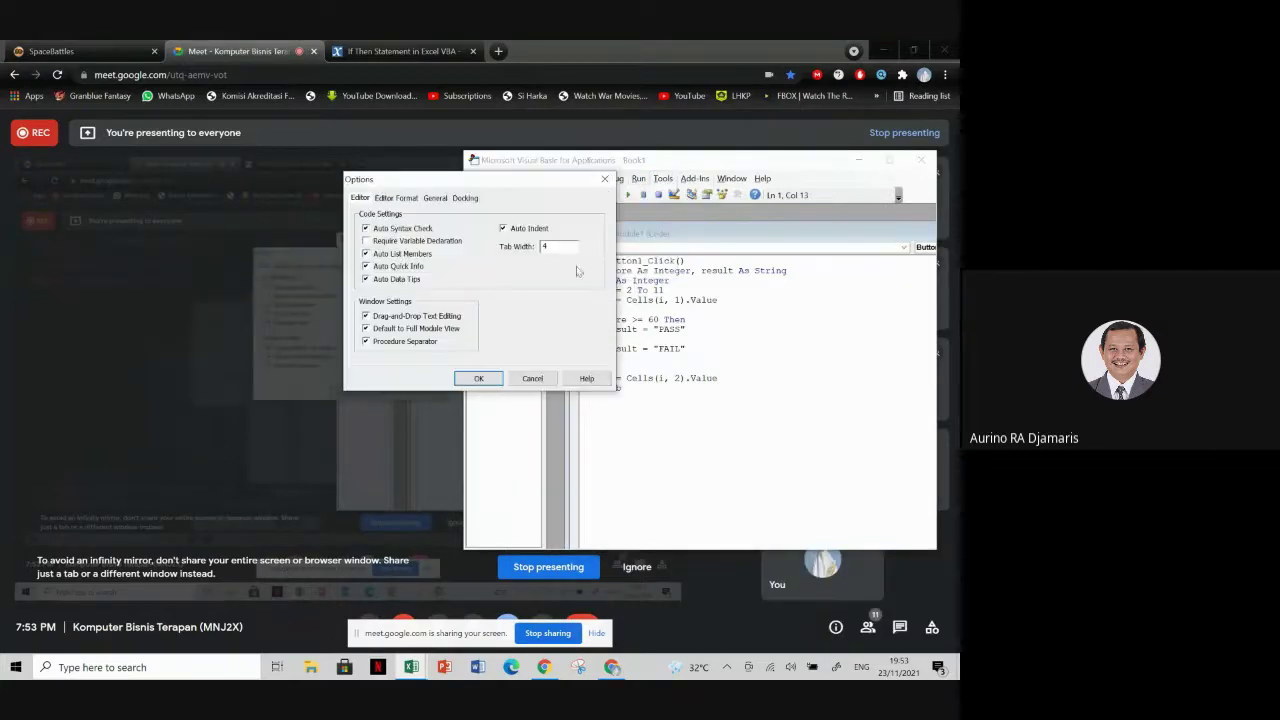
left_click(395, 198)
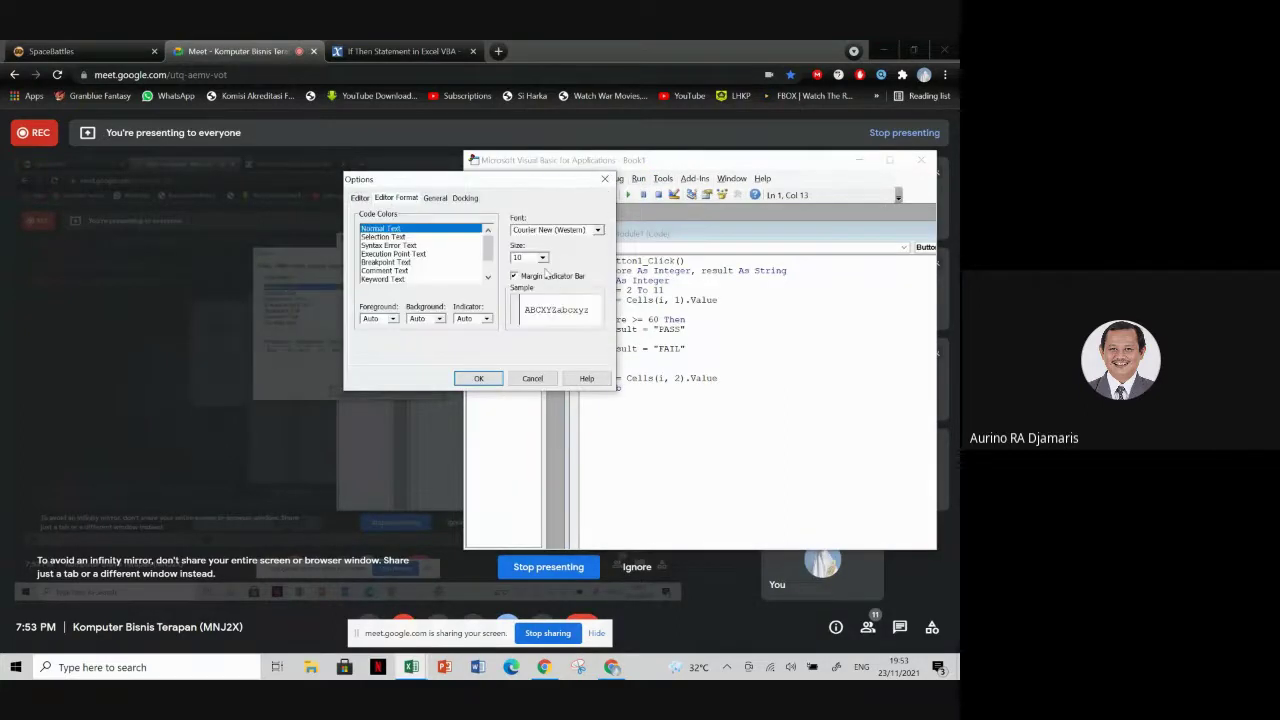
left_click(542, 257)
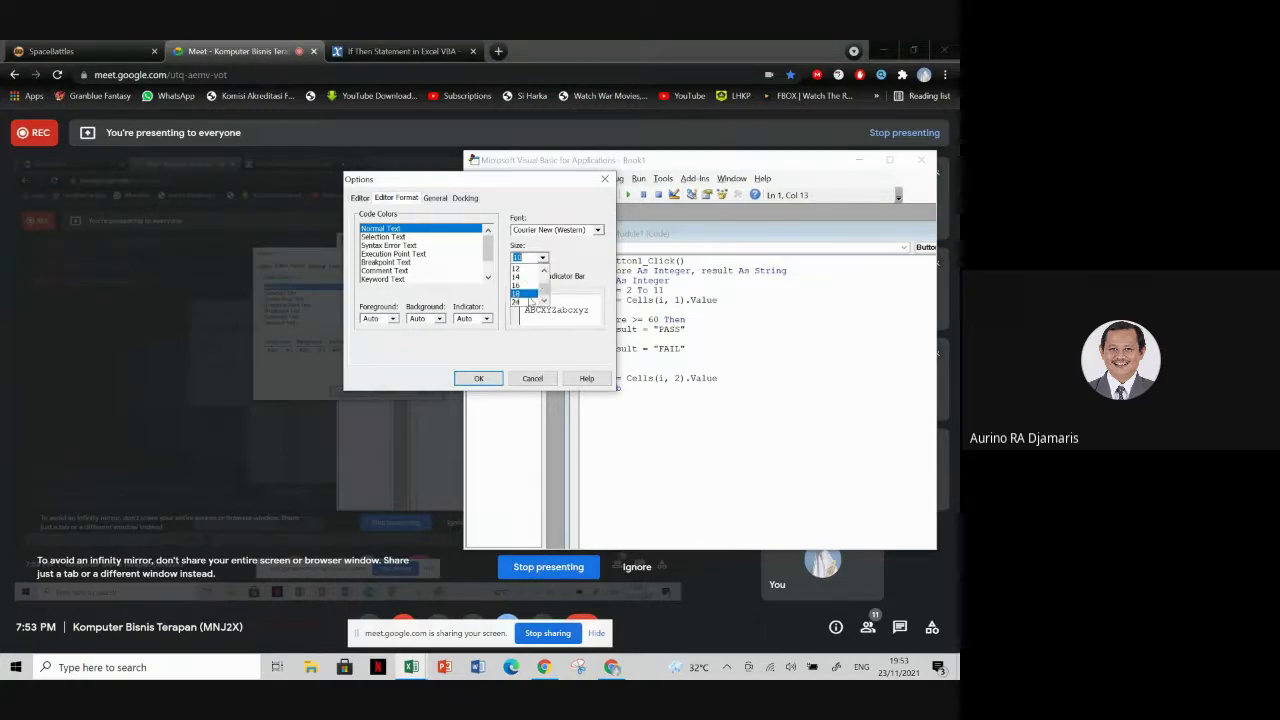
left_click(528, 301)
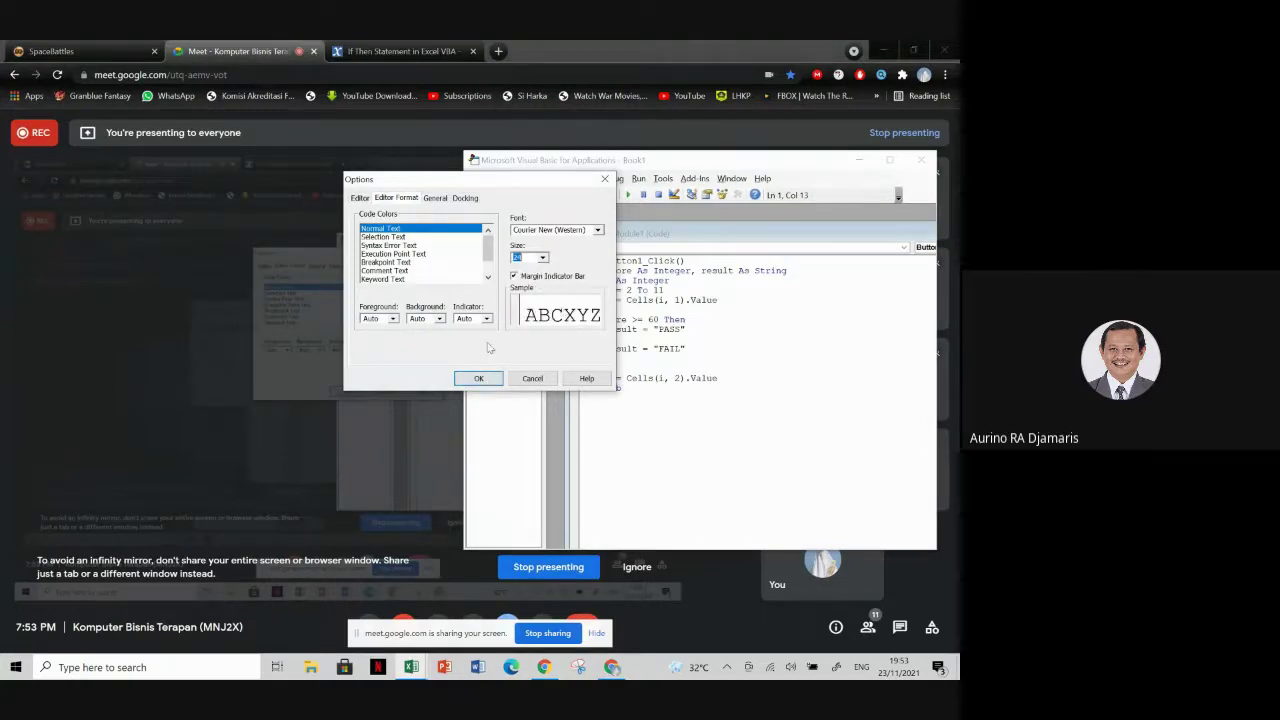
left_click(542, 257)
left_click(520, 285)
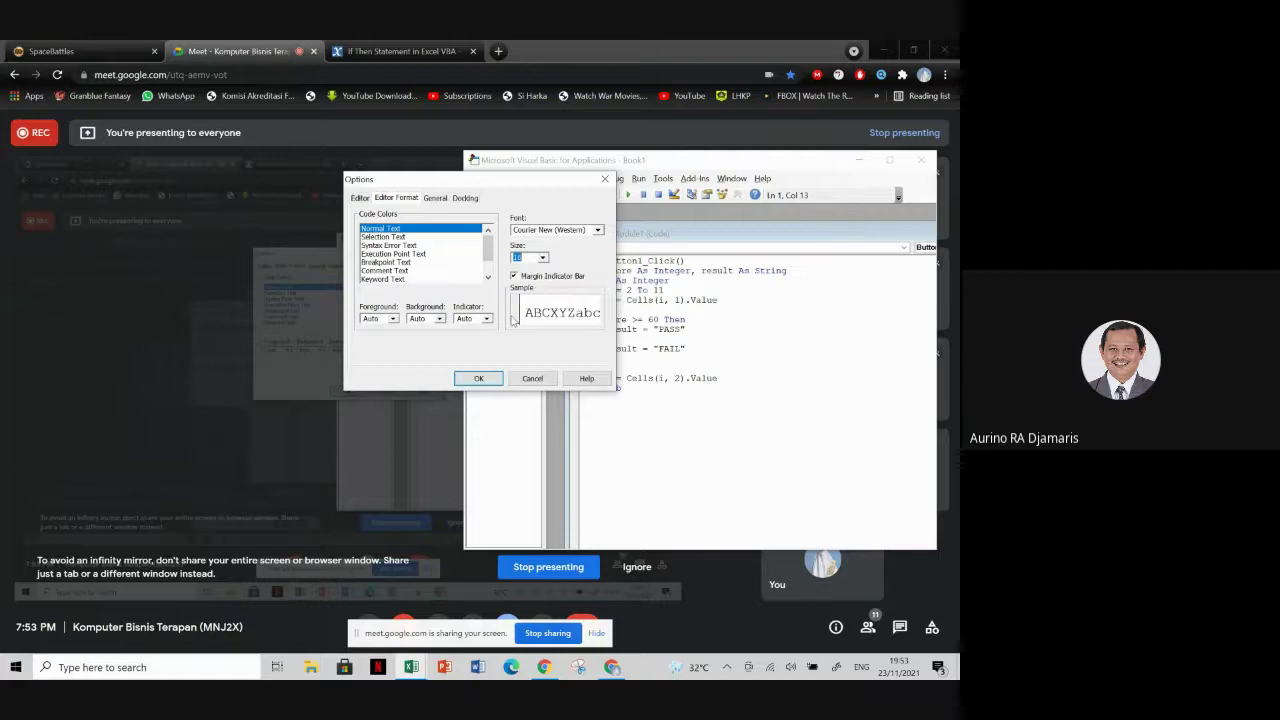
left_click(491, 378)
Shift the editor window left and return to the Excel workbook
left_click(788, 425)
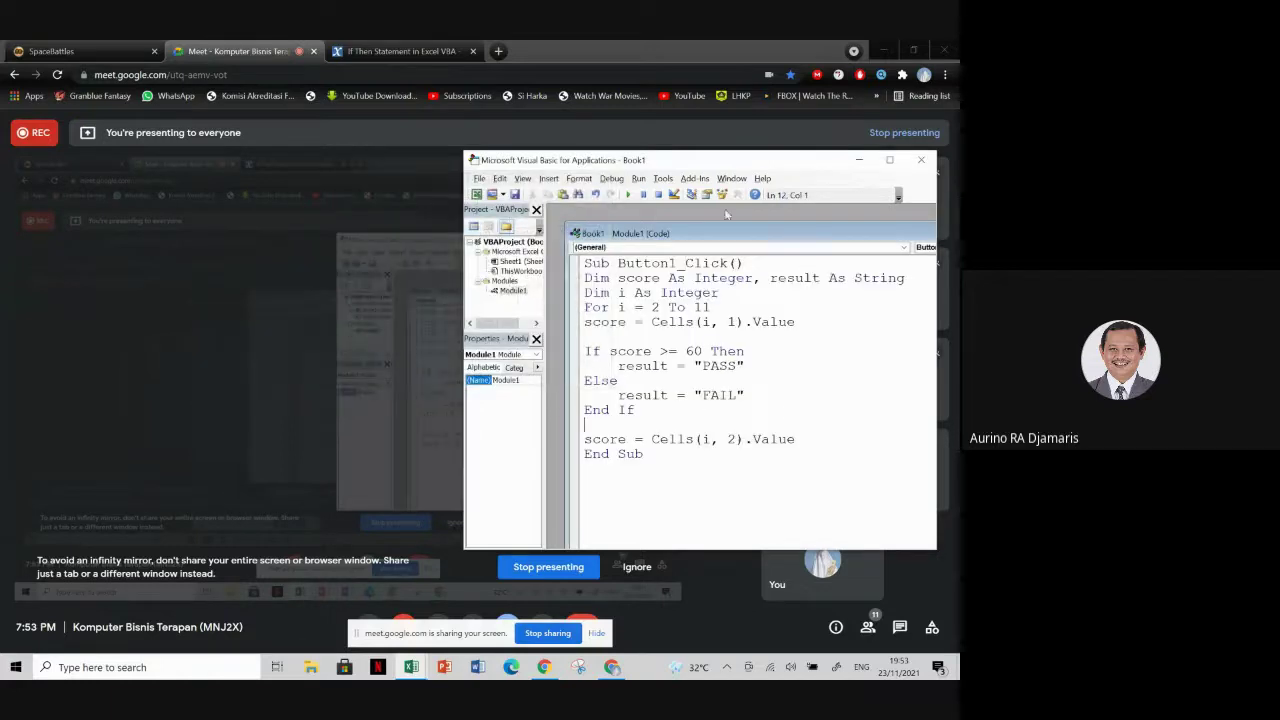
left_click_drag(744, 235, 730, 219)
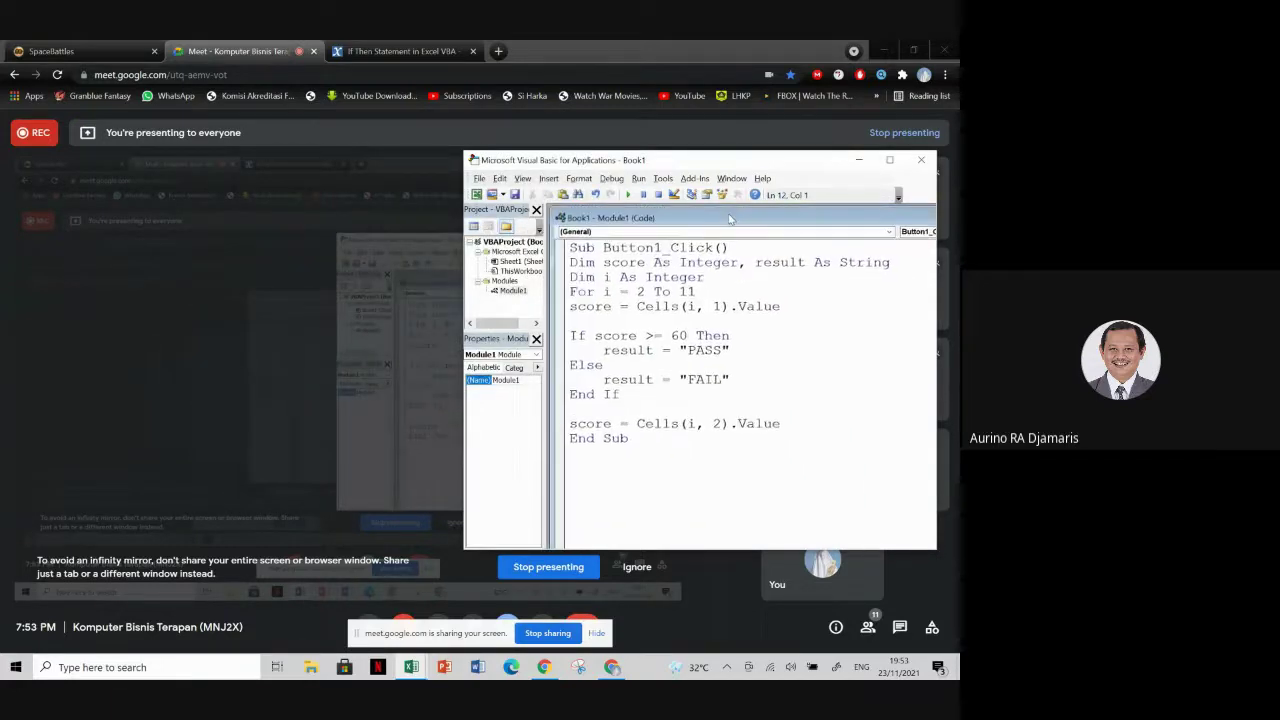
left_click_drag(700, 160, 590, 147)
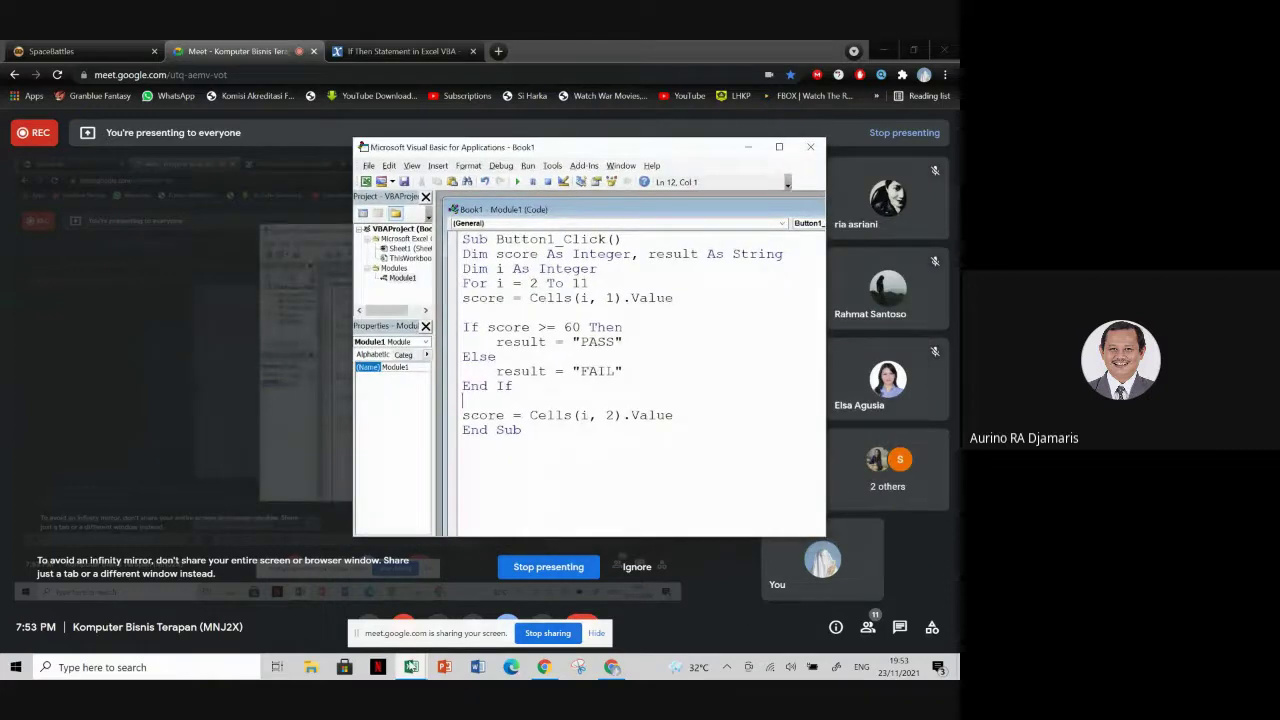
mouse_move(411, 667)
left_click(350, 590)
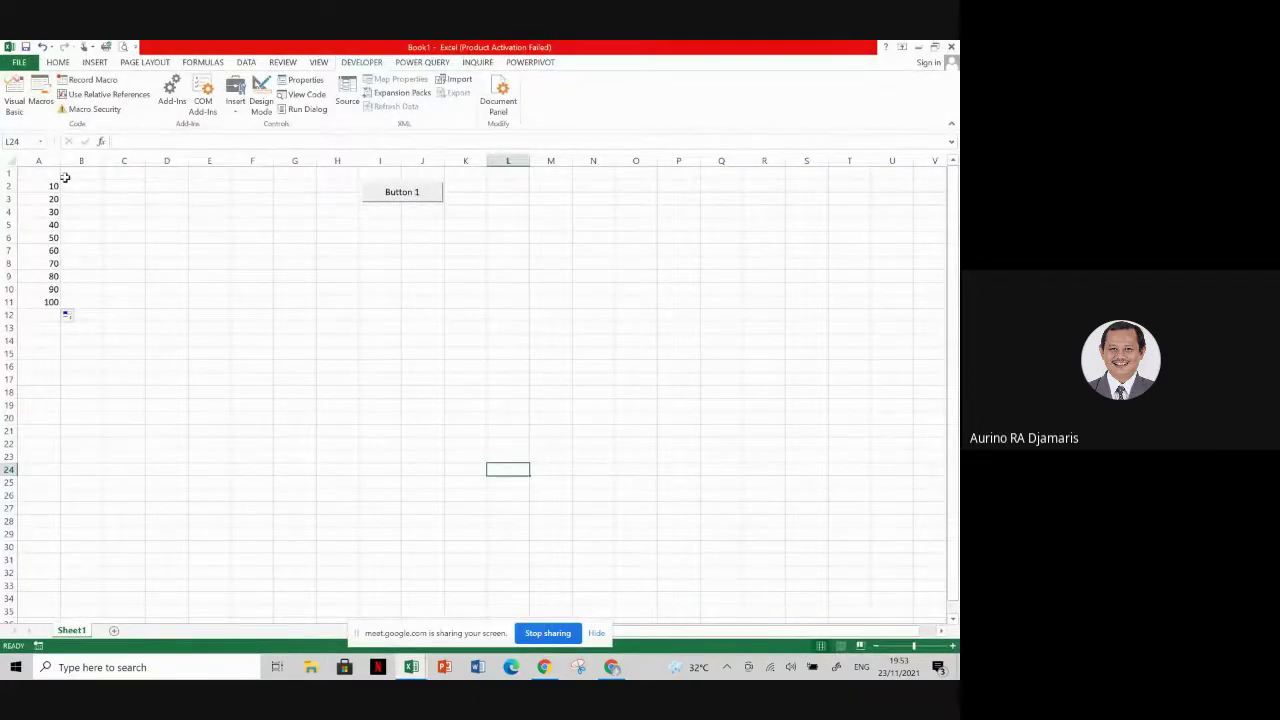
Enter the heading SCORE in cell A1
left_click(42, 172)
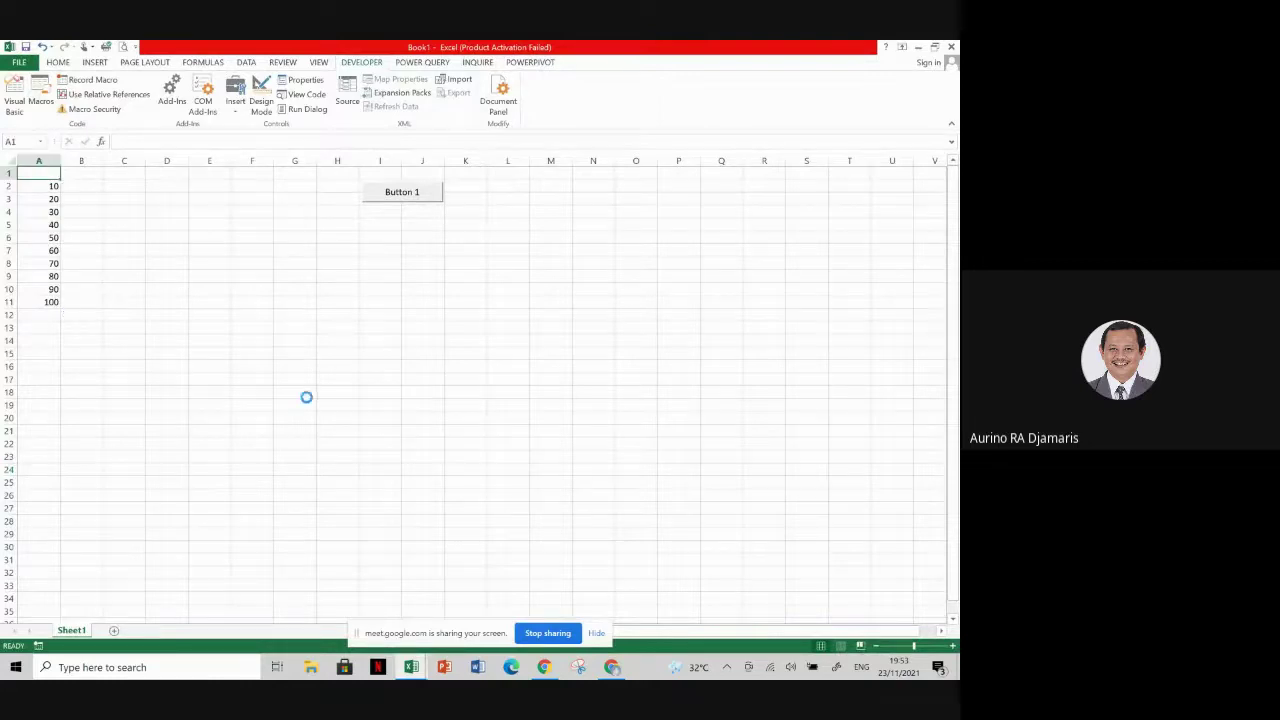
scroll(306, 397, "up", 1)
scroll(306, 397, "up", 1)
scroll(306, 395, "up", 1)
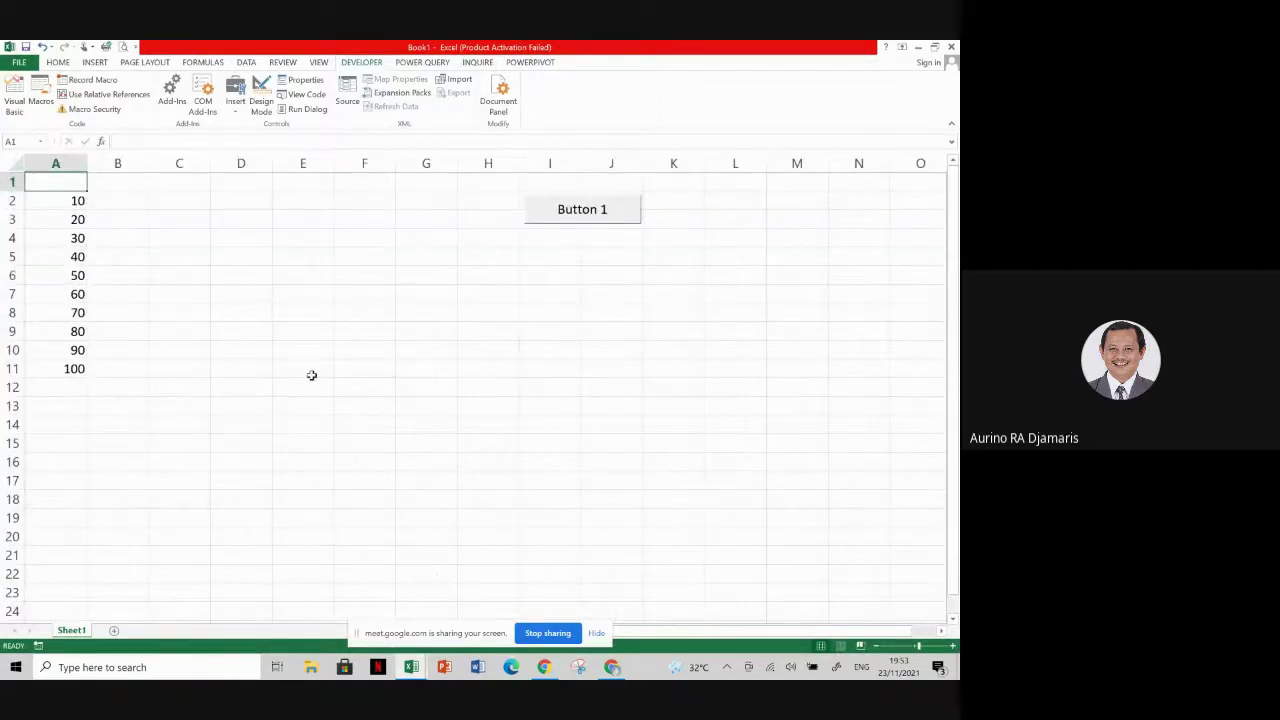
type("SCO")
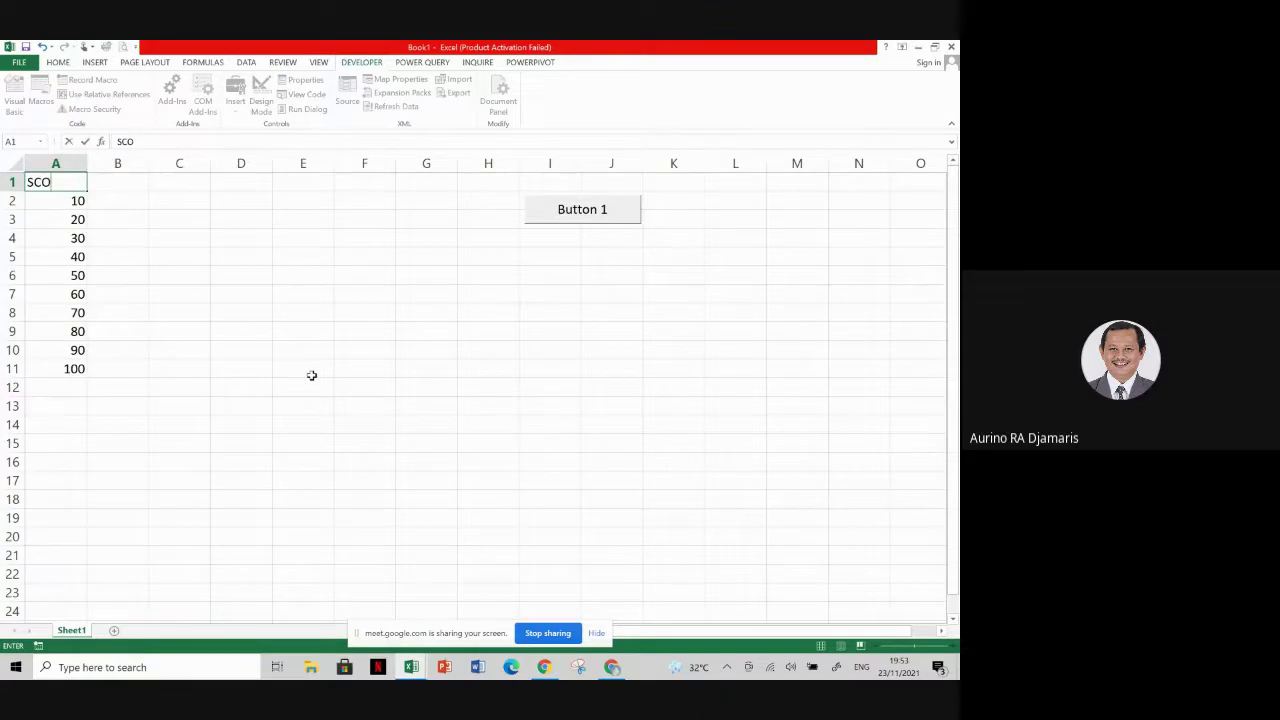
type("RE")
left_click(310, 374)
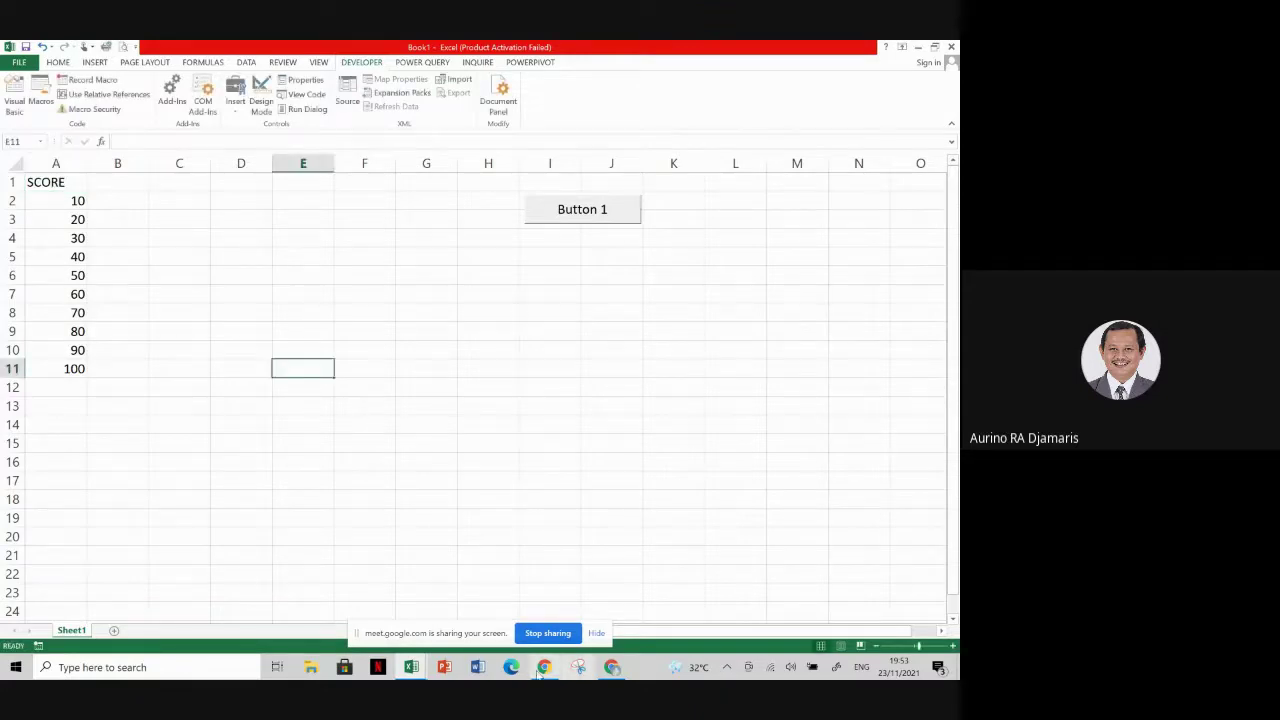
Close the Netflix window from its taskbar thumbnail
left_click(611, 668)
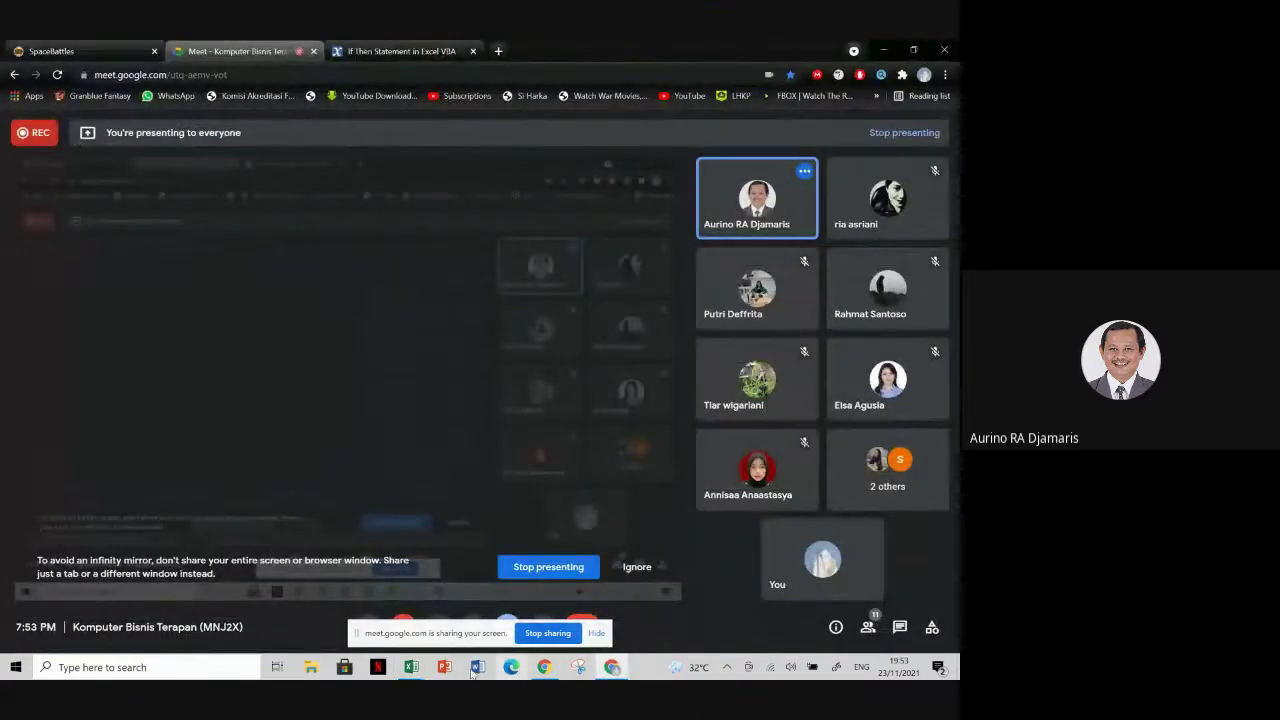
left_click(377, 667)
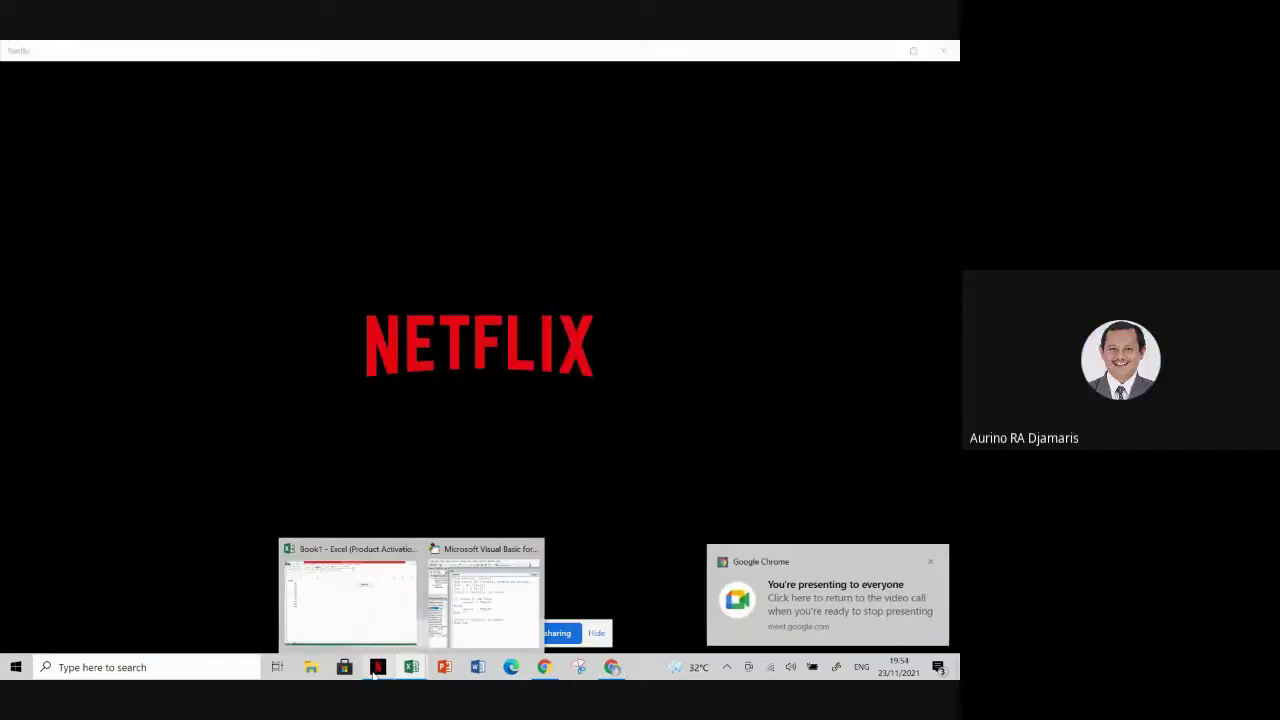
left_click(381, 609)
mouse_move(377, 667)
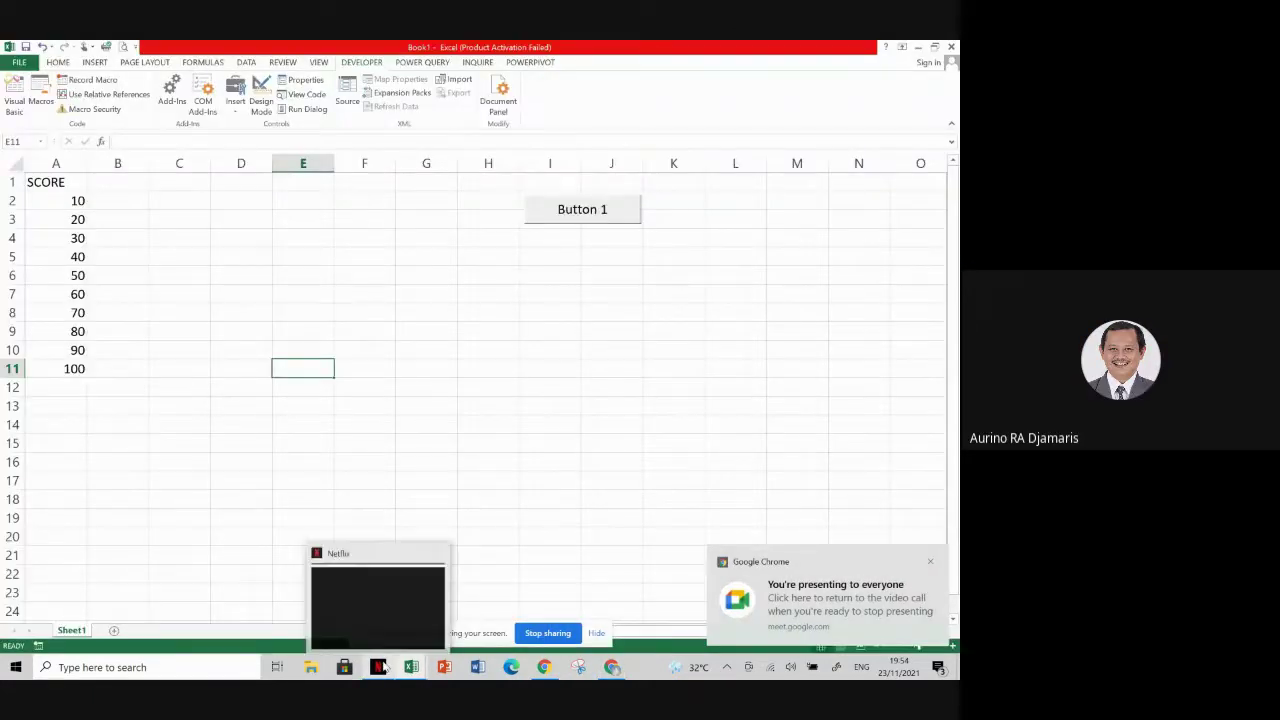
left_click(437, 556)
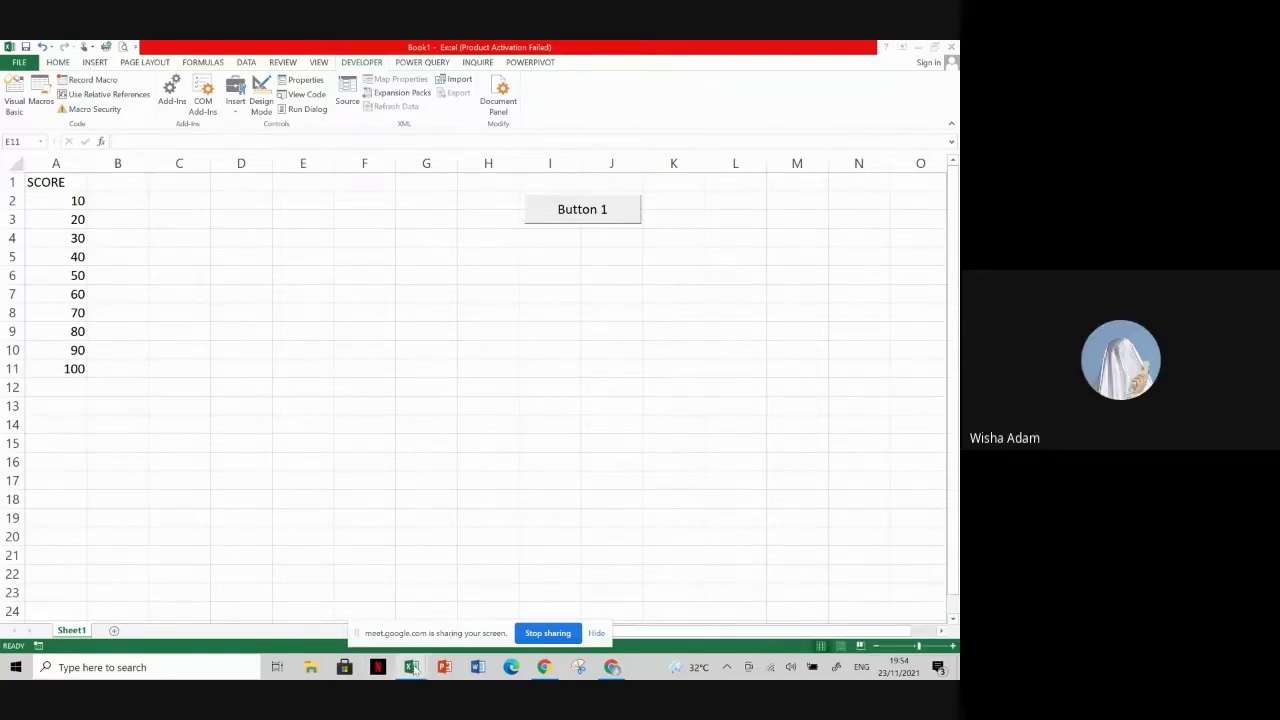
Restore the Visual Basic for Applications window from the Excel taskbar preview
mouse_move(413, 668)
left_click(469, 585)
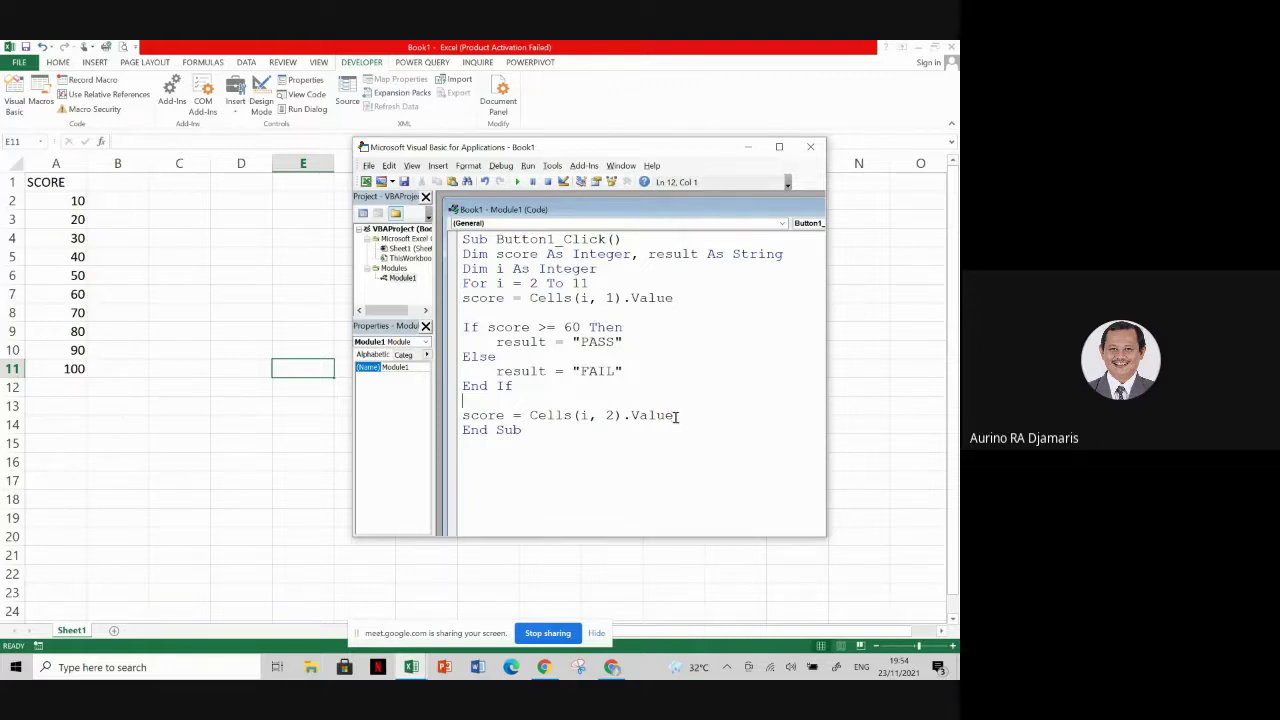
Rewrite line 13 as Cells(i, 2).Value = result so results go into column B
left_click_drag(676, 416, 633, 413)
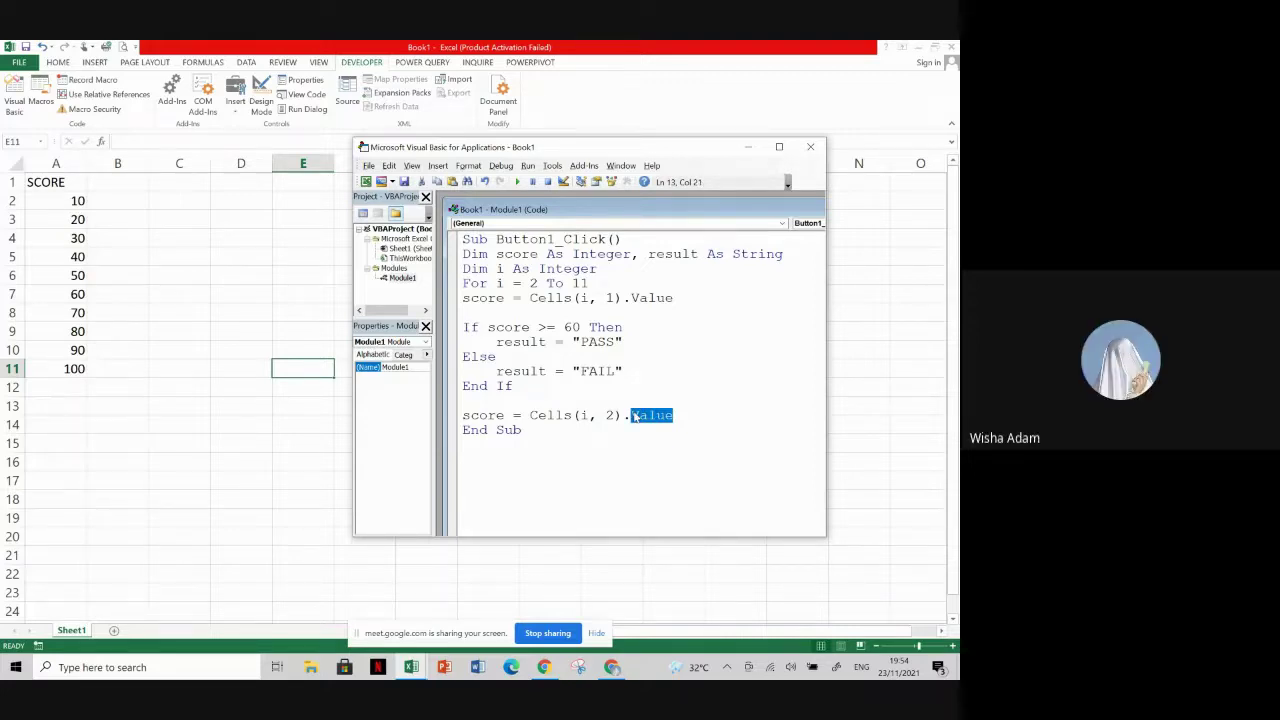
key("BackSpace")
key("BackSpace")
key("BackSpace")
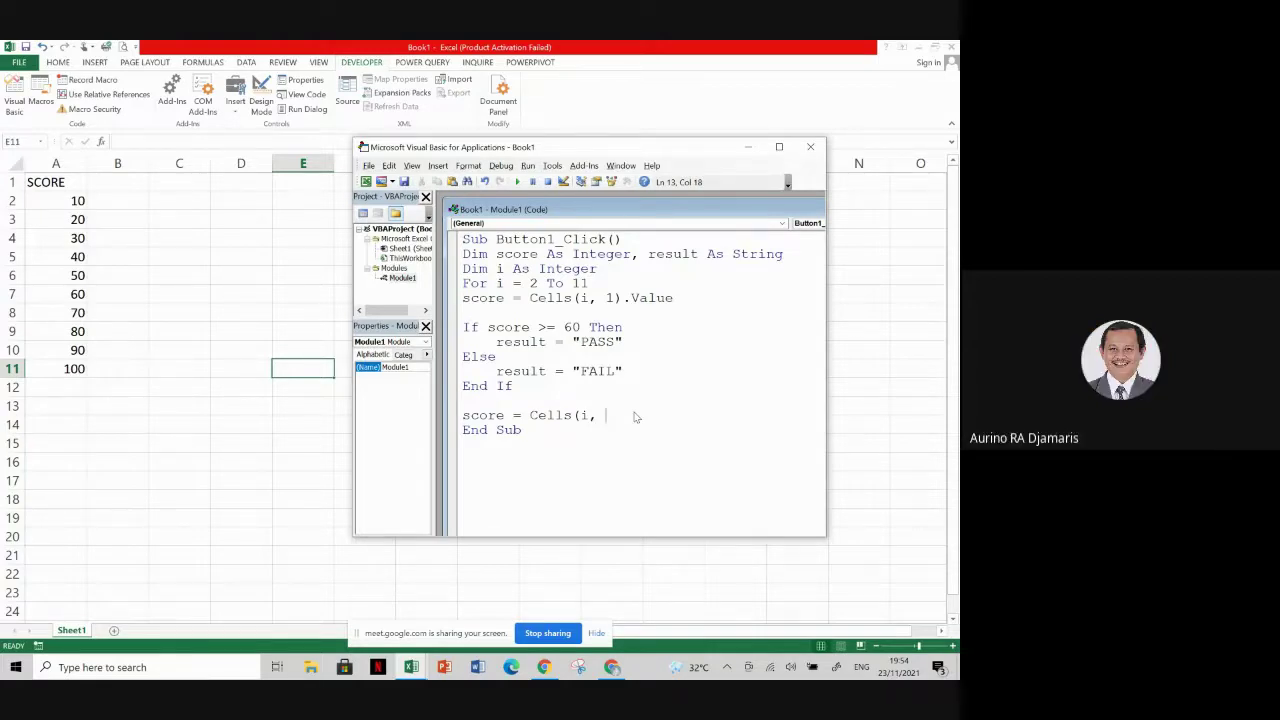
type("2")
left_click_drag(504, 415, 459, 418)
type("resu")
type("lt")
left_click(538, 414)
key("BackSpace")
key("BackSpace")
key("BackSpace")
key("BackSpace")
key("BackSpace")
key("BackSpace")
key("BackSpace")
key("BackSpace")
key("BackSpace")
left_click(551, 413)
type(")")
type(")")
type("value")
type("=r")
type("es")
type("ult")
left_click(222, 421)
Hit the For without Next error, reset, and add a new line for Next
left_click(565, 217)
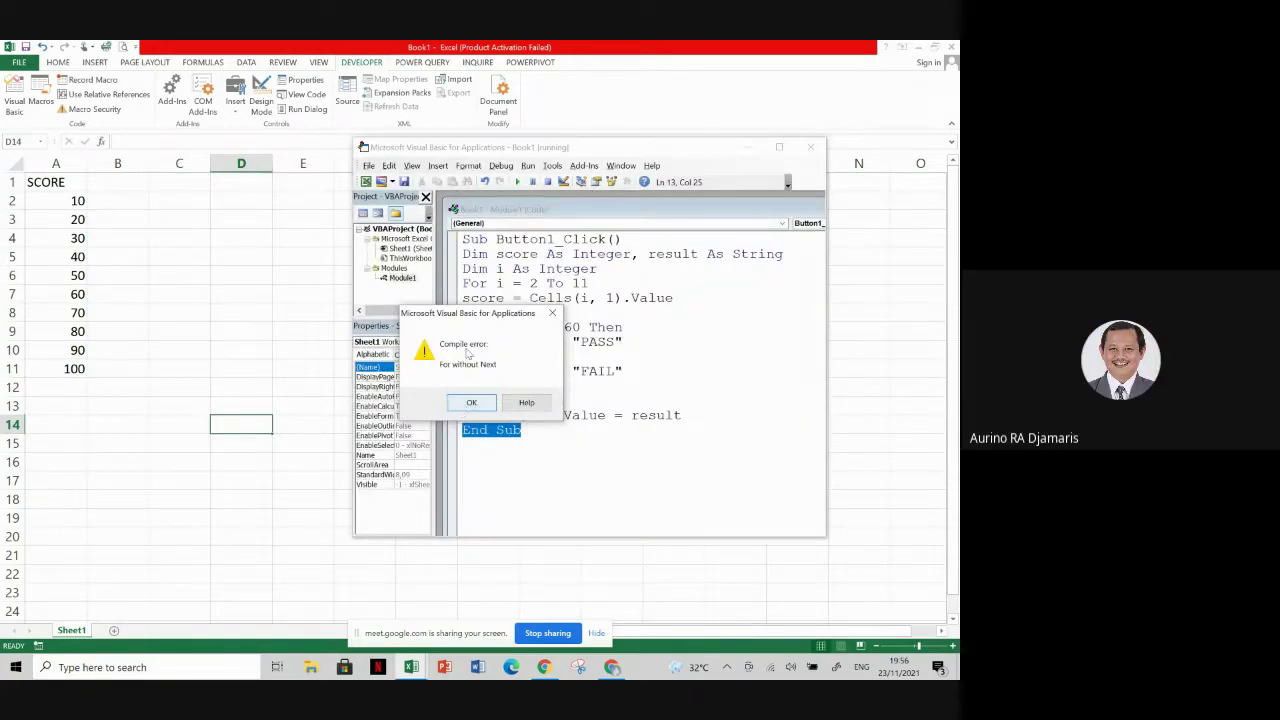
left_click(472, 402)
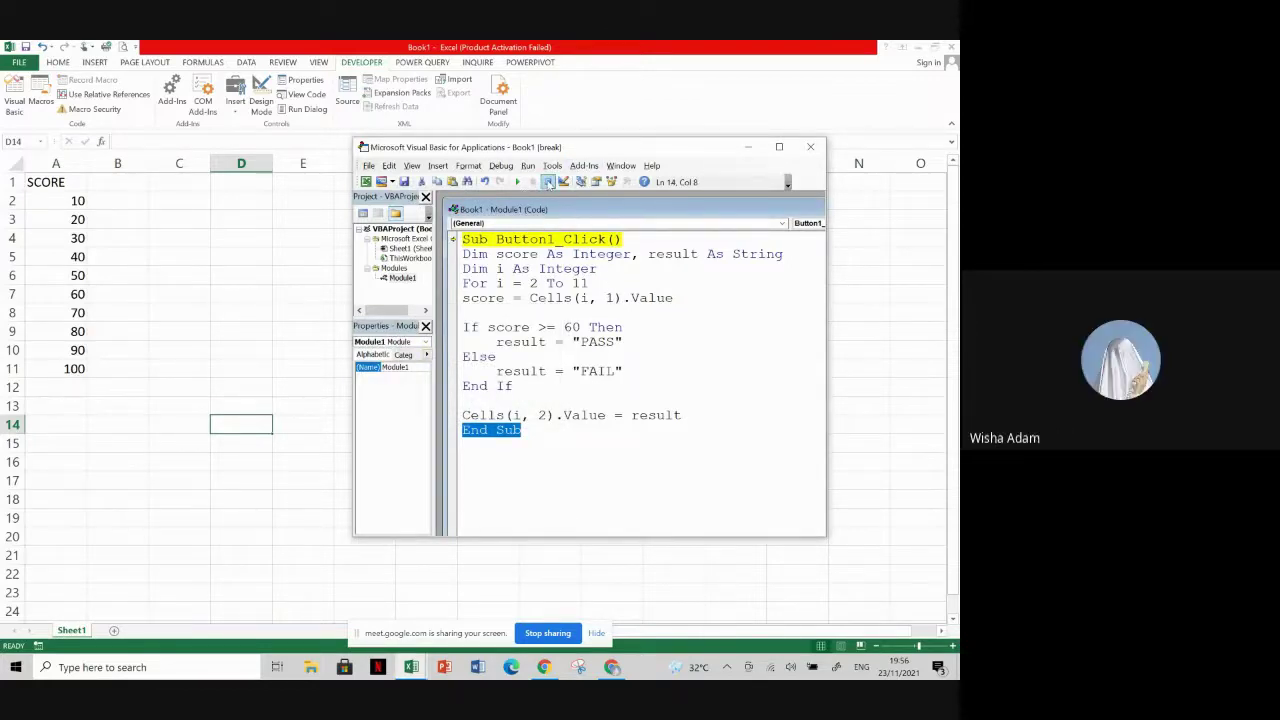
left_click(547, 181)
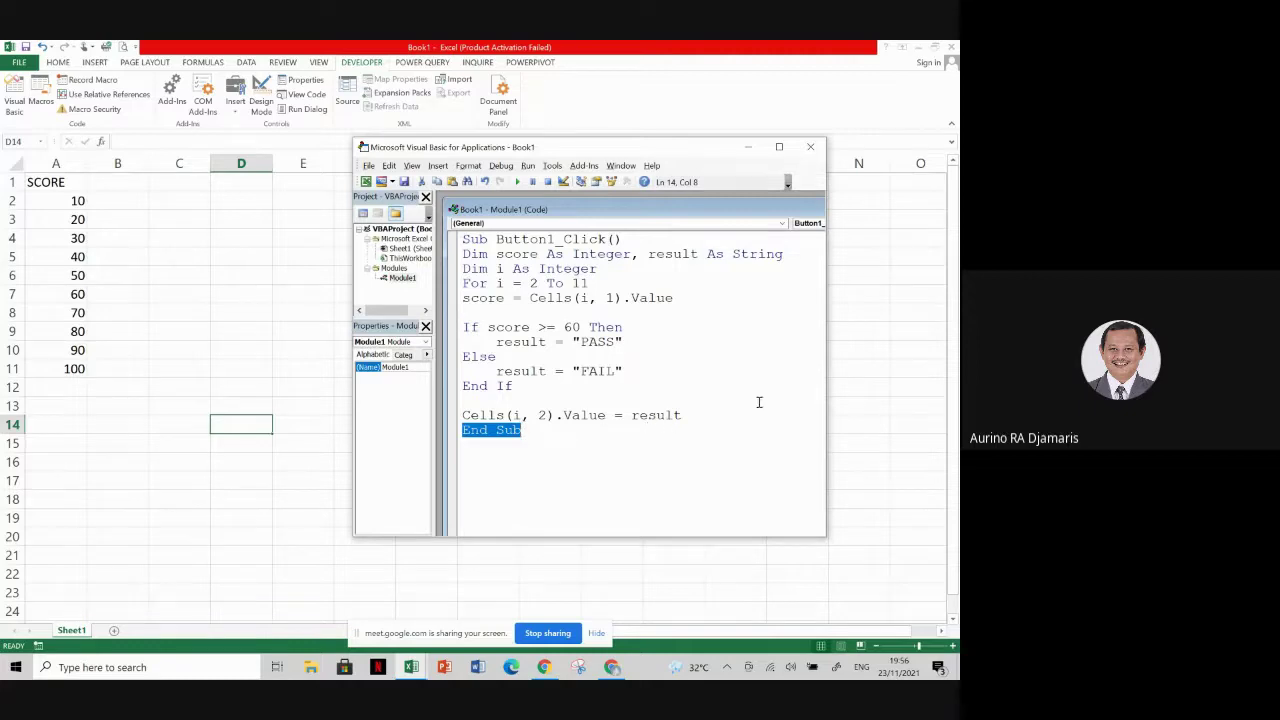
left_click(705, 417)
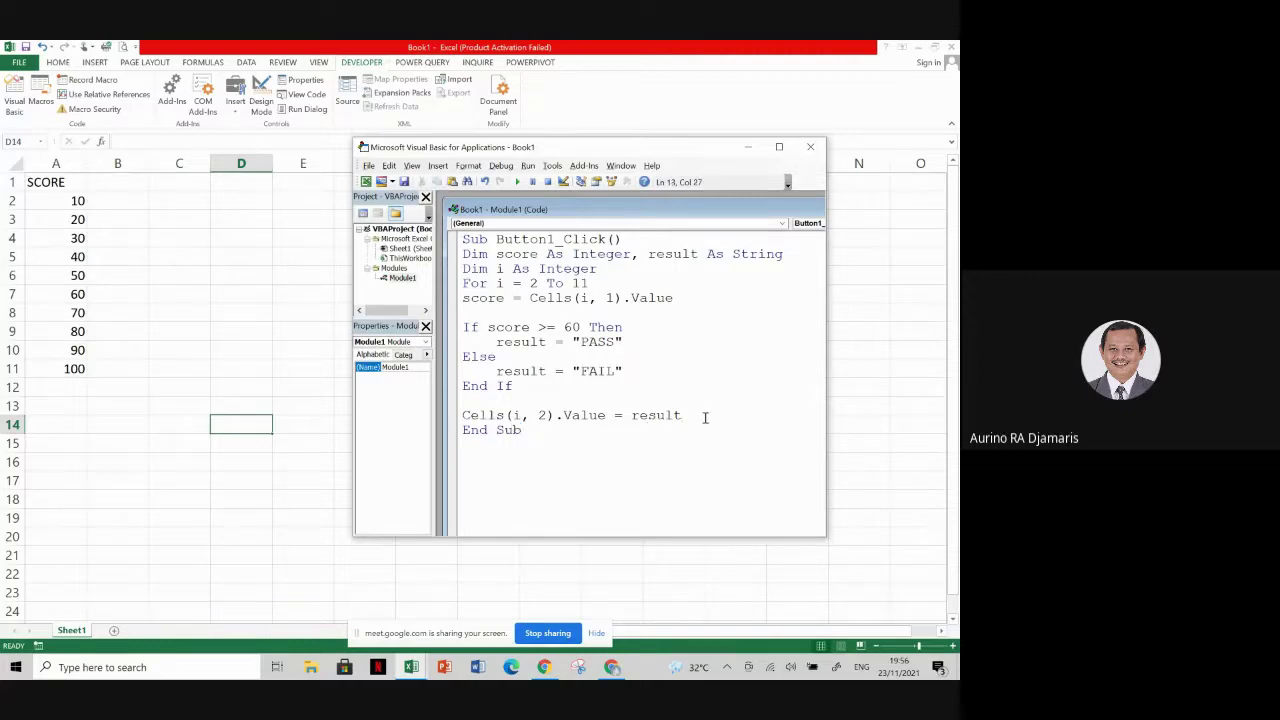
key("Return")
type("Next")
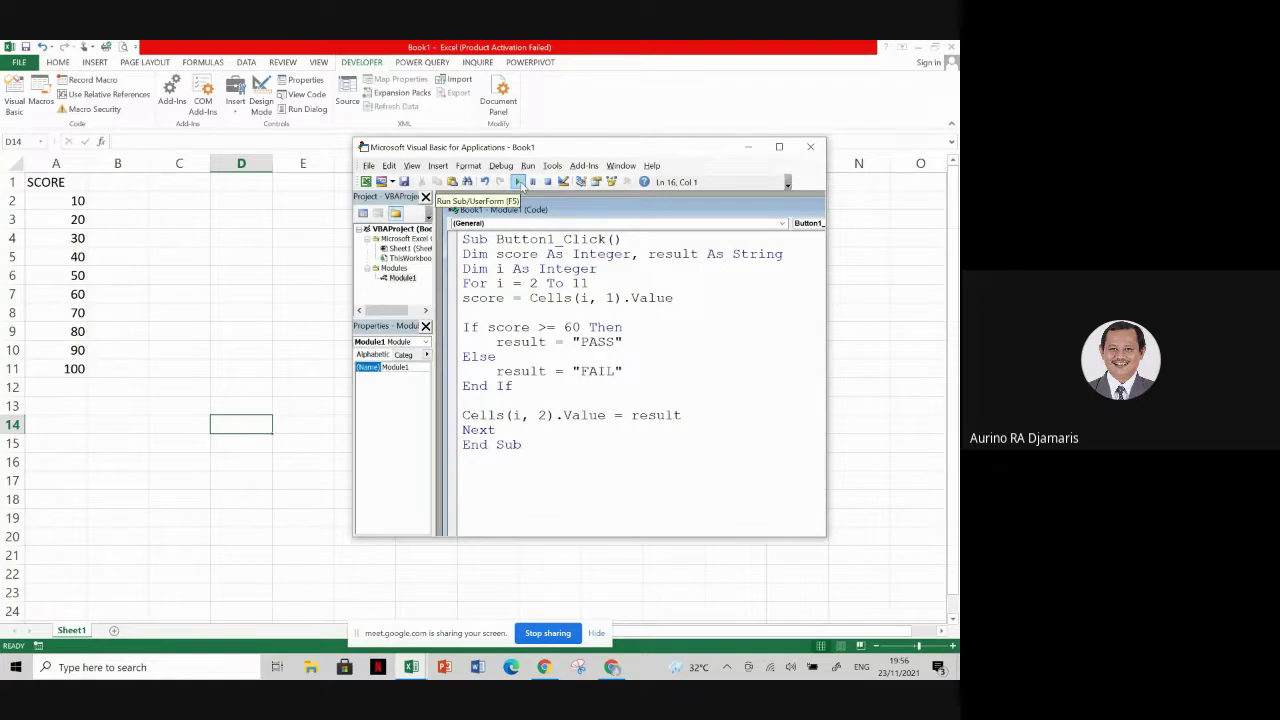
Run Button 1's macro to fill column B with FAIL/PASS results
left_click(518, 181)
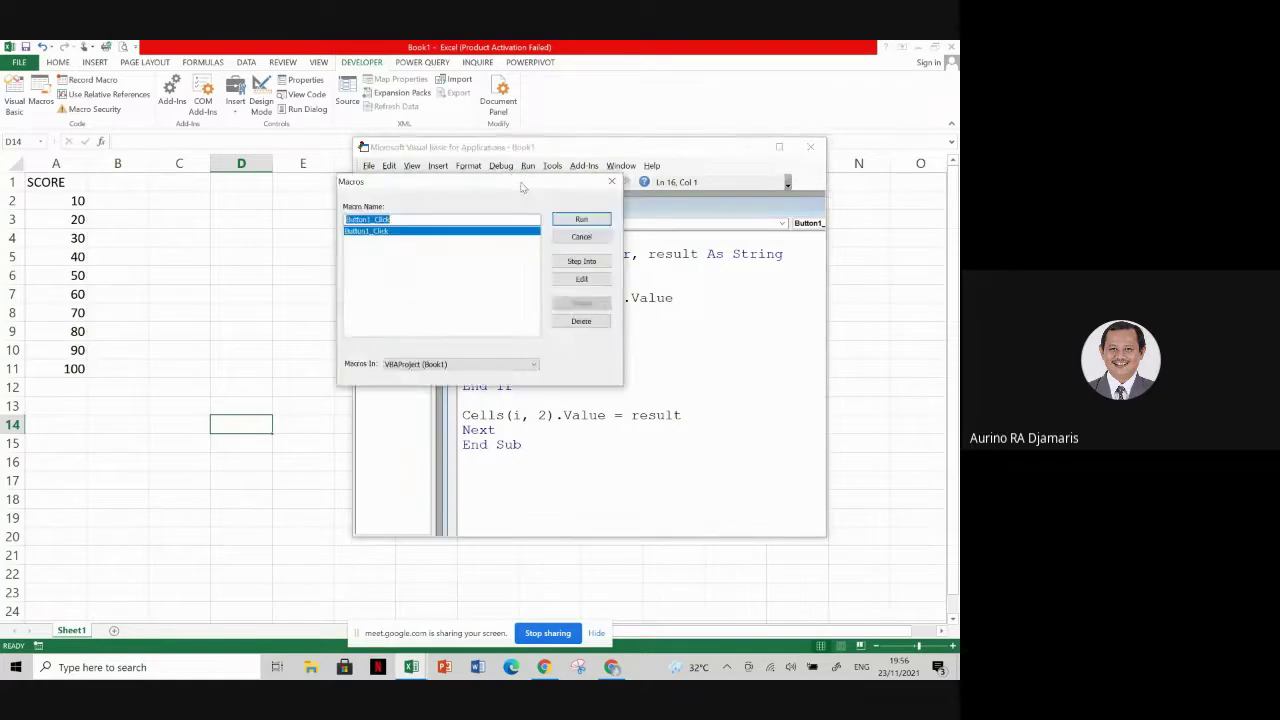
left_click(611, 182)
left_click(270, 242)
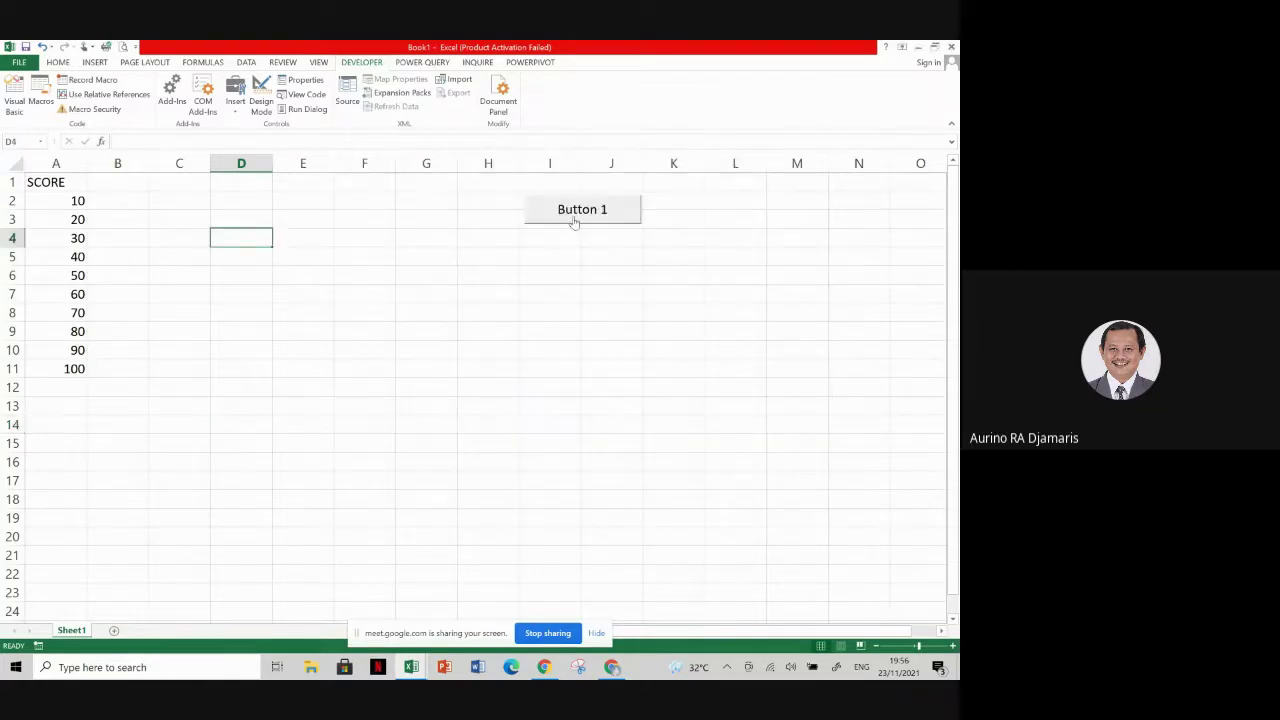
left_click(424, 676)
left_click(340, 594)
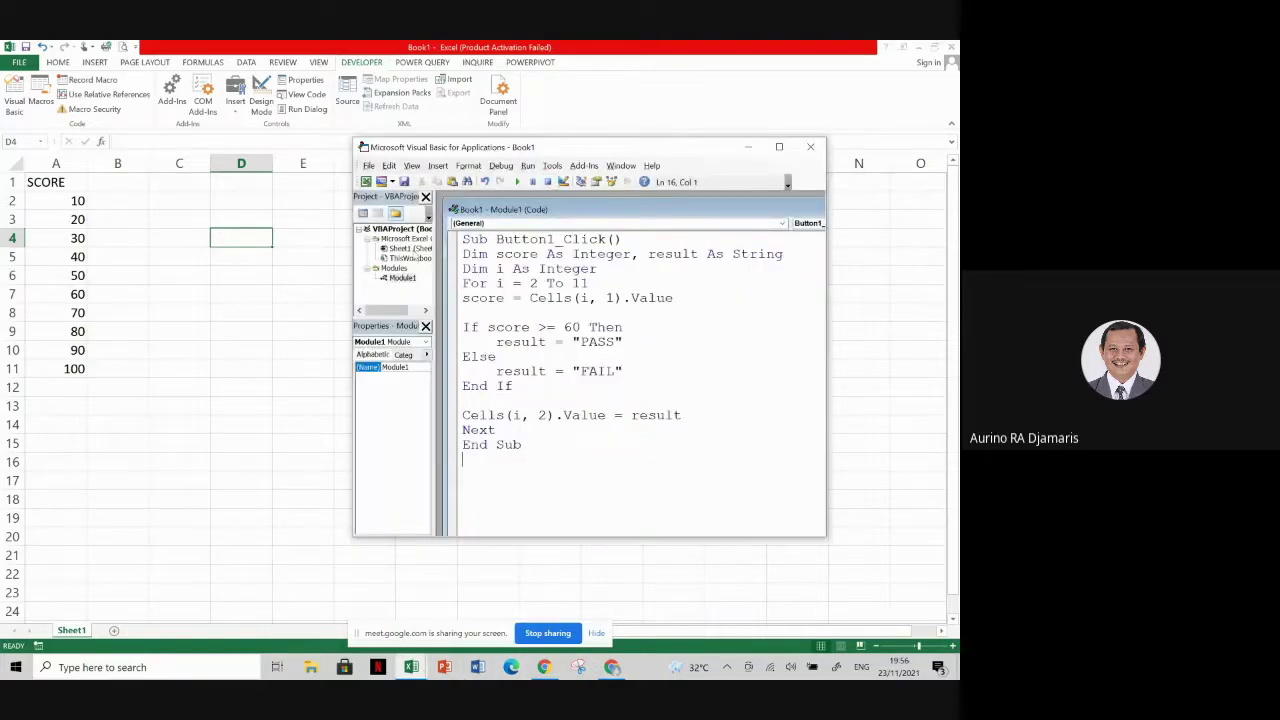
left_click(350, 278)
left_click(544, 220)
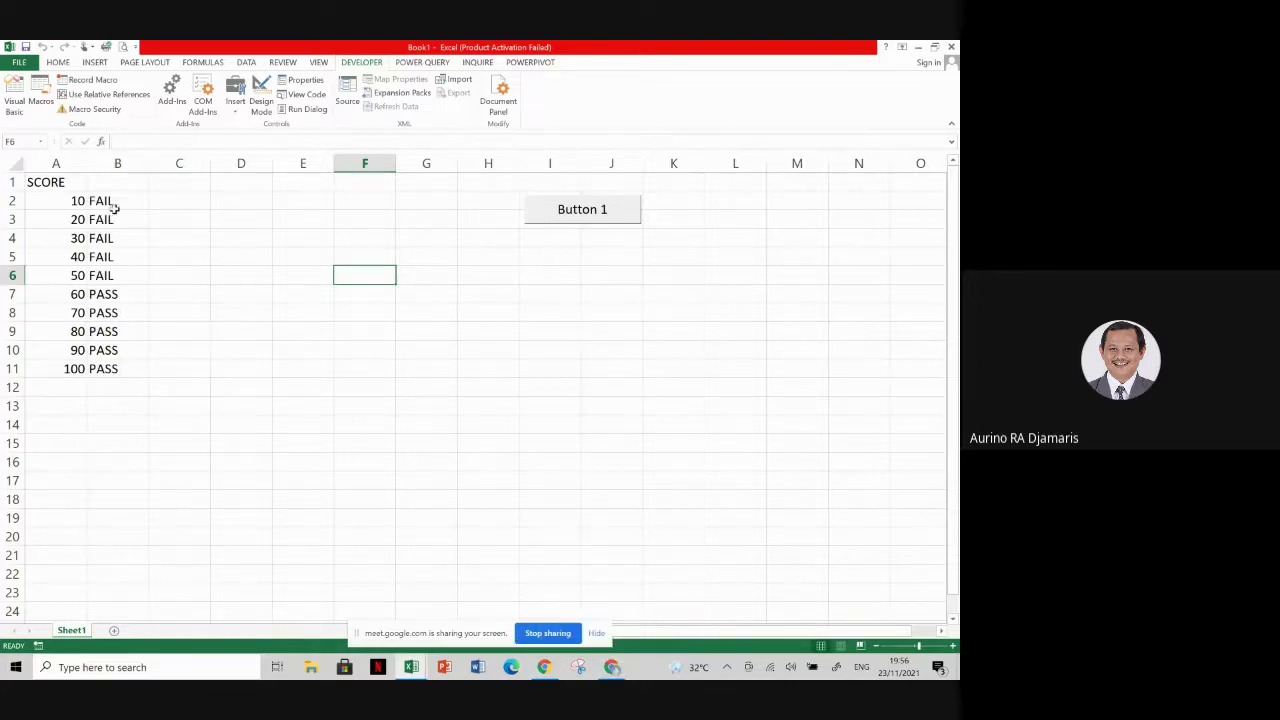
Center the contents of columns B and A
left_click(117, 163)
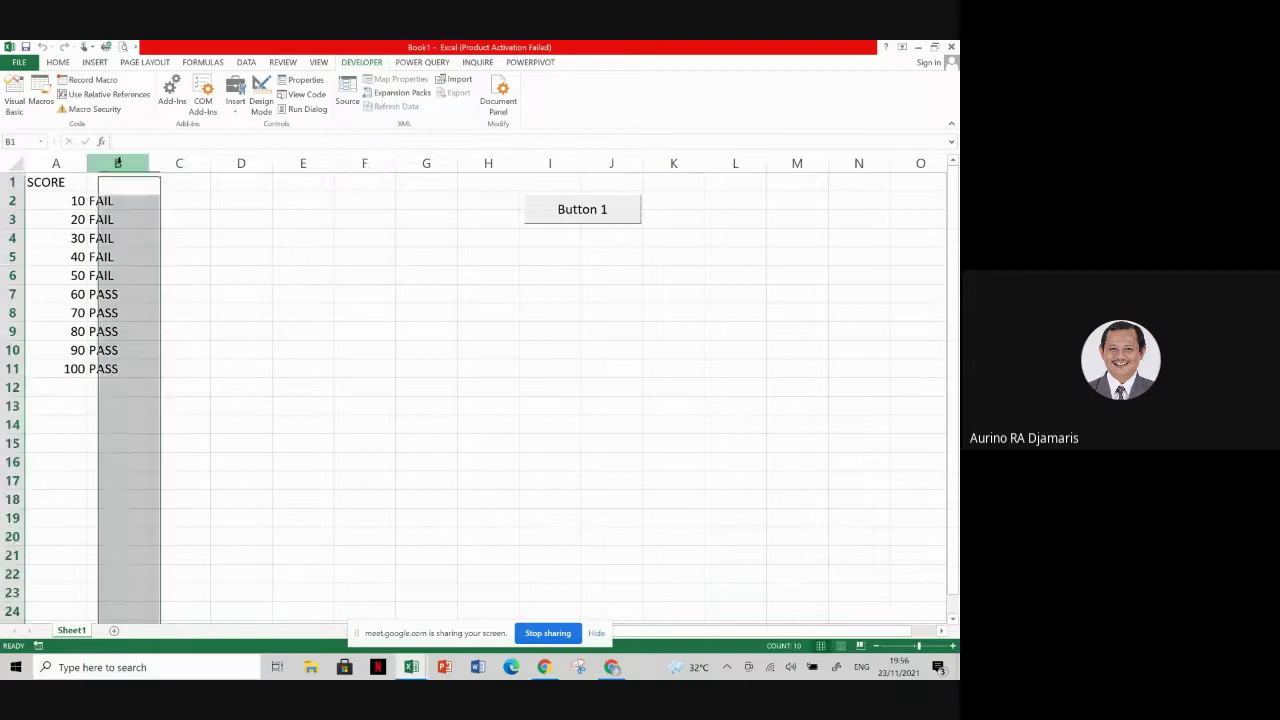
left_click(58, 62)
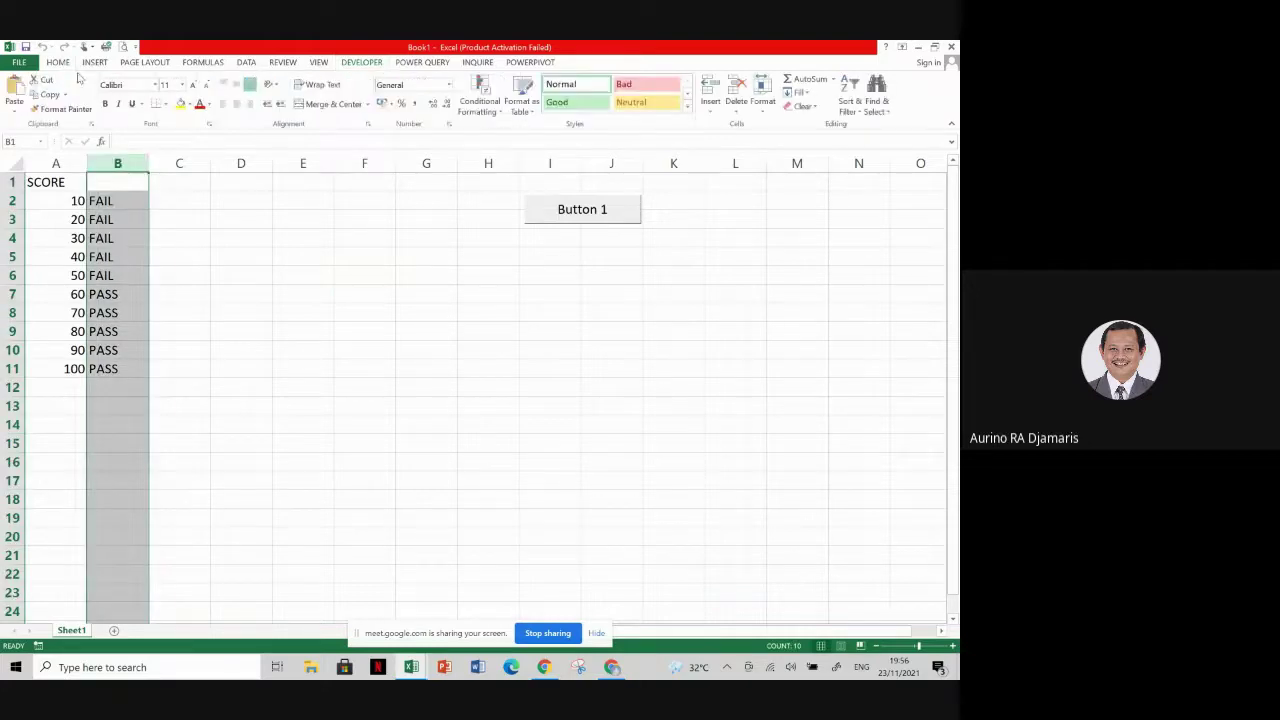
left_click(237, 104)
left_click(53, 163)
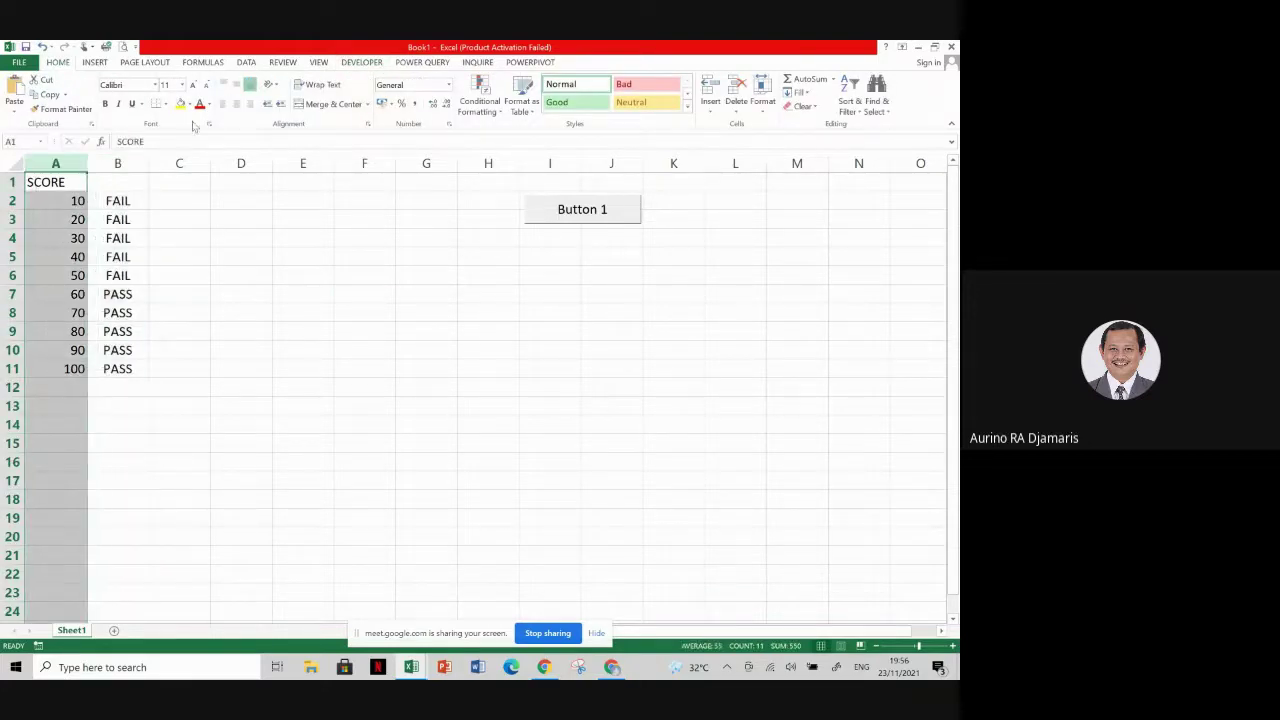
left_click(237, 104)
left_click(488, 312)
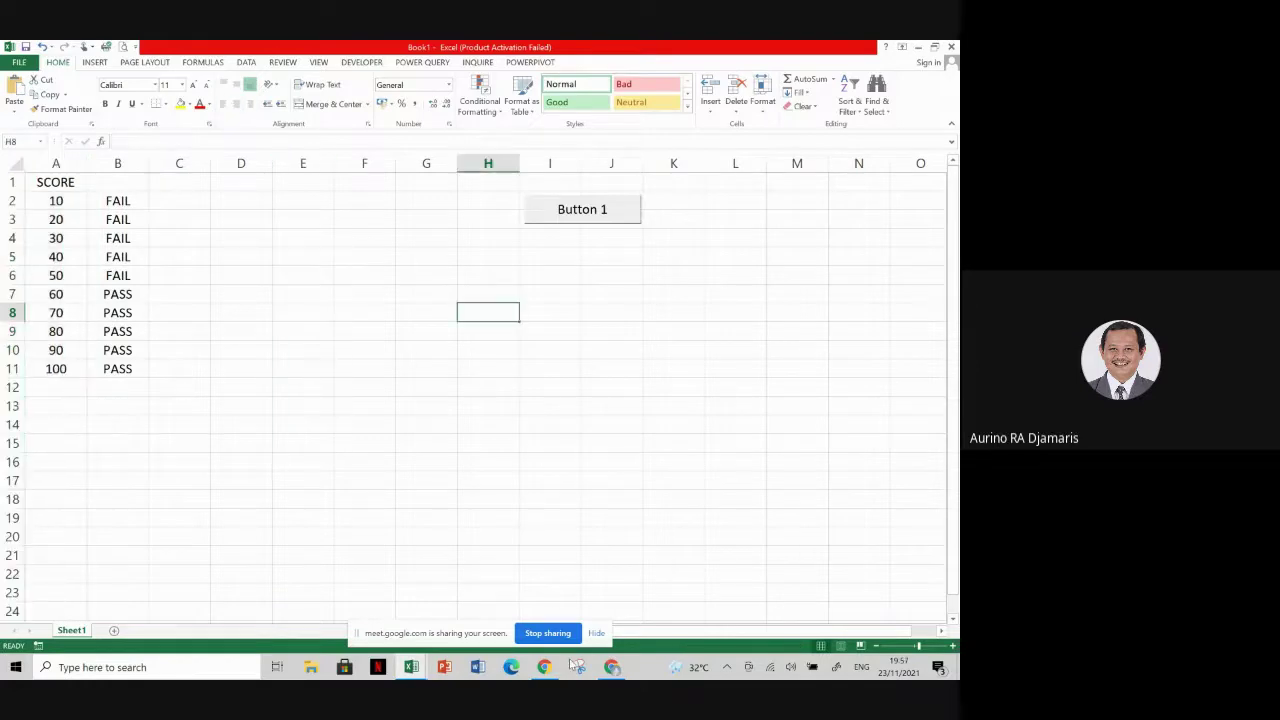
left_click(611, 668)
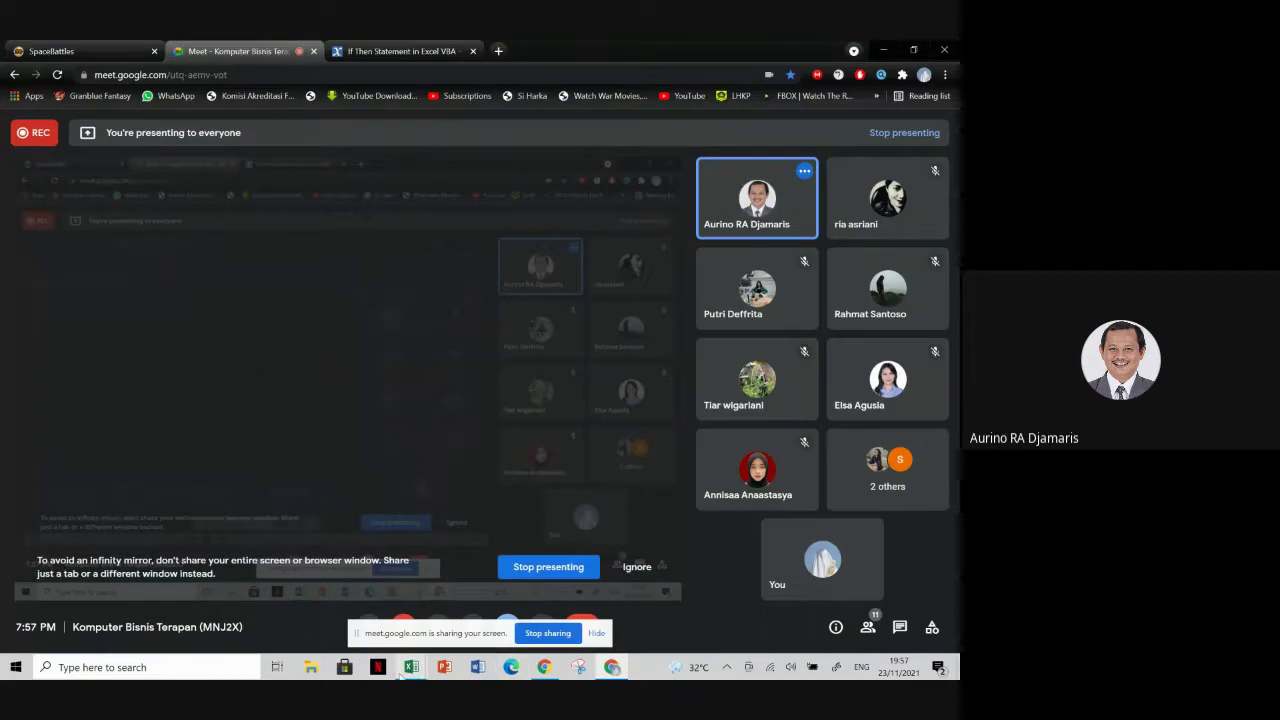
Browse the Else Statement section of the If Then Statement tutorial
left_click(400, 51)
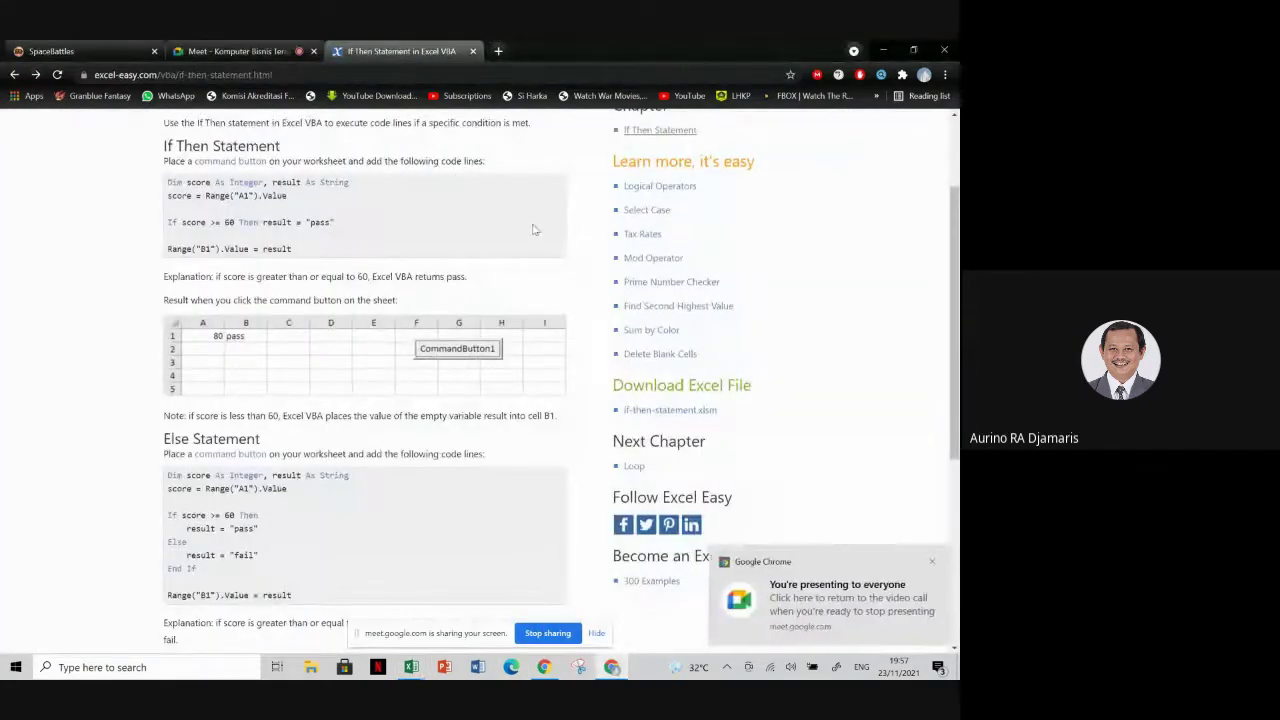
scroll(534, 229, "up", 2)
scroll(560, 280, "down", 1)
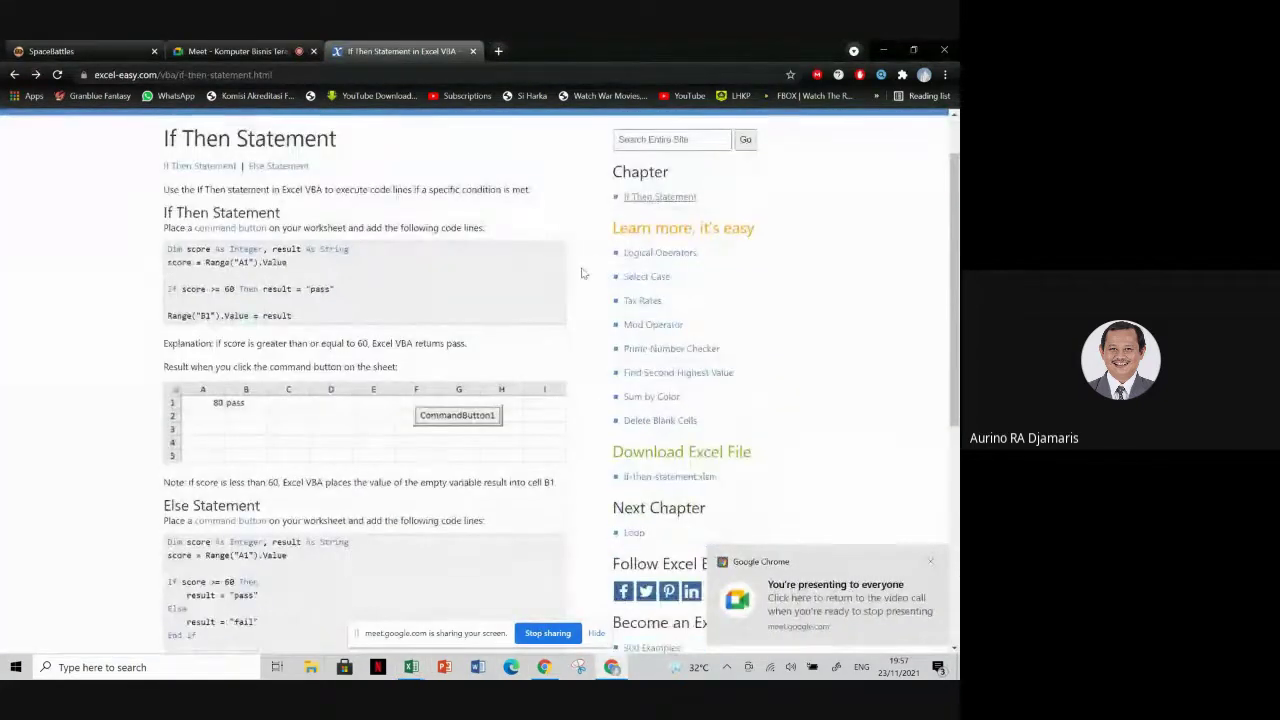
left_click(279, 166)
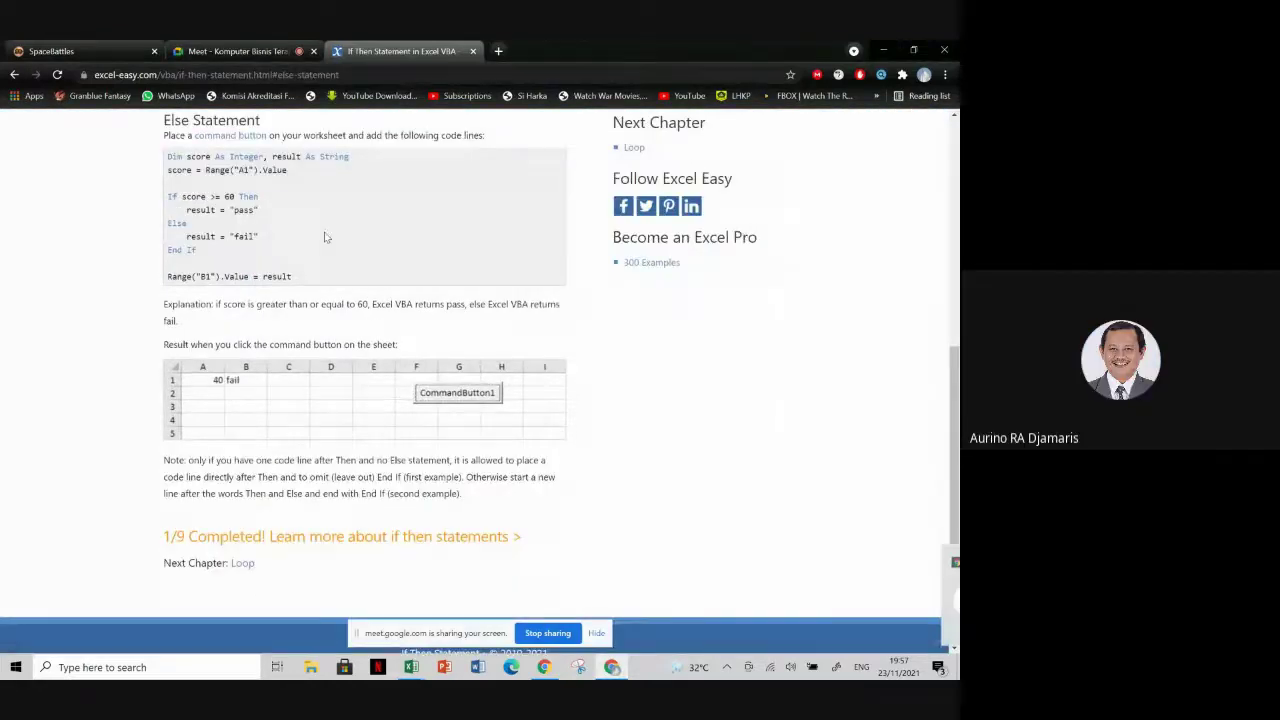
scroll(325, 237, "up", 2)
scroll(597, 257, "up", 2)
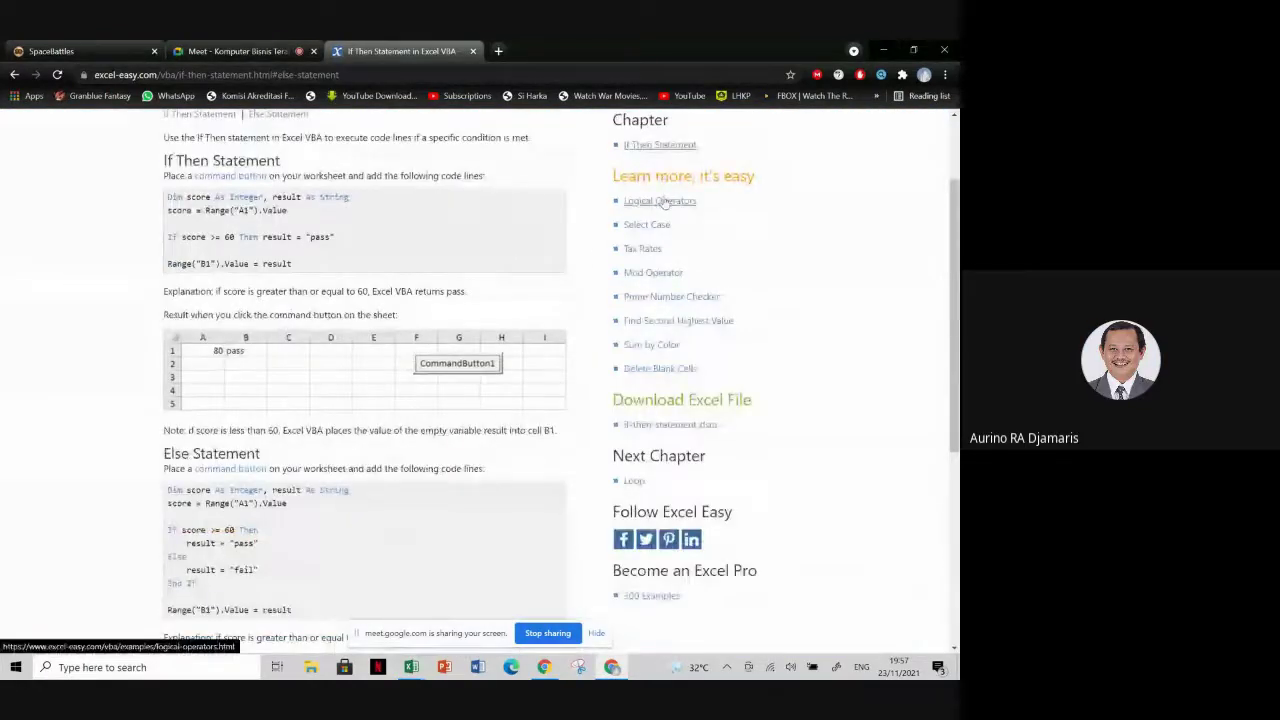
scroll(663, 201, "up", 2)
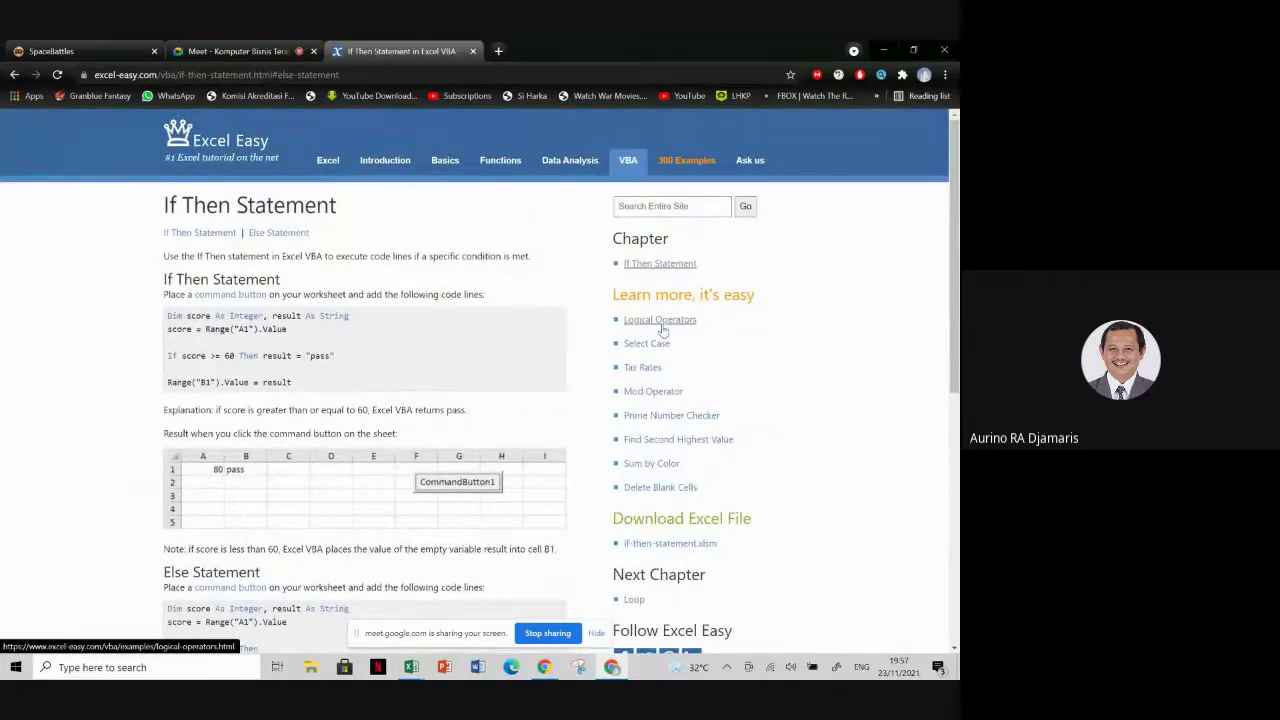
Open the String Manipulation chapter from the VBA tutorial overview
left_click(622, 170)
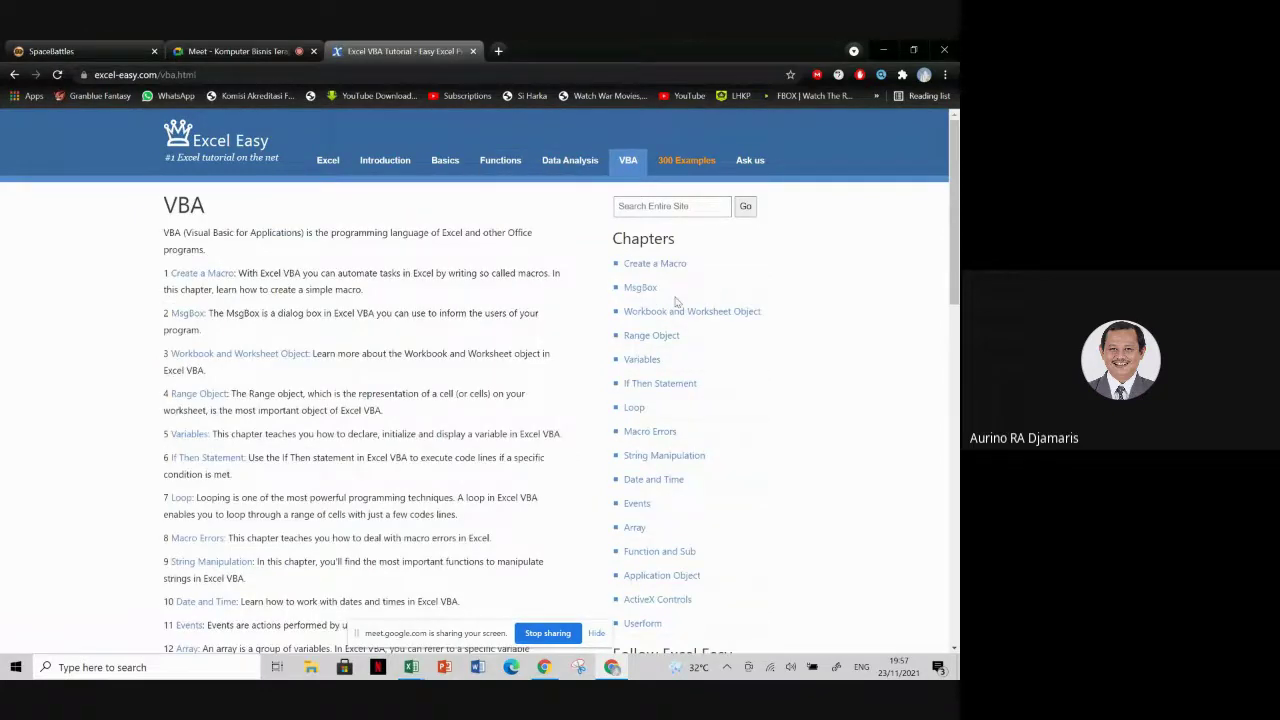
scroll(650, 360, "down", 1)
left_click(655, 380)
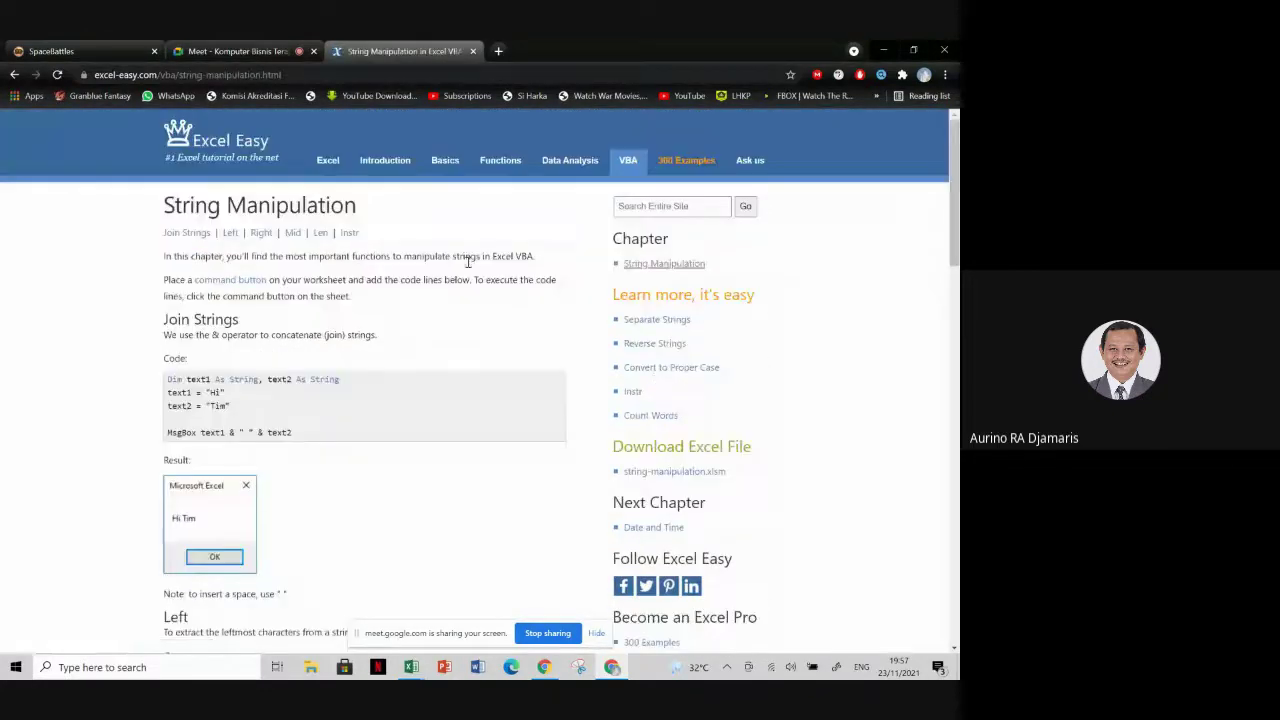
scroll(469, 262, "down", 1)
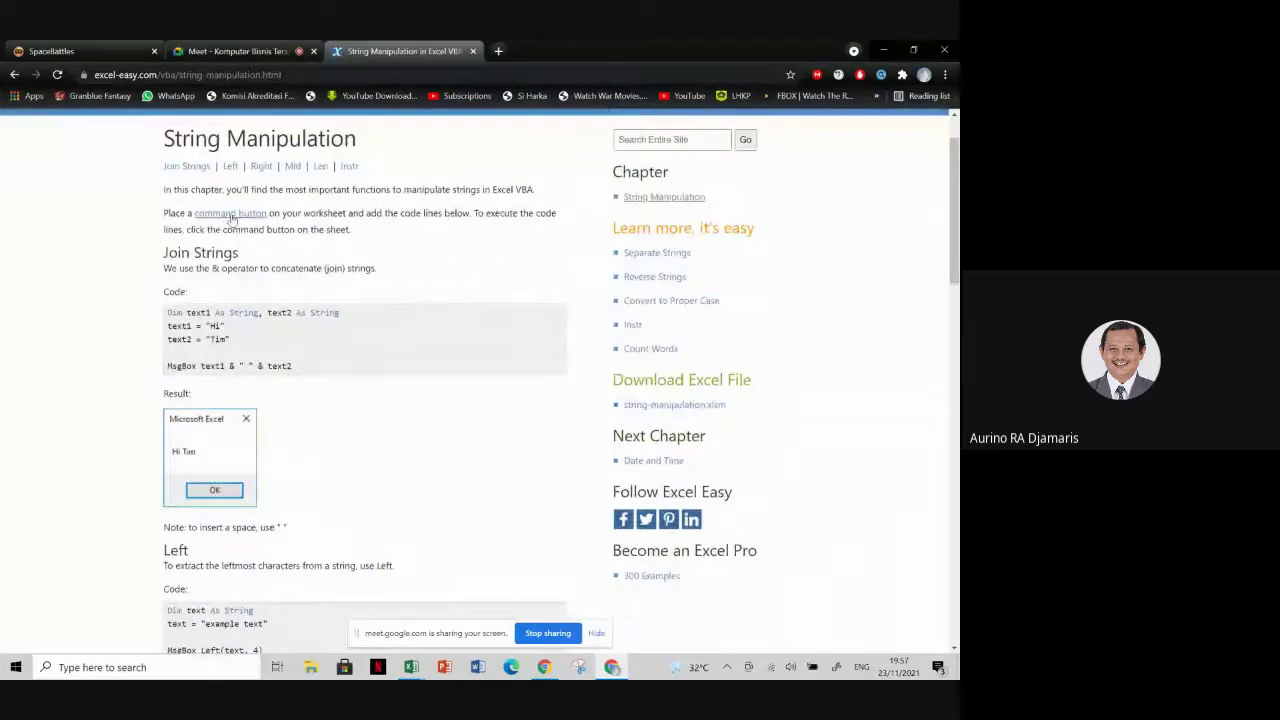
mouse_move(411, 672)
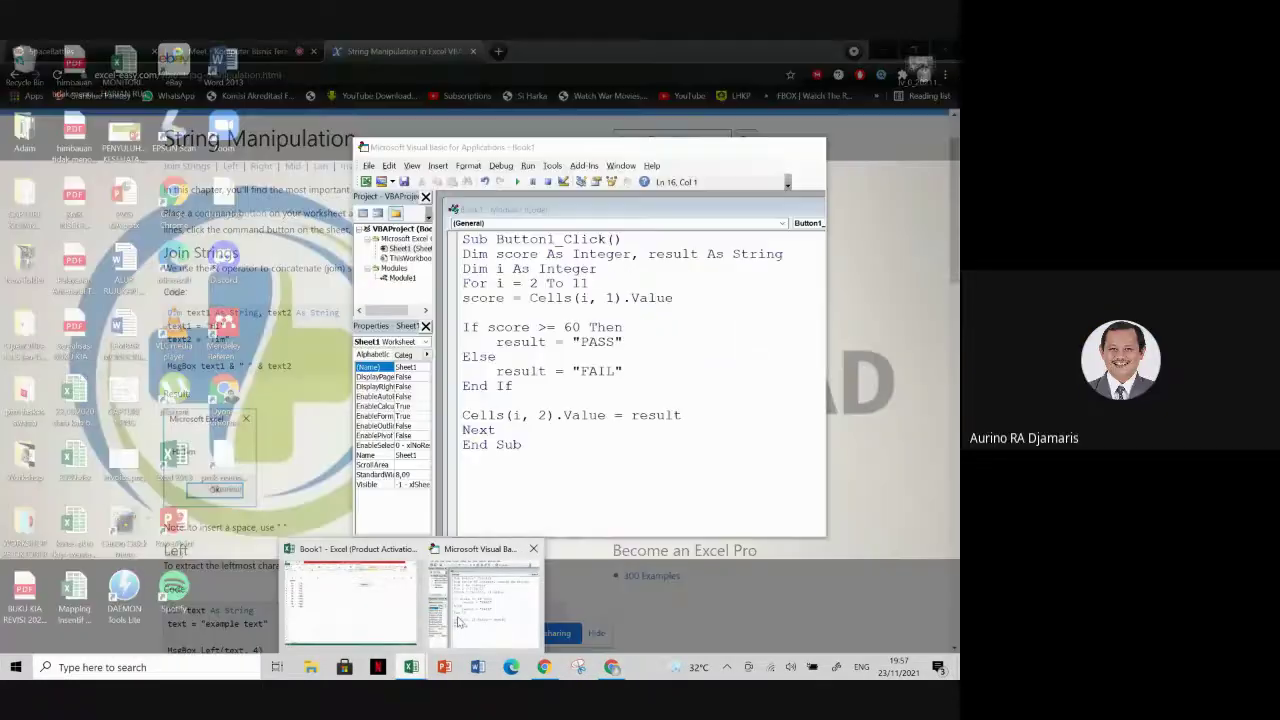
mouse_move(460, 622)
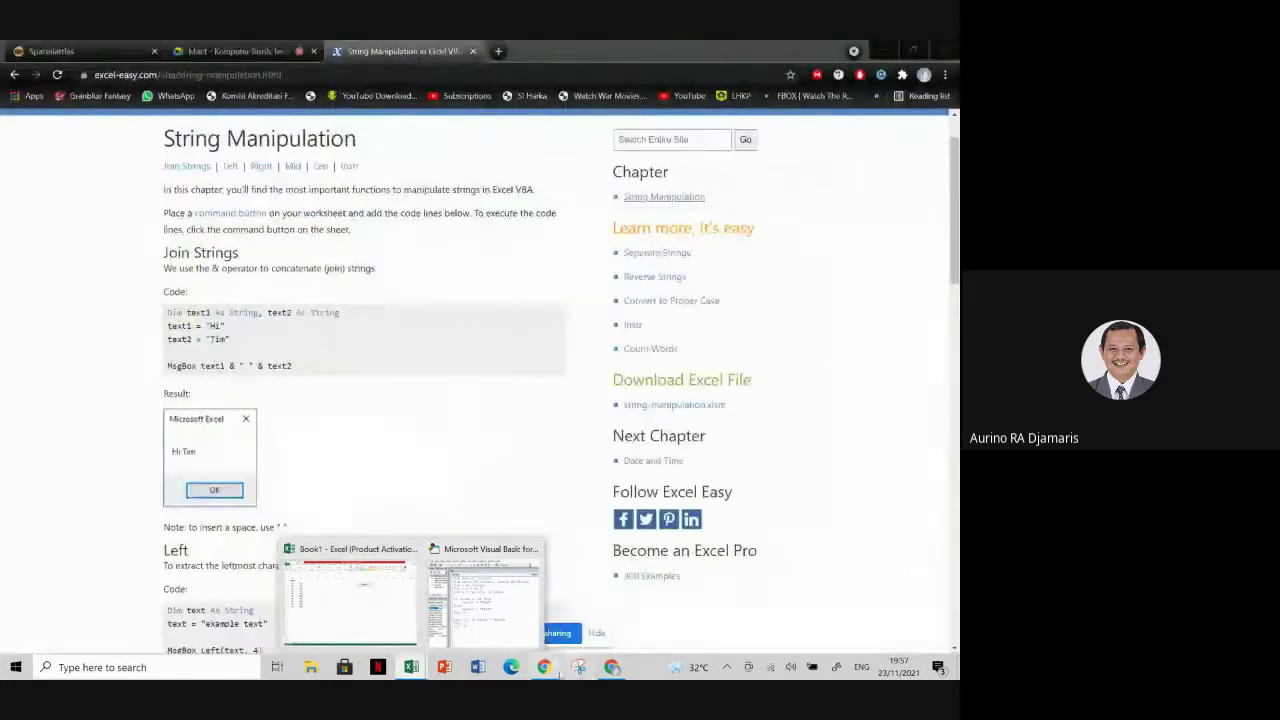
Clear the score table in A1:B11
left_click(379, 621)
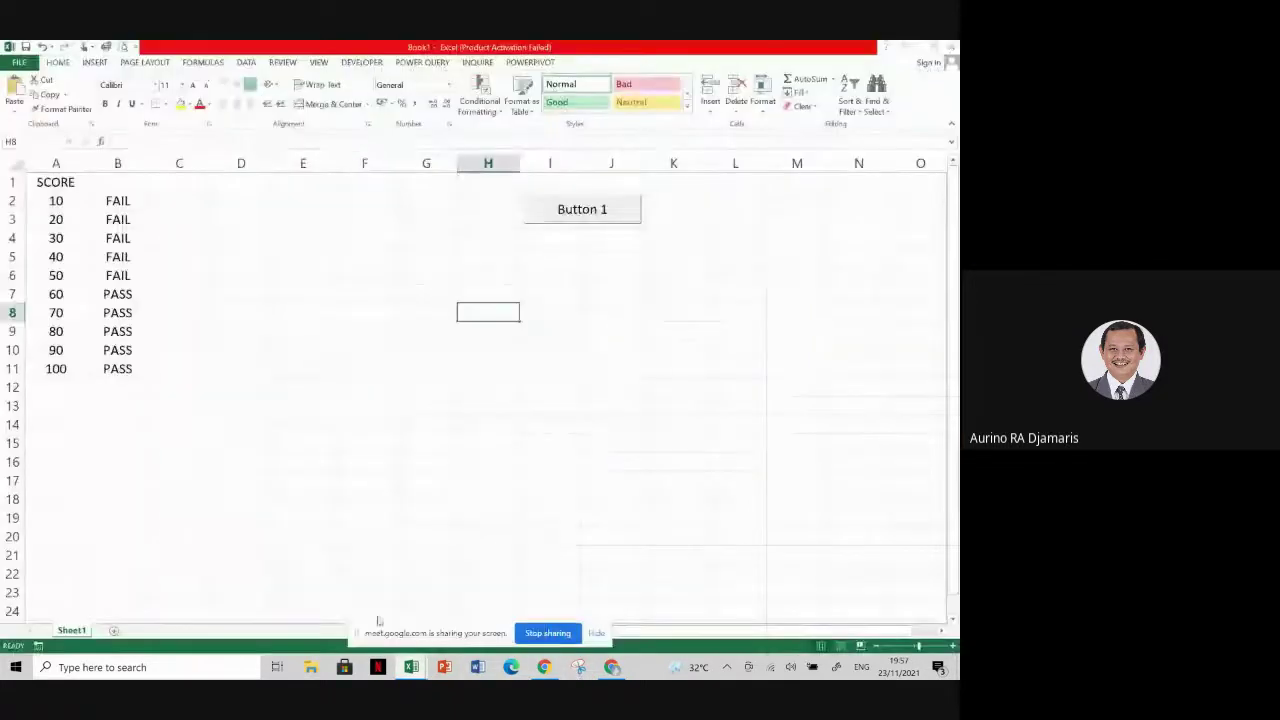
left_click_drag(50, 182, 137, 366)
key("Delete")
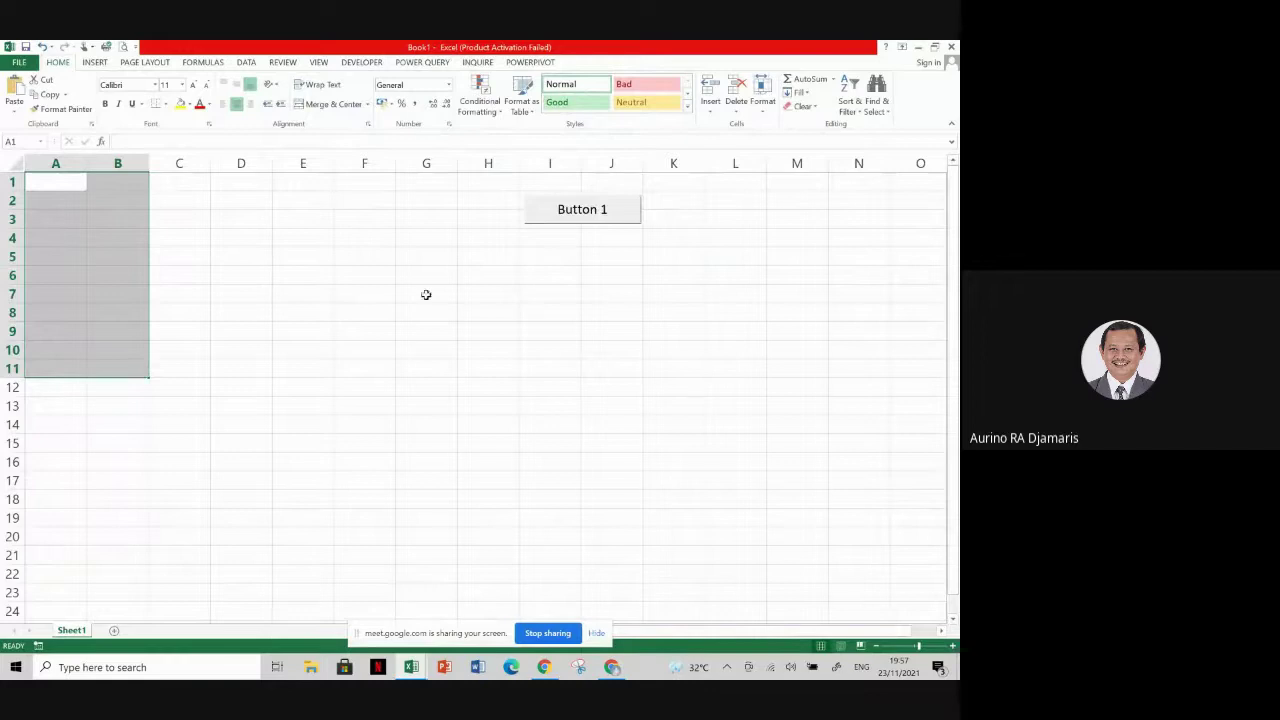
Delete Button1_Click's body, leaving only Sub and End Sub
right_click(577, 210)
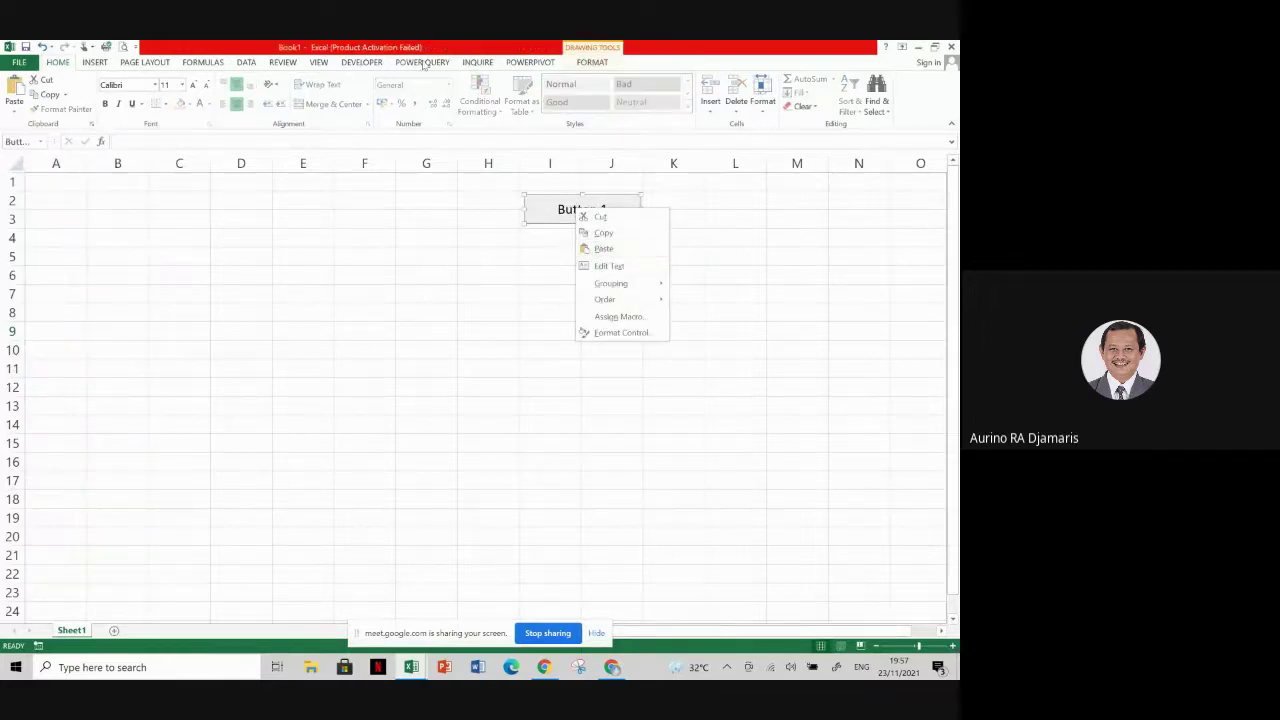
left_click(361, 62)
left_click(306, 94)
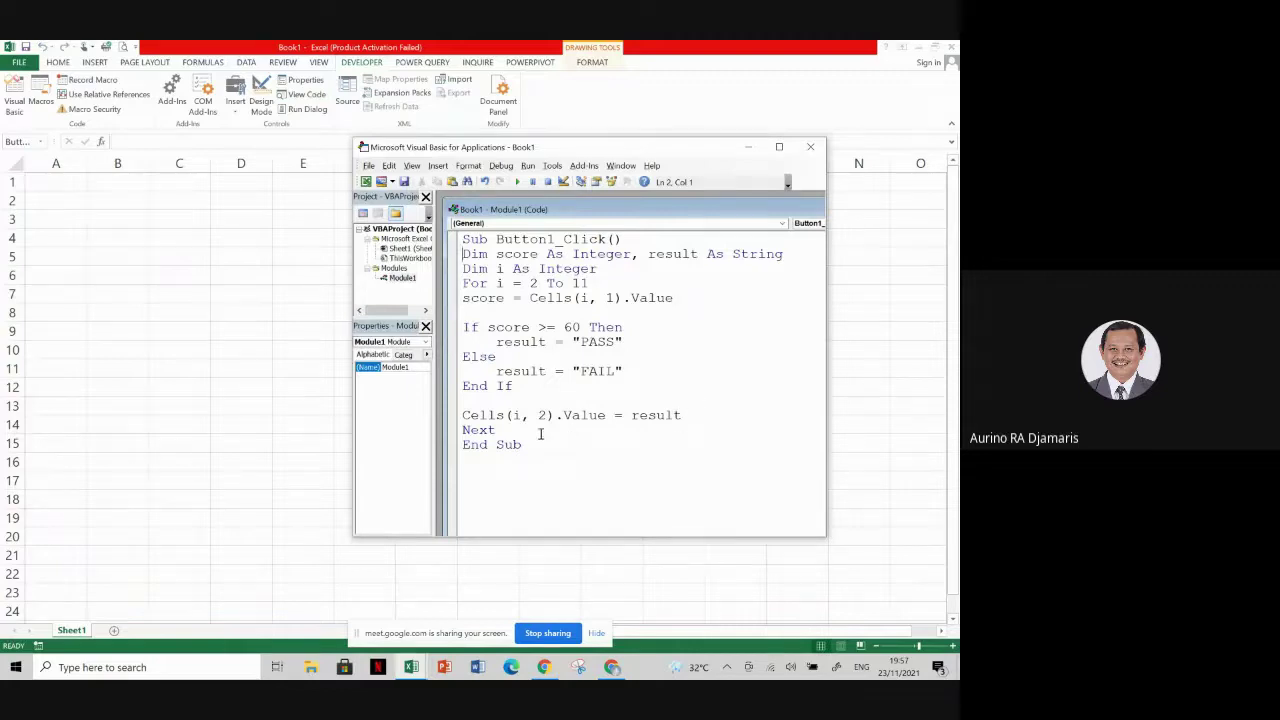
left_click_drag(540, 433, 466, 254)
key("Delete")
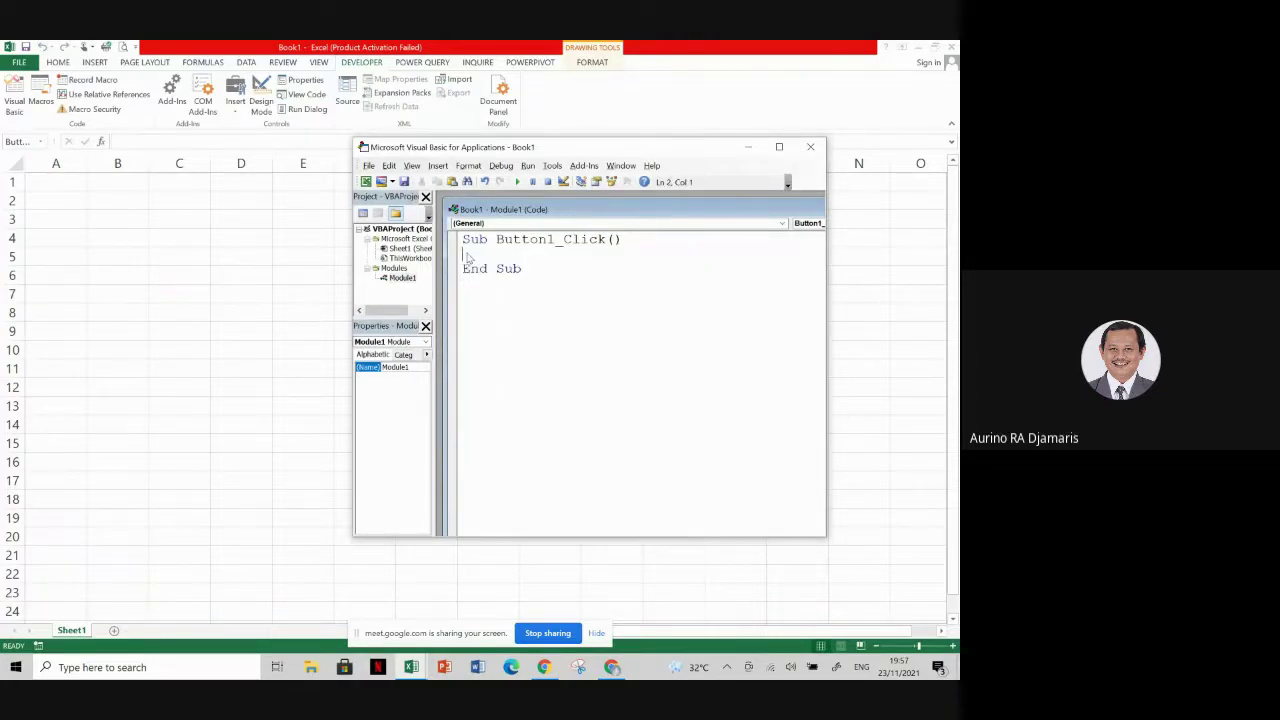
left_click(612, 667)
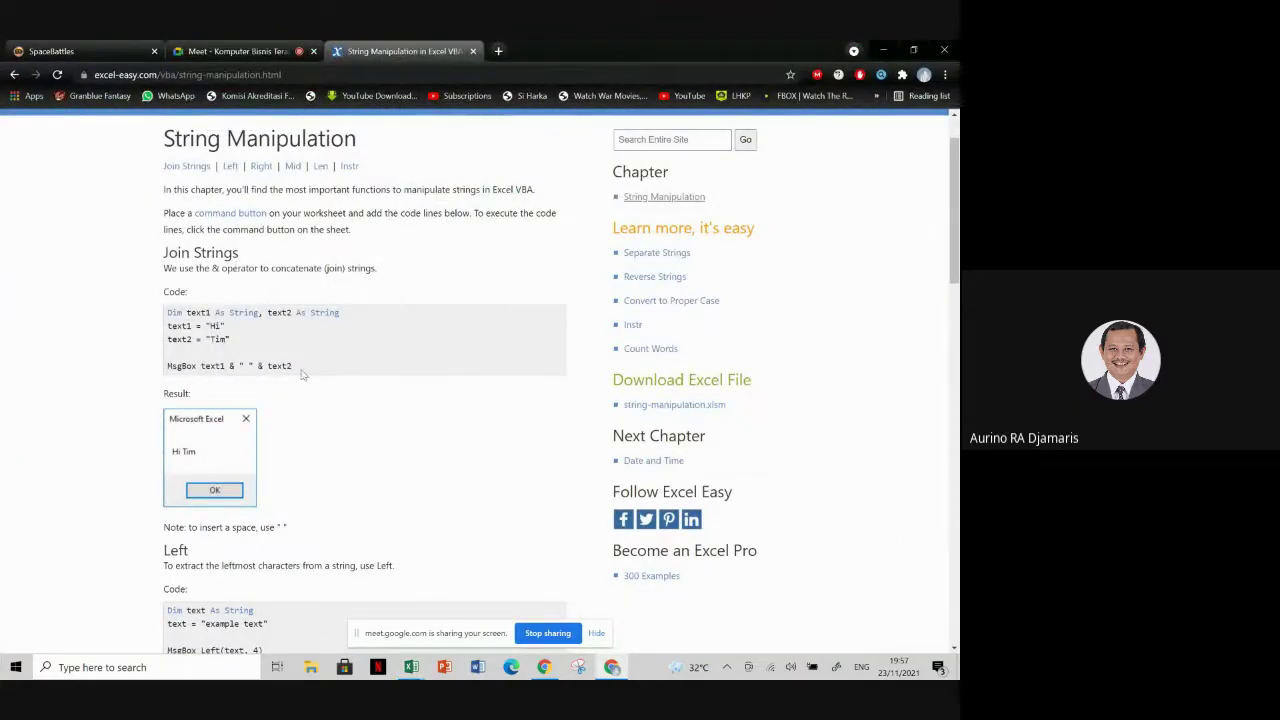
Copy the Join Strings example code and return to the Visual Basic editor
left_click_drag(291, 366, 169, 313)
key("ctrl+c")
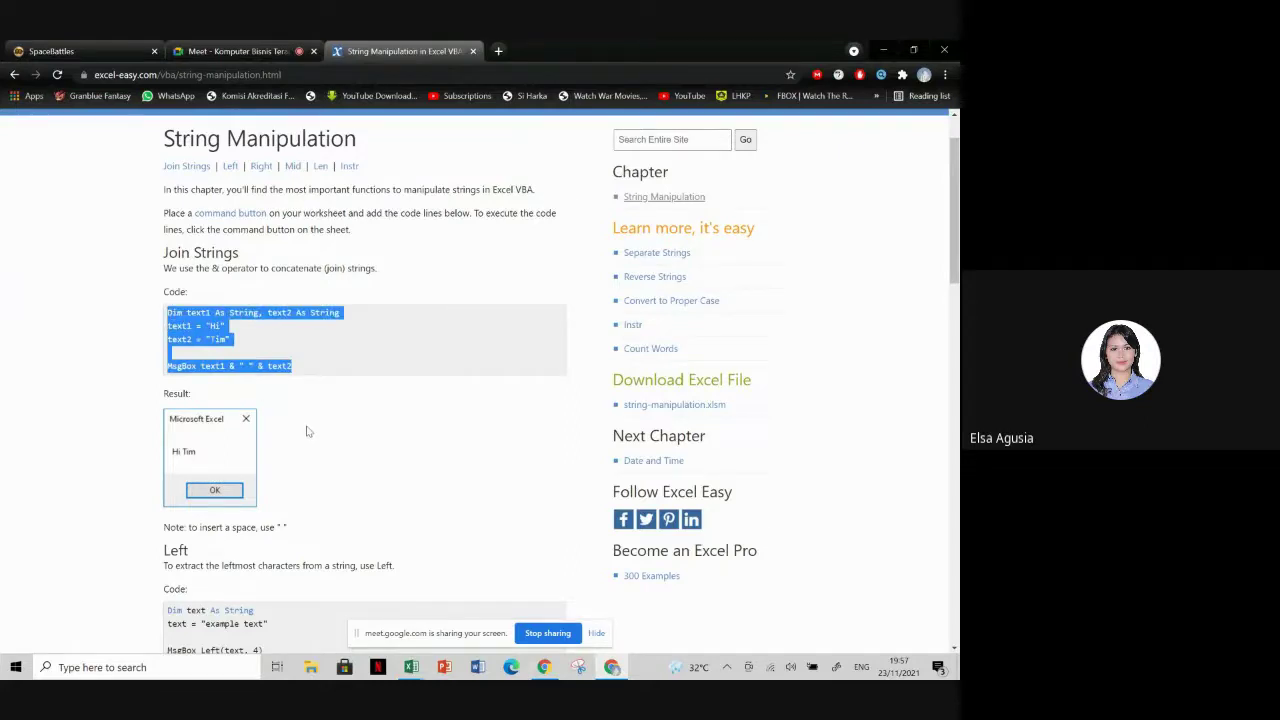
left_click(371, 401)
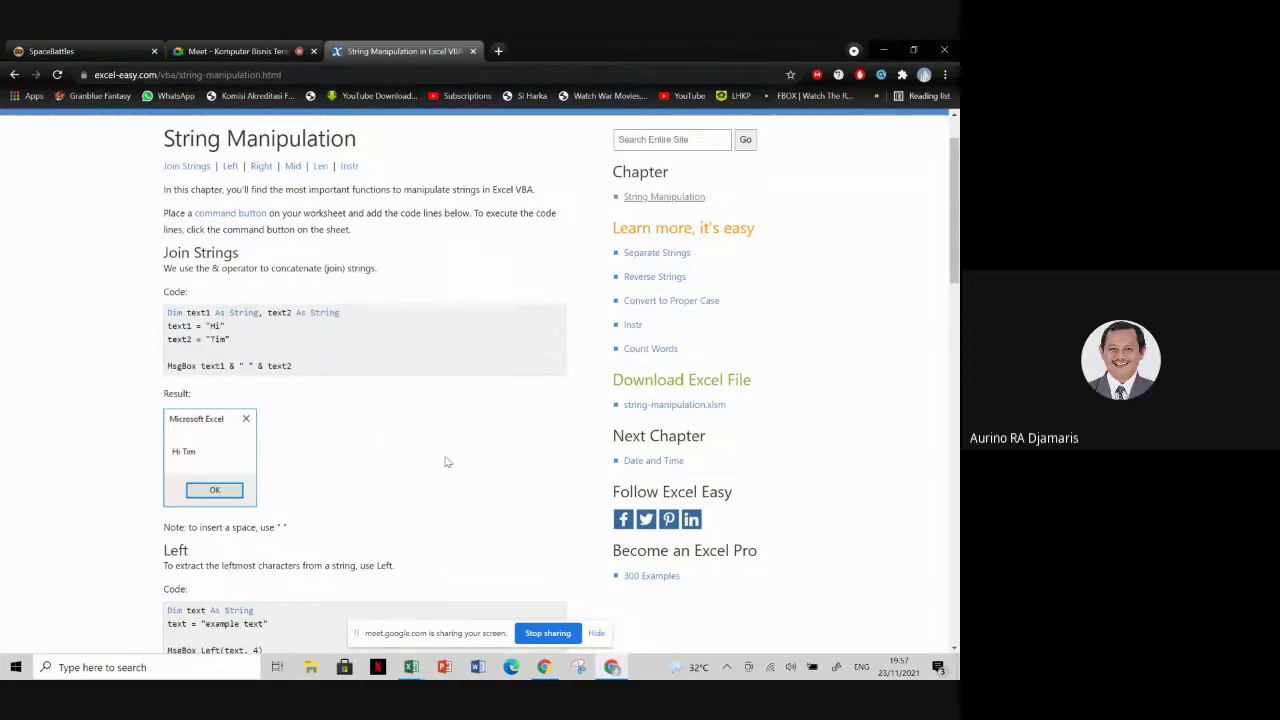
mouse_move(413, 672)
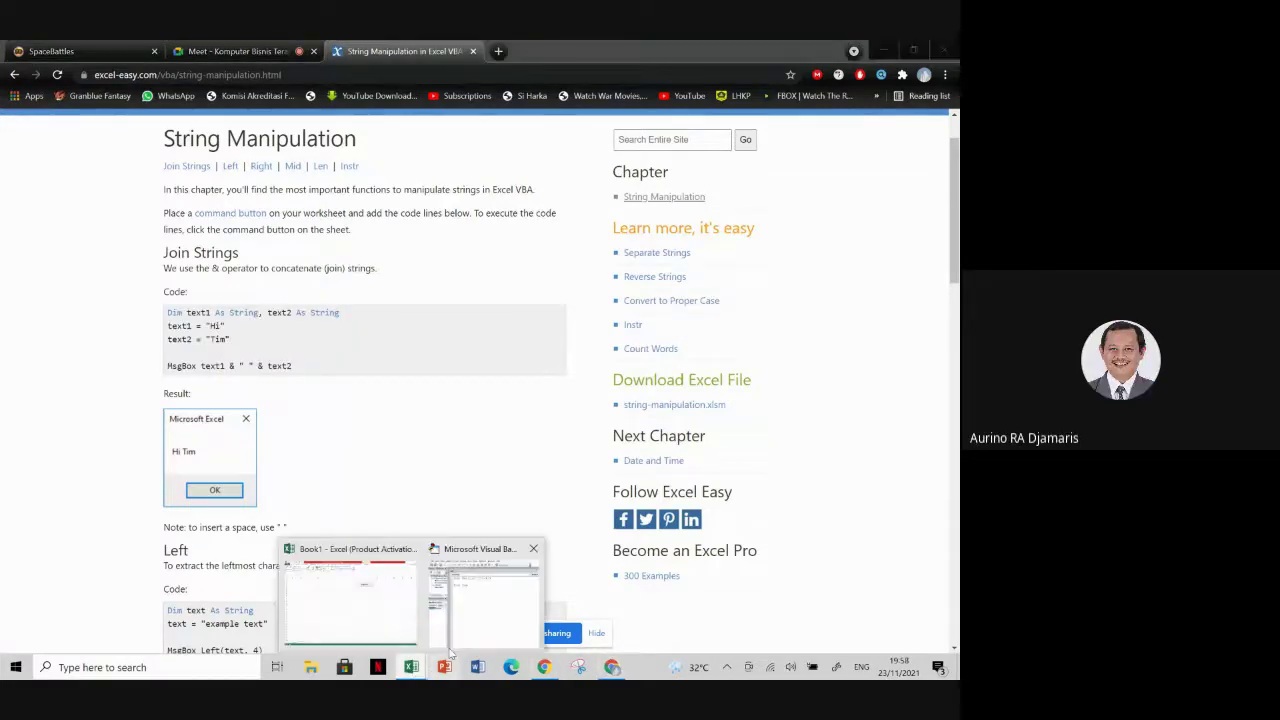
left_click(492, 590)
Paste the Join Strings example and change its strings to "Hello" and "There"
key("ctrl+v")
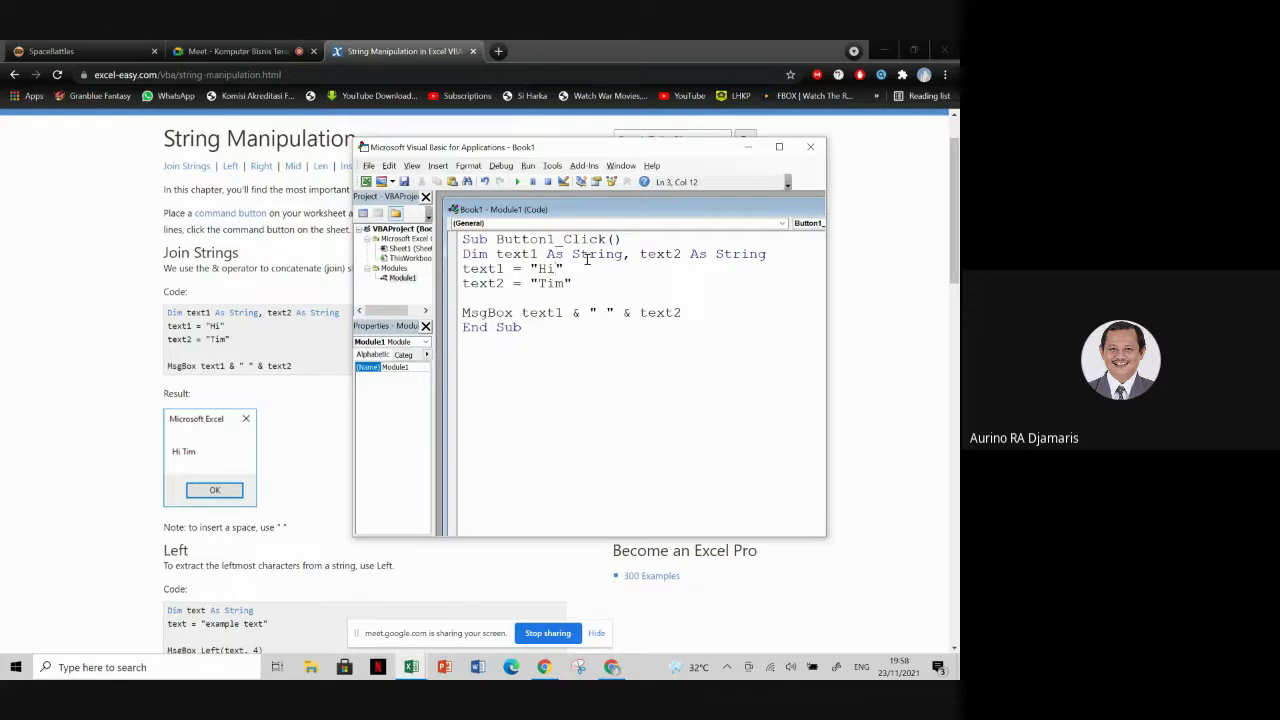
key("BackSpace")
type("ello")
left_click(567, 284)
key("BackSpace")
key("BackSpace")
type("here")
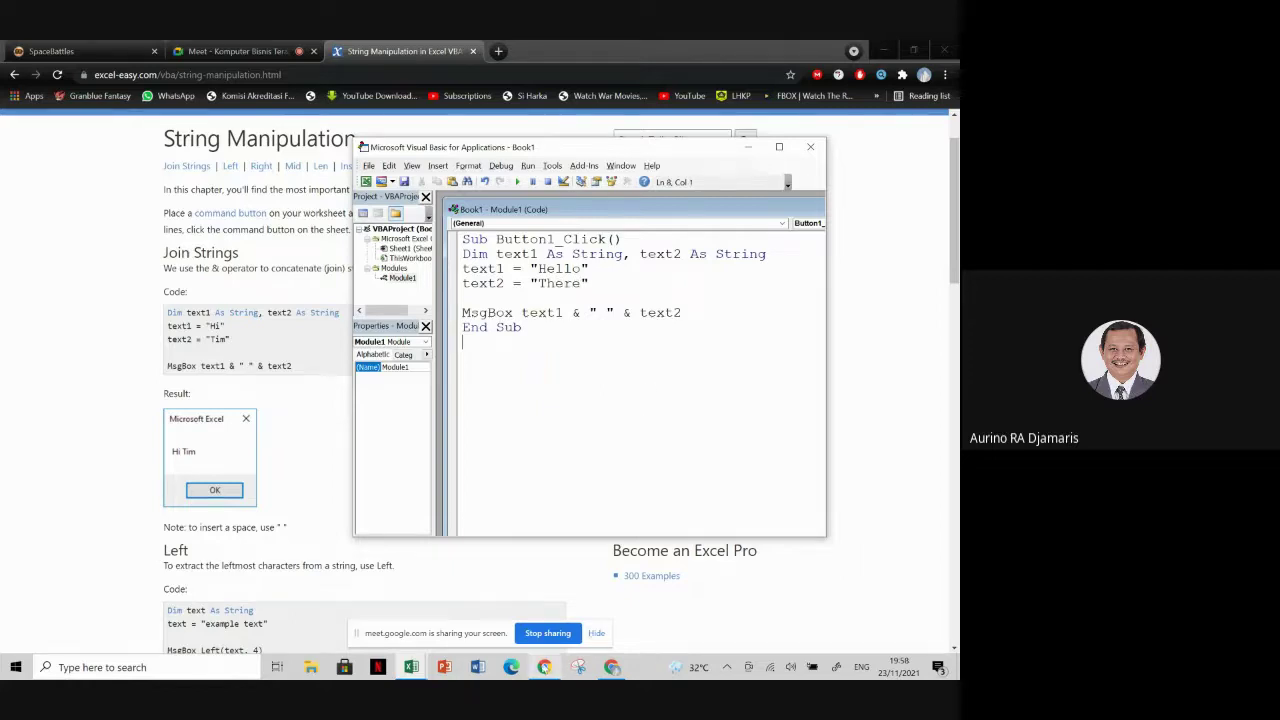
Run Button 1 to display Hello There, dismiss it, and return to the tutorial page
left_click(411, 676)
left_click(363, 590)
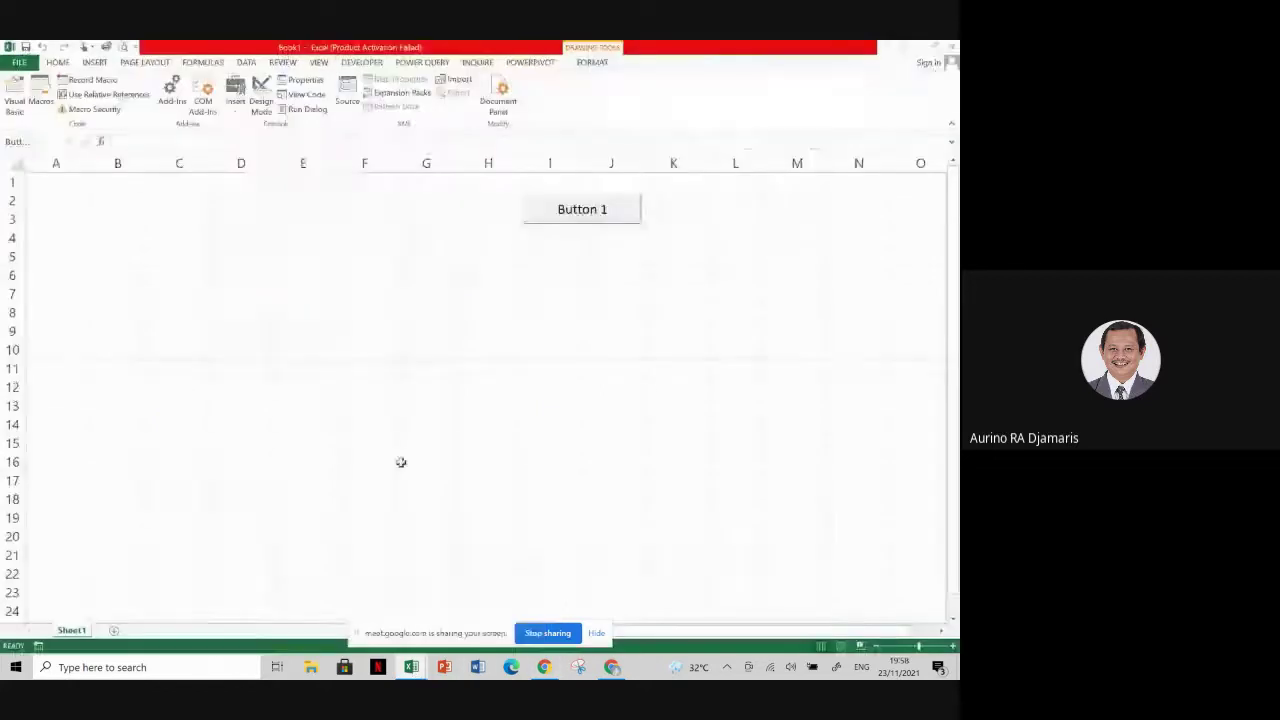
left_click(585, 212)
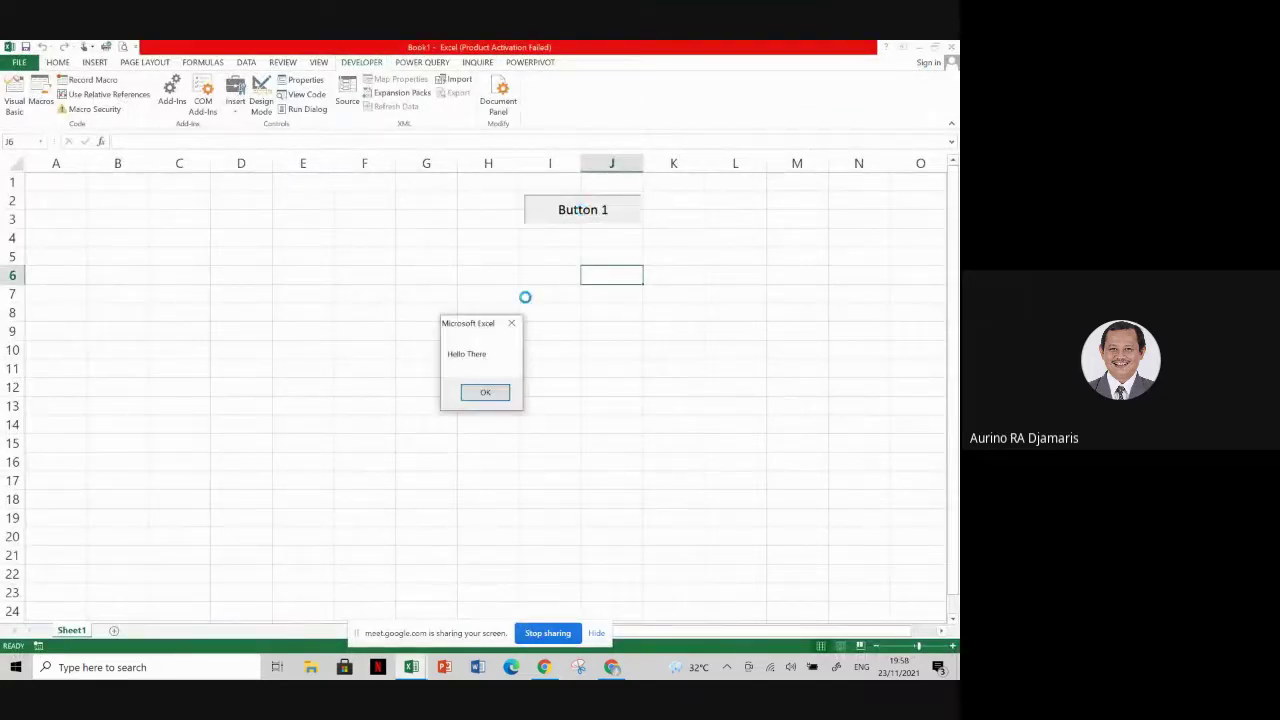
left_click(486, 393)
left_click(612, 667)
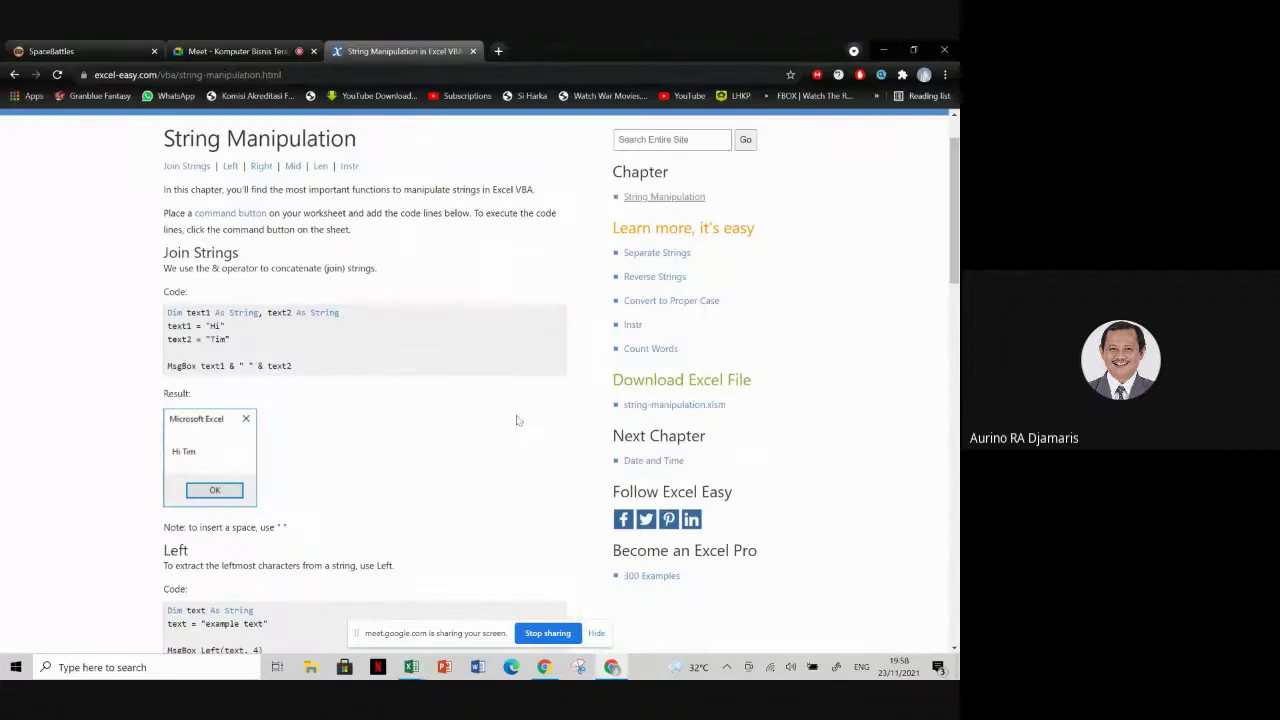
Scroll to the Left example on the tutorial page and select its code block
scroll(517, 420, "down", 3)
scroll(512, 391, "down", 2)
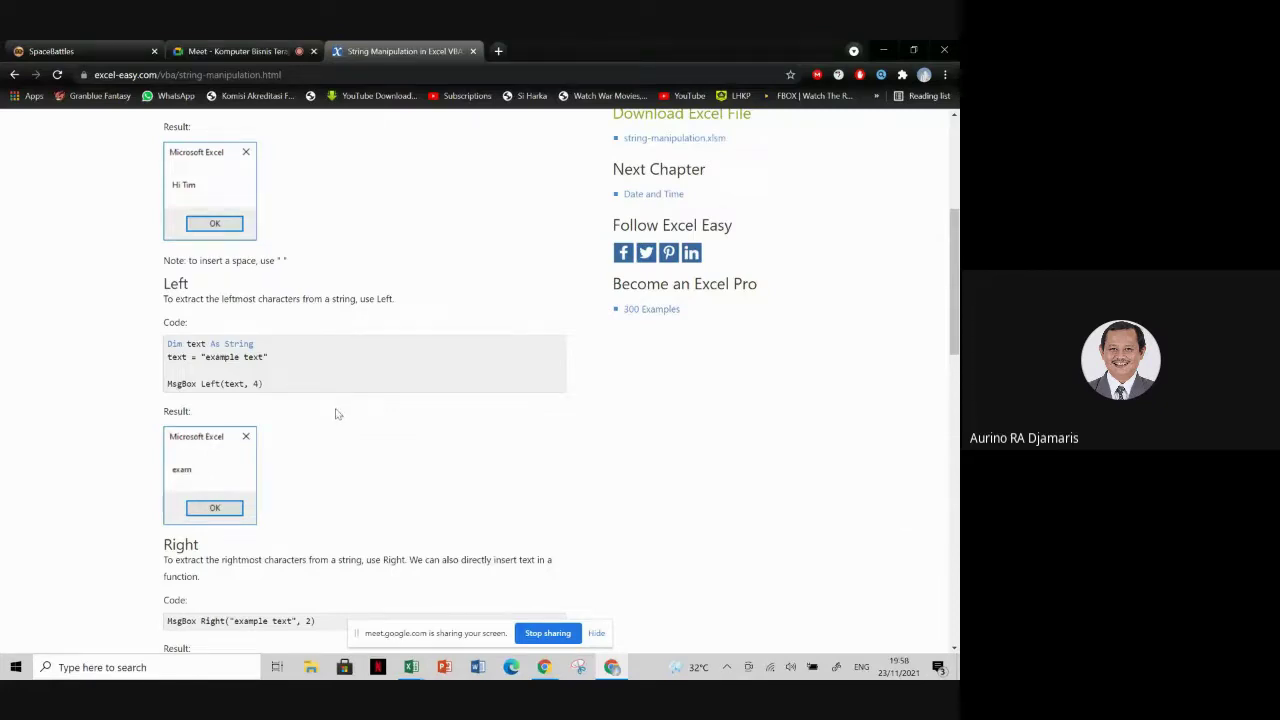
scroll(334, 406, "down", 2)
scroll(340, 408, "up", 2)
left_click_drag(269, 388, 160, 348)
key("ctrl+c")
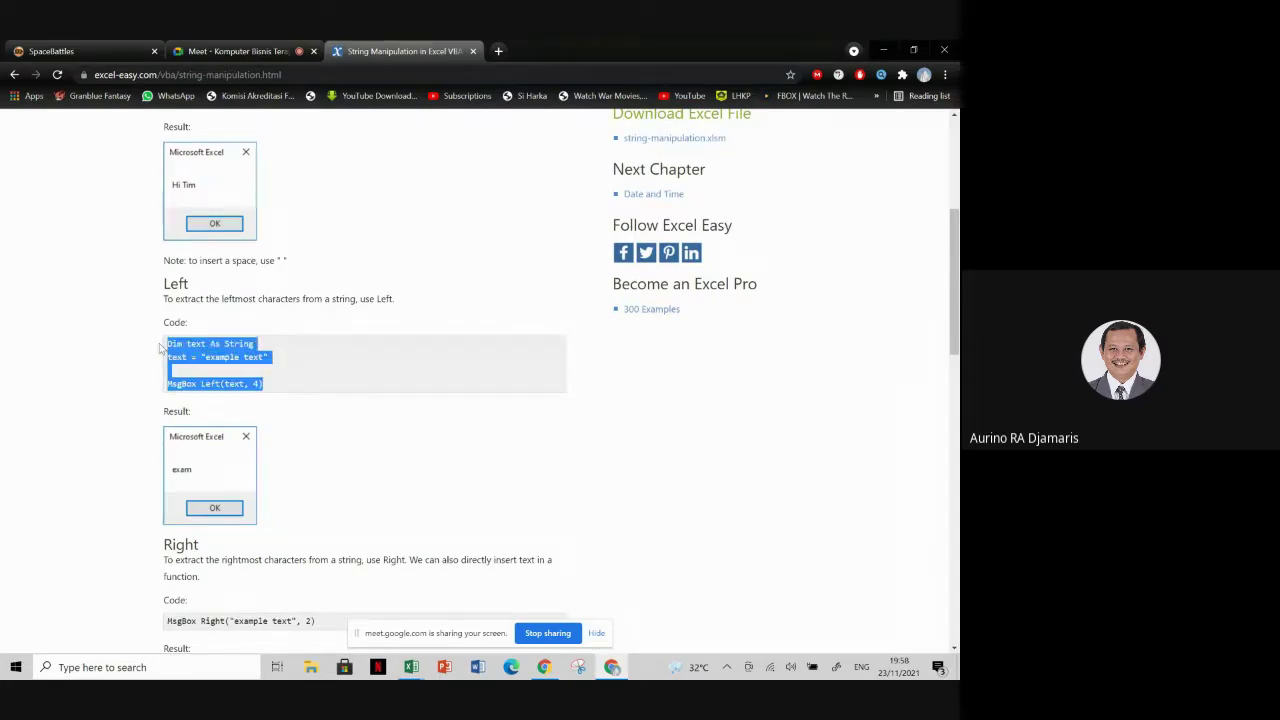
Replace the macro body with the Left example, using "Fundamental" and a count of 6
key("alt+Tab")
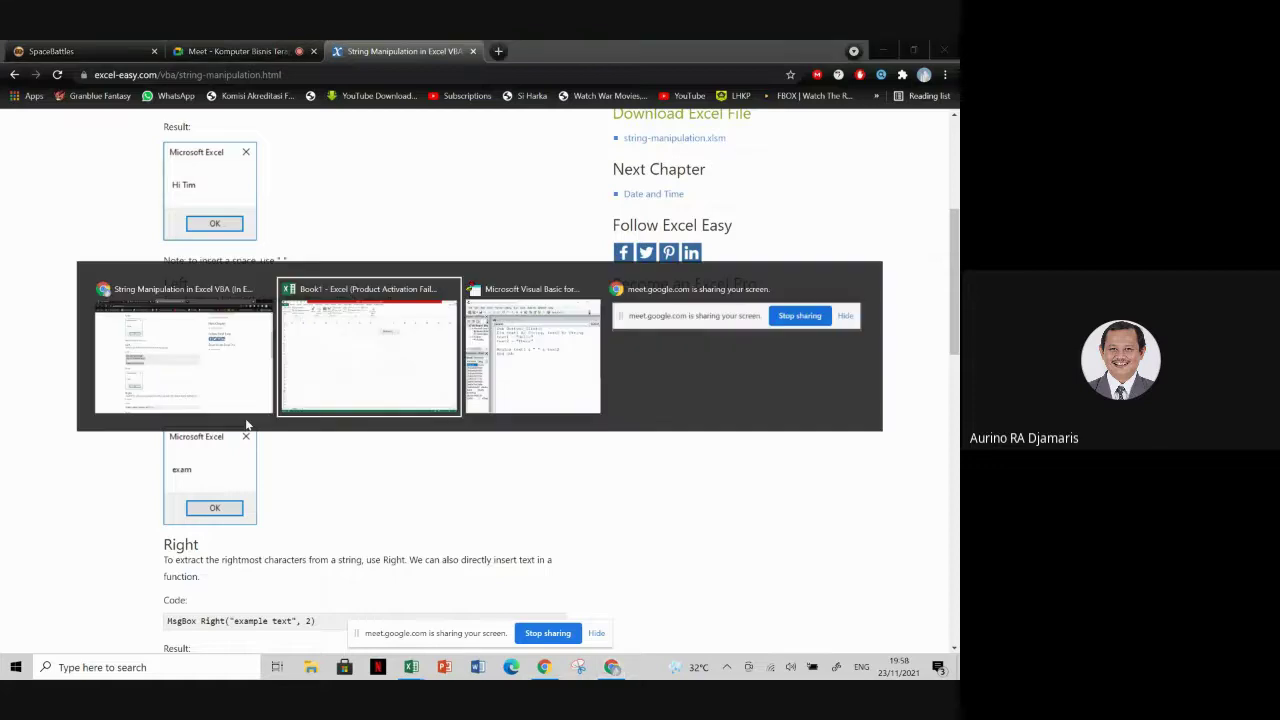
left_click_drag(711, 319, 460, 258)
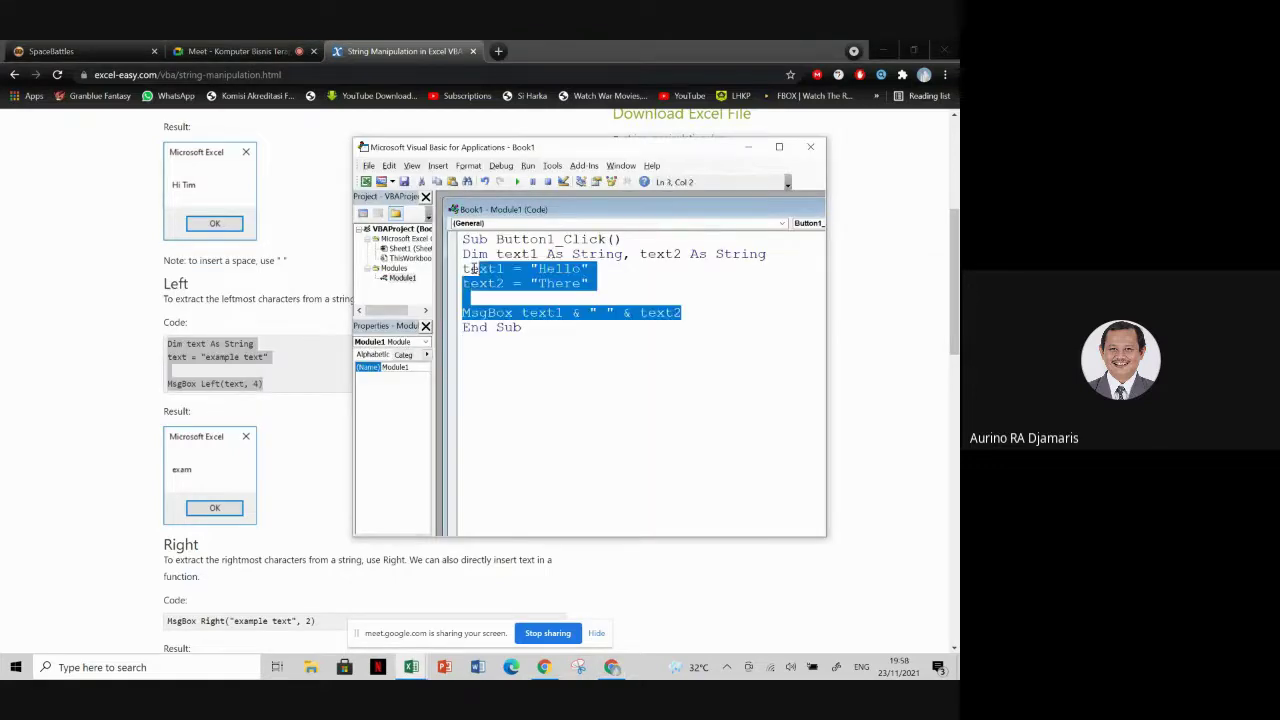
key("ctrl+v")
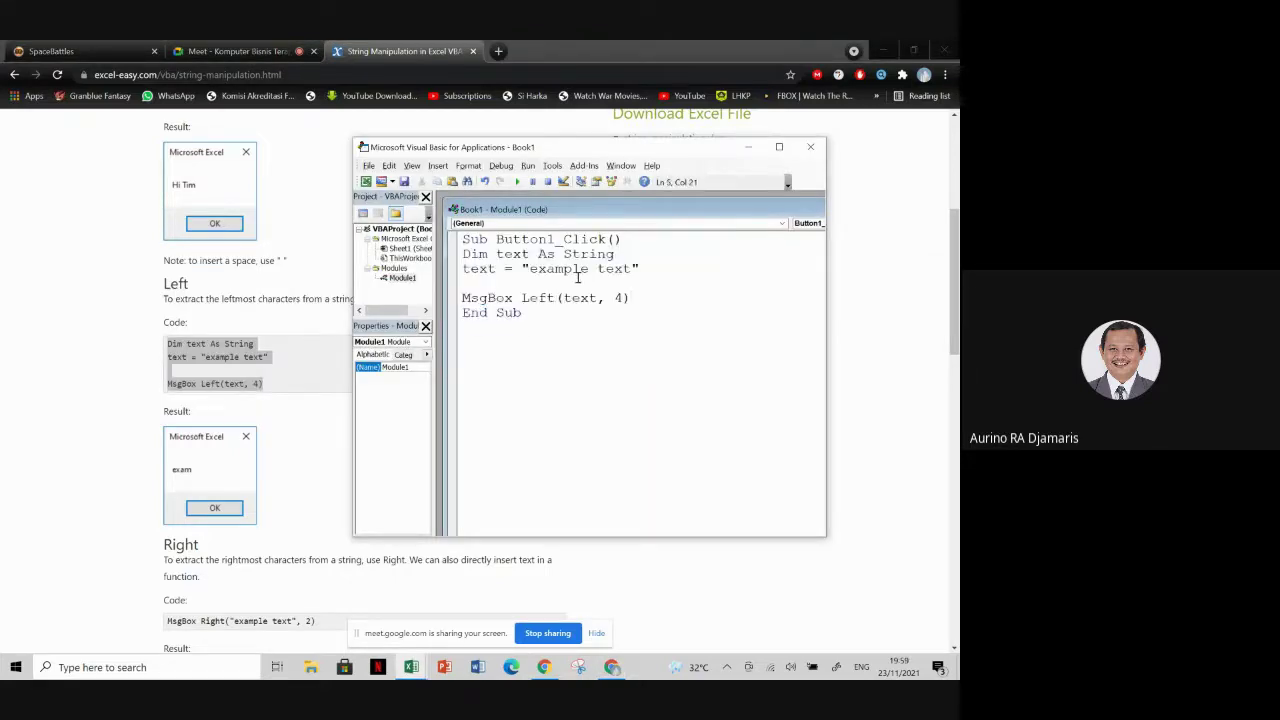
left_click_drag(631, 269, 530, 269)
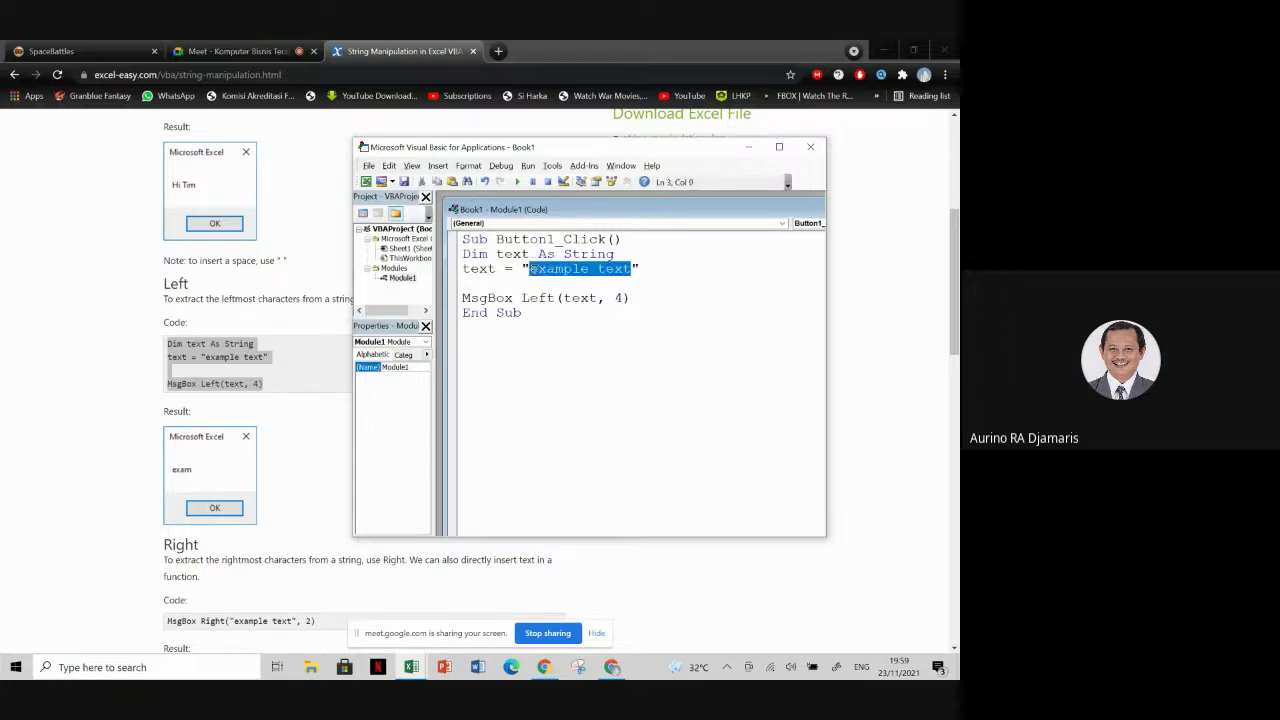
type("Fund")
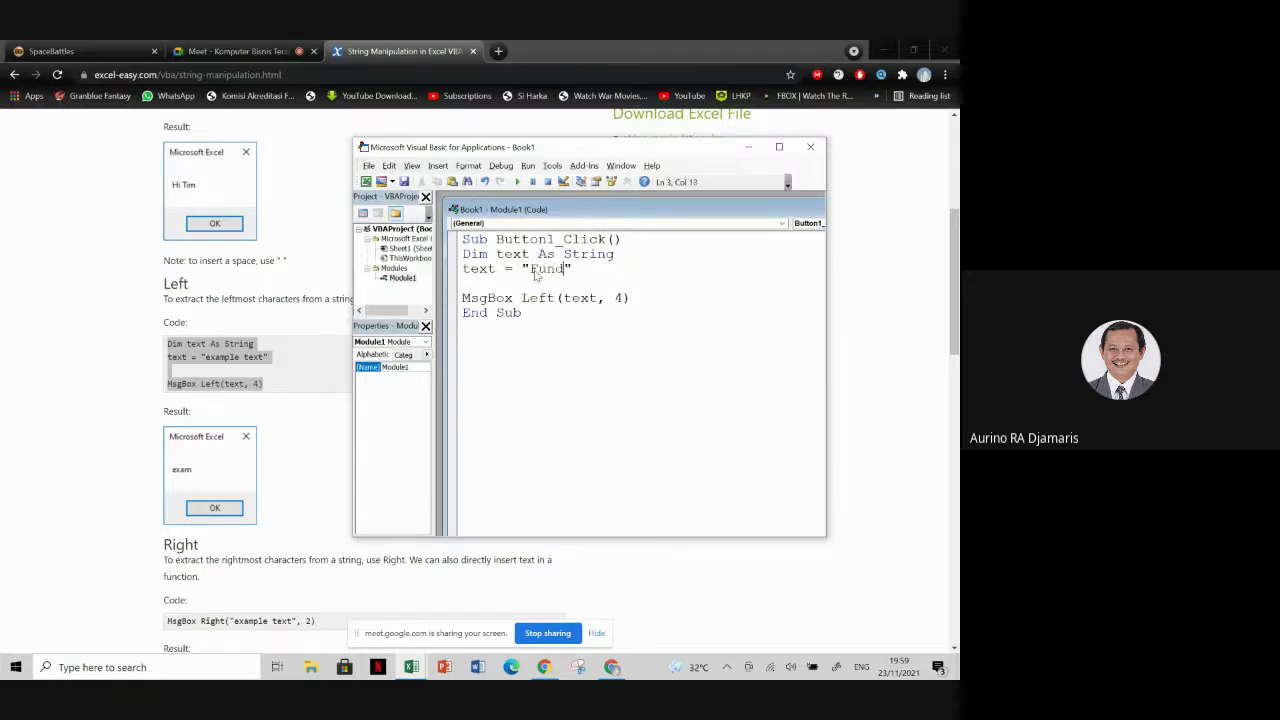
type("amental")
key("BackSpace")
type("5")
key("BackSpace")
type("6")
Run Button 1 to display Fundam, the first six letters
left_click(411, 667)
left_click(386, 623)
left_click(426, 461)
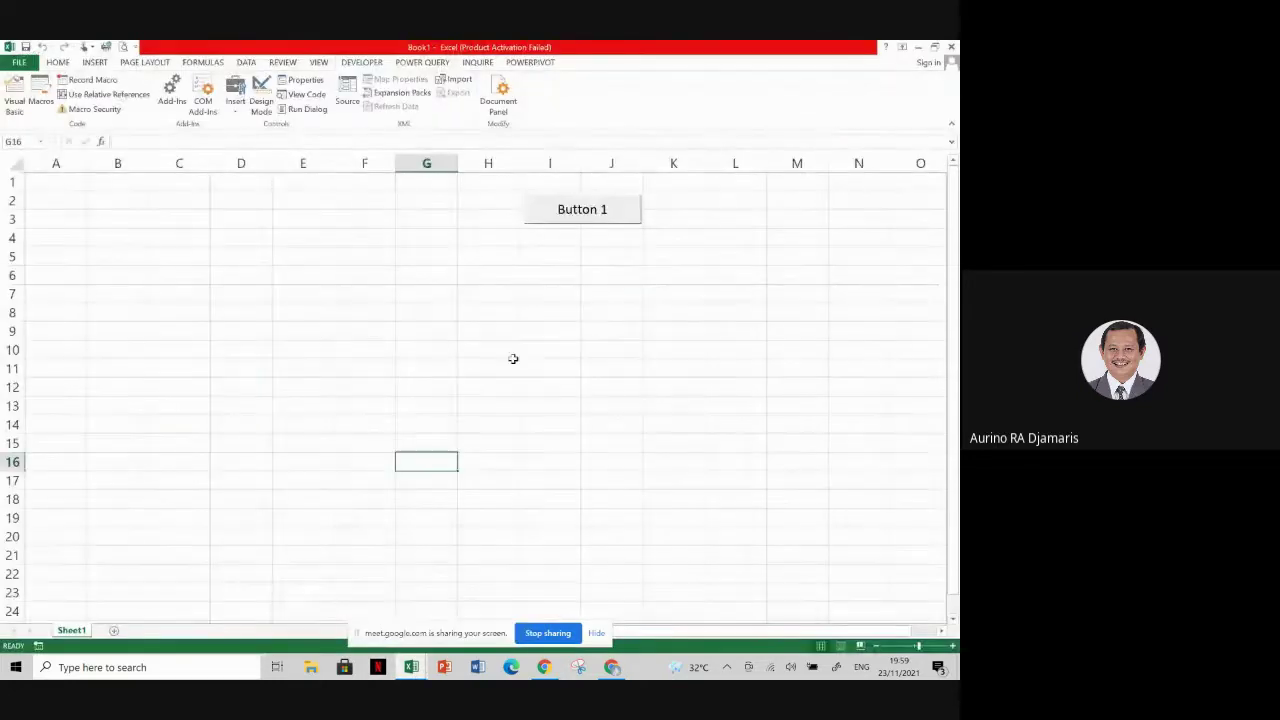
left_click(573, 214)
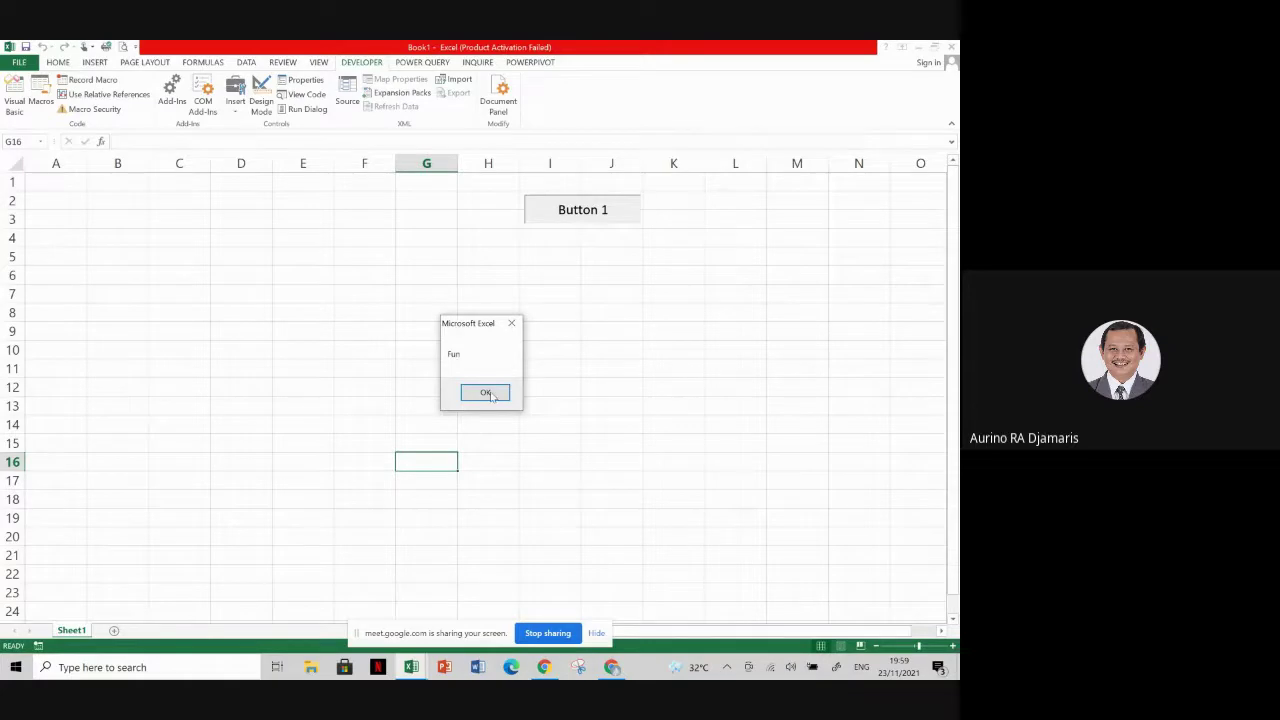
left_click(490, 394)
left_click(470, 595)
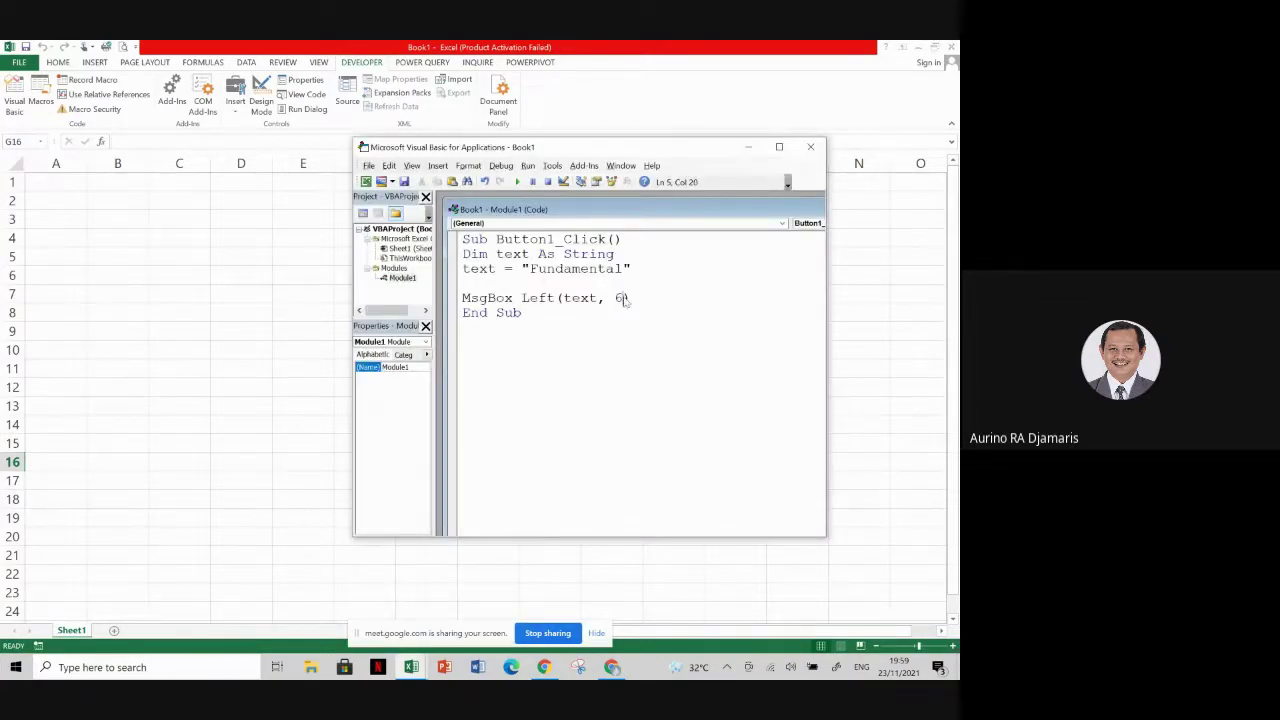
left_click(250, 315)
left_click(551, 211)
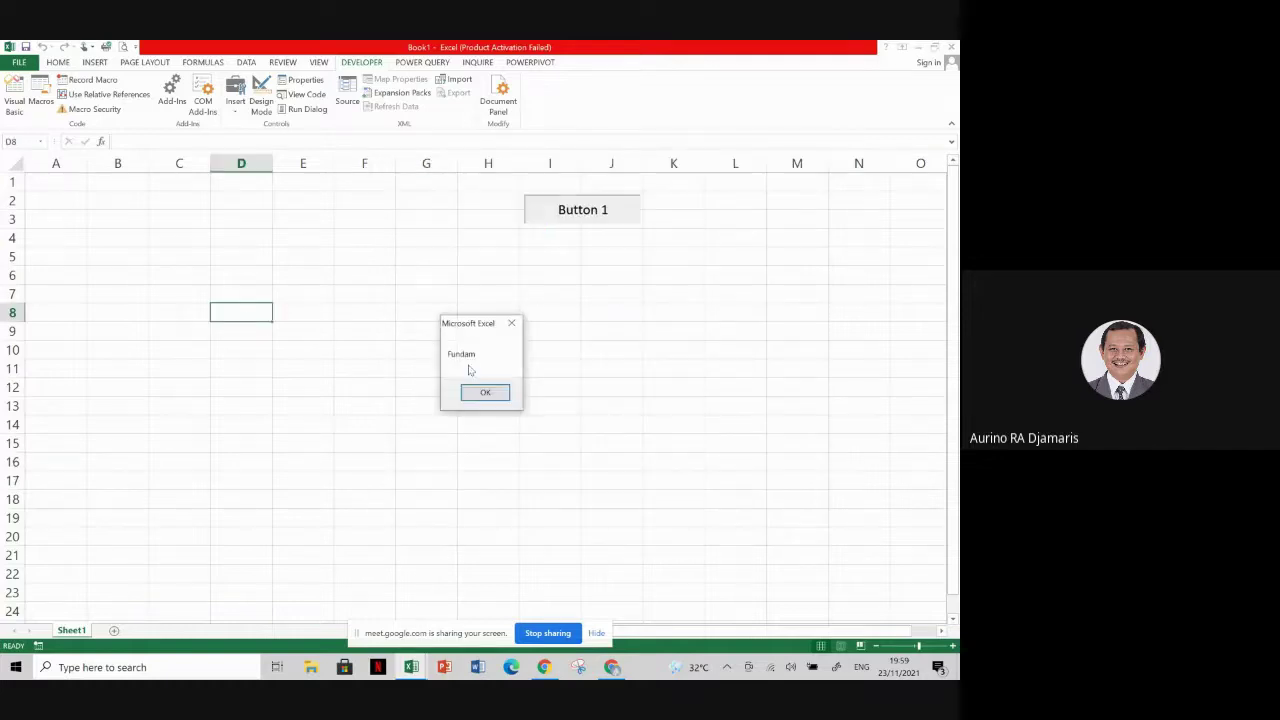
left_click(485, 392)
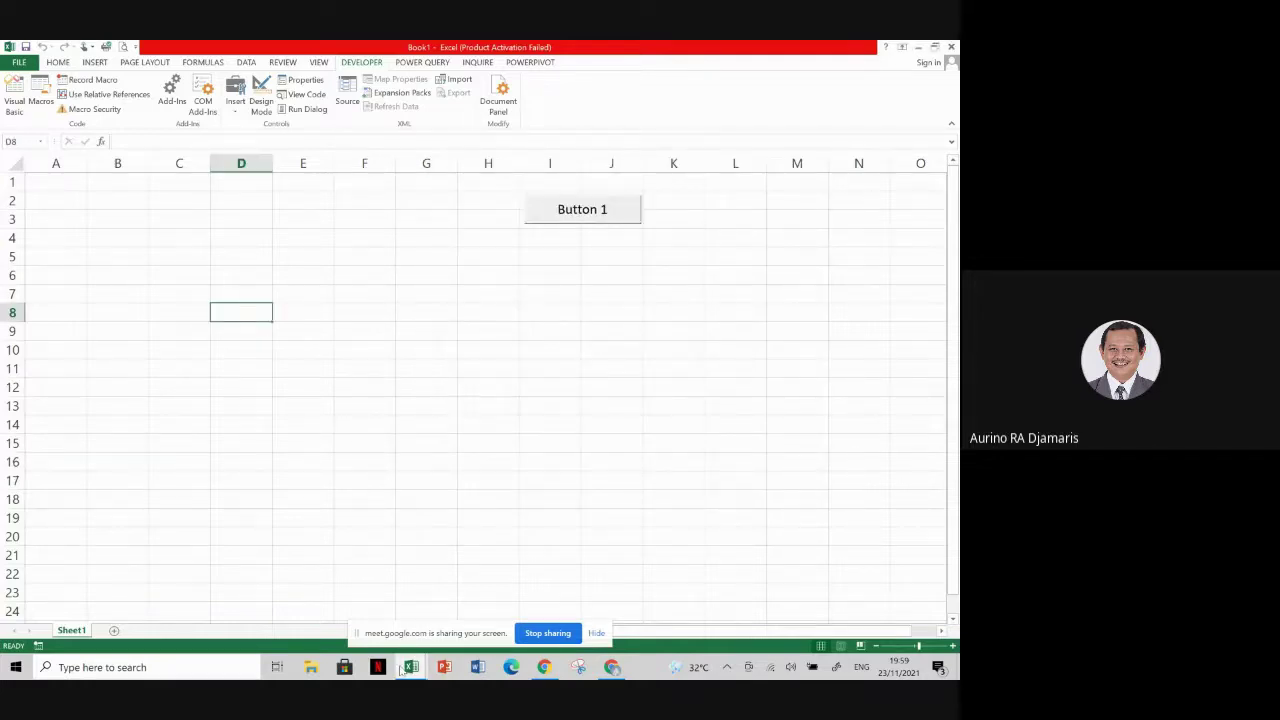
Change the count to 3 and rerun Button 1 to display Fun
mouse_move(408, 668)
left_click(486, 590)
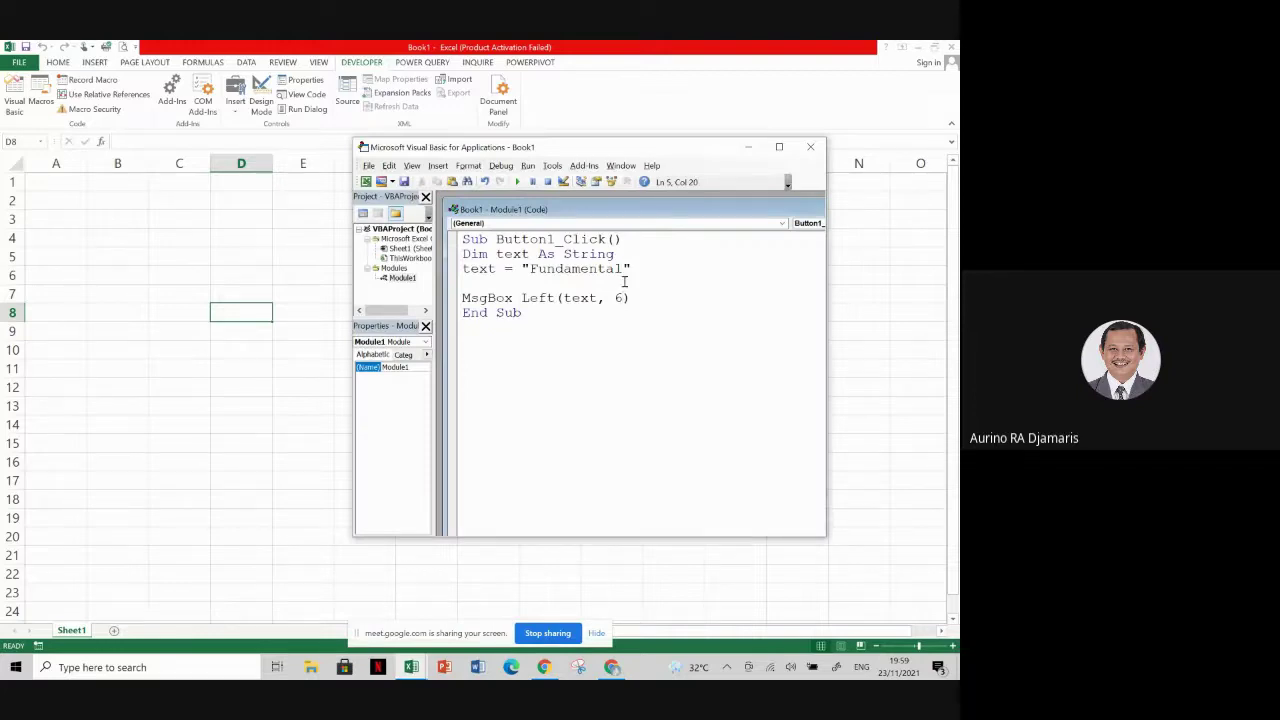
key("BackSpace")
type("3")
left_click(263, 395)
left_click(584, 220)
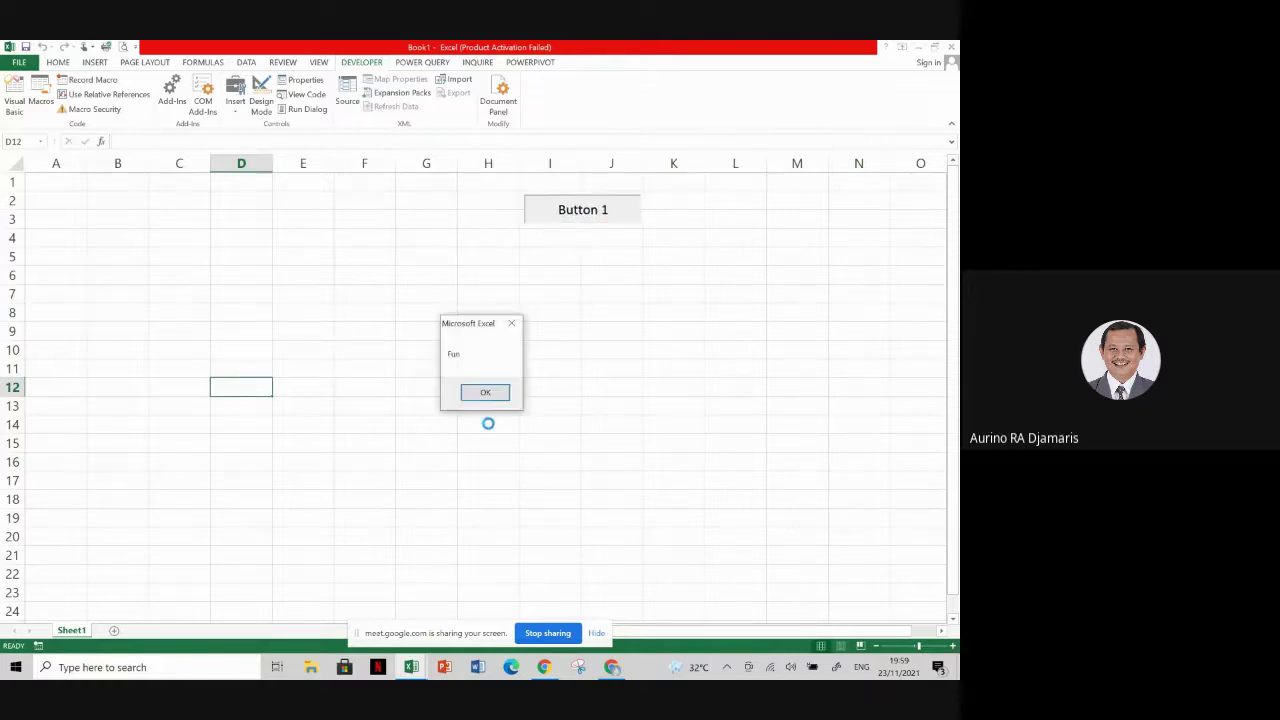
left_click(487, 393)
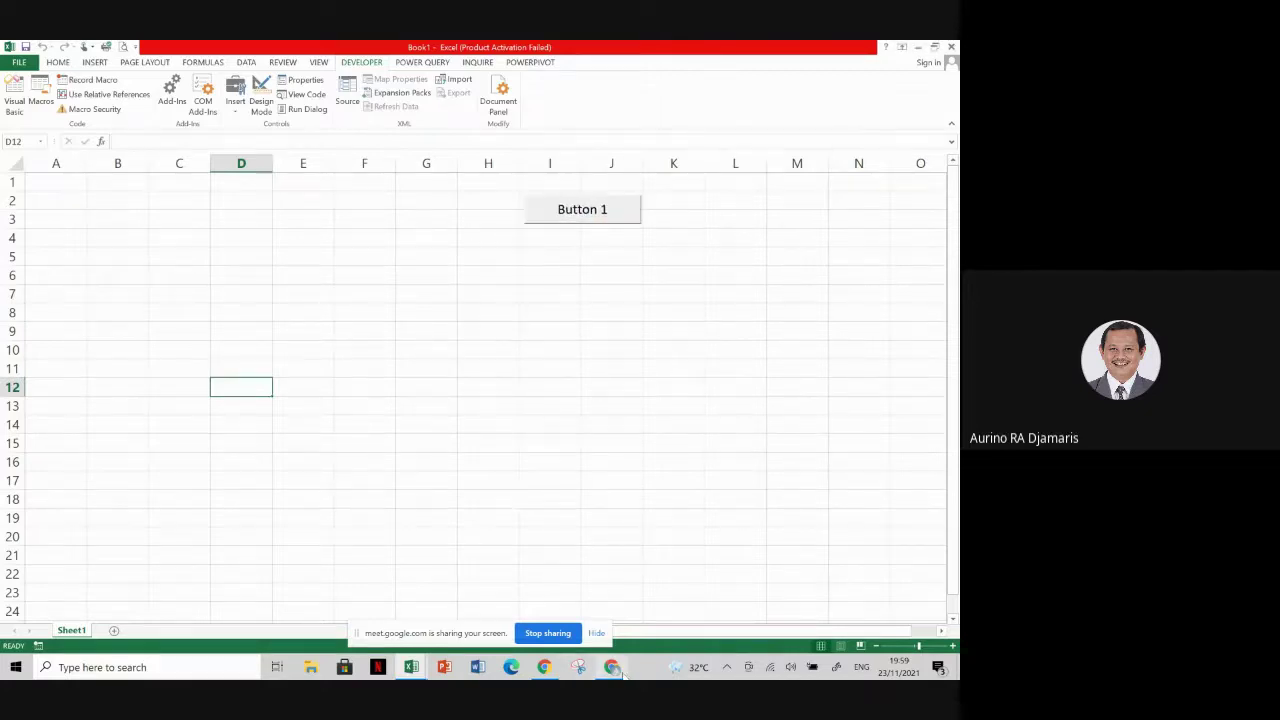
Select the Right example code line on the String Manipulation page
mouse_move(612, 668)
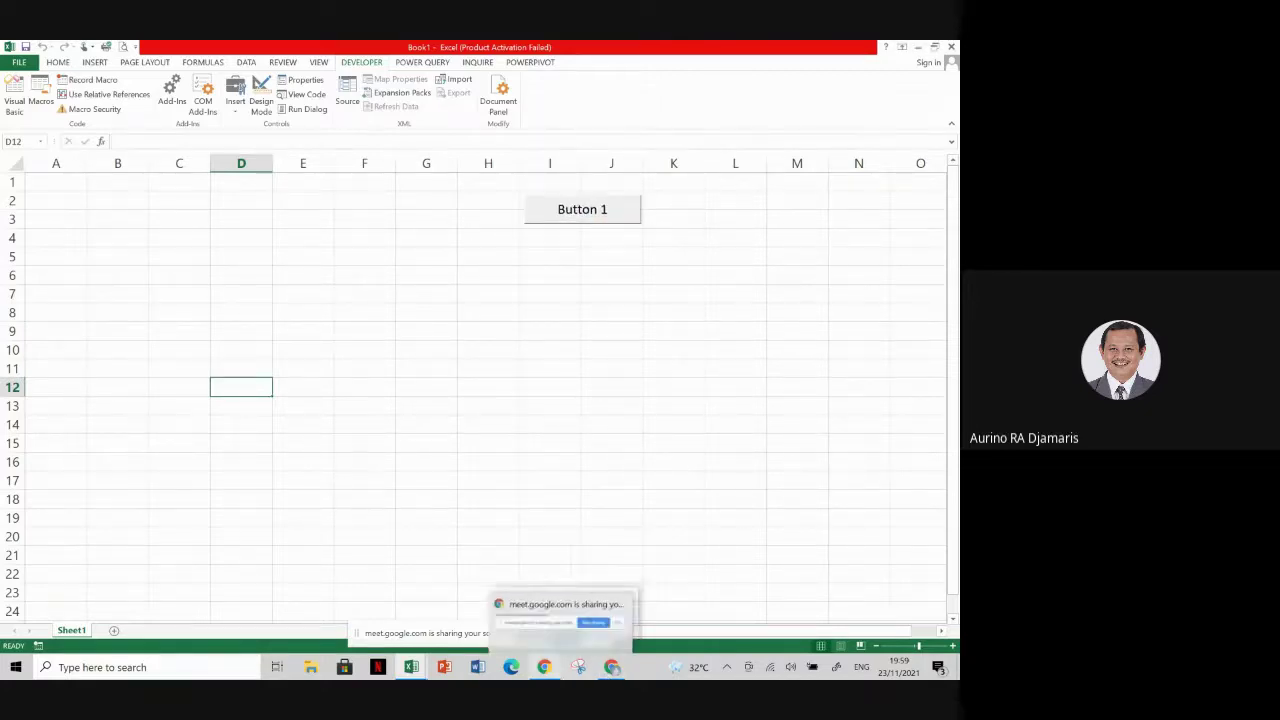
left_click(612, 667)
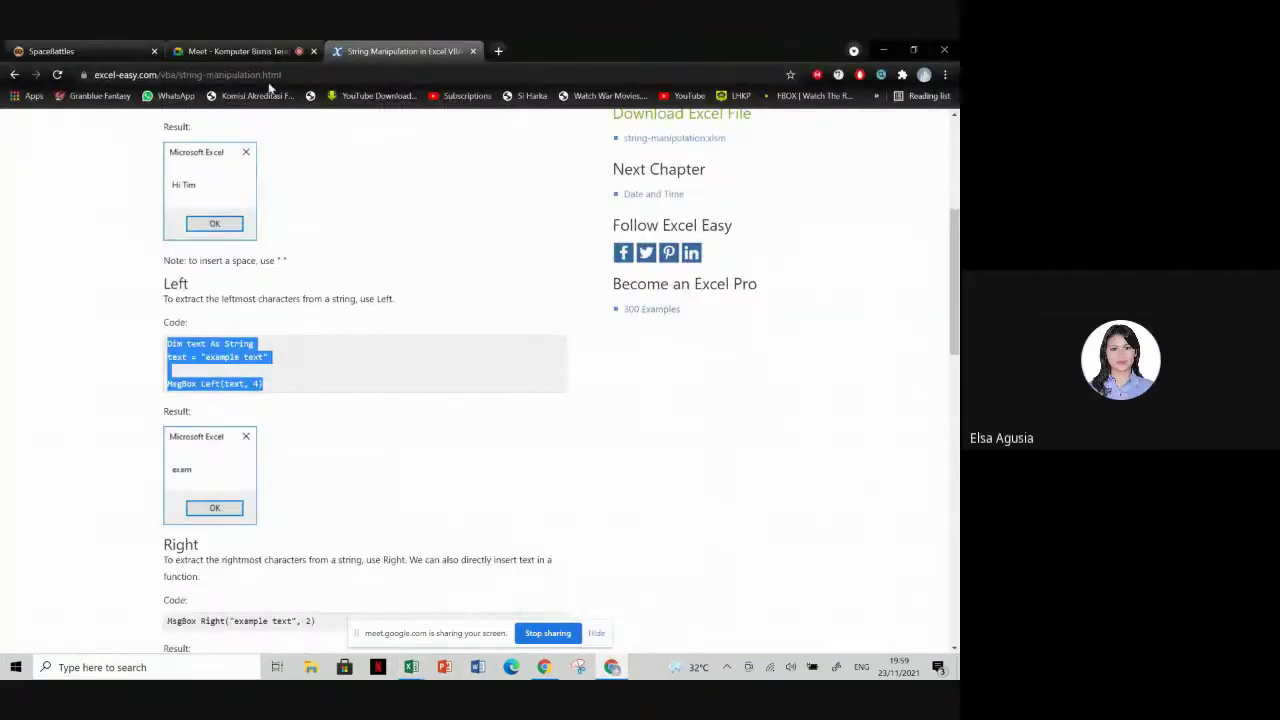
scroll(296, 364, "down", 3)
scroll(297, 364, "down", 1)
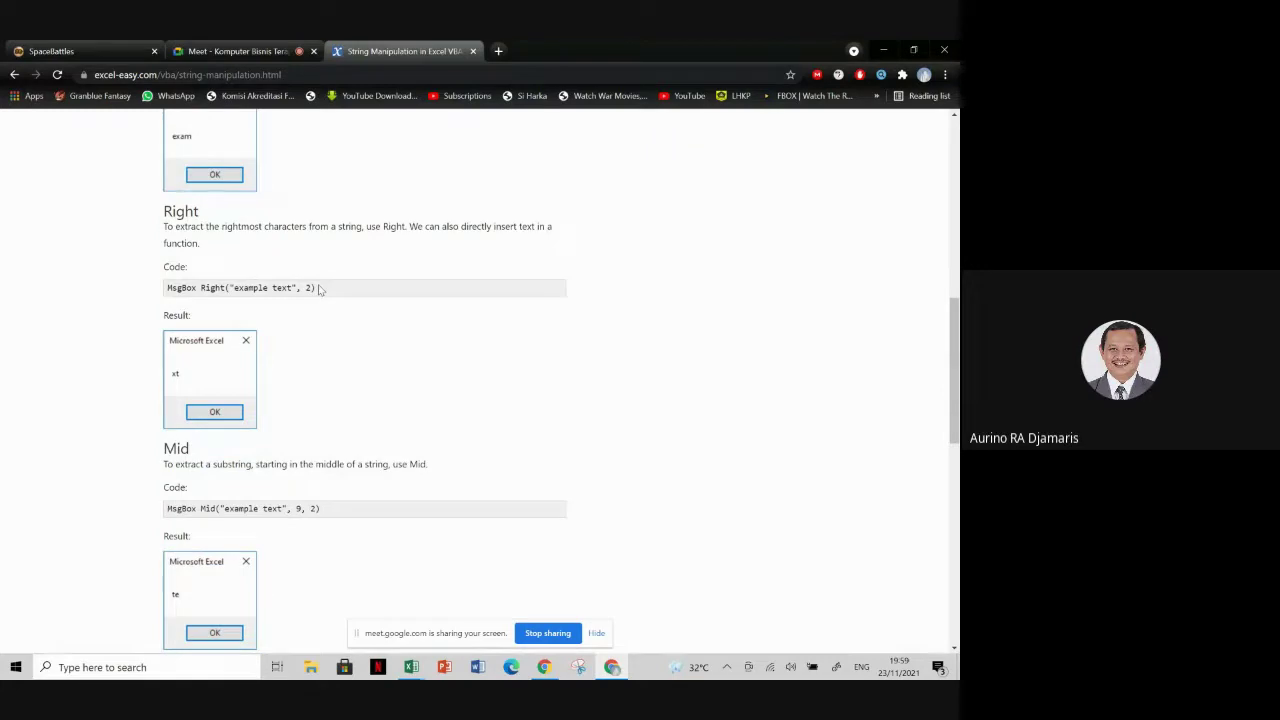
left_click_drag(318, 289, 166, 291)
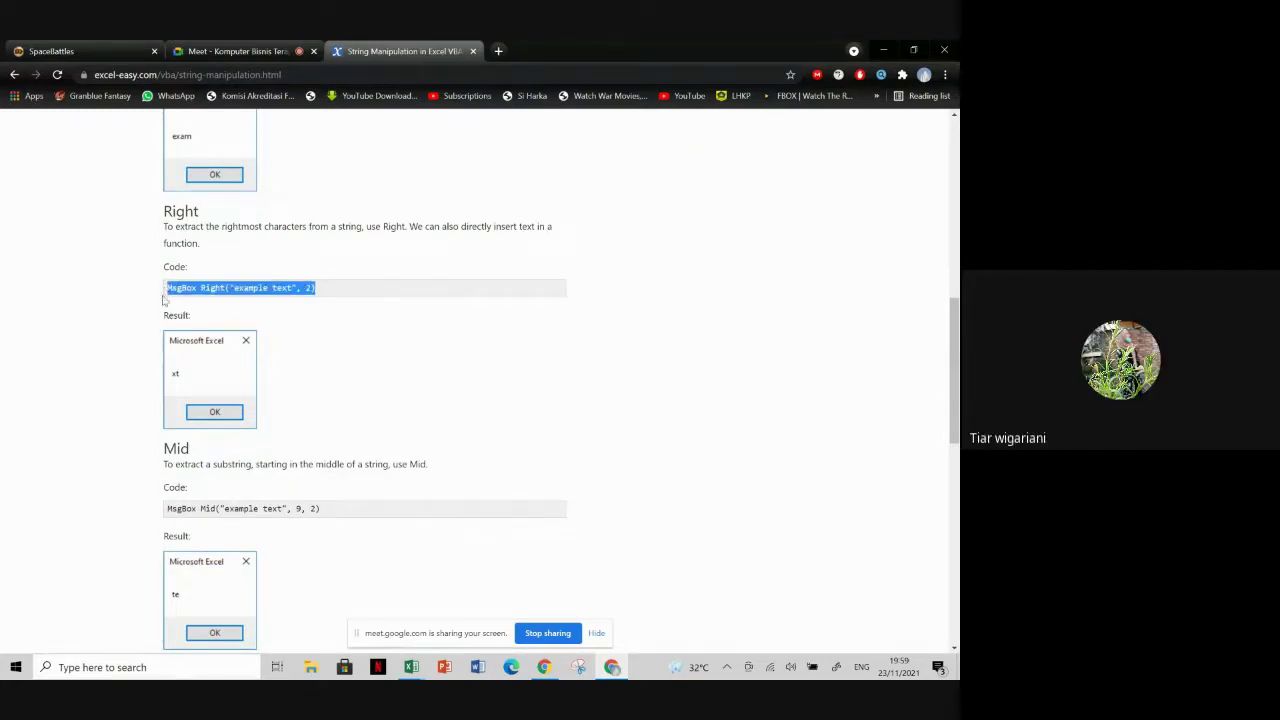
Replace the Left call with the pasted Right example and set its count to 5
key("alt+Tab")
key("alt+Tab")
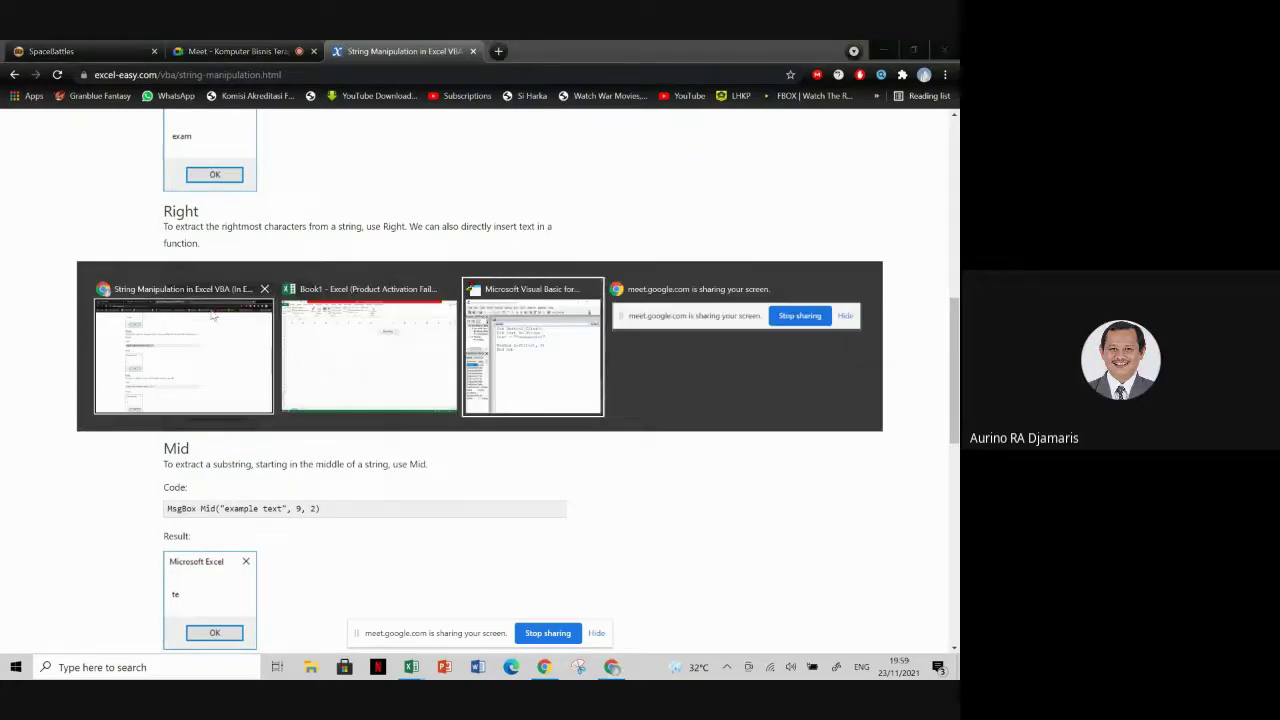
left_click_drag(632, 298, 517, 300)
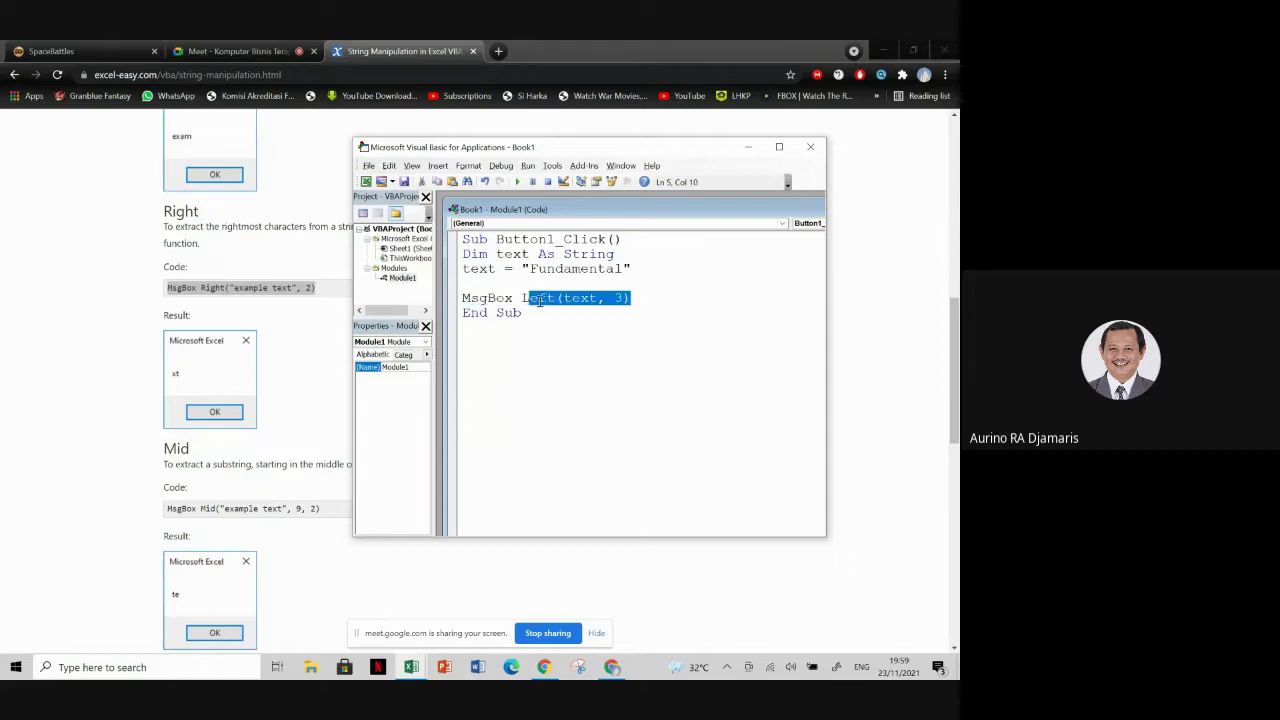
type("MsgBox Right(\"example text\", 2)")
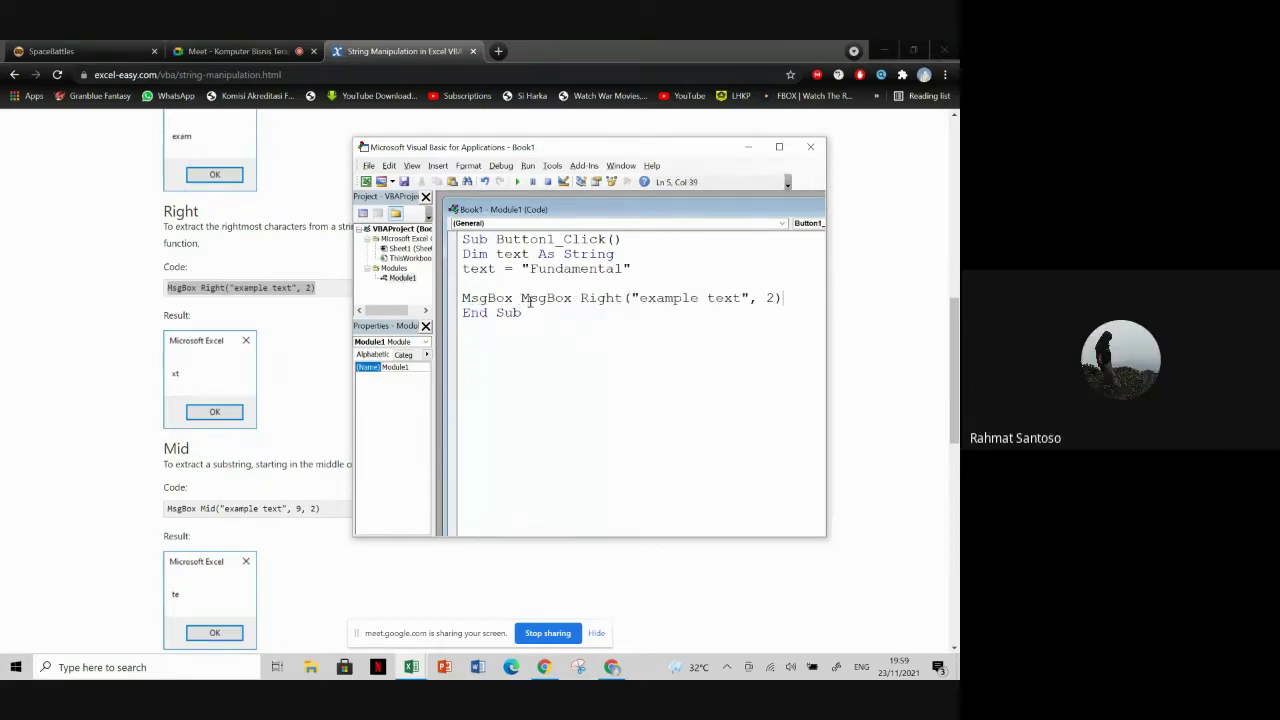
left_click_drag(521, 298, 443, 302)
key("Delete")
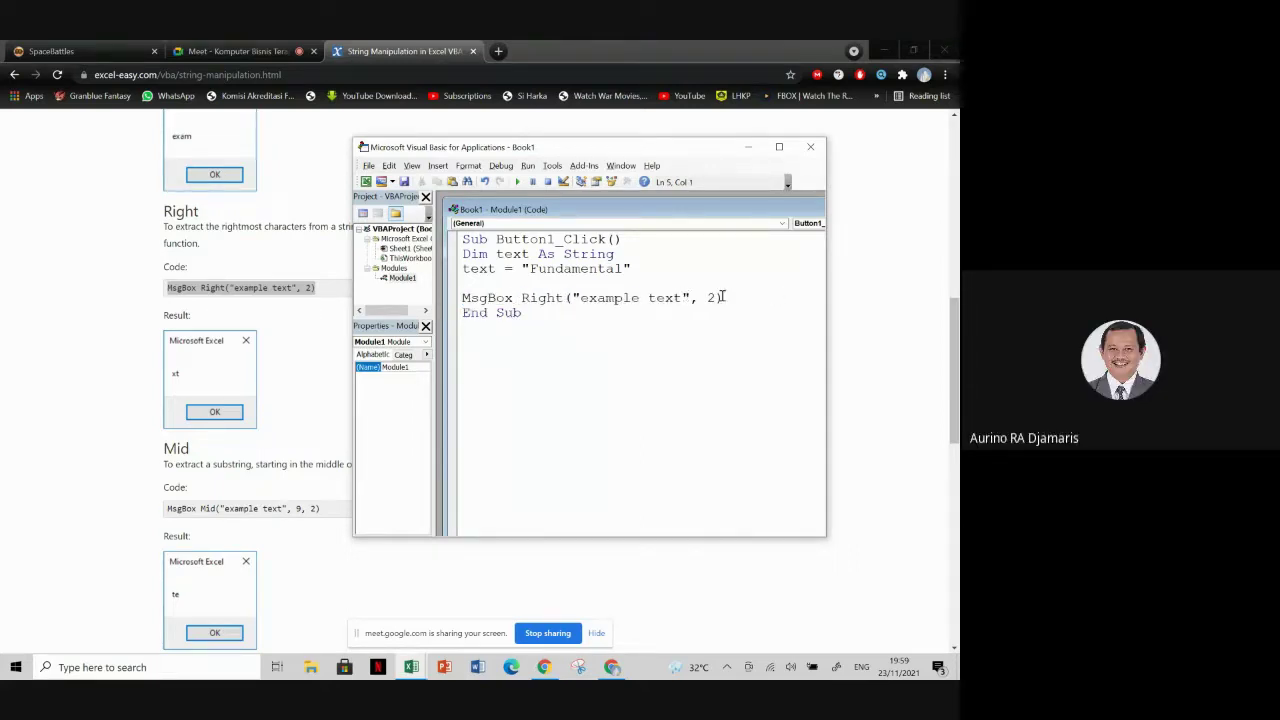
left_click(717, 299)
key("BackSpace")
type("5")
Replace the literal "example text" argument with the variable text, giving Right(text, 5)
key("alt+Tab")
key("alt+Tab")
key("alt+shift+Tab")
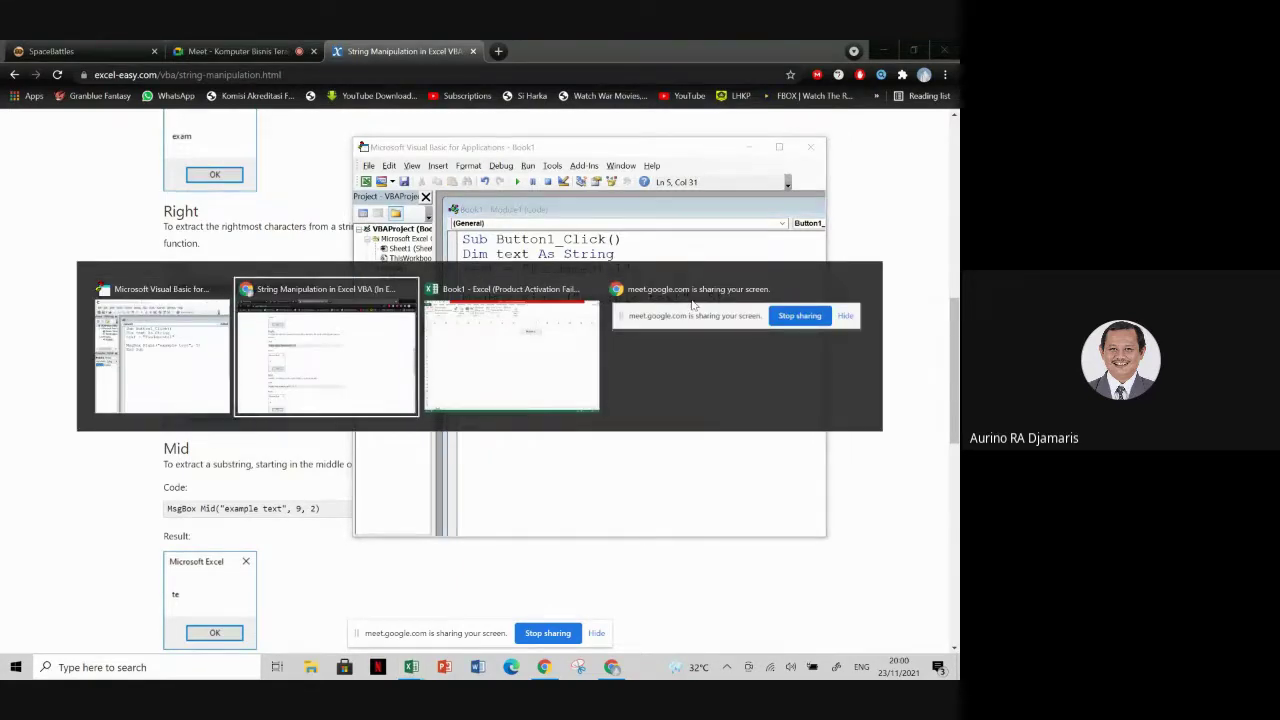
scroll(447, 334, "up", 2)
scroll(447, 334, "up", 1)
scroll(443, 334, "up", 1)
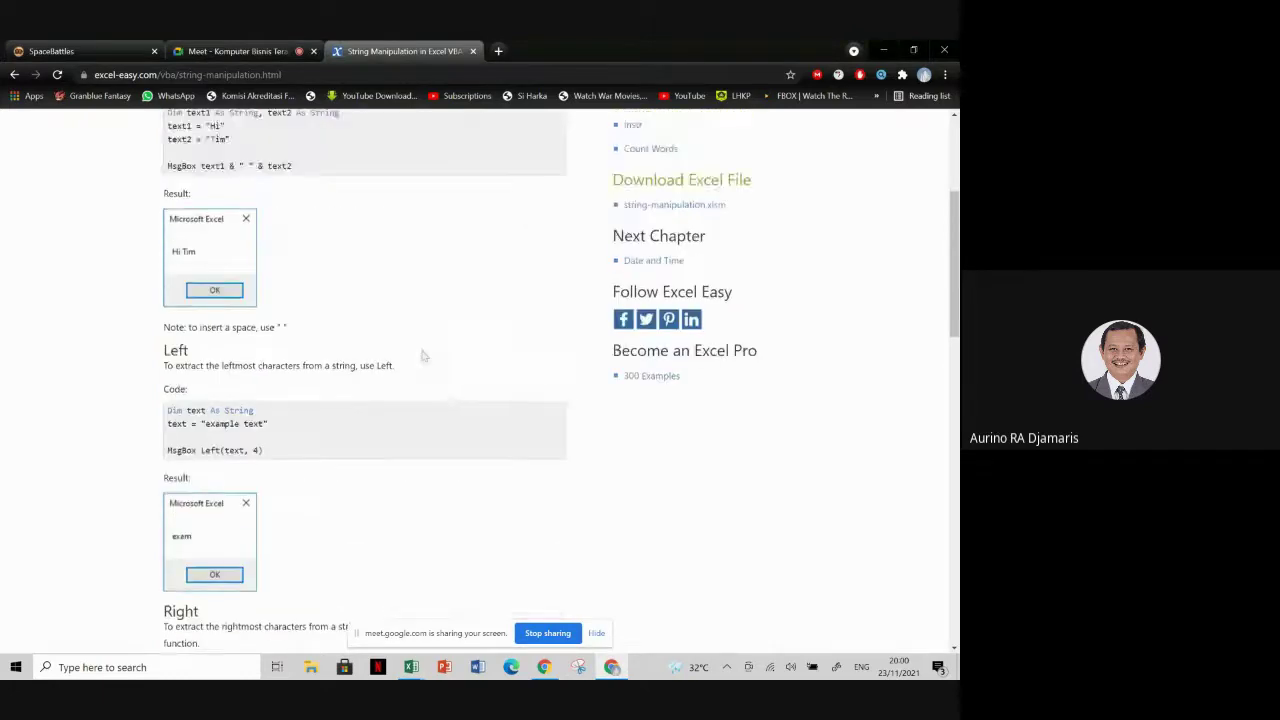
scroll(423, 354, "down", 1)
key("alt+Tab")
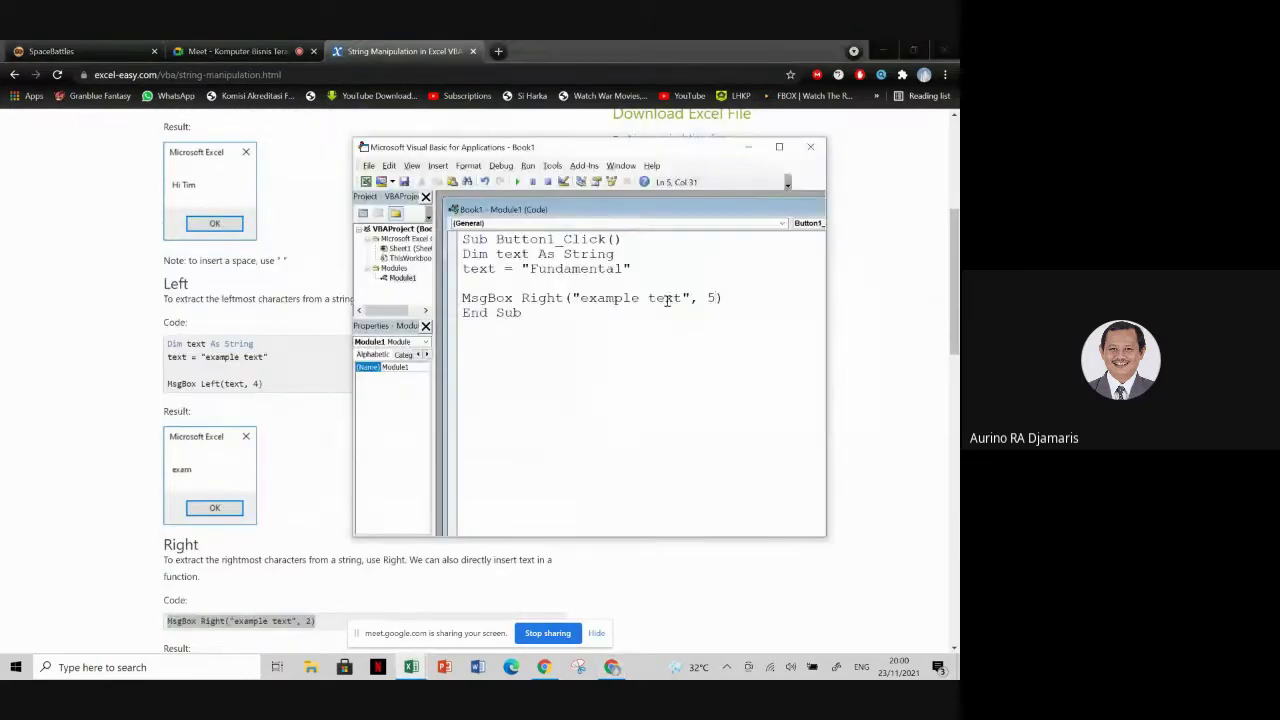
left_click_drag(690, 298, 563, 300)
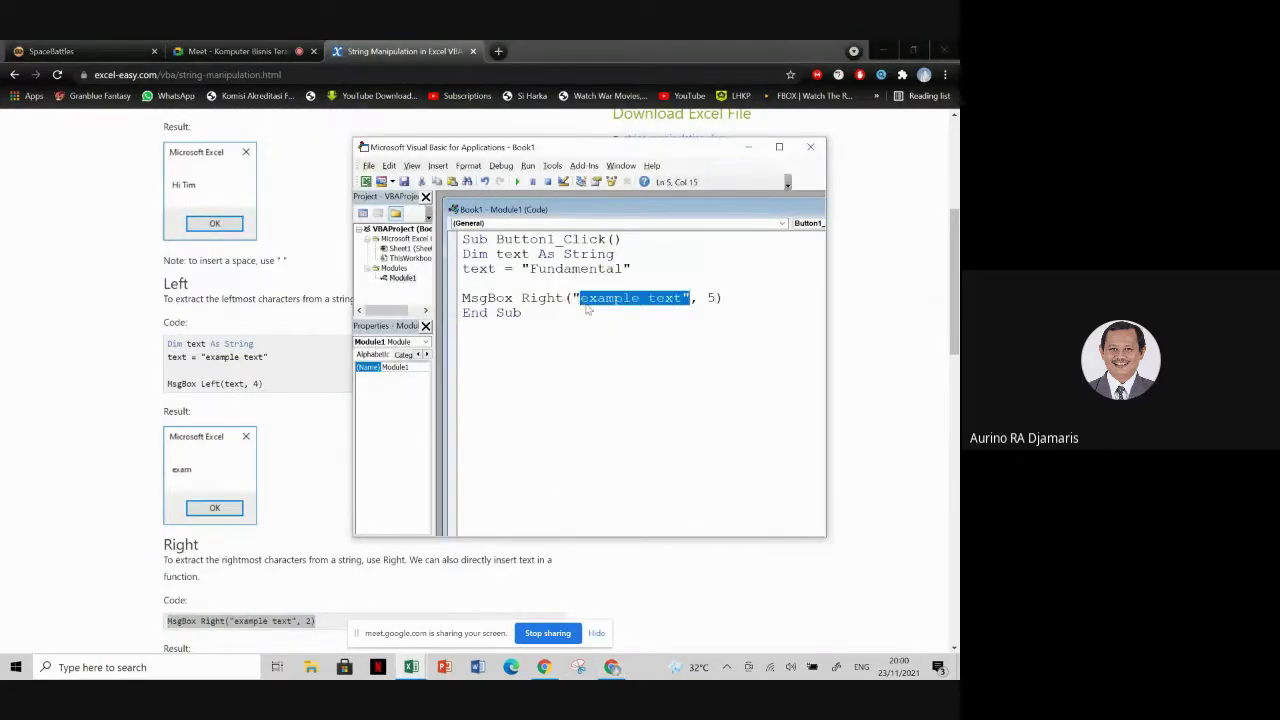
type("Right(text")
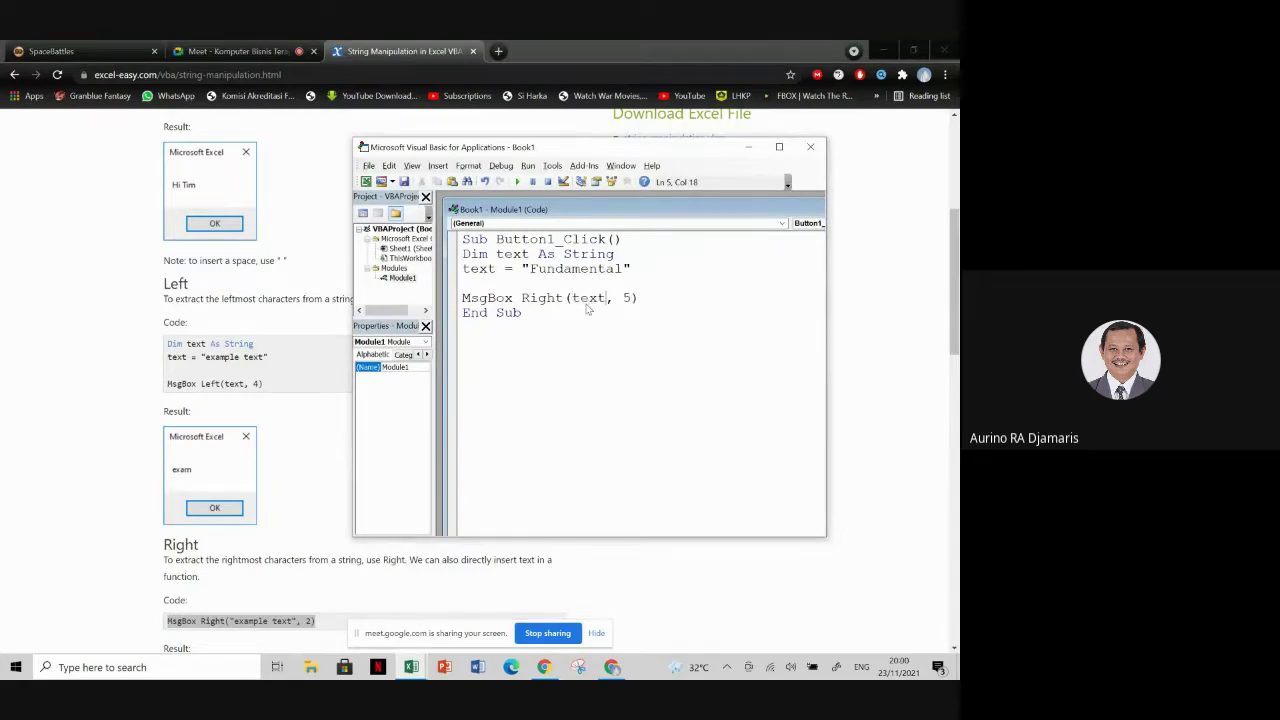
left_click(710, 422)
Run Button 1 (showing ental), change the count to 6, and rerun to show mental
mouse_move(413, 670)
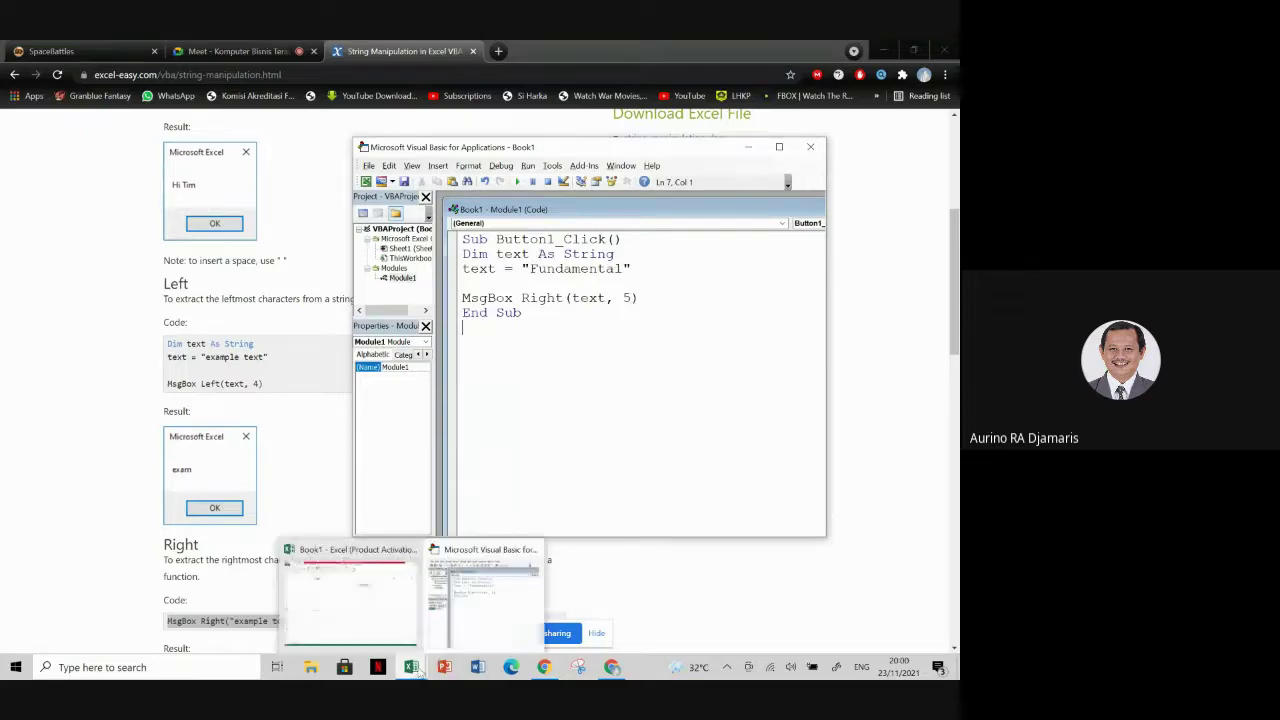
left_click(362, 600)
left_click(604, 207)
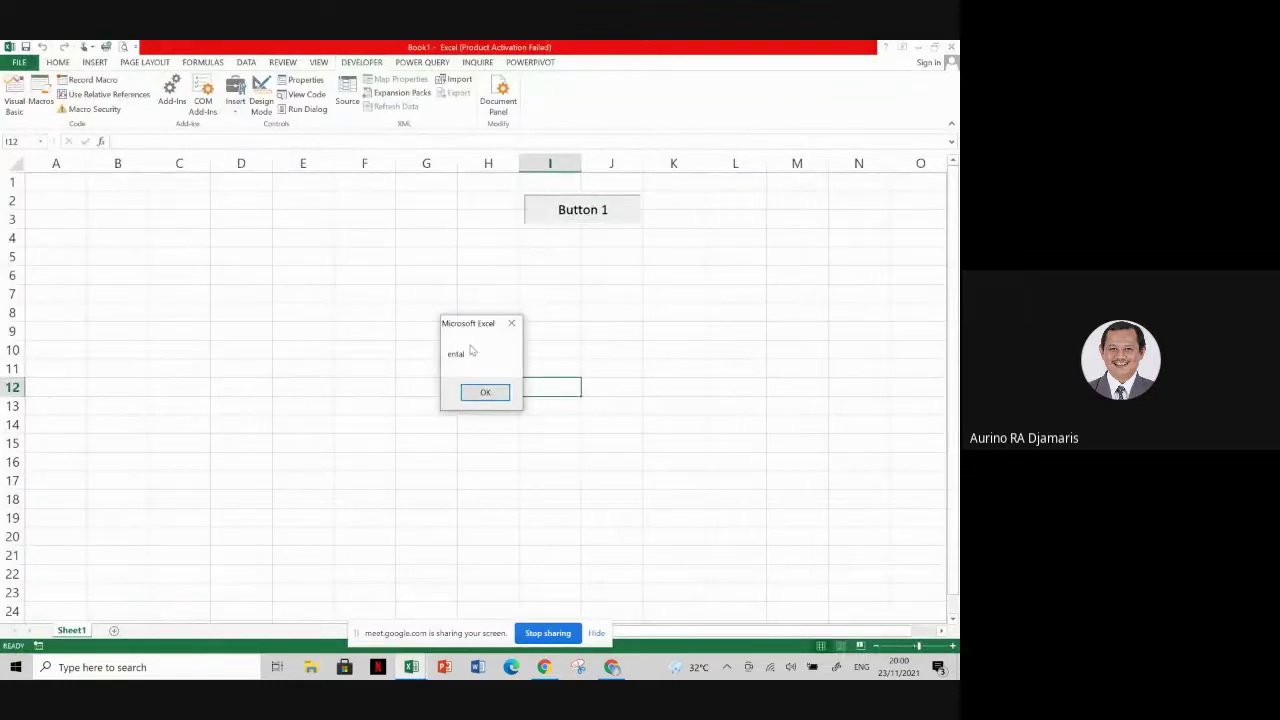
left_click(484, 391)
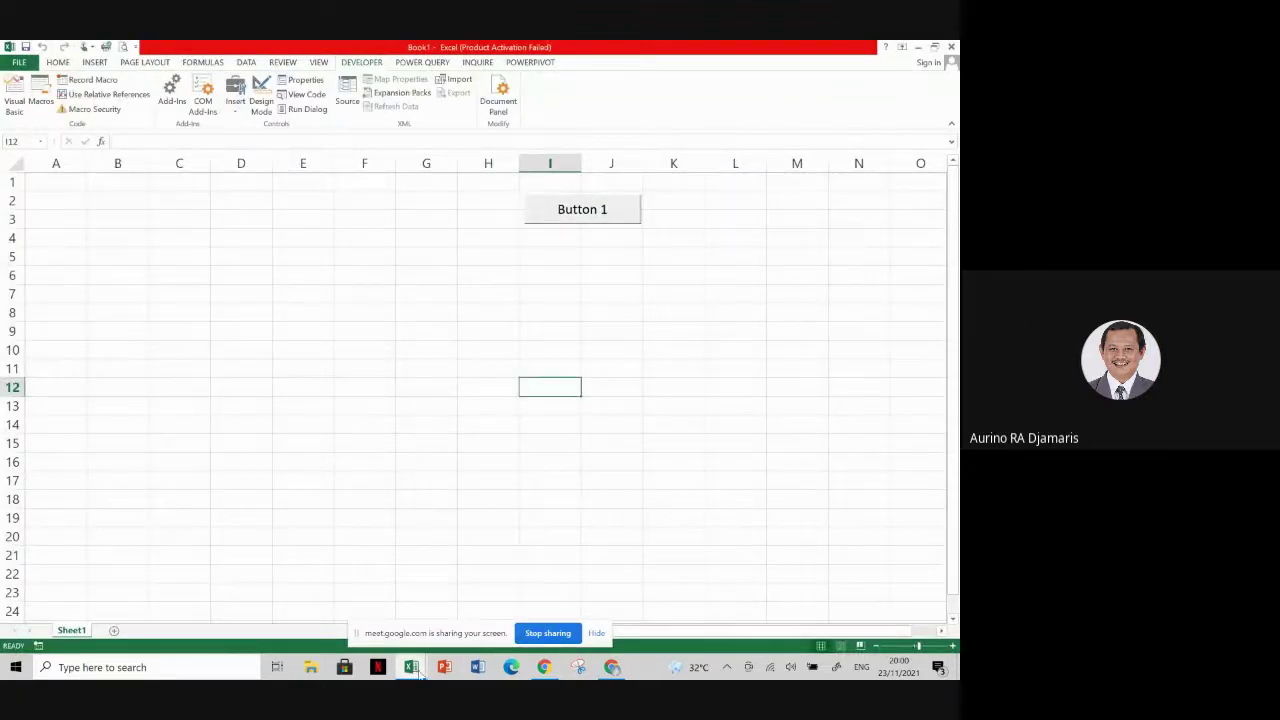
mouse_move(411, 667)
left_click(485, 585)
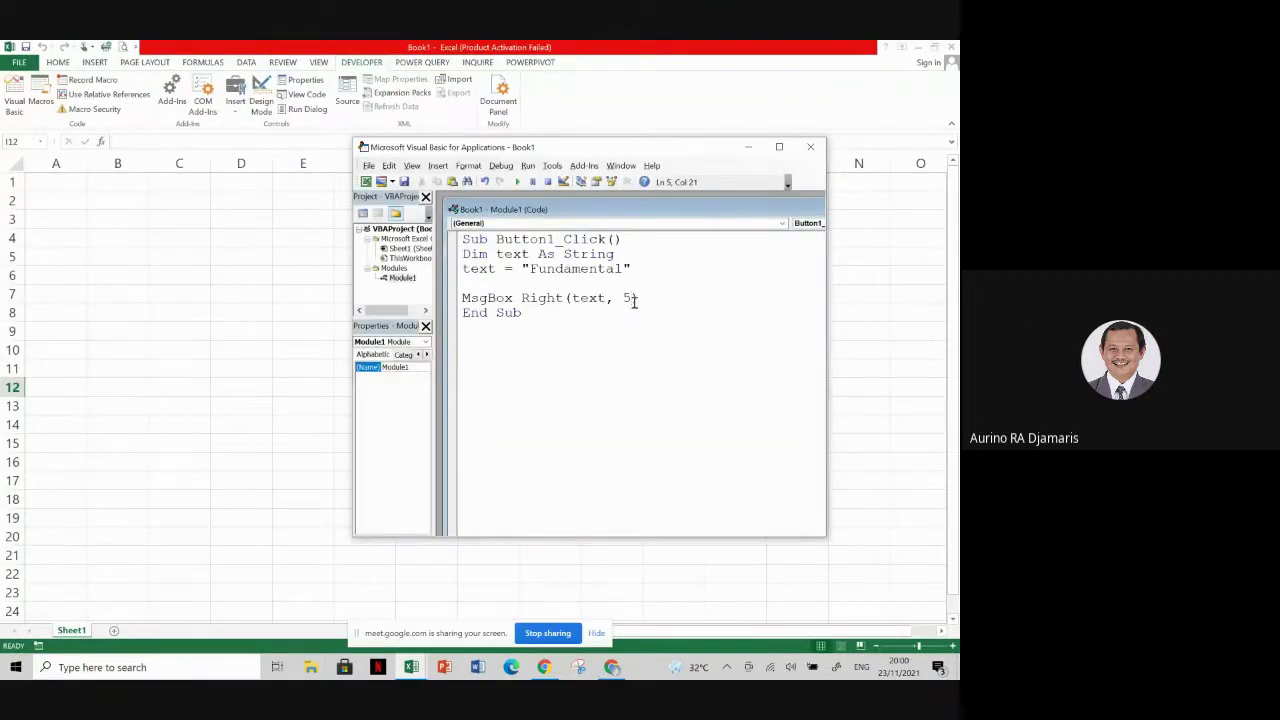
key("BackSpace")
type("6")
left_click(229, 346)
left_click(563, 218)
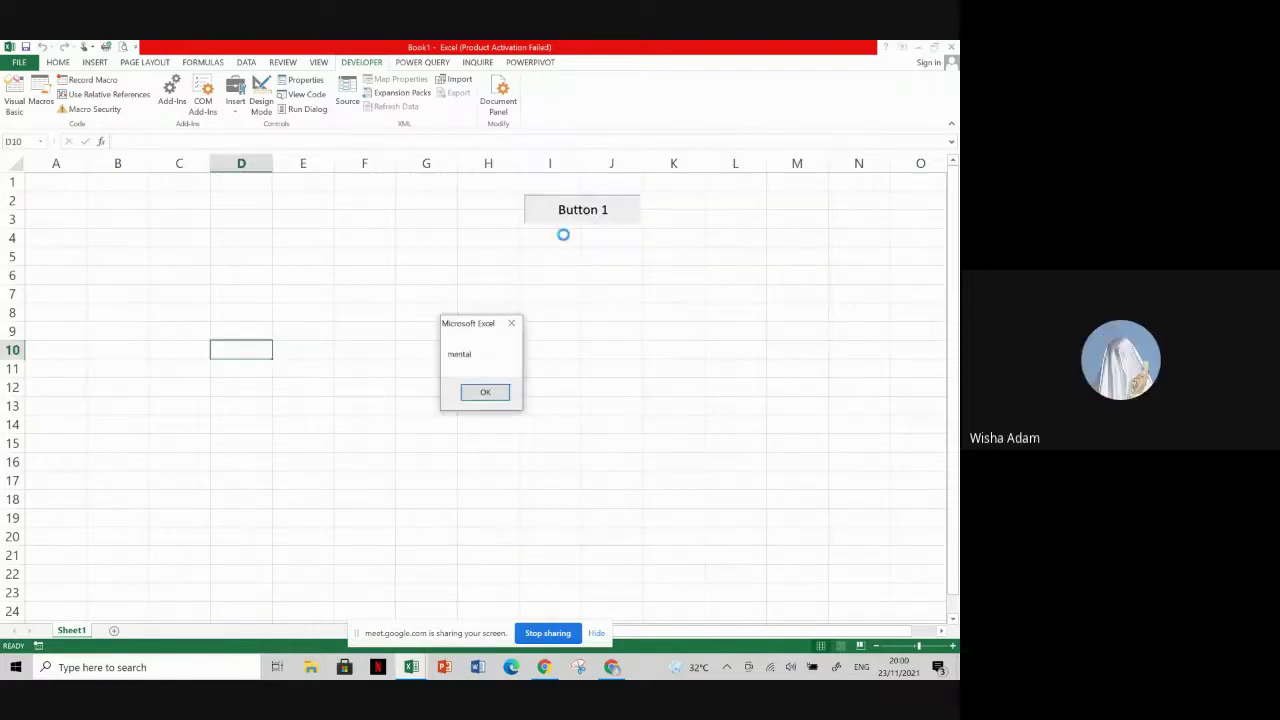
left_click(496, 399)
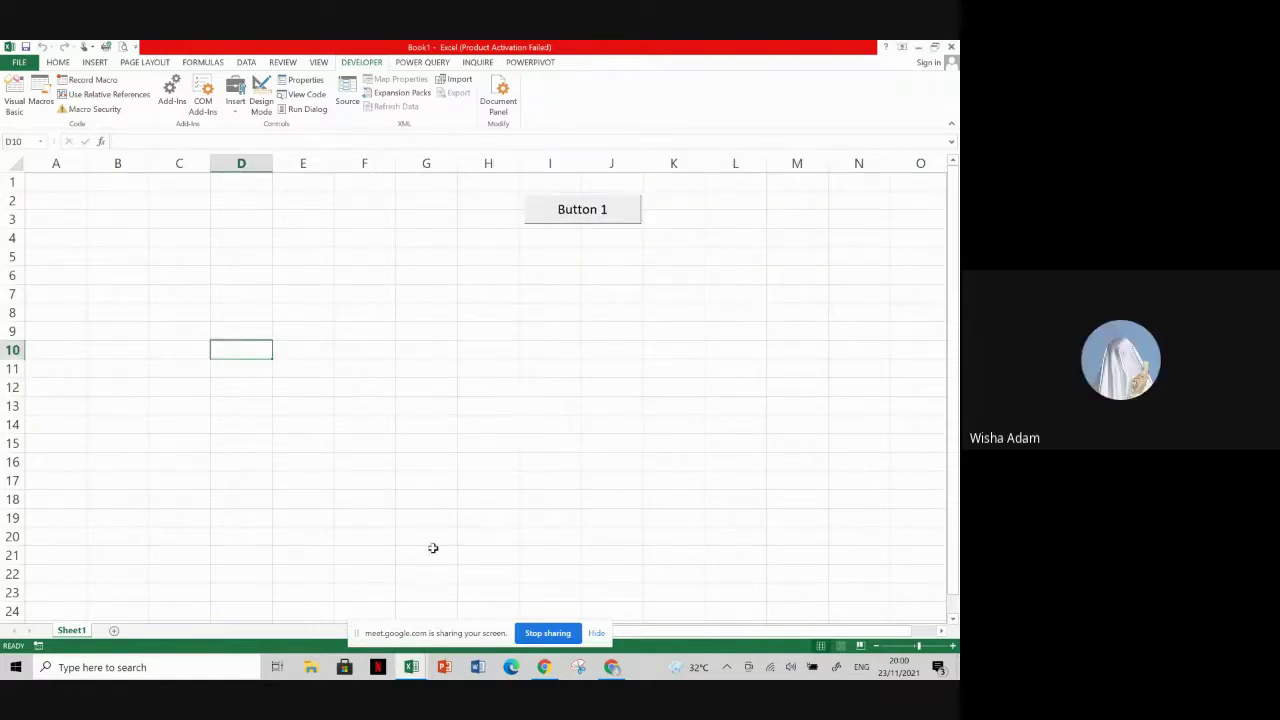
Scroll the tutorial page down to the Mid example
mouse_move(411, 667)
left_click(486, 588)
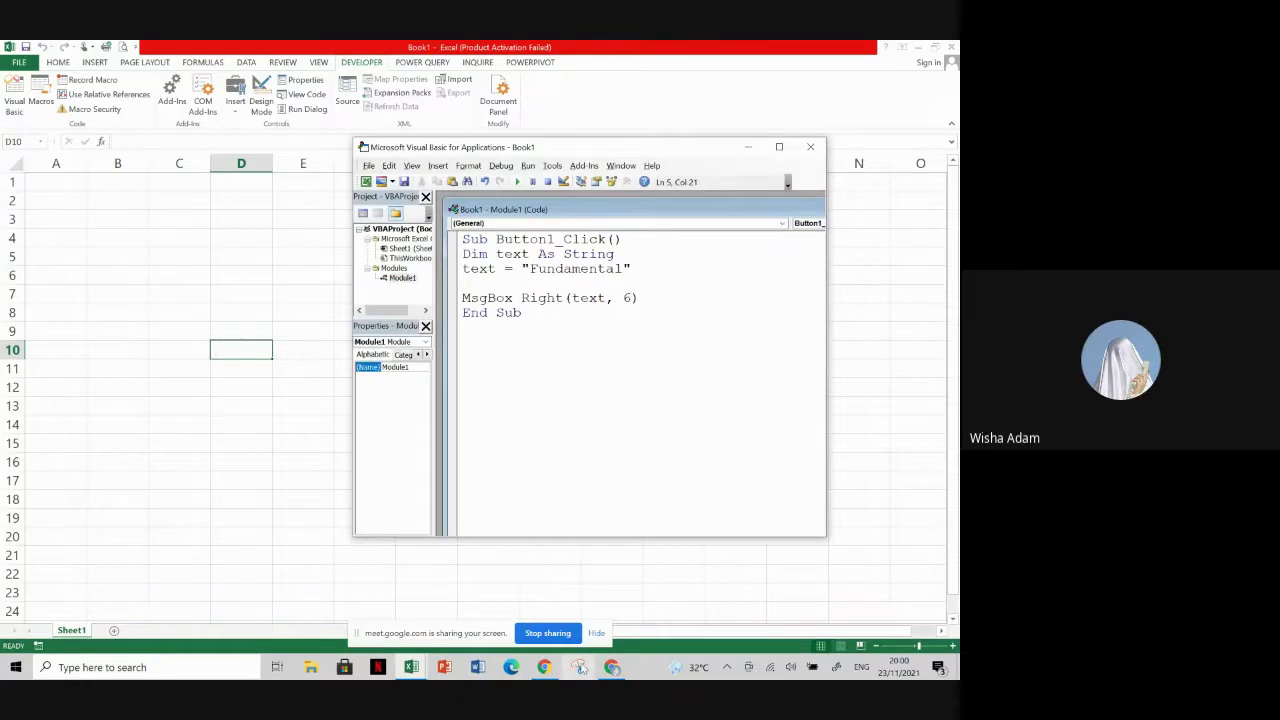
left_click(612, 667)
scroll(321, 417, "down", 3)
scroll(321, 417, "down", 2)
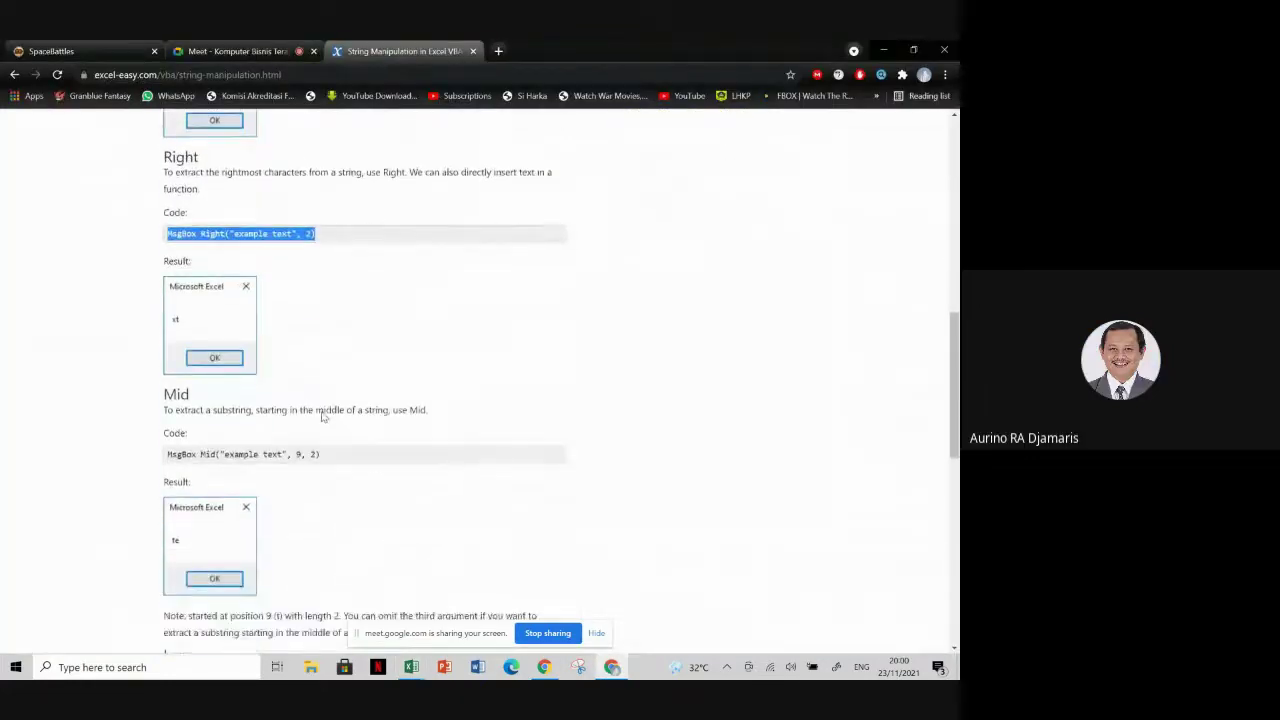
mouse_move(320, 375)
left_mouse_down()
mouse_move(240, 376)
mouse_move(309, 409)
left_mouse_up()
left_click(315, 412)
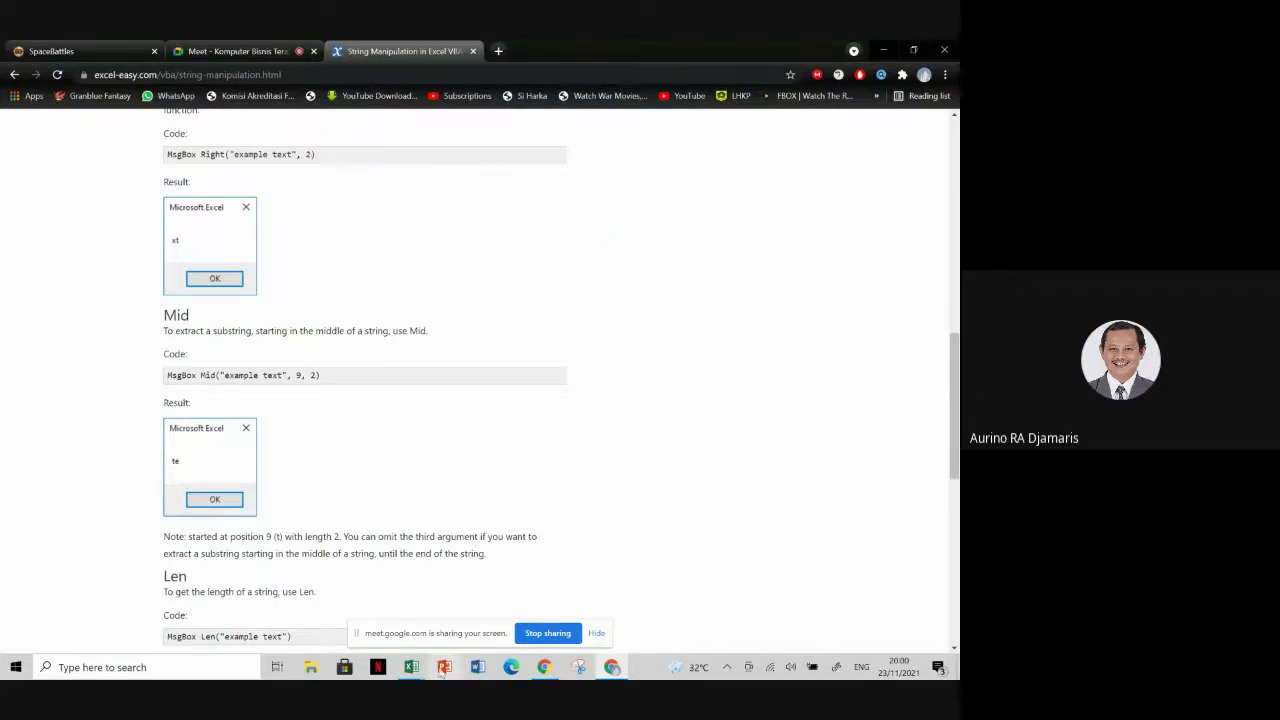
mouse_move(424, 670)
scroll(550, 425, "down", 1)
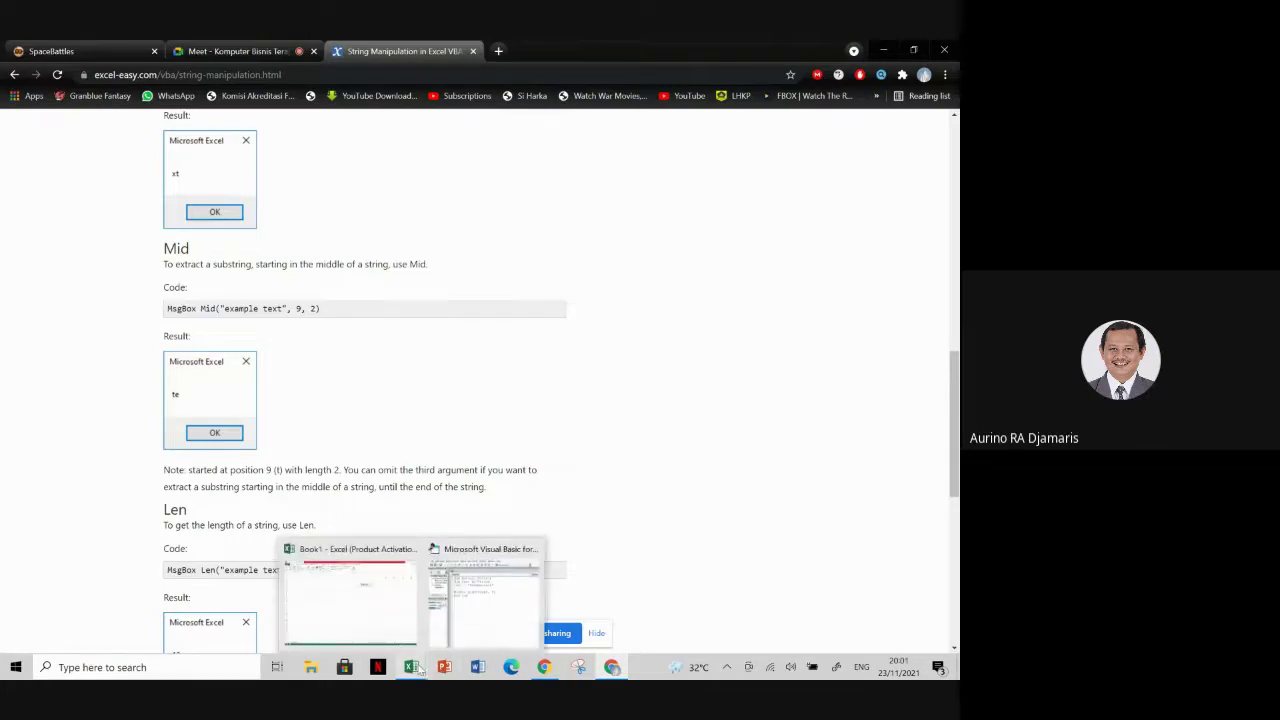
left_click(488, 605)
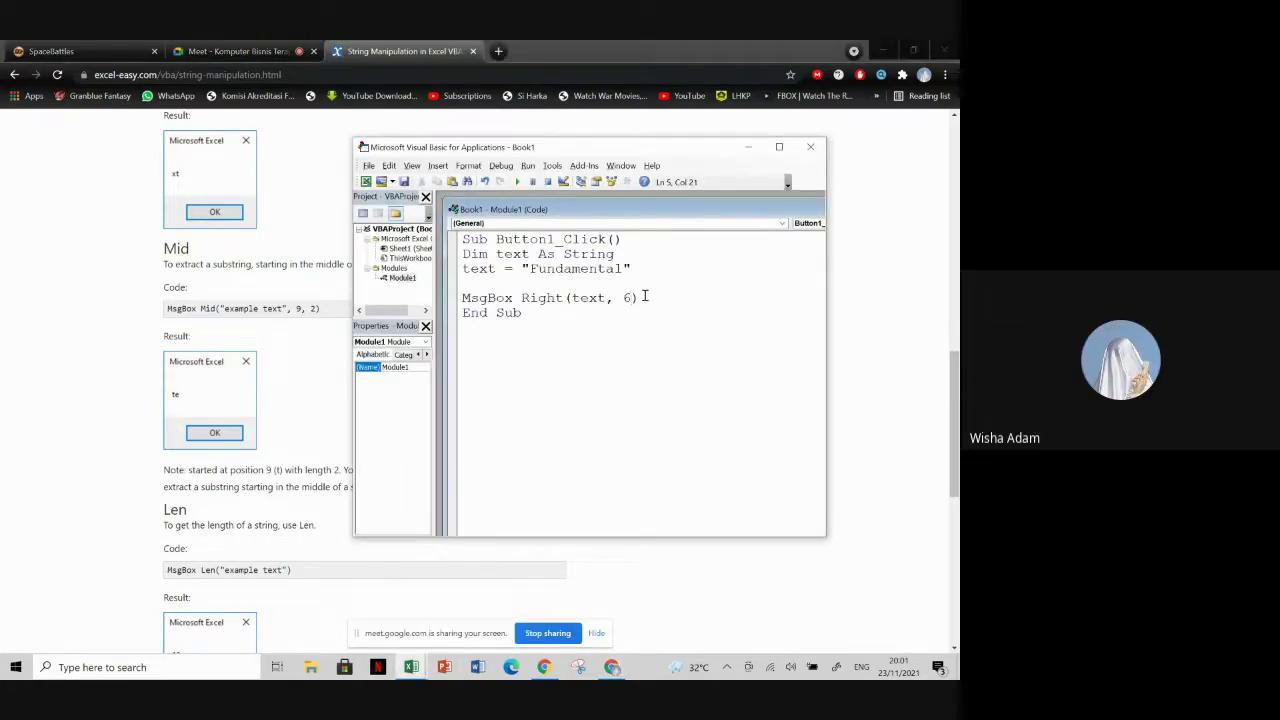
Change the message line to MsgBox Mid(text, 2, 4)
left_click_drag(565, 298, 522, 299)
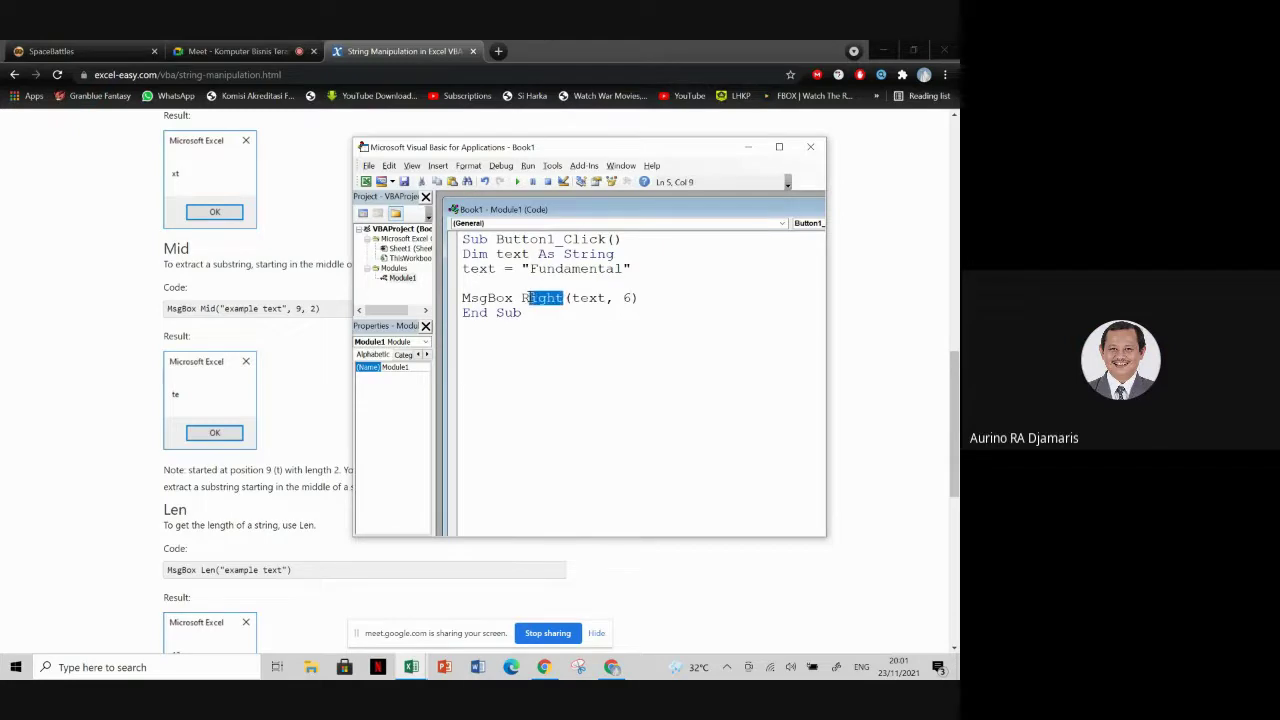
type("mid")
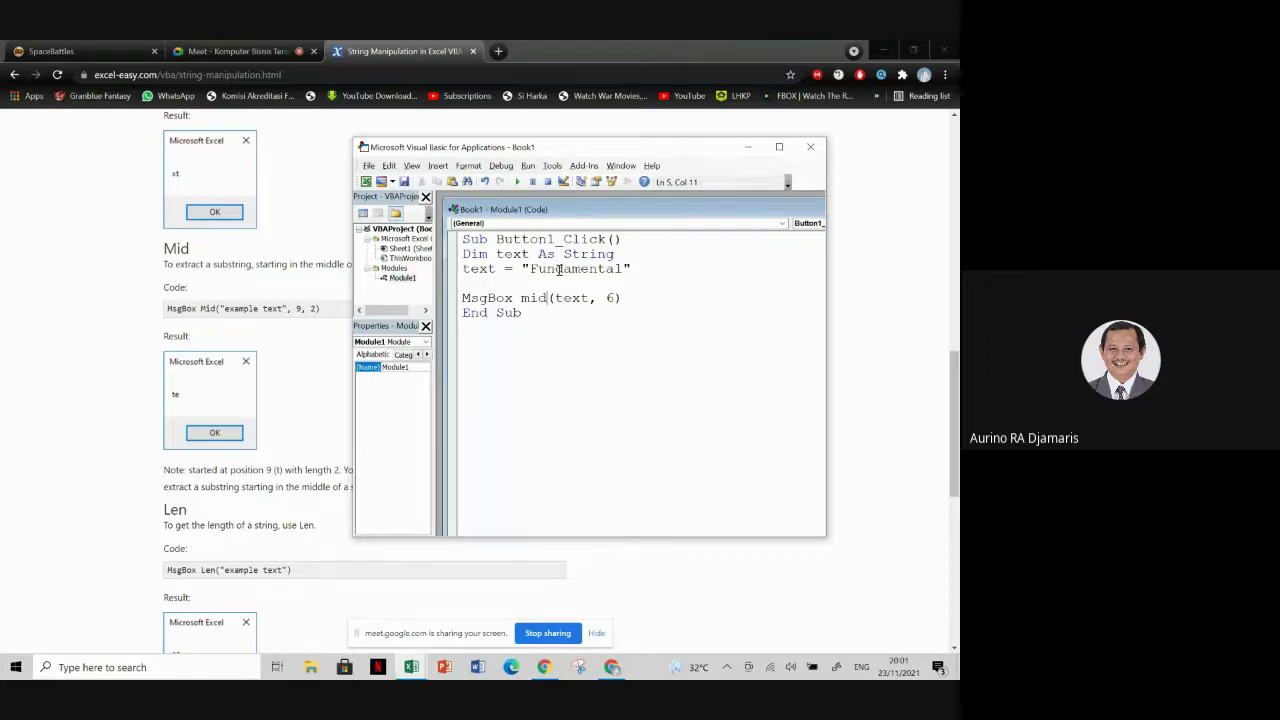
left_click(601, 297)
type("2")
type(",")
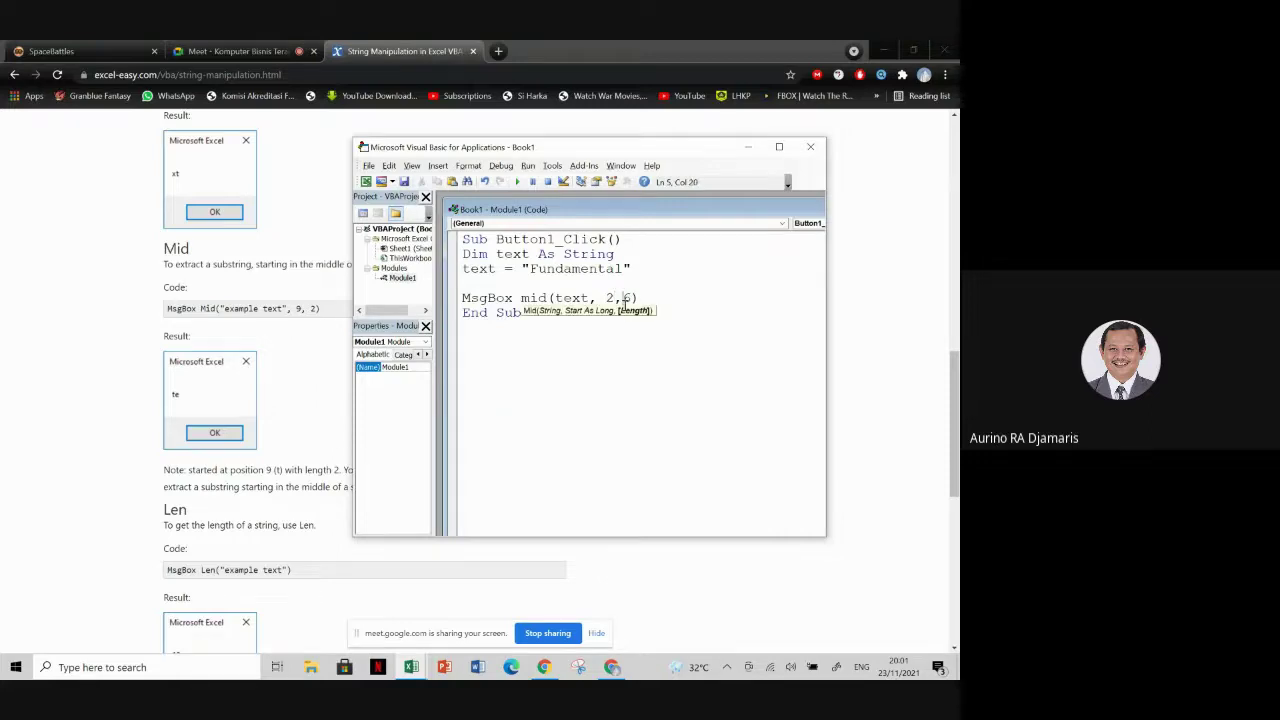
key("Delete")
type("4")
left_click(692, 382)
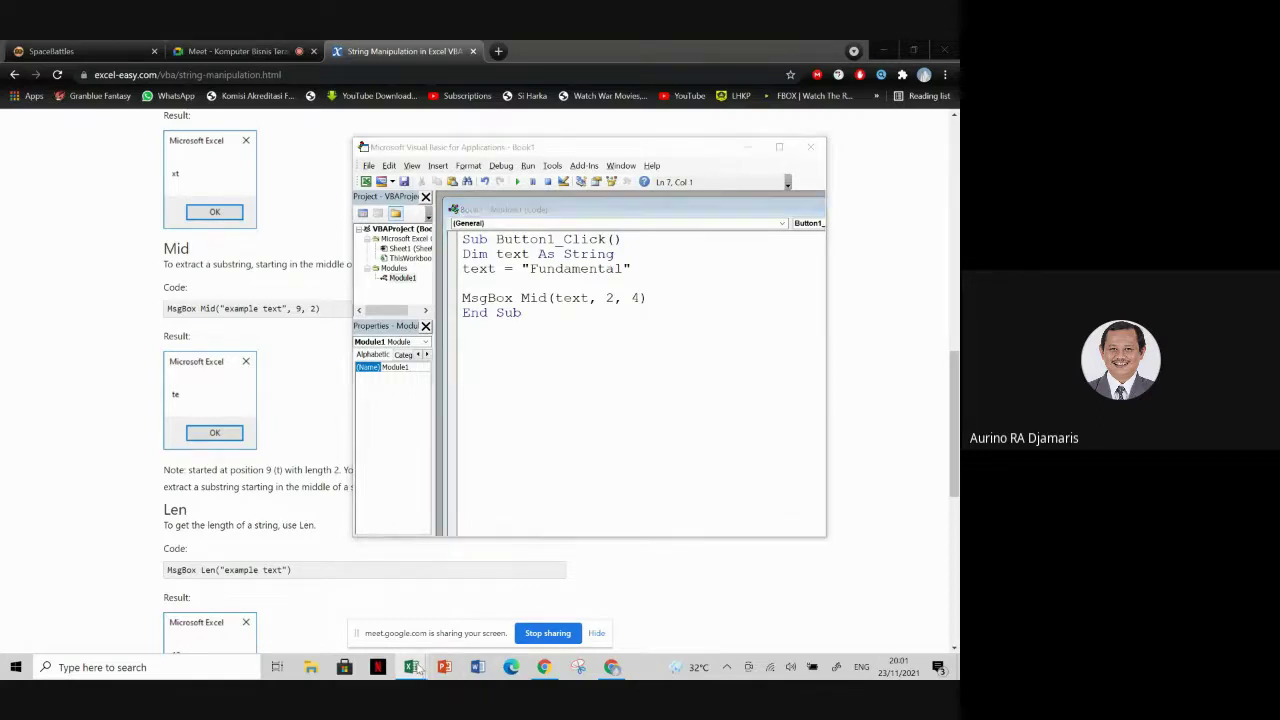
Run Button 1 to display unda
mouse_move(411, 667)
left_click(439, 550)
left_click(622, 209)
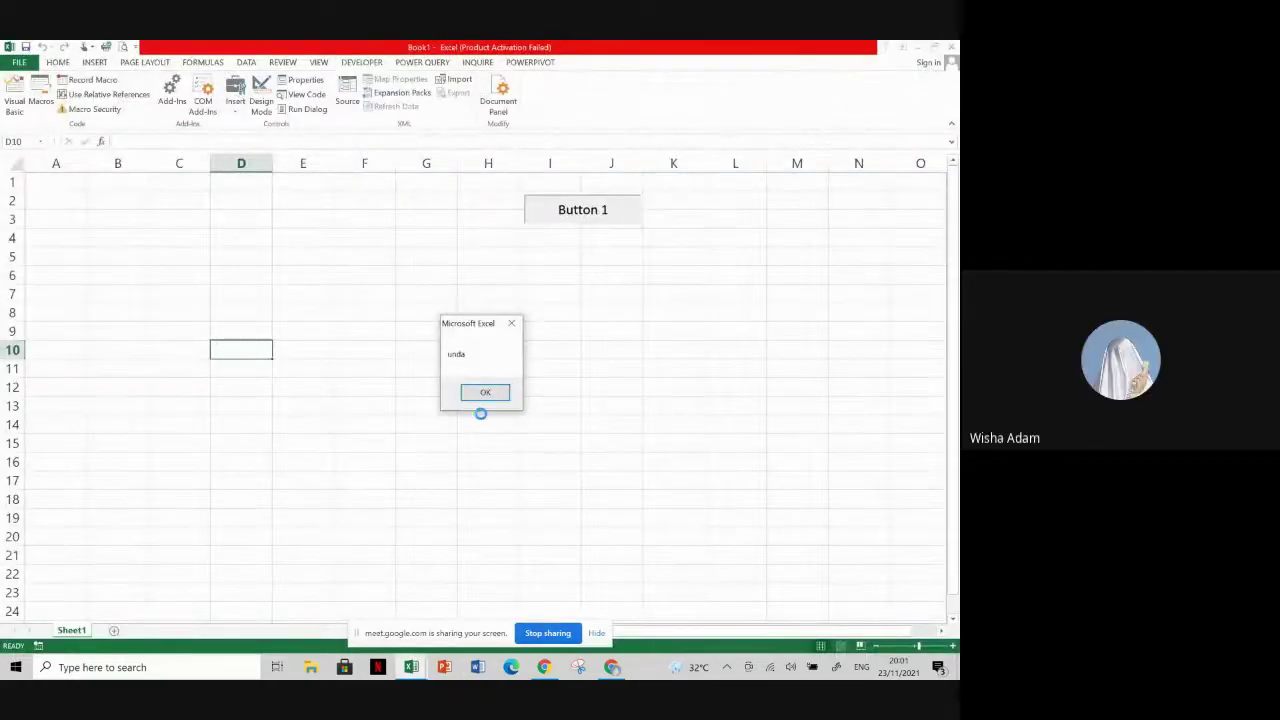
left_click(486, 393)
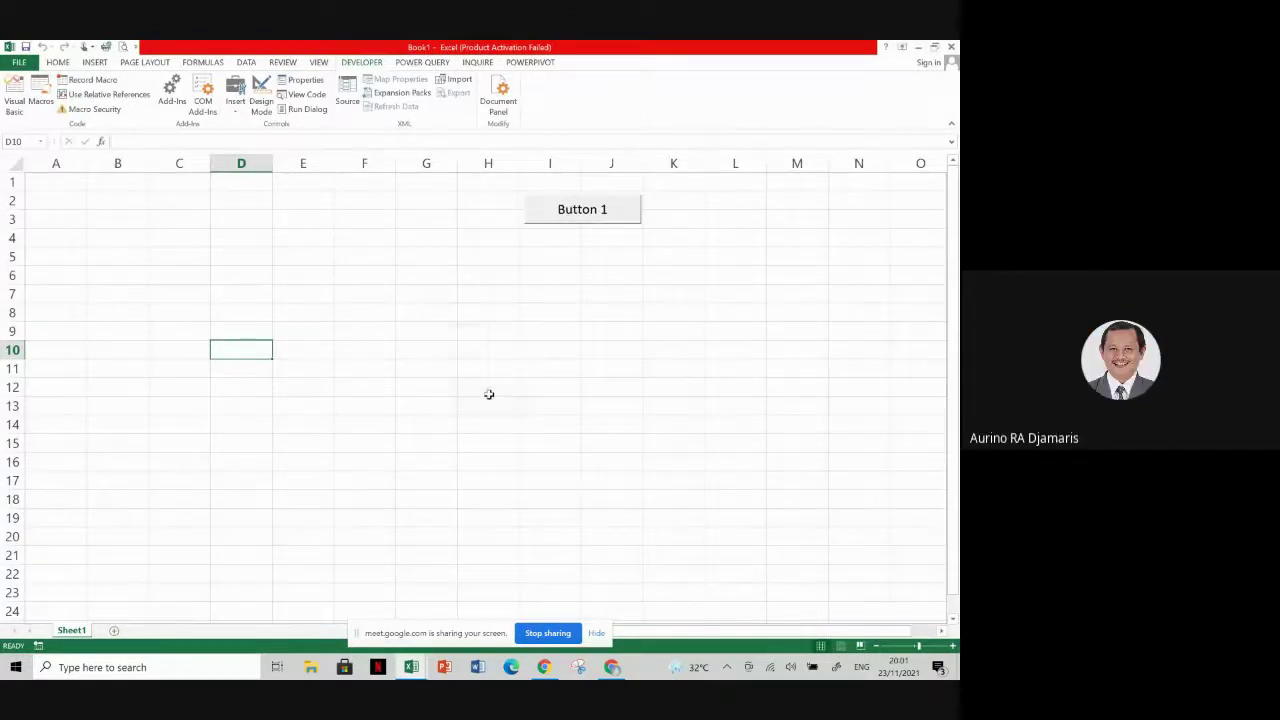
left_click(612, 667)
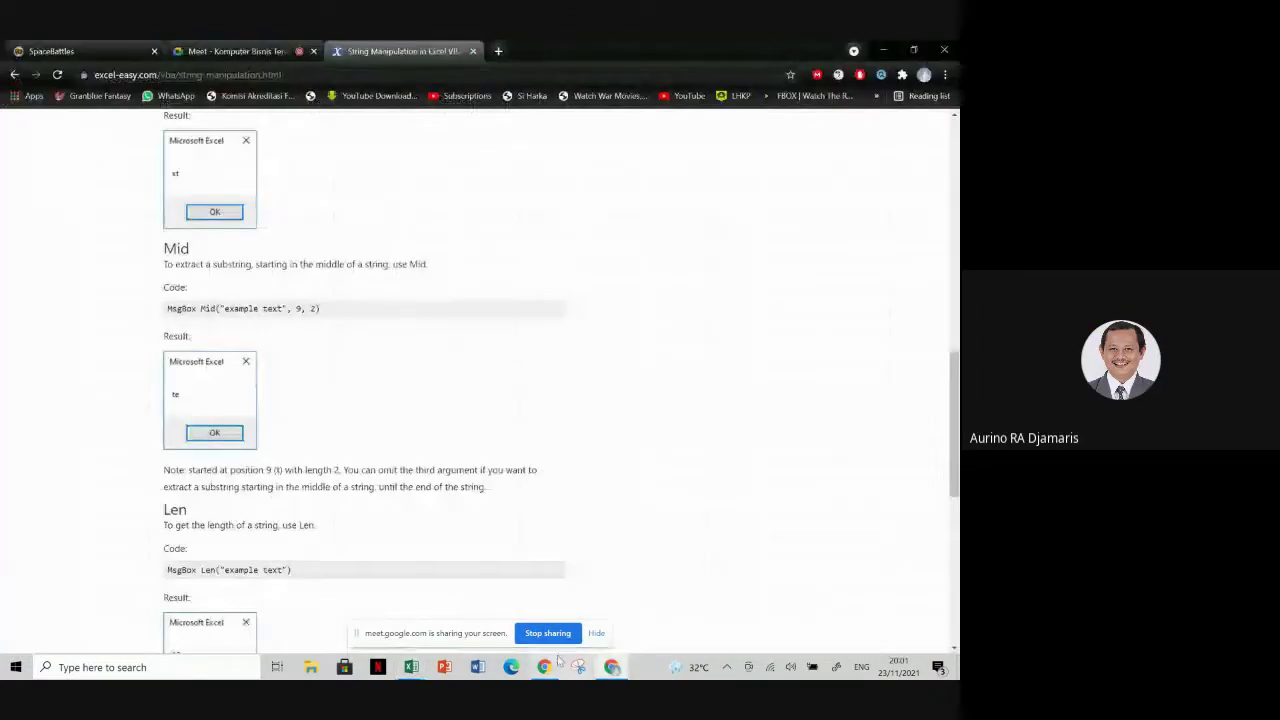
mouse_move(413, 672)
left_click(350, 600)
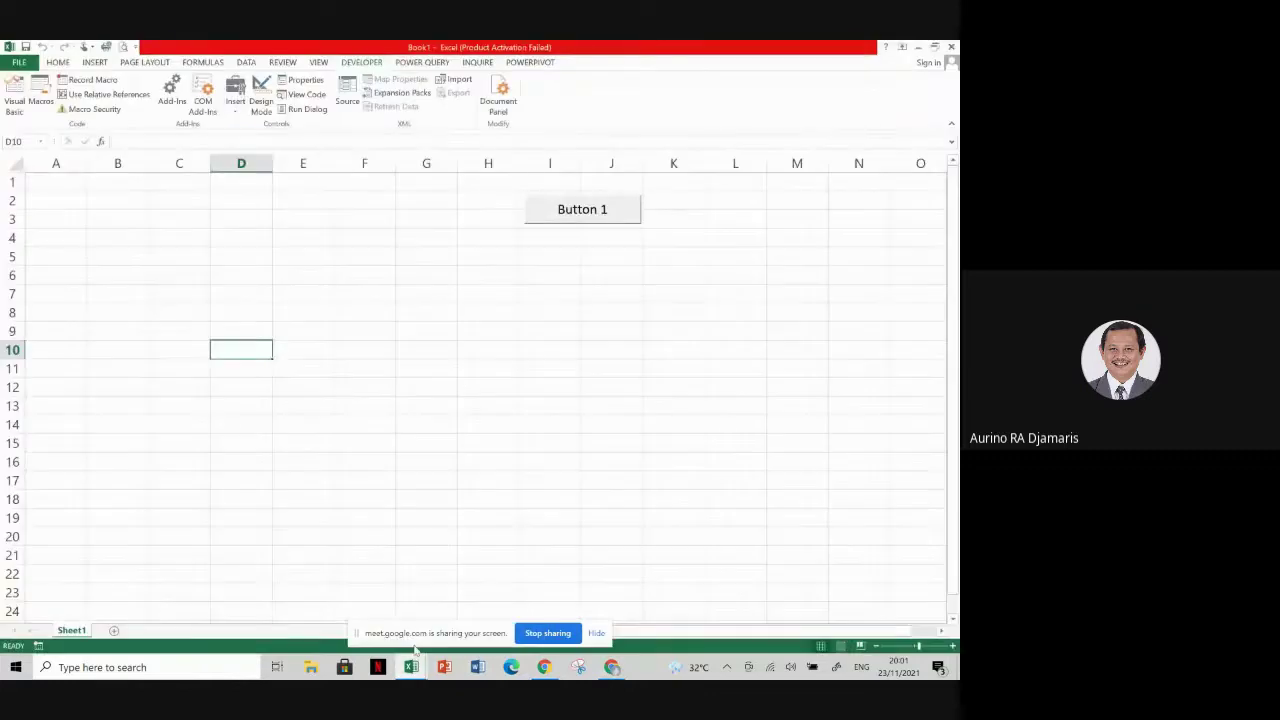
left_click(483, 600)
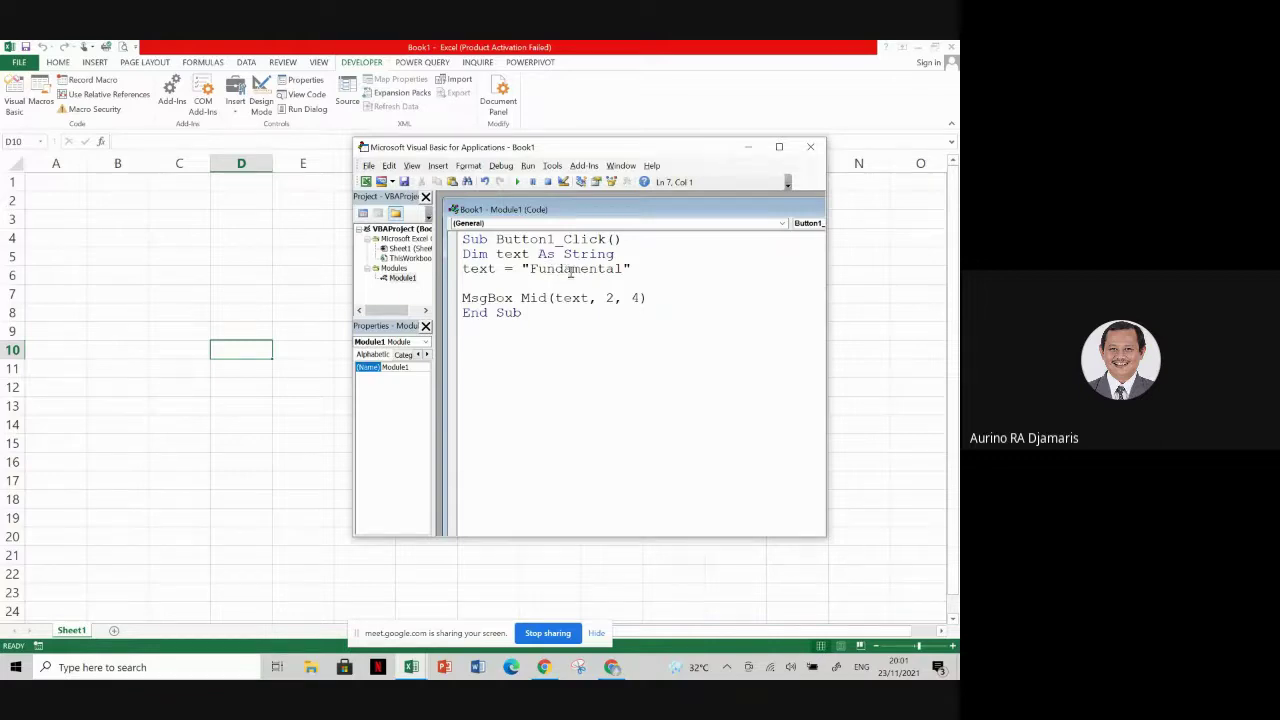
Change the Mid arguments to 6 and 5 and run Button 1 to show menta
left_click(611, 298)
key("BackSpace")
type("6")
left_click(638, 298)
key("BackSpace")
type("5")
left_click(298, 391)
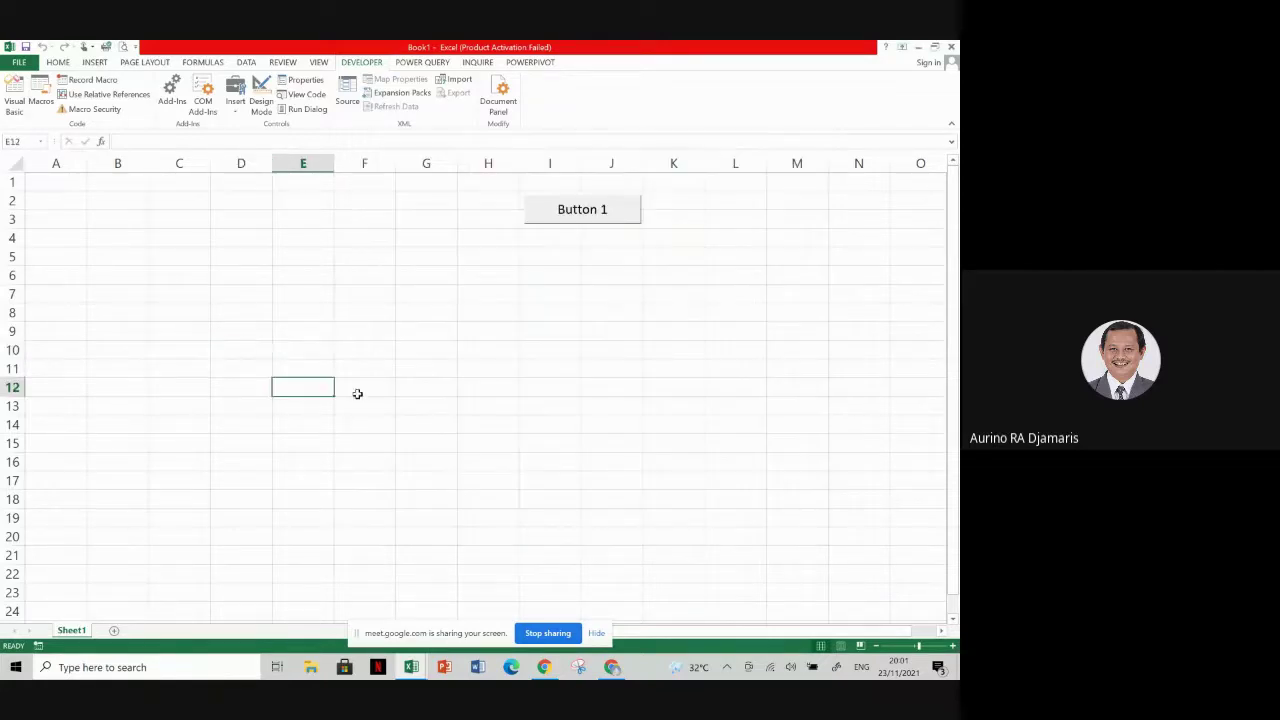
left_click(563, 218)
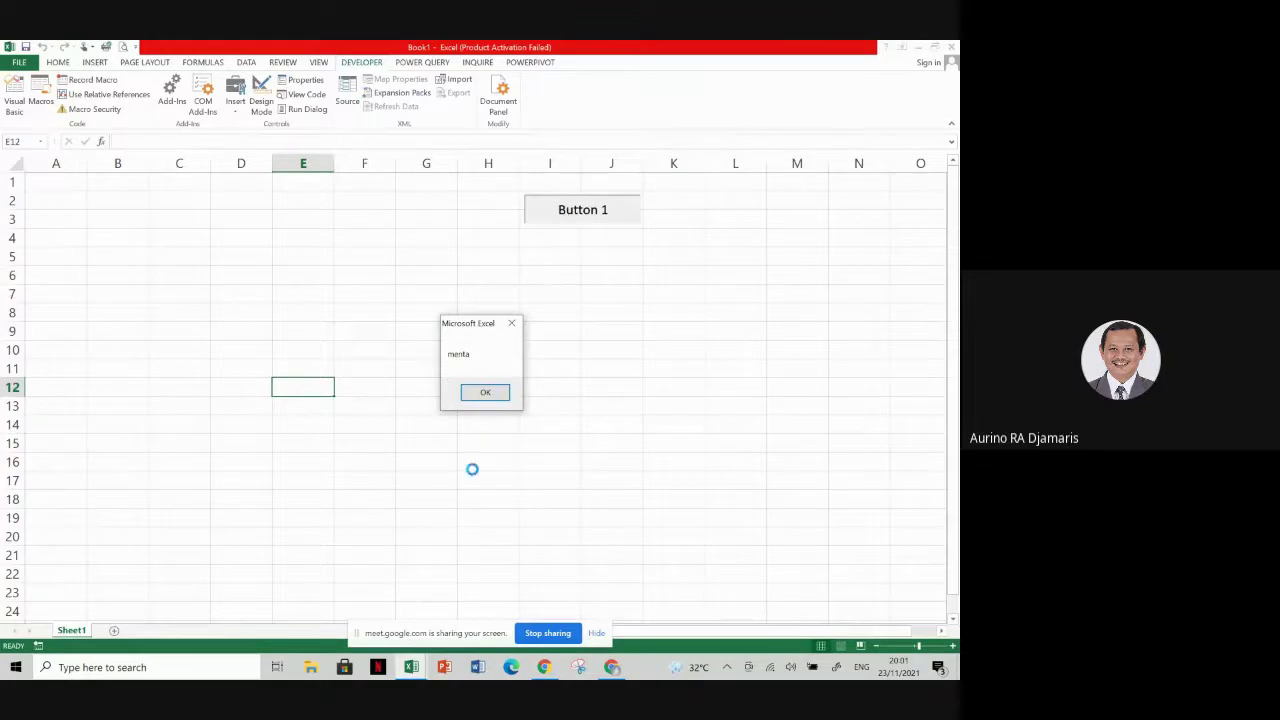
left_click(501, 395)
Rerun Button 1 to show mental, then stop screen sharing
mouse_move(415, 670)
left_click(484, 590)
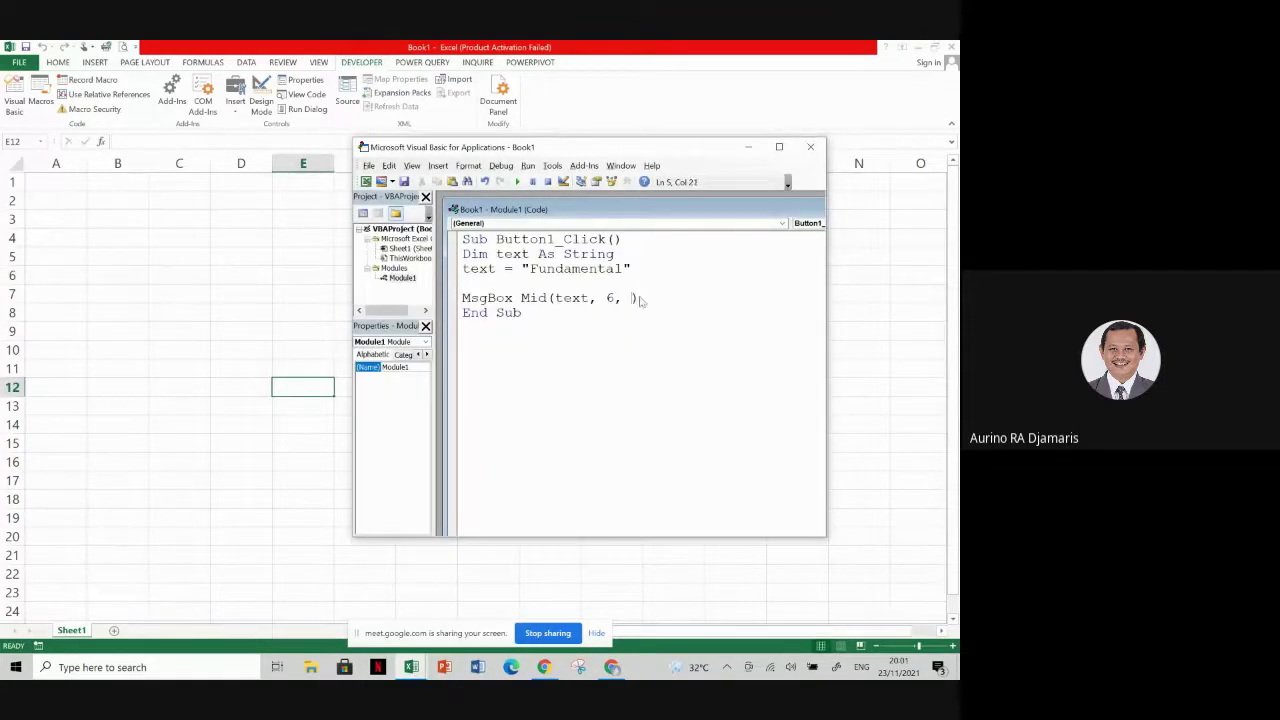
left_click(298, 330)
left_click(566, 214)
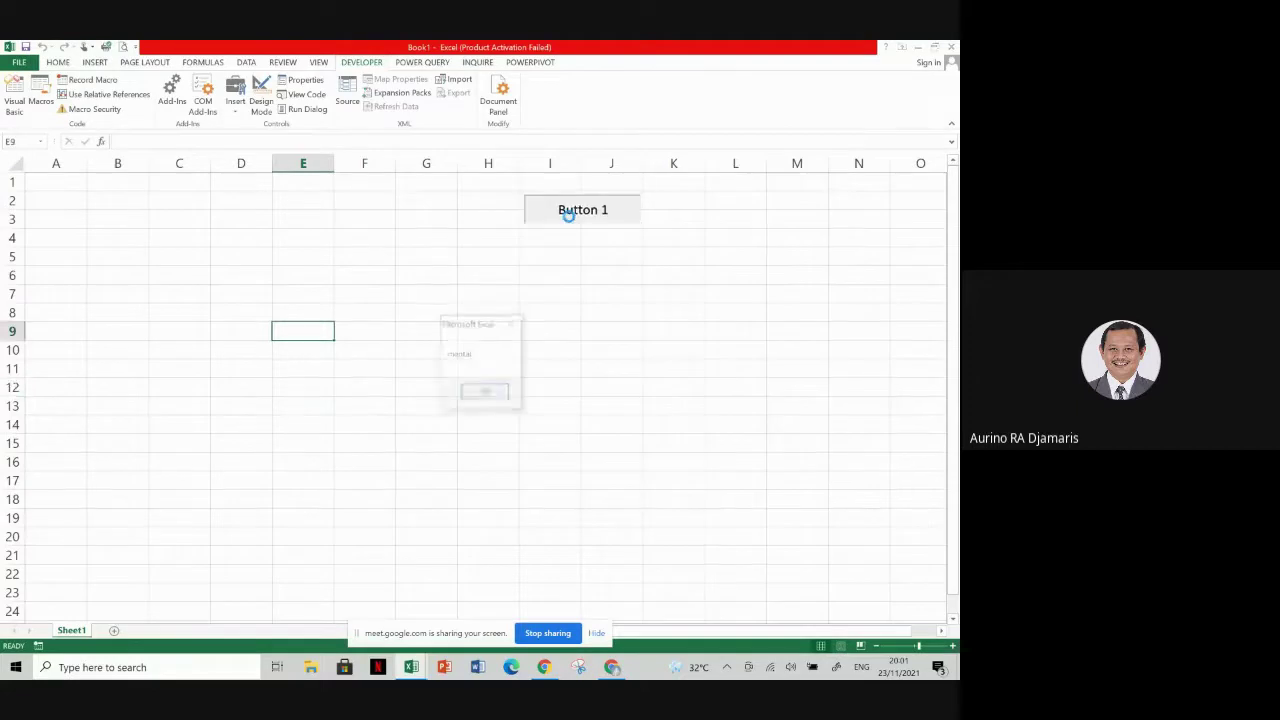
left_click(502, 392)
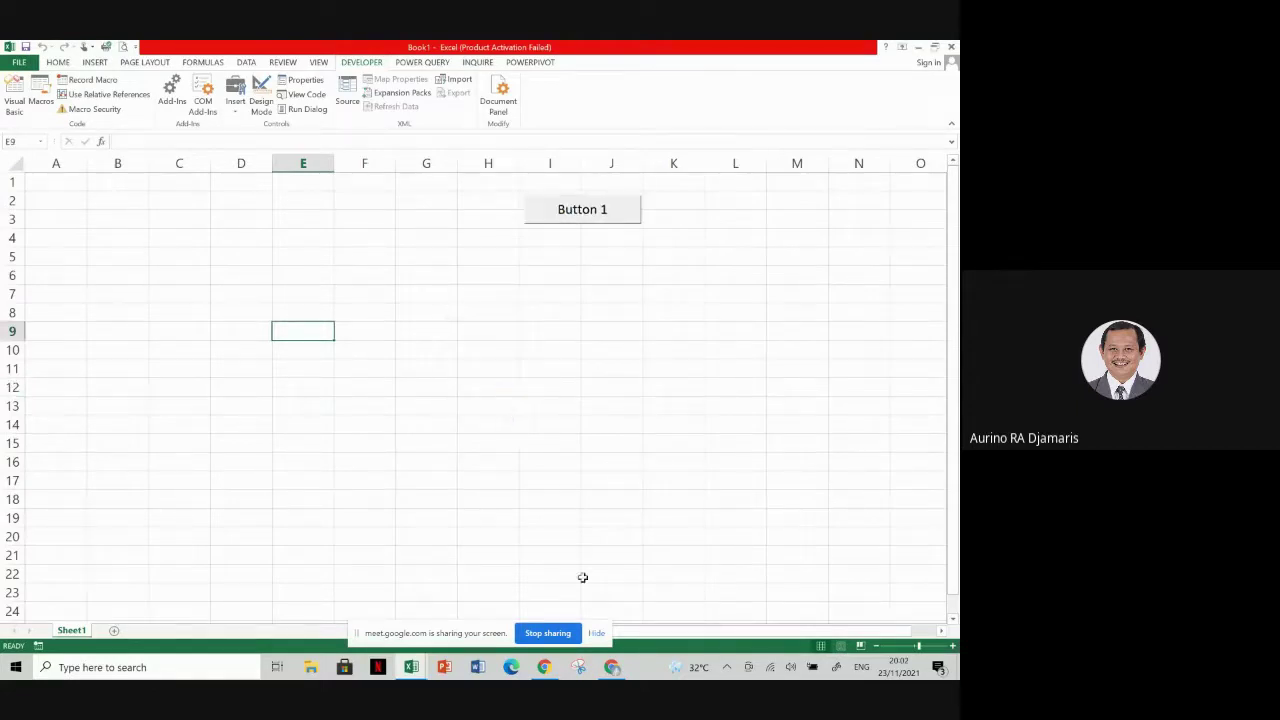
left_click(557, 634)
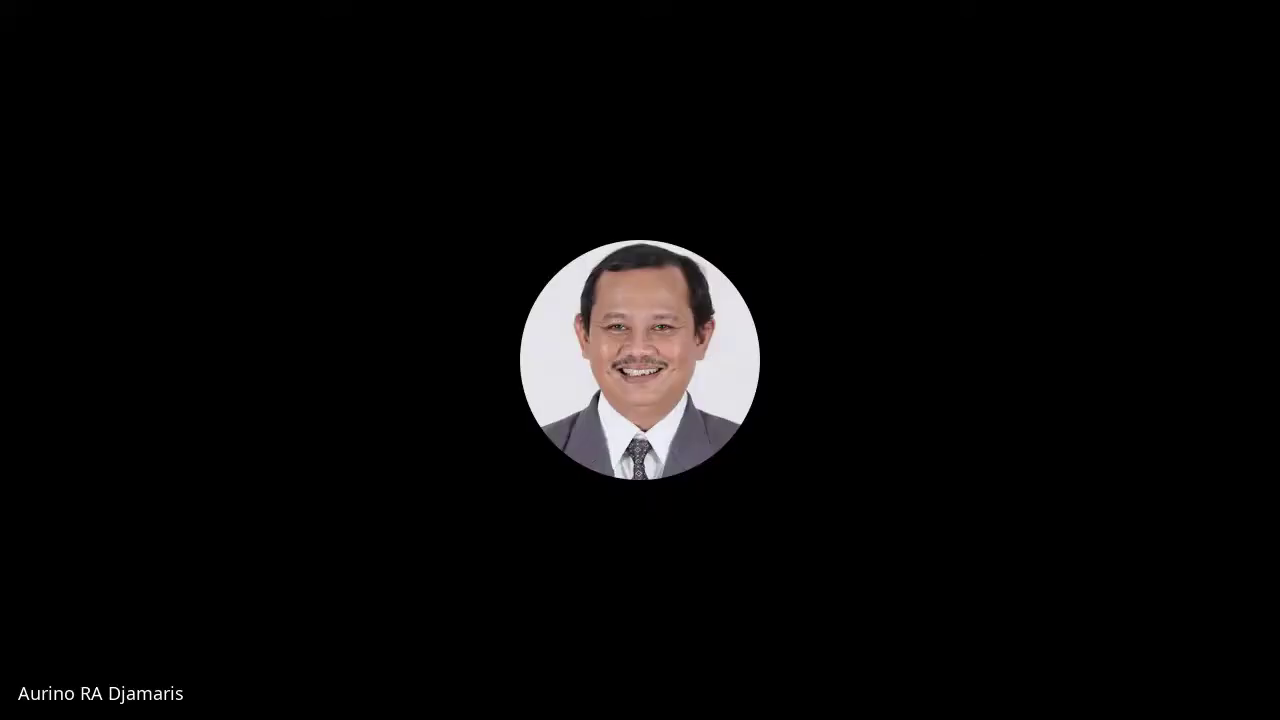